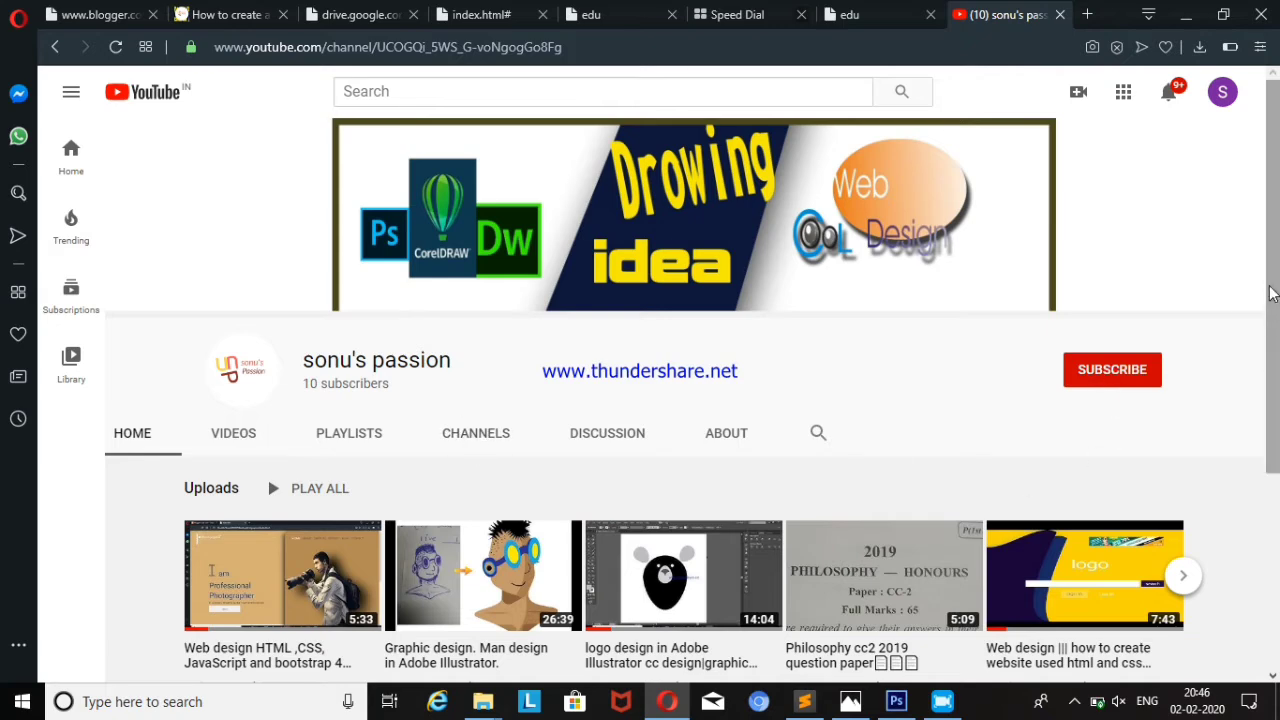
- Browse the channel's uploaded videos, open one, and return to the channel page
{"action": "scroll", "coordinate": [1277, 370], "scroll_direction": "down", "scroll_amount": 1}
{"action": "scroll", "coordinate": [1277, 370], "scroll_direction": "up", "scroll_amount": 1}
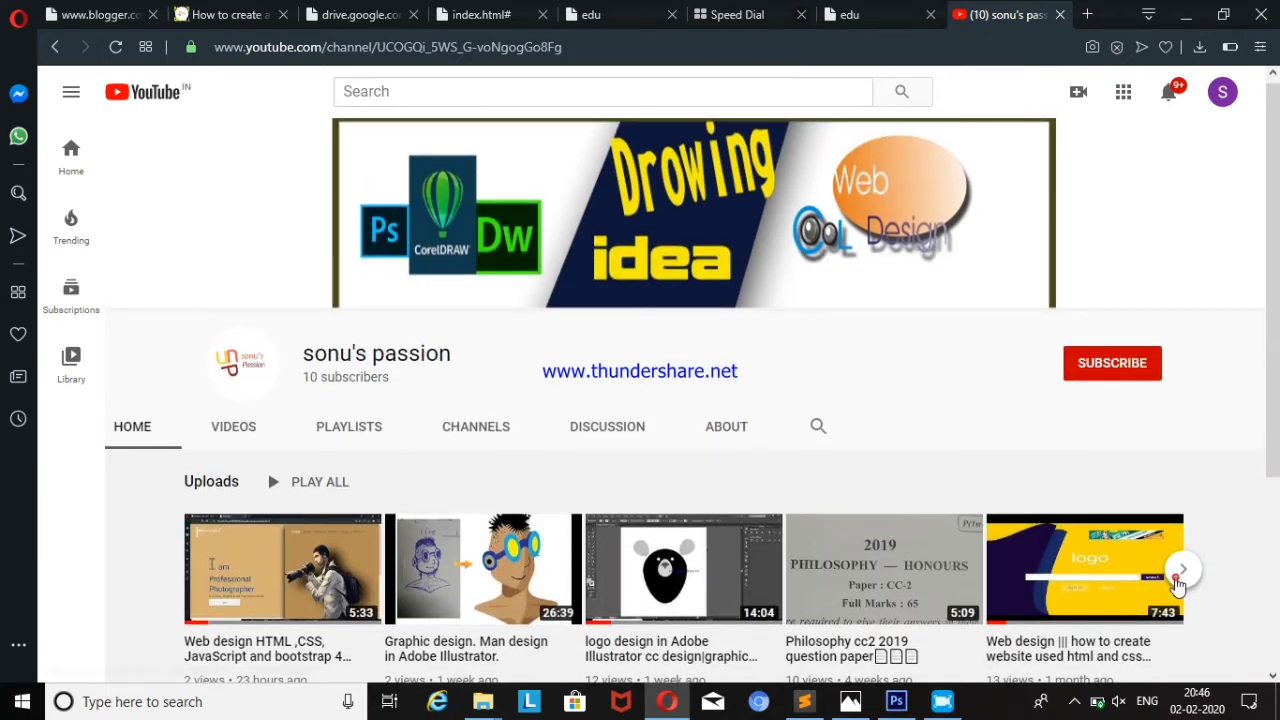
{"action": "left_click", "coordinate": [1181, 570]}
{"action": "left_click", "coordinate": [1181, 570]}
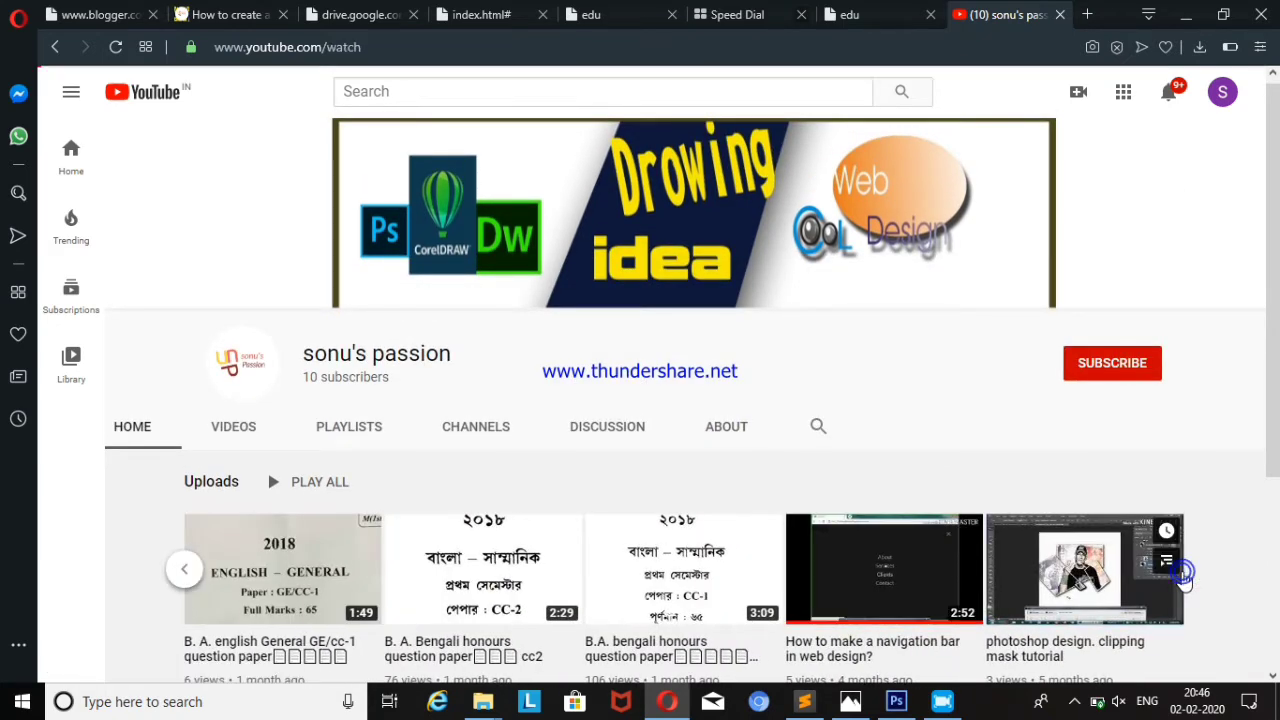
{"action": "left_click", "coordinate": [1182, 575]}
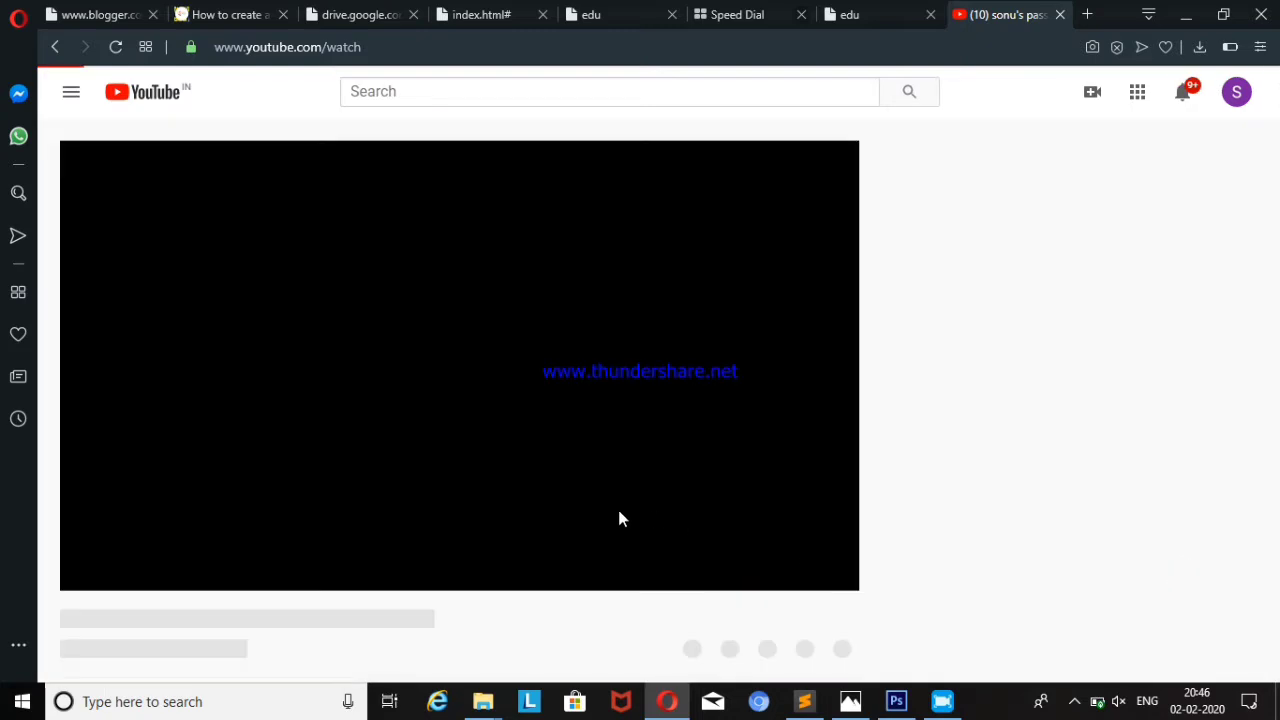
{"action": "left_click", "coordinate": [53, 47]}
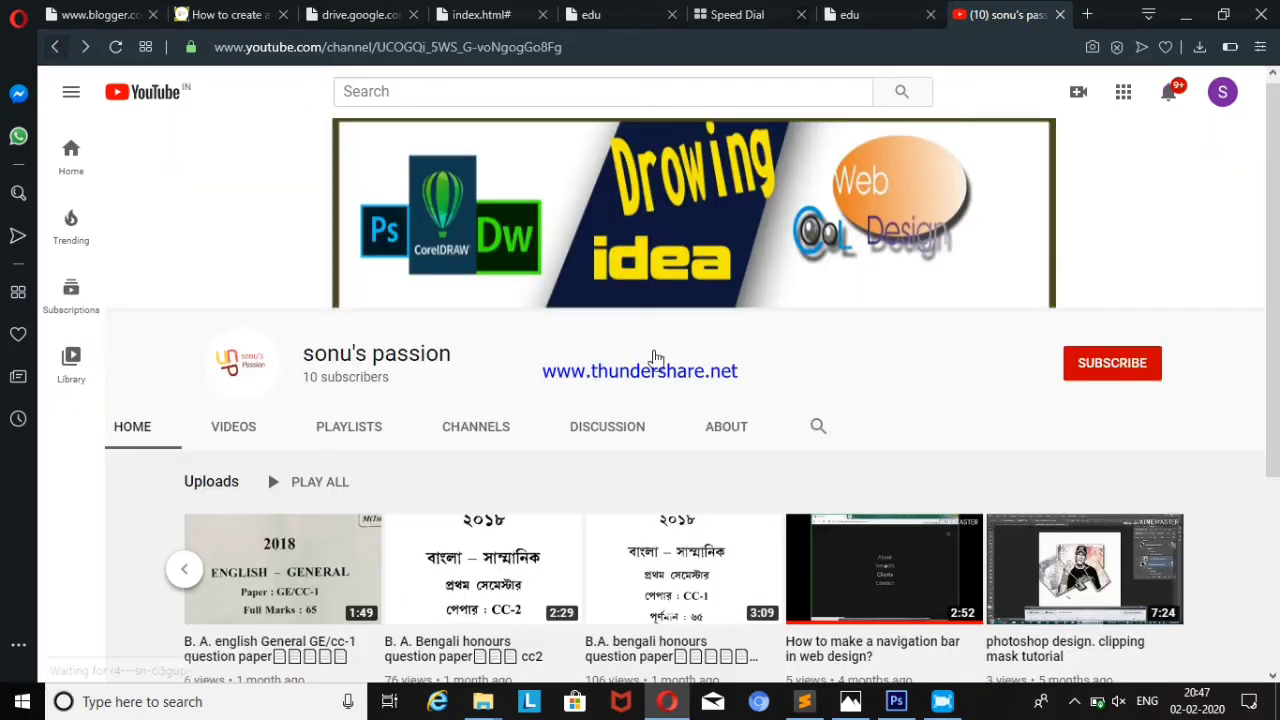
- Subscribe to the channel with notifications set to All, then go to the edu tab
{"action": "left_click", "coordinate": [1110, 370]}
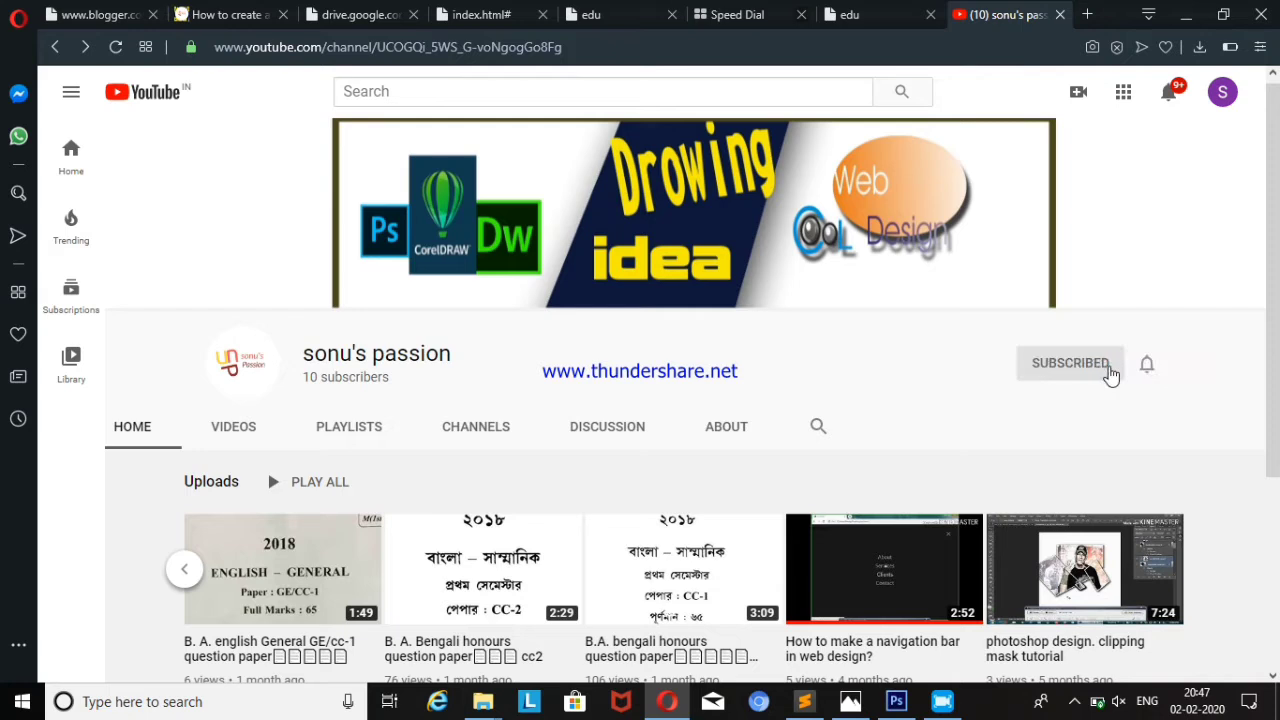
{"action": "left_click", "coordinate": [1147, 368]}
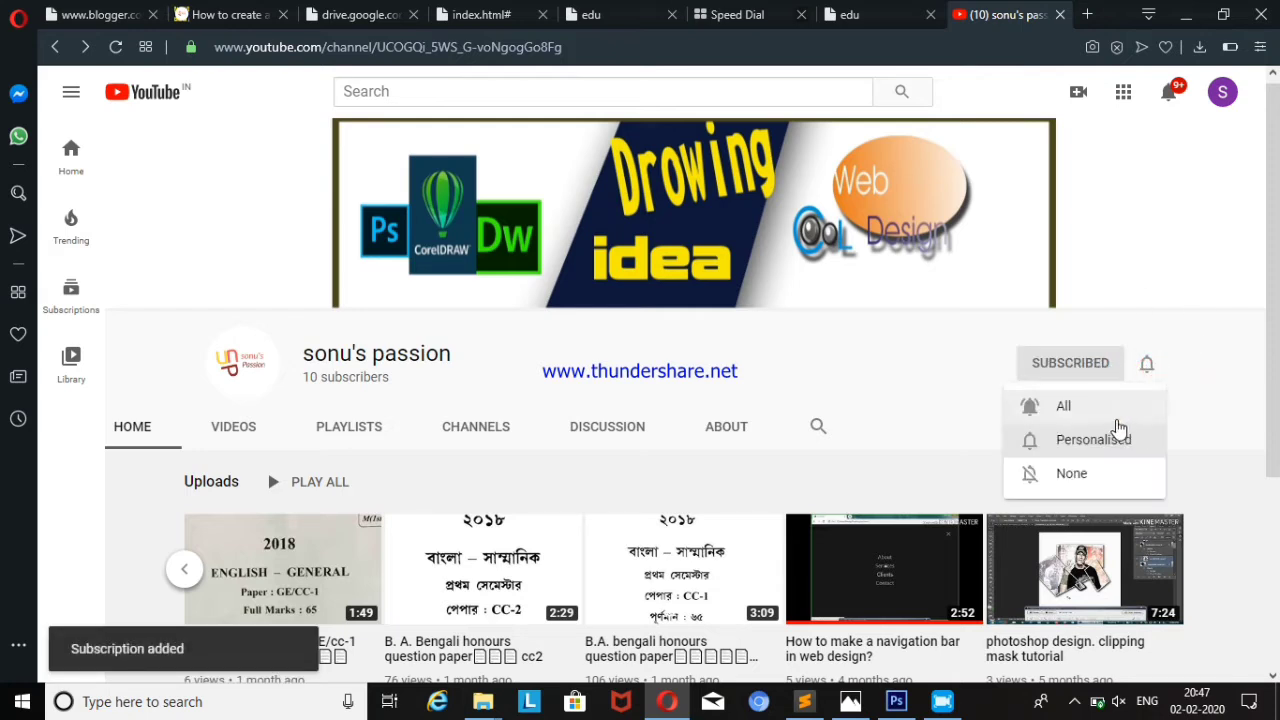
{"action": "left_click", "coordinate": [1107, 414]}
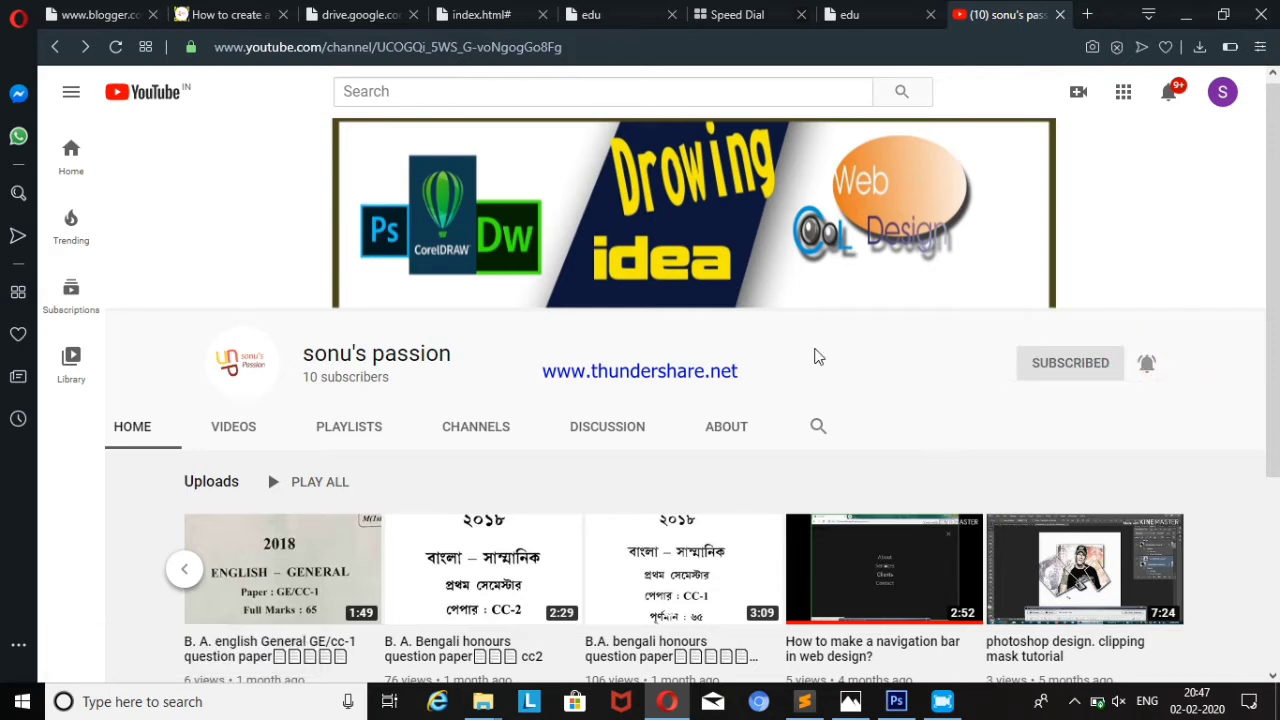
{"action": "left_click", "coordinate": [880, 16]}
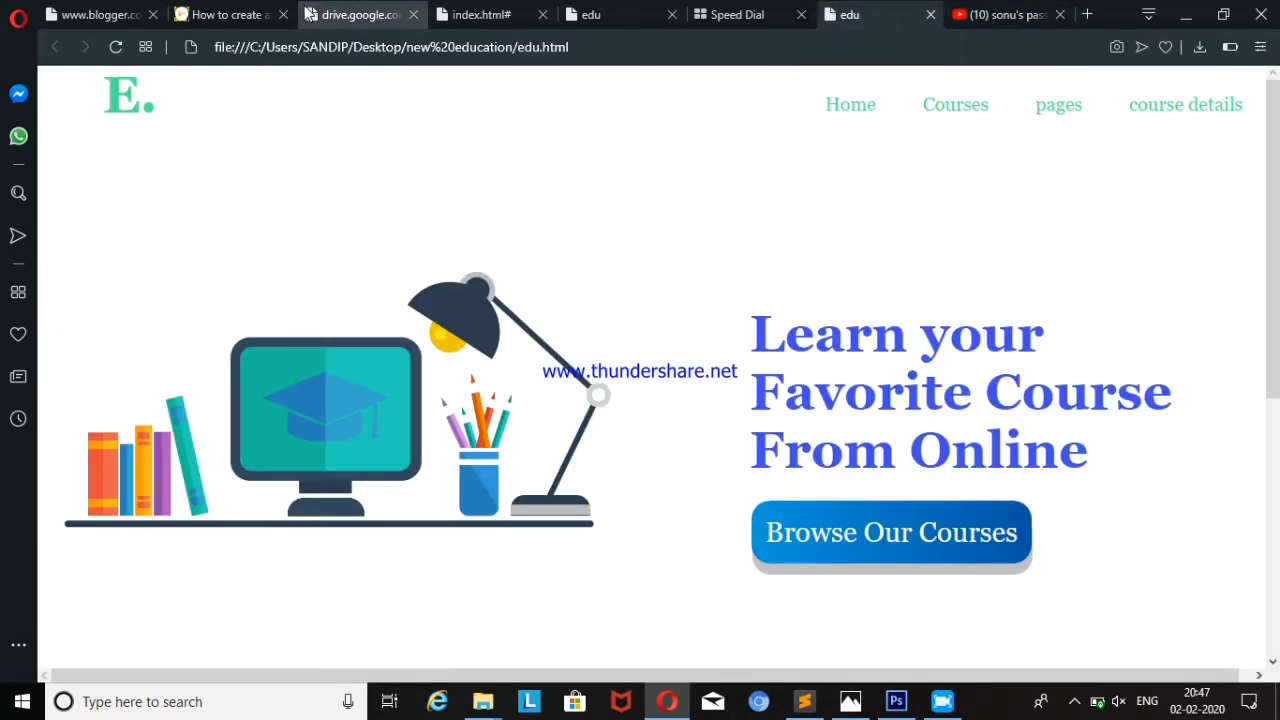
- Reload the edu page to show the new styling, check the photographer tab, and come back
{"action": "left_click", "coordinate": [115, 47]}
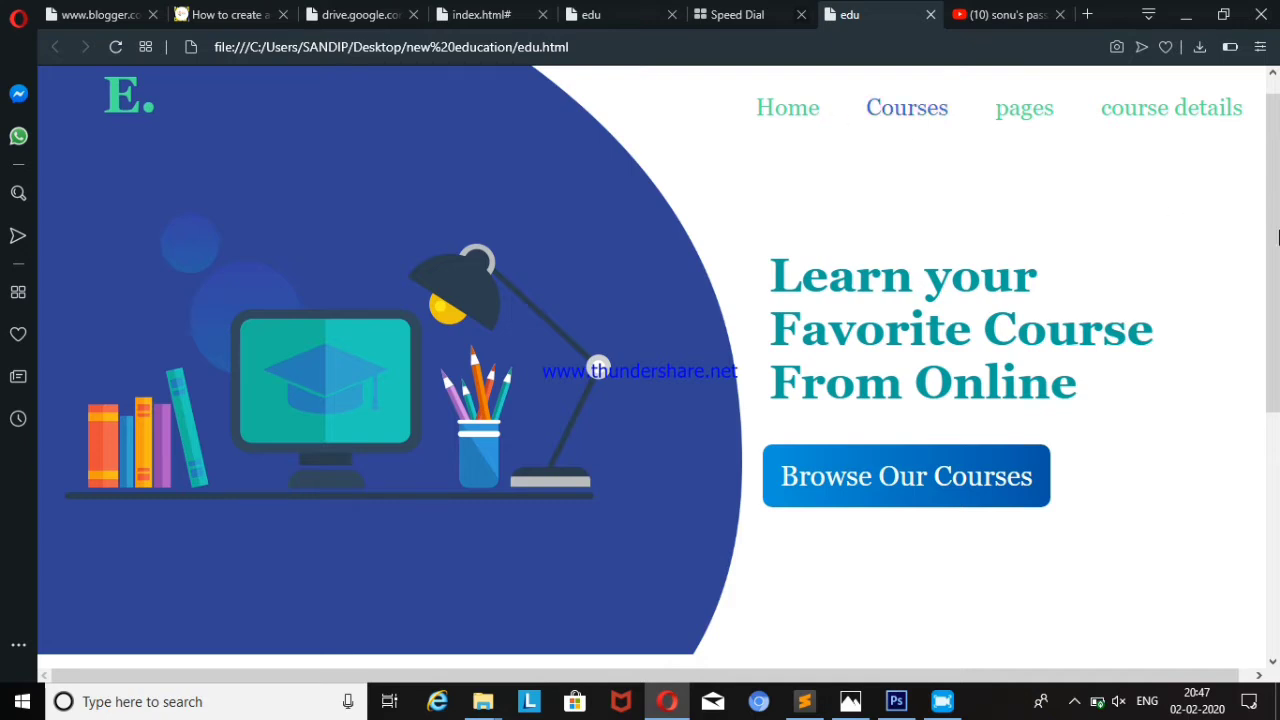
{"action": "left_click_drag", "start_coordinate": [1274, 109], "coordinate": [1274, 95]}
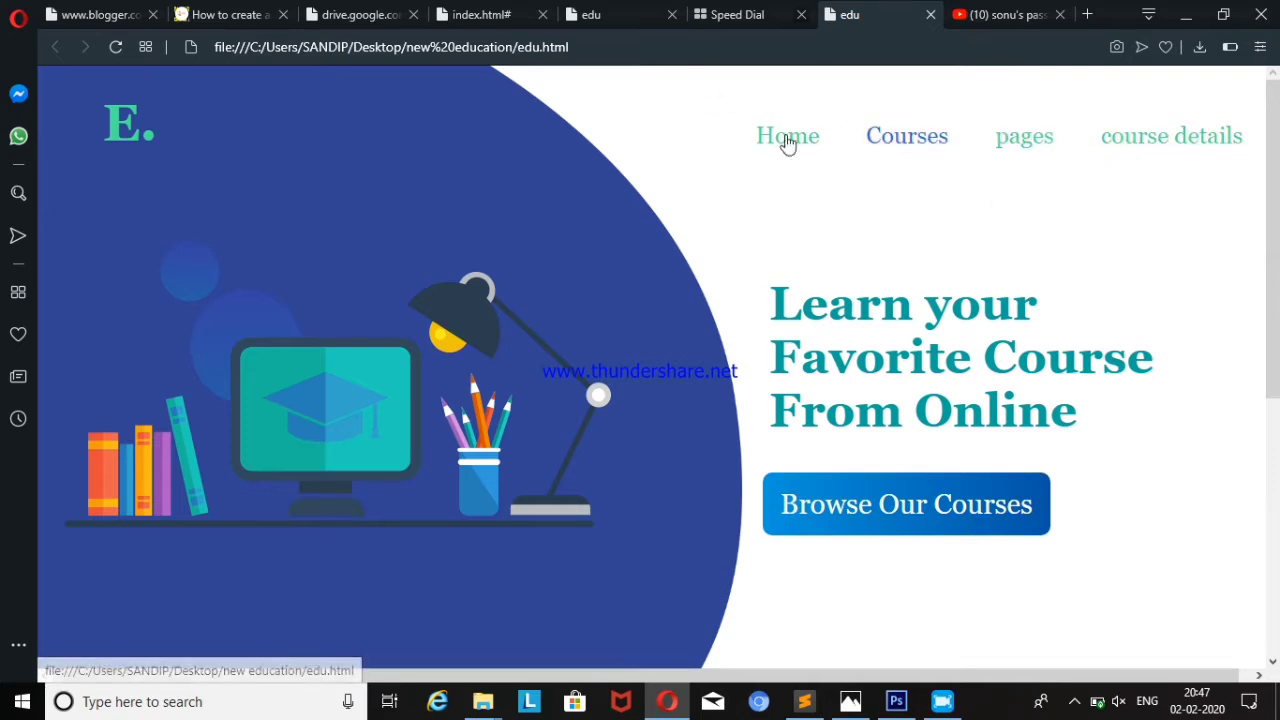
{"action": "left_click", "coordinate": [510, 14]}
{"action": "scroll", "coordinate": [1143, 260], "scroll_direction": "down", "scroll_amount": 3}
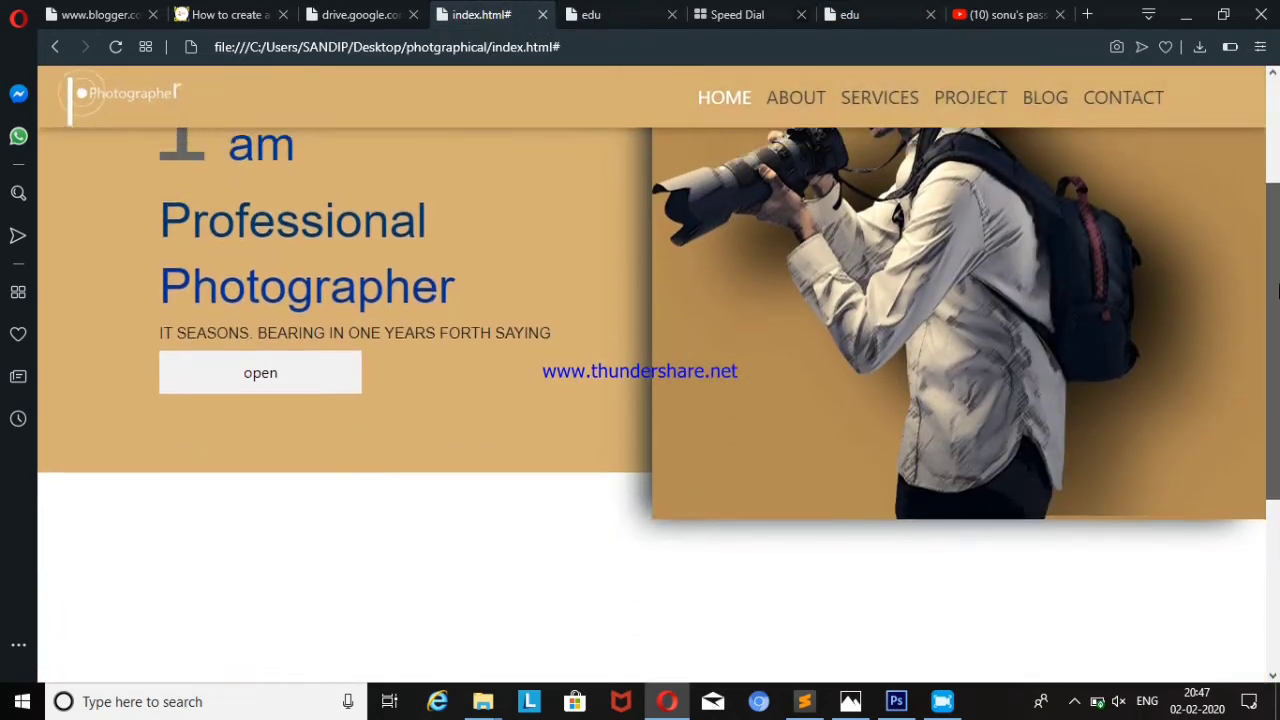
{"action": "scroll", "coordinate": [1277, 290], "scroll_direction": "up", "scroll_amount": 3}
{"action": "scroll", "coordinate": [1000, 290], "scroll_direction": "down", "scroll_amount": 3}
{"action": "scroll", "coordinate": [798, 278], "scroll_direction": "up", "scroll_amount": 3}
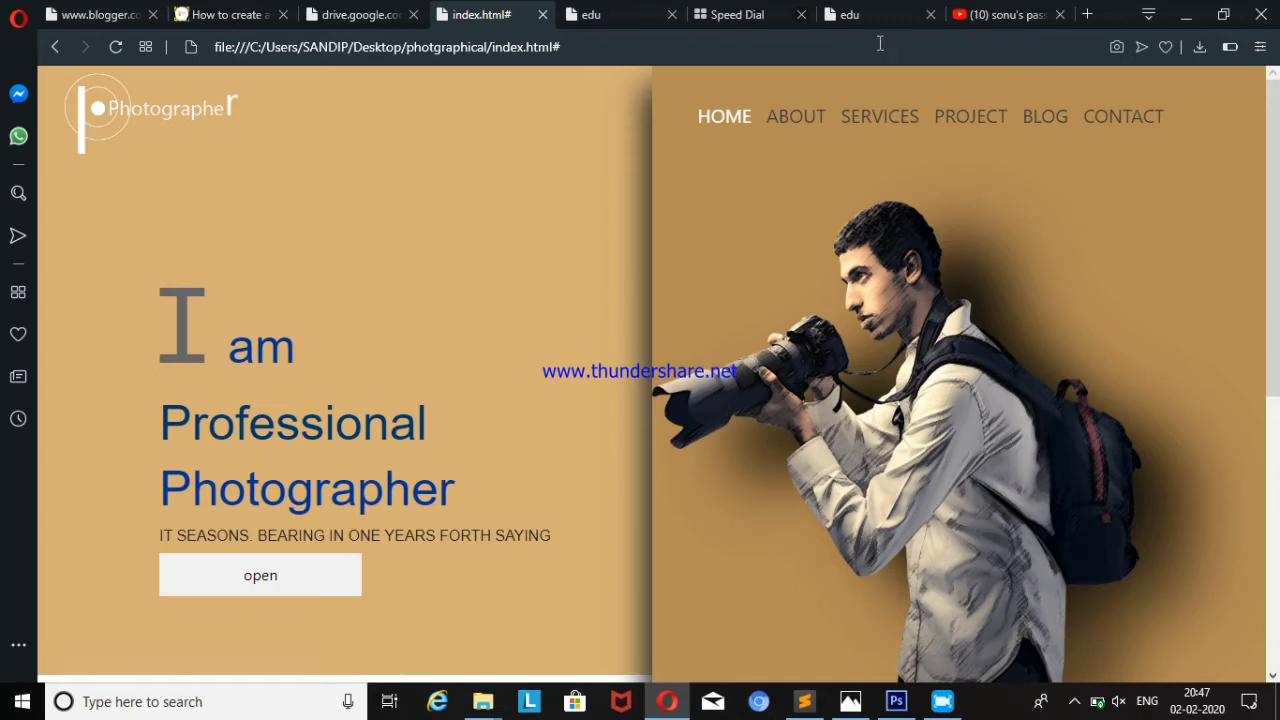
{"action": "left_click", "coordinate": [855, 16]}
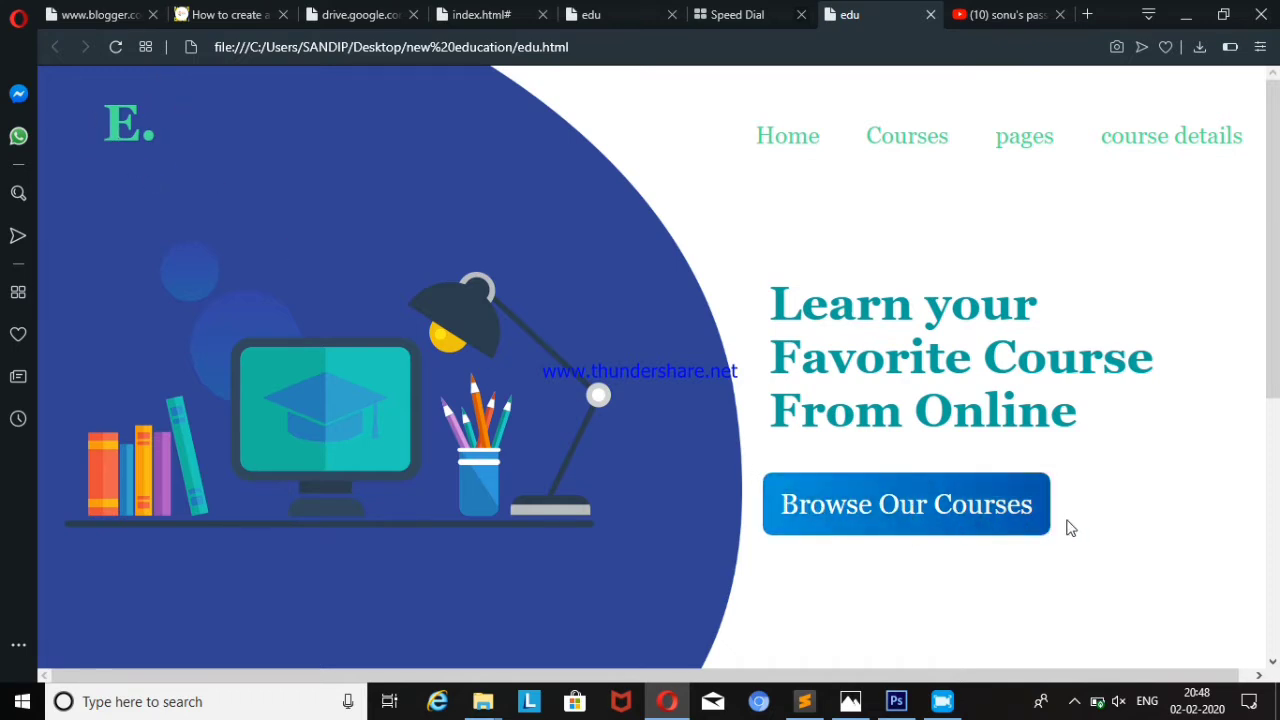
- Review the edu banner's headline text and scroll through the page
{"action": "left_click_drag", "start_coordinate": [812, 325], "coordinate": [1168, 483]}
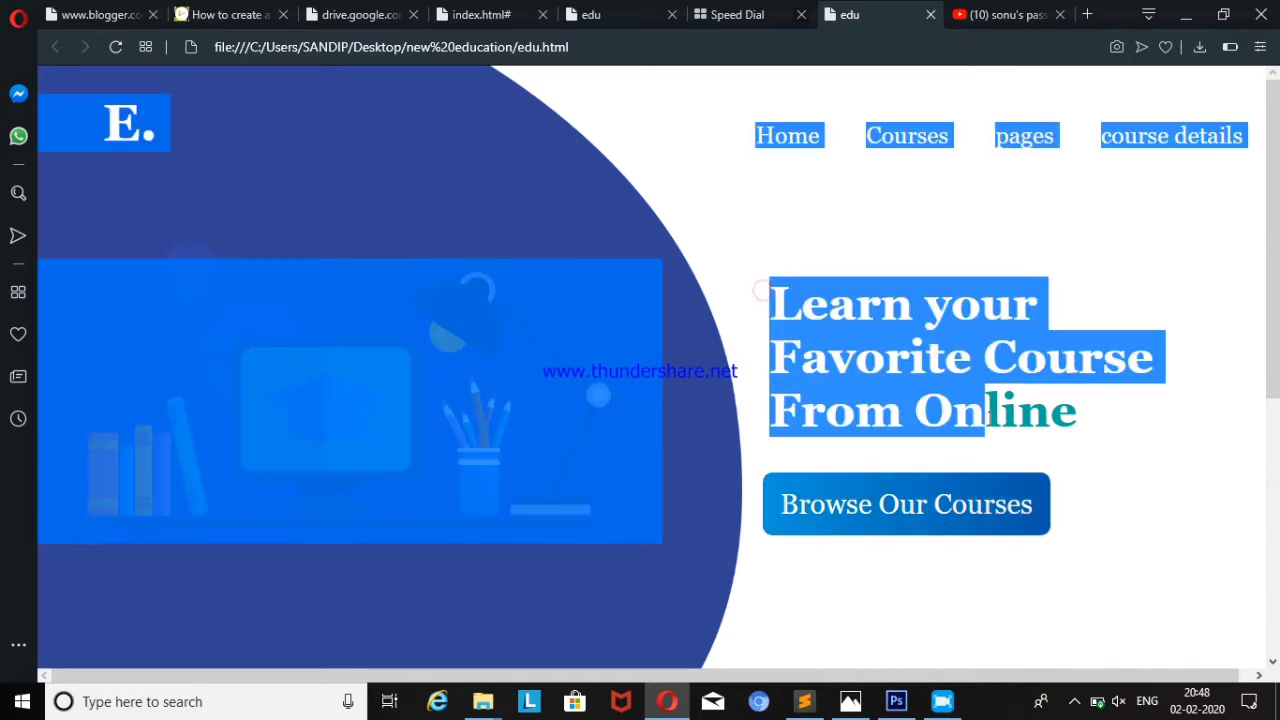
{"action": "left_click", "coordinate": [1168, 474]}
{"action": "mouse_move", "coordinate": [748, 281]}
{"action": "left_mouse_down"}
{"action": "mouse_move", "coordinate": [932, 373]}
{"action": "mouse_move", "coordinate": [1147, 441]}
{"action": "left_mouse_up"}
{"action": "left_click", "coordinate": [1147, 441]}
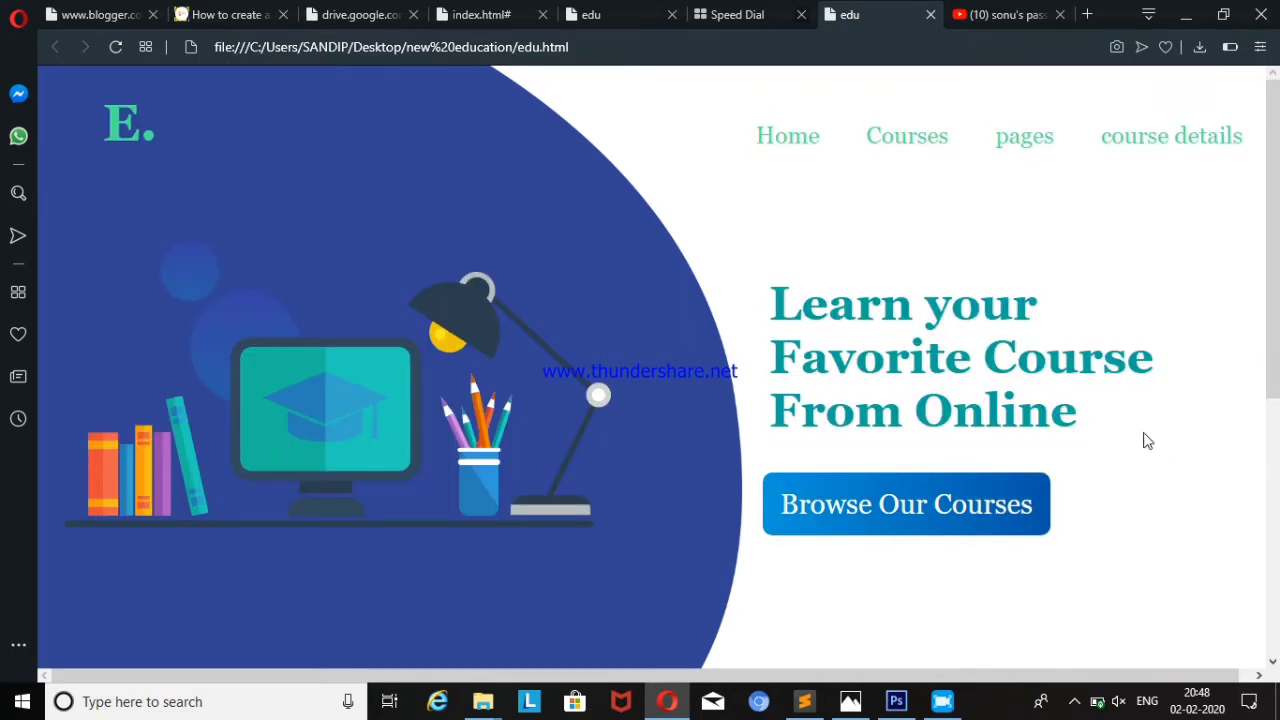
{"action": "scroll", "coordinate": [1277, 195], "scroll_direction": "down", "scroll_amount": 2}
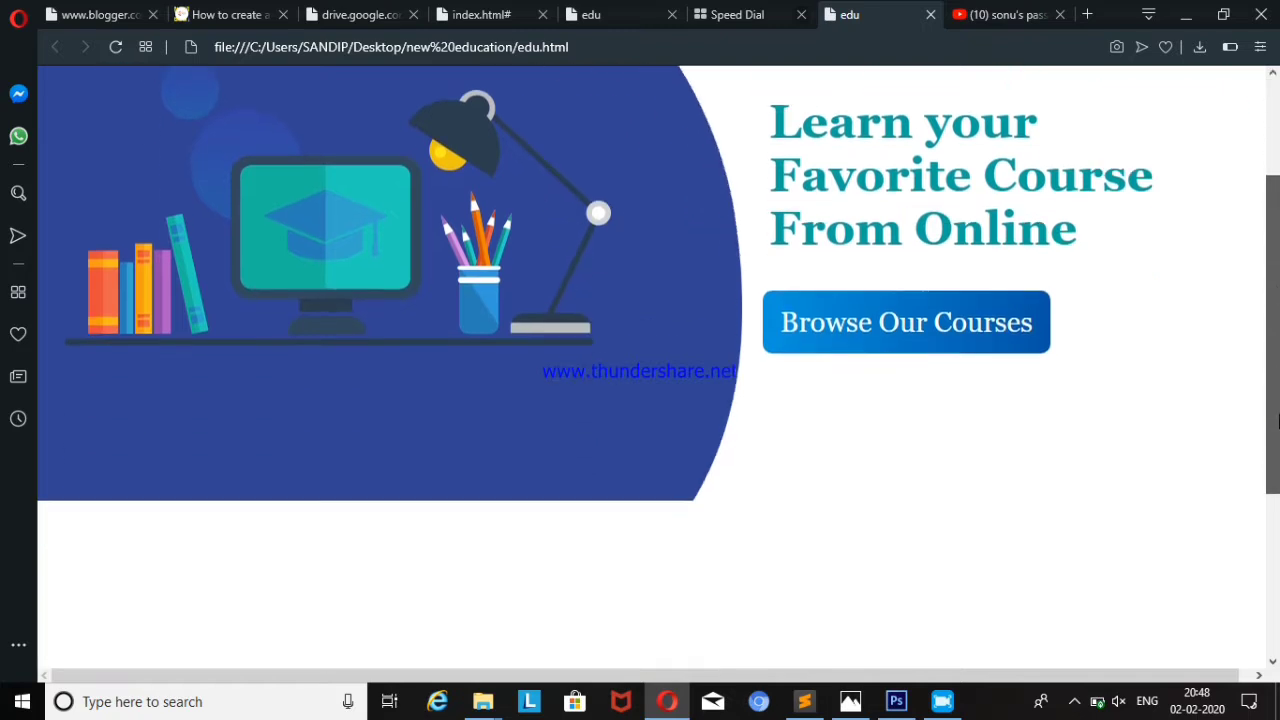
{"action": "scroll", "coordinate": [1277, 195], "scroll_direction": "up", "scroll_amount": 2}
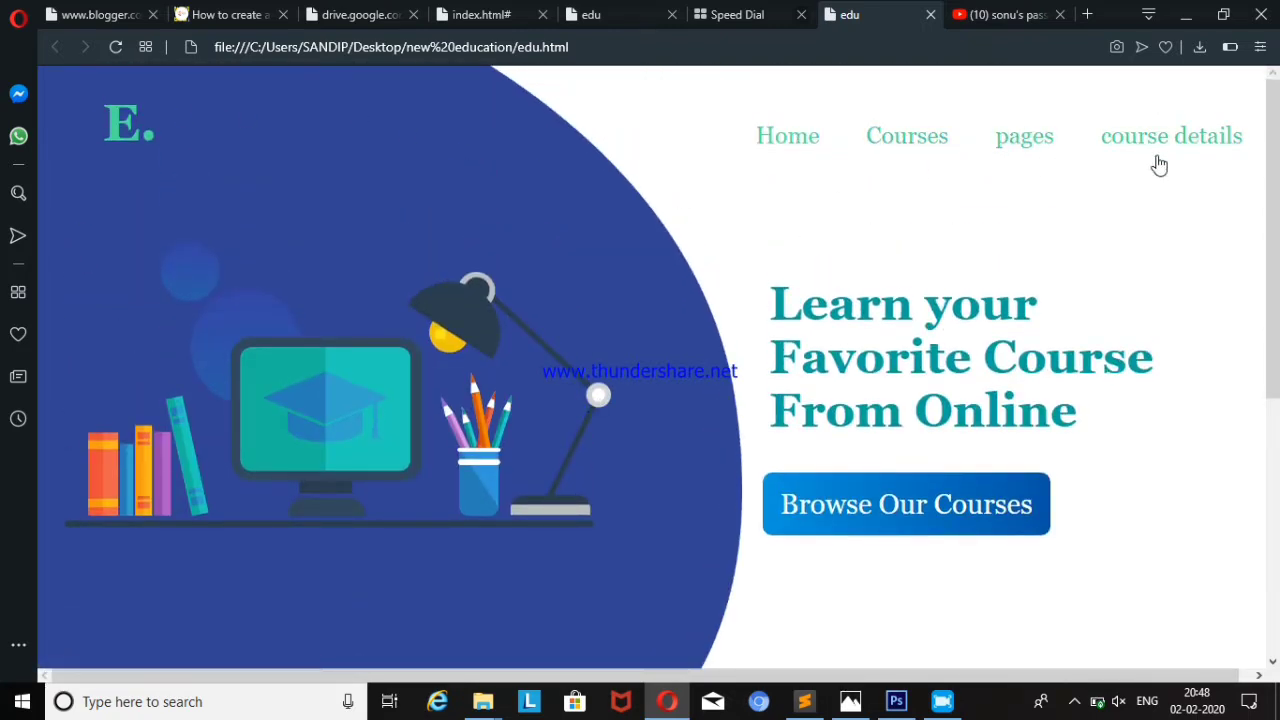
- Look over the YouTube and photographer tabs, then return to the edu page
{"action": "left_click", "coordinate": [1020, 15]}
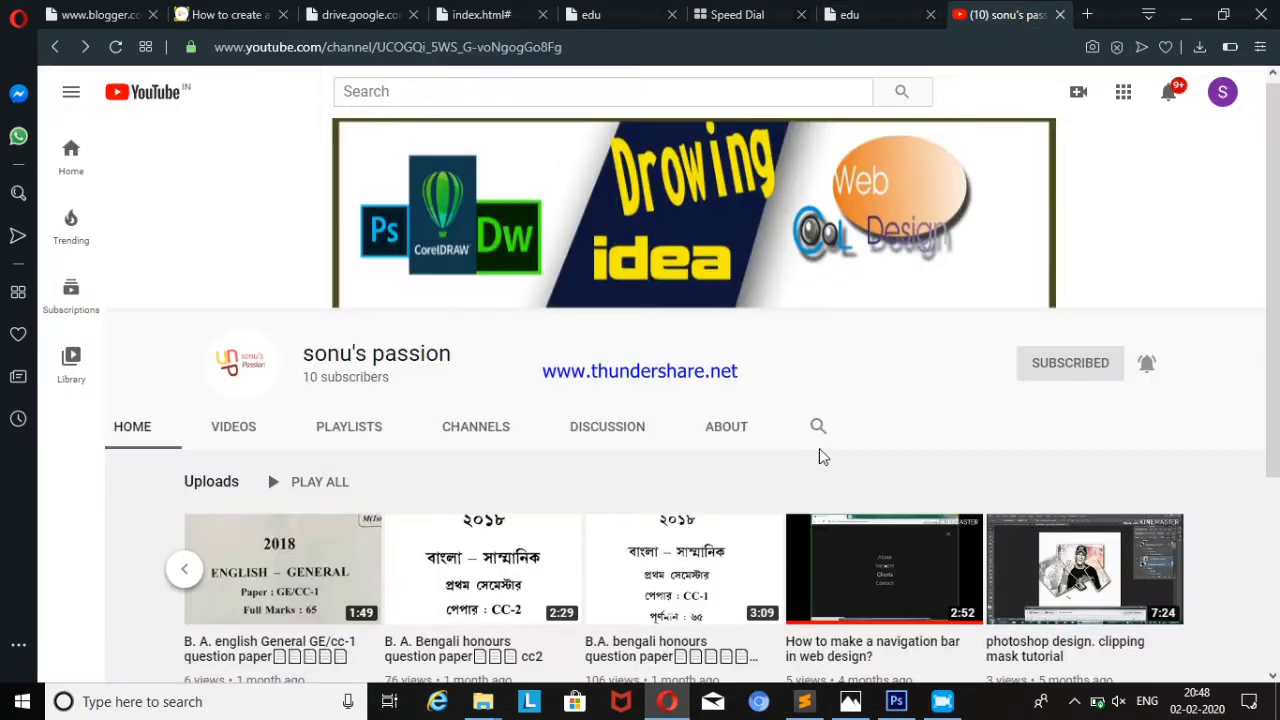
{"action": "mouse_move", "coordinate": [282, 568]}
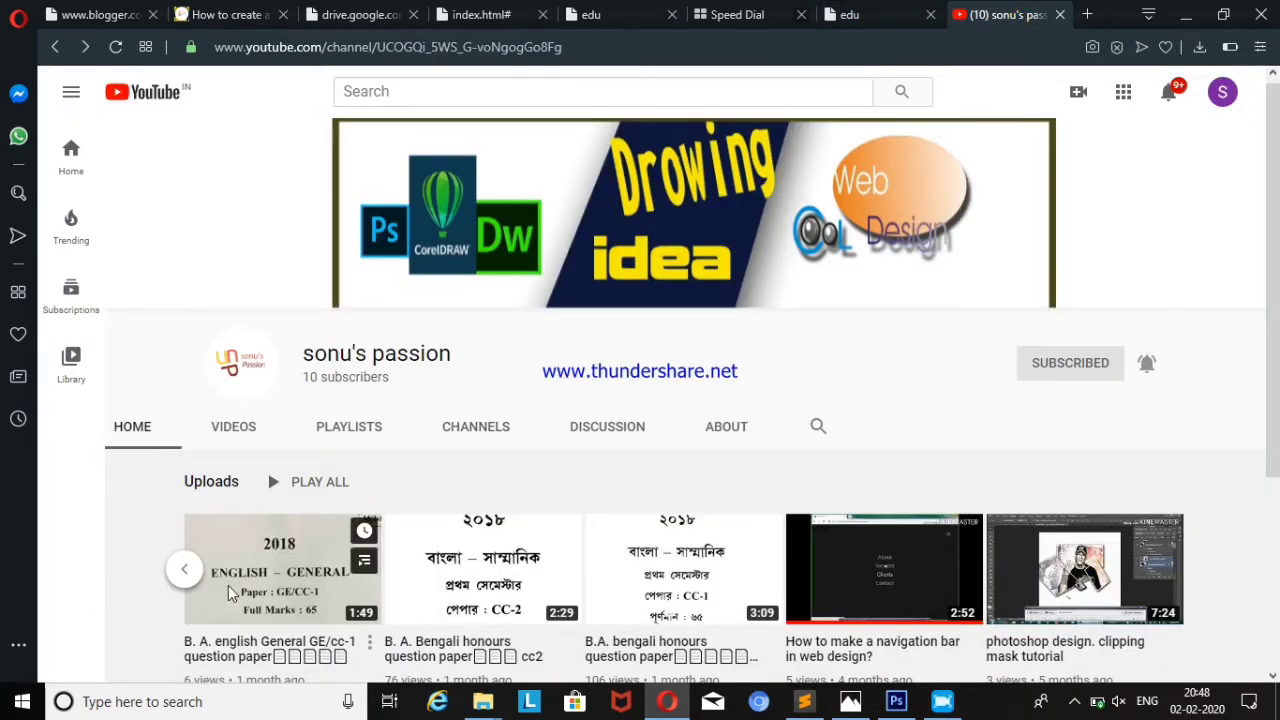
{"action": "left_click", "coordinate": [184, 569]}
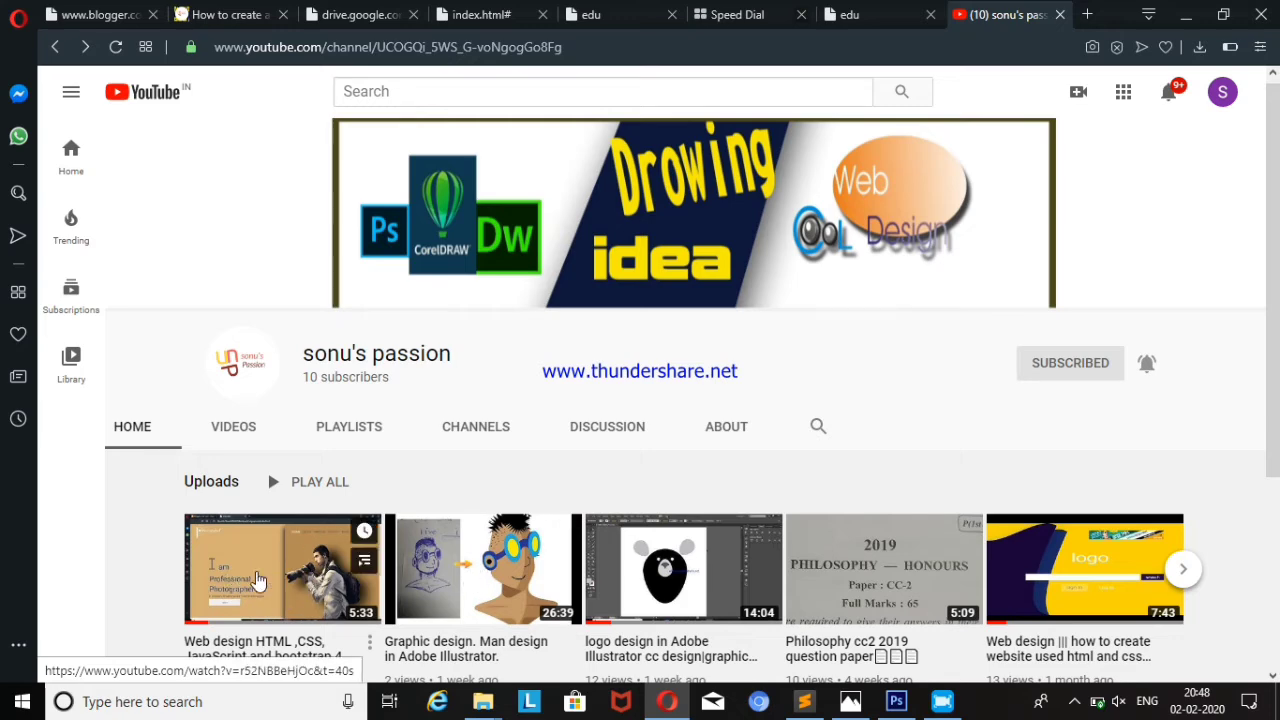
{"action": "left_click", "coordinate": [488, 18]}
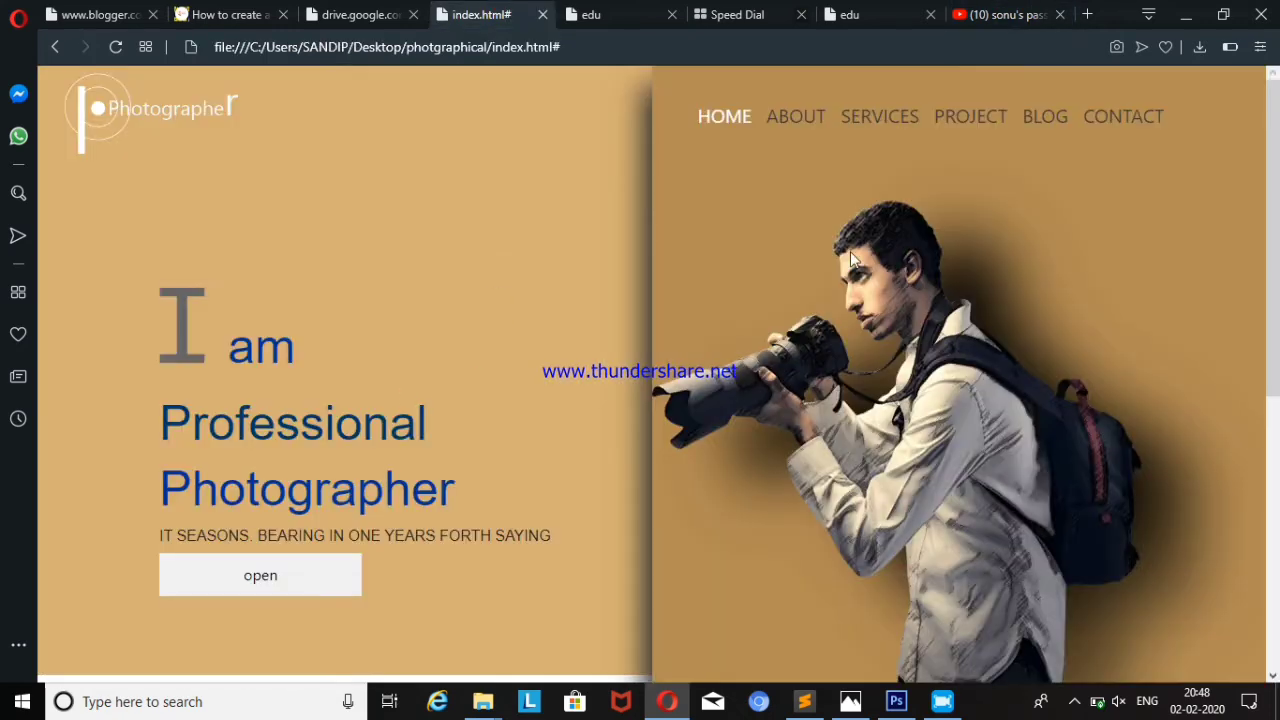
{"action": "scroll", "coordinate": [702, 66], "scroll_direction": "down", "scroll_amount": 2}
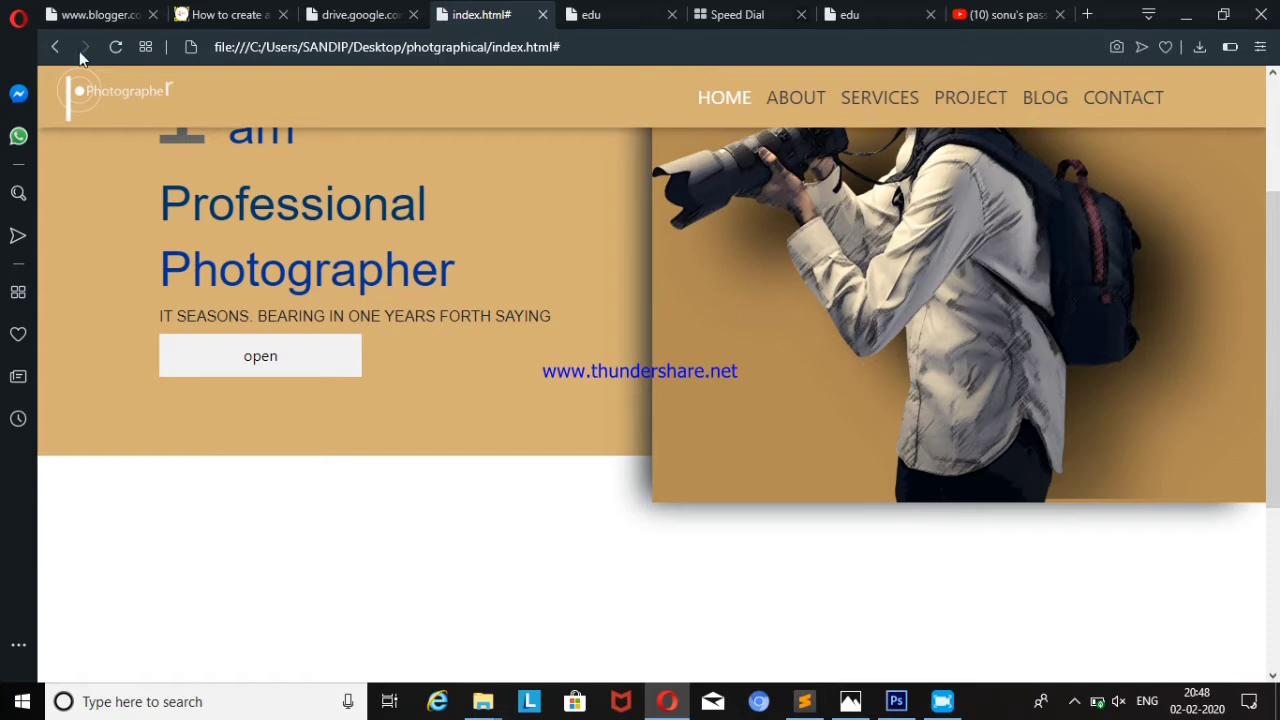
{"action": "scroll", "coordinate": [640, 370], "scroll_direction": "up", "scroll_amount": 2}
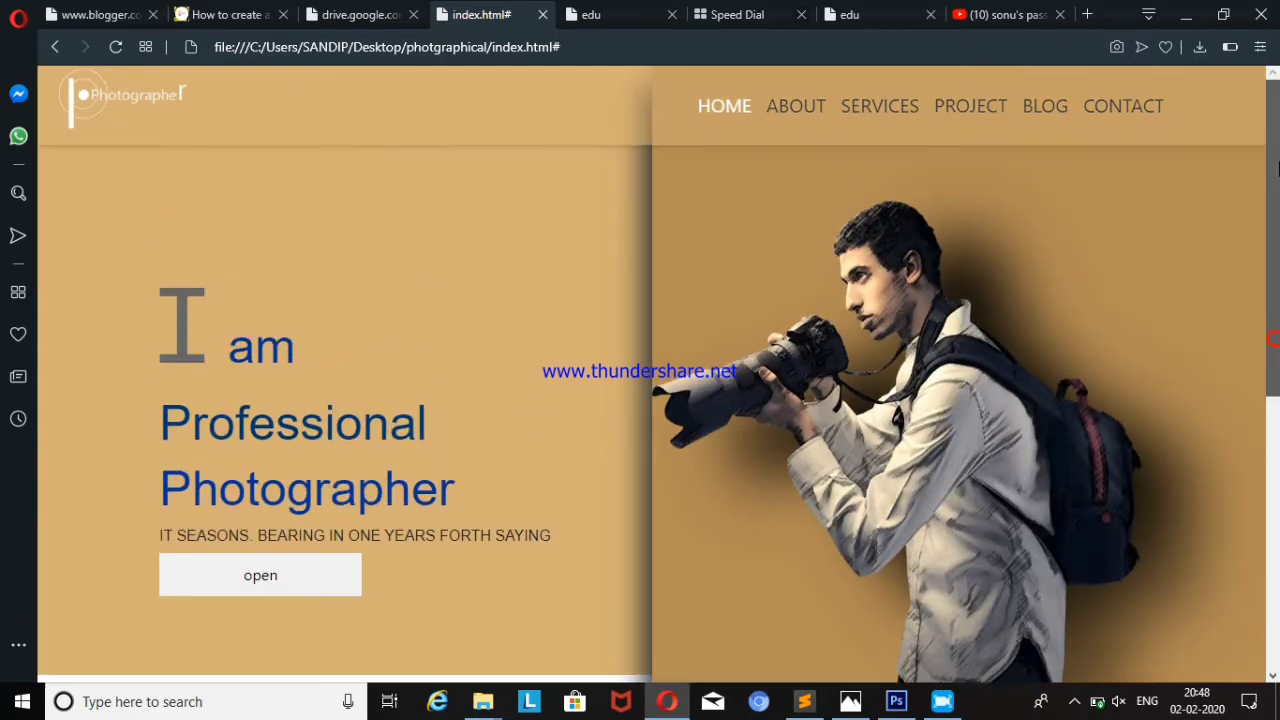
{"action": "left_click", "coordinate": [985, 18]}
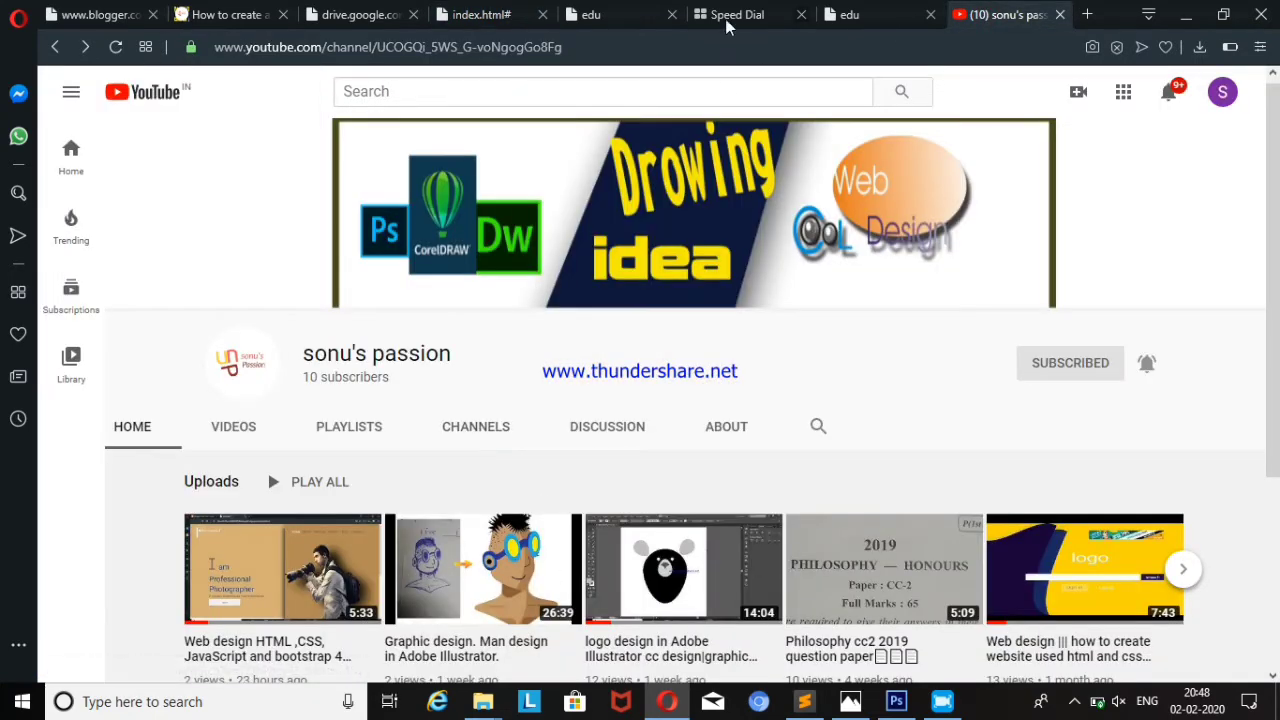
{"action": "left_click", "coordinate": [850, 14]}
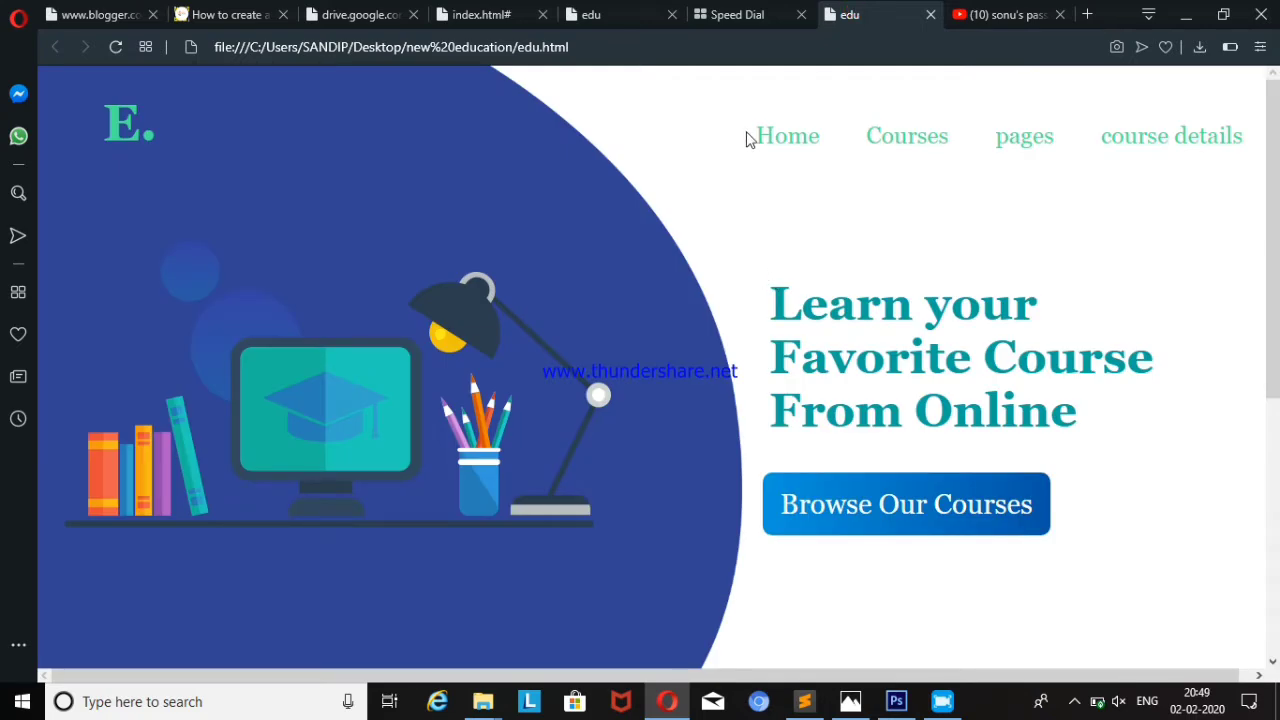
- Compare the page with the Photoshop mockup, then bring up the source in Sublime Text
{"action": "left_click", "coordinate": [1074, 701]}
{"action": "right_click", "coordinate": [1074, 664]}
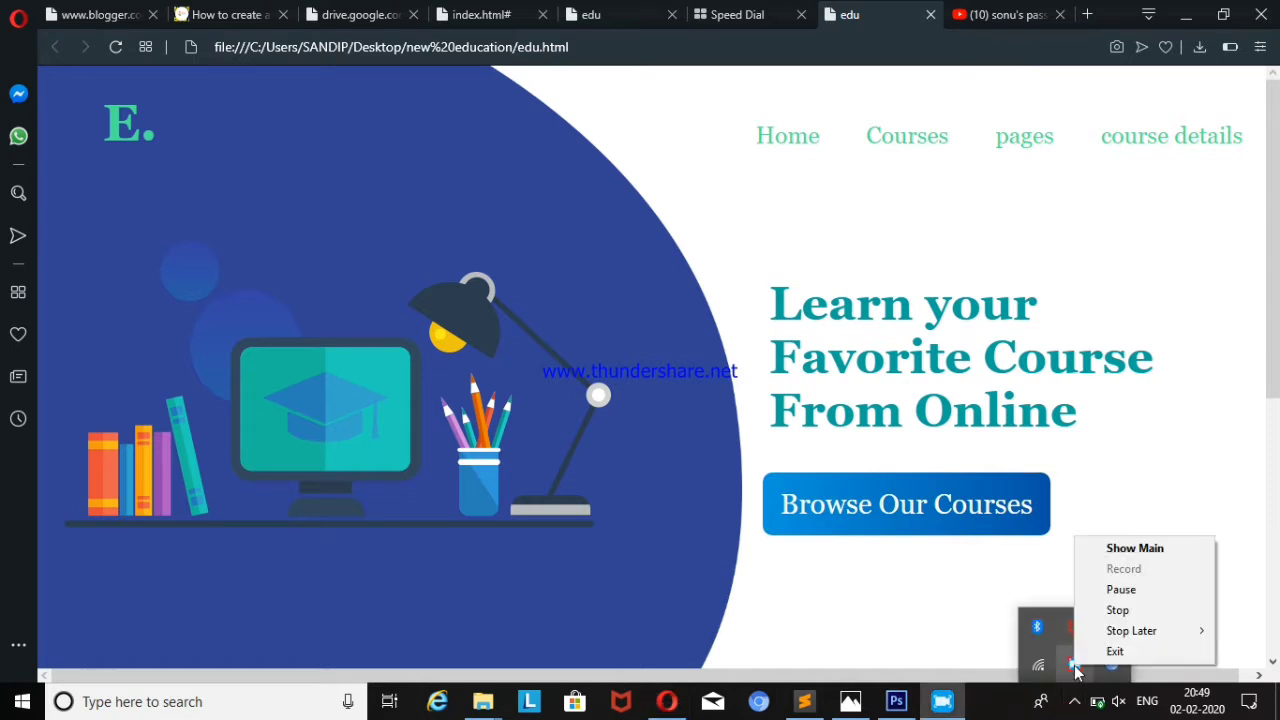
{"action": "left_click", "coordinate": [1122, 589]}
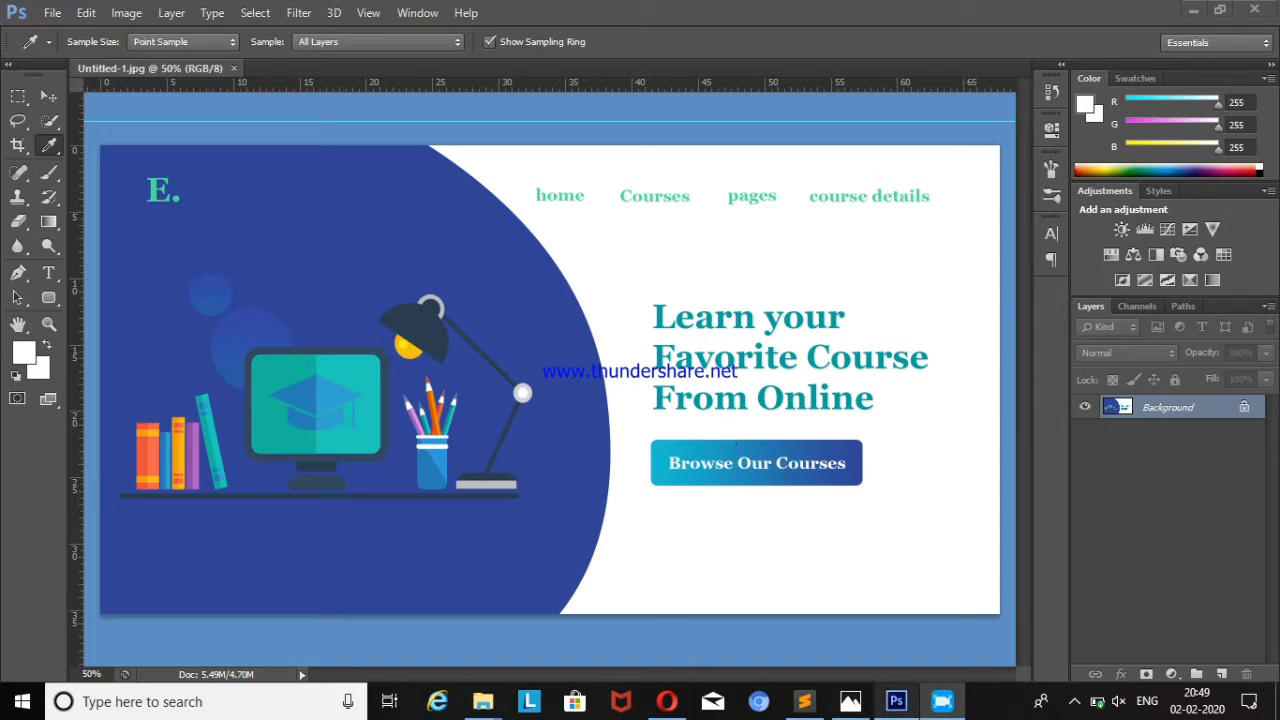
{"action": "left_click", "coordinate": [667, 701]}
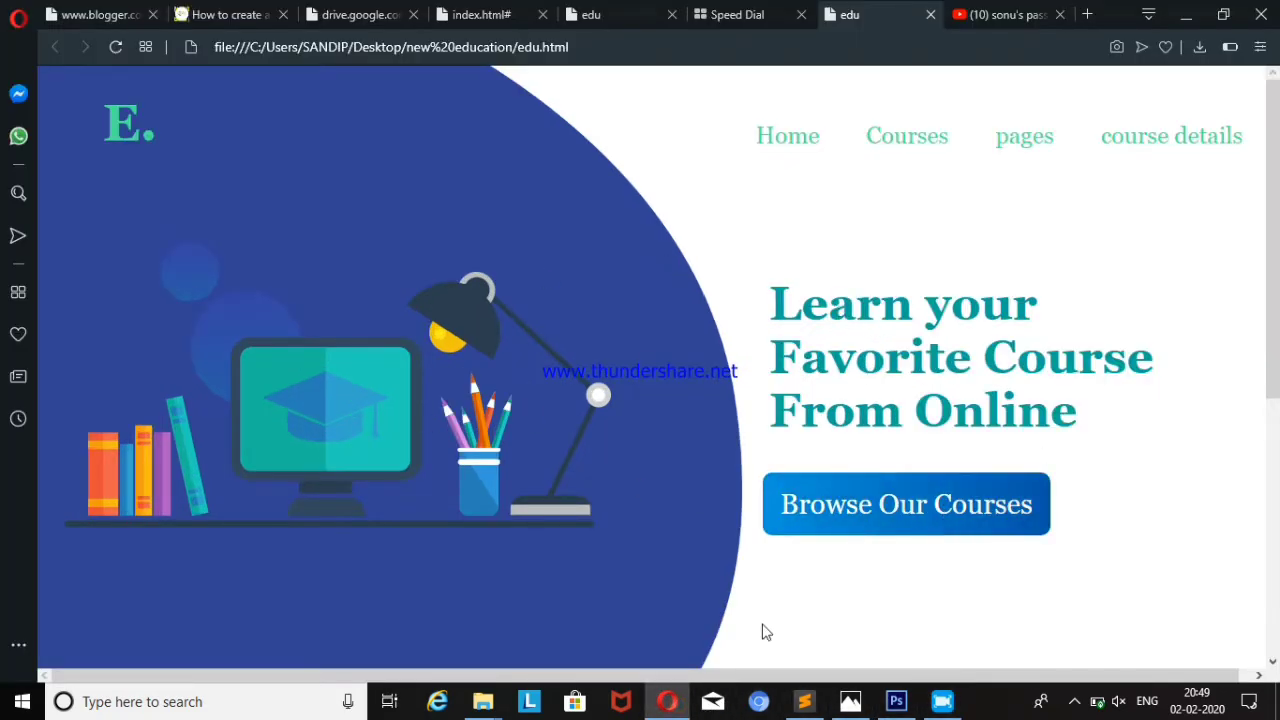
{"action": "left_click", "coordinate": [806, 701]}
- Scroll through the edu.html markup after a glance at edu.css
{"action": "left_click", "coordinate": [224, 58]}
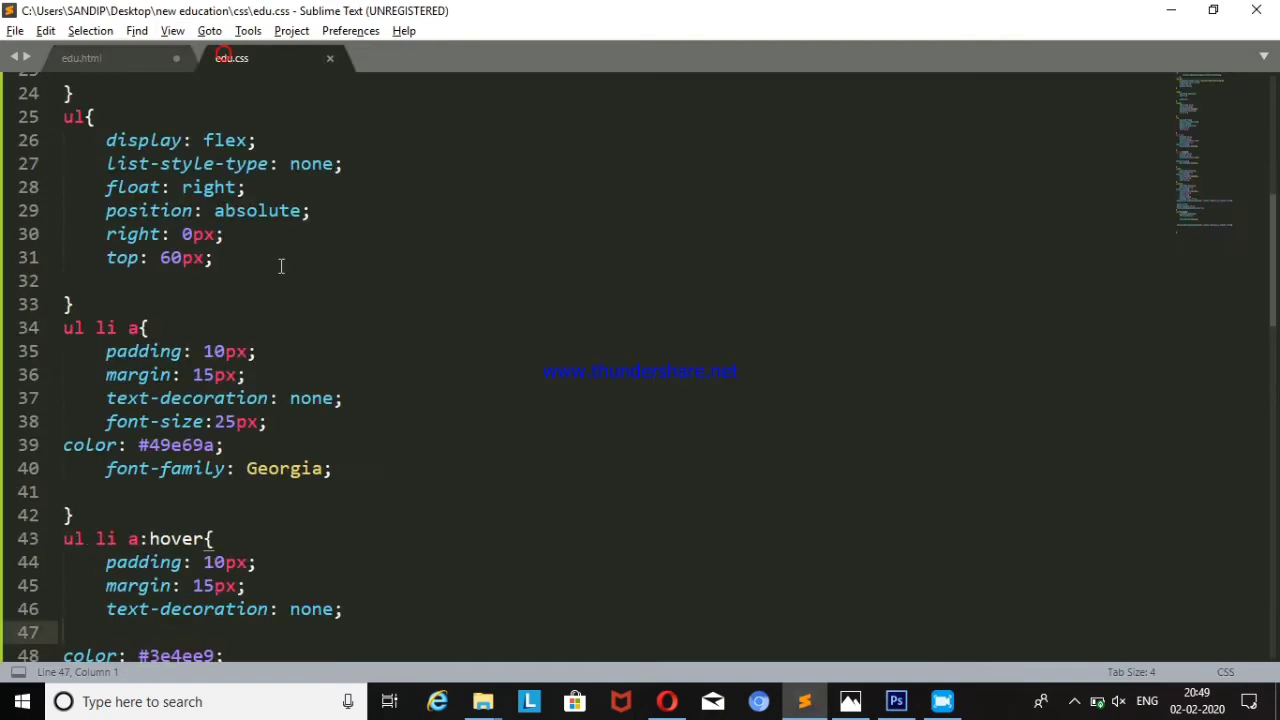
{"action": "left_click", "coordinate": [110, 58]}
{"action": "scroll", "coordinate": [214, 280], "scroll_direction": "down", "scroll_amount": 1}
{"action": "scroll", "coordinate": [214, 280], "scroll_direction": "down", "scroll_amount": 5}
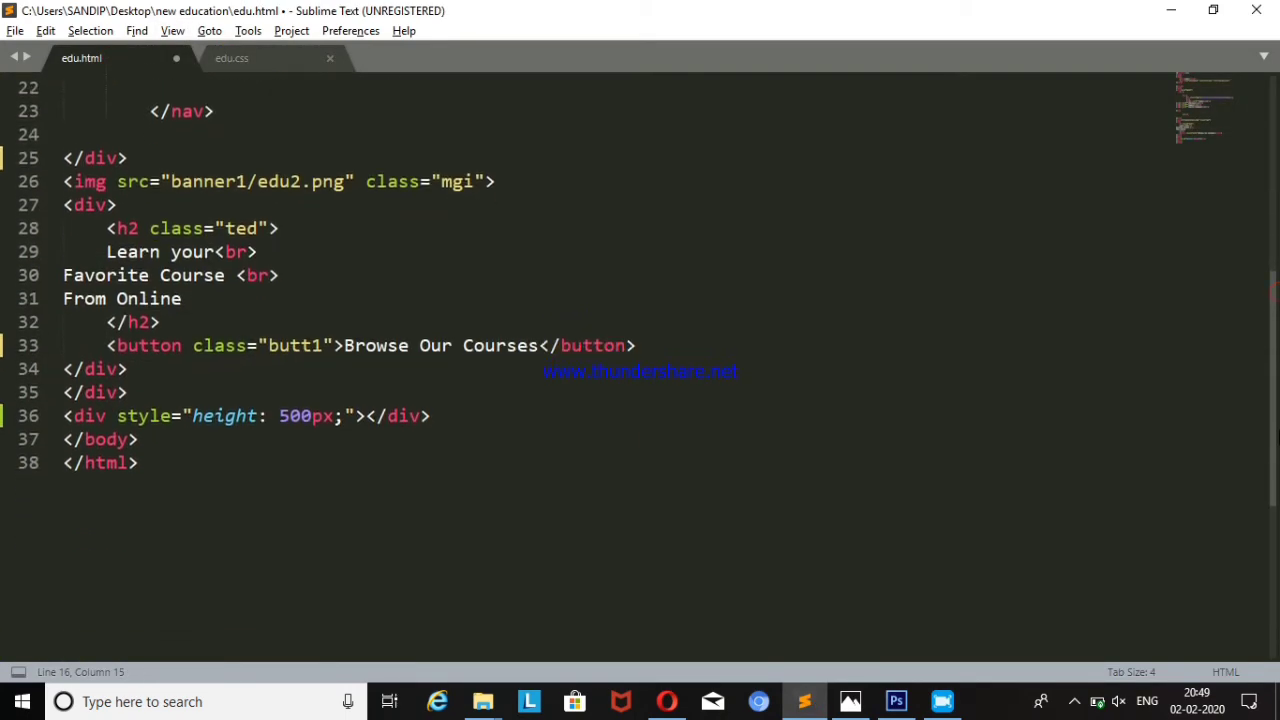
{"action": "scroll", "coordinate": [214, 280], "scroll_direction": "up", "scroll_amount": 2}
{"action": "scroll", "coordinate": [214, 280], "scroll_direction": "up", "scroll_amount": 4}
{"action": "scroll", "coordinate": [214, 280], "scroll_direction": "up", "scroll_amount": 2}
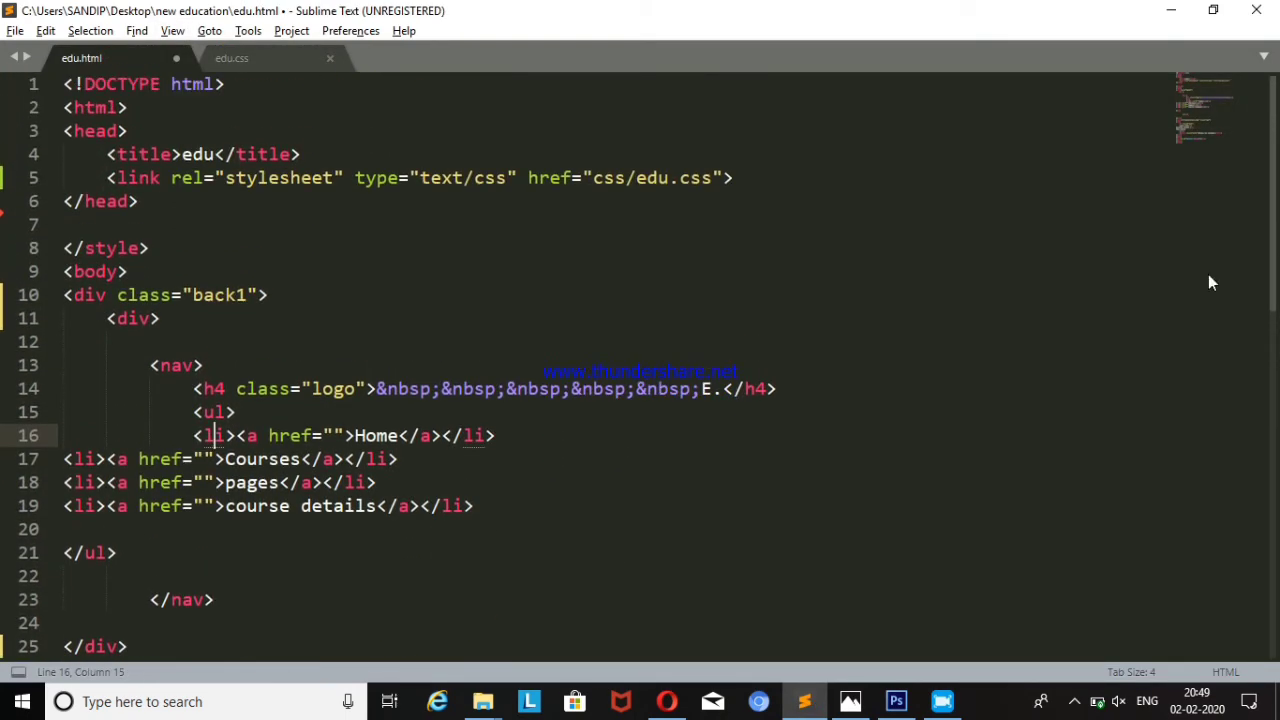
- Review the edu.css stylesheet, return to edu.html, and bring the Photoshop banner forward
{"action": "left_click", "coordinate": [240, 60]}
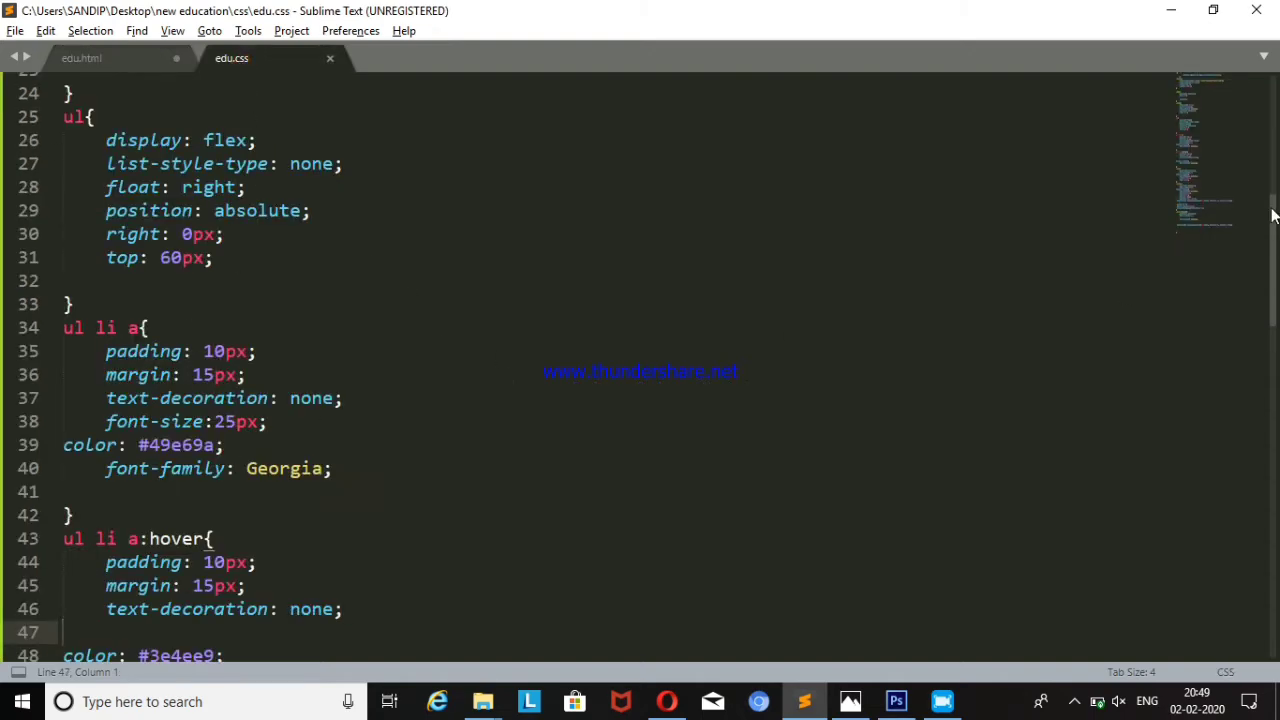
{"action": "left_click_drag", "start_coordinate": [1273, 215], "coordinate": [1273, 475]}
{"action": "left_click", "coordinate": [118, 55]}
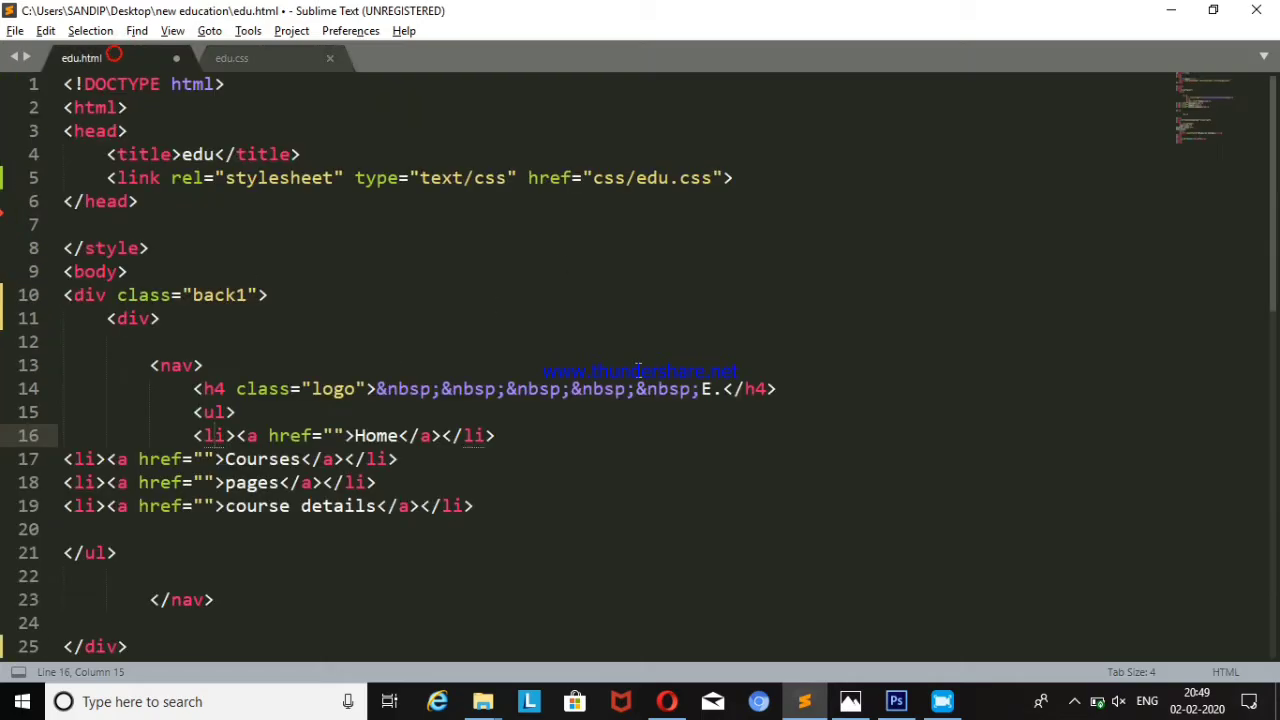
{"action": "left_click", "coordinate": [896, 701]}
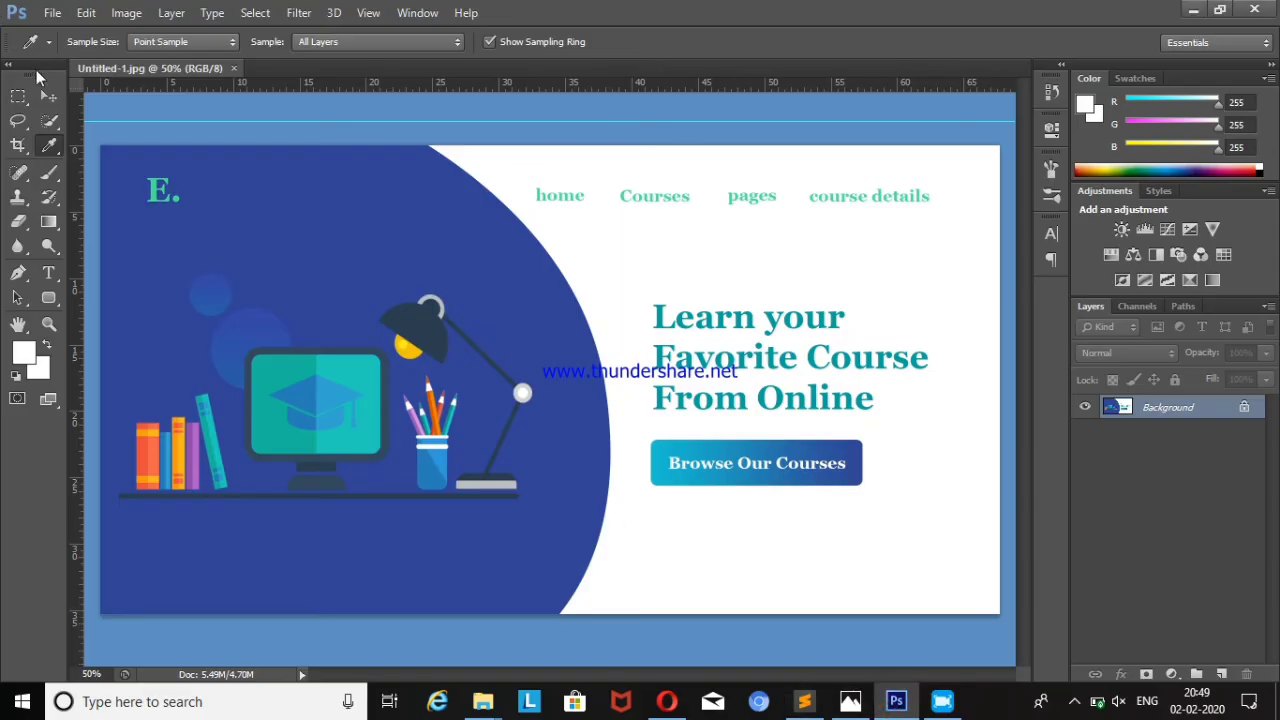
- Create a new 1920 × 700 px document named edu2
{"action": "left_click", "coordinate": [65, 15]}
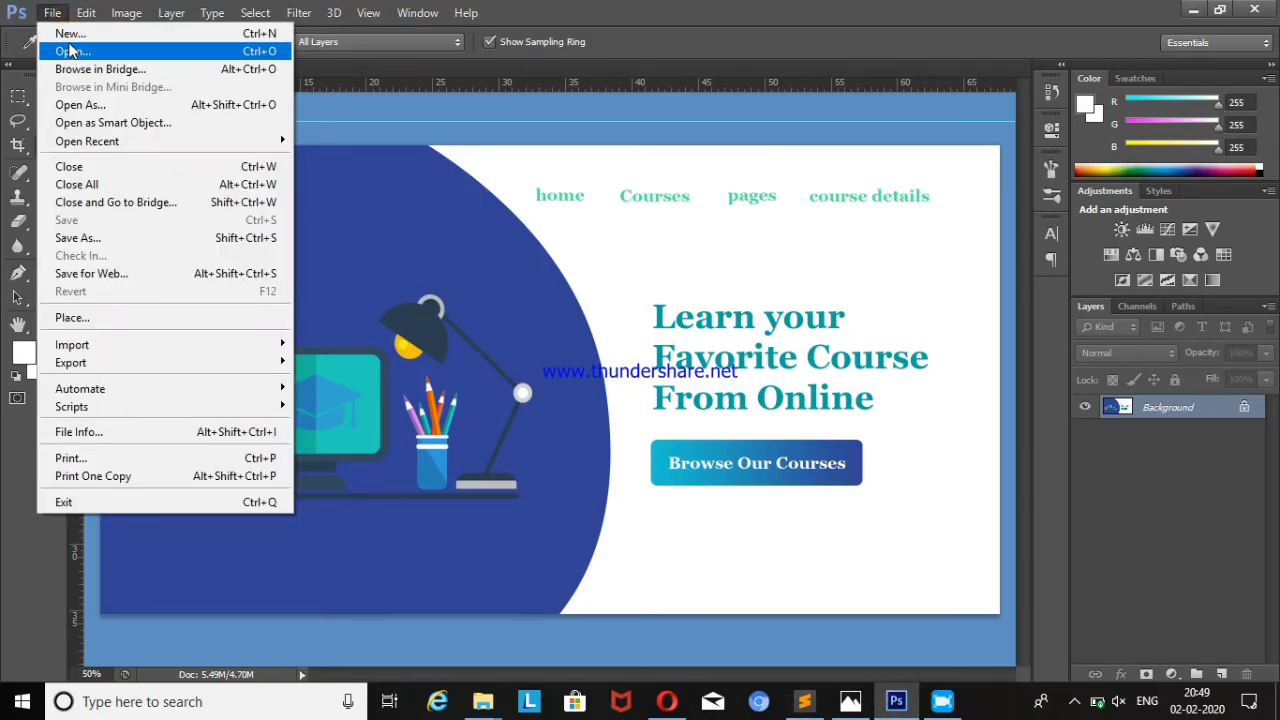
{"action": "left_click", "coordinate": [73, 22]}
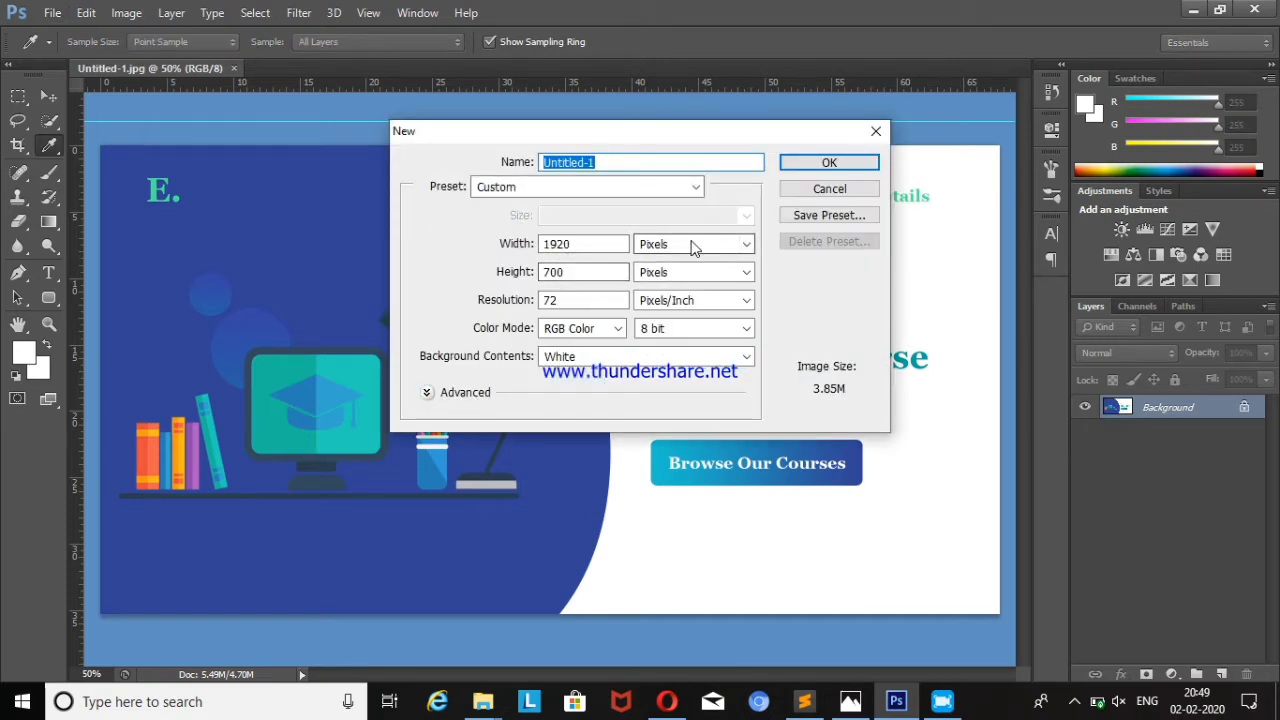
{"action": "left_click", "coordinate": [605, 163]}
{"action": "key", "text": "BackSpace"}
{"action": "key", "text": "BackSpace"}
{"action": "key", "text": "BackSpace"}
{"action": "type", "text": "edu2"}
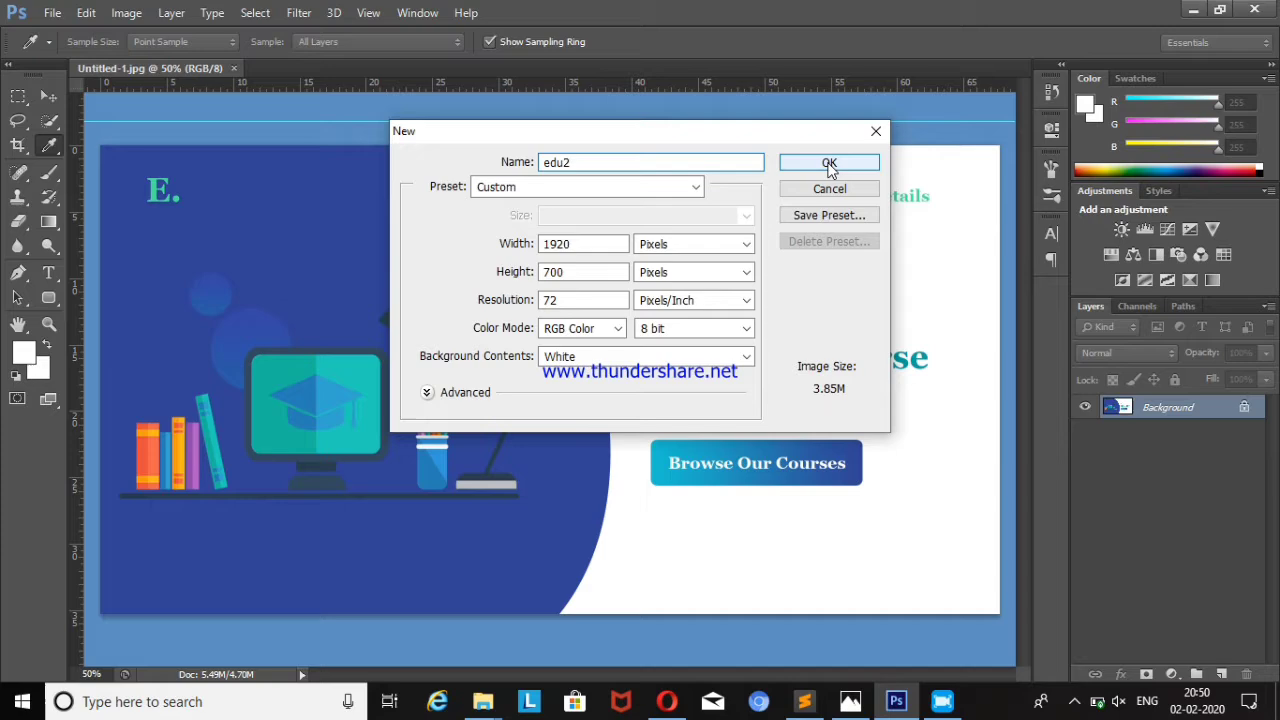
{"action": "left_click", "coordinate": [828, 162]}
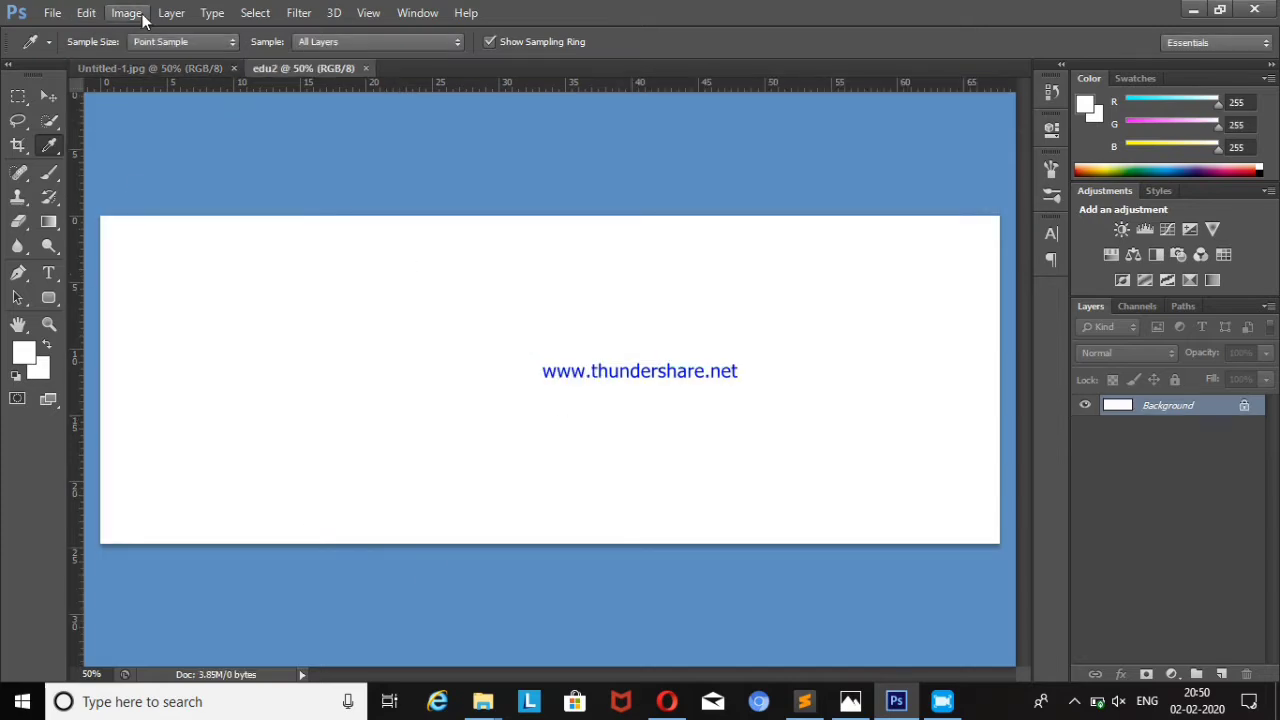
- Inspect the Image Size height unit options, then close the dialog unchanged
{"action": "left_click", "coordinate": [126, 12]}
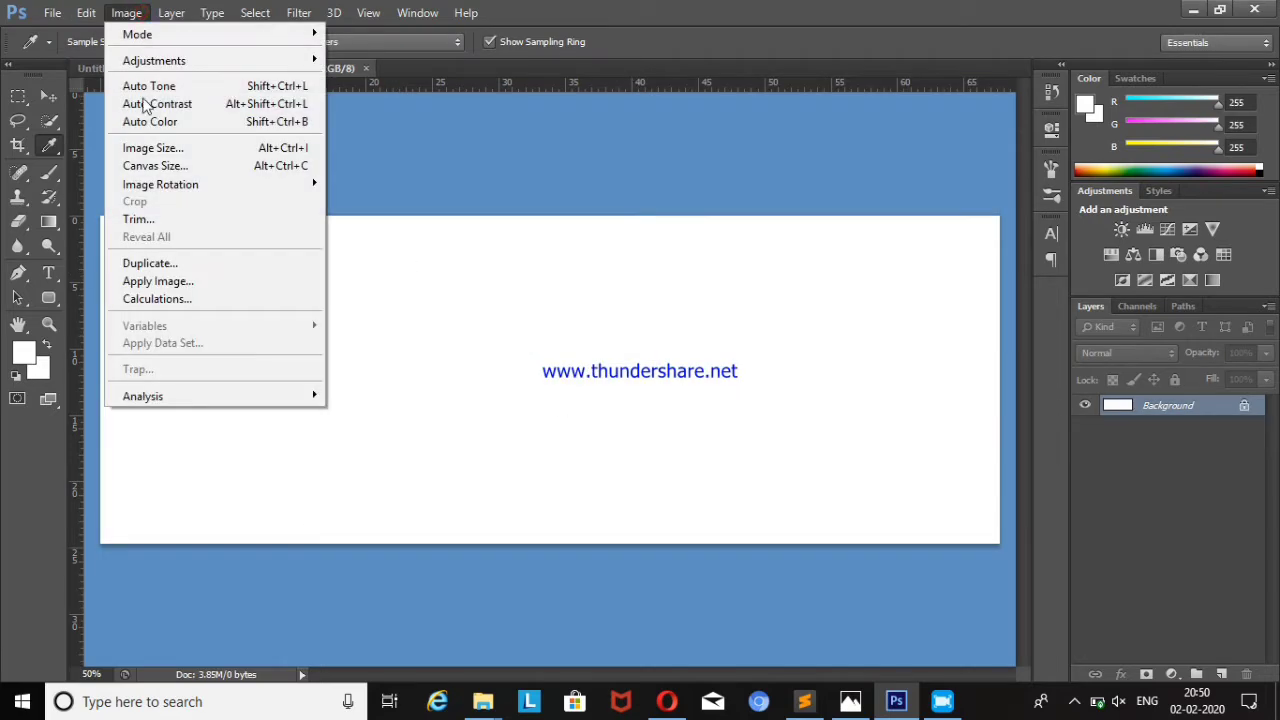
{"action": "left_click", "coordinate": [155, 148]}
{"action": "left_click", "coordinate": [617, 302]}
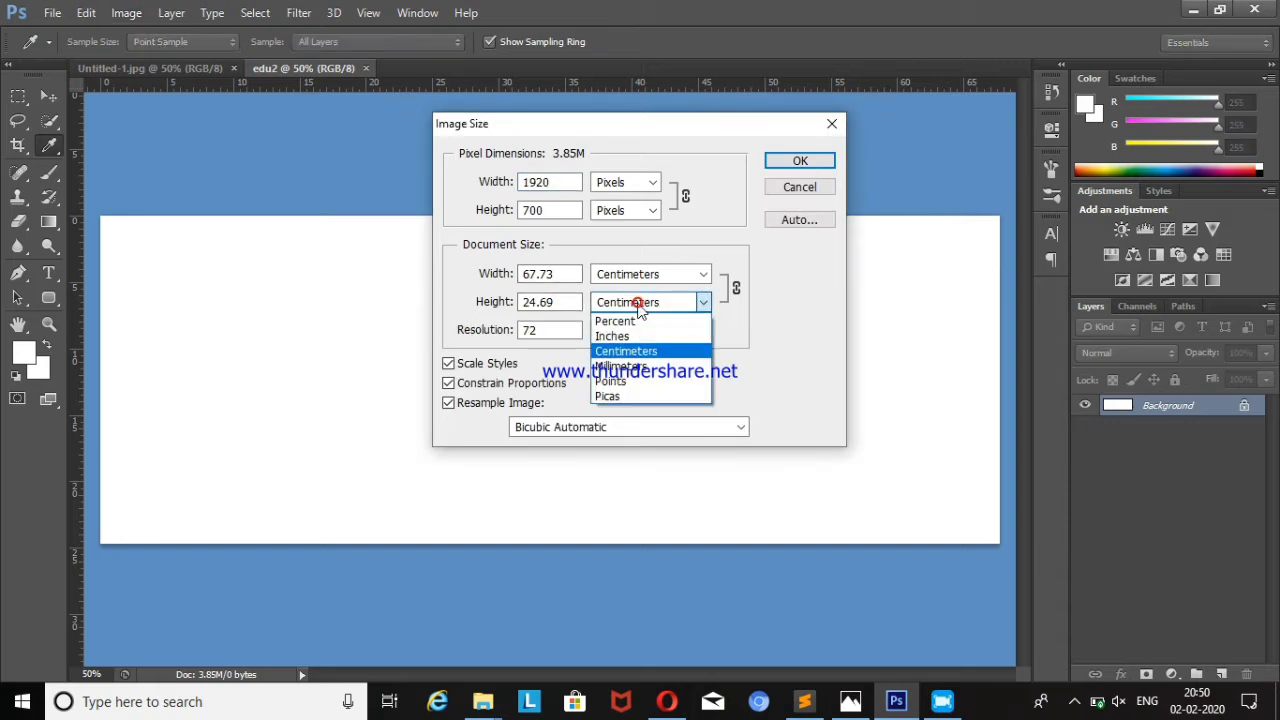
{"action": "left_click", "coordinate": [640, 212]}
{"action": "left_click", "coordinate": [648, 212]}
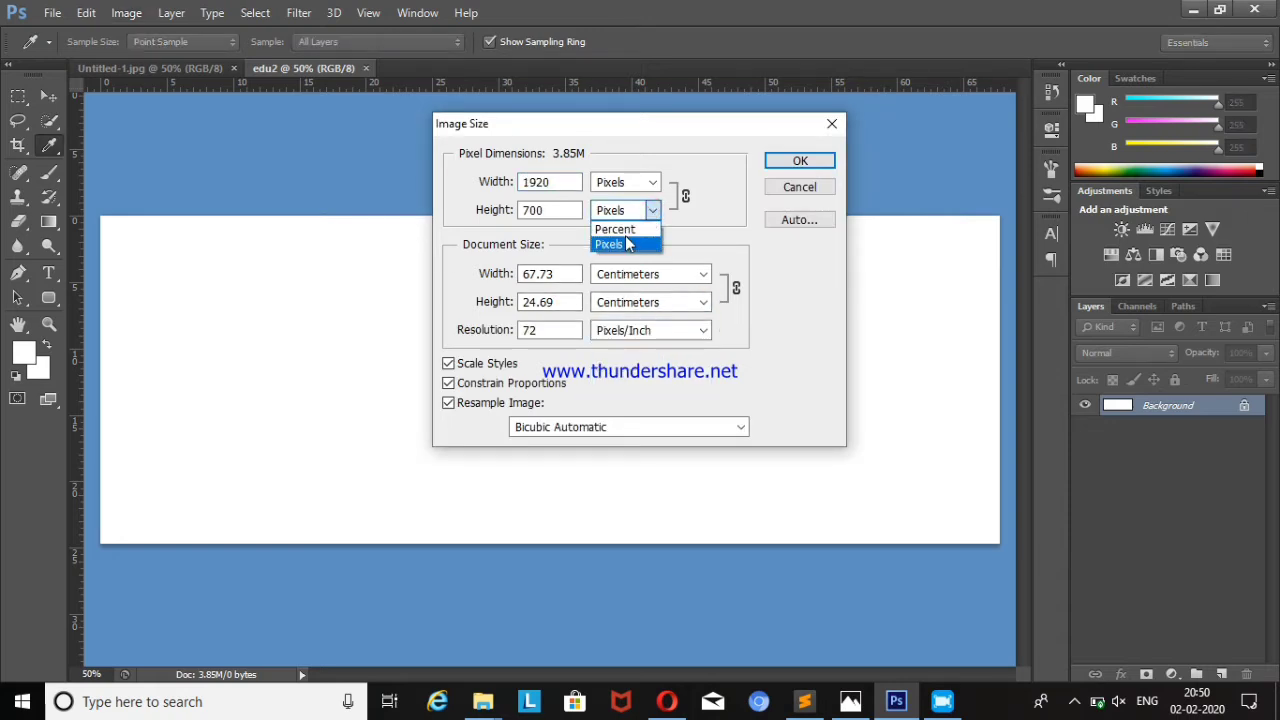
{"action": "left_click", "coordinate": [800, 190]}
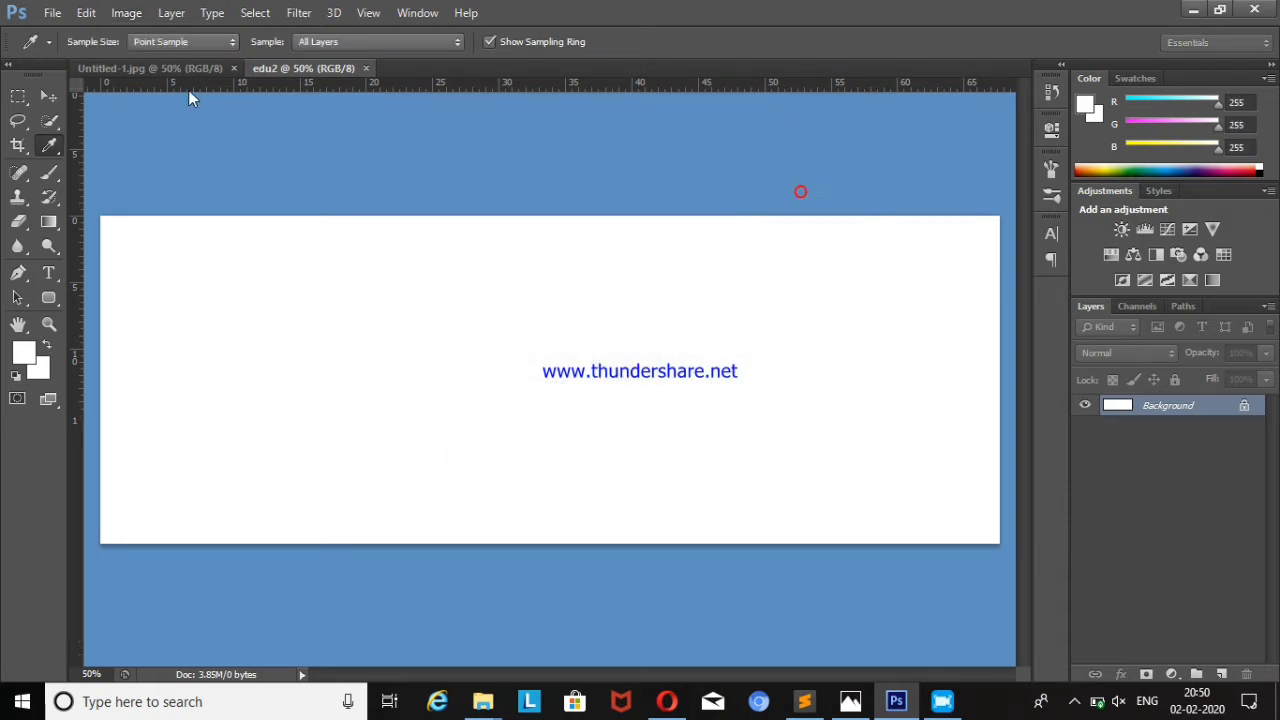
- Extend the canvas height to 1000 pixels and compare against the reference banner
{"action": "left_click", "coordinate": [124, 12]}
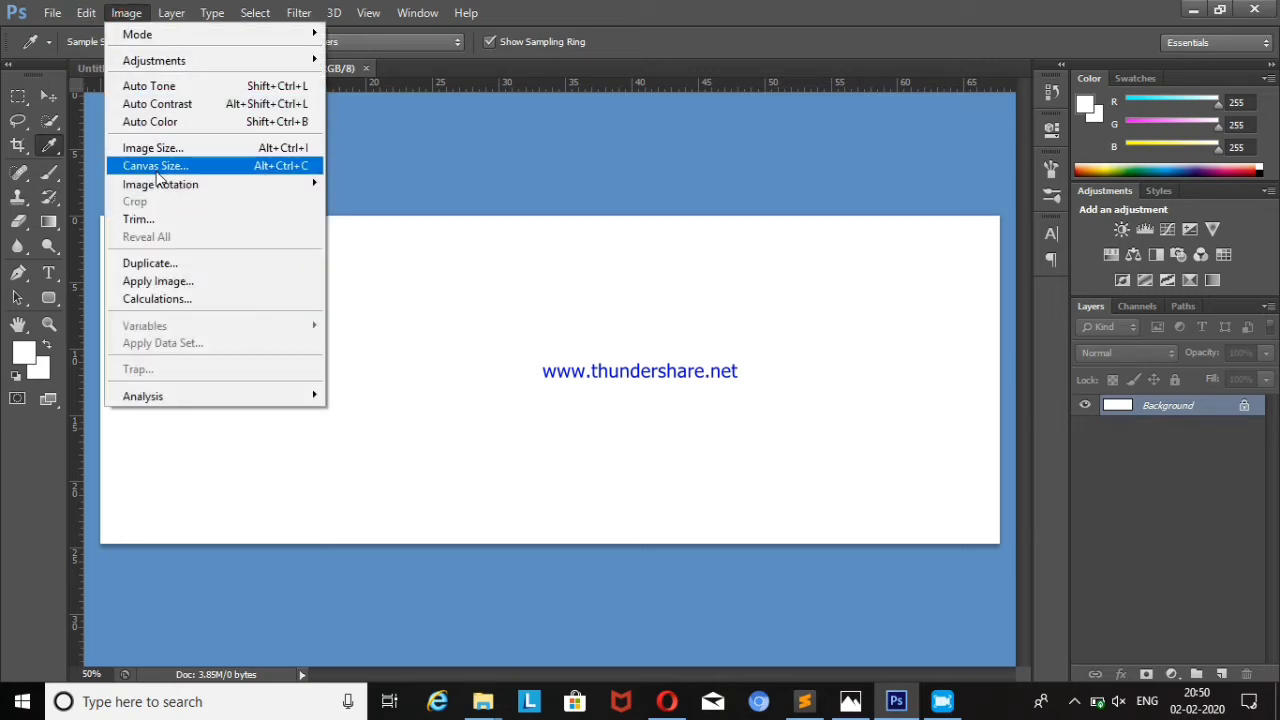
{"action": "left_click", "coordinate": [155, 166]}
{"action": "left_click", "coordinate": [669, 279]}
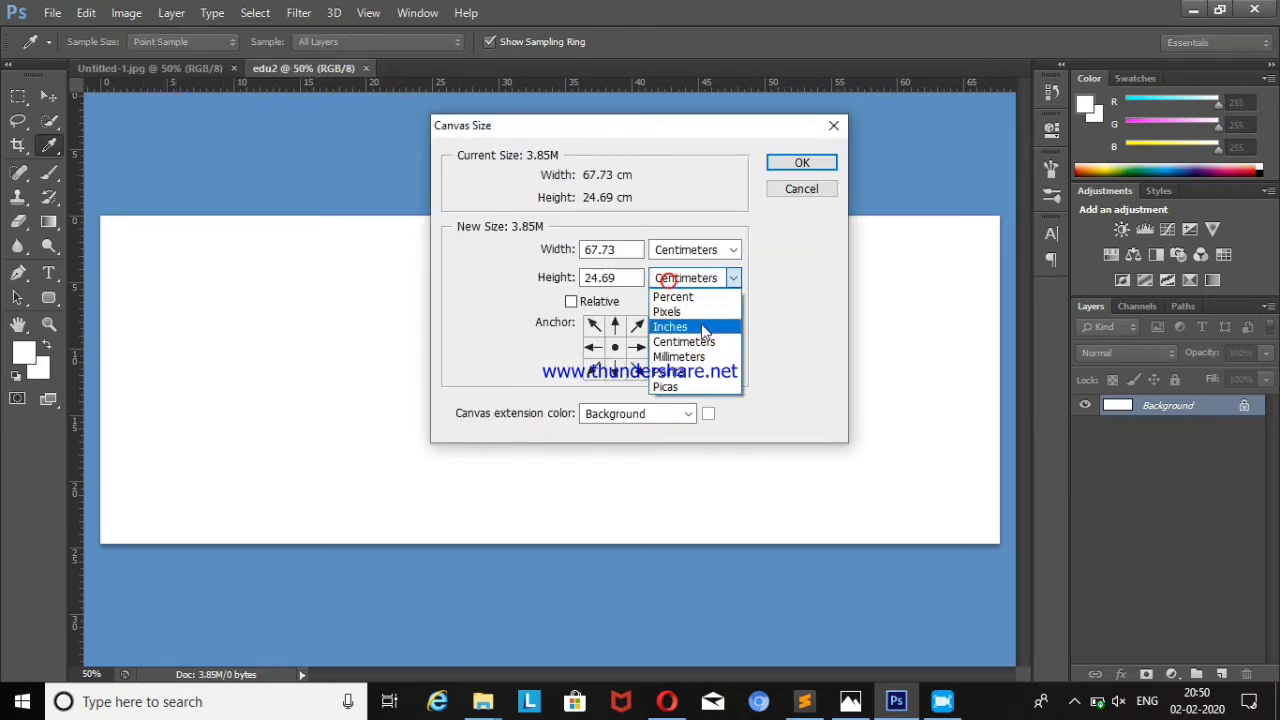
{"action": "left_click", "coordinate": [689, 313]}
{"action": "left_click", "coordinate": [590, 277]}
{"action": "key", "text": "Delete"}
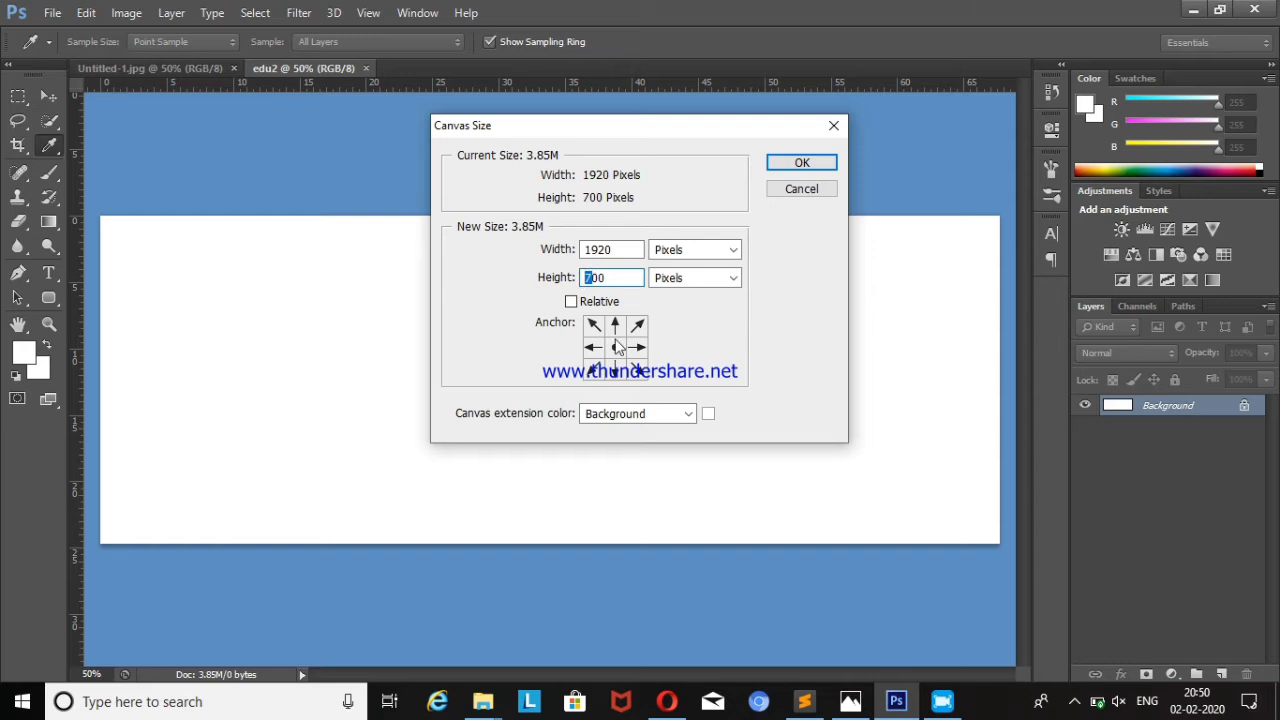
{"action": "type", "text": "10"}
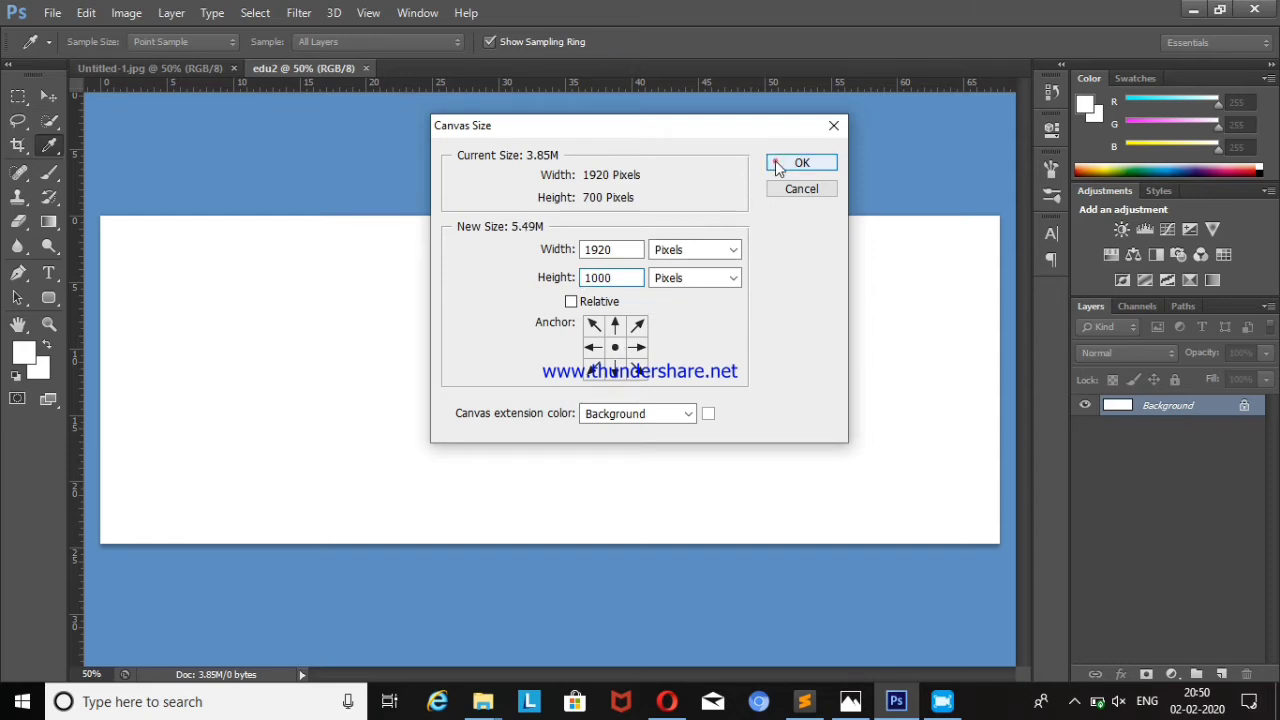
{"action": "left_click", "coordinate": [780, 163]}
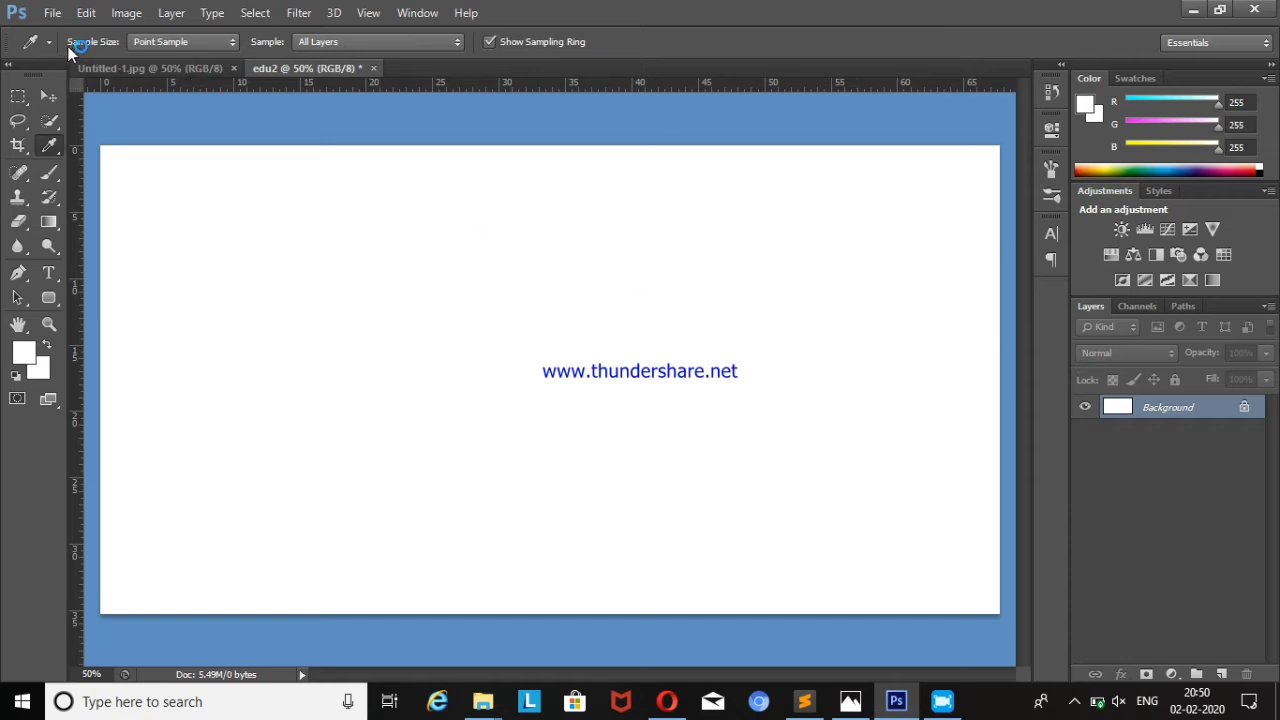
{"action": "left_click", "coordinate": [148, 68]}
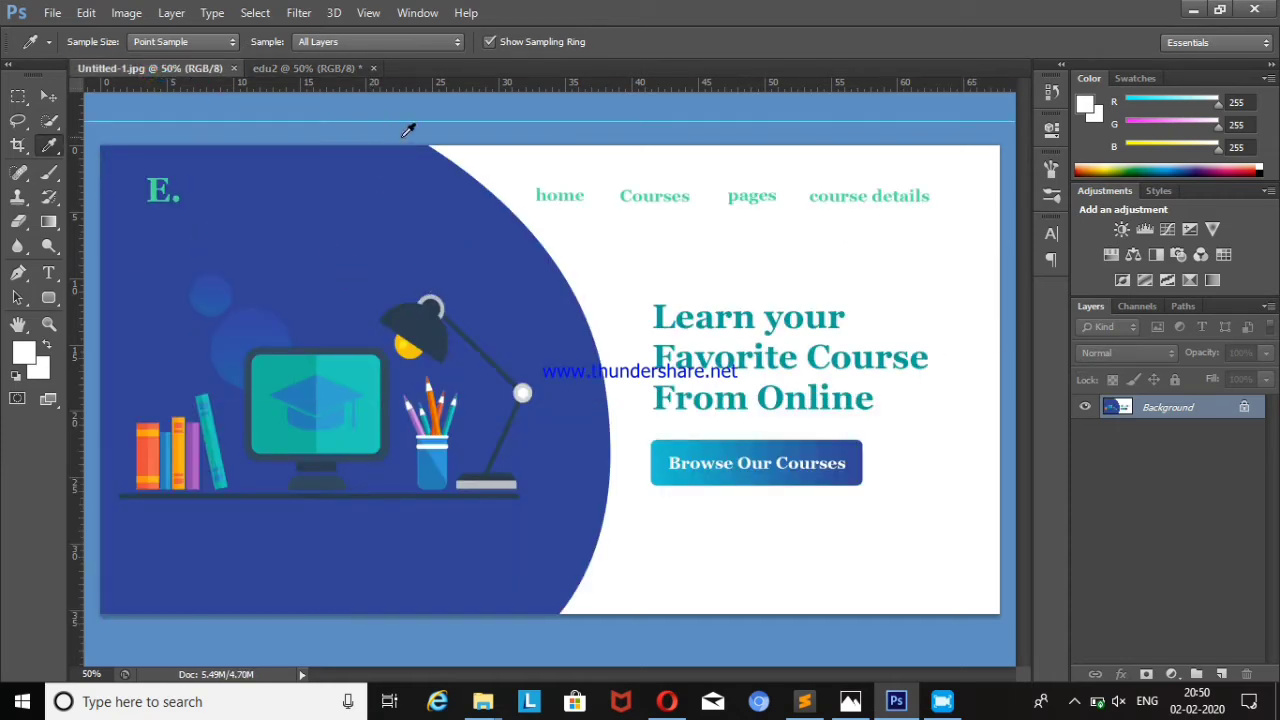
{"action": "left_click", "coordinate": [302, 68]}
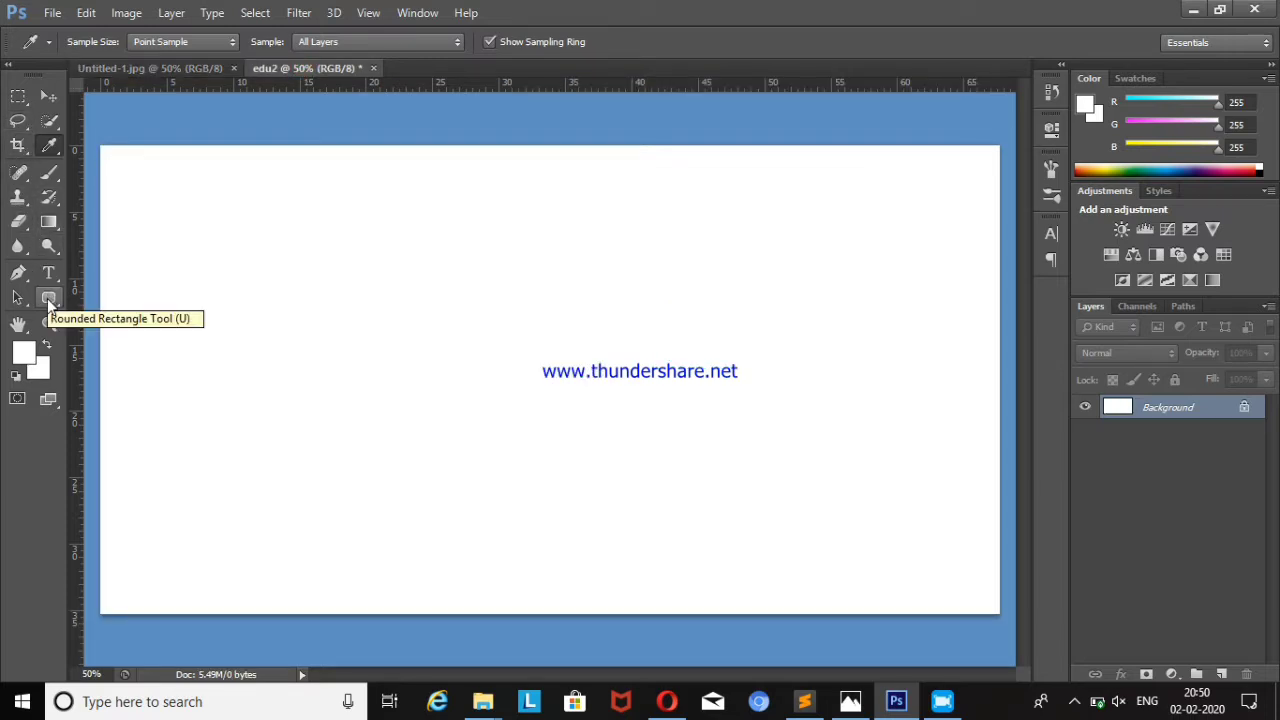
- Select the Ellipse Tool and set its fill colour to blue
{"action": "left_click", "coordinate": [48, 298]}
{"action": "right_click", "coordinate": [47, 298]}
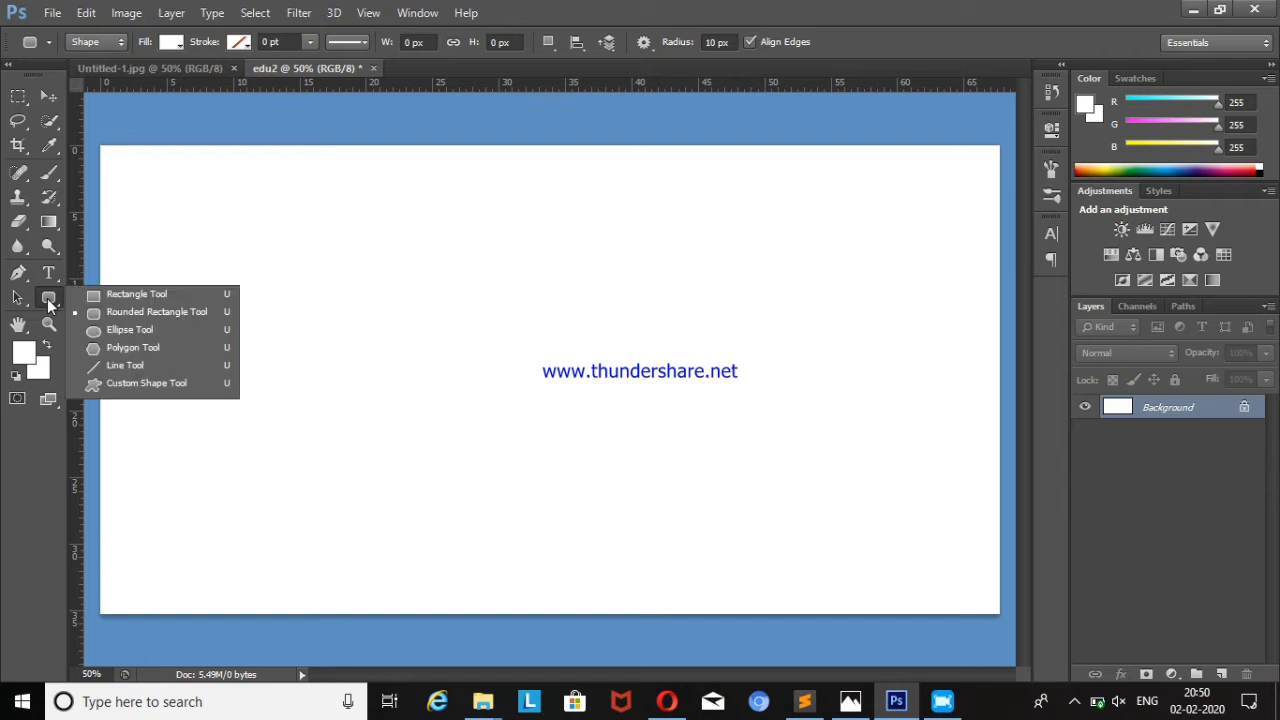
{"action": "left_click", "coordinate": [134, 328]}
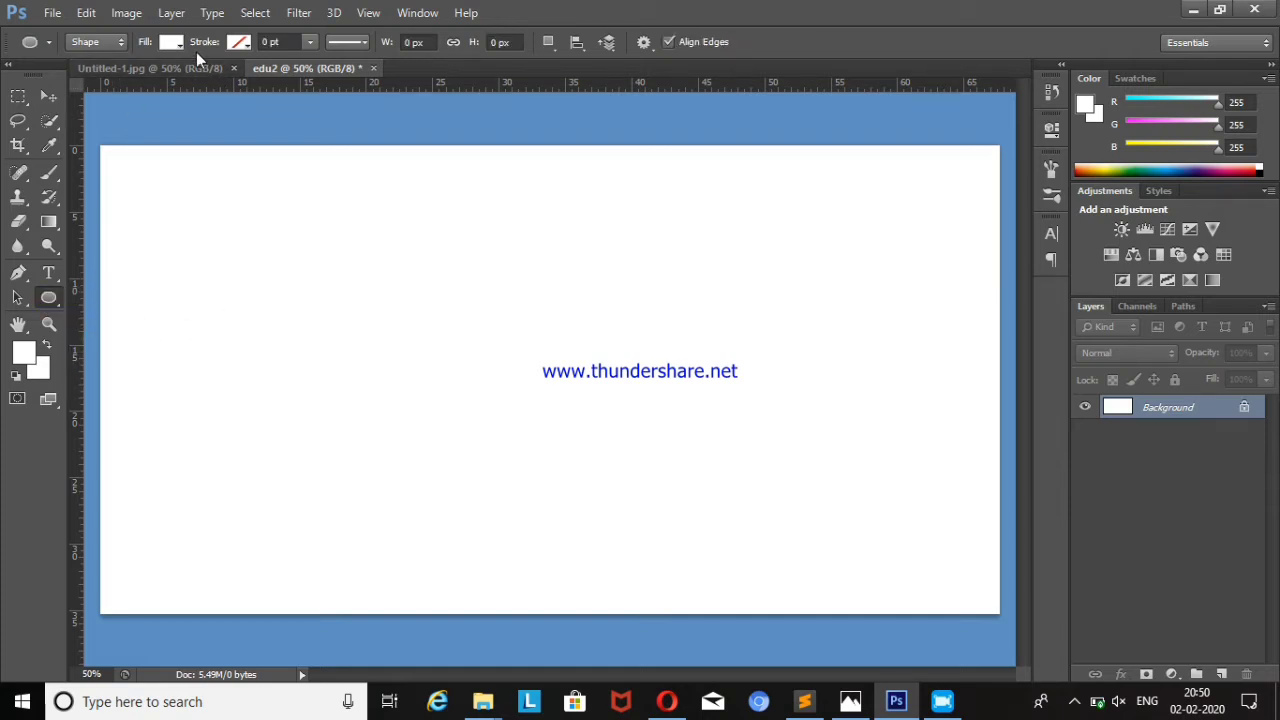
{"action": "left_click", "coordinate": [179, 44]}
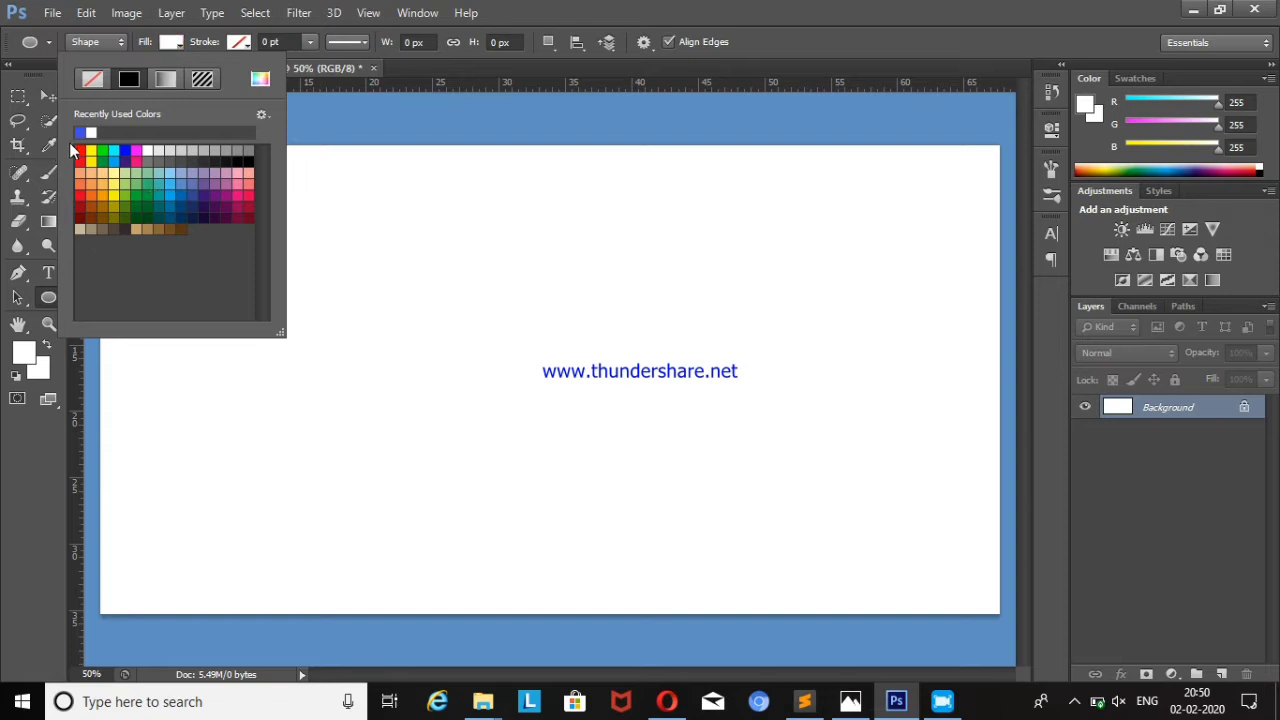
{"action": "left_click", "coordinate": [80, 132]}
- Draw a large blue circle, about 1034 × 990 px, over the canvas's left side
{"action": "left_click", "coordinate": [410, 166]}
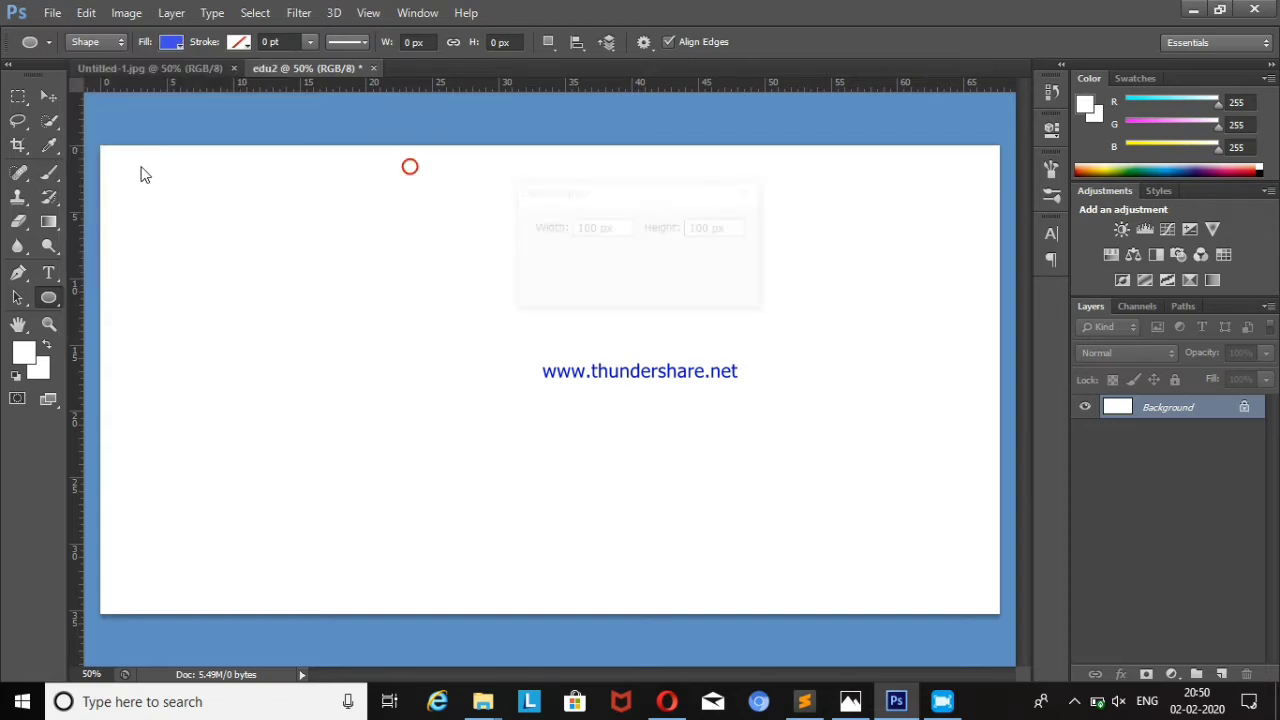
{"action": "left_click", "coordinate": [672, 287]}
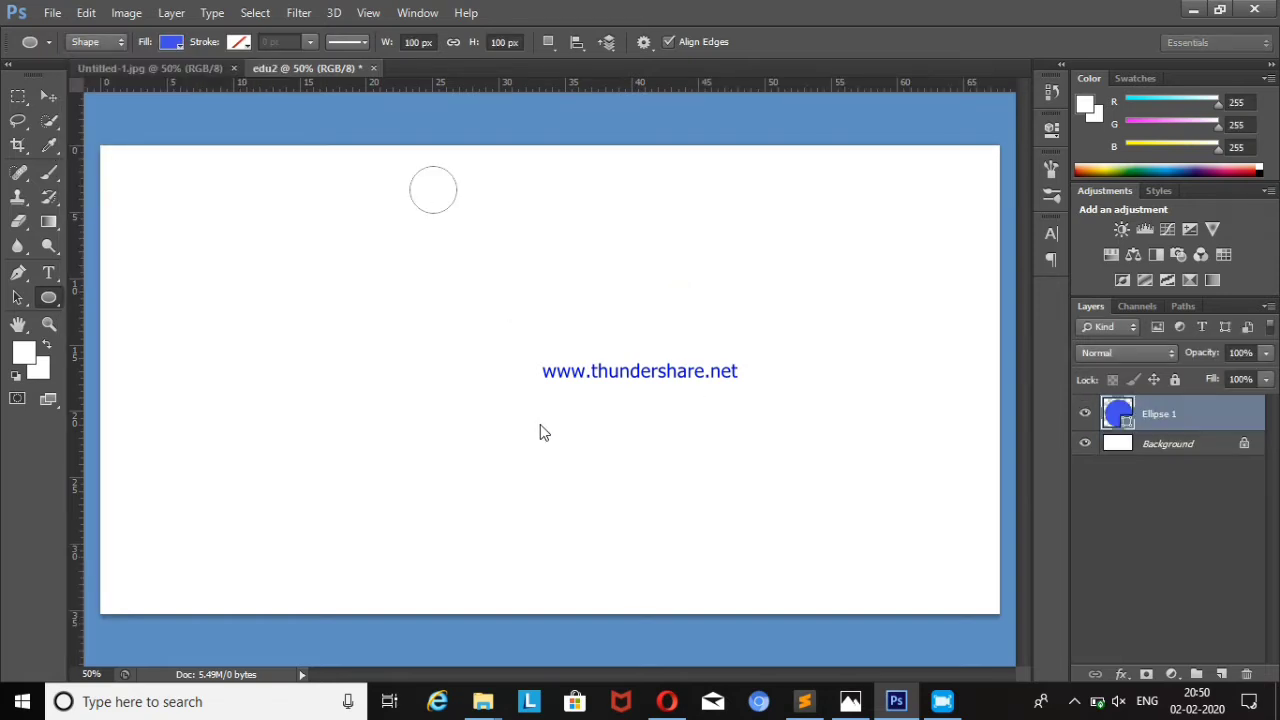
{"action": "key", "text": "ctrl+z"}
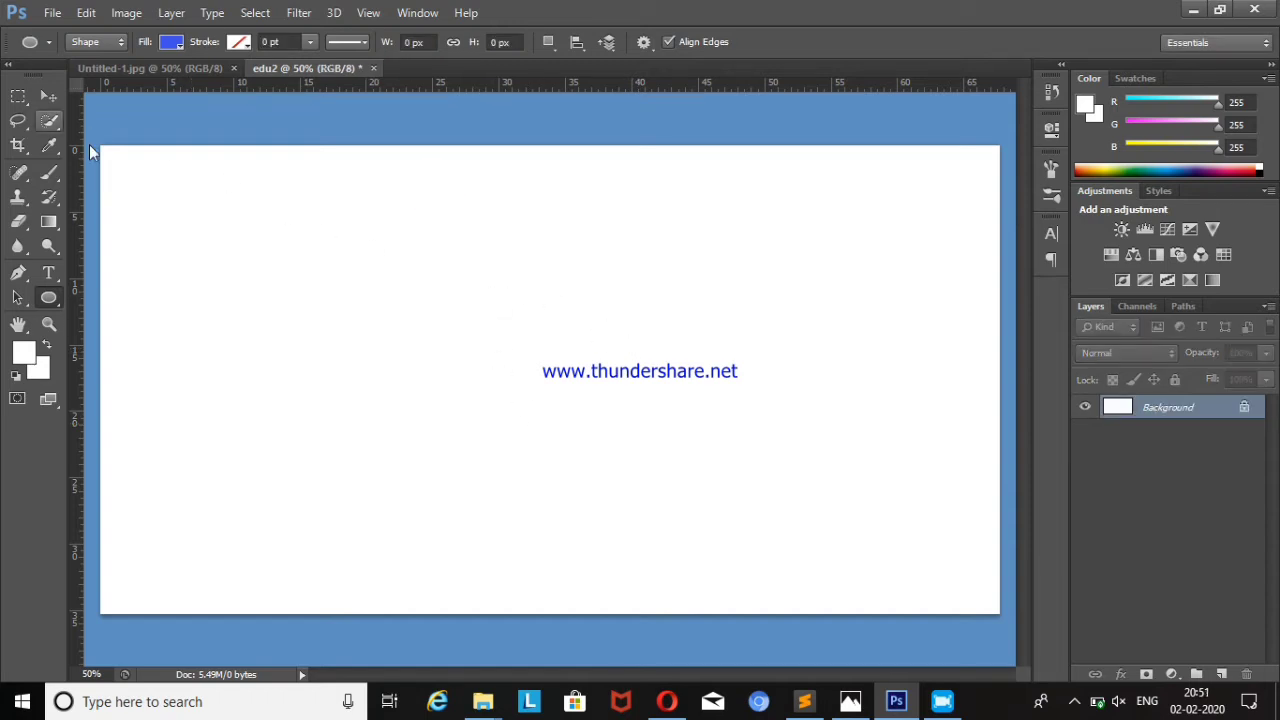
{"action": "left_click_drag", "start_coordinate": [107, 152], "coordinate": [585, 610]}
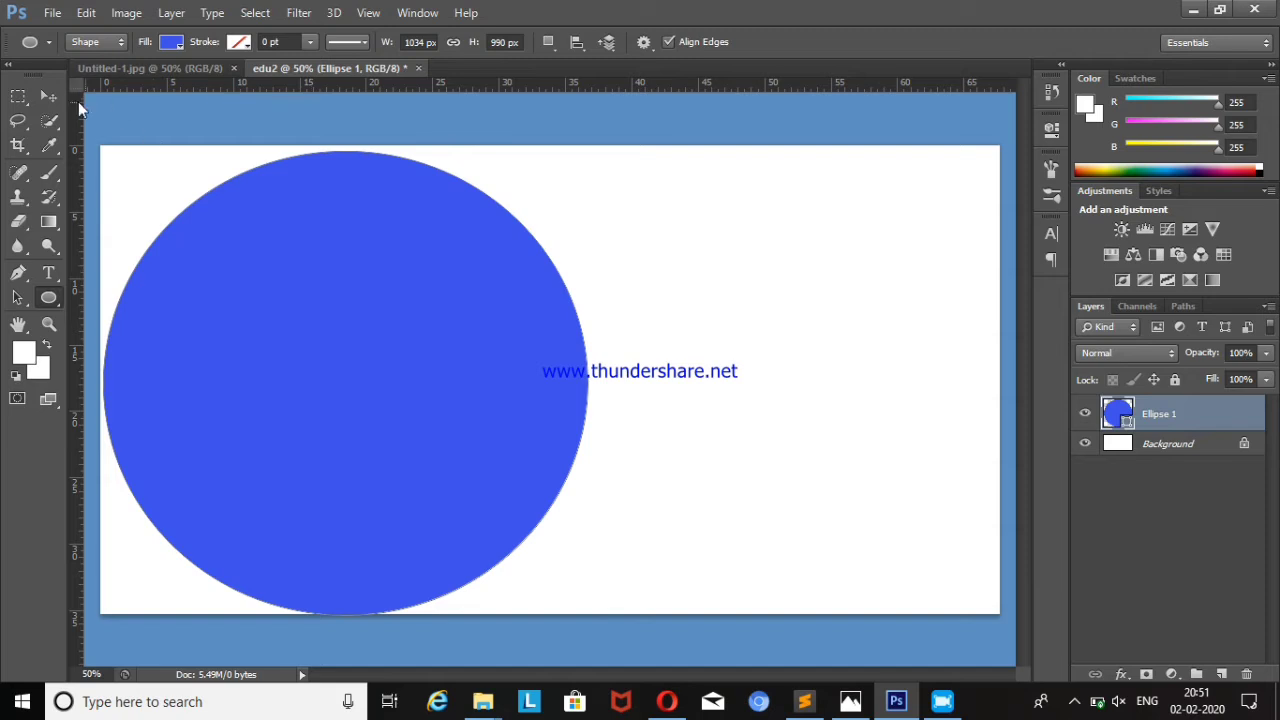
{"action": "left_click", "coordinate": [49, 96]}
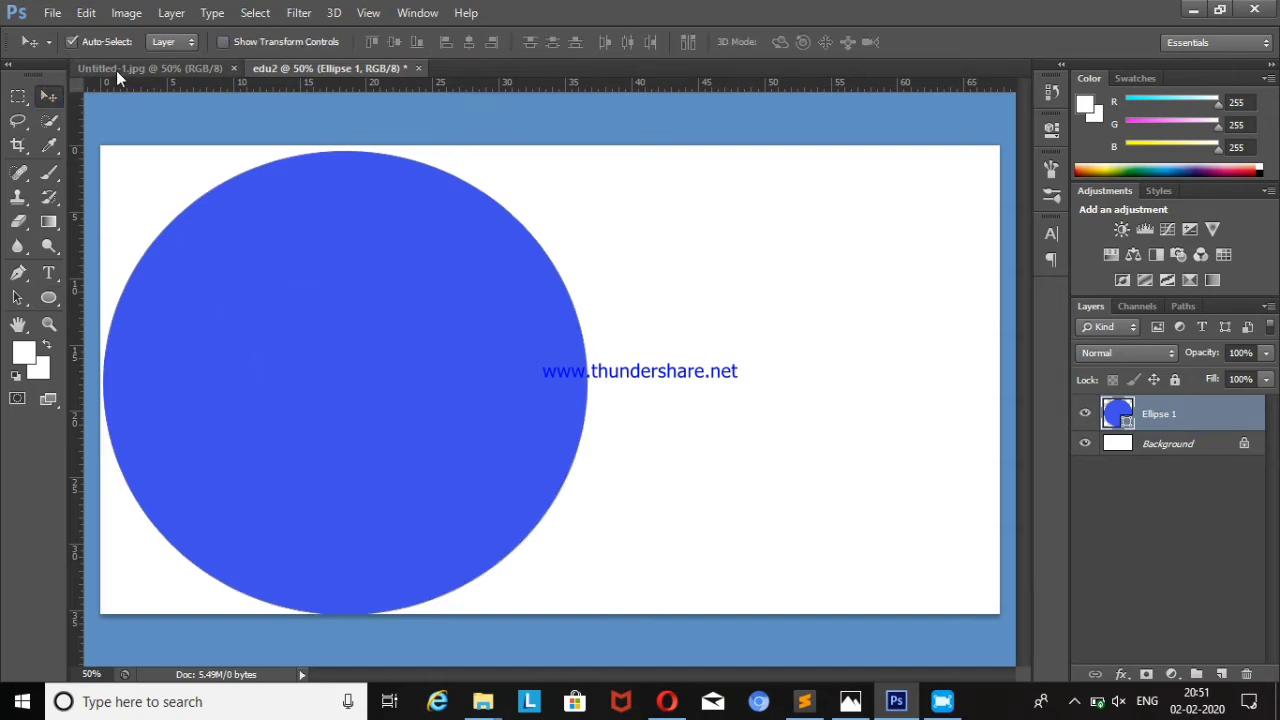
- Sample the reference banner's navy blue (RGB 49, 67, 151) as the foreground colour
{"action": "left_click", "coordinate": [116, 70]}
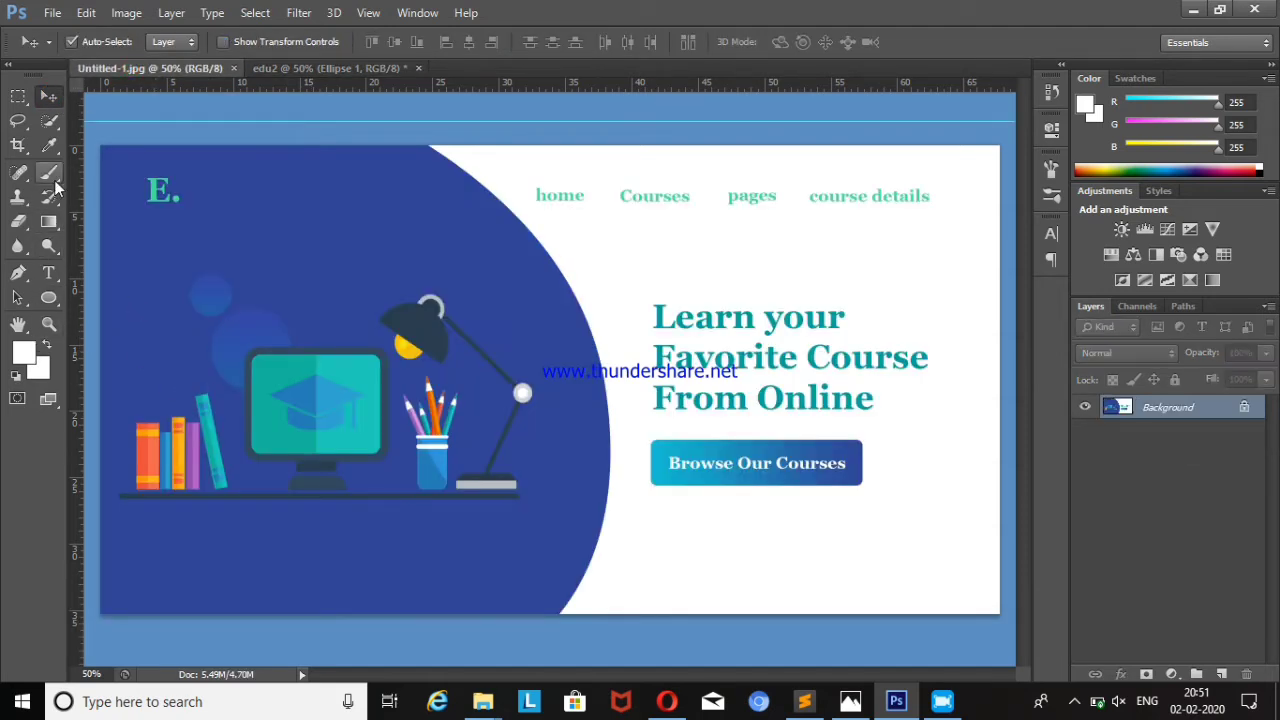
{"action": "left_click", "coordinate": [49, 145]}
{"action": "left_click", "coordinate": [345, 250]}
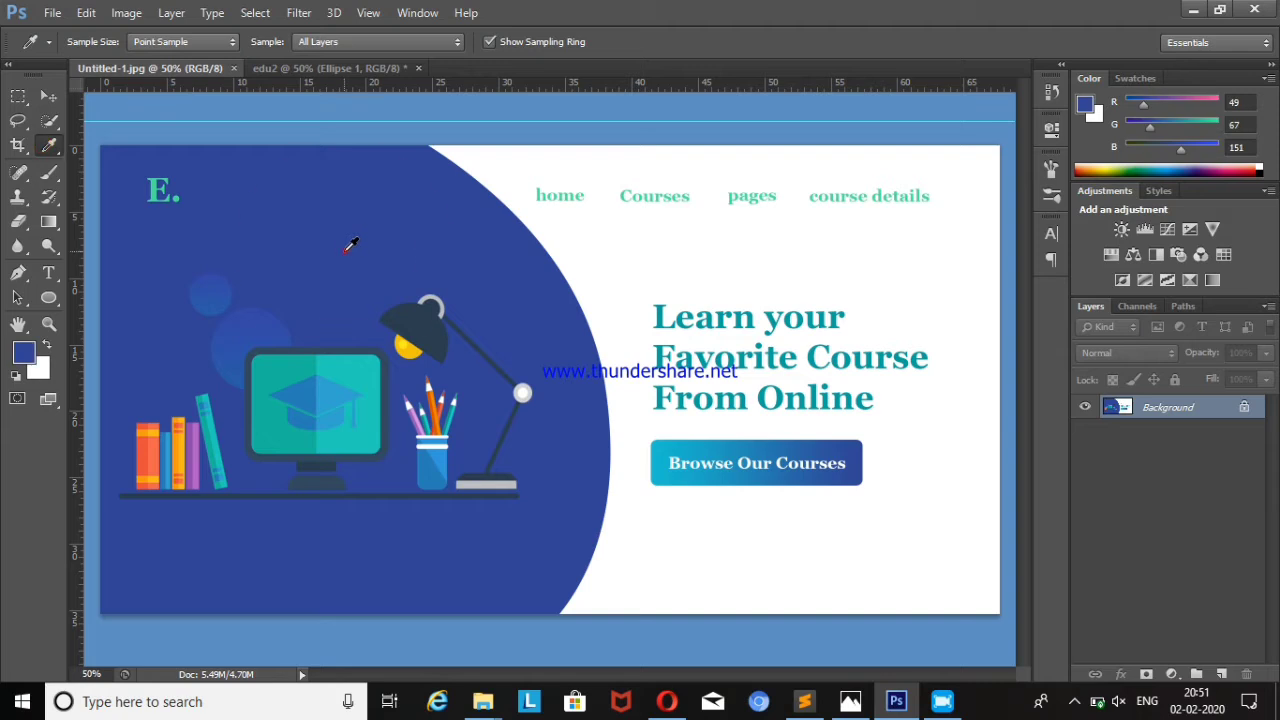
{"action": "left_click", "coordinate": [279, 71]}
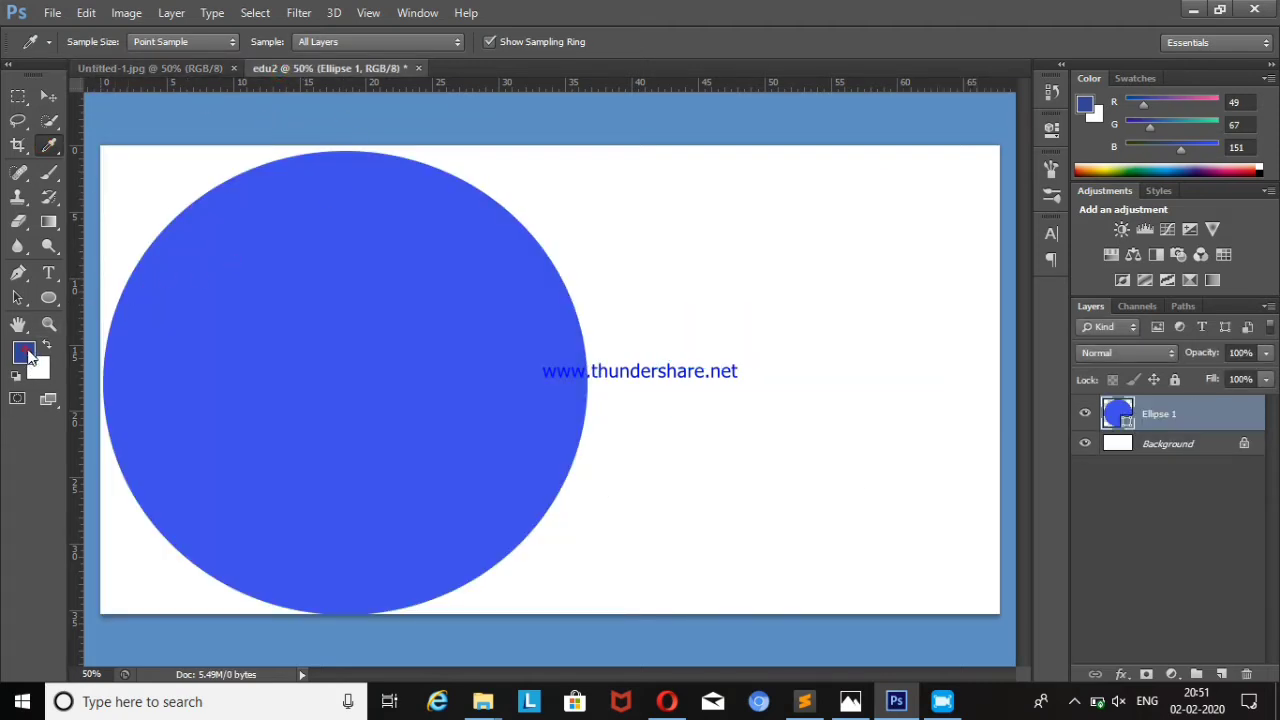
{"action": "left_click", "coordinate": [26, 354]}
{"action": "left_click", "coordinate": [1214, 226]}
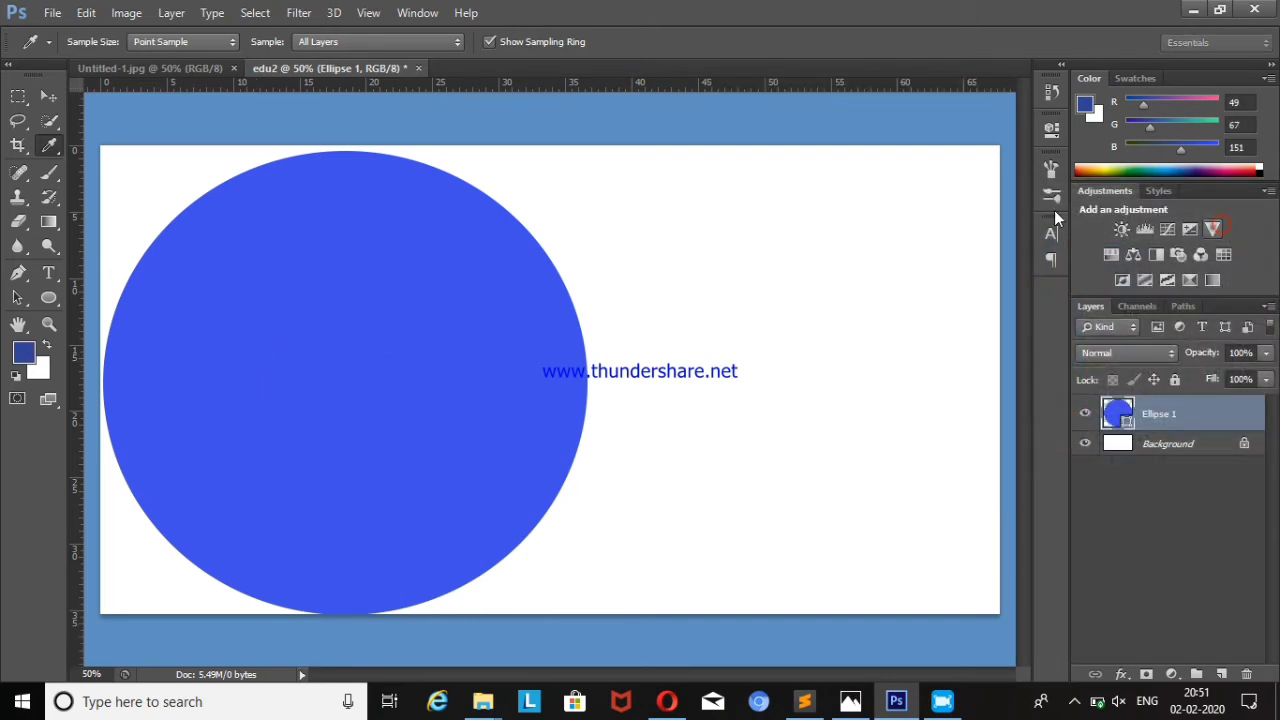
- Fill the Ellipse 1 circle with the foreground navy blue
{"action": "left_click", "coordinate": [48, 298]}
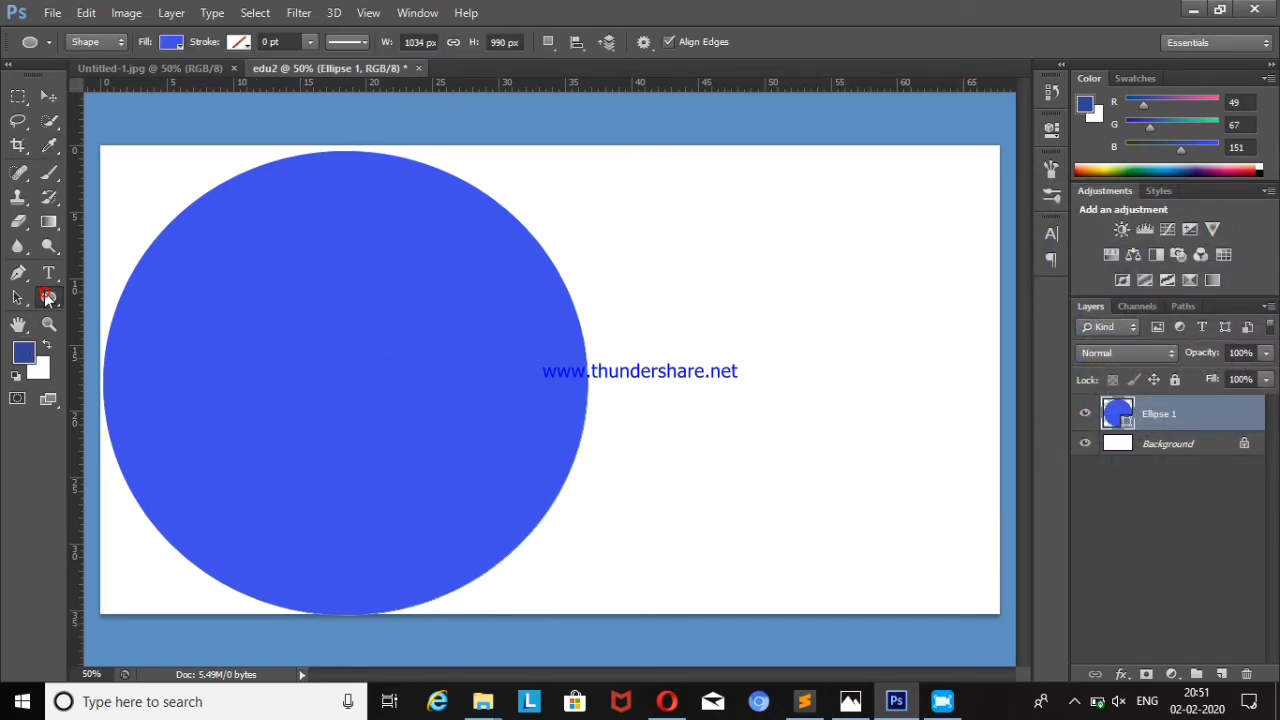
{"action": "left_click", "coordinate": [179, 48]}
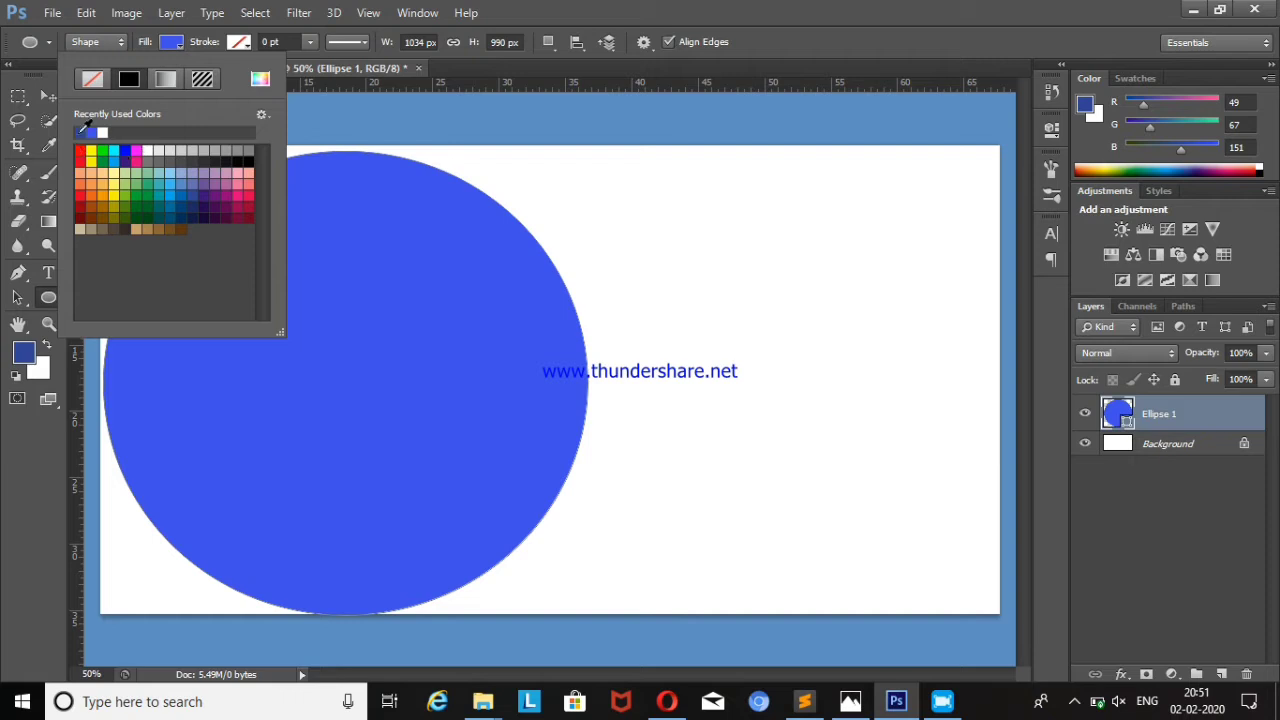
{"action": "left_click", "coordinate": [122, 199]}
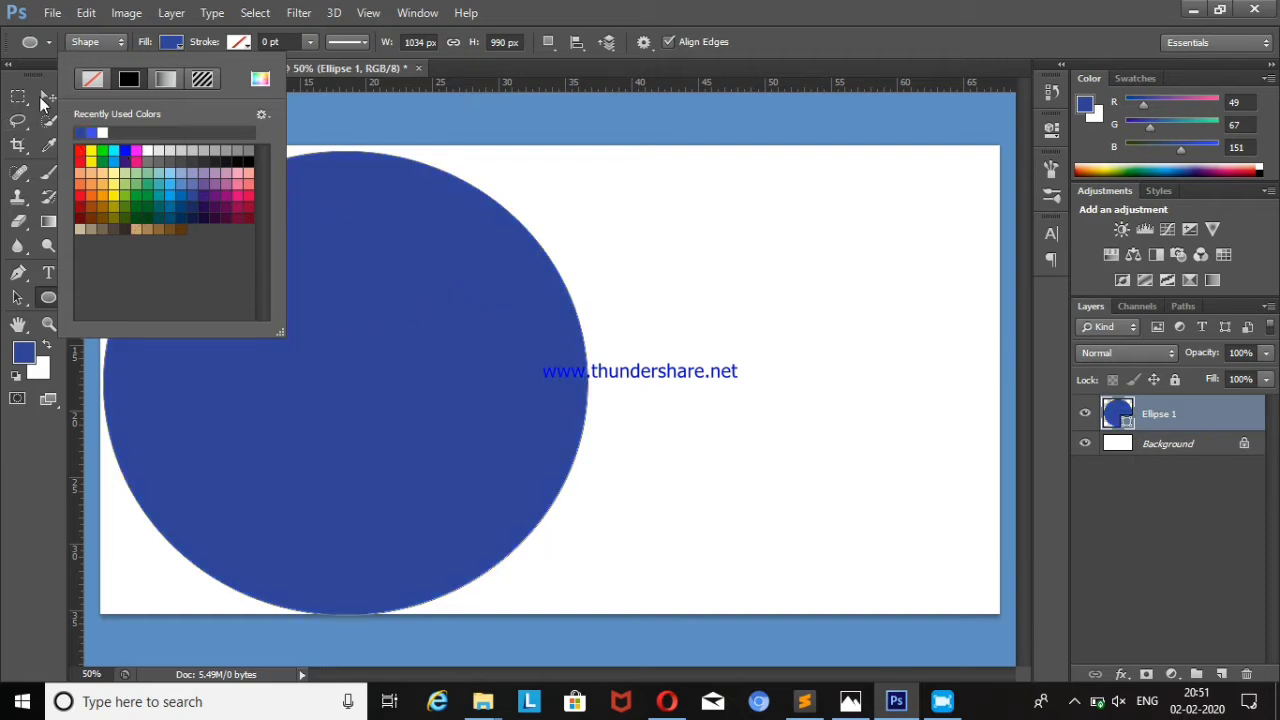
{"action": "left_click", "coordinate": [44, 98]}
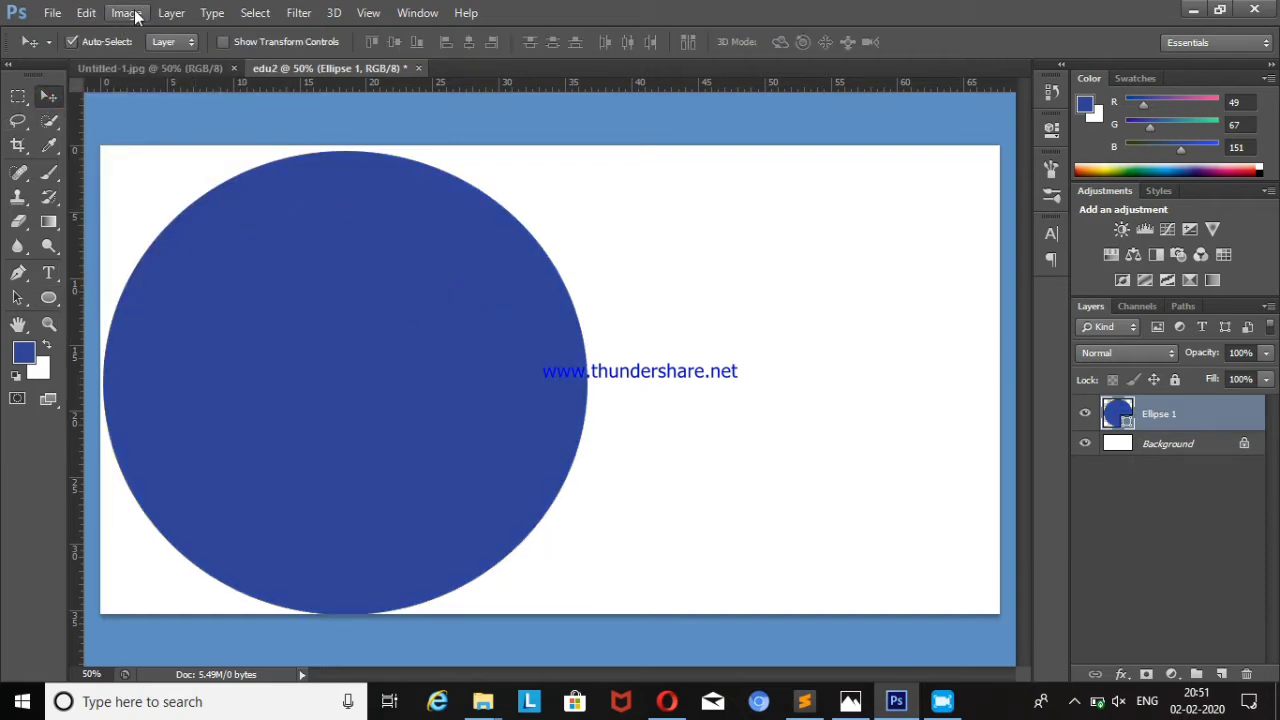
- Warp the ellipse path into a wavy blob with a pinched upper-left edge, then apply
{"action": "left_click", "coordinate": [92, 14]}
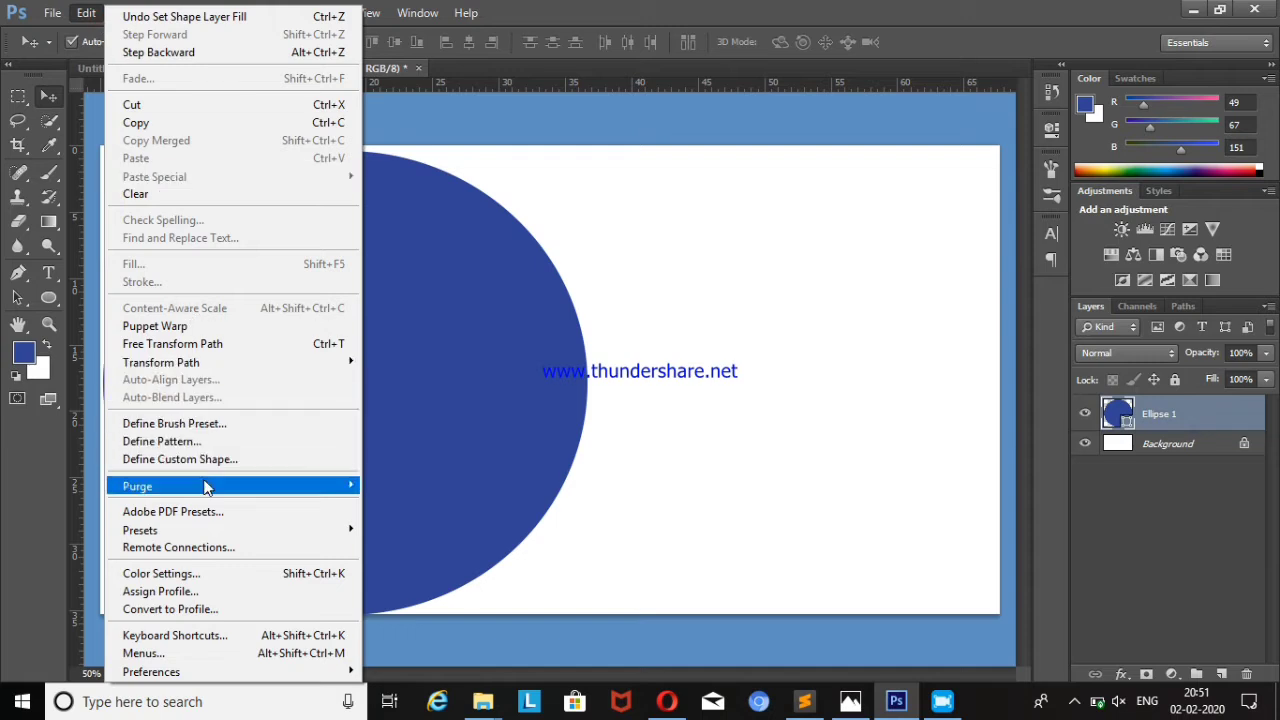
{"action": "mouse_move", "coordinate": [161, 362]}
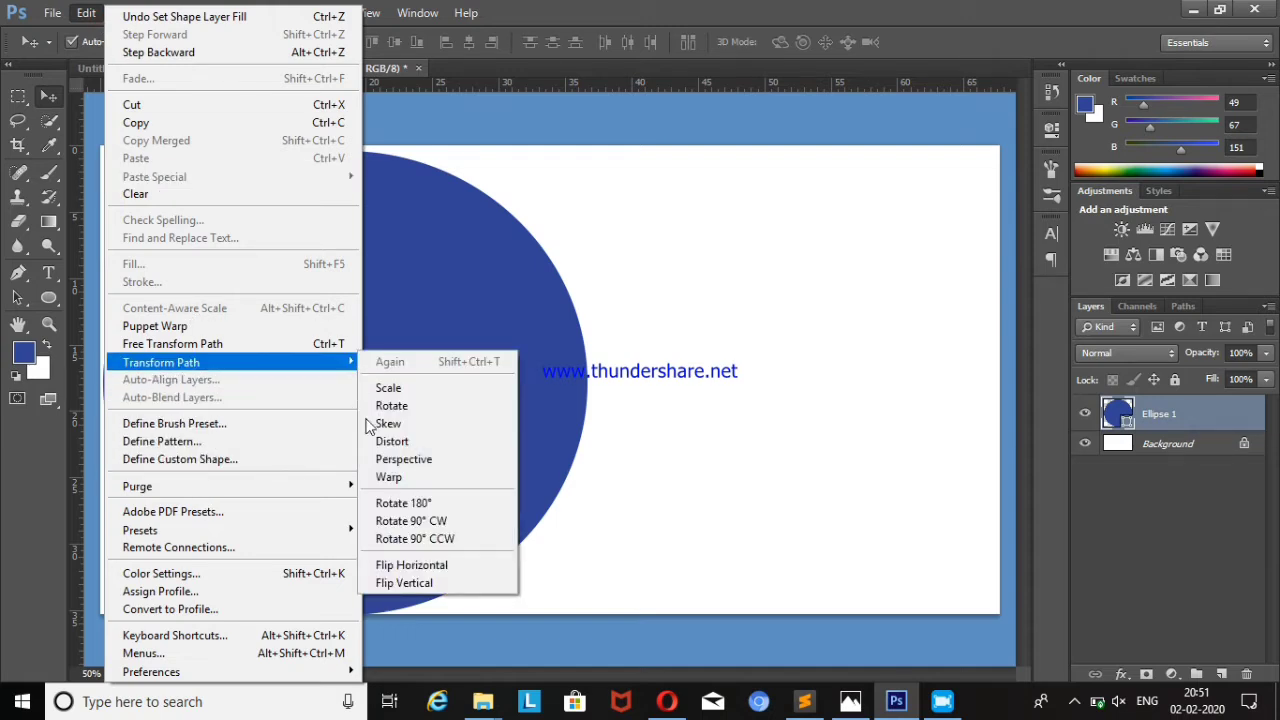
{"action": "left_click", "coordinate": [413, 479]}
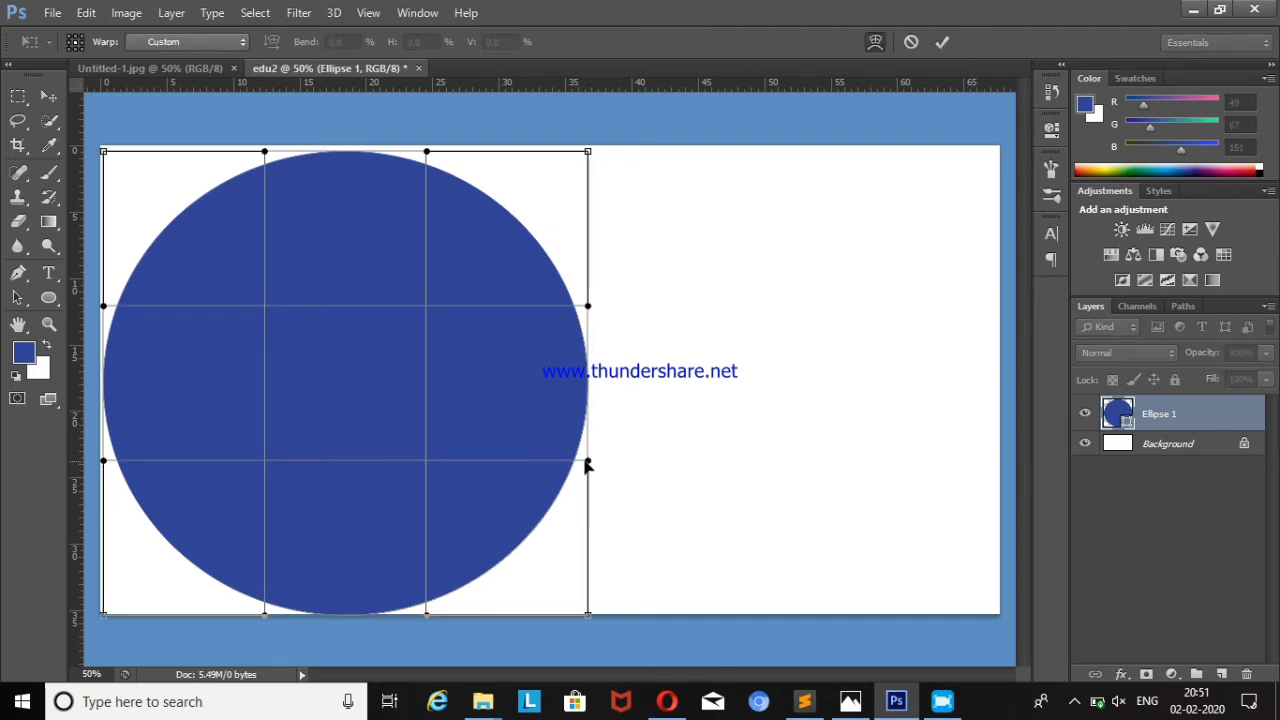
{"action": "left_click_drag", "start_coordinate": [587, 465], "coordinate": [638, 610]}
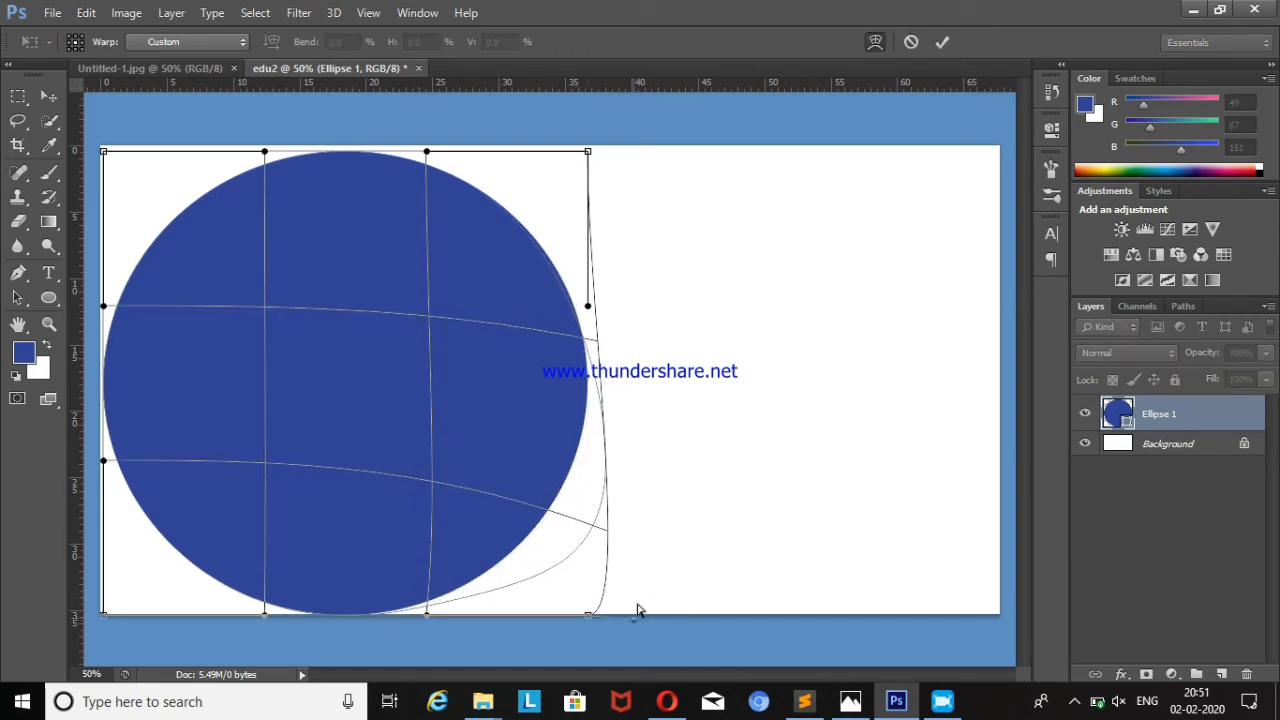
{"action": "left_click_drag", "start_coordinate": [587, 305], "coordinate": [667, 287]}
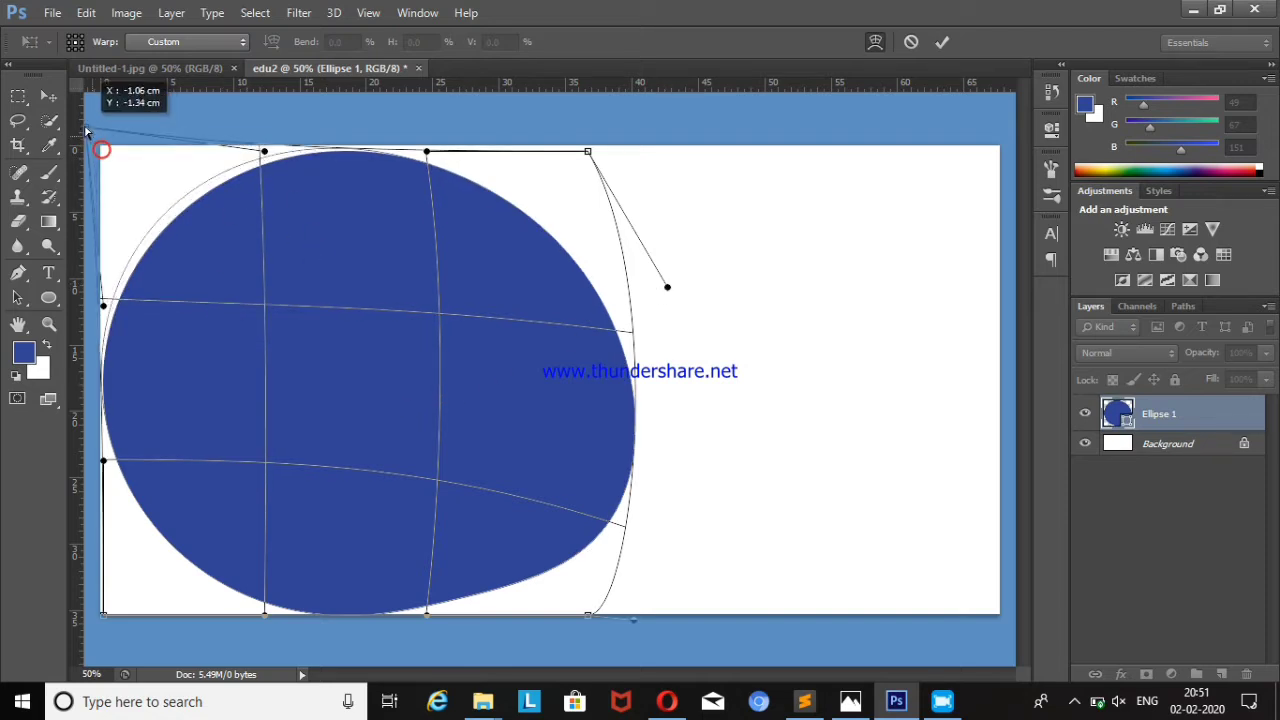
{"action": "left_click_drag", "start_coordinate": [103, 153], "coordinate": [85, 120]}
{"action": "mouse_move", "coordinate": [305, 366]}
{"action": "left_mouse_down"}
{"action": "mouse_move", "coordinate": [151, 466]}
{"action": "mouse_move", "coordinate": [648, 440]}
{"action": "mouse_move", "coordinate": [541, 529]}
{"action": "left_mouse_up"}
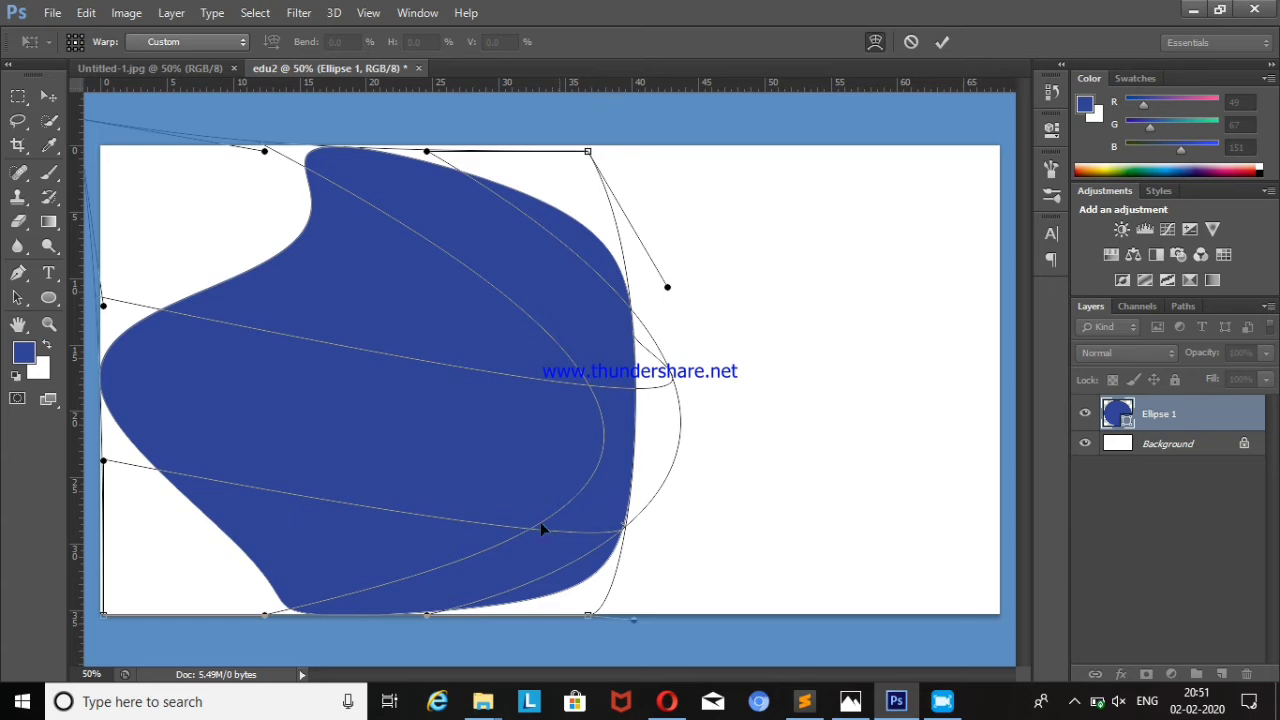
{"action": "left_click", "coordinate": [48, 96]}
{"action": "left_click", "coordinate": [543, 275]}
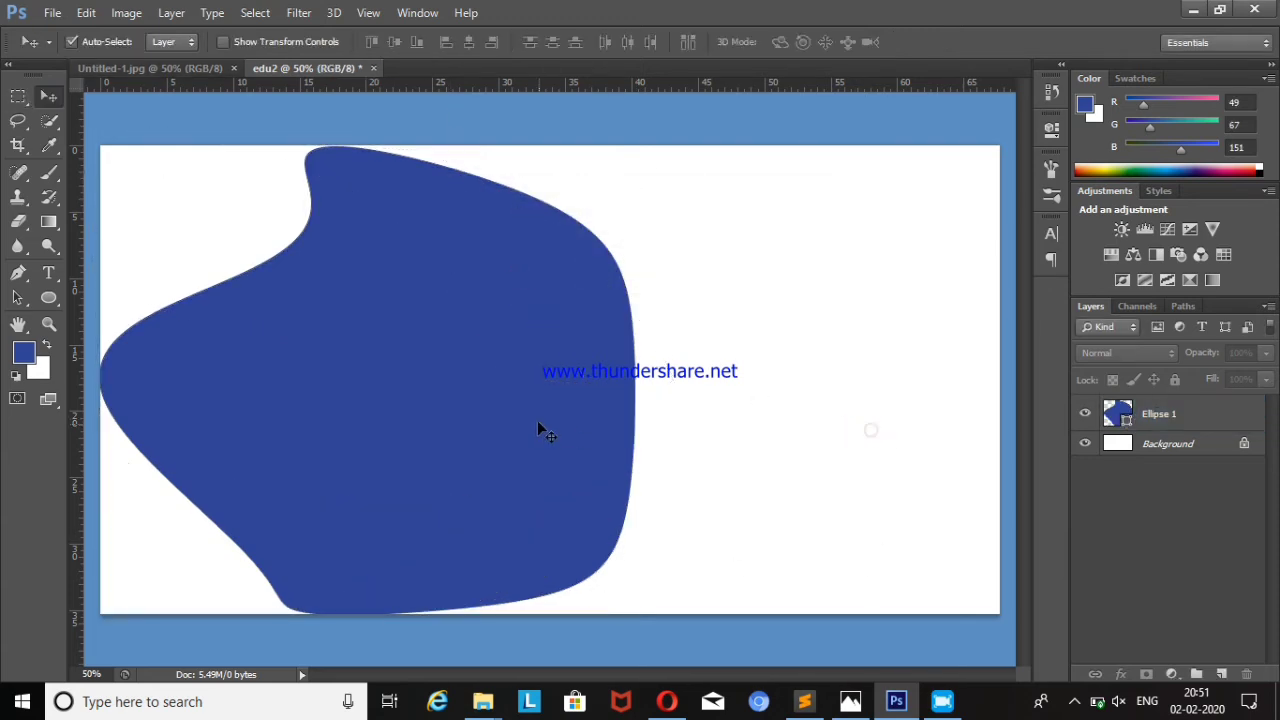
- Move the warped blob left and enlarge it with Free Transform
{"action": "mouse_move", "coordinate": [537, 420]}
{"action": "left_mouse_down"}
{"action": "mouse_move", "coordinate": [325, 397]}
{"action": "mouse_move", "coordinate": [300, 380]}
{"action": "left_mouse_up"}
{"action": "key", "text": "ctrl+t"}
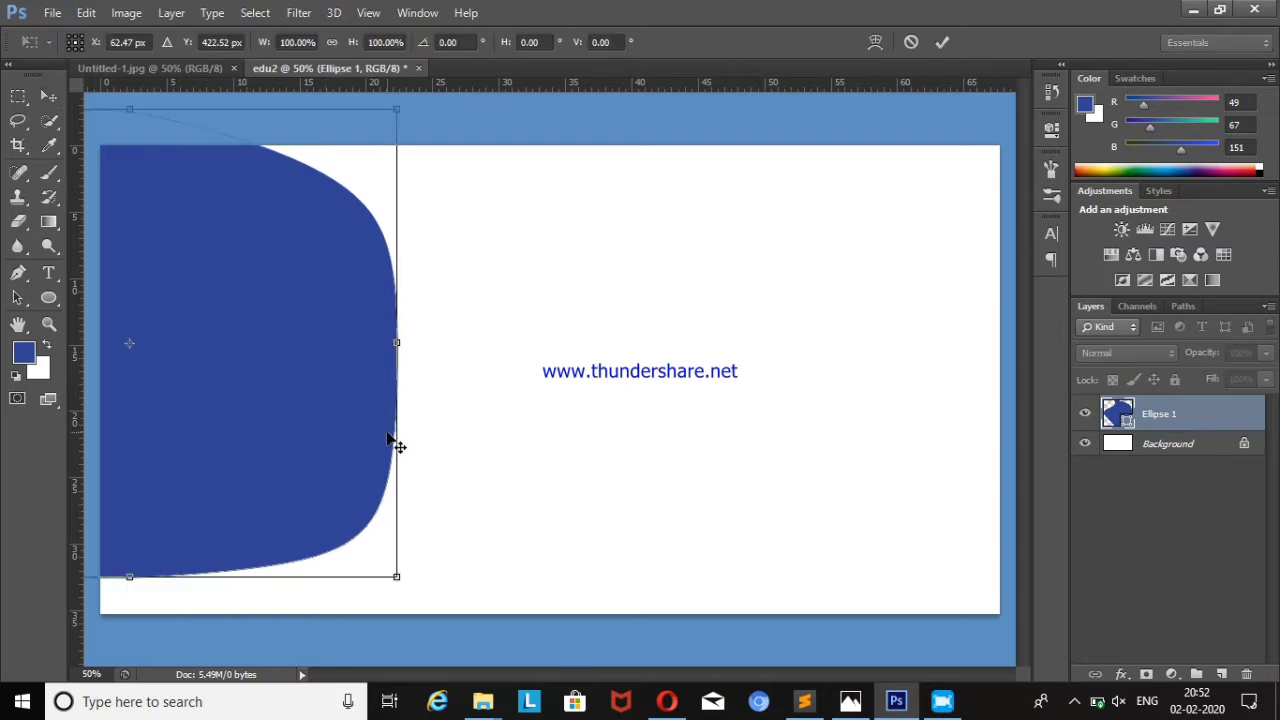
{"action": "left_click_drag", "start_coordinate": [395, 572], "coordinate": [512, 662]}
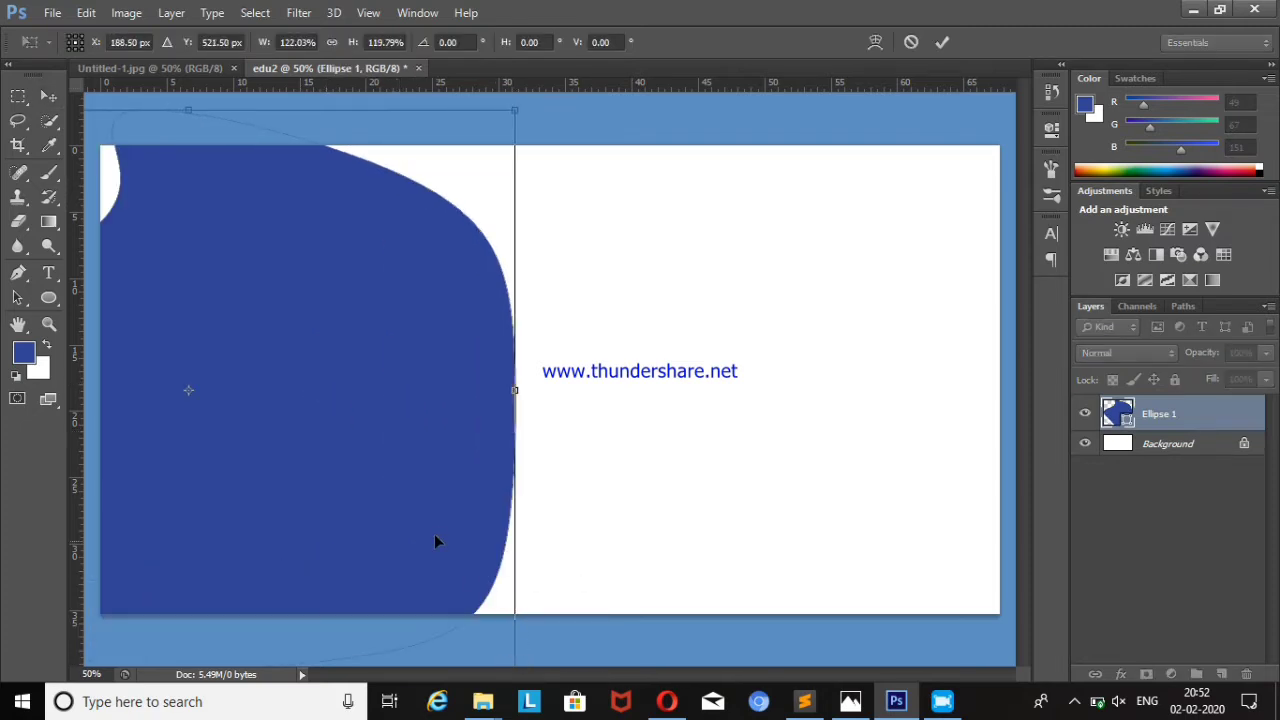
{"action": "left_click_drag", "start_coordinate": [434, 534], "coordinate": [391, 496]}
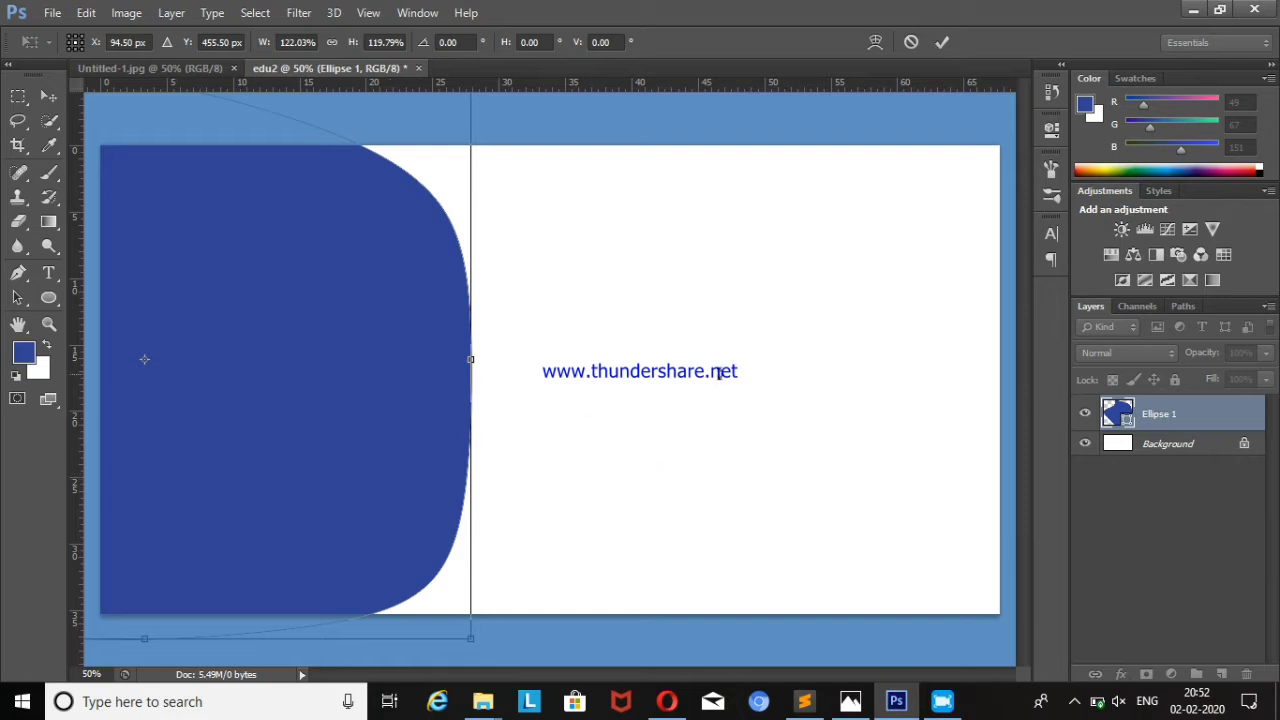
{"action": "key", "text": "Return"}
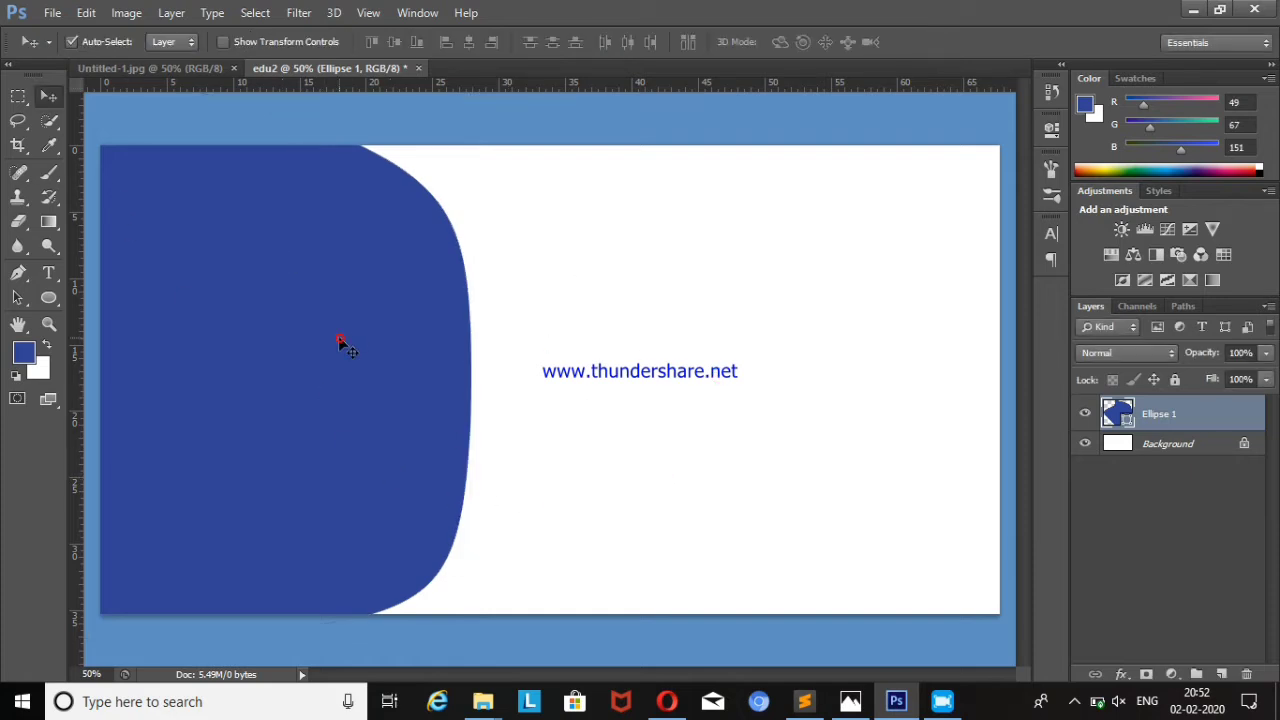
- Delete the blob layer and compare the blank edu2 canvas with Untitled-1.jpg
{"action": "key", "text": "Delete"}
{"action": "left_click", "coordinate": [186, 70]}
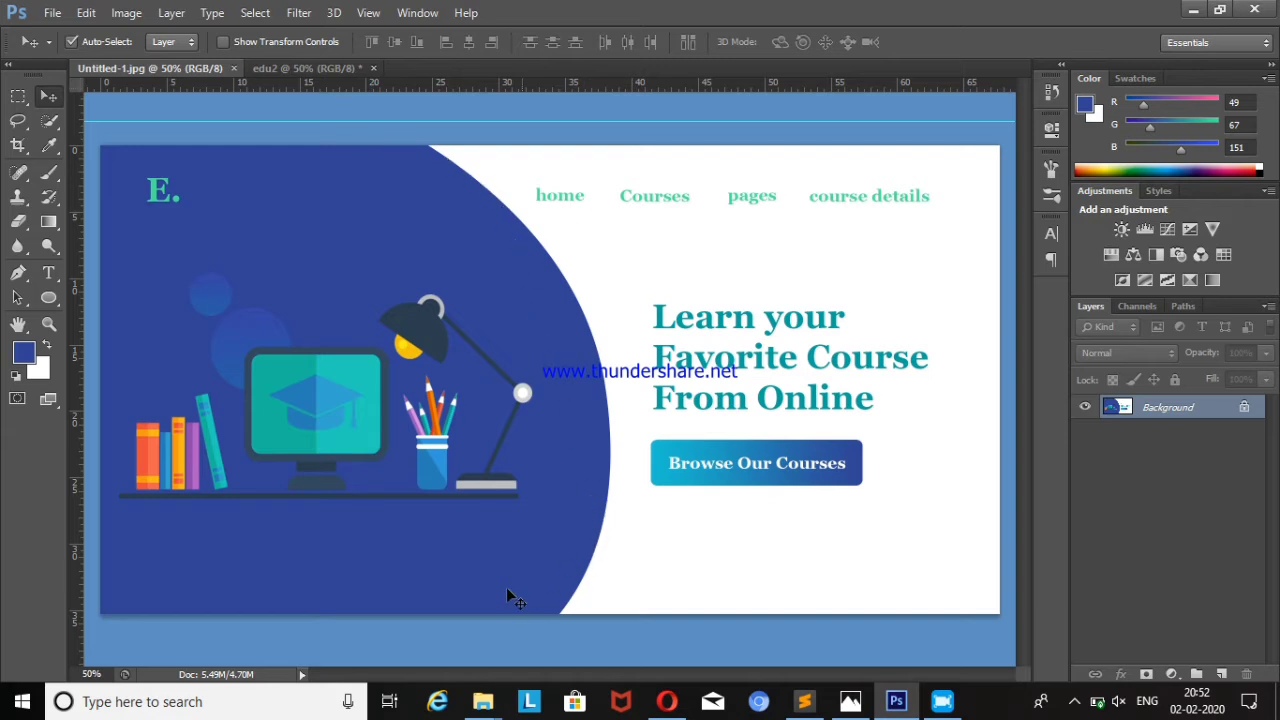
{"action": "left_click", "coordinate": [303, 70]}
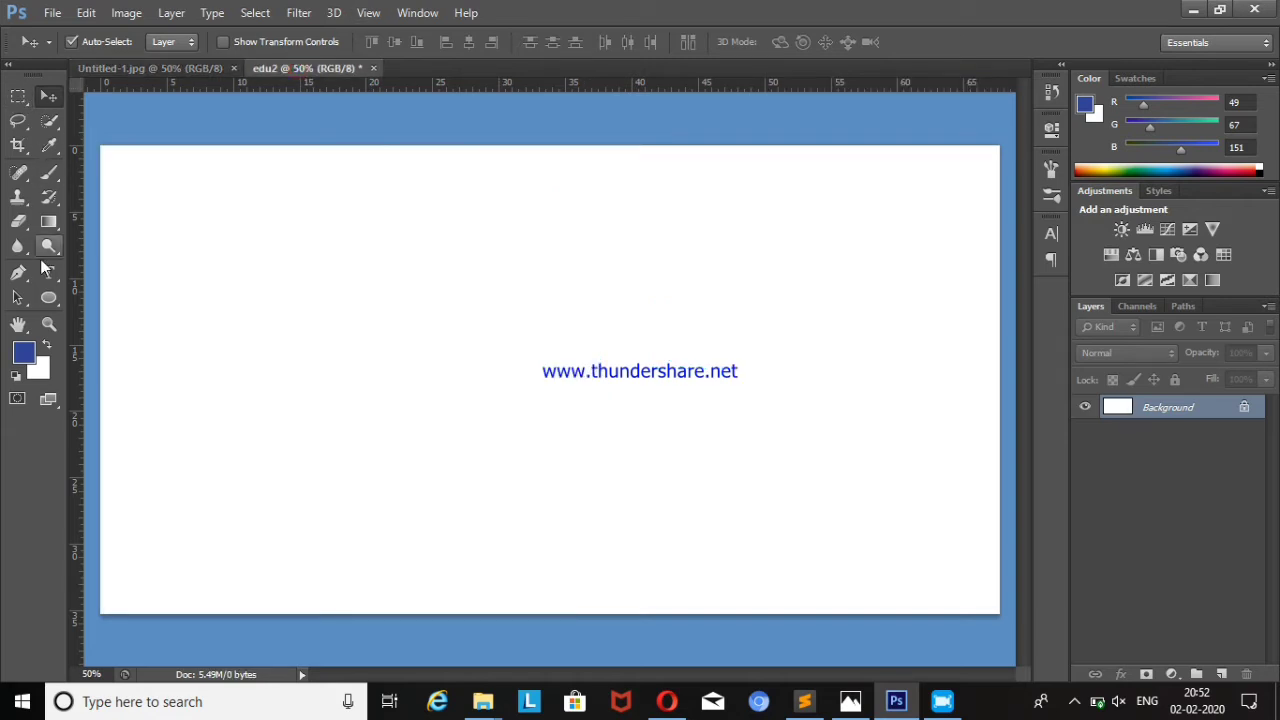
- Draw a large navy ellipse from the canvas's top-left and move it leftward
{"action": "left_click", "coordinate": [48, 298]}
{"action": "left_click_drag", "start_coordinate": [113, 152], "coordinate": [580, 625]}
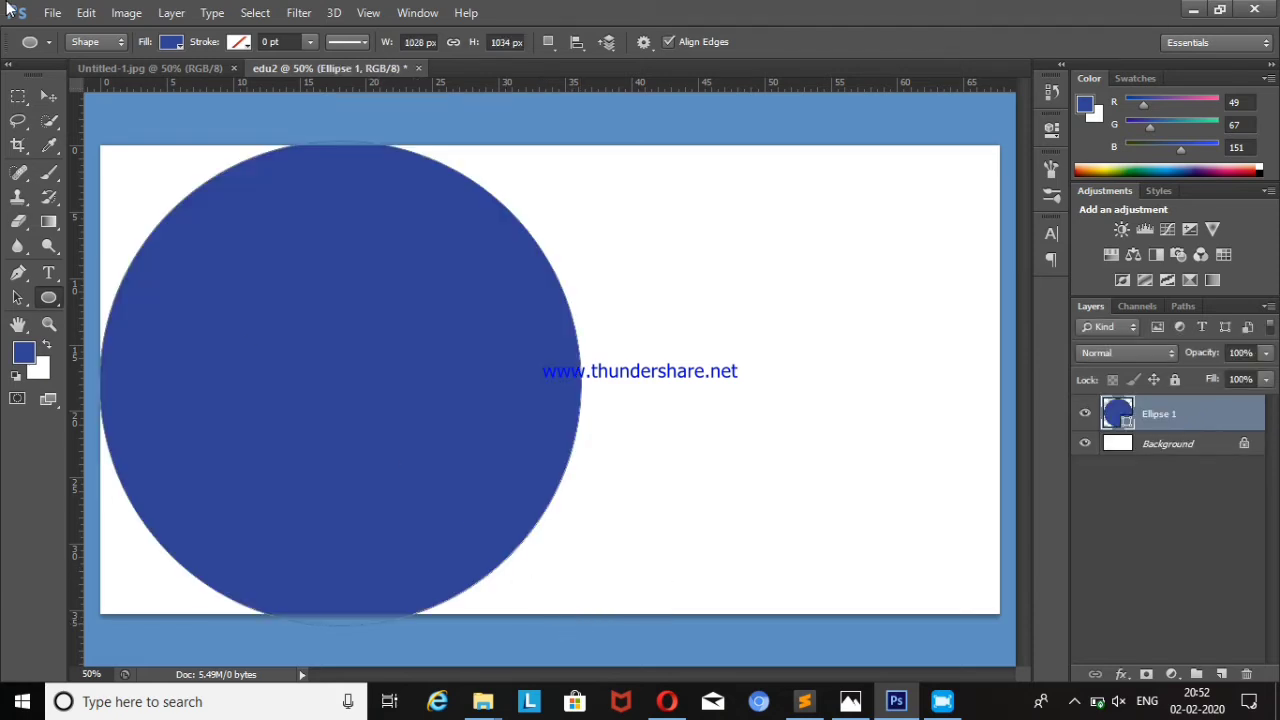
{"action": "key", "text": "v"}
{"action": "mouse_move", "coordinate": [333, 317]}
{"action": "left_mouse_down"}
{"action": "mouse_move", "coordinate": [307, 306]}
{"action": "mouse_move", "coordinate": [225, 330]}
{"action": "left_mouse_up"}
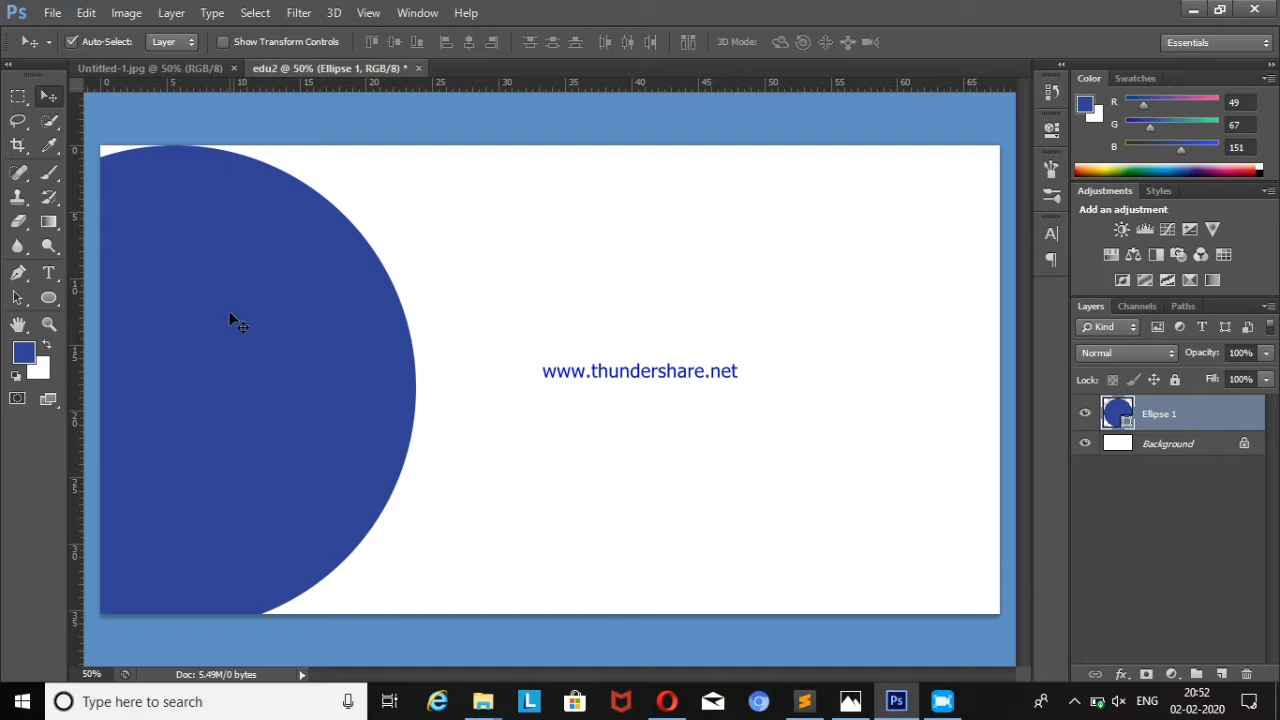
- Scale and stretch the ellipse past the left edge with Free Transform, then apply
{"action": "key", "text": "ctrl+t"}
{"action": "mouse_move", "coordinate": [417, 146]}
{"action": "left_mouse_down"}
{"action": "mouse_move", "coordinate": [464, 122]}
{"action": "mouse_move", "coordinate": [530, 135]}
{"action": "left_mouse_up"}
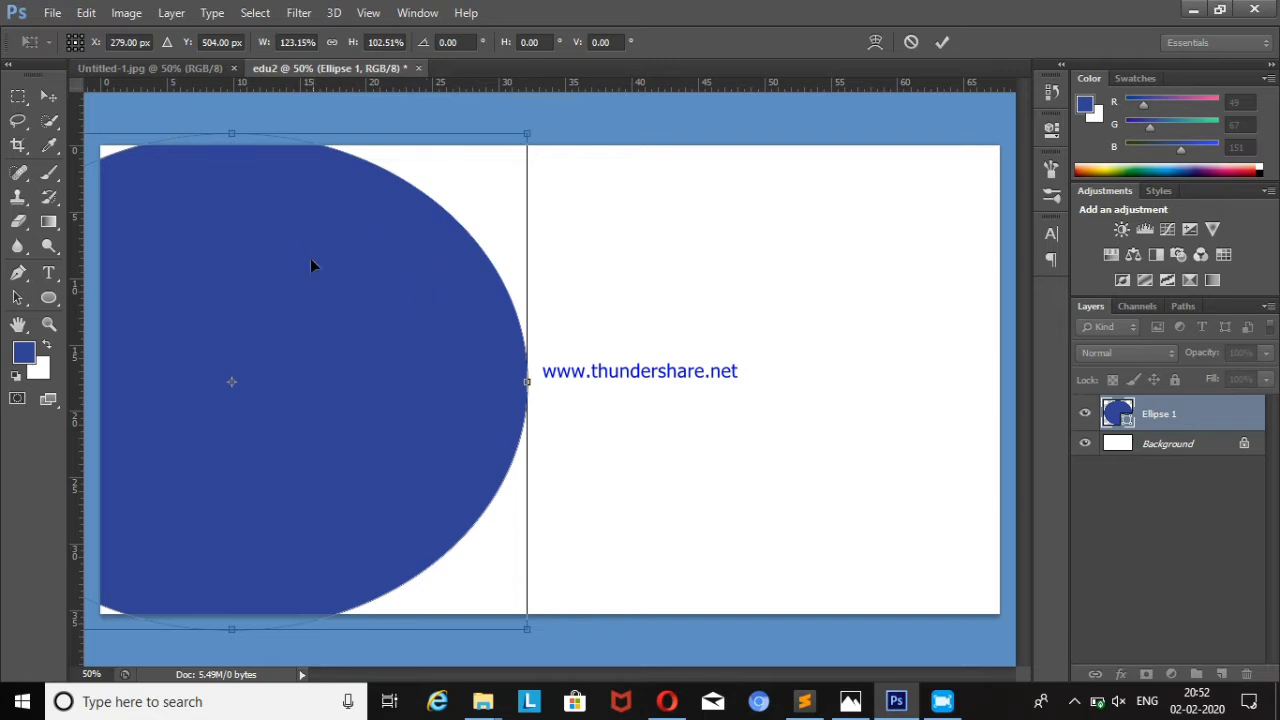
{"action": "mouse_move", "coordinate": [273, 273]}
{"action": "left_mouse_down"}
{"action": "mouse_move", "coordinate": [261, 270]}
{"action": "mouse_move", "coordinate": [254, 308]}
{"action": "left_mouse_up"}
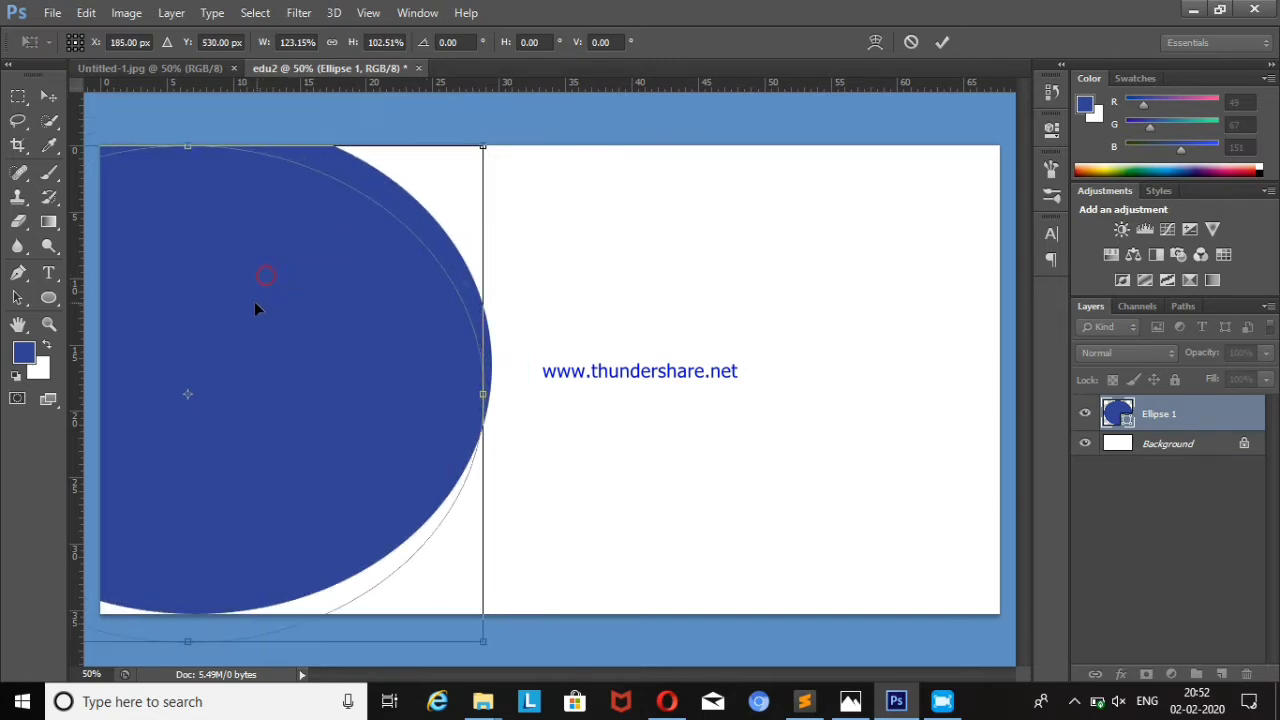
{"action": "left_click_drag", "start_coordinate": [192, 141], "coordinate": [192, 124]}
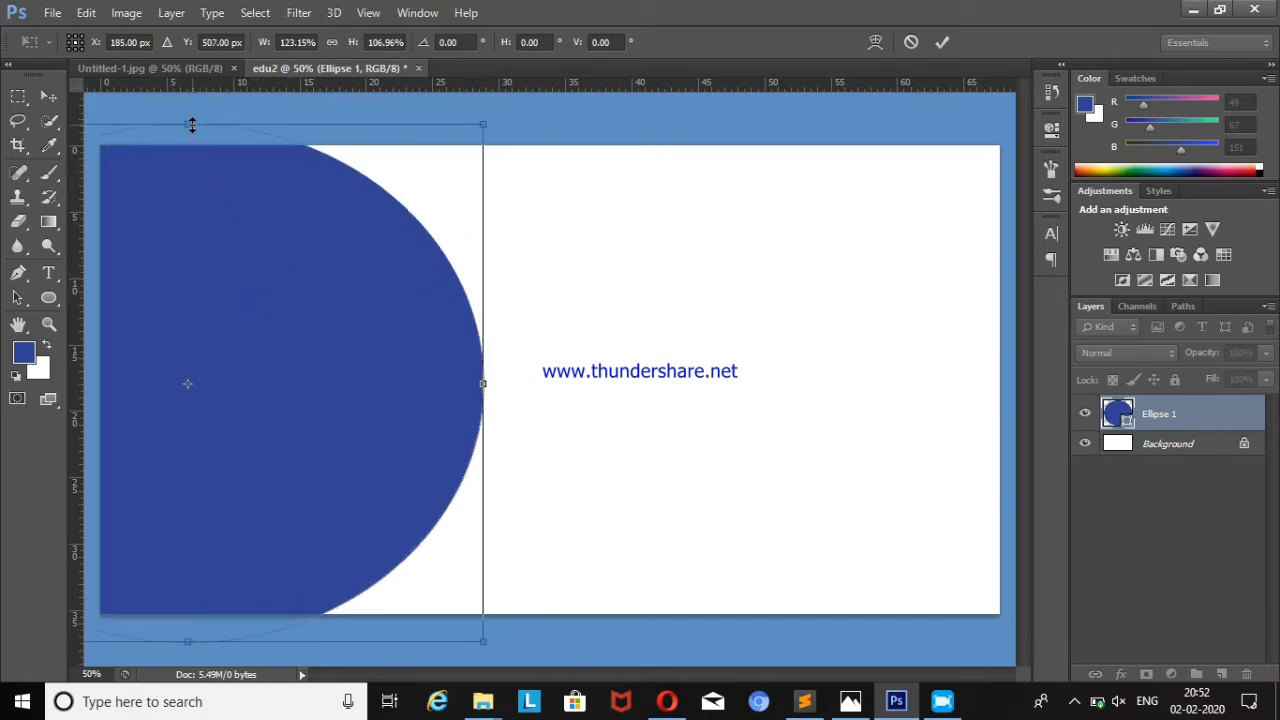
{"action": "left_click", "coordinate": [48, 95]}
{"action": "left_click", "coordinate": [553, 280]}
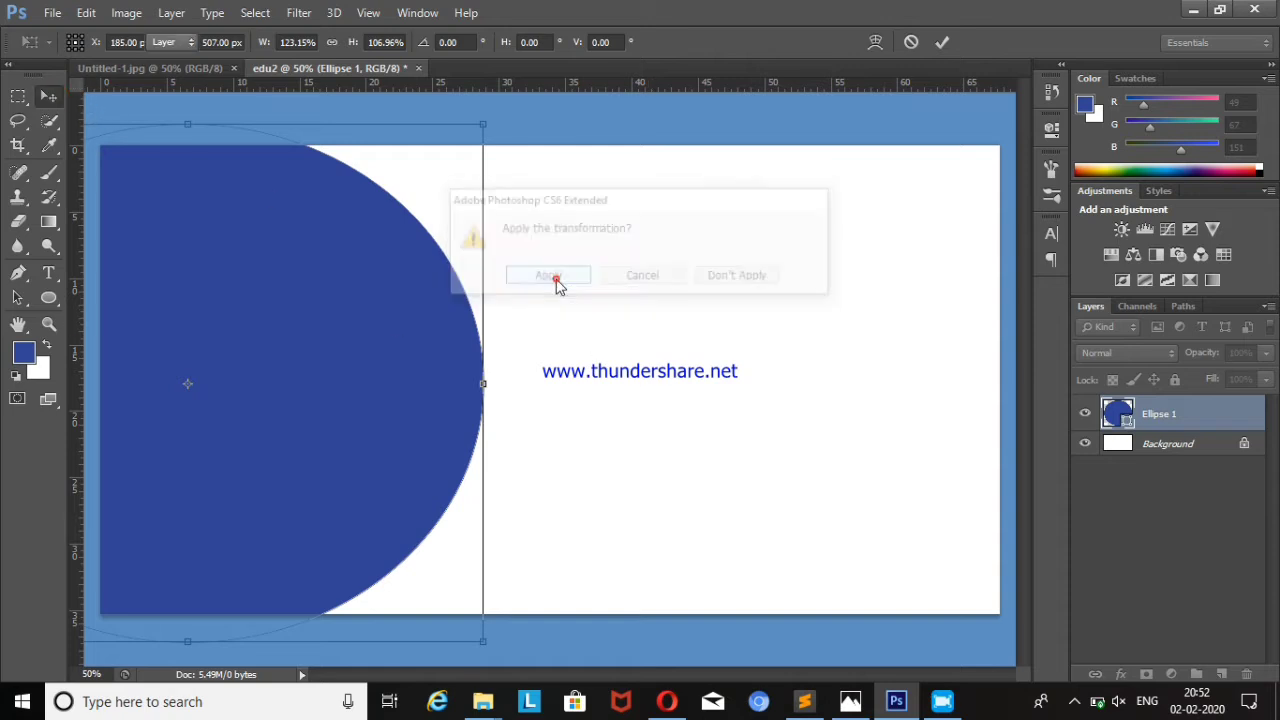
- Check the reference banner, then reselect the Ellipse 1 layer
{"action": "left_click", "coordinate": [612, 415]}
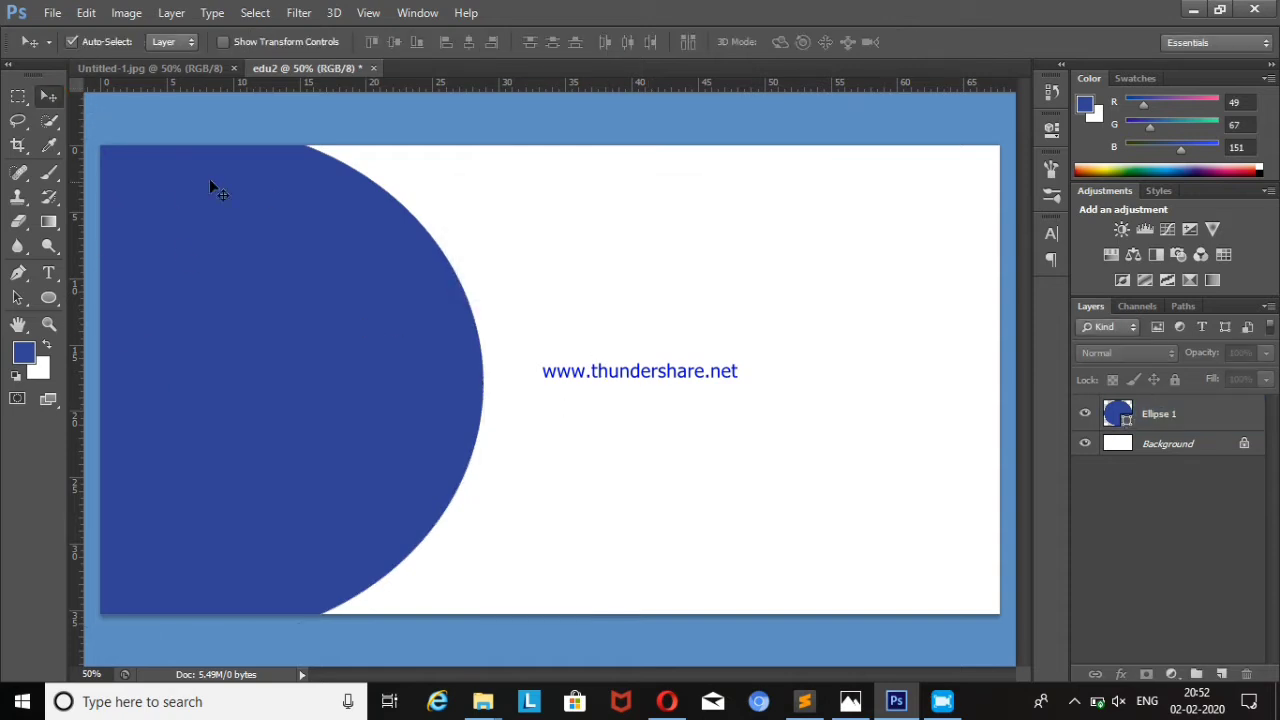
{"action": "left_click", "coordinate": [145, 68]}
{"action": "left_click", "coordinate": [324, 68]}
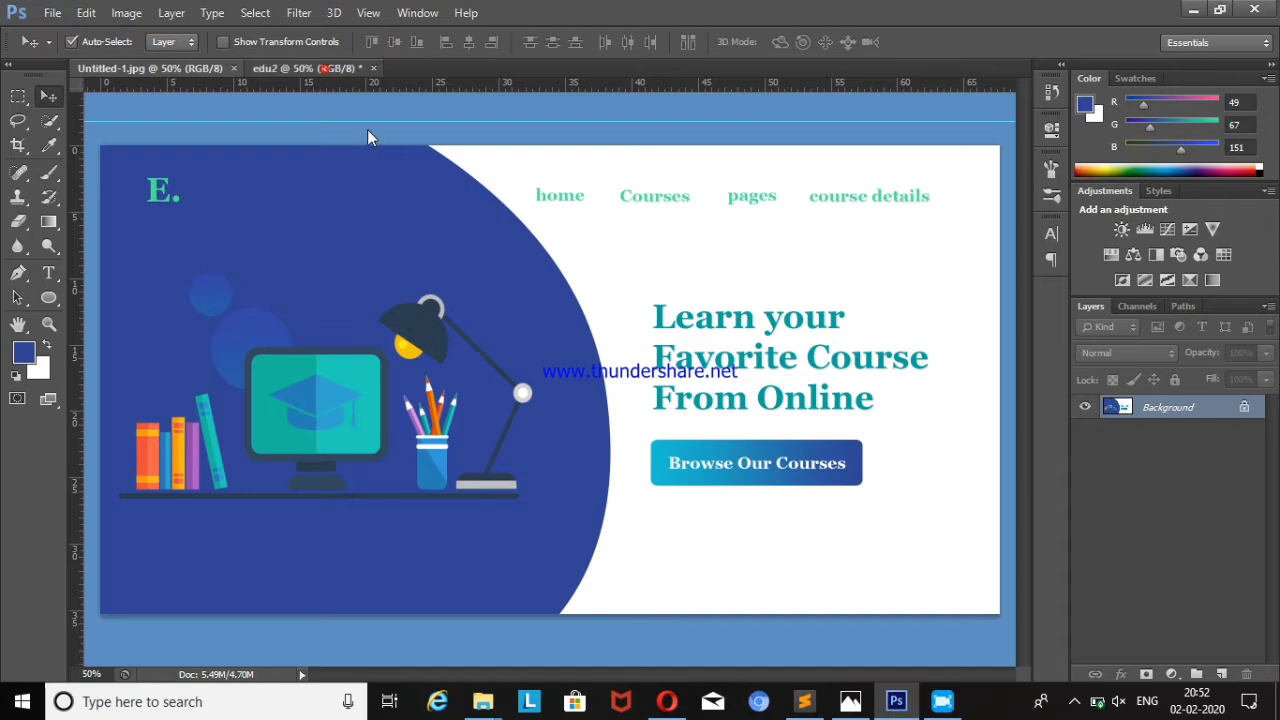
{"action": "left_click", "coordinate": [200, 317]}
{"action": "left_click", "coordinate": [88, 12]}
{"action": "mouse_move", "coordinate": [161, 362]}
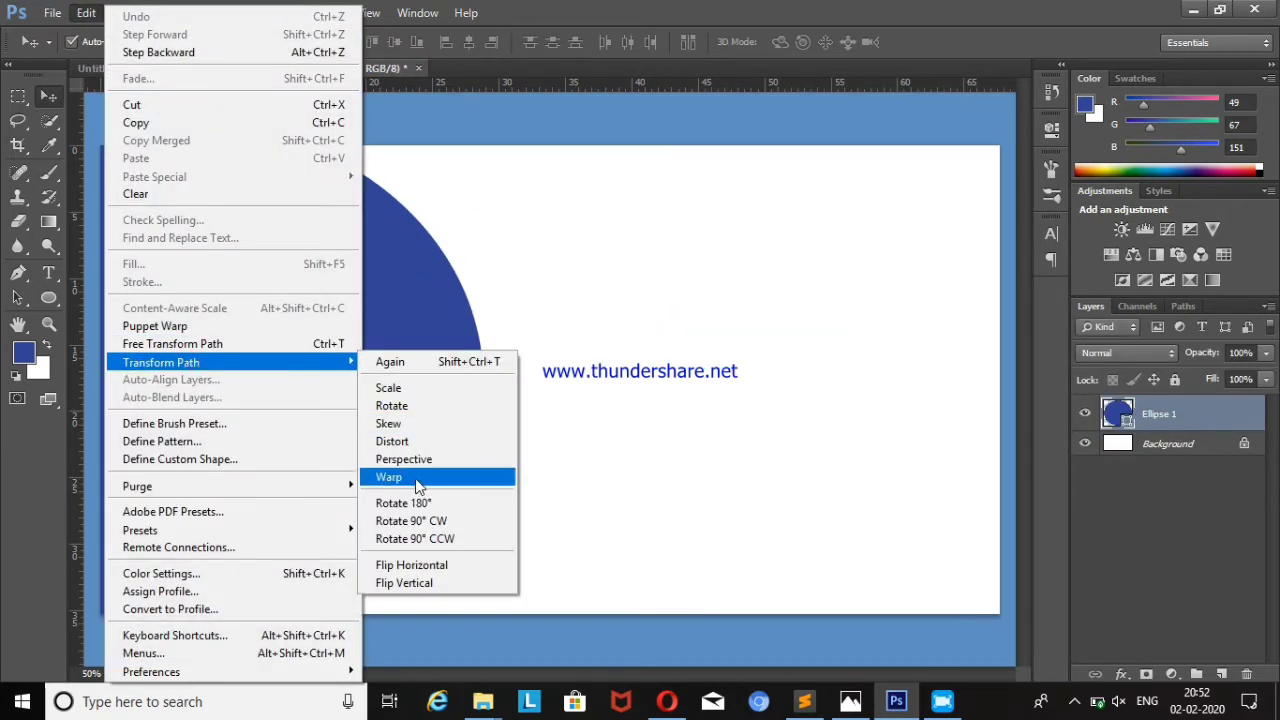
- Warp the navy Ellipse 1 into a smooth curve bulging toward mid-canvas and apply the warp
{"action": "left_click", "coordinate": [389, 477]}
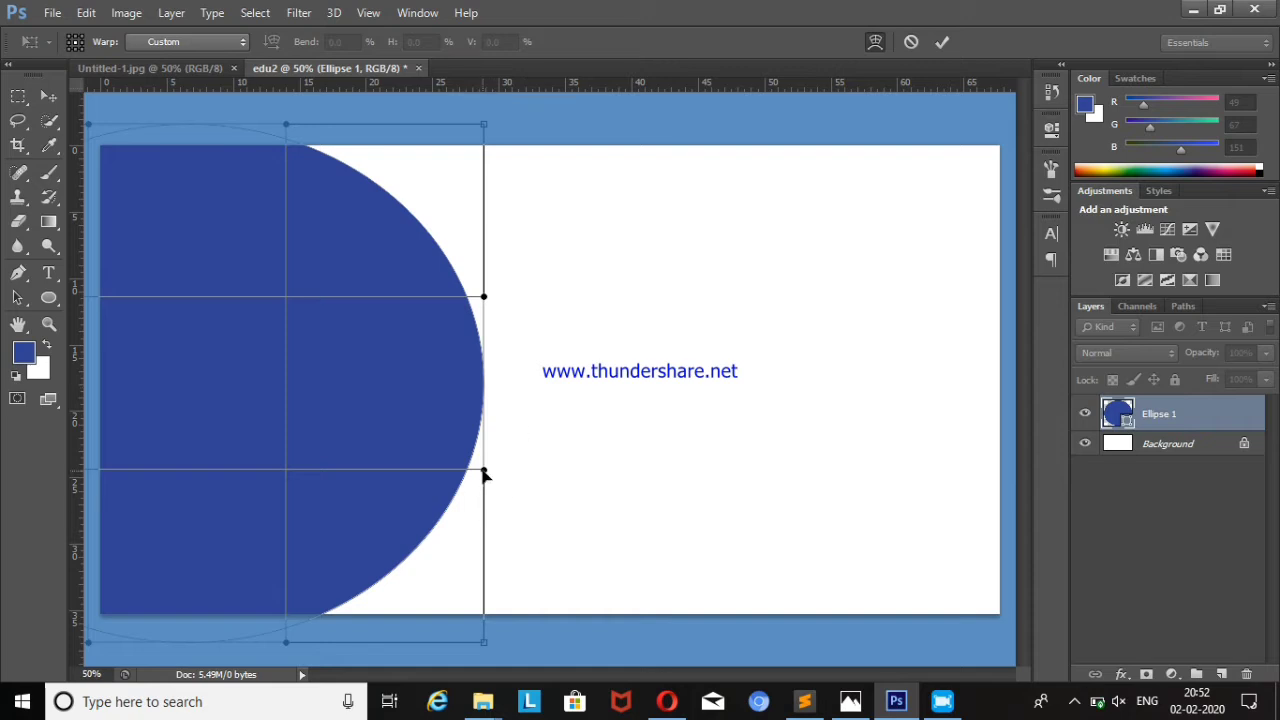
{"action": "left_click_drag", "start_coordinate": [484, 476], "coordinate": [610, 567]}
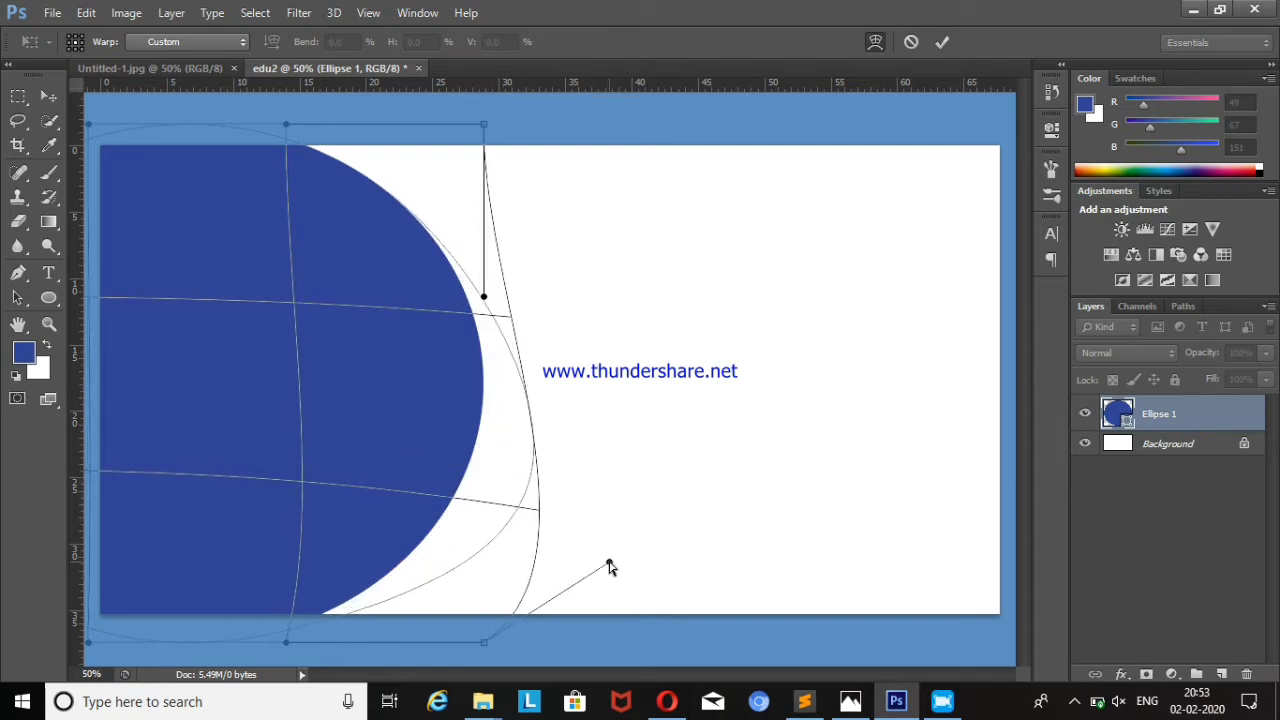
{"action": "left_click_drag", "start_coordinate": [510, 318], "coordinate": [598, 314]}
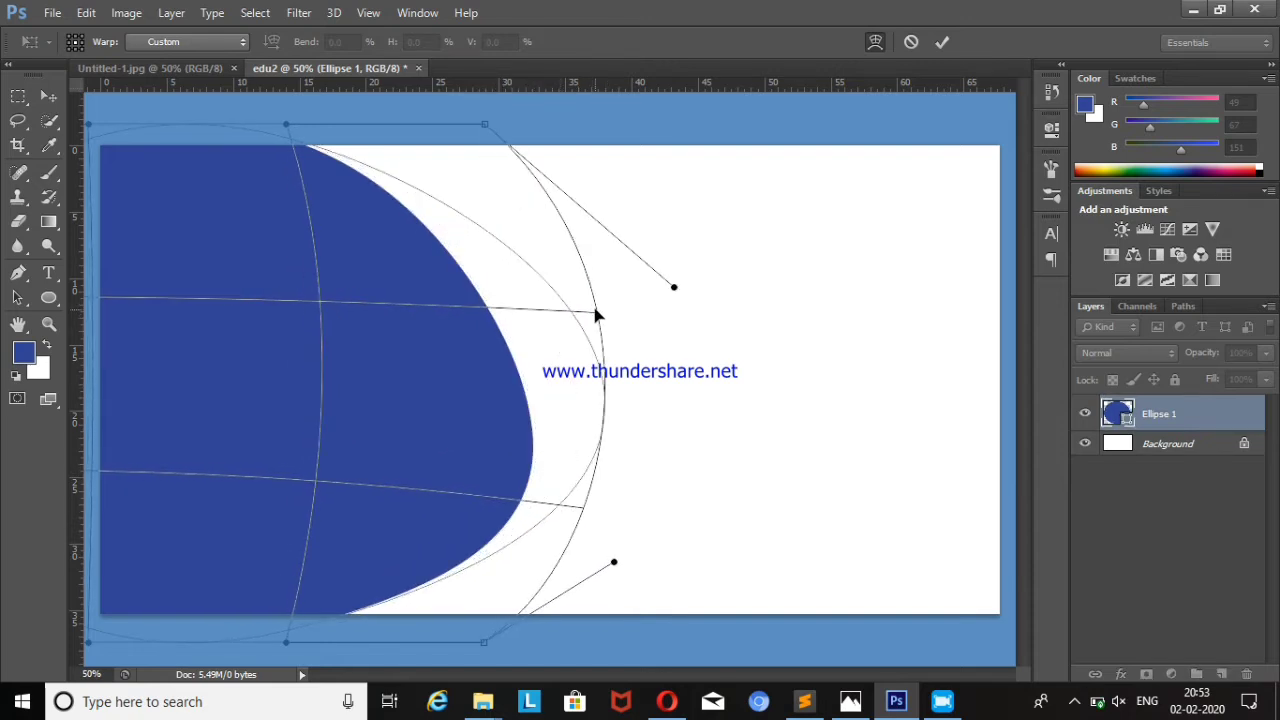
{"action": "left_click_drag", "start_coordinate": [592, 462], "coordinate": [531, 480]}
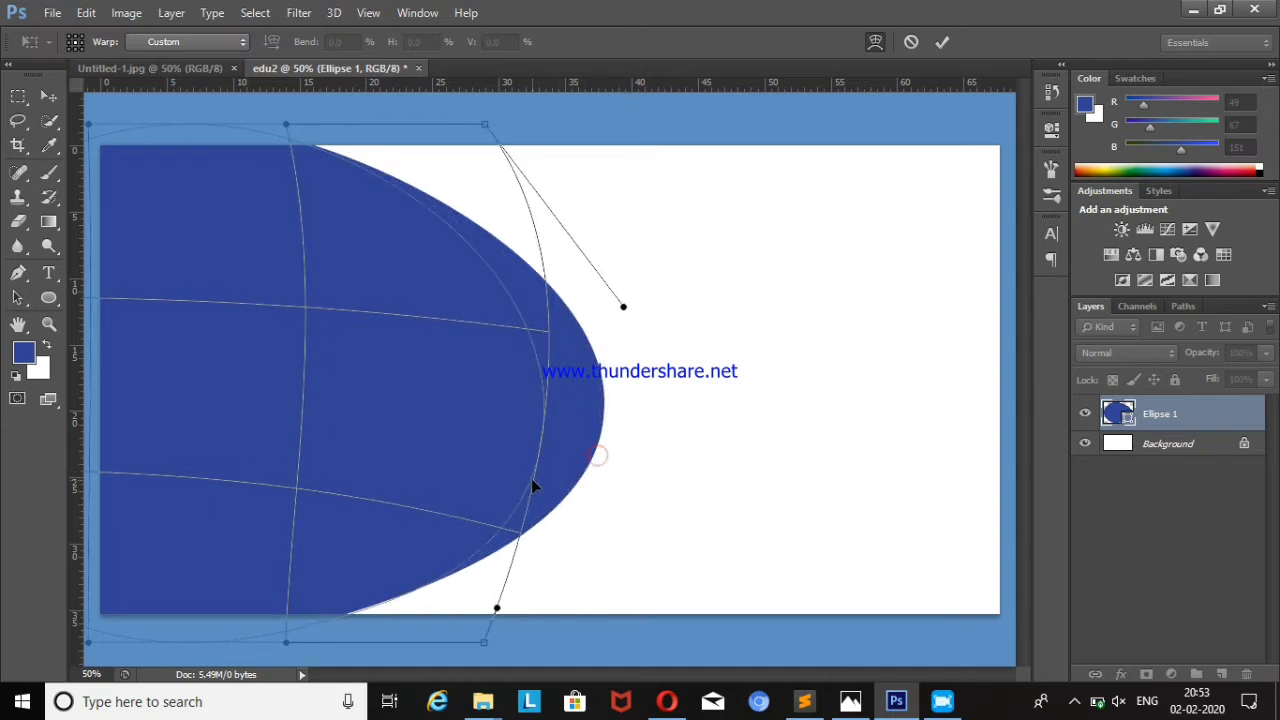
{"action": "left_click_drag", "start_coordinate": [548, 330], "coordinate": [579, 289]}
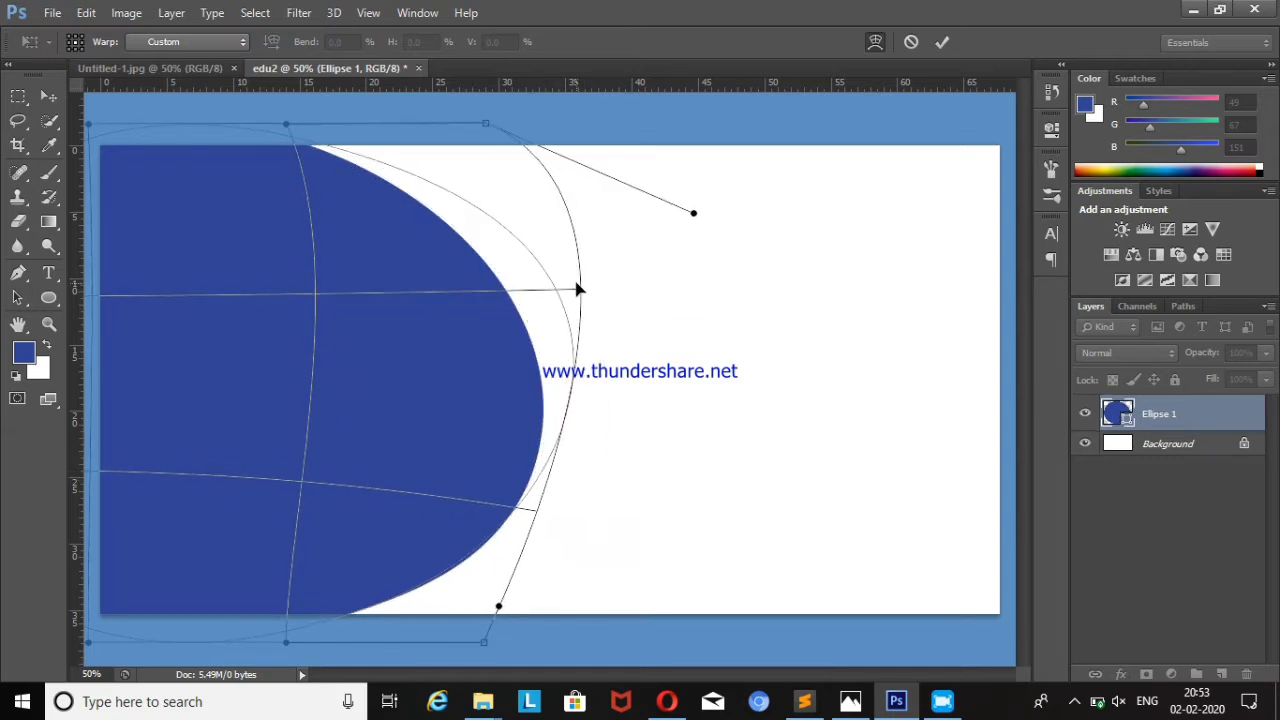
{"action": "left_click_drag", "start_coordinate": [530, 540], "coordinate": [497, 606]}
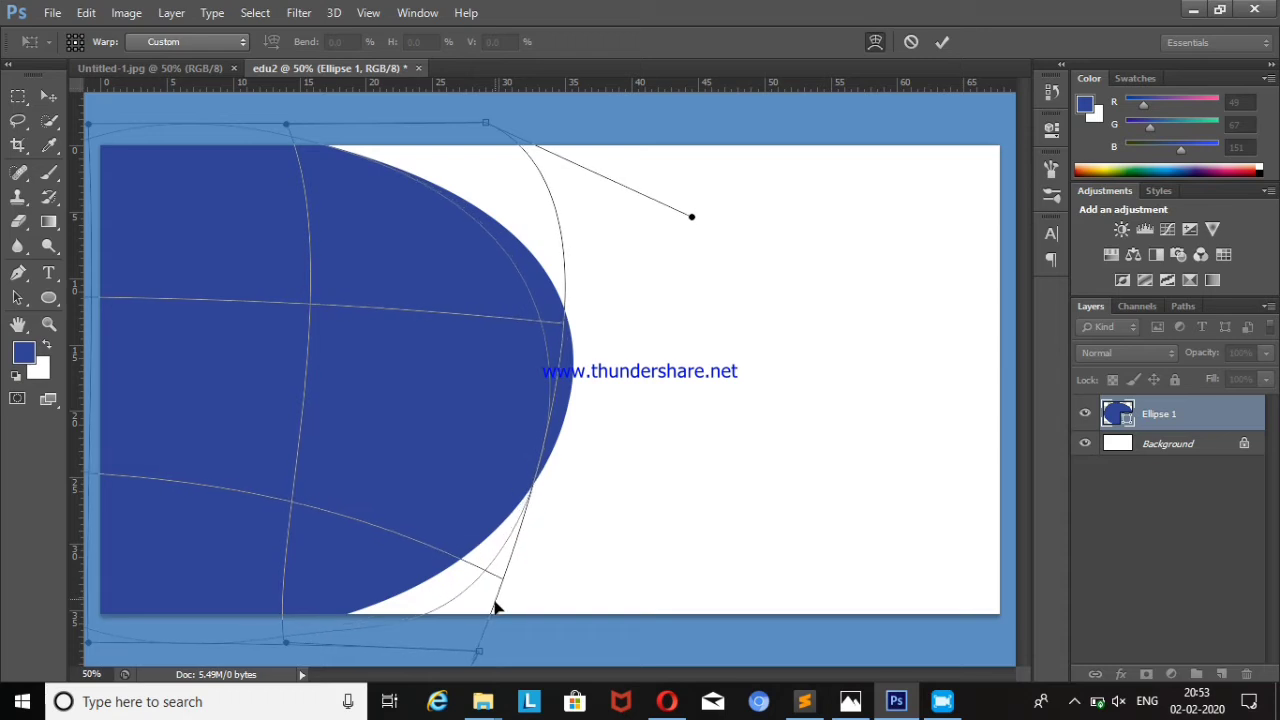
{"action": "left_click_drag", "start_coordinate": [566, 330], "coordinate": [578, 333]}
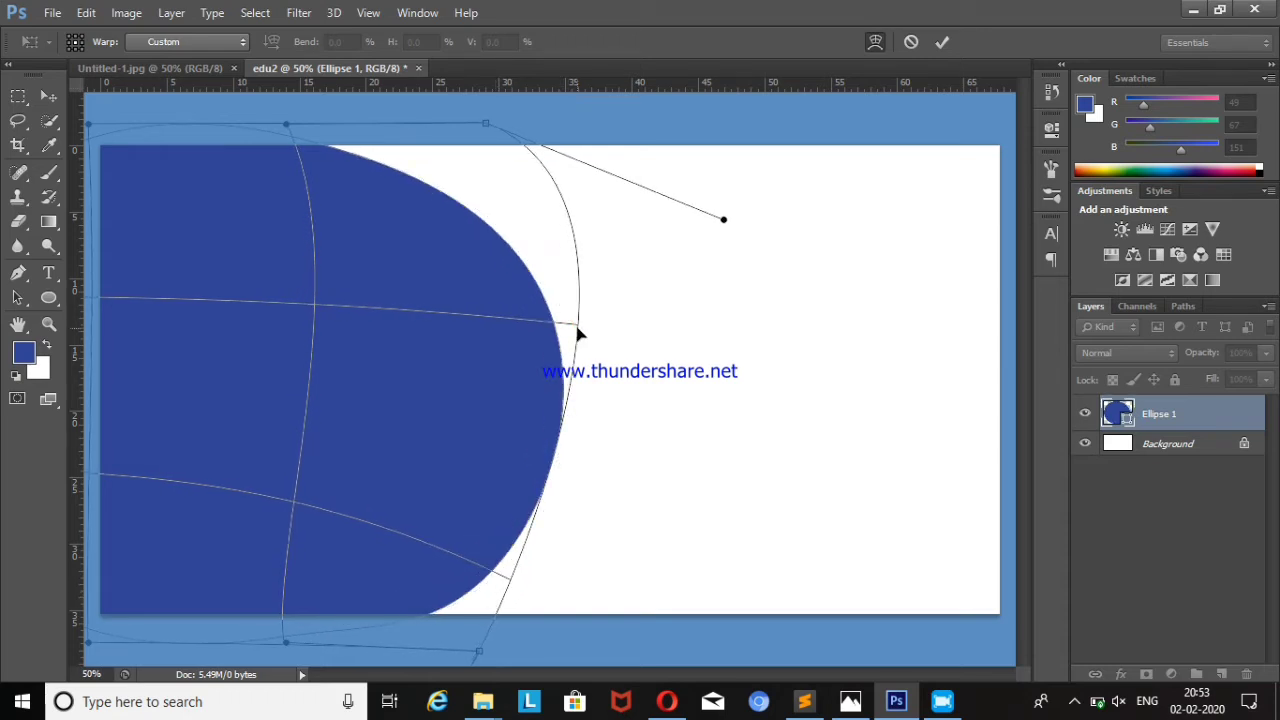
{"action": "left_click", "coordinate": [46, 96]}
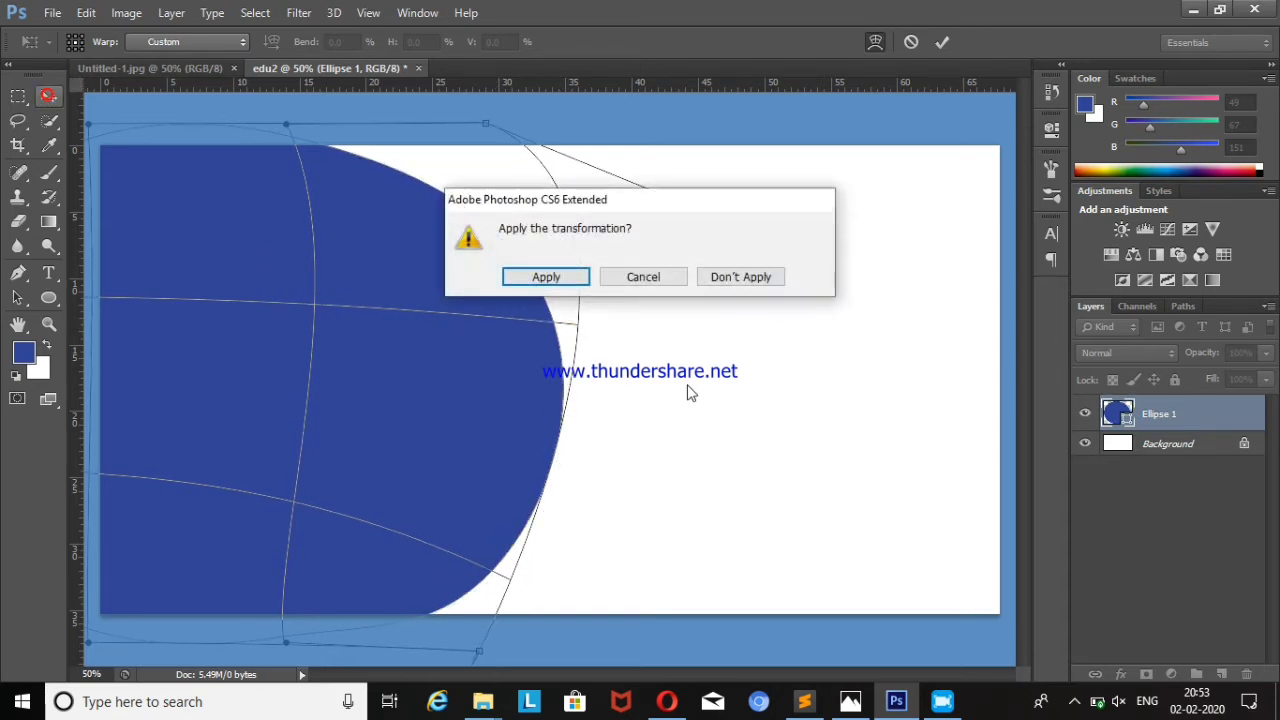
{"action": "left_click", "coordinate": [545, 279]}
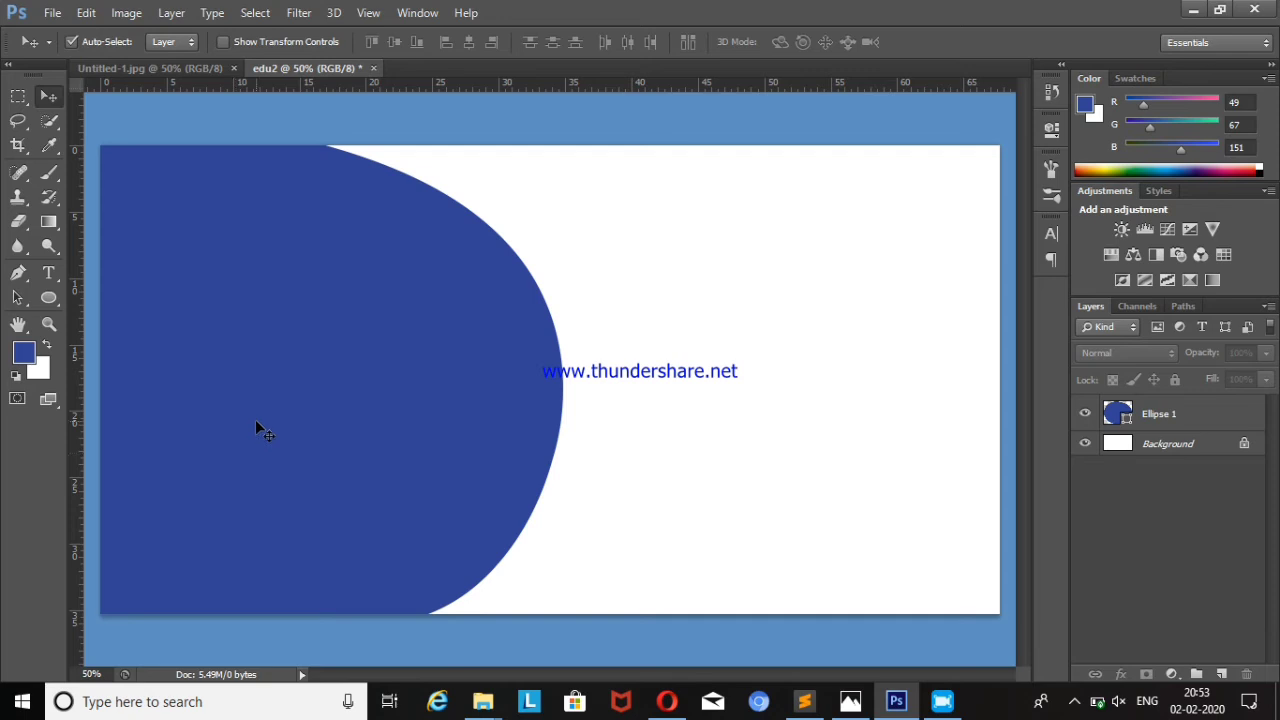
- Position the Ellipse 1 copy curve offset to the right of the original
{"action": "left_click_drag", "start_coordinate": [229, 463], "coordinate": [268, 466]}
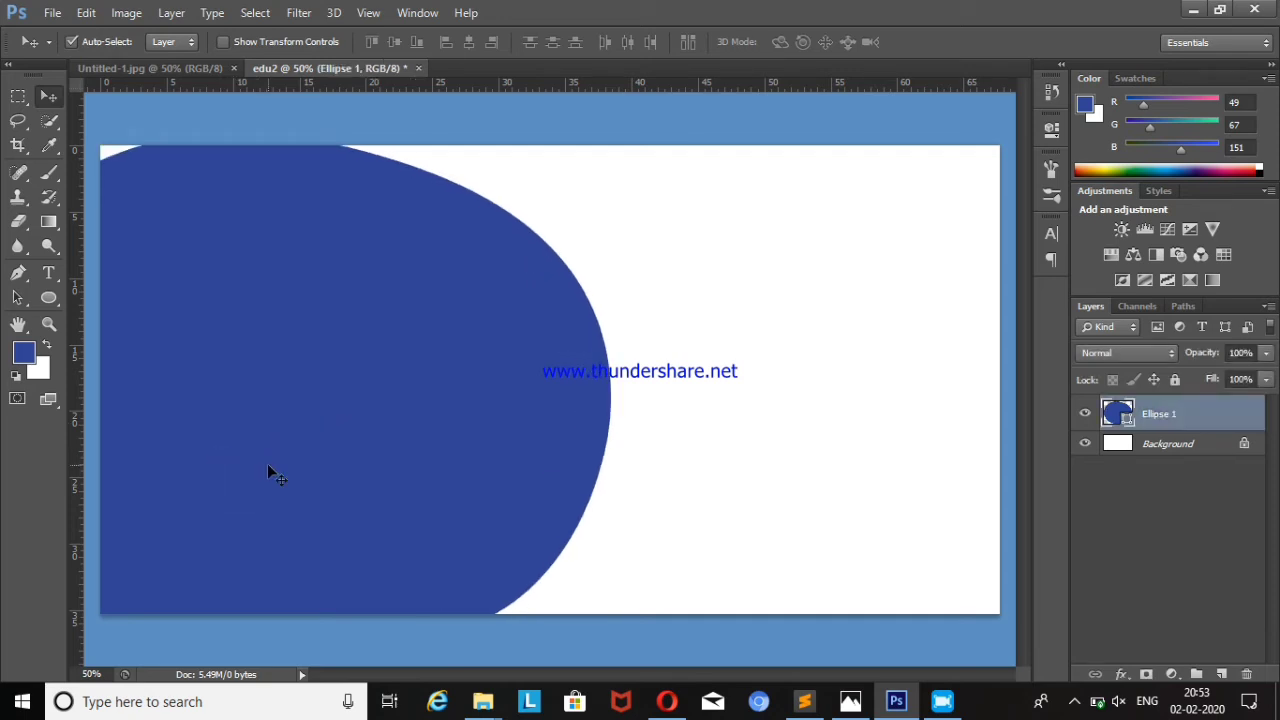
{"action": "mouse_move", "coordinate": [281, 451]}
{"action": "left_mouse_down"}
{"action": "mouse_move", "coordinate": [218, 425]}
{"action": "mouse_move", "coordinate": [547, 422]}
{"action": "left_mouse_up"}
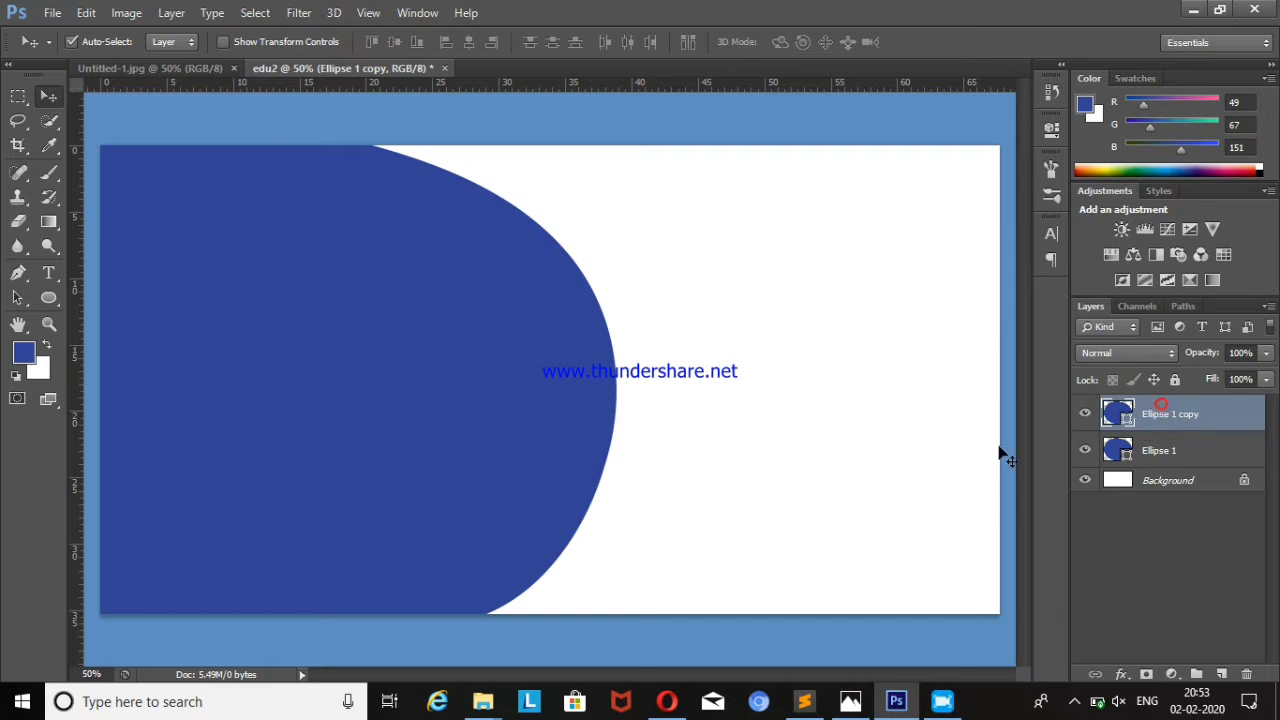
{"action": "left_click_drag", "start_coordinate": [521, 362], "coordinate": [570, 366]}
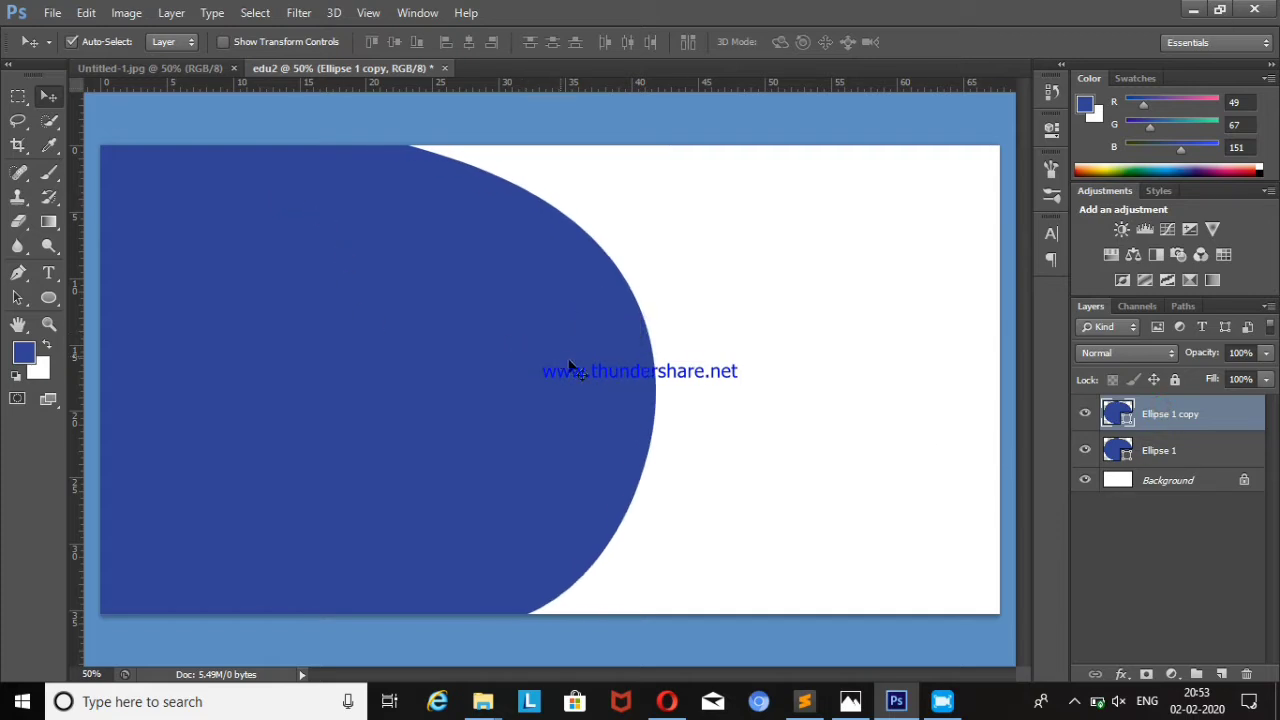
{"action": "left_click_drag", "start_coordinate": [600, 424], "coordinate": [510, 421]}
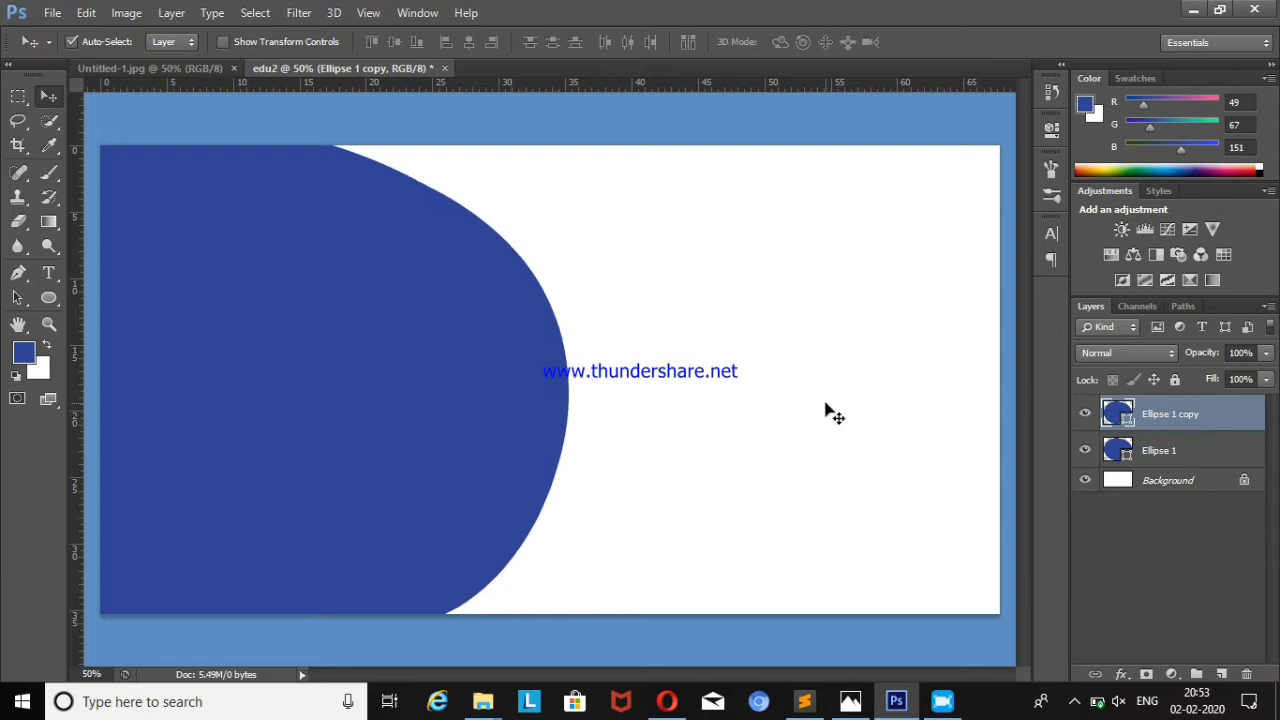
{"action": "left_click_drag", "start_coordinate": [571, 437], "coordinate": [592, 452]}
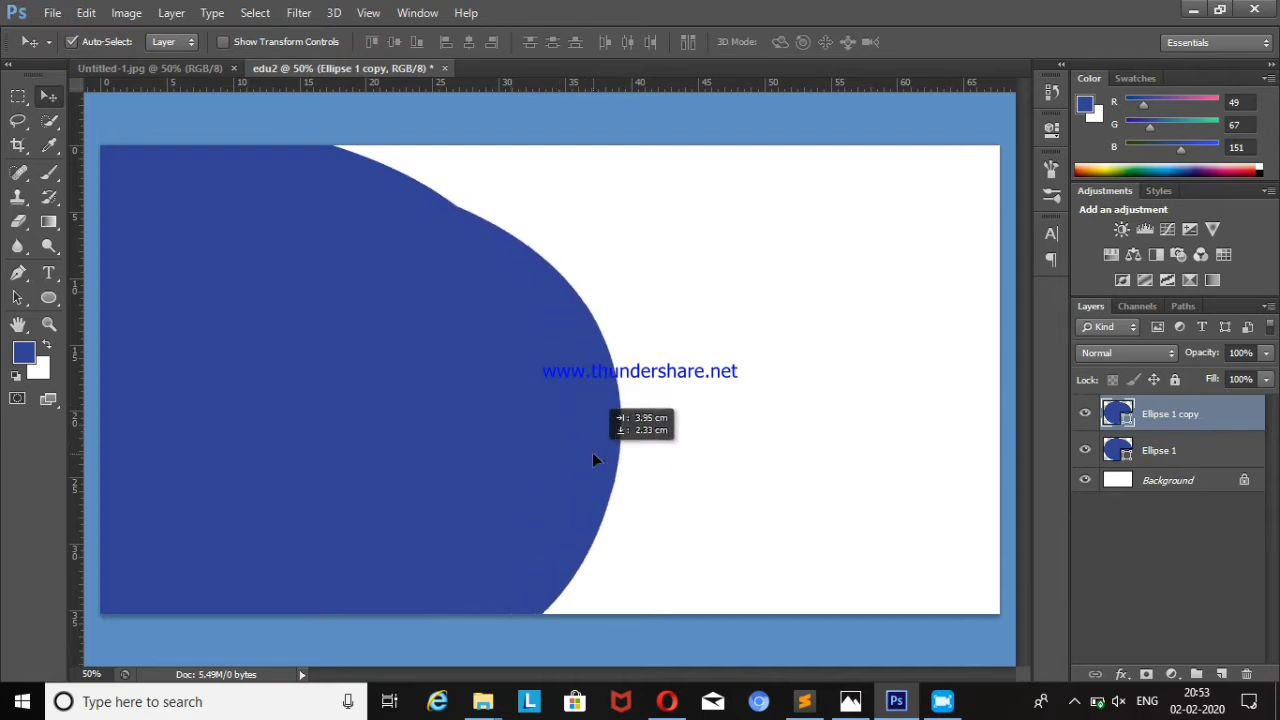
- Stretch the Ellipse 1 copy slightly taller, apply it, and view the Untitled-1.jpg reference
{"action": "key", "text": "ctrl+t"}
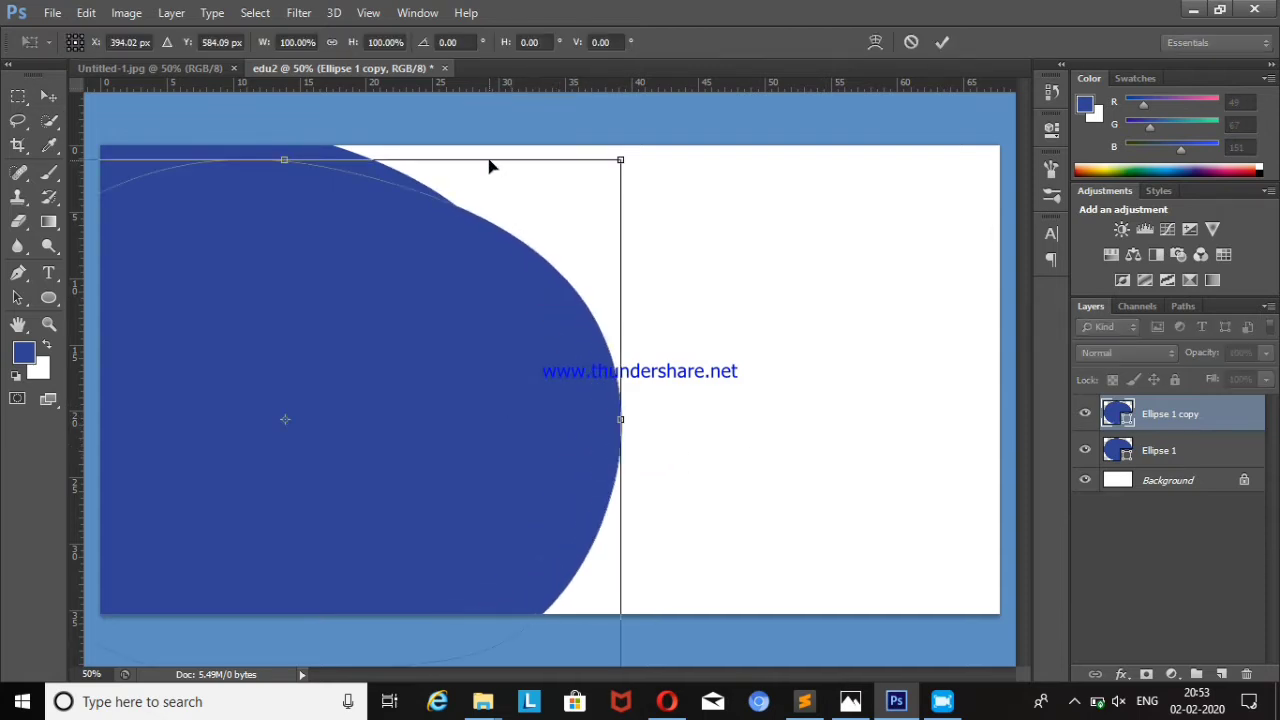
{"action": "left_click_drag", "start_coordinate": [488, 155], "coordinate": [488, 141]}
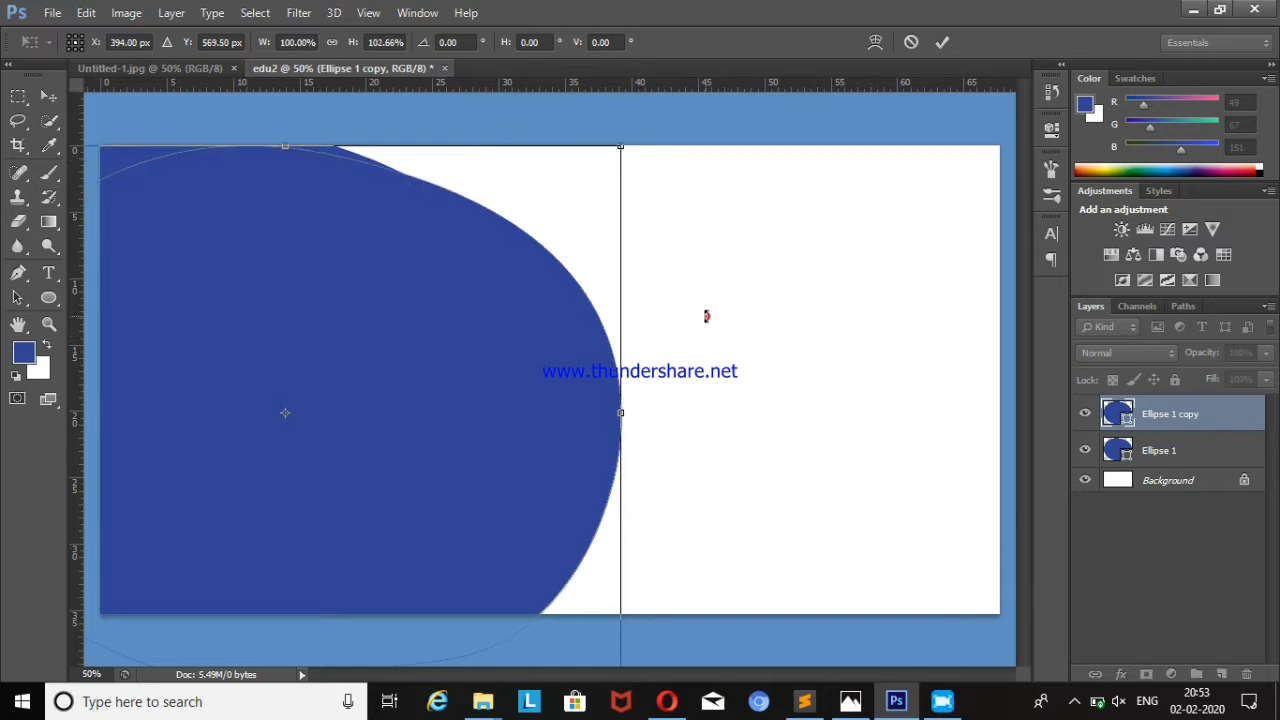
{"action": "left_click", "coordinate": [48, 96]}
{"action": "left_click", "coordinate": [580, 278]}
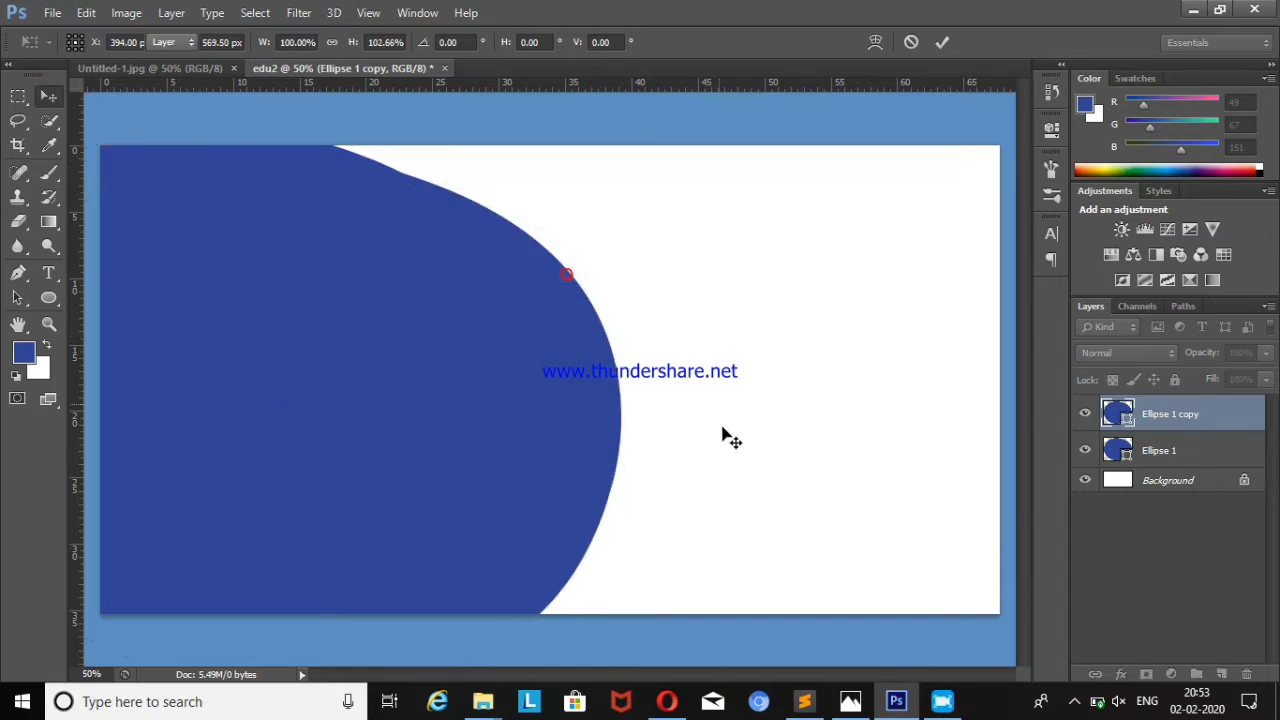
{"action": "left_click", "coordinate": [150, 68]}
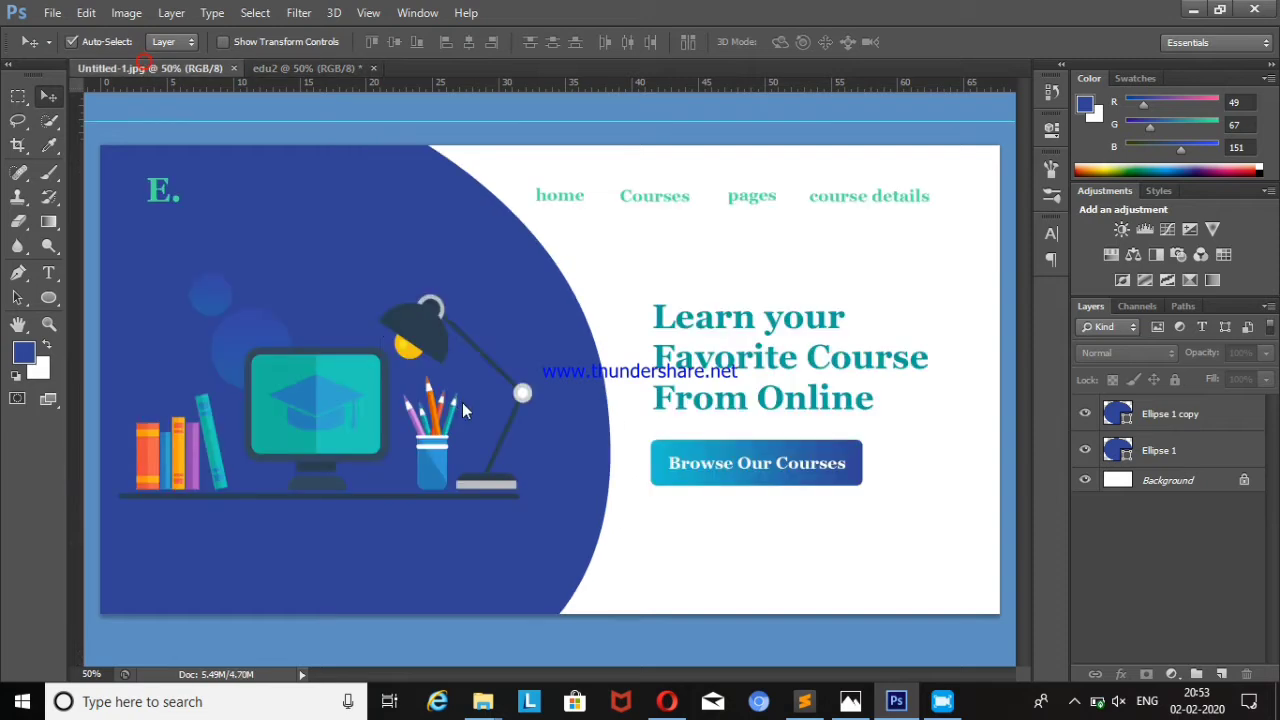
- Place the edu2 image from the banner1 folder into the edu2 document
{"action": "left_click", "coordinate": [52, 12]}
{"action": "left_click", "coordinate": [408, 105]}
{"action": "left_click", "coordinate": [331, 70]}
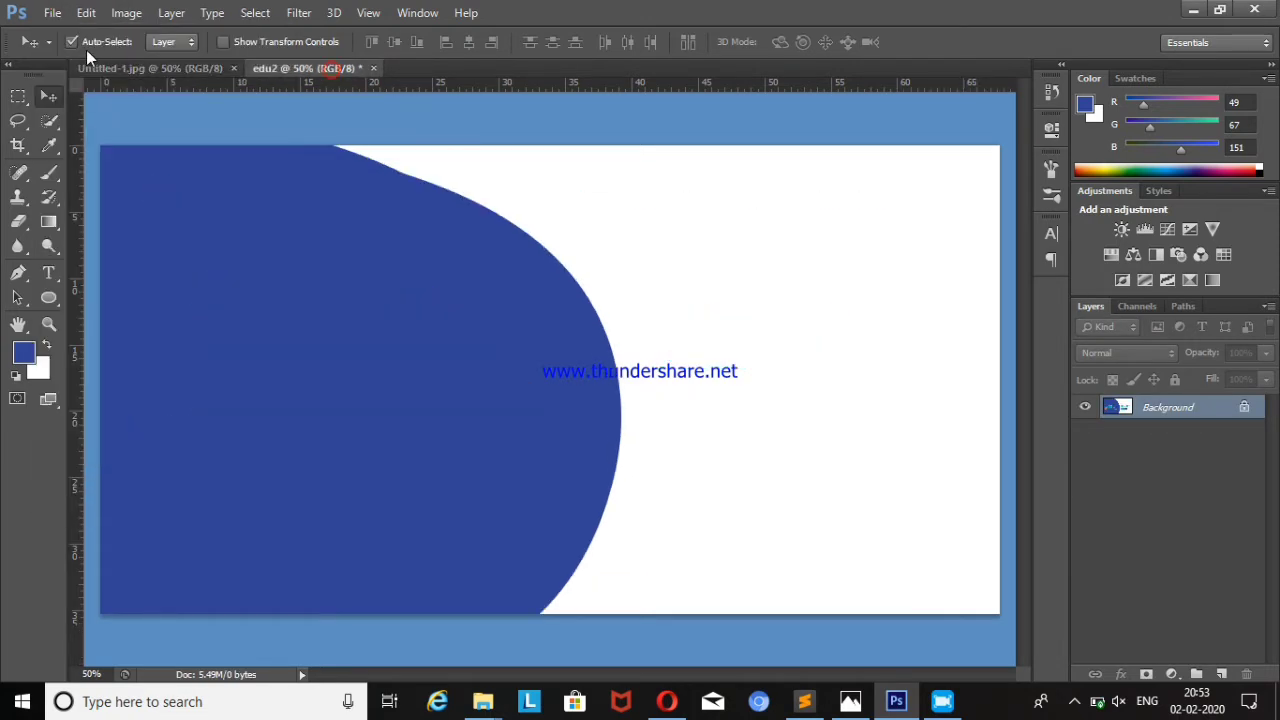
{"action": "left_click", "coordinate": [86, 12]}
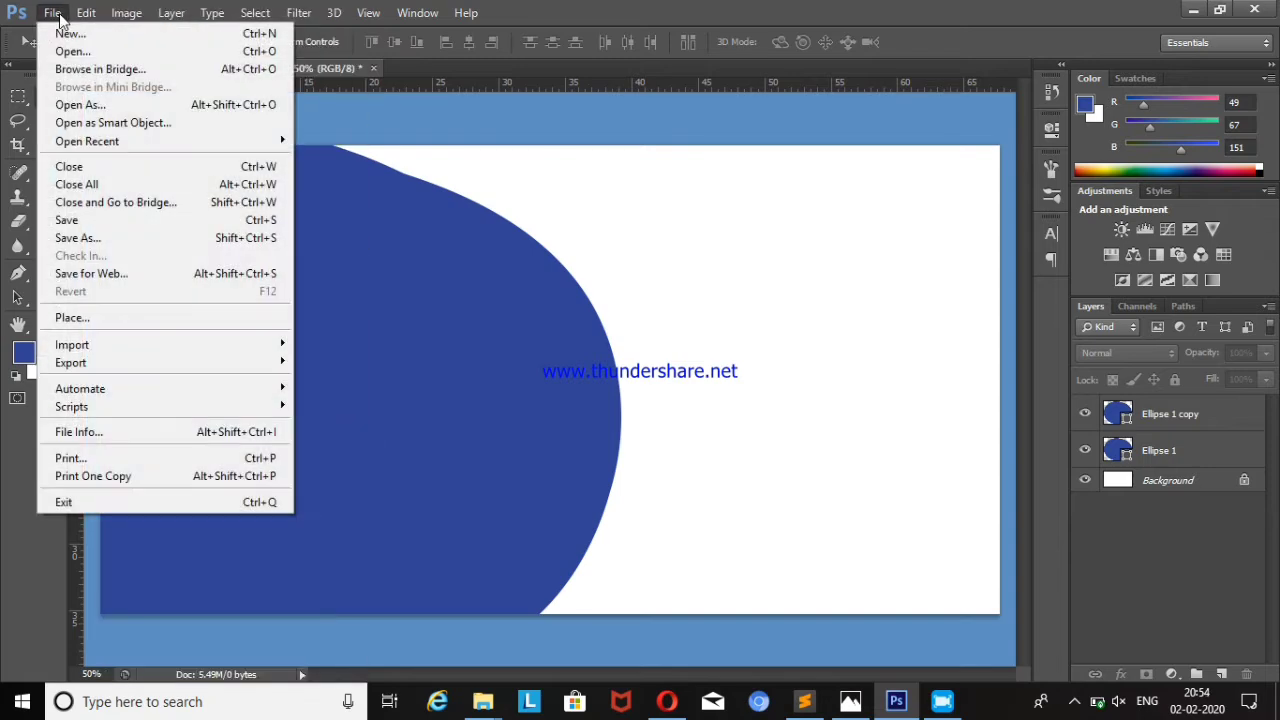
{"action": "left_click", "coordinate": [88, 318]}
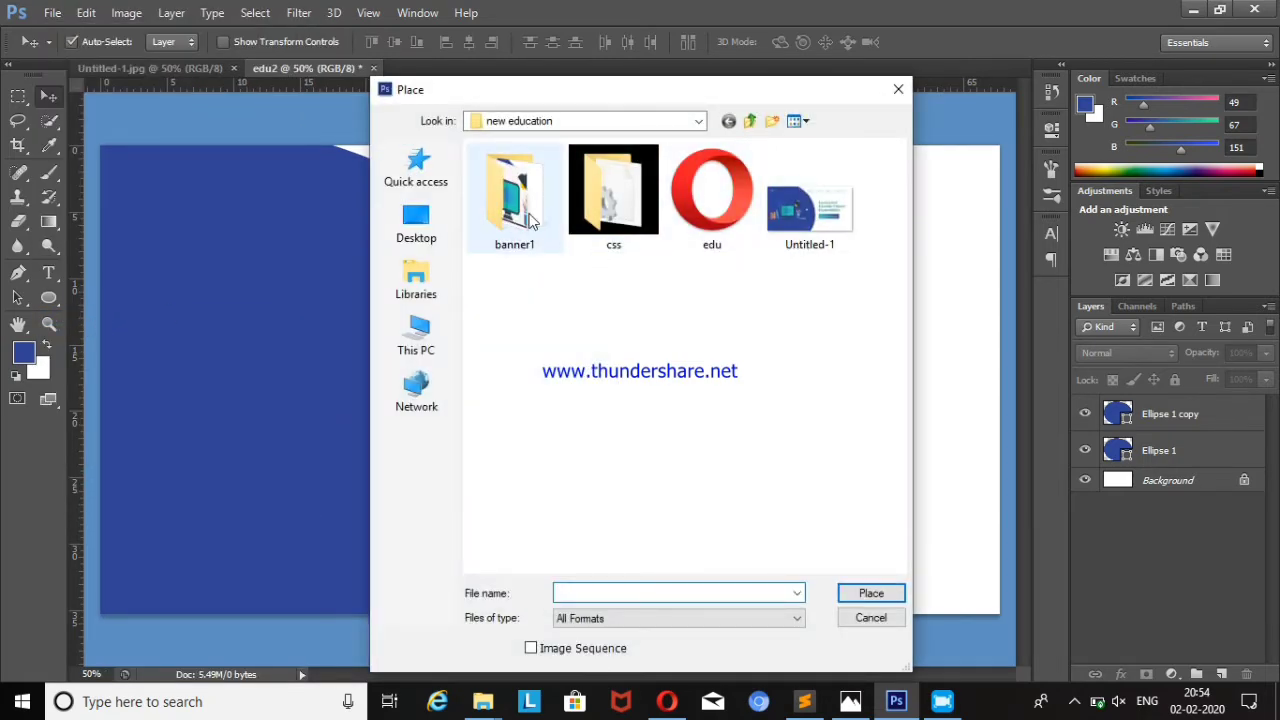
{"action": "double_click", "coordinate": [515, 205]}
{"action": "left_click", "coordinate": [533, 228]}
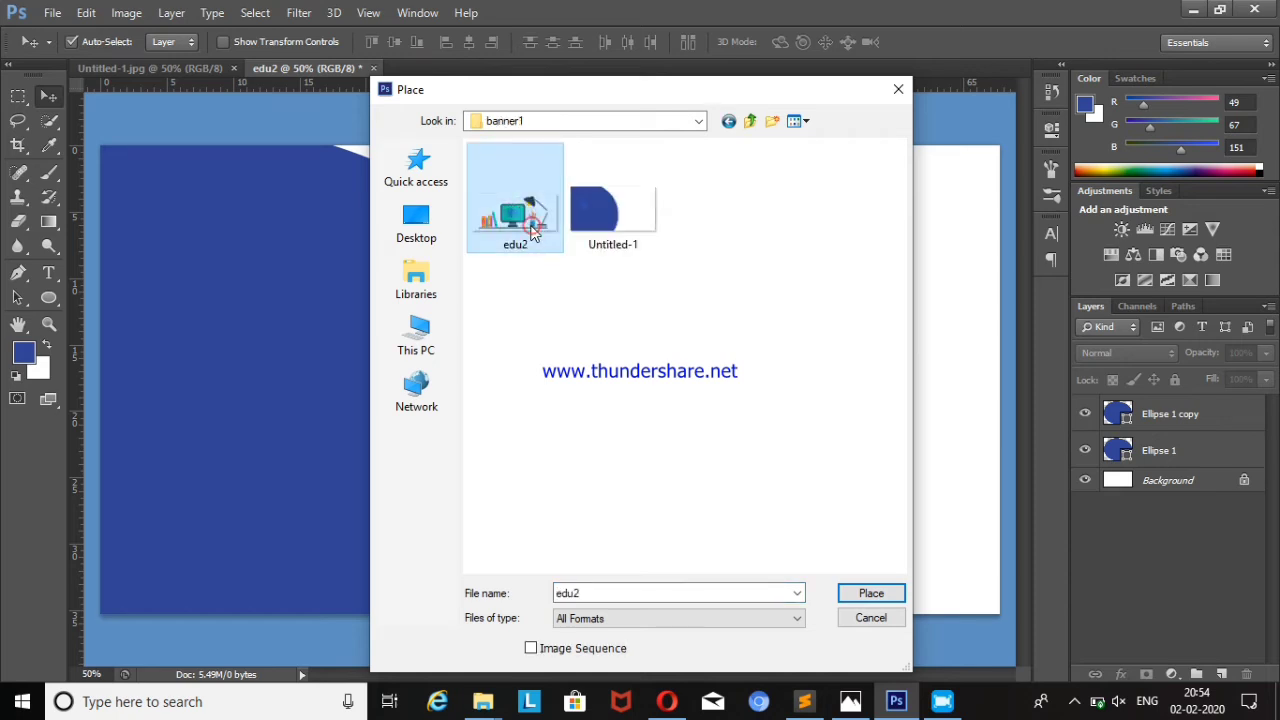
{"action": "double_click", "coordinate": [533, 230]}
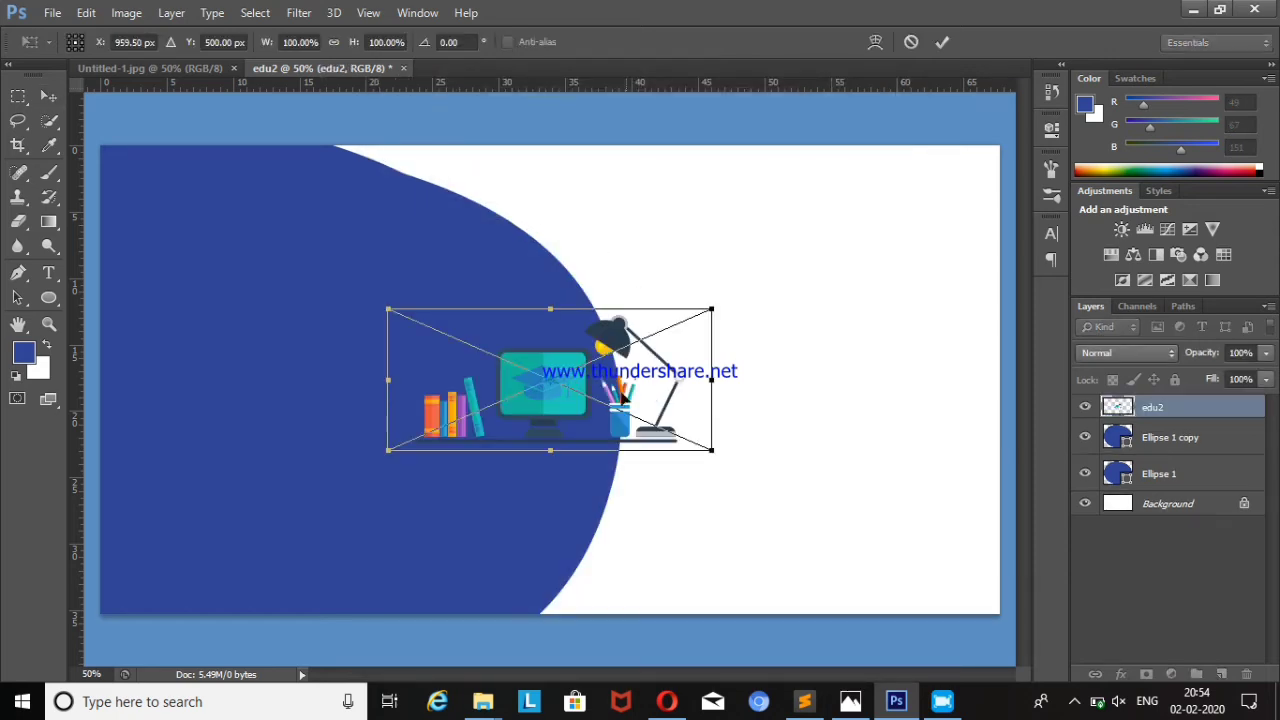
- Enlarge the desk illustration and commit it over the blue curve at lower left
{"action": "left_click_drag", "start_coordinate": [551, 397], "coordinate": [341, 429]}
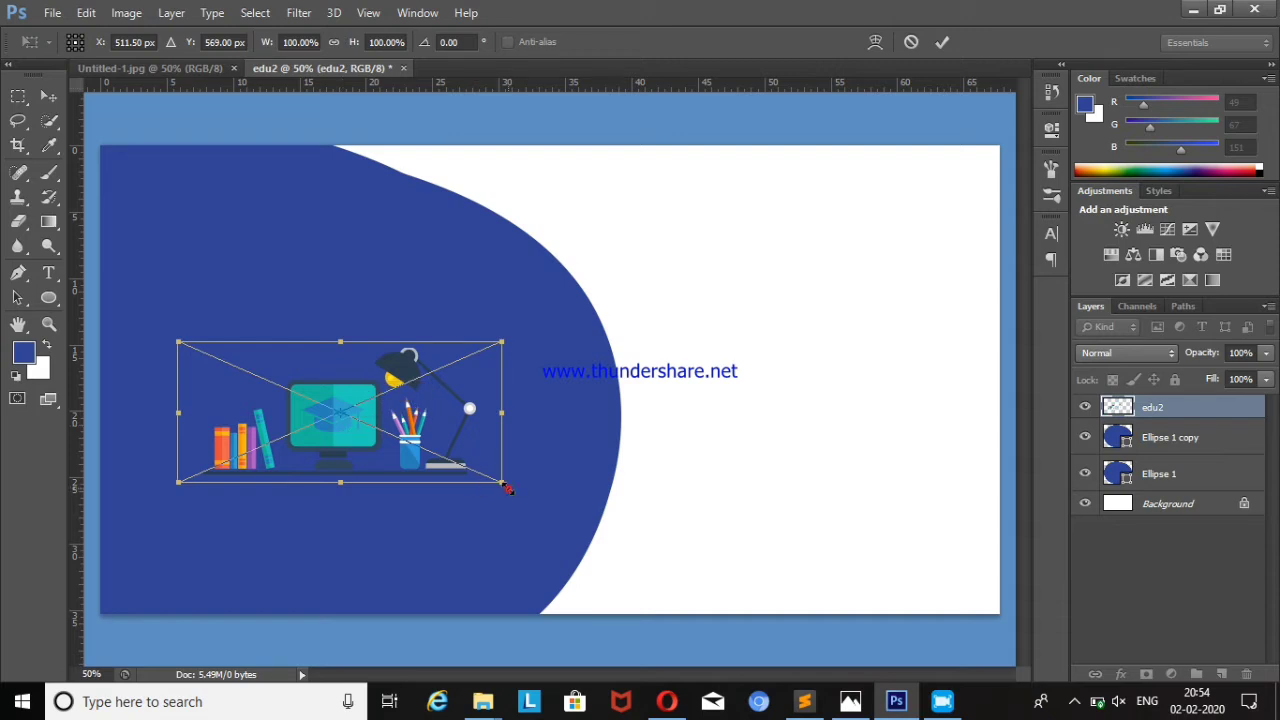
{"action": "left_click_drag", "start_coordinate": [505, 487], "coordinate": [675, 560]}
{"action": "mouse_move", "coordinate": [468, 481]}
{"action": "left_mouse_down"}
{"action": "mouse_move", "coordinate": [399, 407]}
{"action": "mouse_move", "coordinate": [361, 402]}
{"action": "left_mouse_up"}
{"action": "key", "text": "Return"}
- After checking the reference, nudge the illustration down-left and shift the Ellipse 1 copy left
{"action": "left_click", "coordinate": [789, 357]}
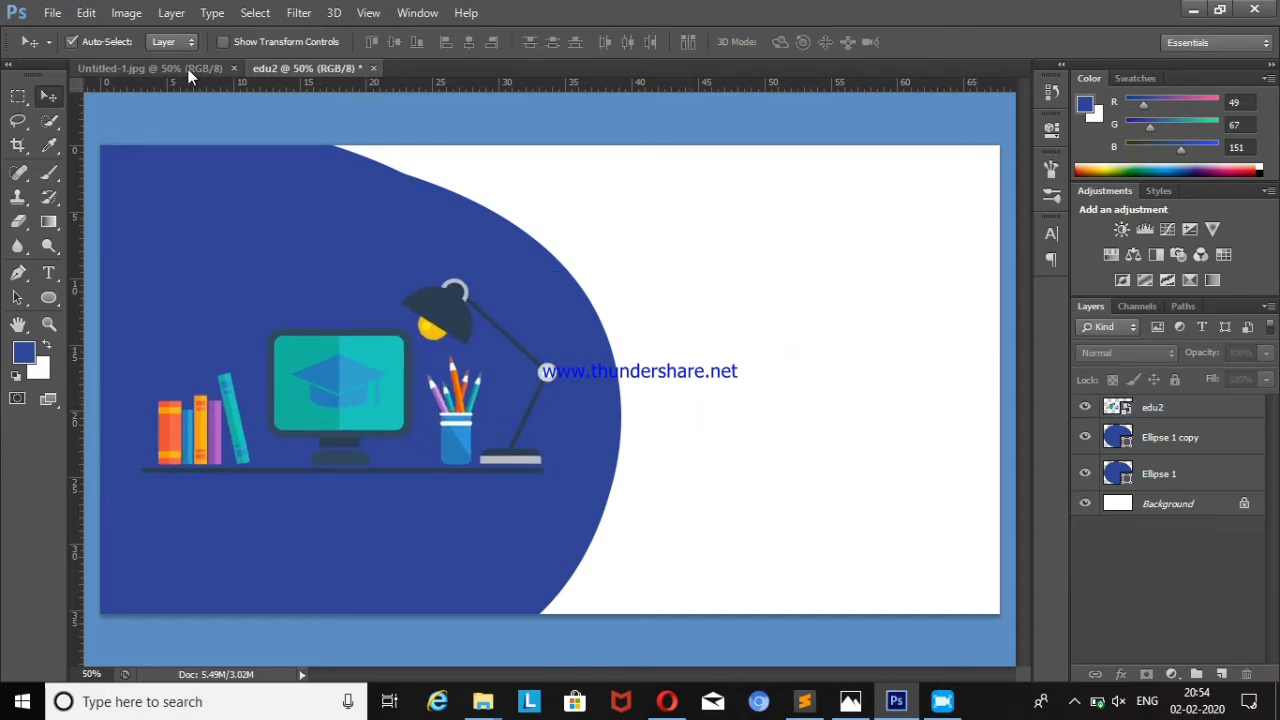
{"action": "left_click", "coordinate": [356, 68]}
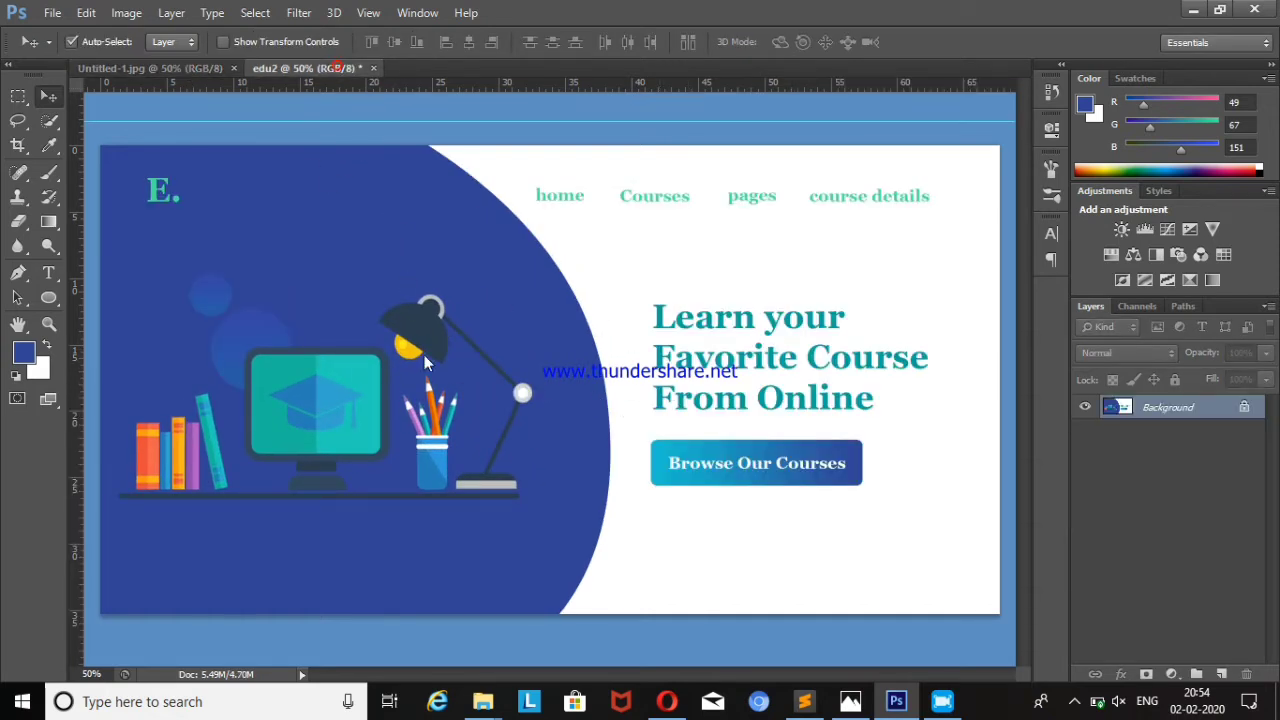
{"action": "left_click_drag", "start_coordinate": [390, 401], "coordinate": [379, 437]}
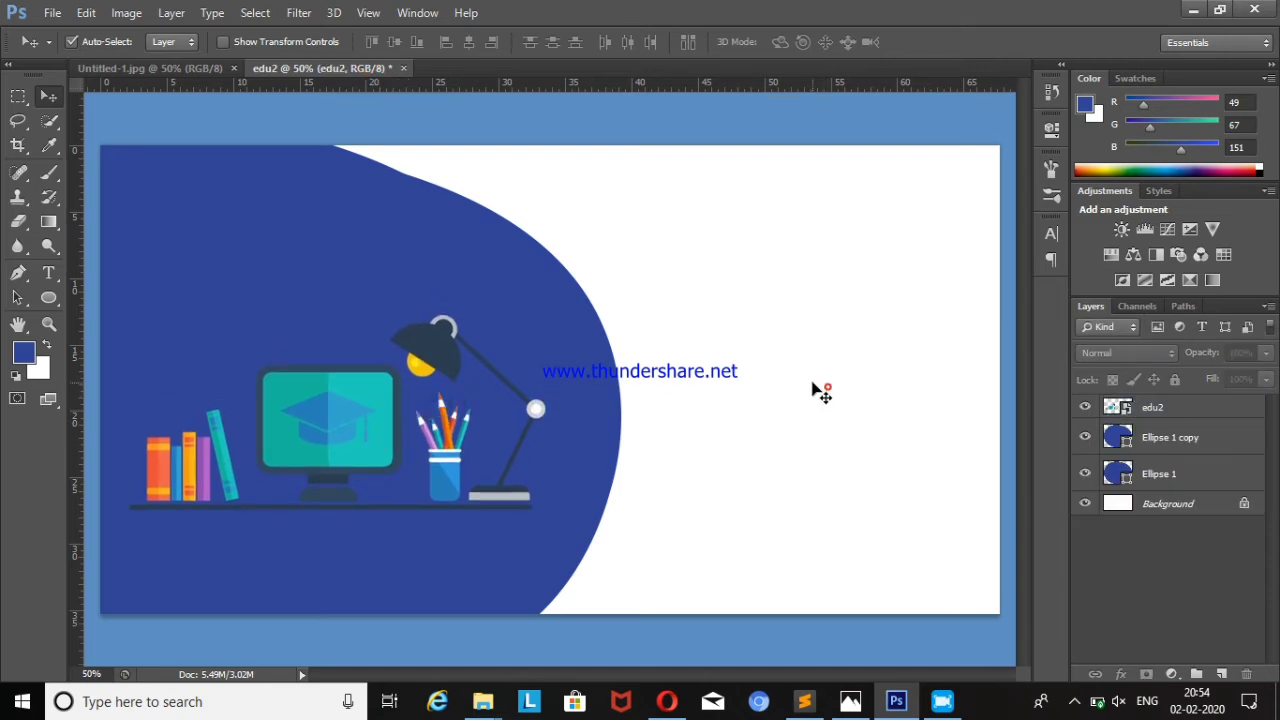
{"action": "left_click_drag", "start_coordinate": [474, 281], "coordinate": [471, 275]}
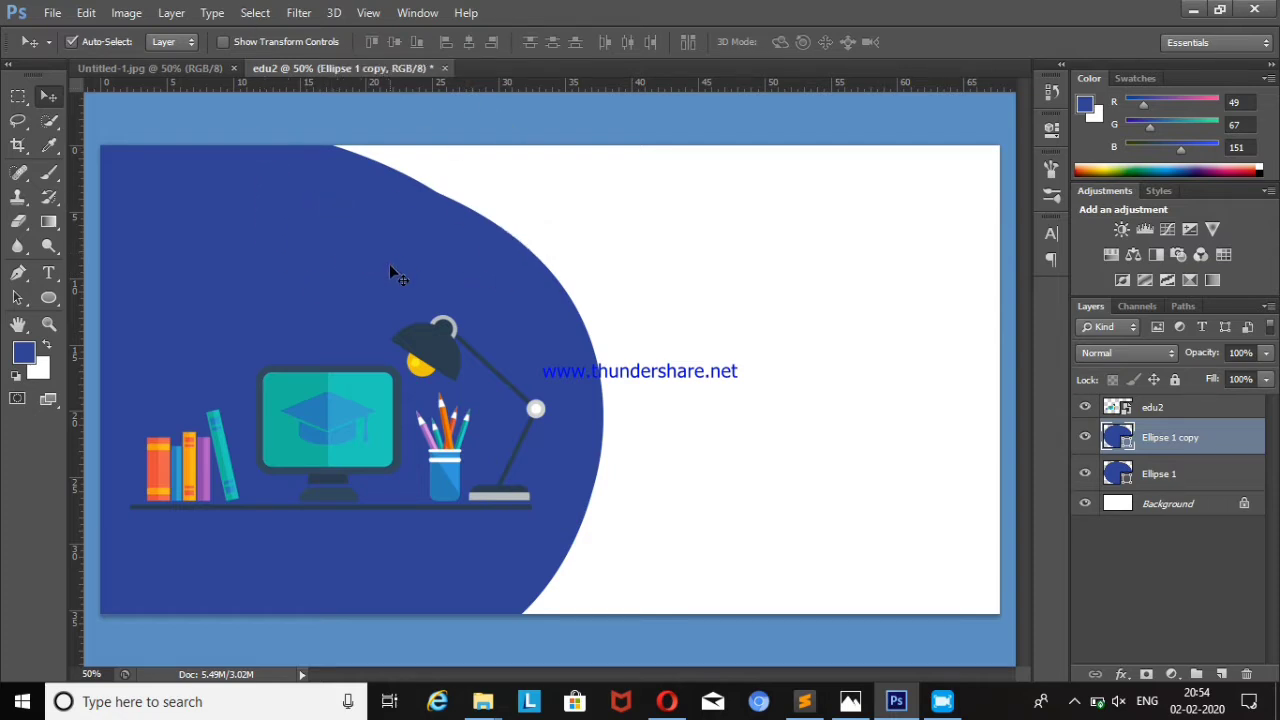
- Stretch the Ellipse 1 copy up to the canvas top edge and nudge the illustration up-left
{"action": "key", "text": "ctrl+t"}
{"action": "left_click_drag", "start_coordinate": [270, 143], "coordinate": [268, 117]}
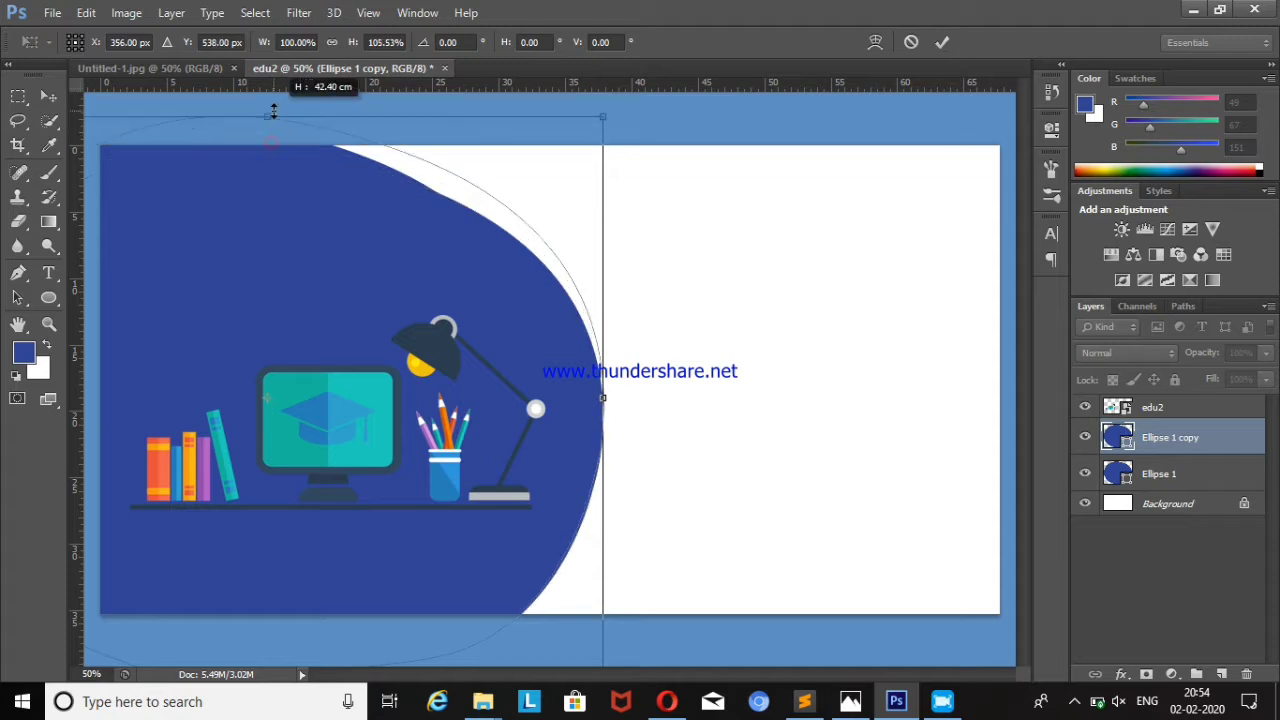
{"action": "key", "text": "Return"}
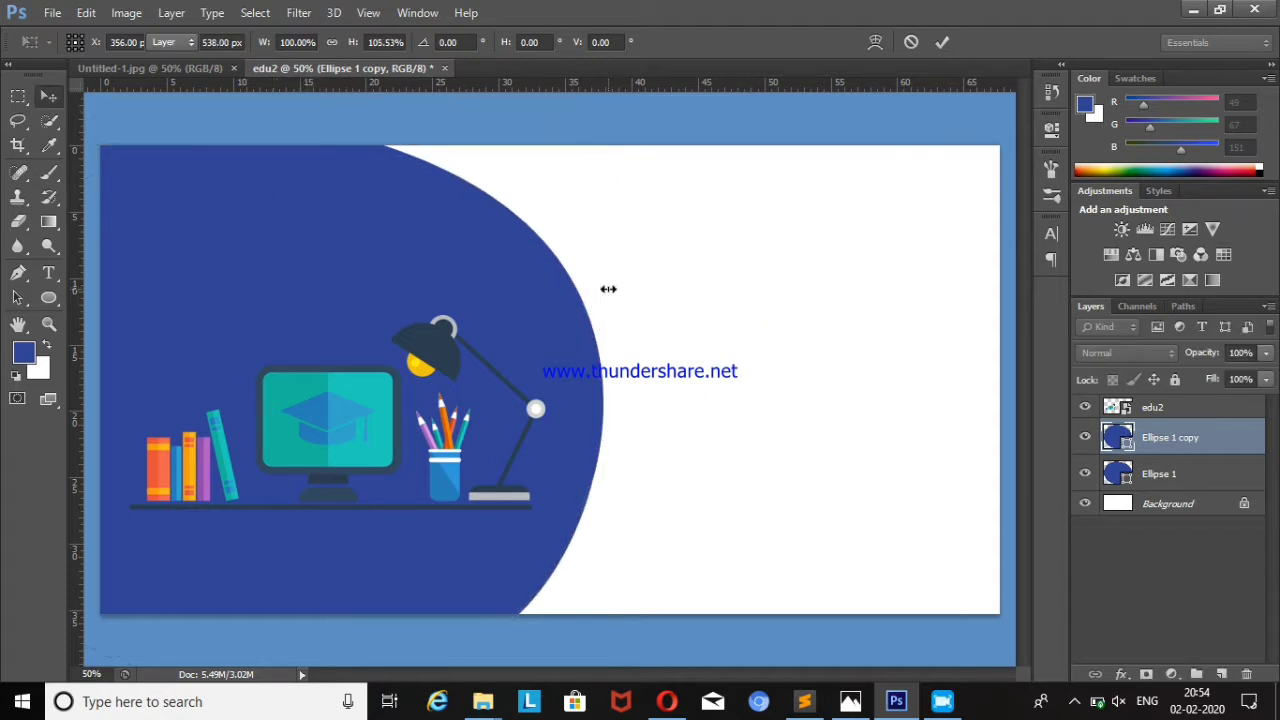
{"action": "left_click_drag", "start_coordinate": [350, 437], "coordinate": [340, 422]}
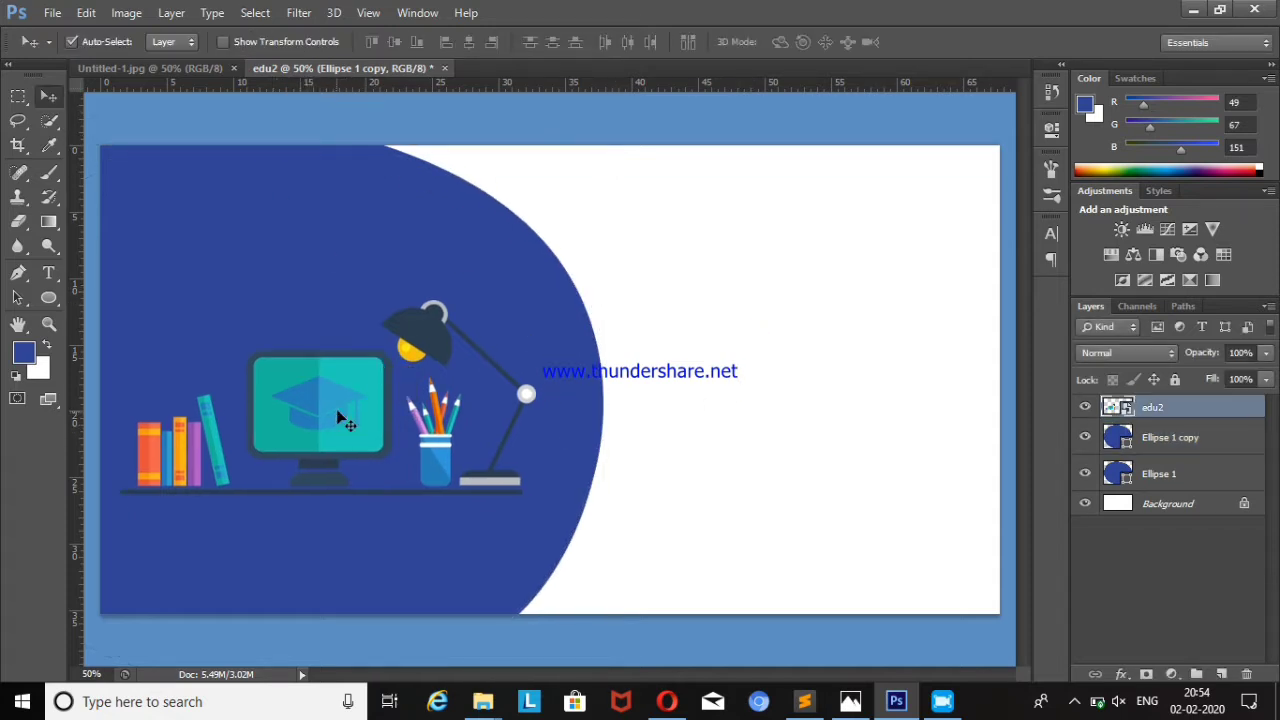
- Match the reference by moving the copy curve up-left, then delete the Ellipse 1 layer
{"action": "left_click", "coordinate": [160, 68]}
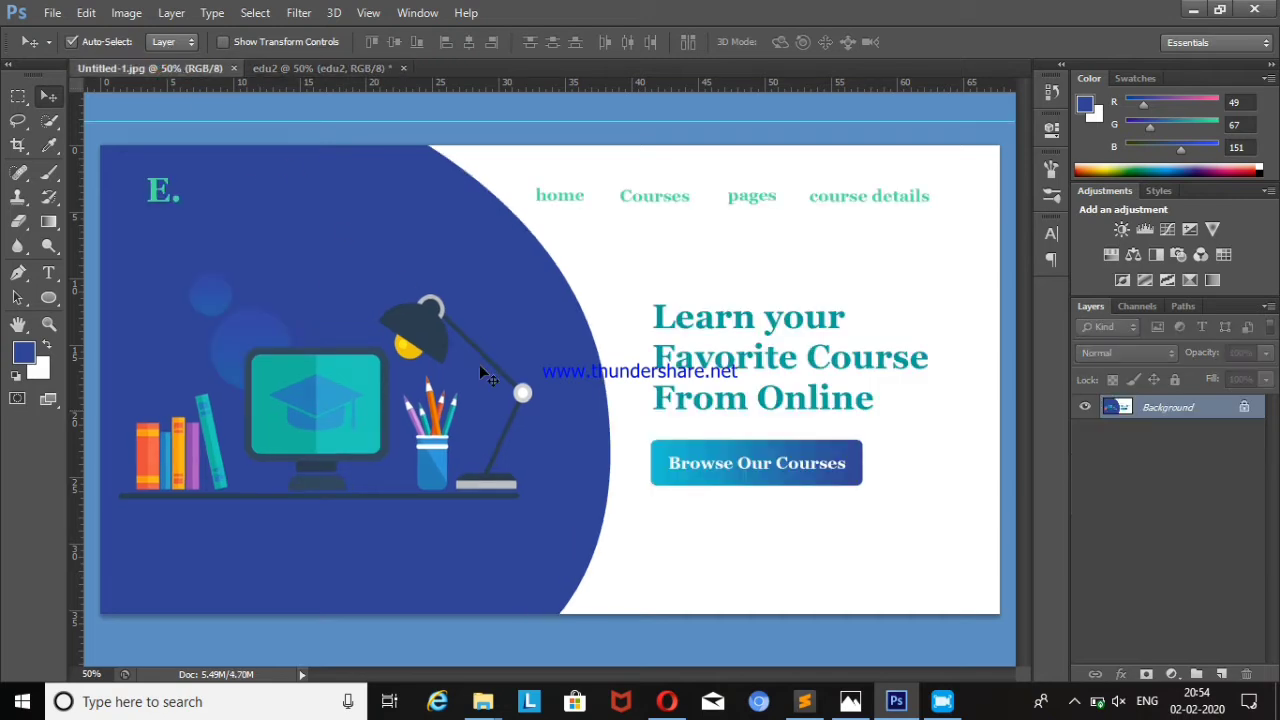
{"action": "left_click", "coordinate": [362, 70]}
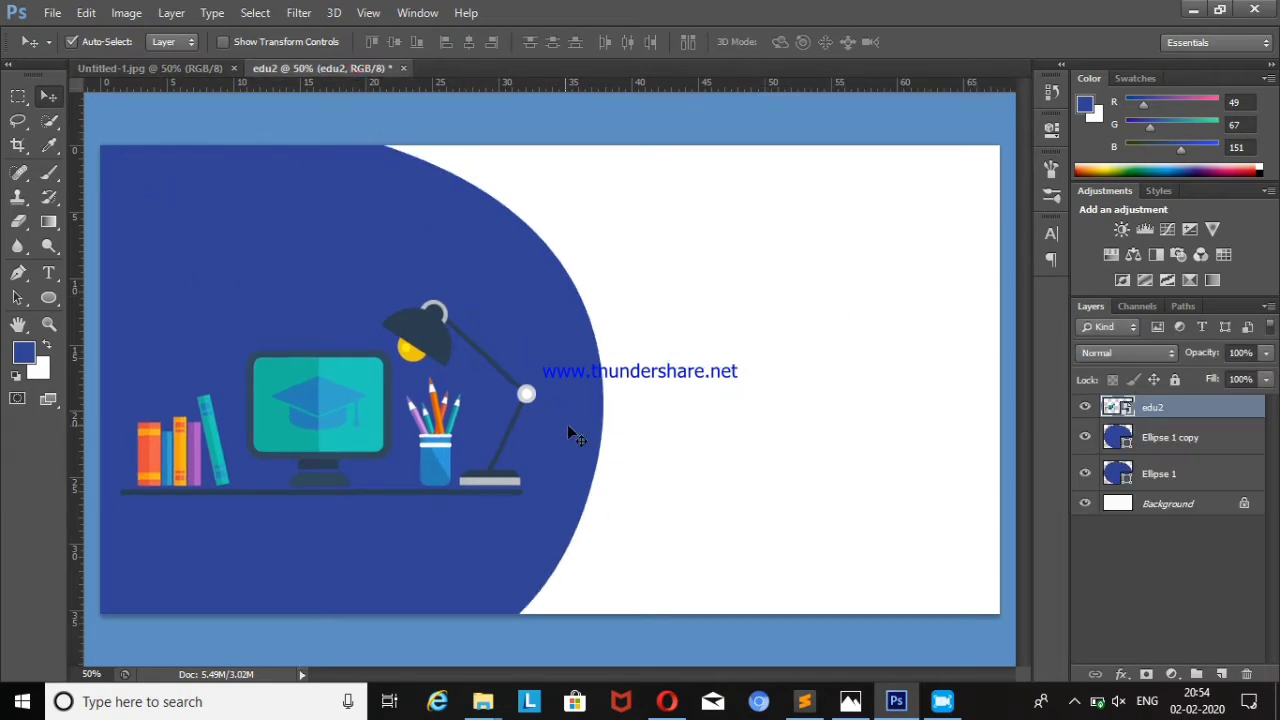
{"action": "left_click_drag", "start_coordinate": [567, 424], "coordinate": [565, 472]}
{"action": "left_click_drag", "start_coordinate": [407, 165], "coordinate": [420, 150]}
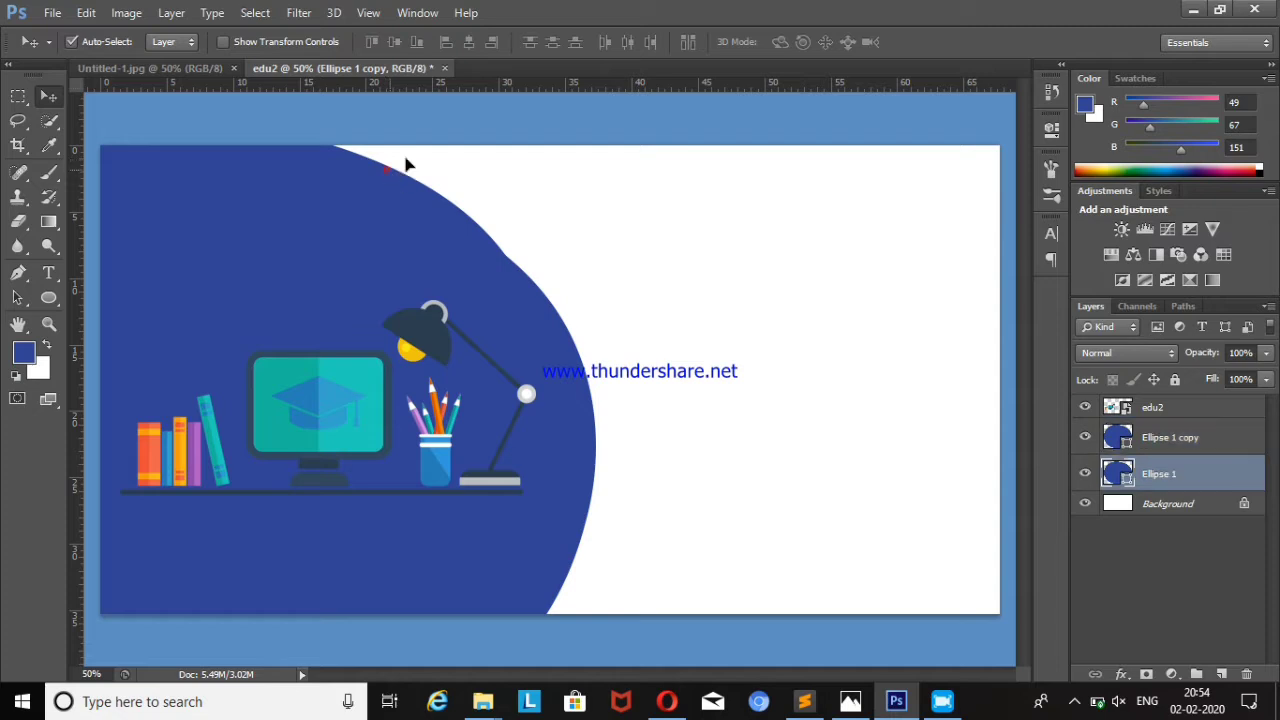
{"action": "left_click_drag", "start_coordinate": [498, 261], "coordinate": [523, 266]}
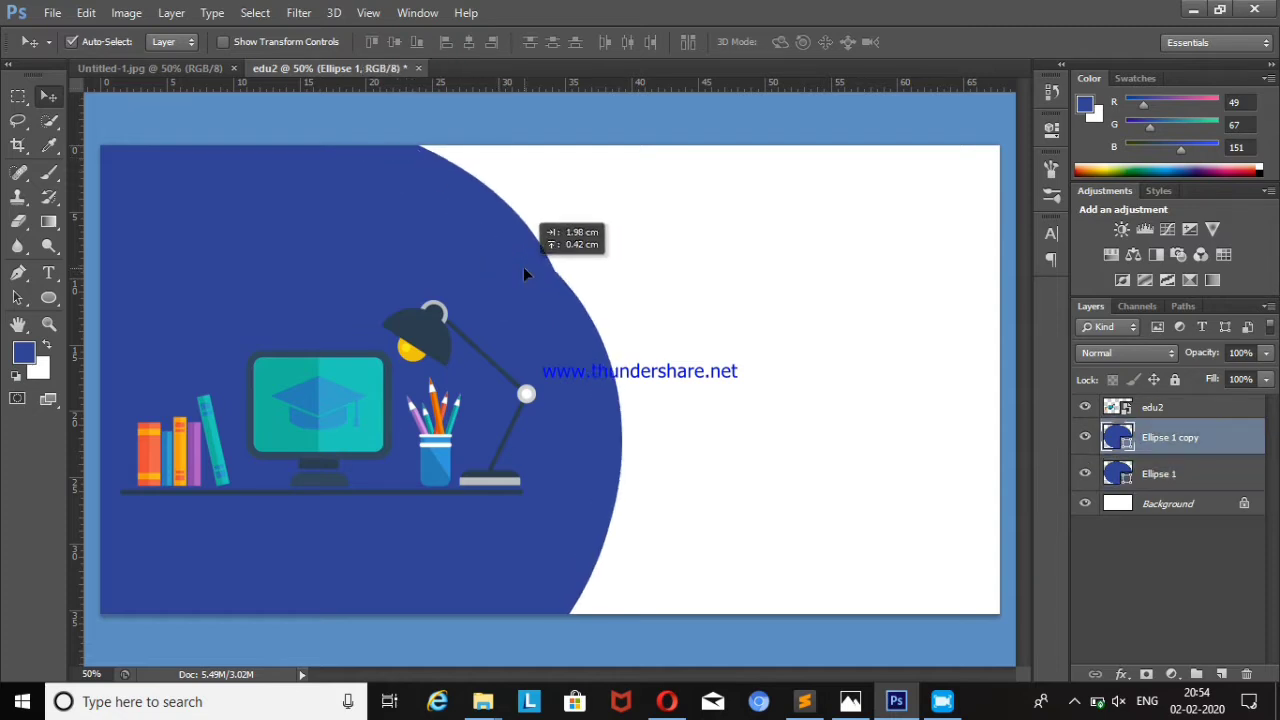
{"action": "mouse_move", "coordinate": [480, 206]}
{"action": "left_mouse_down"}
{"action": "mouse_move", "coordinate": [406, 250]}
{"action": "mouse_move", "coordinate": [379, 221]}
{"action": "left_mouse_up"}
{"action": "key", "text": "Delete"}
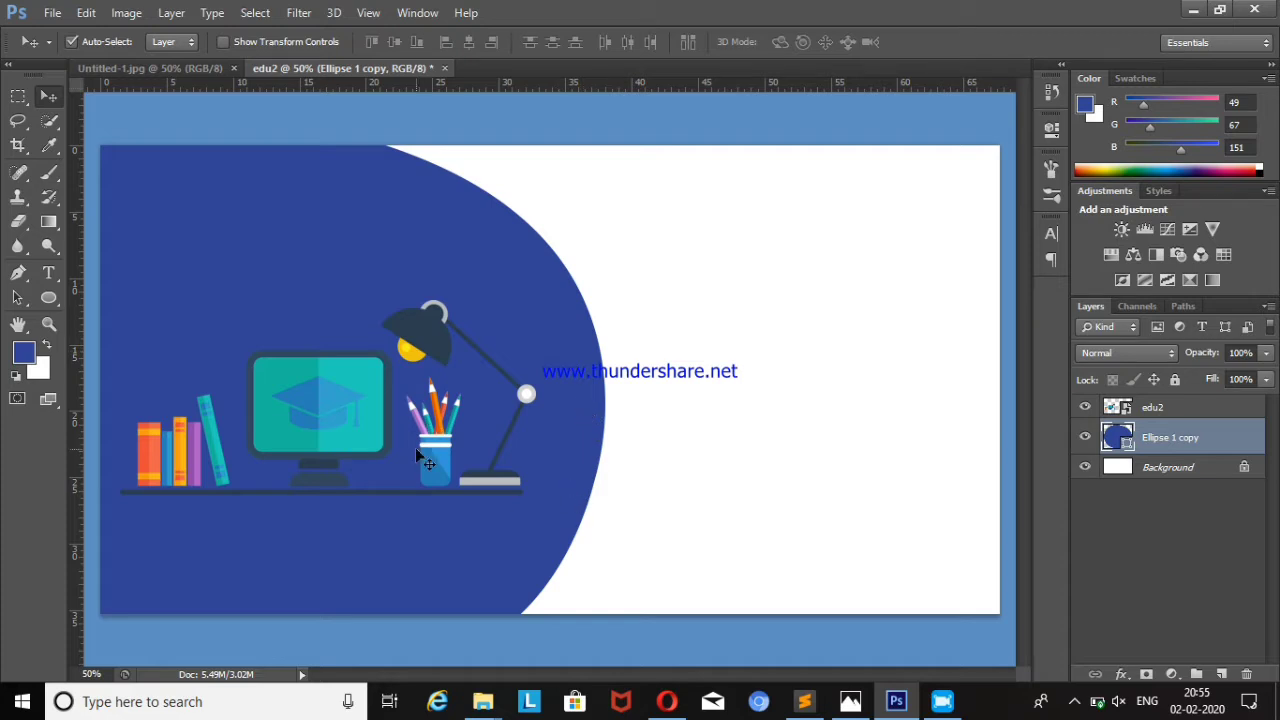
- Compare with the reference, then start a text line near the top of the banner
{"action": "left_click", "coordinate": [150, 68]}
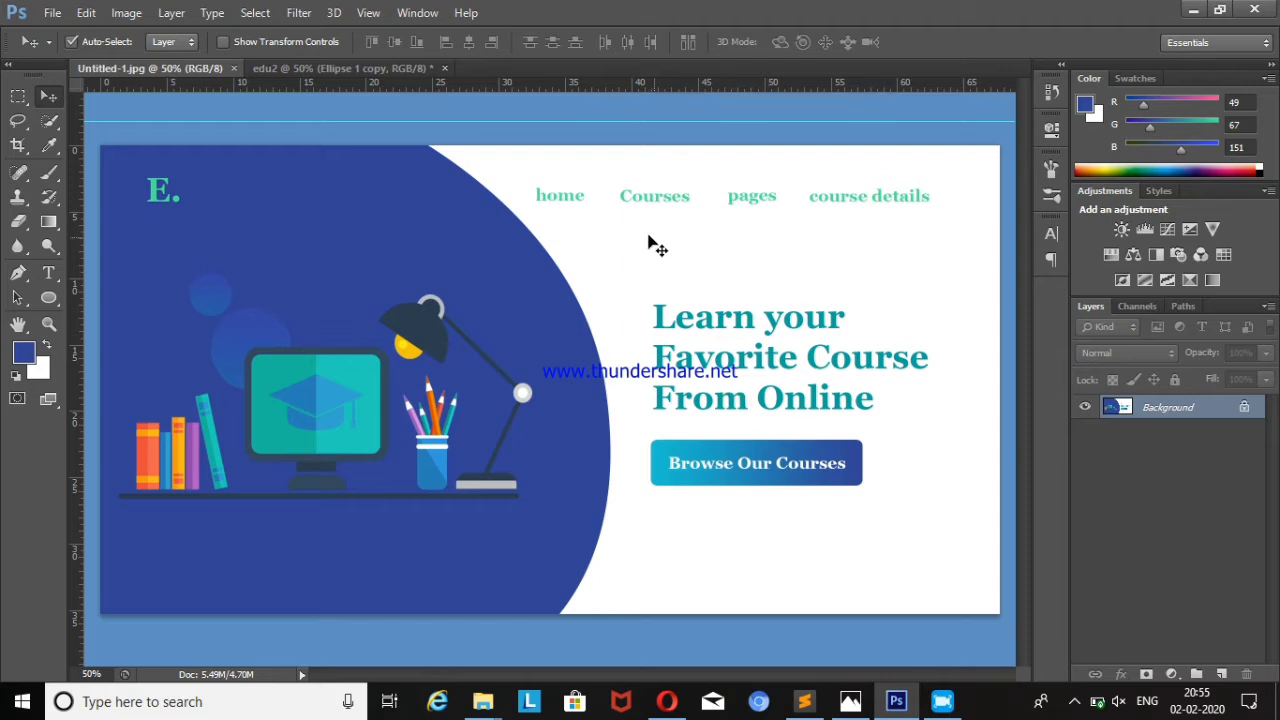
{"action": "left_click", "coordinate": [318, 68]}
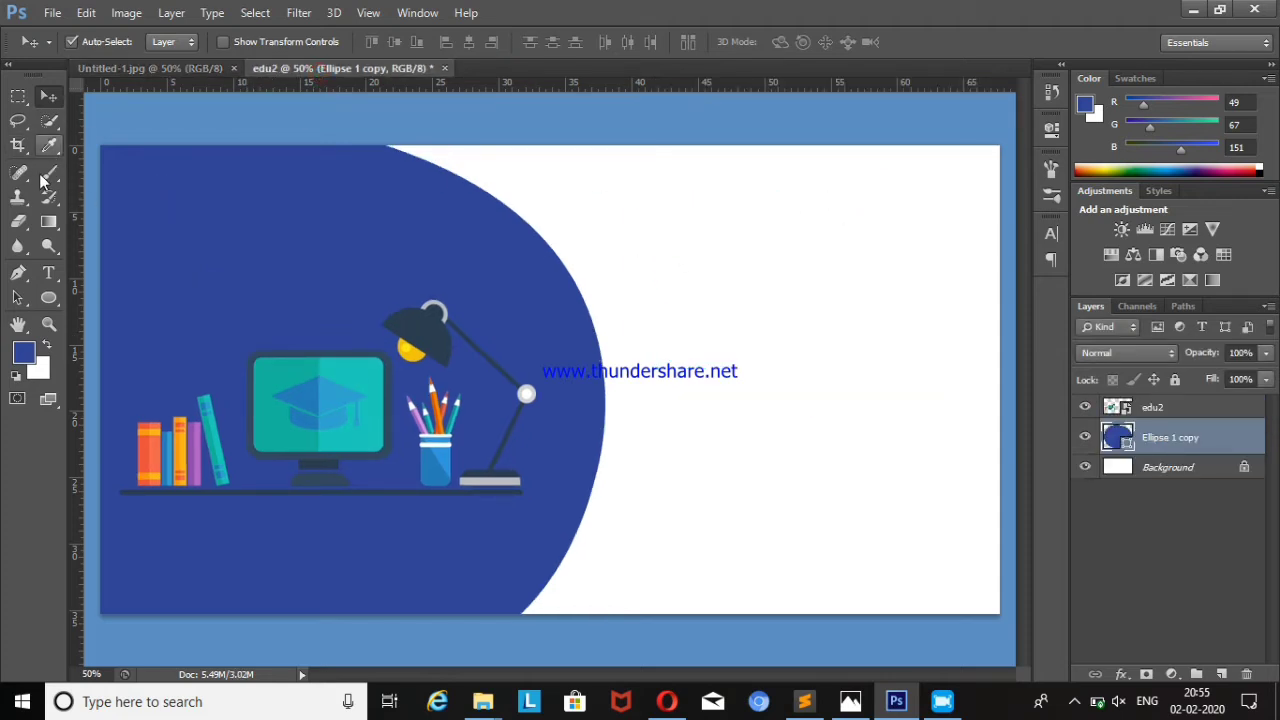
{"action": "left_click", "coordinate": [48, 272]}
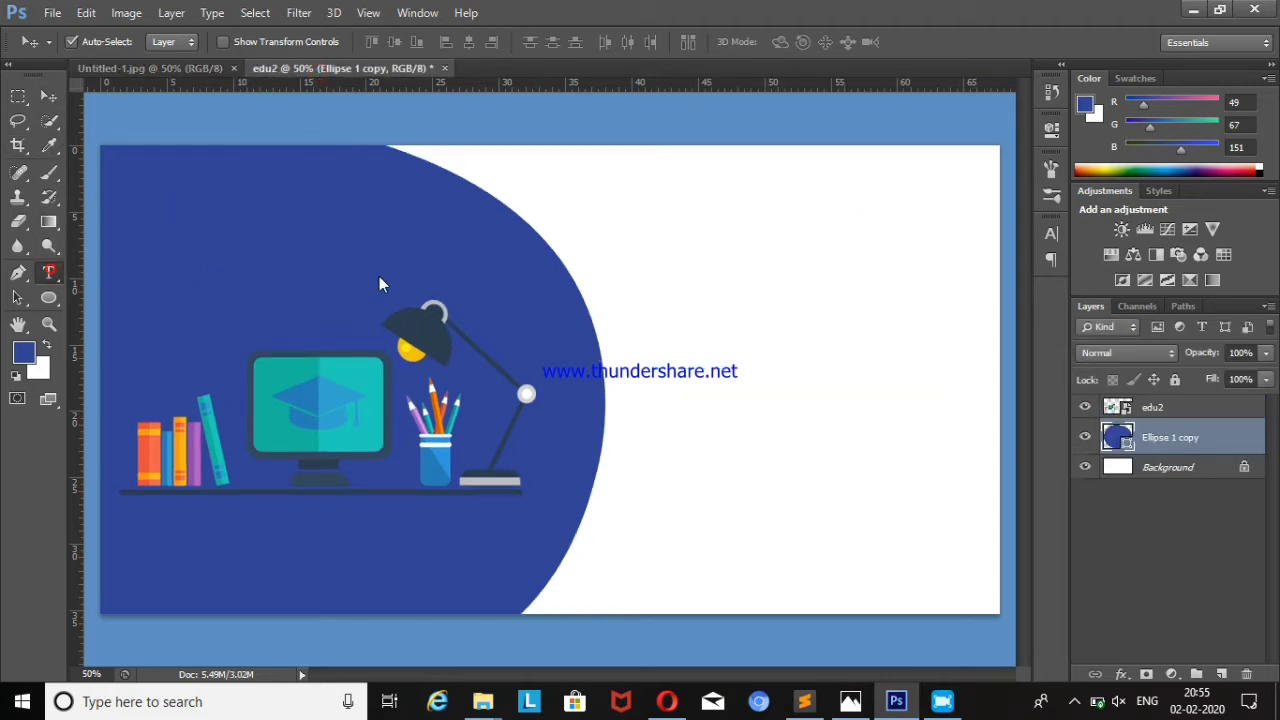
{"action": "left_click", "coordinate": [584, 174]}
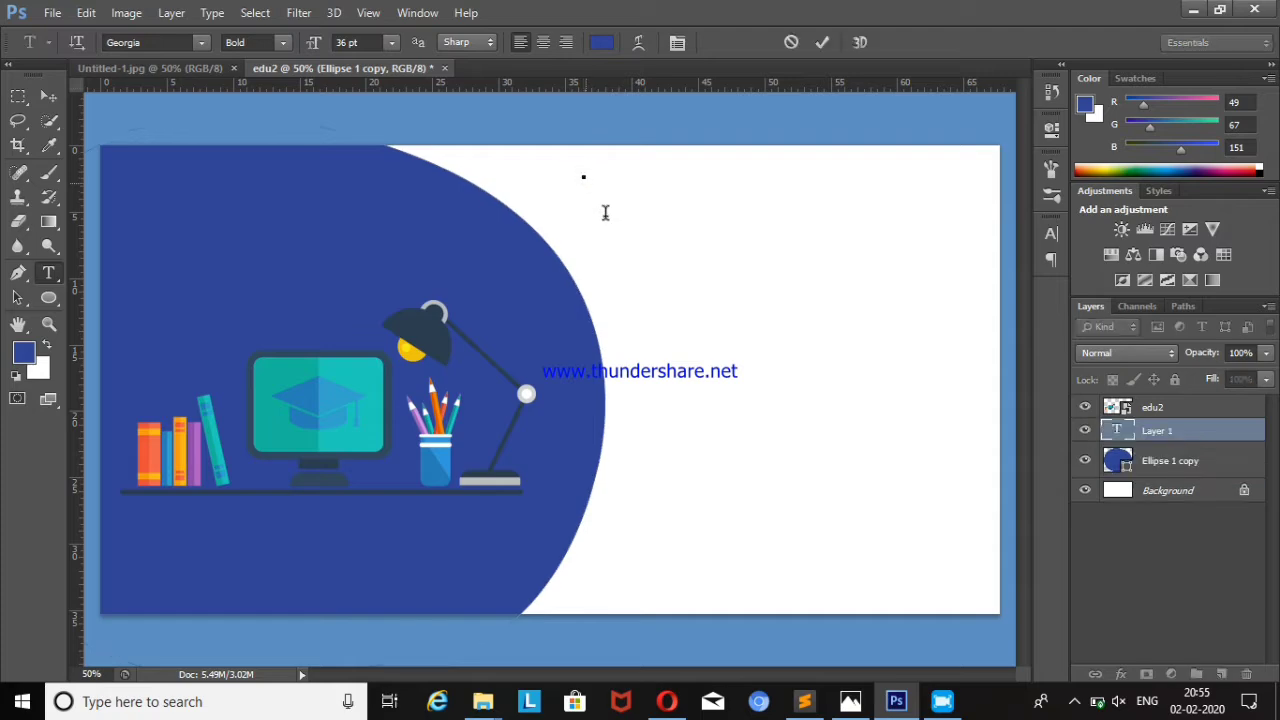
- Paste the word Home from the HTML code, then copy Courses for the next label
{"action": "left_click", "coordinate": [804, 701]}
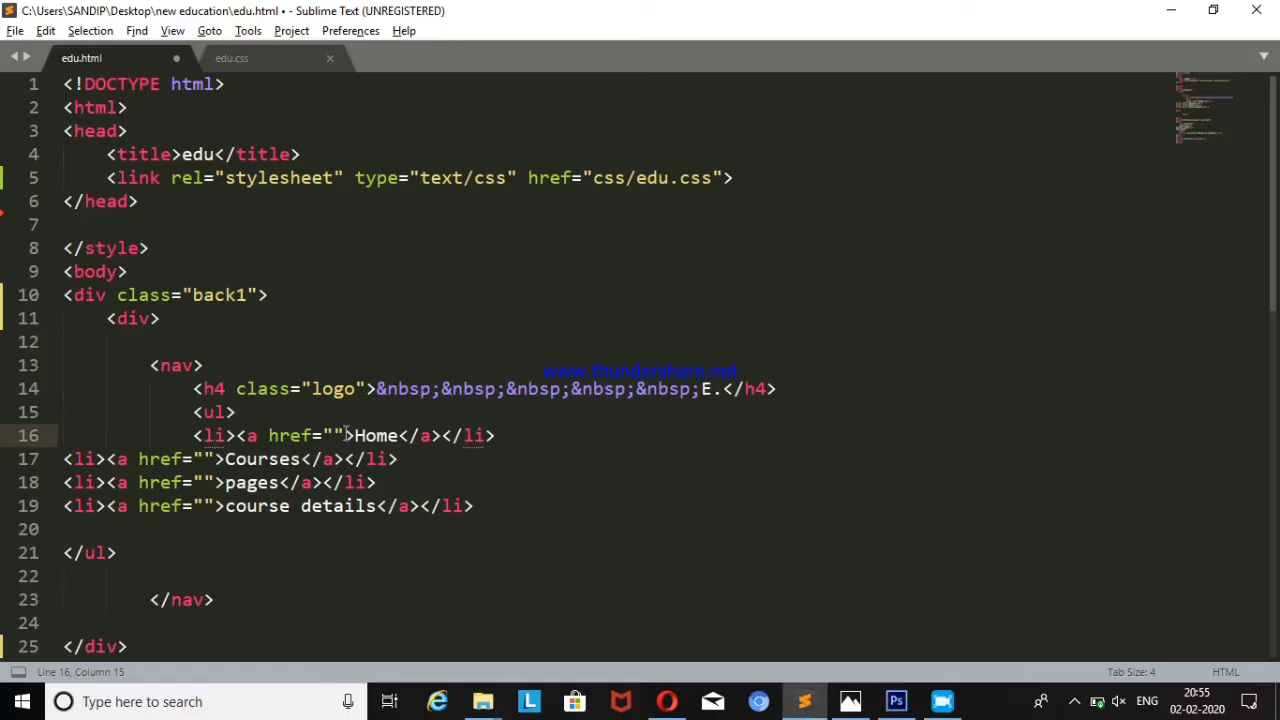
{"action": "left_click_drag", "start_coordinate": [356, 435], "coordinate": [400, 435]}
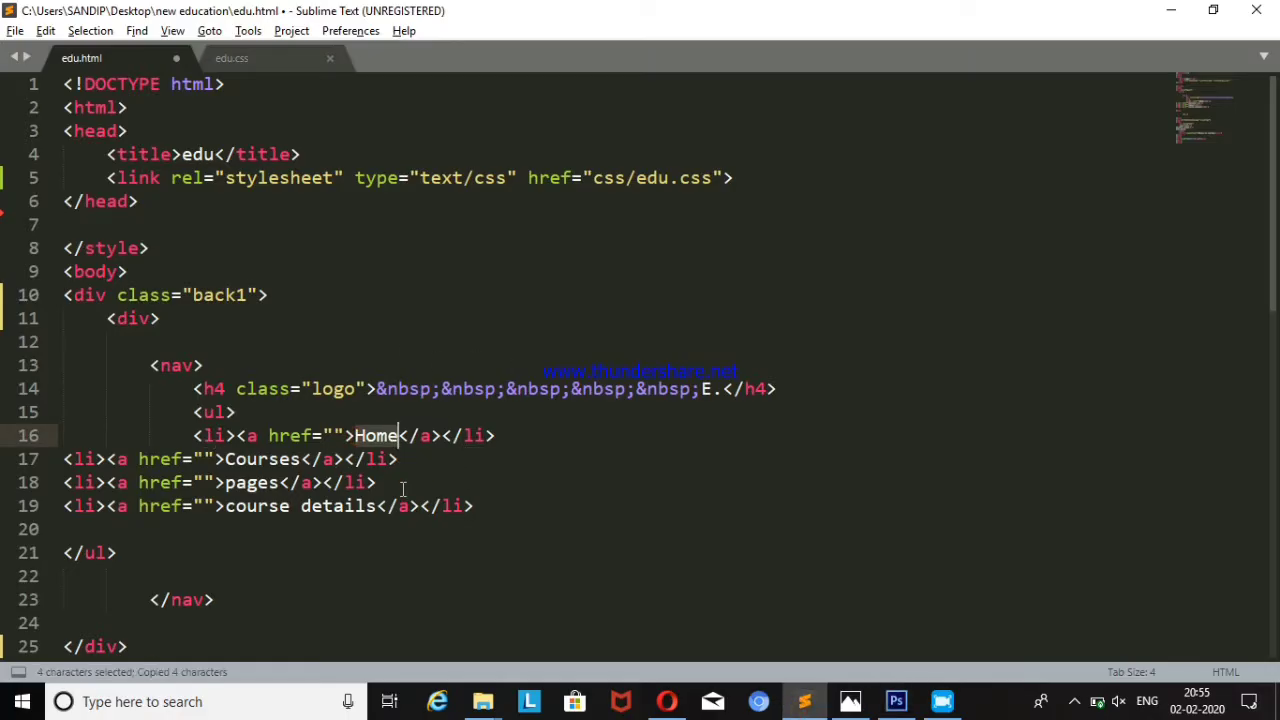
{"action": "left_click", "coordinate": [896, 701]}
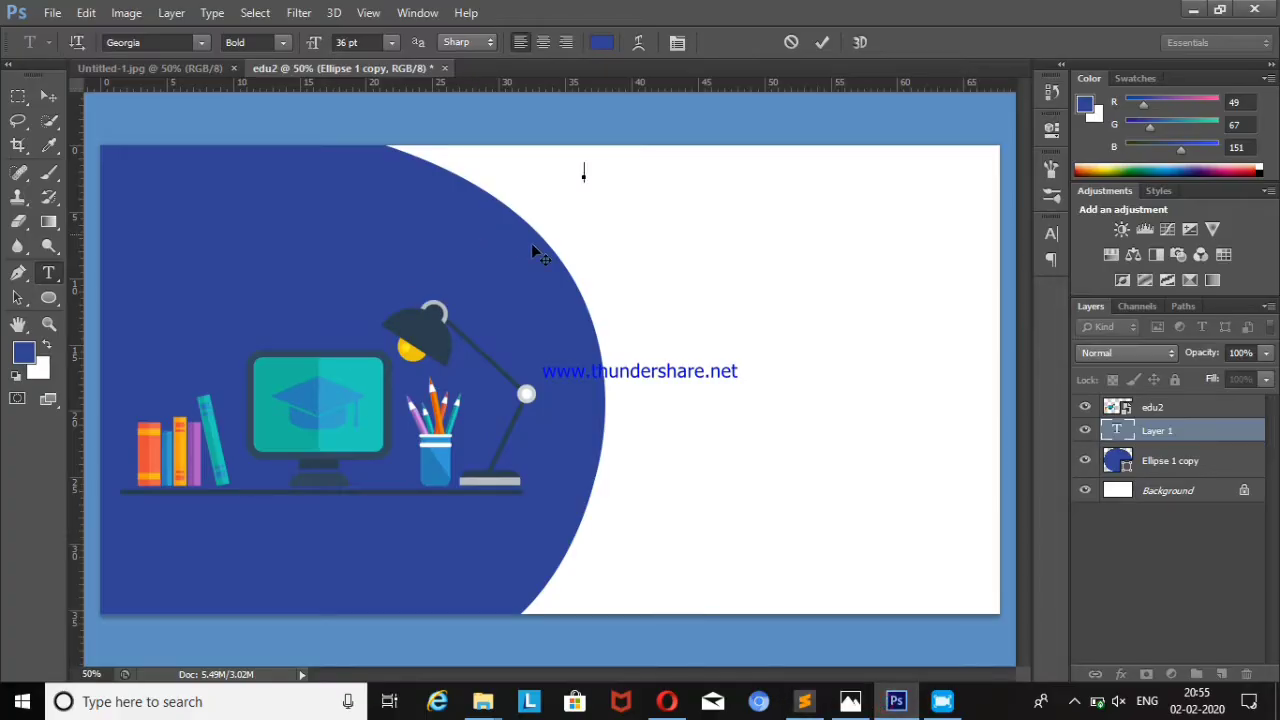
{"action": "key", "text": "ctrl+v"}
{"action": "left_click", "coordinate": [804, 701]}
{"action": "left_click_drag", "start_coordinate": [301, 459], "coordinate": [236, 459]}
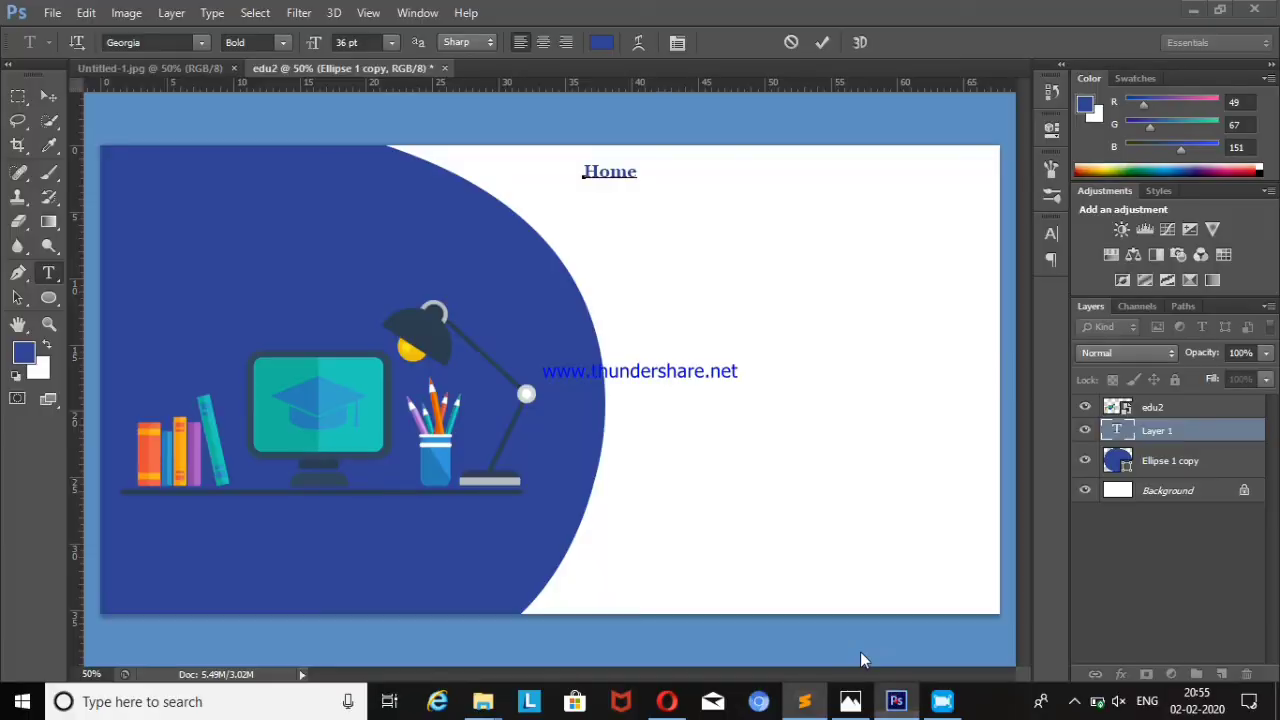
{"action": "left_click", "coordinate": [896, 701]}
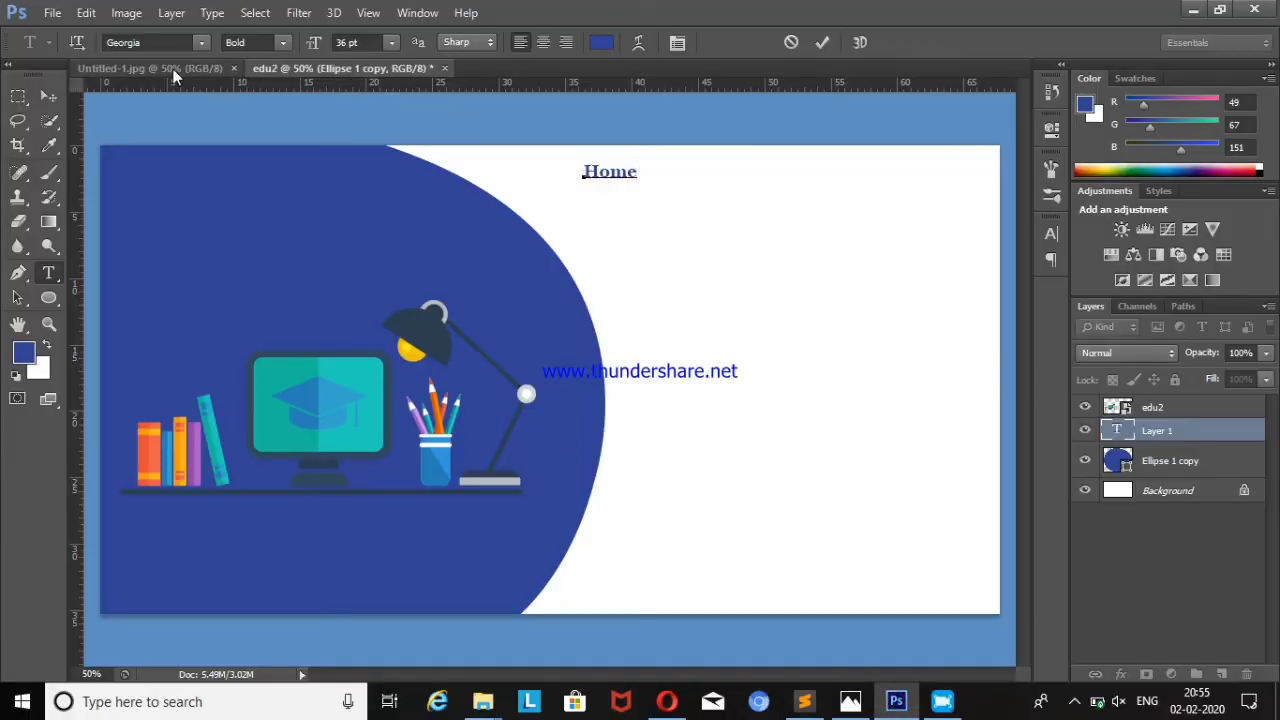
- Add a Courses text label to the right of Home
{"action": "left_click", "coordinate": [49, 245]}
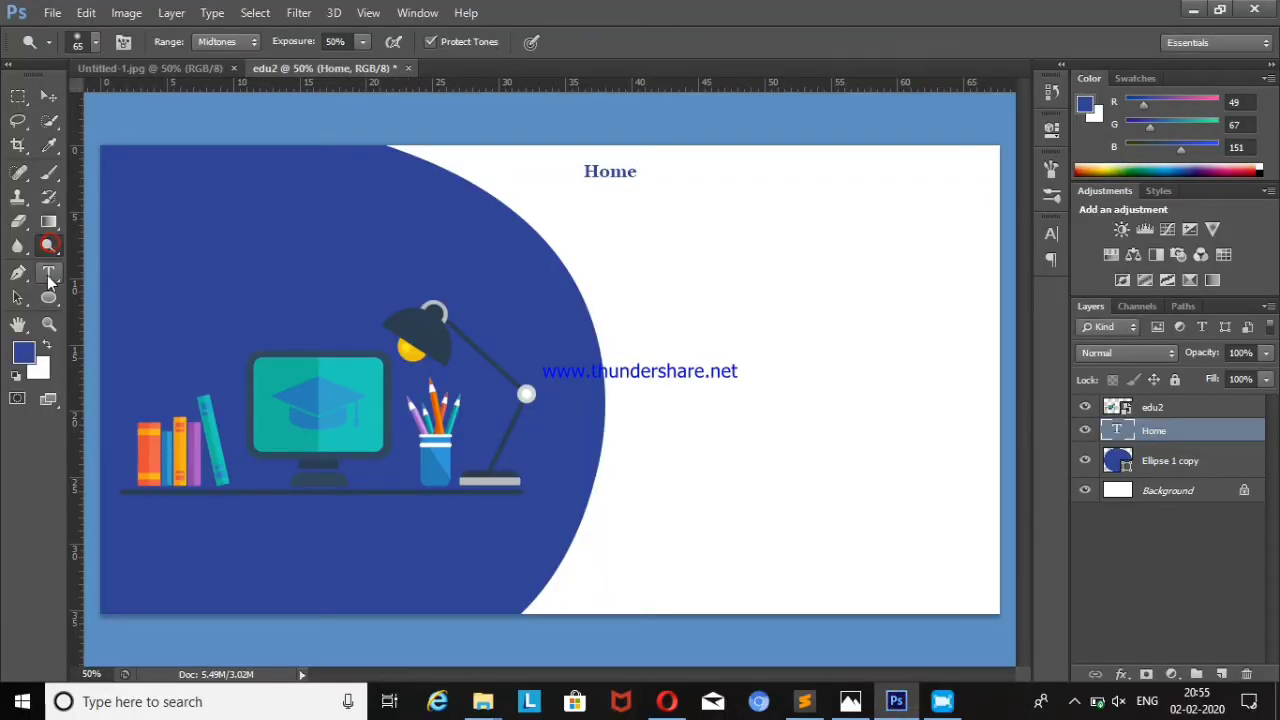
{"action": "left_click", "coordinate": [48, 274]}
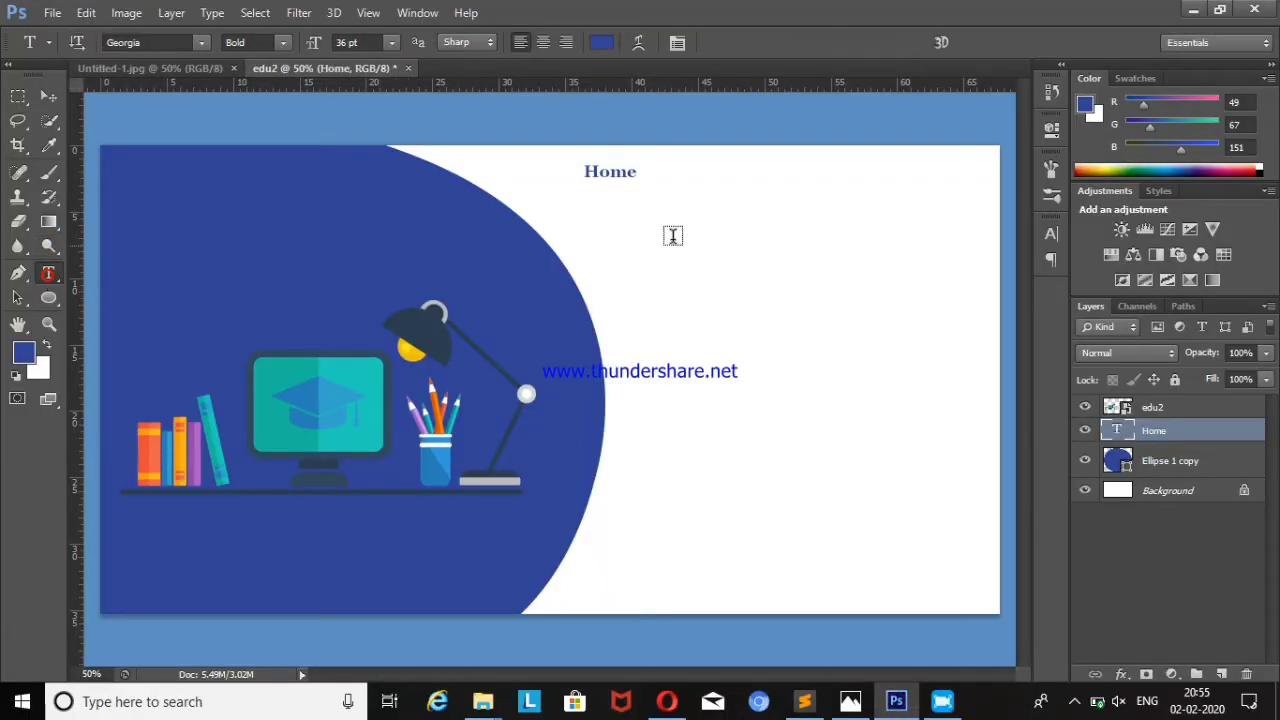
{"action": "left_click", "coordinate": [664, 170]}
{"action": "type", "text": "Courses"}
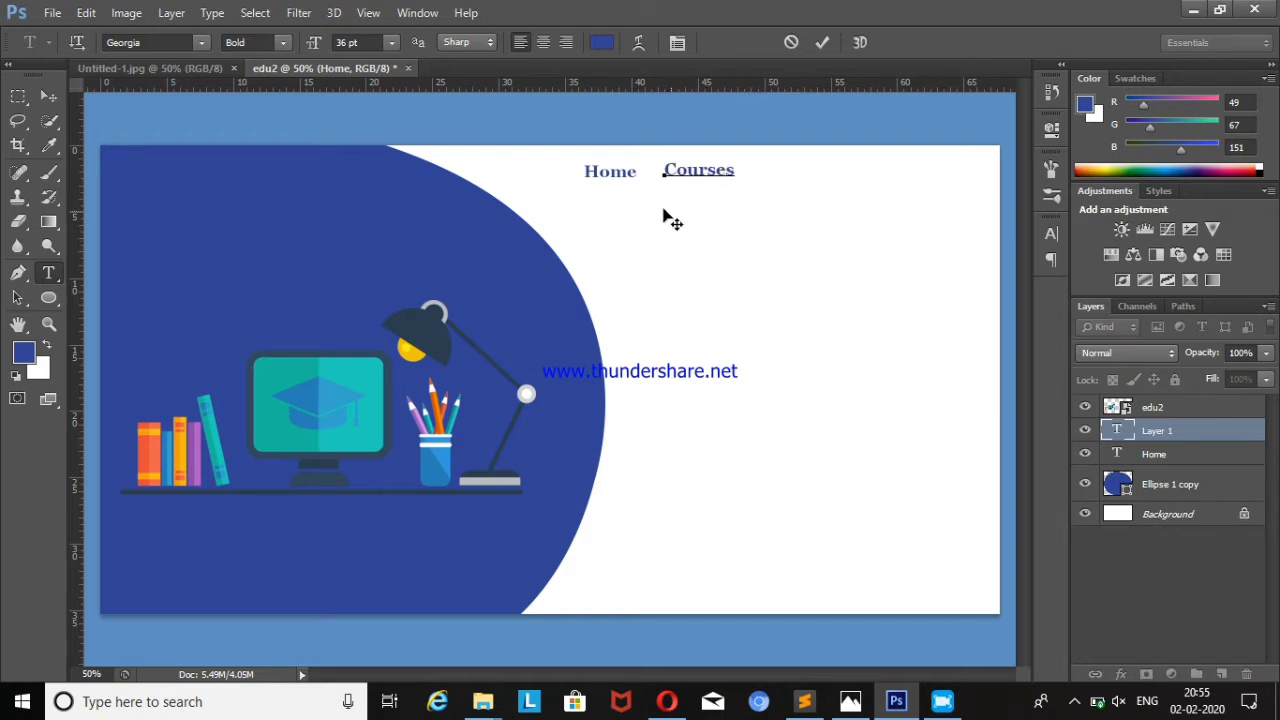
- Pull a horizontal guide below the nav text and align Courses and Home onto it
{"action": "left_click_drag", "start_coordinate": [381, 80], "coordinate": [391, 183]}
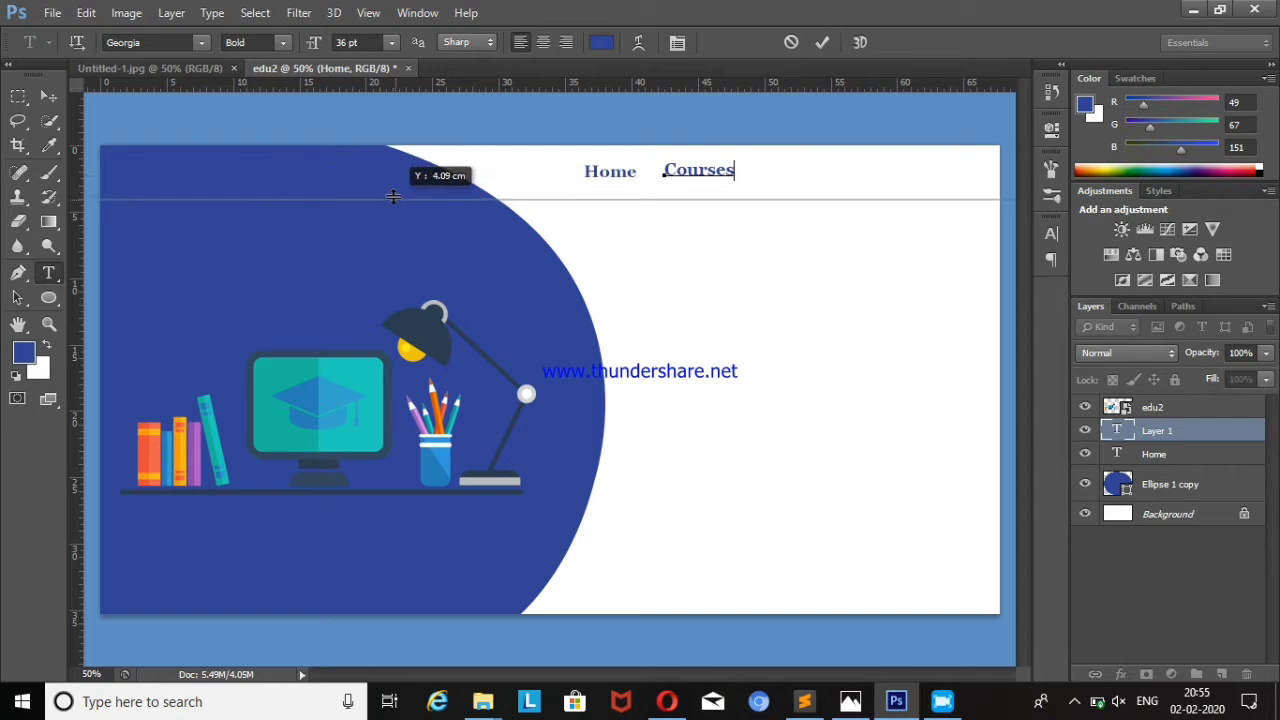
{"action": "left_click_drag", "start_coordinate": [391, 183], "coordinate": [391, 196]}
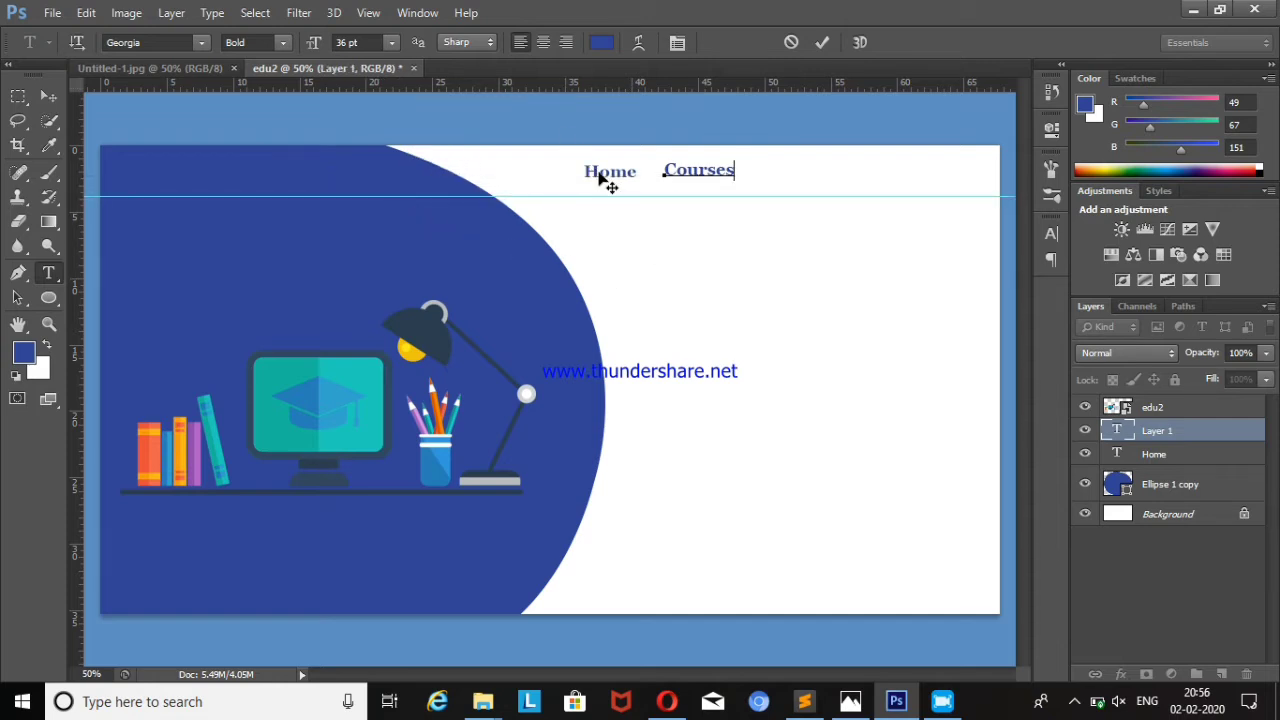
{"action": "left_click_drag", "start_coordinate": [600, 175], "coordinate": [601, 200]}
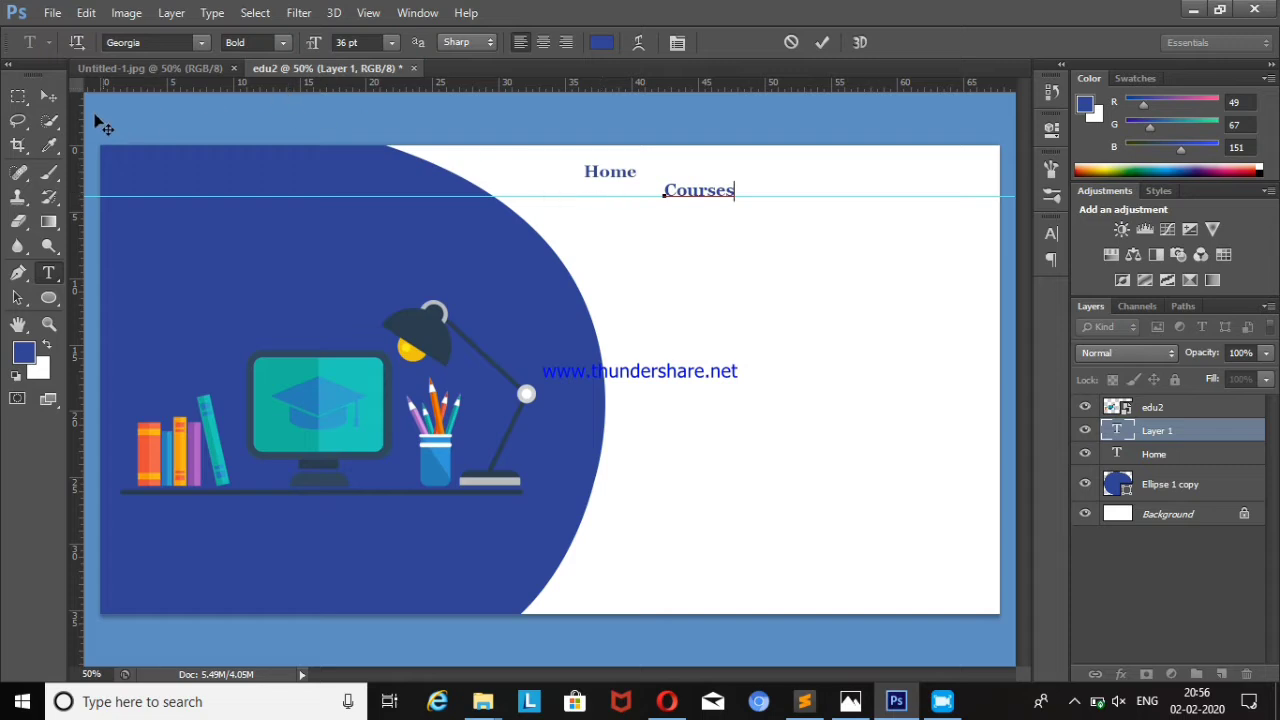
{"action": "left_click", "coordinate": [56, 98]}
{"action": "left_click_drag", "start_coordinate": [589, 173], "coordinate": [600, 196]}
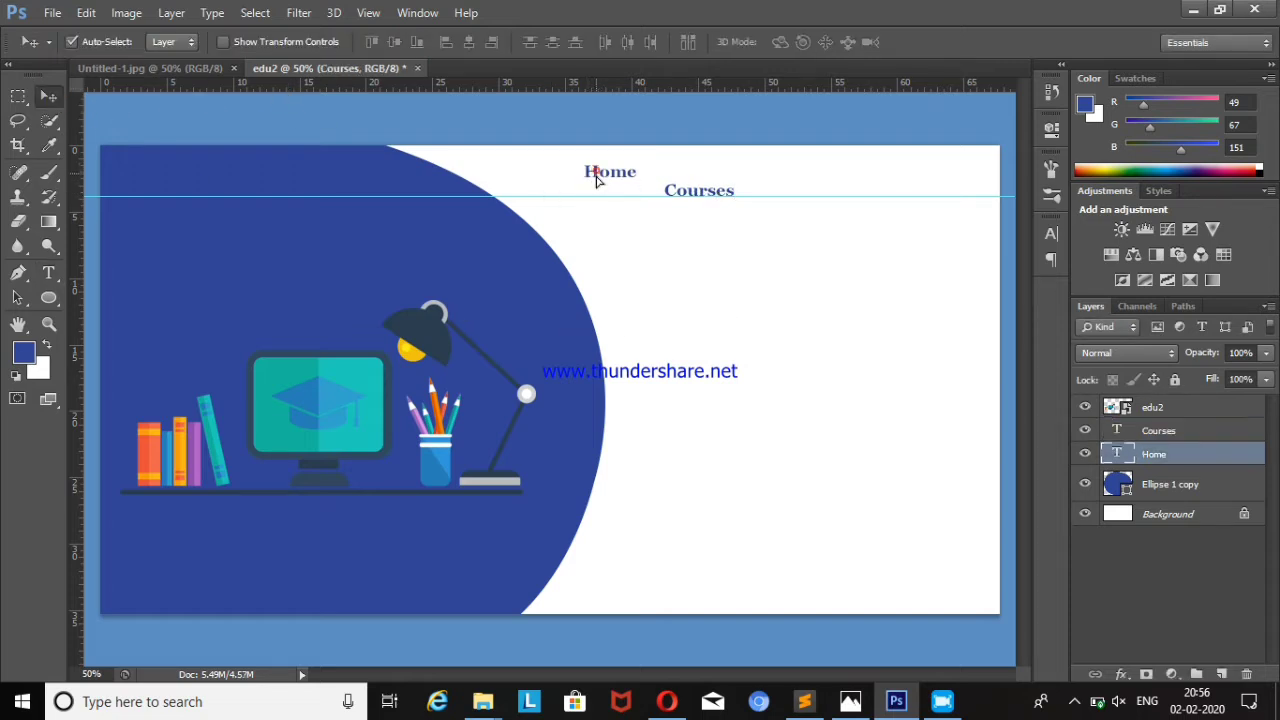
{"action": "left_click", "coordinate": [692, 295]}
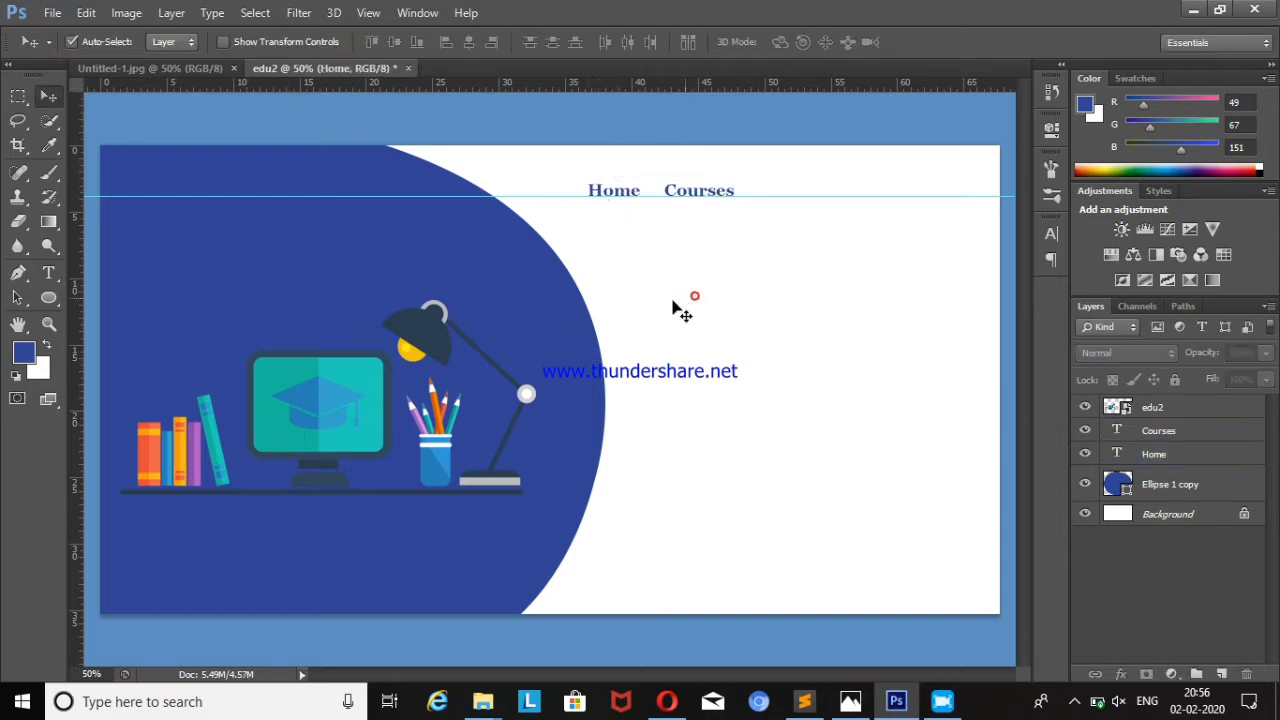
- Alt-drag two Courses copies to the right, then nudge the labels and Home into alignment
{"action": "left_click_drag", "start_coordinate": [712, 200], "coordinate": [891, 194]}
{"action": "left_click", "coordinate": [790, 194]}
{"action": "key", "text": "Up"}
{"action": "key", "text": "Up"}
{"action": "key", "text": "Up"}
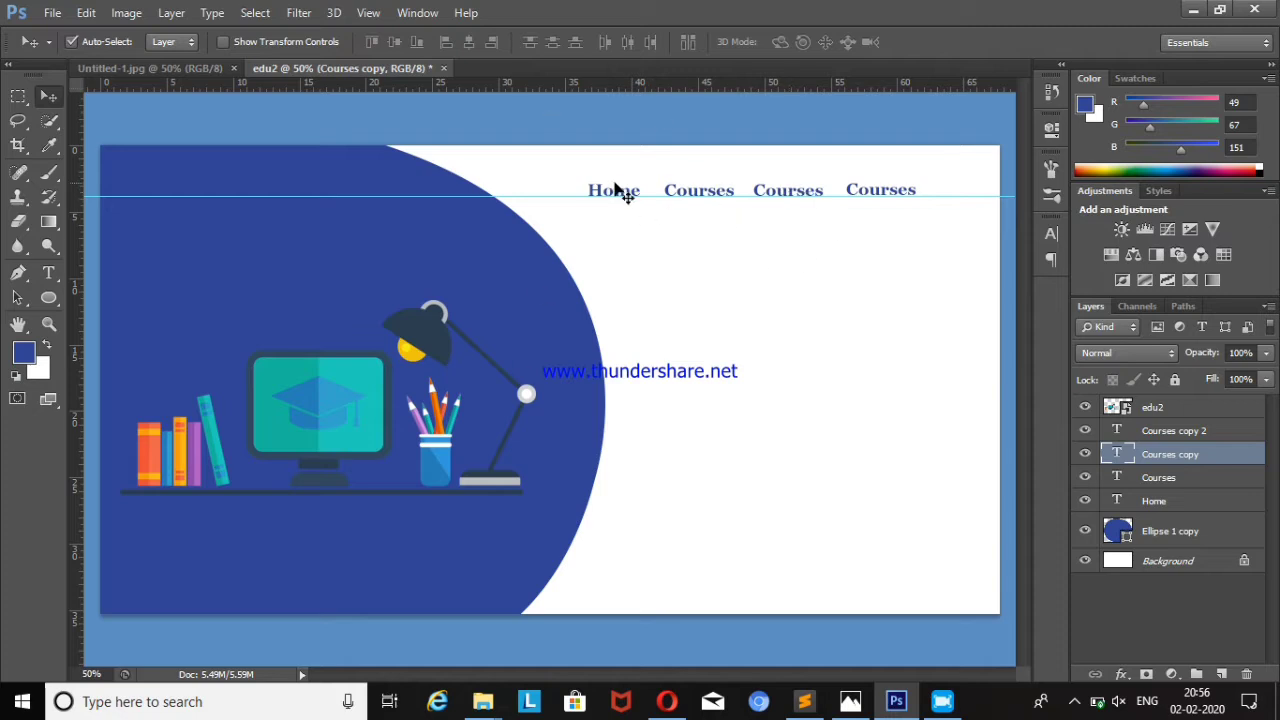
{"action": "left_click", "coordinate": [645, 230]}
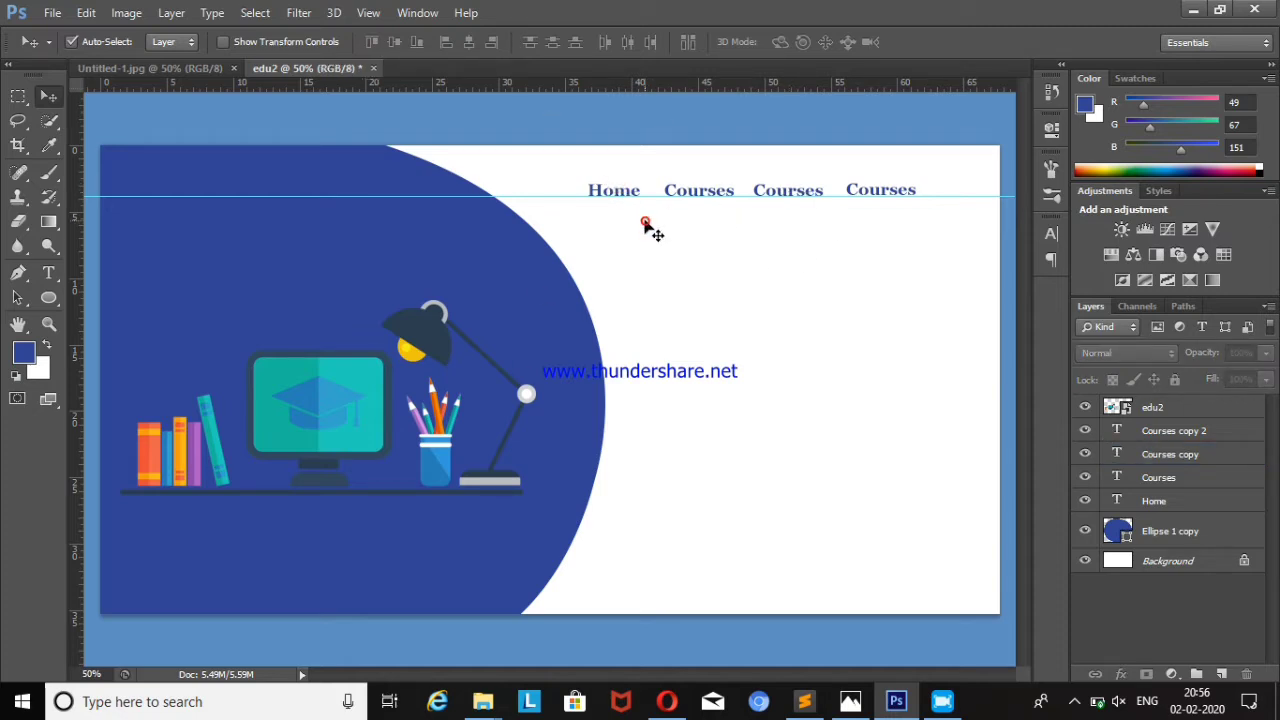
{"action": "left_click", "coordinate": [623, 194]}
{"action": "key", "text": "Right"}
{"action": "key", "text": "Right"}
{"action": "key", "text": "Right"}
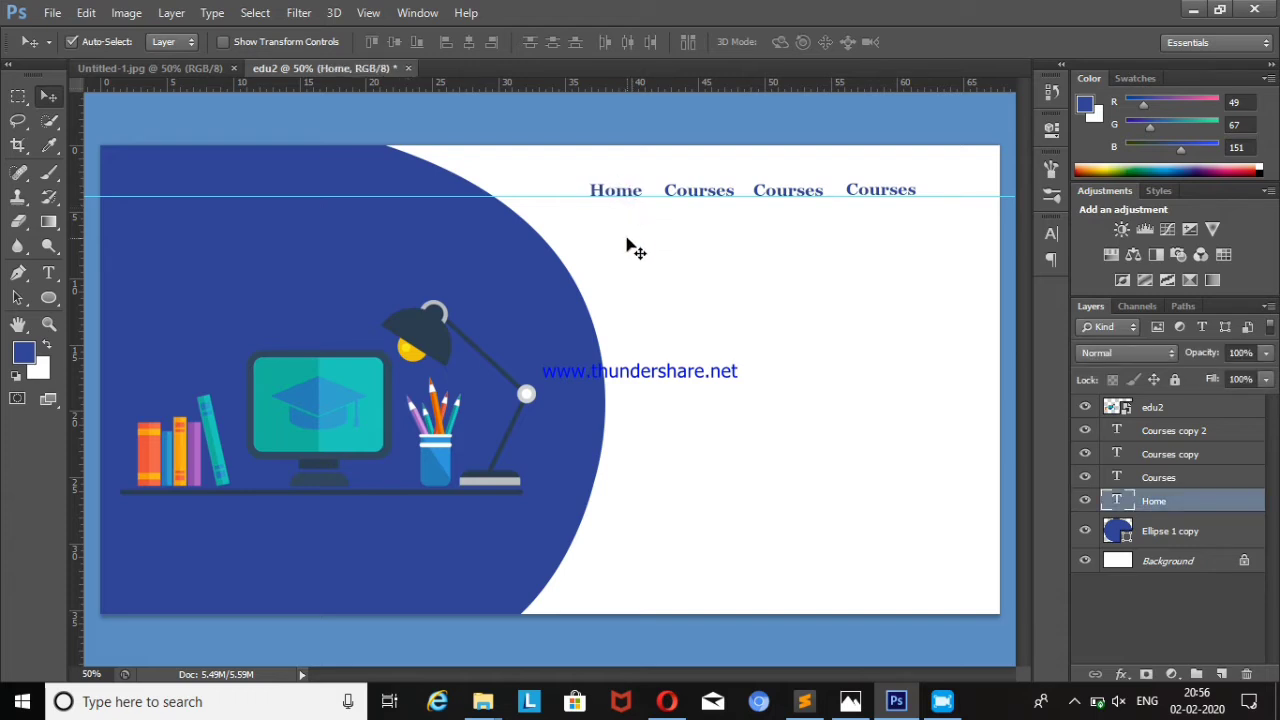
{"action": "left_click", "coordinate": [630, 246]}
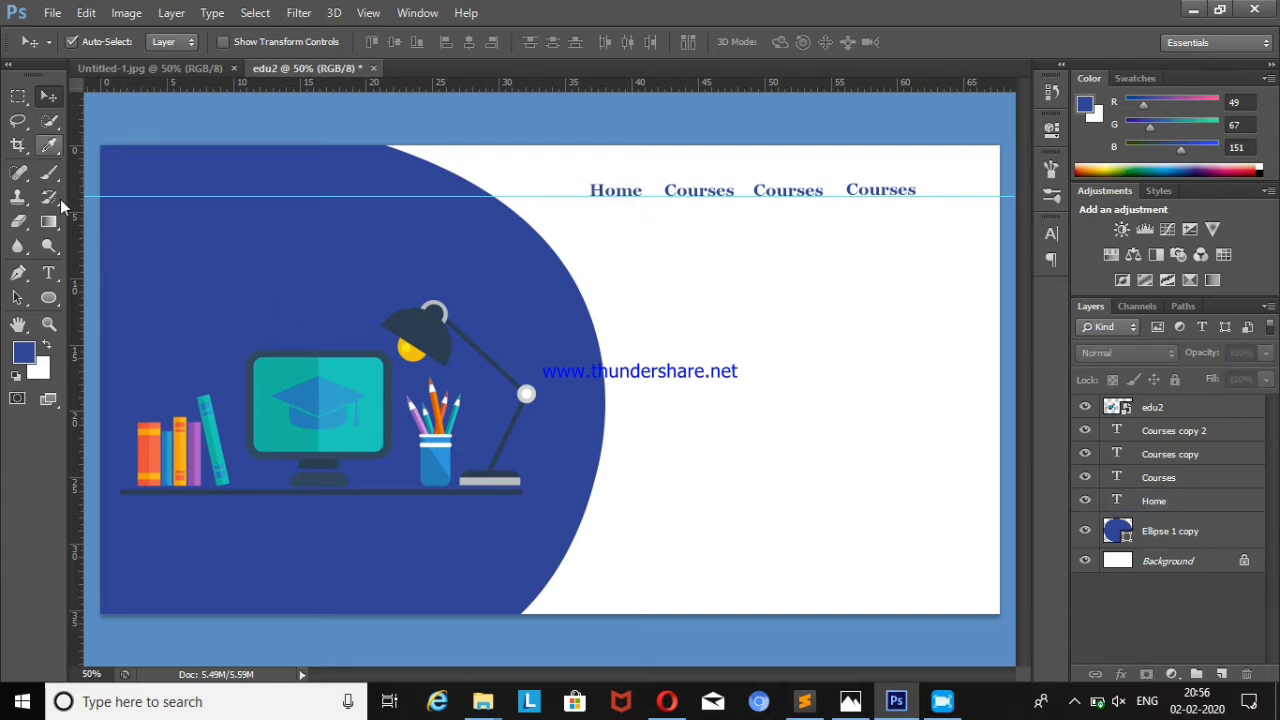
- Type an E text line and set it to 72 pt
{"action": "left_click", "coordinate": [48, 272]}
{"action": "left_click", "coordinate": [787, 311]}
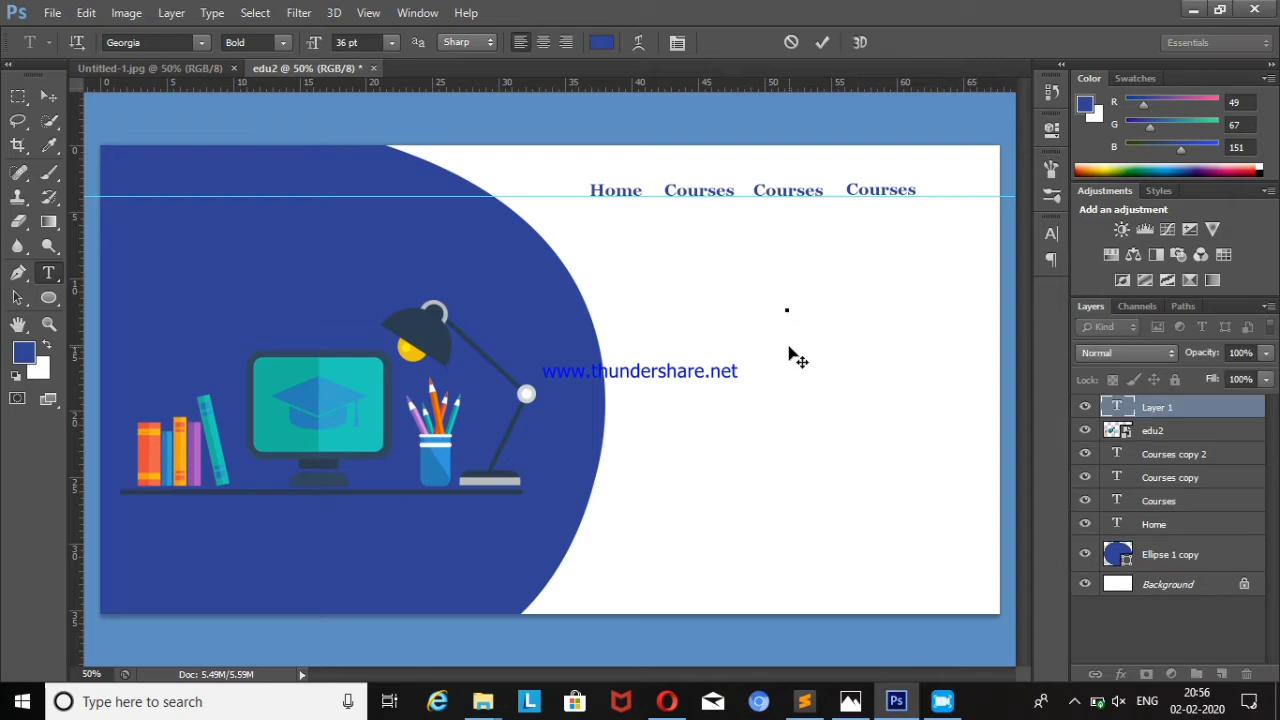
{"action": "type", "text": "E"}
{"action": "key", "text": "ctrl+a"}
{"action": "left_click", "coordinate": [389, 42]}
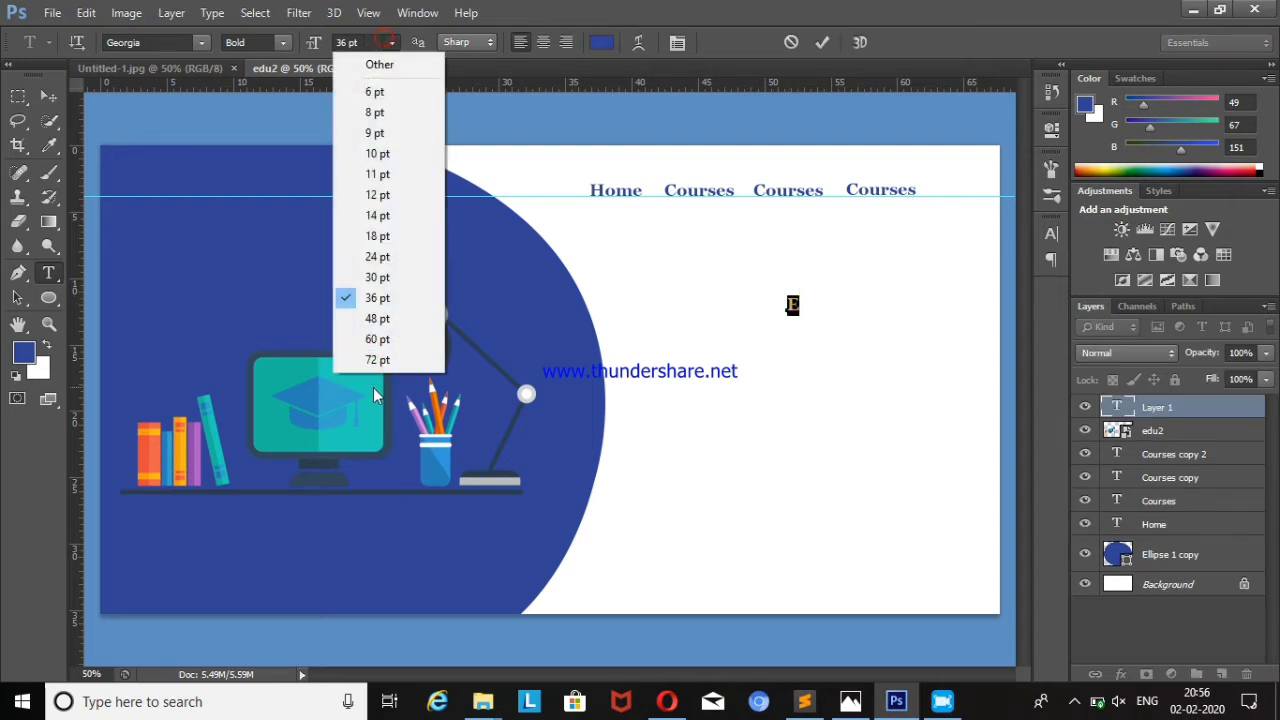
{"action": "left_click", "coordinate": [366, 358]}
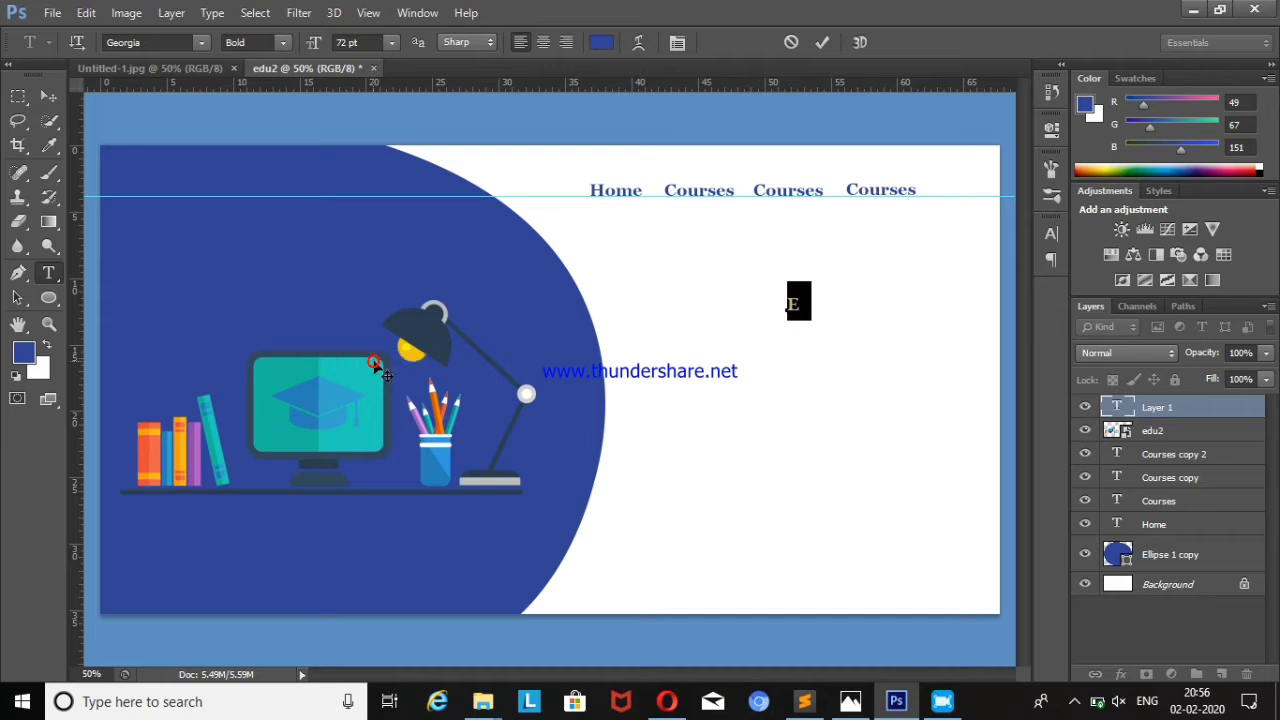
- Colour the E teal #28e2bd and move it to the banner's top-left corner
{"action": "left_click", "coordinate": [598, 44]}
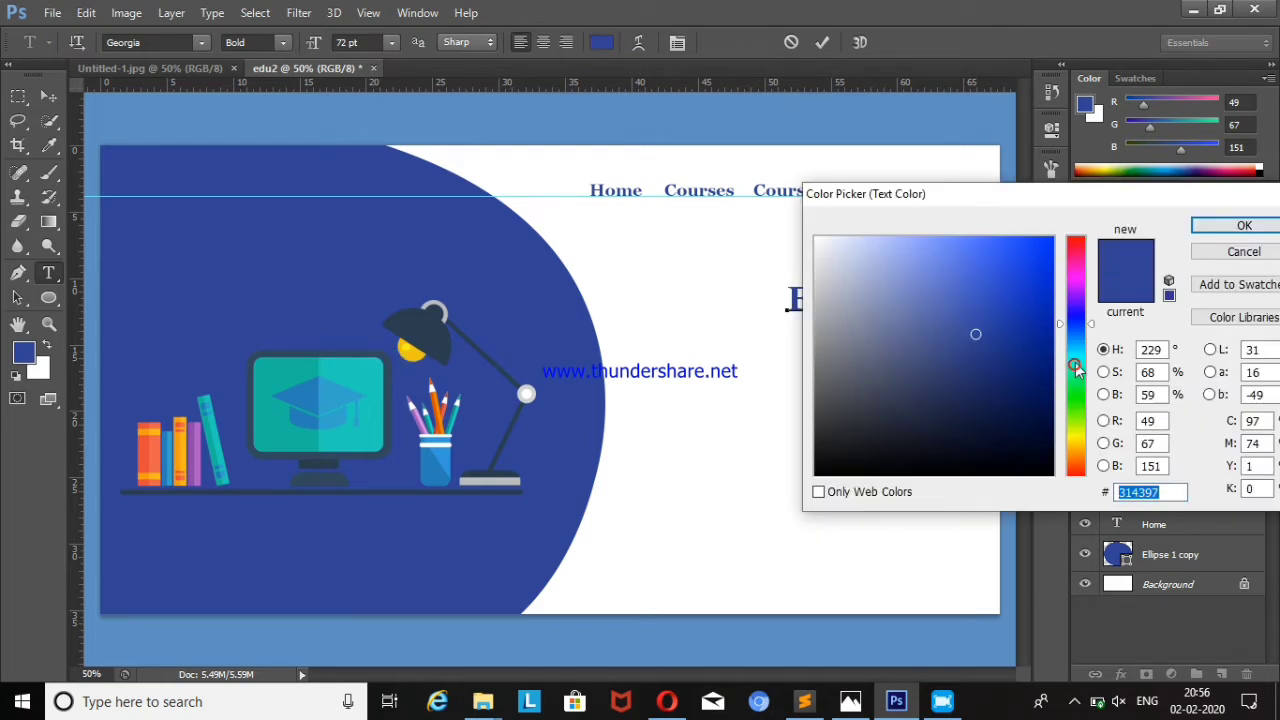
{"action": "left_click", "coordinate": [1076, 366]}
{"action": "left_click", "coordinate": [1012, 263]}
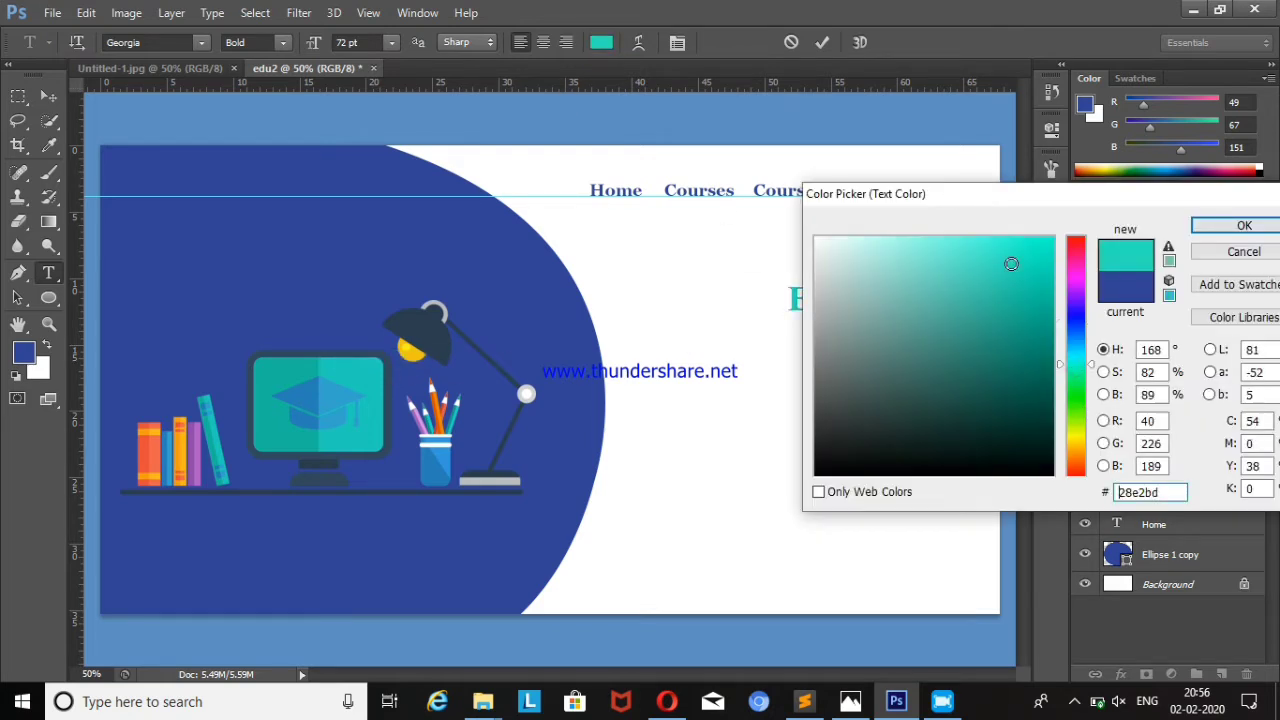
{"action": "left_click", "coordinate": [1265, 218]}
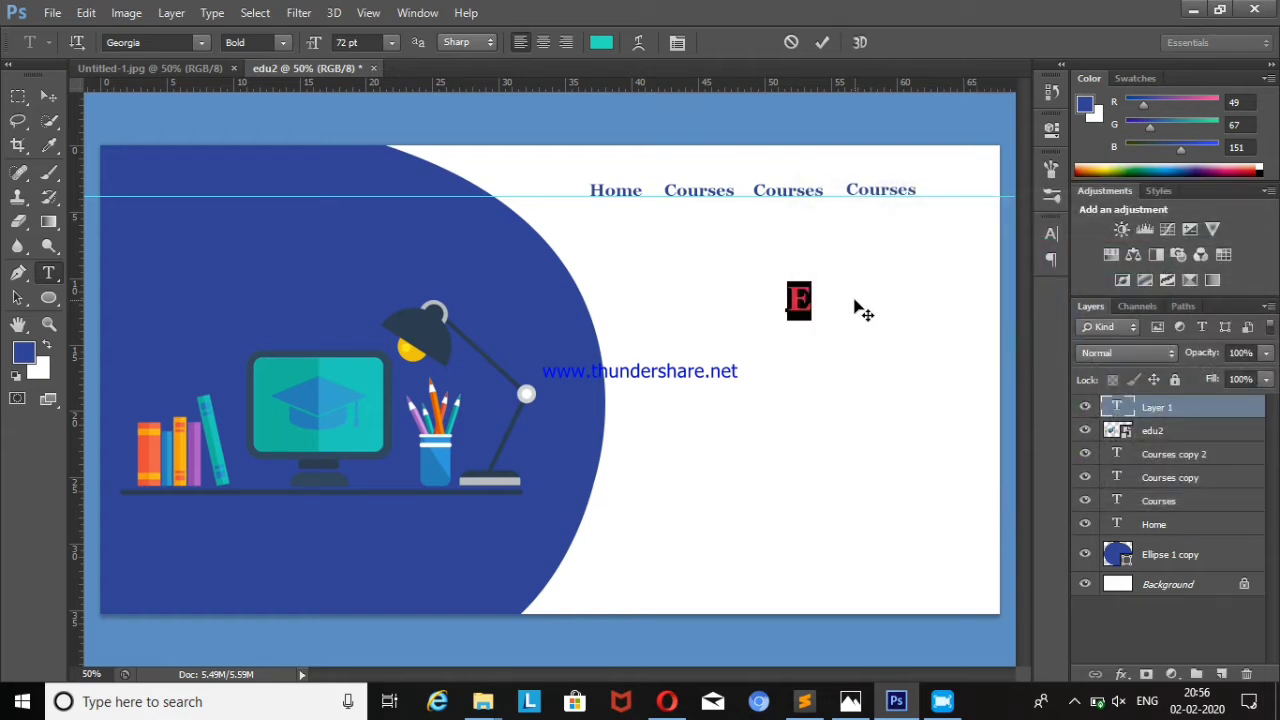
{"action": "key", "text": "ctrl+h"}
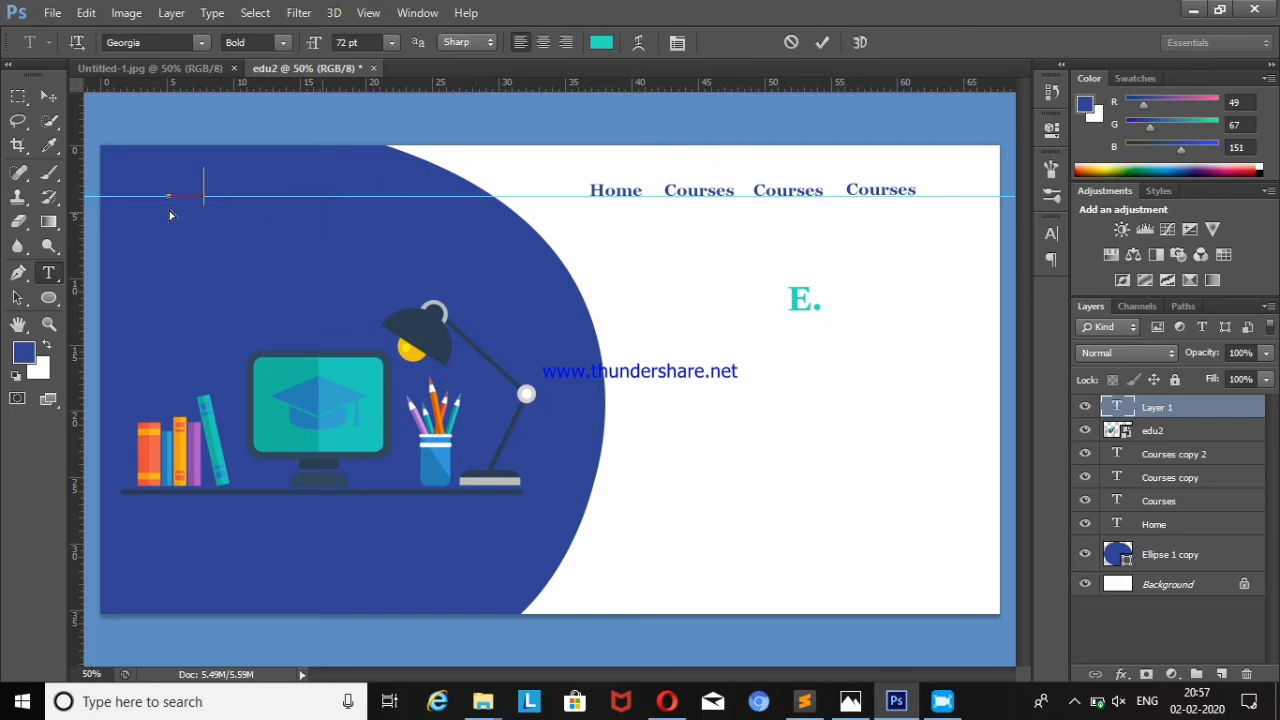
{"action": "left_click_drag", "start_coordinate": [838, 355], "coordinate": [175, 225]}
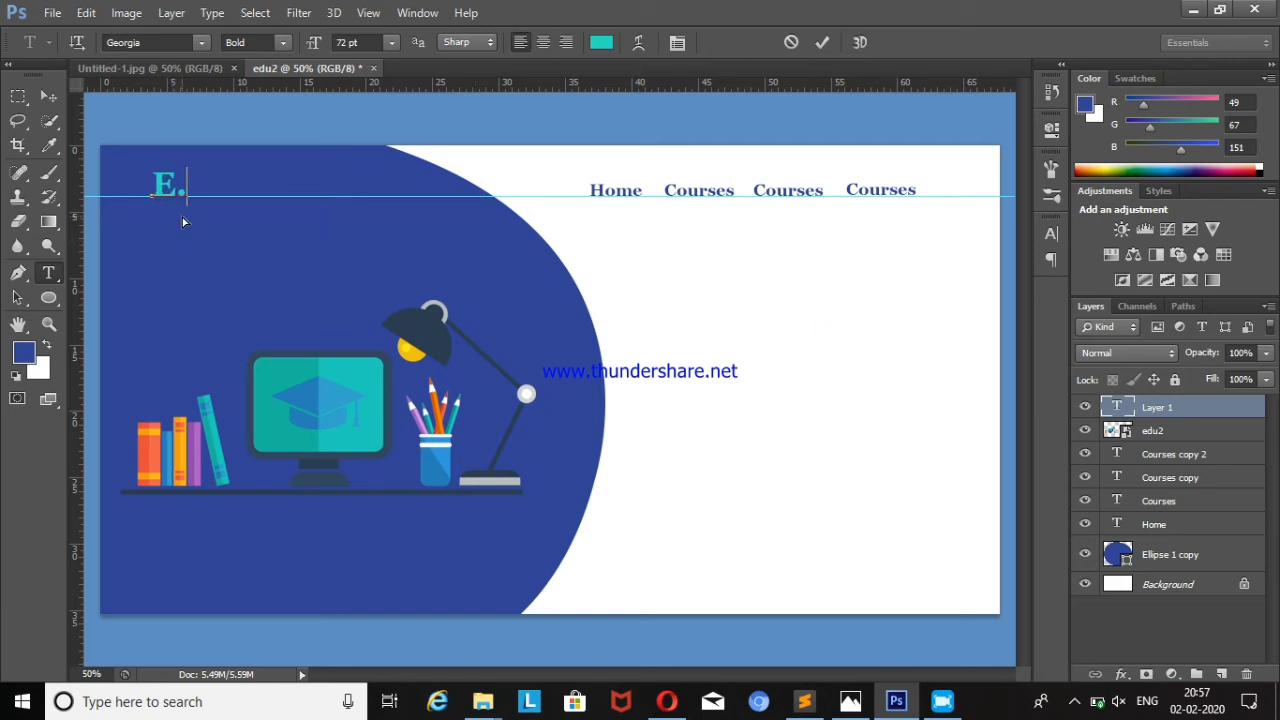
- Commit the E text, nudge the guide down slightly, and select the navigation text layers
{"action": "left_click", "coordinate": [46, 96]}
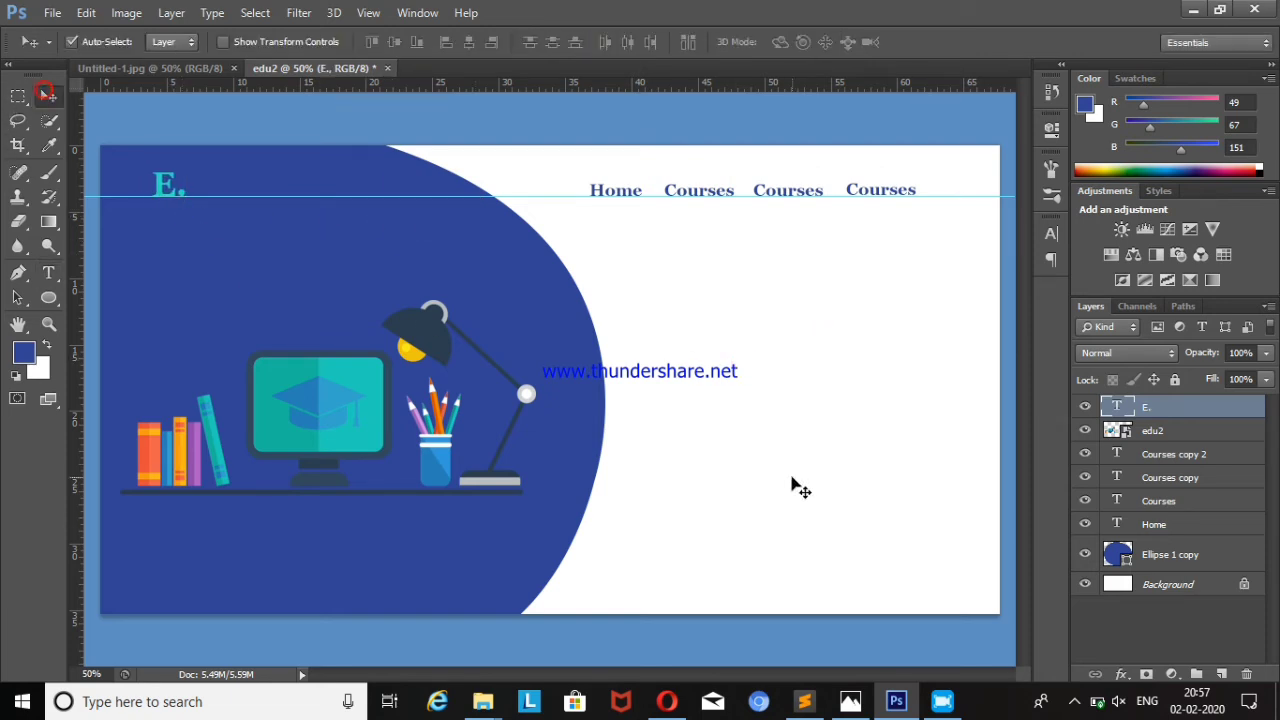
{"action": "left_click_drag", "start_coordinate": [630, 197], "coordinate": [625, 195]}
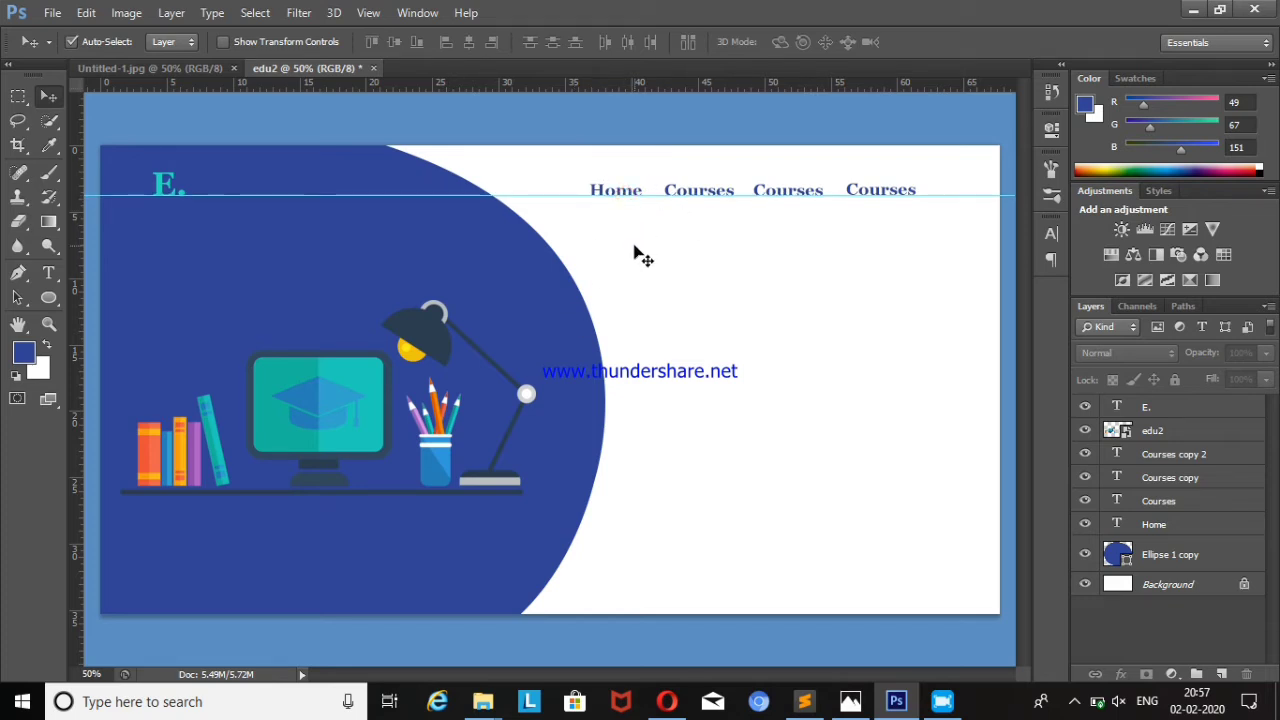
{"action": "left_click_drag", "start_coordinate": [579, 195], "coordinate": [578, 201]}
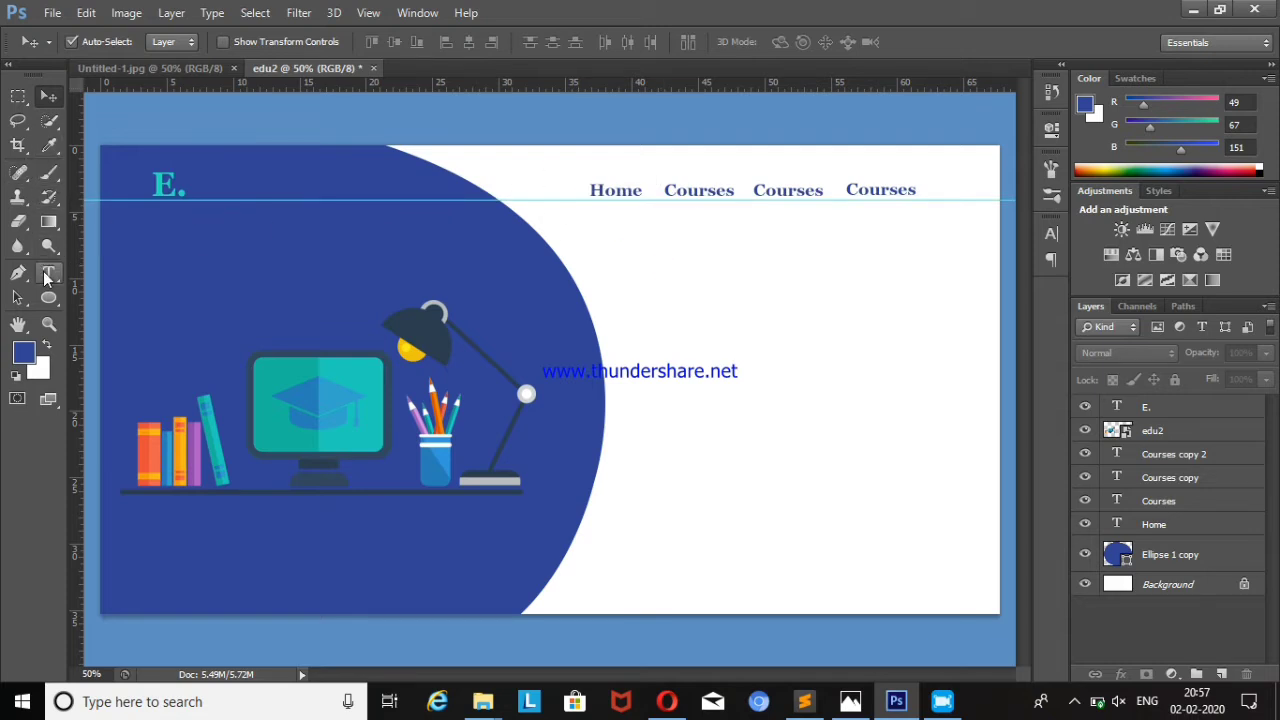
{"action": "left_click", "coordinate": [47, 274]}
{"action": "left_click", "coordinate": [45, 97]}
{"action": "left_click_drag", "start_coordinate": [567, 168], "coordinate": [920, 213]}
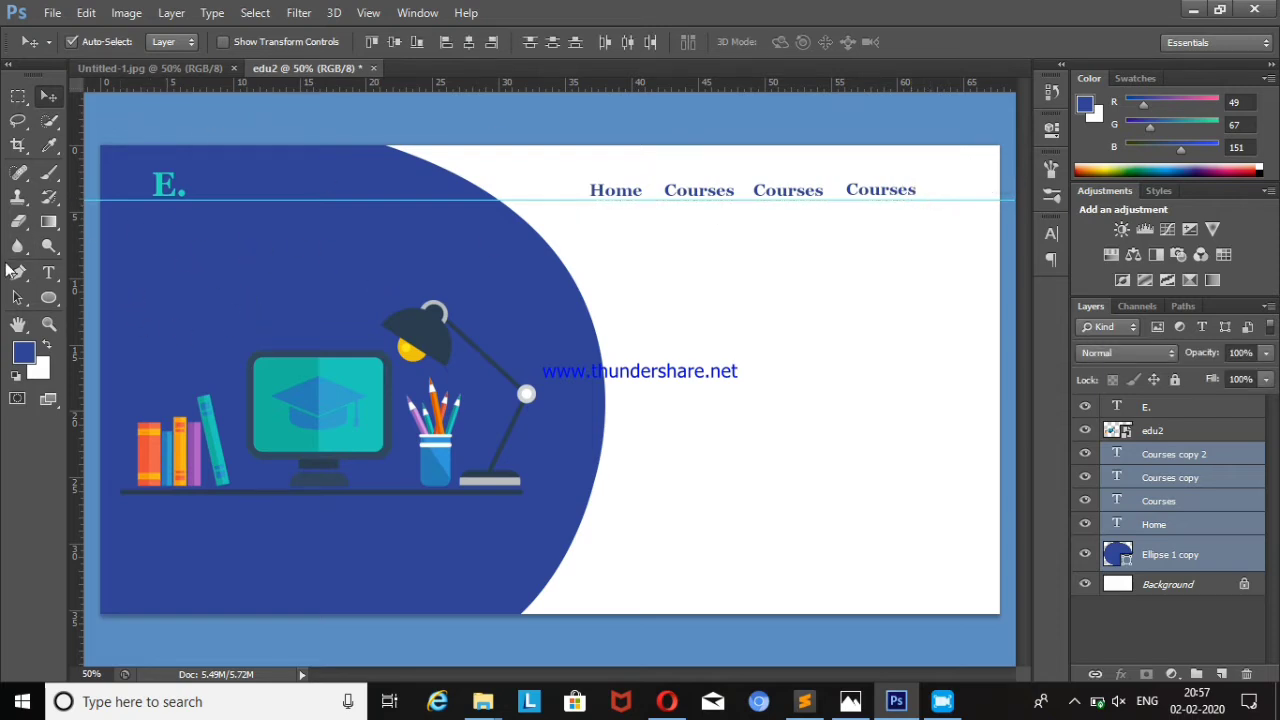
{"action": "left_click_drag", "start_coordinate": [585, 167], "coordinate": [893, 203]}
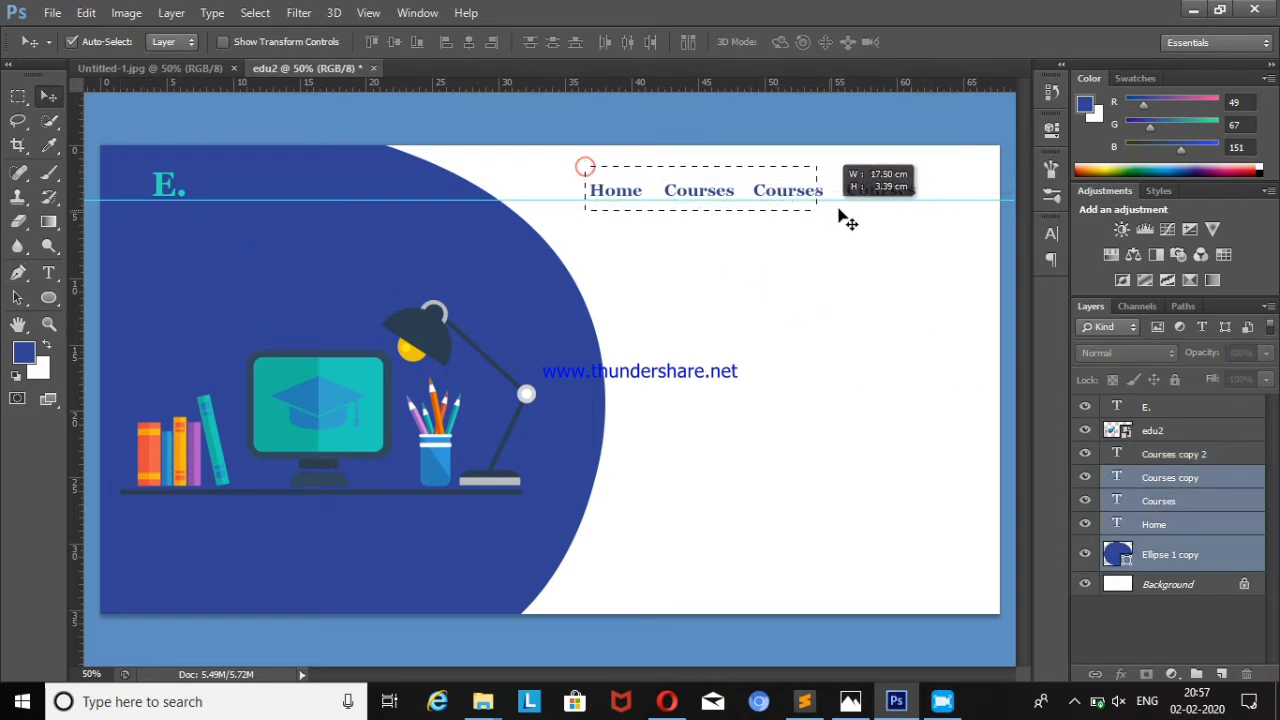
{"action": "left_click_drag", "start_coordinate": [960, 163], "coordinate": [625, 203]}
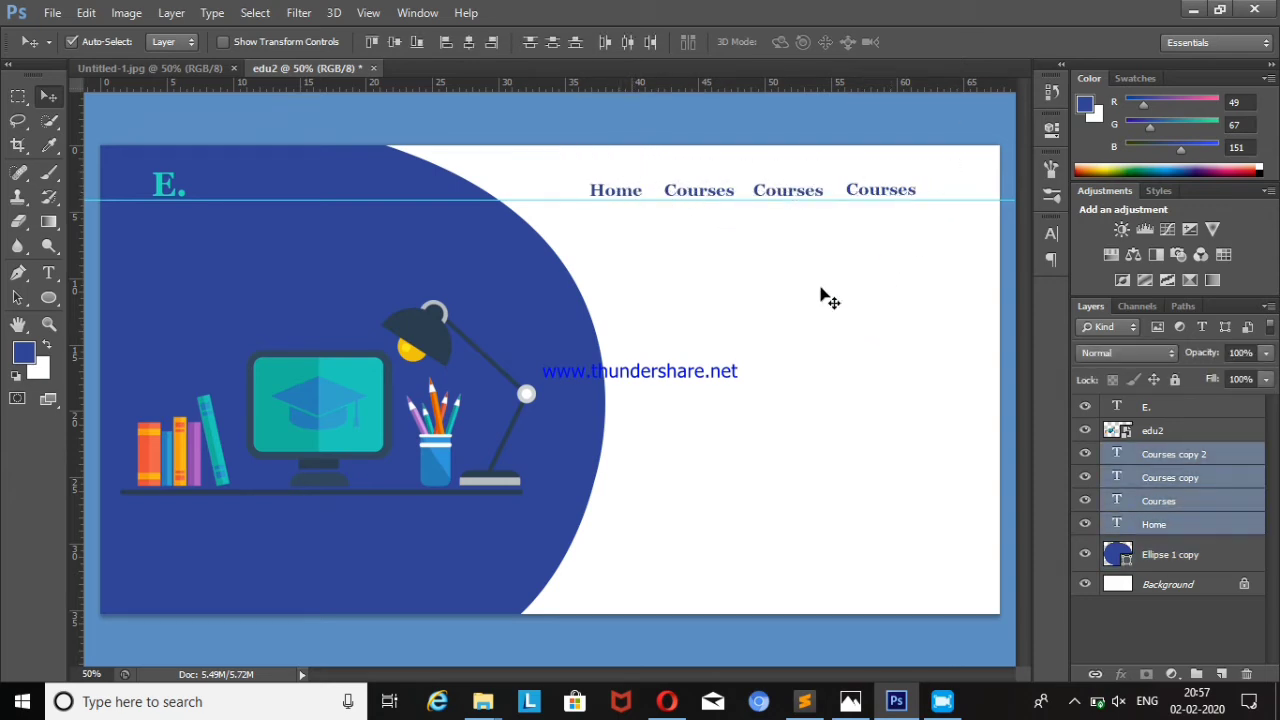
- Fill the Home and Courses labels with cyan #36d0da
{"action": "left_click", "coordinate": [24, 354]}
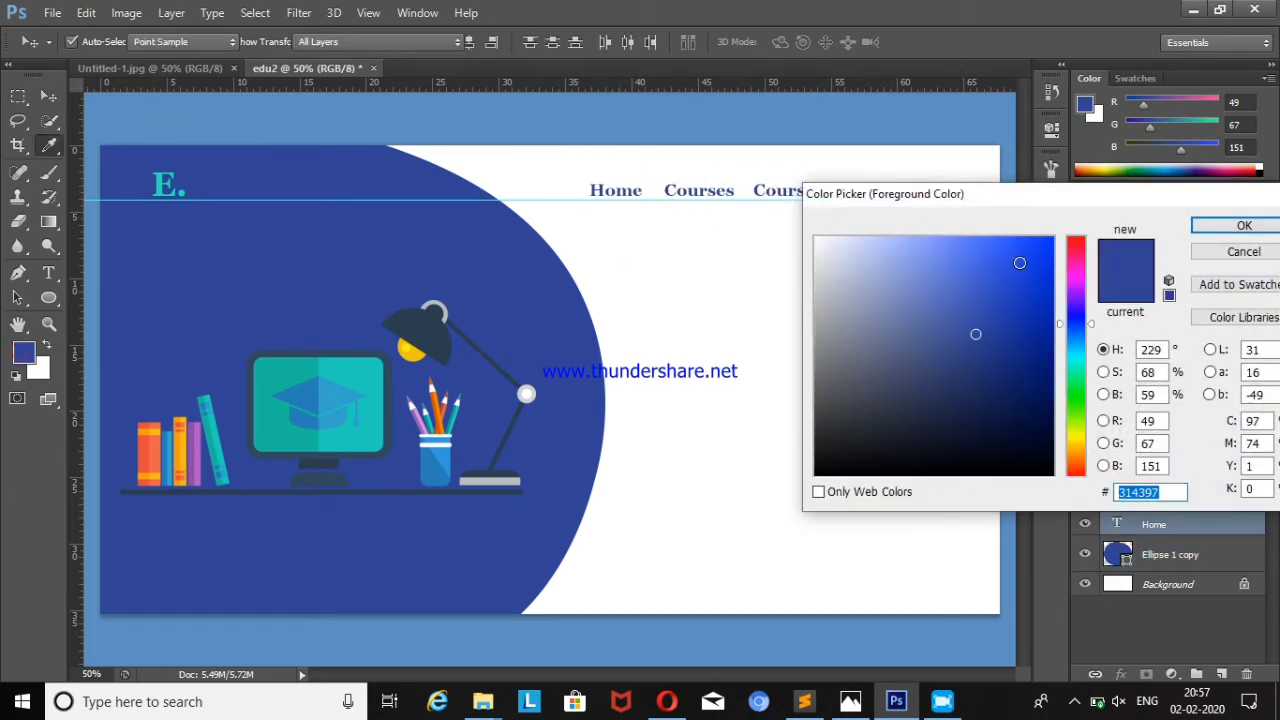
{"action": "left_click", "coordinate": [1076, 354]}
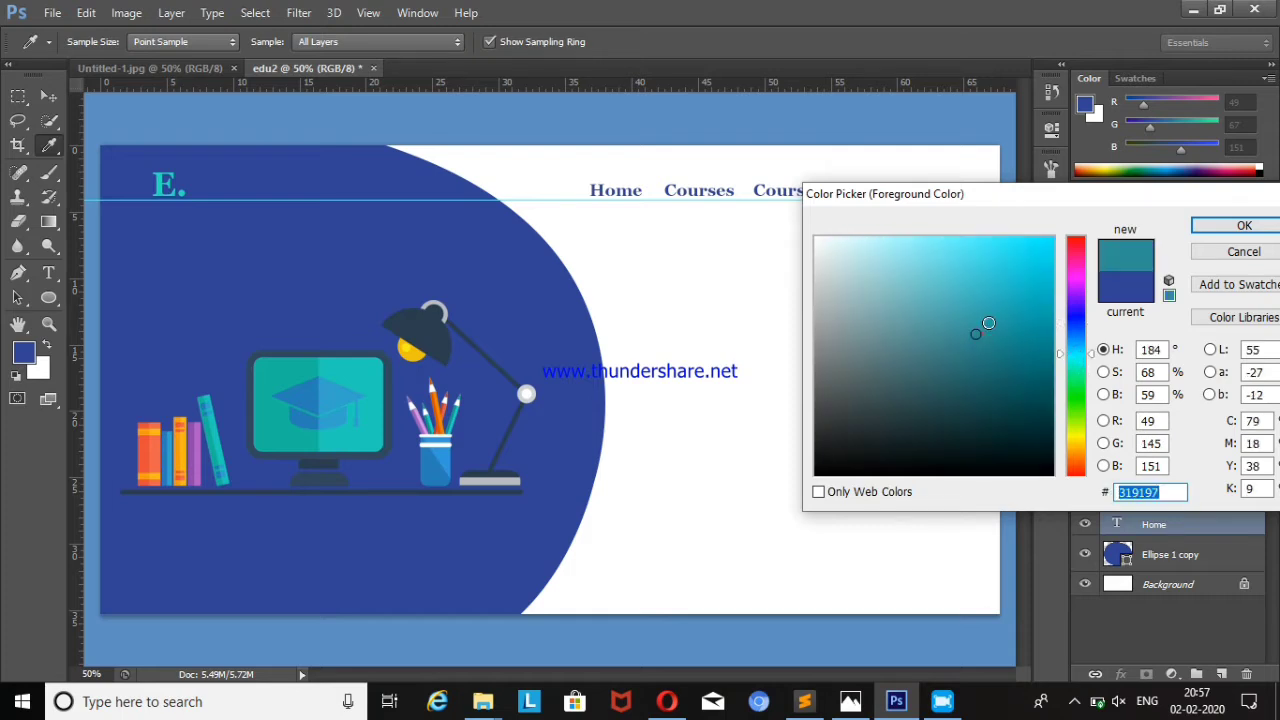
{"action": "left_click", "coordinate": [1031, 254]}
{"action": "type", "text": "36d0da"}
{"action": "left_click", "coordinate": [1213, 224]}
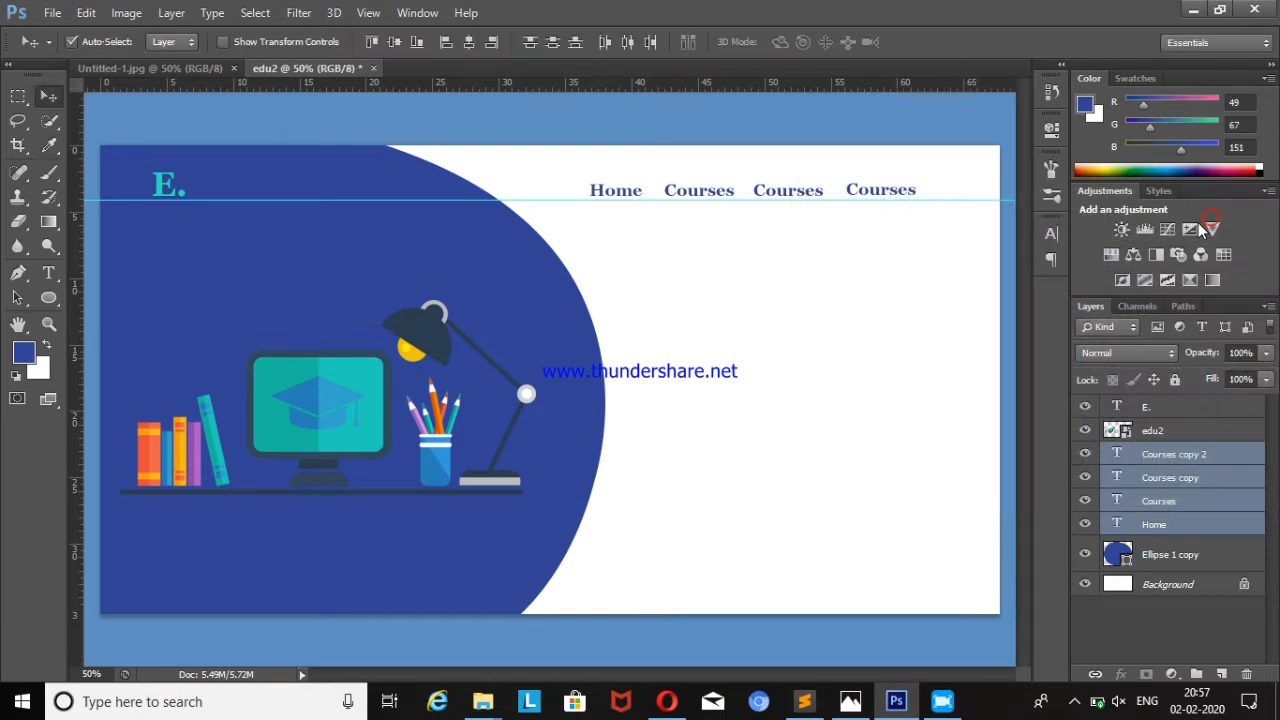
{"action": "key", "text": "alt+BackSpace"}
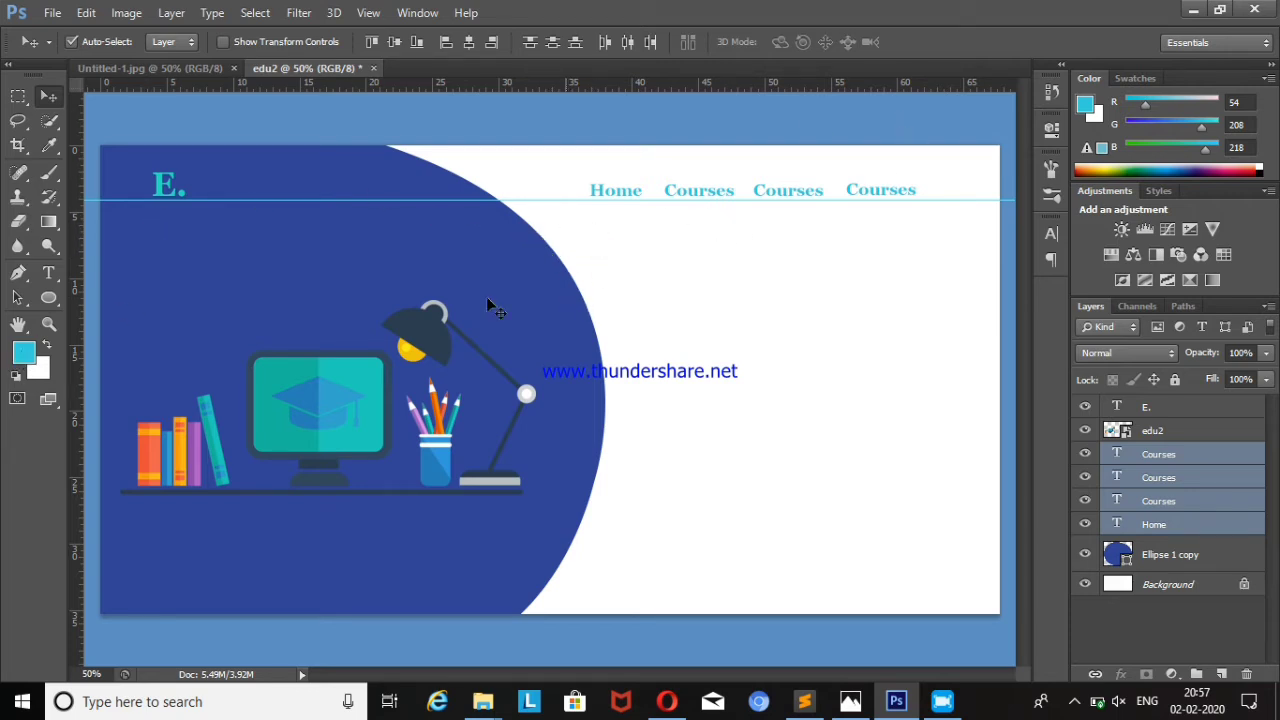
- Refine the foreground colour to cyan-blue #199ecf (RGB 25, 158, 207)
{"action": "left_click", "coordinate": [24, 360]}
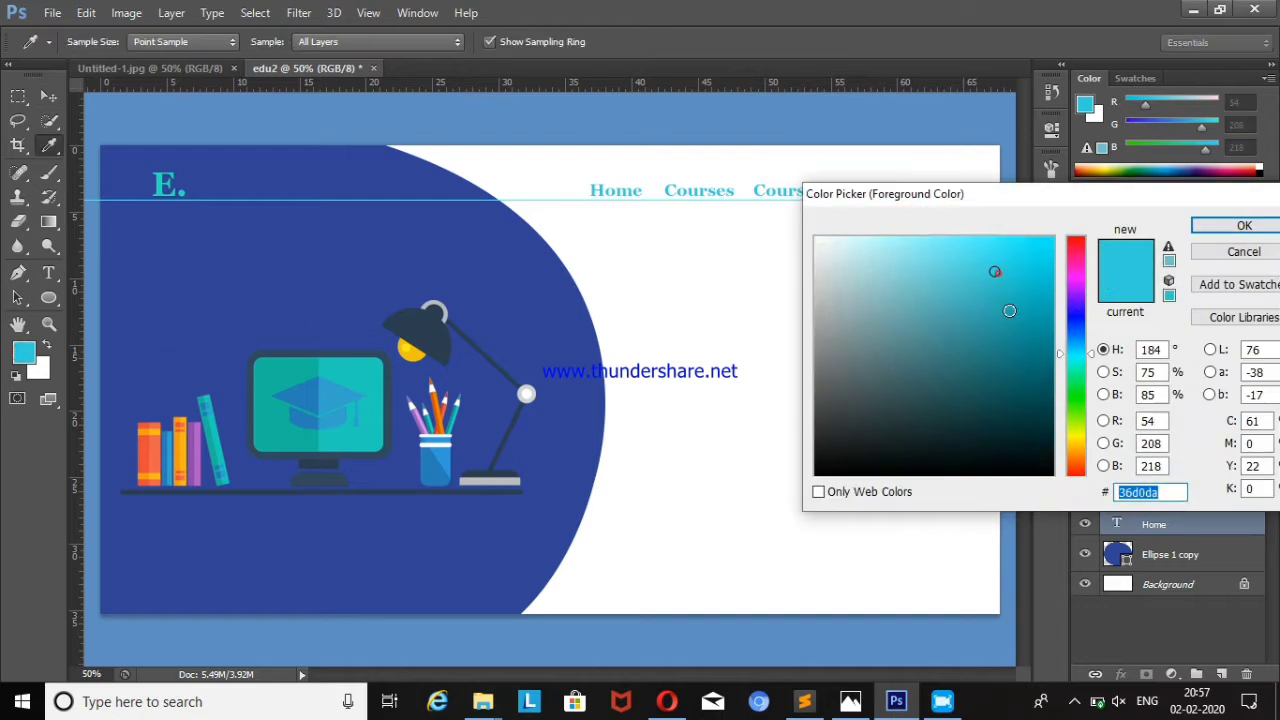
{"action": "left_click_drag", "start_coordinate": [1019, 319], "coordinate": [1024, 281]}
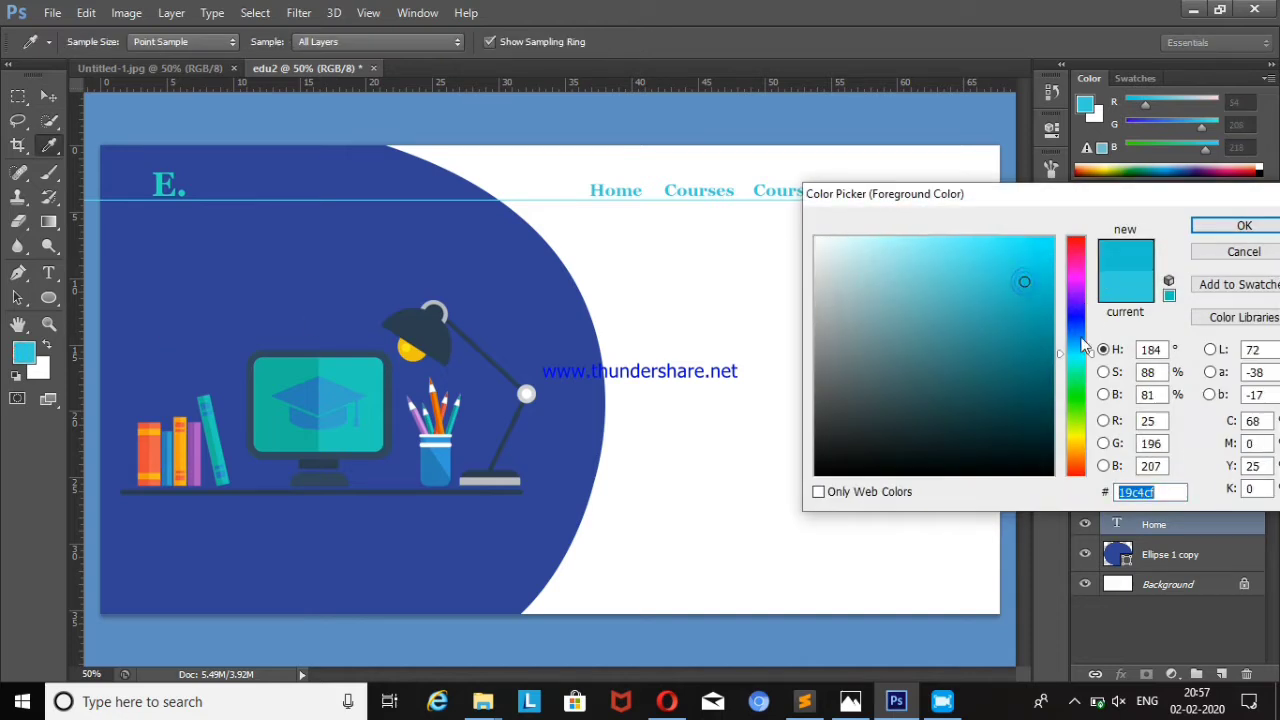
{"action": "left_click_drag", "start_coordinate": [1075, 338], "coordinate": [1077, 350]}
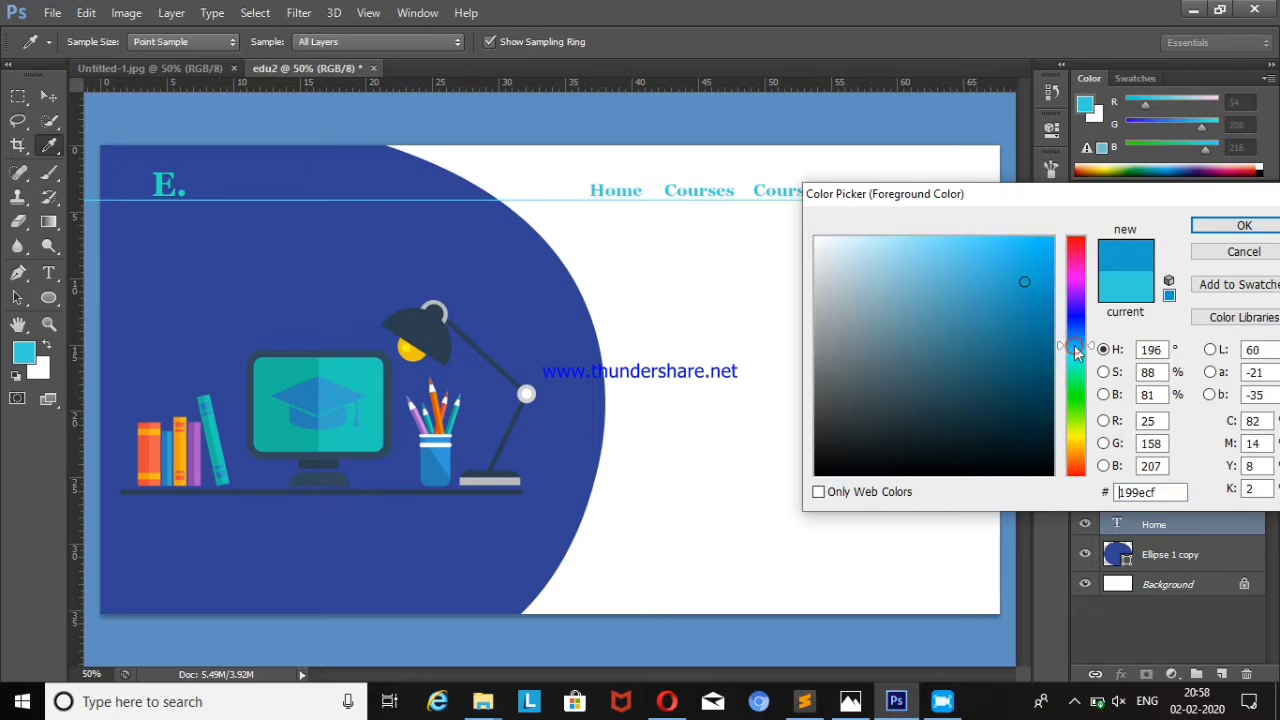
{"action": "left_click", "coordinate": [1228, 227]}
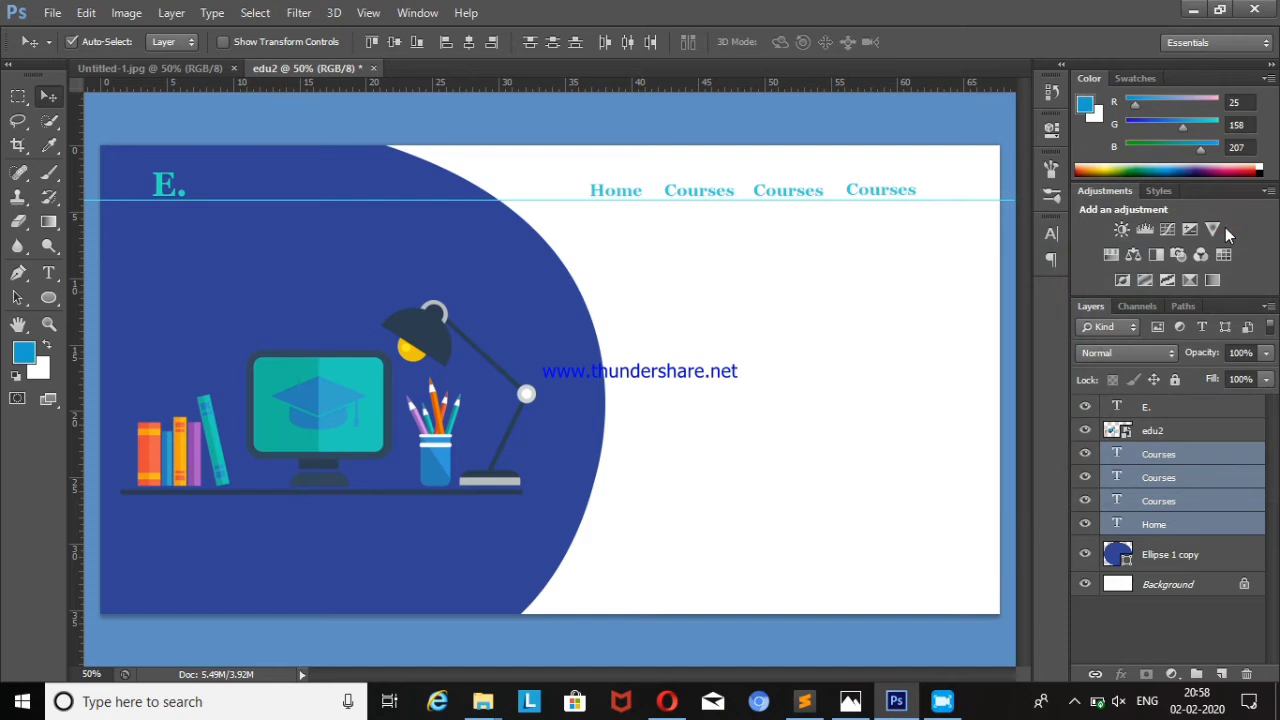
{"action": "left_click", "coordinate": [951, 345]}
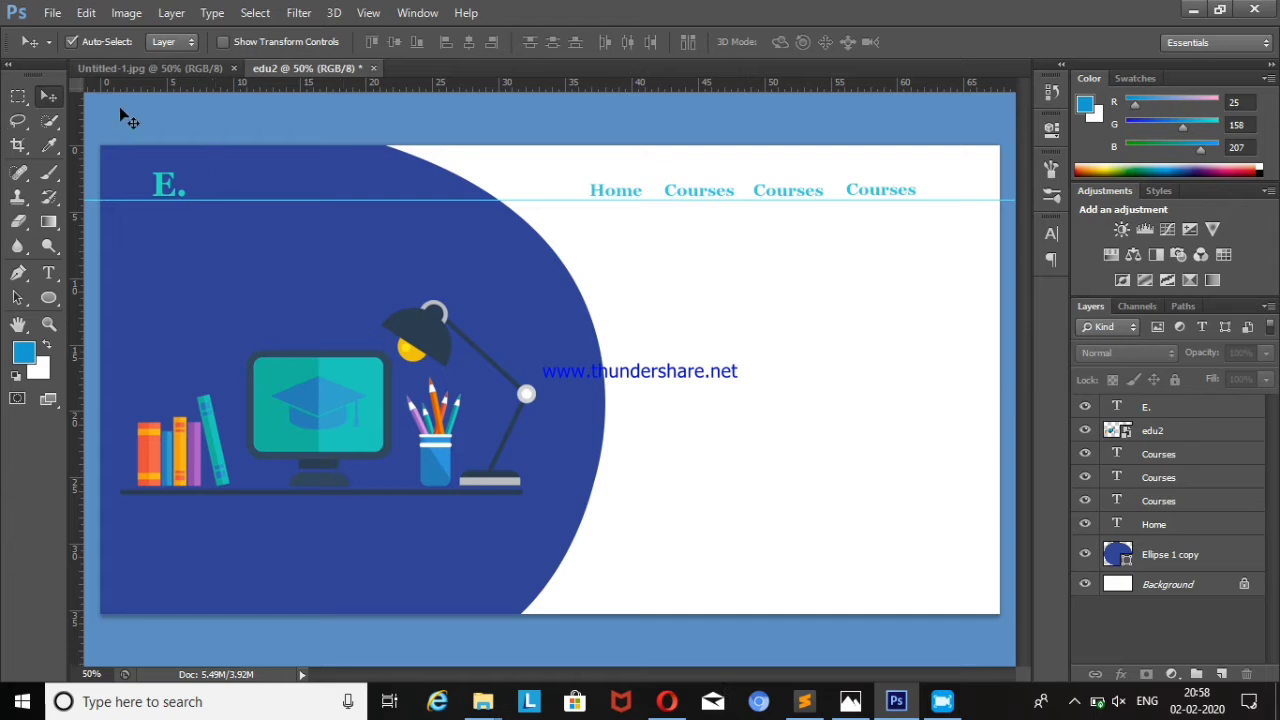
{"action": "left_click", "coordinate": [124, 70]}
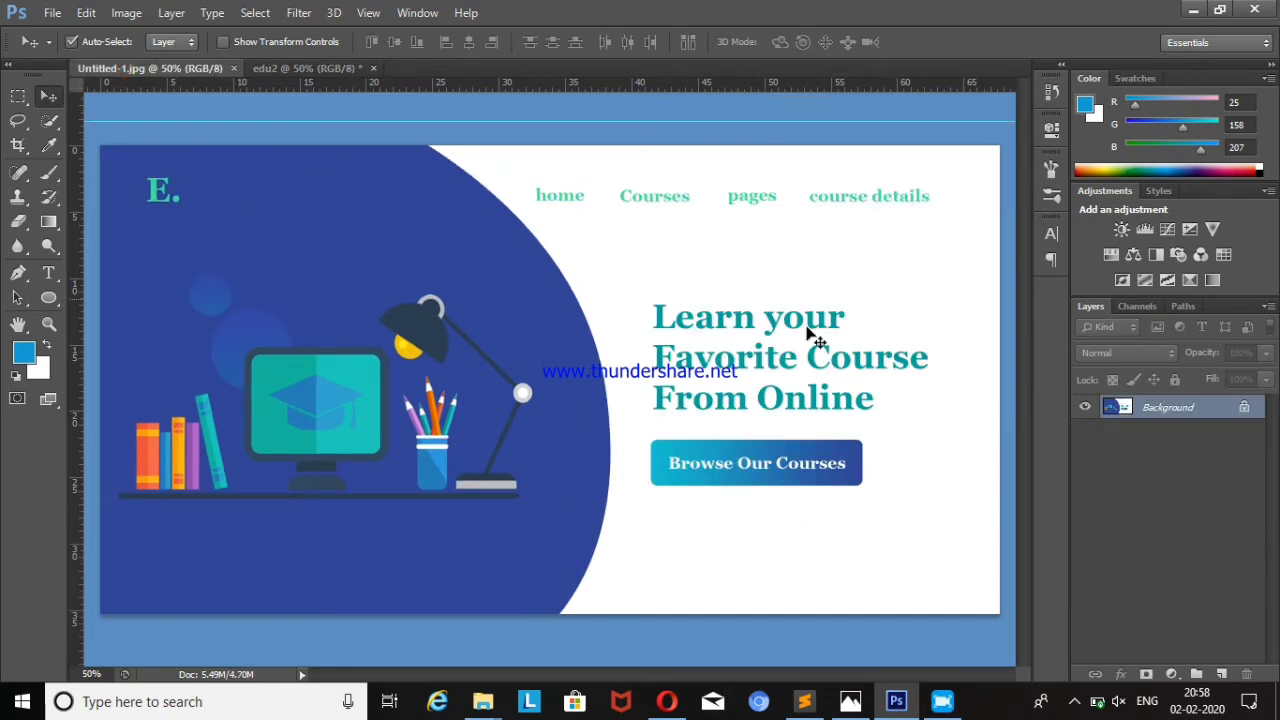
{"action": "left_click", "coordinate": [332, 64]}
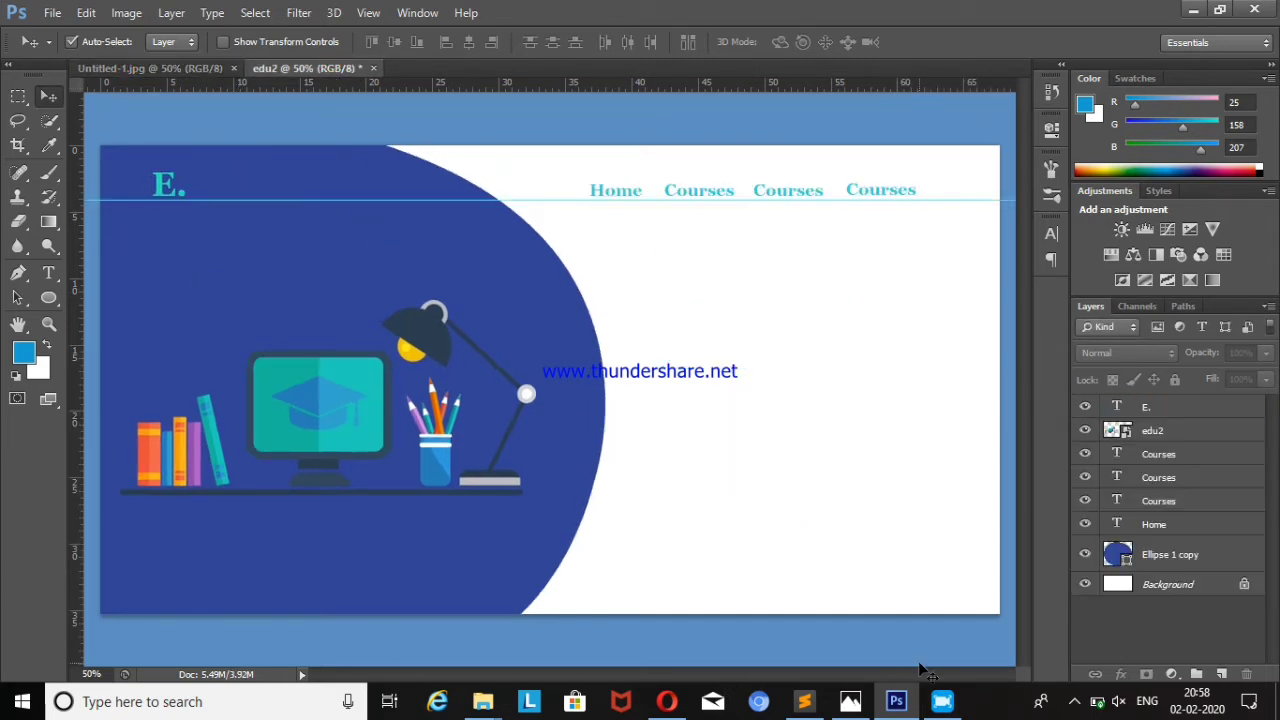
{"action": "left_click", "coordinate": [655, 703]}
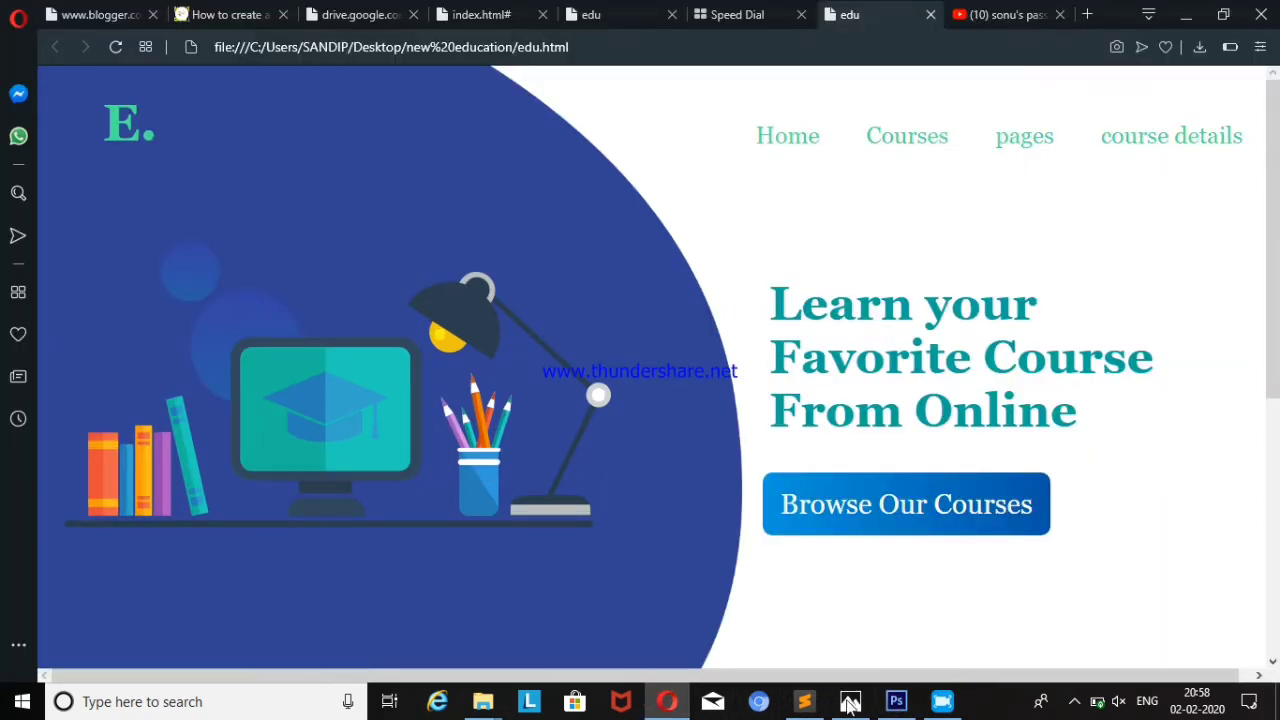
{"action": "left_click", "coordinate": [896, 701]}
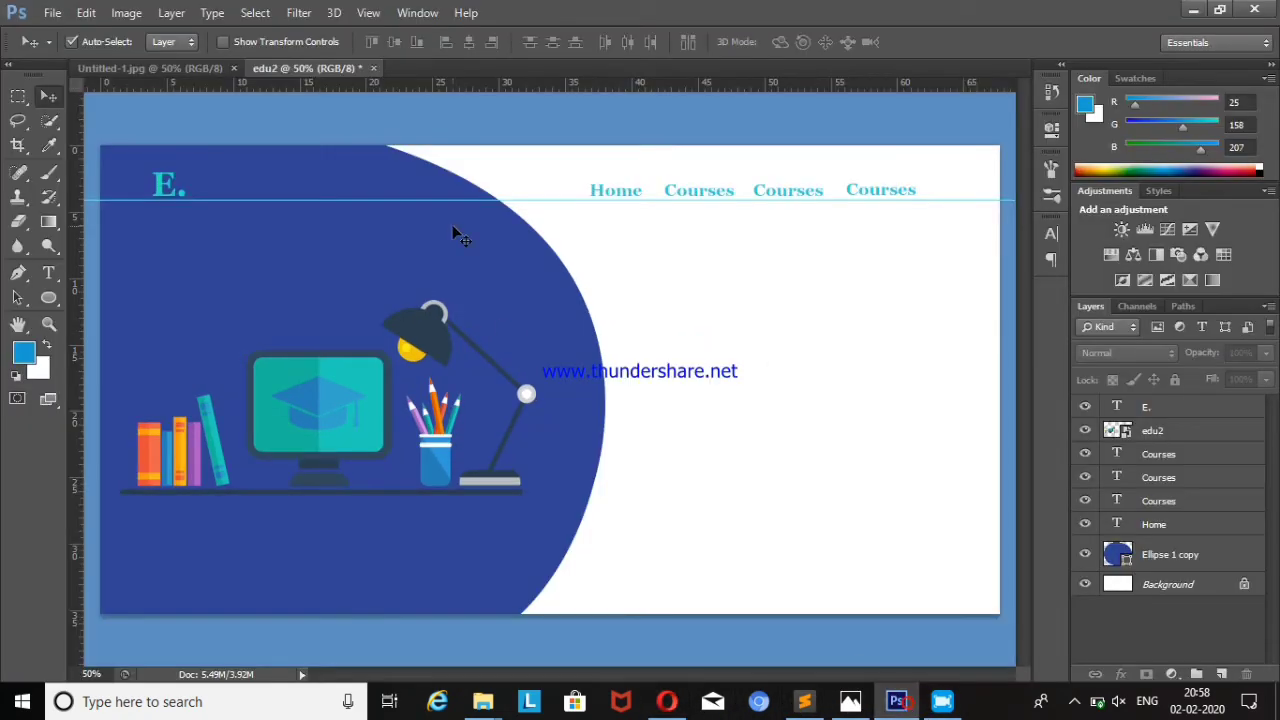
{"action": "left_click", "coordinate": [183, 66]}
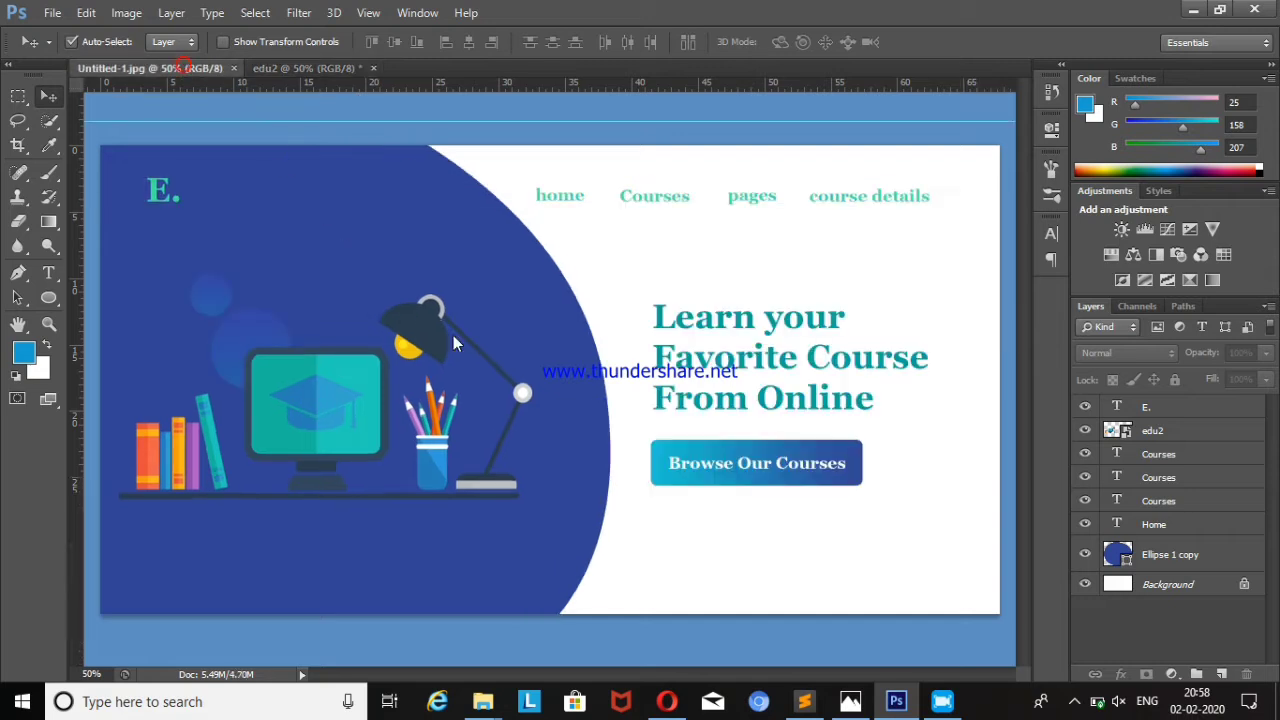
{"action": "left_click", "coordinate": [280, 68]}
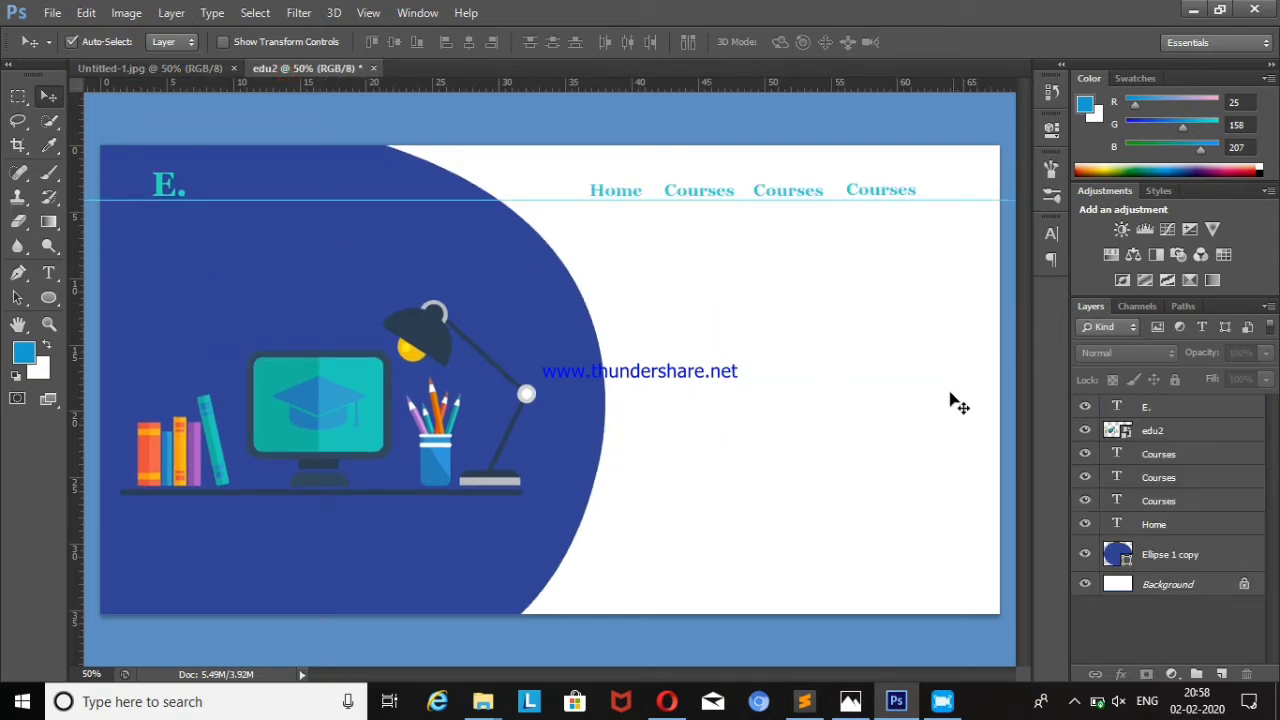
- Shift the blue curve right and stretch it to about 104% height
{"action": "left_click_drag", "start_coordinate": [546, 309], "coordinate": [558, 324]}
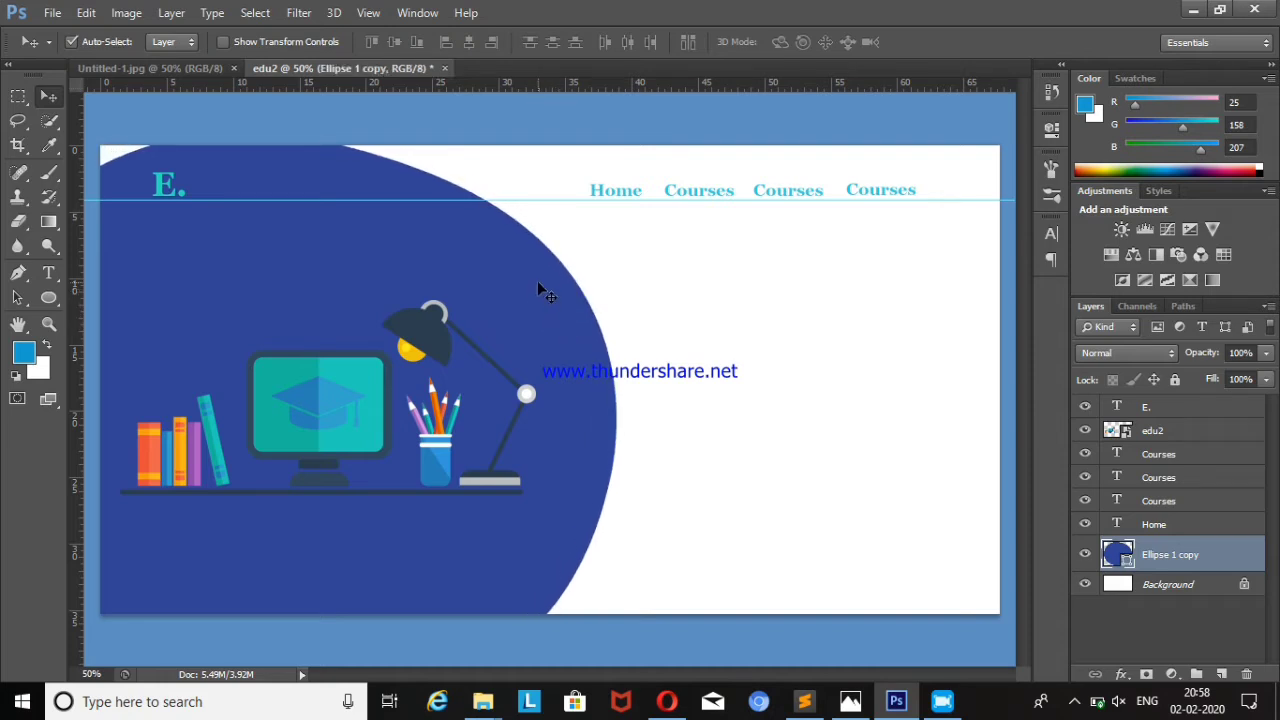
{"action": "key", "text": "ctrl+t"}
{"action": "left_click_drag", "start_coordinate": [327, 126], "coordinate": [327, 101]}
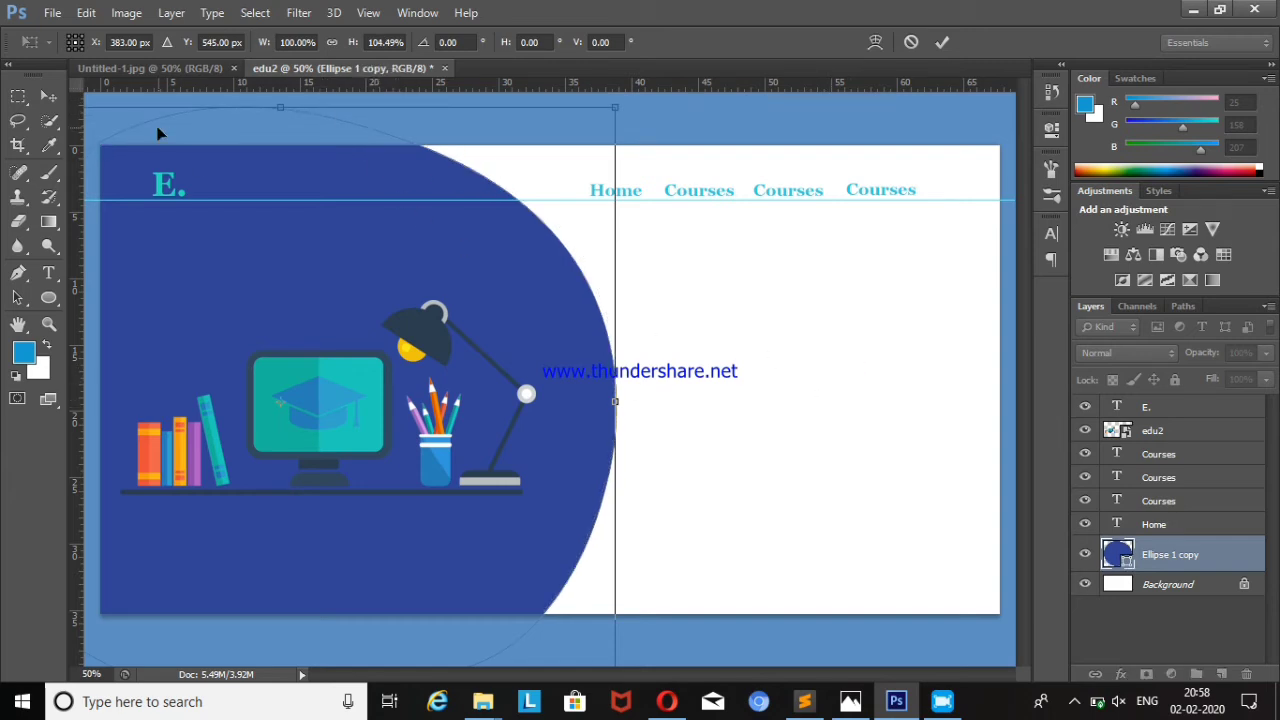
{"action": "left_click", "coordinate": [48, 96]}
{"action": "left_click", "coordinate": [556, 274]}
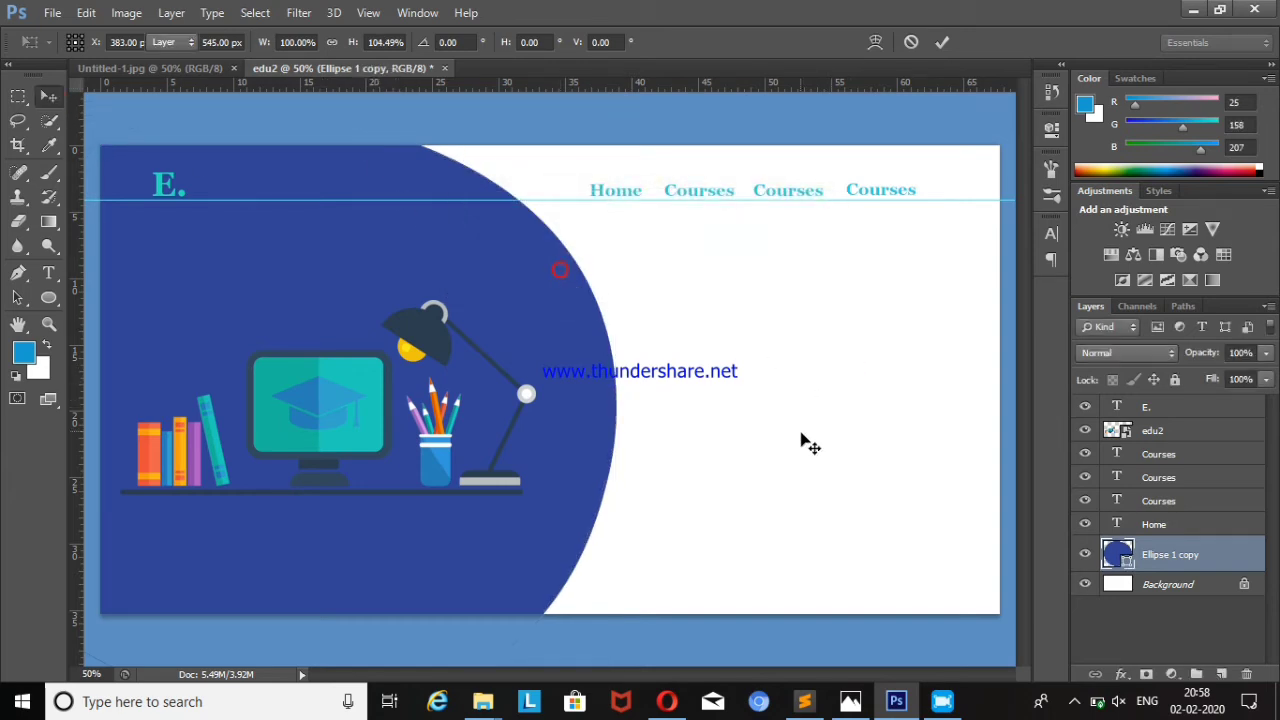
{"action": "left_click", "coordinate": [804, 701]}
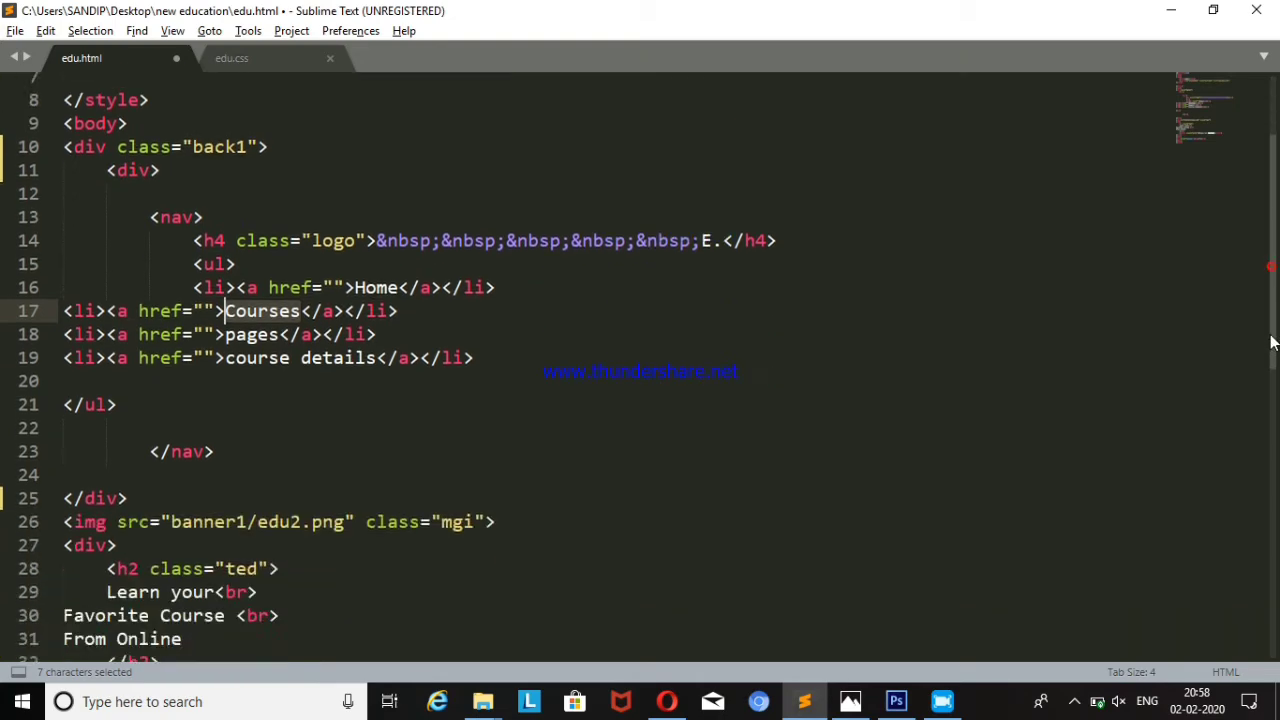
- Select the three-line headline 'Learn your Favorite Course From Online' in edu.html
{"action": "scroll", "coordinate": [1271, 342], "scroll_direction": "down", "scroll_amount": 5}
{"action": "mouse_move", "coordinate": [106, 250]}
{"action": "left_mouse_down"}
{"action": "mouse_move", "coordinate": [170, 273]}
{"action": "mouse_move", "coordinate": [186, 296]}
{"action": "mouse_move", "coordinate": [88, 252]}
{"action": "left_mouse_up"}
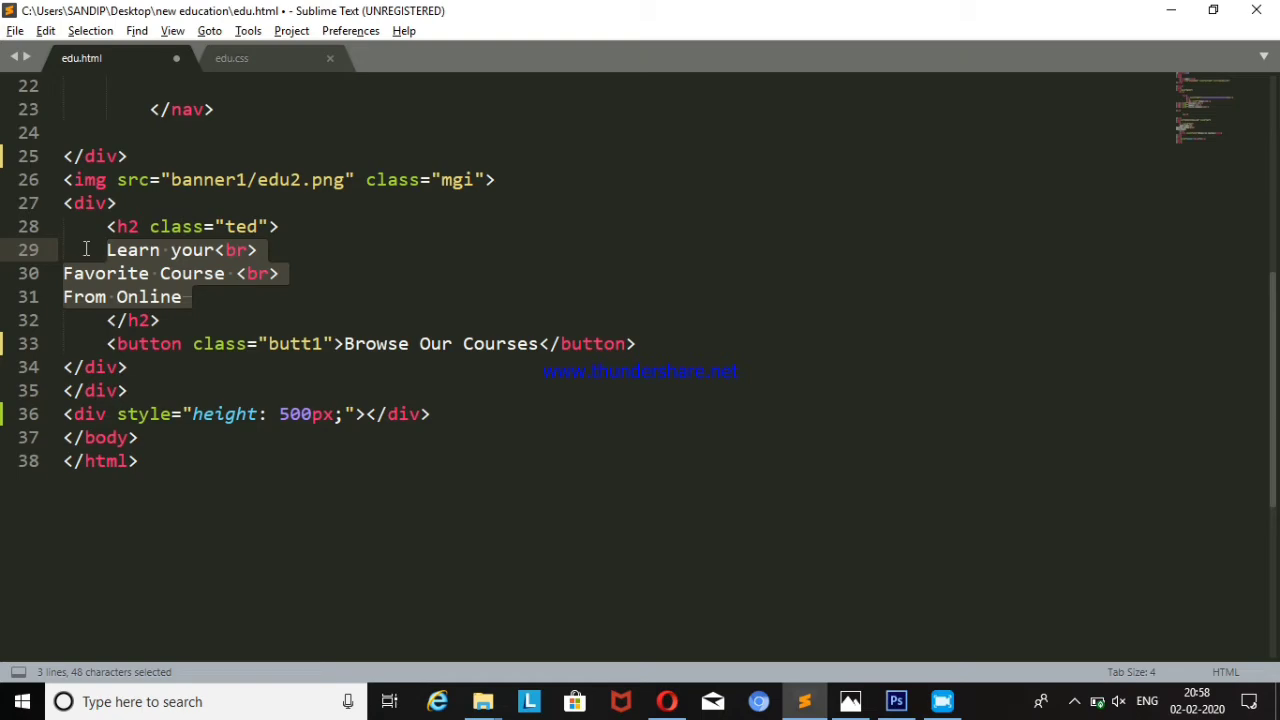
{"action": "left_click", "coordinate": [896, 701]}
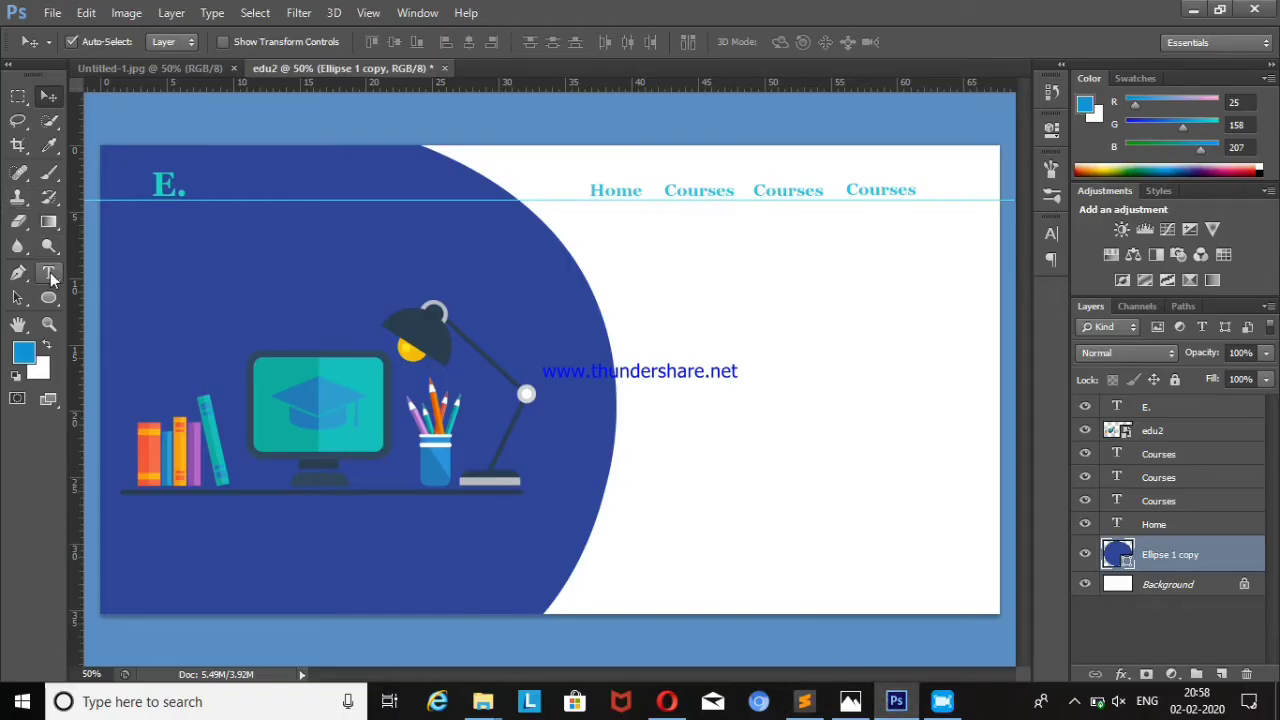
- Paste the headline 'Learn your Favorite Course From Online' into a new text box at 48 pt
{"action": "left_click", "coordinate": [50, 275]}
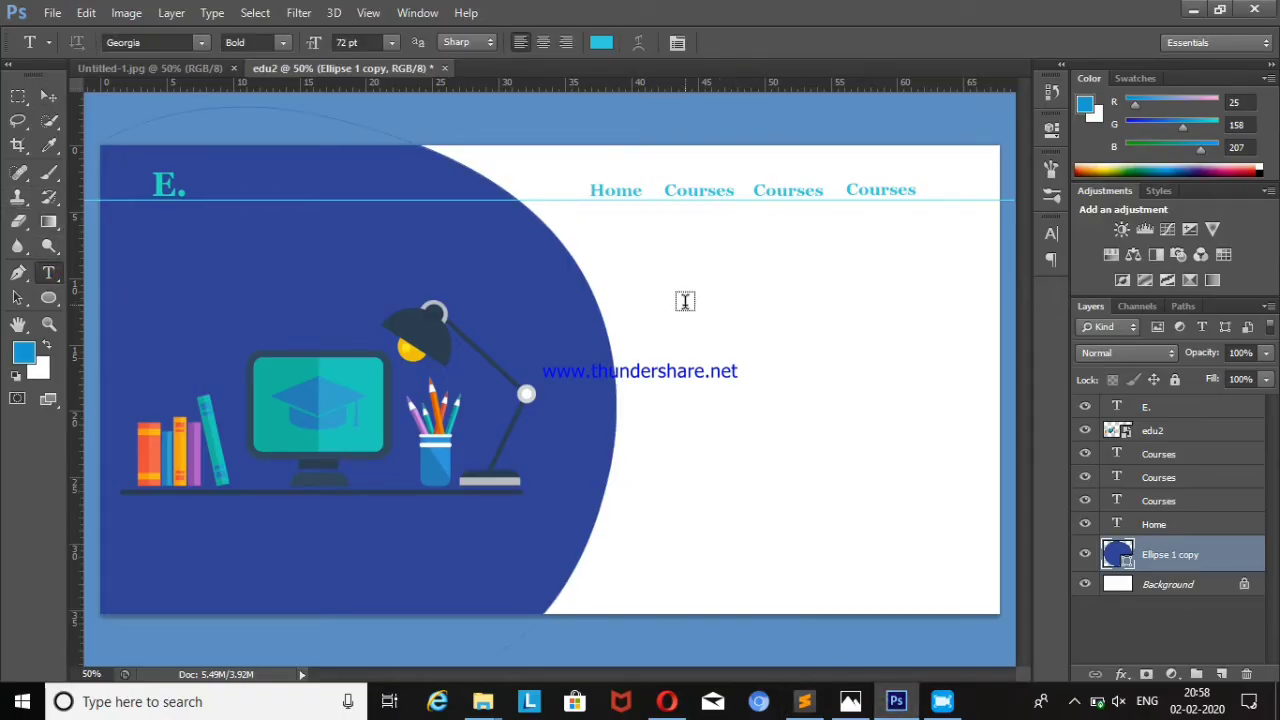
{"action": "left_click_drag", "start_coordinate": [665, 300], "coordinate": [848, 410]}
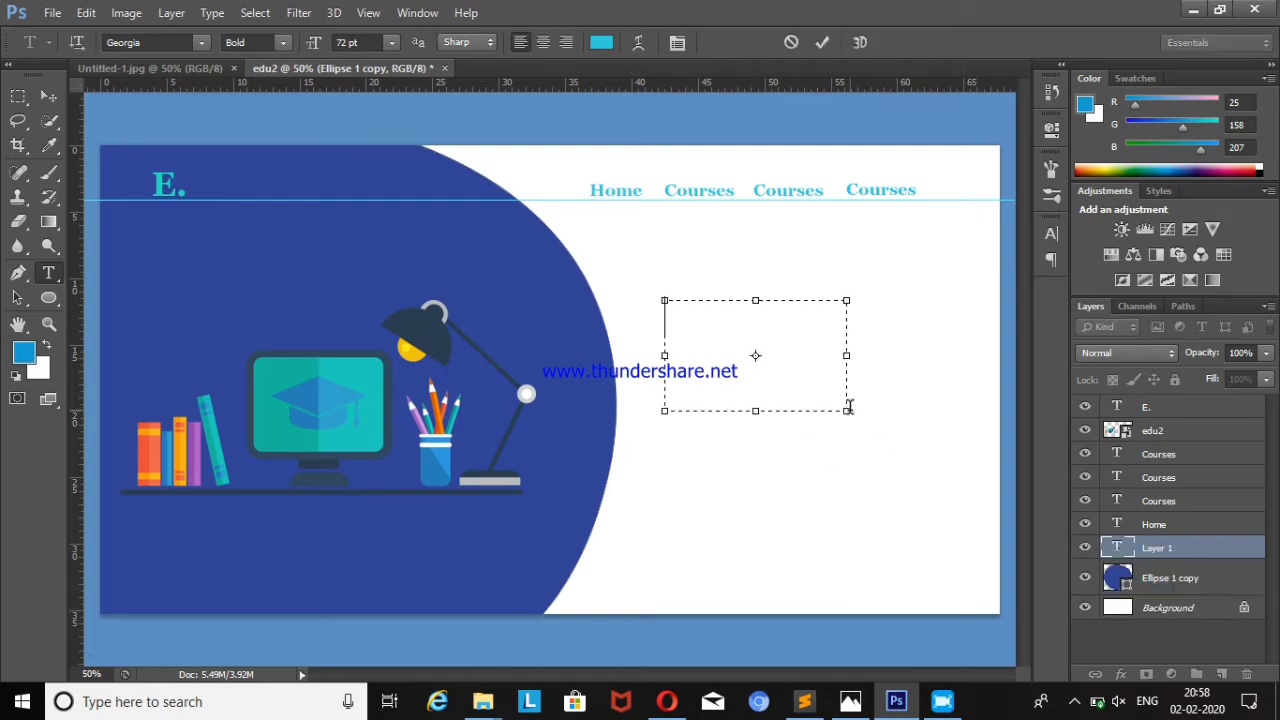
{"action": "key", "text": "ctrl+v"}
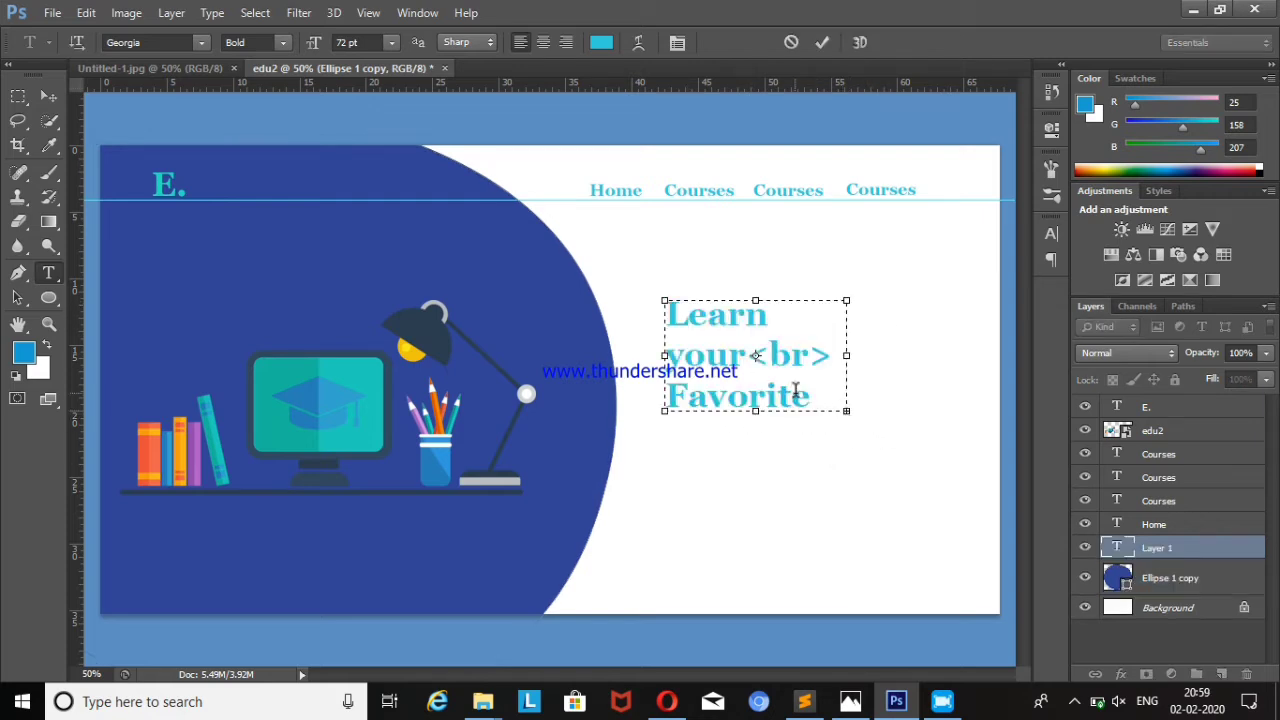
{"action": "key", "text": "ctrl+a"}
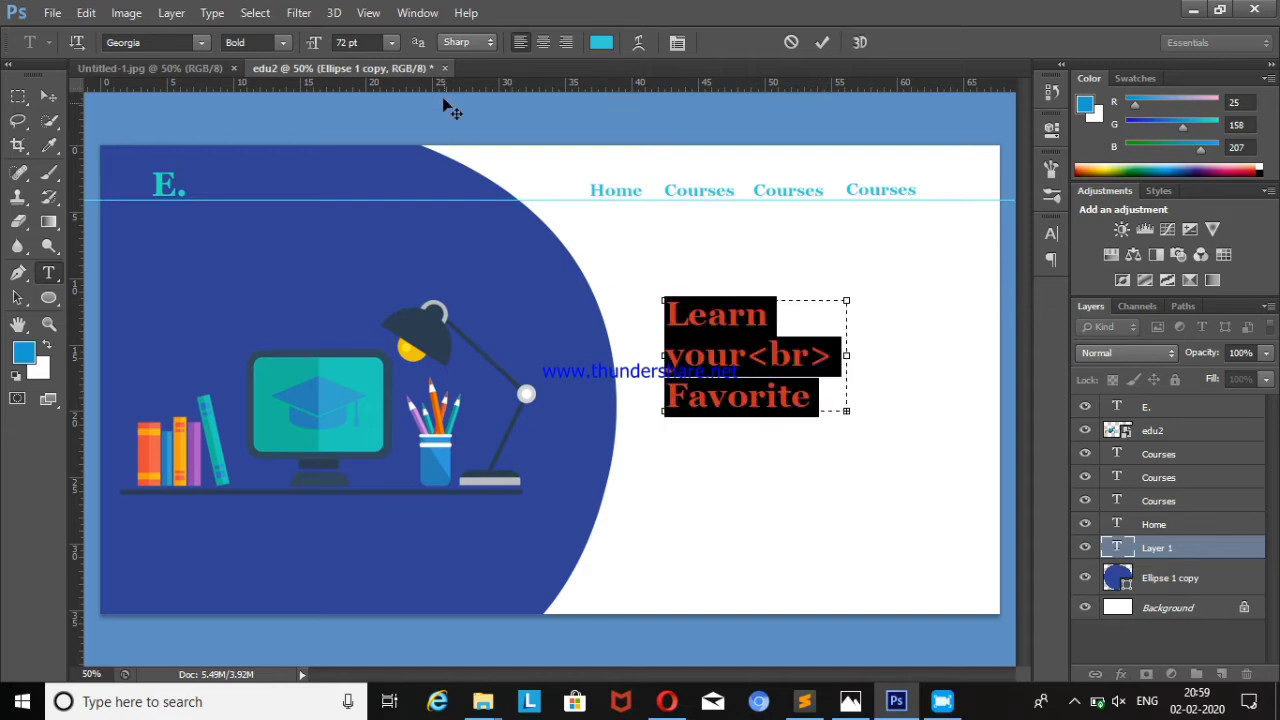
{"action": "left_click", "coordinate": [392, 43]}
{"action": "left_click", "coordinate": [390, 300]}
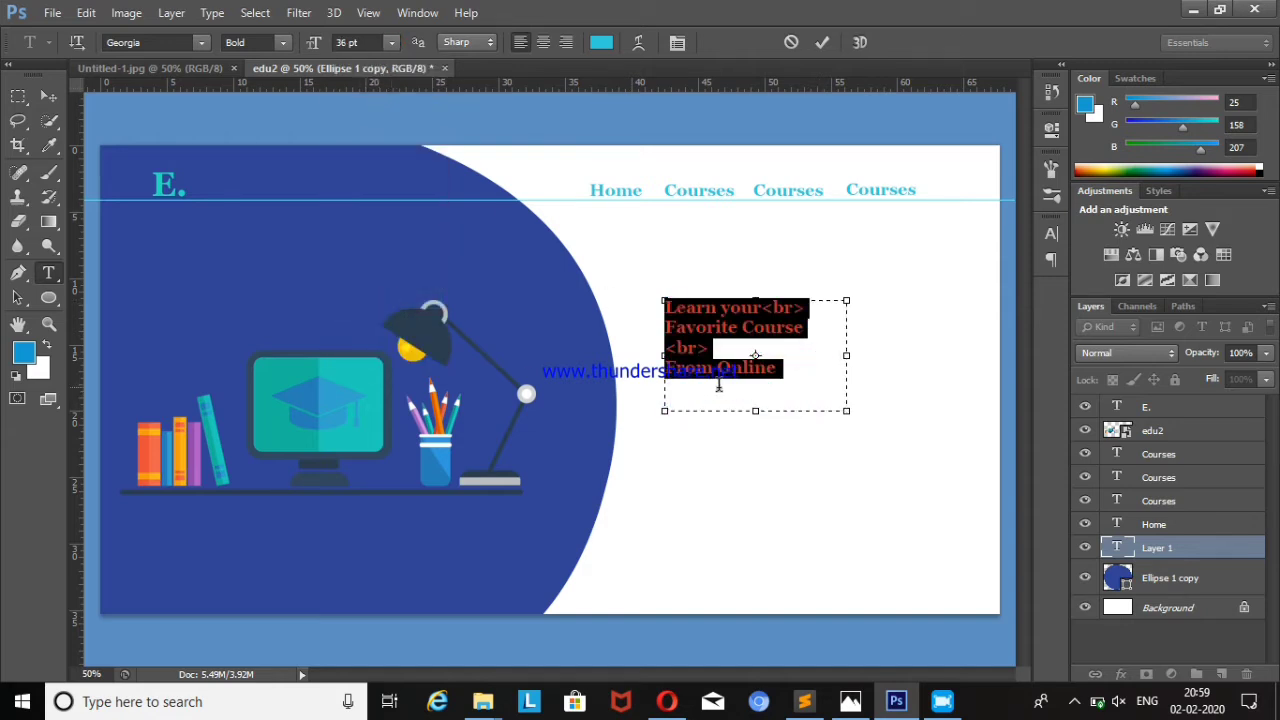
{"action": "left_click", "coordinate": [390, 43]}
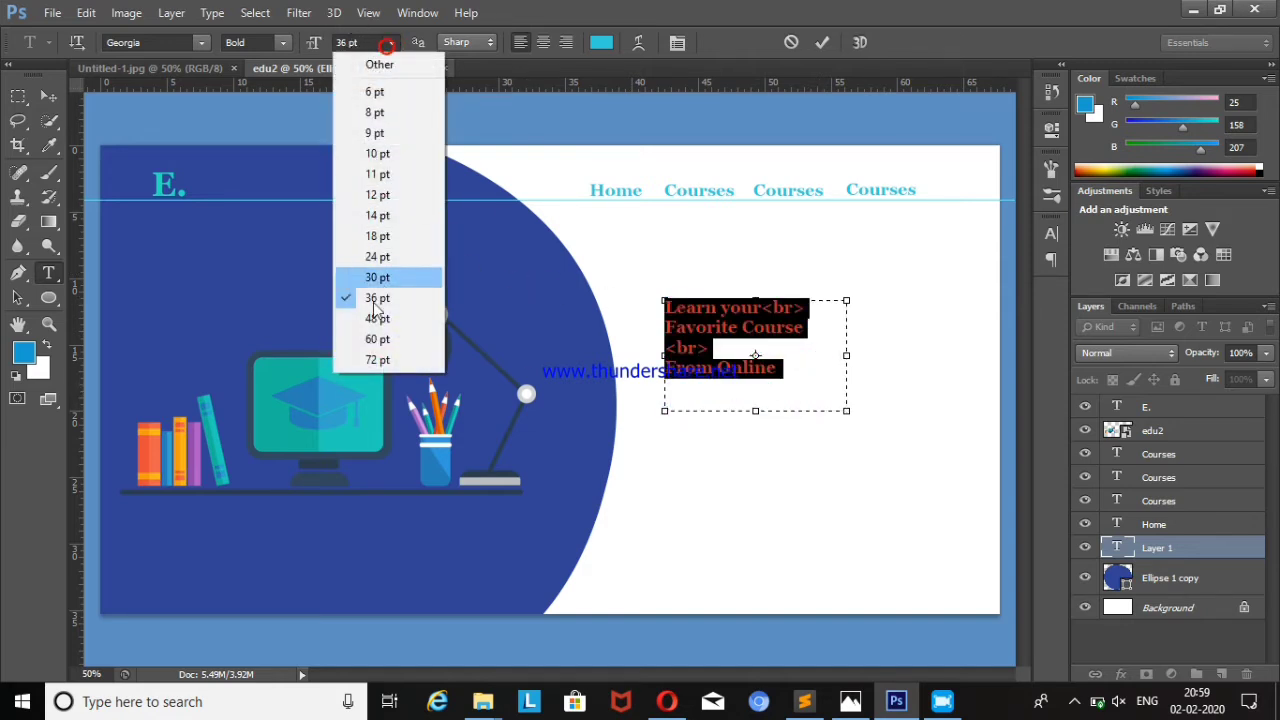
{"action": "left_click", "coordinate": [385, 318]}
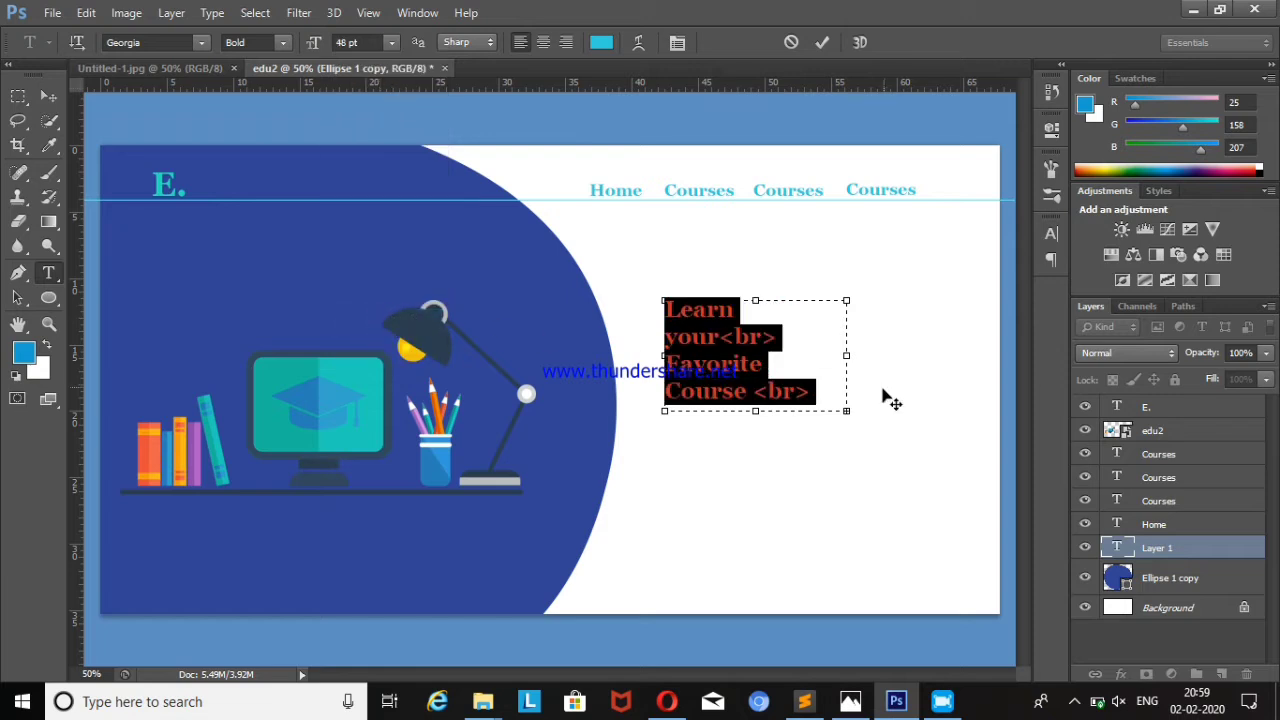
{"action": "left_click", "coordinate": [47, 95]}
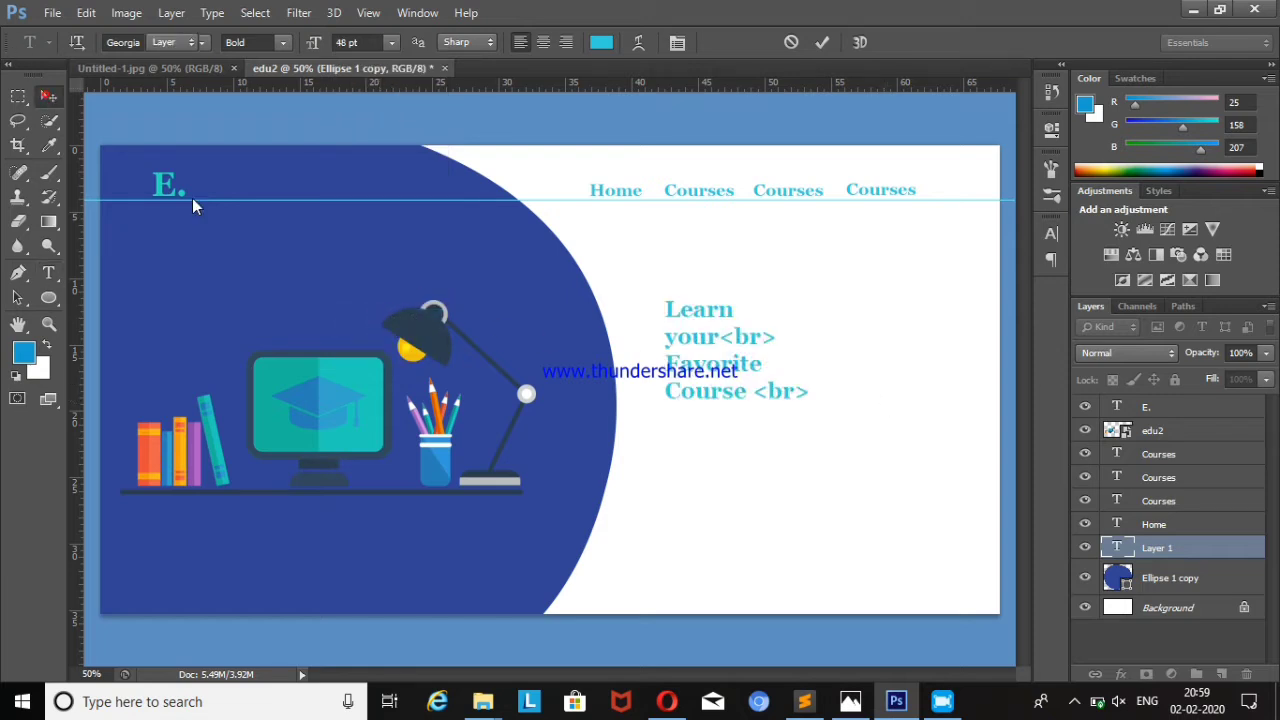
- Resize the headline text box so the headline wraps better
{"action": "left_click", "coordinate": [48, 272]}
{"action": "left_click", "coordinate": [719, 357]}
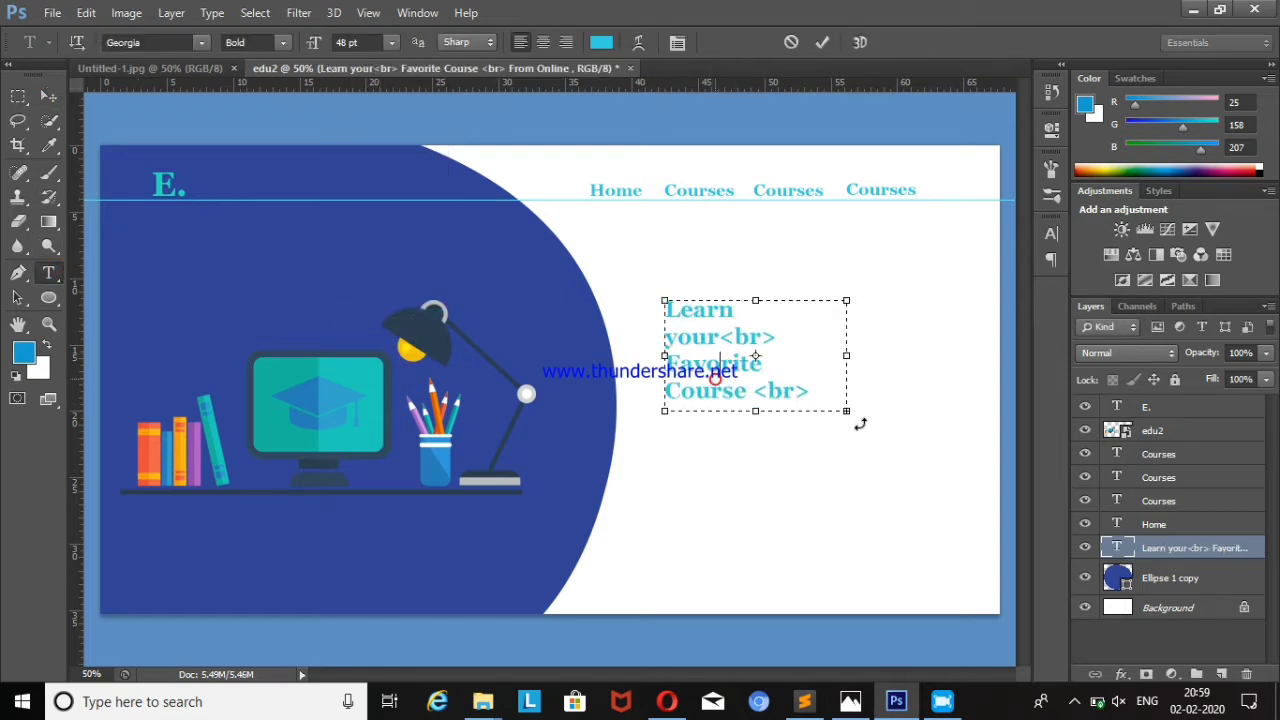
{"action": "left_click_drag", "start_coordinate": [846, 411], "coordinate": [932, 497]}
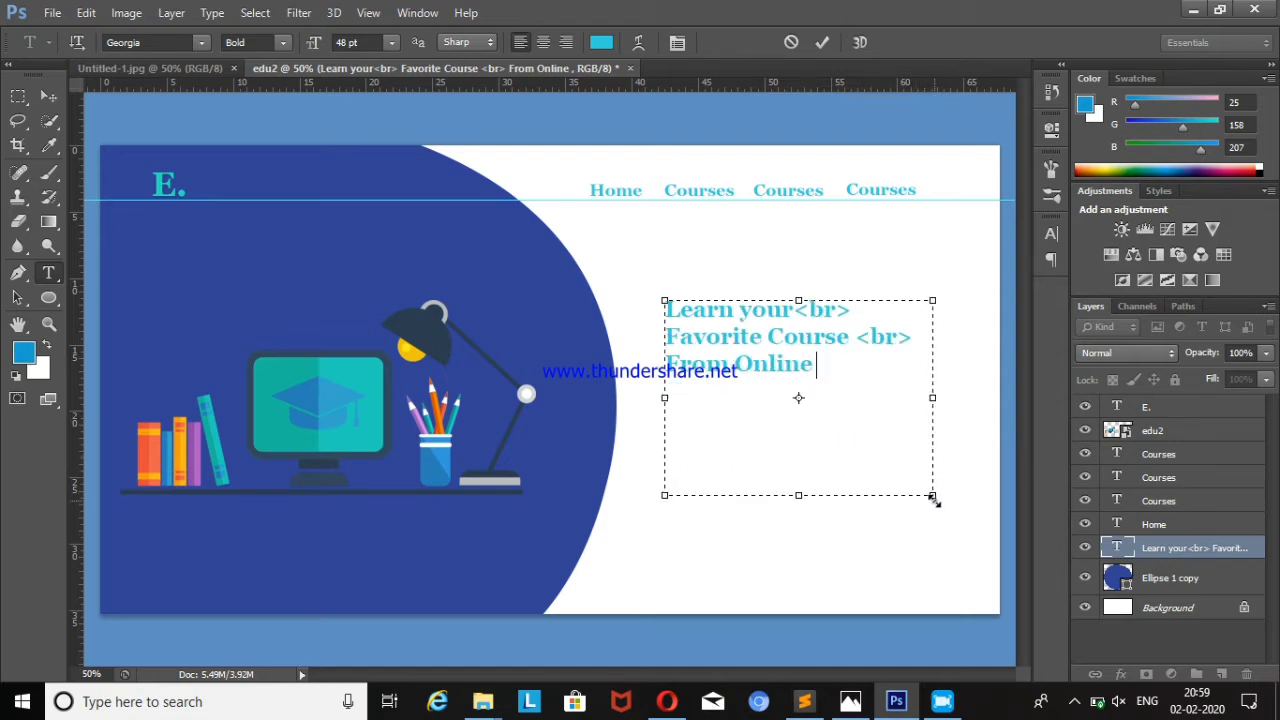
{"action": "left_click_drag", "start_coordinate": [932, 497], "coordinate": [914, 464]}
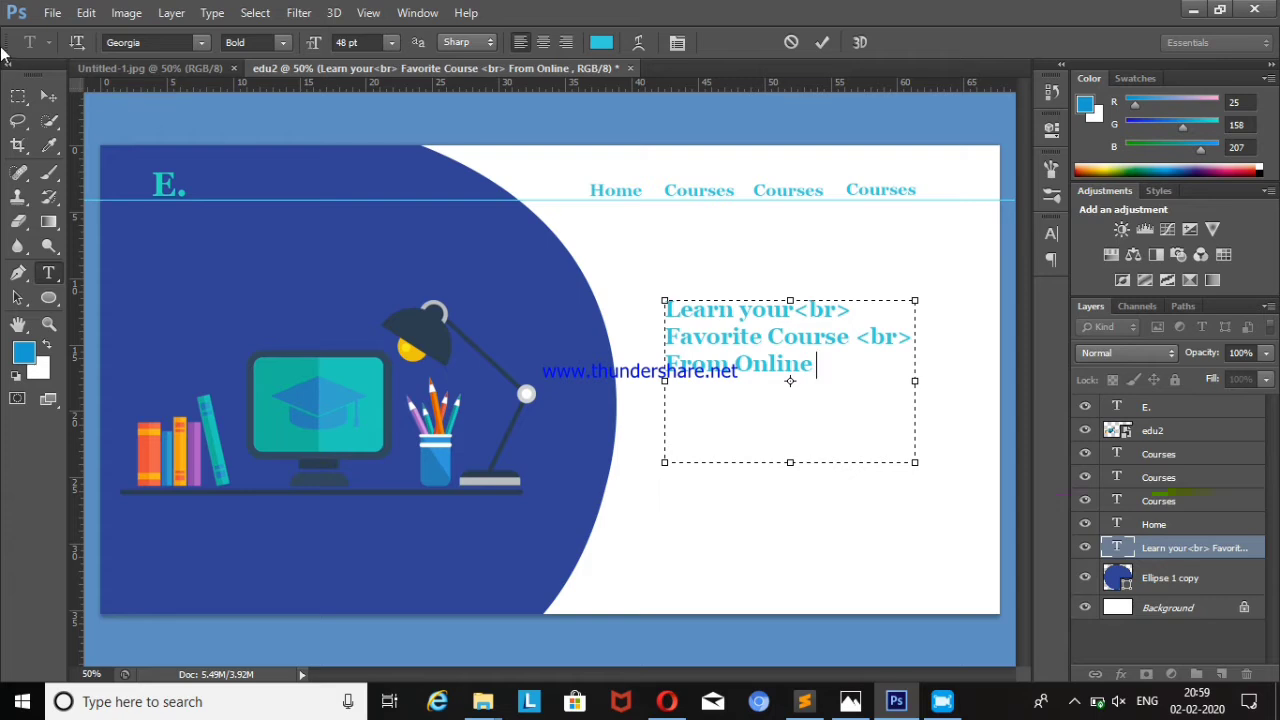
{"action": "left_click", "coordinate": [48, 96]}
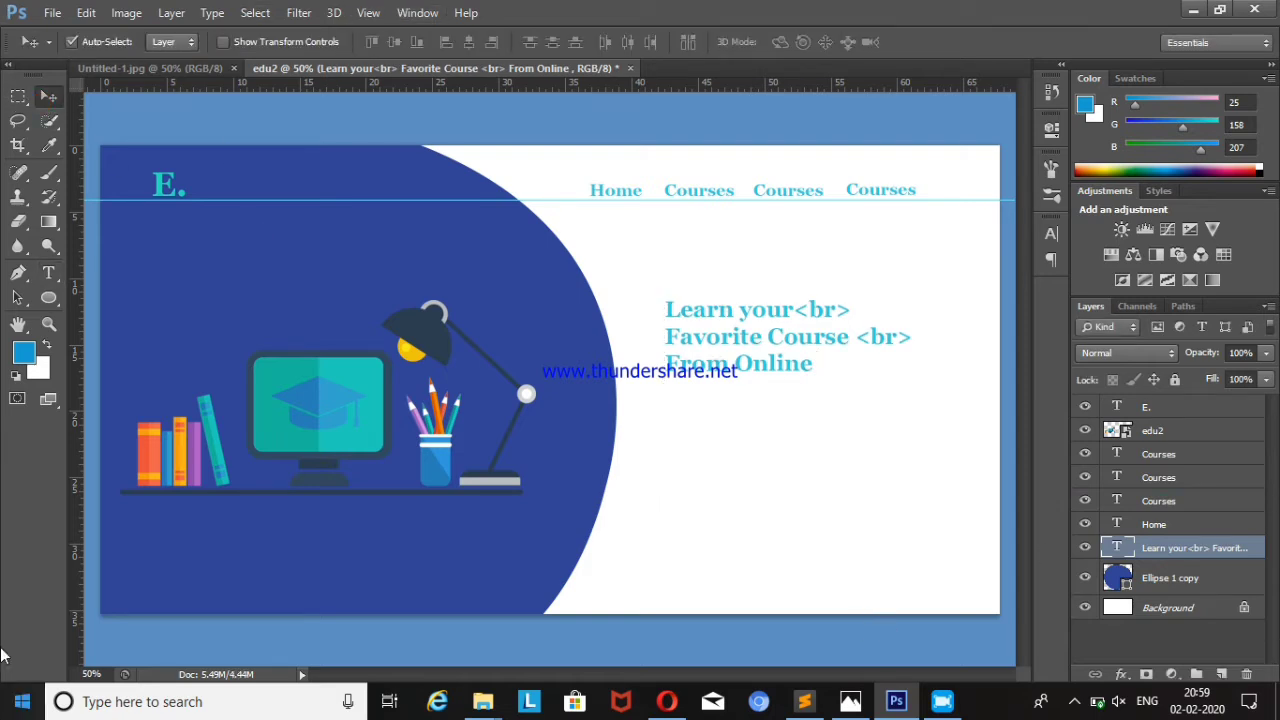
- Delete the two stray <br> tags from the headline
{"action": "left_click", "coordinate": [50, 278]}
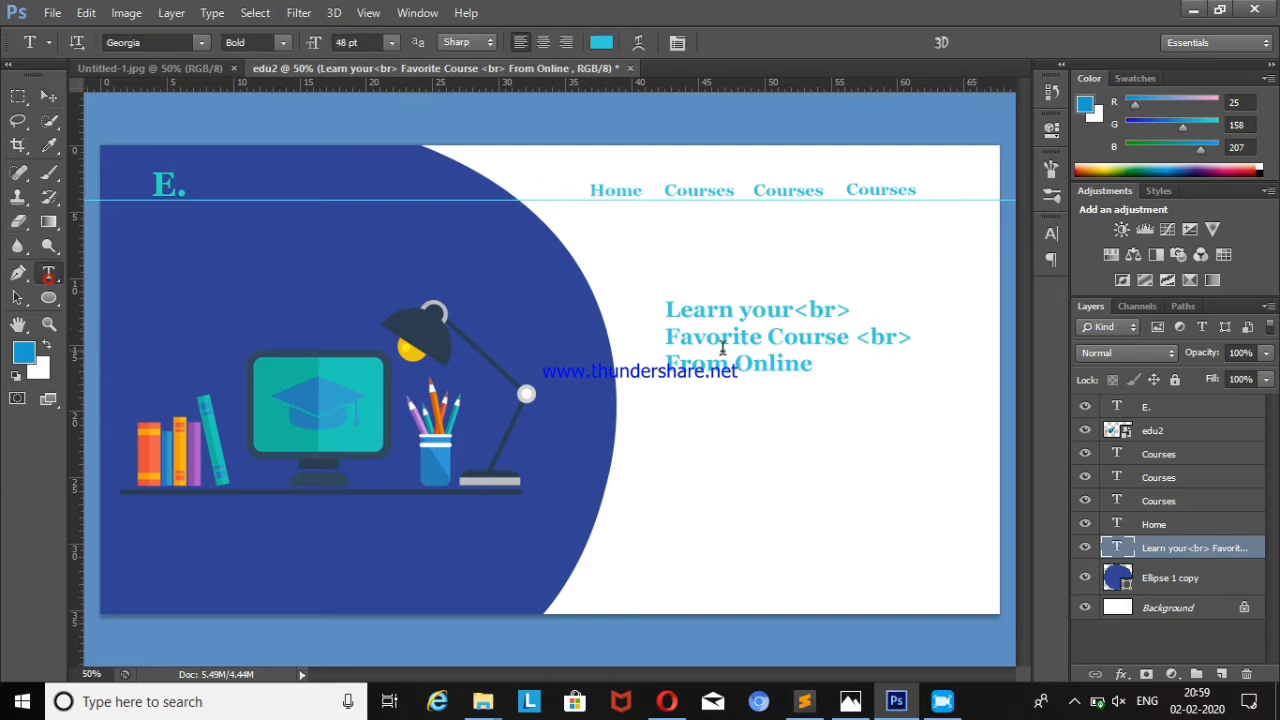
{"action": "left_click_drag", "start_coordinate": [845, 312], "coordinate": [796, 310]}
{"action": "key", "text": "BackSpace"}
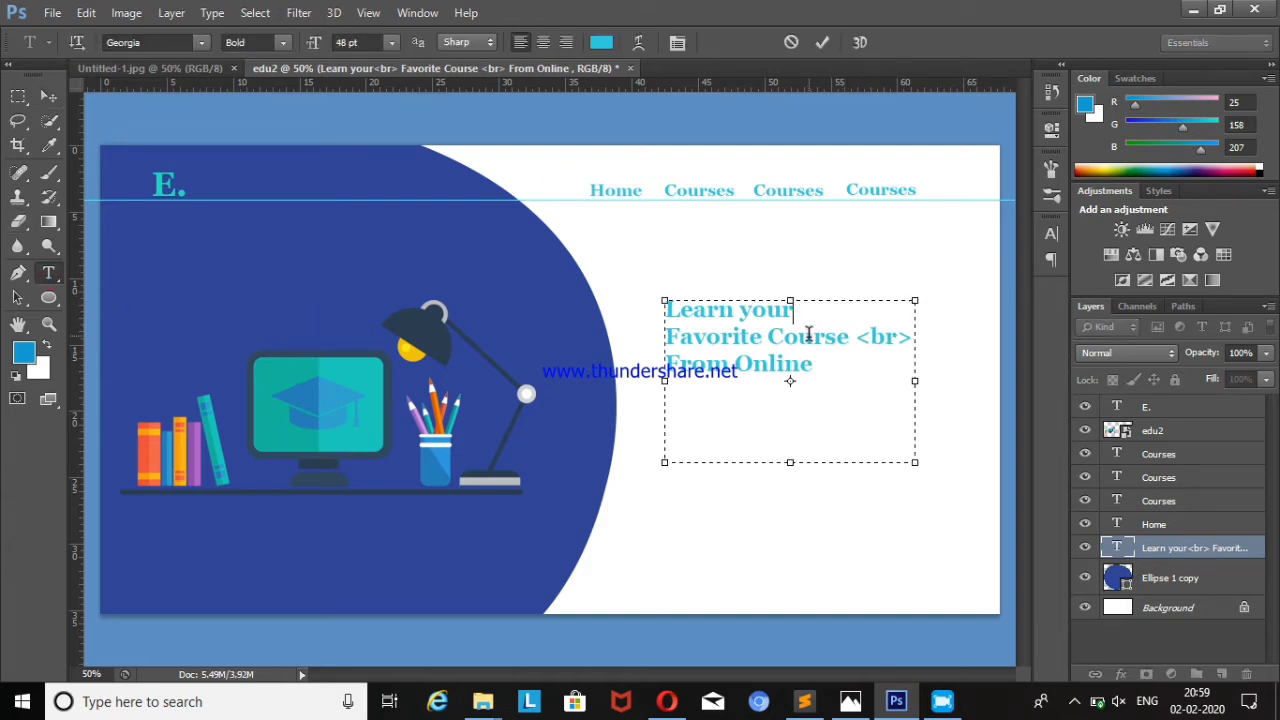
{"action": "left_click_drag", "start_coordinate": [857, 337], "coordinate": [912, 338]}
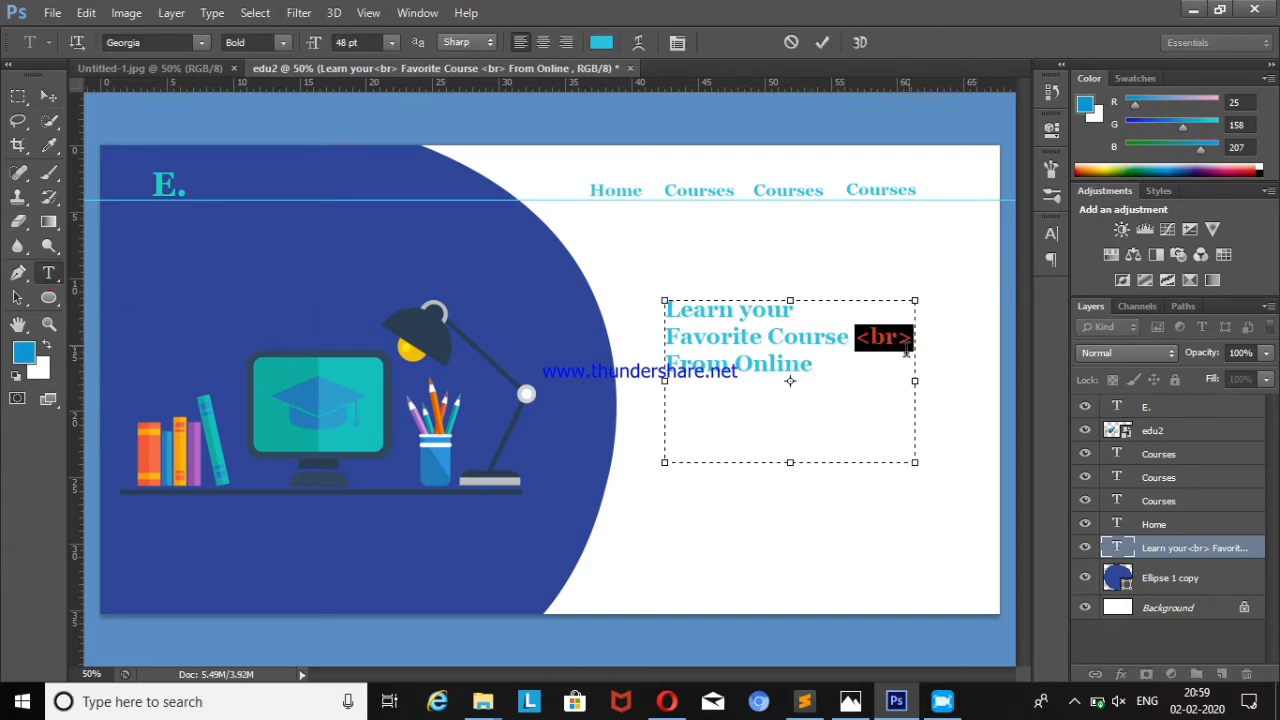
{"action": "key", "text": "BackSpace"}
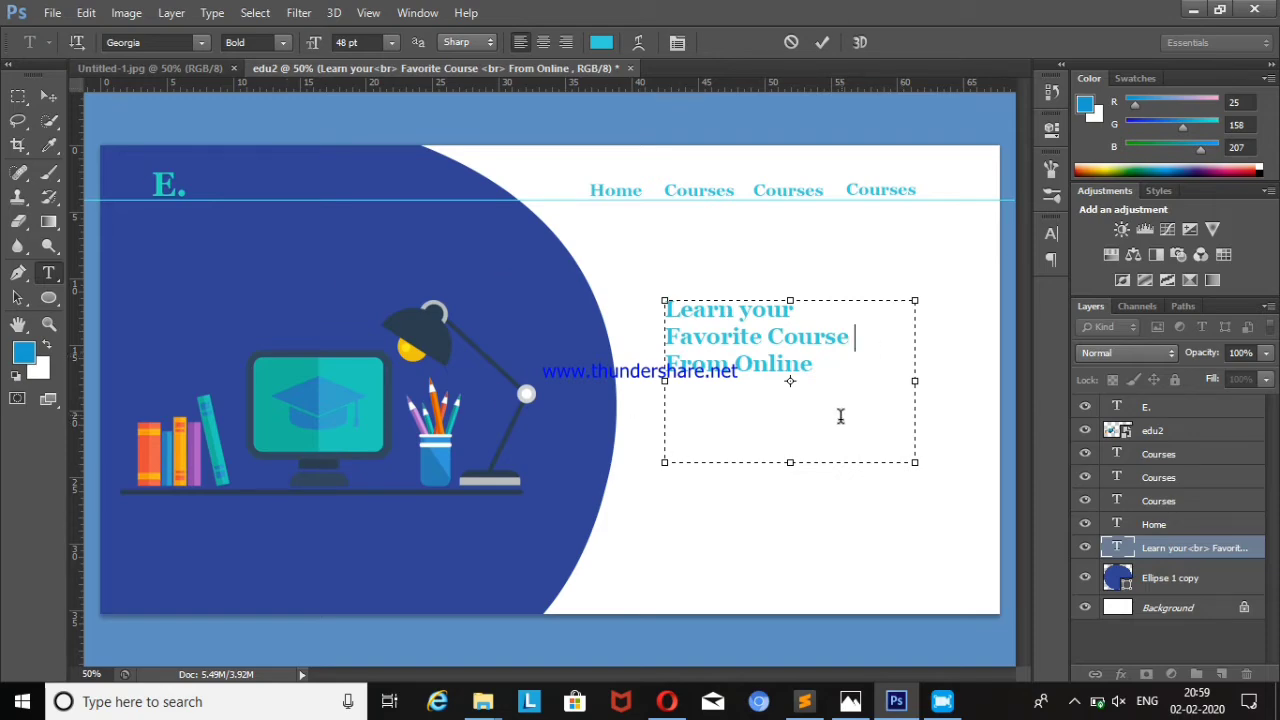
{"action": "key", "text": "ctrl+a"}
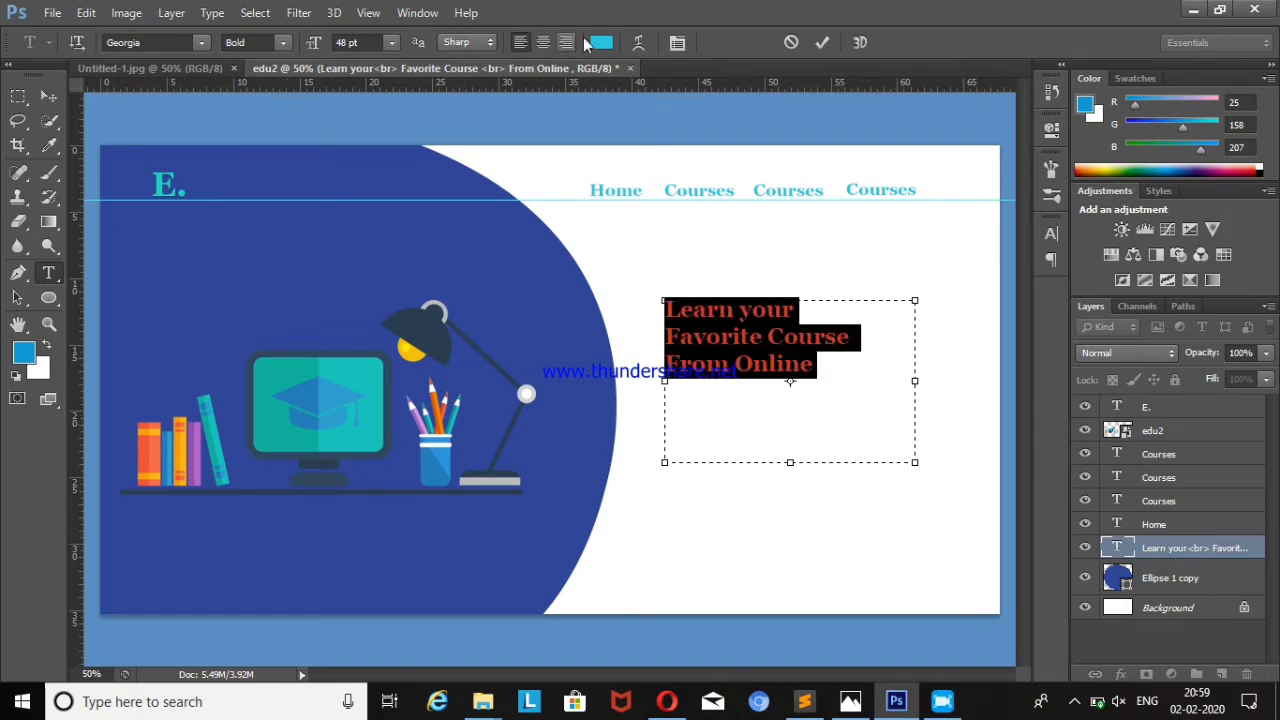
- Make the headline darker teal #0c858d at 60 pt and nudge it lower
{"action": "left_click", "coordinate": [600, 42]}
{"action": "left_click", "coordinate": [1004, 329]}
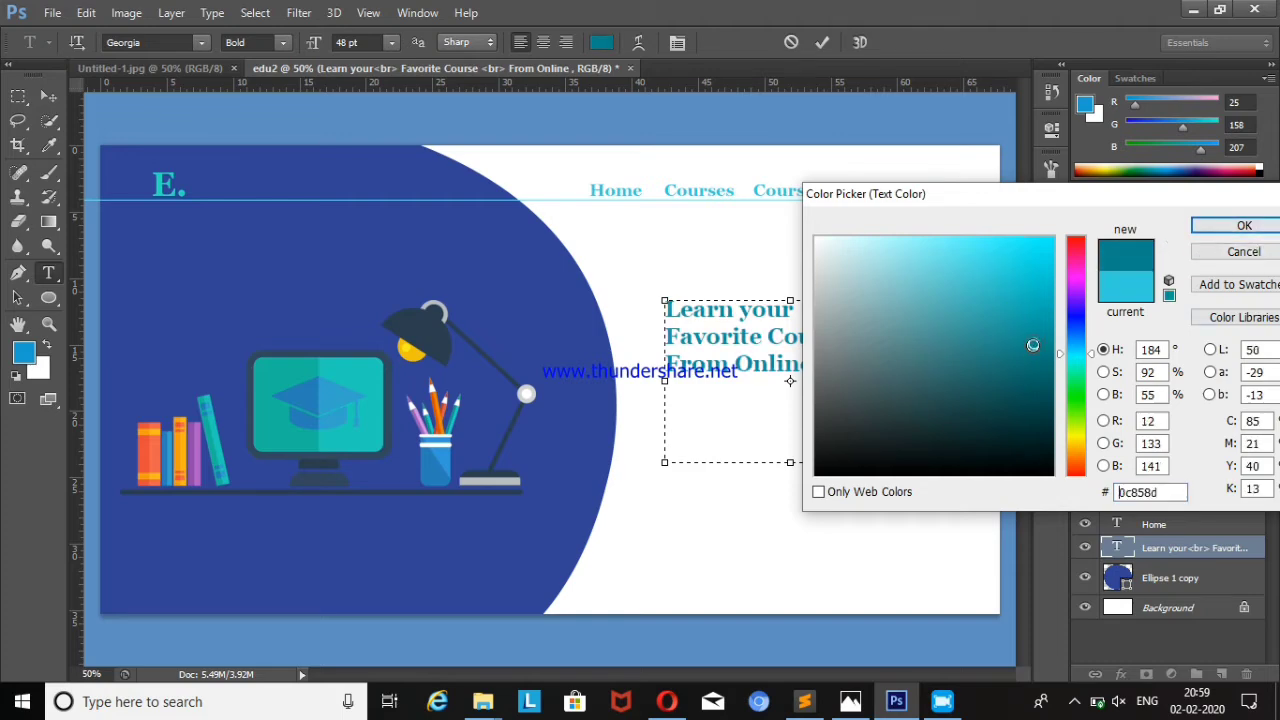
{"action": "left_click", "coordinate": [1240, 226]}
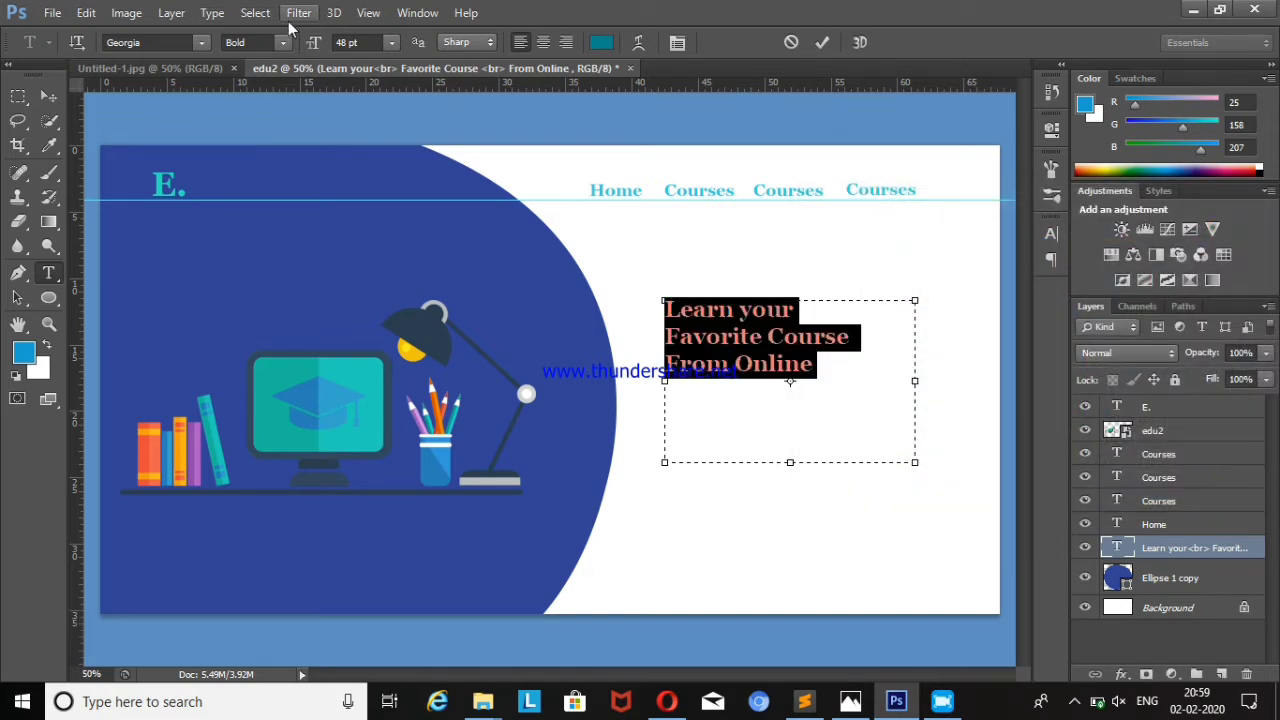
{"action": "left_click", "coordinate": [391, 42]}
{"action": "left_click", "coordinate": [370, 340]}
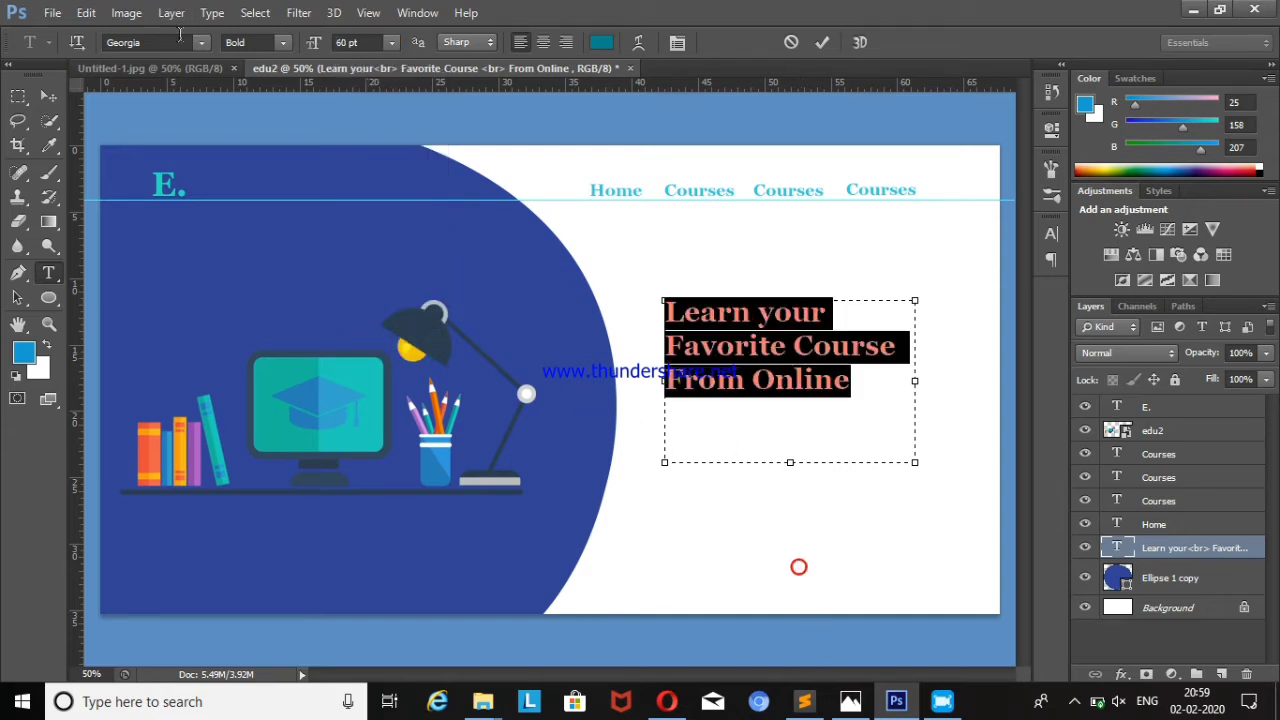
{"action": "left_click", "coordinate": [48, 96]}
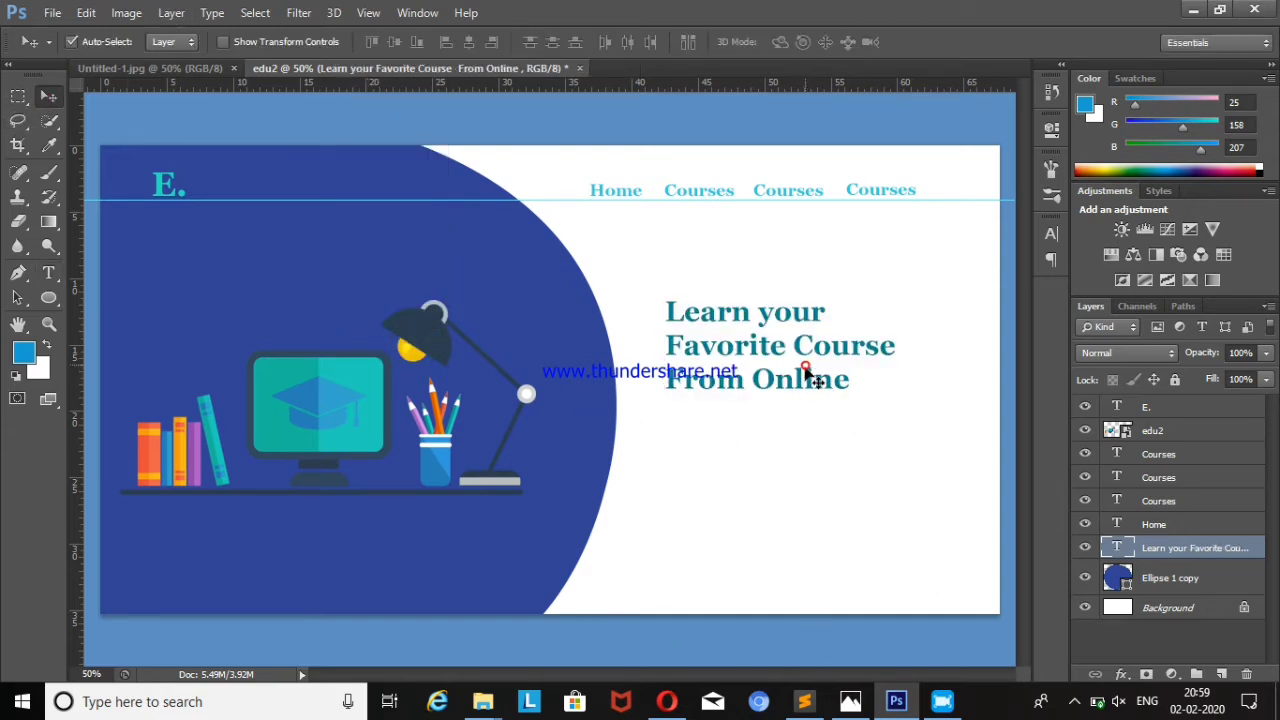
{"action": "left_click_drag", "start_coordinate": [808, 369], "coordinate": [806, 379]}
{"action": "left_click", "coordinate": [815, 485]}
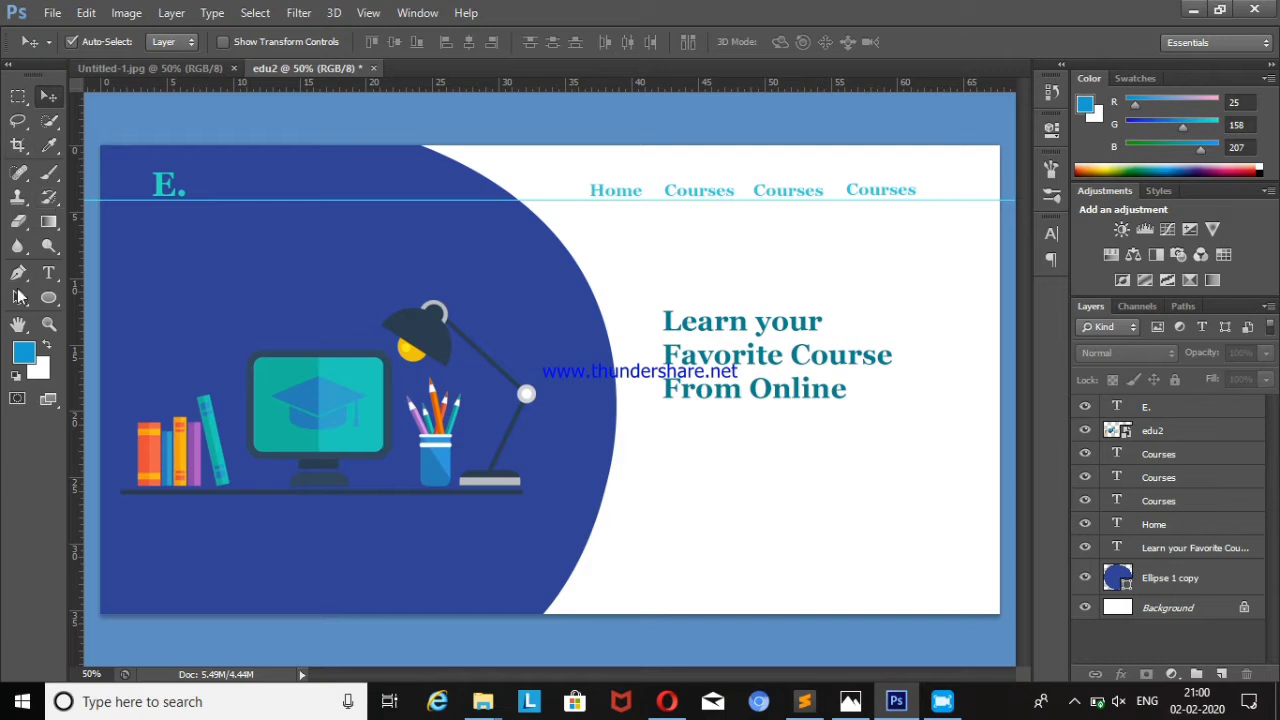
- Draw a 380×92 px rounded rectangle beneath the headline for the button
{"action": "left_click", "coordinate": [49, 297]}
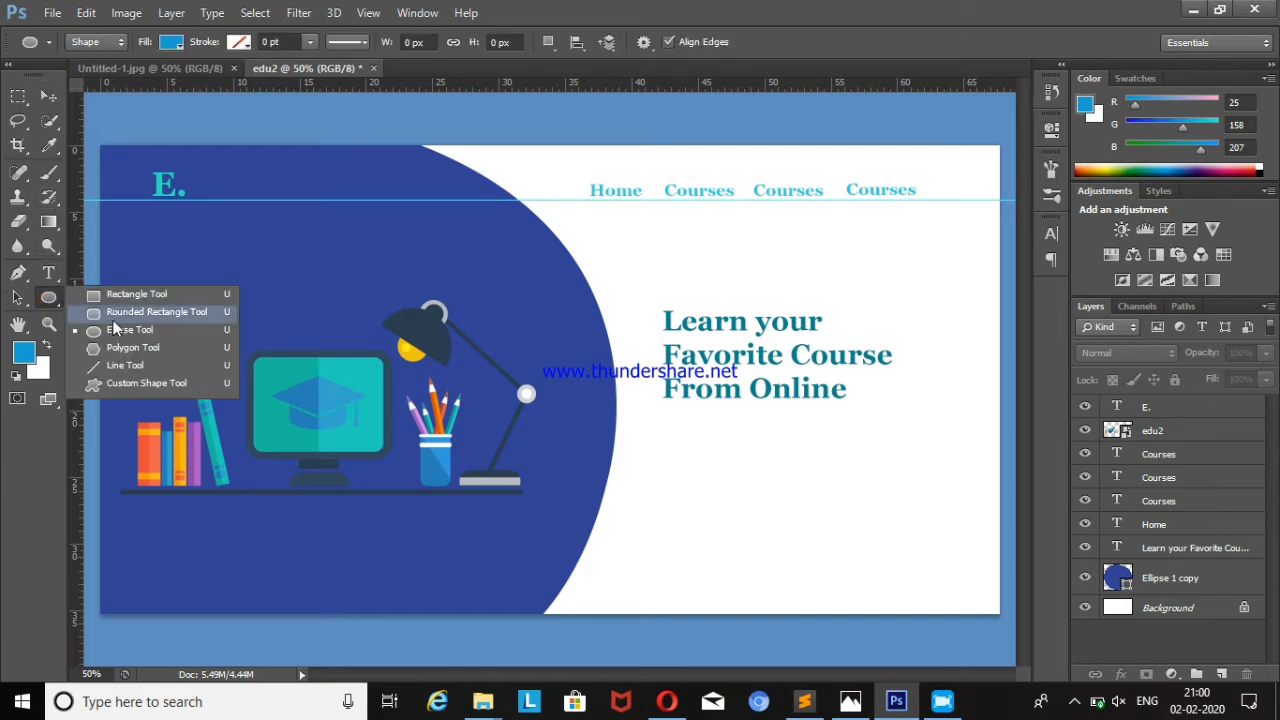
{"action": "left_click", "coordinate": [113, 318]}
{"action": "left_click_drag", "start_coordinate": [665, 432], "coordinate": [842, 476]}
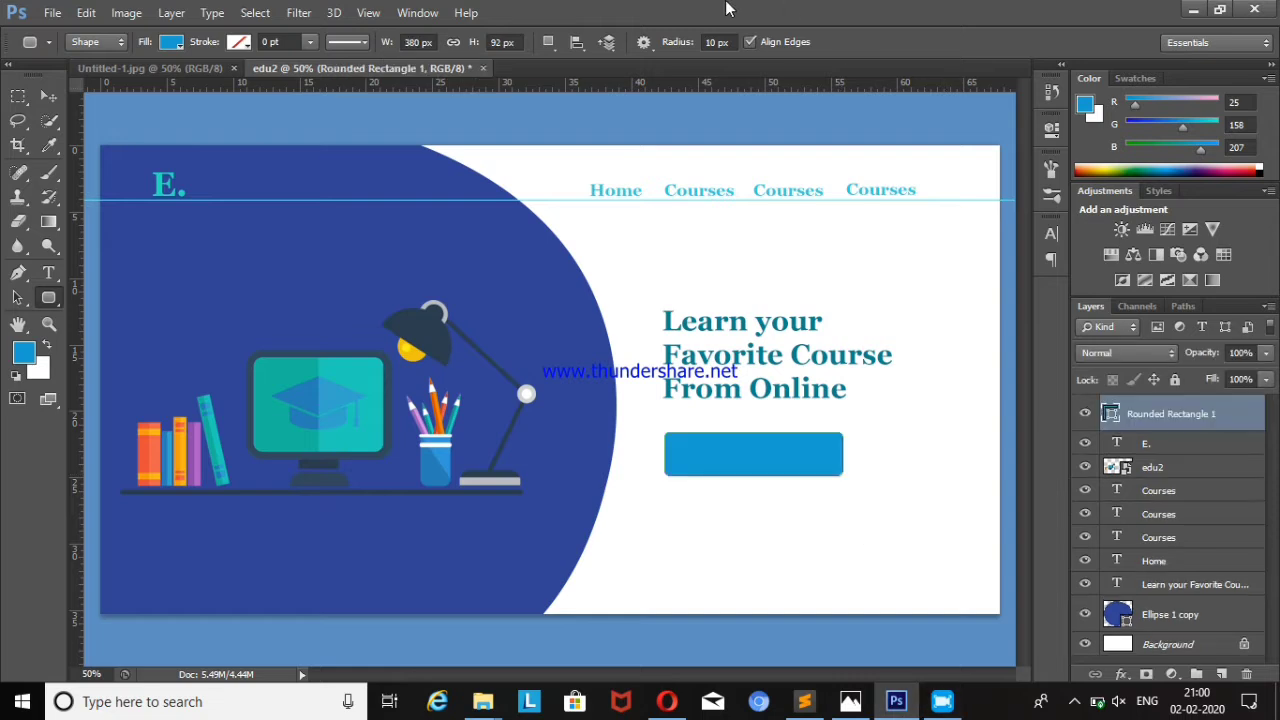
- Give the button a horizontal gradient fill at about 6 degrees with a cyan right stop
{"action": "left_click", "coordinate": [172, 42]}
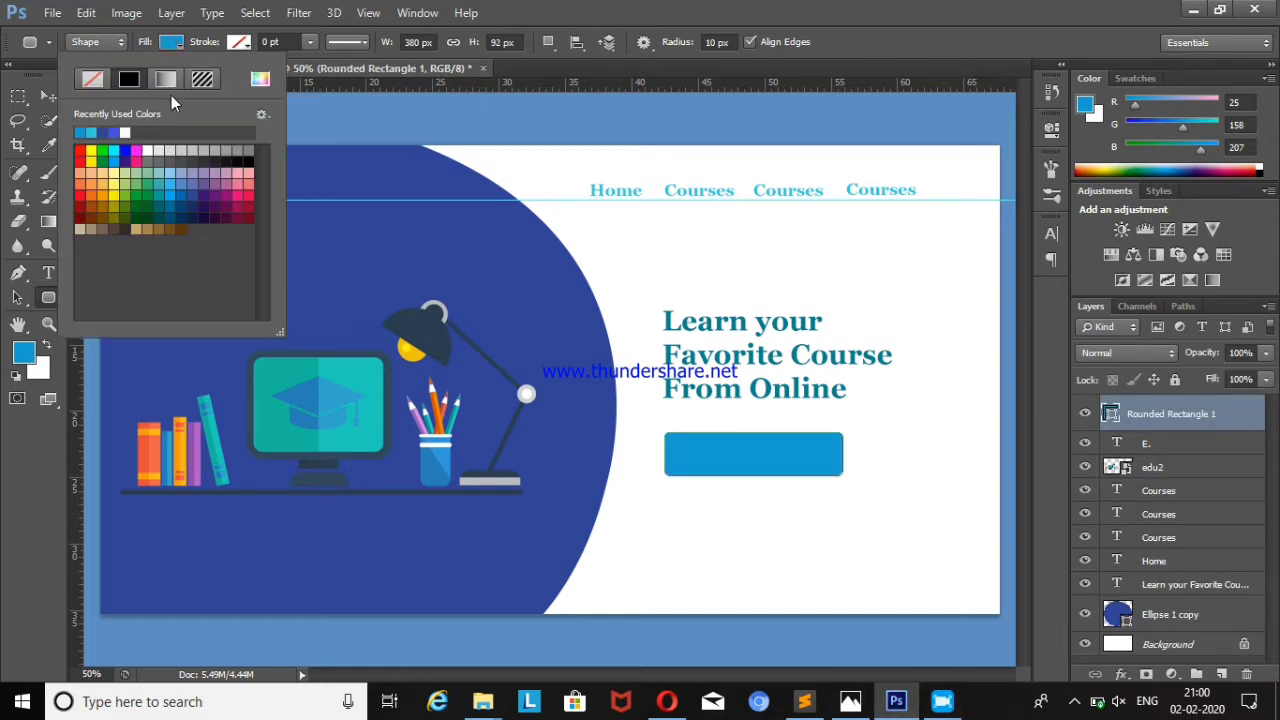
{"action": "left_click", "coordinate": [166, 79]}
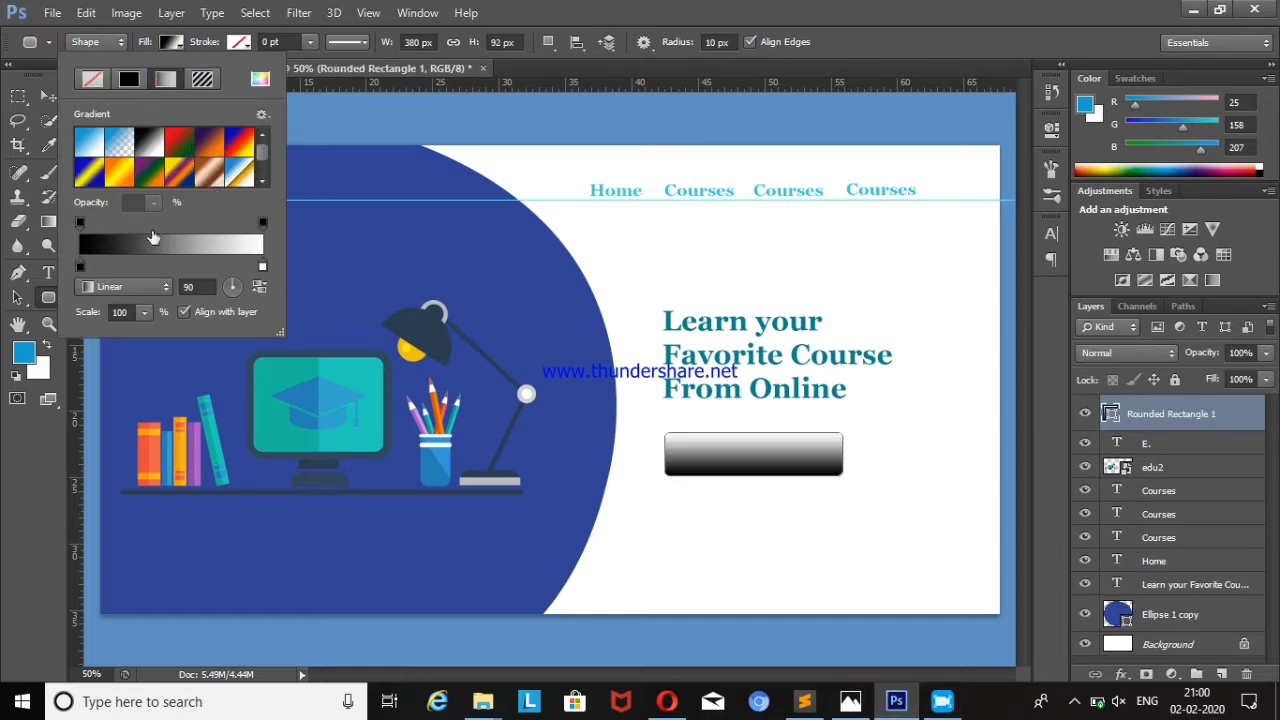
{"action": "left_click_drag", "start_coordinate": [237, 285], "coordinate": [238, 288]}
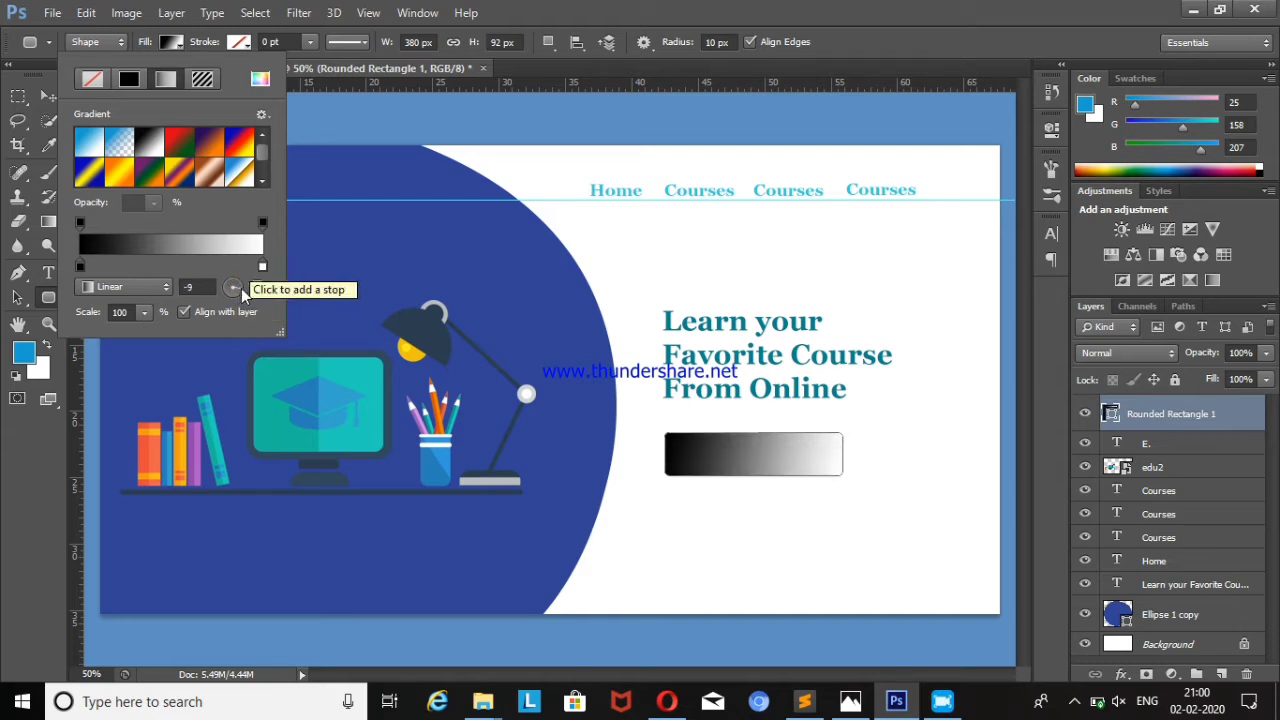
{"action": "left_click", "coordinate": [242, 288]}
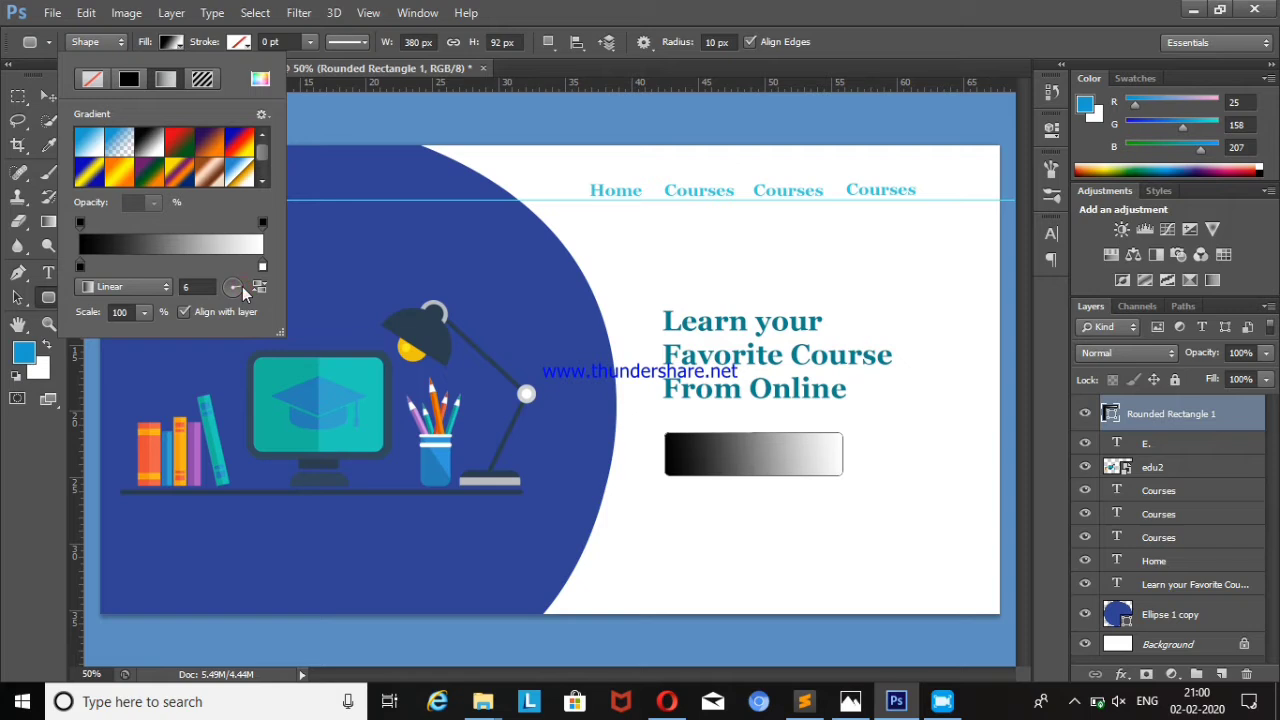
{"action": "double_click", "coordinate": [262, 266]}
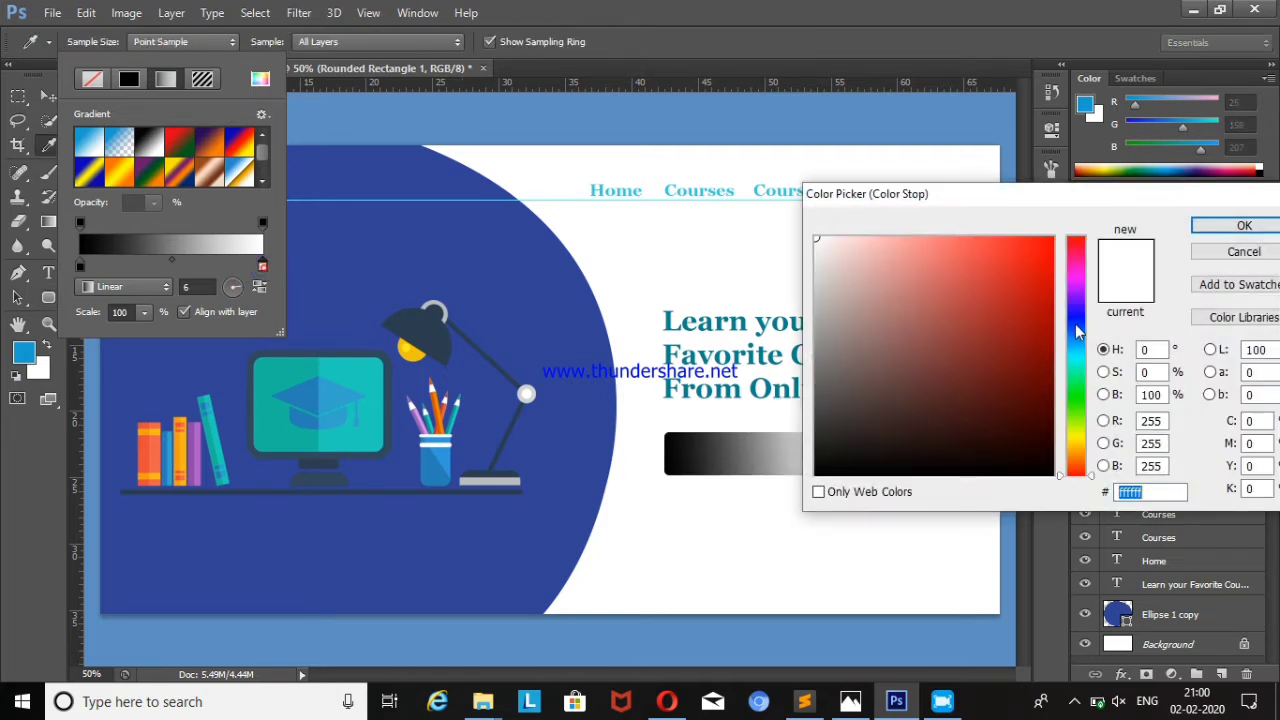
{"action": "left_click", "coordinate": [1077, 360]}
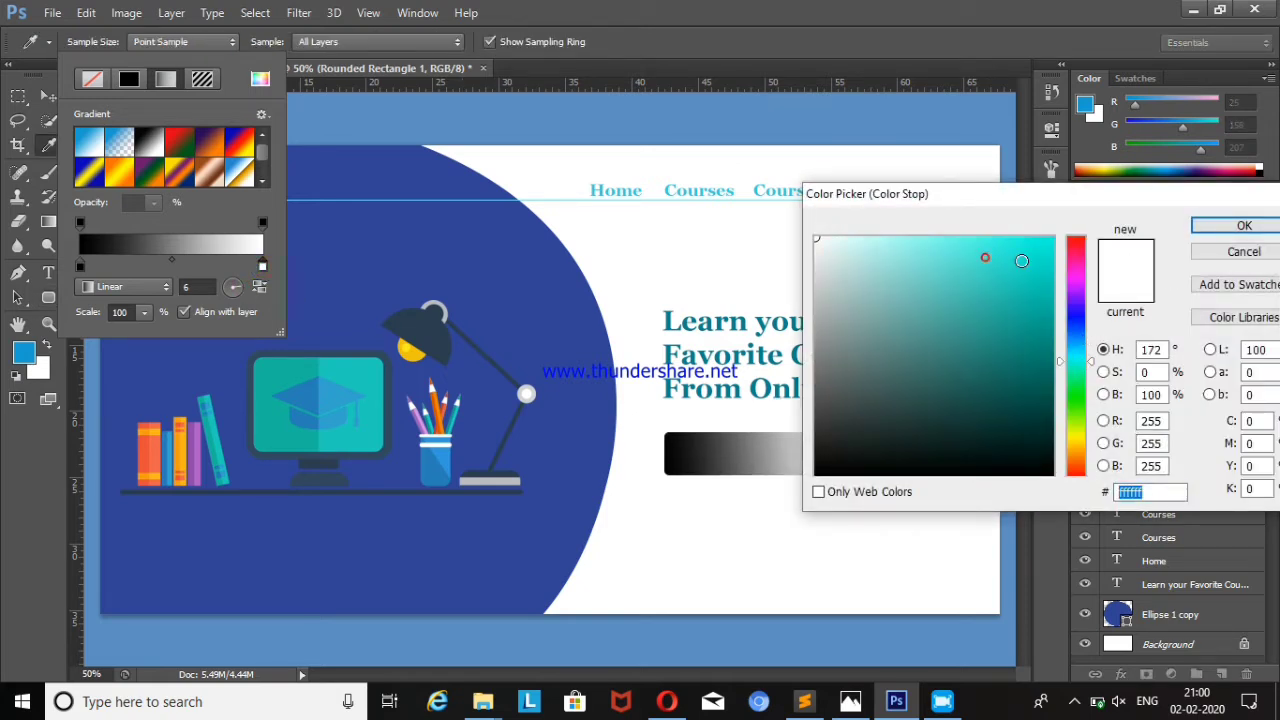
{"action": "left_click_drag", "start_coordinate": [986, 257], "coordinate": [1052, 248]}
{"action": "left_click", "coordinate": [1240, 226]}
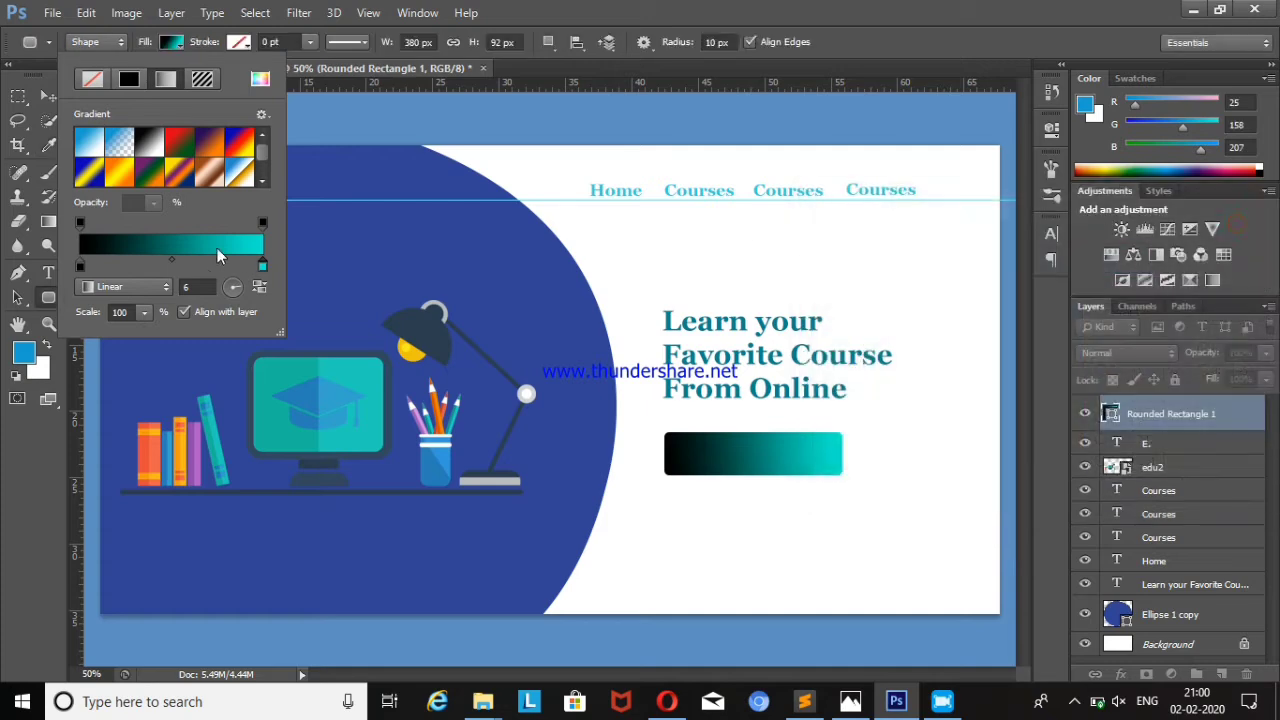
- Set the left gradient stop to medium blue and the right stop to the curve's dark blue
{"action": "left_click", "coordinate": [80, 264]}
{"action": "double_click", "coordinate": [80, 266]}
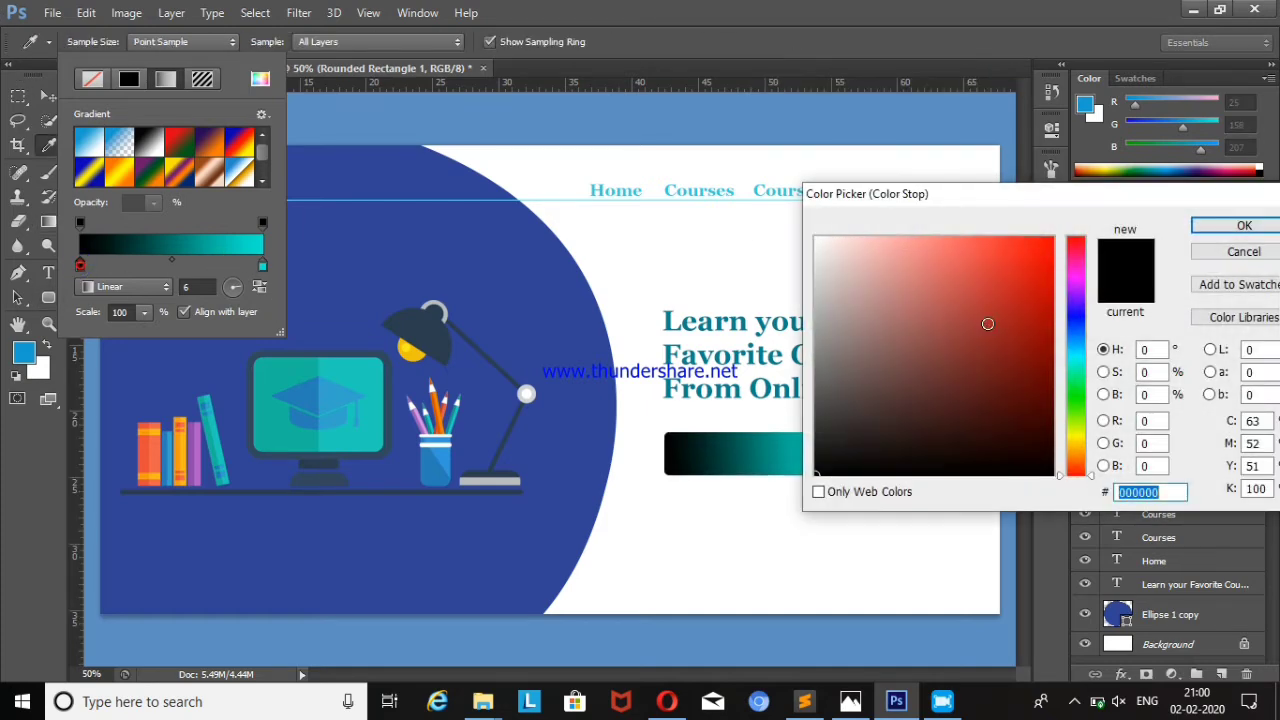
{"action": "left_click", "coordinate": [1078, 330]}
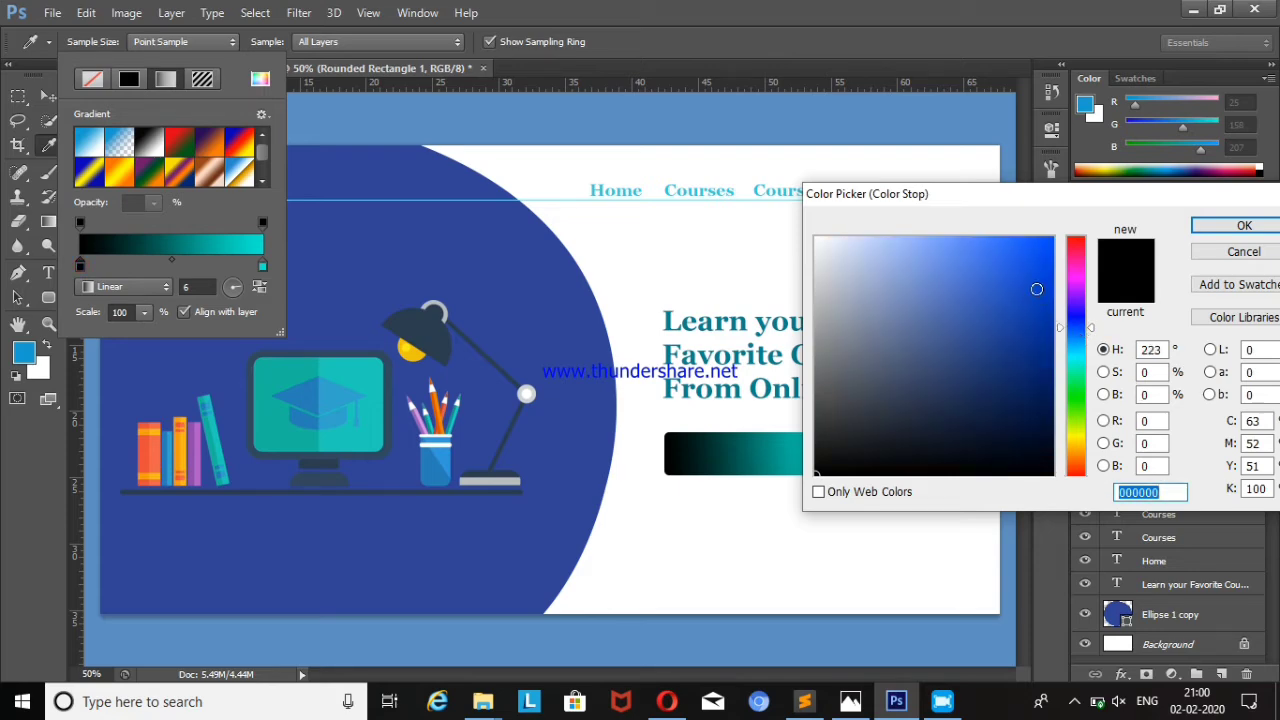
{"action": "left_click", "coordinate": [1036, 289]}
{"action": "left_click", "coordinate": [1244, 226]}
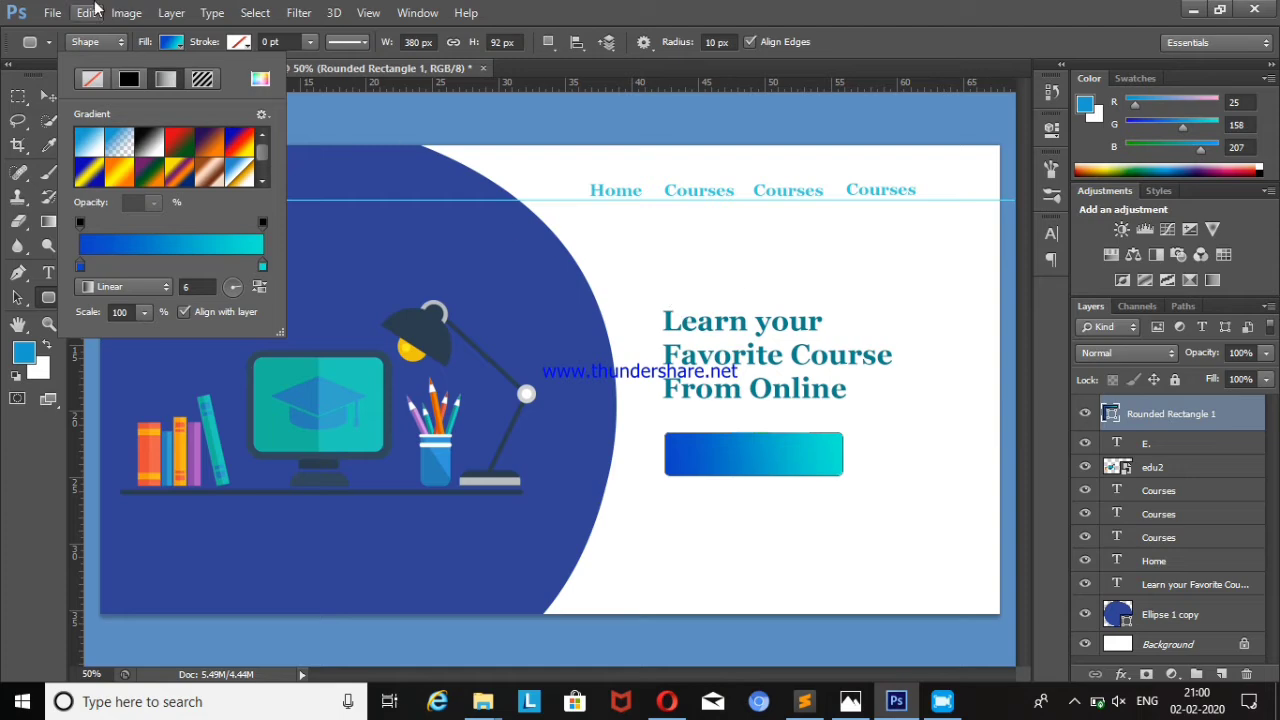
{"action": "double_click", "coordinate": [263, 266]}
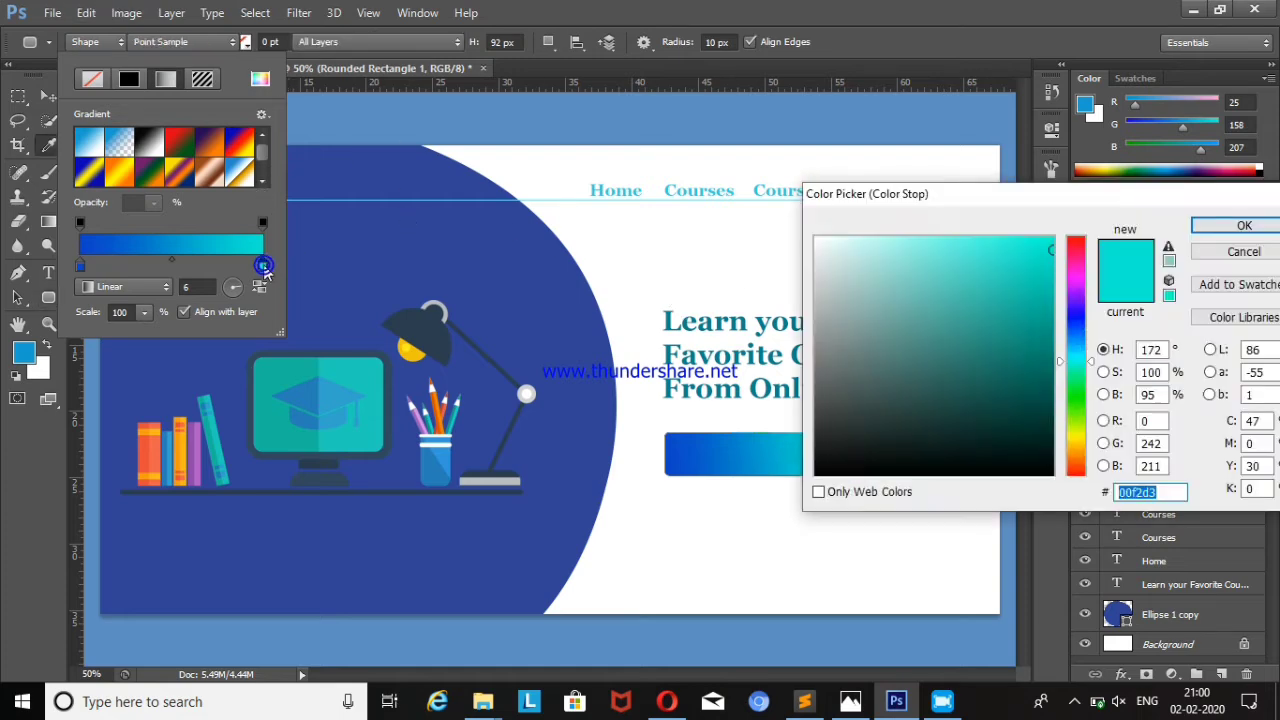
{"action": "left_click", "coordinate": [514, 303]}
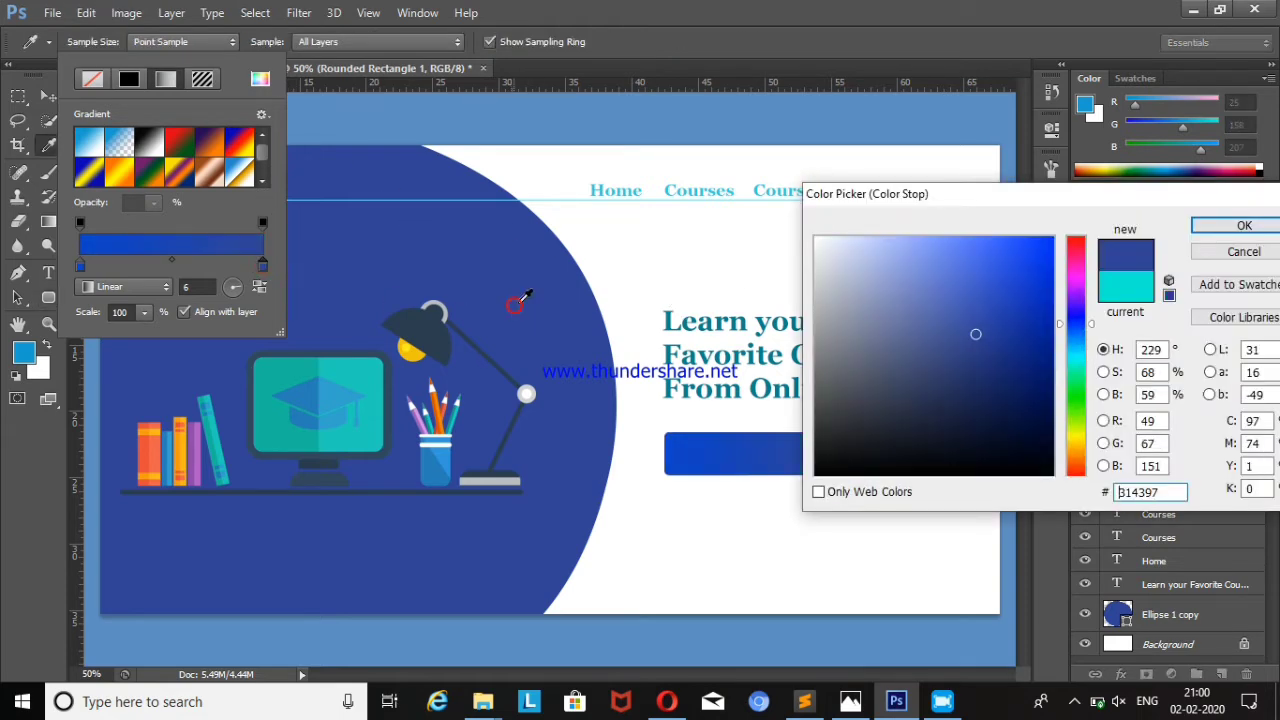
{"action": "left_click", "coordinate": [1244, 226]}
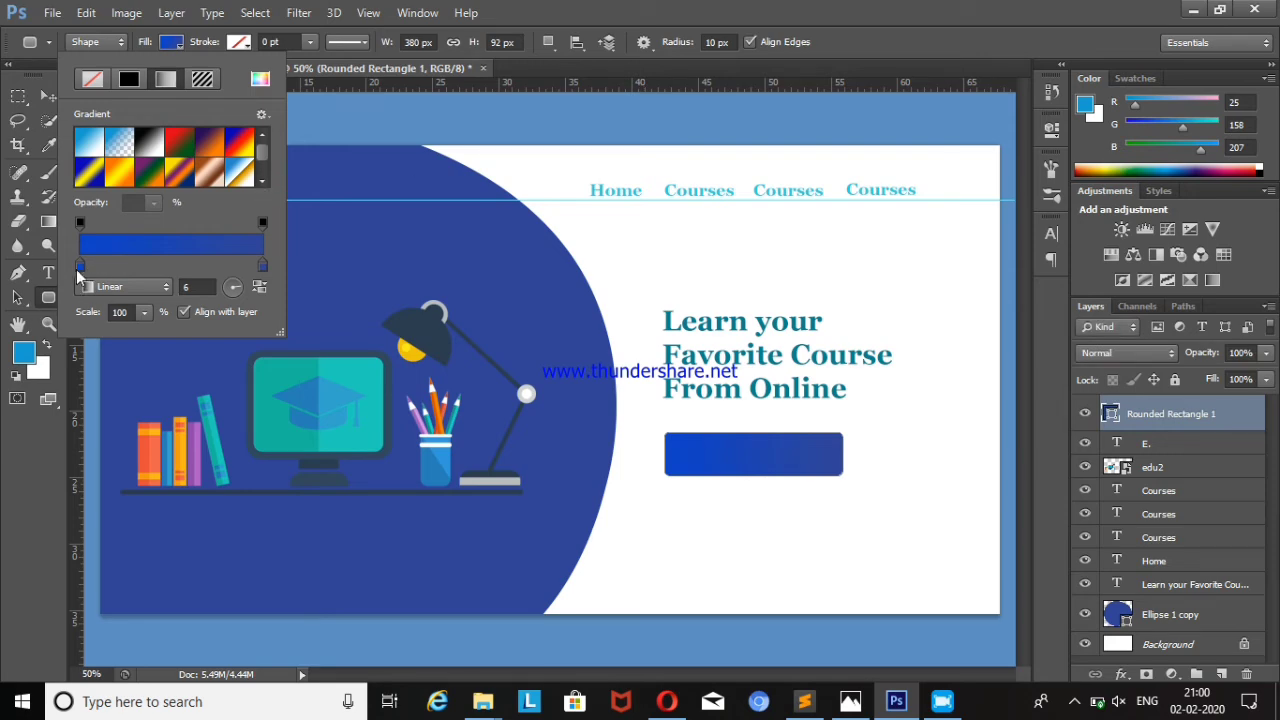
- Recolour the left gradient stop from #2980b8 to a brighter blue, about #1d89ce
{"action": "left_click", "coordinate": [80, 264]}
{"action": "double_click", "coordinate": [80, 264]}
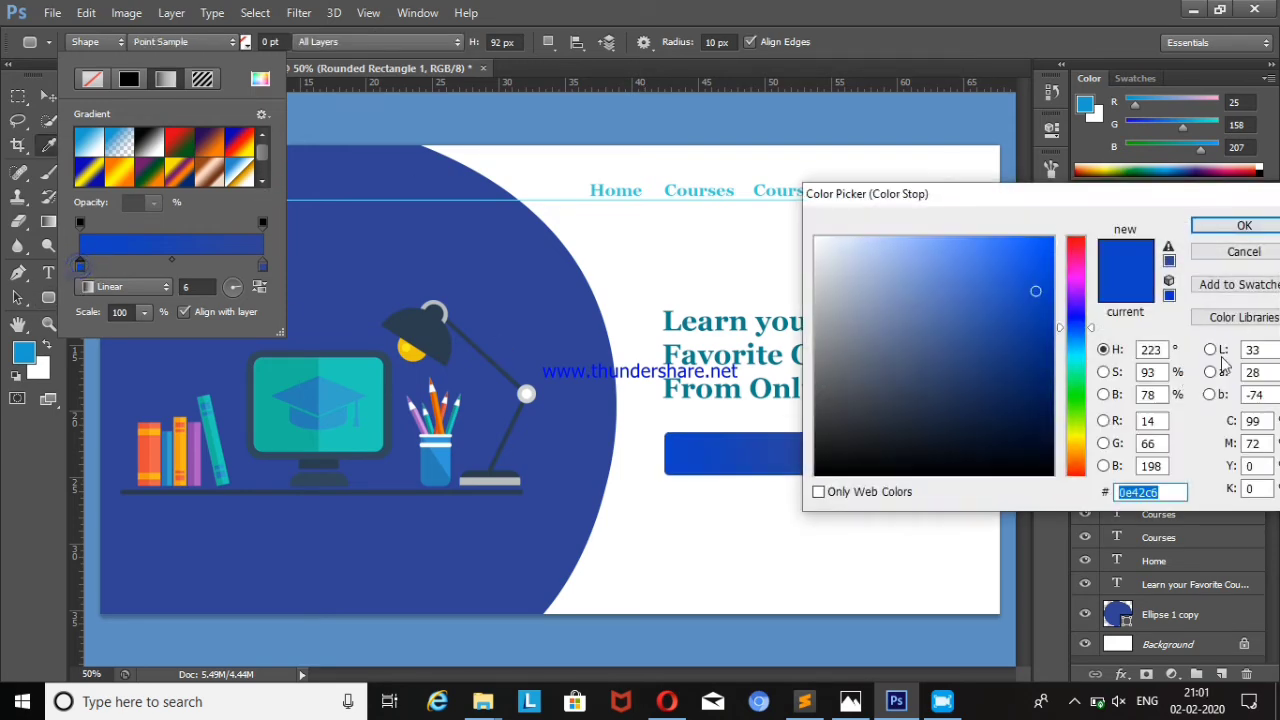
{"action": "left_click", "coordinate": [630, 190]}
{"action": "left_click", "coordinate": [626, 196]}
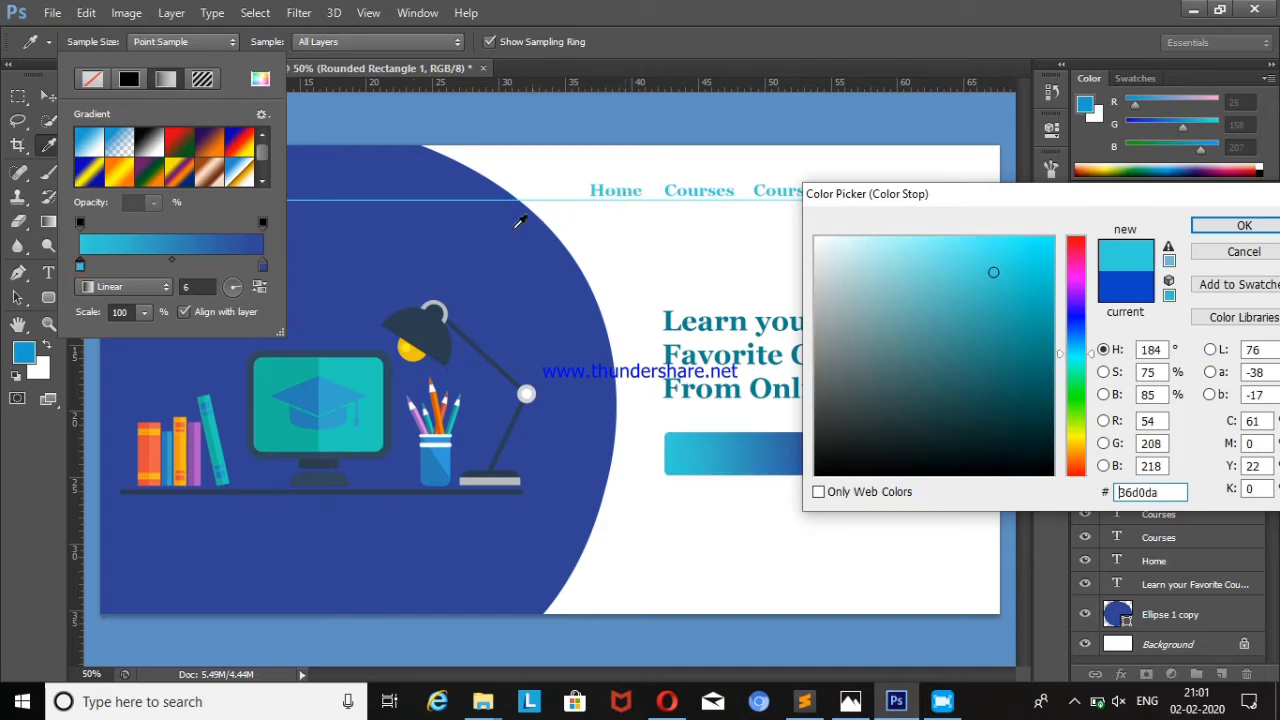
{"action": "left_click", "coordinate": [370, 386]}
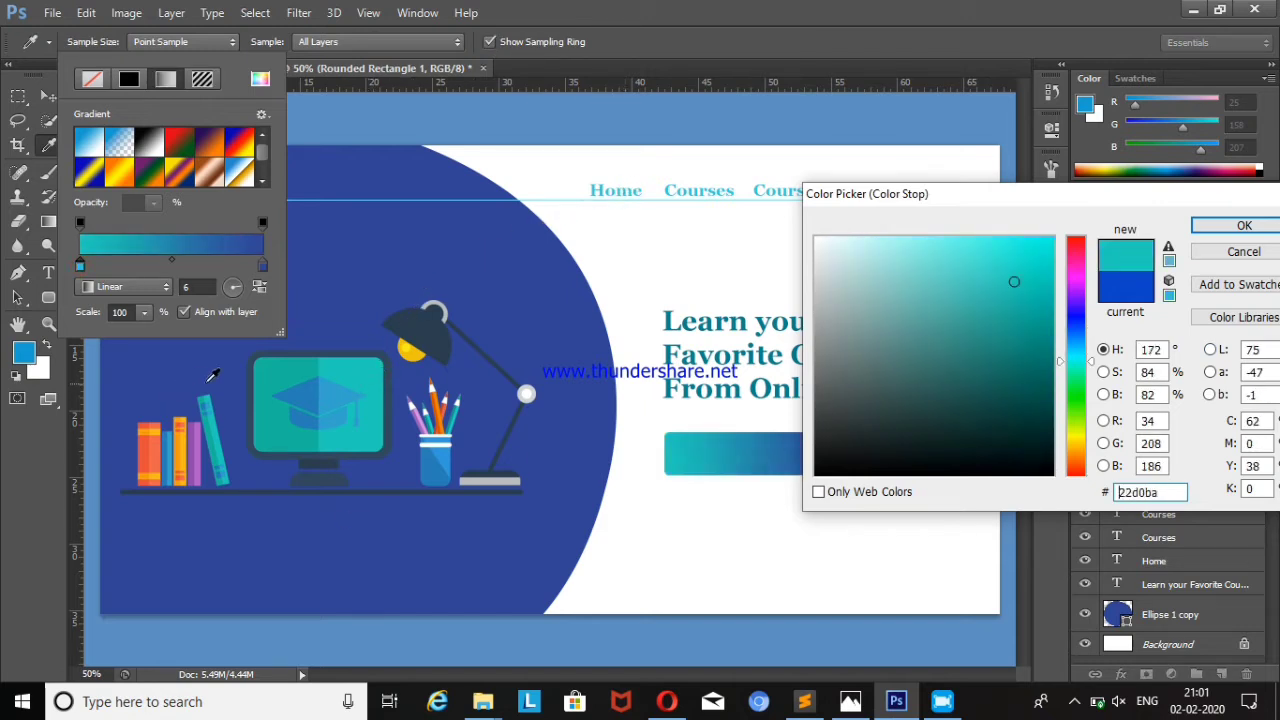
{"action": "left_click_drag", "start_coordinate": [212, 375], "coordinate": [285, 385]}
{"action": "type", "text": "2980b8"}
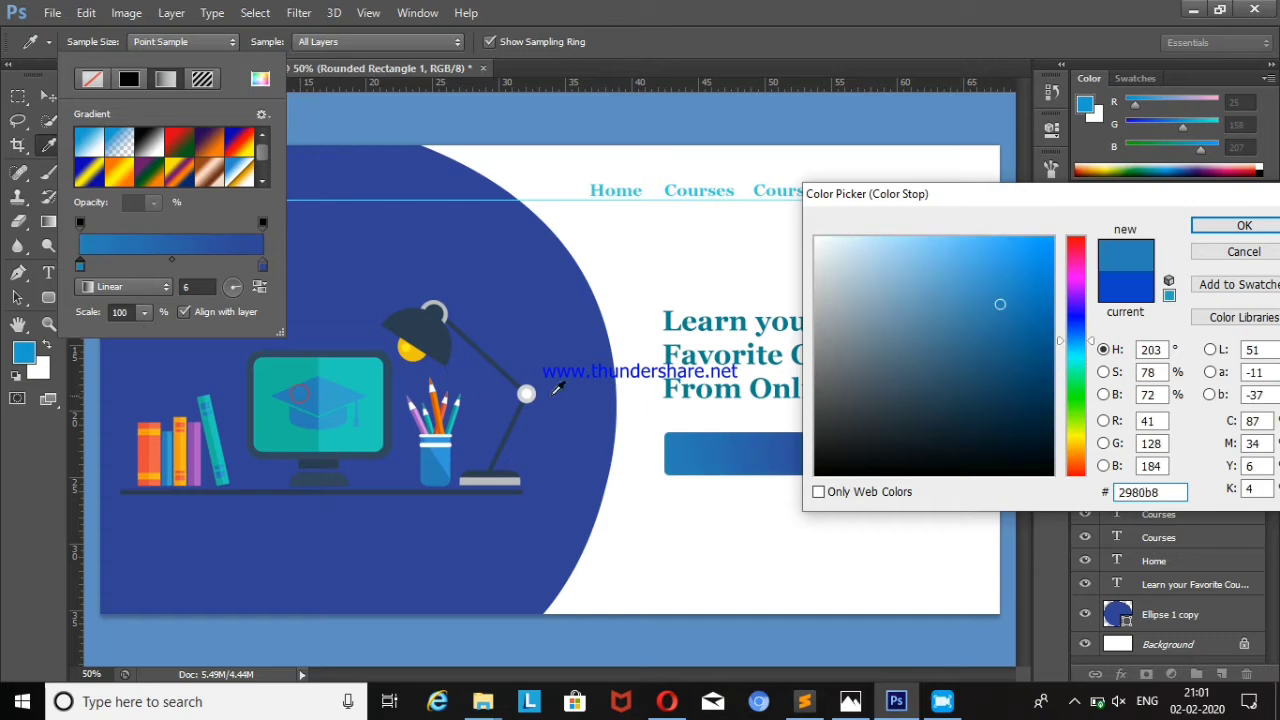
{"action": "left_click_drag", "start_coordinate": [1002, 306], "coordinate": [1019, 283]}
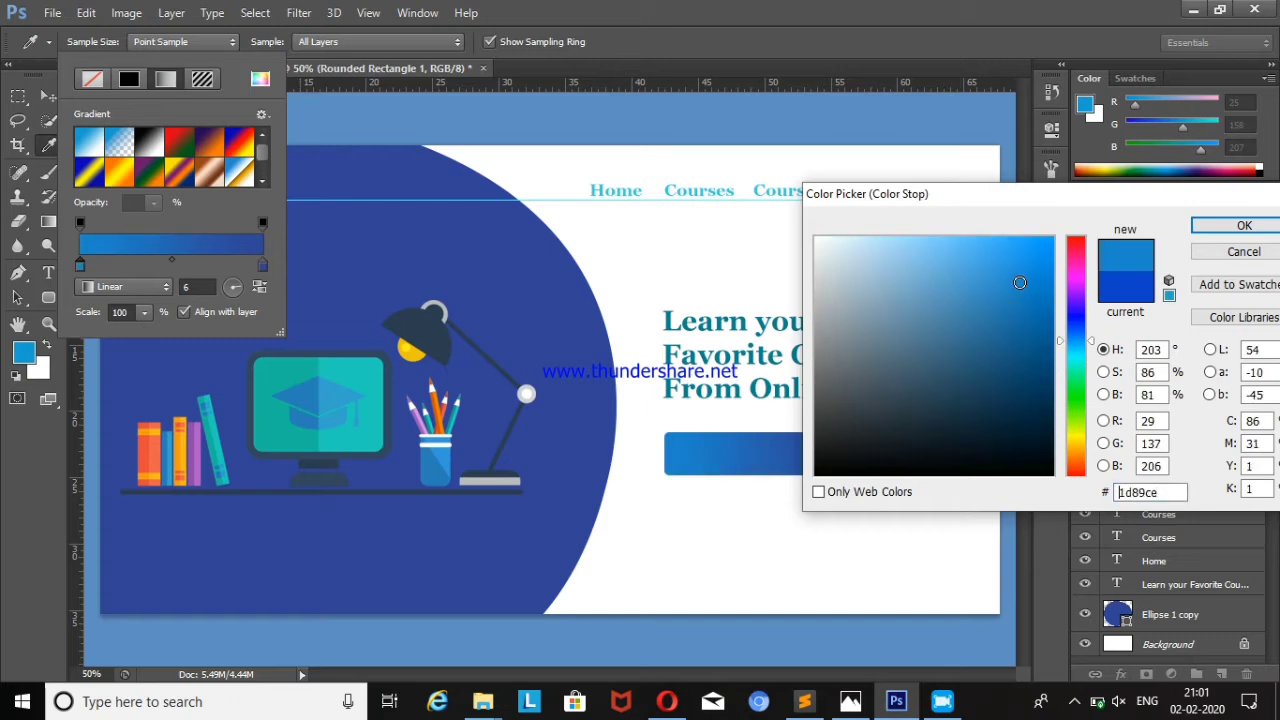
{"action": "left_click", "coordinate": [1244, 225]}
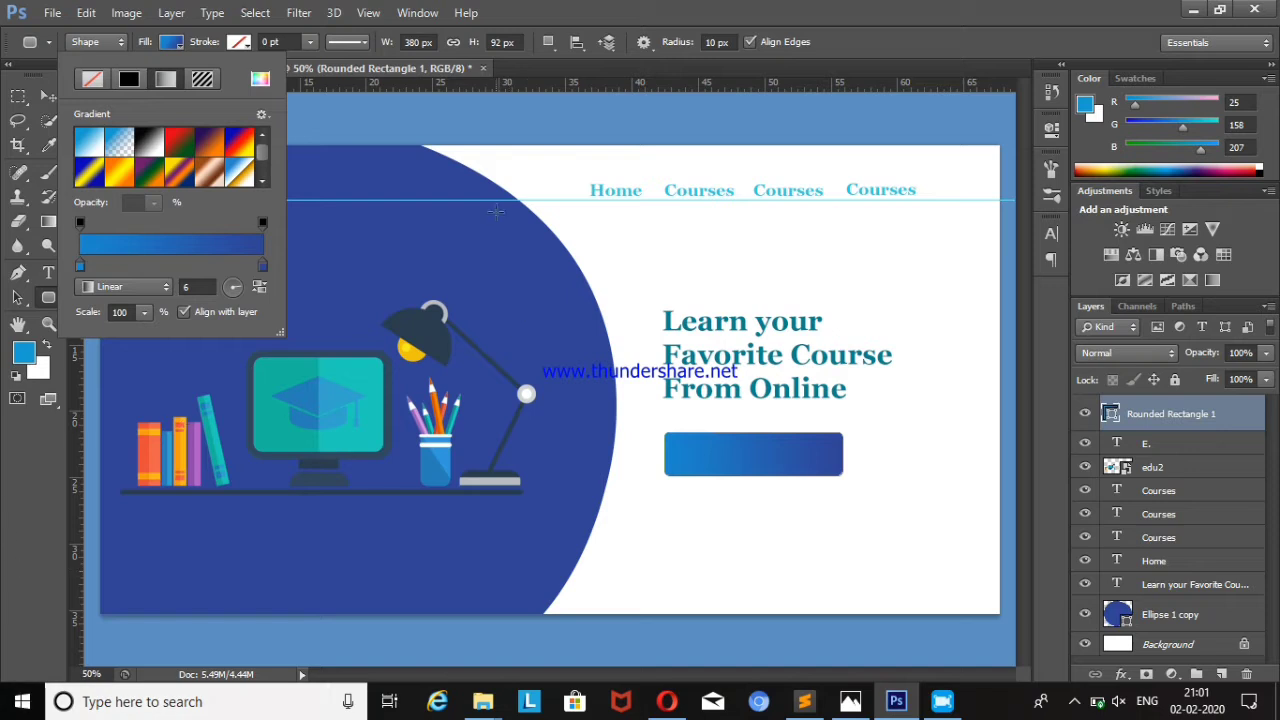
{"action": "left_click", "coordinate": [40, 97]}
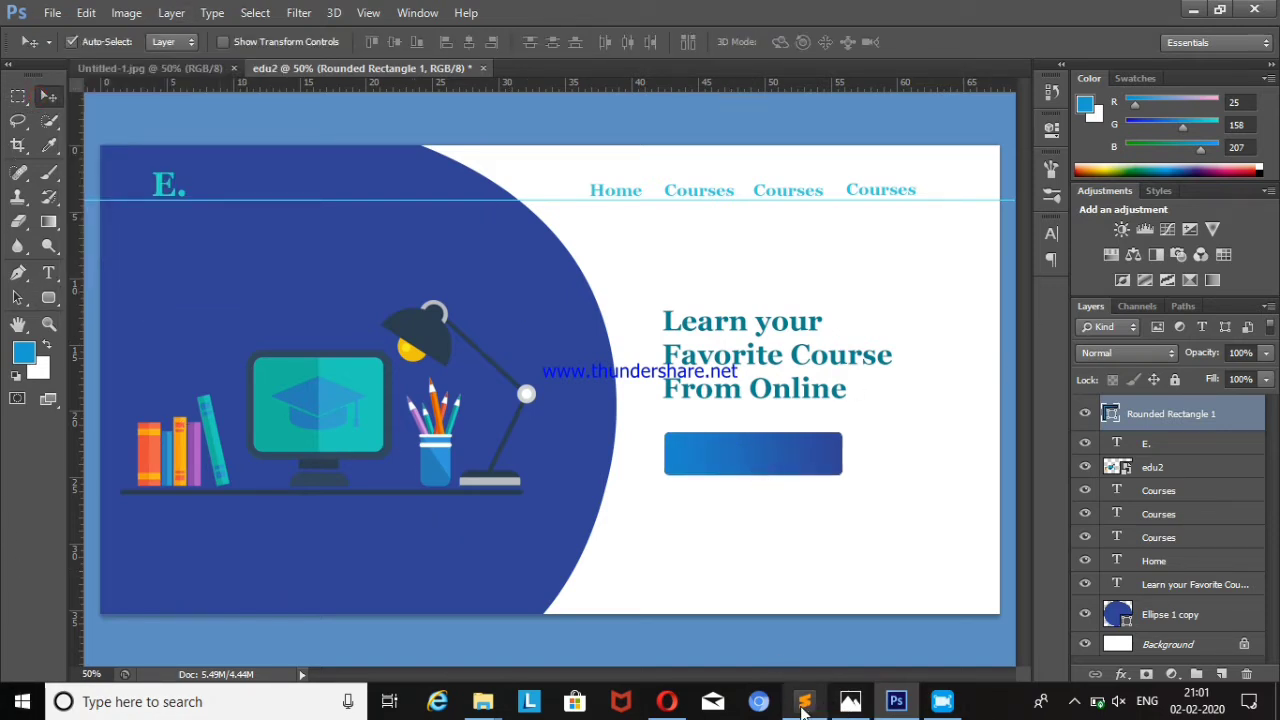
- Copy the 'Browse Our Courses' label from line 33 of edu.html
{"action": "left_click", "coordinate": [845, 704]}
{"action": "left_click", "coordinate": [845, 704]}
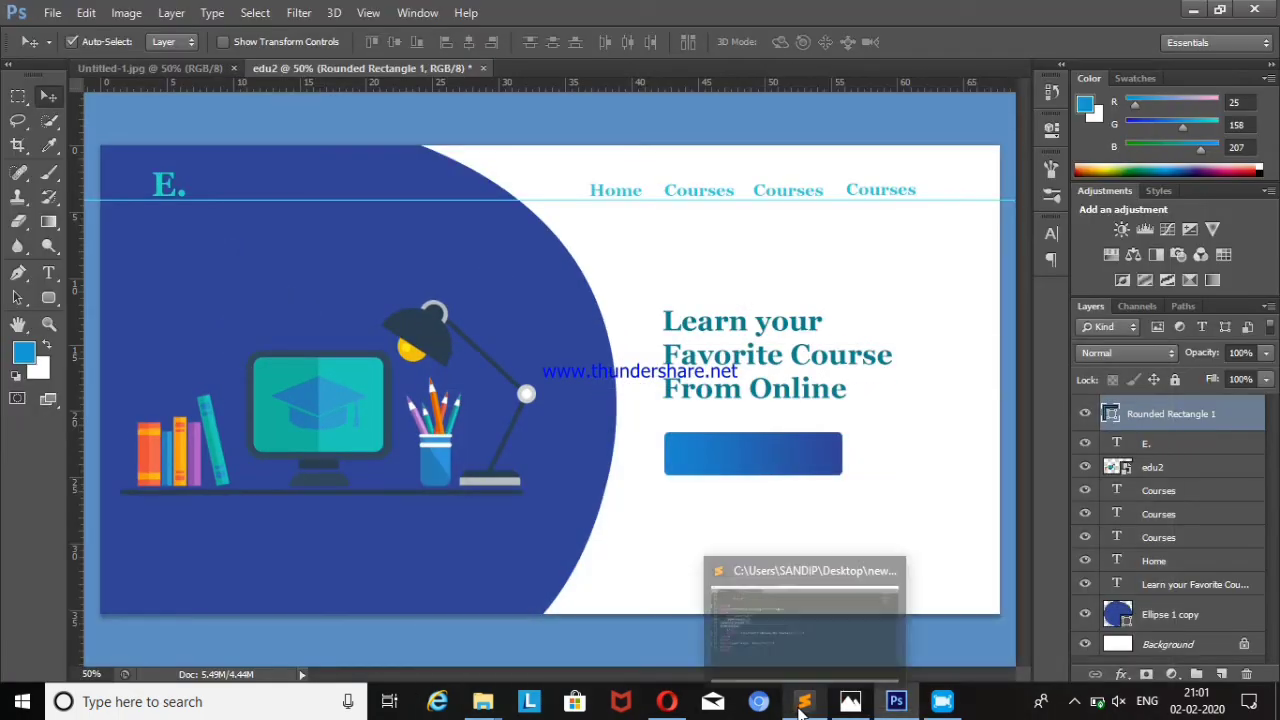
{"action": "left_click", "coordinate": [804, 704]}
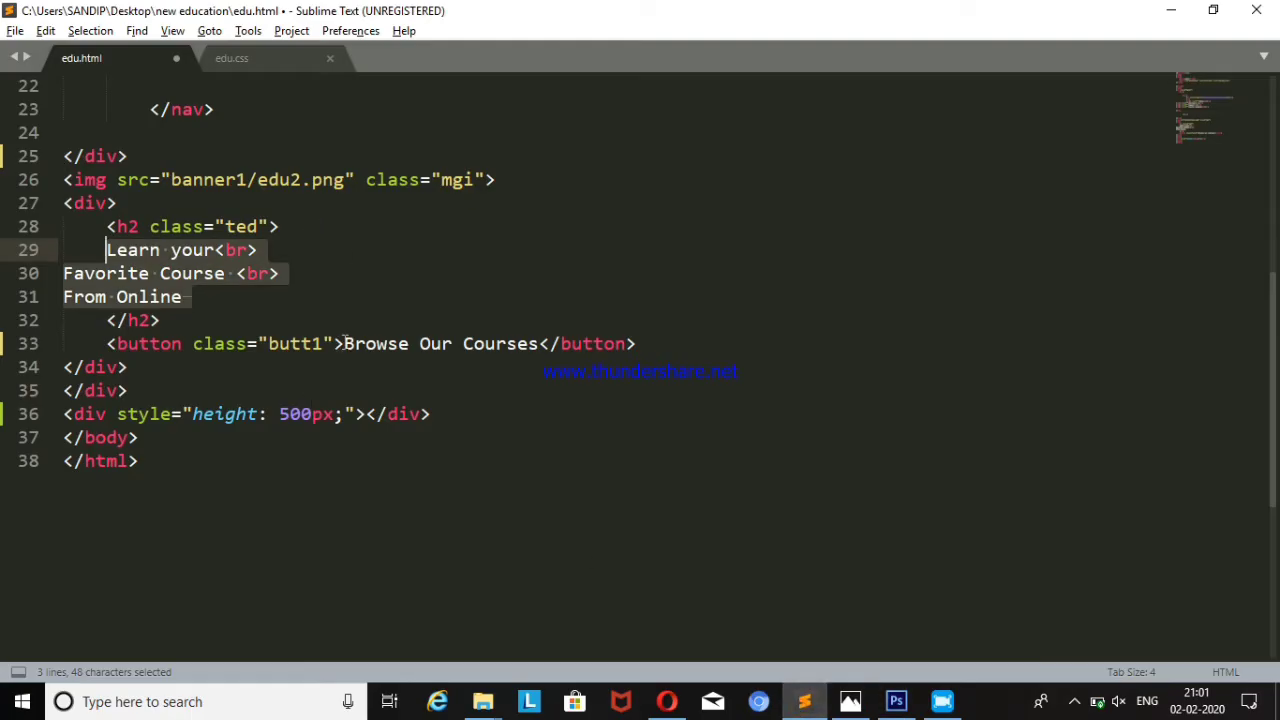
{"action": "left_click_drag", "start_coordinate": [344, 343], "coordinate": [541, 343]}
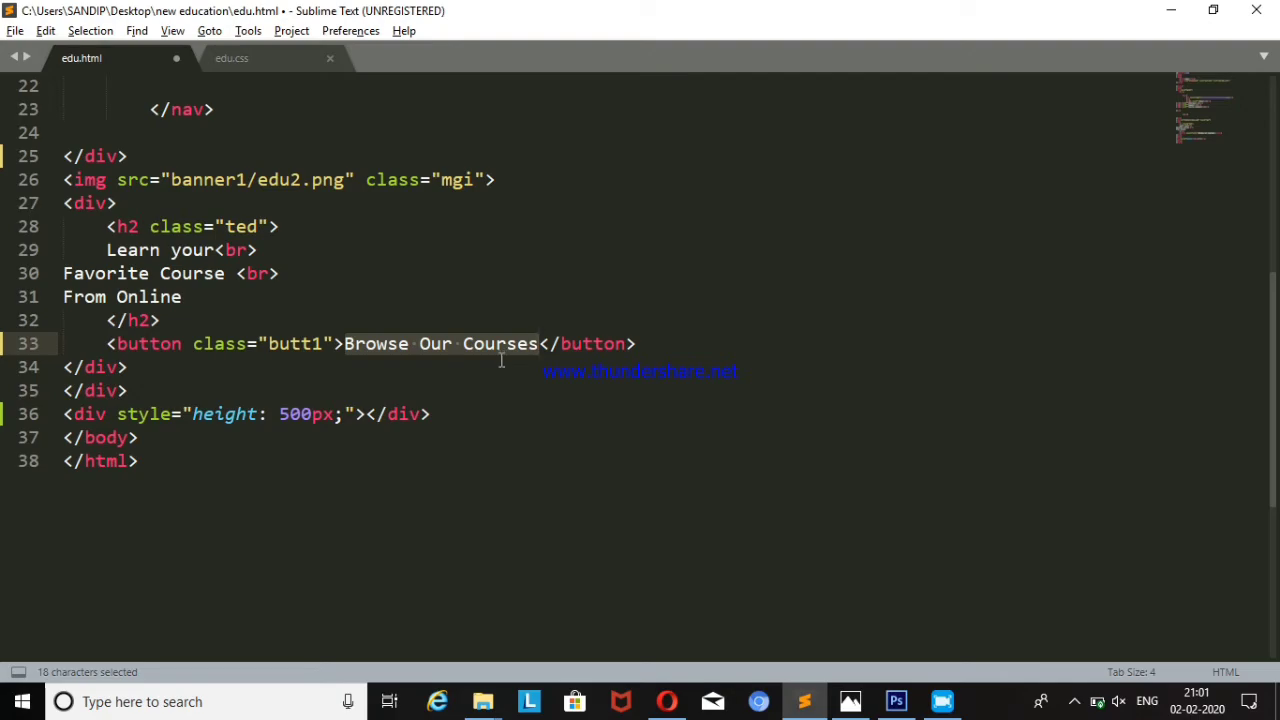
{"action": "left_click", "coordinate": [896, 701]}
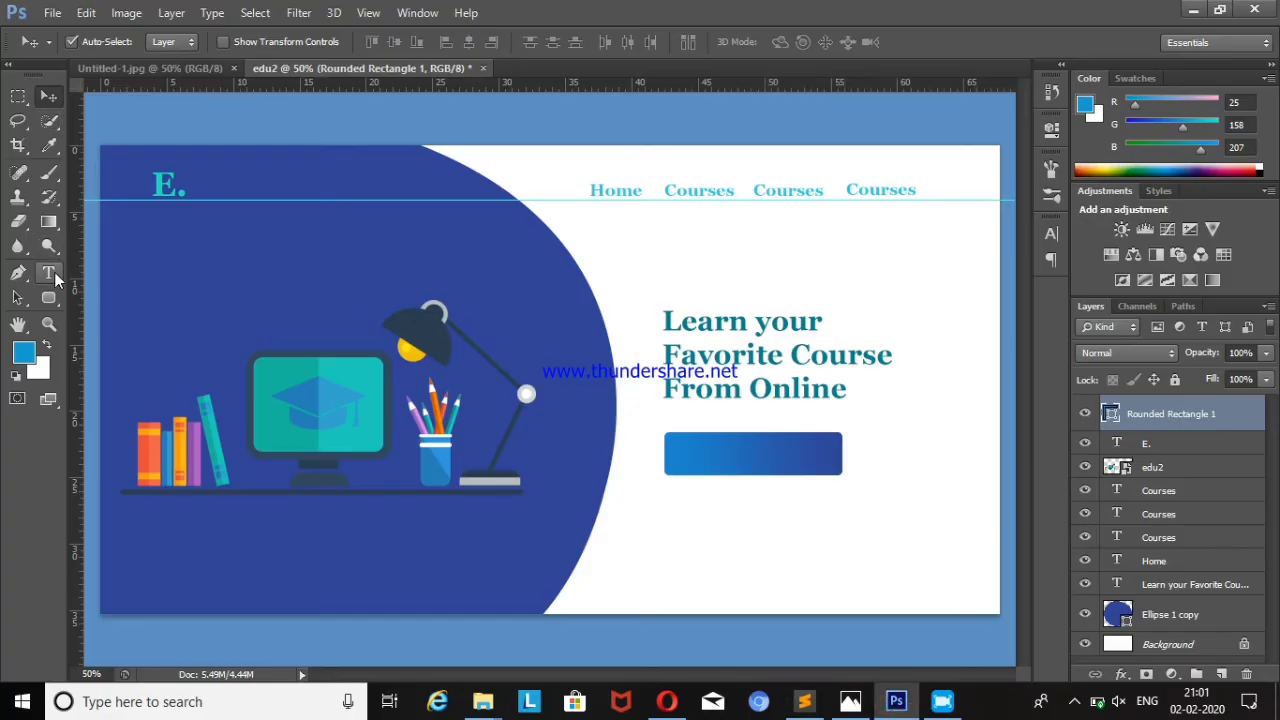
- Add the 'Browse Our Courses' label at 30 pt and move it onto the button
{"action": "left_click", "coordinate": [48, 272]}
{"action": "left_click", "coordinate": [716, 508]}
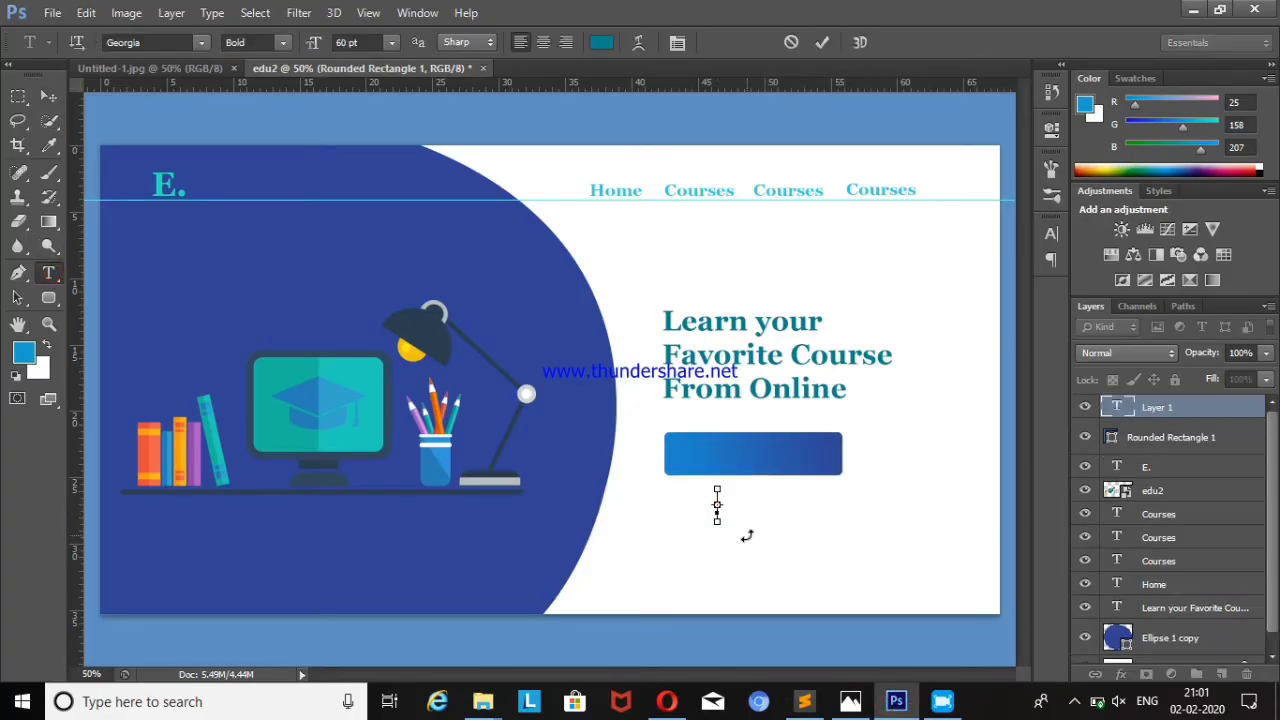
{"action": "key", "text": "ctrl+v"}
{"action": "left_click_drag", "start_coordinate": [727, 503], "coordinate": [1084, 508]}
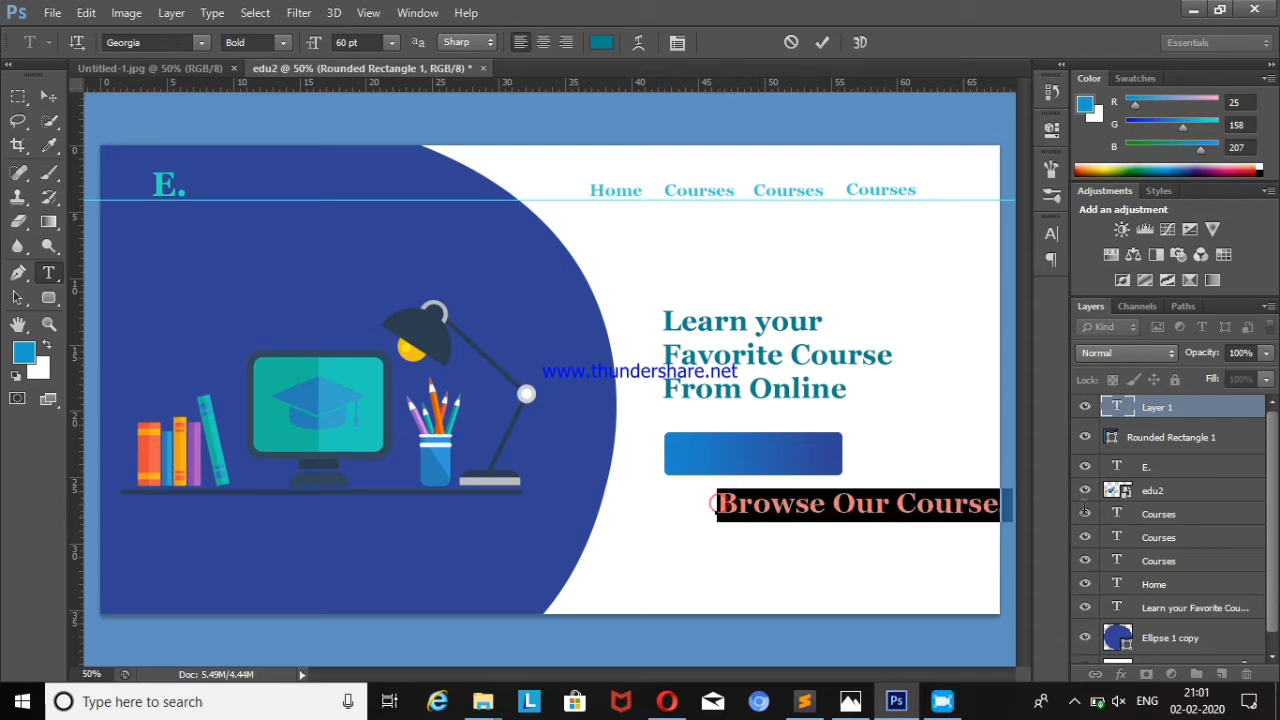
{"action": "left_click", "coordinate": [390, 42]}
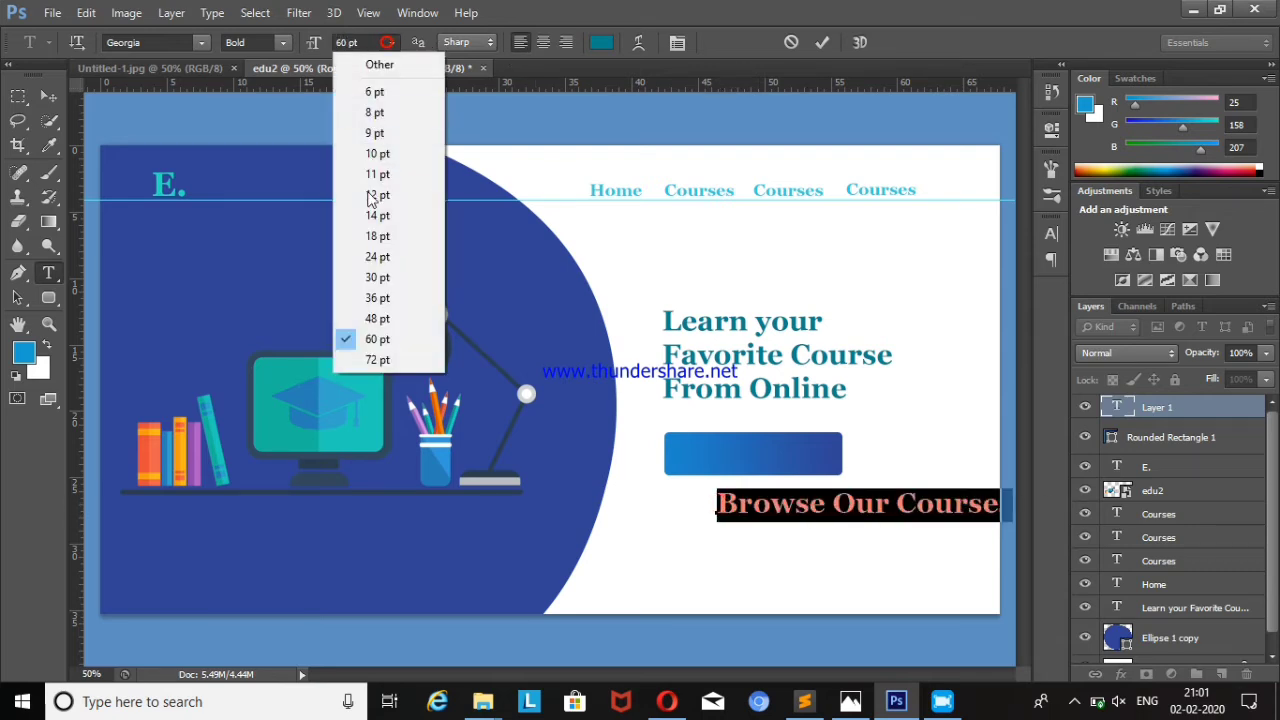
{"action": "left_click", "coordinate": [366, 280]}
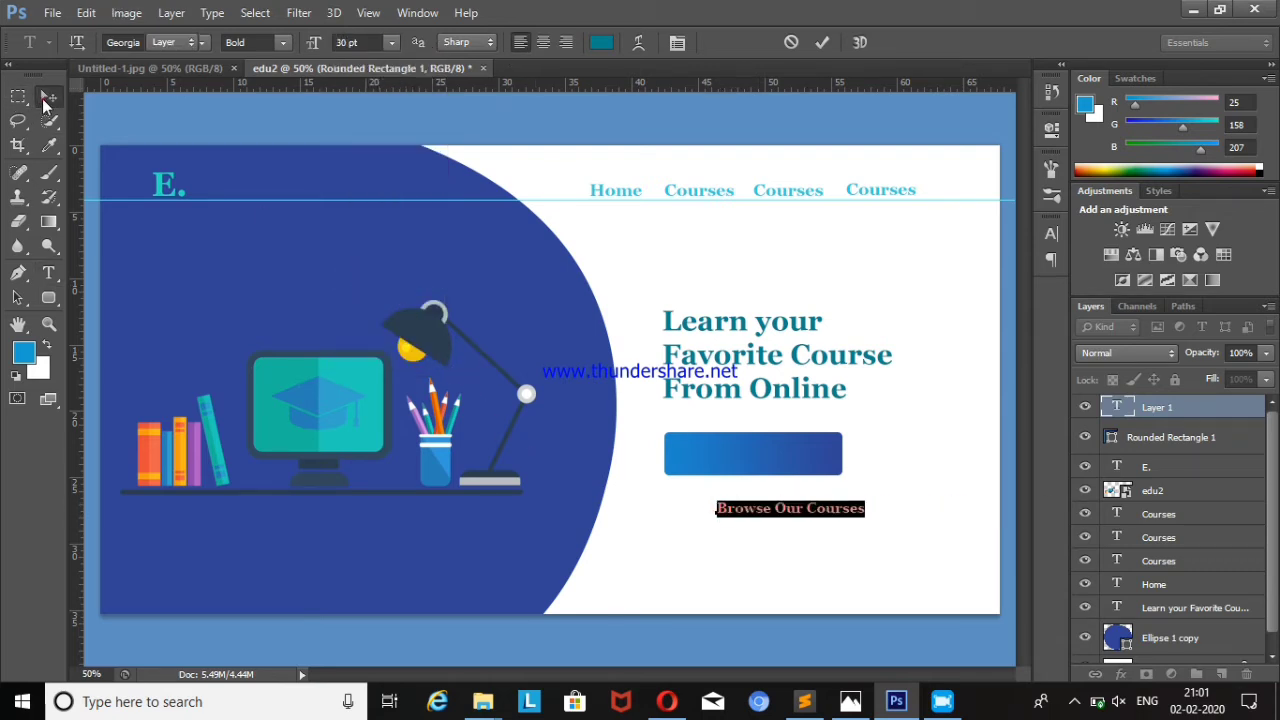
{"action": "left_click", "coordinate": [48, 96]}
{"action": "left_click_drag", "start_coordinate": [816, 509], "coordinate": [772, 457]}
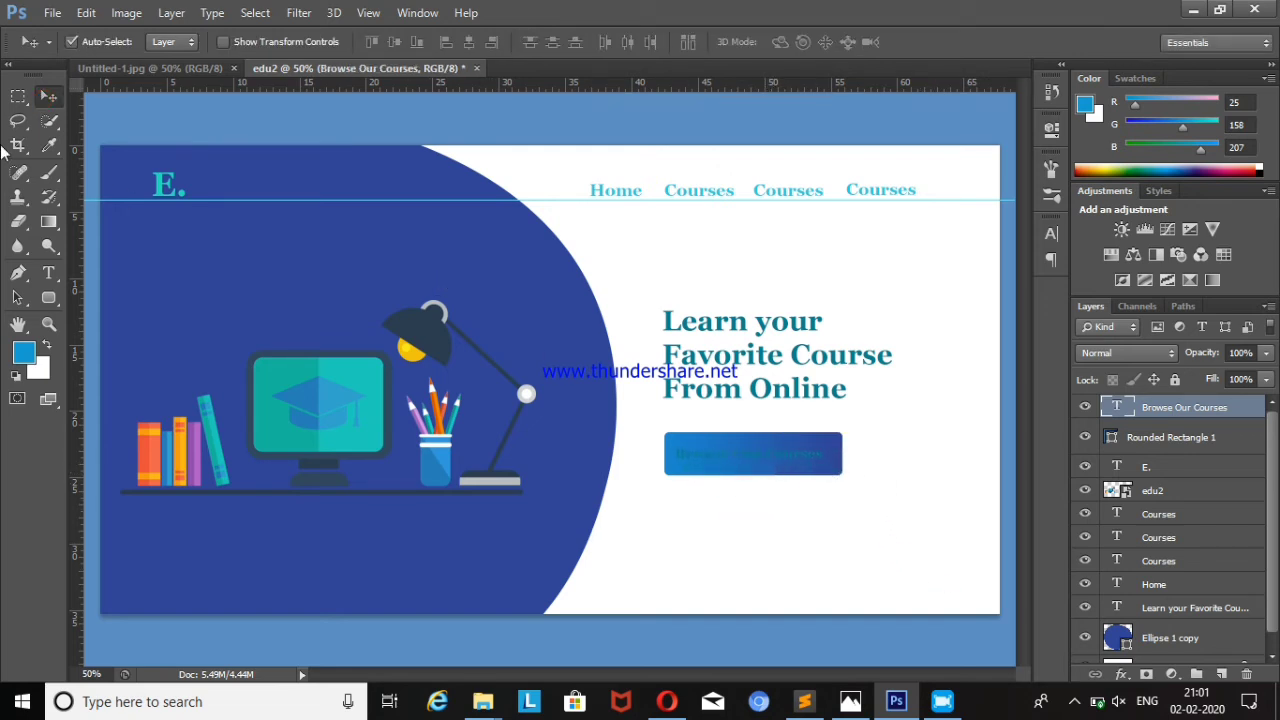
- Make the button label text white
{"action": "left_click", "coordinate": [48, 272]}
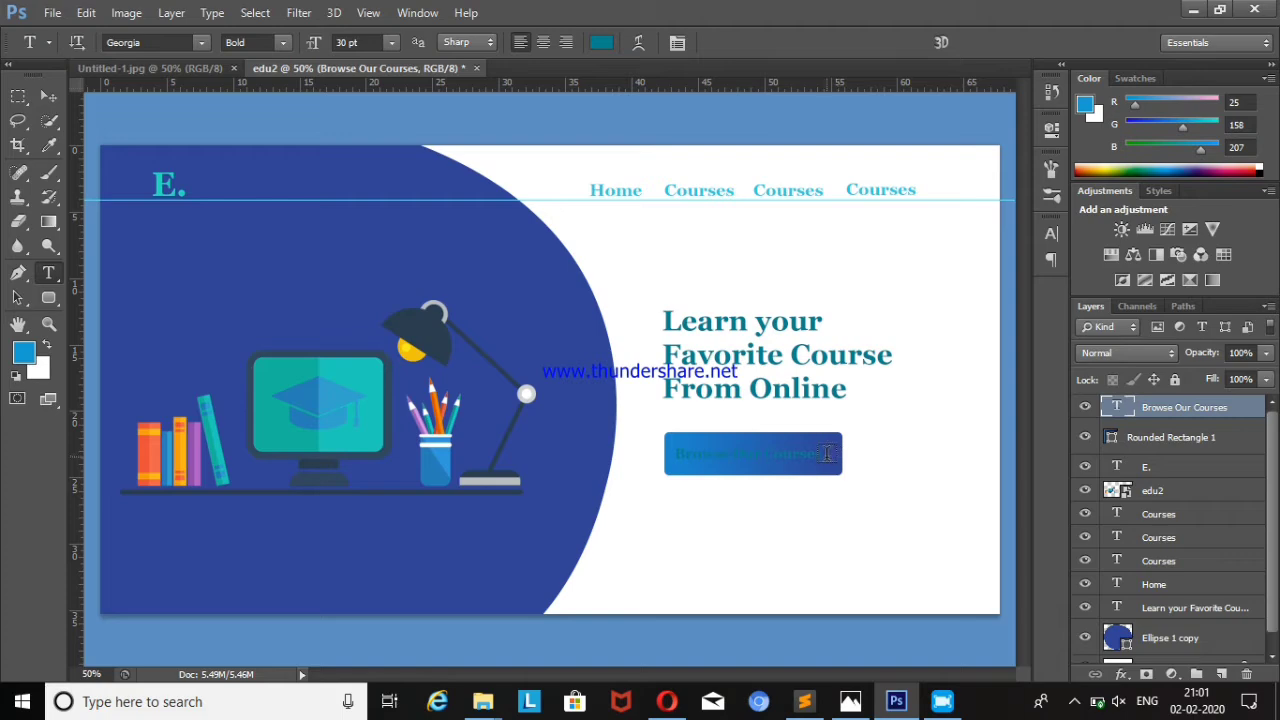
{"action": "left_click_drag", "start_coordinate": [823, 454], "coordinate": [672, 454]}
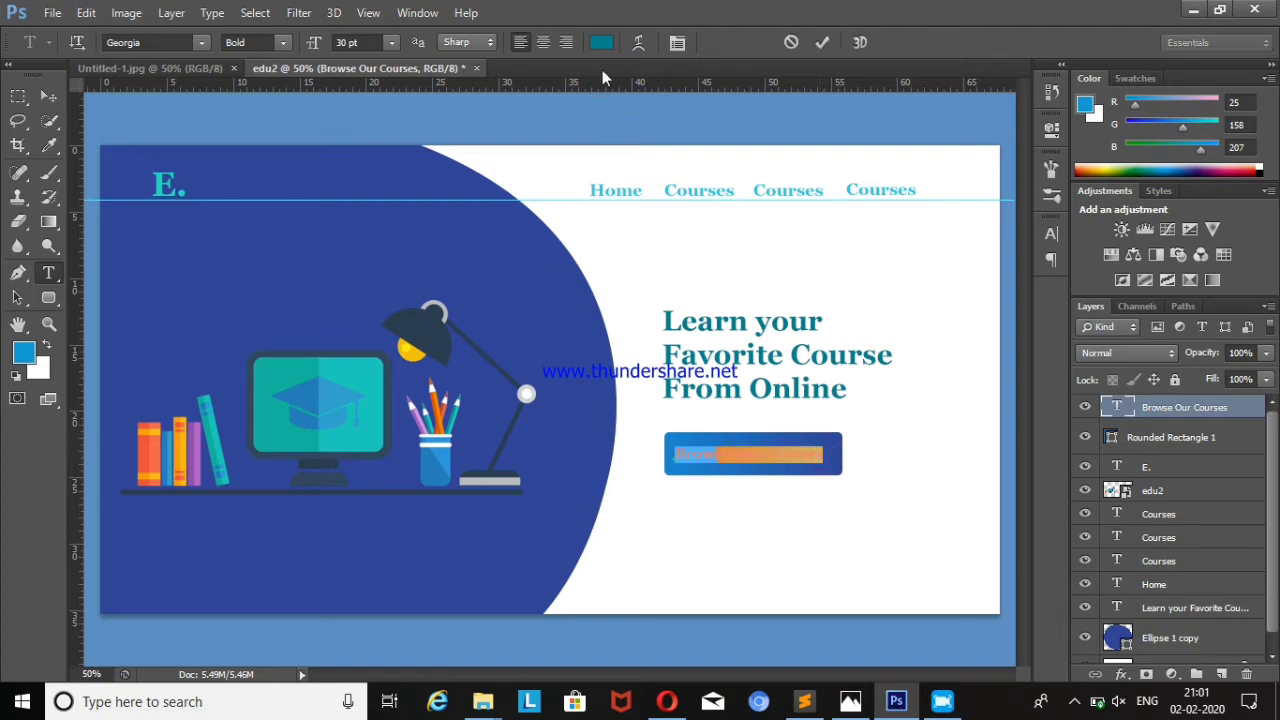
{"action": "left_click", "coordinate": [601, 42]}
{"action": "left_click", "coordinate": [816, 238]}
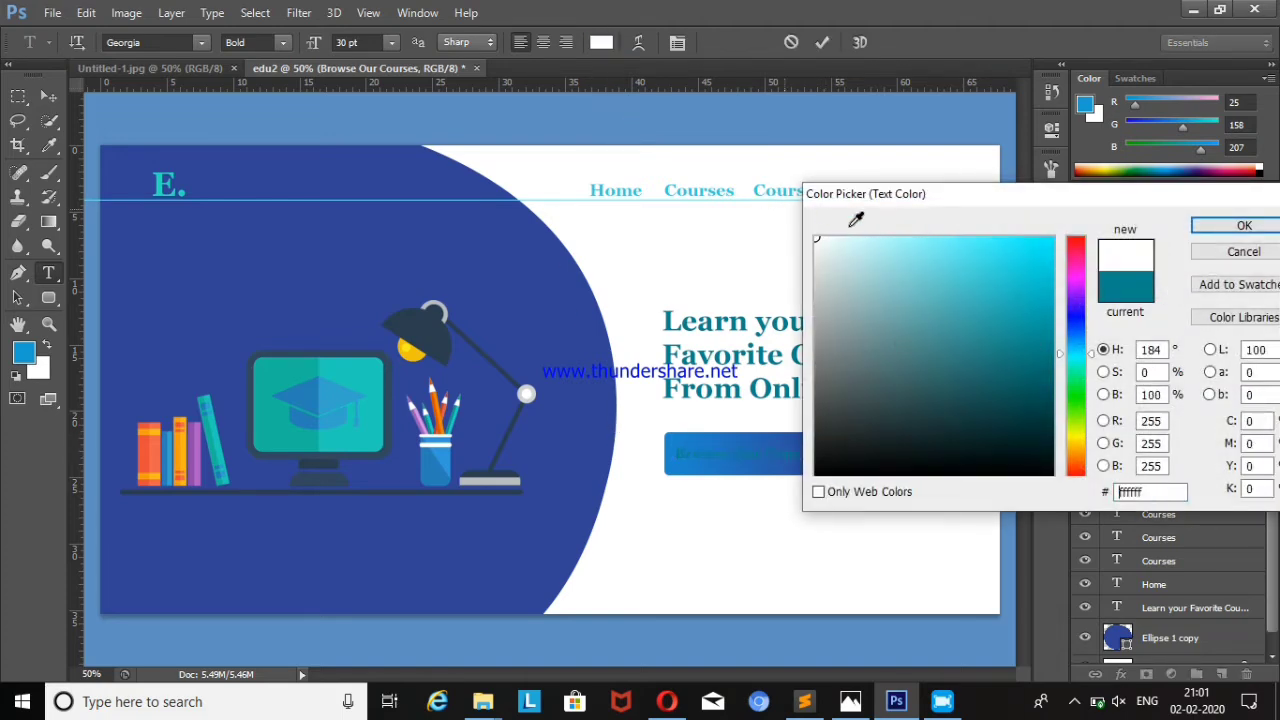
{"action": "left_click", "coordinate": [1262, 229]}
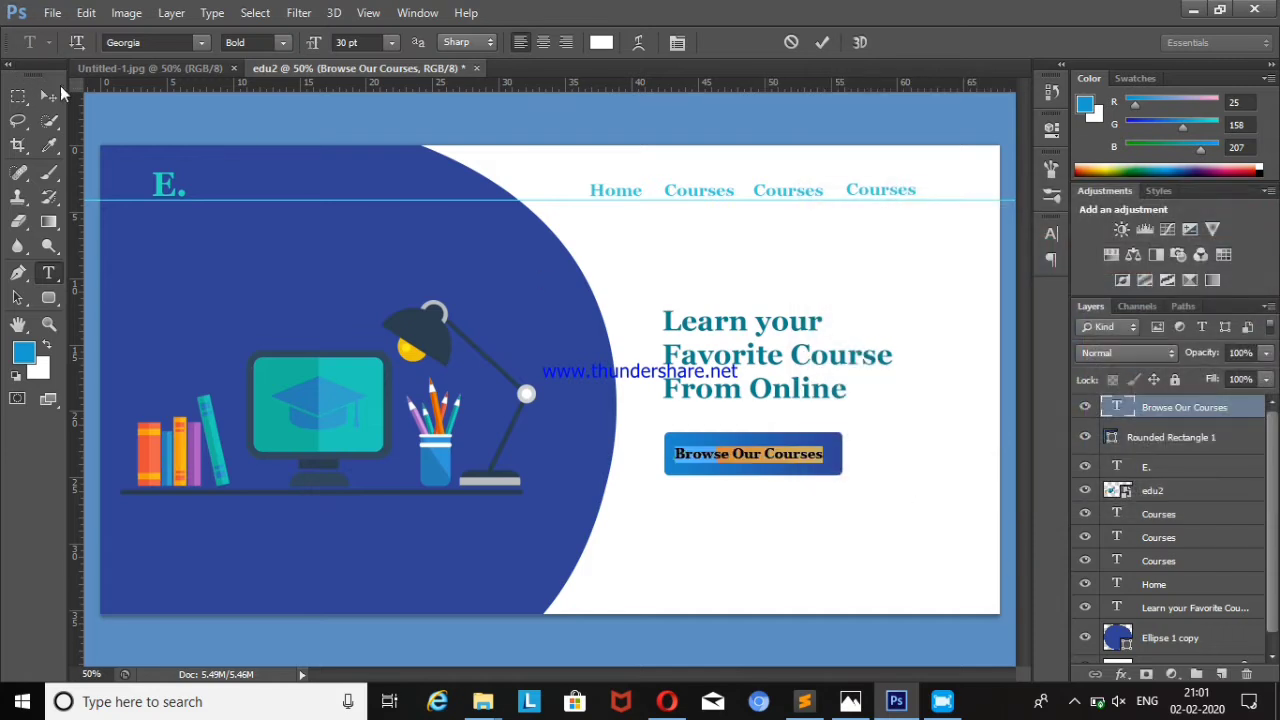
{"action": "left_click", "coordinate": [50, 94]}
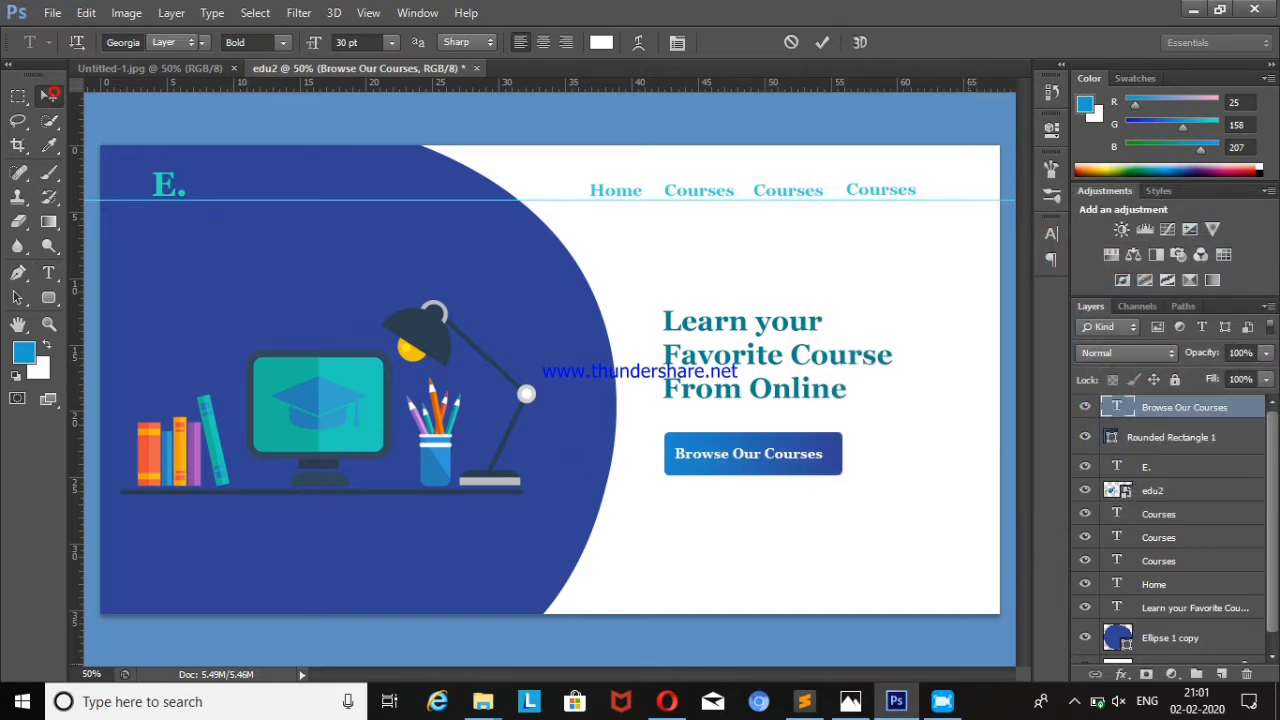
- Centre the label on the button, nudge the desk illustration up, and view the reference
{"action": "left_click", "coordinate": [807, 463], "text": "shift"}
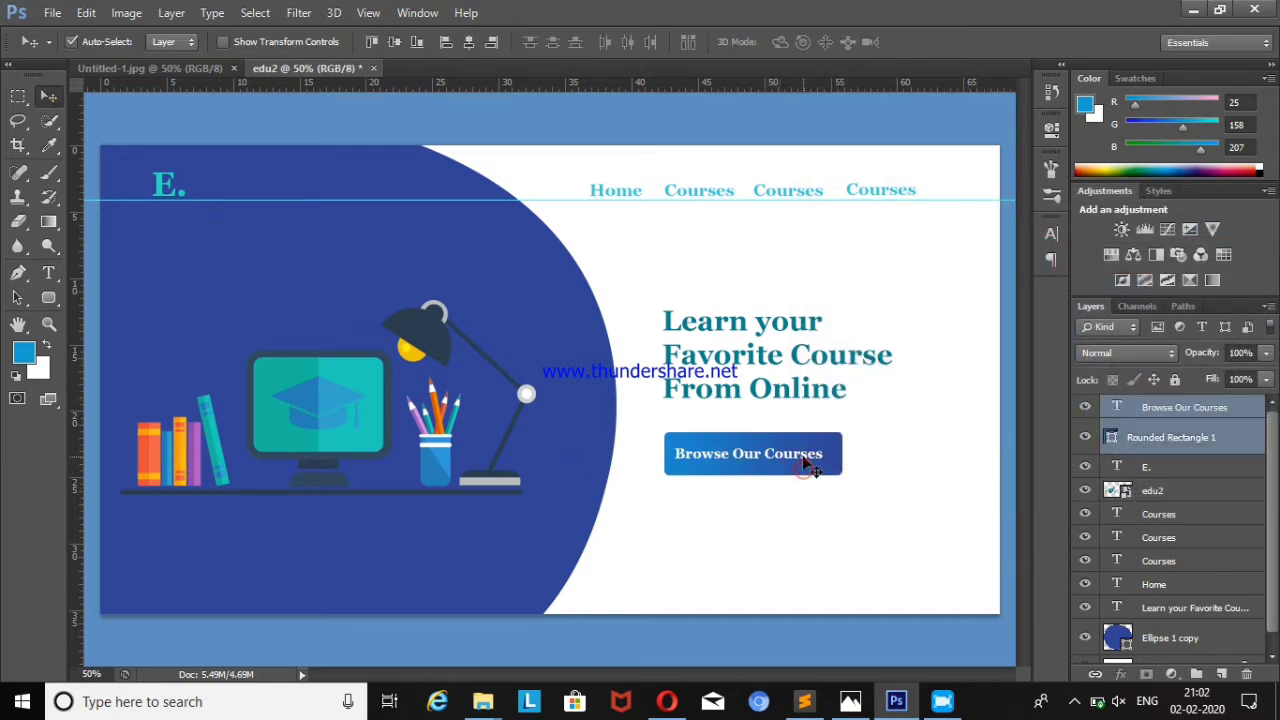
{"action": "left_click", "coordinate": [396, 42]}
{"action": "left_click", "coordinate": [468, 42]}
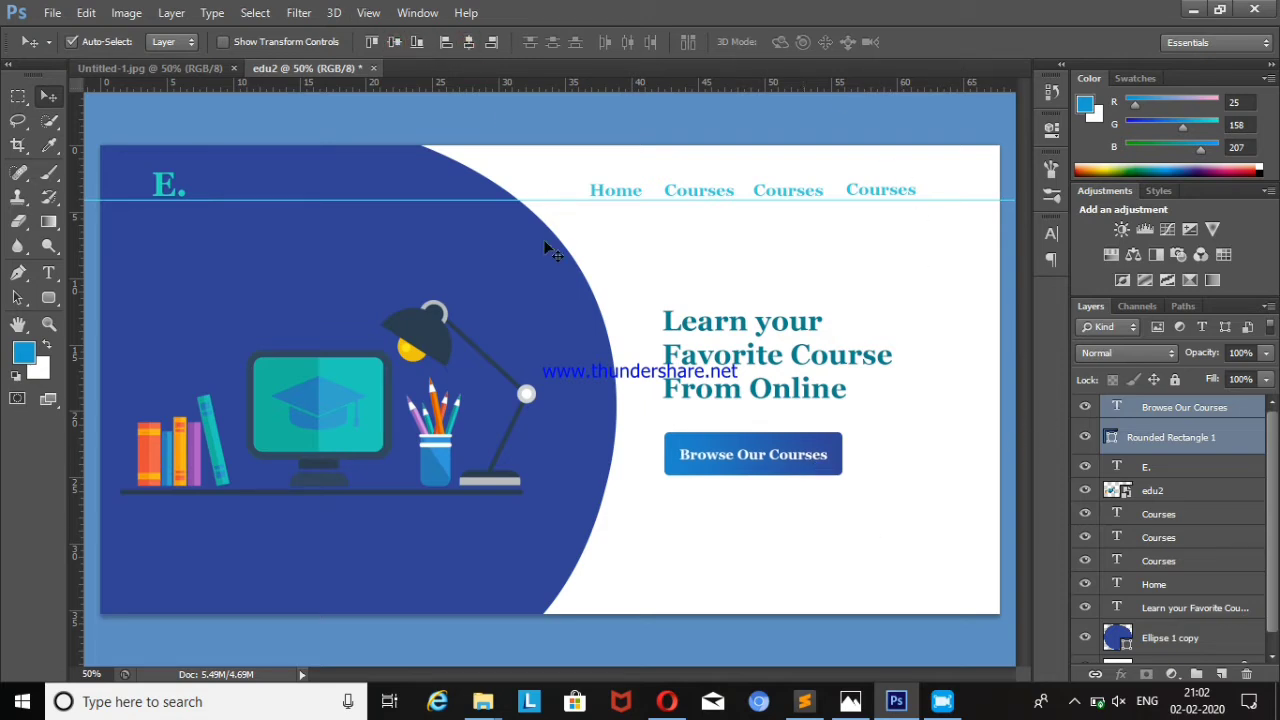
{"action": "left_click", "coordinate": [792, 283]}
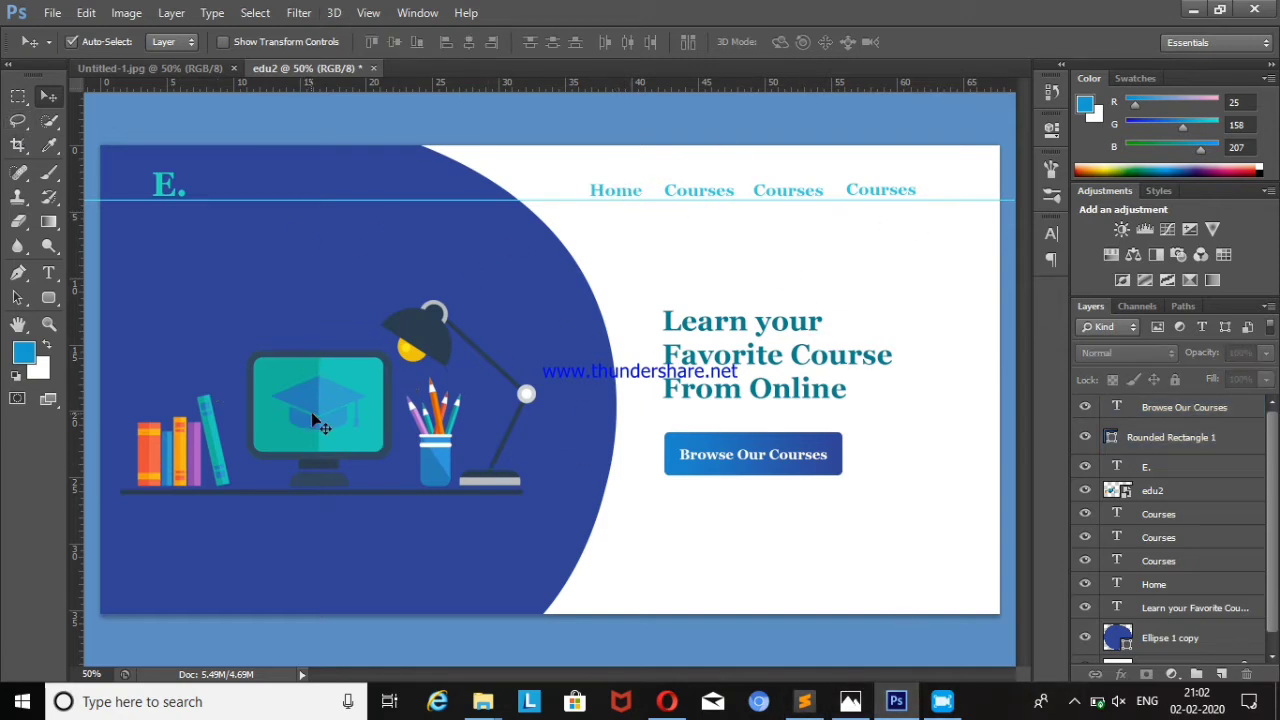
{"action": "left_click_drag", "start_coordinate": [312, 418], "coordinate": [314, 405]}
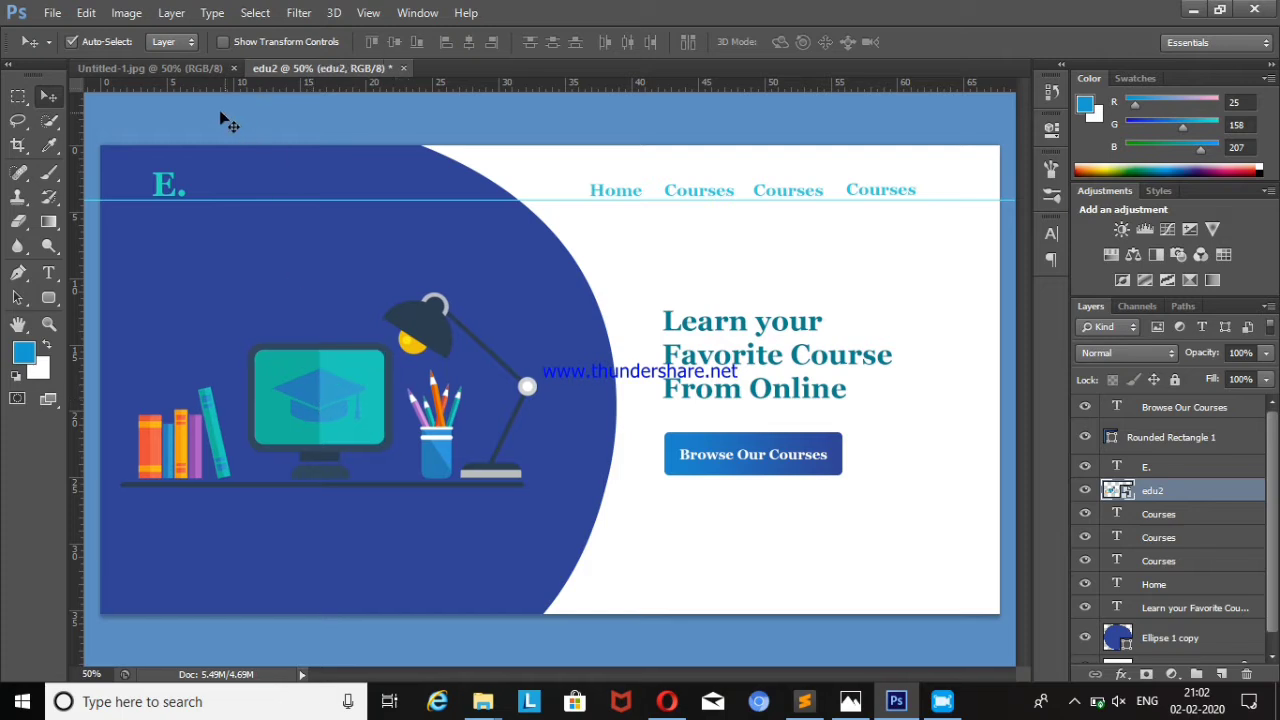
{"action": "left_click", "coordinate": [193, 68]}
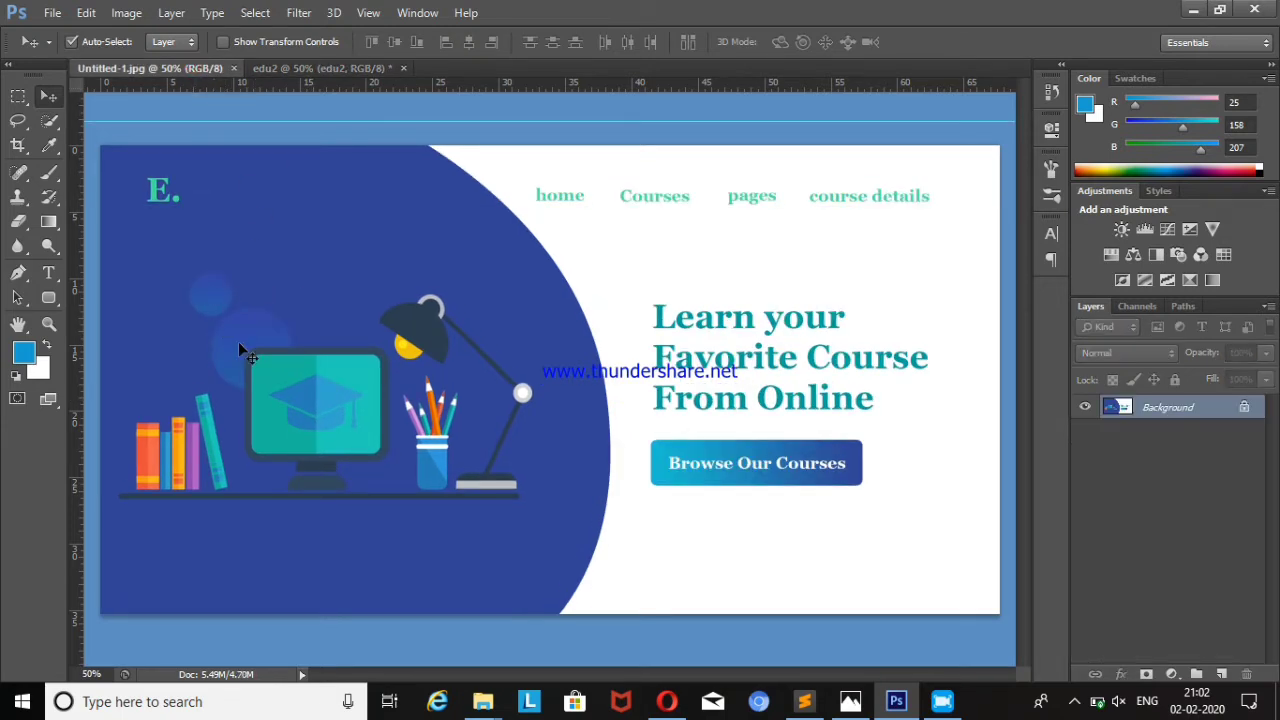
- Draw a circle left of the monitor with a blue-to-white gradient fill
{"action": "left_click", "coordinate": [265, 71]}
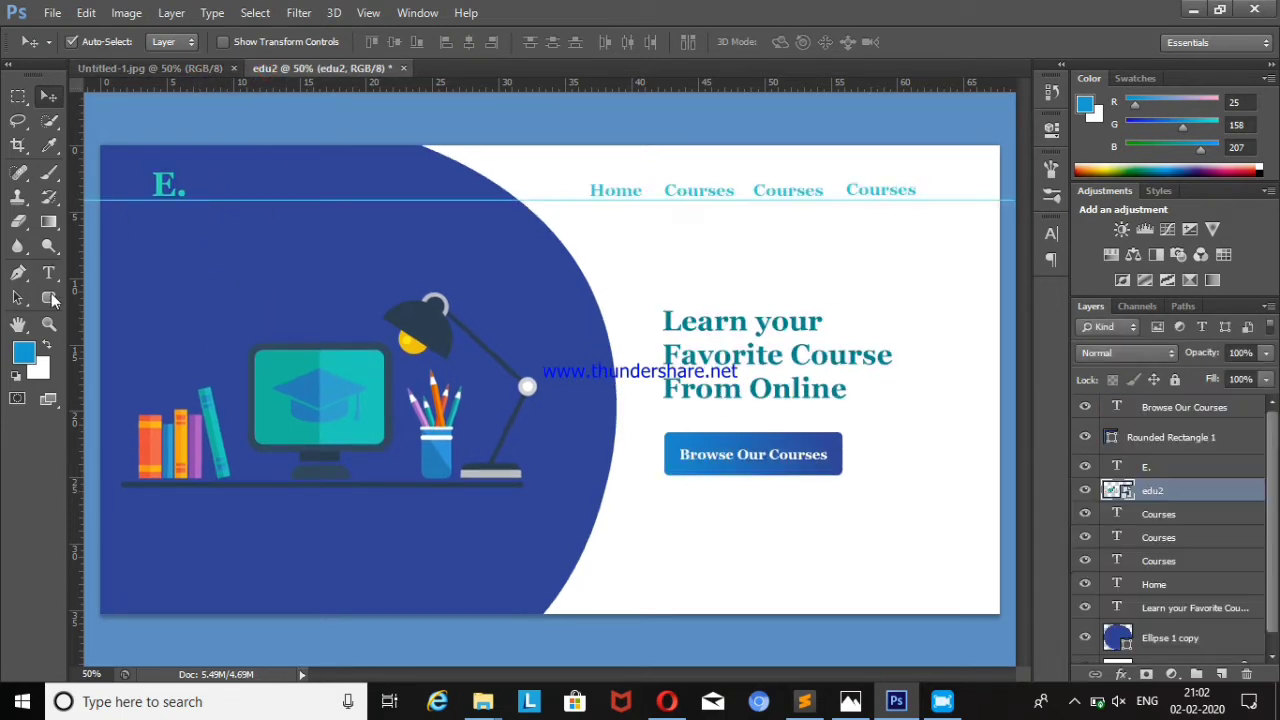
{"action": "left_click", "coordinate": [47, 298]}
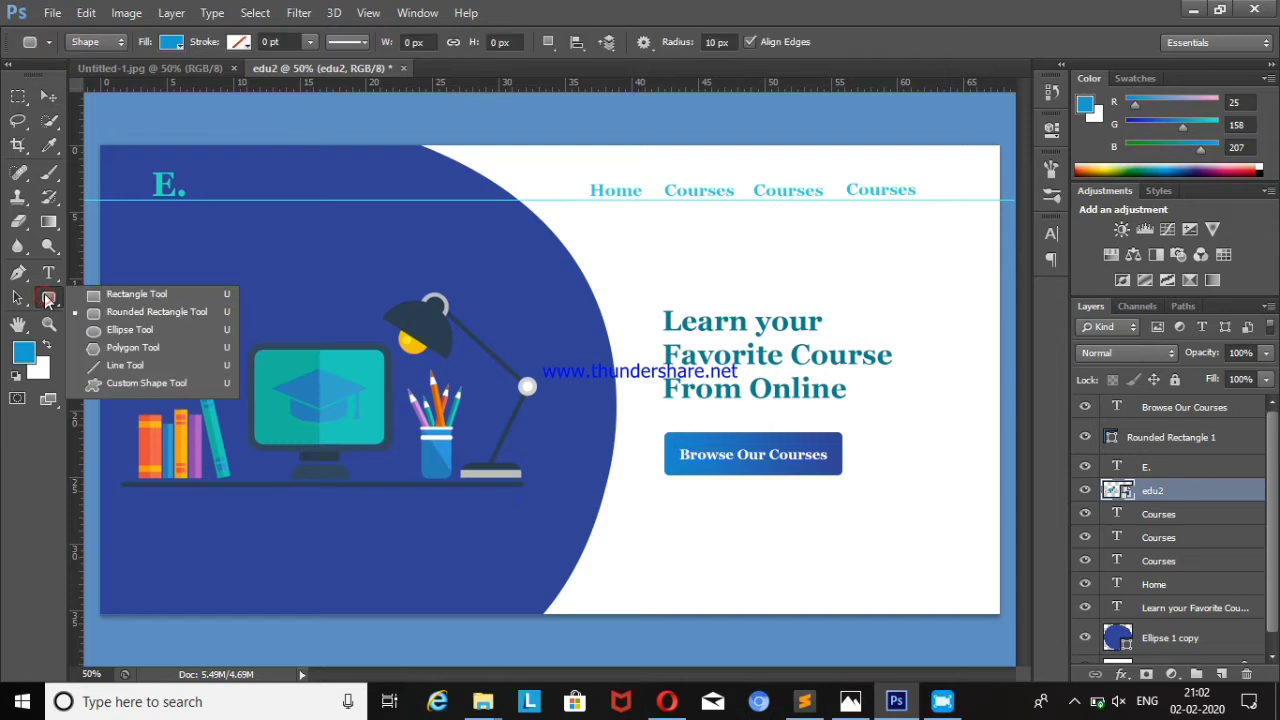
{"action": "left_click", "coordinate": [130, 330]}
{"action": "left_click_drag", "start_coordinate": [155, 278], "coordinate": [242, 360]}
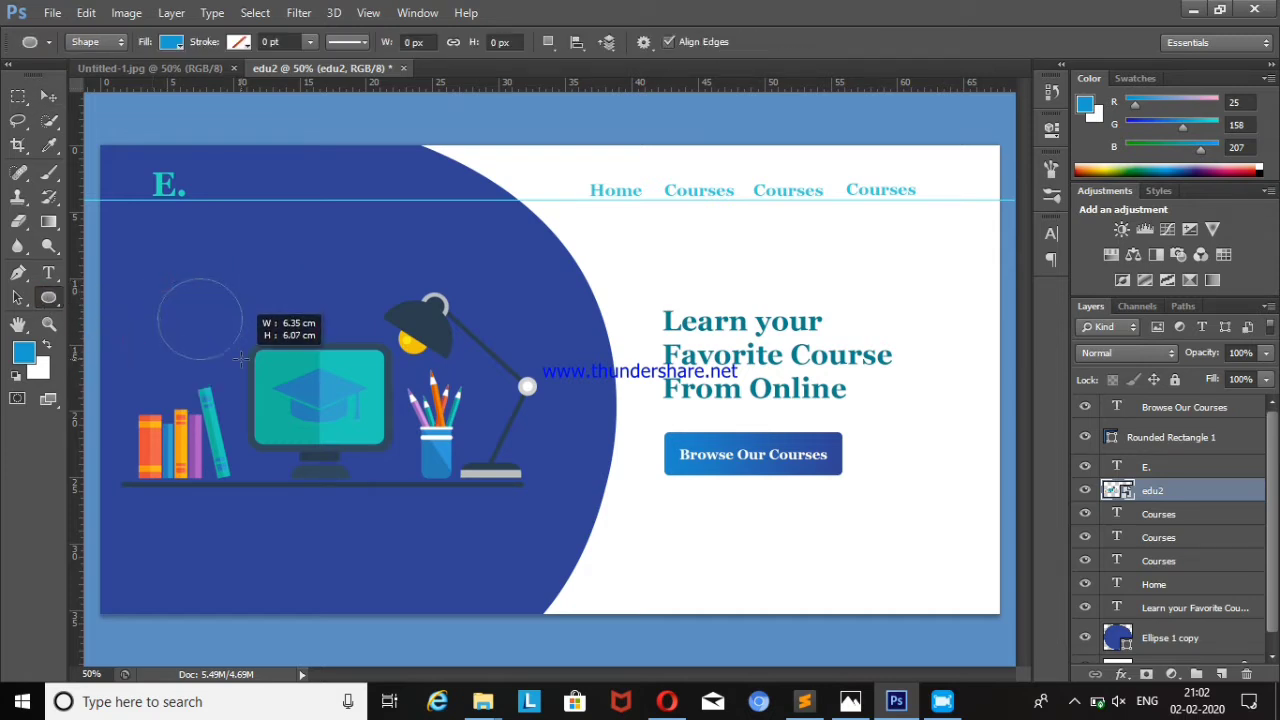
{"action": "left_click", "coordinate": [174, 43]}
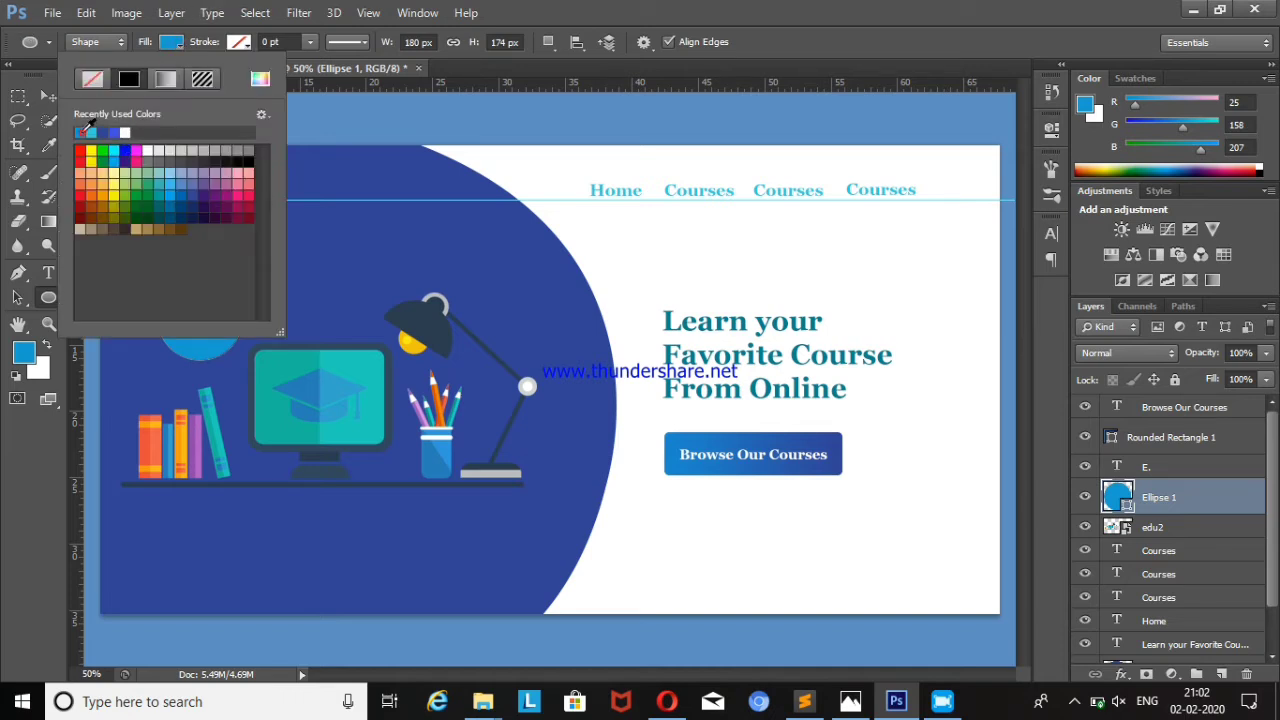
{"action": "left_click", "coordinate": [166, 80]}
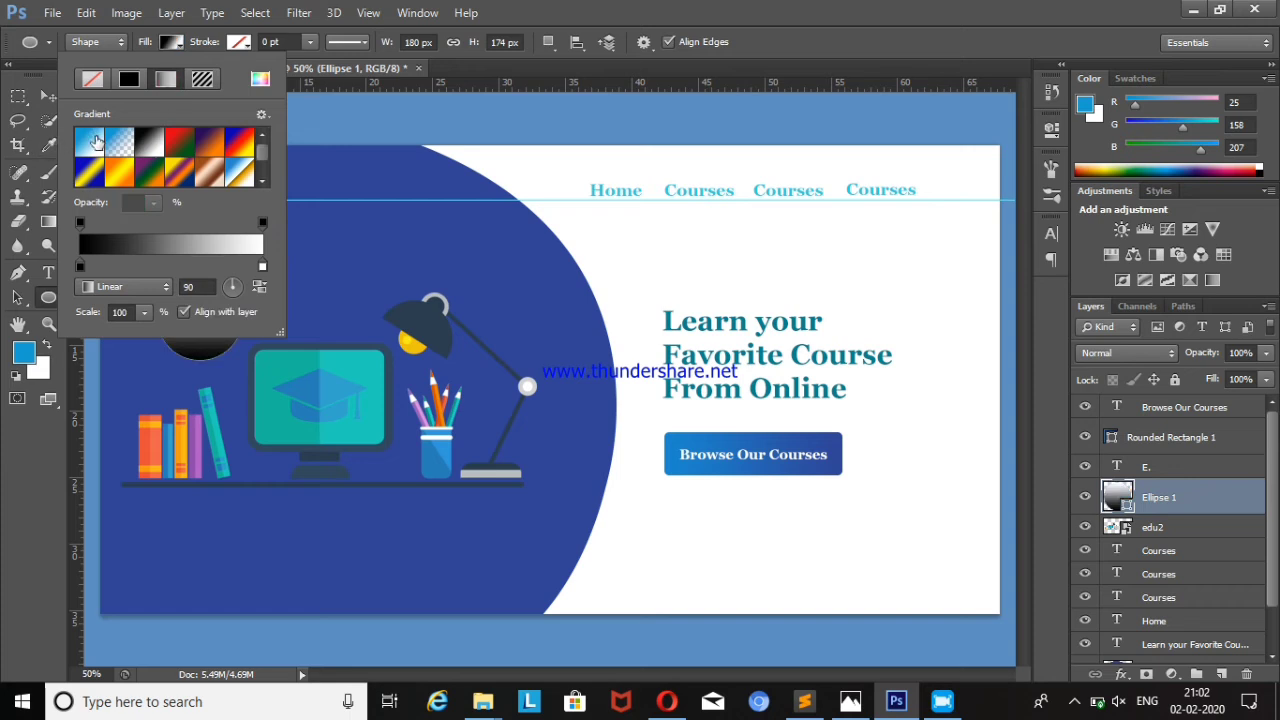
{"action": "left_click", "coordinate": [96, 142]}
{"action": "left_click", "coordinate": [351, 250]}
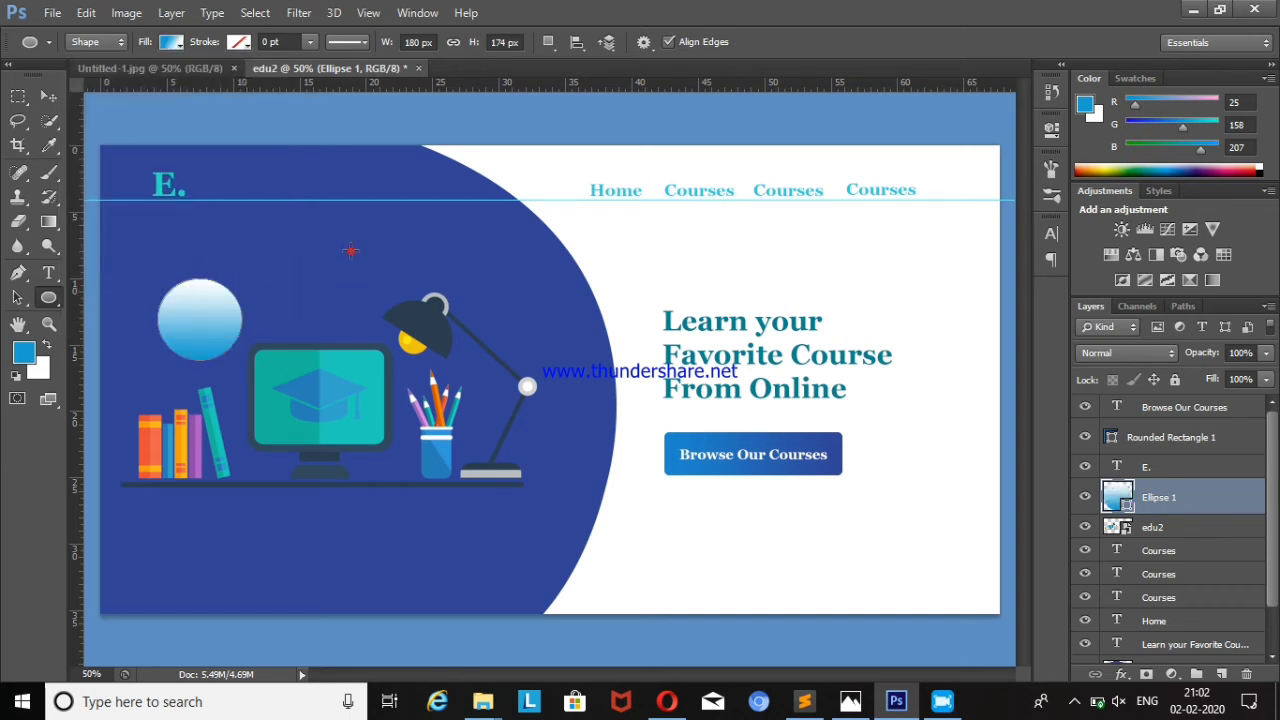
- Add a 180×174 px circle under the E. logo at about 52%, and place Ellipse 1 below the text layers
{"action": "left_click", "coordinate": [351, 250]}
{"action": "left_click", "coordinate": [652, 289]}
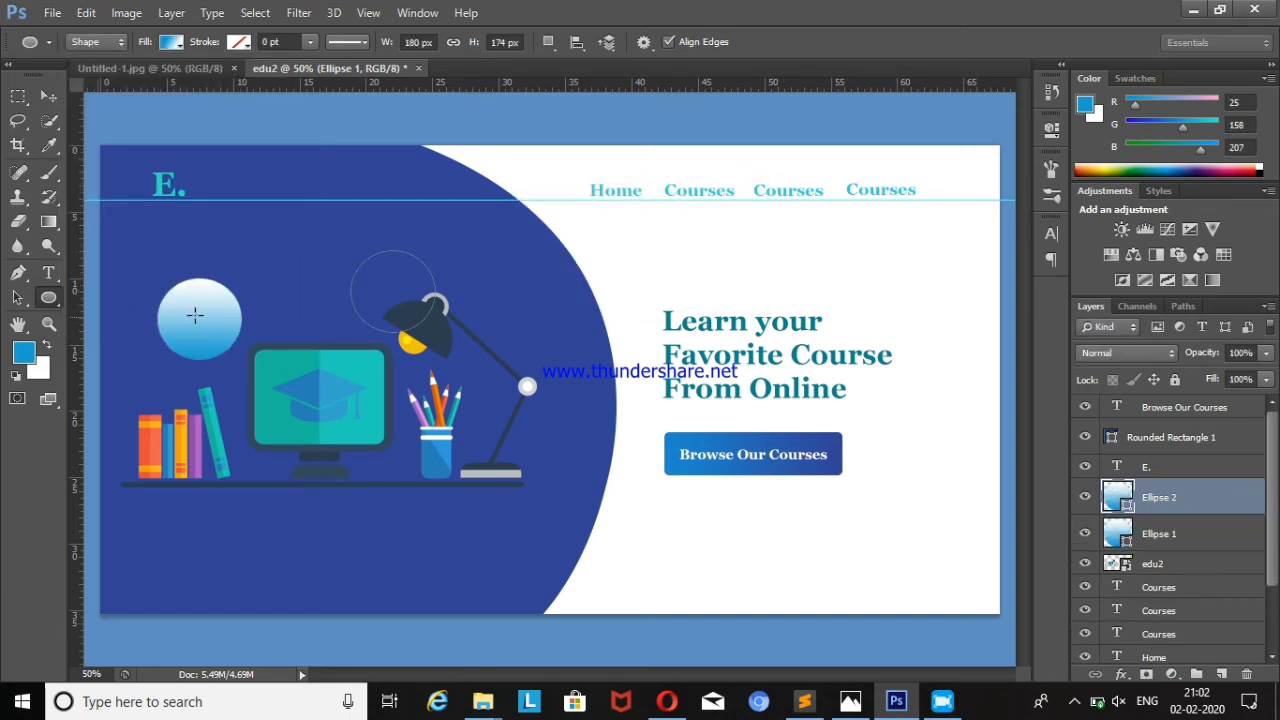
{"action": "left_click", "coordinate": [48, 95]}
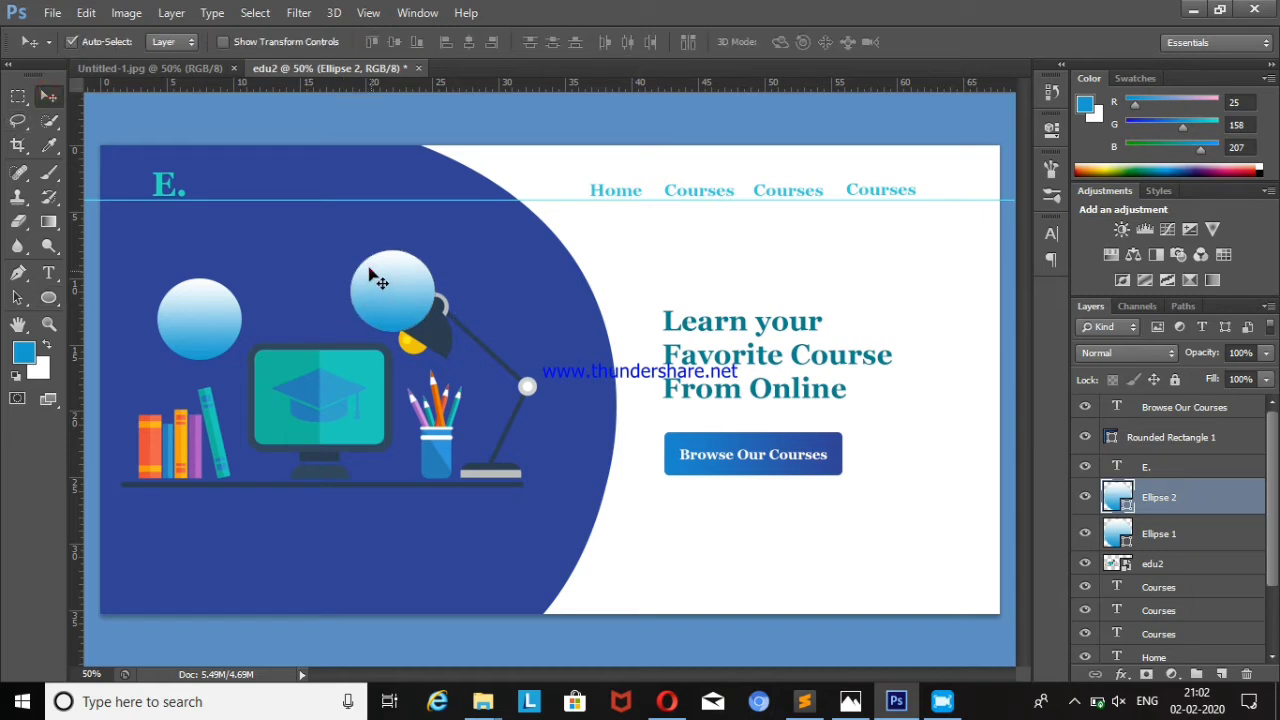
{"action": "left_click_drag", "start_coordinate": [375, 274], "coordinate": [120, 243]}
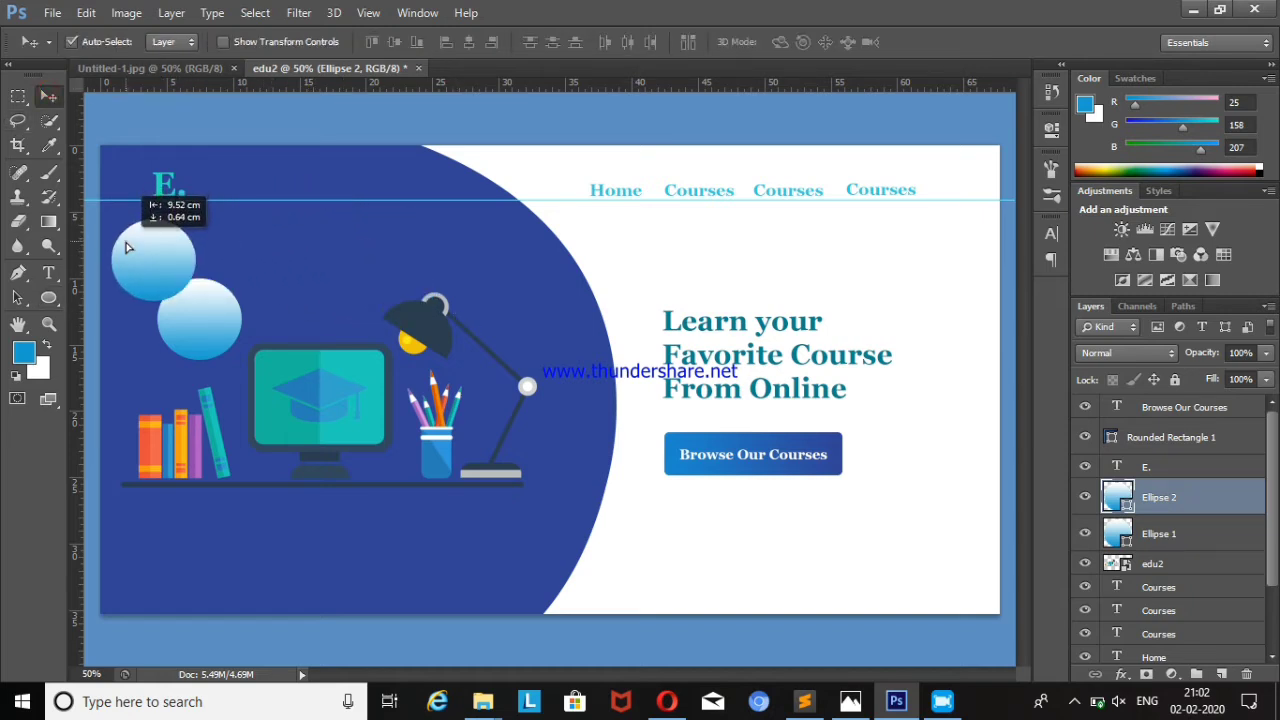
{"action": "key", "text": "ctrl+t"}
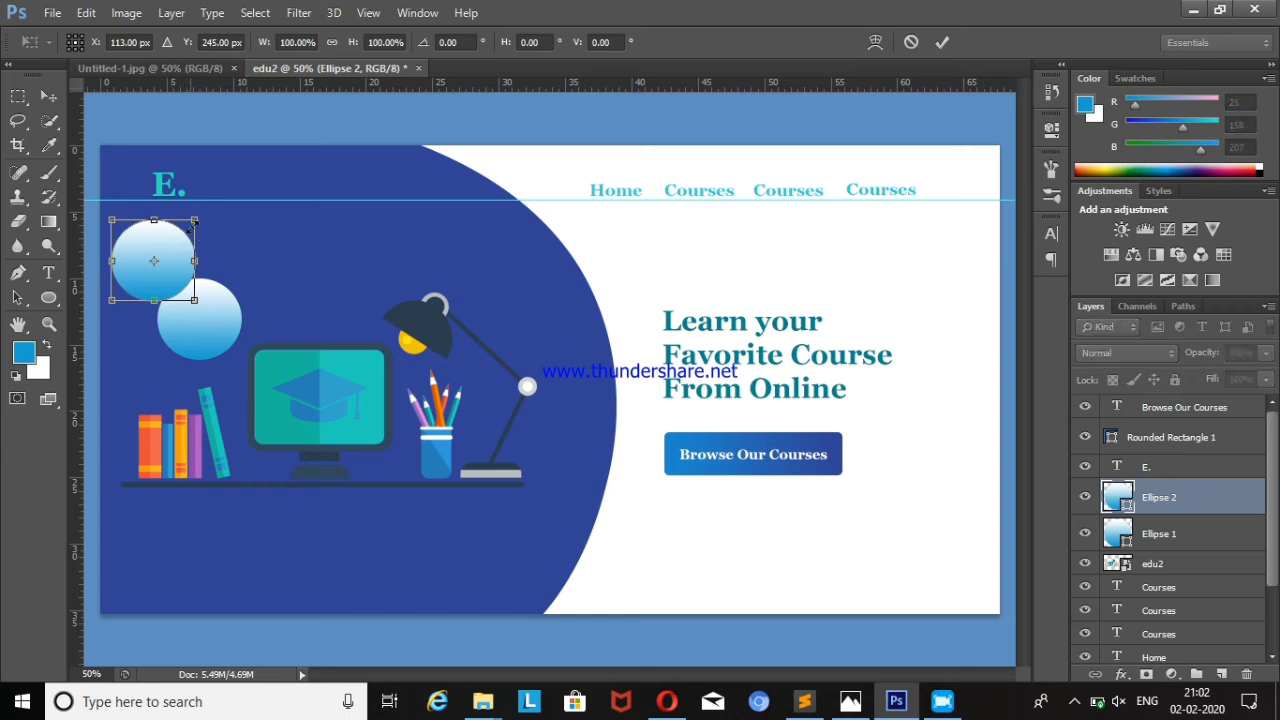
{"action": "mouse_move", "coordinate": [195, 218]}
{"action": "left_mouse_down"}
{"action": "mouse_move", "coordinate": [155, 262]}
{"action": "mouse_move", "coordinate": [184, 258]}
{"action": "mouse_move", "coordinate": [173, 245]}
{"action": "left_mouse_up"}
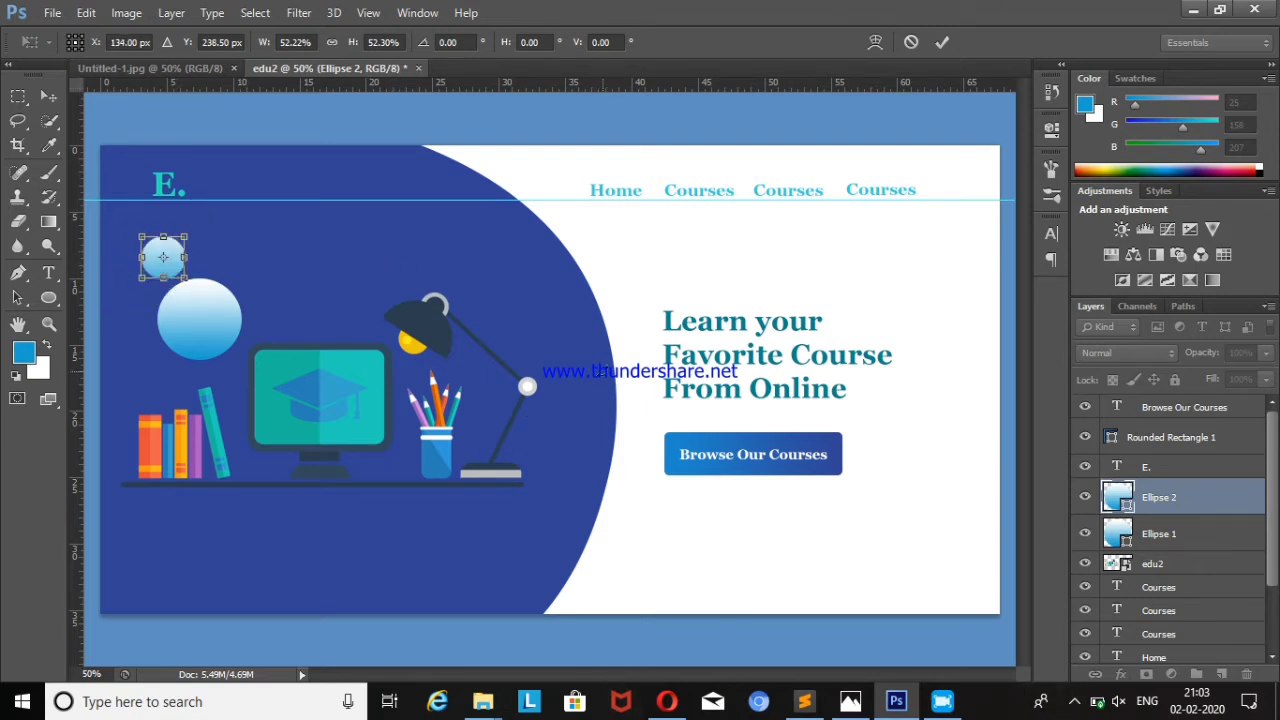
{"action": "left_click", "coordinate": [48, 96]}
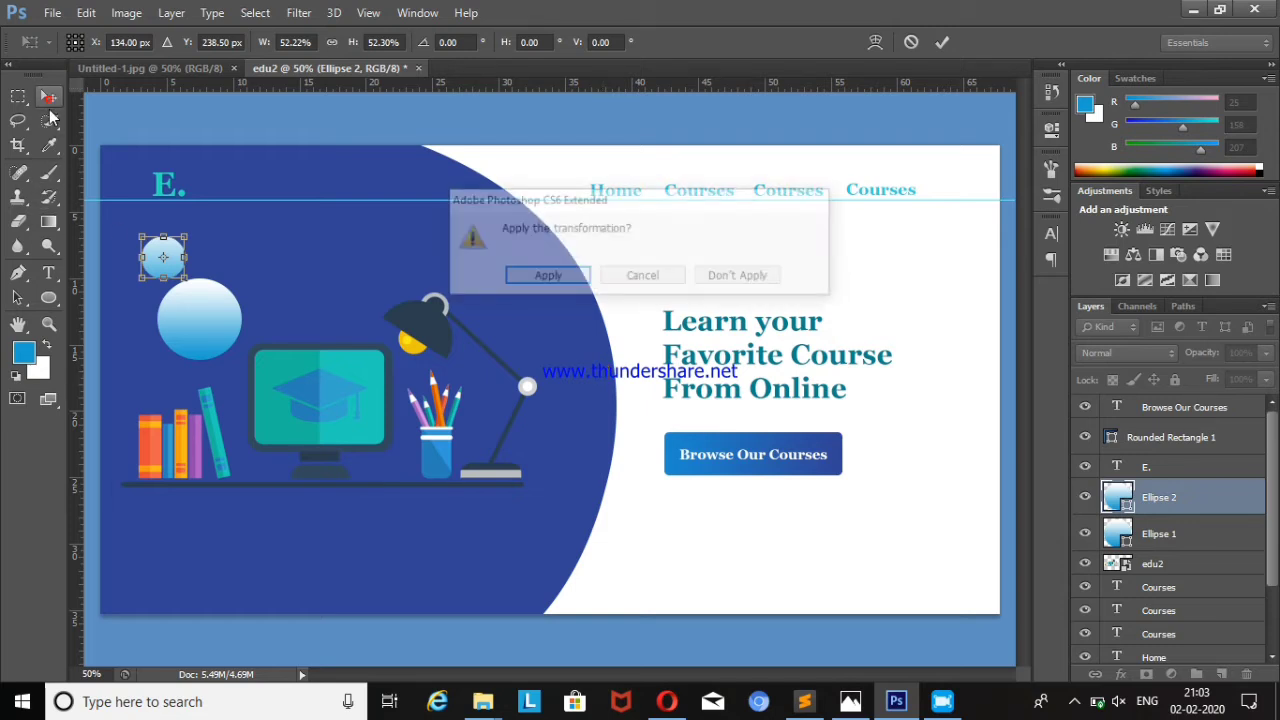
{"action": "left_click", "coordinate": [522, 283]}
{"action": "mouse_move", "coordinate": [200, 340]}
{"action": "left_mouse_down"}
{"action": "mouse_move", "coordinate": [256, 368]}
{"action": "mouse_move", "coordinate": [231, 340]}
{"action": "left_mouse_up"}
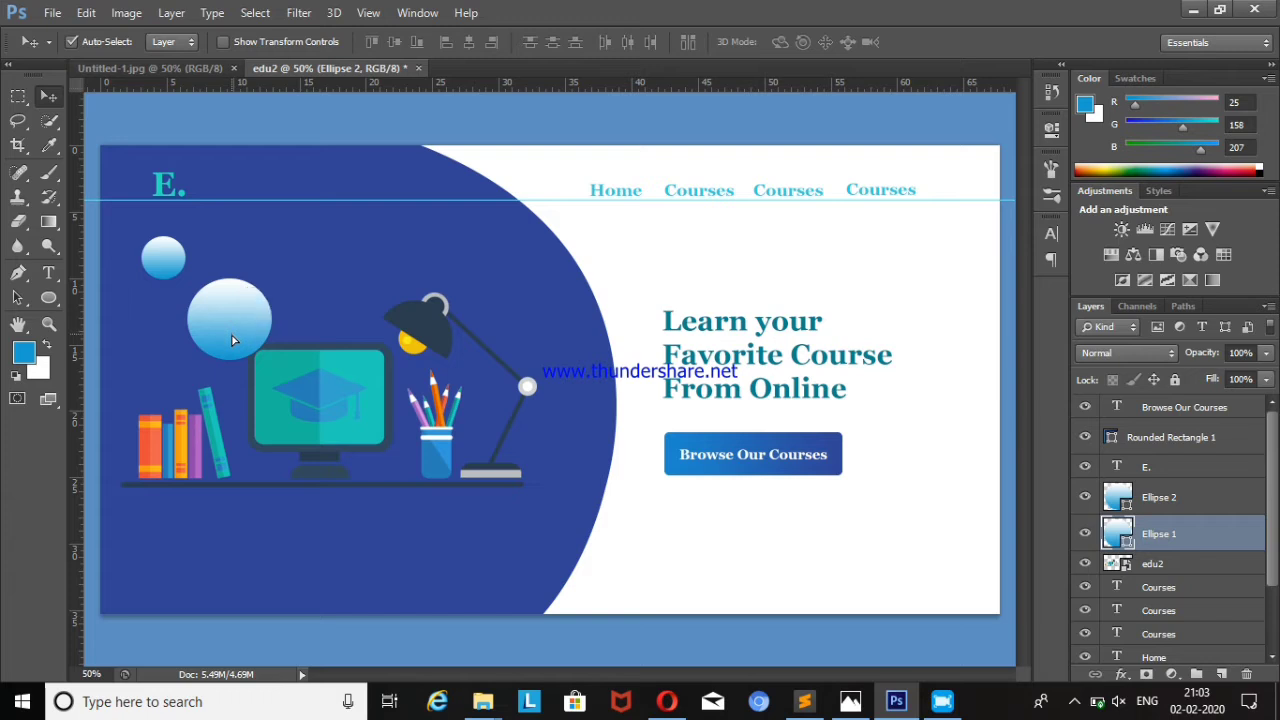
{"action": "left_click_drag", "start_coordinate": [1220, 527], "coordinate": [1204, 641]}
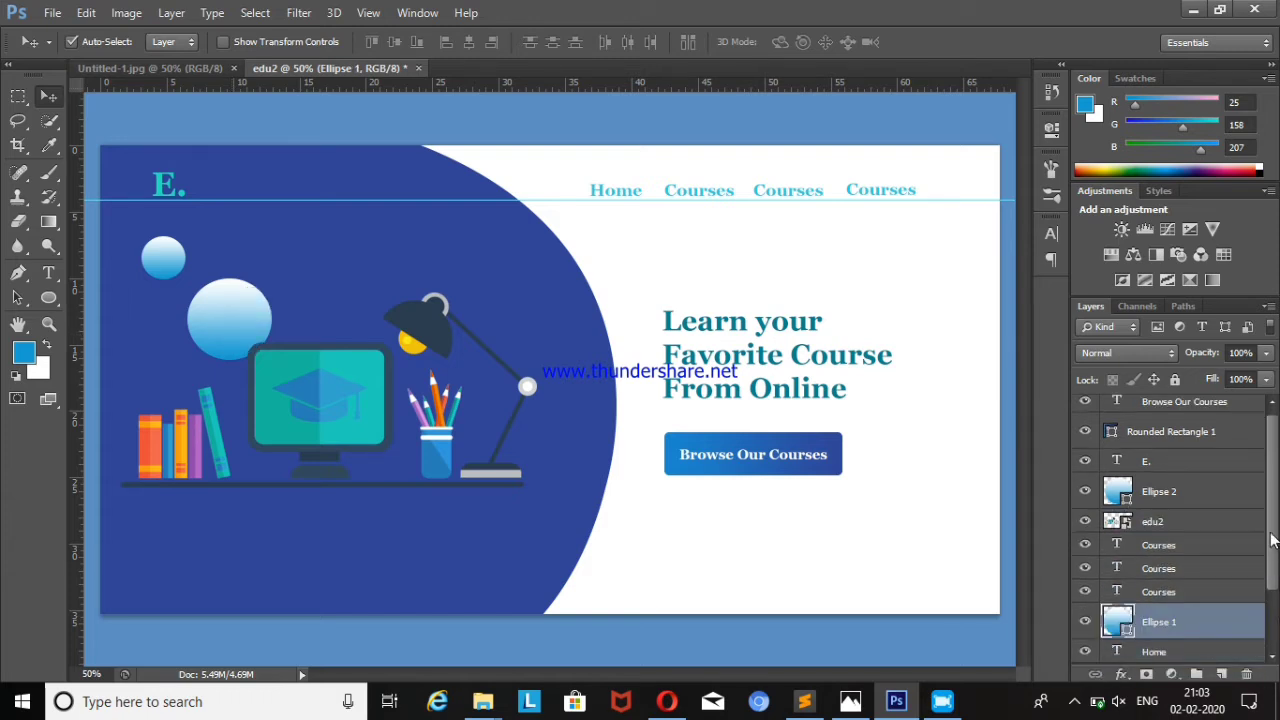
- Move both gradient circles down-right, closer to the monitor
{"action": "scroll", "coordinate": [1272, 540], "scroll_direction": "down", "scroll_amount": 1}
{"action": "mouse_move", "coordinate": [1178, 582]}
{"action": "left_mouse_down"}
{"action": "mouse_move", "coordinate": [1178, 613]}
{"action": "mouse_move", "coordinate": [1162, 620]}
{"action": "left_mouse_up"}
{"action": "left_click_drag", "start_coordinate": [232, 318], "coordinate": [248, 340]}
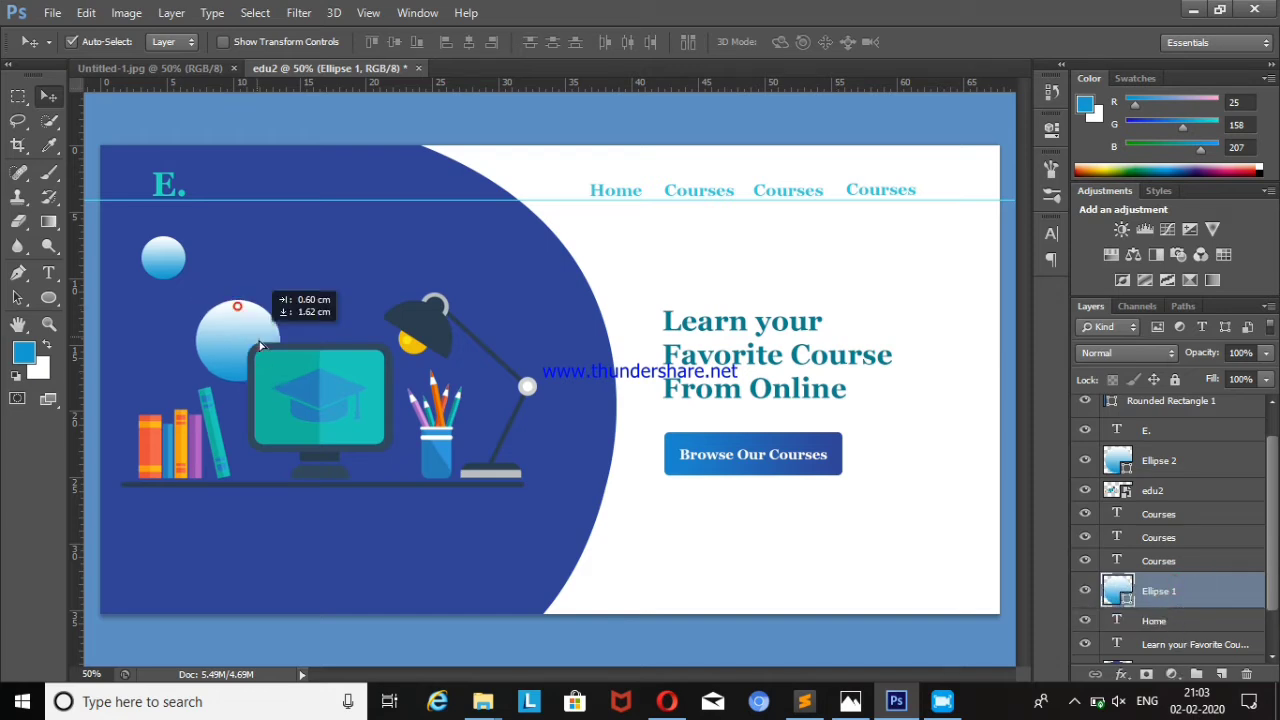
{"action": "left_click_drag", "start_coordinate": [172, 265], "coordinate": [208, 282]}
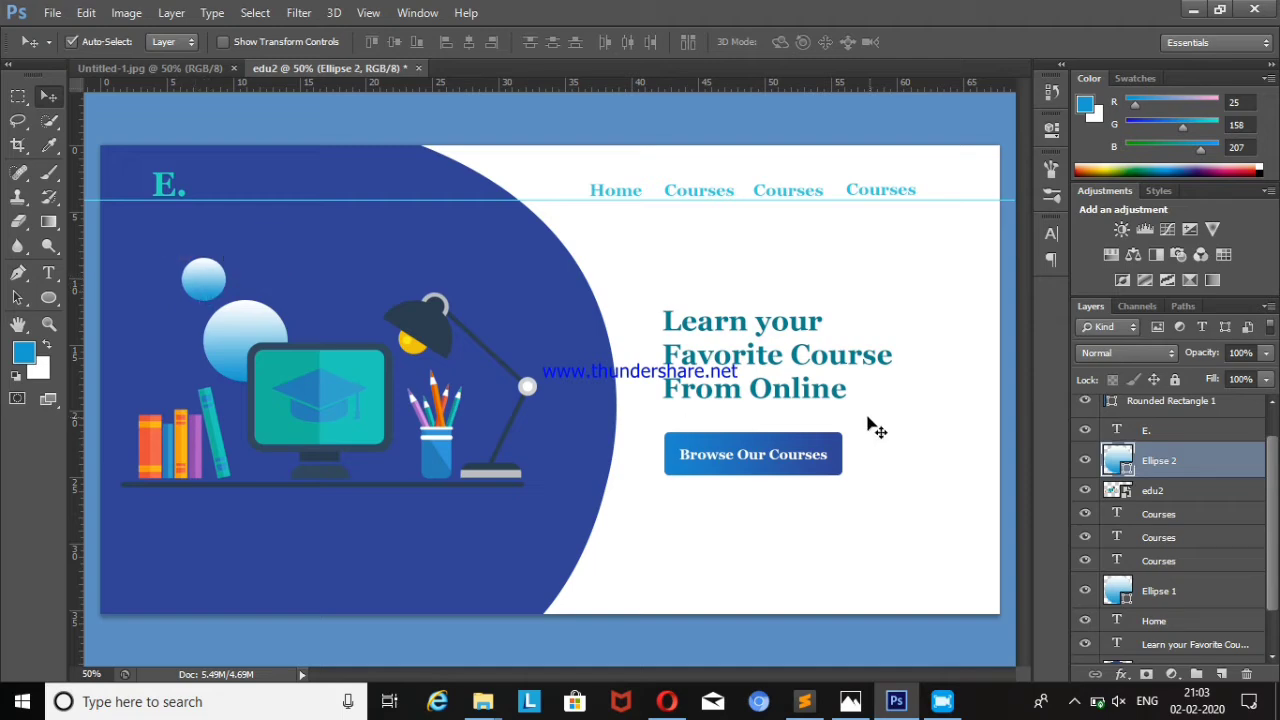
- Set Ellipse 2 to 32% opacity and paste its layer style onto Ellipse 1
{"action": "right_click", "coordinate": [1168, 465]}
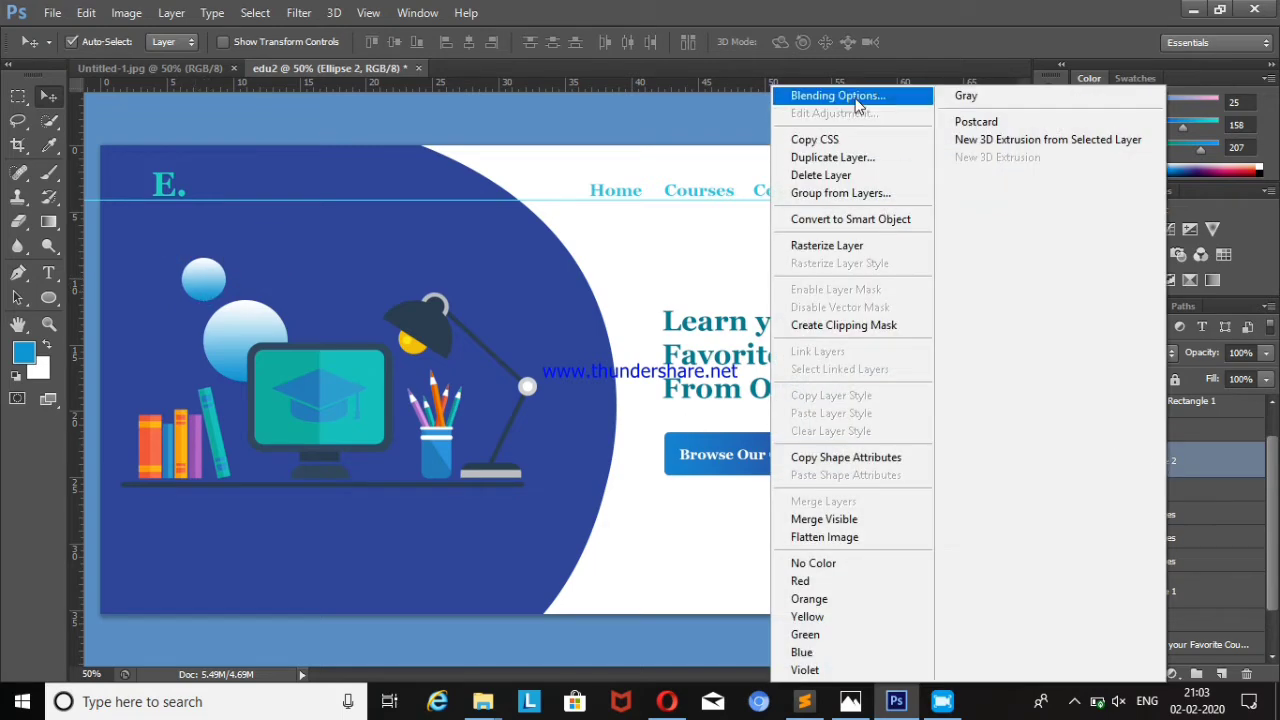
{"action": "left_click", "coordinate": [853, 99]}
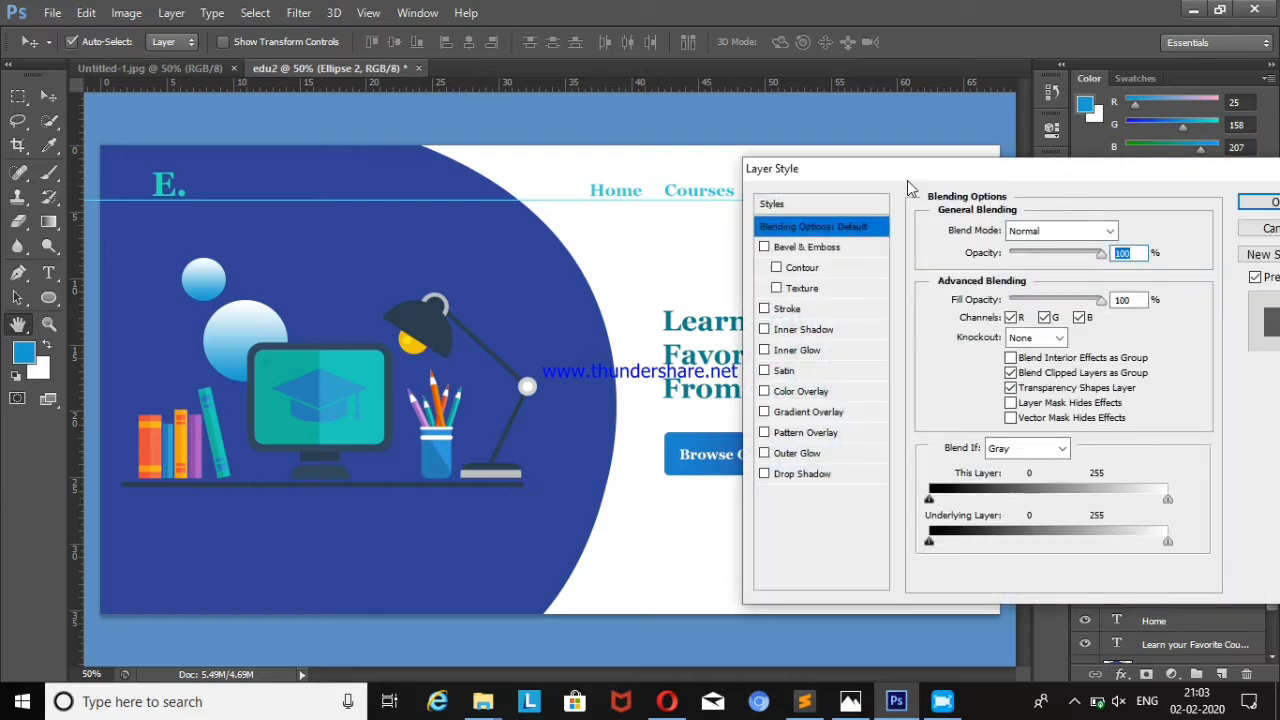
{"action": "left_click_drag", "start_coordinate": [1103, 257], "coordinate": [1039, 262]}
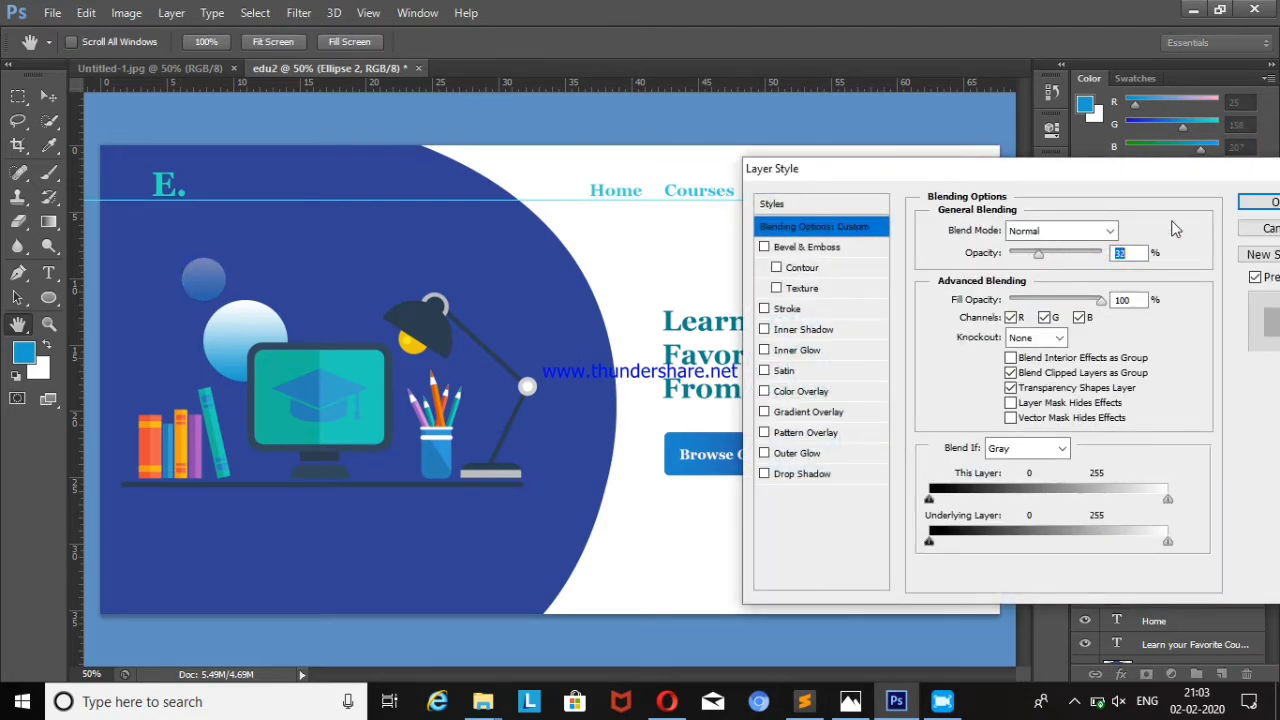
{"action": "left_click", "coordinate": [1262, 202]}
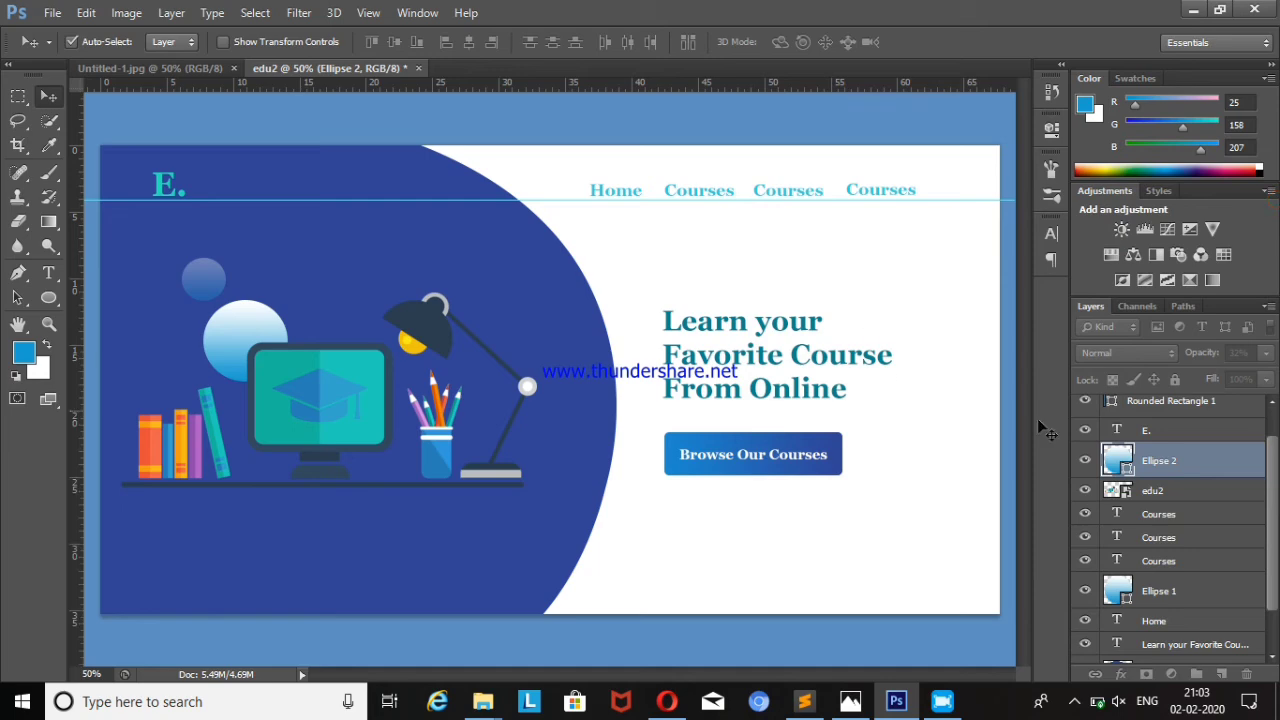
{"action": "right_click", "coordinate": [1190, 463]}
{"action": "left_click", "coordinate": [886, 409]}
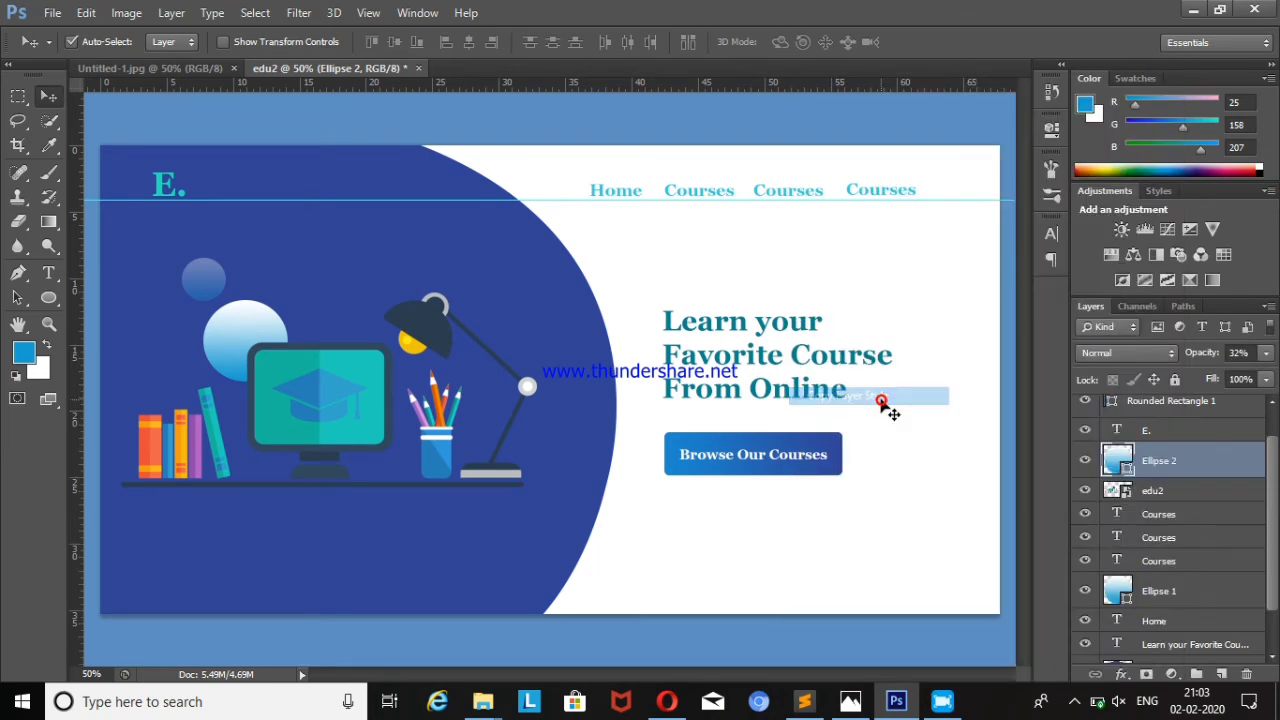
{"action": "right_click", "coordinate": [1165, 592]}
{"action": "left_click", "coordinate": [835, 414]}
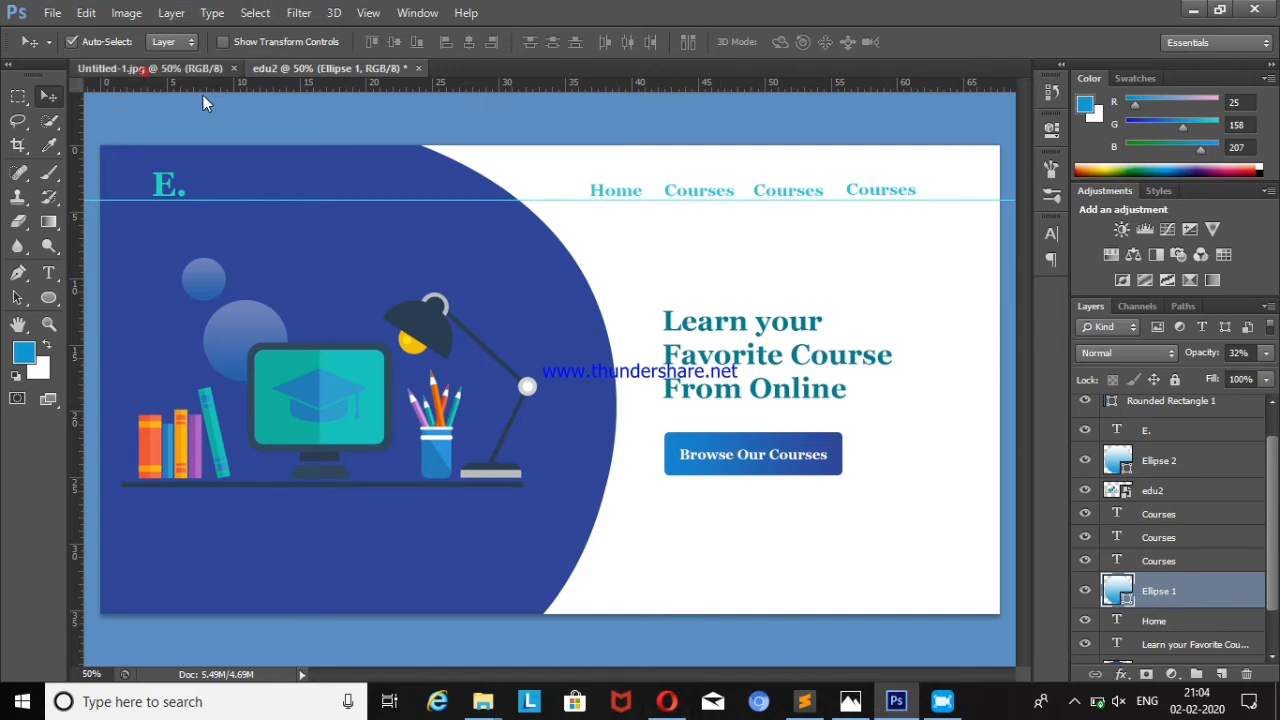
{"action": "left_click", "coordinate": [185, 68]}
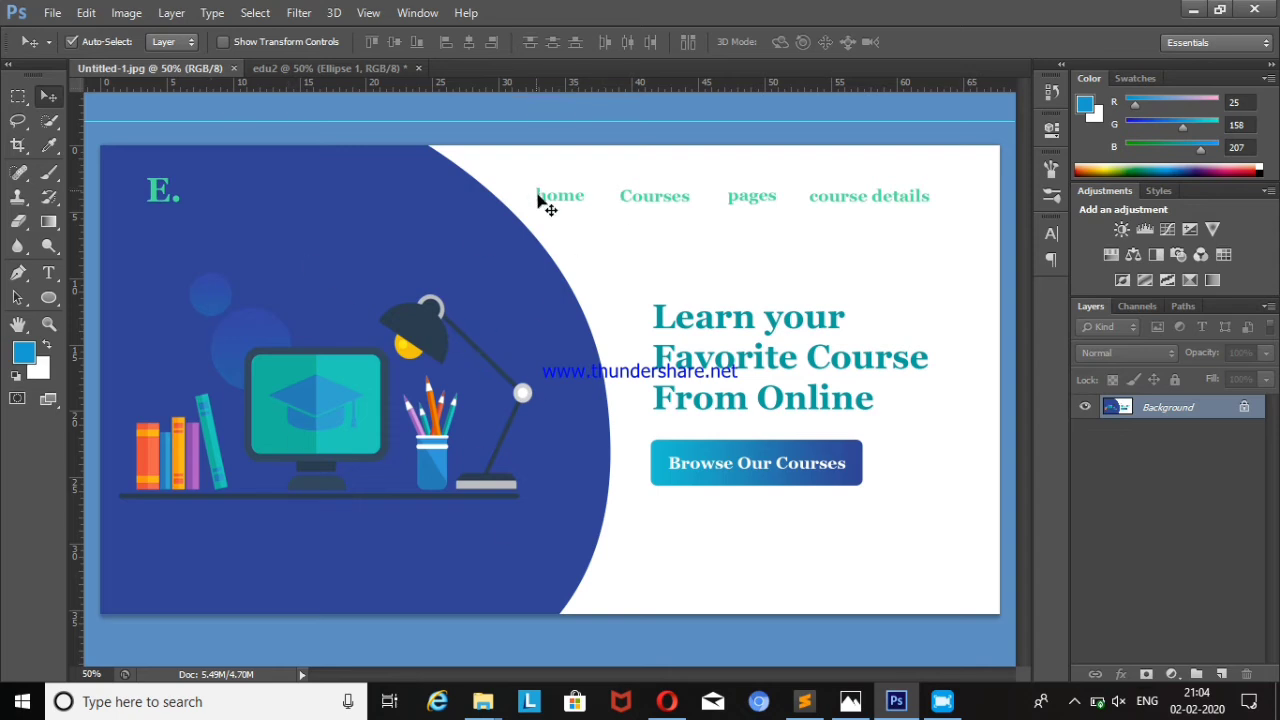
{"action": "left_click", "coordinate": [340, 68]}
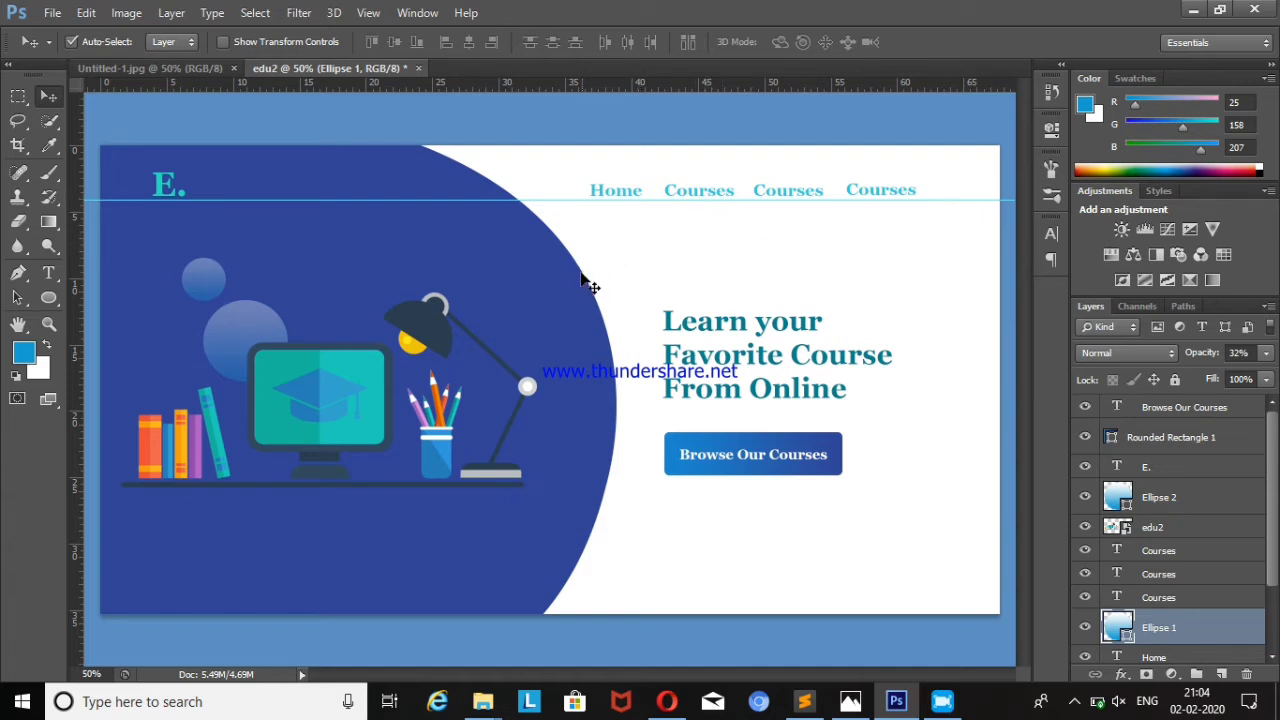
- Nudge the edu2 desk illustration slightly right and lower, then check the page in Opera
{"action": "left_click_drag", "start_coordinate": [360, 393], "coordinate": [297, 378]}
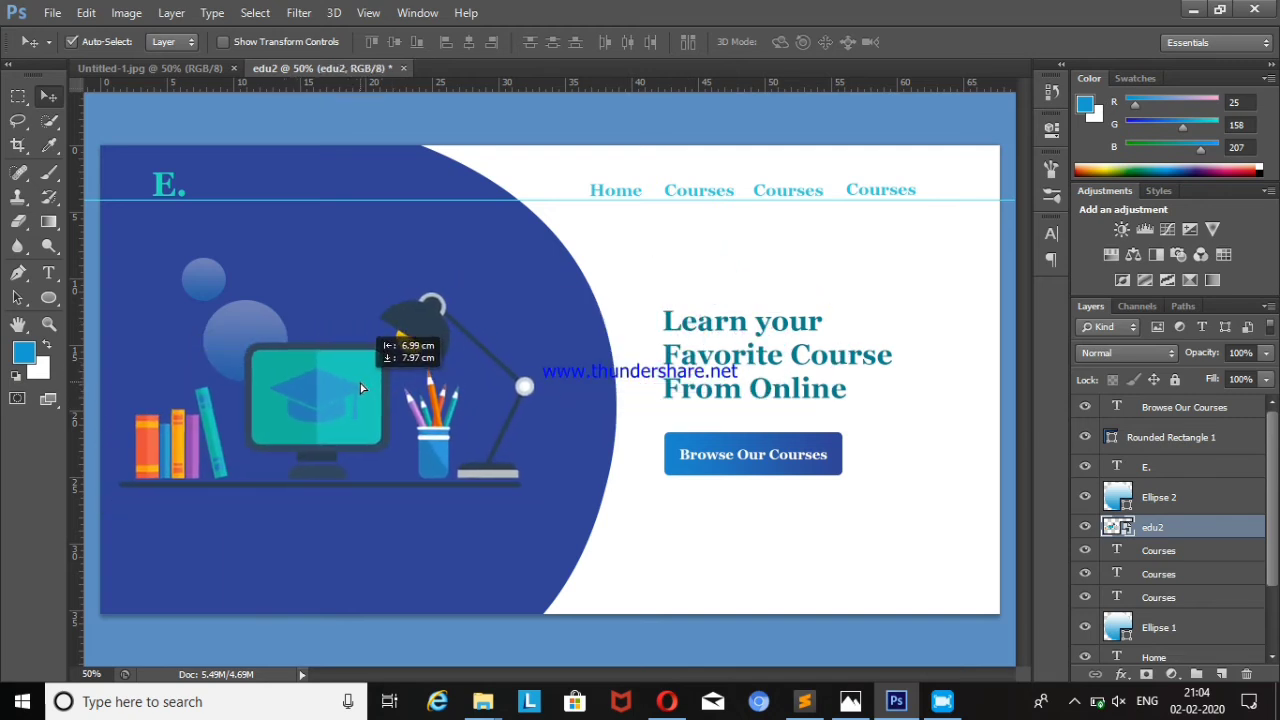
{"action": "left_click_drag", "start_coordinate": [297, 378], "coordinate": [360, 383]}
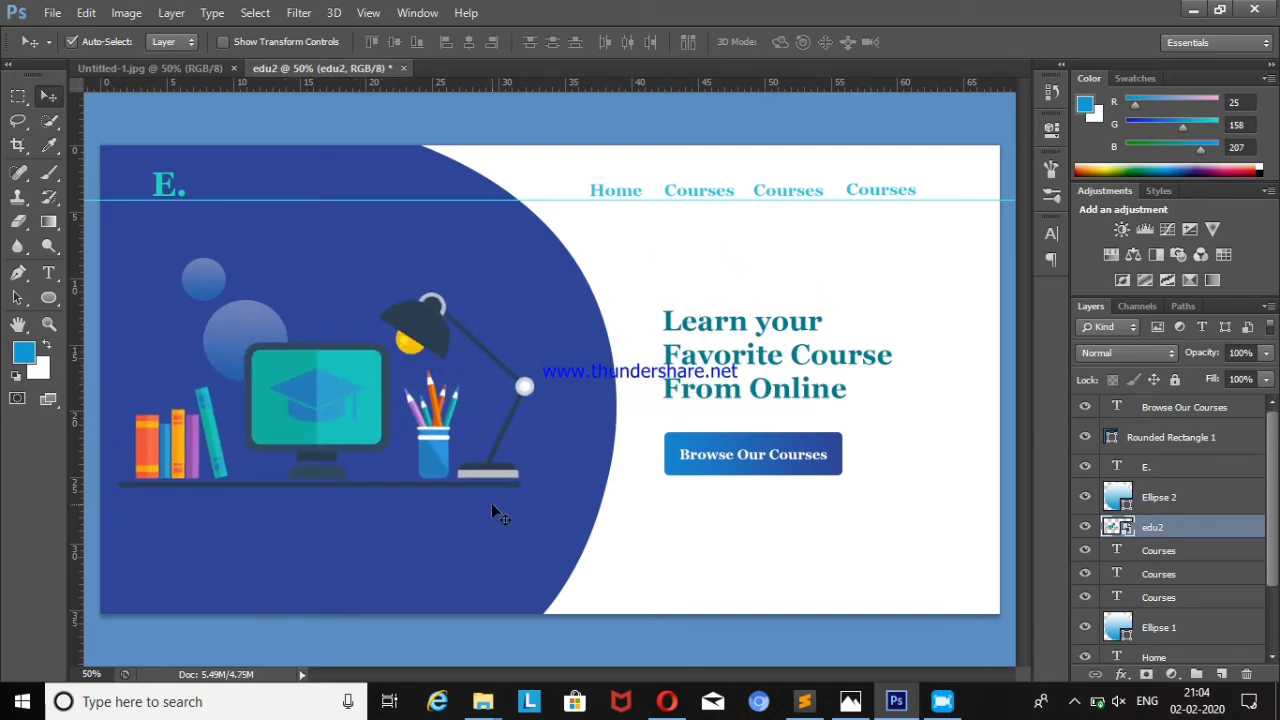
{"action": "left_click", "coordinate": [212, 69]}
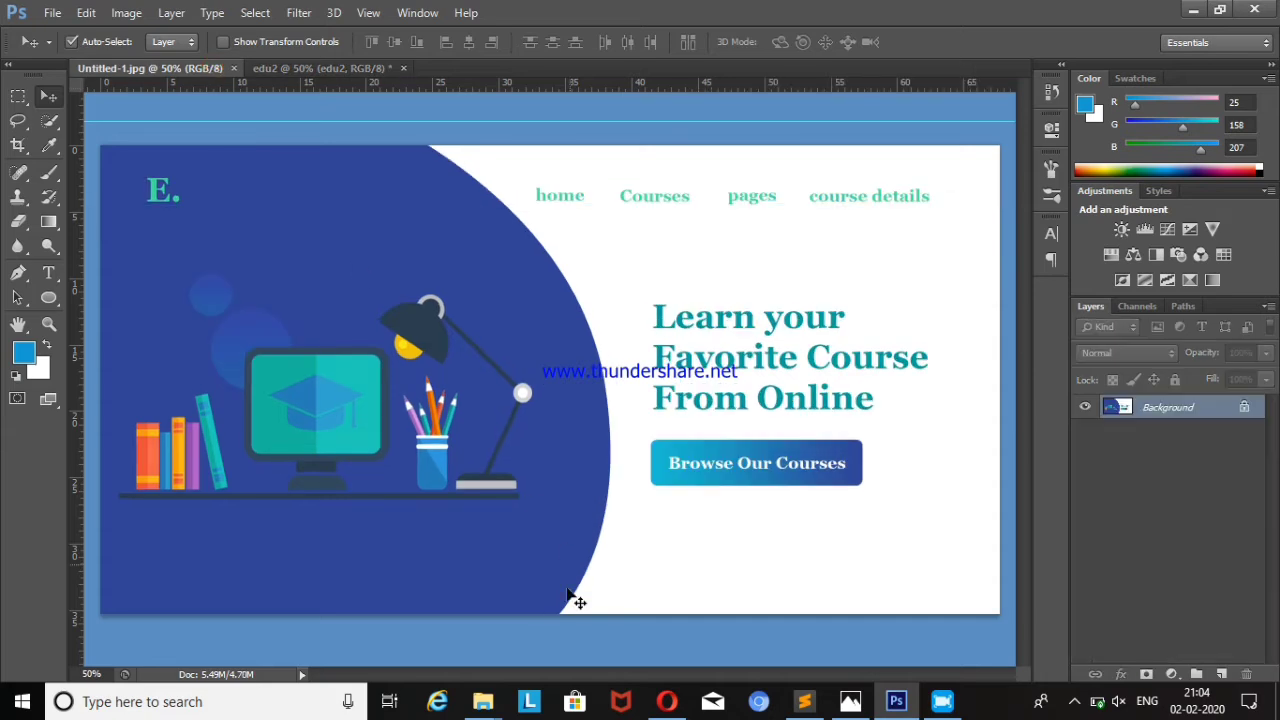
{"action": "left_click", "coordinate": [666, 701]}
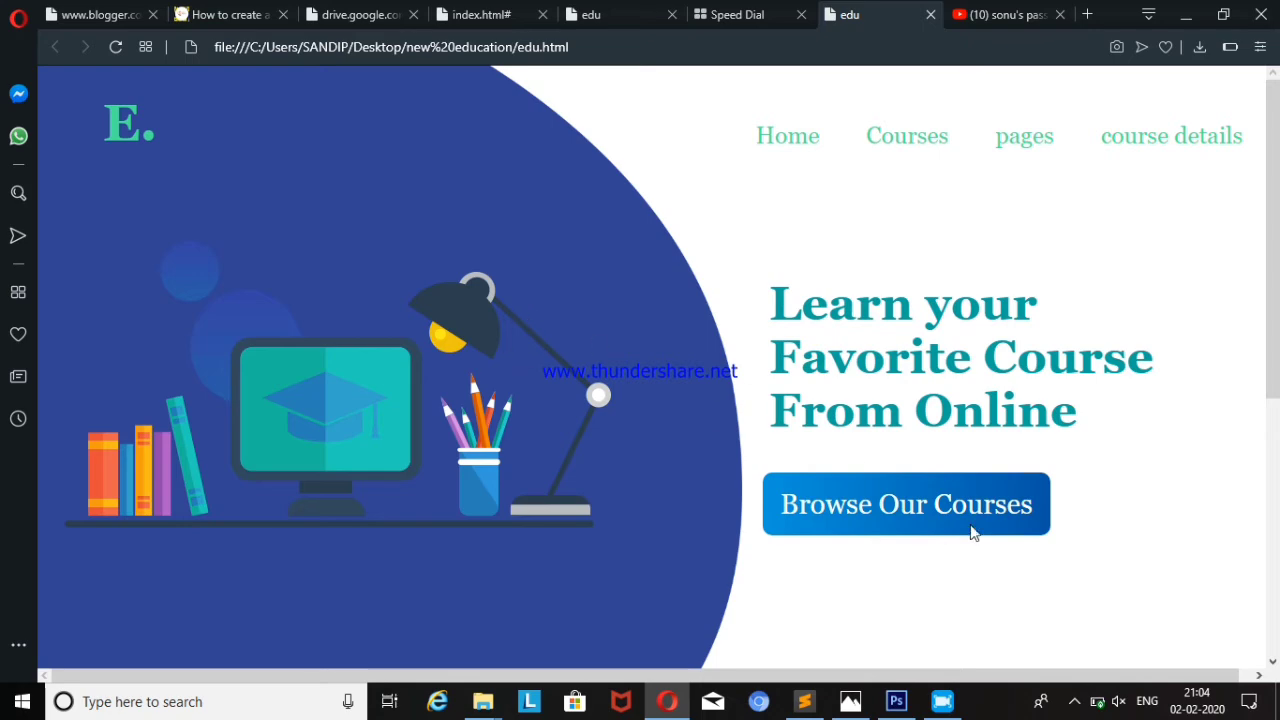
{"action": "left_click", "coordinate": [804, 701]}
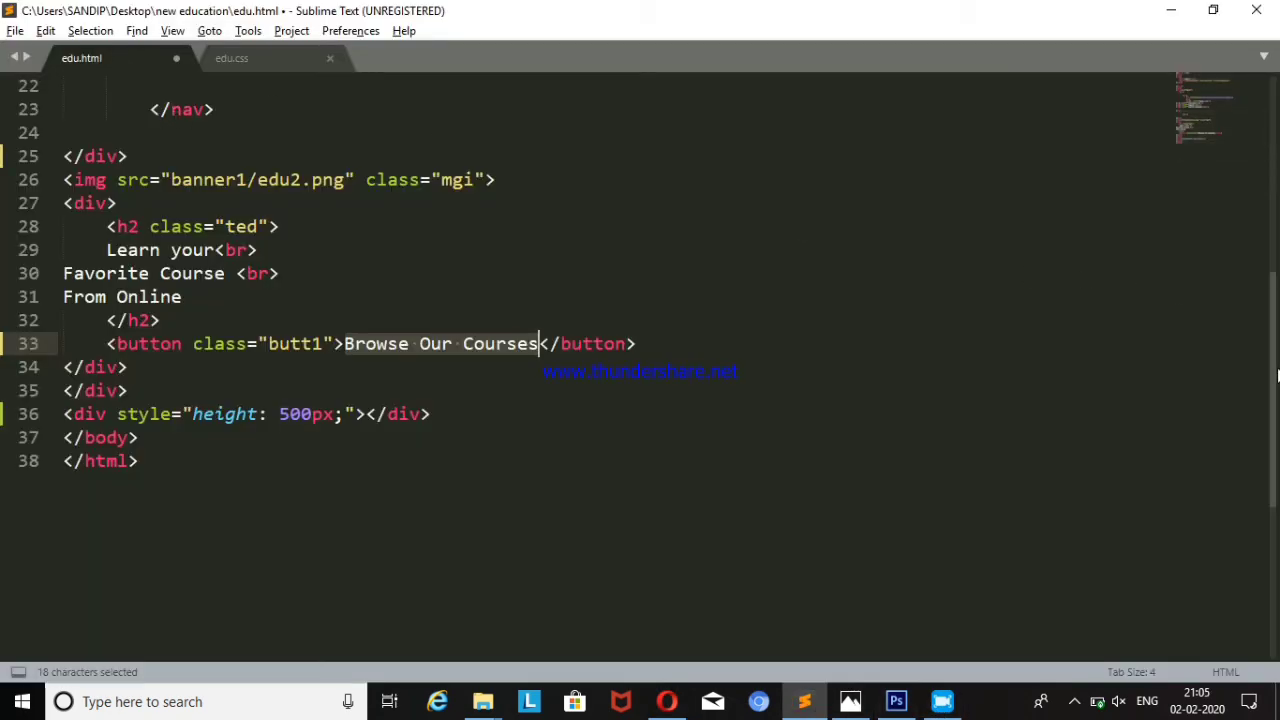
- Create a new blank untitled file next to the edu.html and edu.css tabs
{"action": "scroll", "coordinate": [104, 196], "scroll_direction": "up", "scroll_amount": 7}
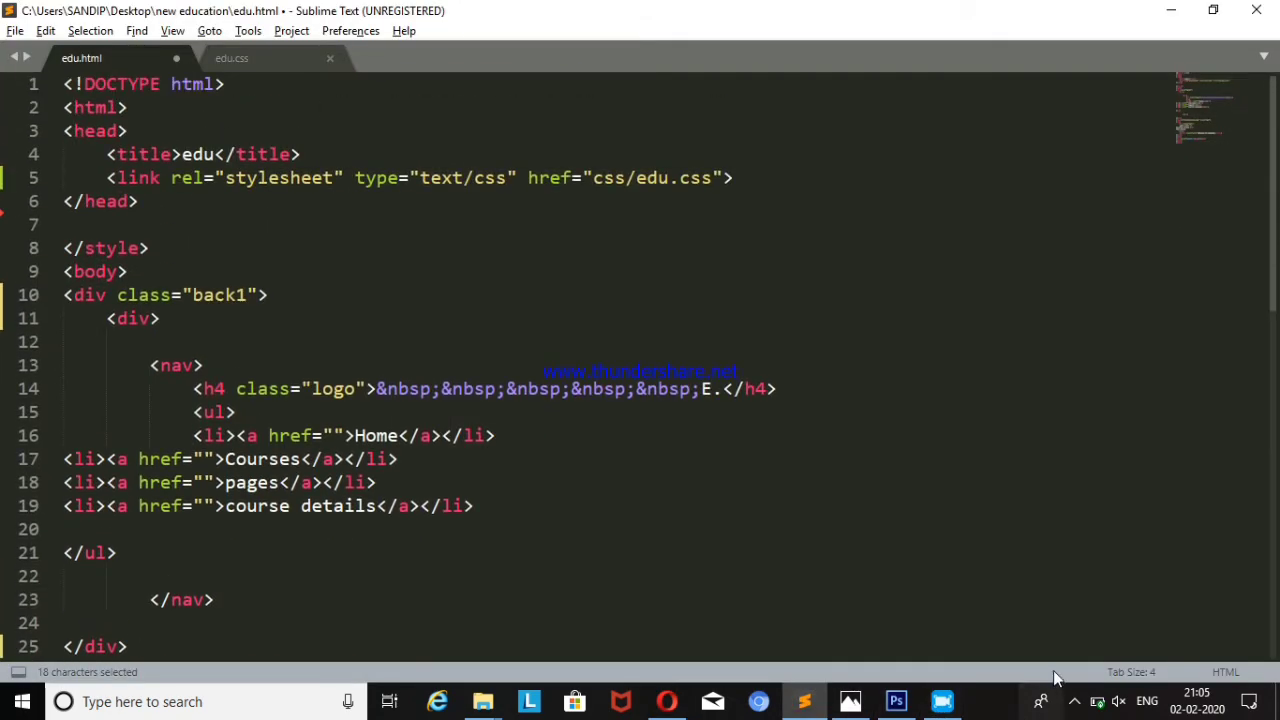
{"action": "left_click", "coordinate": [1074, 701]}
{"action": "right_click", "coordinate": [1080, 665]}
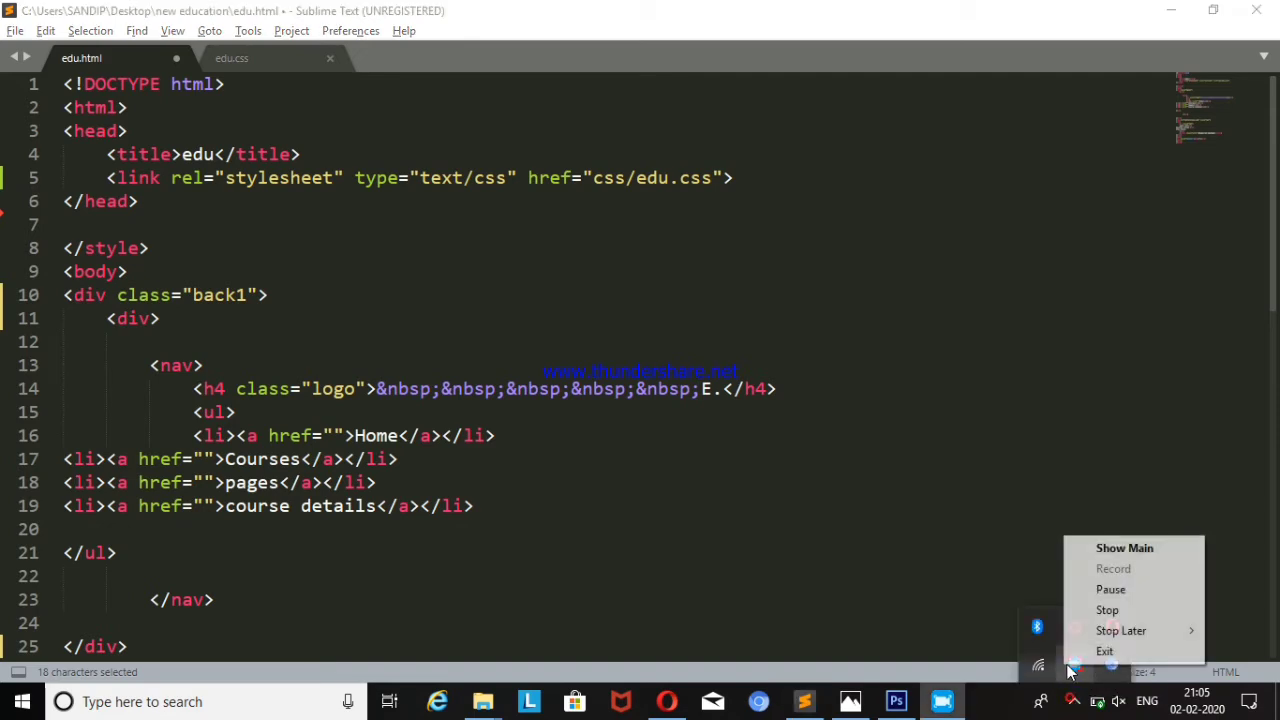
{"action": "left_click", "coordinate": [1085, 588]}
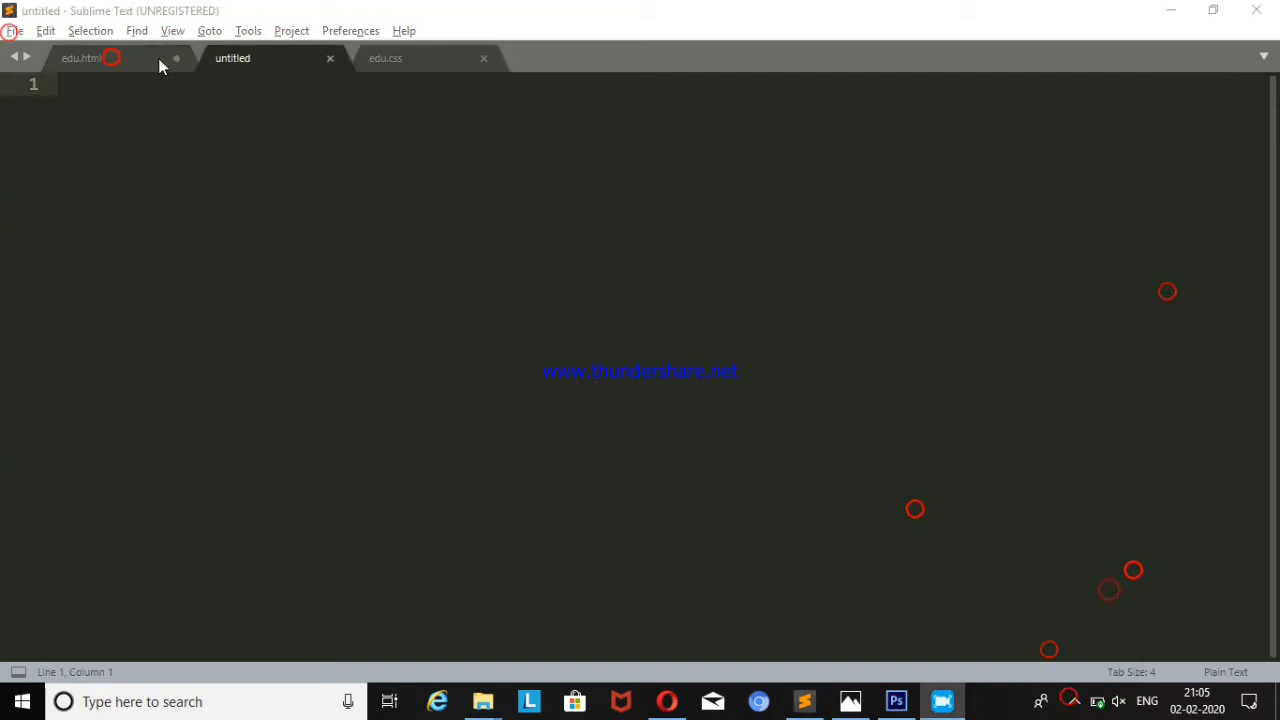
{"action": "mouse_move", "coordinate": [363, 68]}
{"action": "left_mouse_down"}
{"action": "mouse_move", "coordinate": [259, 79]}
{"action": "mouse_move", "coordinate": [311, 79]}
{"action": "left_mouse_up"}
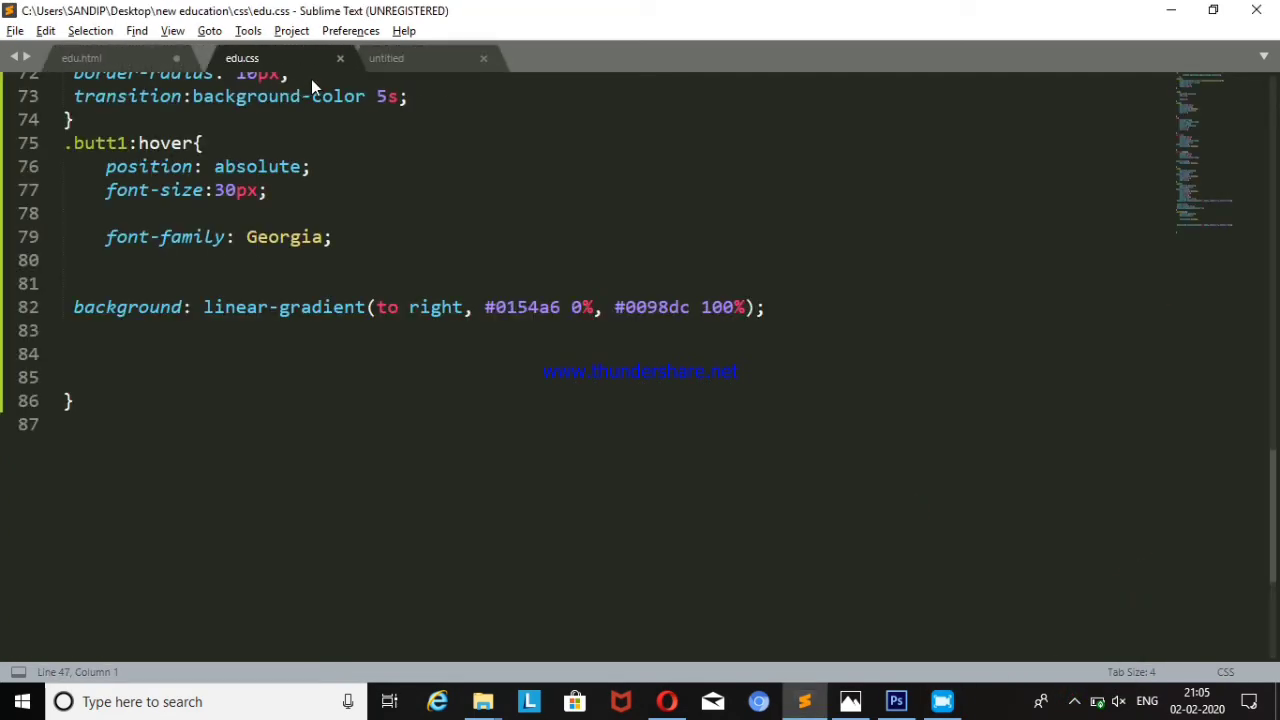
{"action": "left_click", "coordinate": [443, 69]}
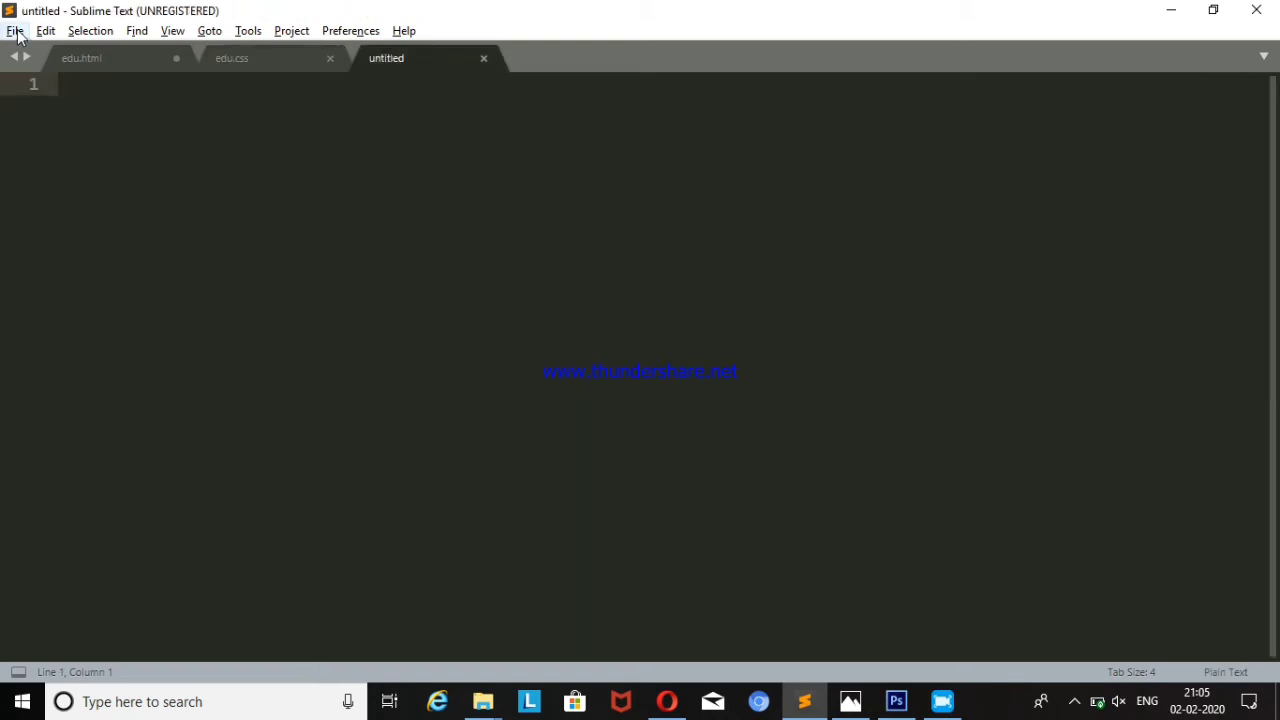
{"action": "left_click", "coordinate": [15, 30]}
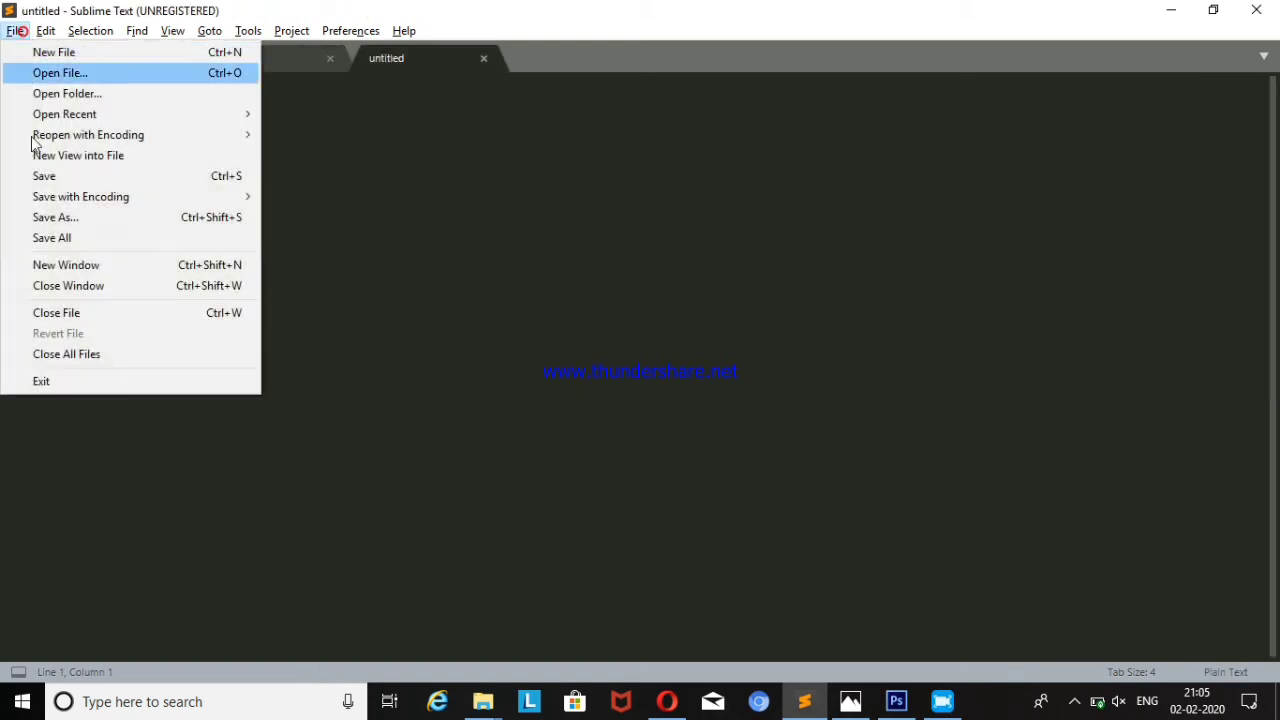
- Save the blank file as edu2.html in the Desktop's 'new education' folder
{"action": "left_click", "coordinate": [56, 217]}
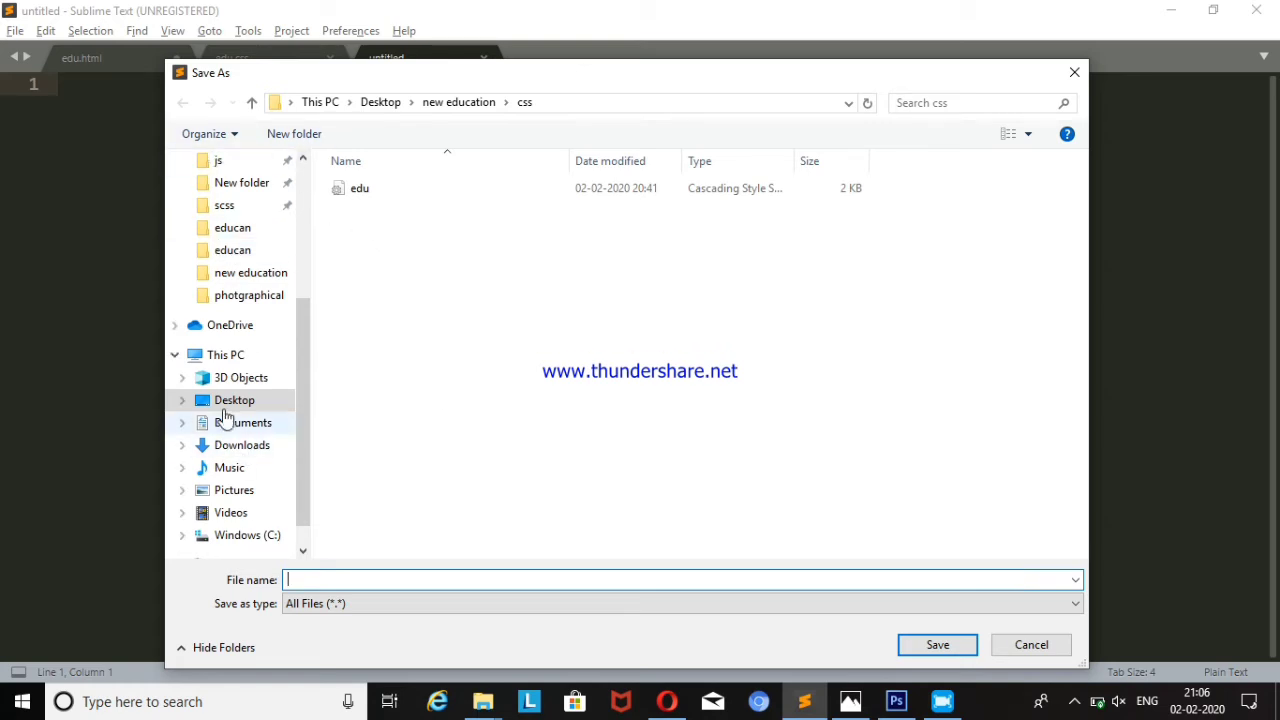
{"action": "left_click", "coordinate": [232, 402]}
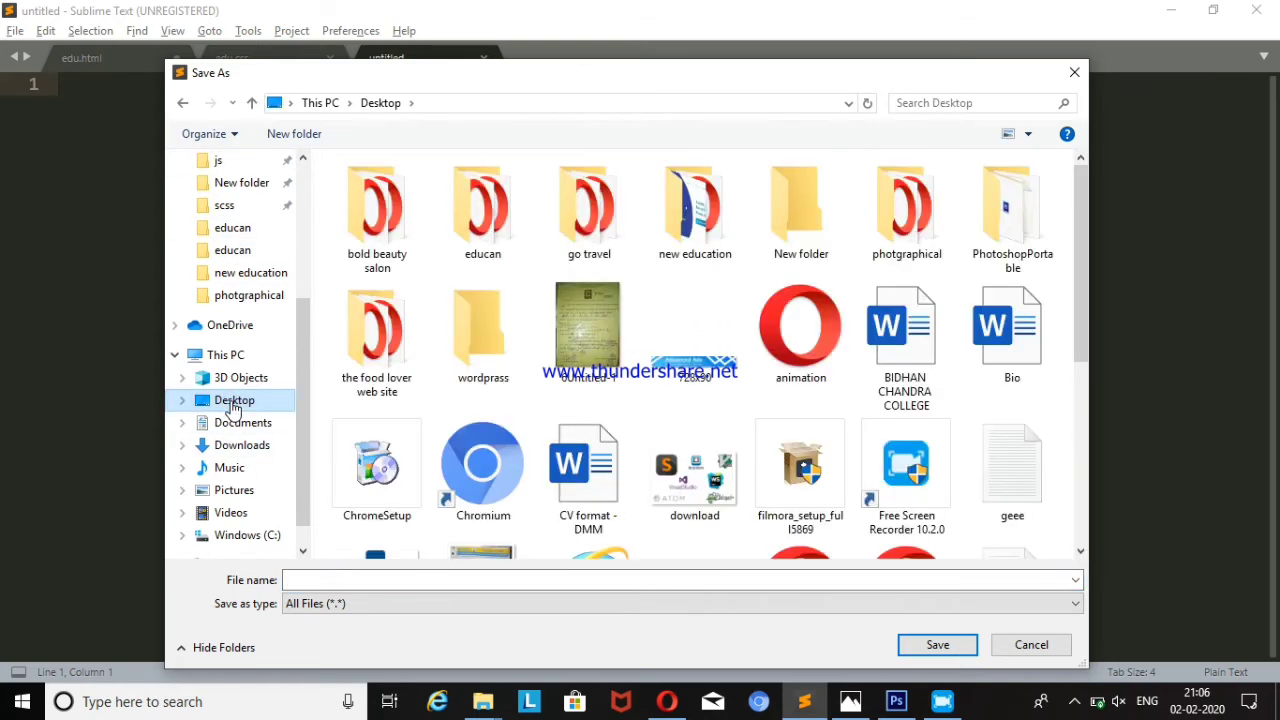
{"action": "double_click", "coordinate": [714, 210]}
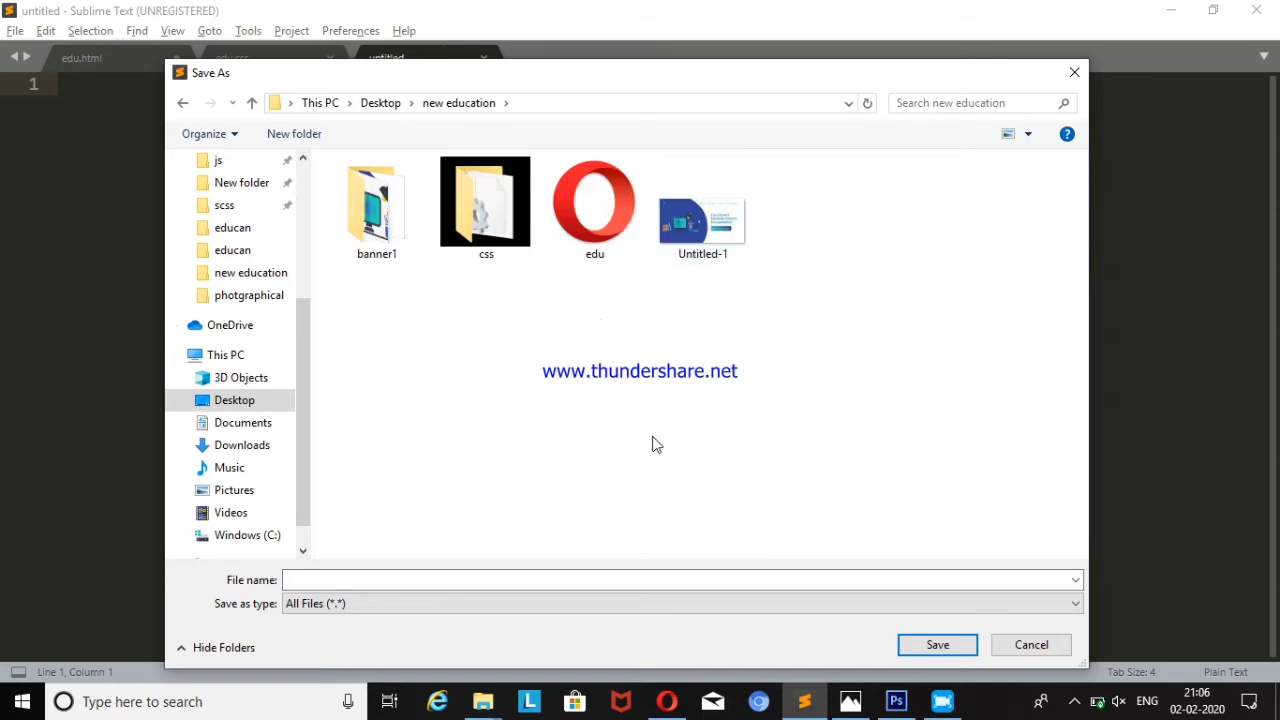
{"action": "left_click", "coordinate": [352, 572]}
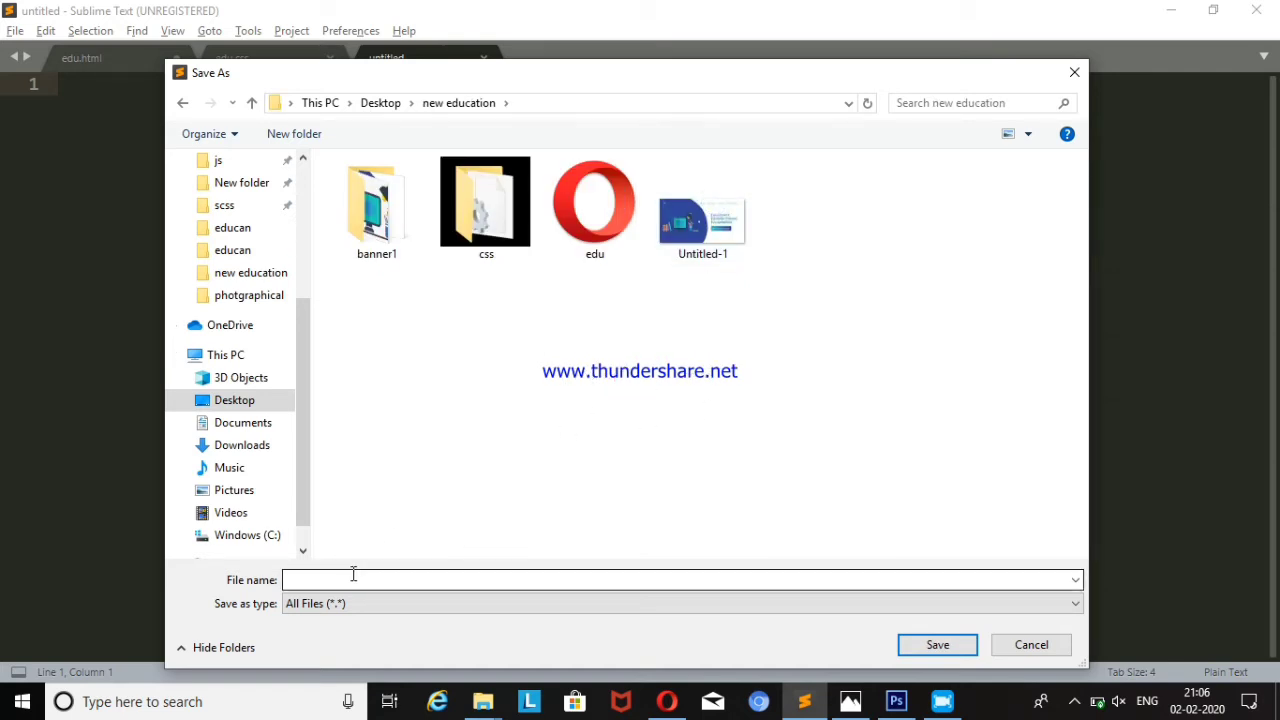
{"action": "type", "text": "ed"}
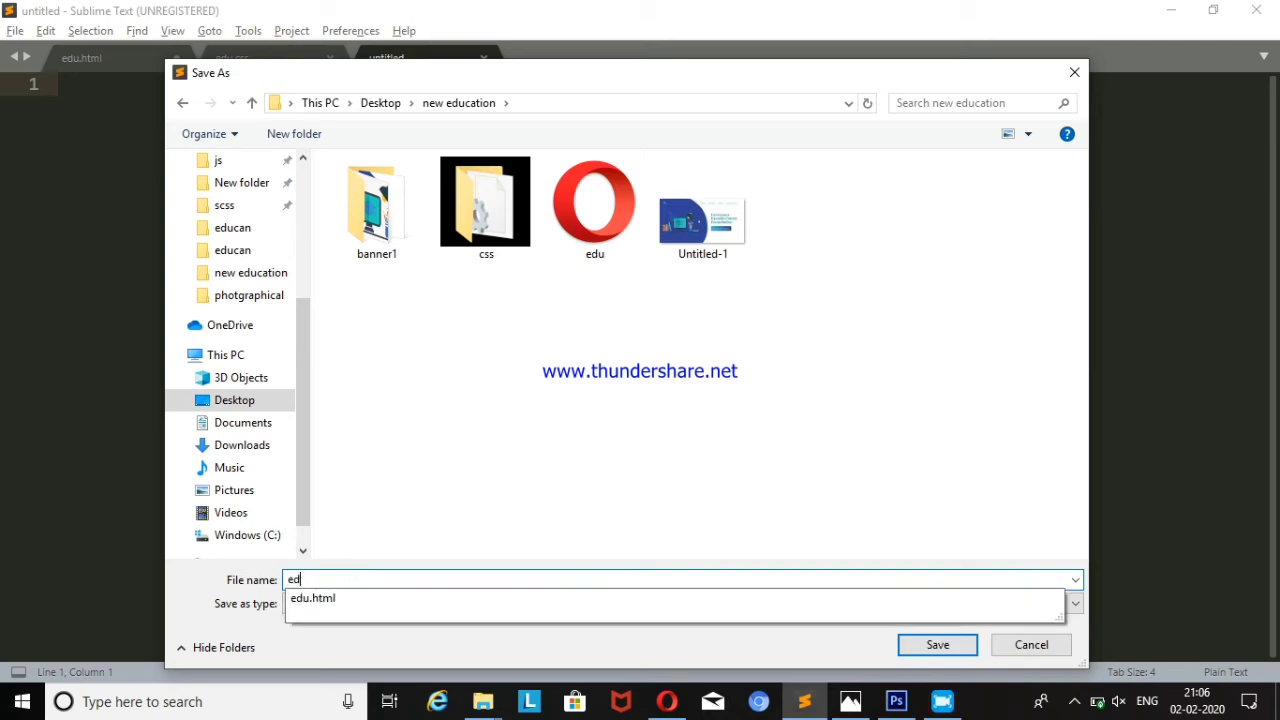
{"action": "type", "text": "u2.html"}
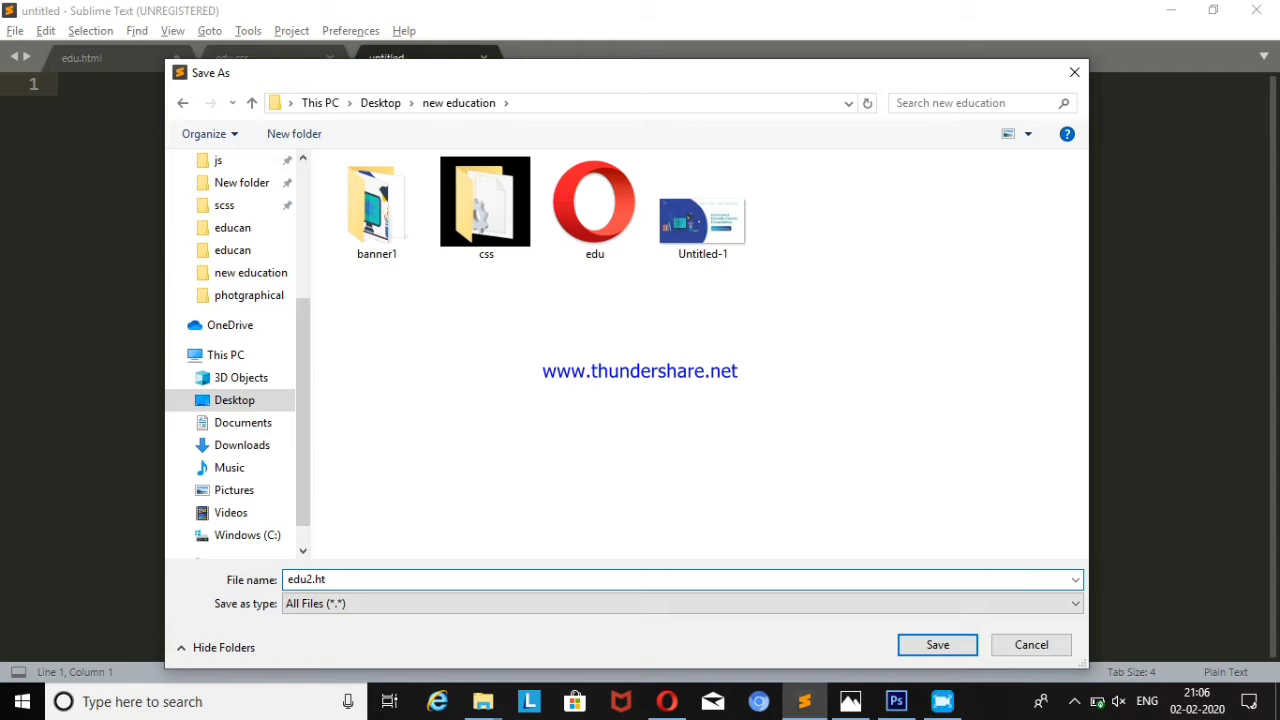
{"action": "left_click", "coordinate": [922, 652]}
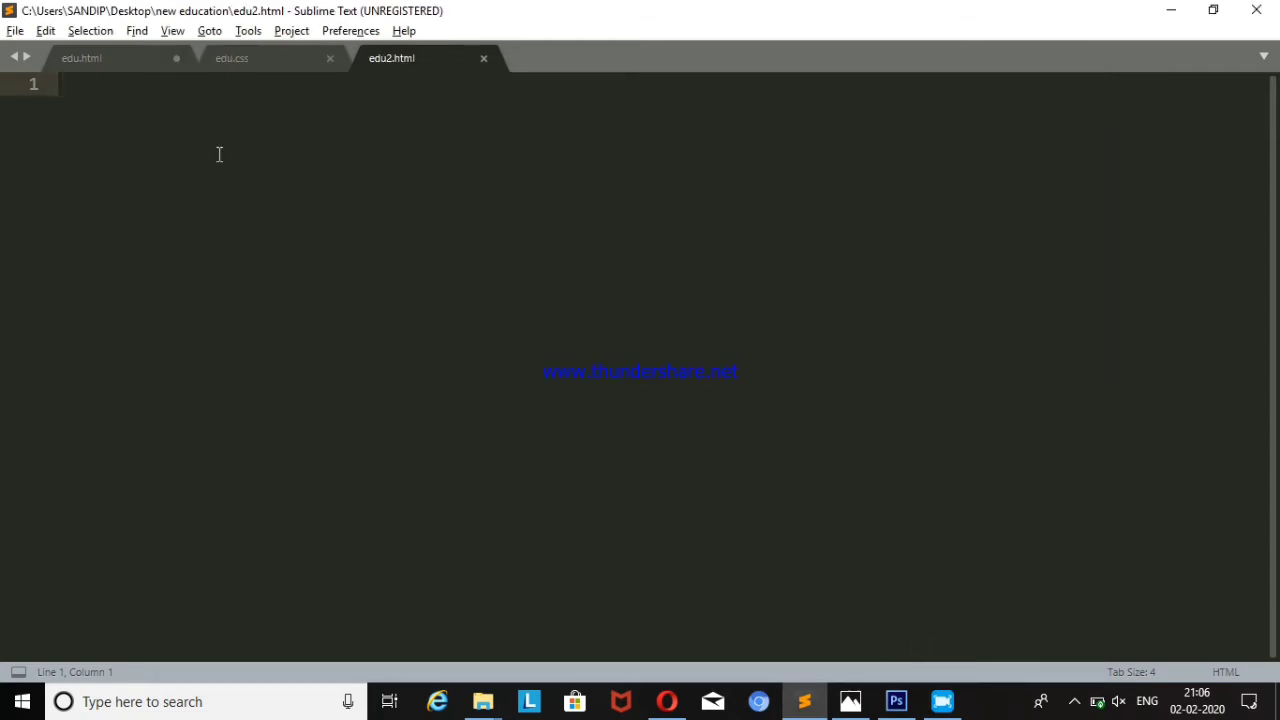
- Expand the html boilerplate in edu2.html and title the page 'education'
{"action": "type", "text": "<"}
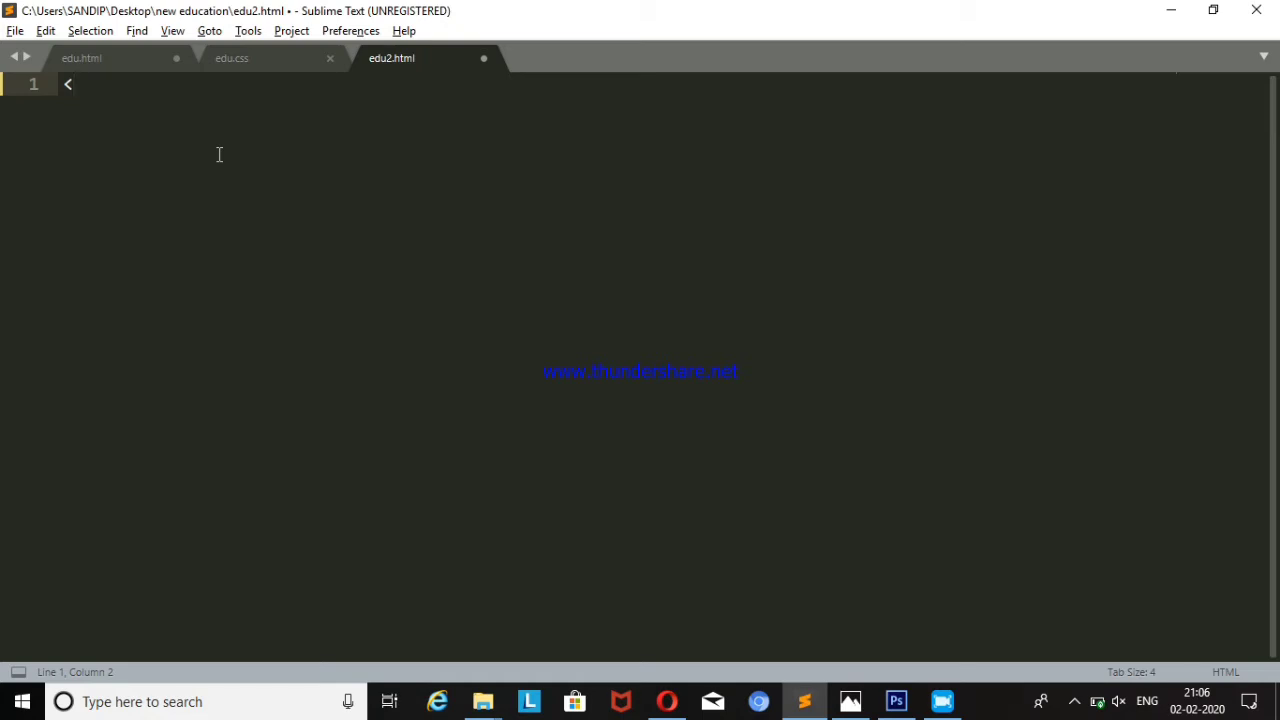
{"action": "key", "text": "ctrl+equal"}
{"action": "key", "text": "ctrl+equal"}
{"action": "key", "text": "ctrl+equal"}
{"action": "key", "text": "ctrl+equal"}
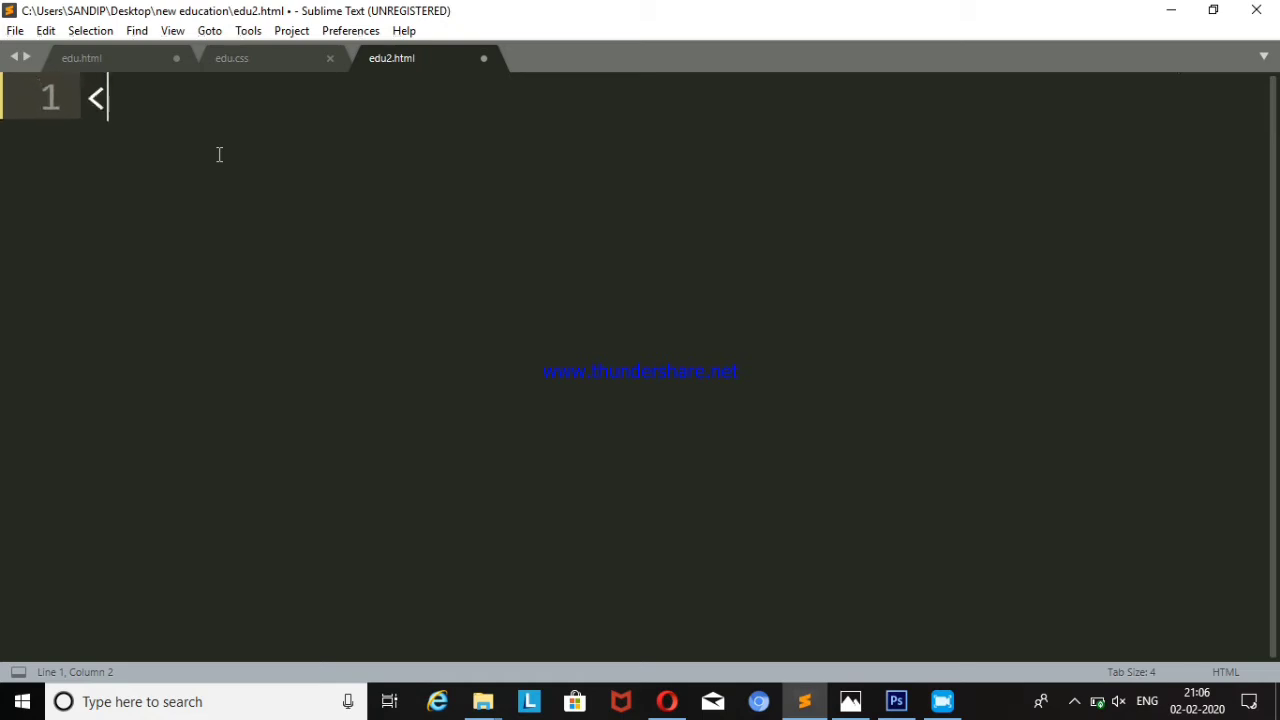
{"action": "key", "text": "ctrl+equal"}
{"action": "key", "text": "ctrl+equal"}
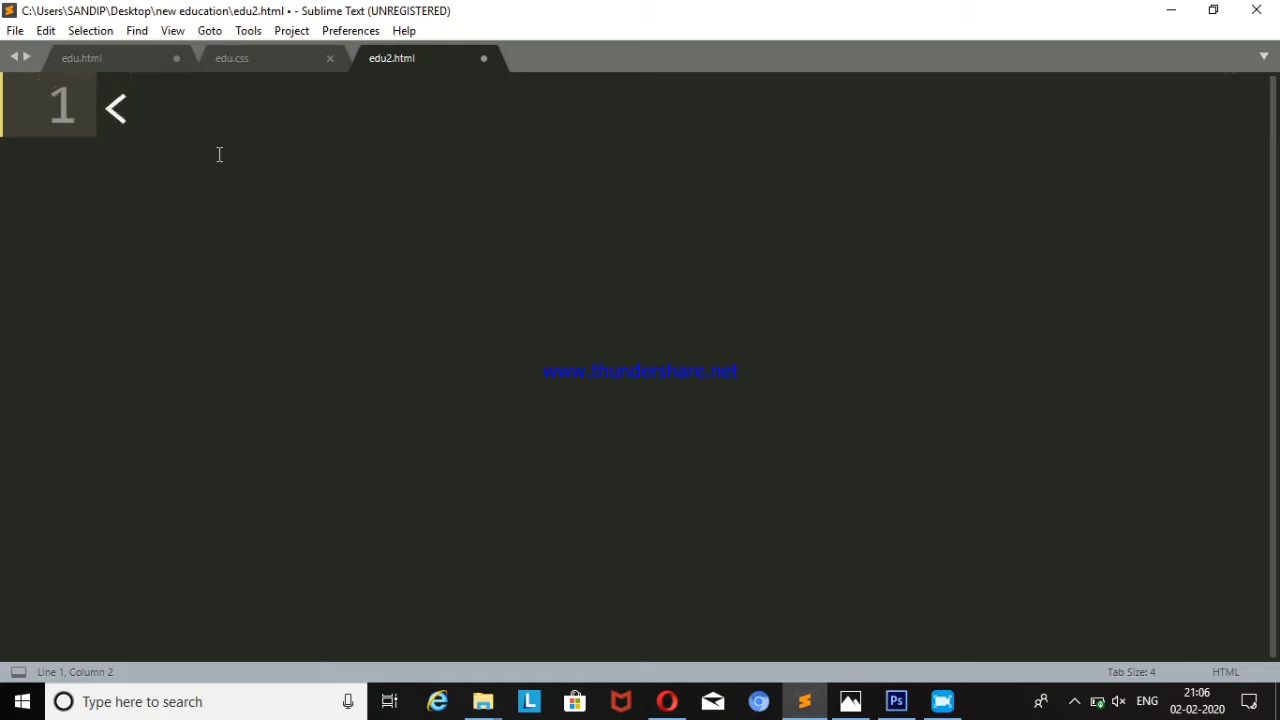
{"action": "type", "text": "h"}
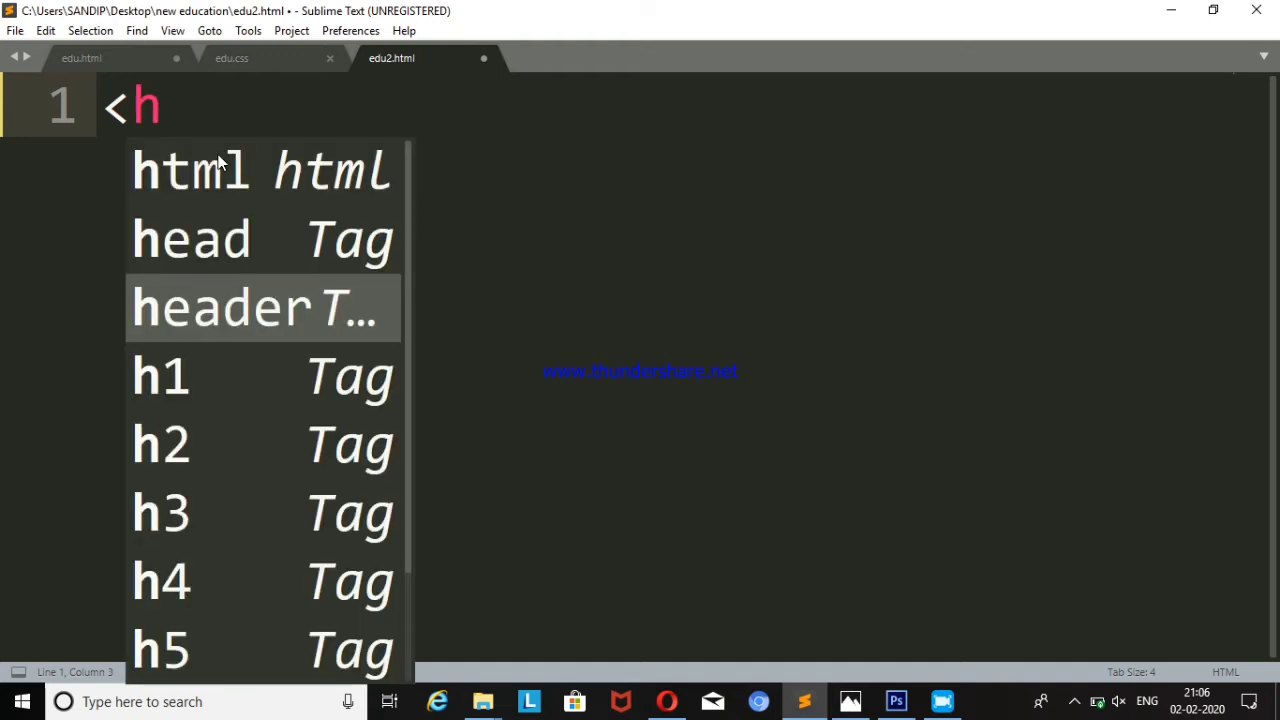
{"action": "key", "text": "ctrl+minus"}
{"action": "key", "text": "ctrl+minus"}
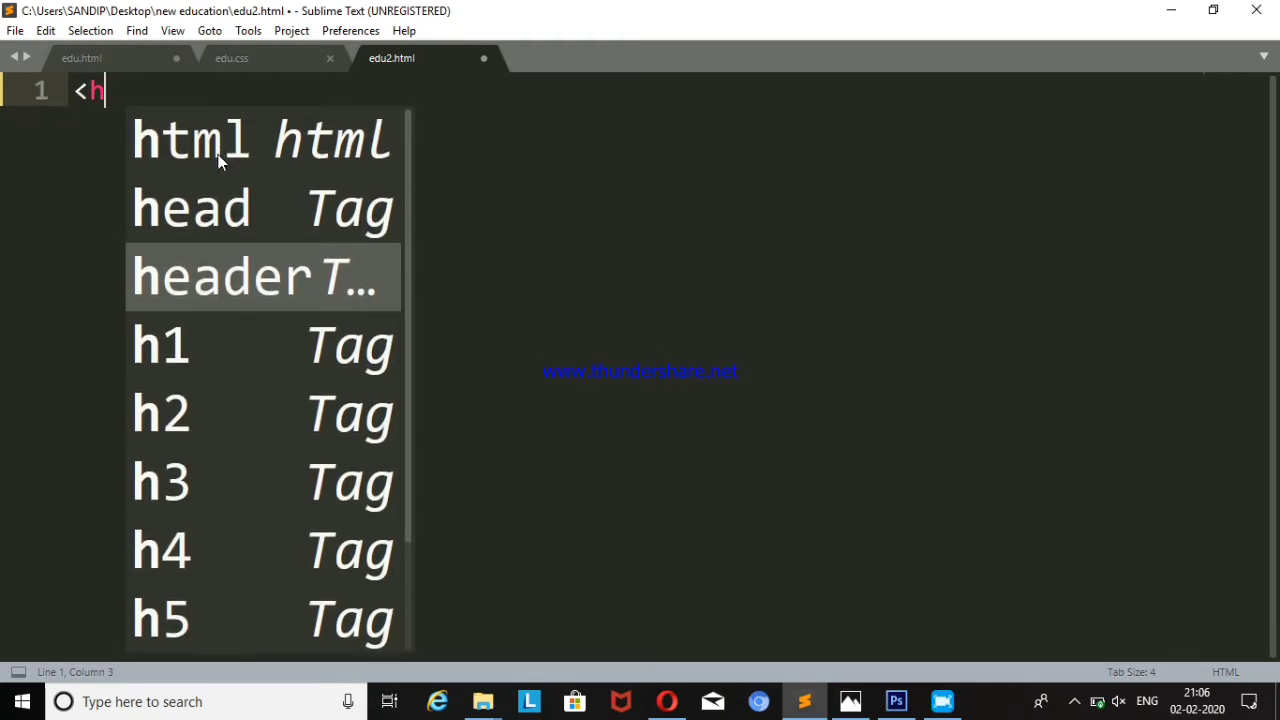
{"action": "type", "text": "t"}
{"action": "key", "text": "Tab"}
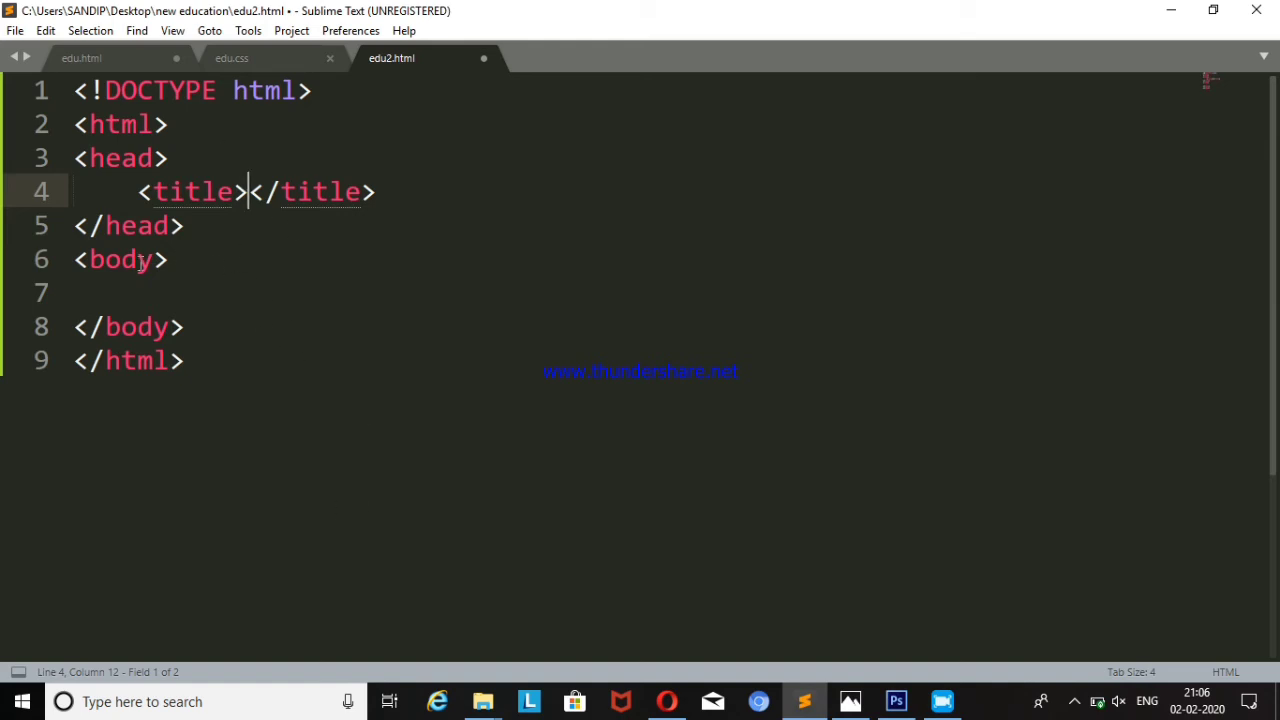
{"action": "type", "text": "ed"}
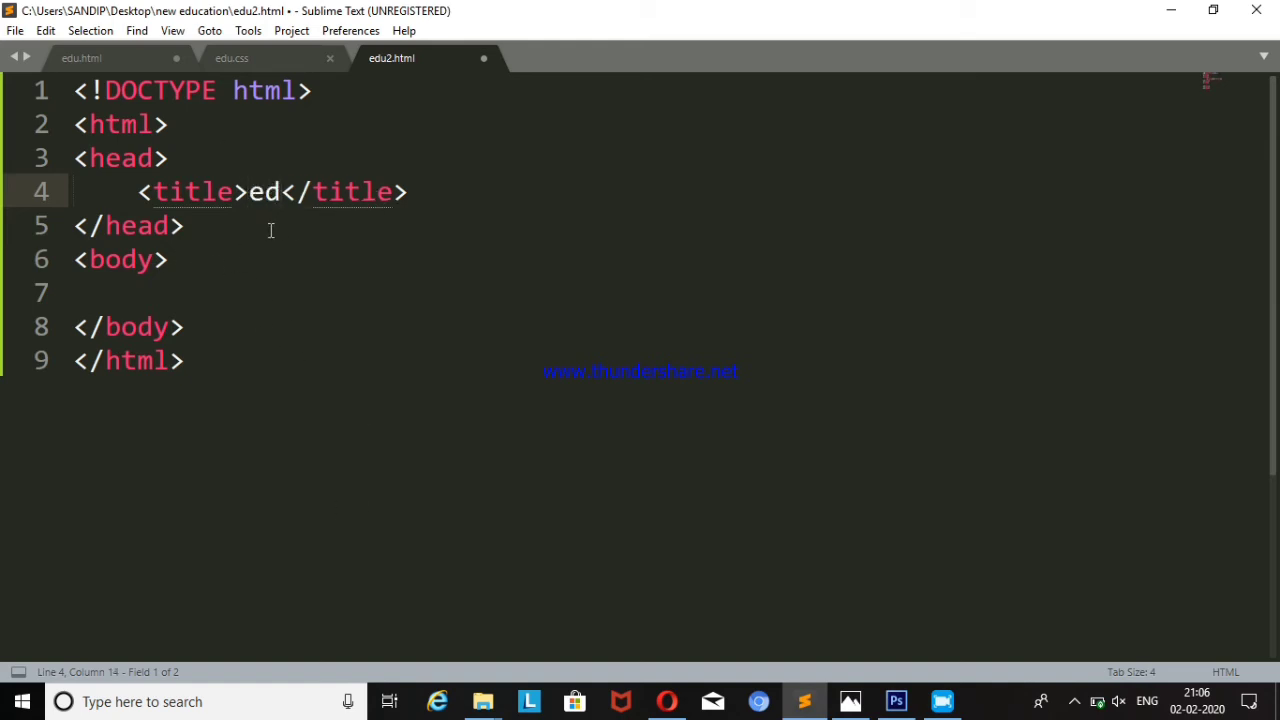
{"action": "type", "text": "ucat"}
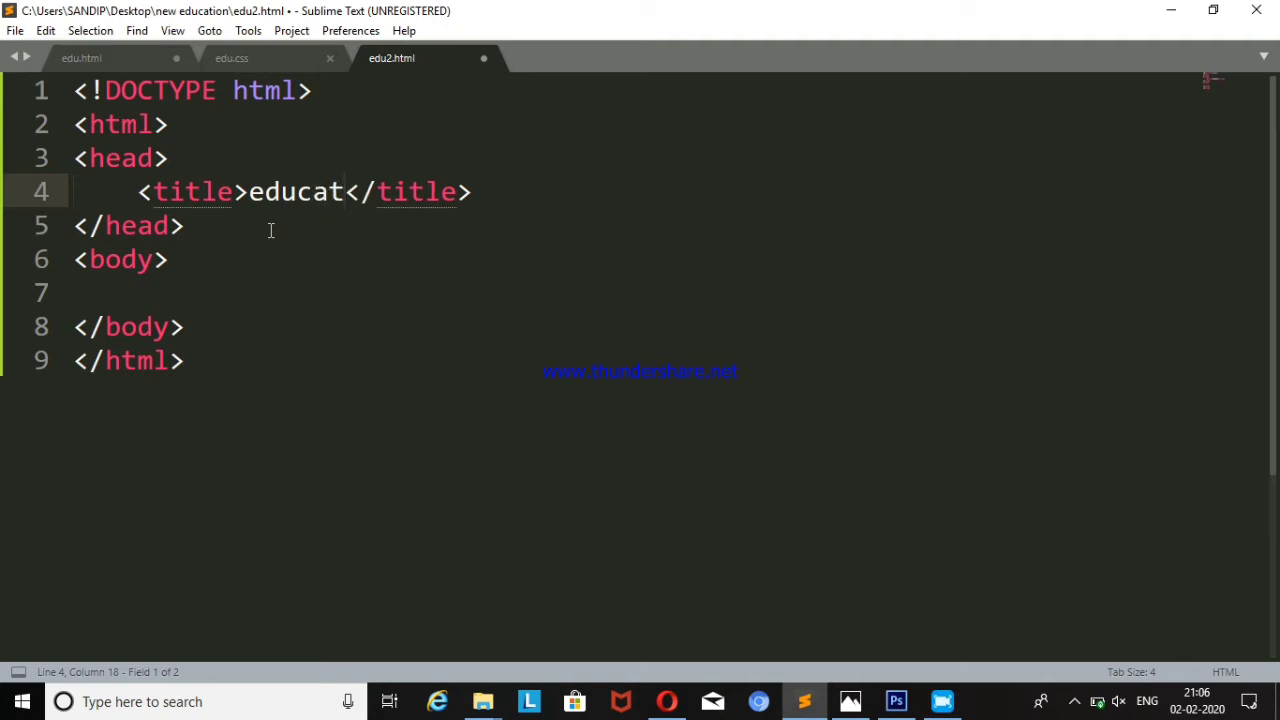
{"action": "type", "text": "ion"}
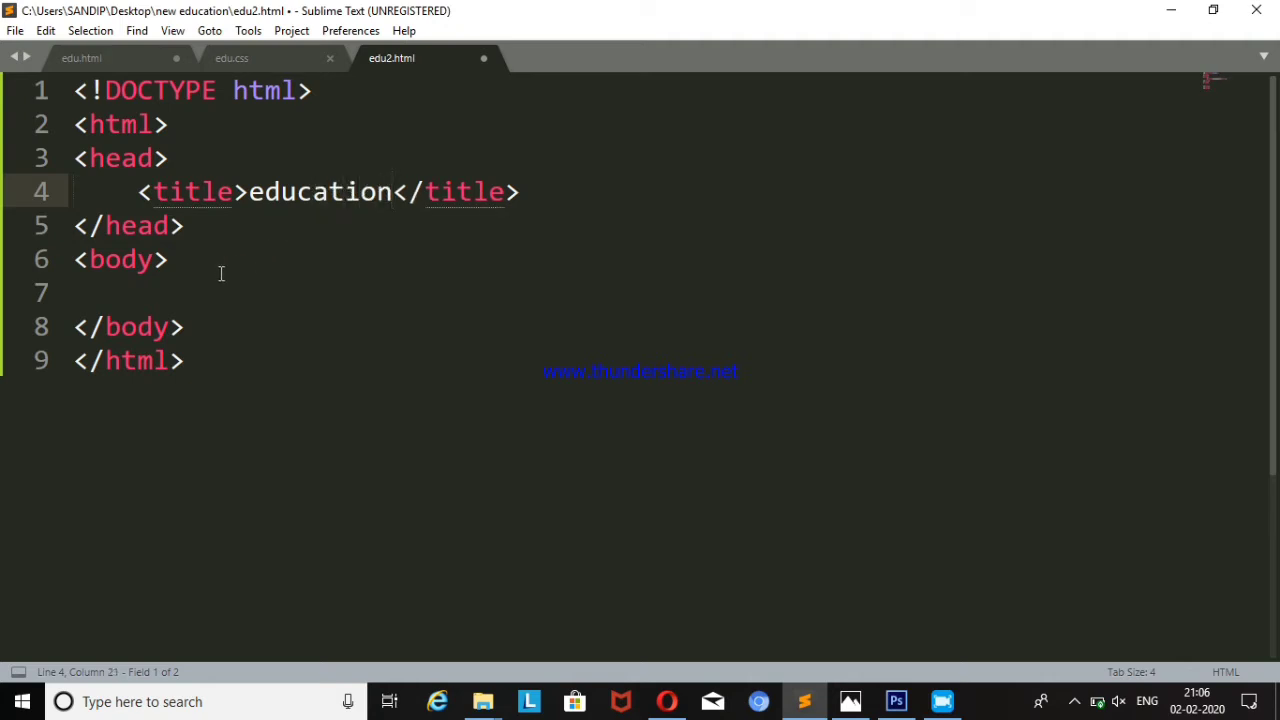
{"action": "left_click", "coordinate": [224, 280]}
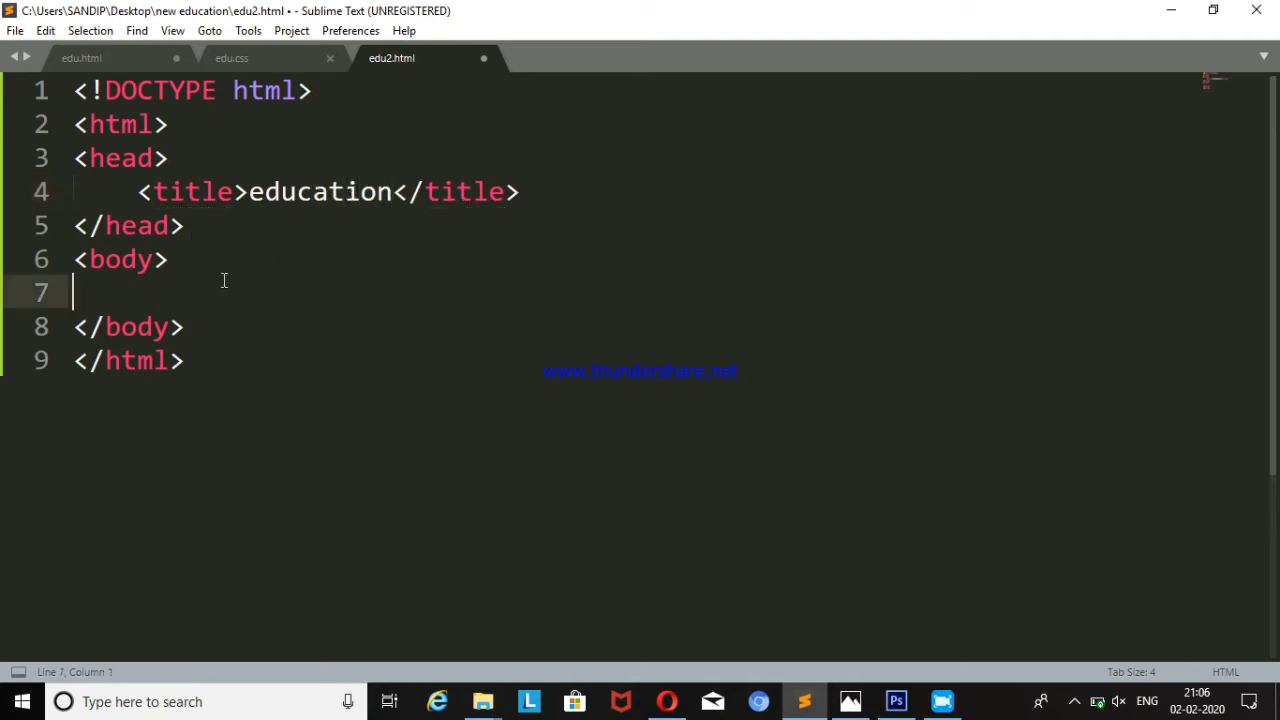
{"action": "left_click", "coordinate": [87, 62]}
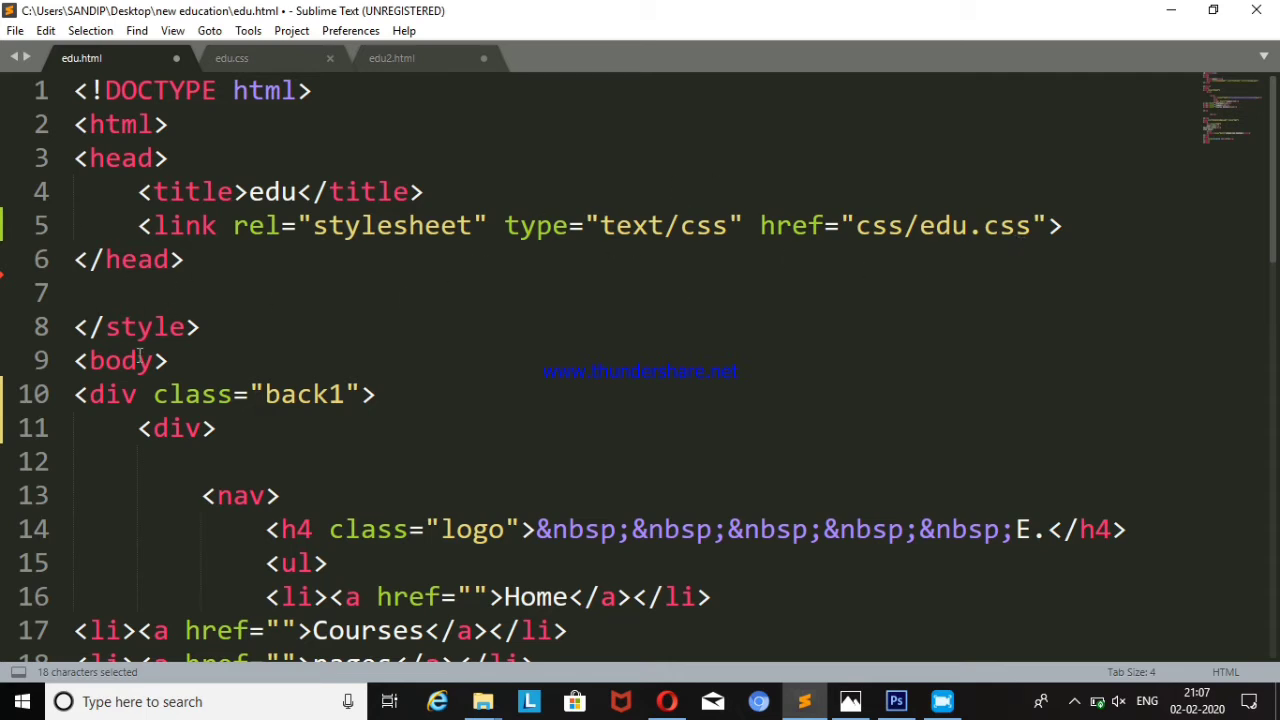
- Delete the stray closing style tag on line 8 of edu.html
{"action": "left_click_drag", "start_coordinate": [191, 327], "coordinate": [57, 328]}
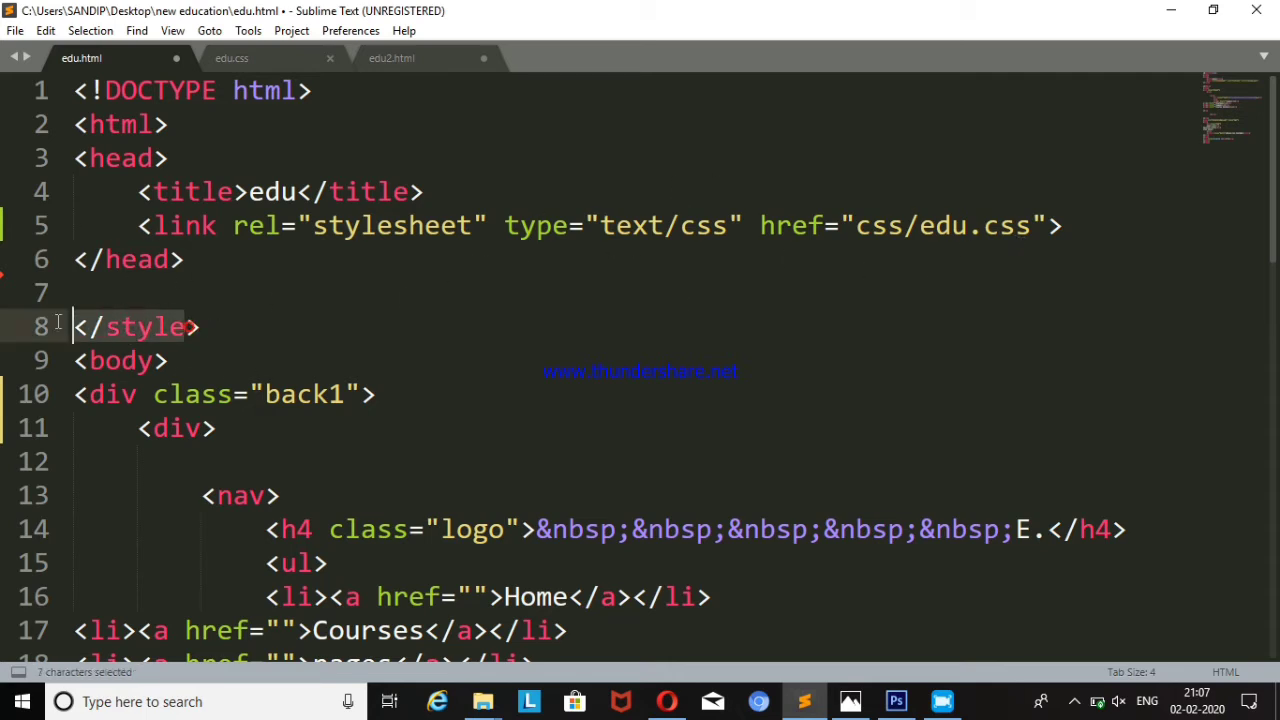
{"action": "key", "text": "BackSpace"}
{"action": "key", "text": "Delete"}
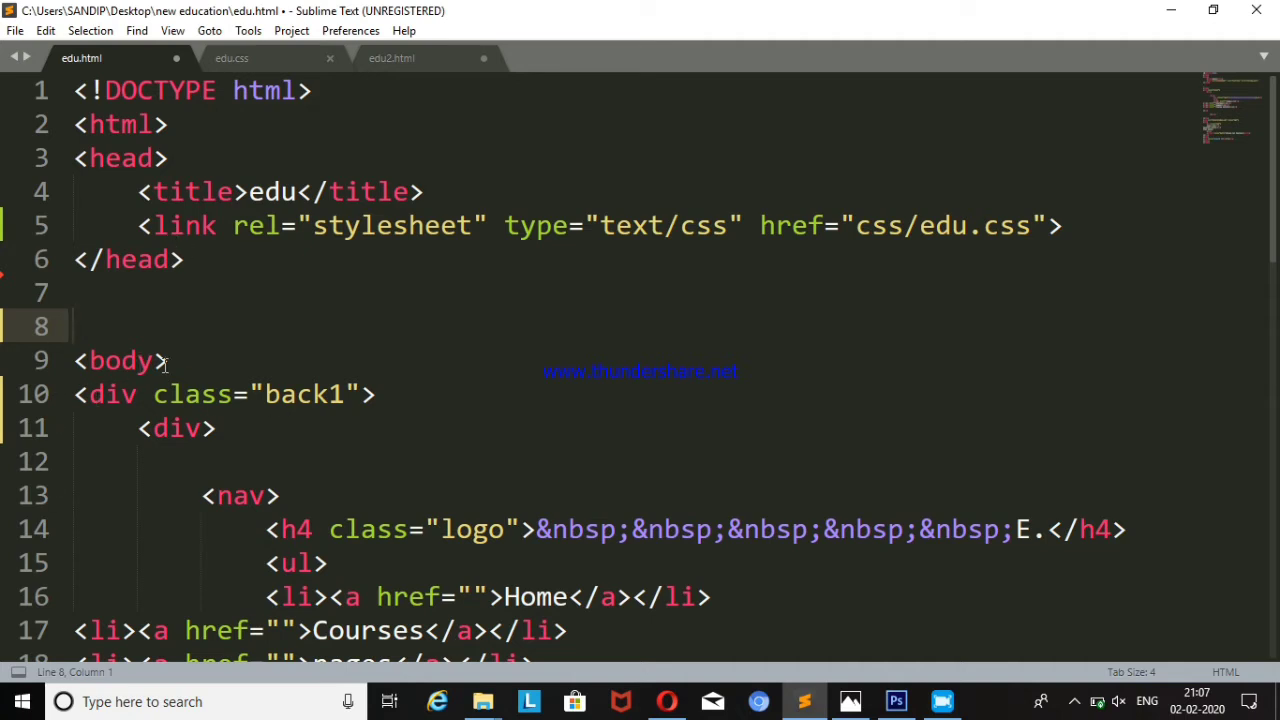
{"action": "left_click_drag", "start_coordinate": [76, 395], "coordinate": [375, 398]}
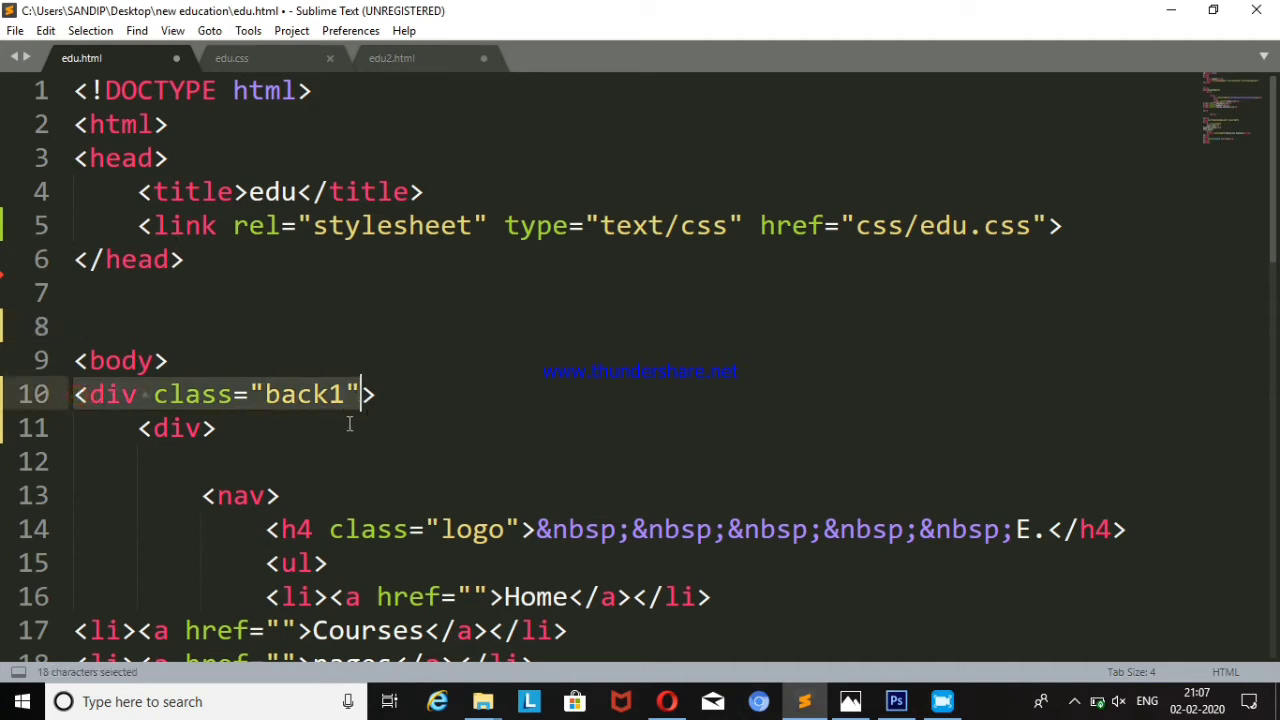
{"action": "left_click", "coordinate": [420, 63]}
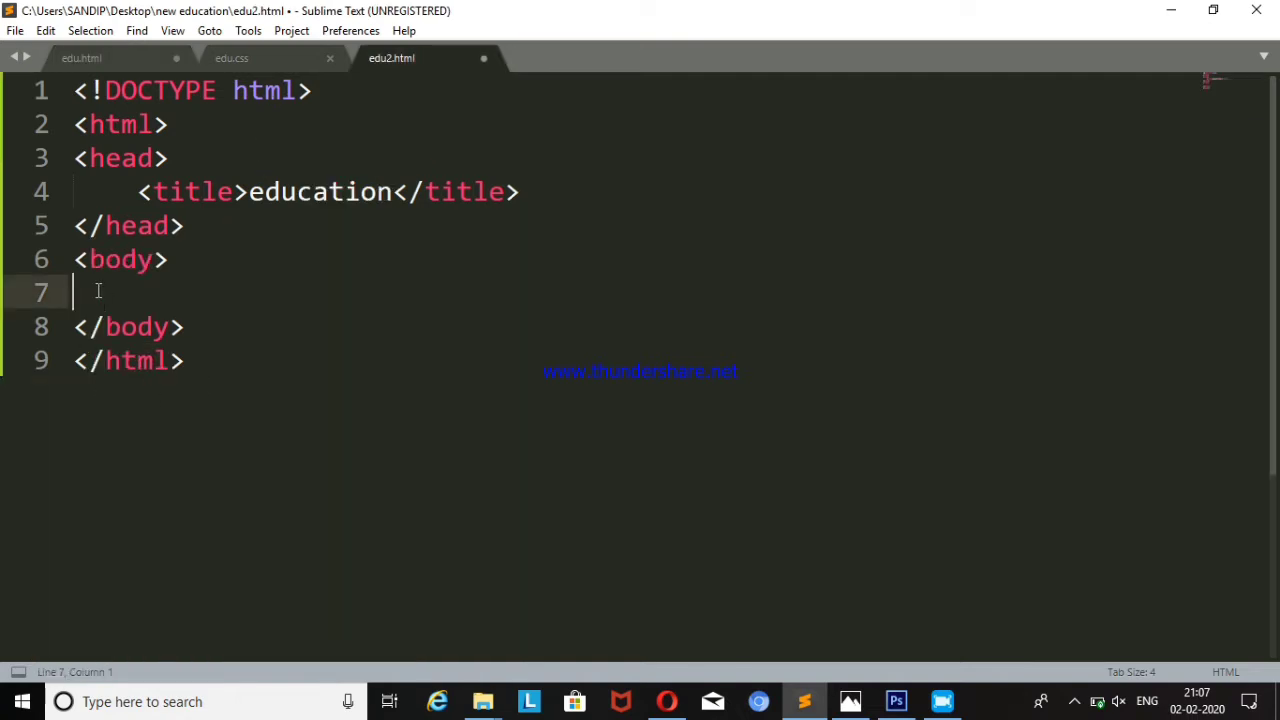
- Add a div wrapping an empty nav element to edu2.html's body
{"action": "type", "text": "<di"}
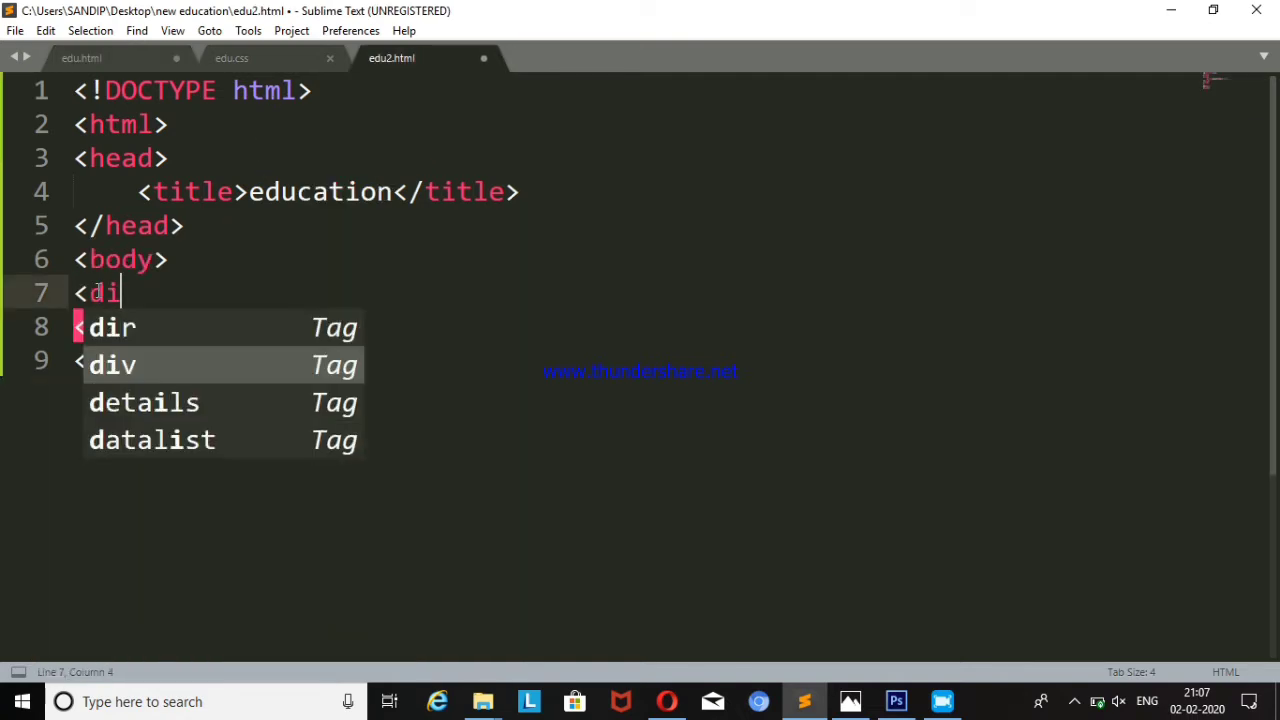
{"action": "type", "text": "v"}
{"action": "key", "text": "Tab"}
{"action": "key", "text": "Return"}
{"action": "key", "text": "Return"}
{"action": "key", "text": "Return"}
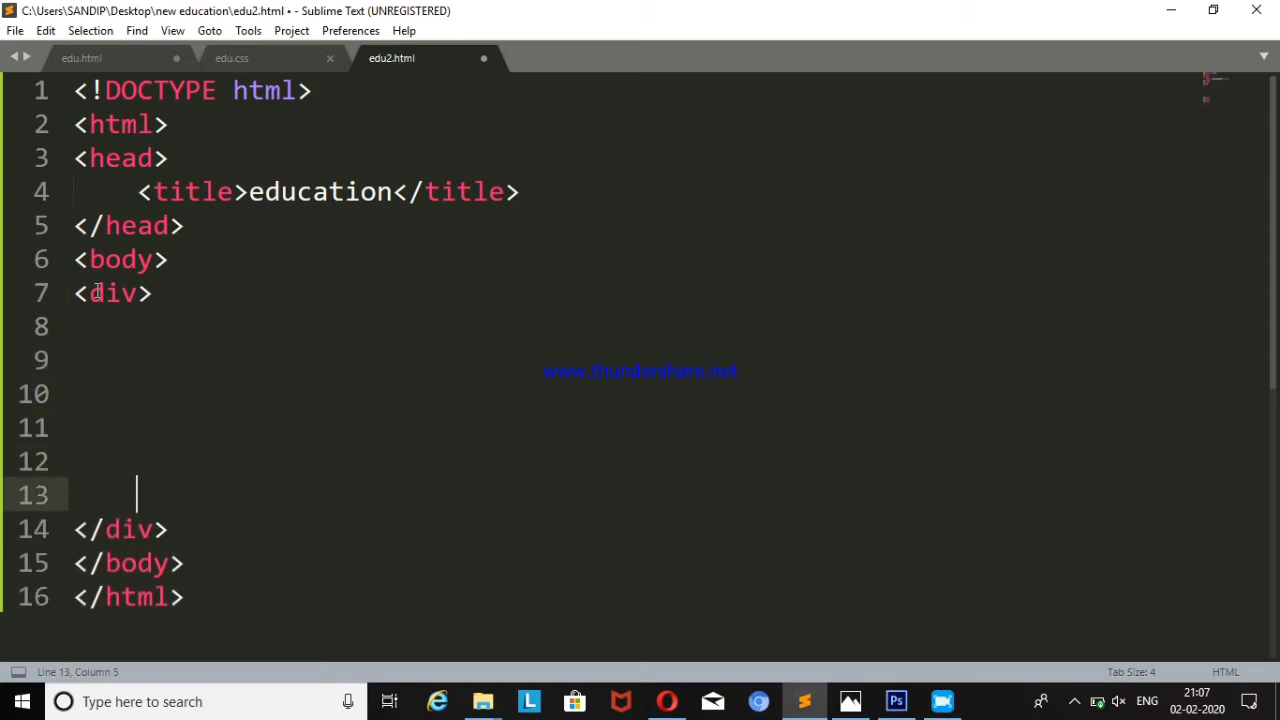
{"action": "key", "text": "Return"}
{"action": "key", "text": "Up"}
{"action": "key", "text": "Up"}
{"action": "key", "text": "Up"}
{"action": "key", "text": "Up"}
{"action": "key", "text": "Up"}
{"action": "key", "text": "Up"}
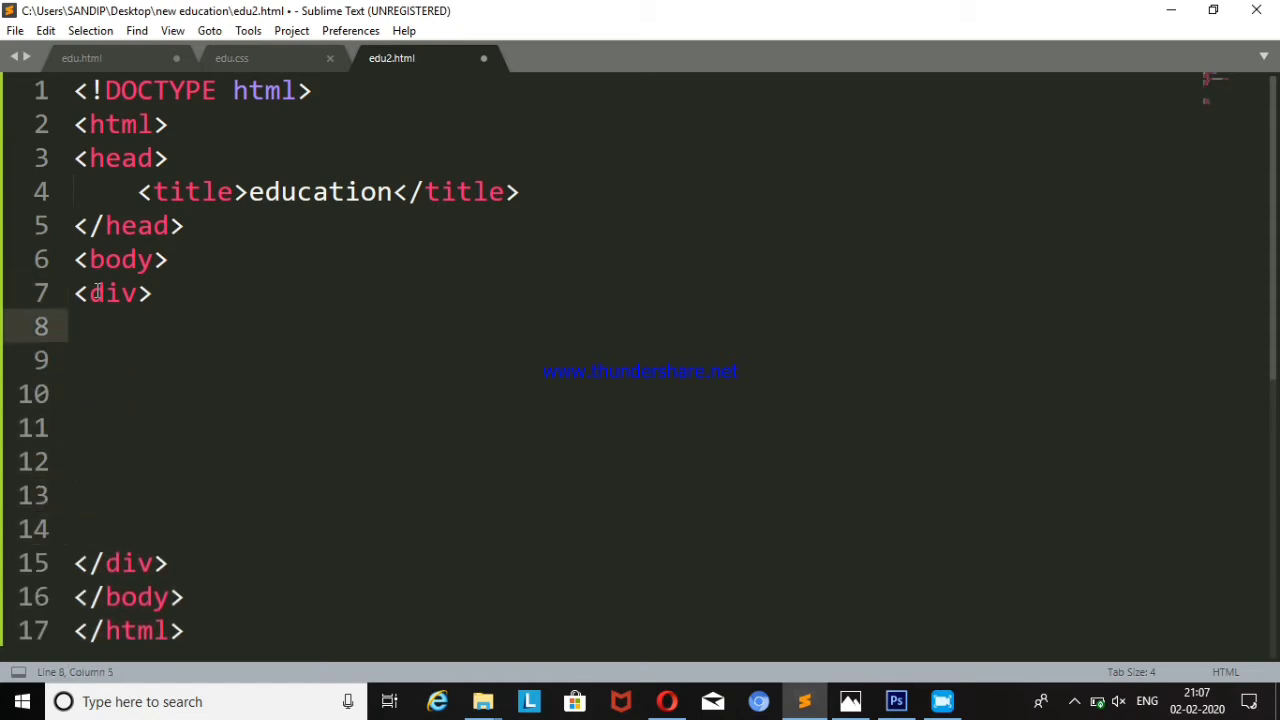
{"action": "type", "text": "<"}
{"action": "type", "text": "nav"}
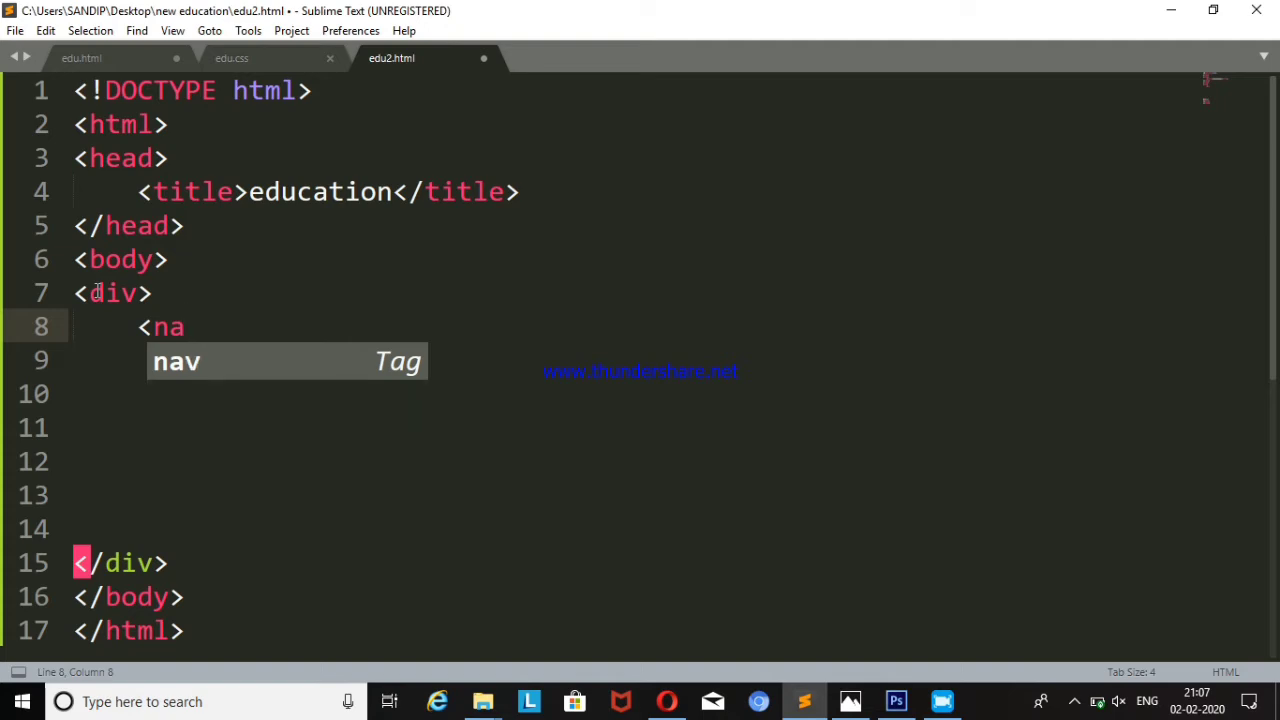
{"action": "key", "text": "Return"}
- Glance at the original page in Opera, then bring up the Photoshop mockup
{"action": "left_click", "coordinate": [667, 701]}
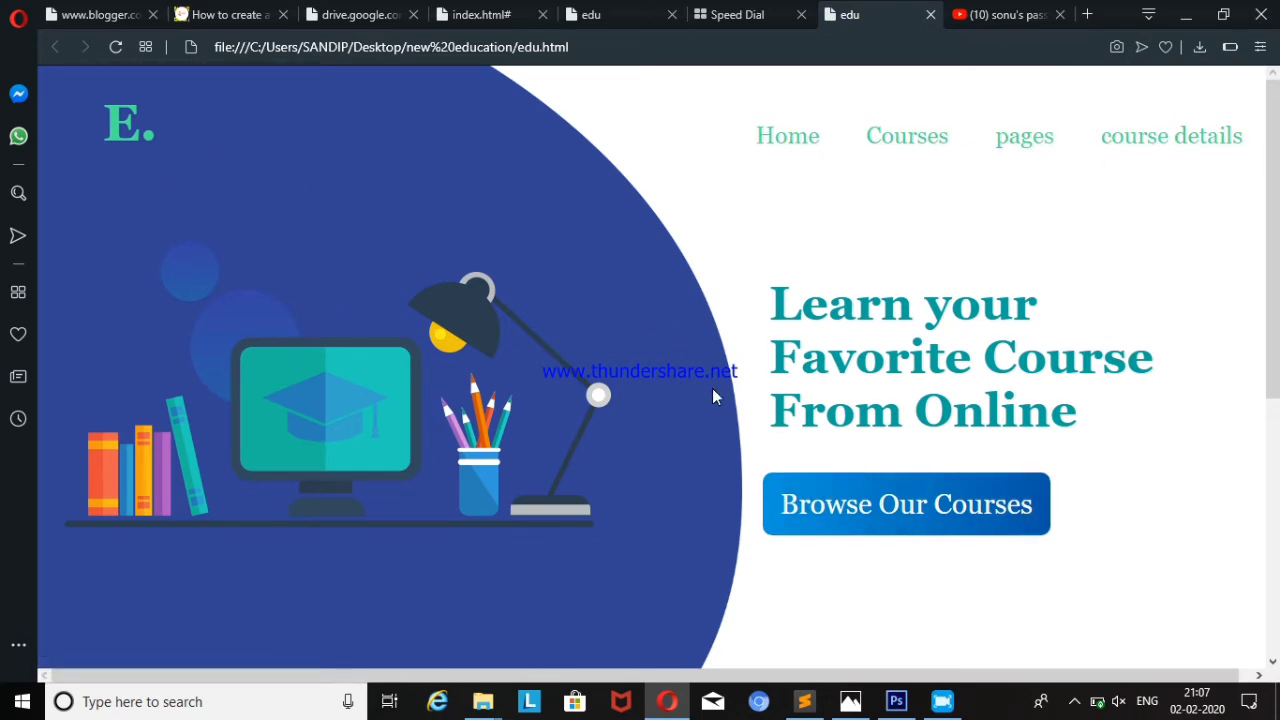
{"action": "left_click", "coordinate": [804, 701]}
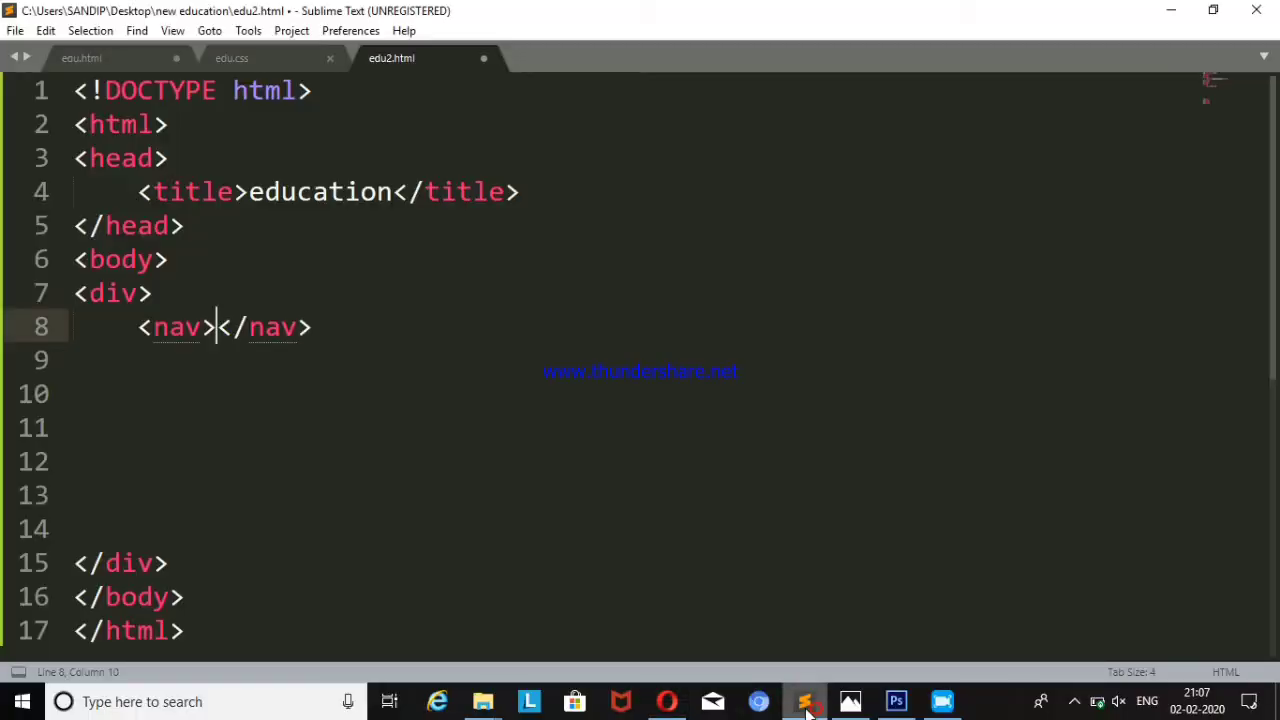
{"action": "left_click", "coordinate": [896, 701]}
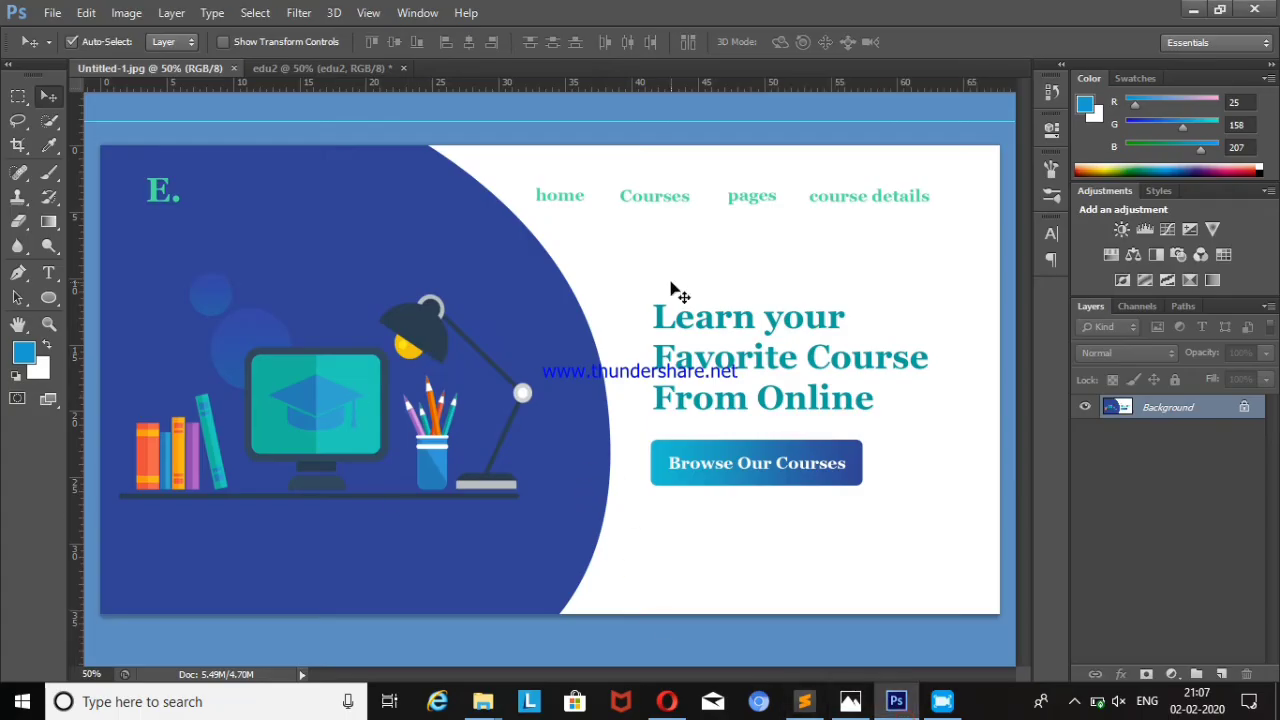
- Compare the layered edu2 mockup with Untitled-1 and the original page in Opera
{"action": "left_click", "coordinate": [320, 68]}
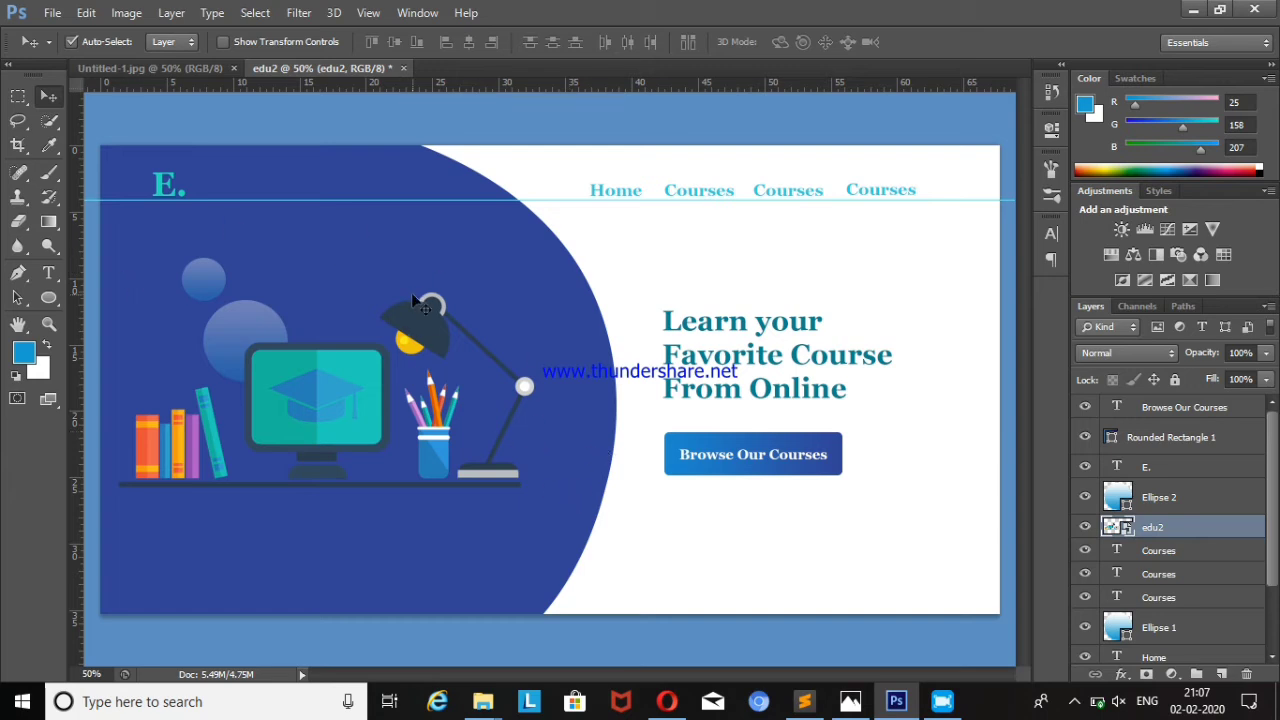
{"action": "left_click", "coordinate": [128, 68]}
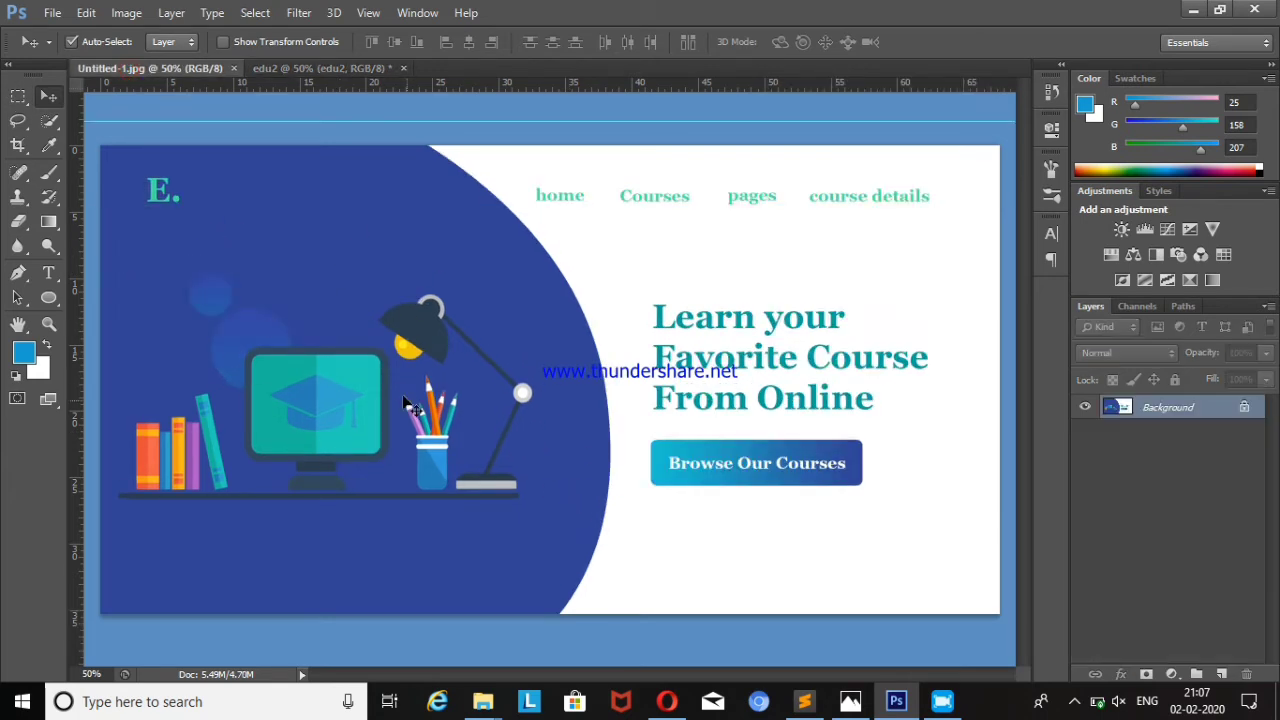
{"action": "left_click", "coordinate": [320, 68]}
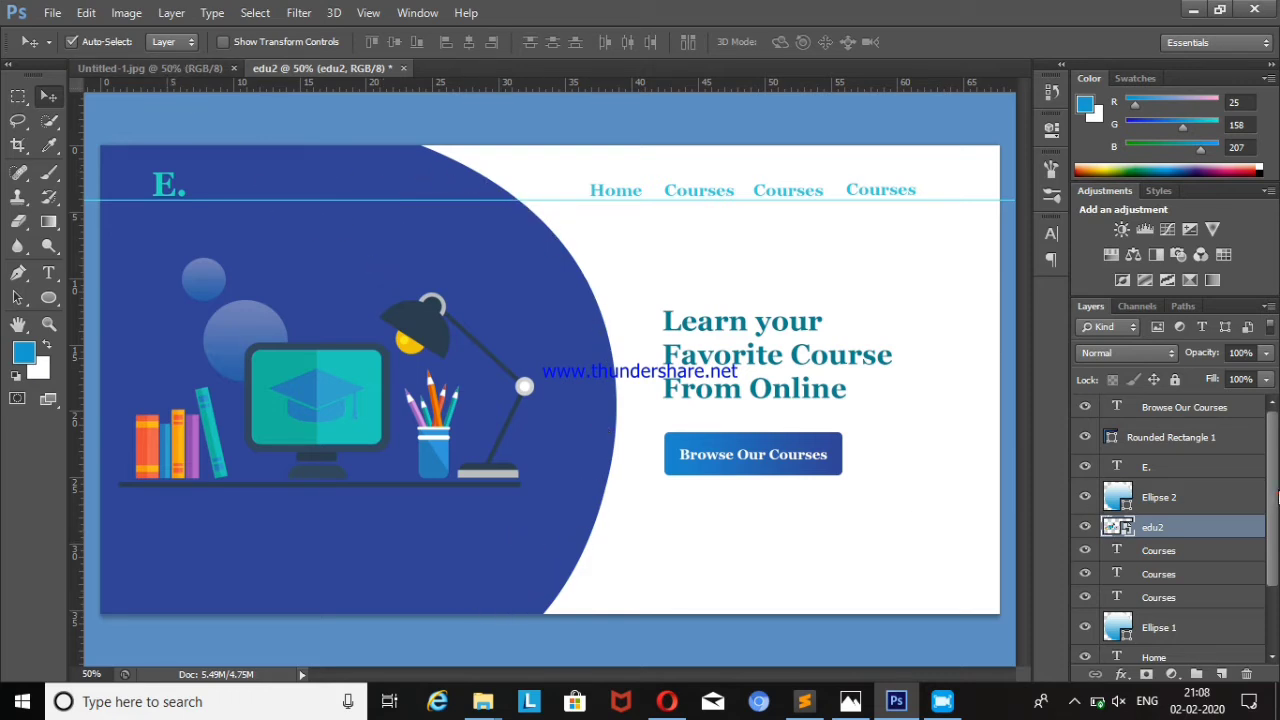
{"action": "left_click_drag", "start_coordinate": [1277, 472], "coordinate": [1276, 570]}
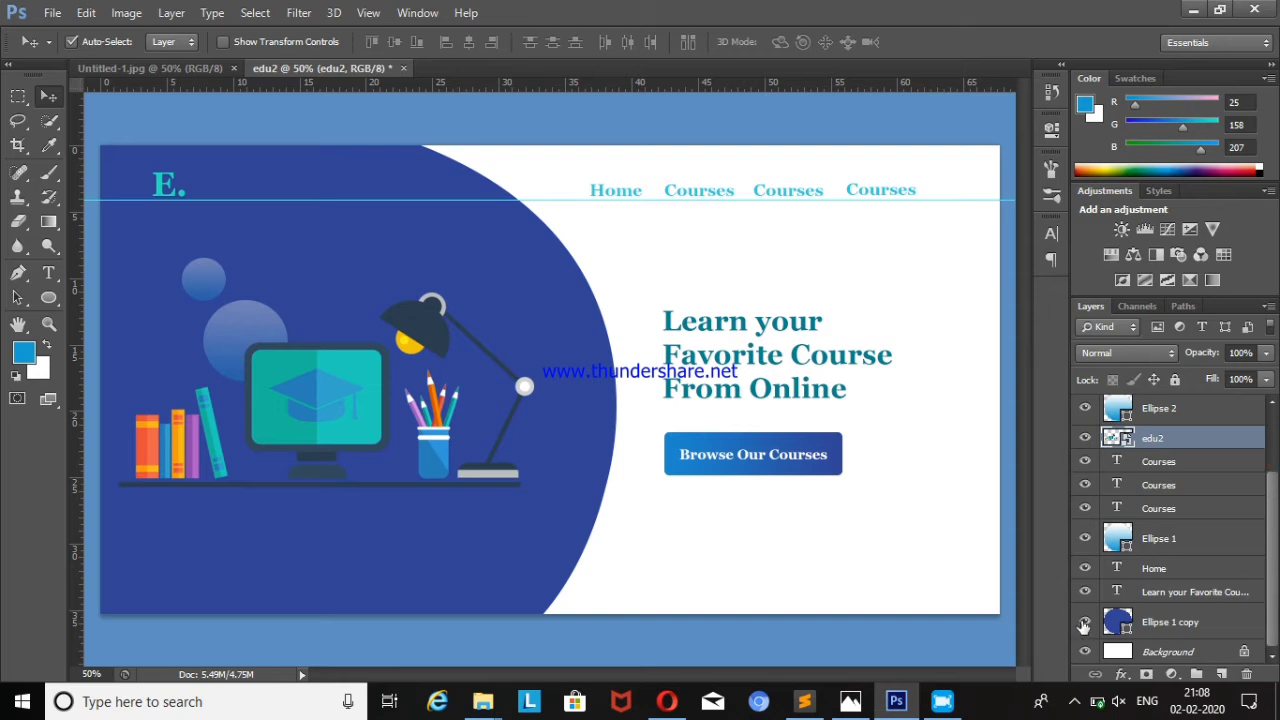
{"action": "left_click", "coordinate": [666, 701]}
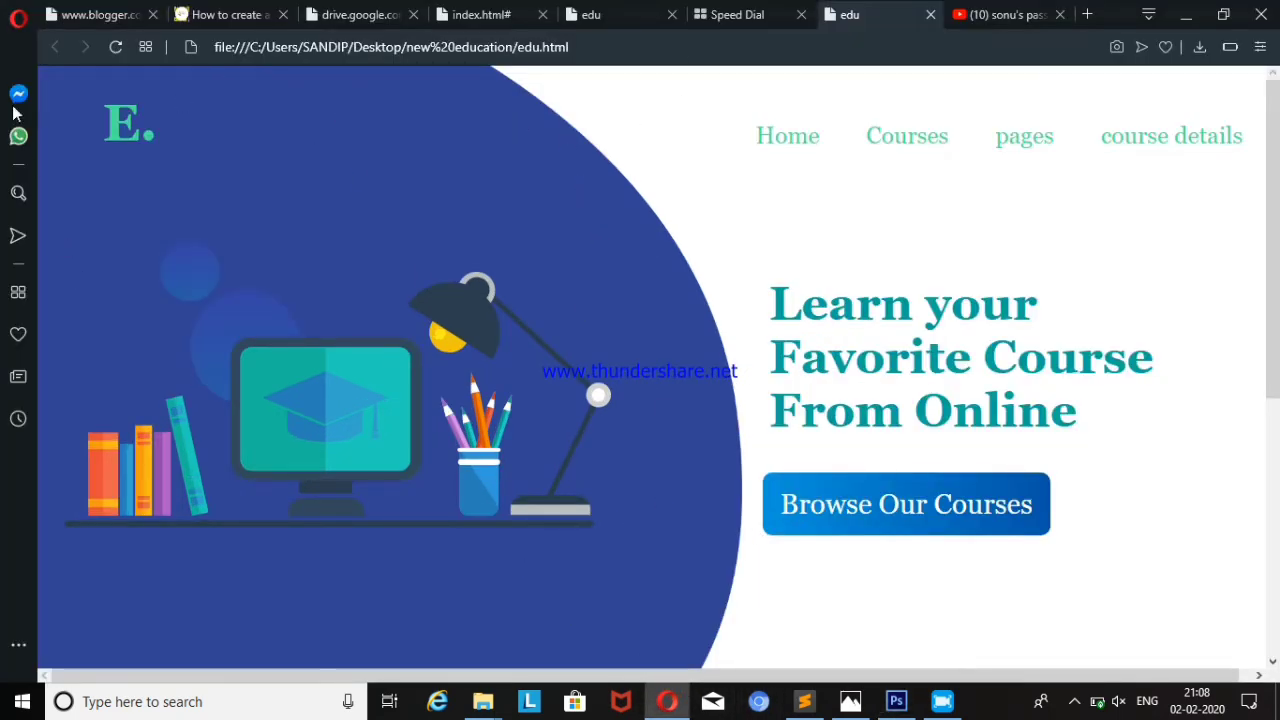
{"action": "left_click", "coordinate": [896, 701]}
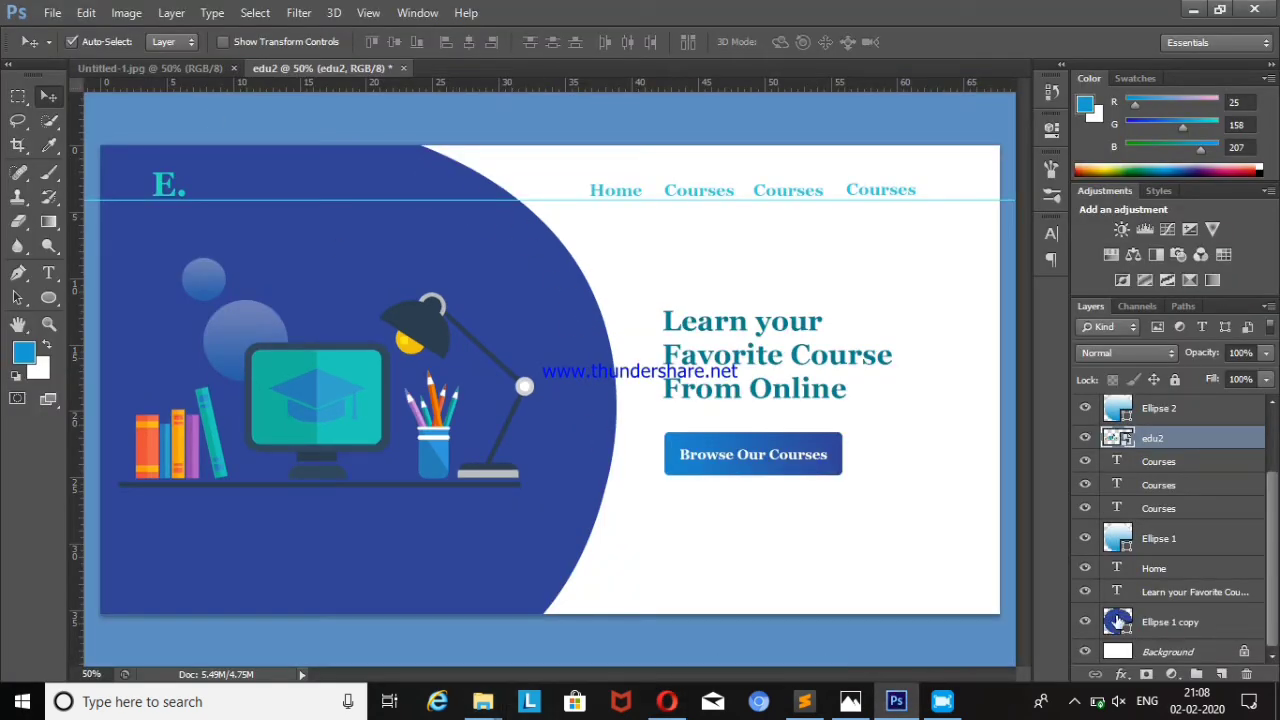
- Hide all edu2 layers except the blue shape, Background, Ellipse 1 and Ellipse 2
{"action": "left_click", "coordinate": [1086, 622]}
{"action": "left_click", "coordinate": [1086, 622]}
{"action": "left_click", "coordinate": [1085, 538]}
{"action": "mouse_move", "coordinate": [1087, 452]}
{"action": "left_mouse_down"}
{"action": "mouse_move", "coordinate": [1085, 410]}
{"action": "mouse_move", "coordinate": [1087, 513]}
{"action": "left_mouse_up"}
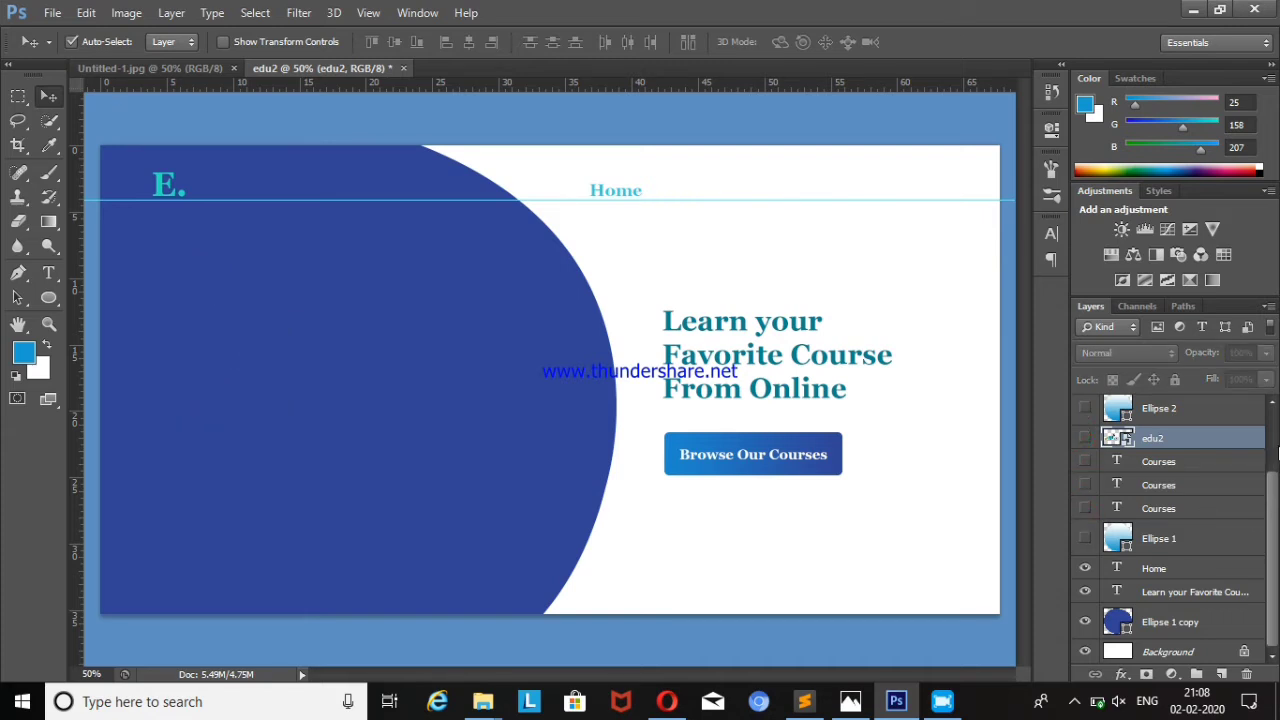
{"action": "scroll", "coordinate": [1108, 444], "scroll_direction": "up", "scroll_amount": 3}
{"action": "left_click_drag", "start_coordinate": [1085, 407], "coordinate": [1085, 467]}
{"action": "scroll", "coordinate": [1277, 472], "scroll_direction": "down", "scroll_amount": 3}
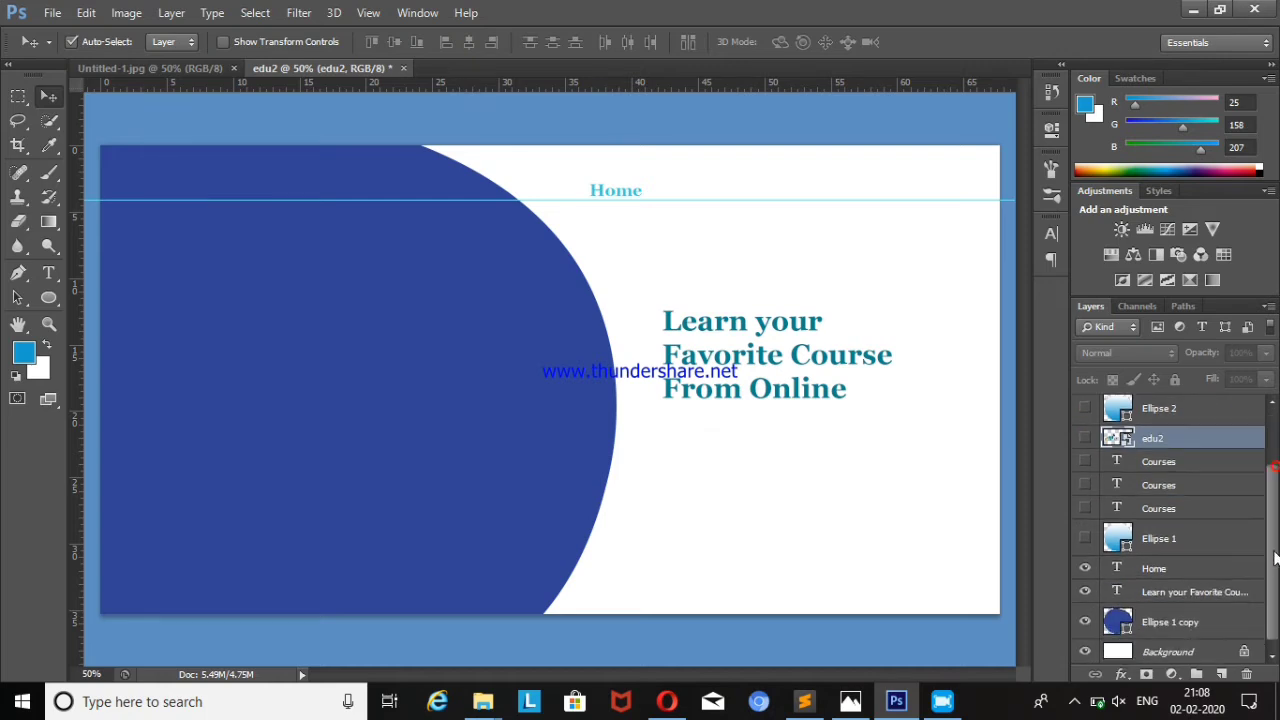
{"action": "left_click_drag", "start_coordinate": [1085, 592], "coordinate": [1085, 568]}
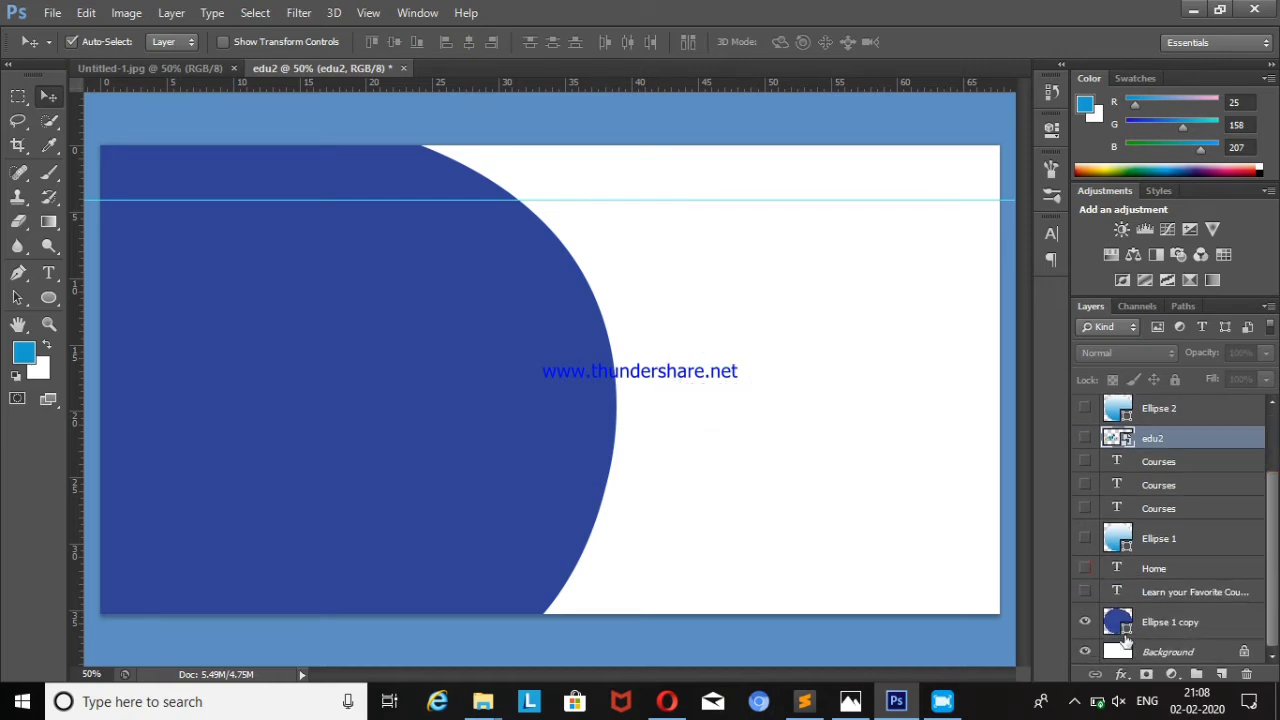
{"action": "left_click", "coordinate": [1085, 408]}
{"action": "left_click", "coordinate": [1085, 538]}
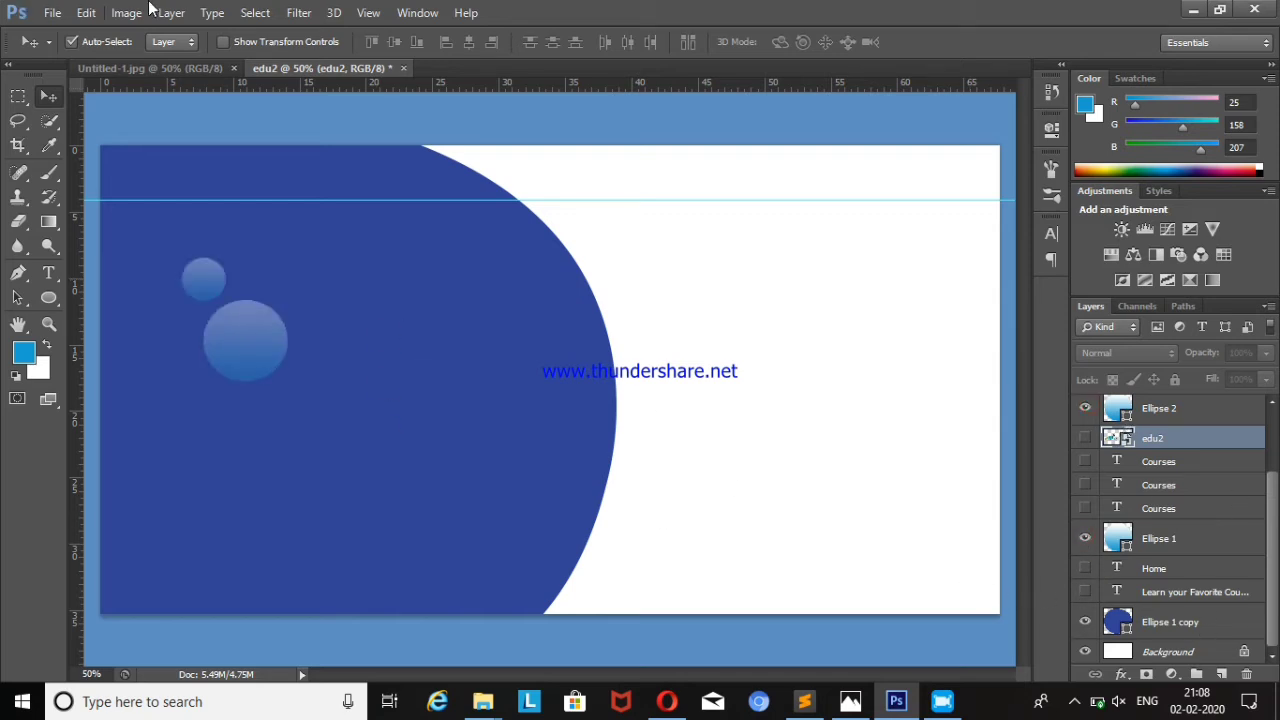
{"action": "left_click", "coordinate": [51, 15]}
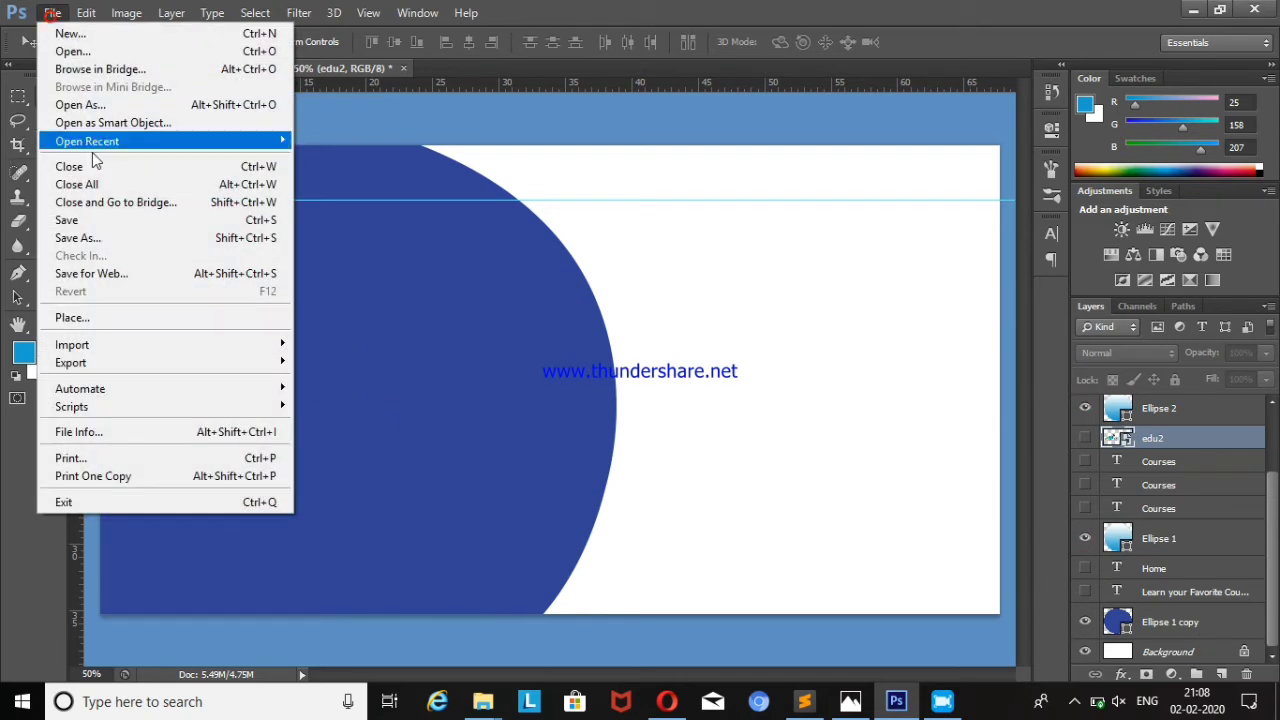
- Export the design through Save for Web using the PNG-24 preset
{"action": "left_click", "coordinate": [103, 271]}
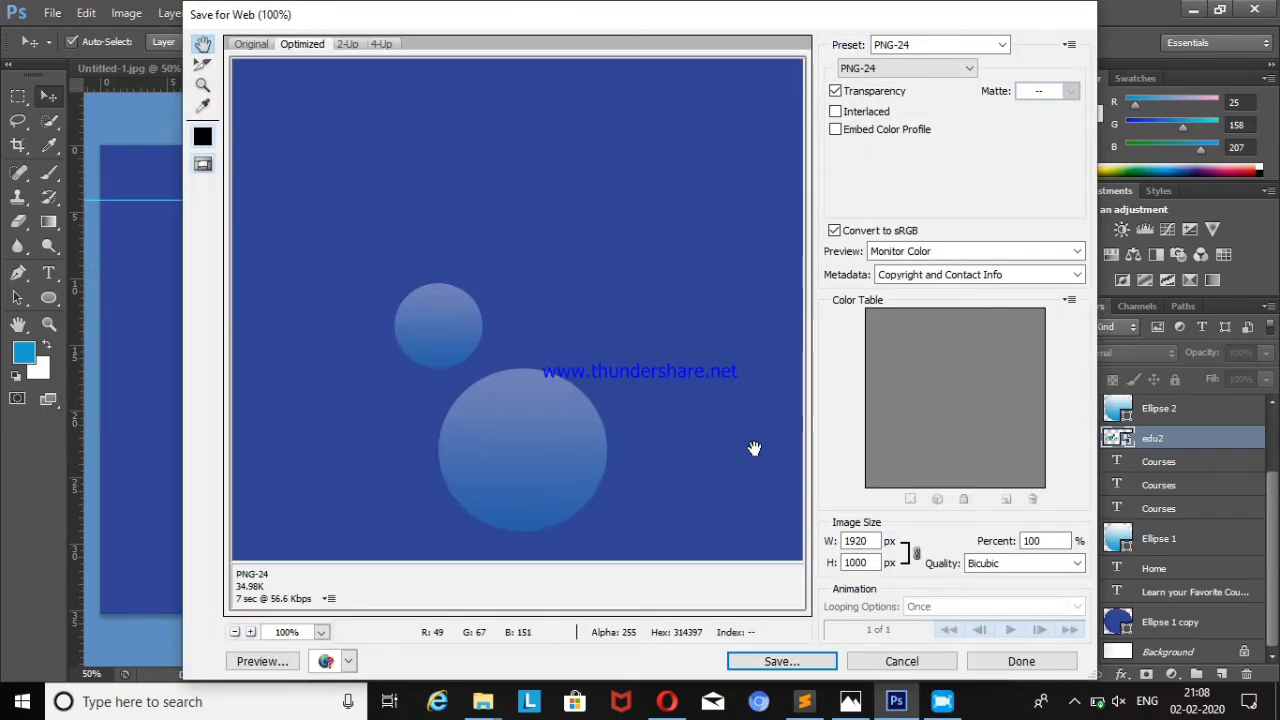
{"action": "left_click", "coordinate": [965, 44]}
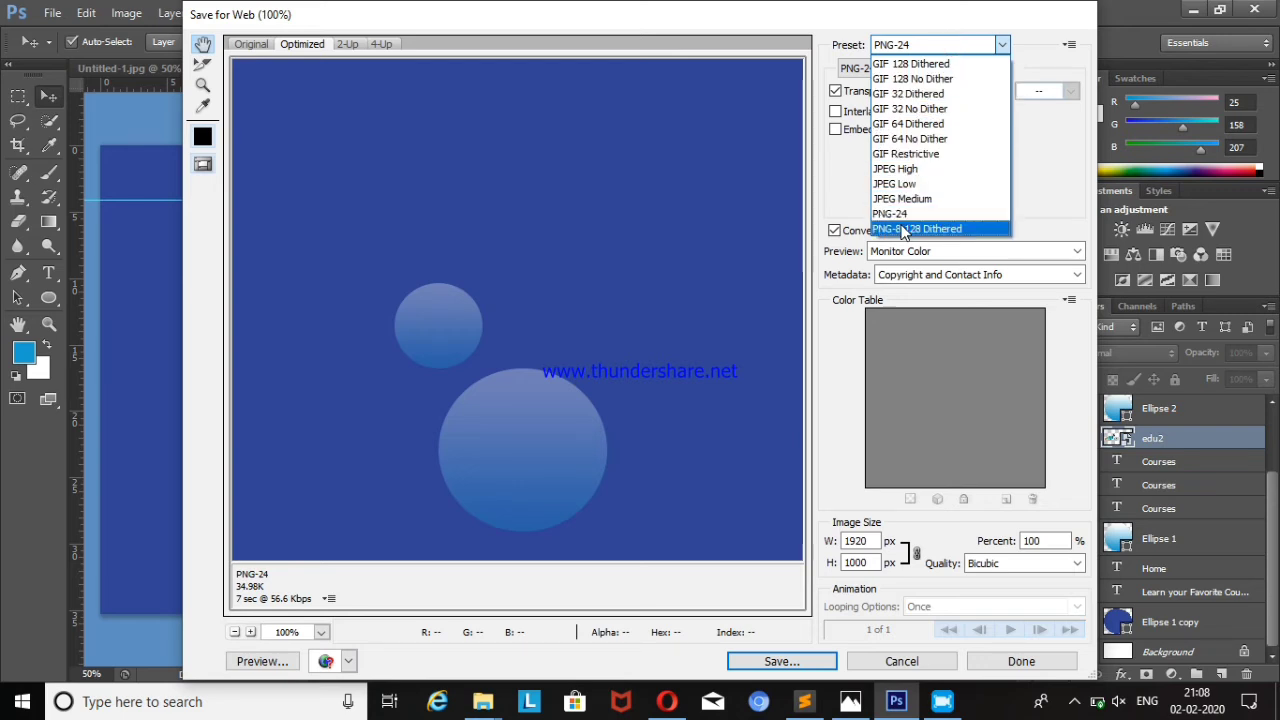
{"action": "left_click", "coordinate": [900, 214]}
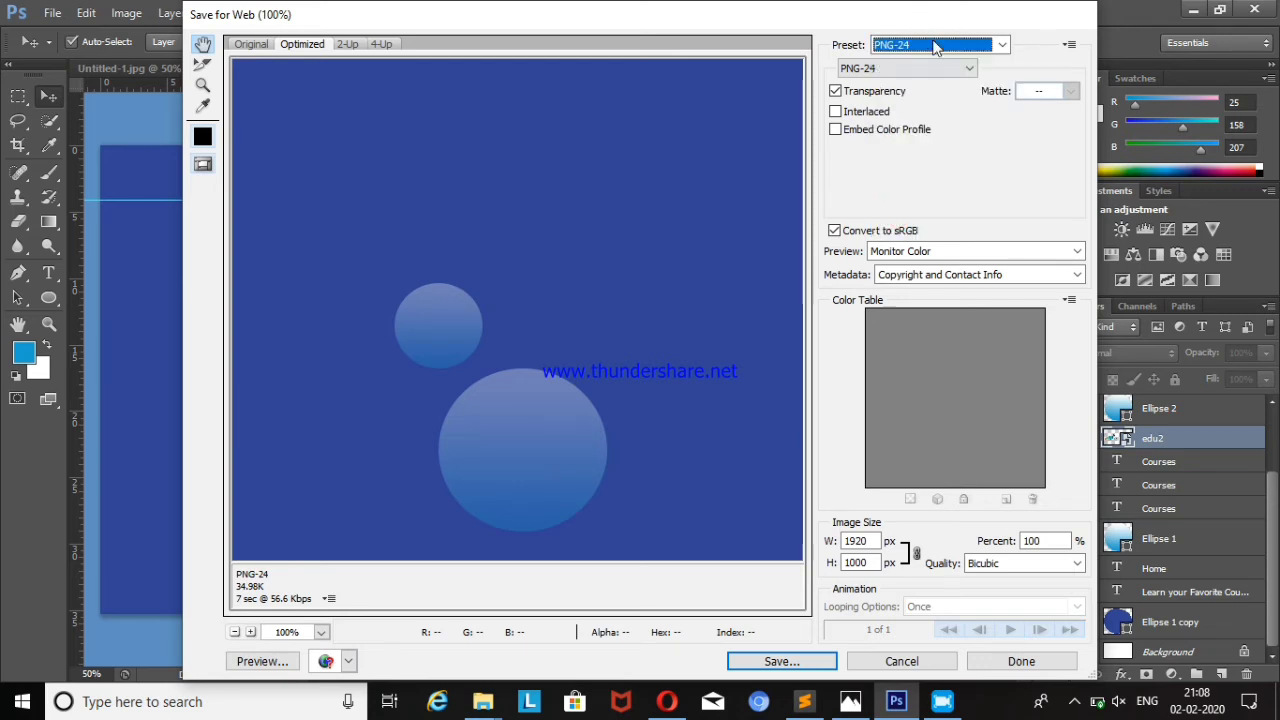
{"action": "left_click", "coordinate": [780, 661]}
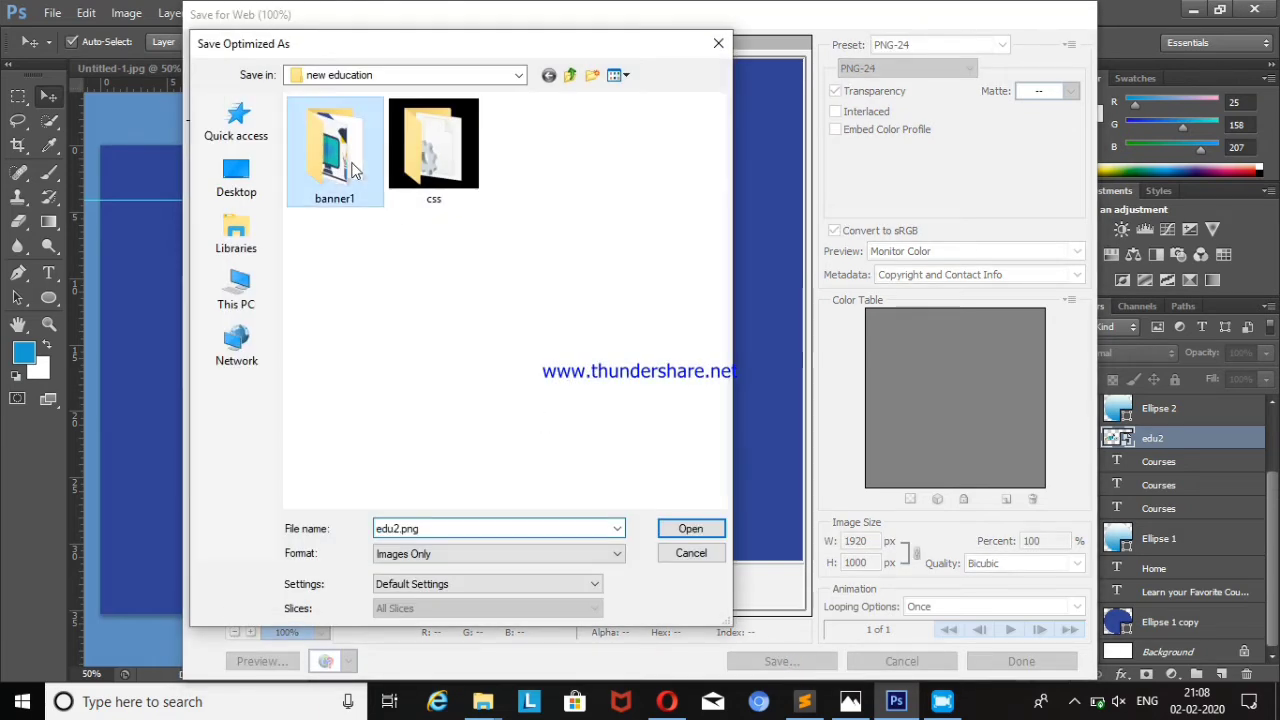
- Save the exported image as back2.png in the banner1 folder
{"action": "double_click", "coordinate": [352, 170]}
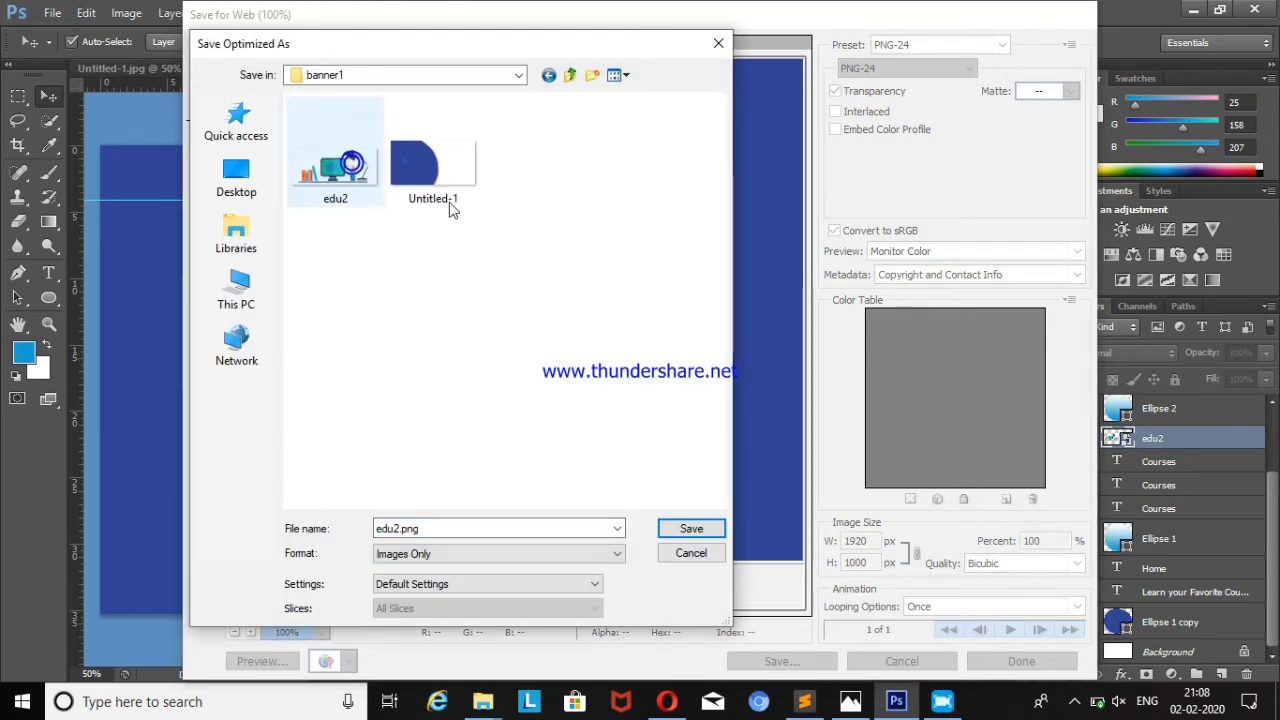
{"action": "left_click", "coordinate": [433, 529]}
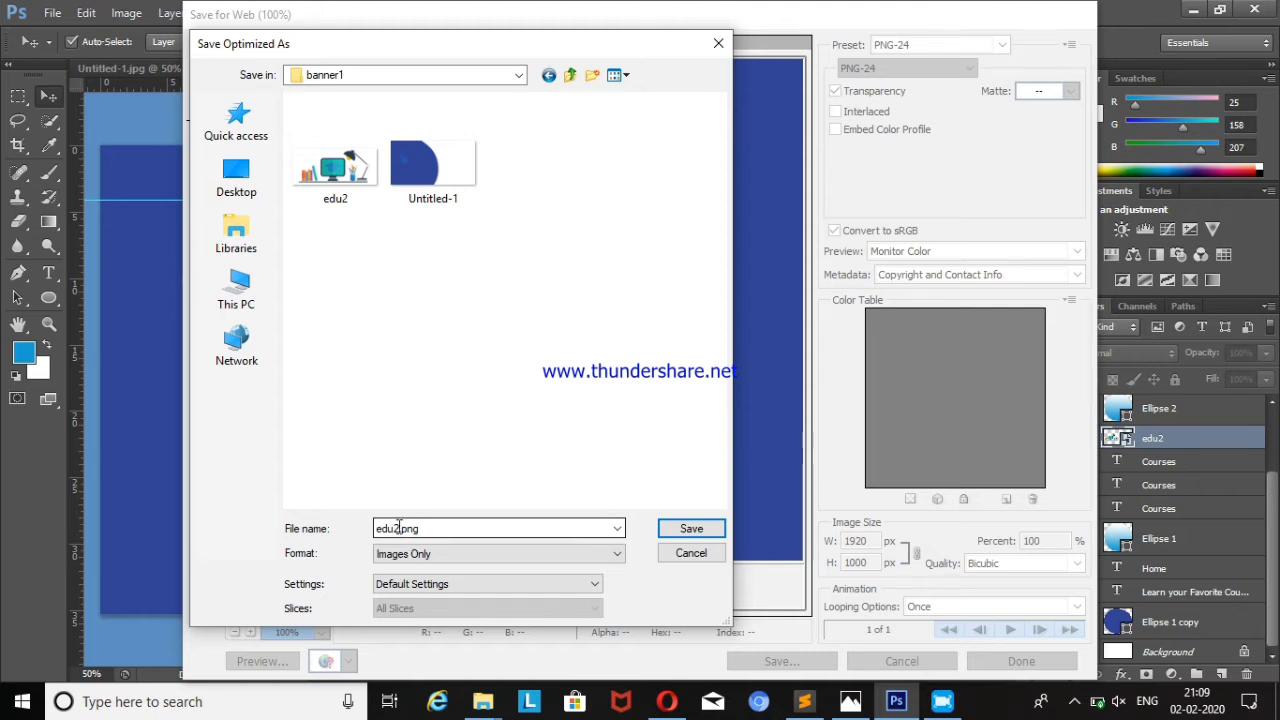
{"action": "double_click", "coordinate": [397, 529]}
{"action": "left_click", "coordinate": [434, 530]}
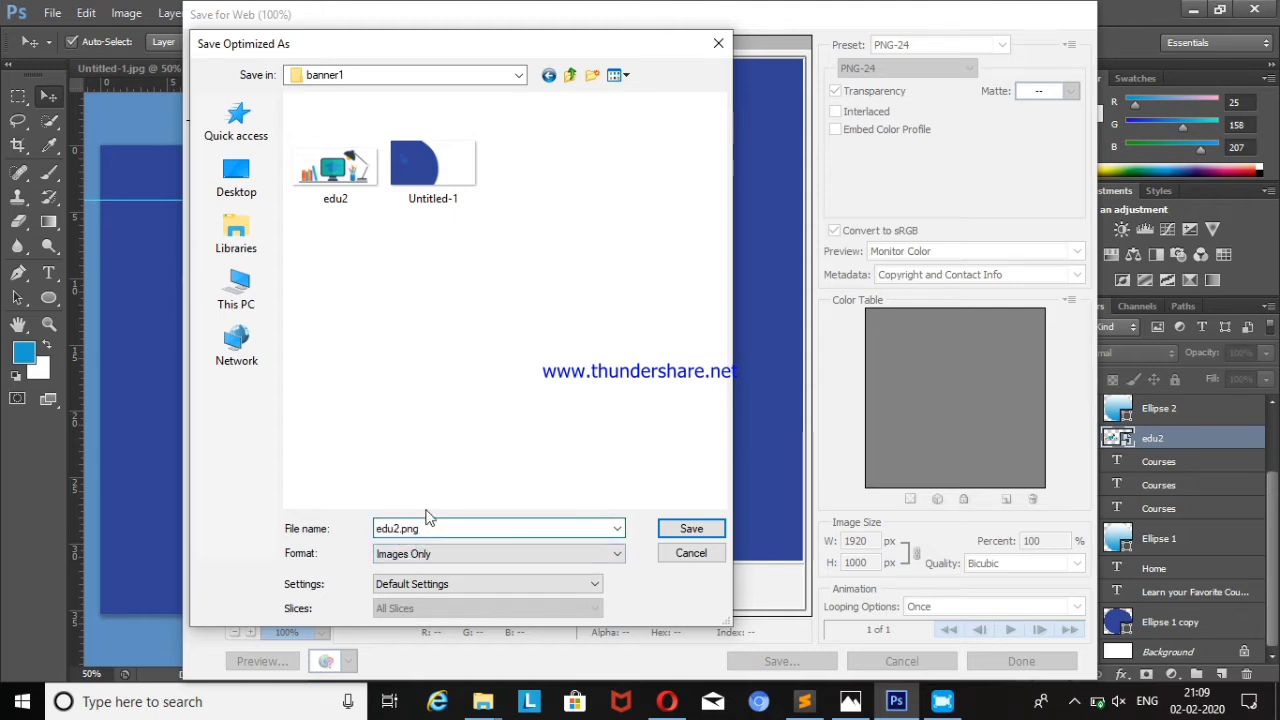
{"action": "left_click", "coordinate": [427, 555]}
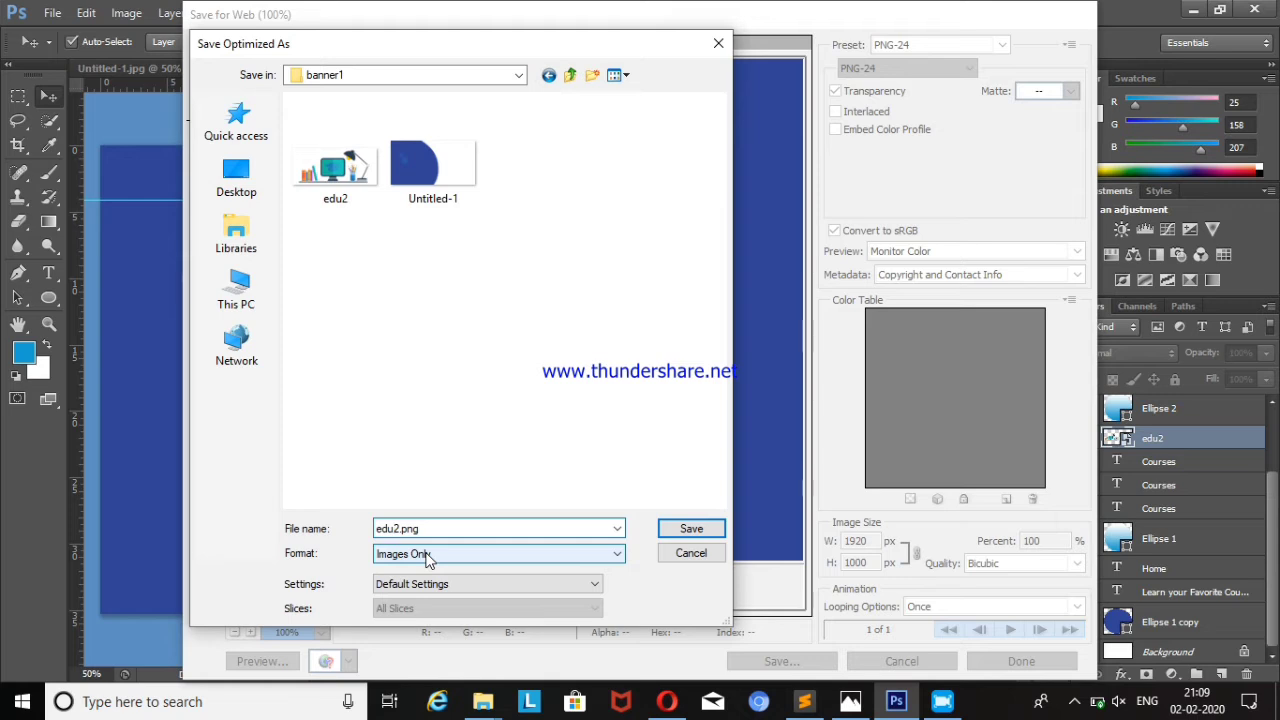
{"action": "key", "text": "BackSpace"}
{"action": "key", "text": "BackSpace"}
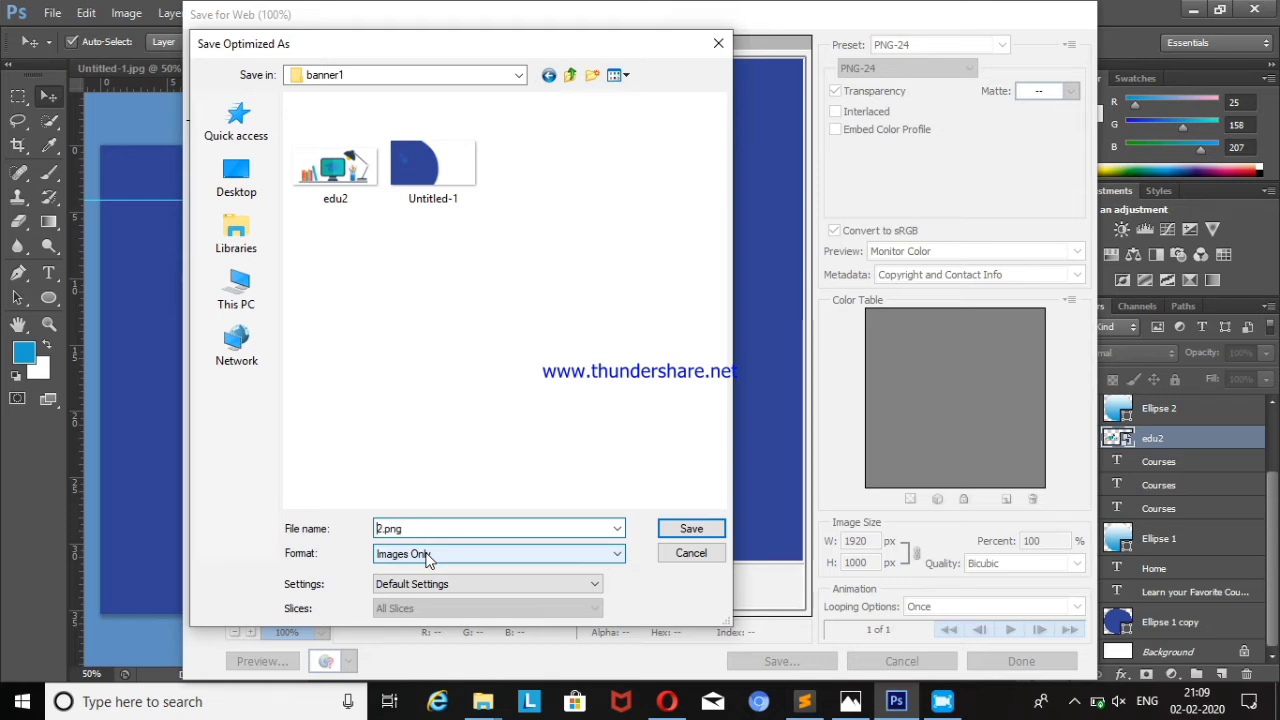
{"action": "type", "text": "back"}
{"action": "key", "text": "Return"}
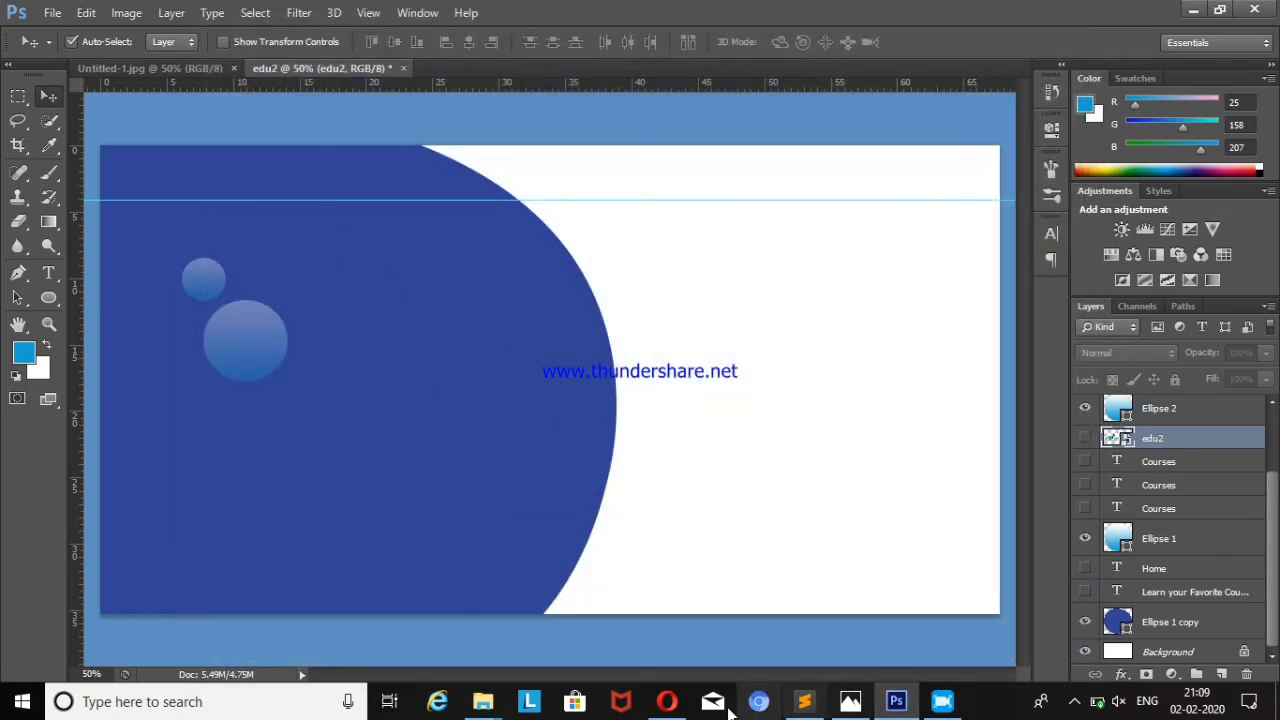
- Point the .back1 background url in edu.css to back2, save, and reload in Opera
{"action": "left_click", "coordinate": [666, 701]}
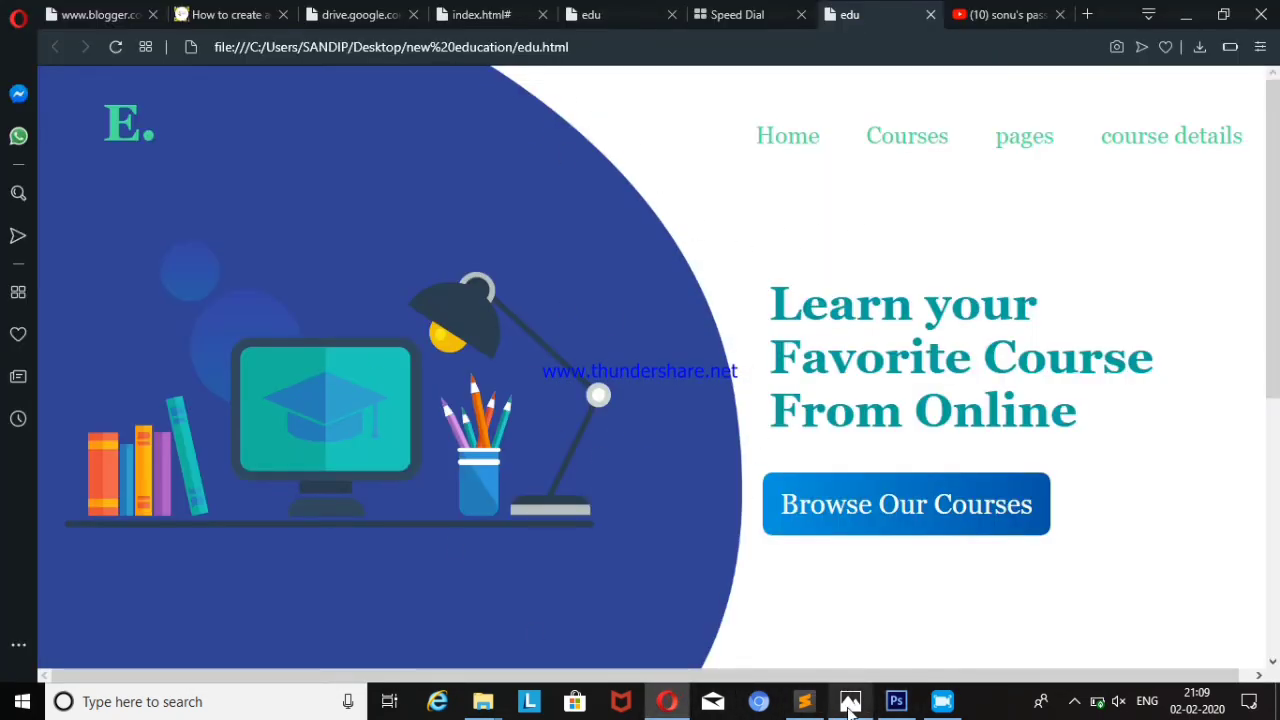
{"action": "left_click", "coordinate": [804, 701]}
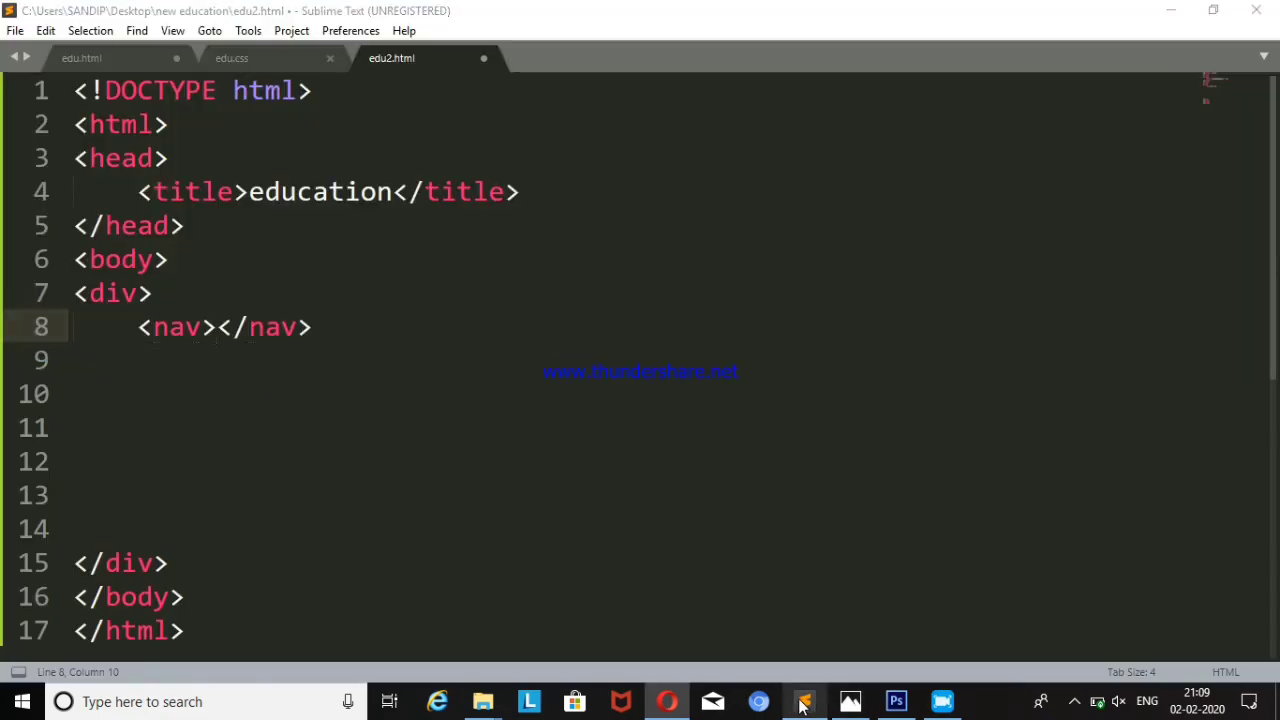
{"action": "left_click", "coordinate": [158, 66]}
{"action": "left_click", "coordinate": [514, 420]}
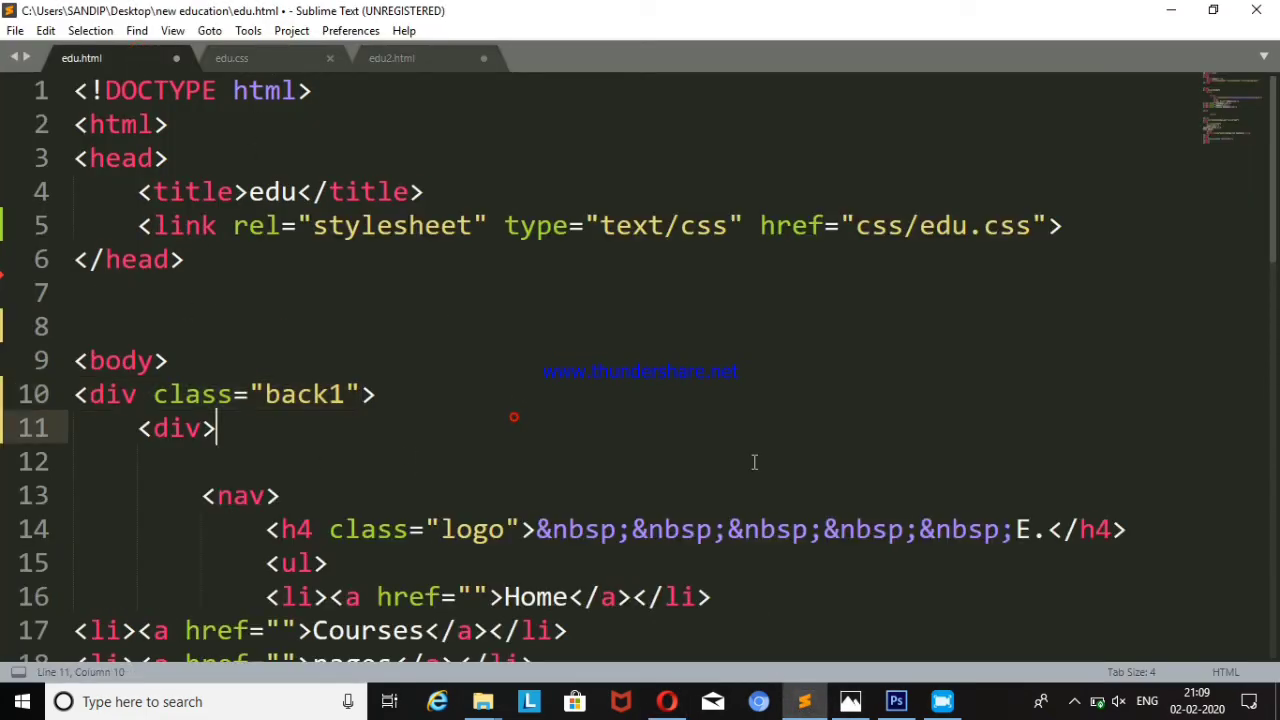
{"action": "left_click", "coordinate": [326, 60]}
{"action": "scroll", "coordinate": [1270, 497], "scroll_direction": "up", "scroll_amount": 10}
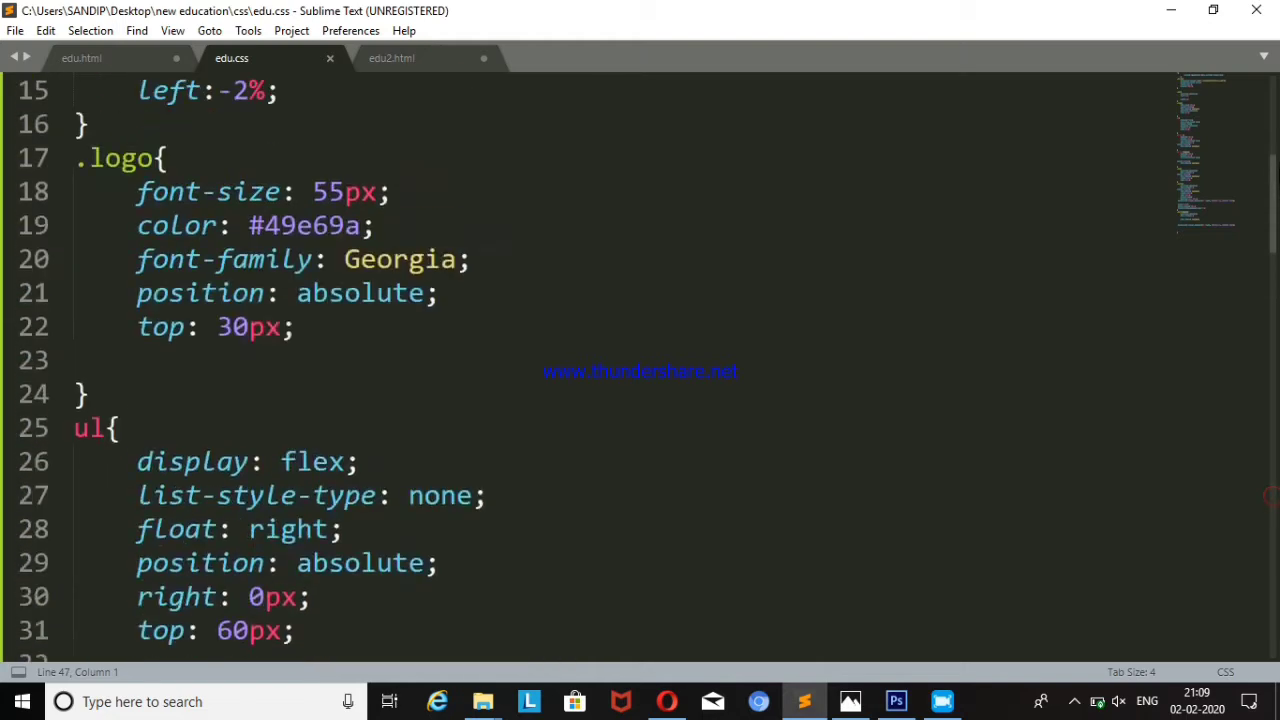
{"action": "scroll", "coordinate": [1270, 497], "scroll_direction": "up", "scroll_amount": 5}
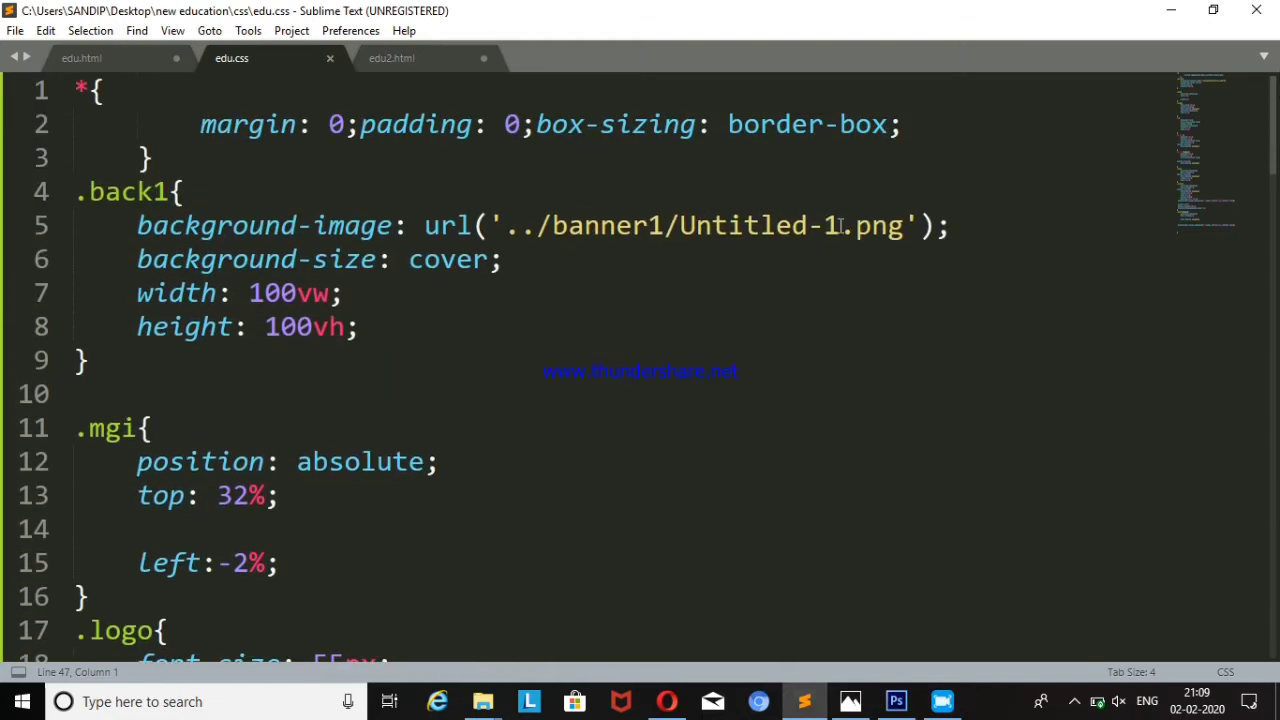
{"action": "left_click_drag", "start_coordinate": [838, 224], "coordinate": [683, 223]}
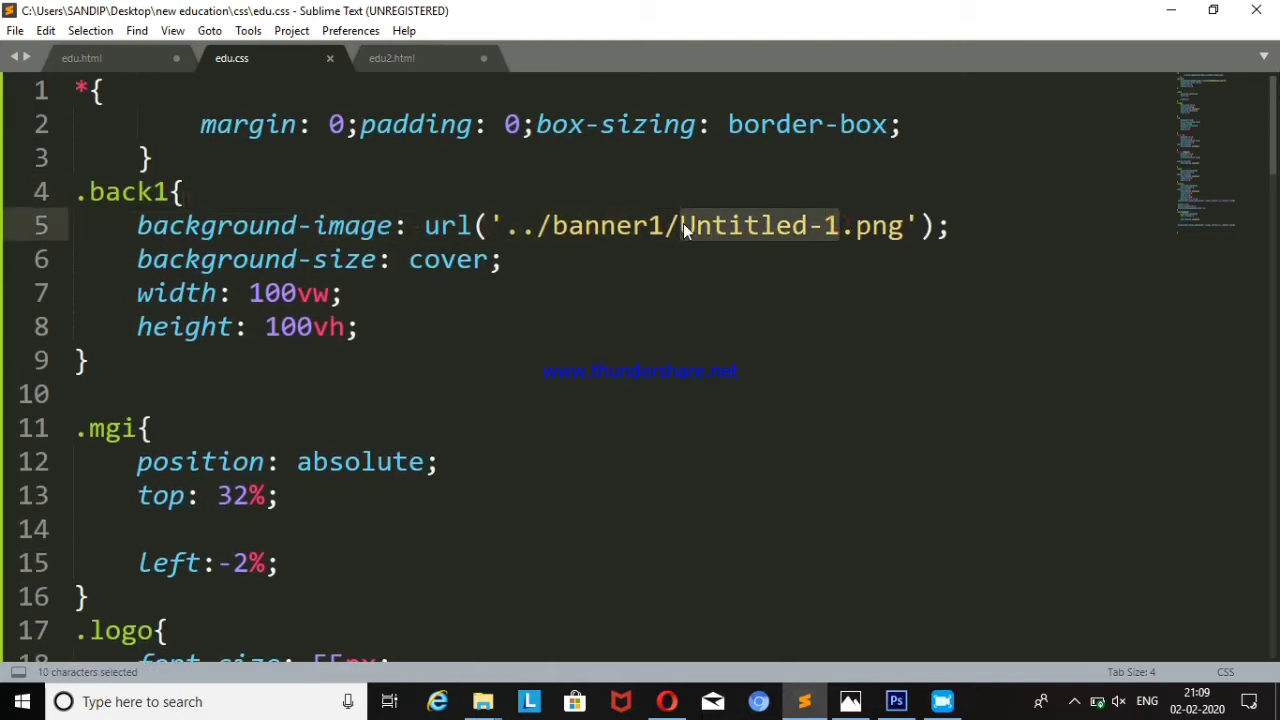
{"action": "type", "text": "back2"}
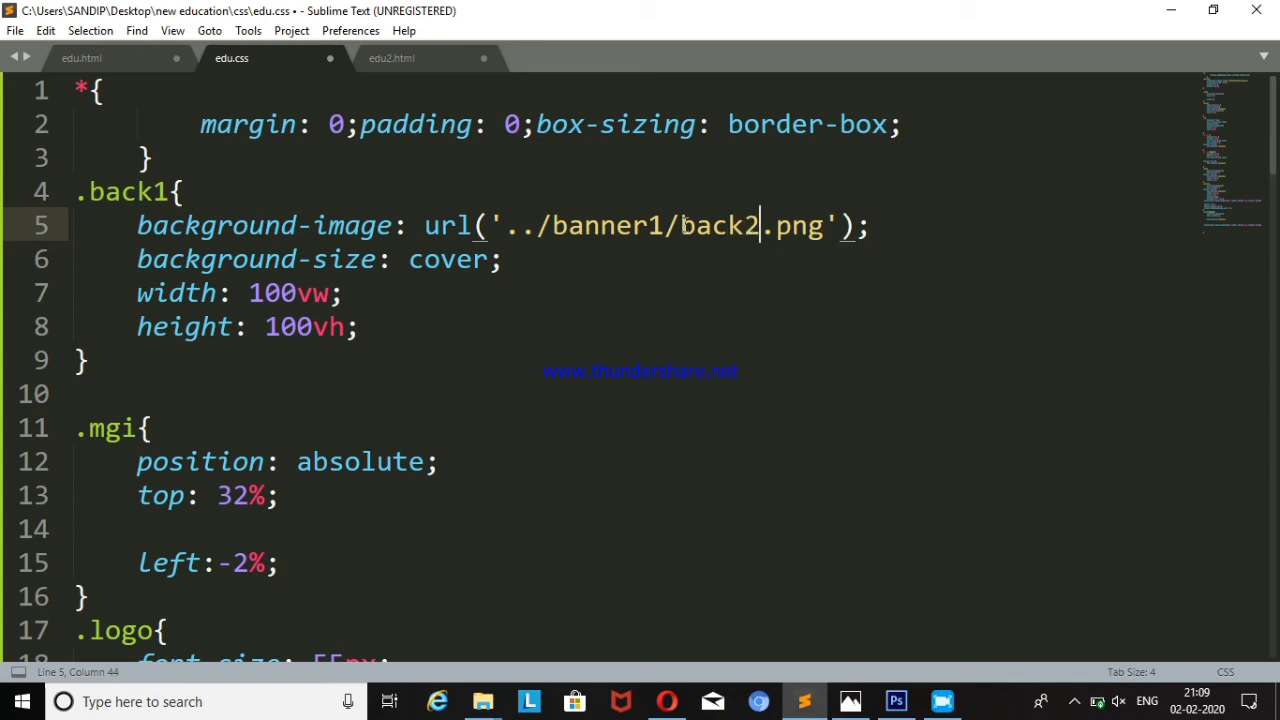
{"action": "key", "text": "ctrl+s"}
{"action": "key", "text": "alt+Tab"}
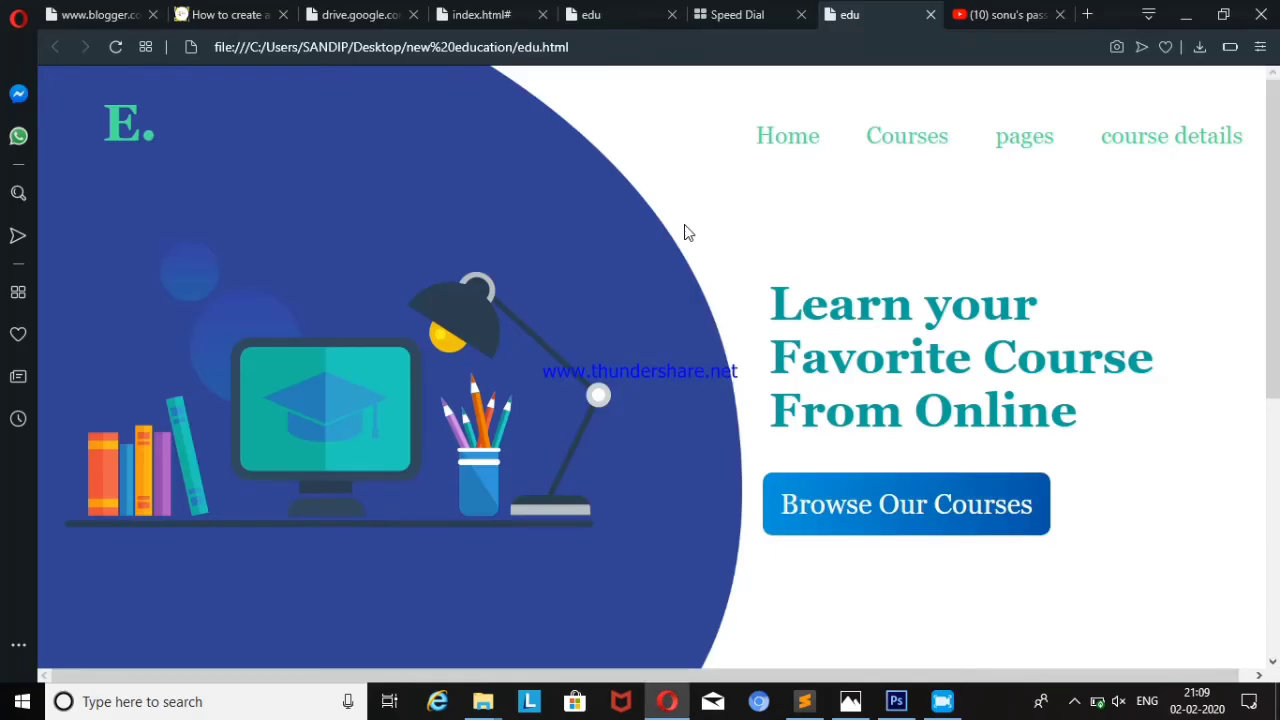
{"action": "key", "text": "F5"}
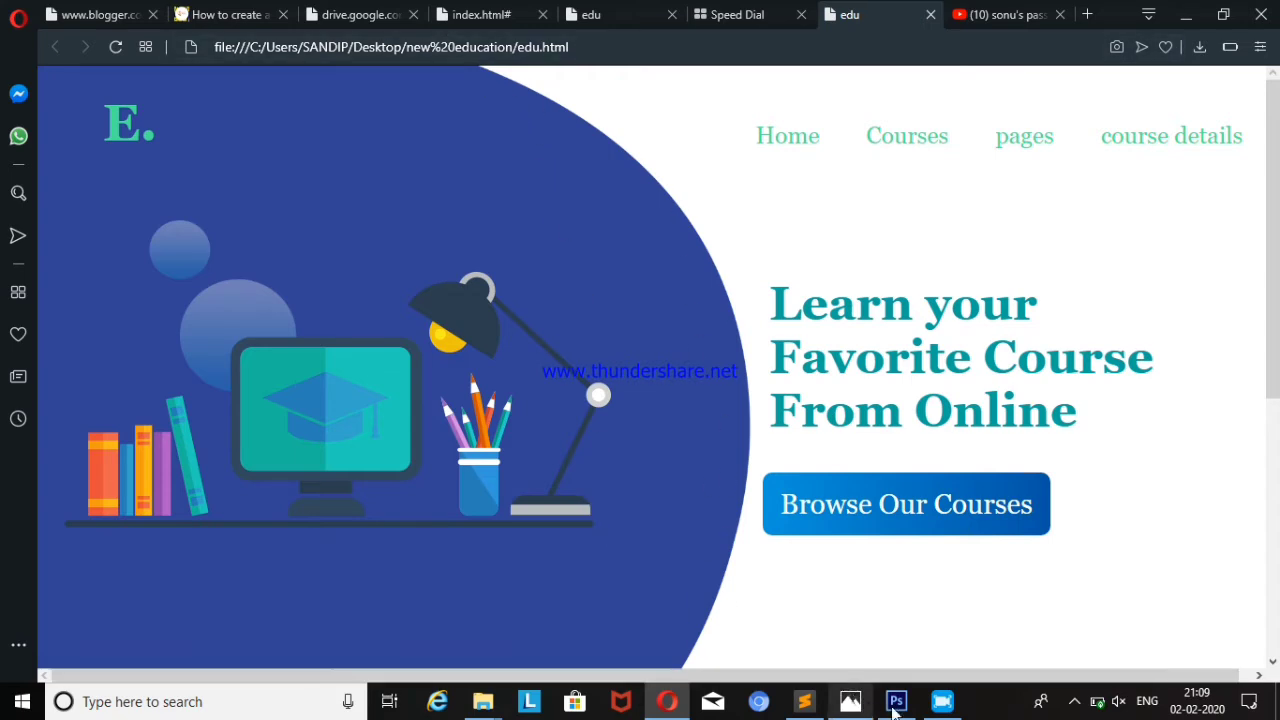
- Undo the back2 change, save edu.css, and view the original background again
{"action": "left_click", "coordinate": [810, 701]}
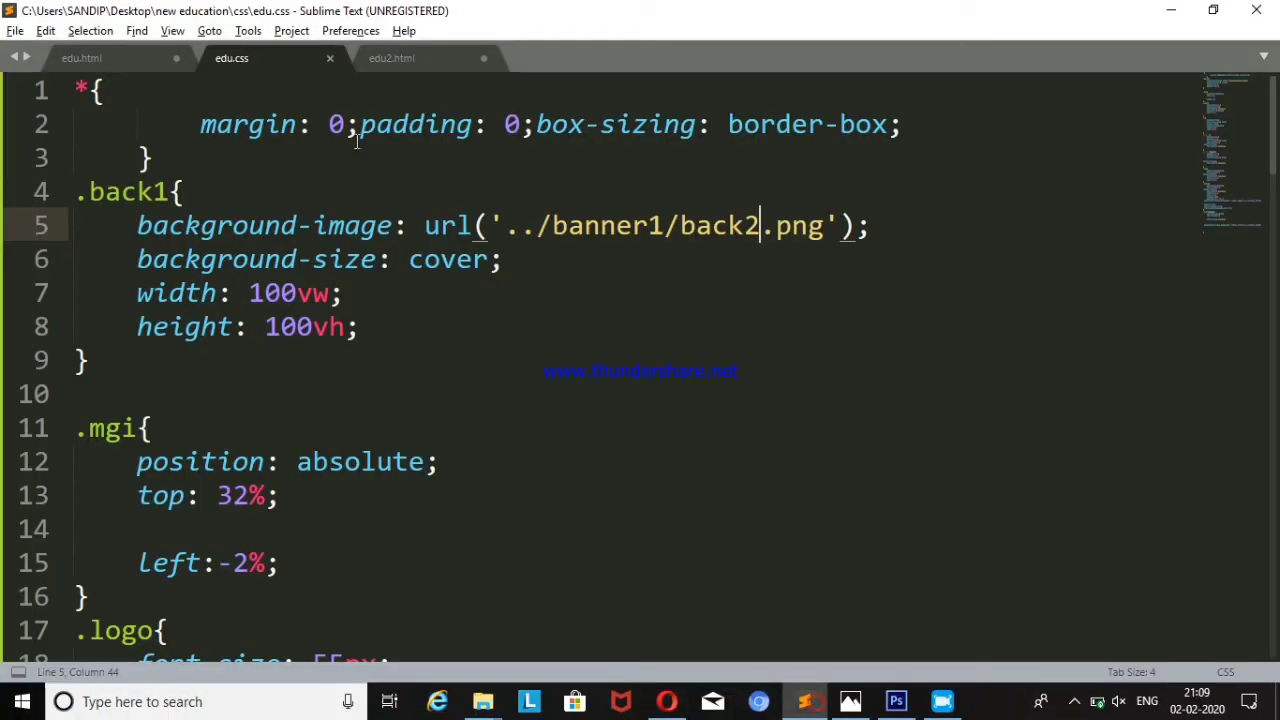
{"action": "key", "text": "ctrl+z"}
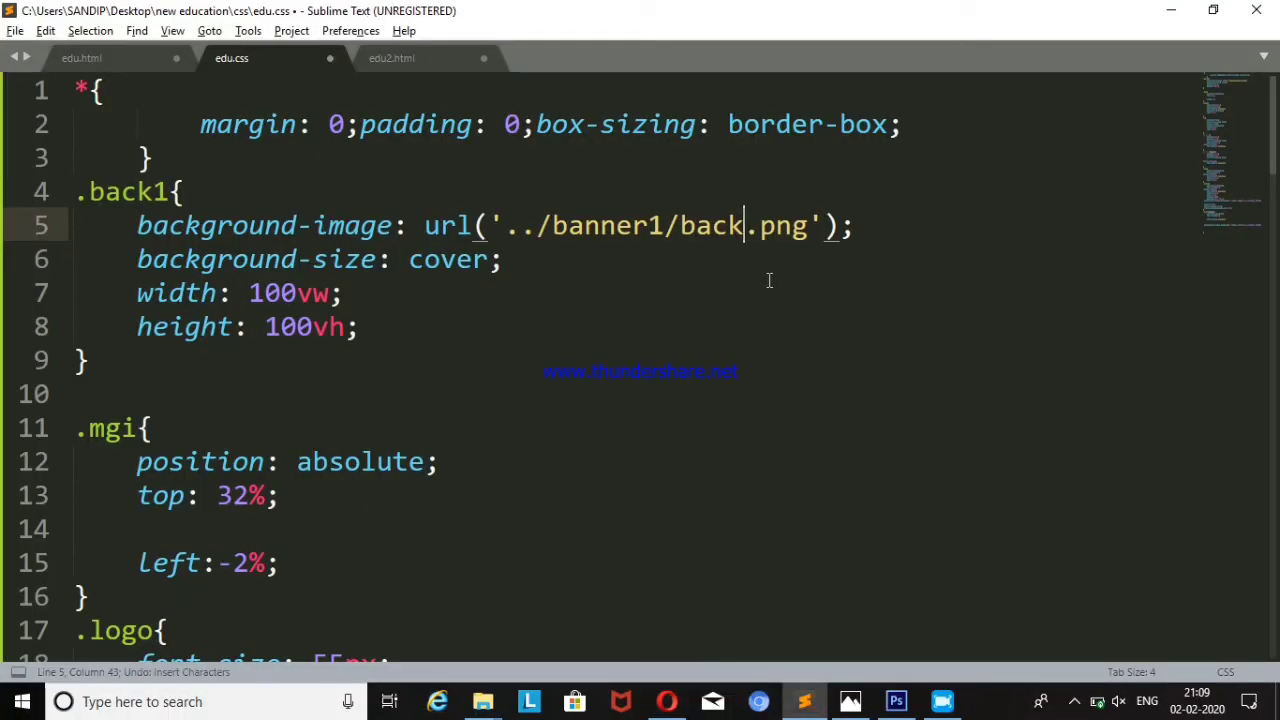
{"action": "key", "text": "ctrl+z"}
{"action": "key", "text": "ctrl+s"}
{"action": "key", "text": "alt+Tab"}
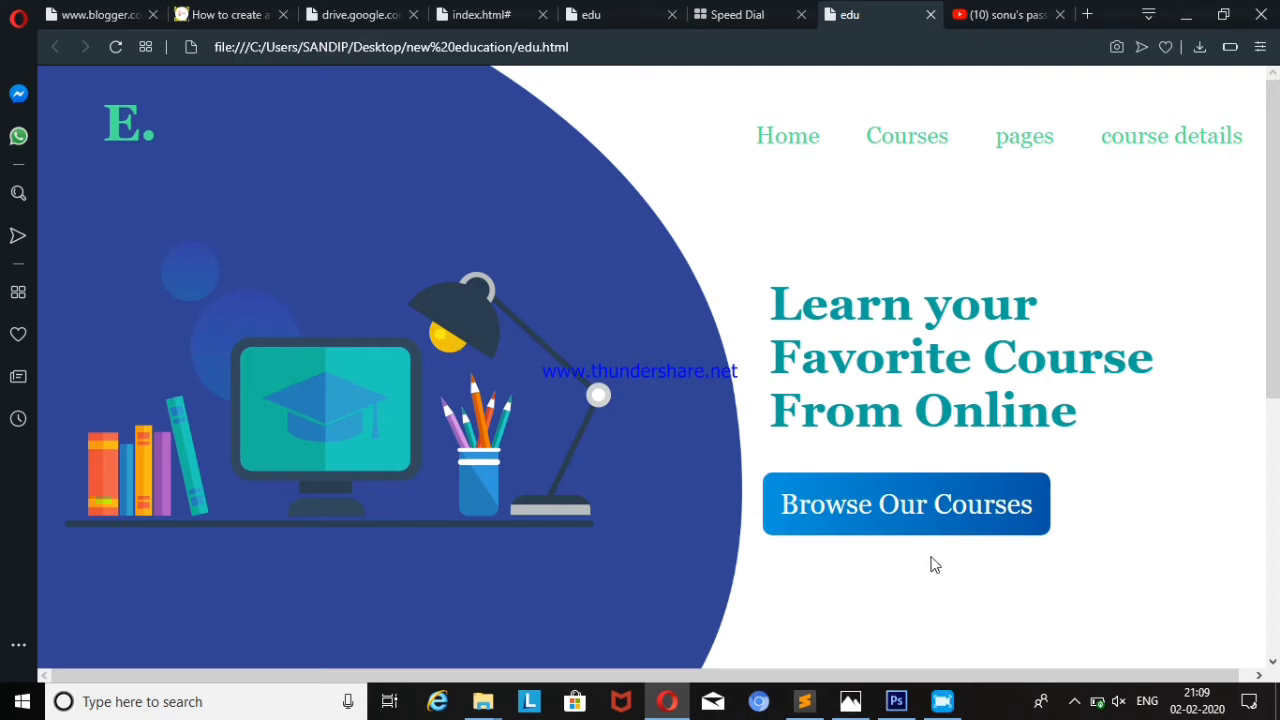
- Copy the E. logo h4 line from edu.html into line 9 of edu2.html's nav
{"action": "left_click", "coordinate": [804, 701]}
{"action": "left_click", "coordinate": [420, 58]}
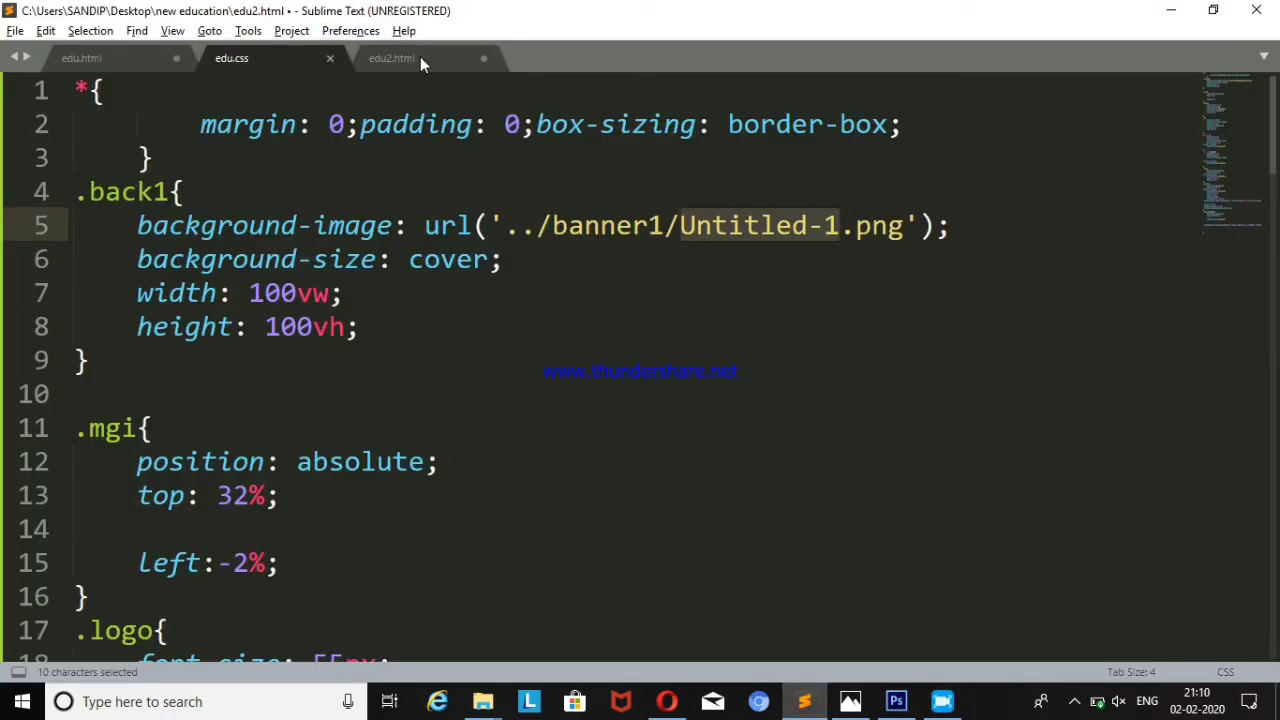
{"action": "key", "text": "Return"}
{"action": "key", "text": "Return"}
{"action": "key", "text": "Return"}
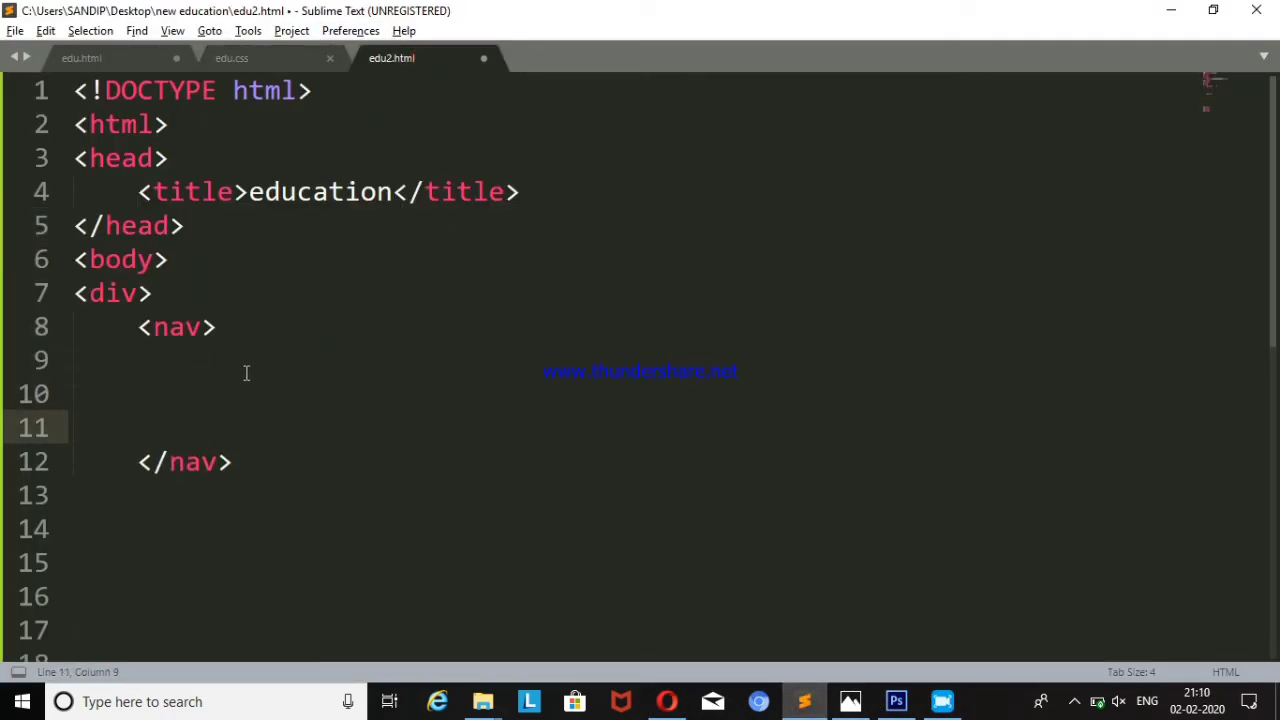
{"action": "left_click", "coordinate": [111, 57]}
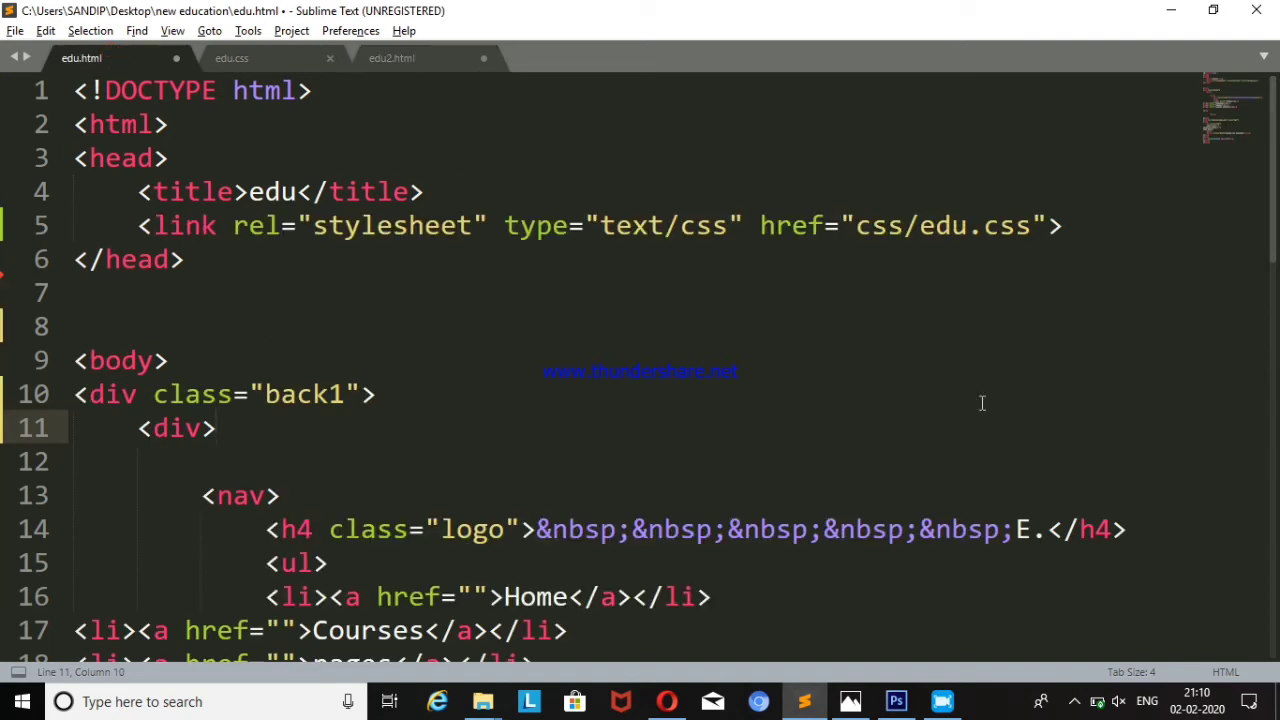
{"action": "scroll", "coordinate": [1274, 258], "scroll_direction": "down", "scroll_amount": 3}
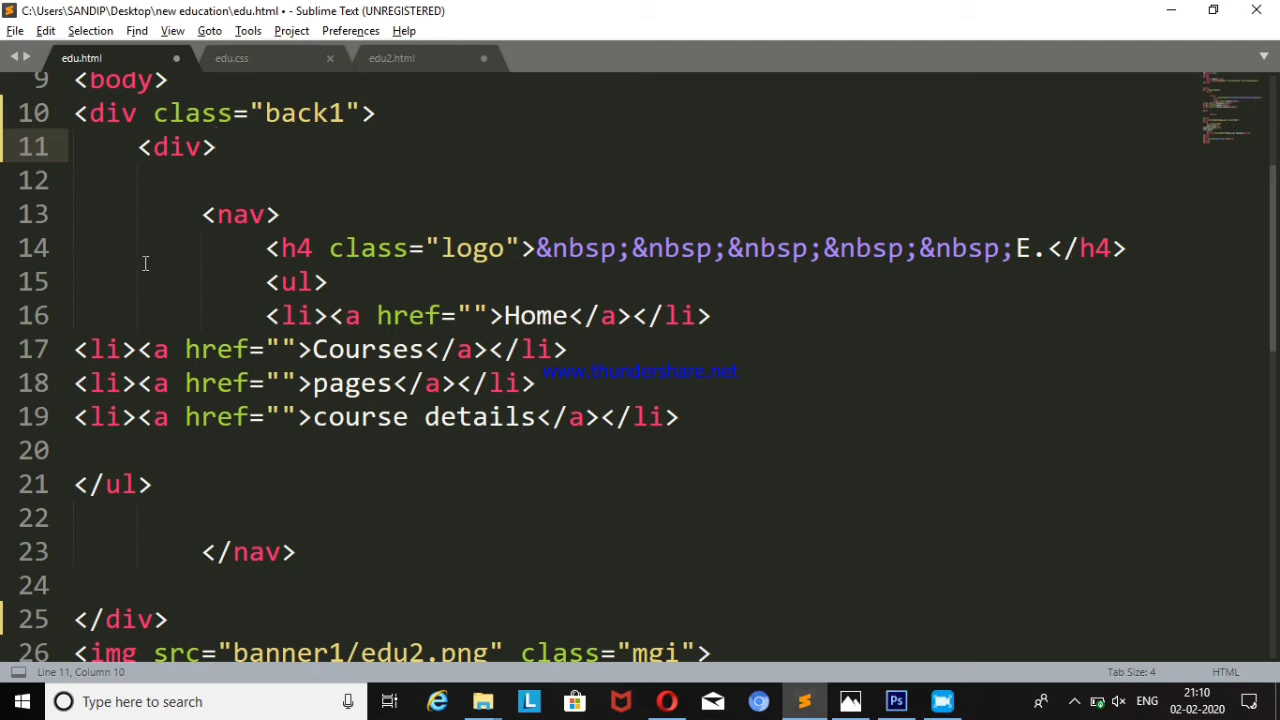
{"action": "mouse_move", "coordinate": [263, 250]}
{"action": "left_mouse_down"}
{"action": "mouse_move", "coordinate": [740, 274]}
{"action": "mouse_move", "coordinate": [1175, 253]}
{"action": "left_mouse_up"}
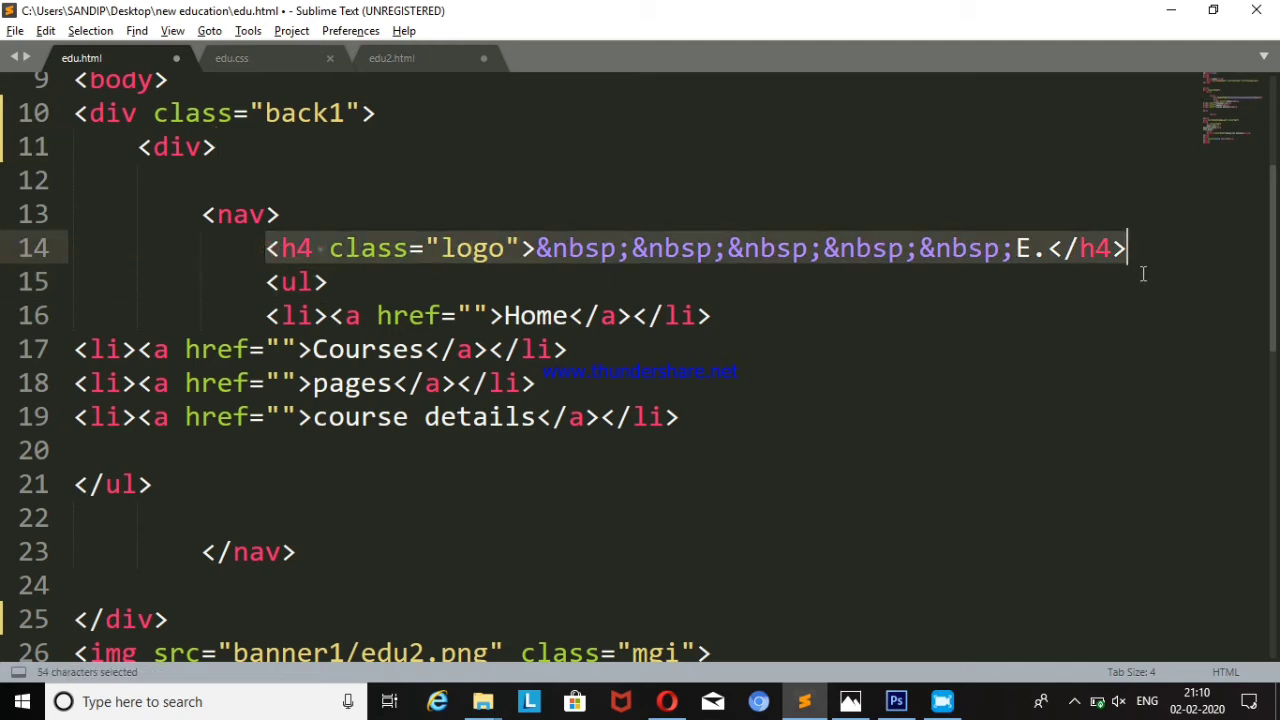
{"action": "key", "text": "ctrl+c"}
{"action": "left_click", "coordinate": [398, 59]}
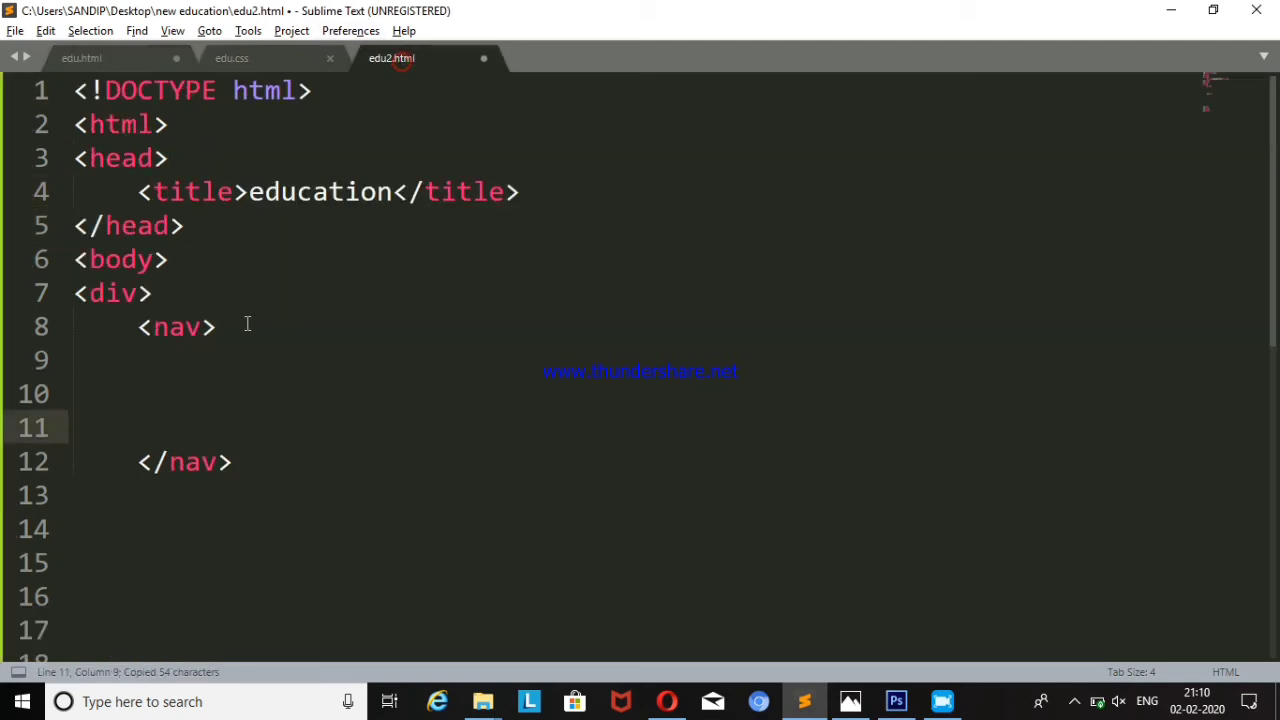
{"action": "left_click", "coordinate": [168, 372]}
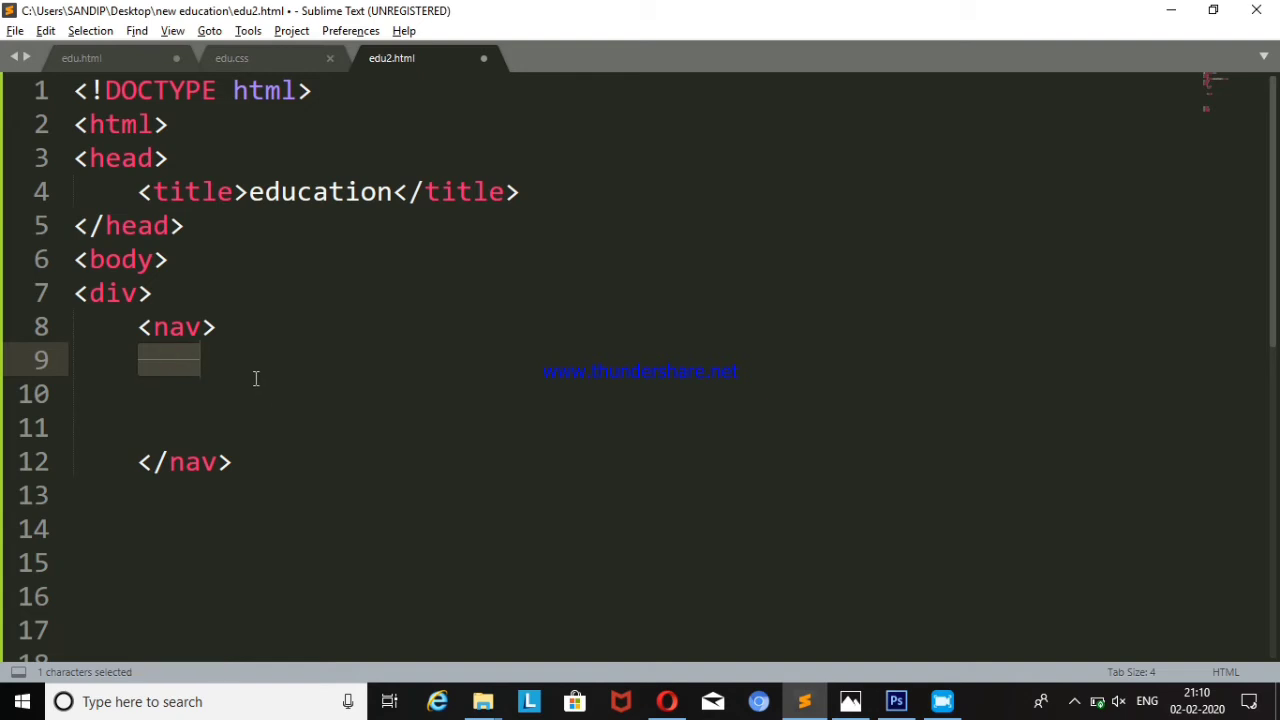
{"action": "key", "text": "ctrl+v"}
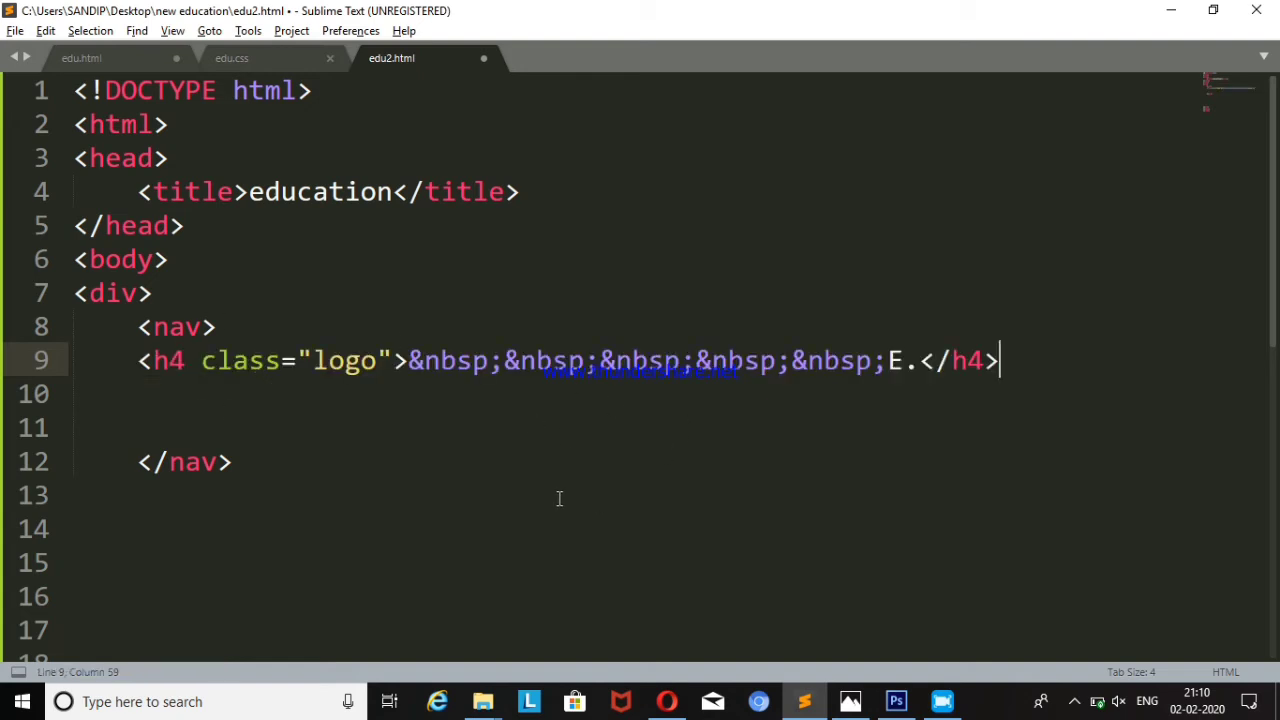
- Preview edu2.html in the browser, then select the <ul> tag on line 15 of edu.html
{"action": "left_click", "coordinate": [666, 701]}
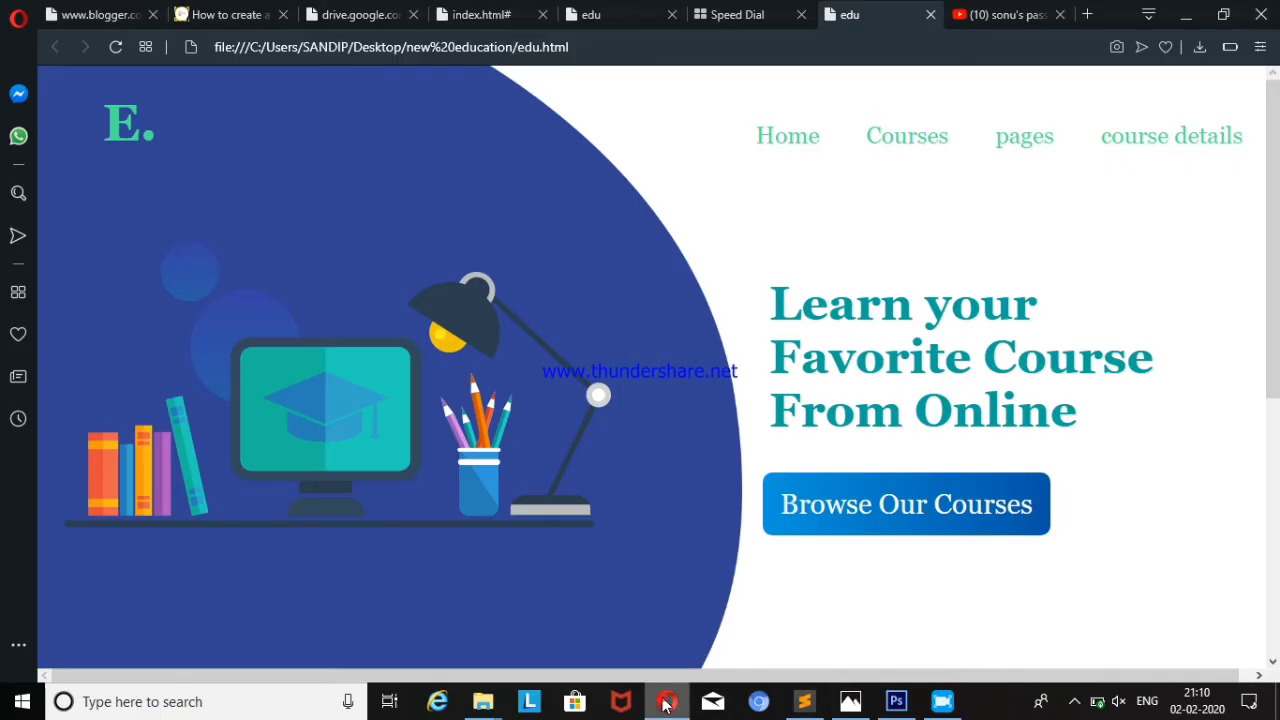
{"action": "left_click", "coordinate": [806, 702]}
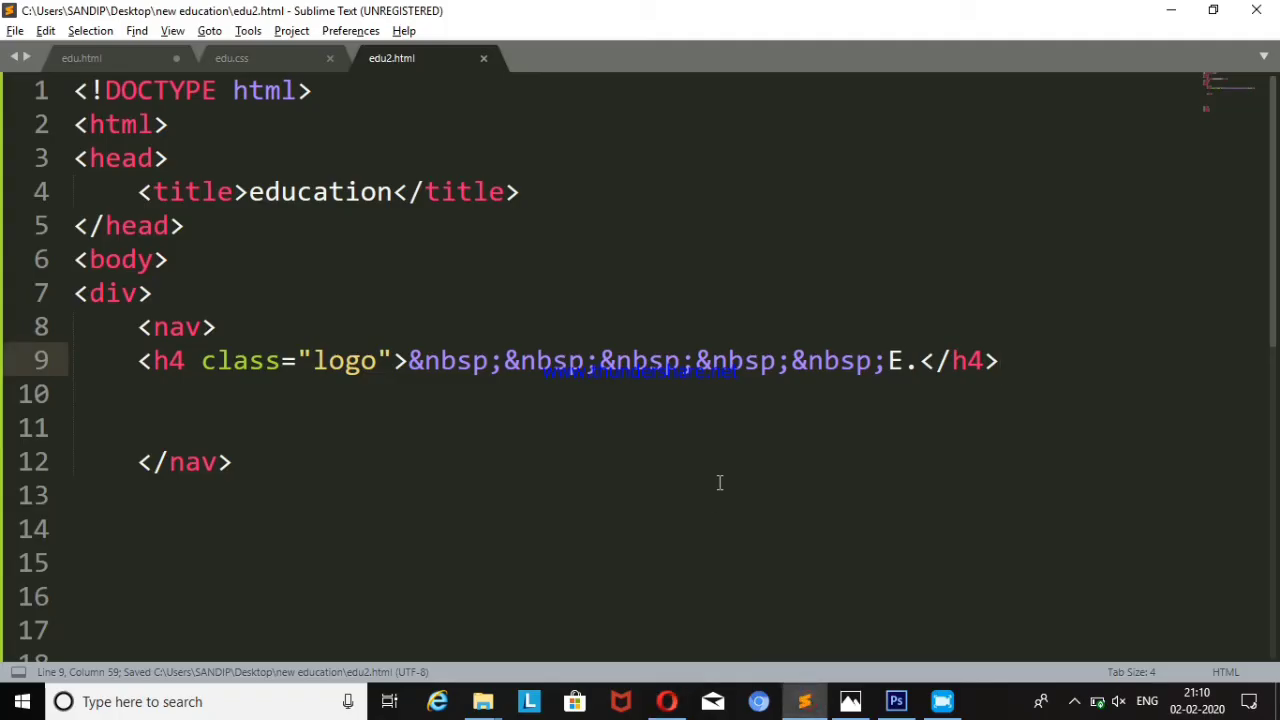
{"action": "right_click", "coordinate": [719, 483]}
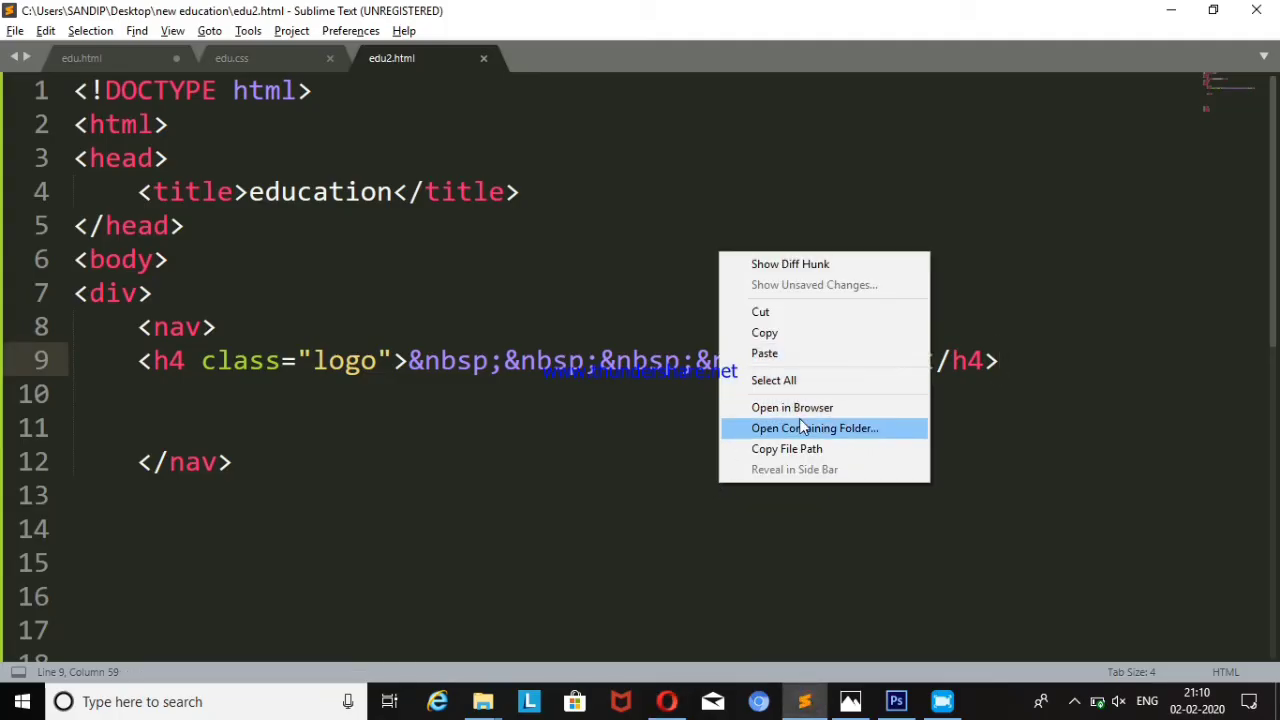
{"action": "left_click", "coordinate": [800, 415]}
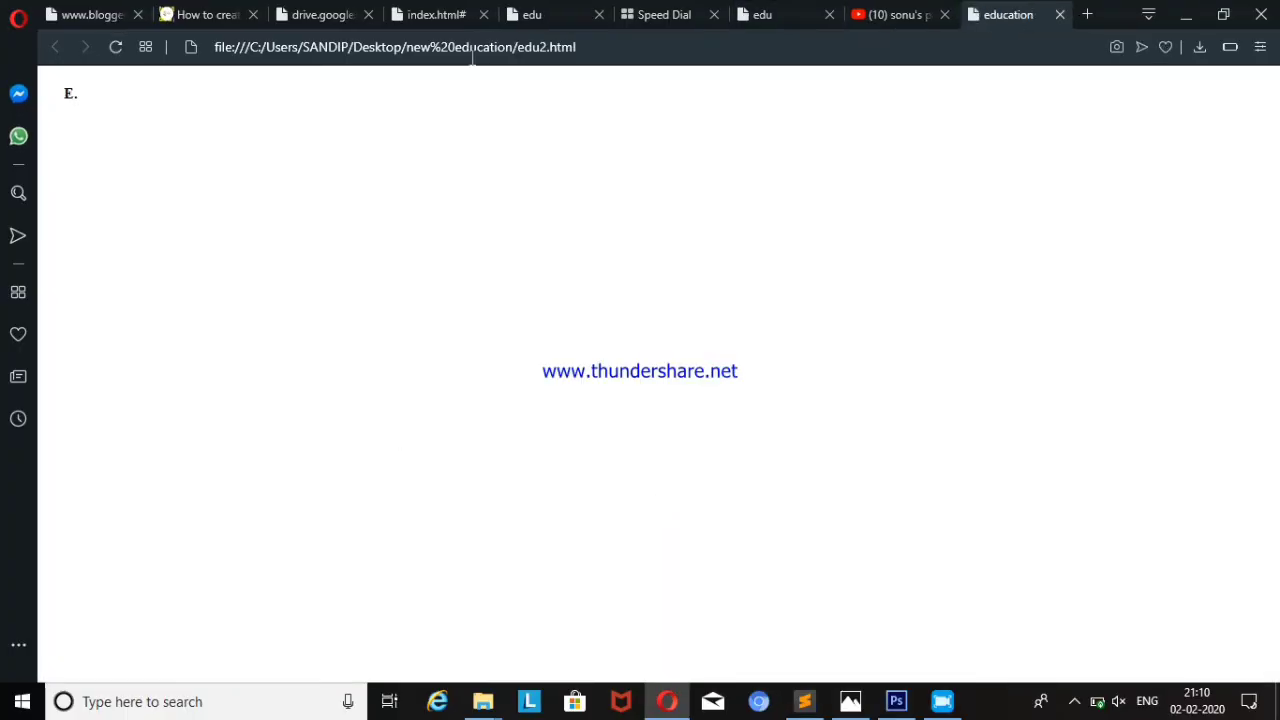
{"action": "left_click", "coordinate": [806, 18]}
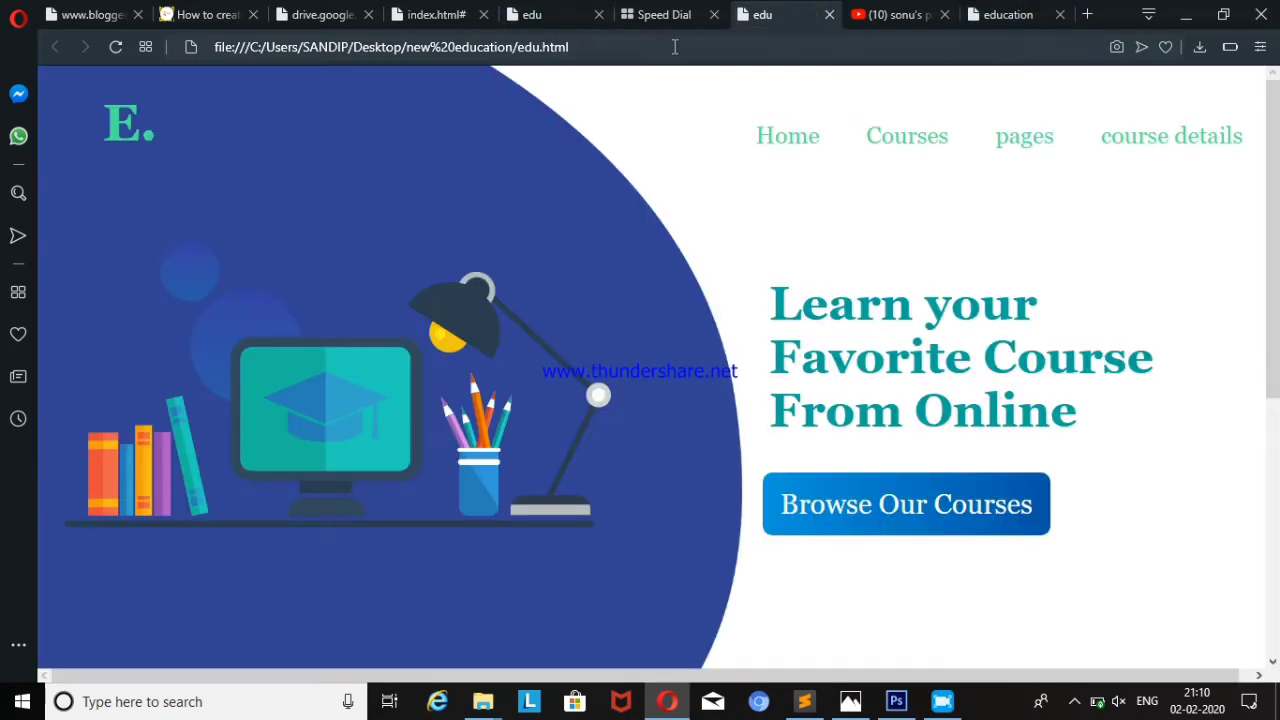
{"action": "left_click", "coordinate": [1030, 12]}
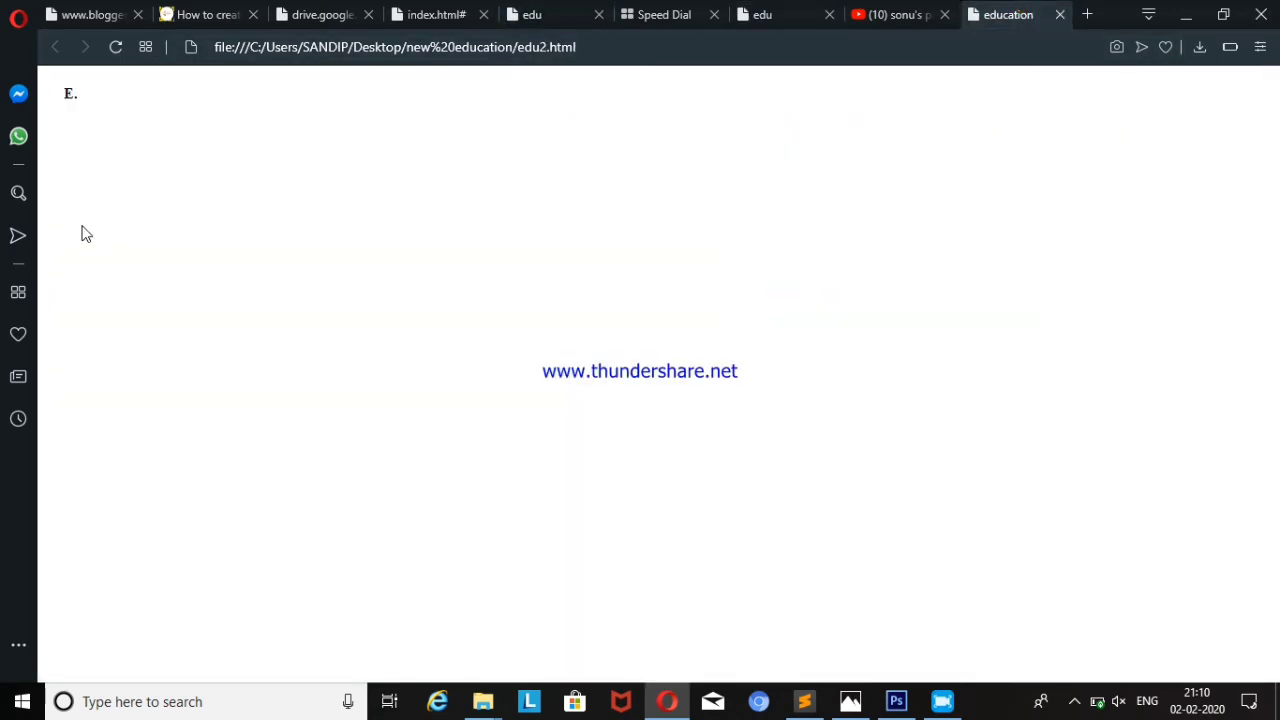
{"action": "left_click", "coordinate": [797, 700]}
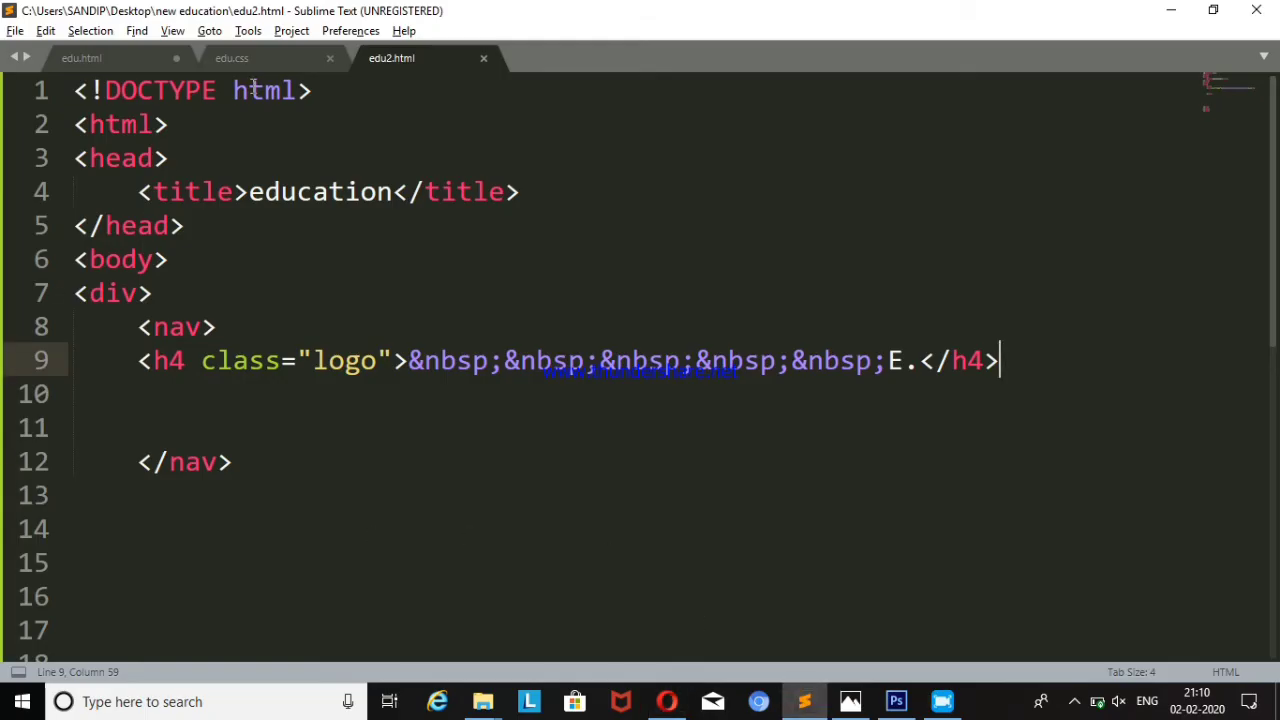
{"action": "left_click", "coordinate": [115, 58]}
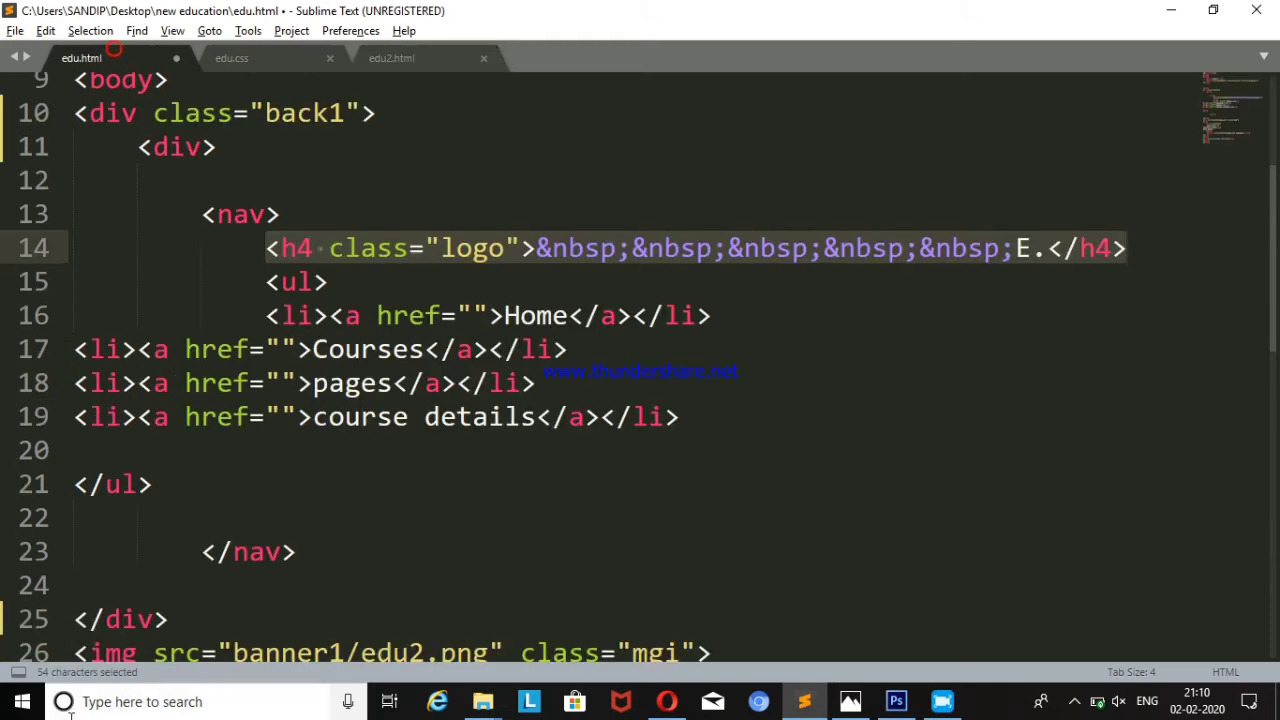
{"action": "left_click_drag", "start_coordinate": [268, 281], "coordinate": [350, 284]}
- Copy the nav list block from edu.html into edu2.html below the logo, save, and preview it
{"action": "left_click", "coordinate": [290, 283]}
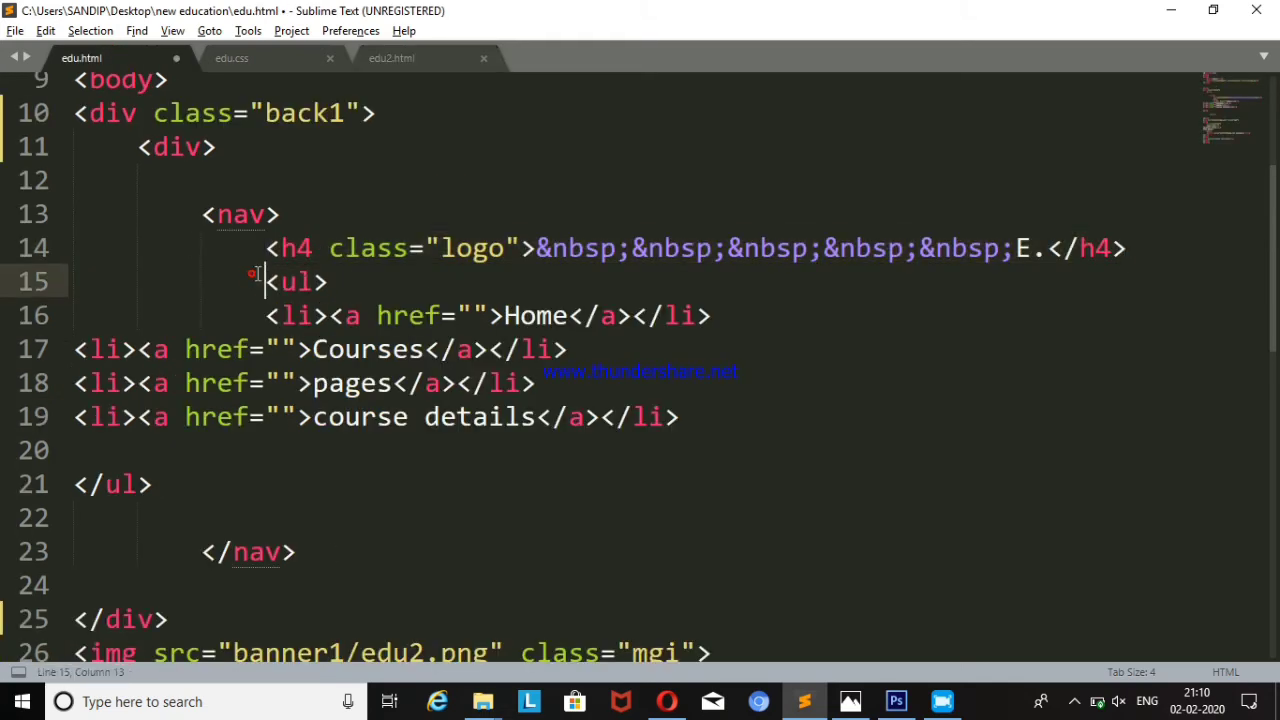
{"action": "left_click_drag", "start_coordinate": [266, 282], "coordinate": [491, 489]}
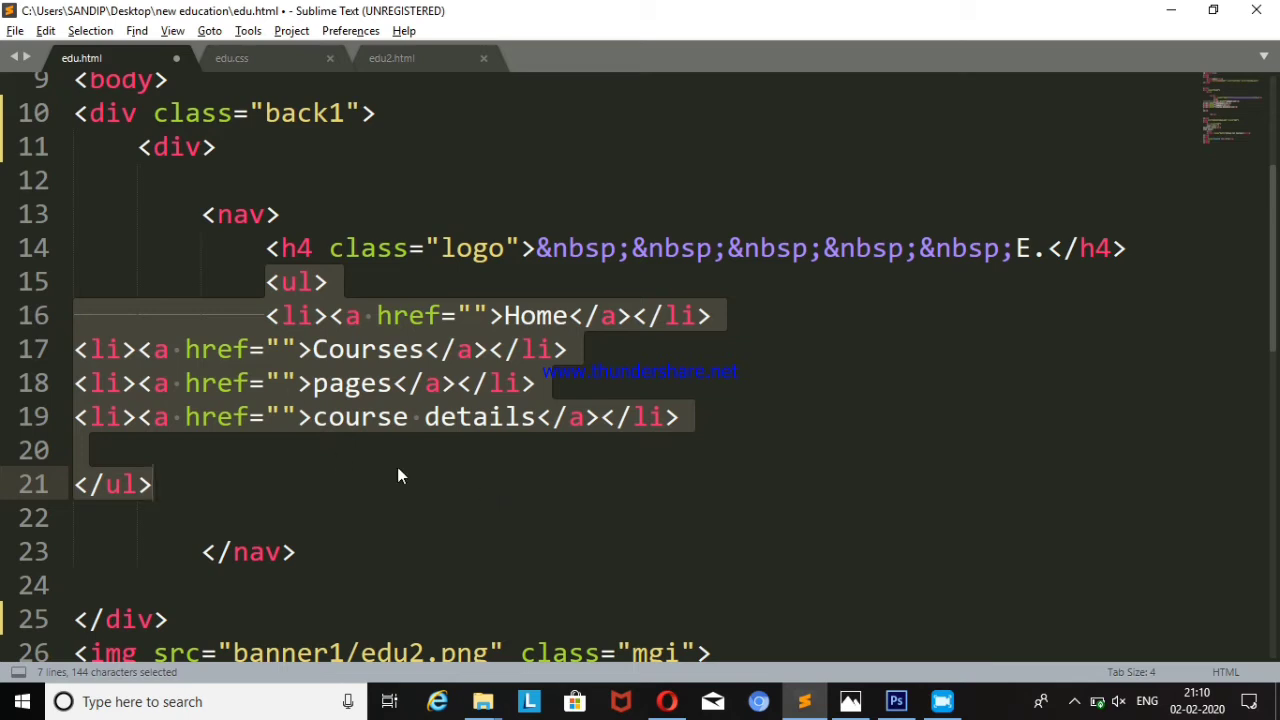
{"action": "key", "text": "ctrl+c"}
{"action": "left_click", "coordinate": [386, 62]}
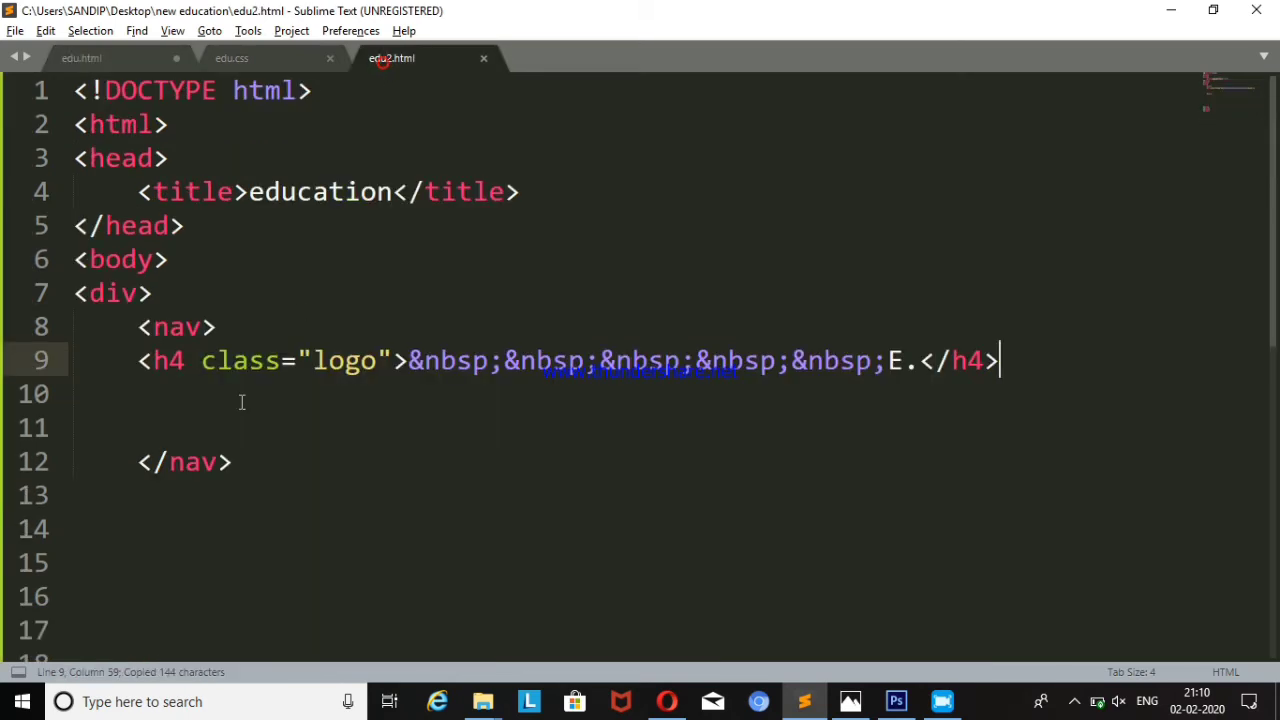
{"action": "left_click", "coordinate": [200, 400]}
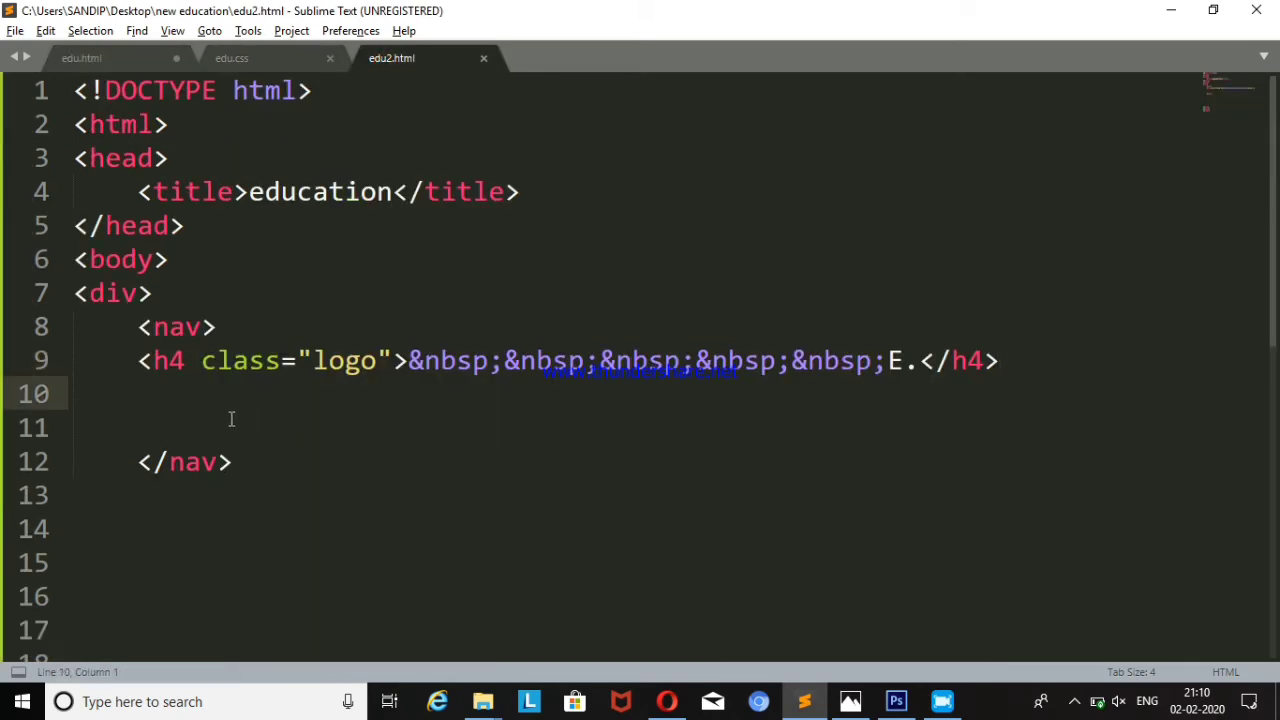
{"action": "key", "text": "ctrl+v"}
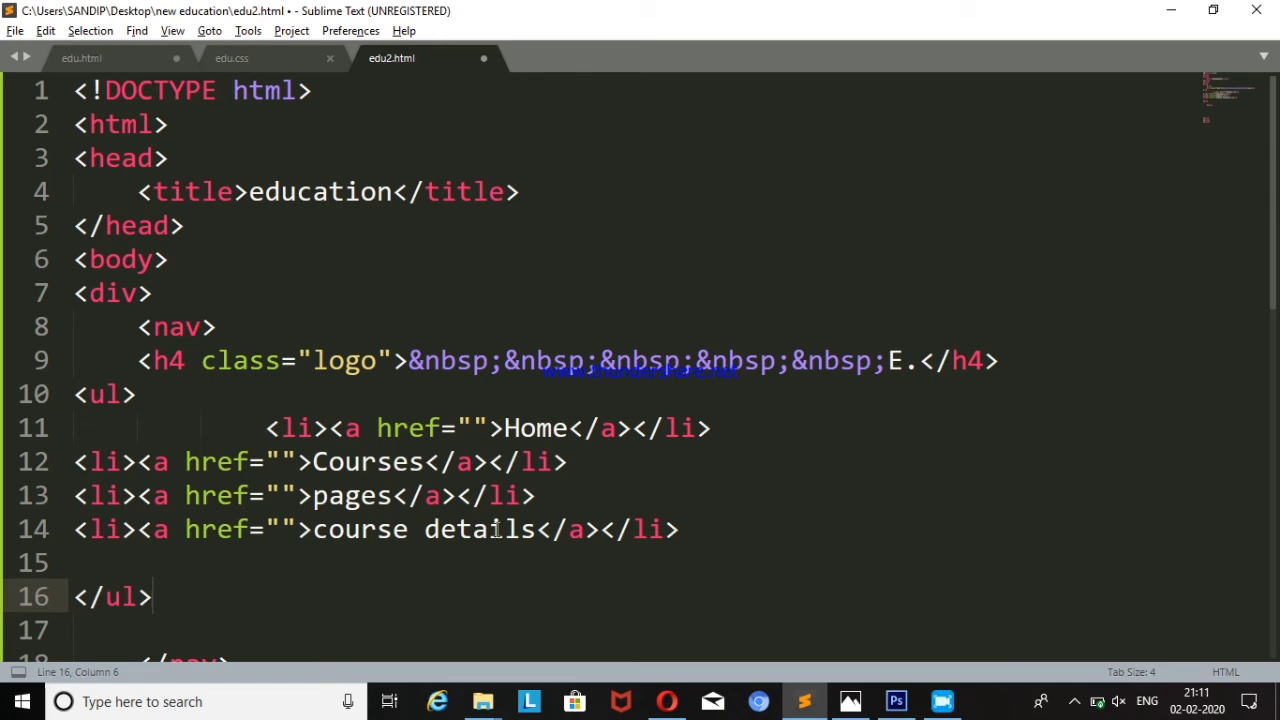
{"action": "key", "text": "ctrl+s"}
{"action": "key", "text": "alt+Tab"}
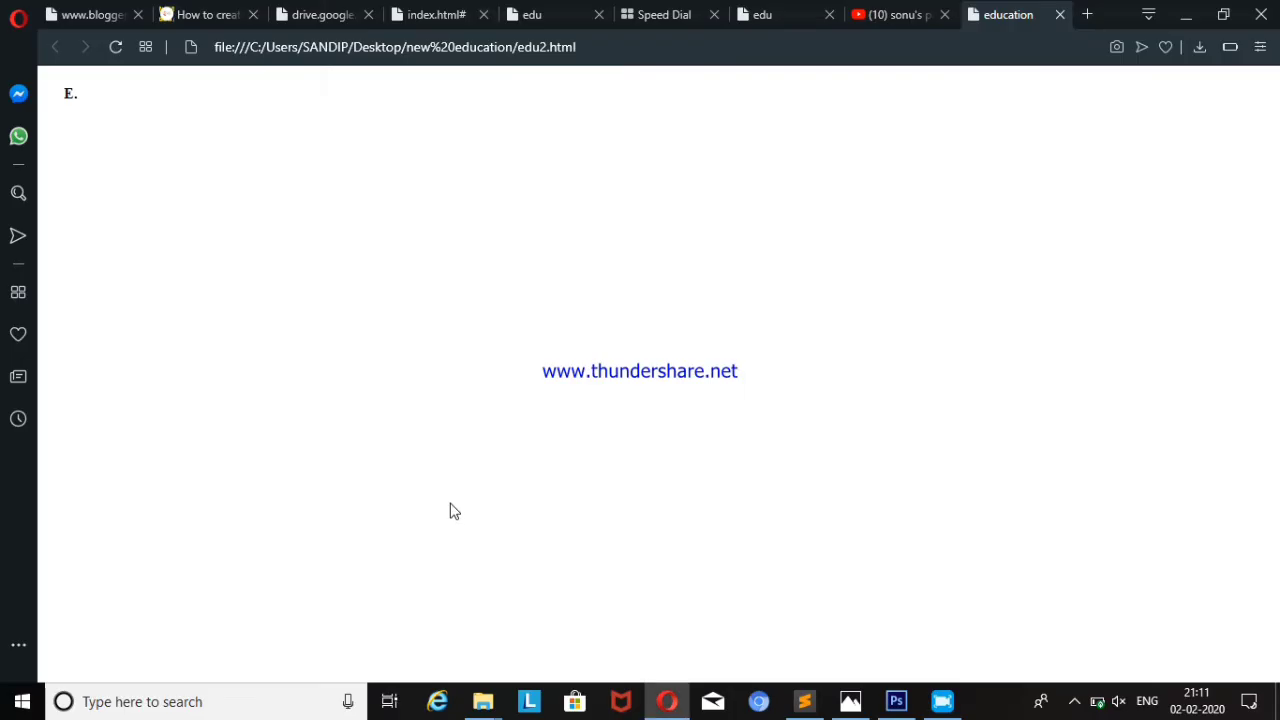
{"action": "key", "text": "F5"}
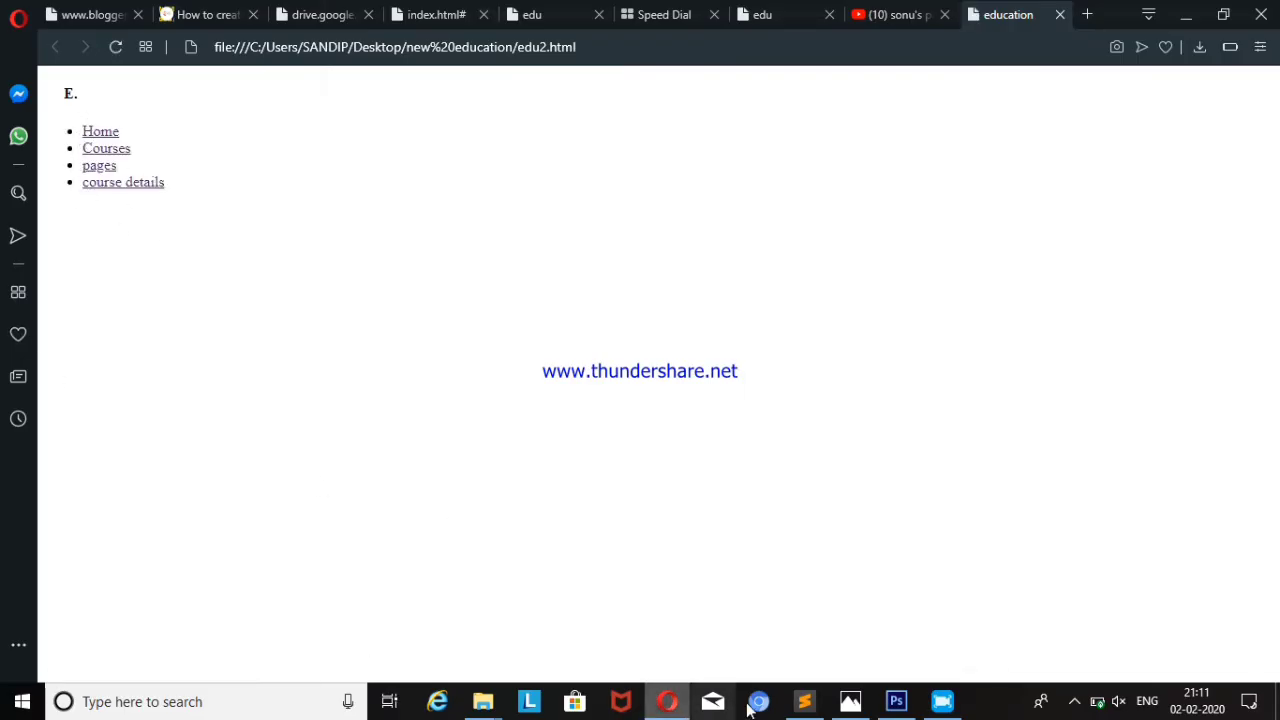
{"action": "left_click", "coordinate": [804, 701]}
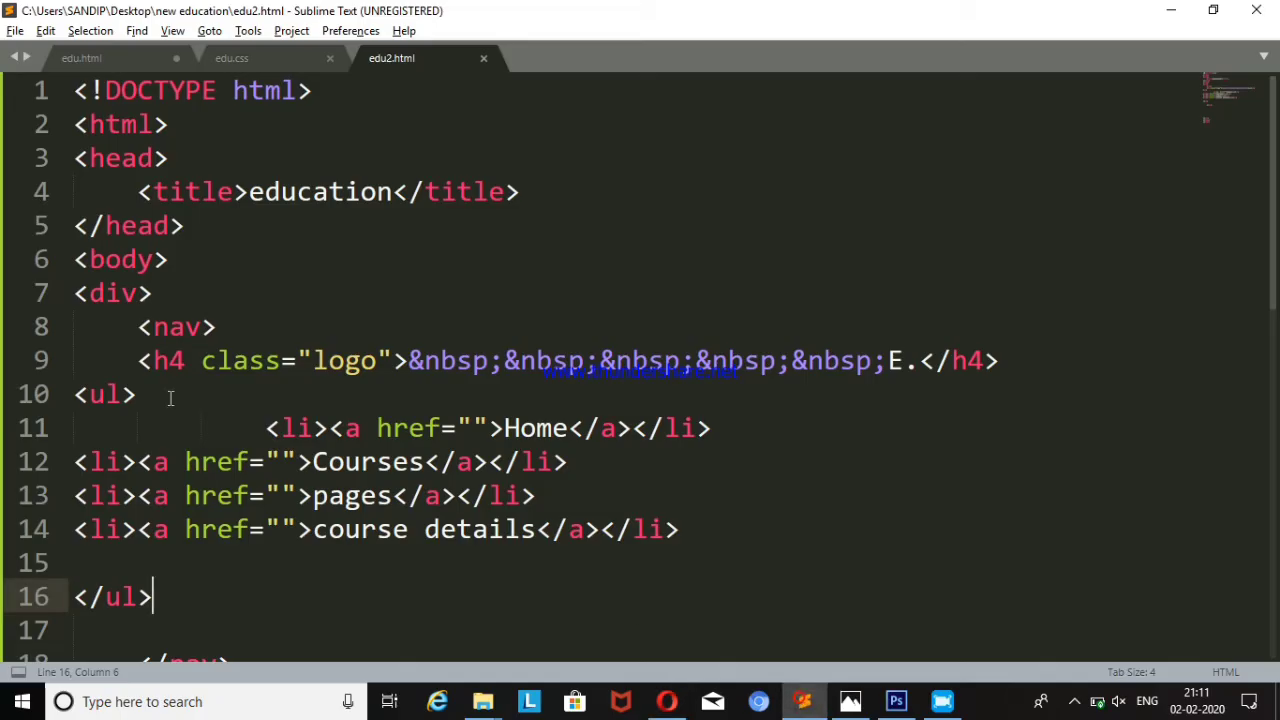
- Copy the banner1/edu2.png image line from edu.html
{"action": "left_click", "coordinate": [140, 60]}
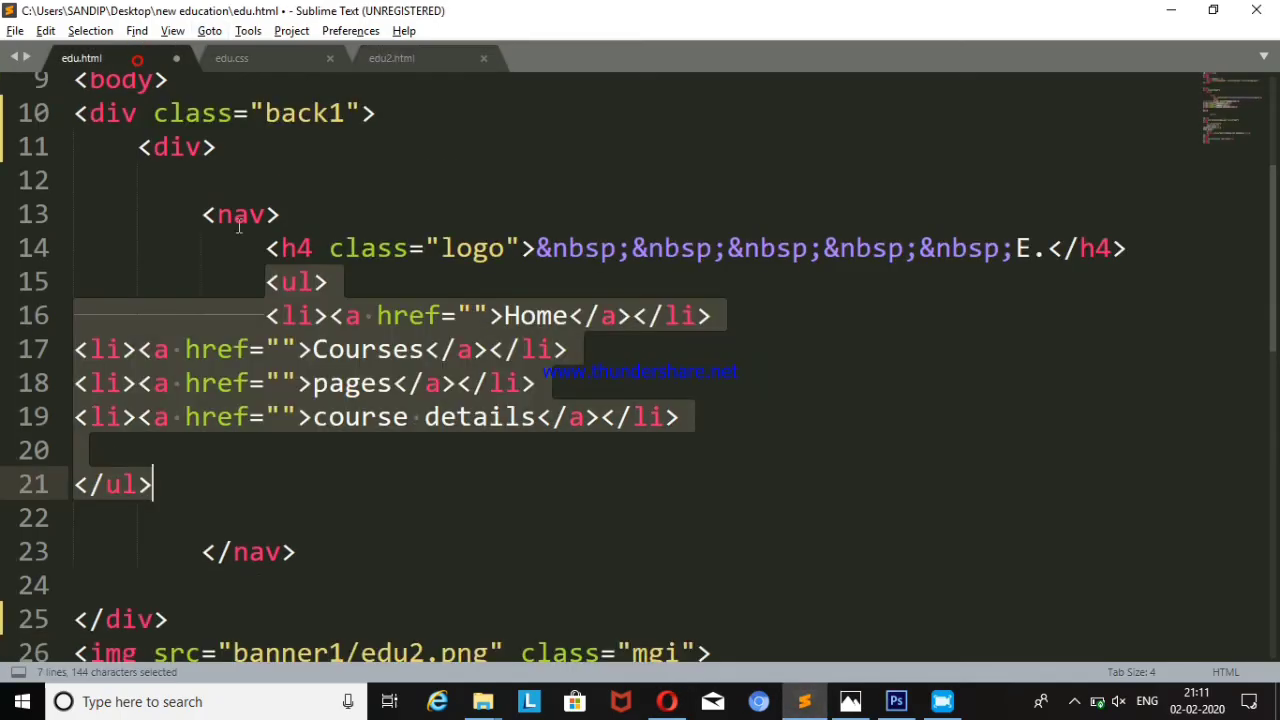
{"action": "left_click", "coordinate": [240, 58]}
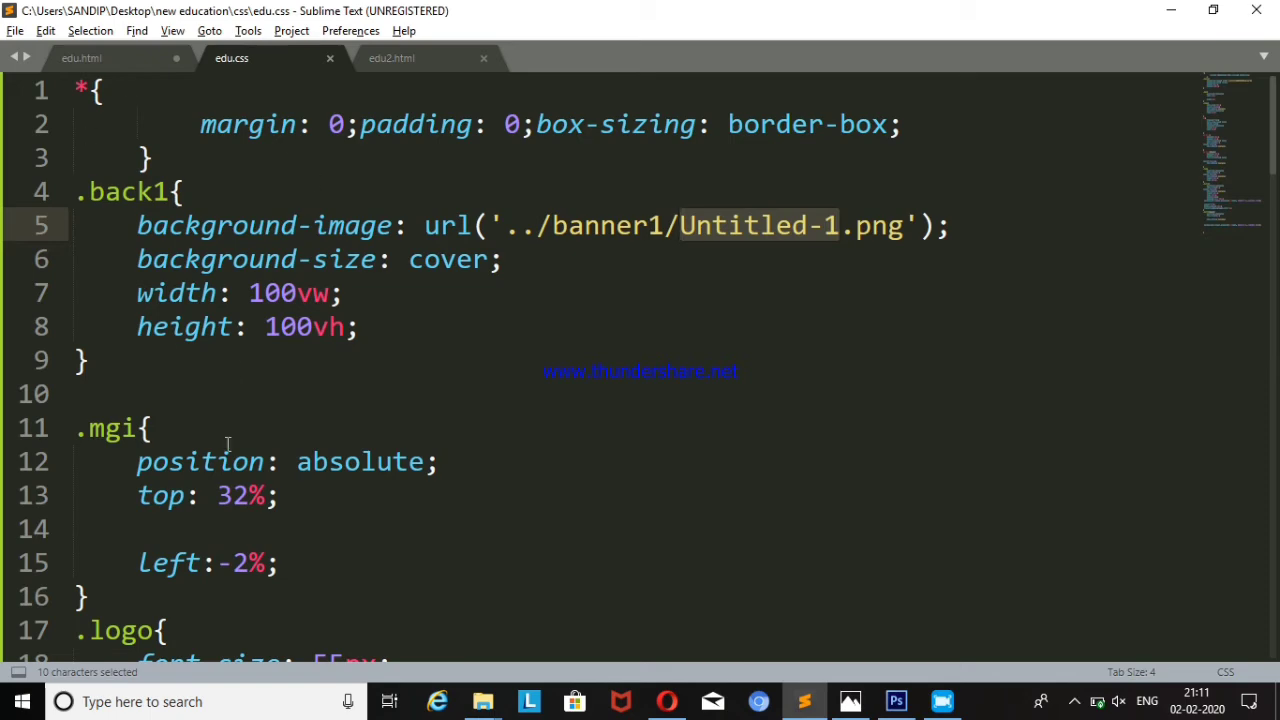
{"action": "left_click", "coordinate": [146, 55]}
{"action": "scroll", "coordinate": [540, 310], "scroll_direction": "down", "scroll_amount": 2}
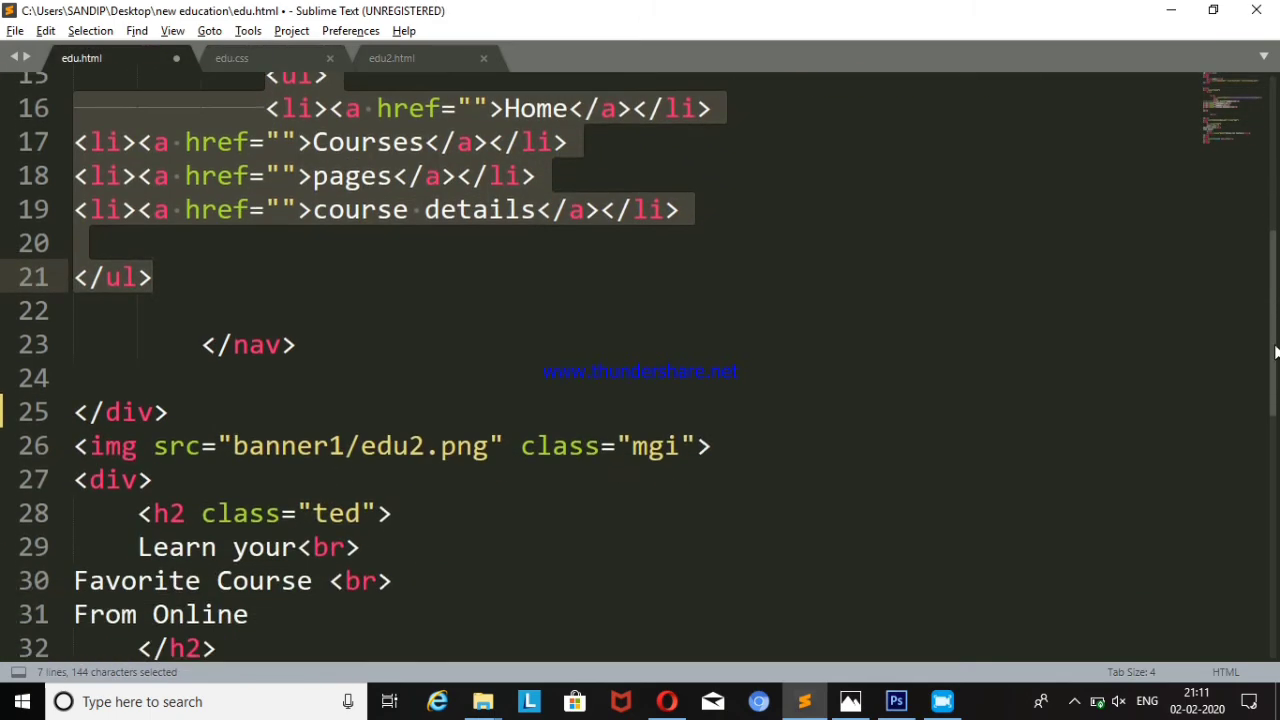
{"action": "scroll", "coordinate": [452, 267], "scroll_direction": "down", "scroll_amount": 1}
{"action": "scroll", "coordinate": [452, 267], "scroll_direction": "down", "scroll_amount": 1}
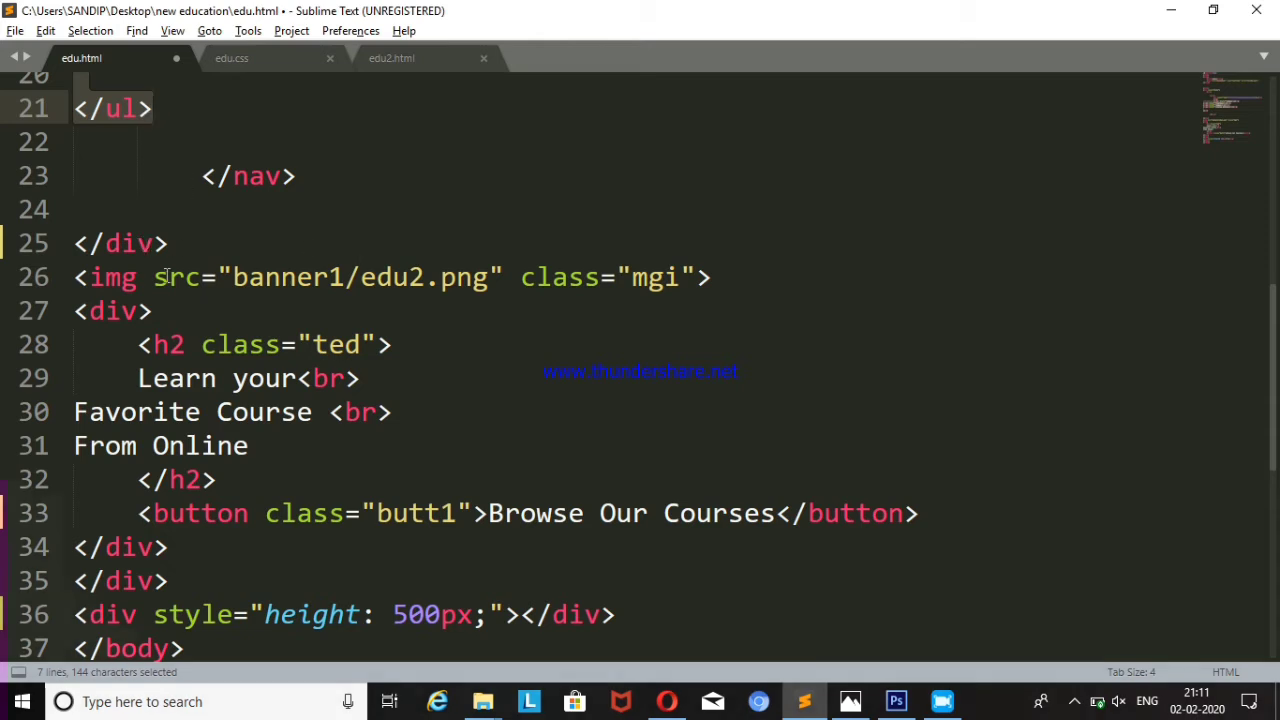
{"action": "left_click_drag", "start_coordinate": [75, 277], "coordinate": [720, 287]}
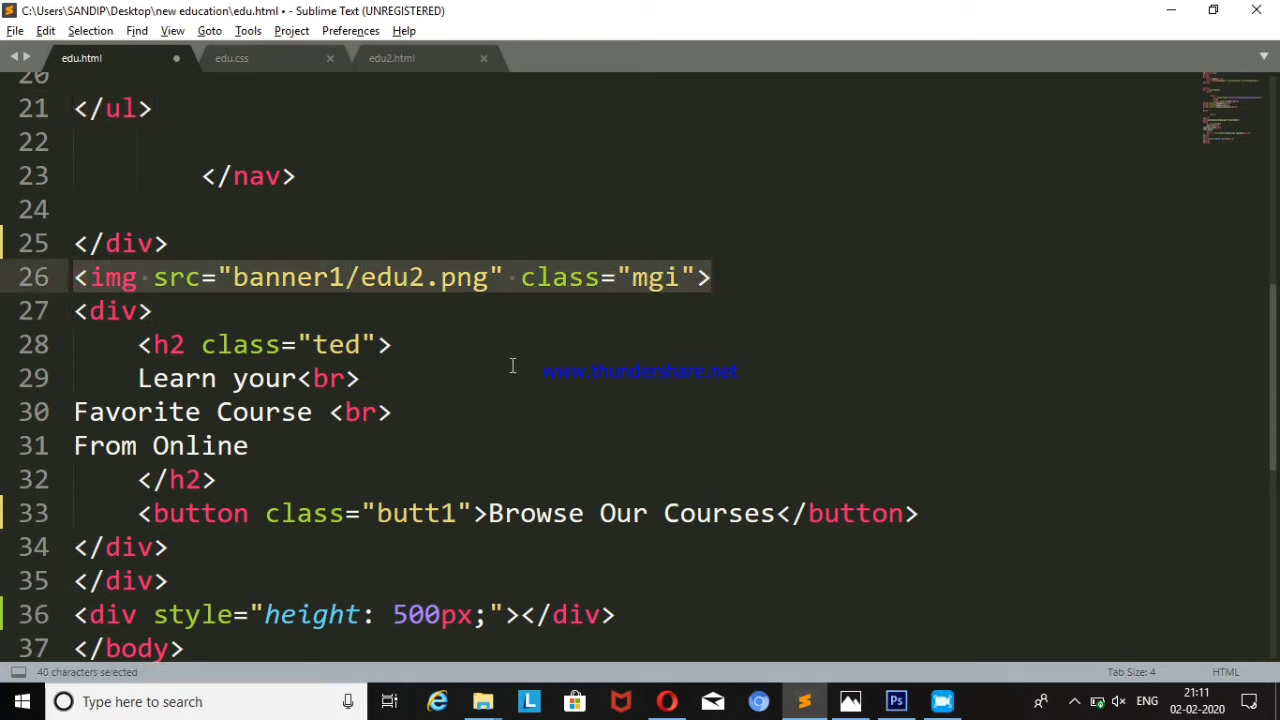
{"action": "key", "text": "ctrl+c"}
- Paste the banner image line on line 20 of edu2.html, save, and reload the browser preview
{"action": "left_click", "coordinate": [419, 68]}
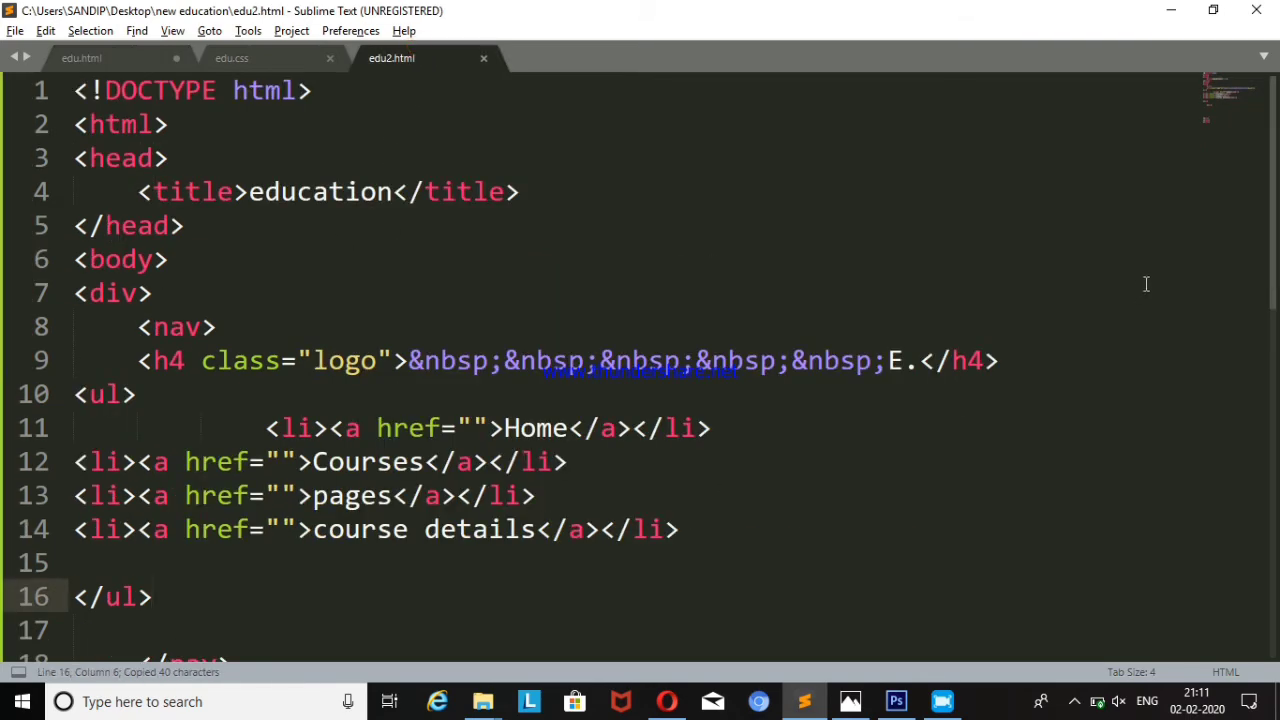
{"action": "scroll", "coordinate": [128, 427], "scroll_direction": "down", "scroll_amount": 3}
{"action": "left_click", "coordinate": [128, 427]}
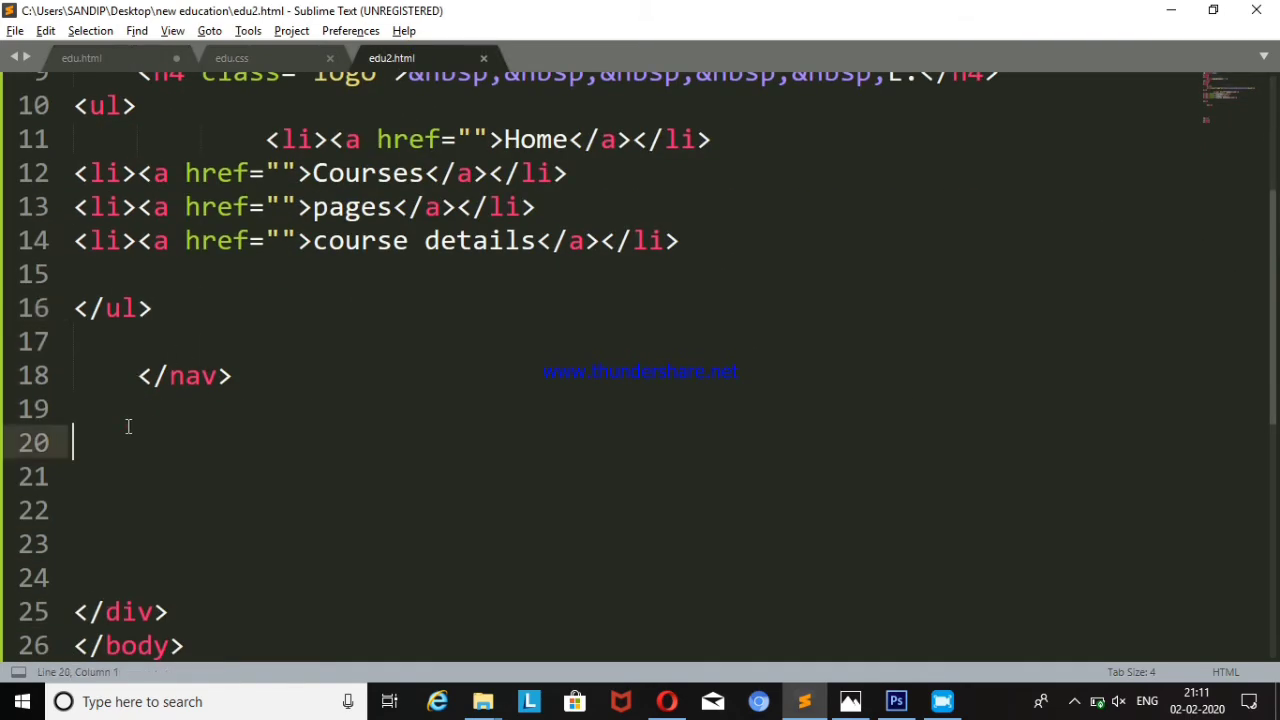
{"action": "key", "text": "ctrl+v"}
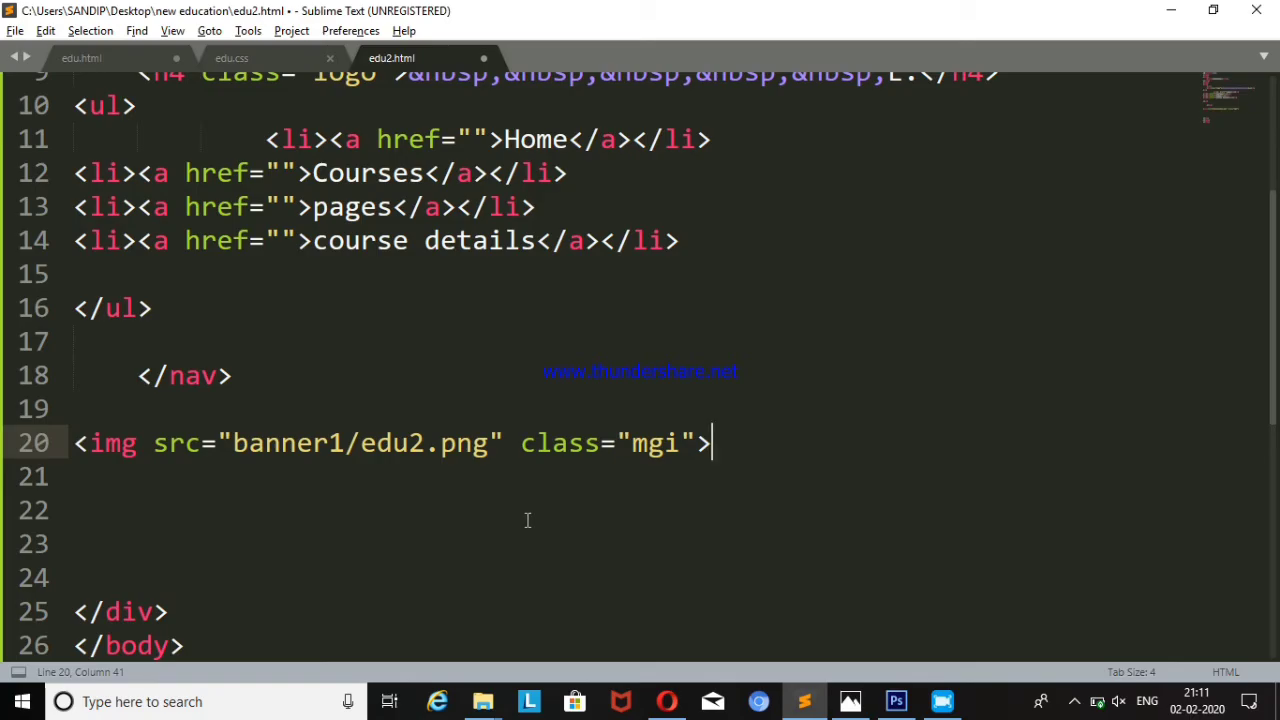
{"action": "key", "text": "ctrl+s"}
{"action": "key", "text": "alt+Tab"}
{"action": "key", "text": "F5"}
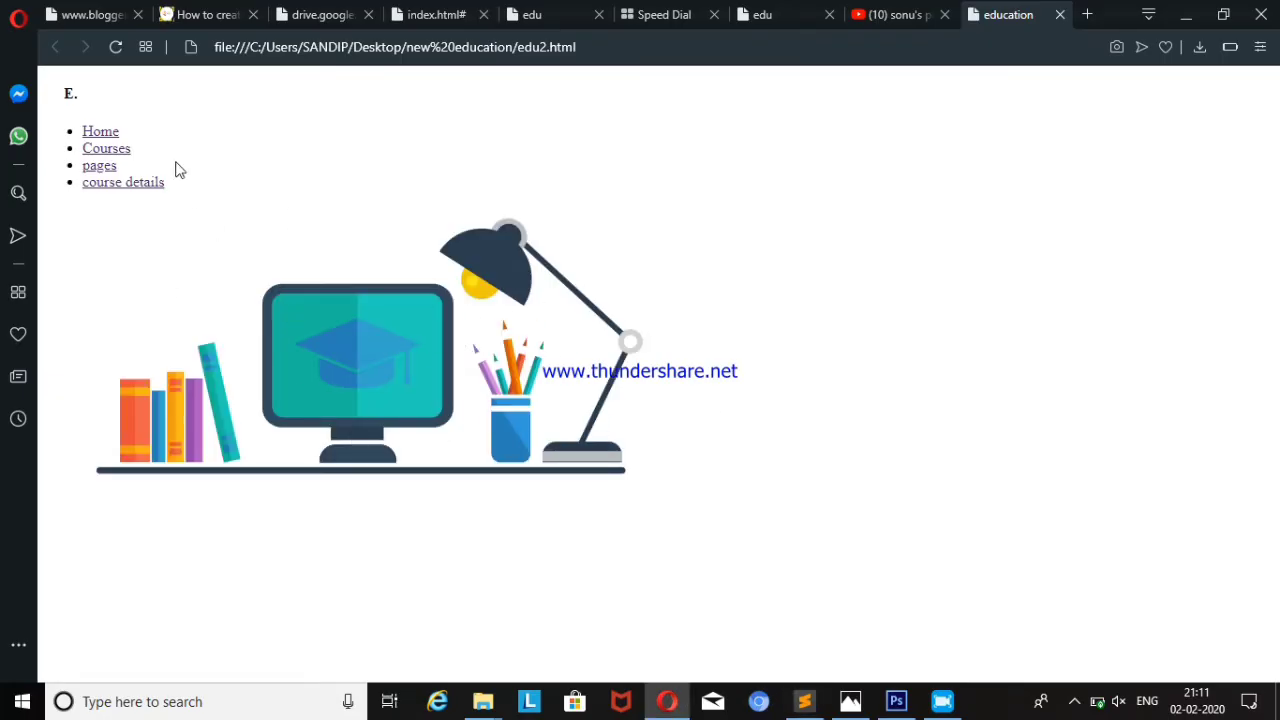
{"action": "left_click", "coordinate": [804, 701]}
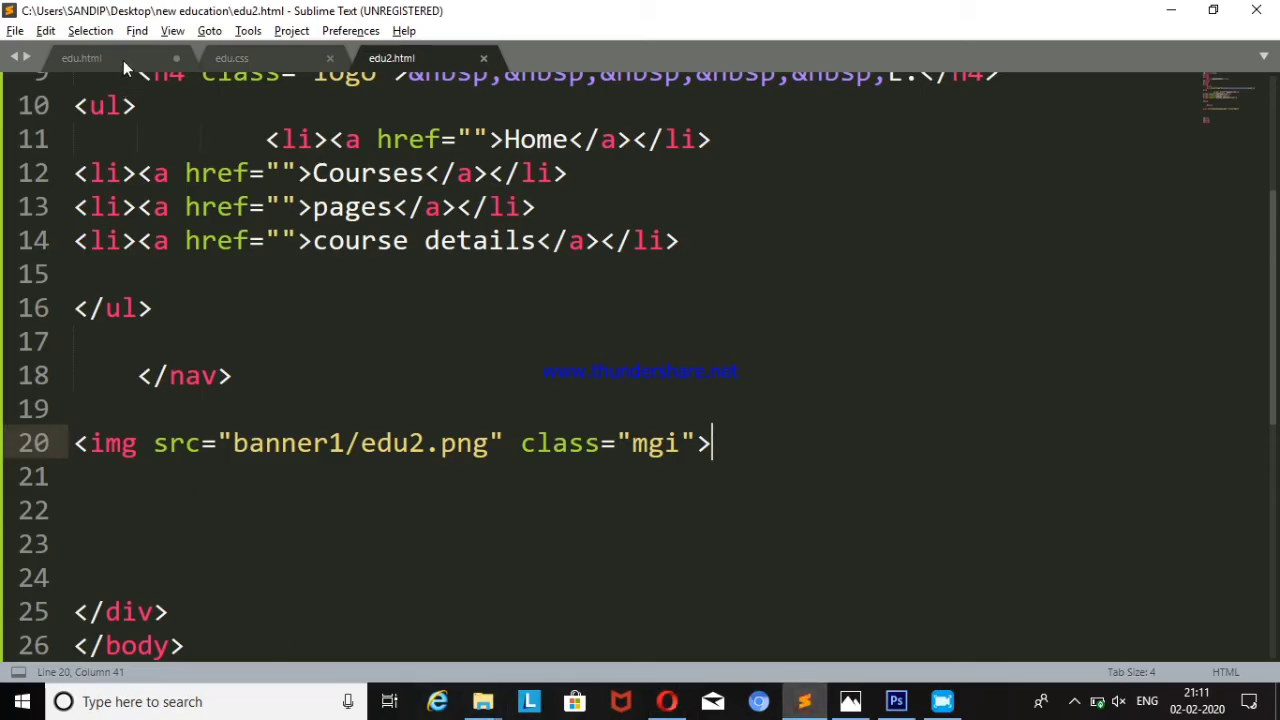
- Copy the heading and Browse Our Courses button block from edu.html into edu2.html line 22, and save
{"action": "left_click", "coordinate": [82, 58]}
{"action": "mouse_move", "coordinate": [73, 310]}
{"action": "left_mouse_down"}
{"action": "mouse_move", "coordinate": [137, 412]}
{"action": "mouse_move", "coordinate": [935, 565]}
{"action": "mouse_move", "coordinate": [951, 517]}
{"action": "mouse_move", "coordinate": [965, 590]}
{"action": "left_mouse_up"}
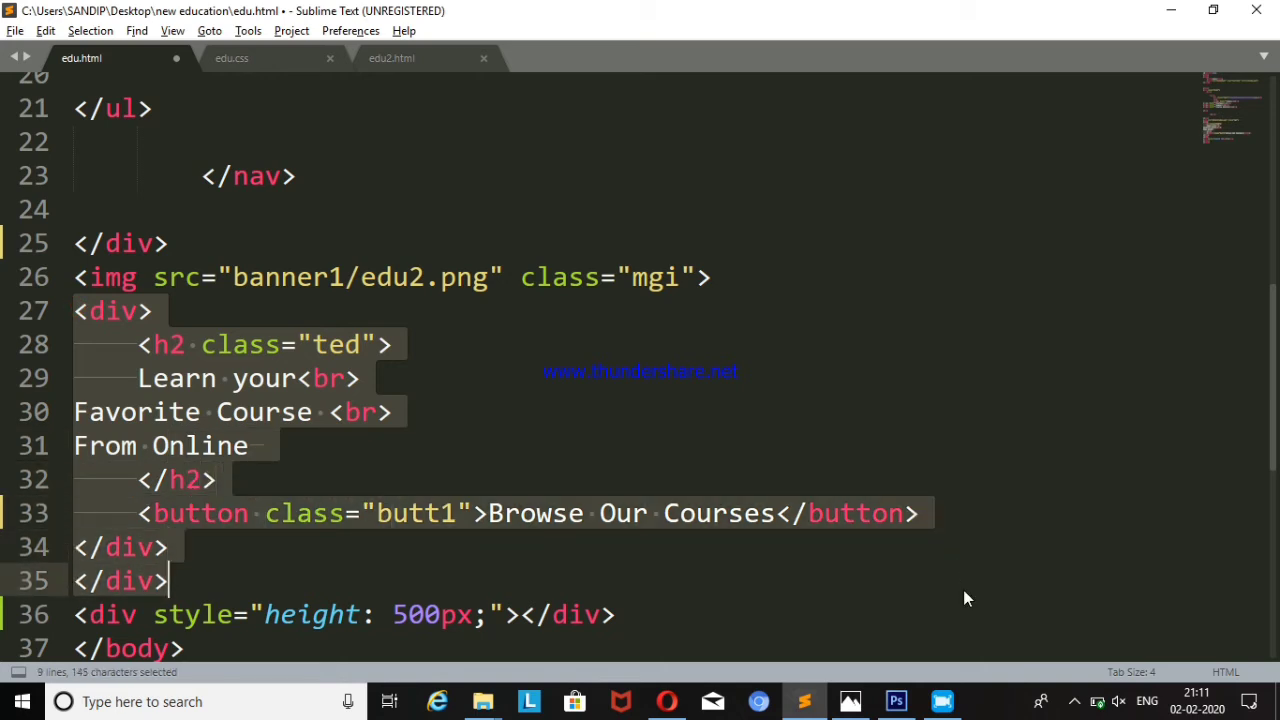
{"action": "key", "text": "ctrl+c"}
{"action": "left_click", "coordinate": [390, 58]}
{"action": "left_click", "coordinate": [114, 502]}
{"action": "key", "text": "ctrl+v"}
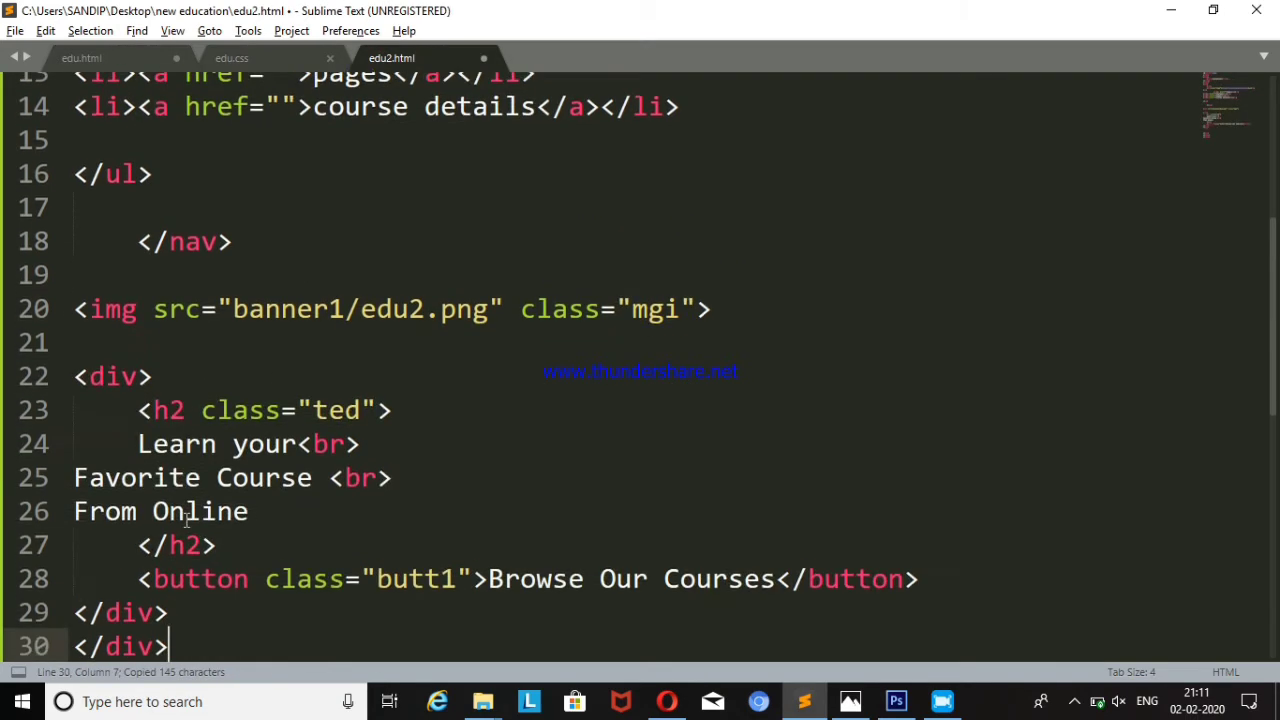
{"action": "key", "text": "ctrl+s"}
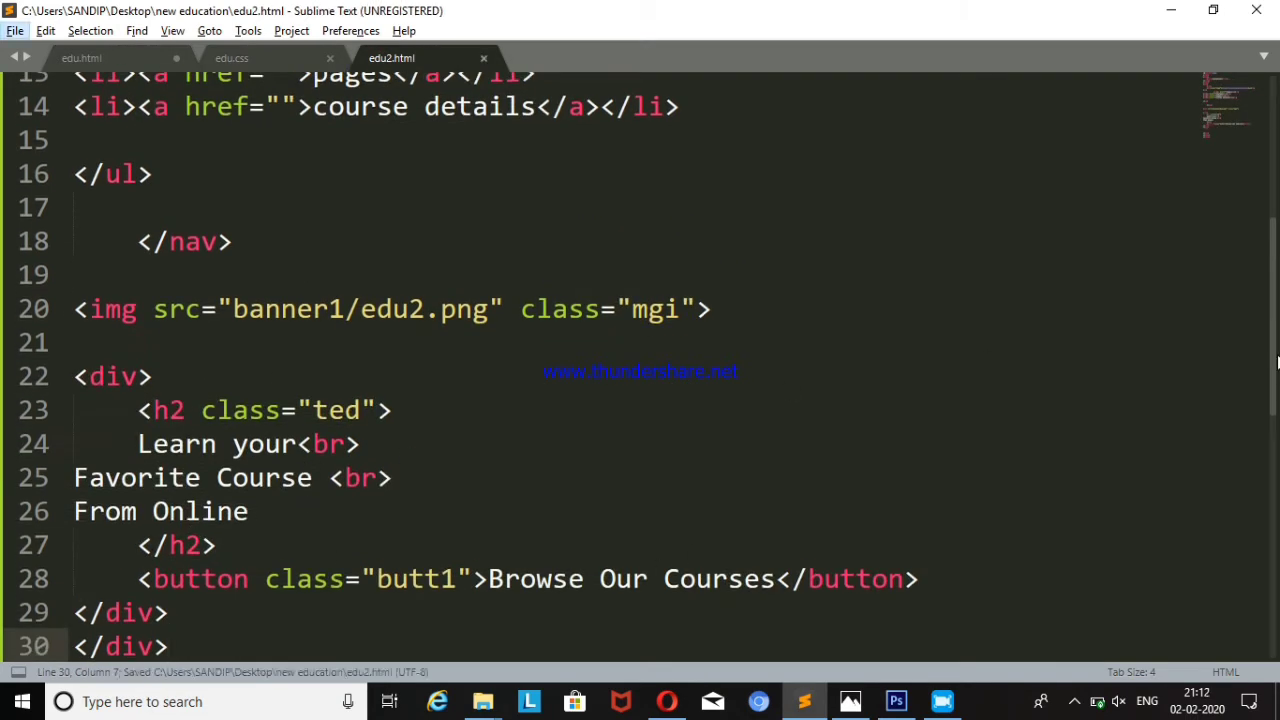
- Check the ted class name, save again, and preview the new heading and button in the browser
{"action": "scroll", "coordinate": [1270, 362], "scroll_direction": "down", "scroll_amount": 1}
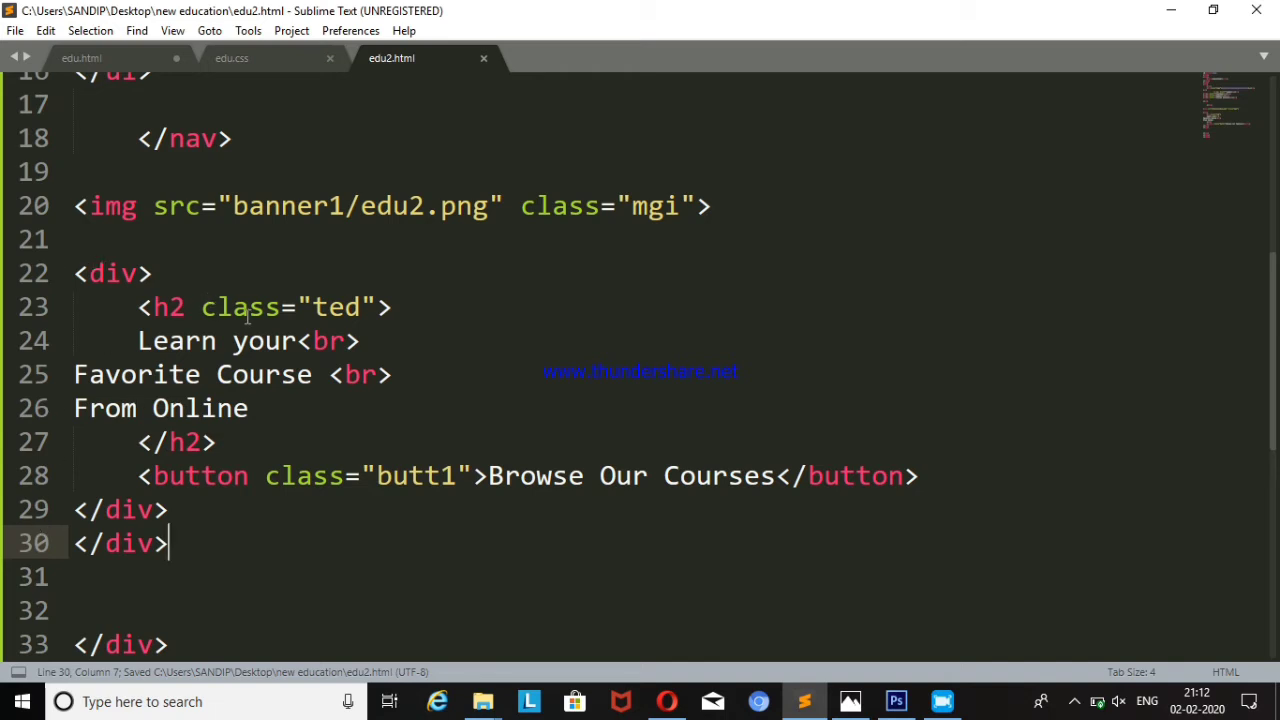
{"action": "left_click_drag", "start_coordinate": [360, 307], "coordinate": [313, 307]}
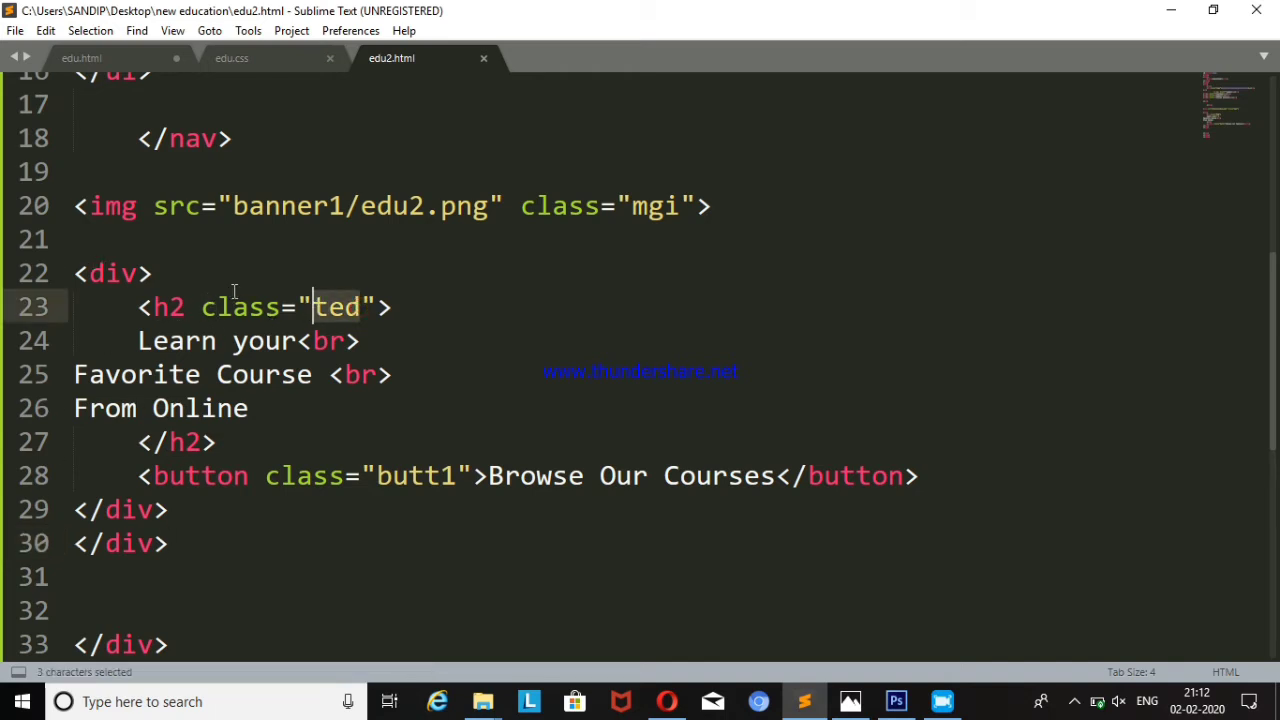
{"action": "left_click", "coordinate": [404, 316]}
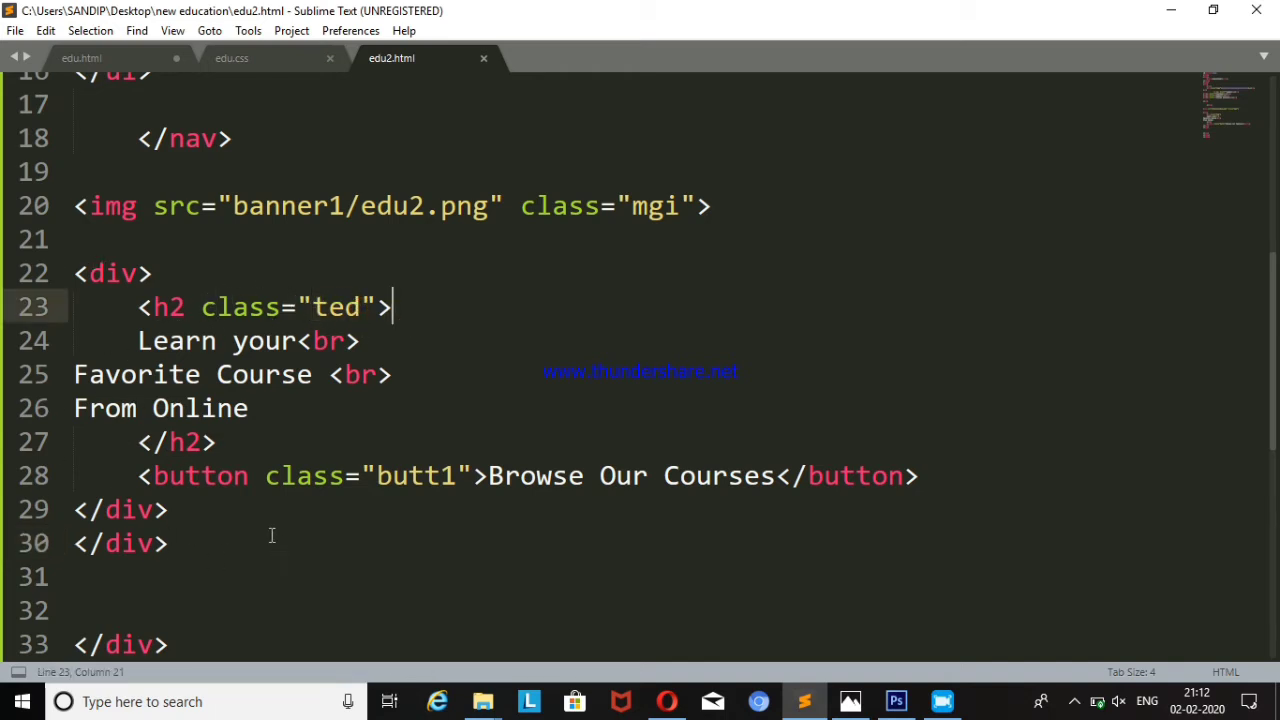
{"action": "key", "text": "ctrl+s"}
{"action": "key", "text": "alt+Tab"}
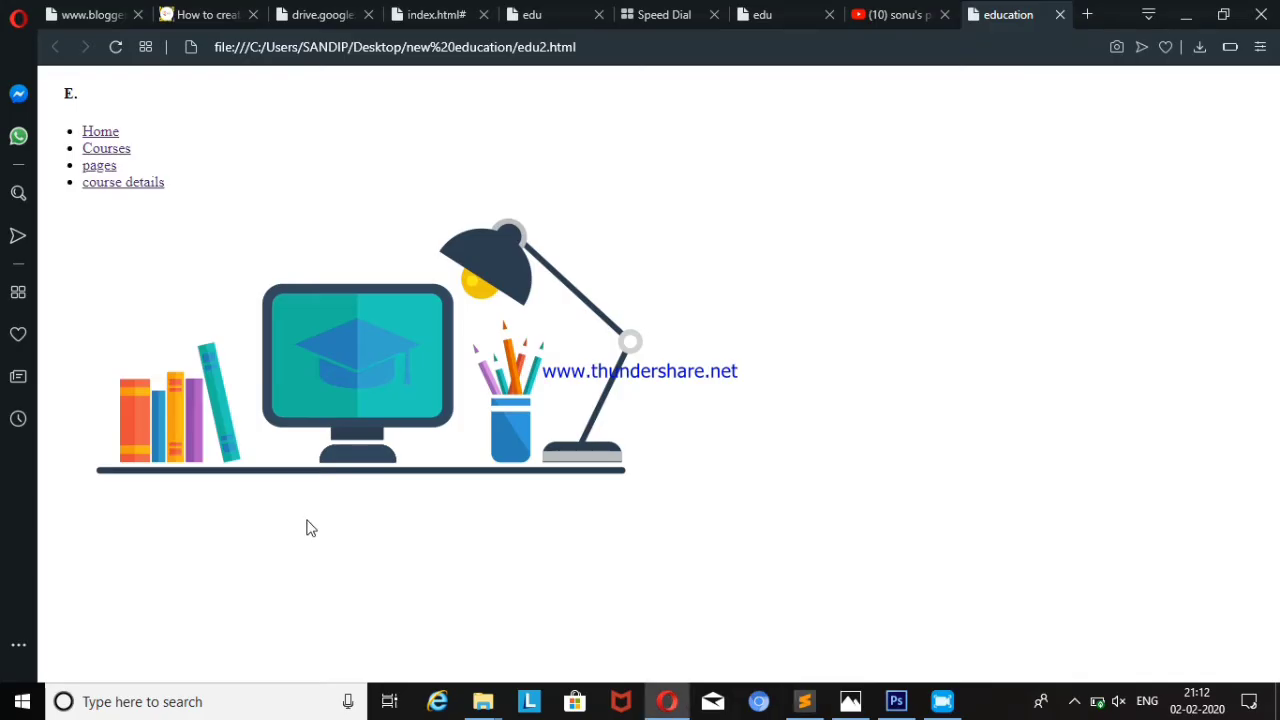
{"action": "key", "text": "F5"}
{"action": "left_click", "coordinate": [72, 616]}
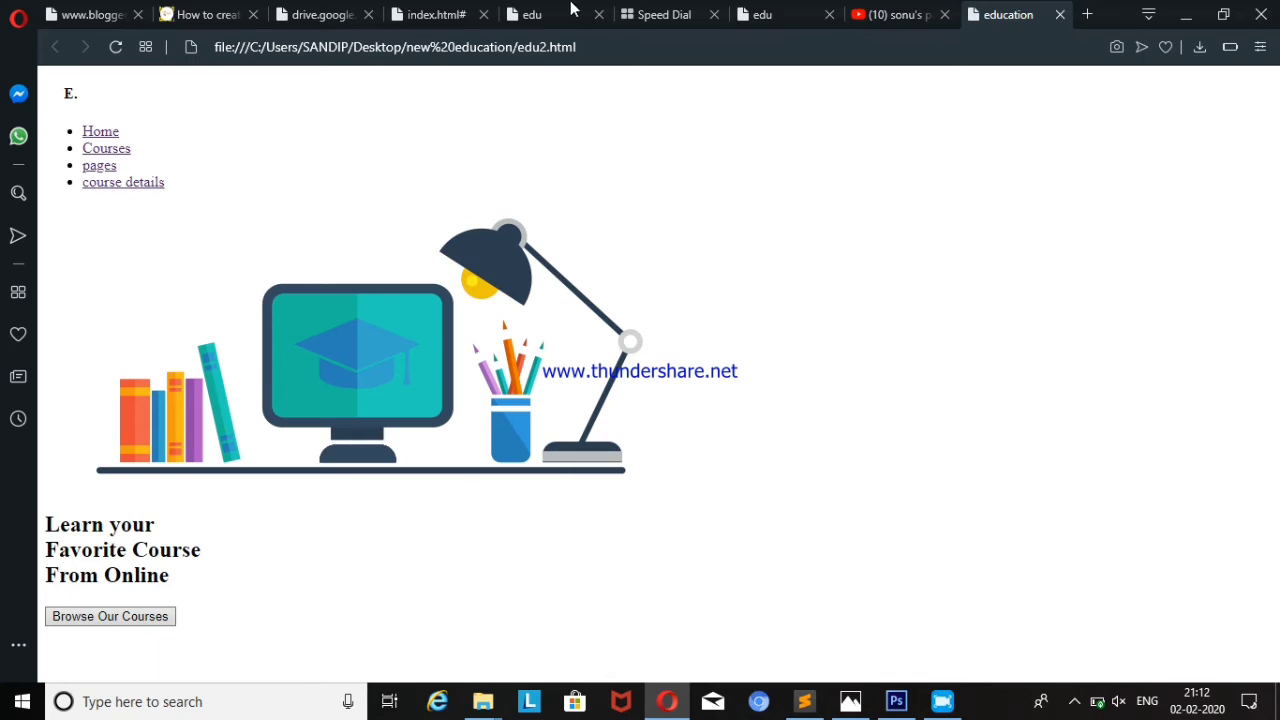
- Compare the styled edu page with the plain edu2 page, trying the Browse Our Courses button on each
{"action": "left_click", "coordinate": [527, 18]}
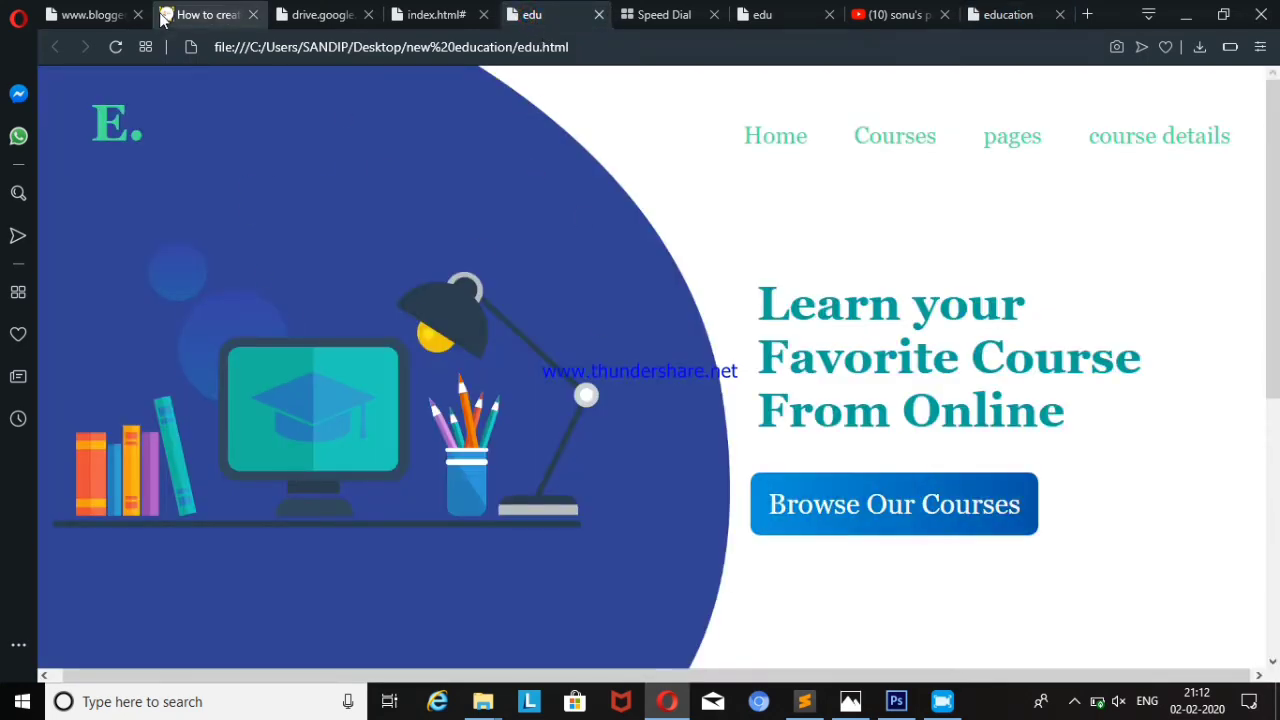
{"action": "left_click", "coordinate": [116, 49]}
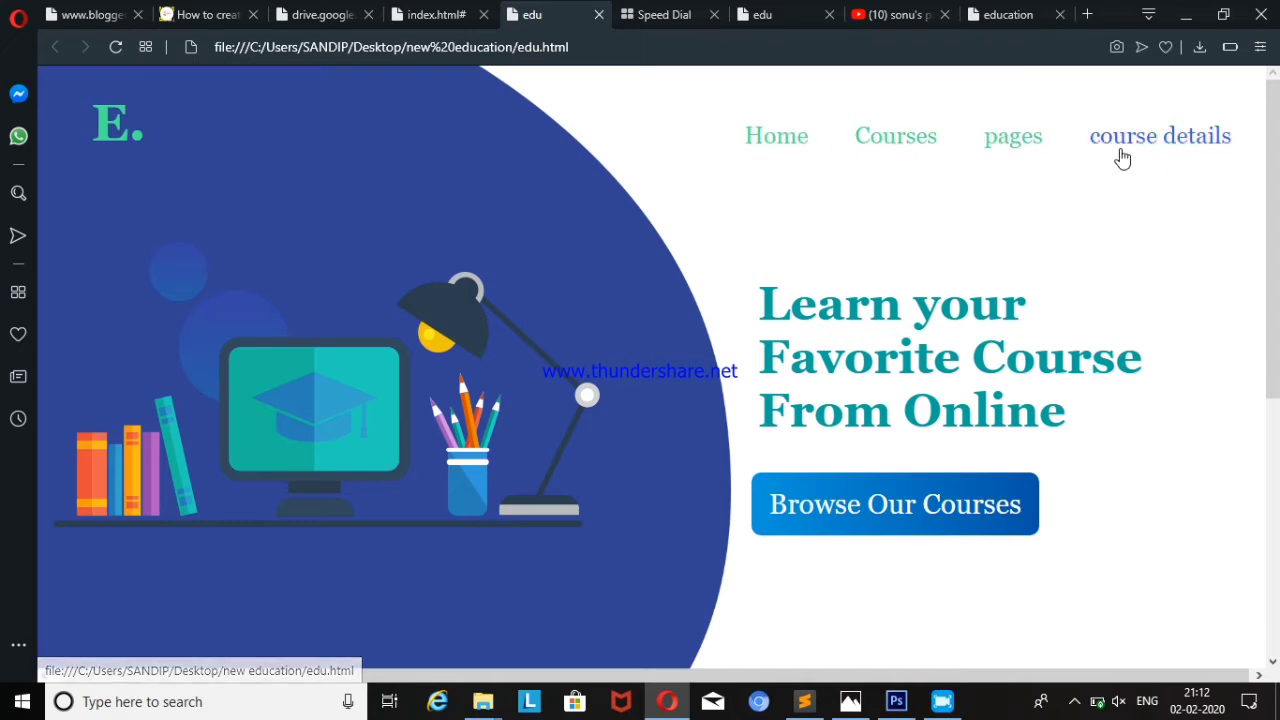
{"action": "scroll", "coordinate": [1143, 271], "scroll_direction": "down", "scroll_amount": 4}
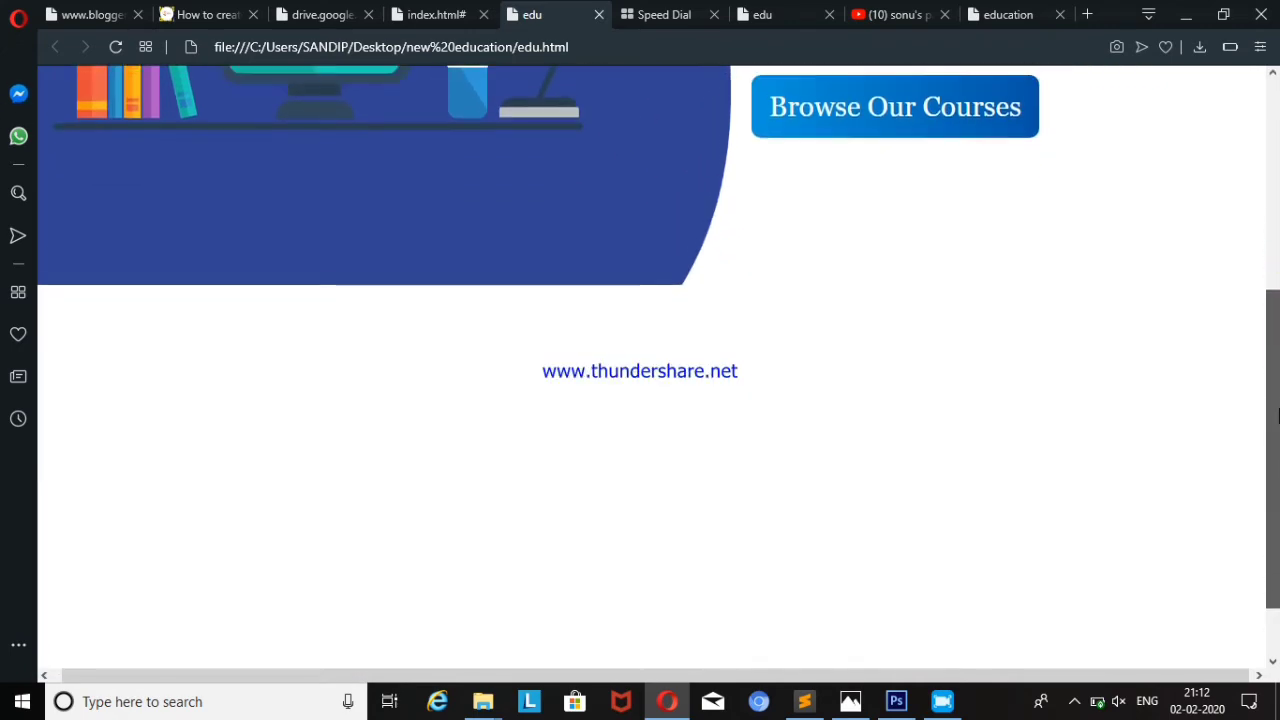
{"action": "scroll", "coordinate": [988, 297], "scroll_direction": "up", "scroll_amount": 4}
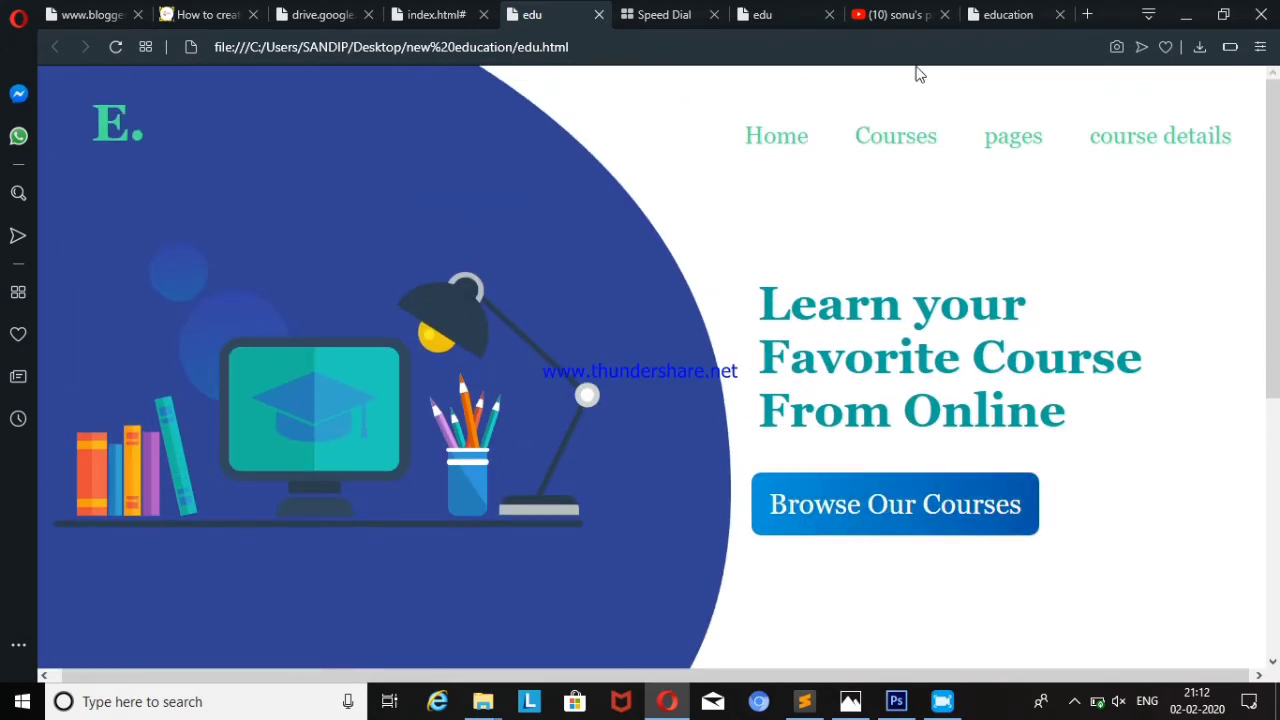
{"action": "left_click", "coordinate": [1020, 20]}
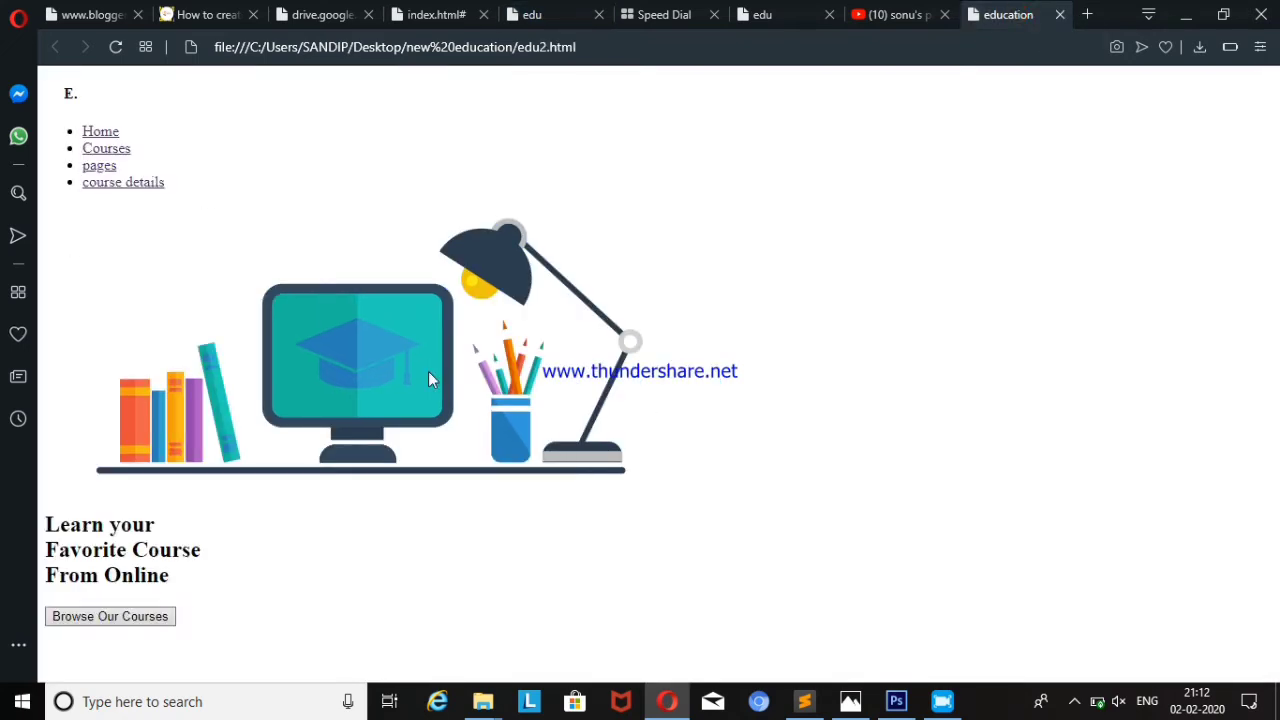
{"action": "left_click", "coordinate": [115, 615]}
{"action": "left_click", "coordinate": [780, 12]}
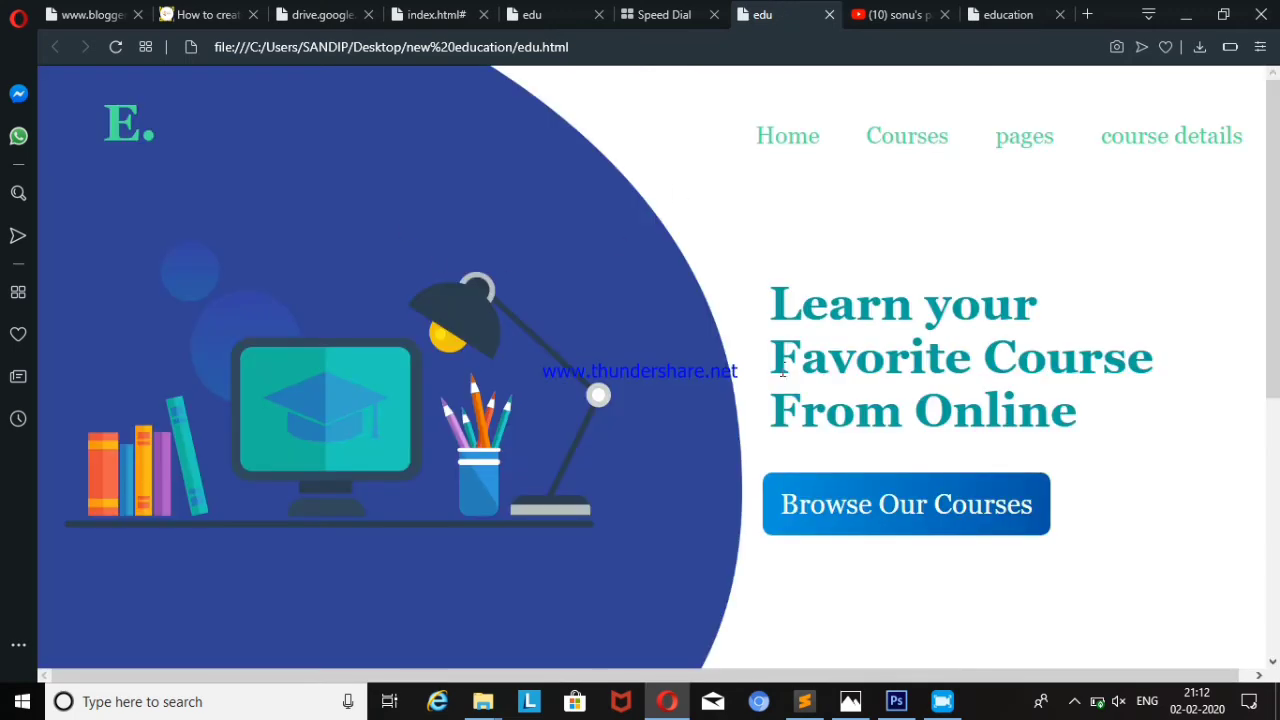
{"action": "left_click", "coordinate": [915, 510]}
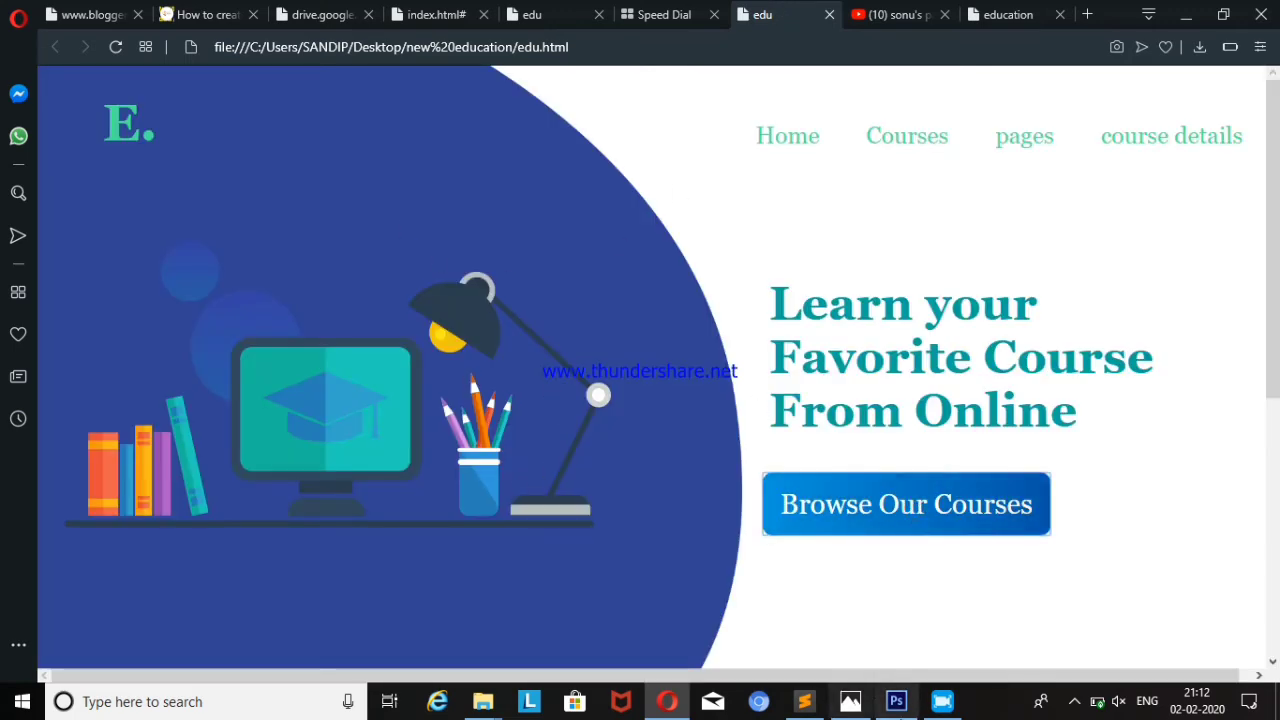
{"action": "left_click", "coordinate": [896, 701]}
- Scroll through edu2.html and glance at the edu.css stylesheet
{"action": "left_click", "coordinate": [804, 701]}
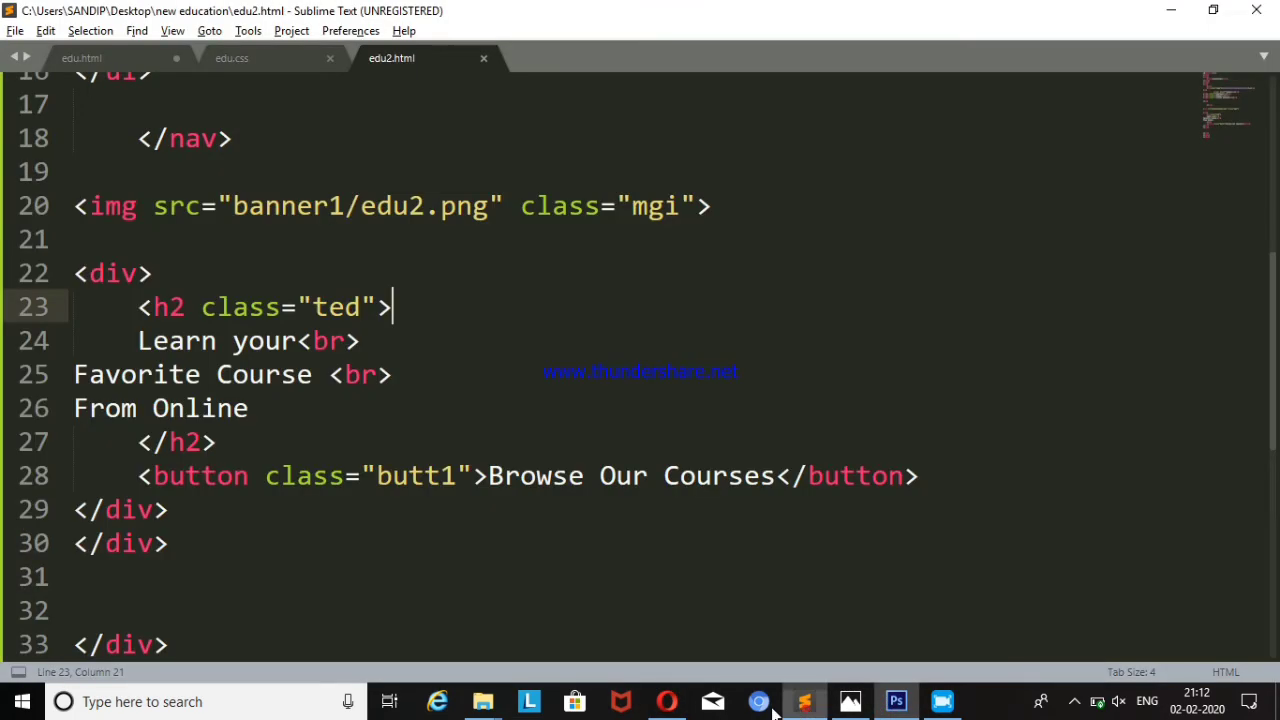
{"action": "scroll", "coordinate": [1253, 371], "scroll_direction": "down", "scroll_amount": 3}
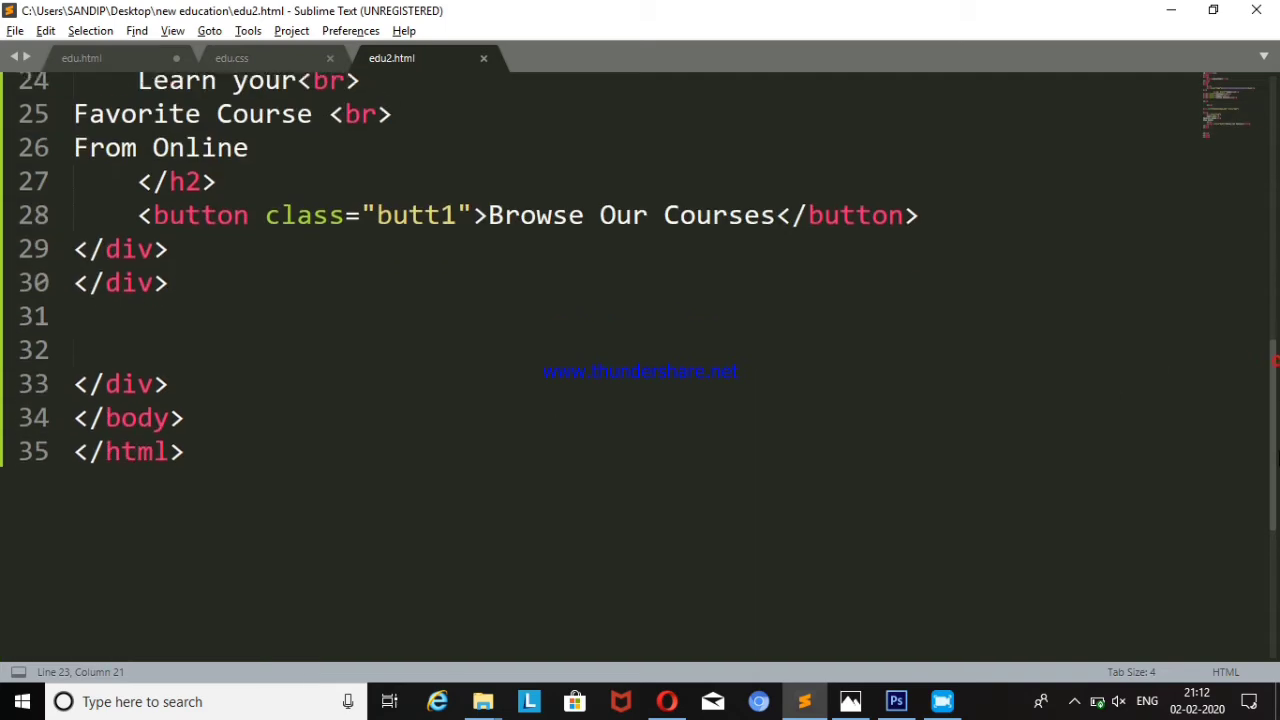
{"action": "scroll", "coordinate": [1270, 371], "scroll_direction": "up", "scroll_amount": 2}
{"action": "scroll", "coordinate": [640, 368], "scroll_direction": "up", "scroll_amount": 1}
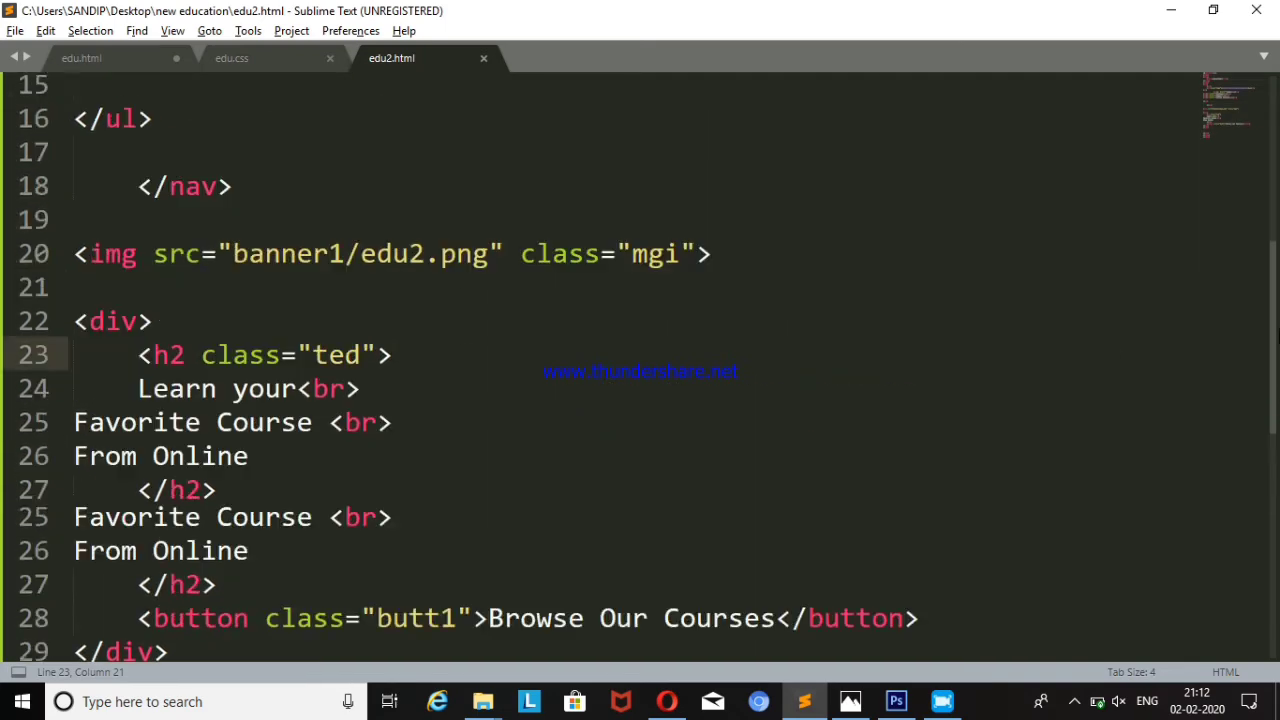
{"action": "scroll", "coordinate": [640, 368], "scroll_direction": "up", "scroll_amount": 3}
{"action": "scroll", "coordinate": [640, 368], "scroll_direction": "up", "scroll_amount": 1}
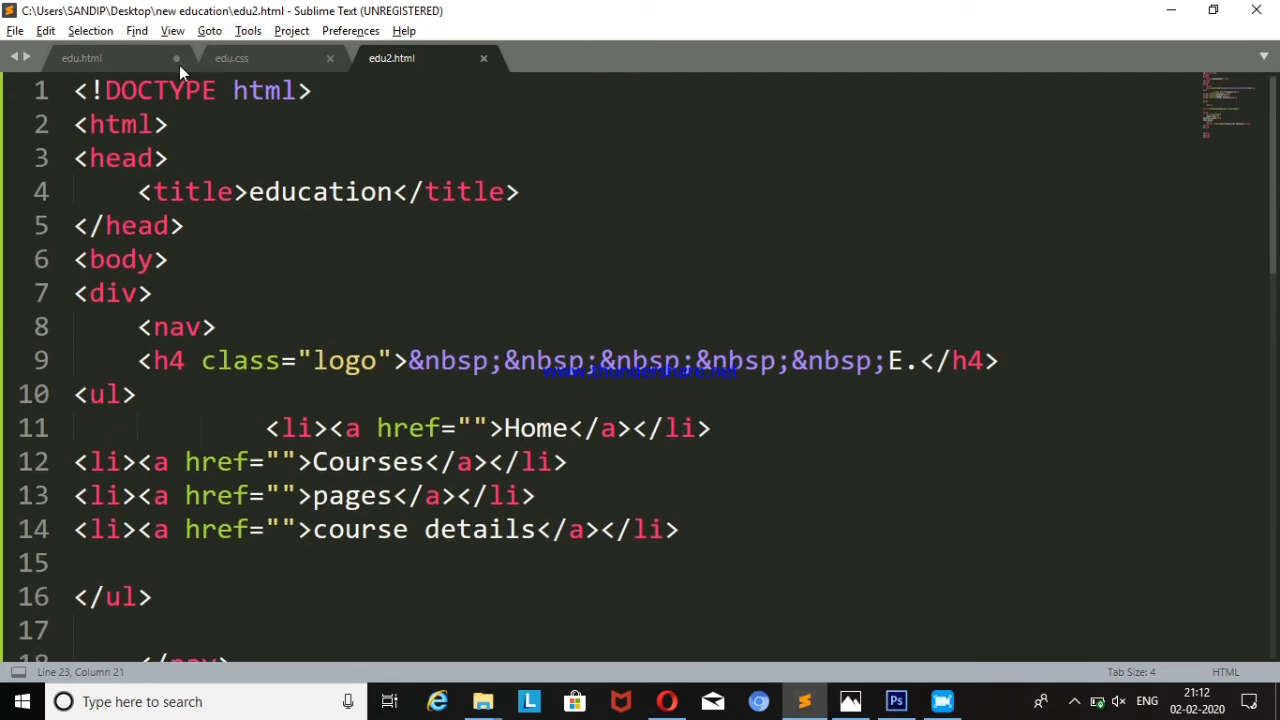
{"action": "left_click", "coordinate": [224, 57]}
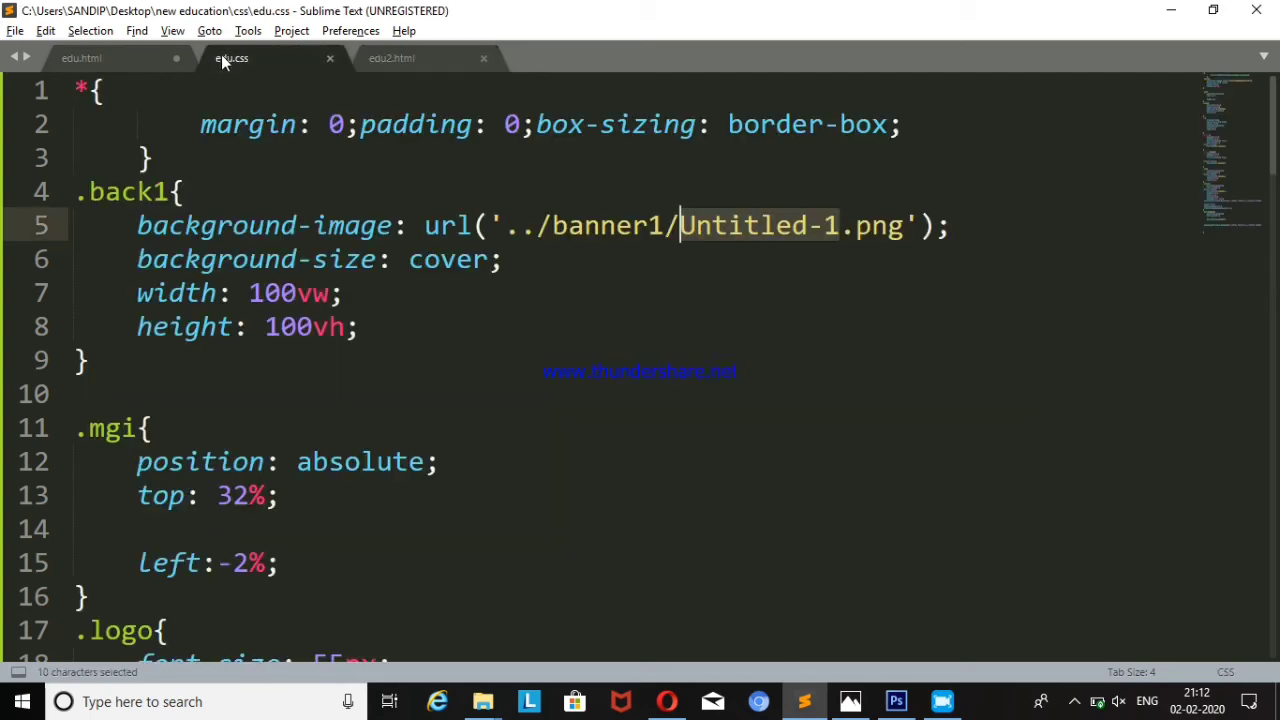
{"action": "left_click", "coordinate": [433, 58]}
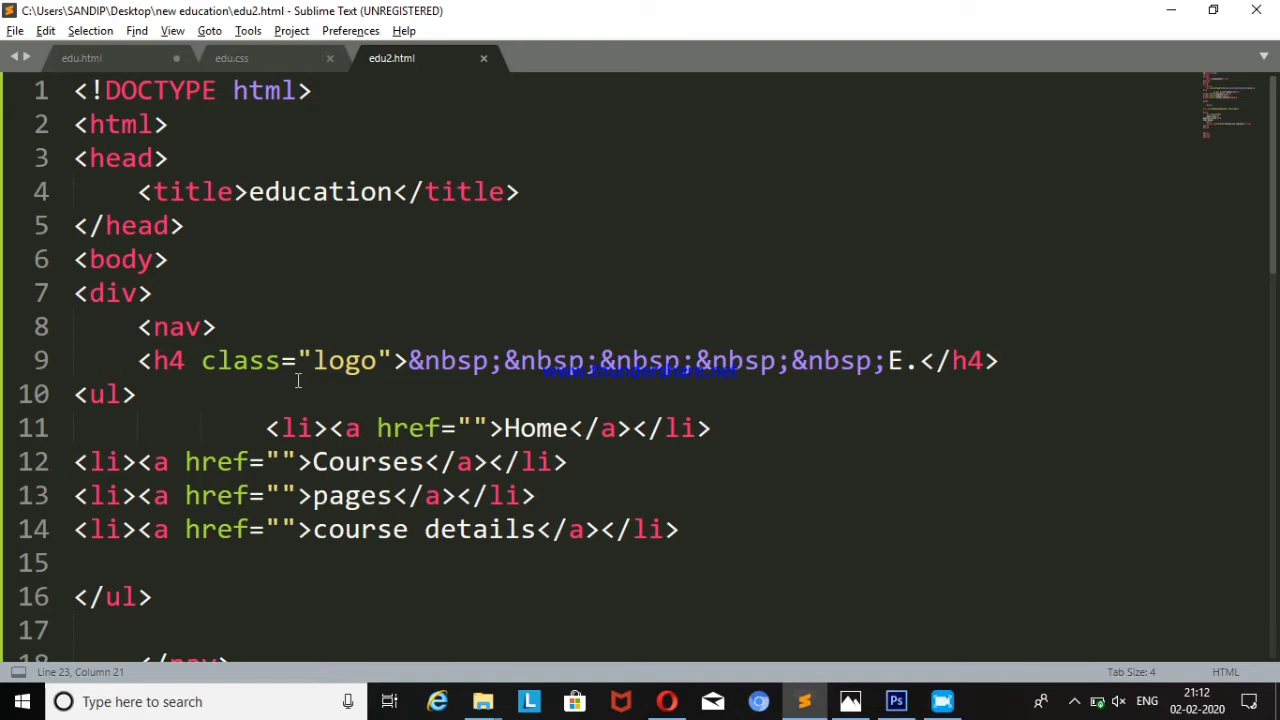
- Create a new file and save it as edu2.css in the css folder
{"action": "key", "text": "ctrl+n"}
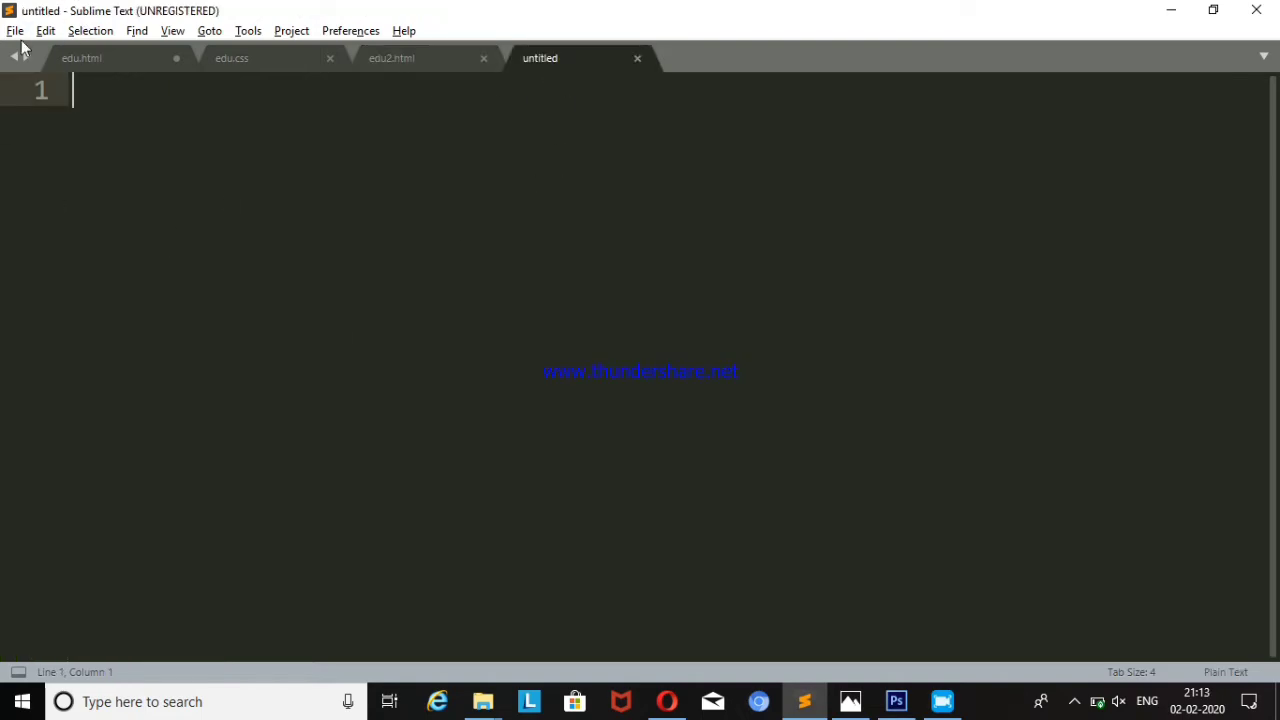
{"action": "left_click", "coordinate": [15, 30]}
{"action": "left_click", "coordinate": [88, 217]}
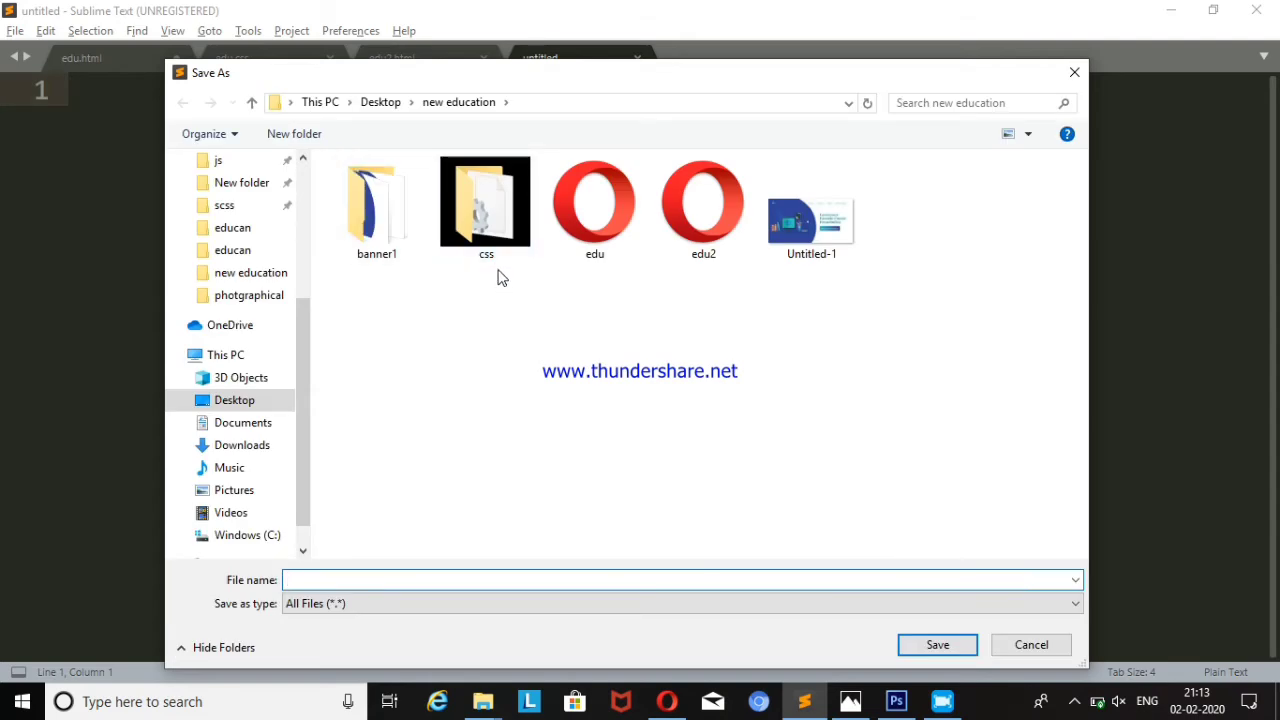
{"action": "double_click", "coordinate": [490, 235]}
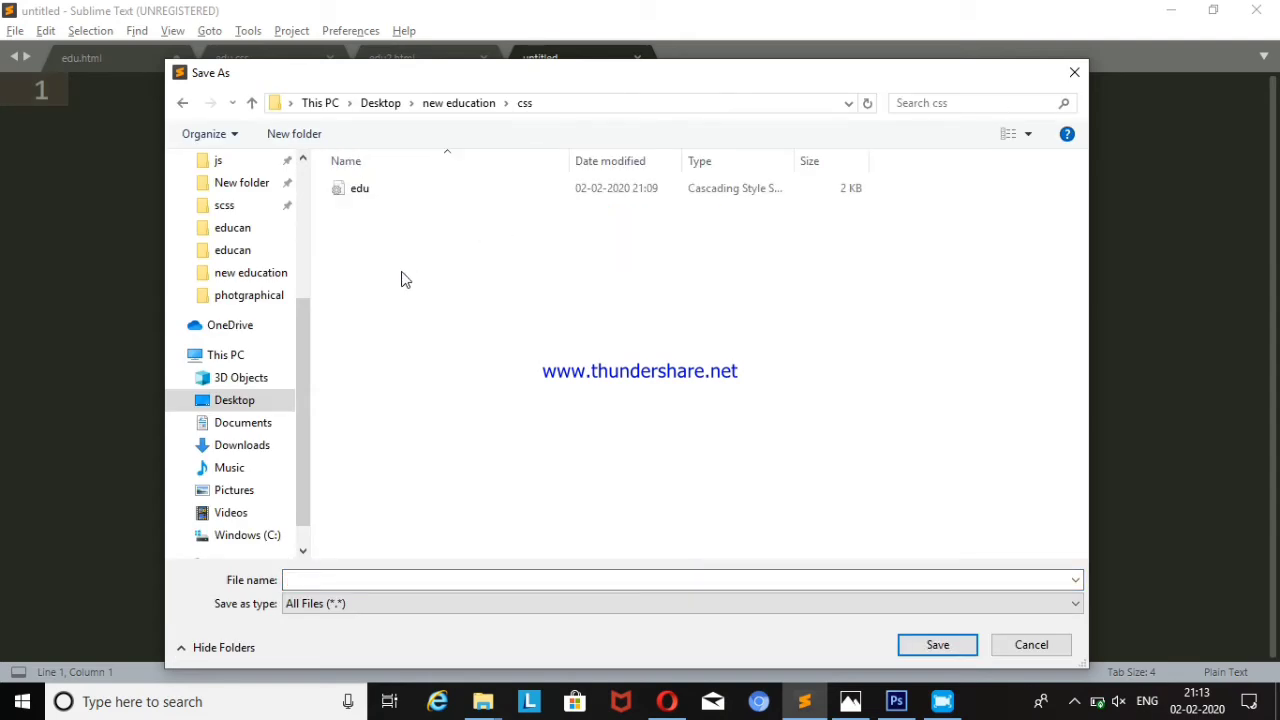
{"action": "key", "text": "Down"}
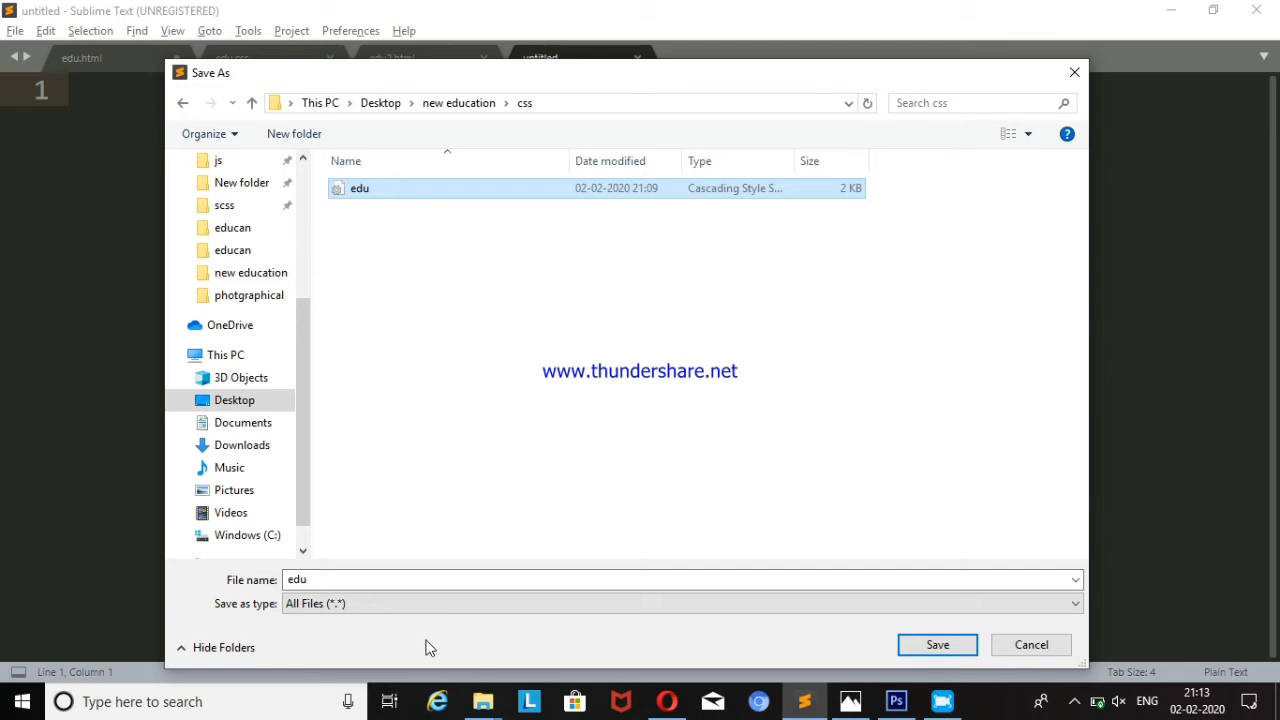
{"action": "left_click", "coordinate": [347, 586]}
{"action": "left_click", "coordinate": [347, 586]}
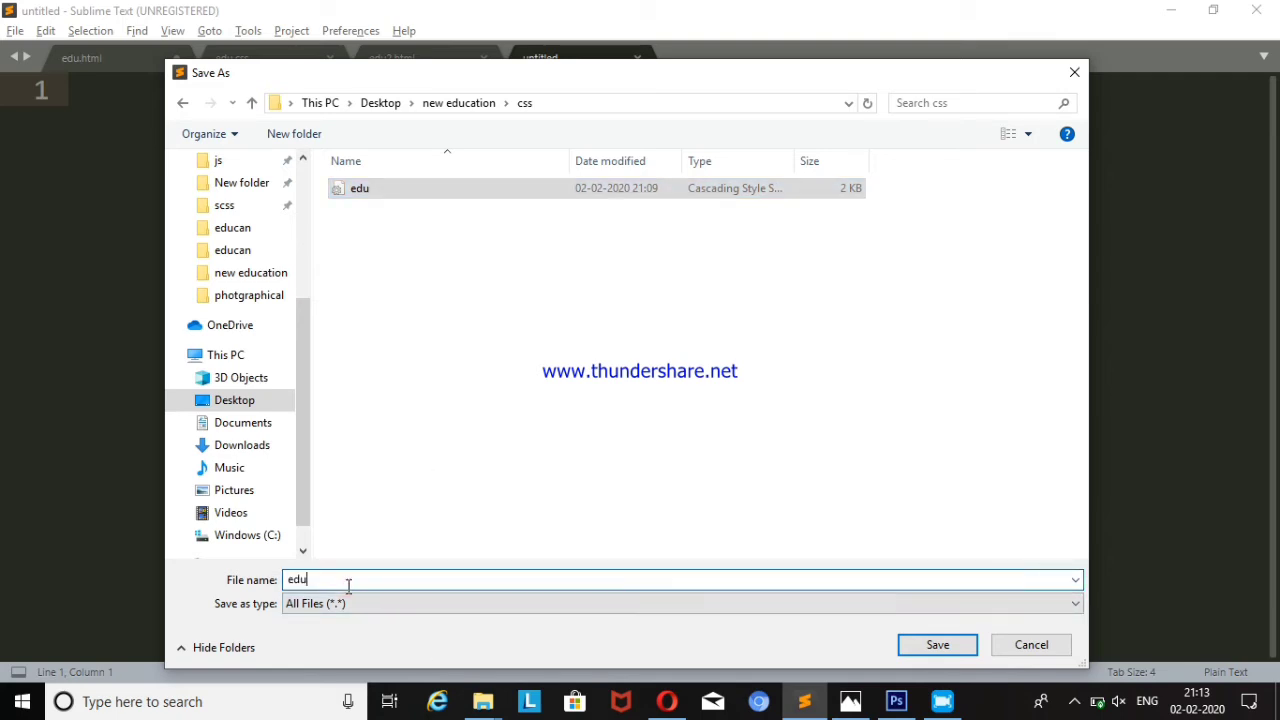
{"action": "type", "text": "2.css"}
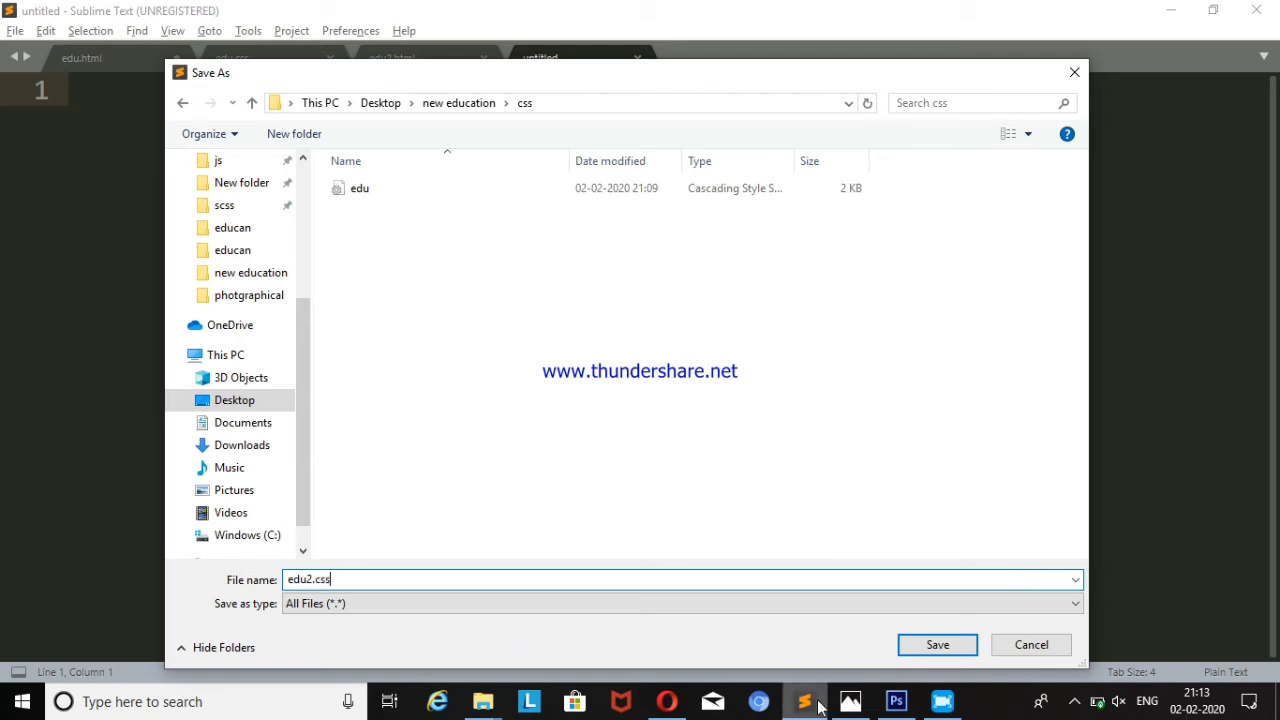
{"action": "left_click", "coordinate": [915, 648]}
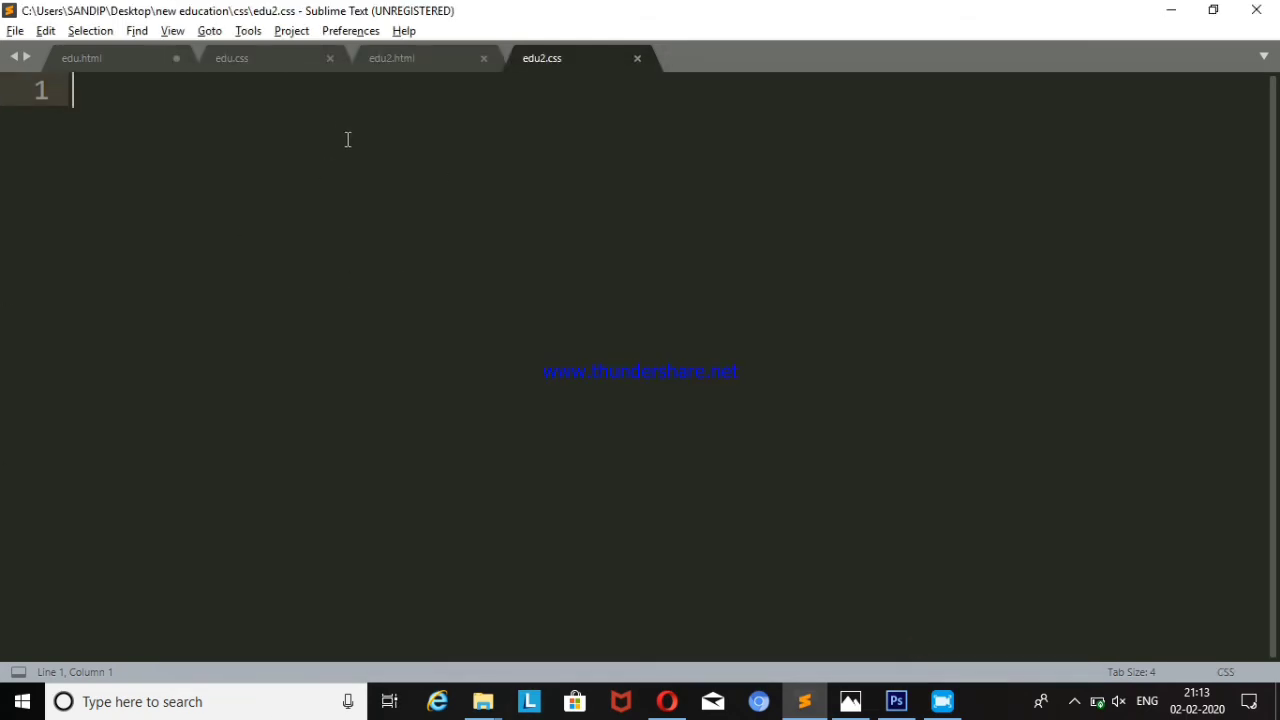
- Add a stylesheet link tag with an empty href after the title in edu2.html's head
{"action": "left_click", "coordinate": [438, 66]}
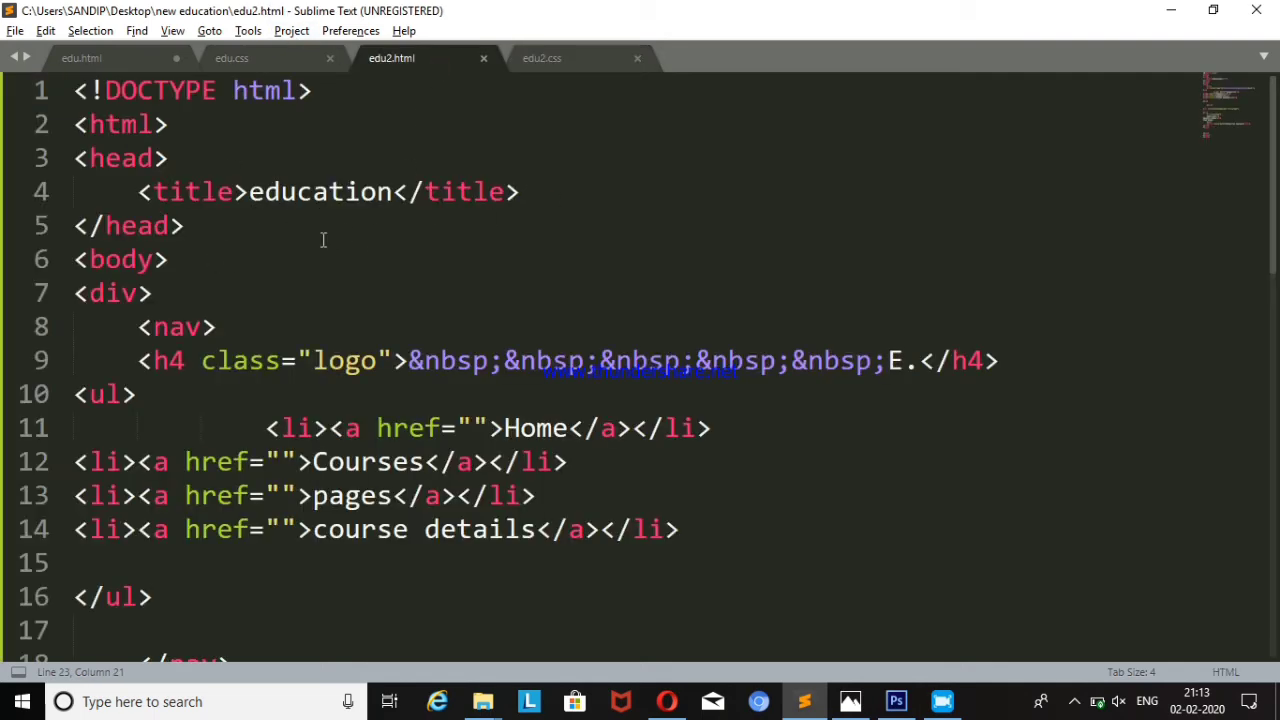
{"action": "left_click", "coordinate": [537, 192]}
{"action": "key", "text": "Return"}
{"action": "type", "text": "<"}
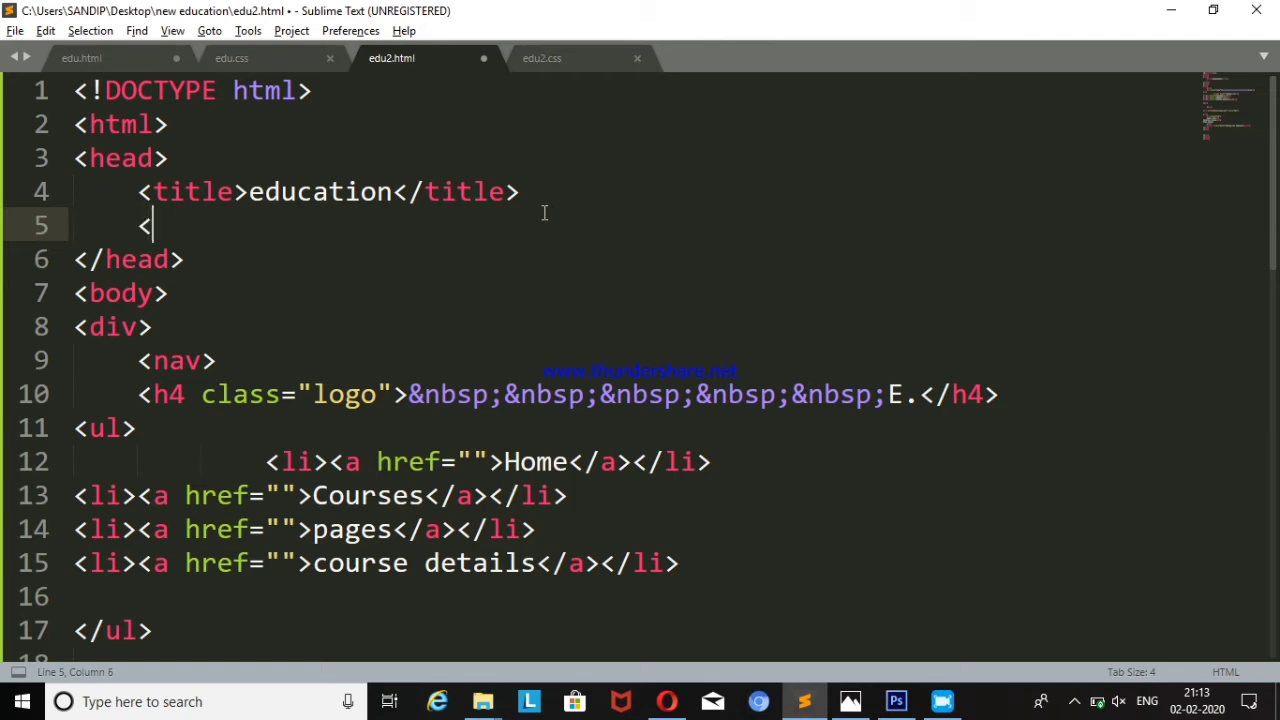
{"action": "type", "text": "l"}
{"action": "key", "text": "Down"}
{"action": "key", "text": "Down"}
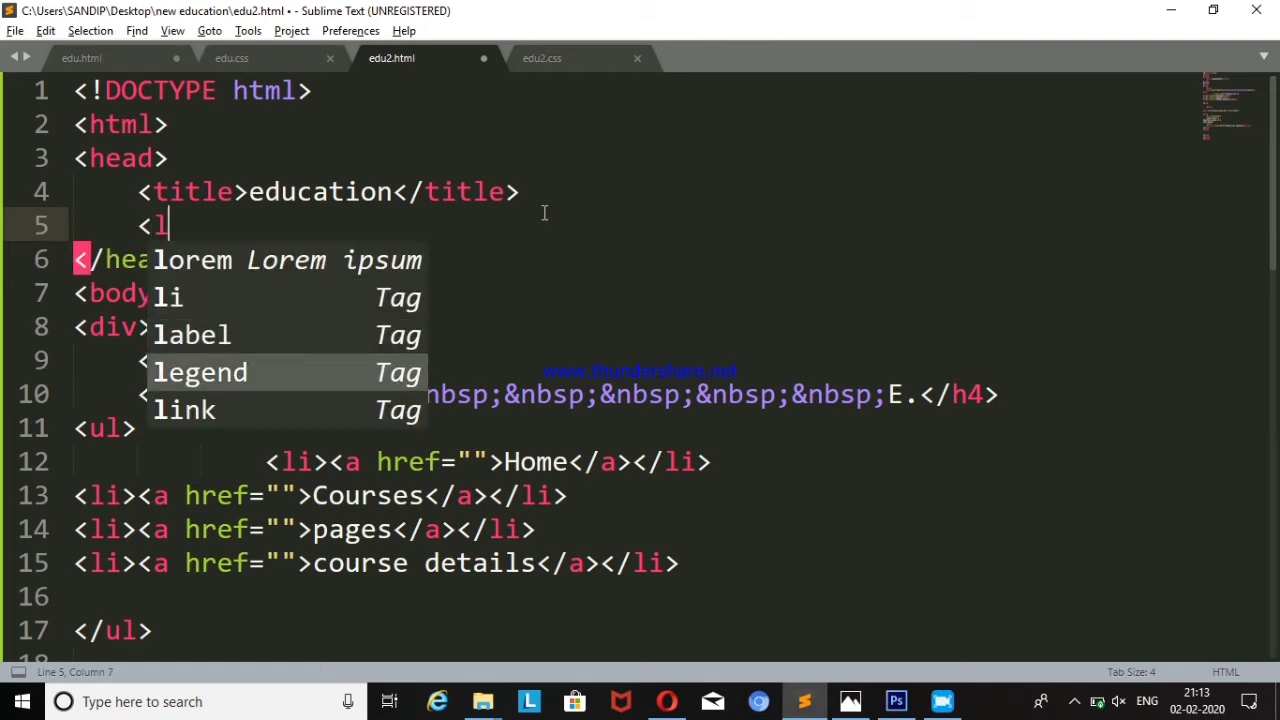
{"action": "key", "text": "Down"}
{"action": "key", "text": "Return"}
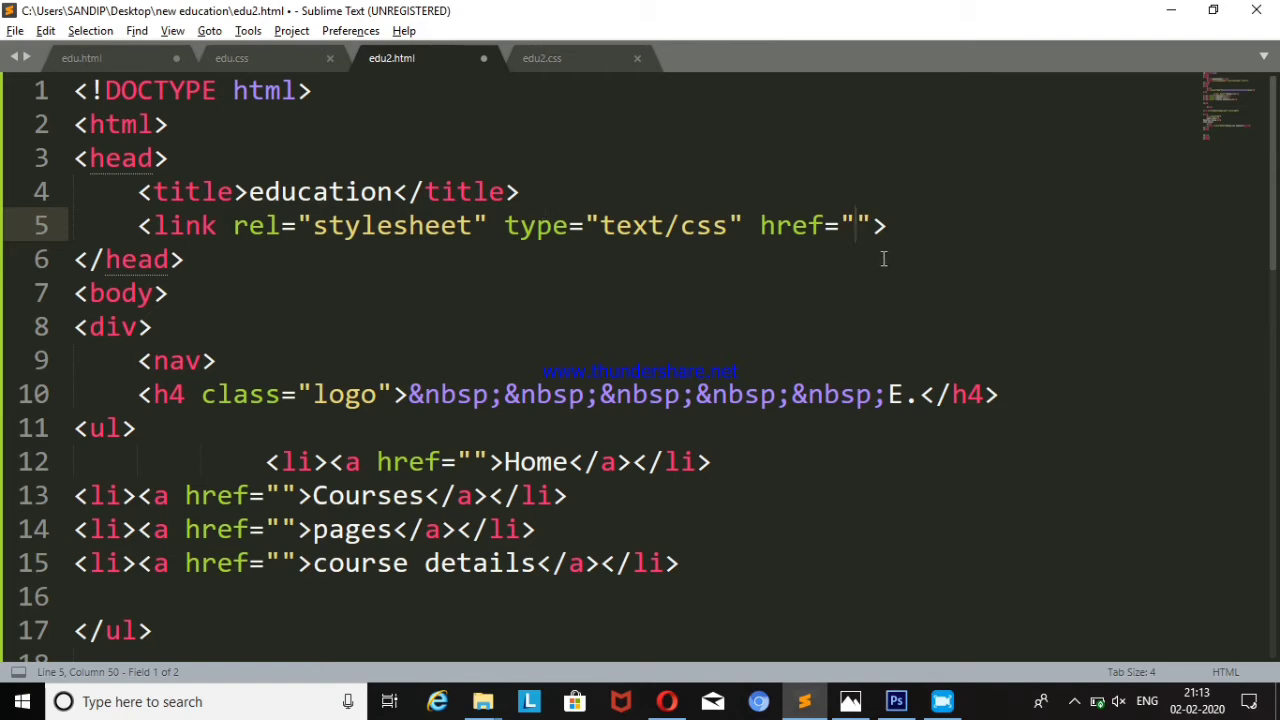
- Look over edu.css, then bring edu.html back into view
{"action": "left_click", "coordinate": [247, 57]}
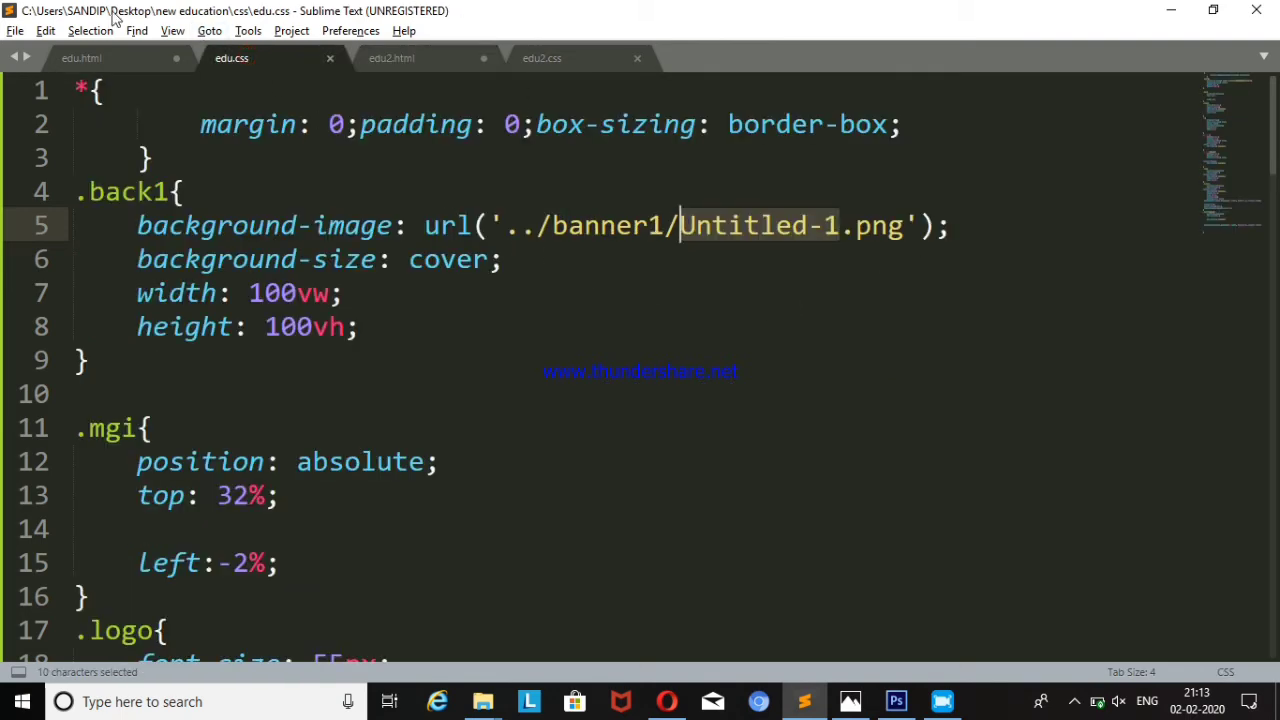
{"action": "left_click", "coordinate": [134, 55]}
{"action": "left_click", "coordinate": [563, 197]}
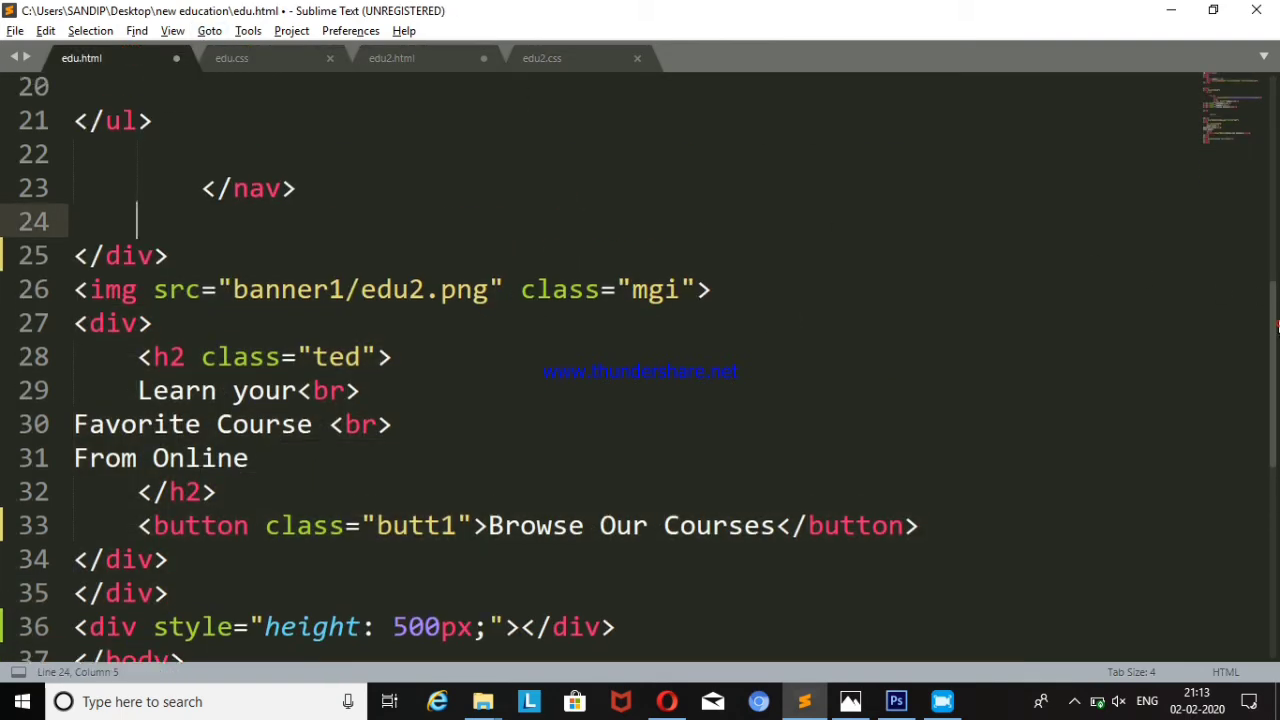
{"action": "scroll", "coordinate": [1220, 291], "scroll_direction": "up", "scroll_amount": 7}
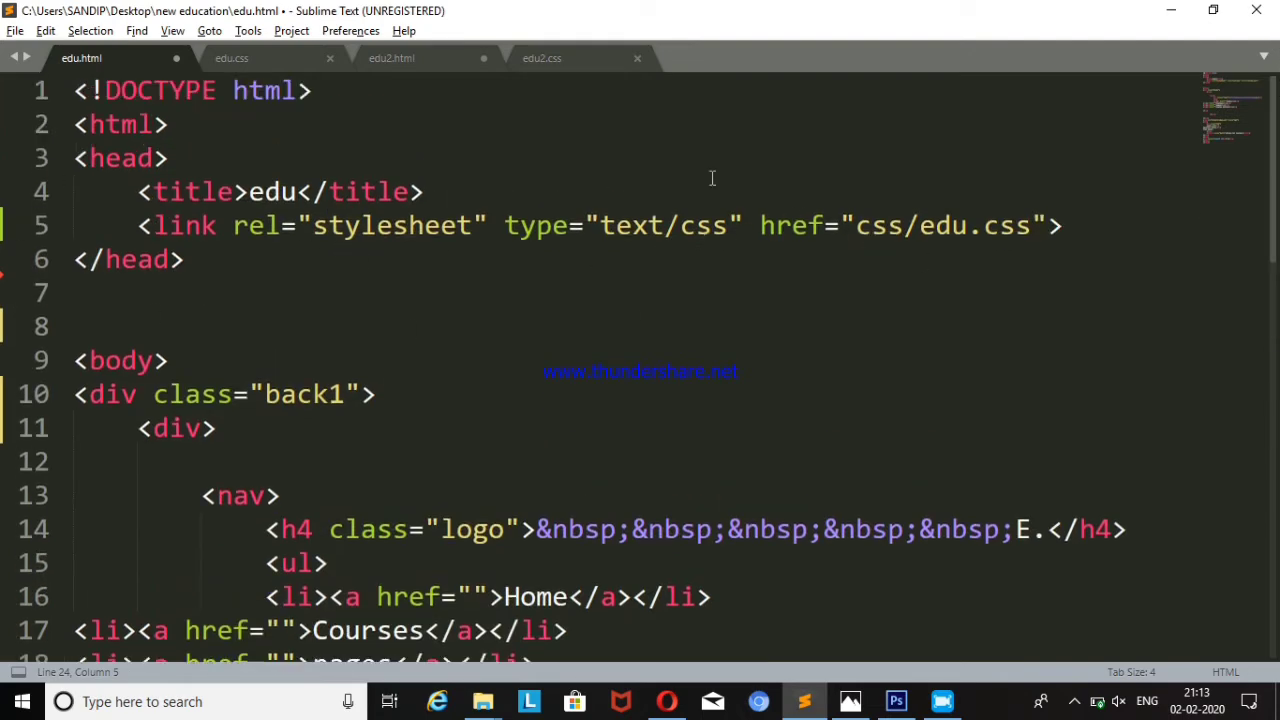
{"action": "mouse_move", "coordinate": [483, 702]}
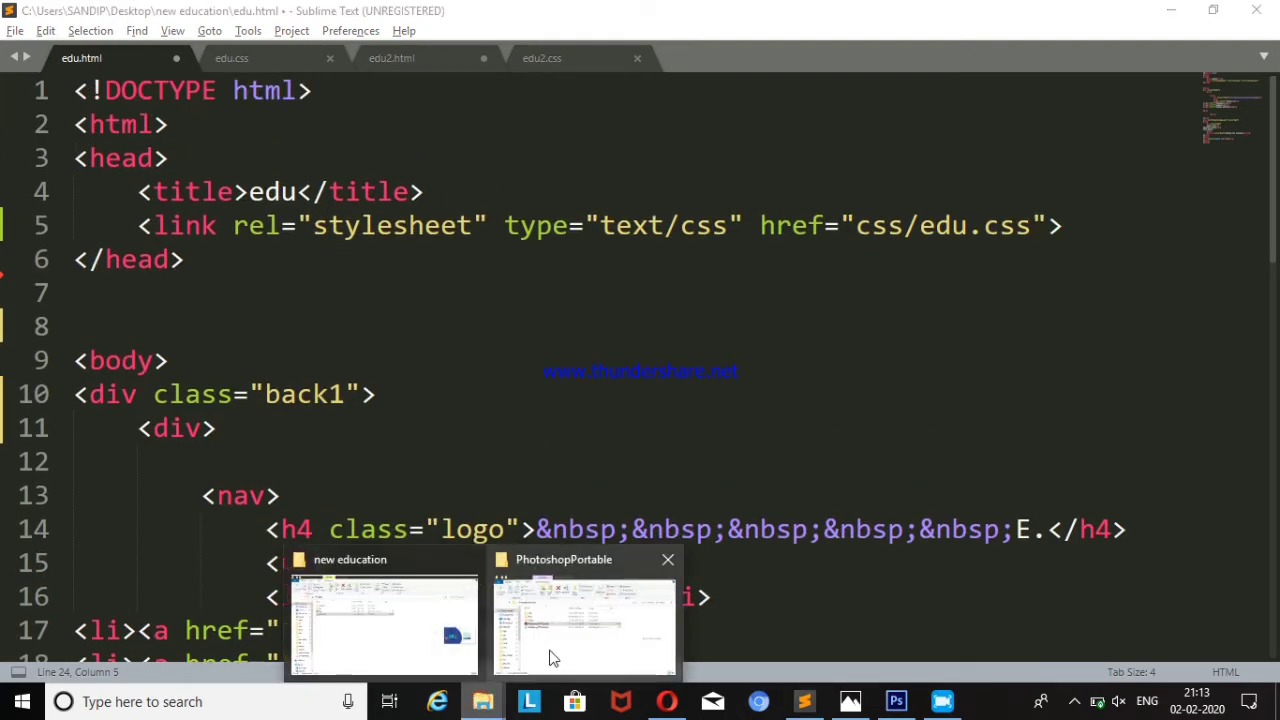
- Open the css folder of new education to confirm it holds the edu and edu2 stylesheets
{"action": "left_click", "coordinate": [549, 650]}
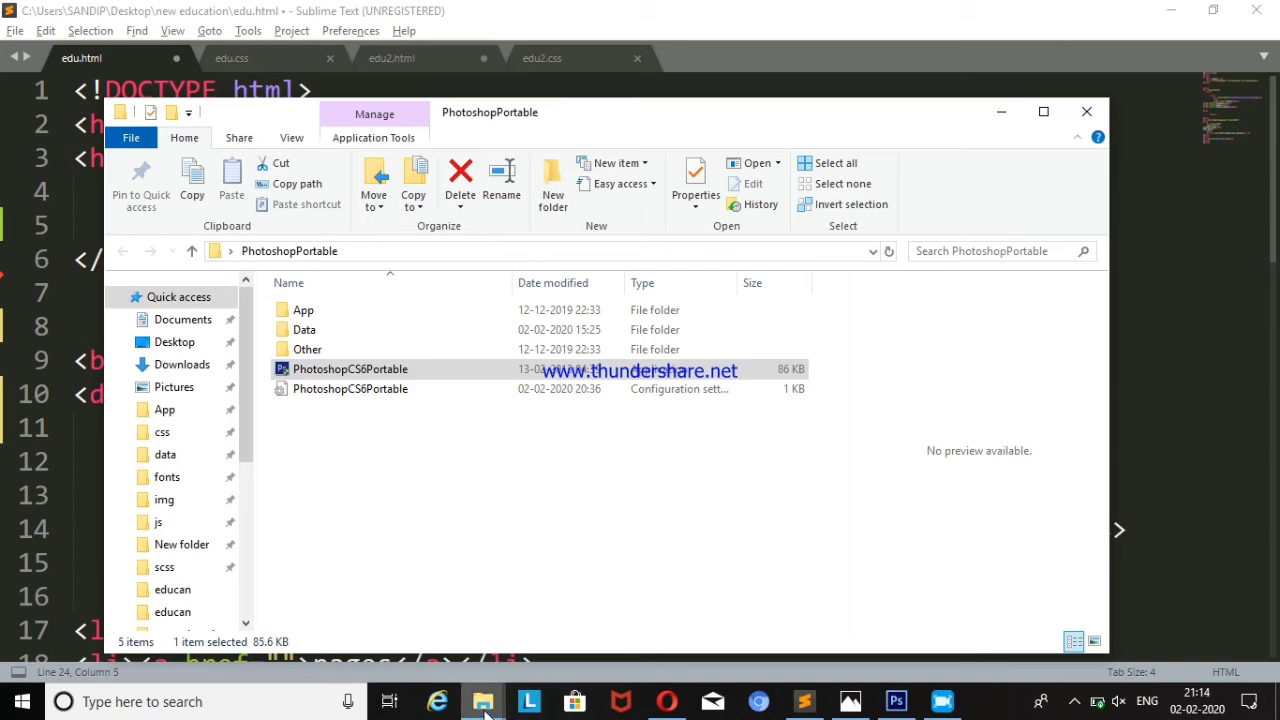
{"action": "left_click", "coordinate": [483, 701]}
{"action": "left_click", "coordinate": [451, 668]}
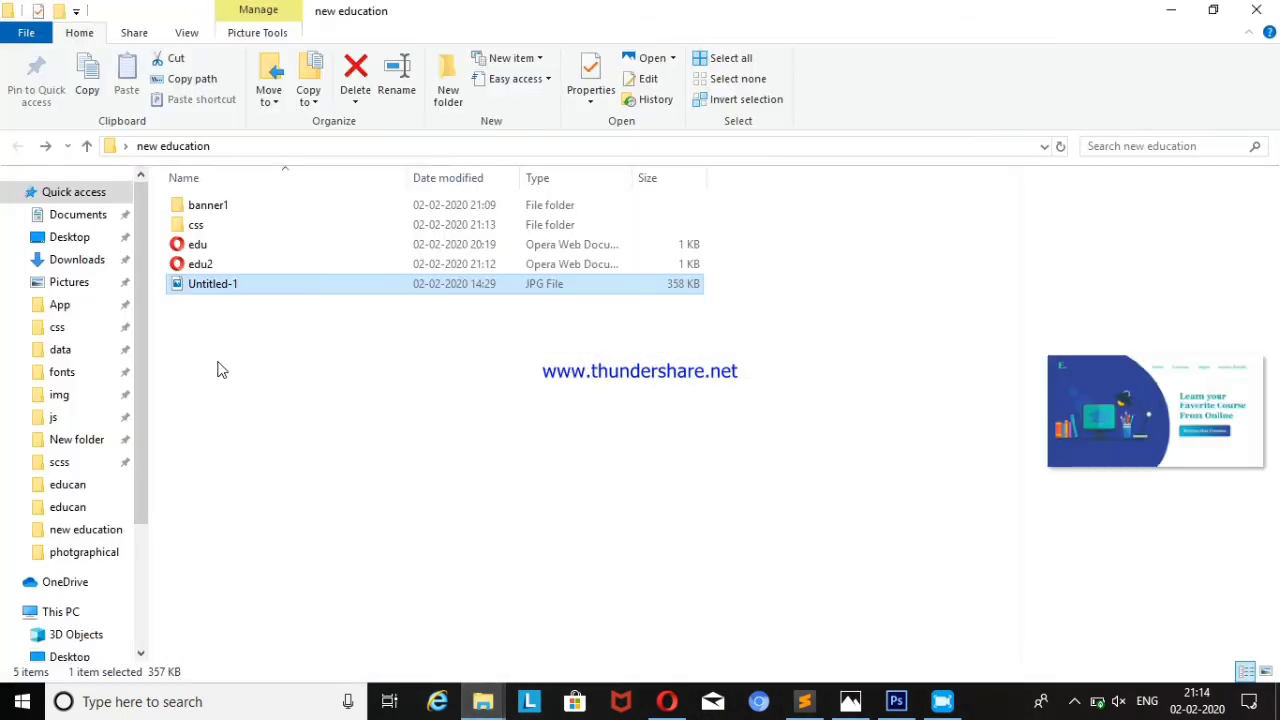
{"action": "double_click", "coordinate": [198, 226]}
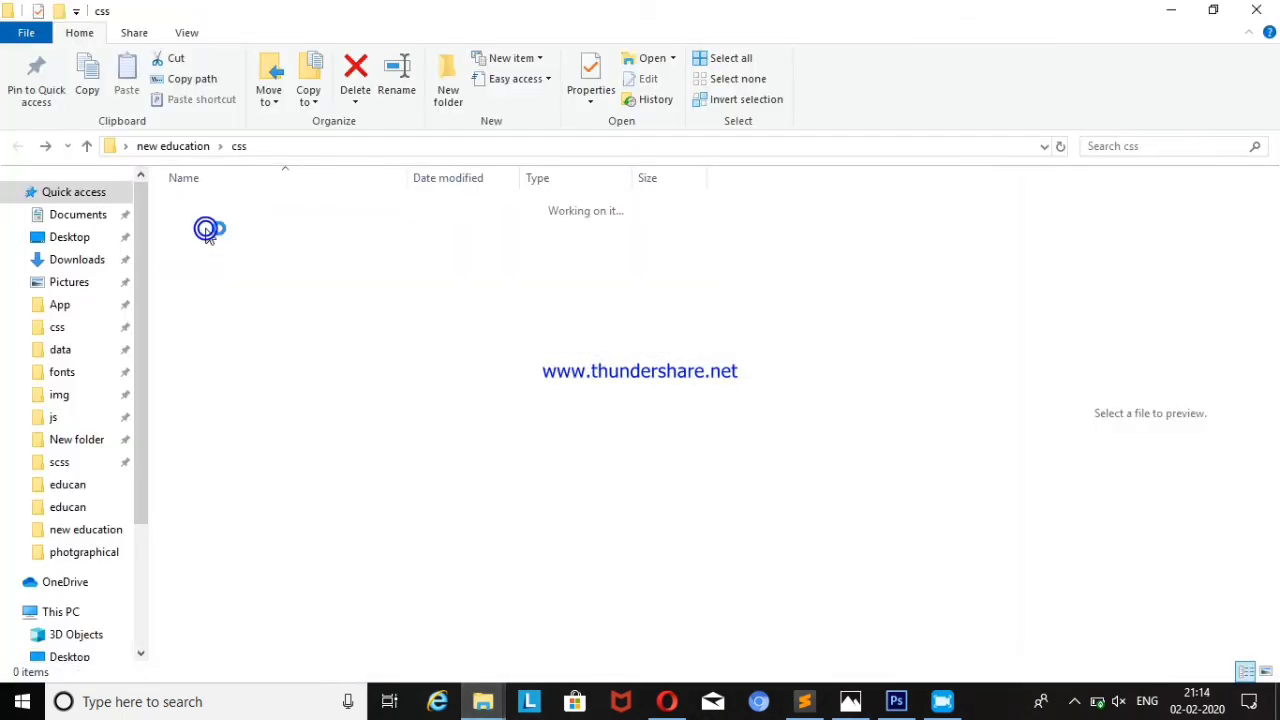
{"action": "left_click", "coordinate": [282, 155]}
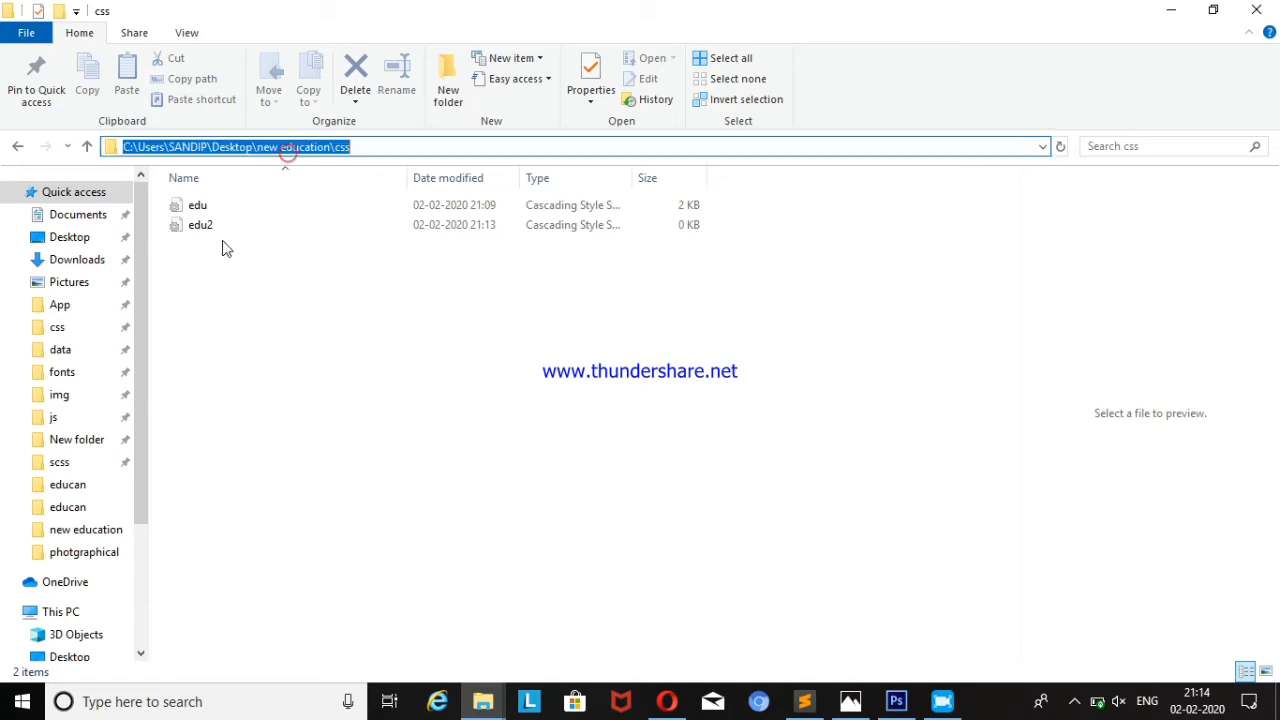
{"action": "left_click", "coordinate": [366, 146]}
- Set the link href in edu2.html to css/edu.css and save
{"action": "left_click", "coordinate": [804, 701]}
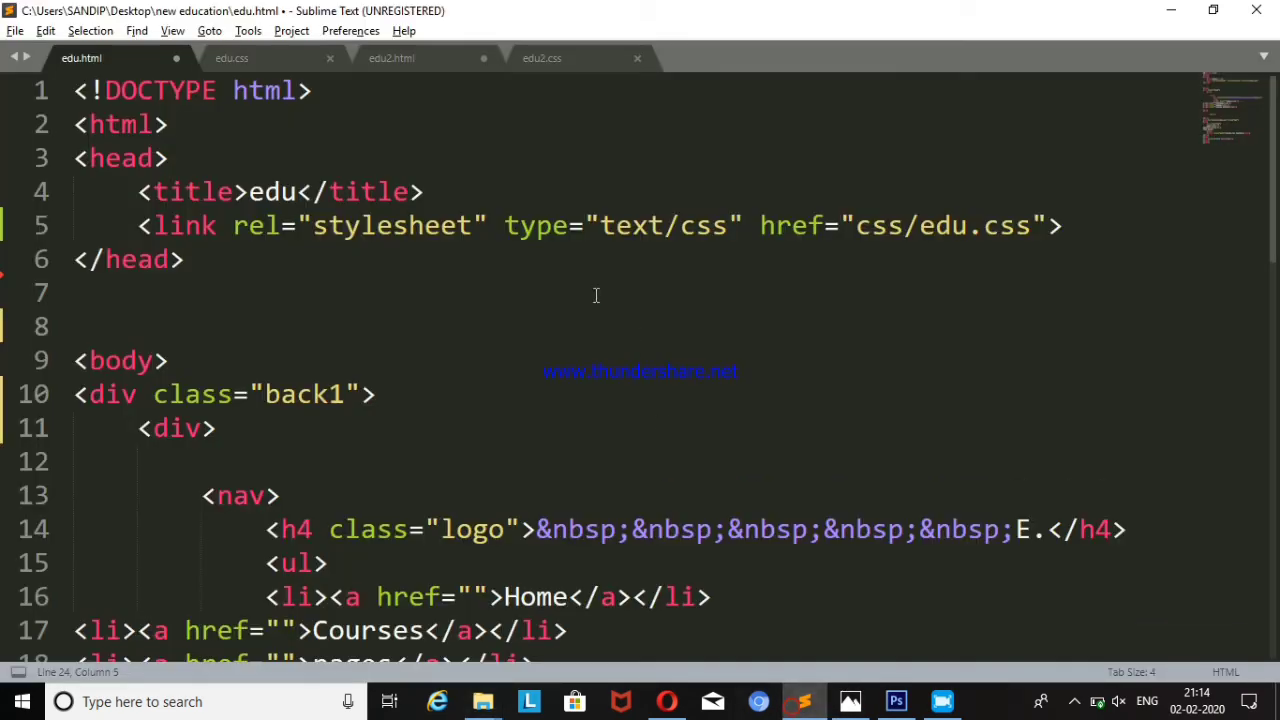
{"action": "left_click", "coordinate": [542, 58]}
{"action": "left_click", "coordinate": [382, 58]}
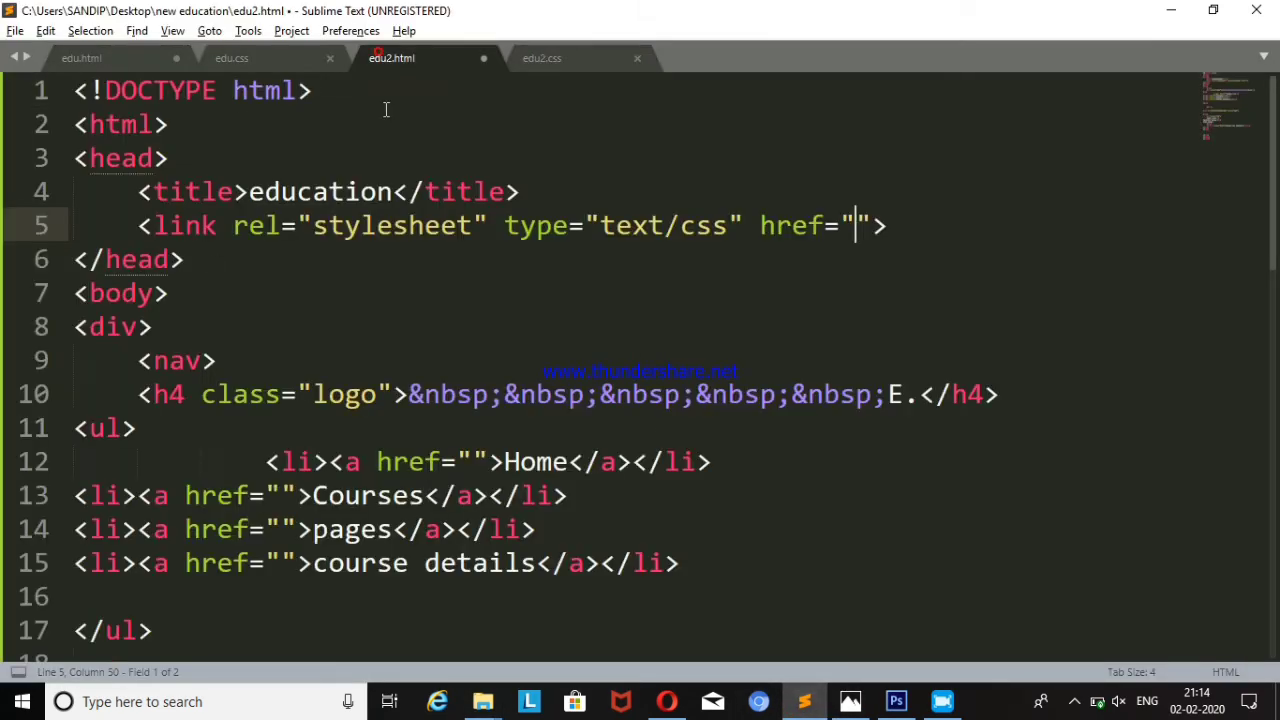
{"action": "type", "text": "css"}
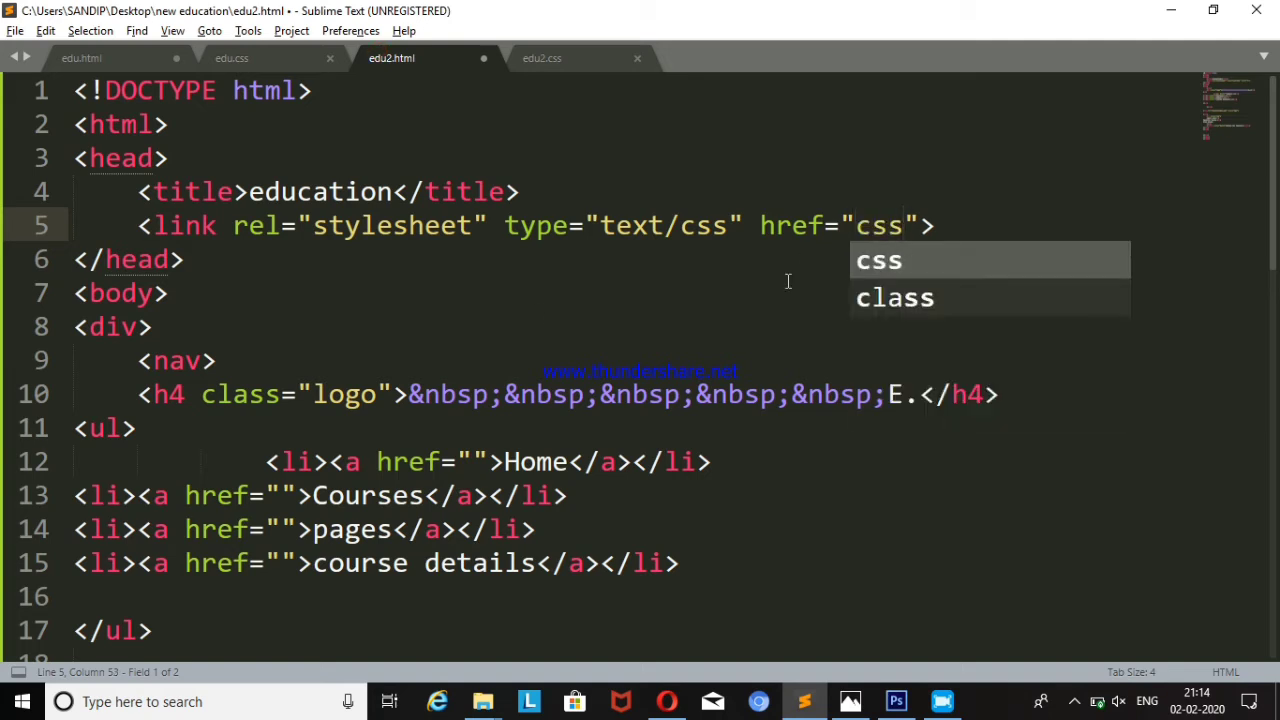
{"action": "type", "text": "/"}
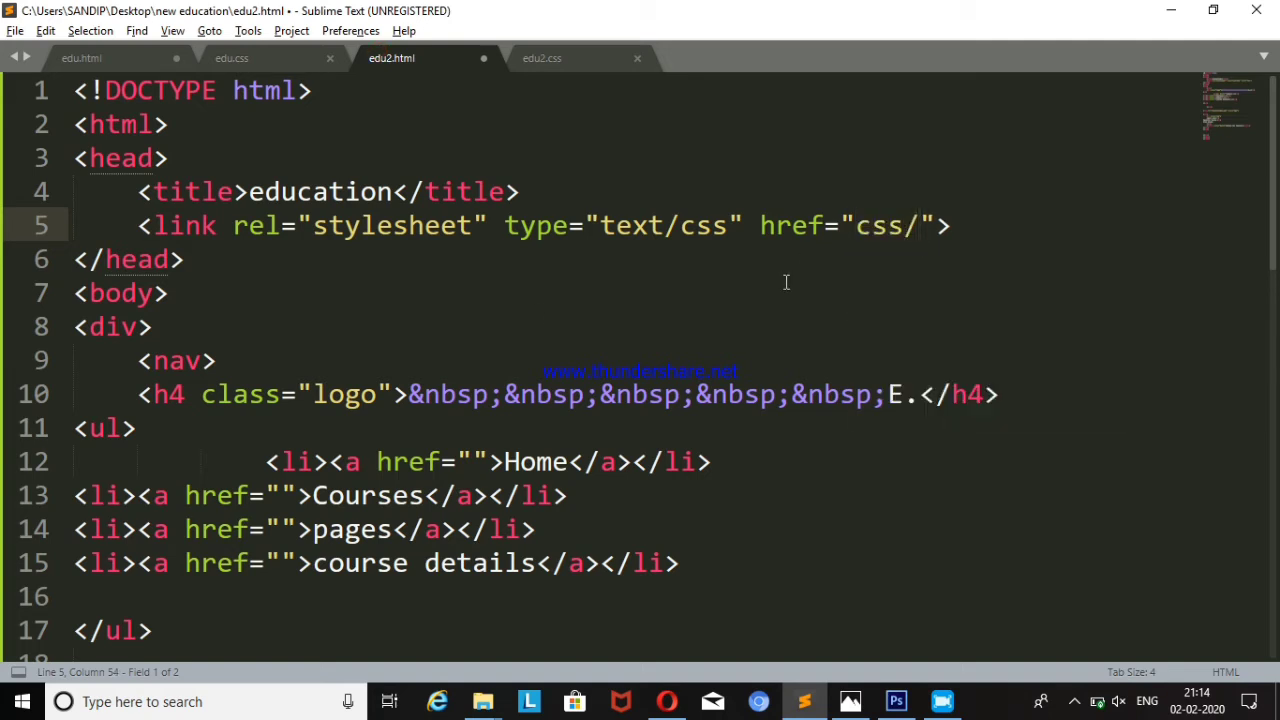
{"action": "type", "text": "edu"}
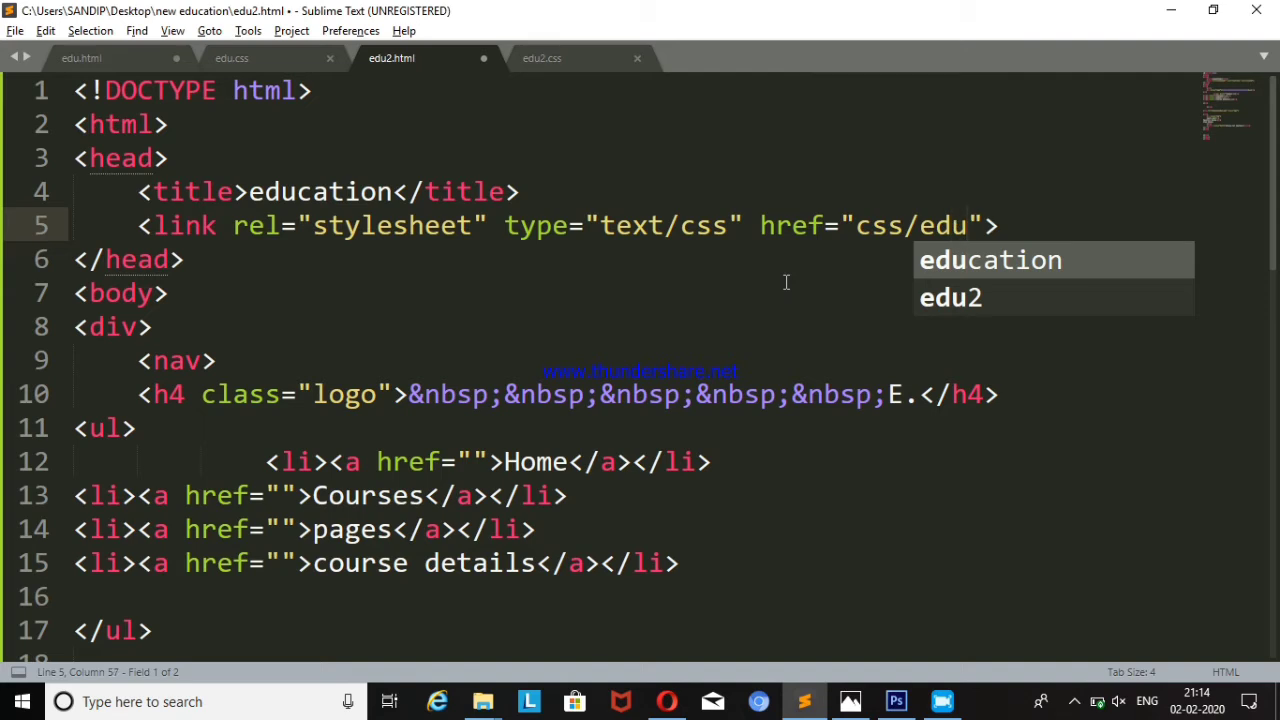
{"action": "type", "text": ".c"}
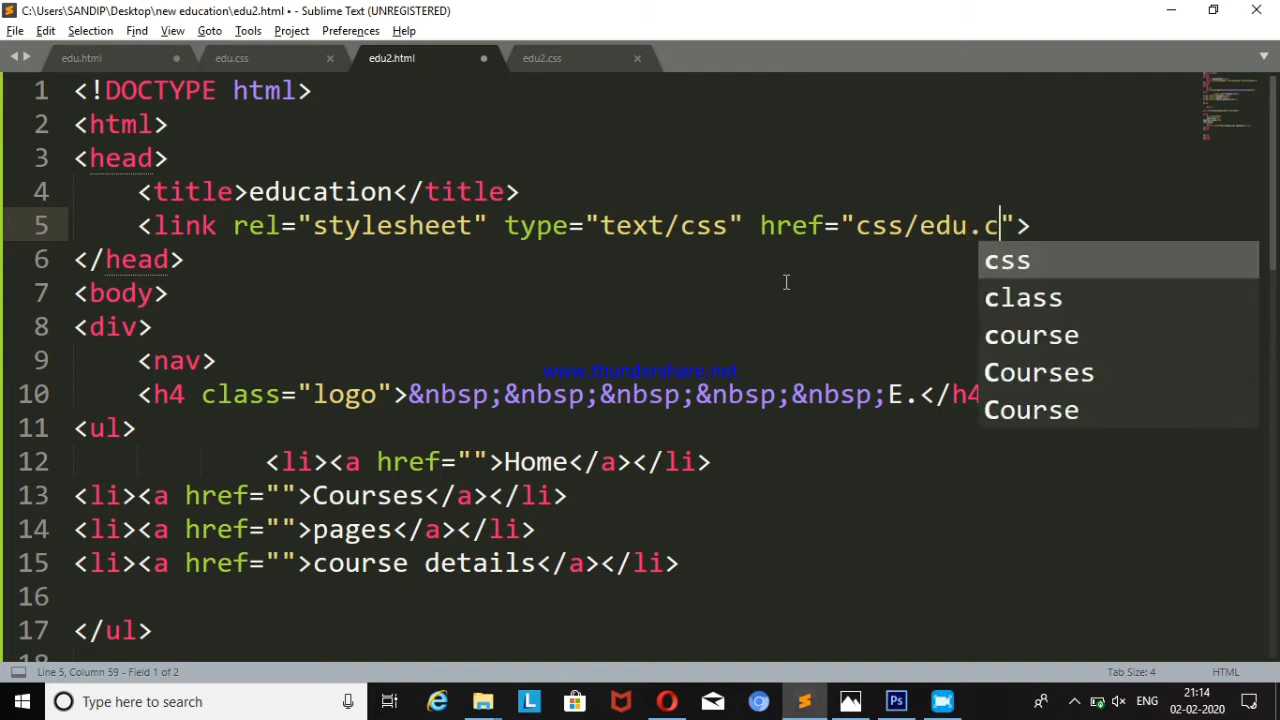
{"action": "type", "text": "ss"}
{"action": "key", "text": "ctrl+s"}
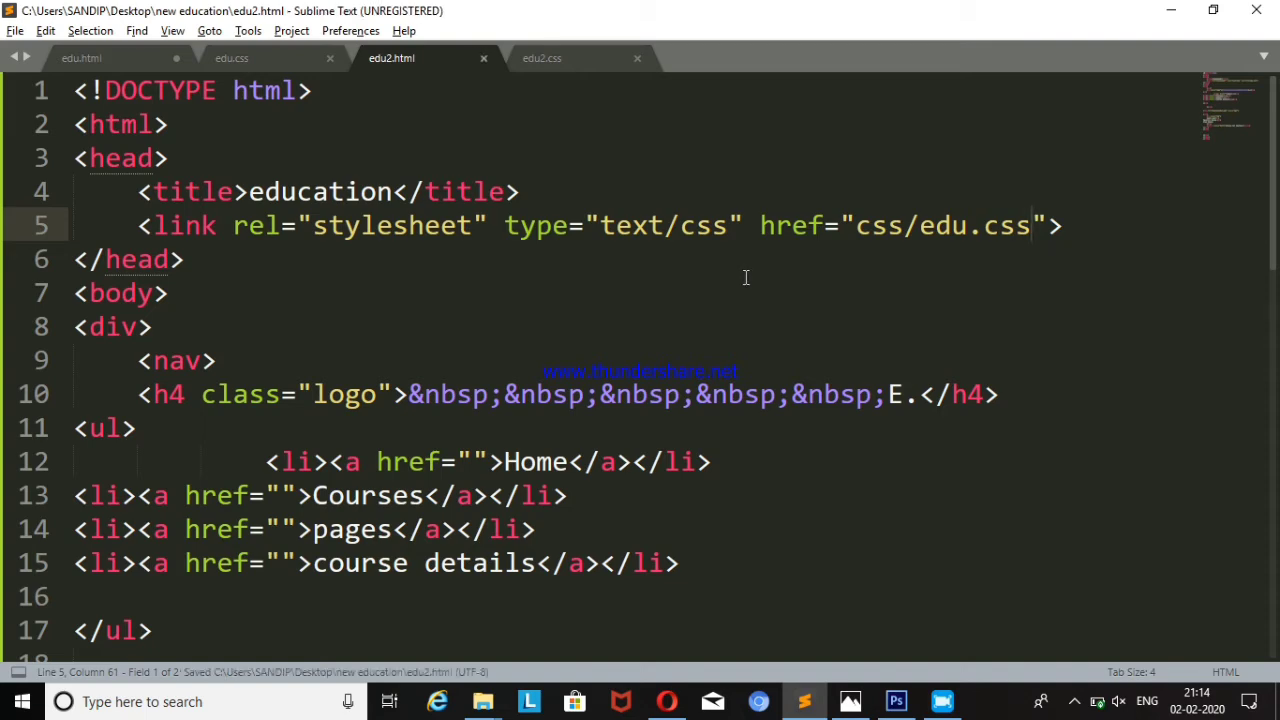
{"action": "key", "text": "alt+Tab"}
- Reload edu2.html in Opera to see it styled by edu.css, comparing it with the edu.css code
{"action": "left_click", "coordinate": [677, 710]}
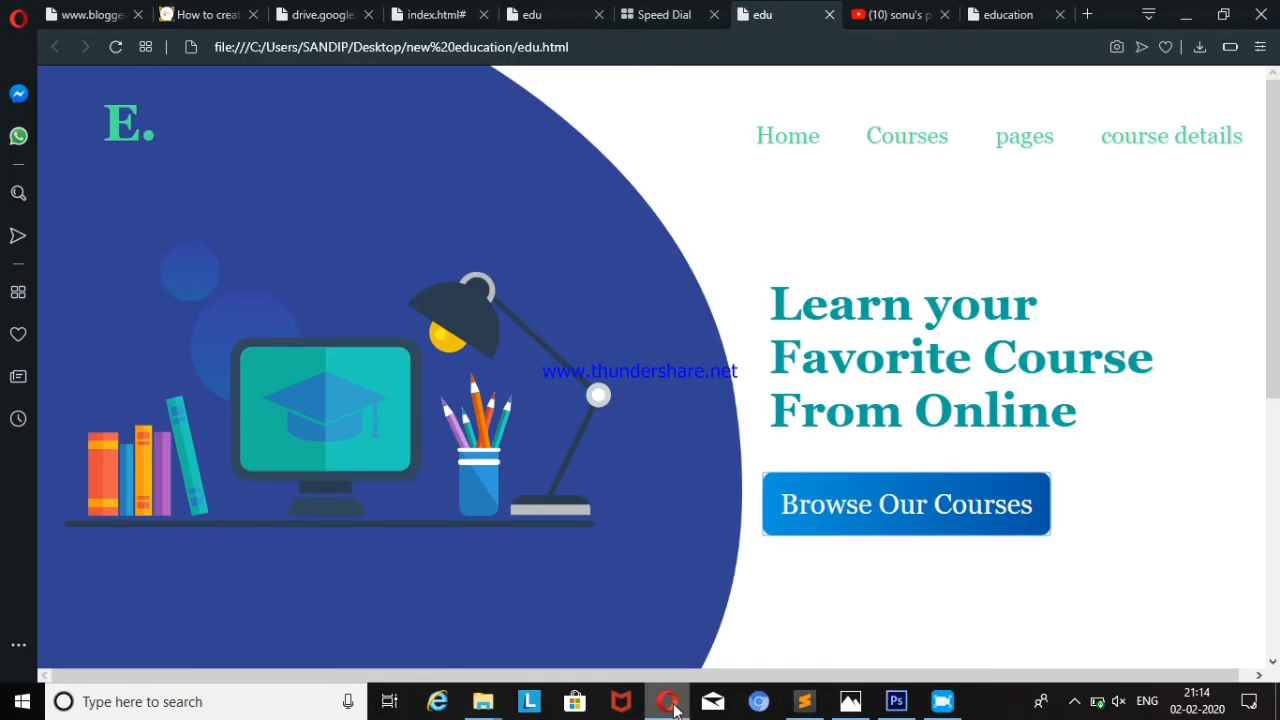
{"action": "left_click", "coordinate": [1005, 14]}
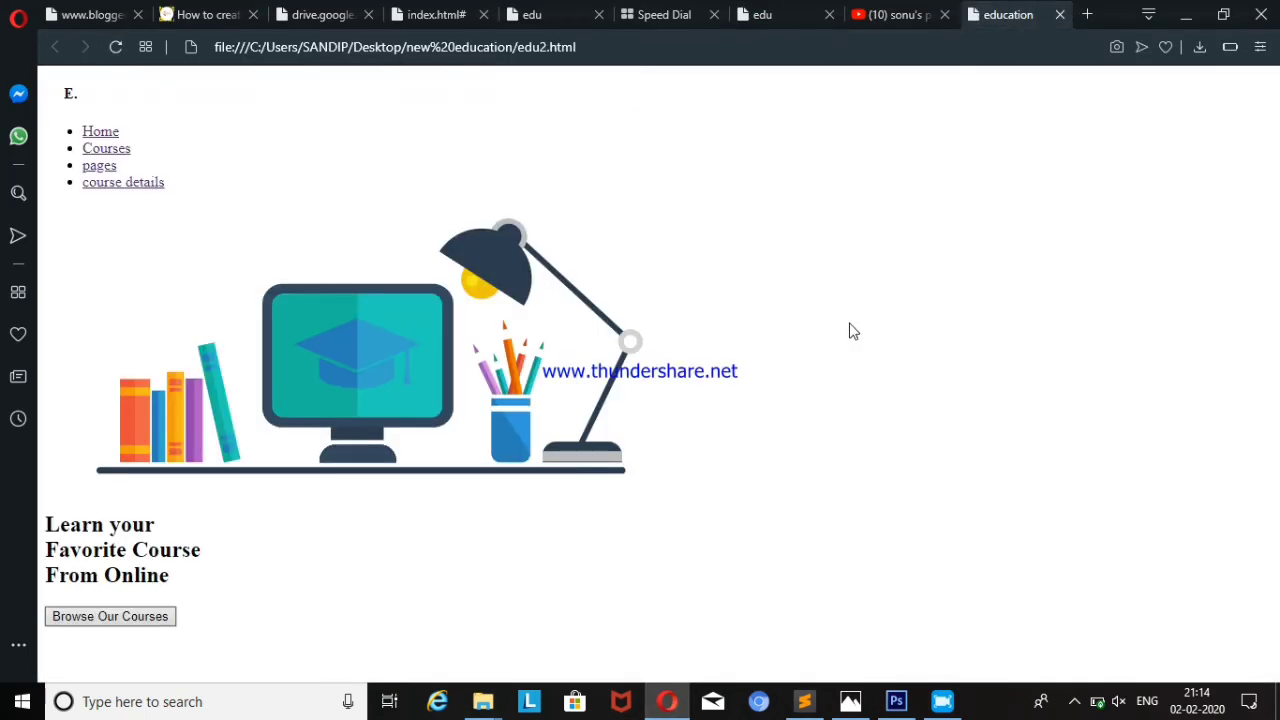
{"action": "key", "text": "F5"}
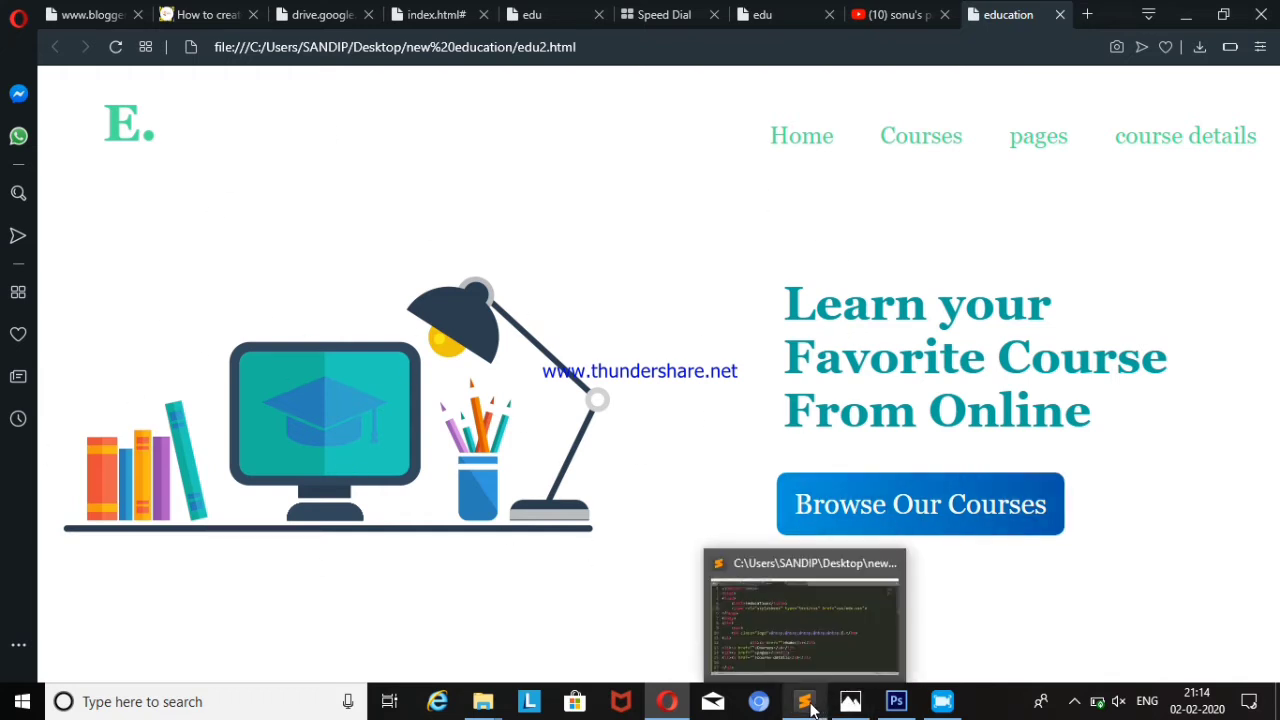
{"action": "left_click", "coordinate": [809, 645]}
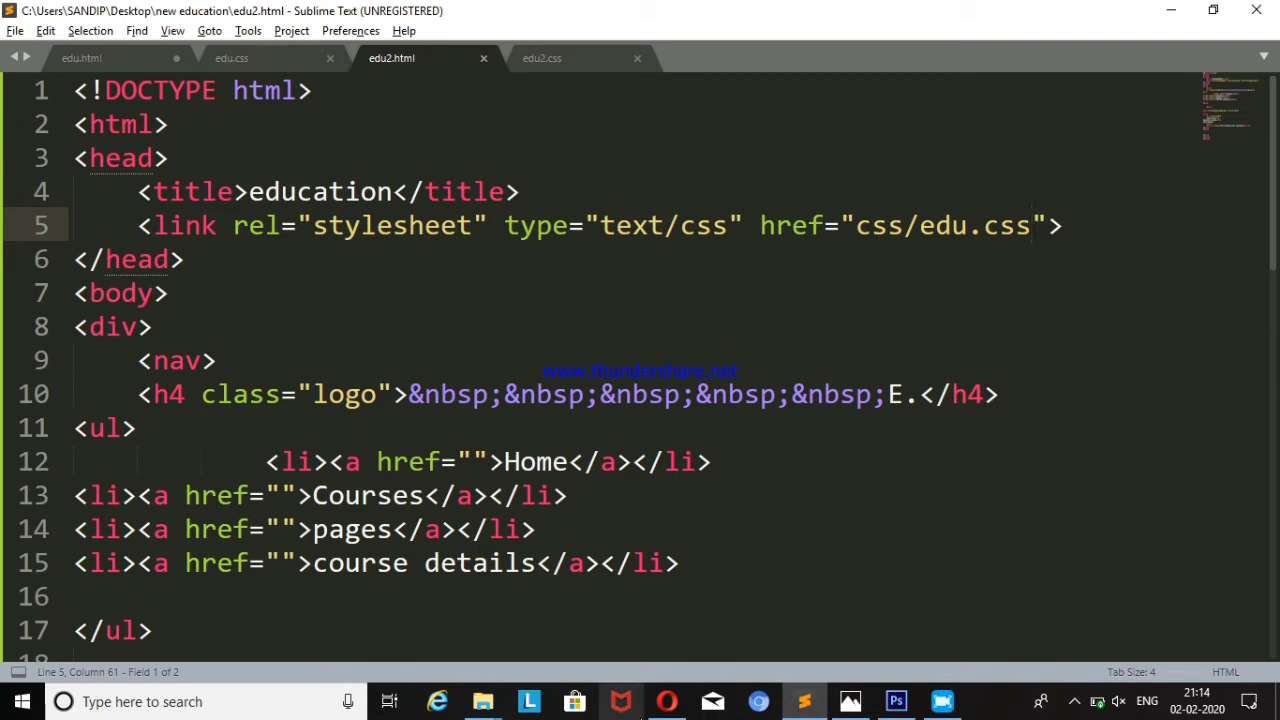
{"action": "left_click", "coordinate": [667, 701]}
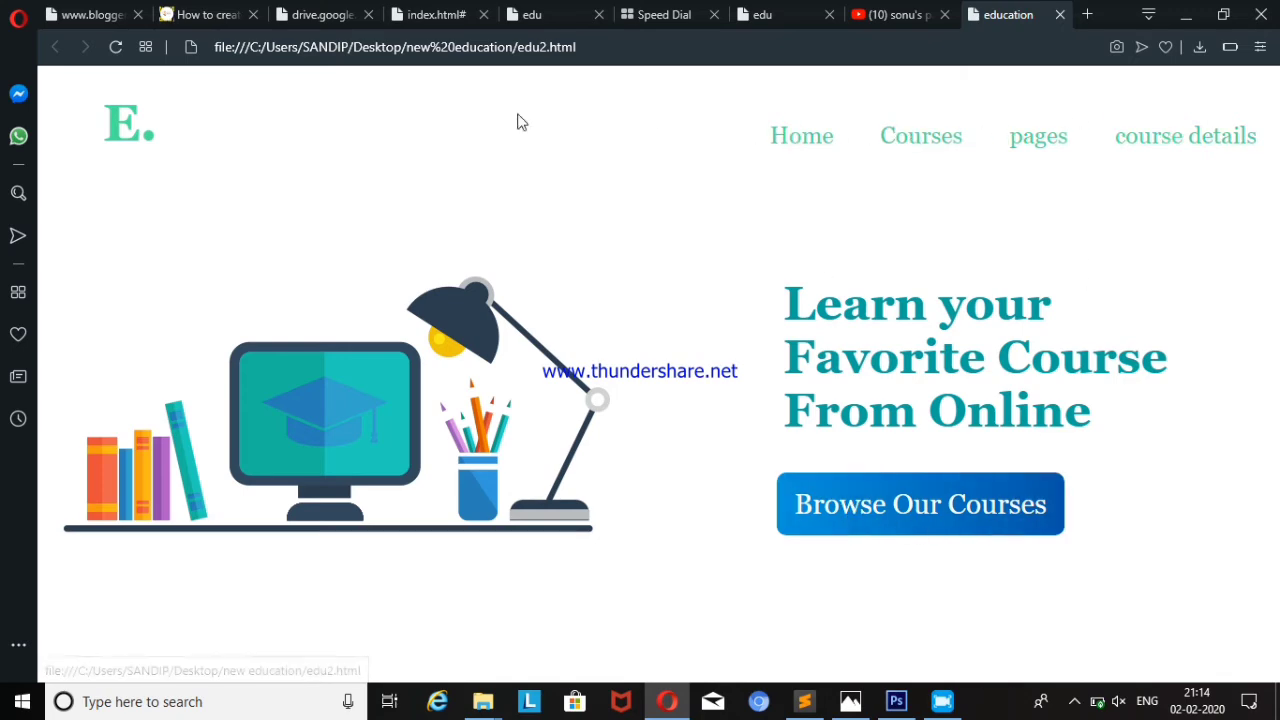
{"action": "left_click", "coordinate": [806, 701]}
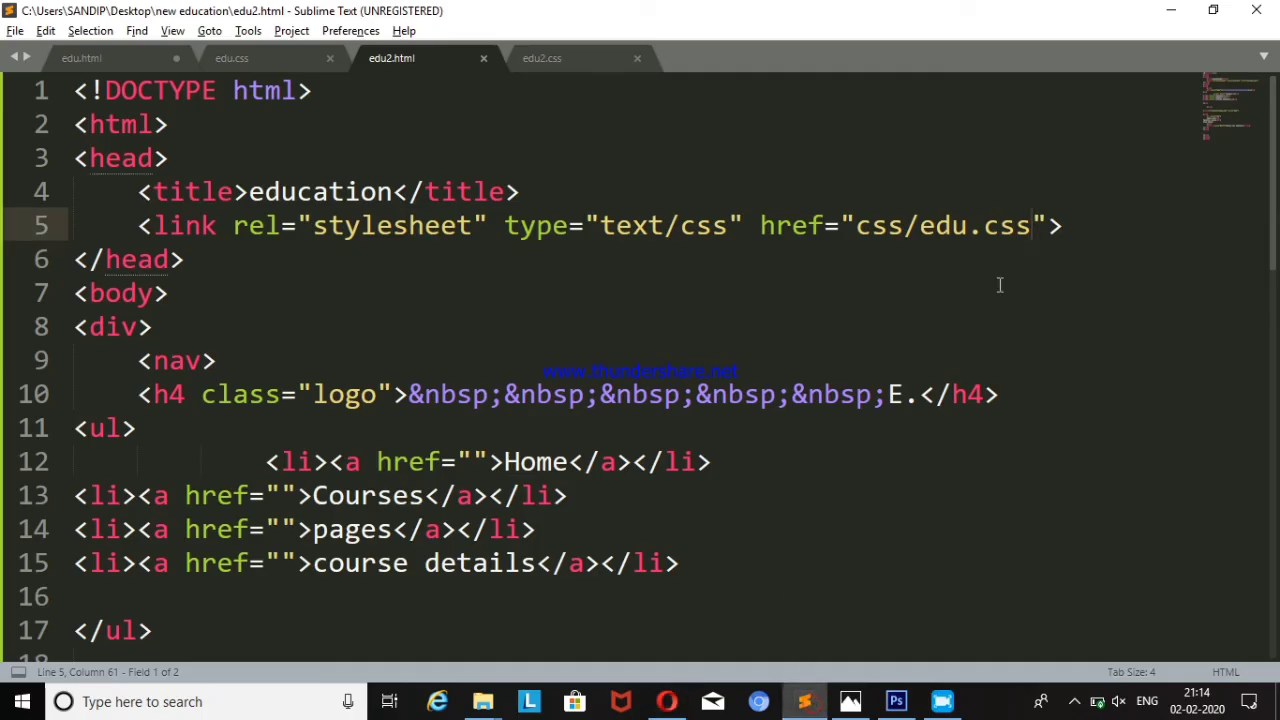
{"action": "left_click", "coordinate": [281, 56]}
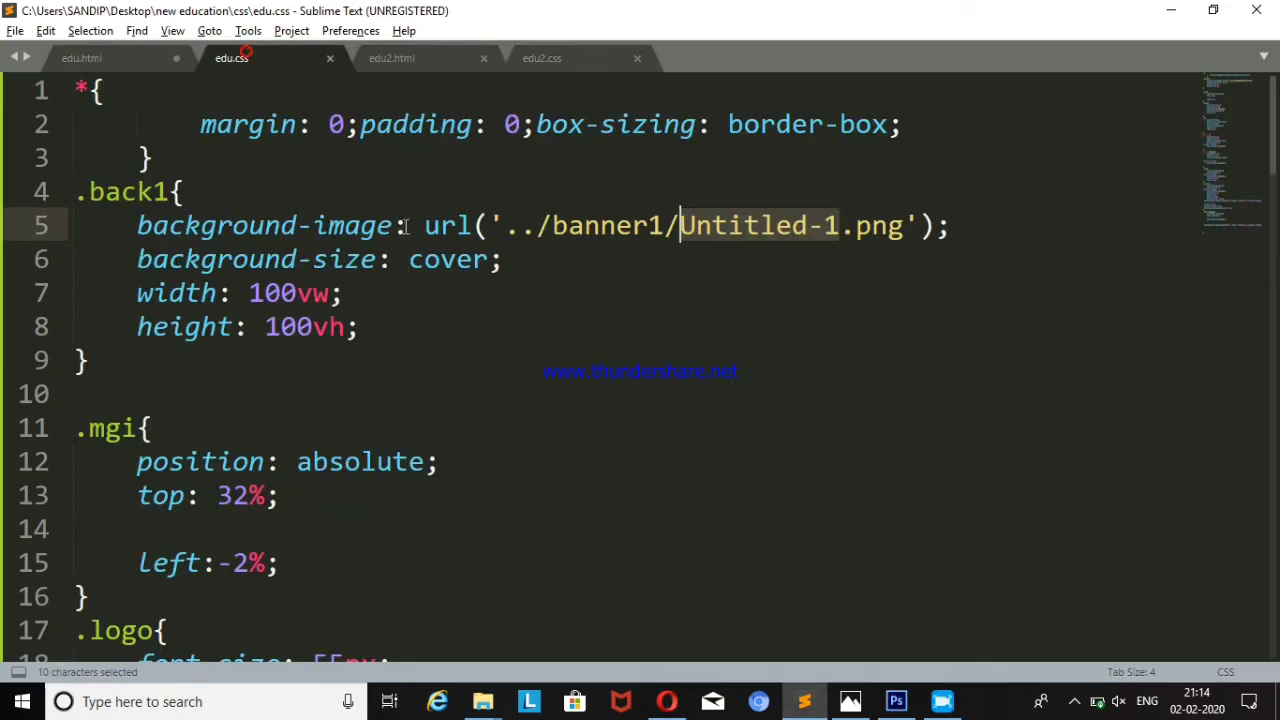
{"action": "left_click", "coordinate": [764, 297]}
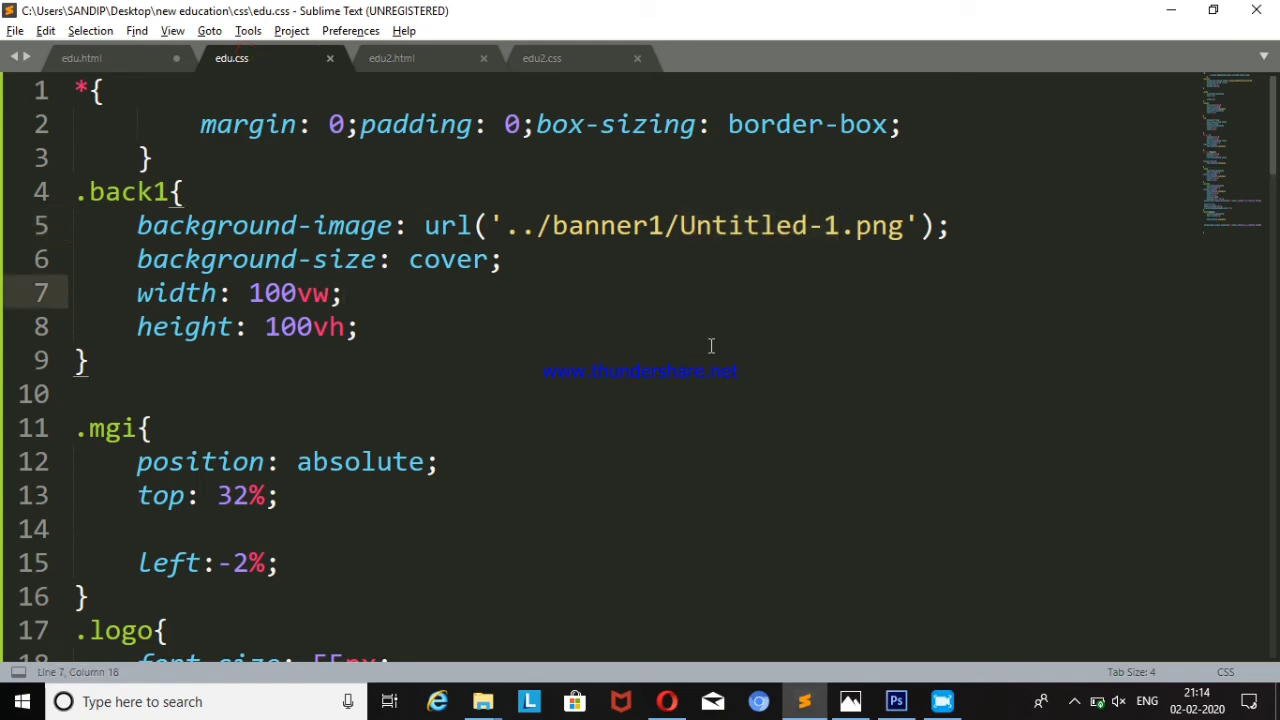
{"action": "key", "text": "alt+Tab"}
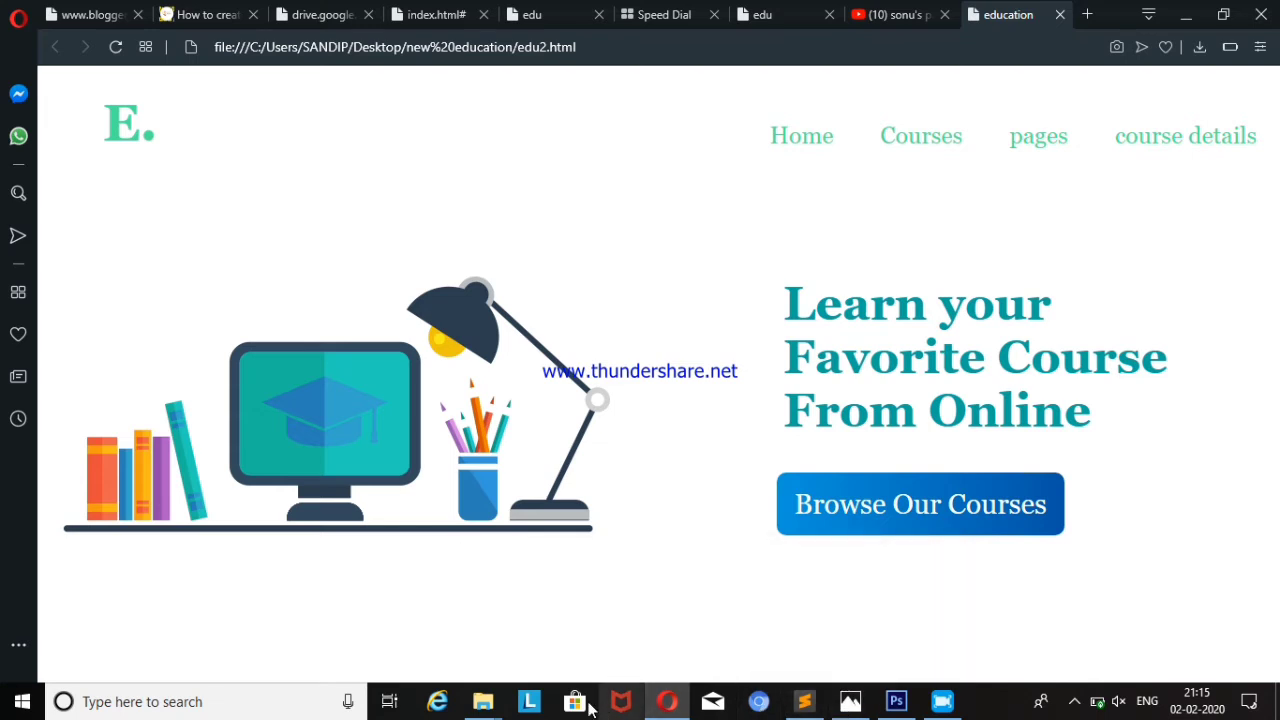
- Browse to the banner1 folder to view its back2, edu2 and Untitled-1 images, then return to Opera
{"action": "mouse_move", "coordinate": [483, 702]}
{"action": "left_click", "coordinate": [565, 615]}
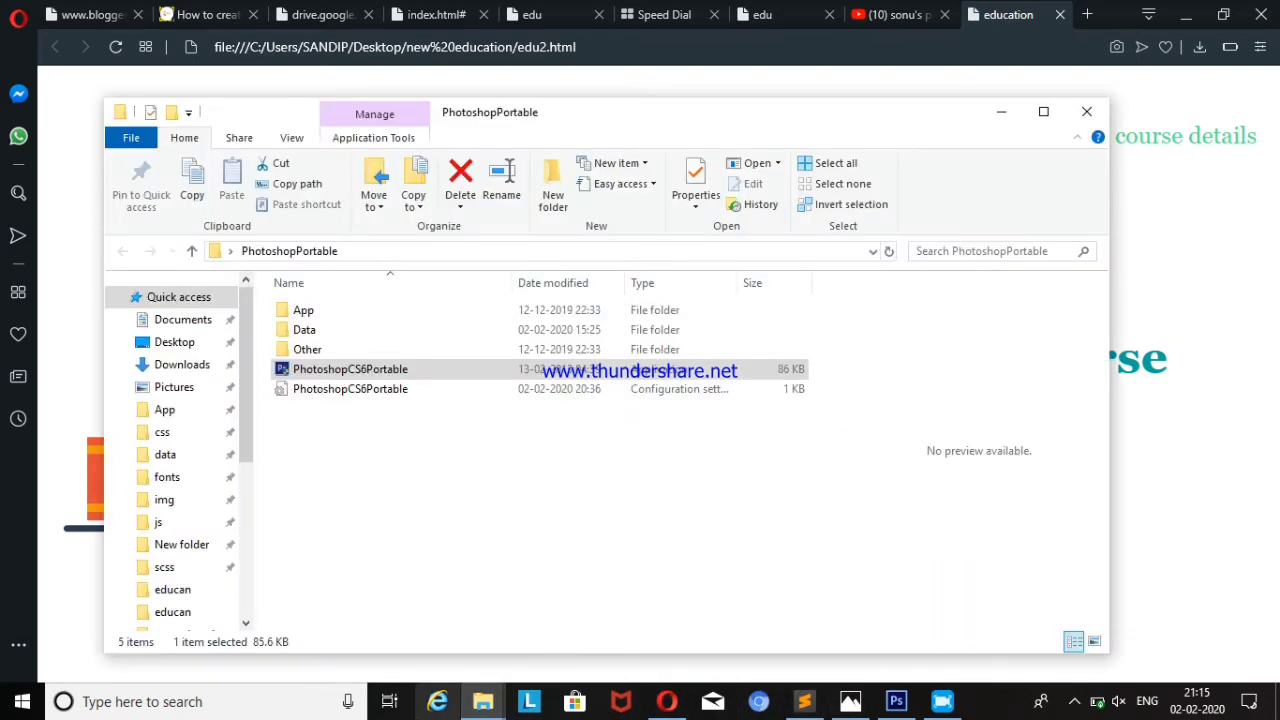
{"action": "left_click", "coordinate": [360, 622]}
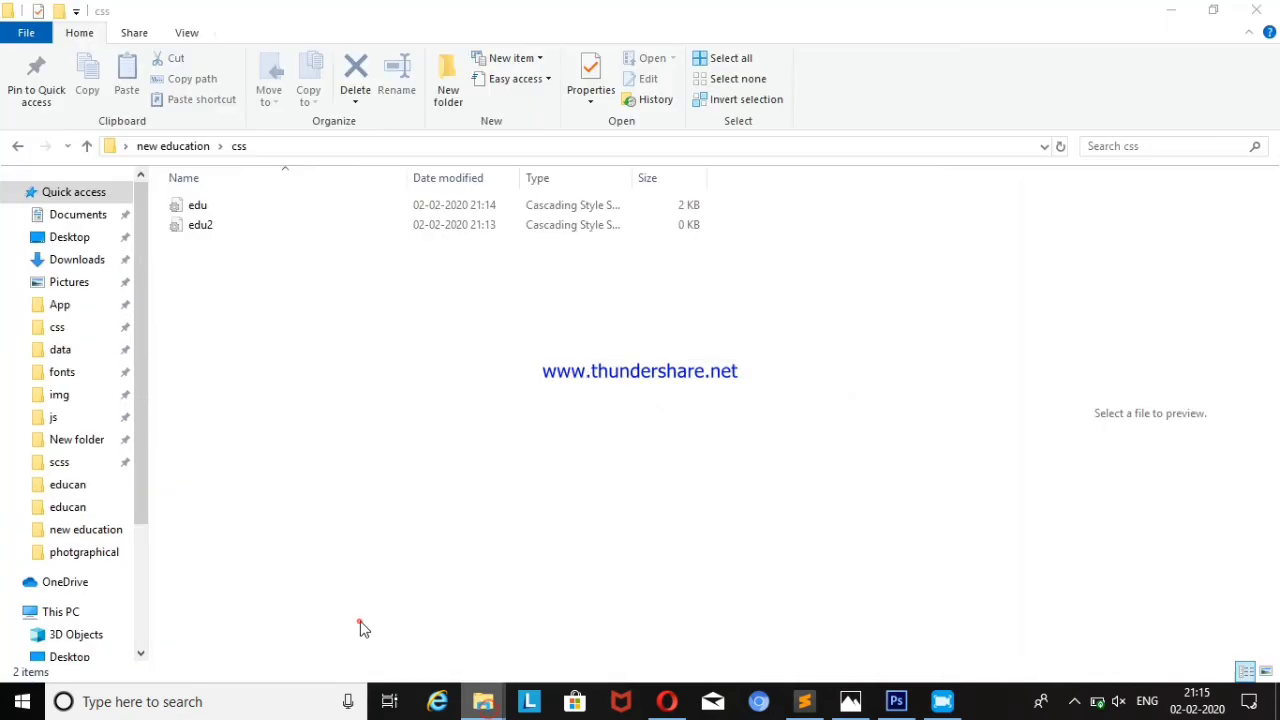
{"action": "left_click", "coordinate": [24, 148]}
{"action": "left_click", "coordinate": [224, 210]}
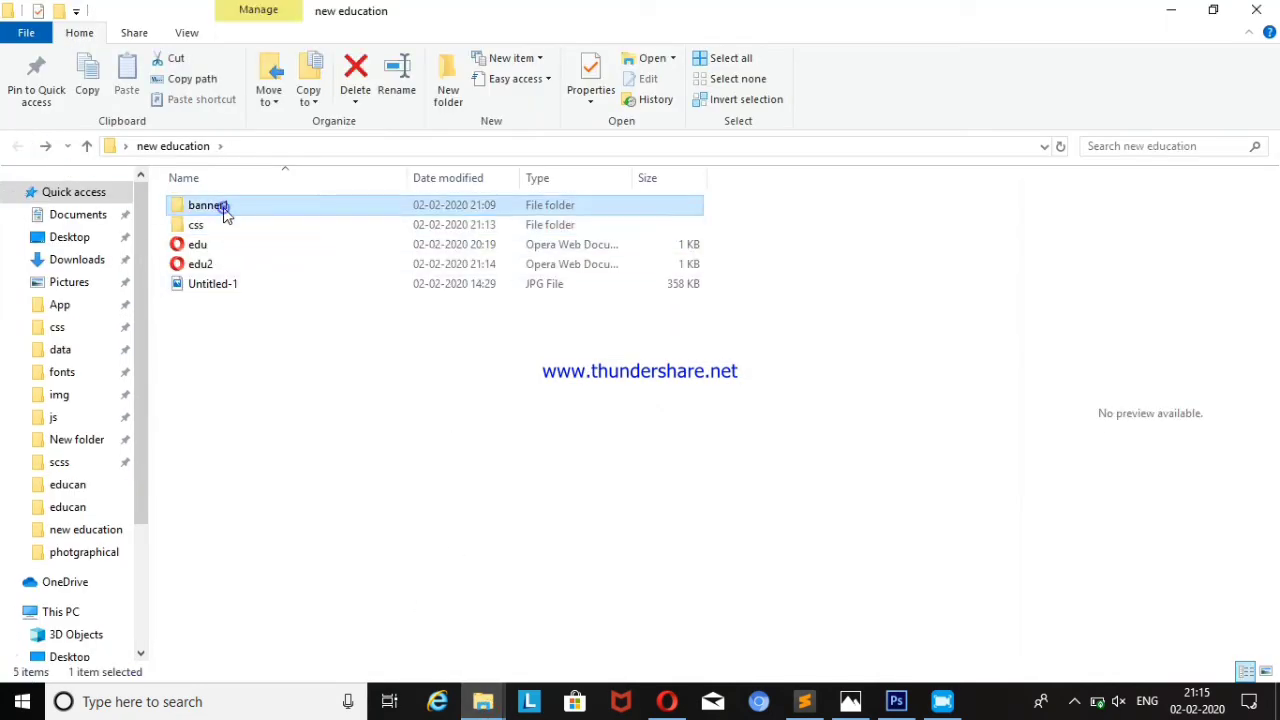
{"action": "double_click", "coordinate": [224, 212]}
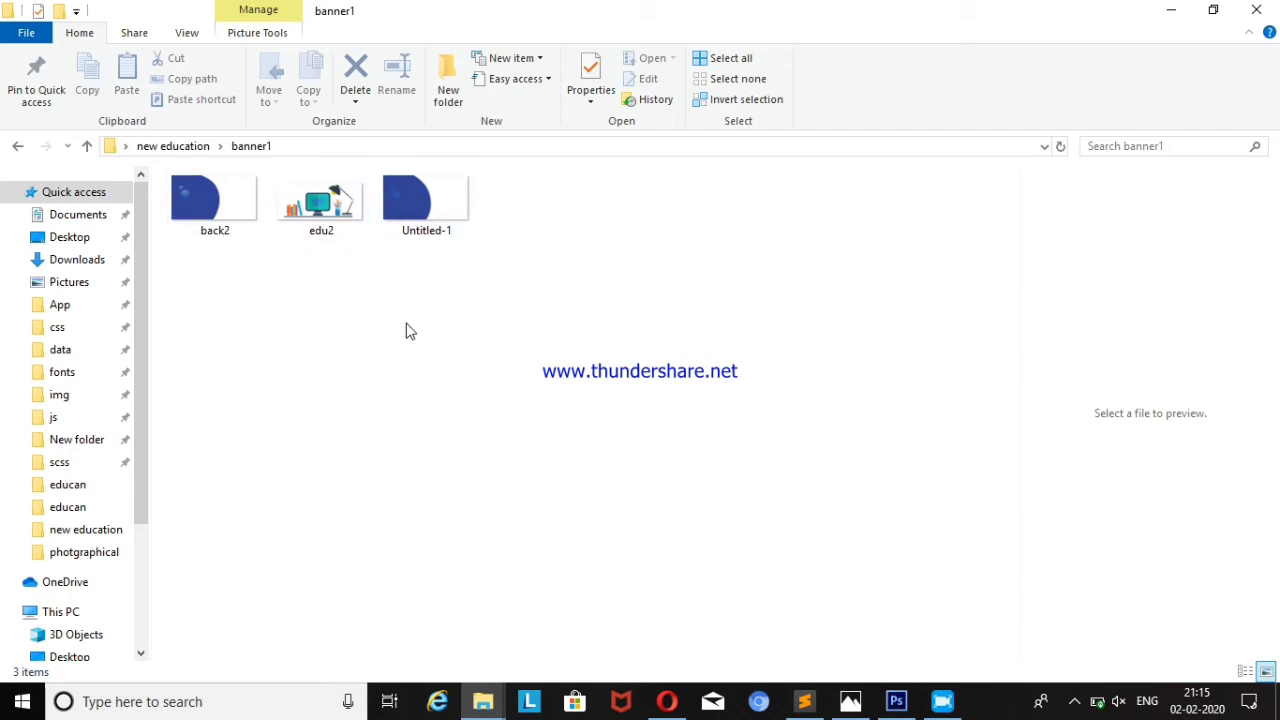
{"action": "left_click", "coordinate": [667, 701]}
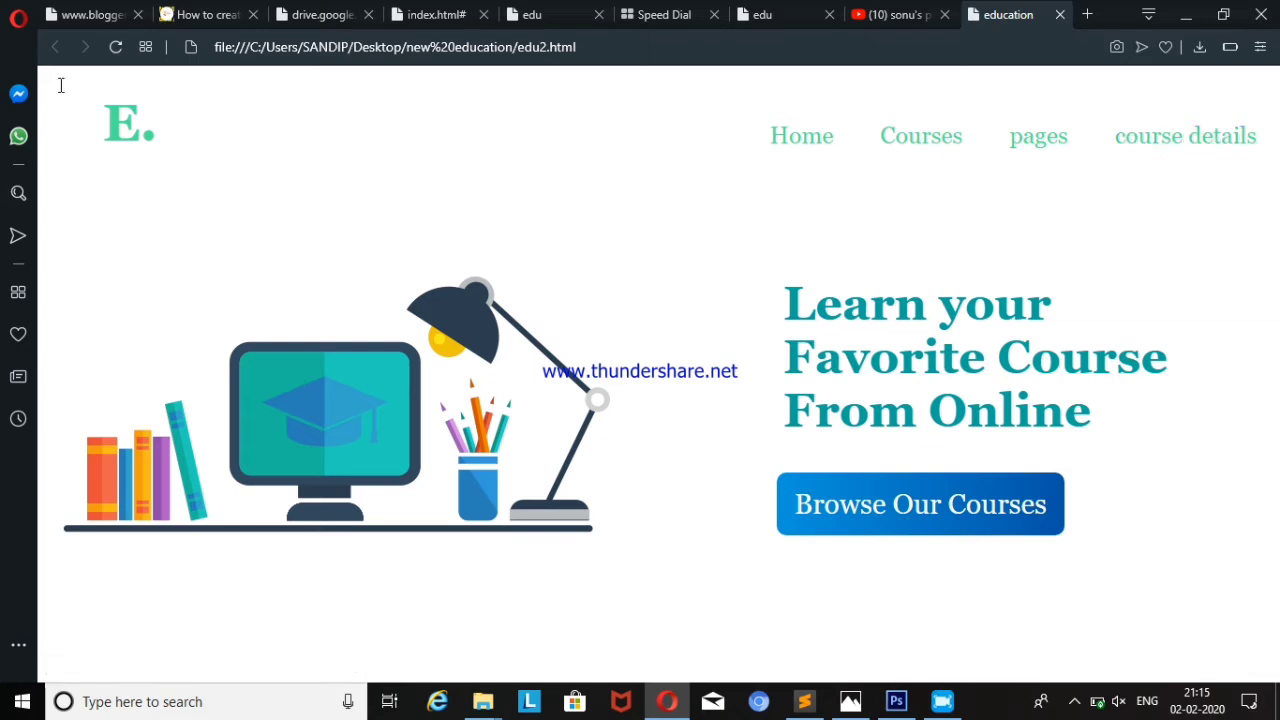
- Reload the education and edu pages in Opera to compare them
{"action": "left_click", "coordinate": [118, 47]}
{"action": "left_click", "coordinate": [118, 47]}
{"action": "left_click", "coordinate": [759, 17]}
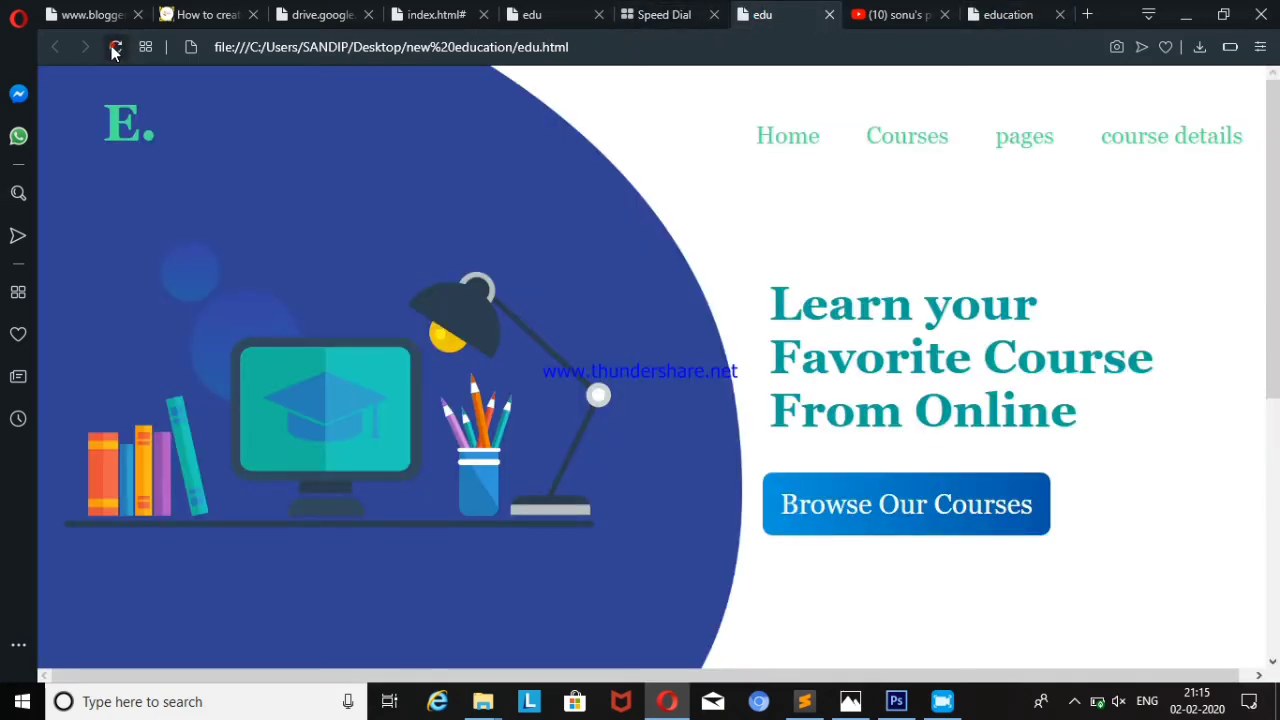
{"action": "left_click", "coordinate": [115, 48]}
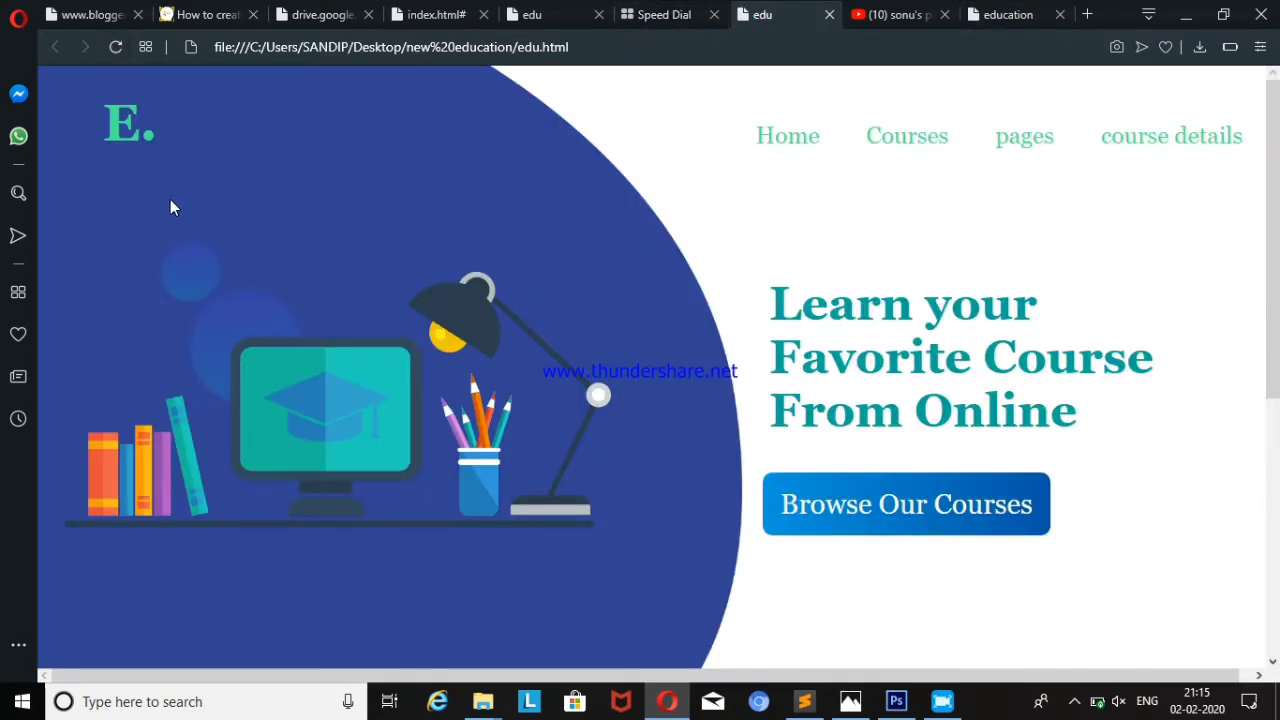
{"action": "left_click", "coordinate": [808, 700]}
- Change edu2.html's link to css/edu2.css, save, and reload the now unstyled page in Opera
{"action": "left_click", "coordinate": [530, 66]}
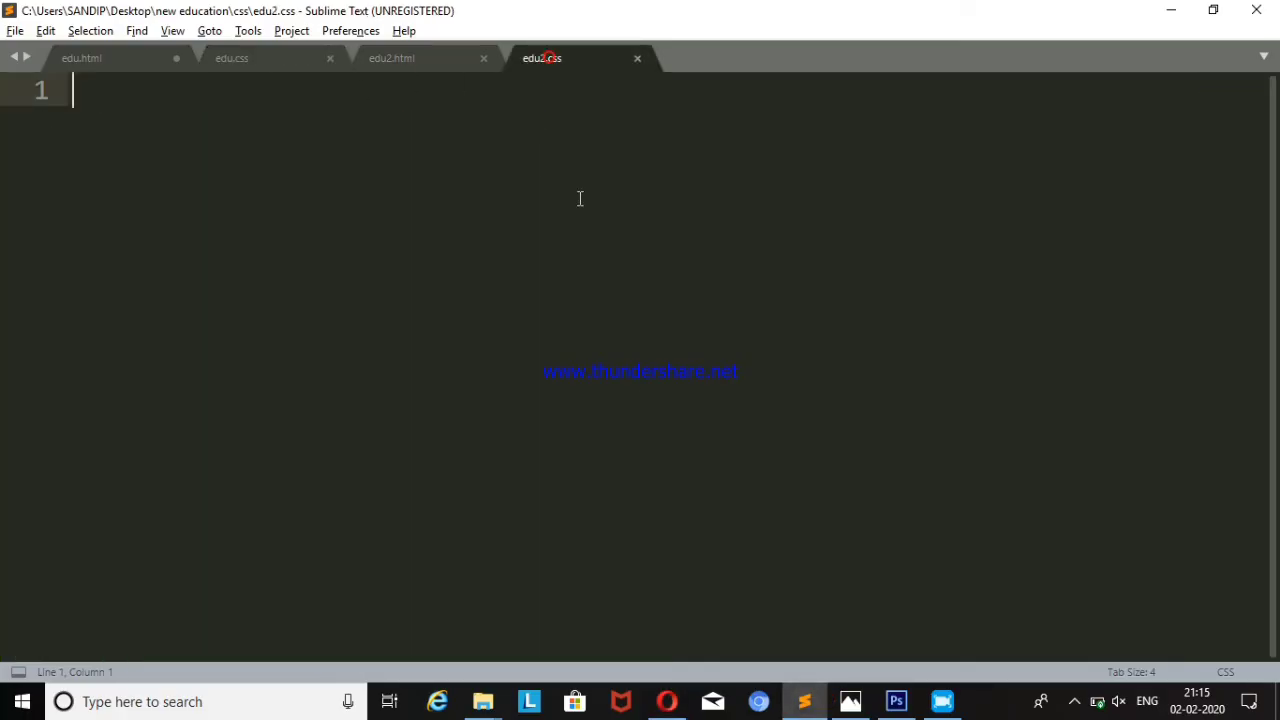
{"action": "left_click", "coordinate": [464, 68]}
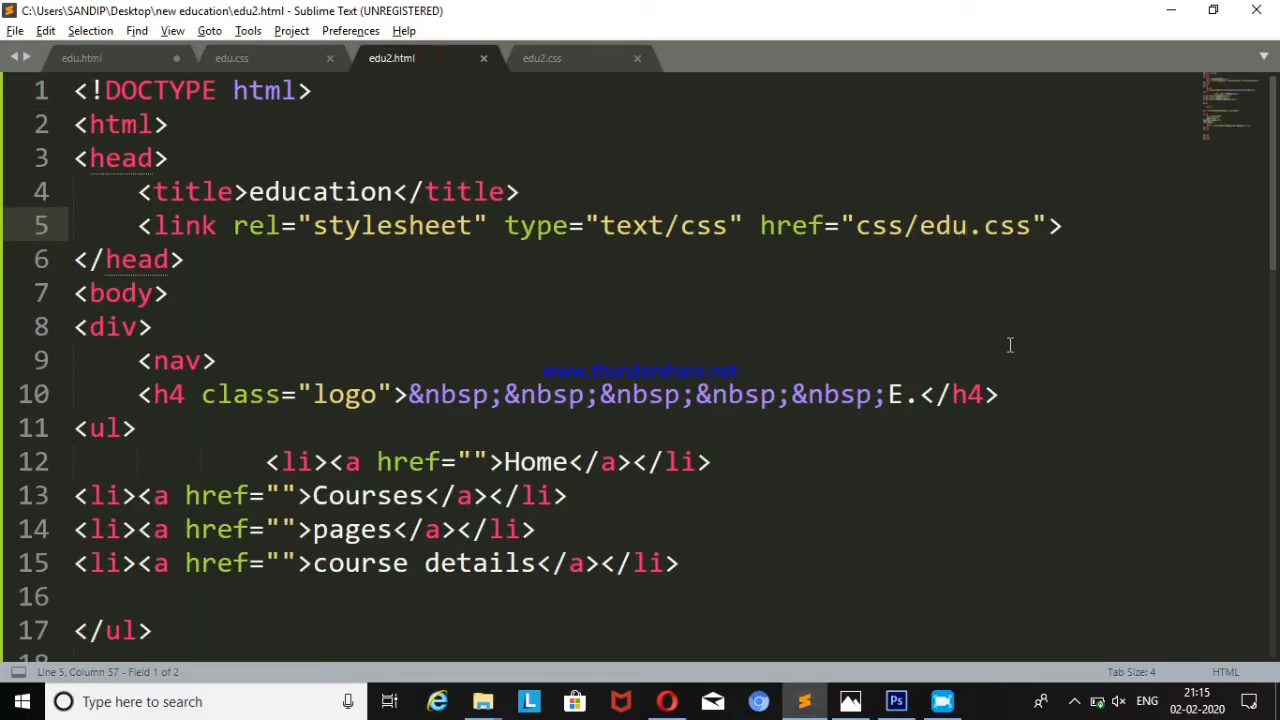
{"action": "type", "text": "2"}
{"action": "key", "text": "ctrl+s"}
{"action": "key", "text": "alt+Tab"}
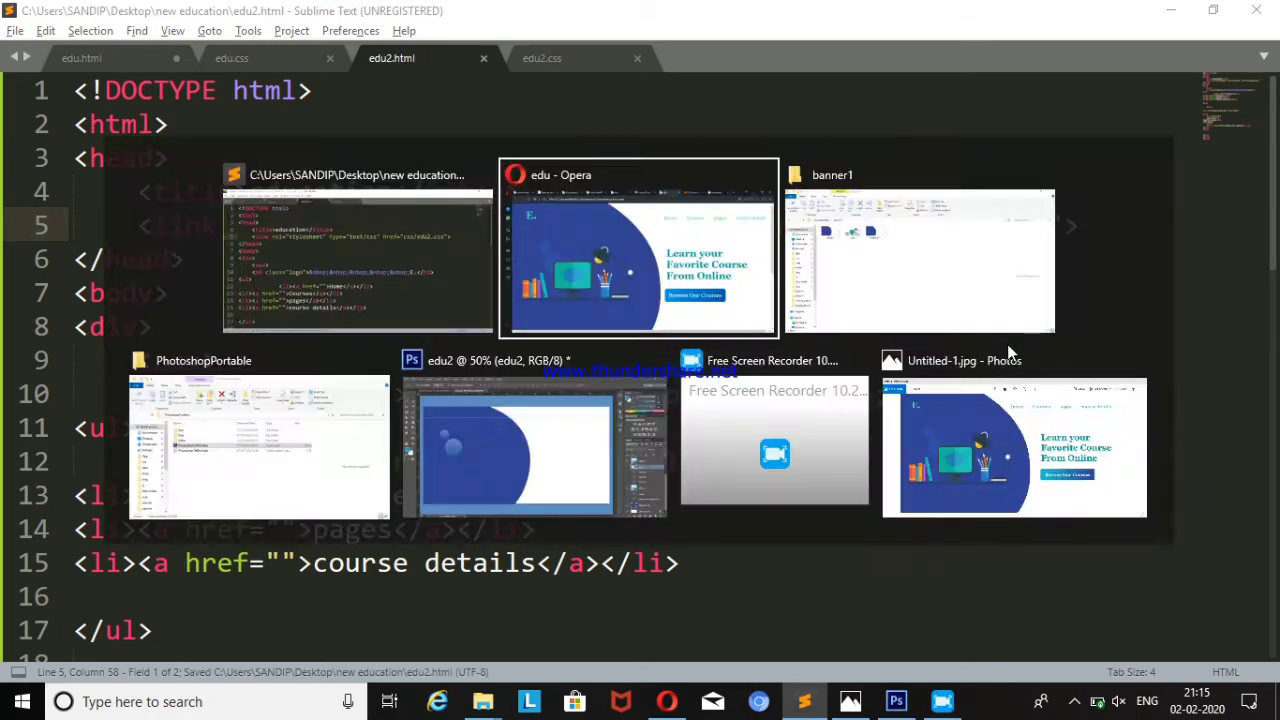
{"action": "key", "text": "F5"}
{"action": "left_click", "coordinate": [995, 18]}
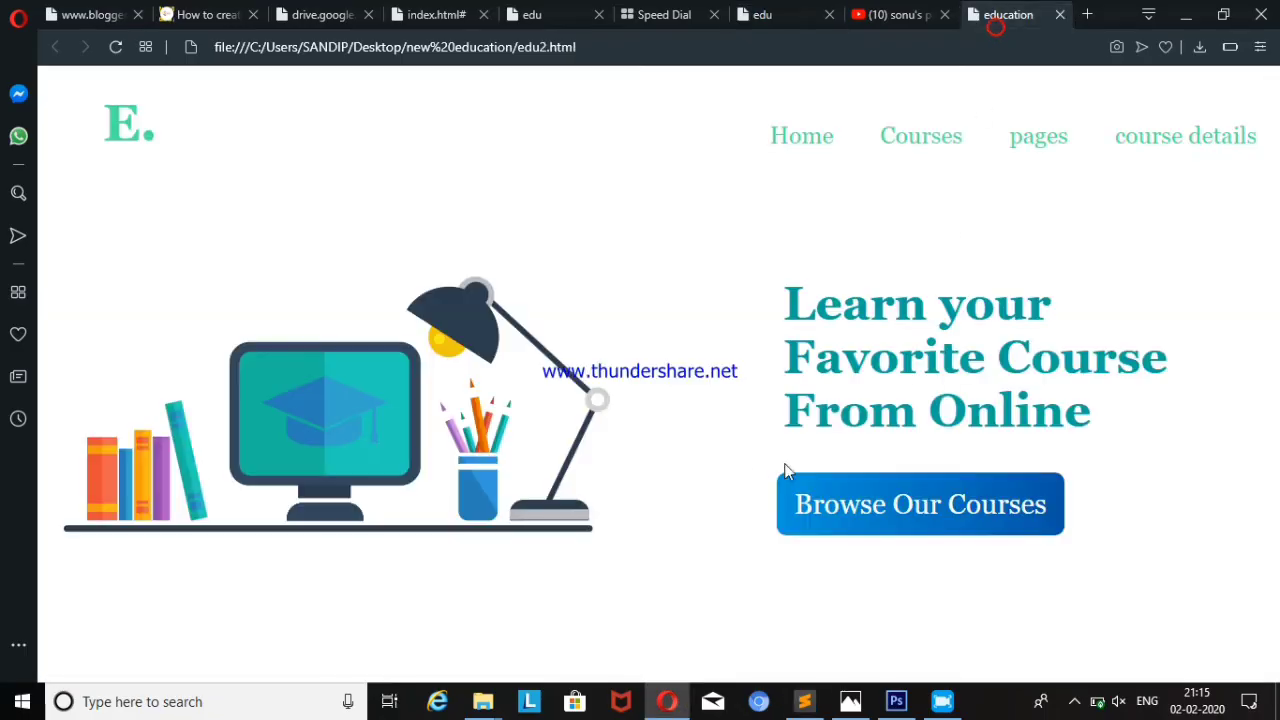
{"action": "key", "text": "F5"}
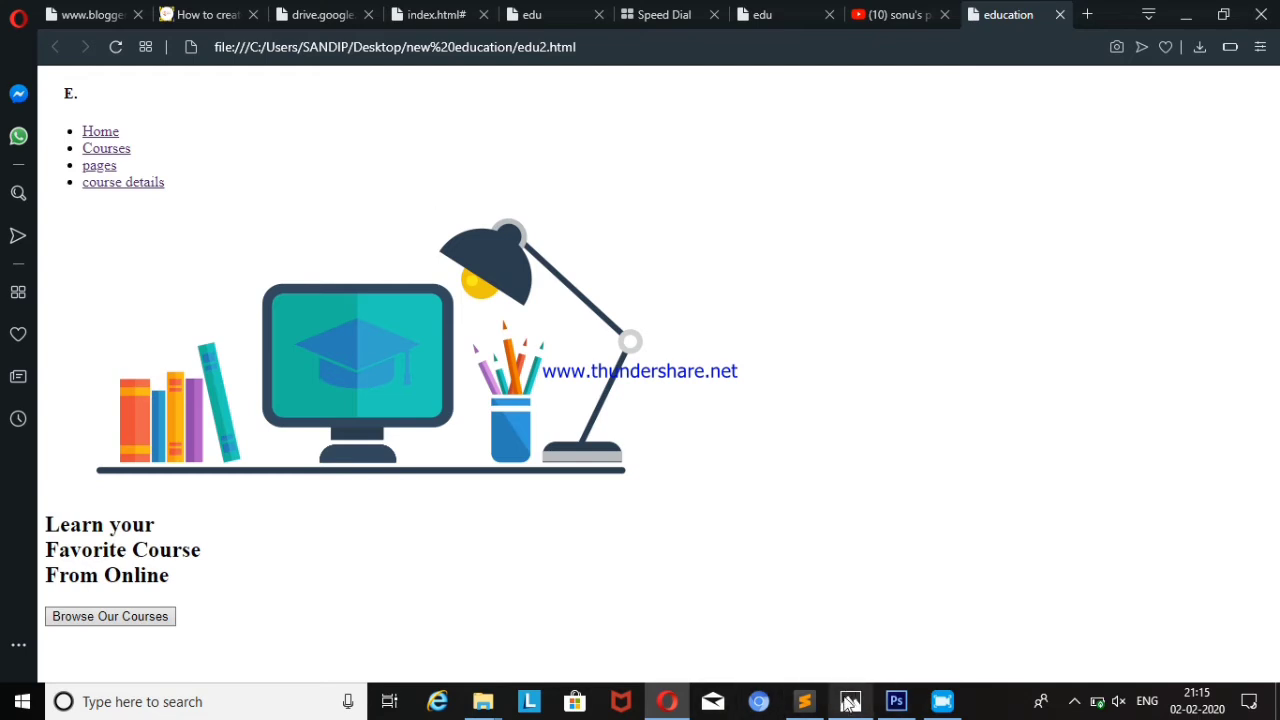
{"action": "left_click", "coordinate": [804, 701]}
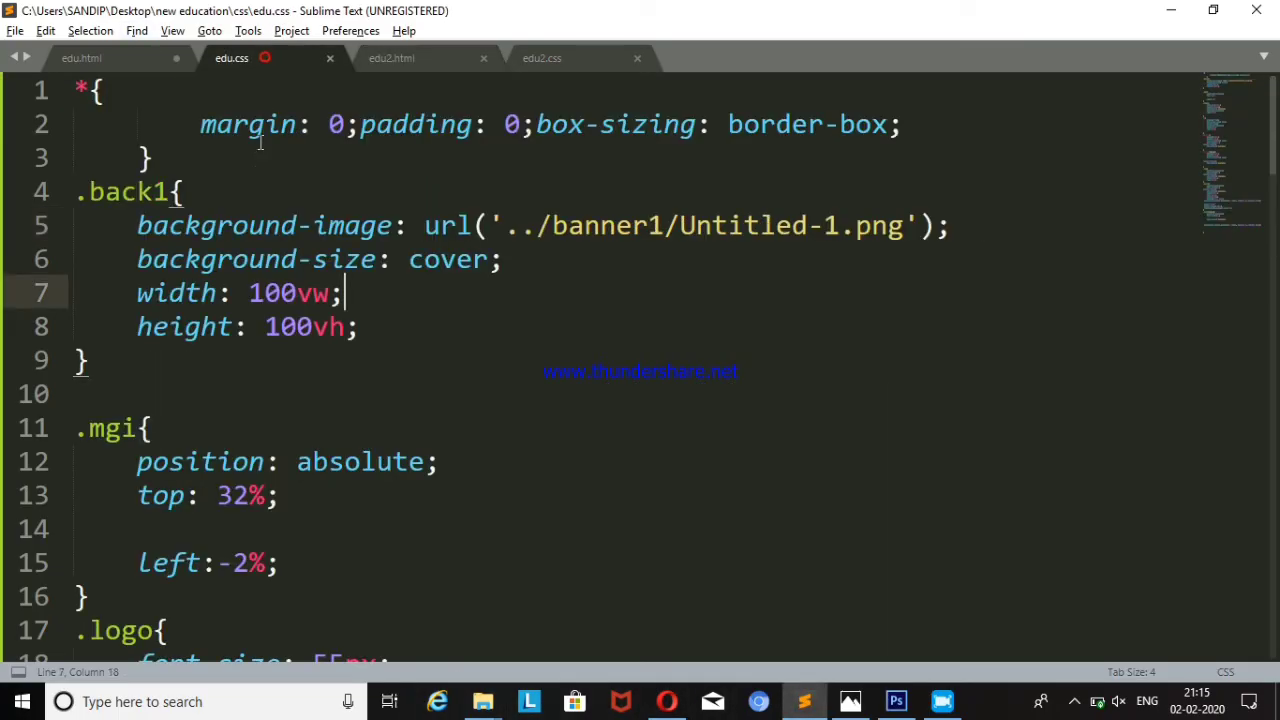
- In edu2.css, start a universal * rule containing padding: 0
{"action": "key", "text": "ctrl+Page_Up"}
{"action": "left_click", "coordinate": [587, 50]}
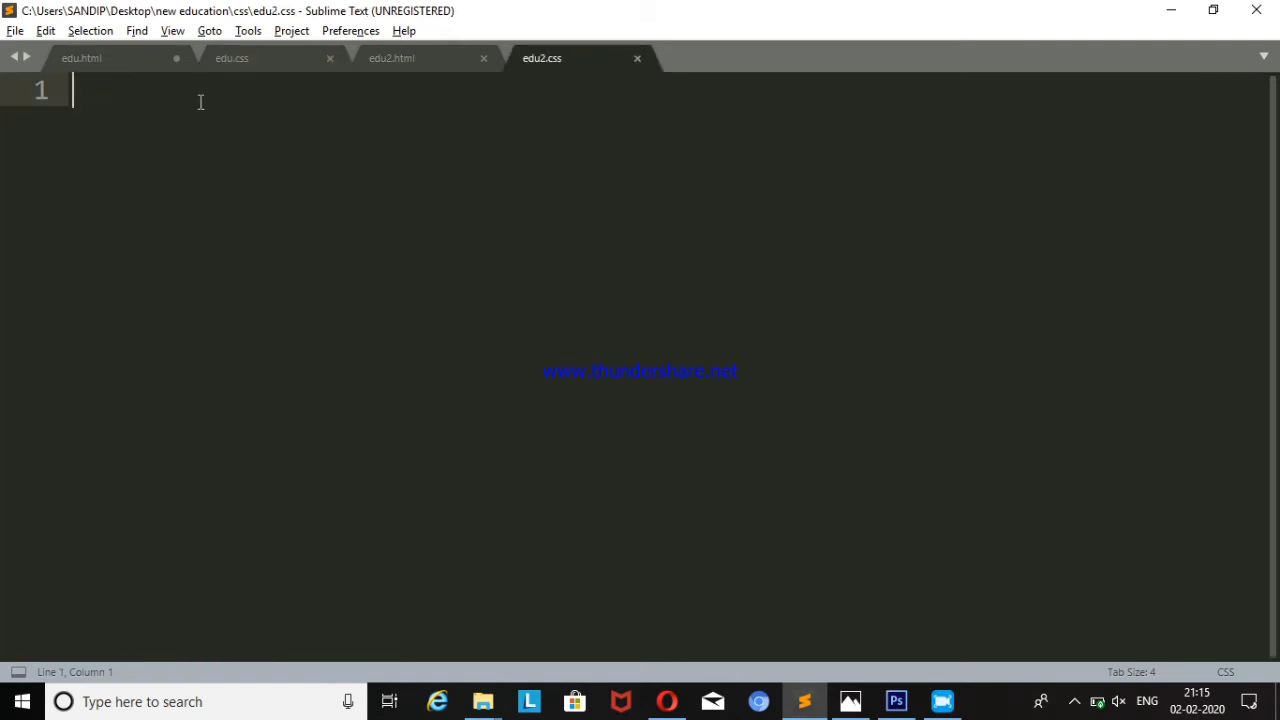
{"action": "type", "text": "*{"}
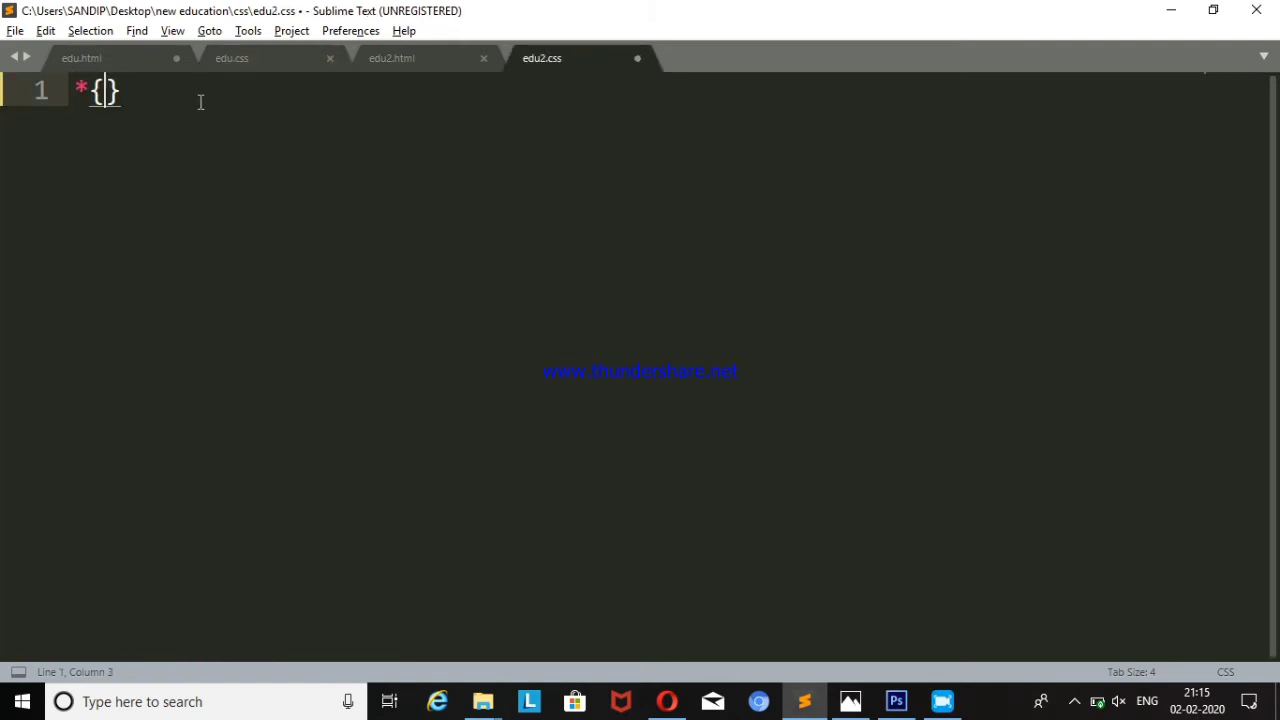
{"action": "key", "text": "Return"}
{"action": "type", "text": "pa"}
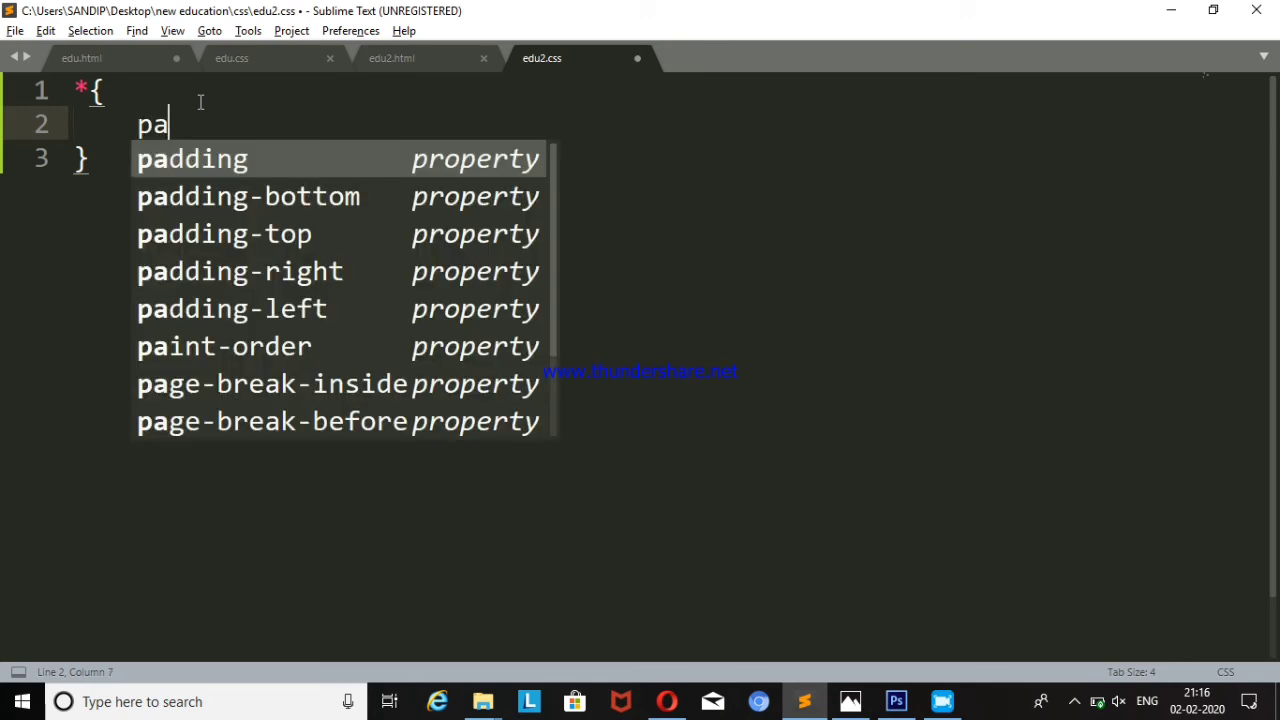
{"action": "key", "text": "Return"}
{"action": "type", "text": "0;"}
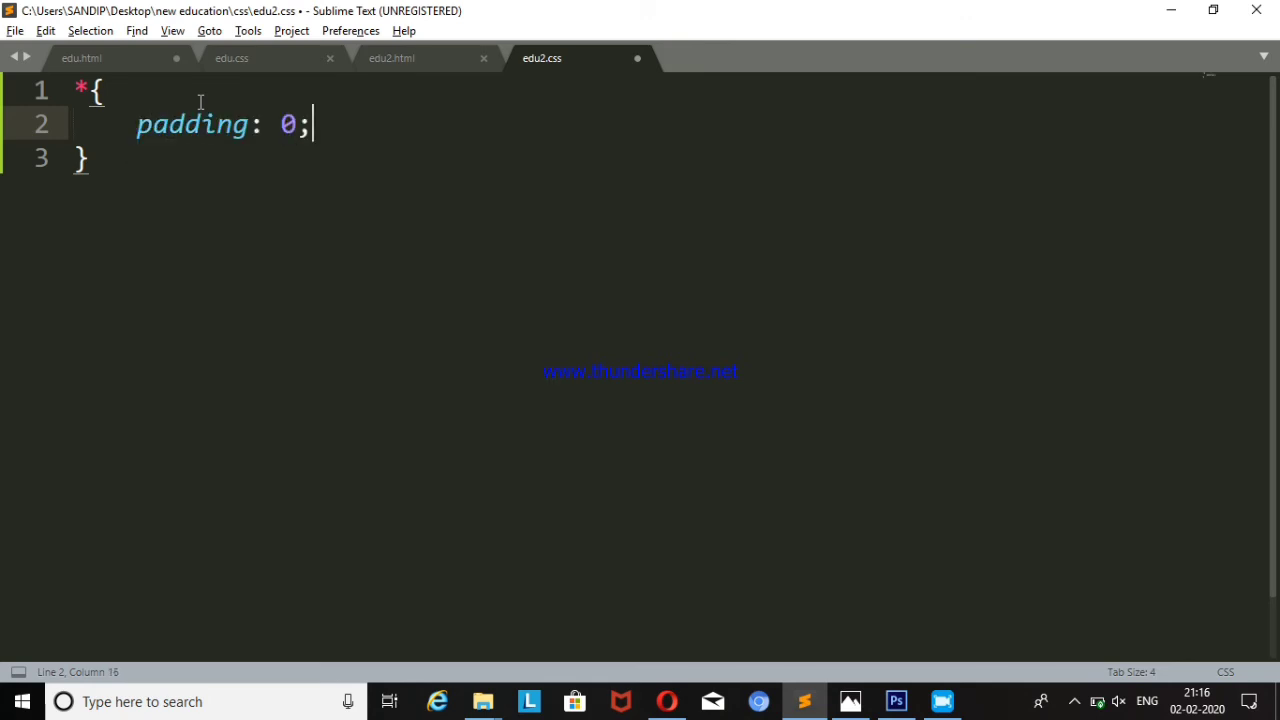
{"action": "key", "text": "Return"}
- Add margin: 0 and box-sizing: border-box to the universal rule and save edu2.css
{"action": "type", "text": "m"}
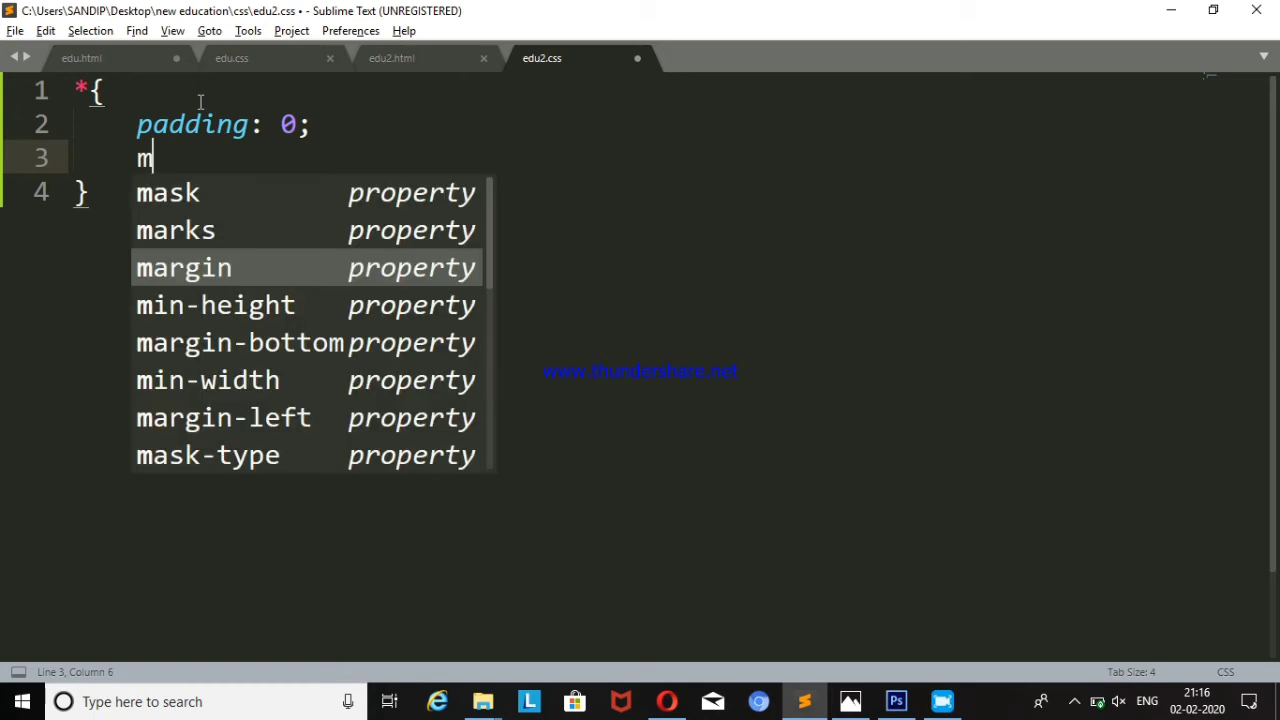
{"action": "key", "text": "Return"}
{"action": "type", "text": "0;"}
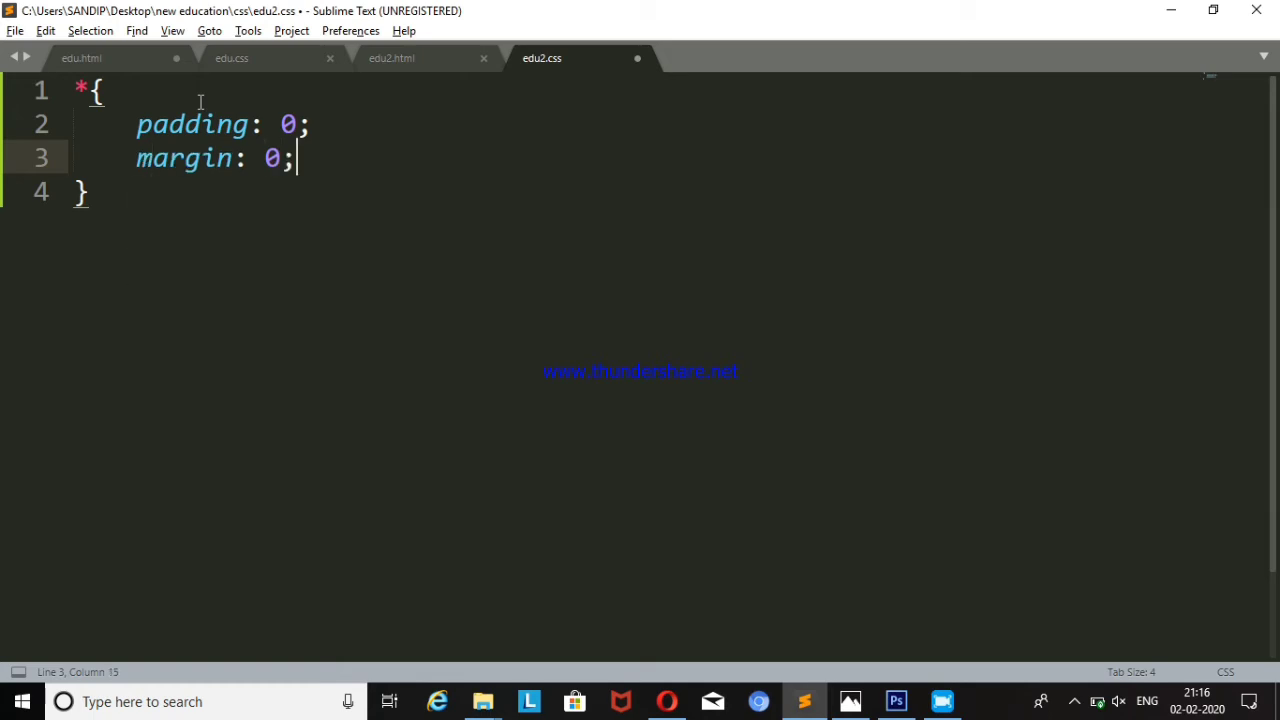
{"action": "key", "text": "Return"}
{"action": "type", "text": "bo"}
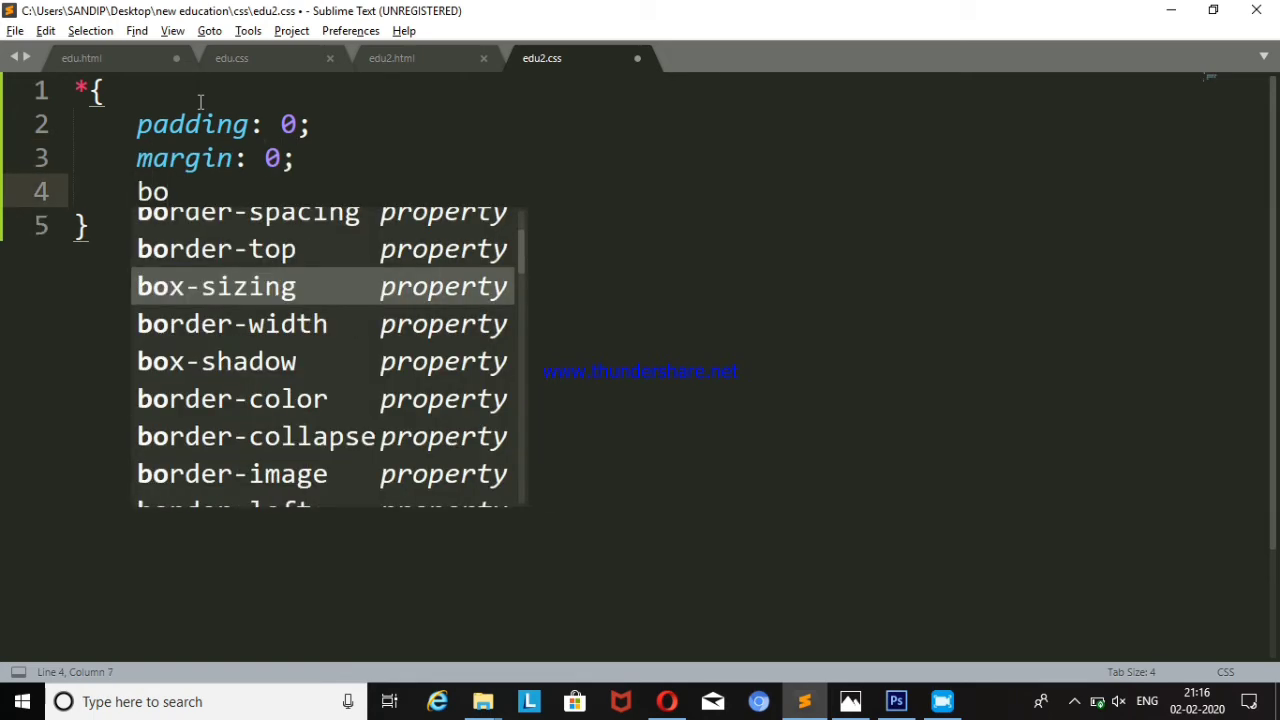
{"action": "key", "text": "Return"}
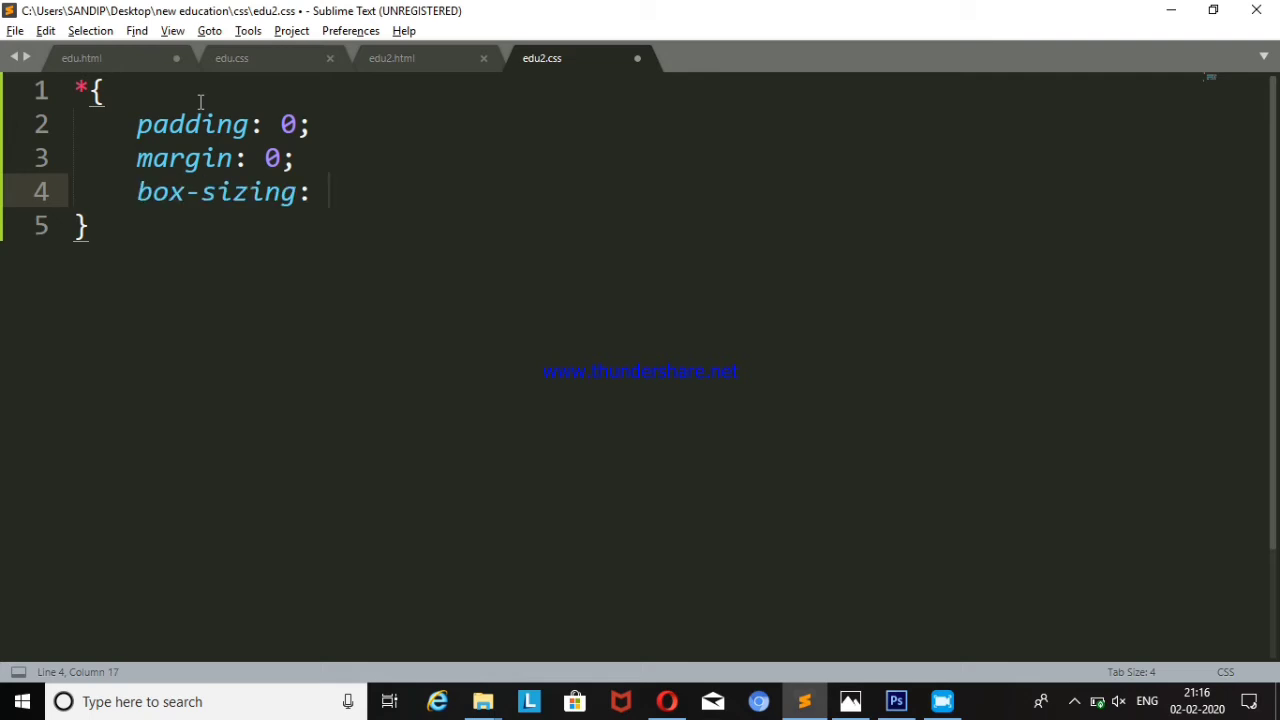
{"action": "type", "text": "b"}
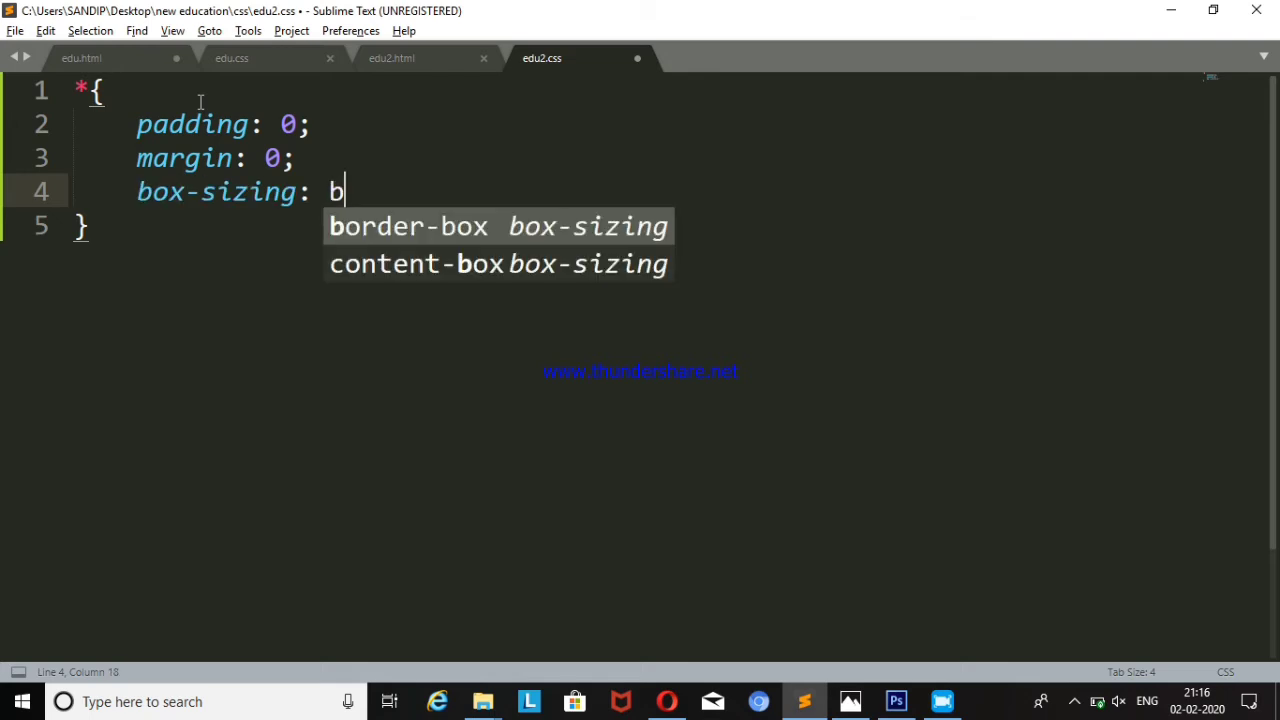
{"action": "key", "text": "Return"}
{"action": "type", "text": ";"}
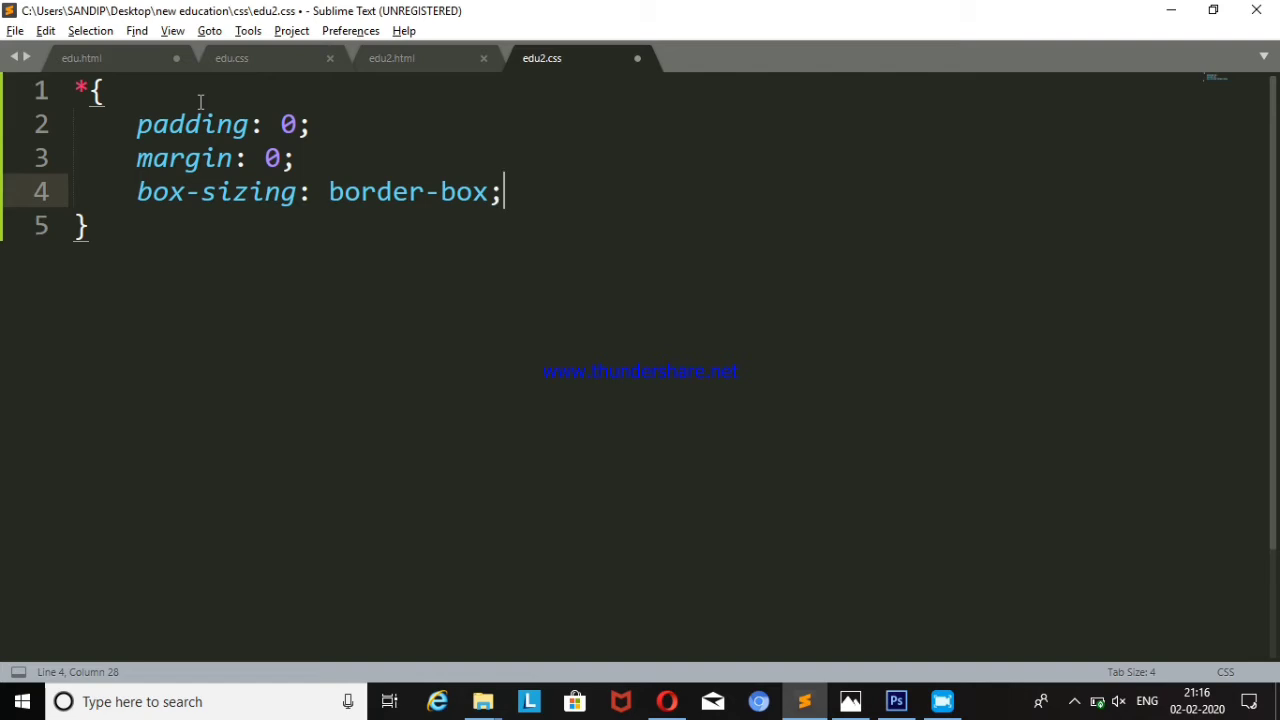
{"action": "key", "text": "ctrl+s"}
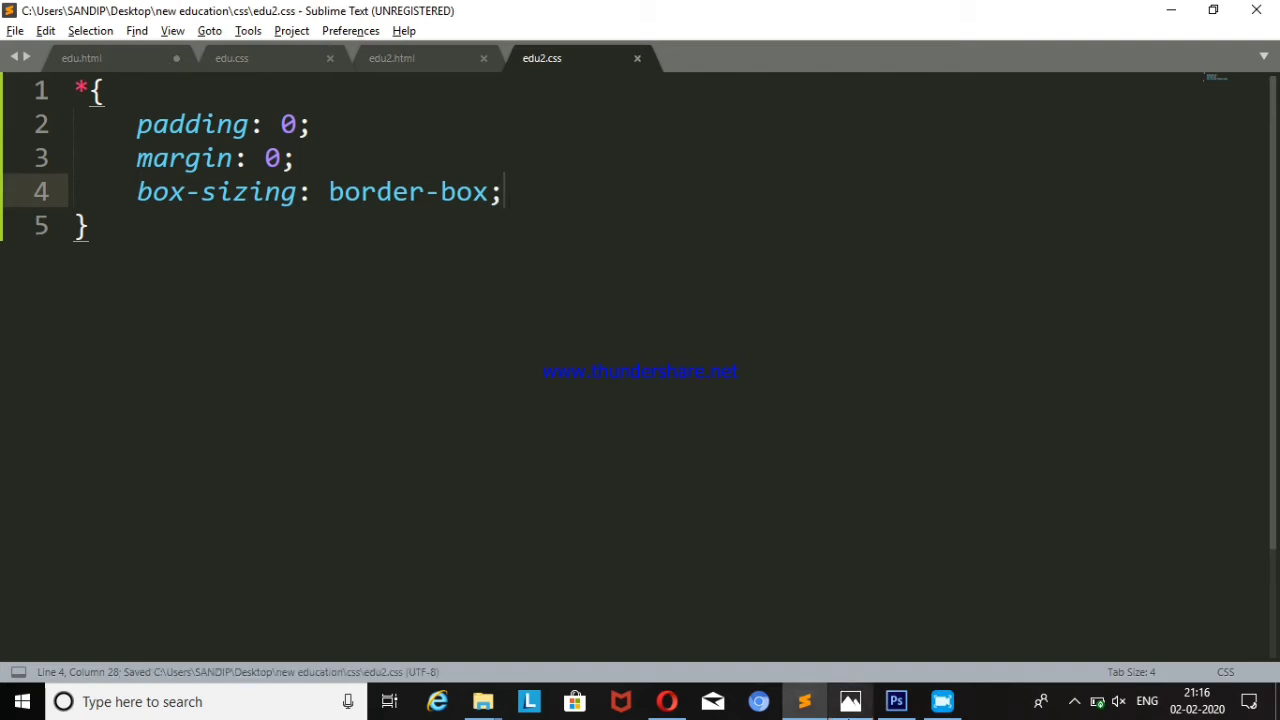
- Reload edu2.html in Opera to confirm the reset removed the default margins and padding
{"action": "left_click", "coordinate": [666, 701]}
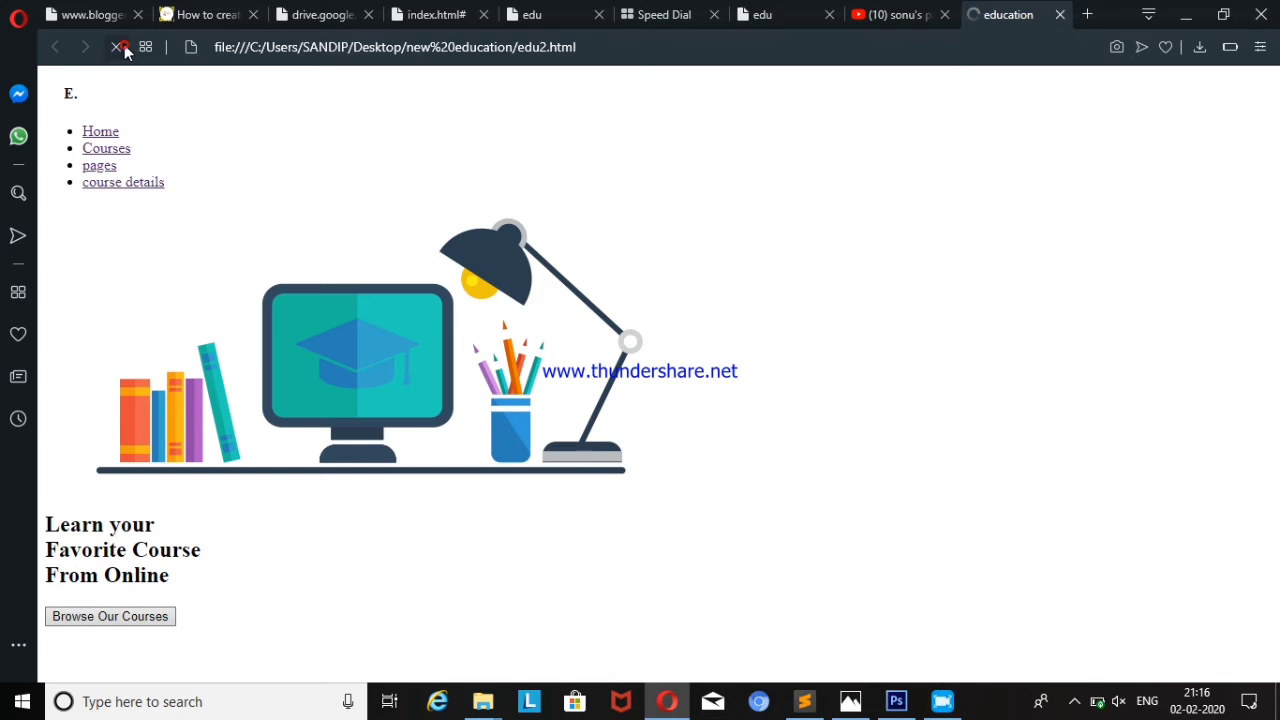
{"action": "left_click", "coordinate": [116, 47]}
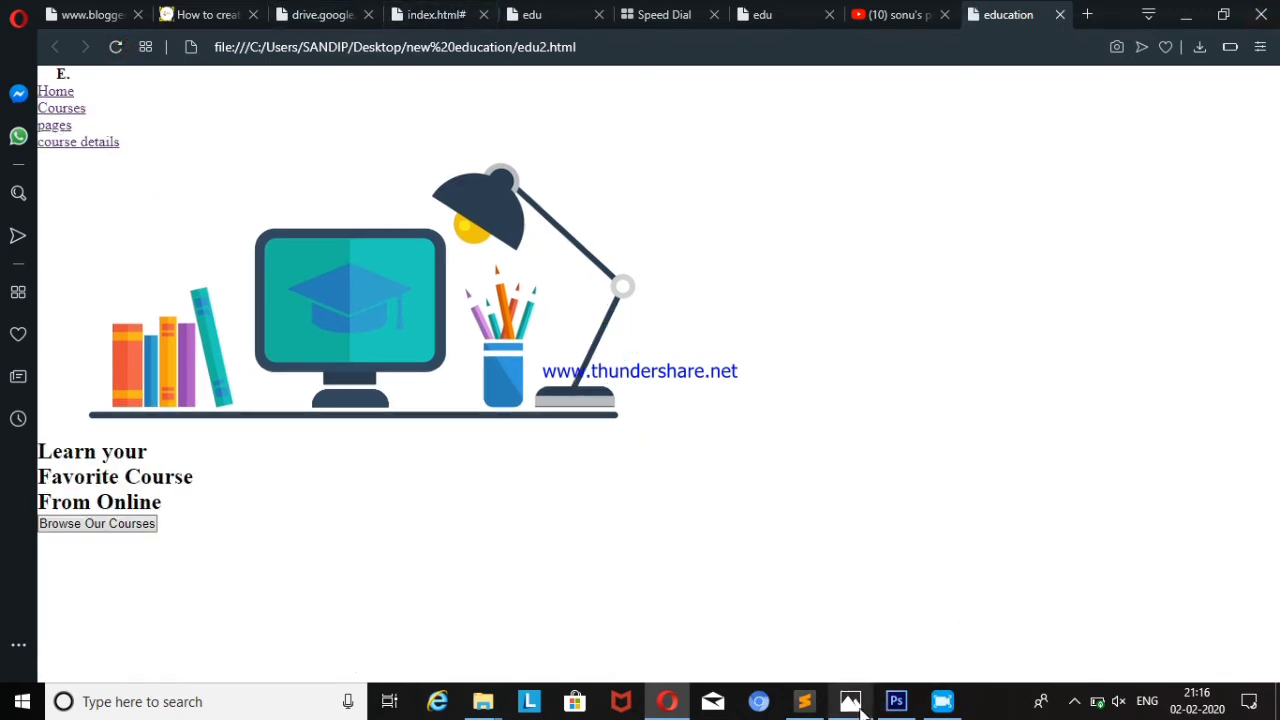
{"action": "left_click", "coordinate": [804, 701]}
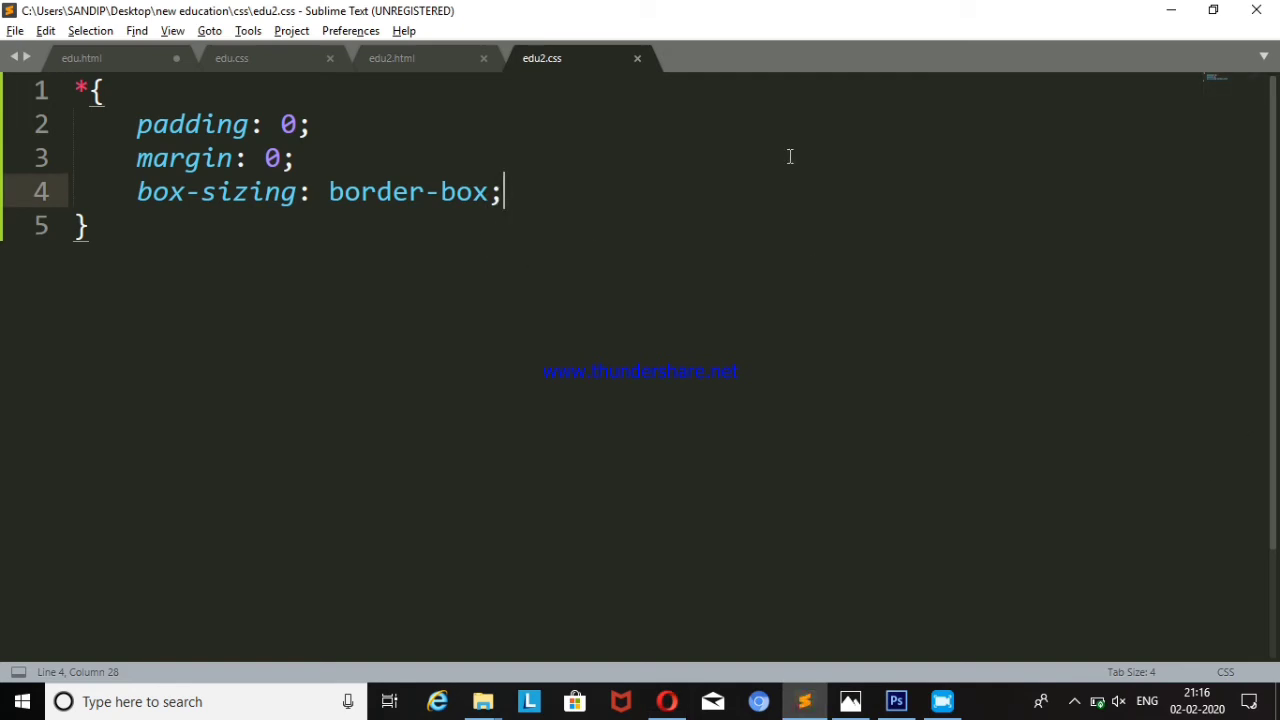
- Copy the .back1 selector from edu.css onto a new line below the reset in edu2.css
{"action": "left_click", "coordinate": [225, 58]}
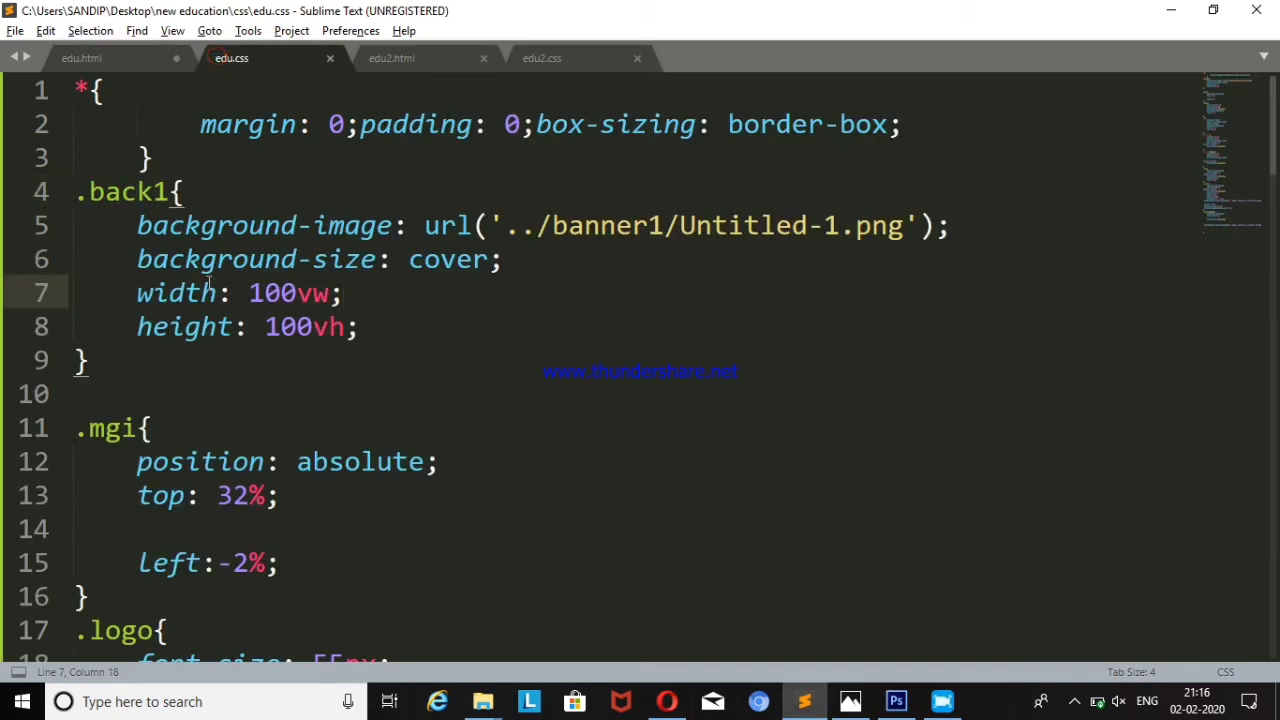
{"action": "left_click_drag", "start_coordinate": [76, 191], "coordinate": [168, 191]}
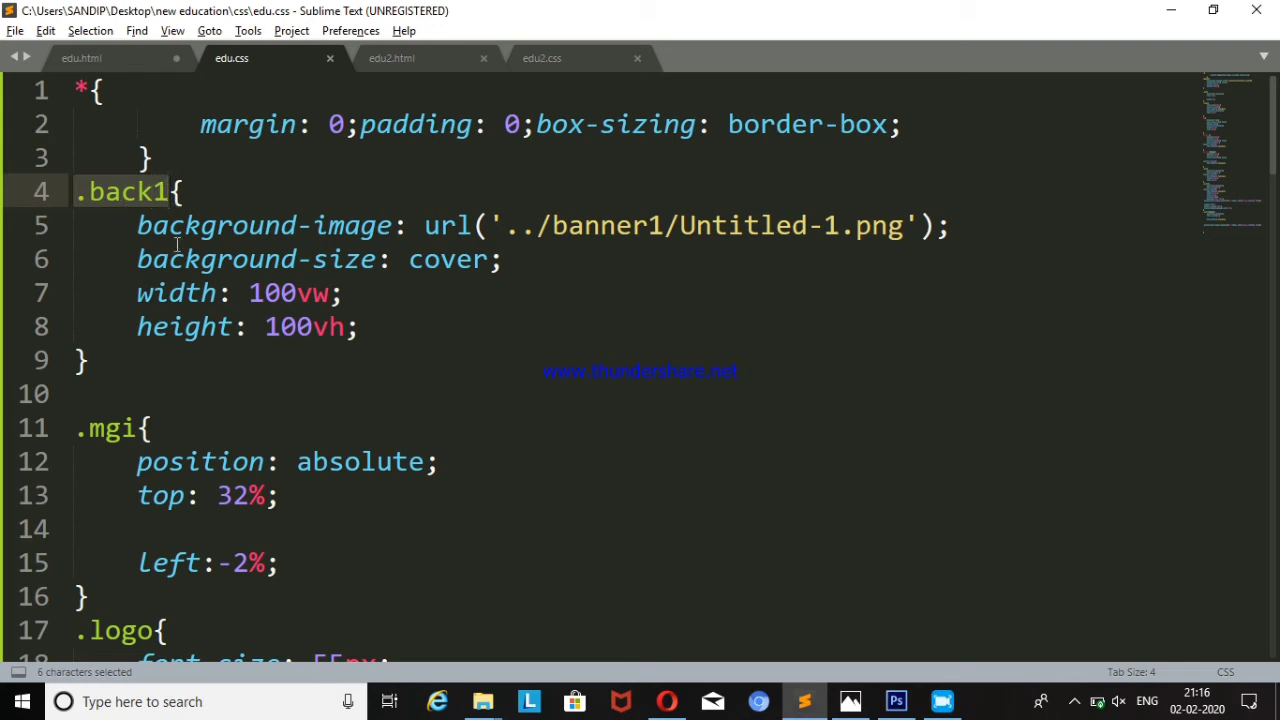
{"action": "key", "text": "ctrl+c"}
{"action": "left_click", "coordinate": [526, 58]}
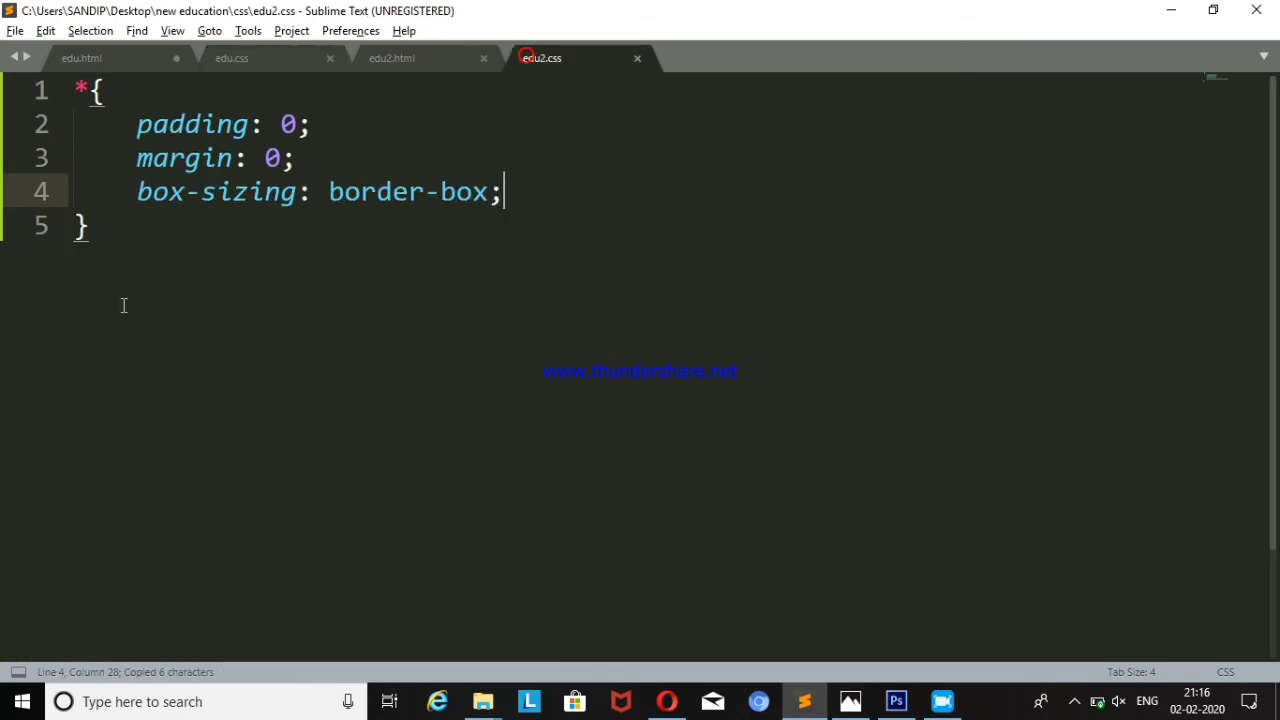
{"action": "left_click", "coordinate": [95, 242]}
{"action": "key", "text": "Return"}
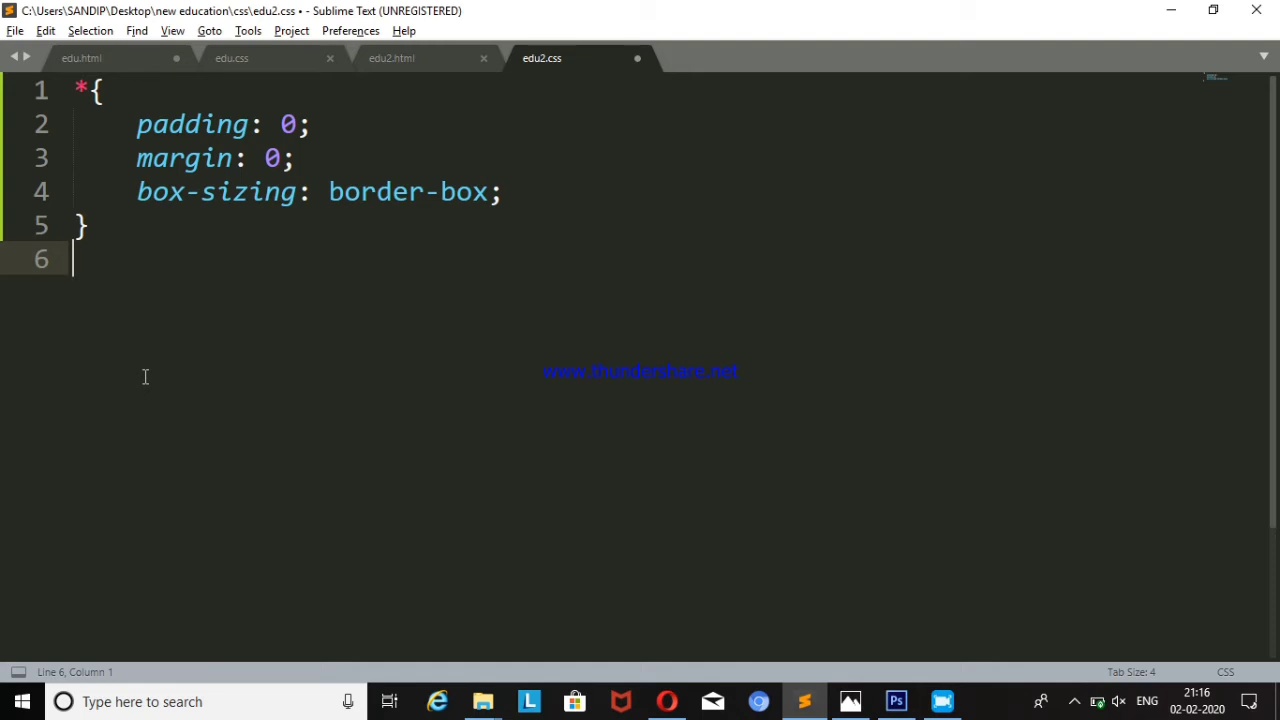
{"action": "key", "text": "ctrl+v"}
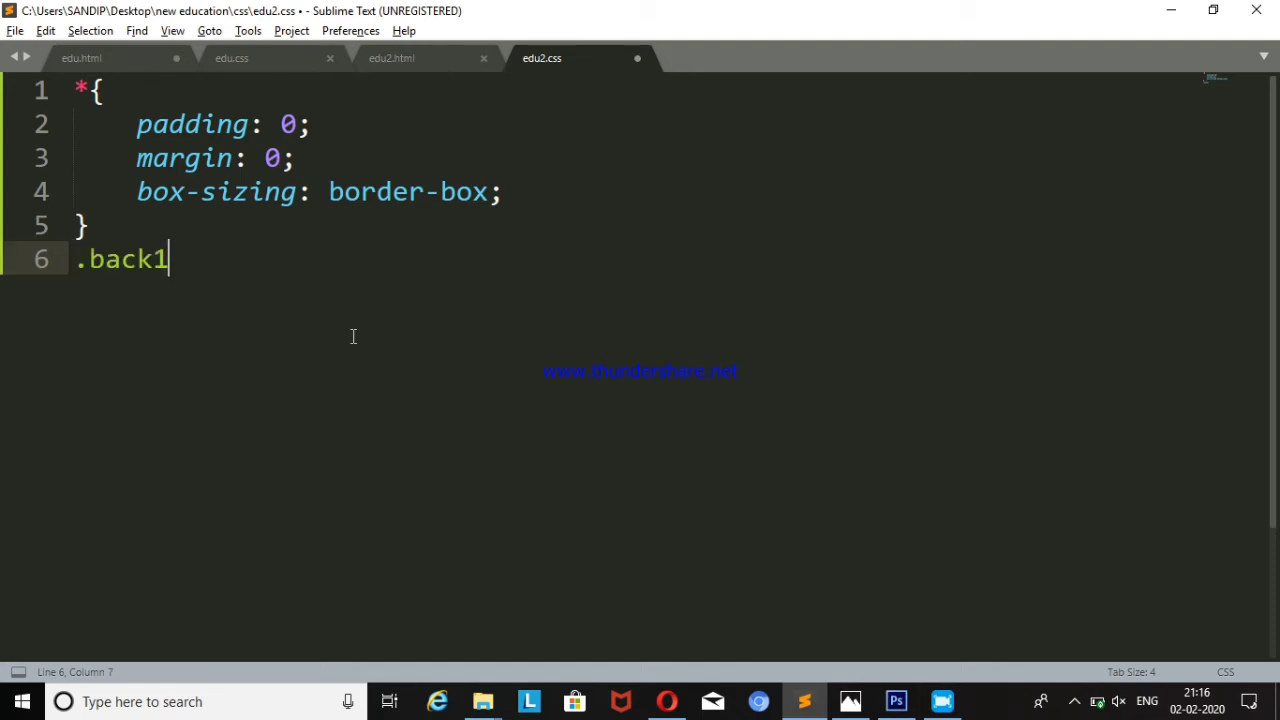
{"action": "left_click", "coordinate": [666, 701]}
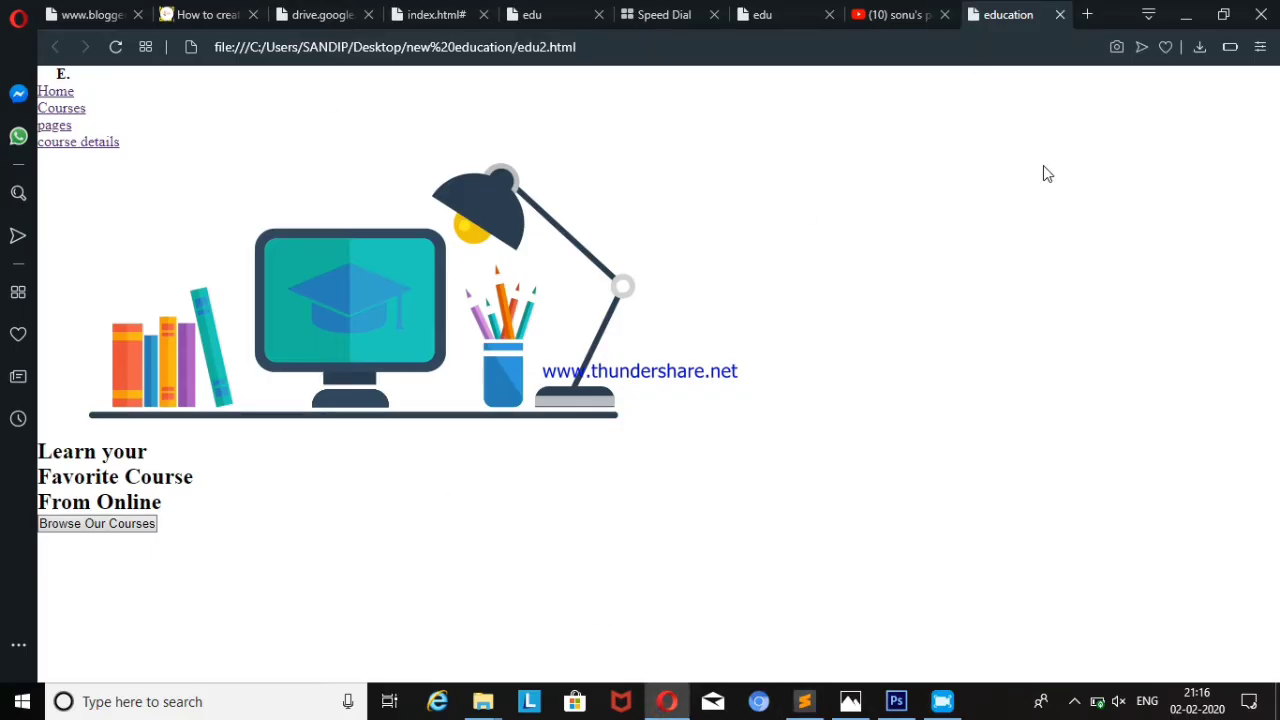
- Compare the unstyled edu2.html page in Opera with the styled edu page
{"action": "left_click", "coordinate": [1074, 701]}
{"action": "double_click", "coordinate": [1006, 490]}
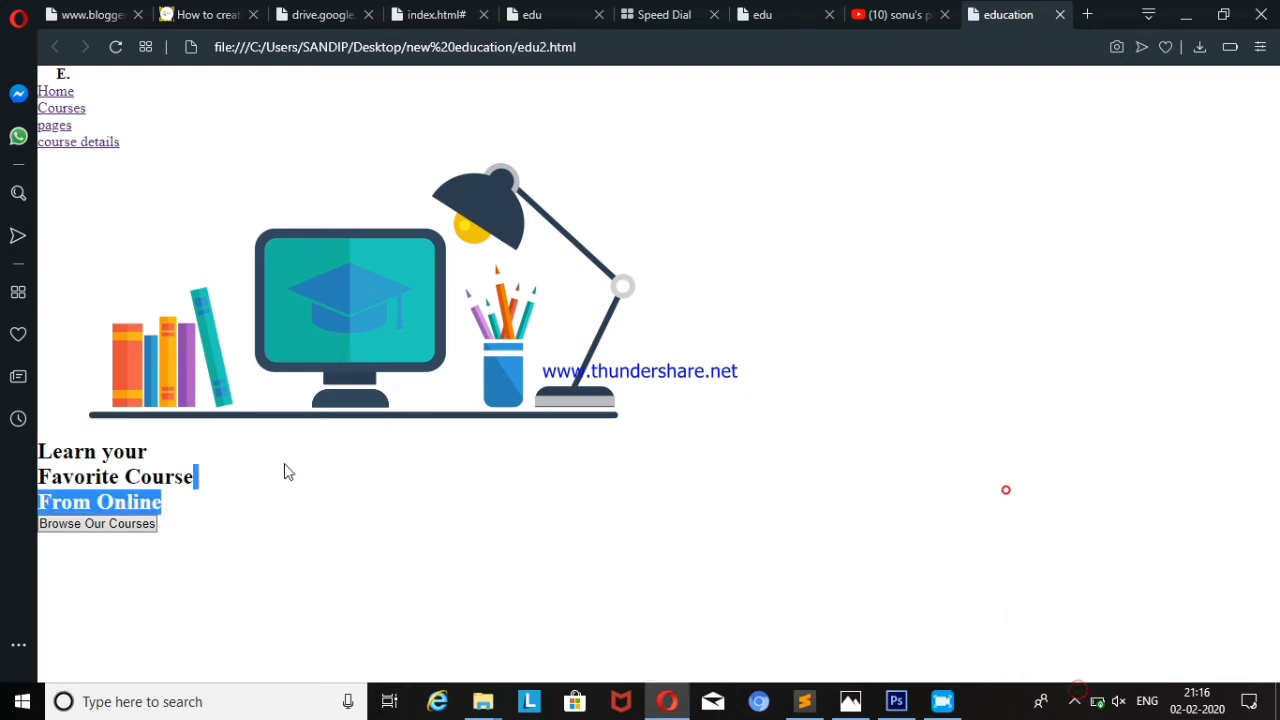
{"action": "left_click", "coordinate": [327, 520]}
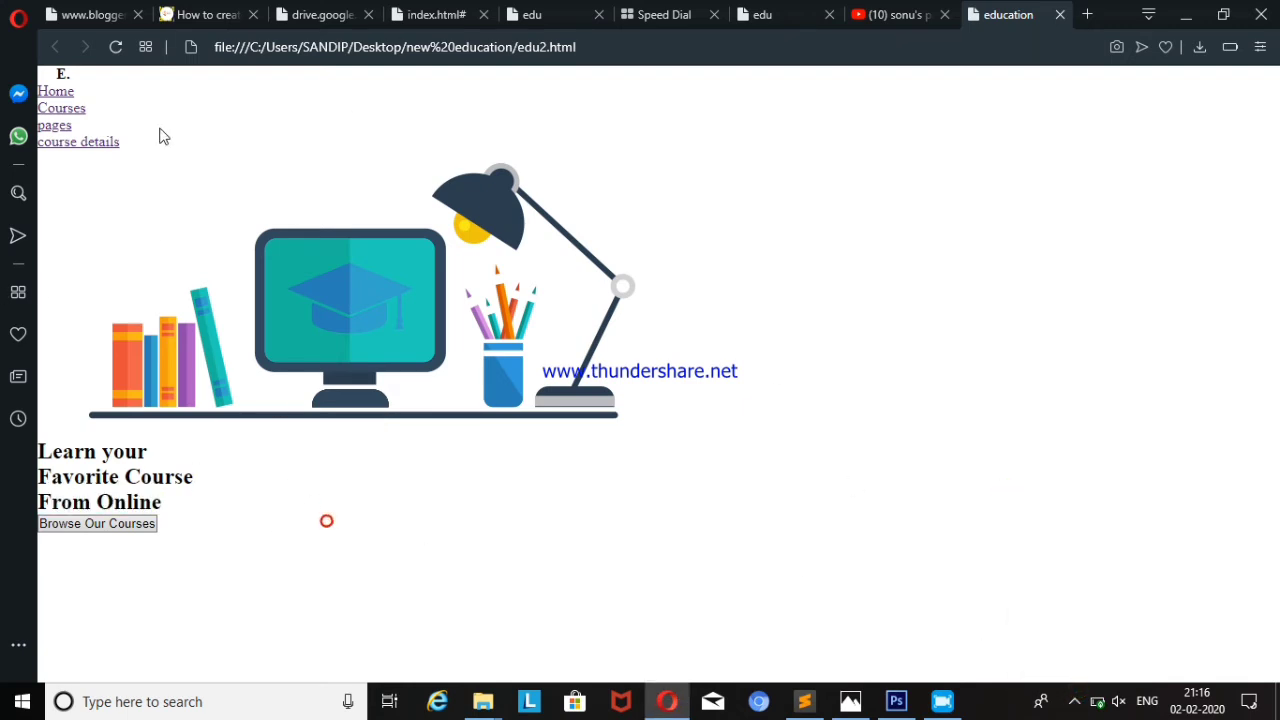
{"action": "left_click", "coordinate": [771, 21]}
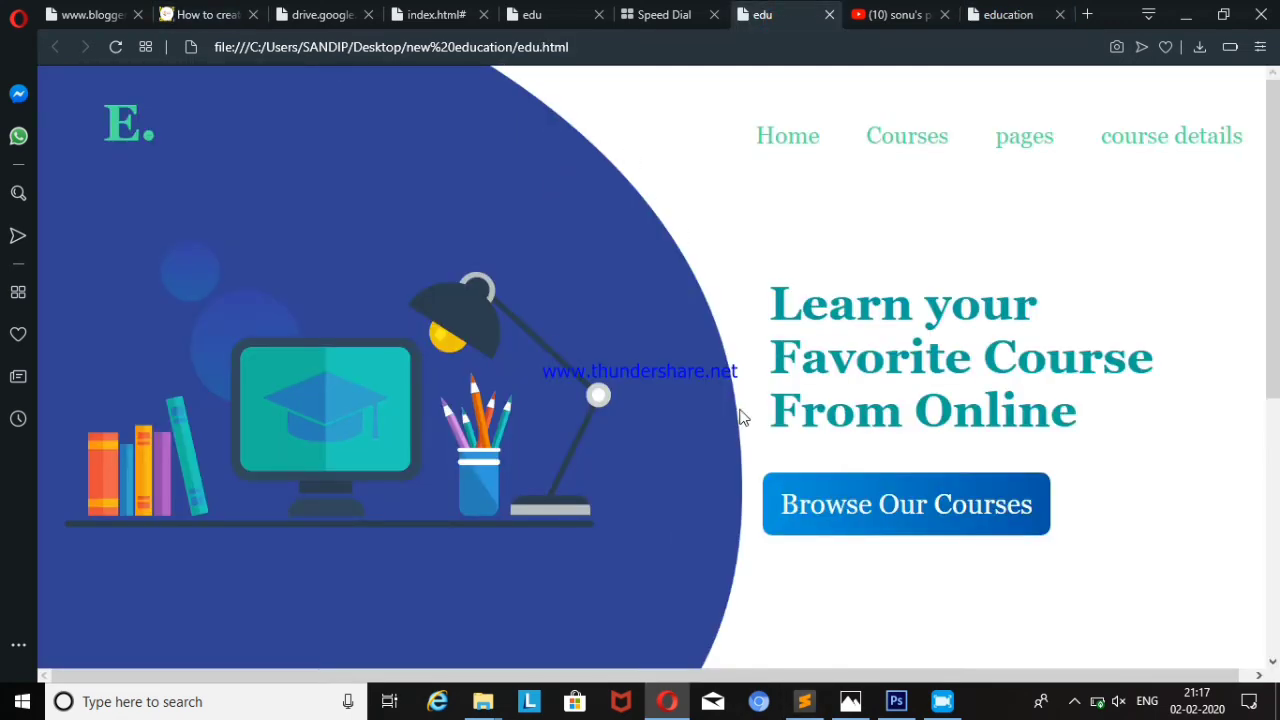
{"action": "left_click", "coordinate": [806, 701]}
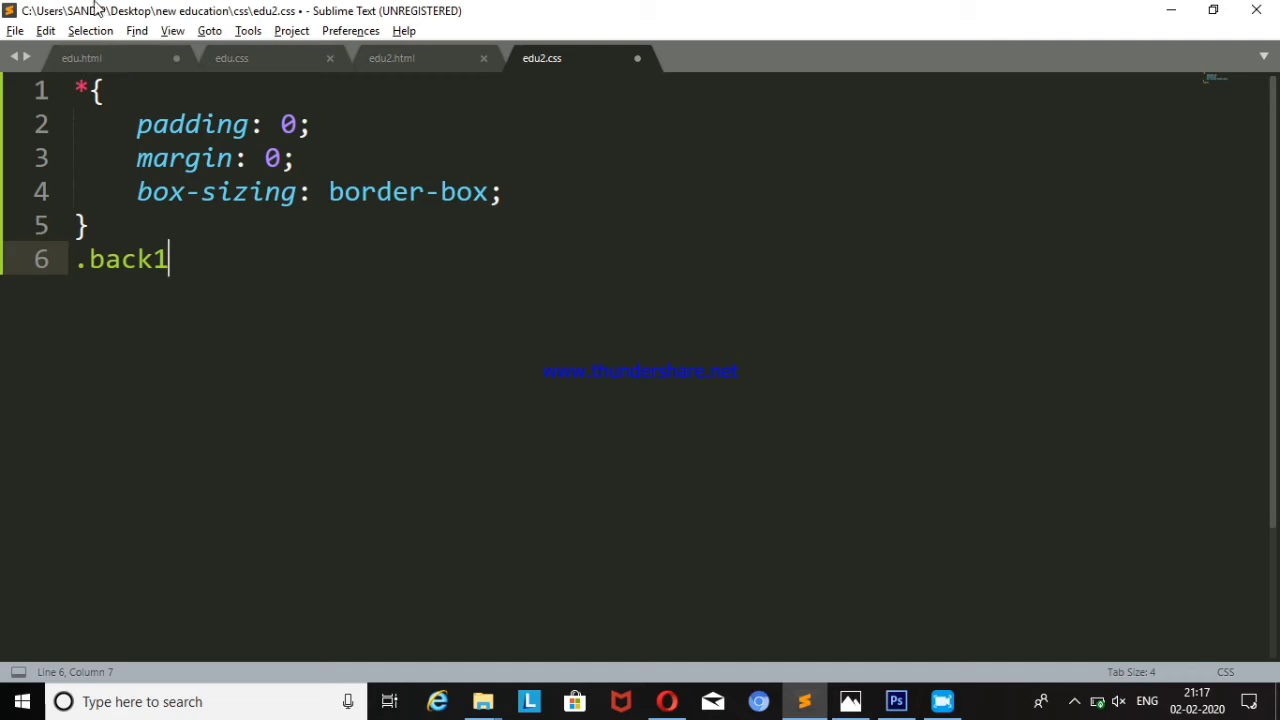
- Open the .back1 rule body with a background-image: url(' value
{"action": "type", "text": "["}
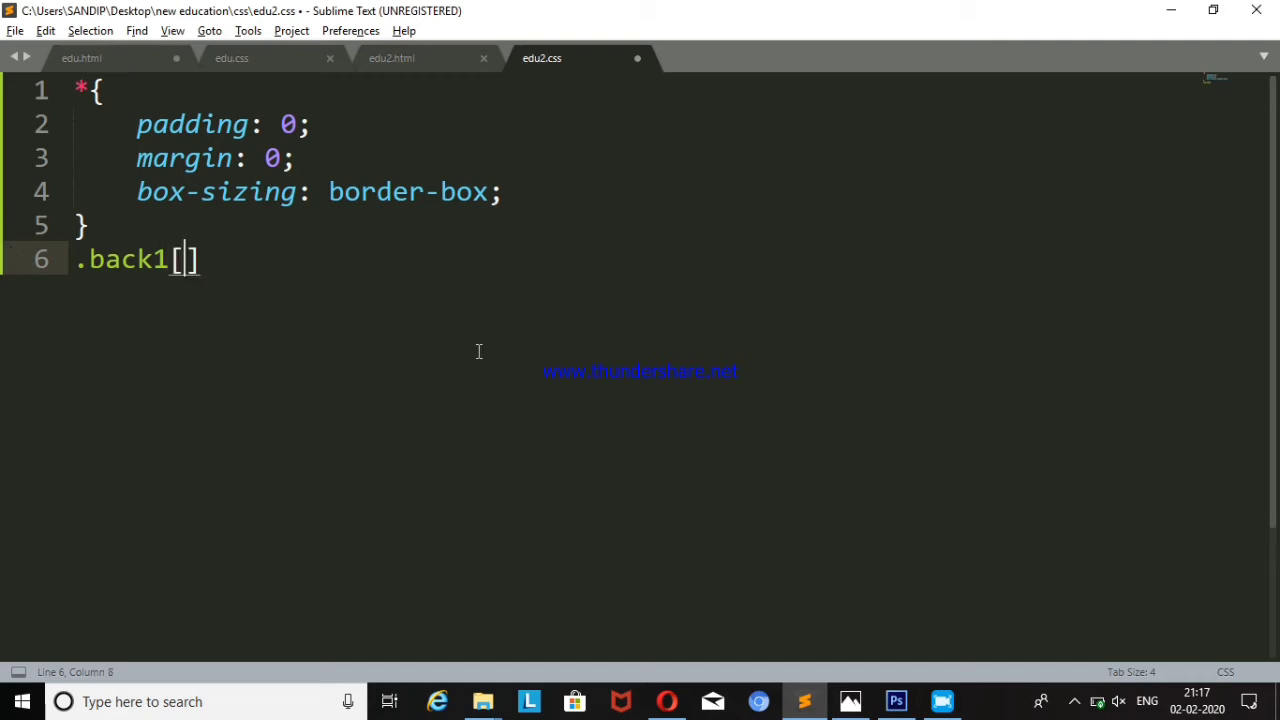
{"action": "key", "text": "BackSpace"}
{"action": "type", "text": "{"}
{"action": "key", "text": "Return"}
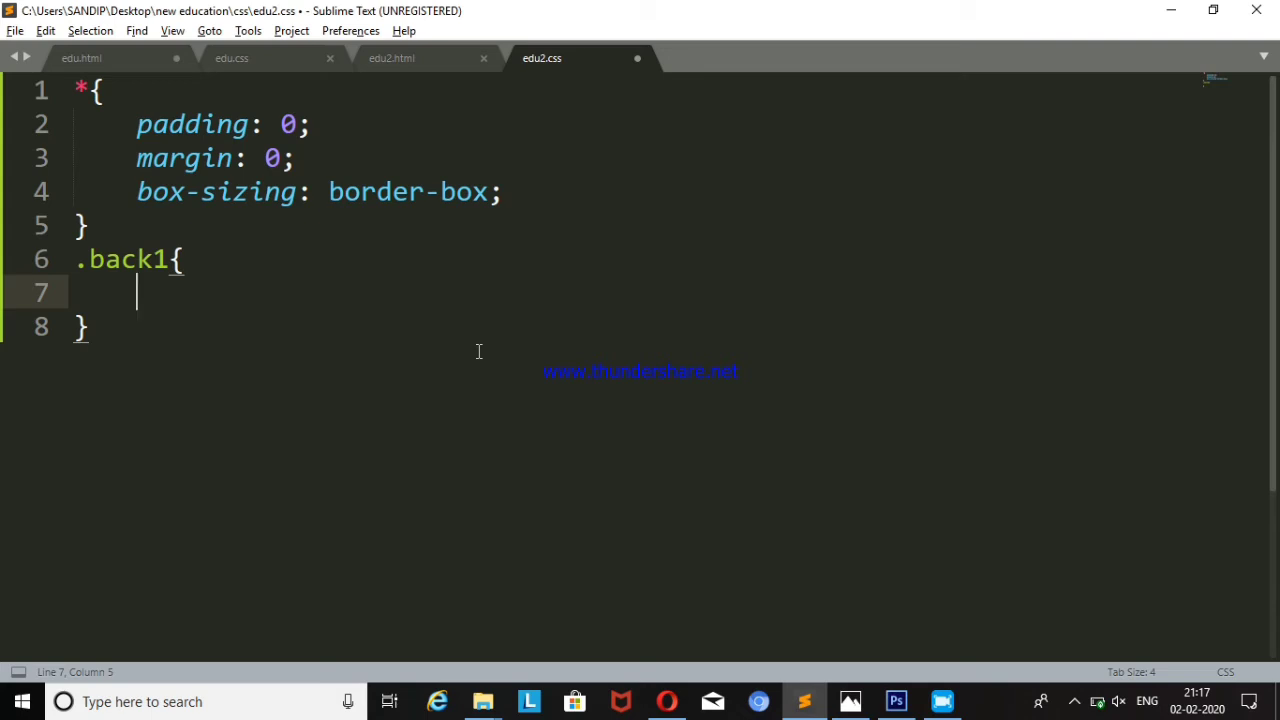
{"action": "type", "text": "bac"}
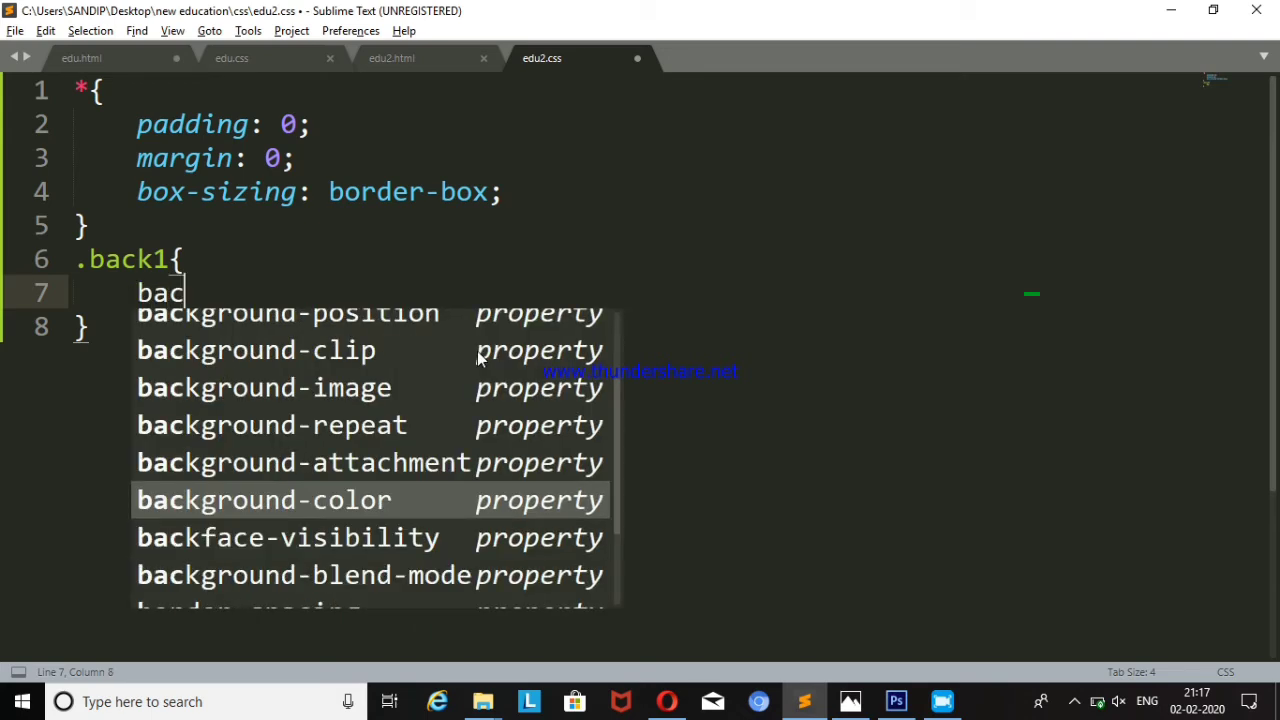
{"action": "type", "text": "k"}
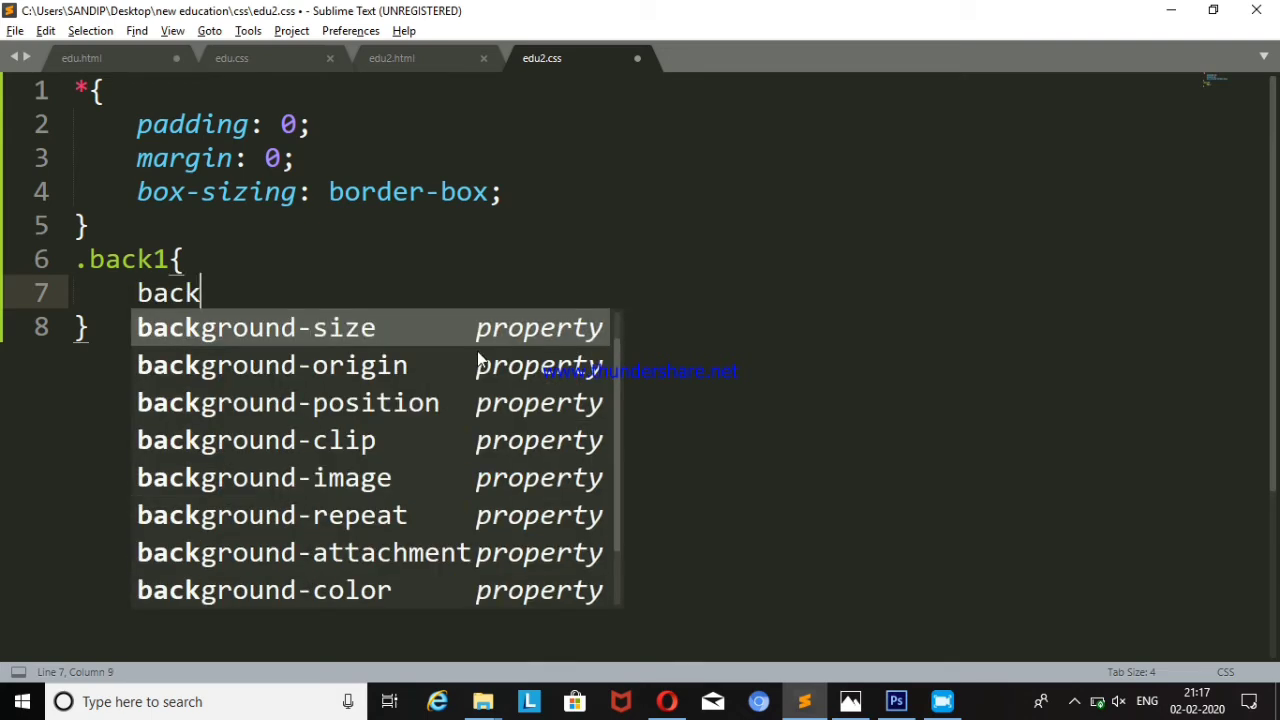
{"action": "type", "text": "i"}
{"action": "key", "text": "Return"}
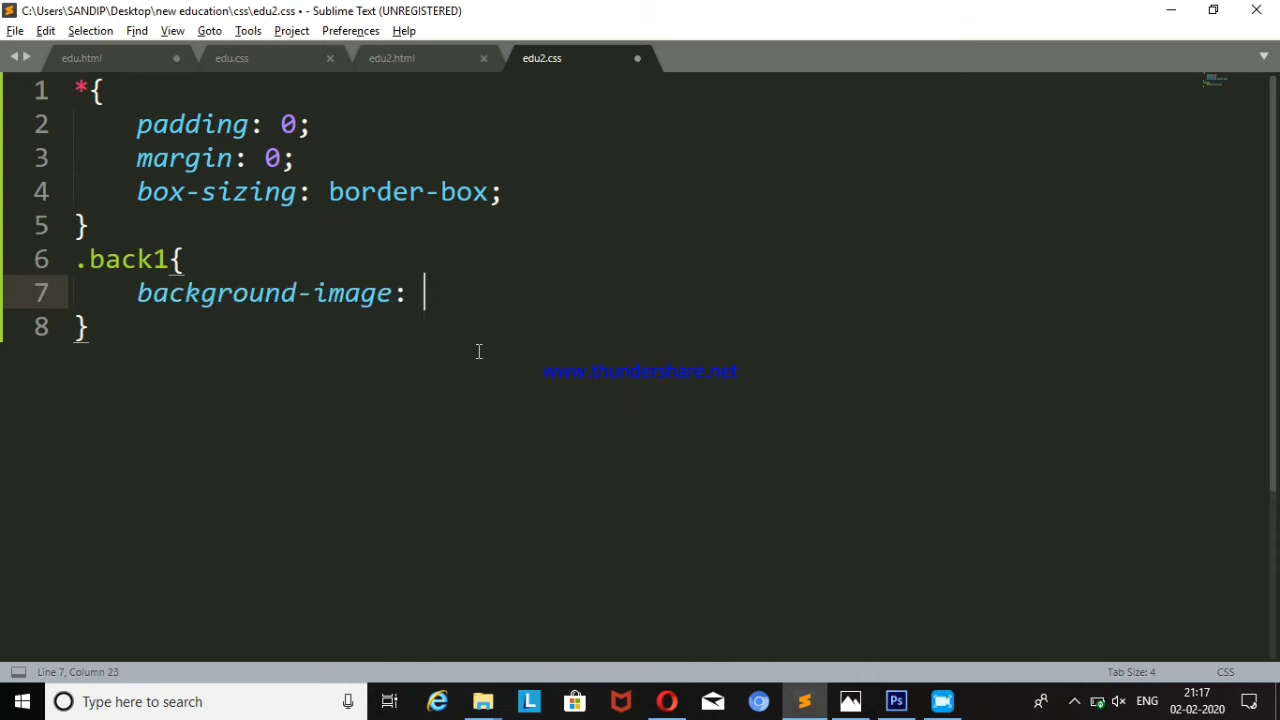
{"action": "type", "text": "u"}
{"action": "key", "text": "Return"}
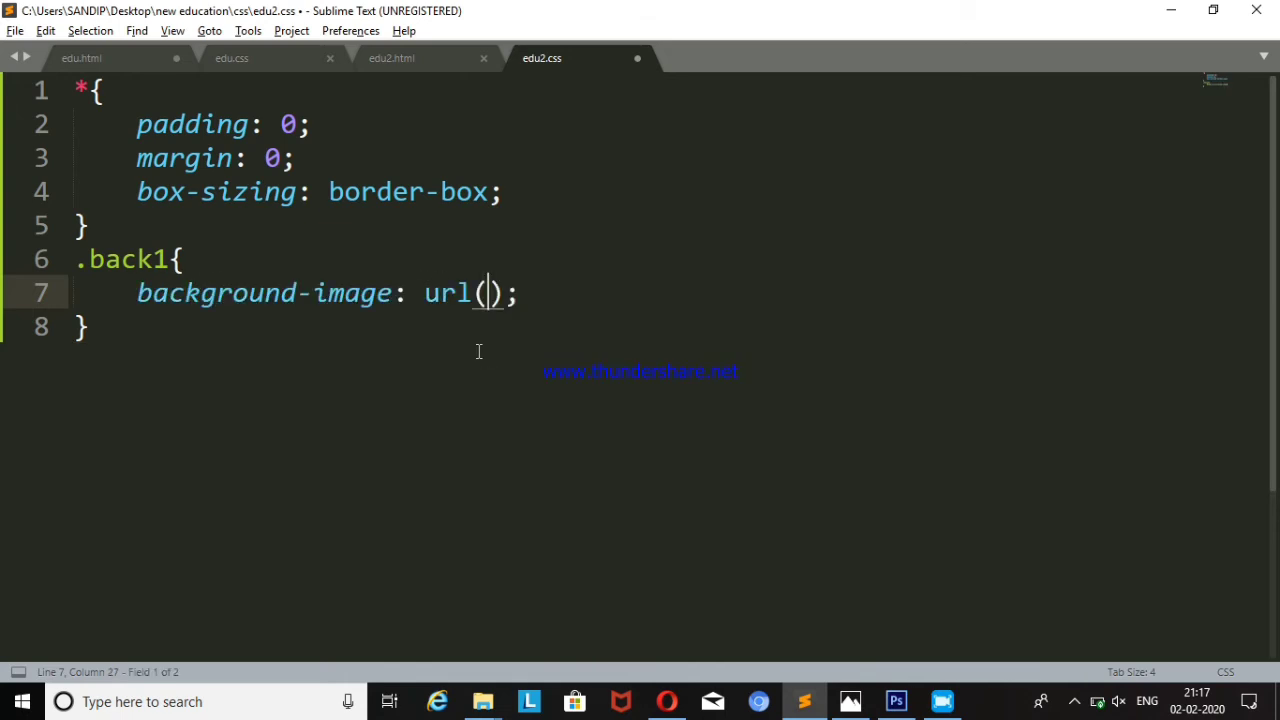
{"action": "type", "text": "'"}
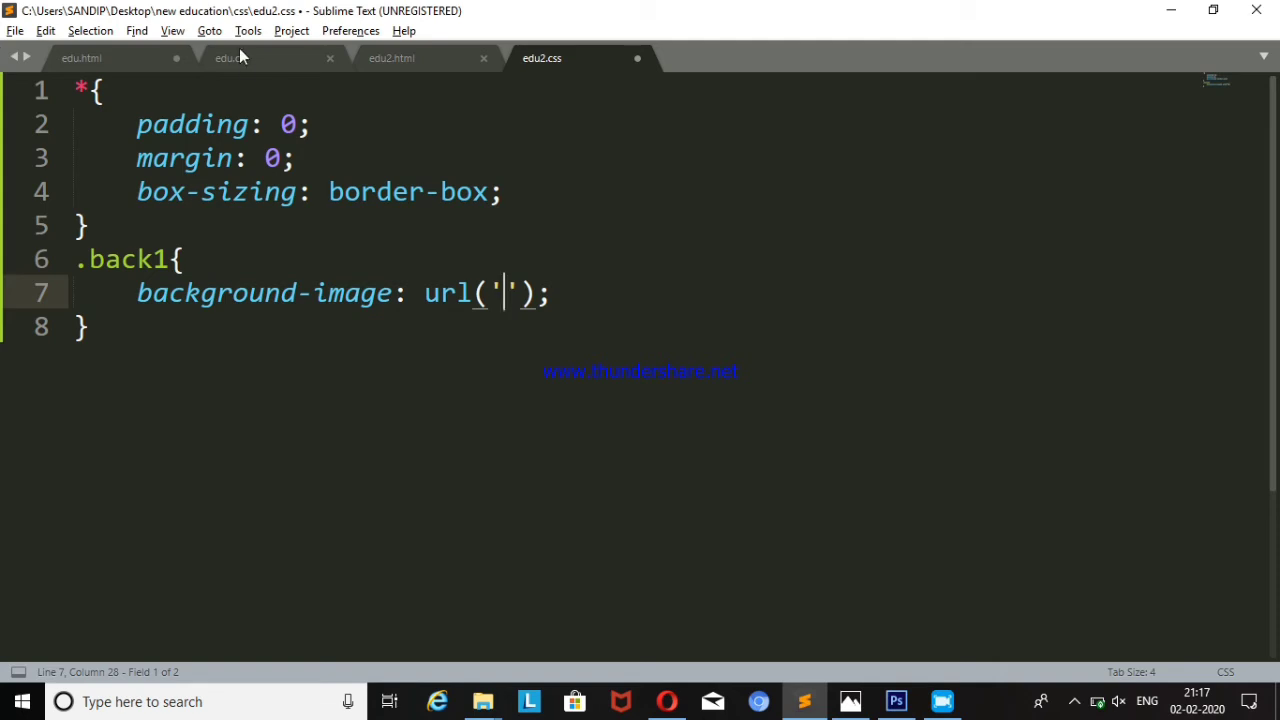
- Paste the '../banner1/Untitled-1.png' path from edu.css into url(), fix doubled quotes, and save
{"action": "left_click", "coordinate": [240, 57]}
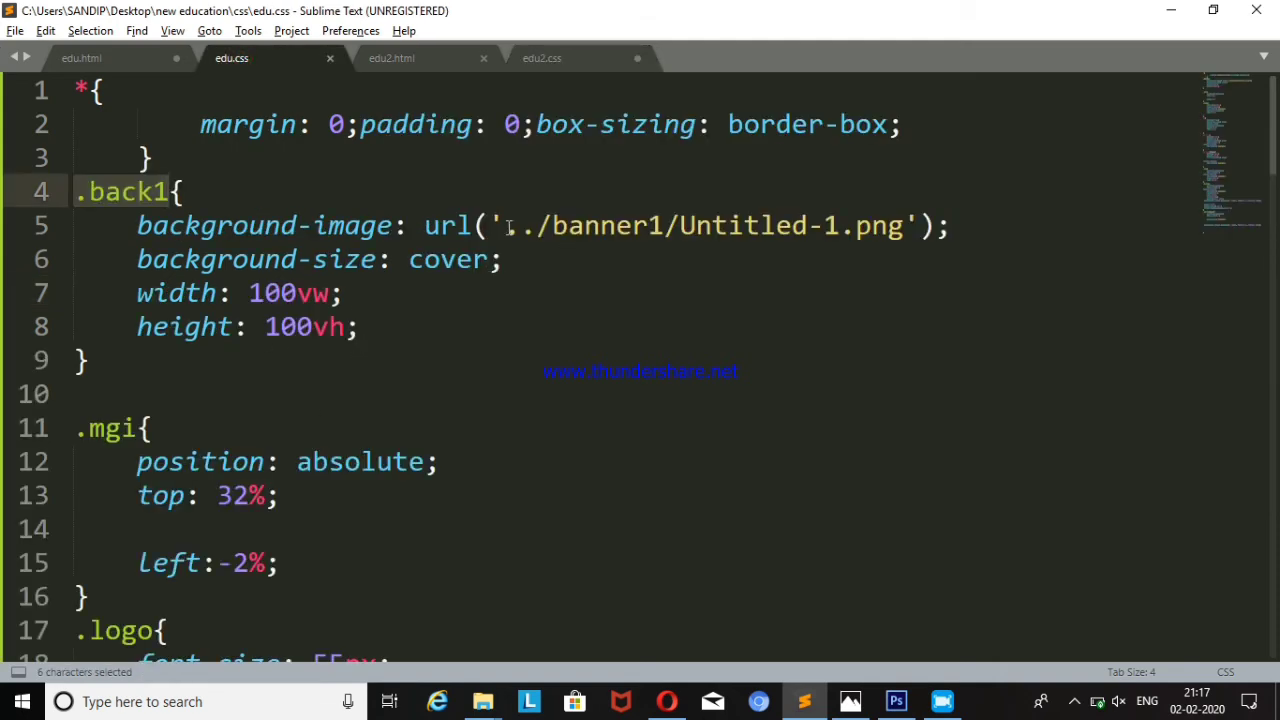
{"action": "left_click_drag", "start_coordinate": [490, 226], "coordinate": [921, 228]}
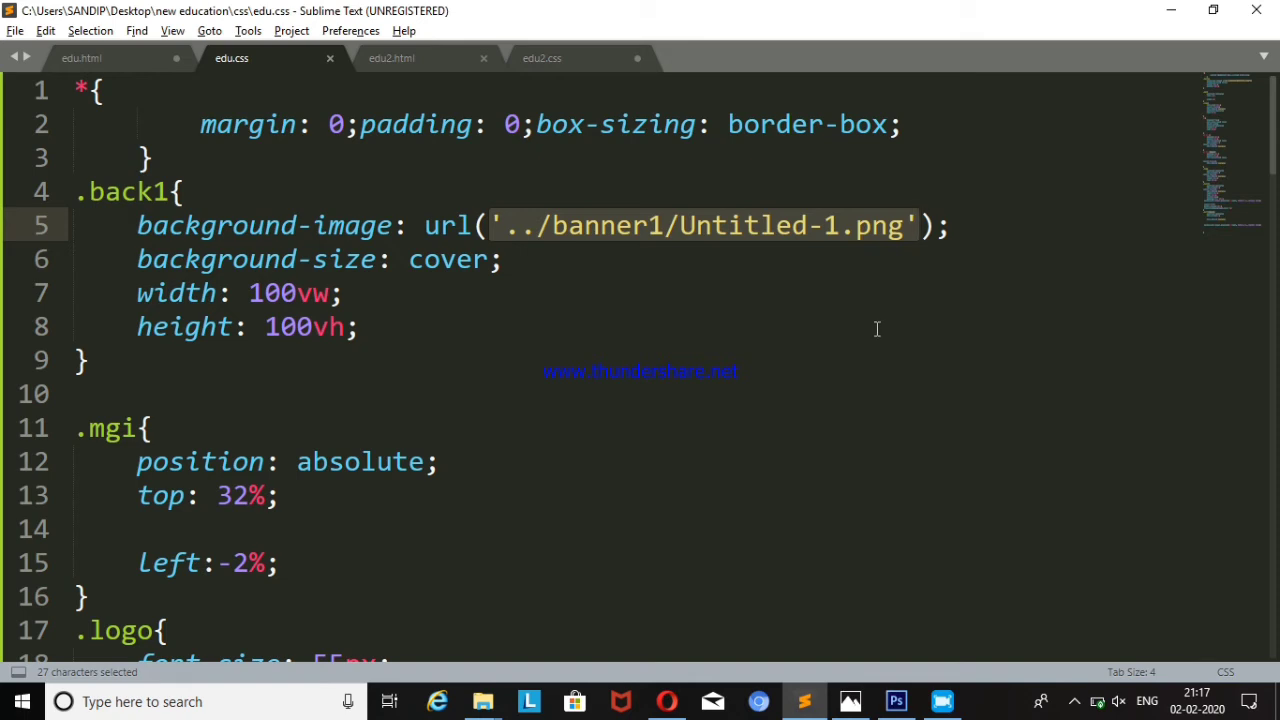
{"action": "key", "text": "ctrl+c"}
{"action": "left_click", "coordinate": [545, 57]}
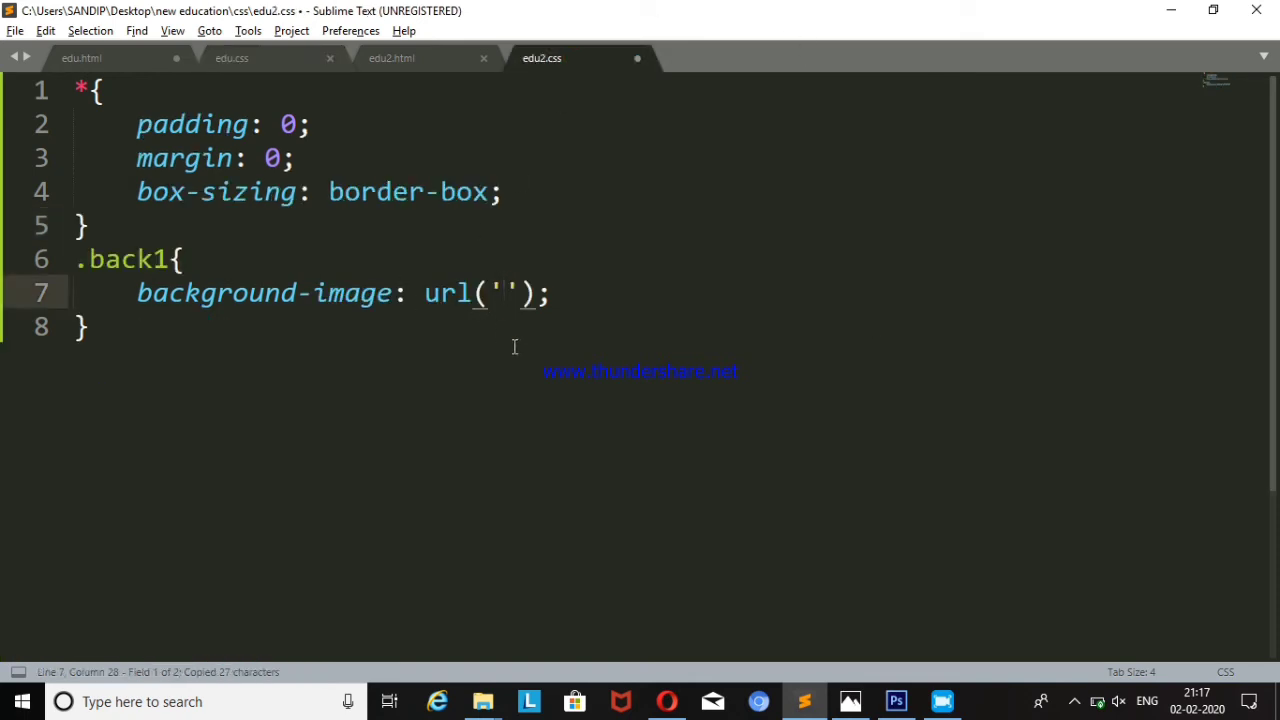
{"action": "key", "text": "ctrl+v"}
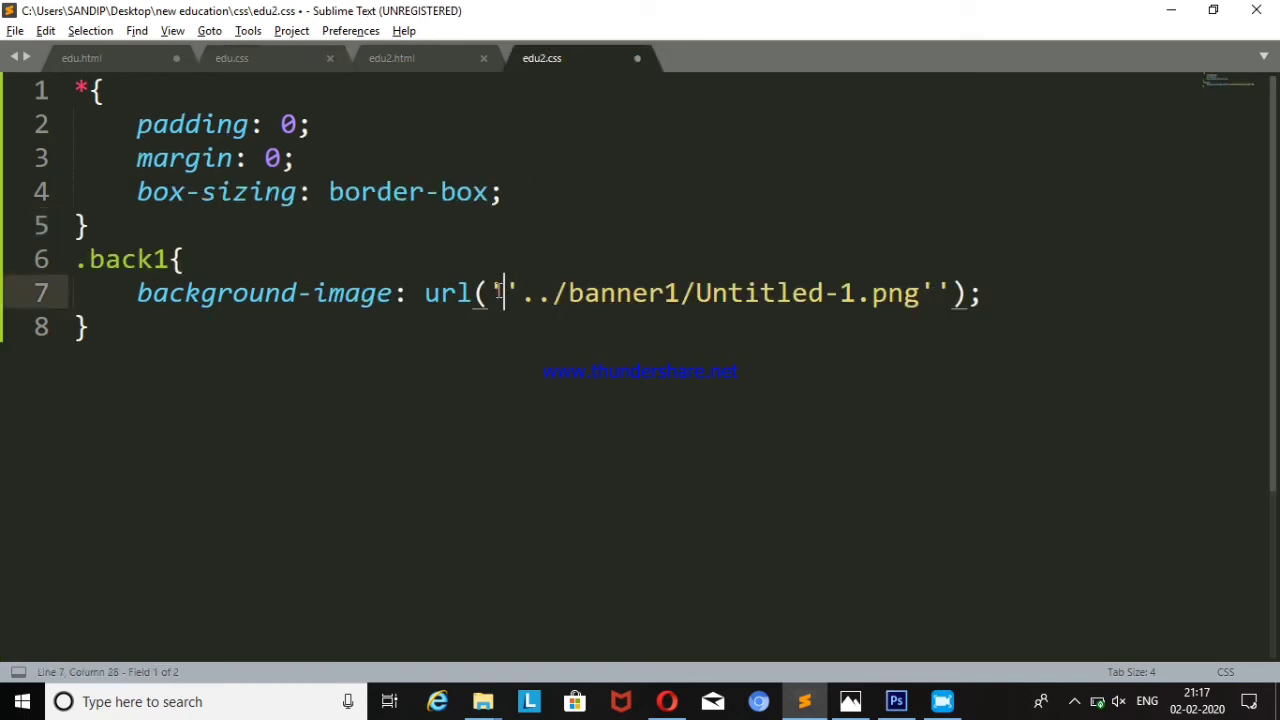
{"action": "left_click", "coordinate": [496, 294]}
{"action": "key", "text": "BackSpace"}
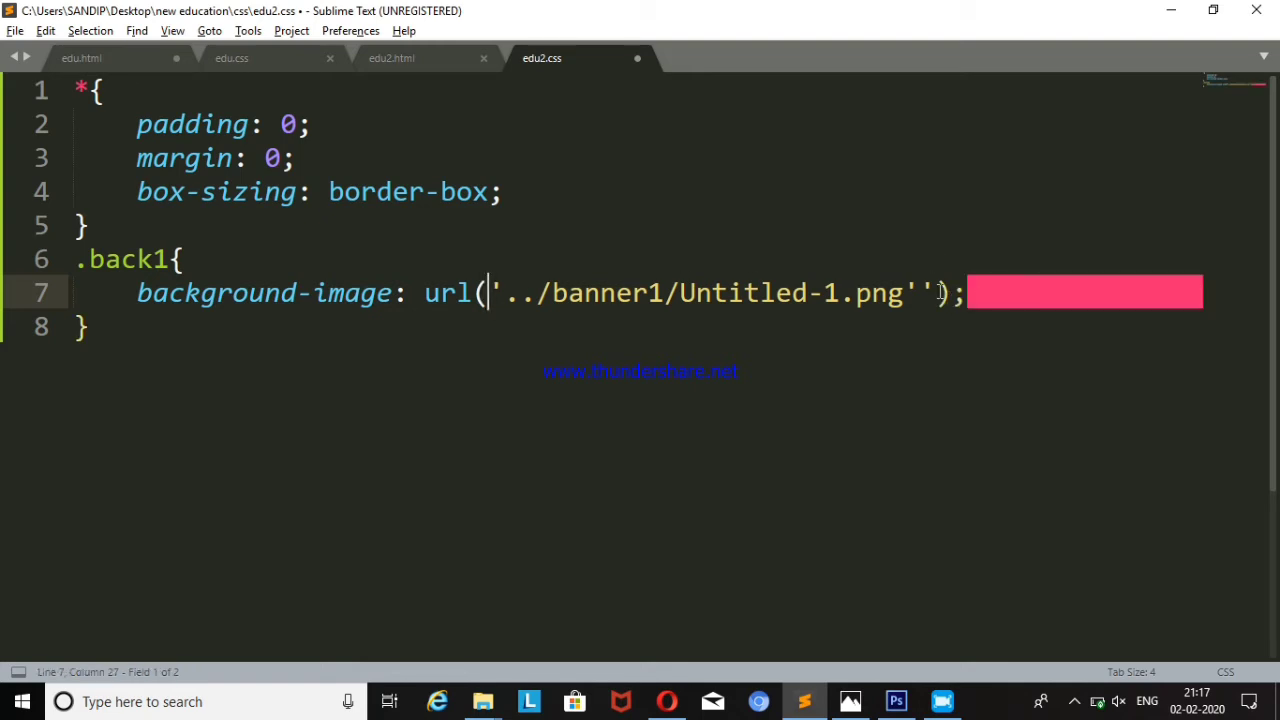
{"action": "left_click", "coordinate": [929, 303]}
{"action": "key", "text": "Delete"}
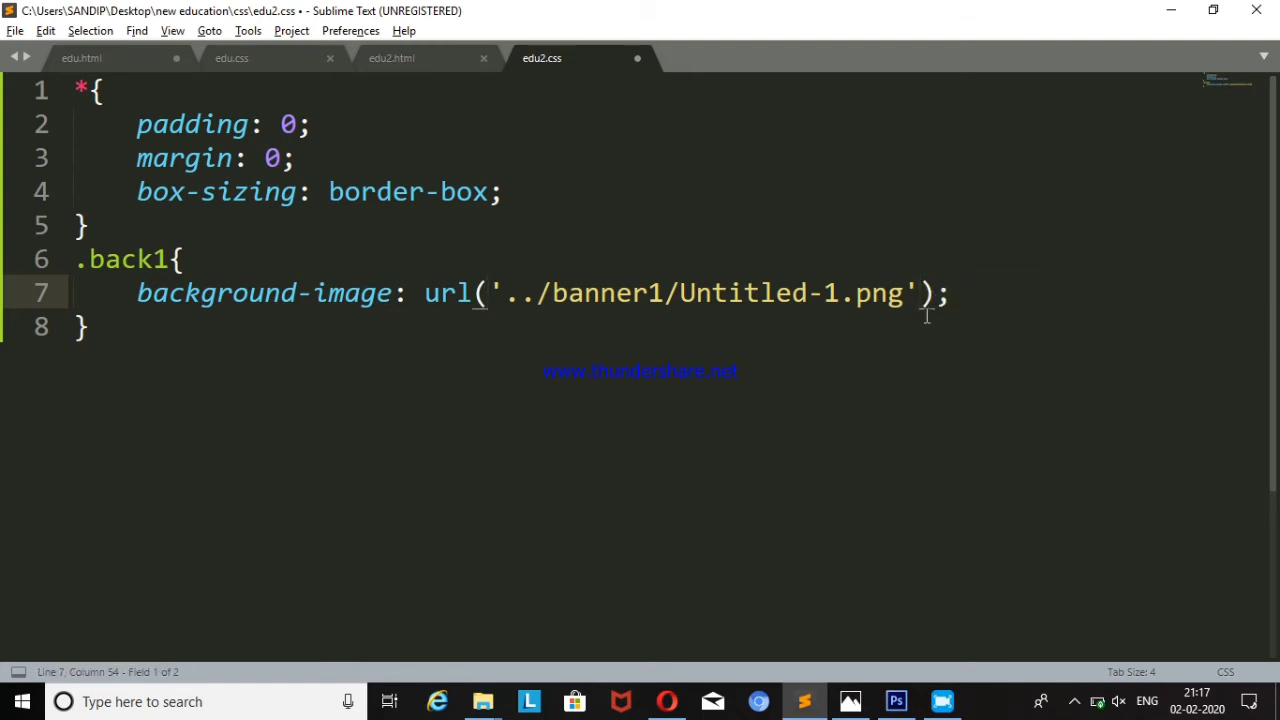
{"action": "key", "text": "ctrl+s"}
- Test shorter banner paths by removing dots from '../' and checking edu2.html in Opera
{"action": "key", "text": "alt+Tab"}
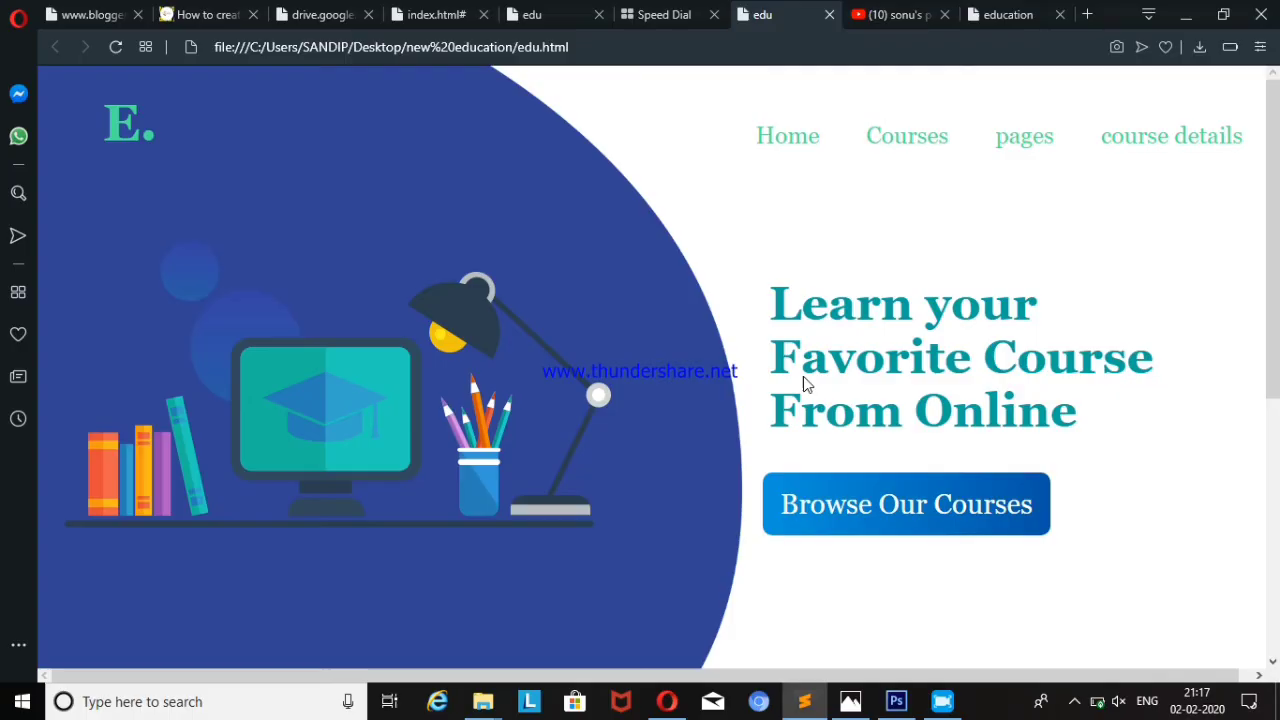
{"action": "left_click", "coordinate": [1010, 18]}
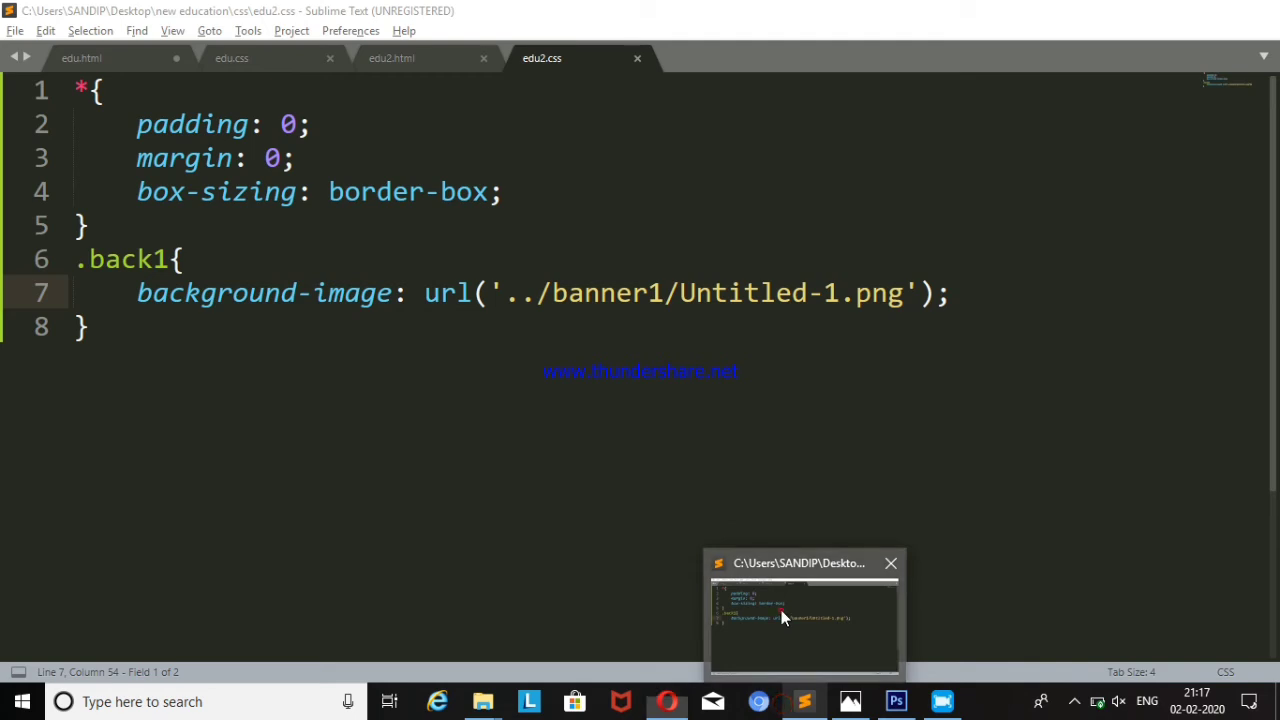
{"action": "left_click", "coordinate": [783, 617]}
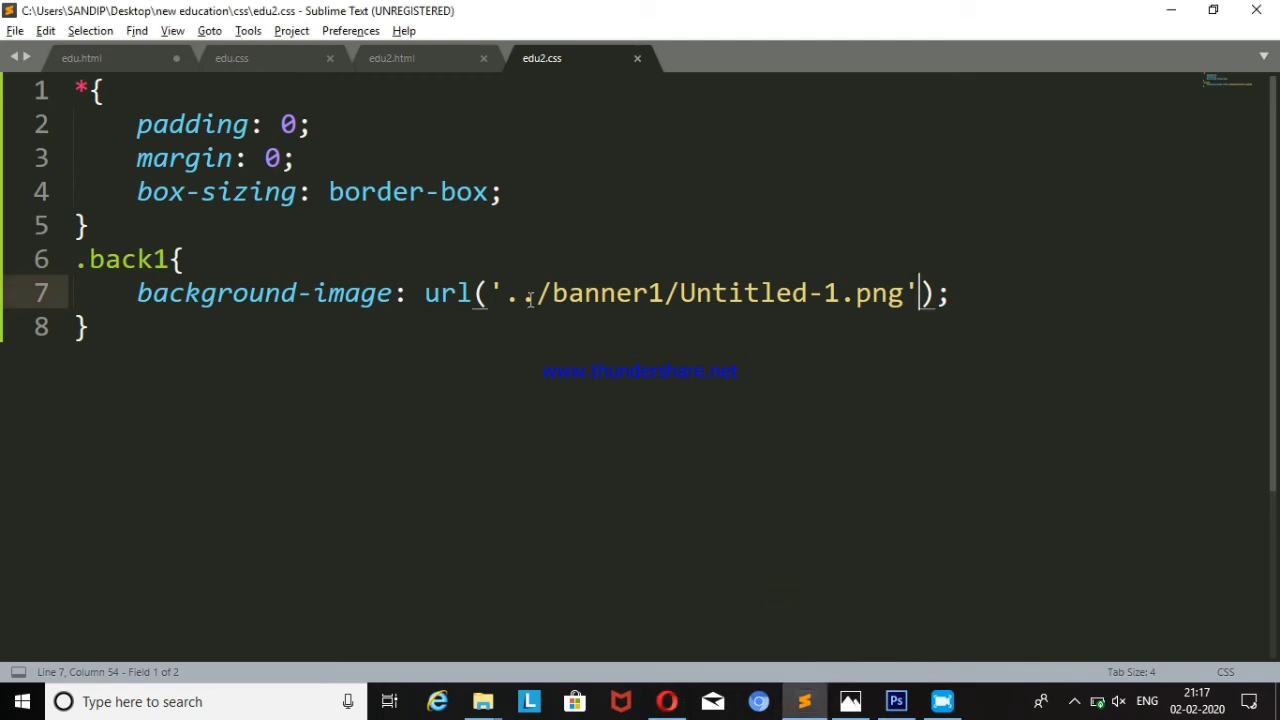
{"action": "double_click", "coordinate": [530, 298]}
{"action": "key", "text": "ctrl+s"}
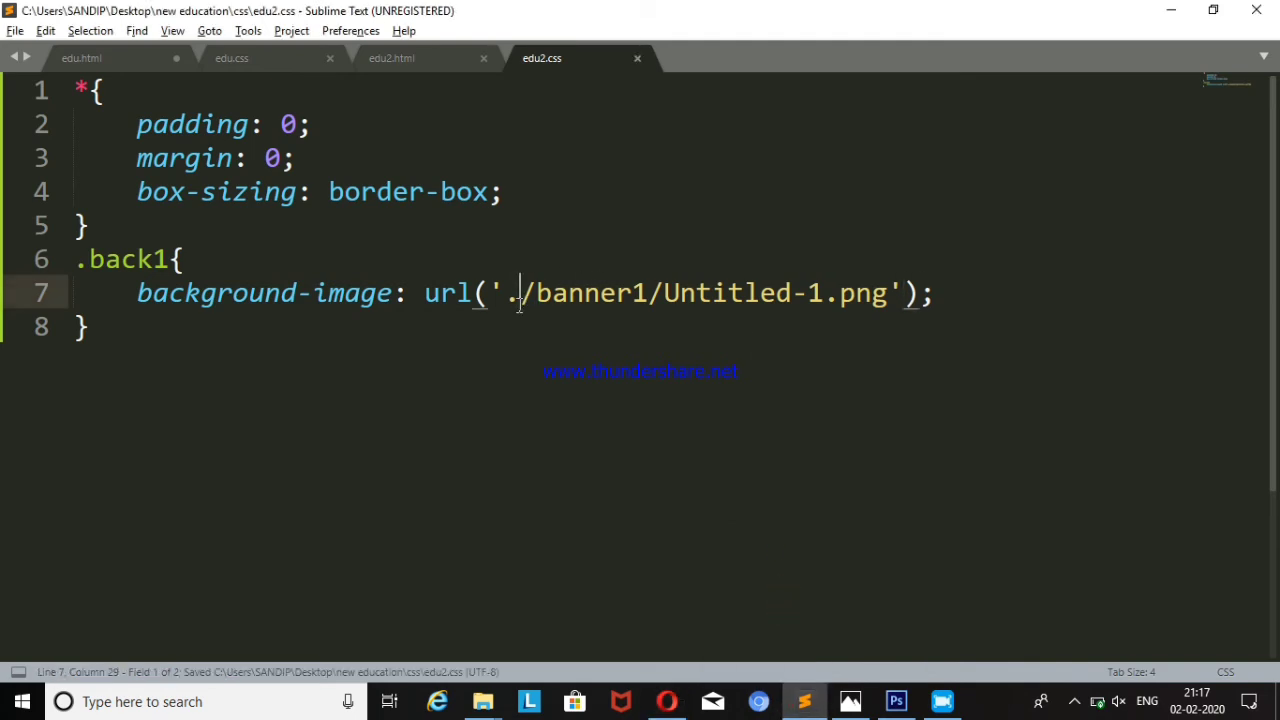
{"action": "key", "text": "alt+Tab"}
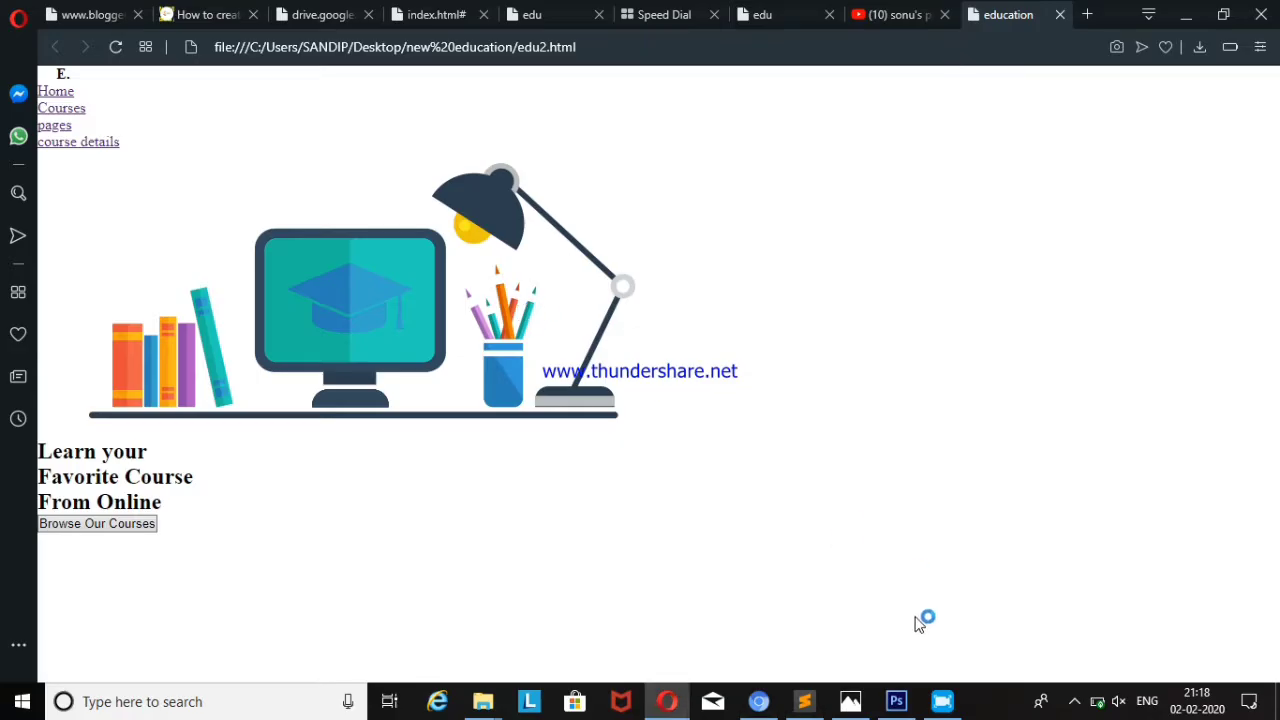
{"action": "left_click", "coordinate": [804, 701]}
{"action": "key", "text": "BackSpace"}
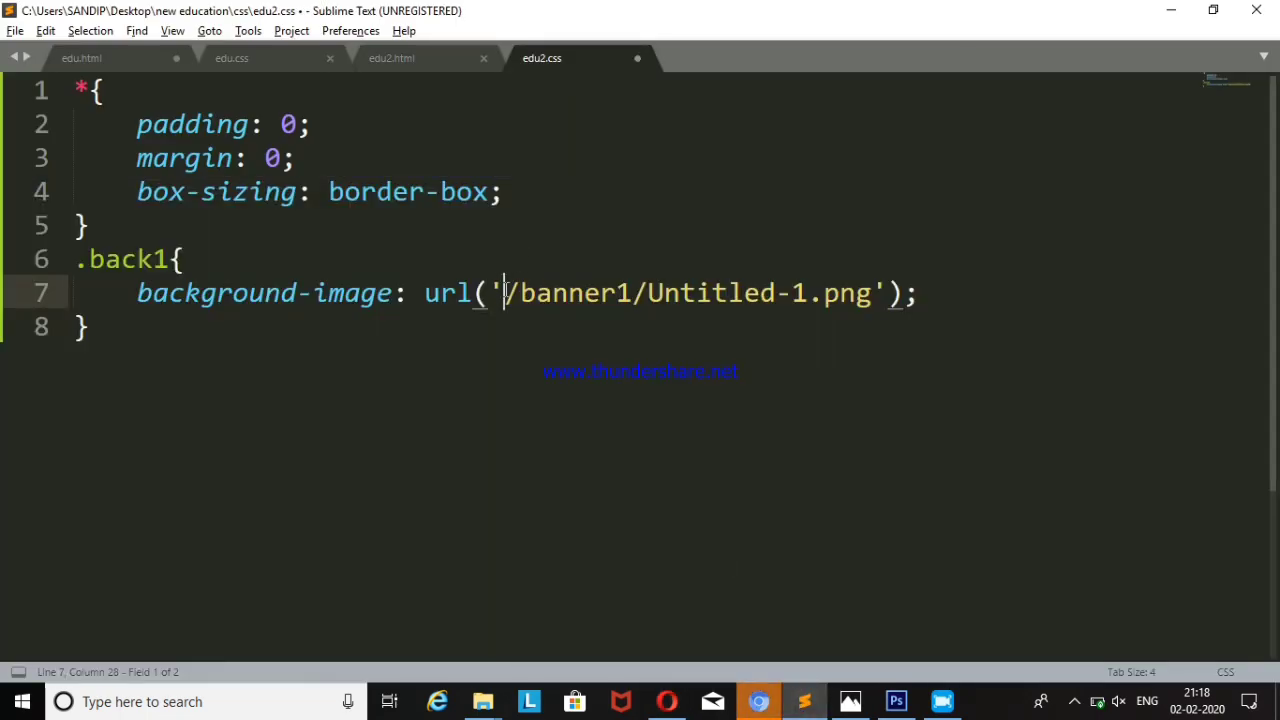
{"action": "key", "text": "ctrl+s"}
{"action": "key", "text": "alt+Tab"}
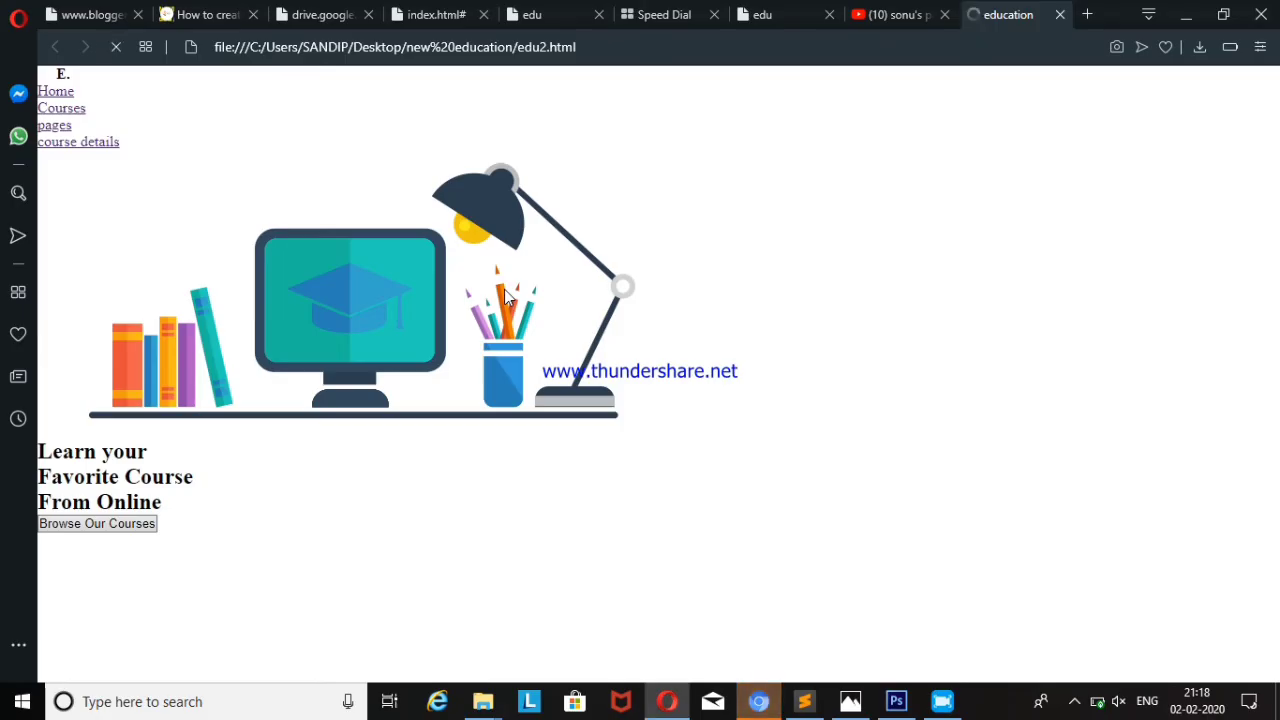
{"action": "left_click", "coordinate": [802, 703]}
- Restore the '../banner1/Untitled-1.png' path and save, leaving a stray period after the brace
{"action": "left_click", "coordinate": [743, 400]}
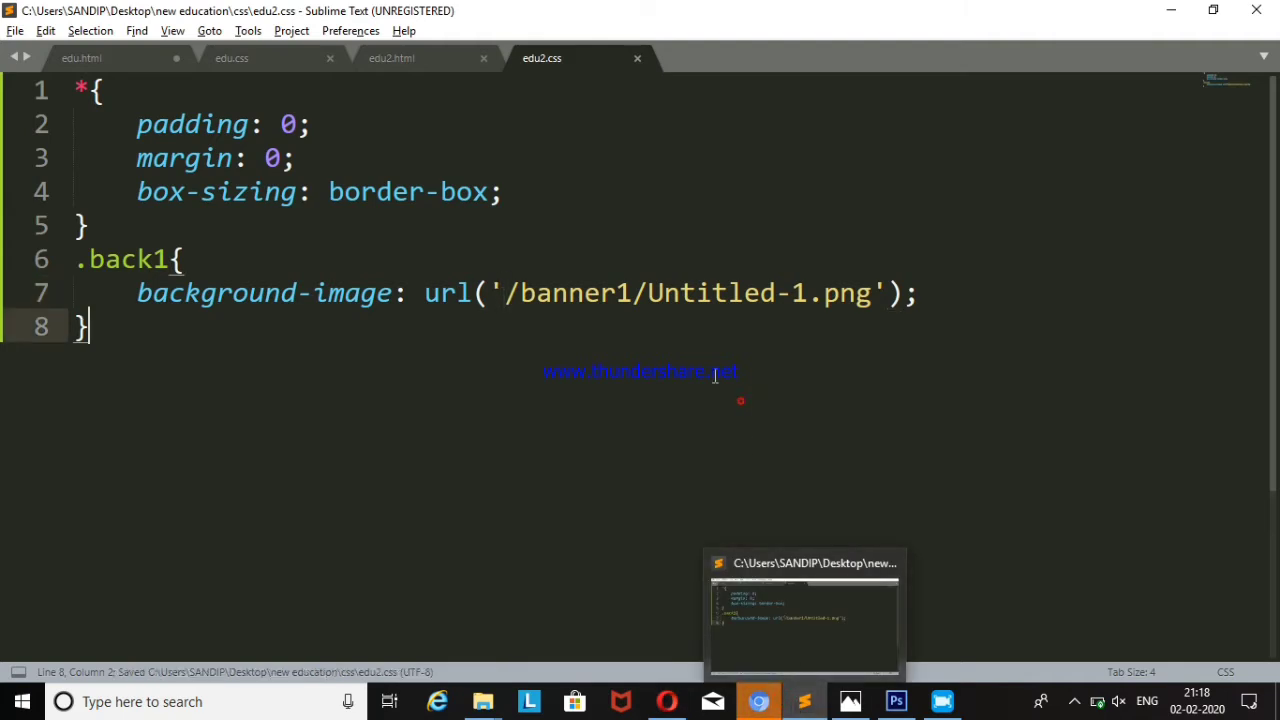
{"action": "type", "text": "."}
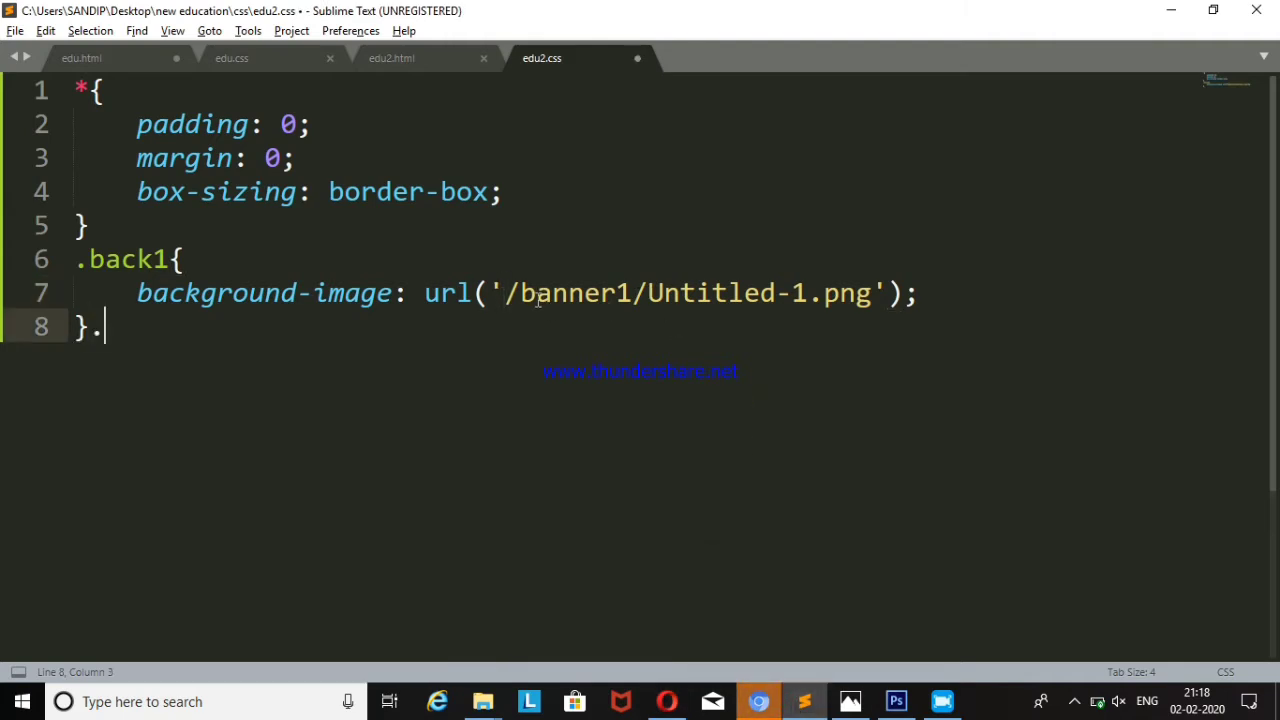
{"action": "left_click", "coordinate": [504, 293]}
{"action": "type", "text": ".."}
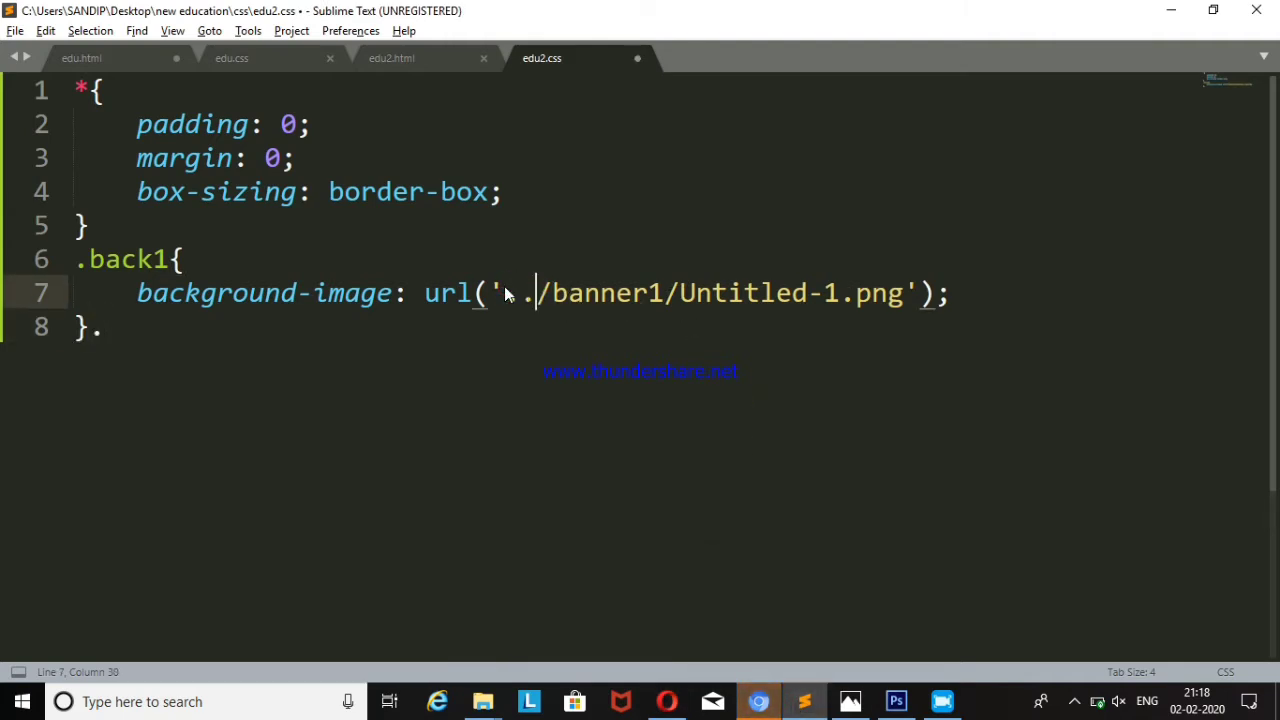
{"action": "key", "text": "ctrl+s"}
{"action": "key", "text": "alt+Tab"}
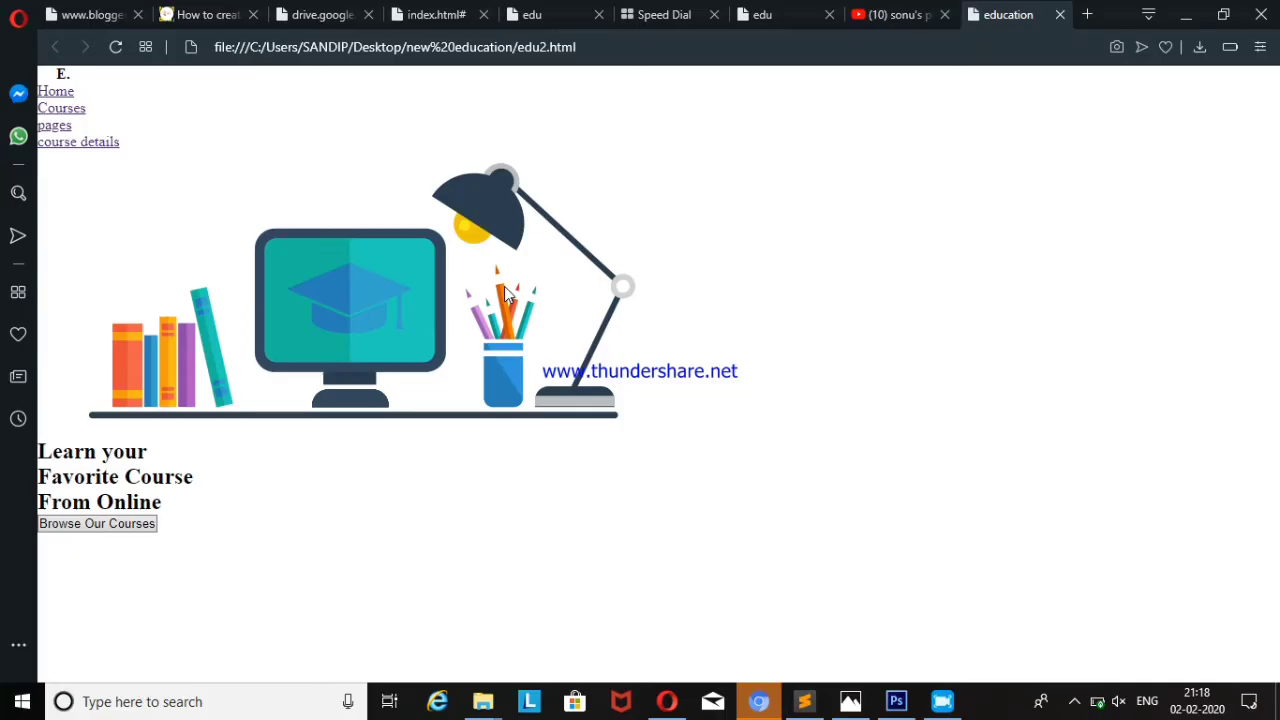
{"action": "left_click", "coordinate": [800, 703]}
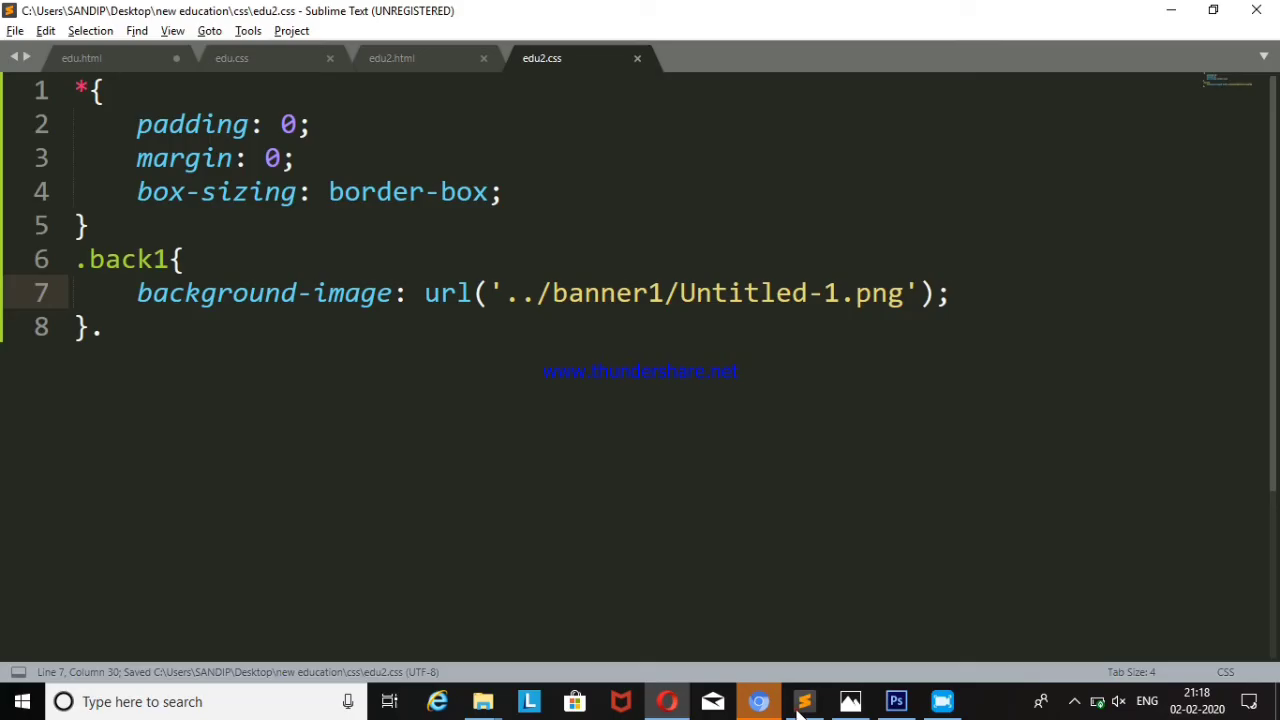
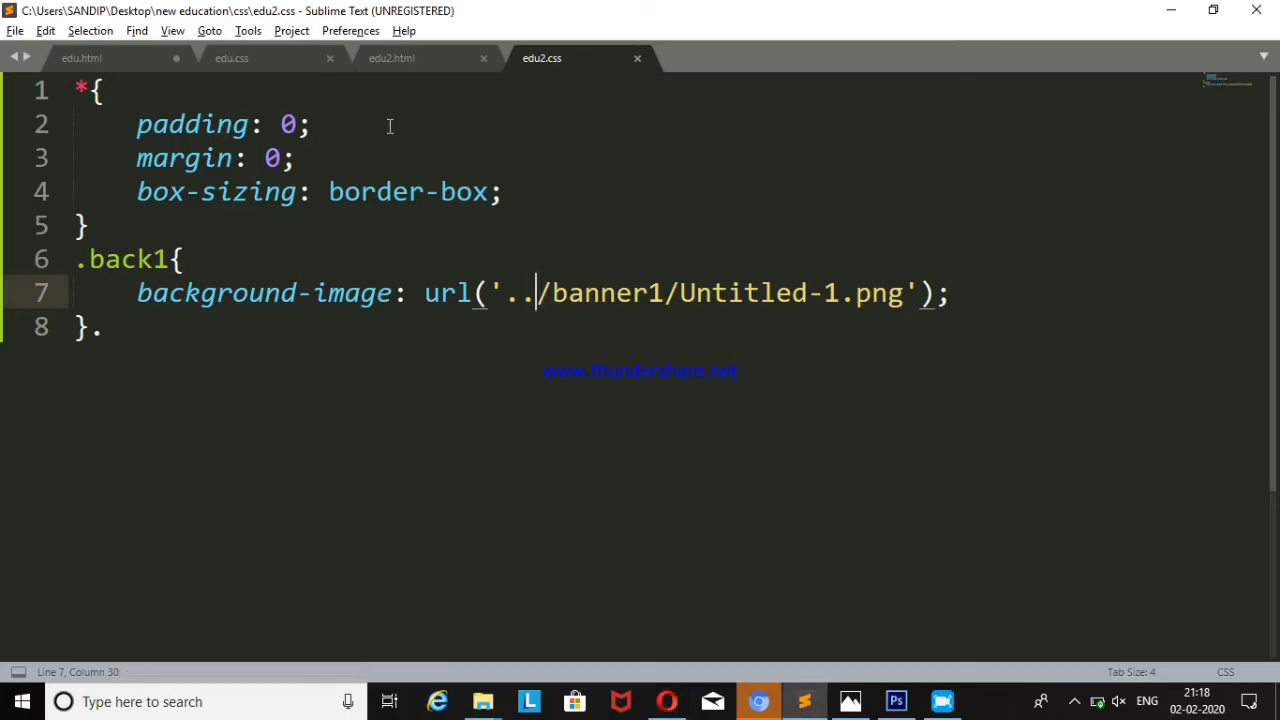
- Copy background-size: cover from edu.css's .back1 into edu2.css's .back1 rule
{"action": "left_click", "coordinate": [90, 58]}
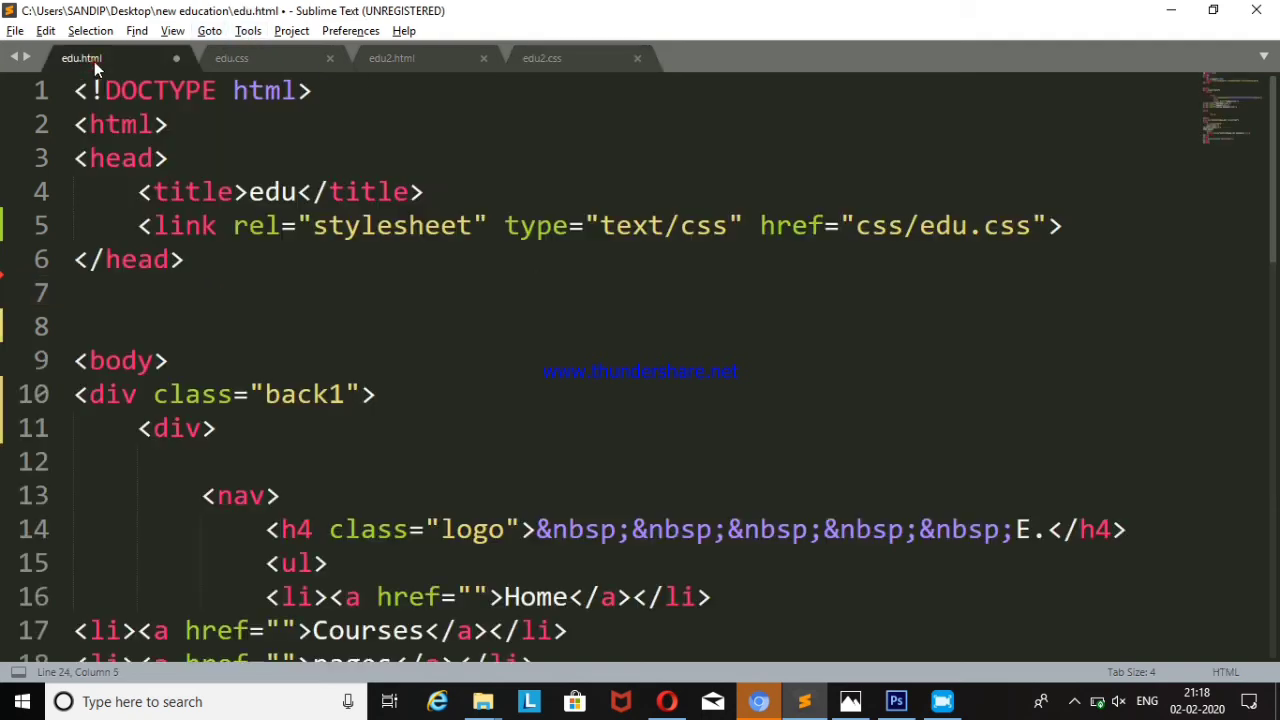
{"action": "left_click", "coordinate": [267, 52]}
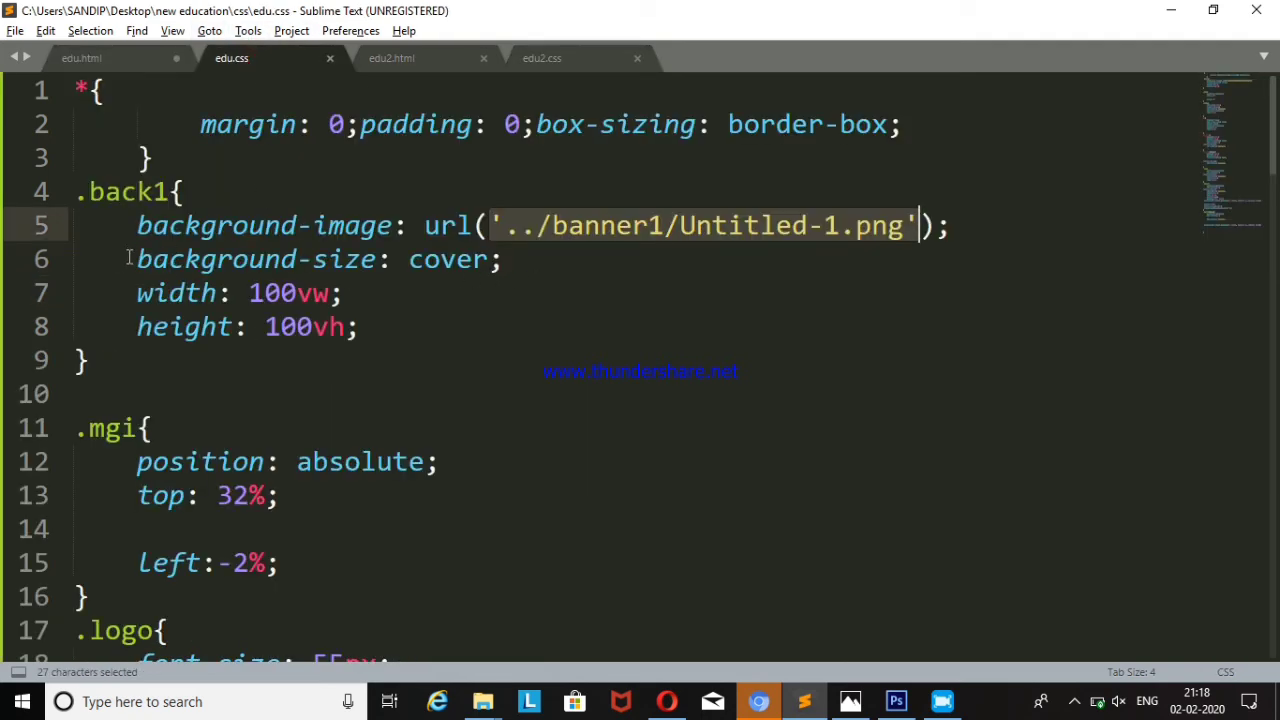
{"action": "left_click_drag", "start_coordinate": [131, 259], "coordinate": [503, 259]}
{"action": "key", "text": "ctrl+c"}
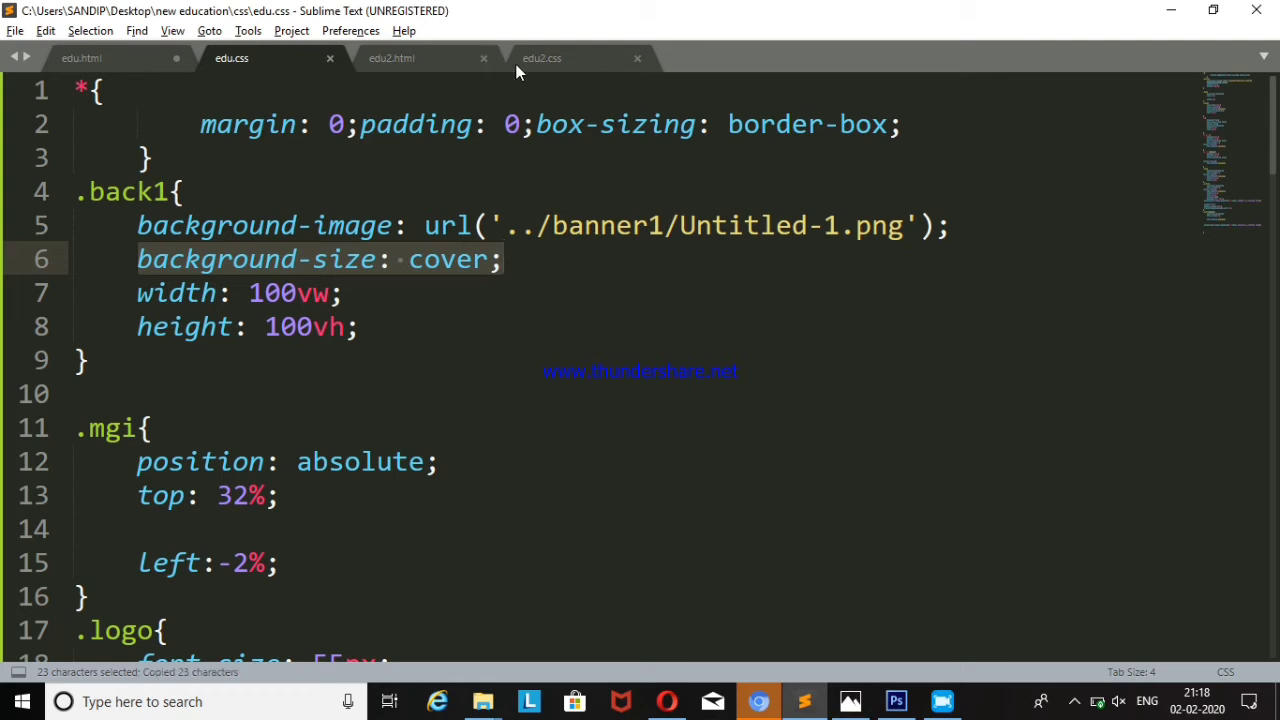
{"action": "left_click", "coordinate": [530, 58]}
{"action": "left_click", "coordinate": [169, 326]}
{"action": "left_click", "coordinate": [986, 296]}
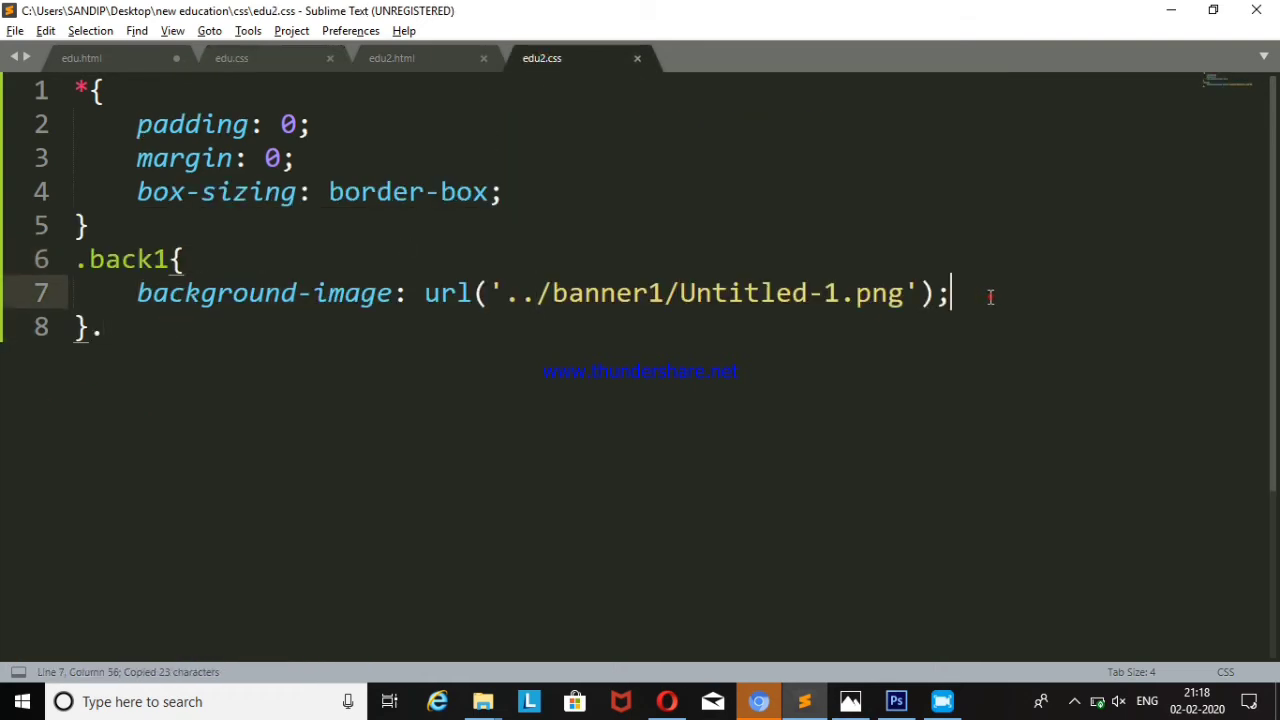
{"action": "key", "text": "Return"}
{"action": "key", "text": "ctrl+v"}
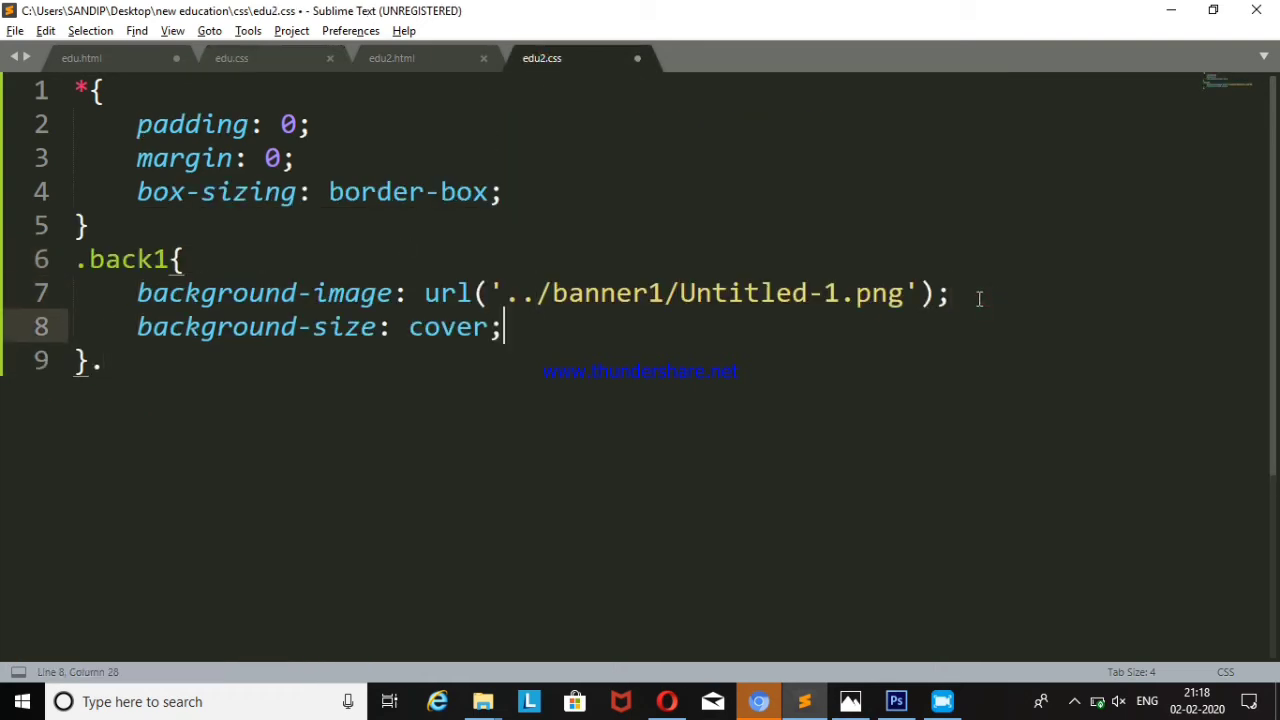
- Add width: 100vw and height: 100vh from edu.css below the background-size line
{"action": "left_click", "coordinate": [98, 58]}
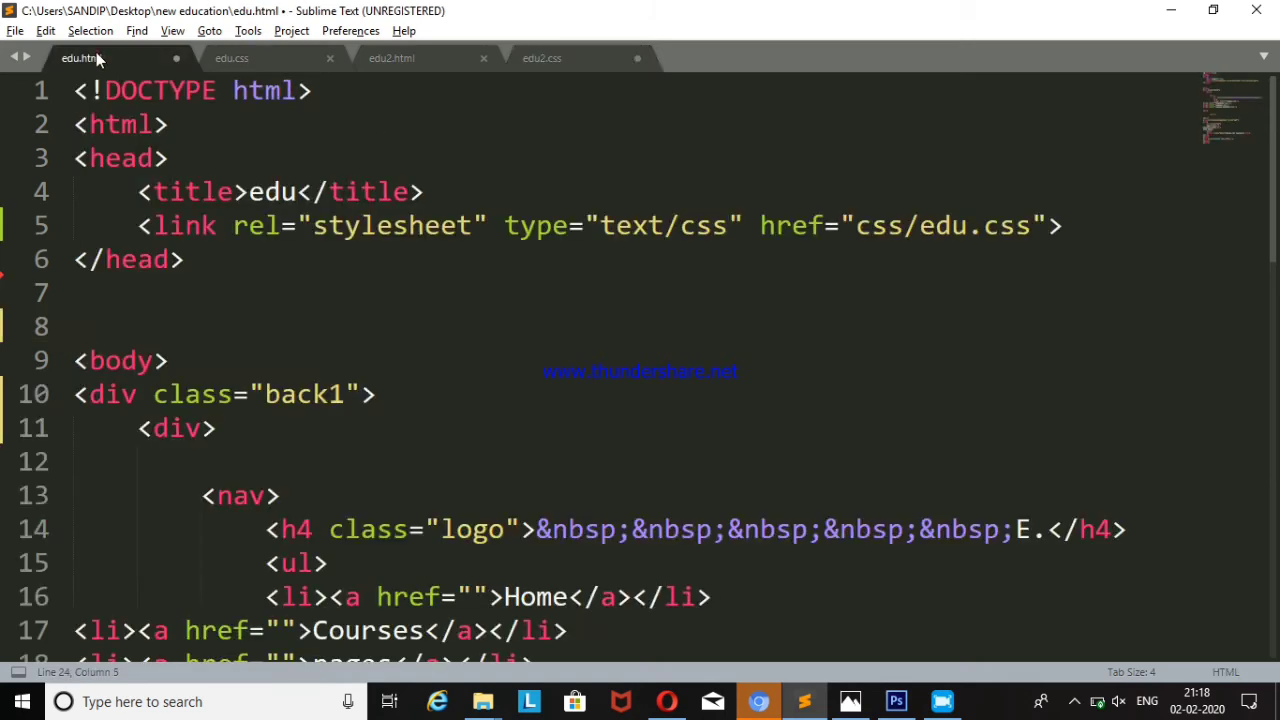
{"action": "left_click", "coordinate": [231, 58]}
{"action": "left_click_drag", "start_coordinate": [138, 293], "coordinate": [358, 327]}
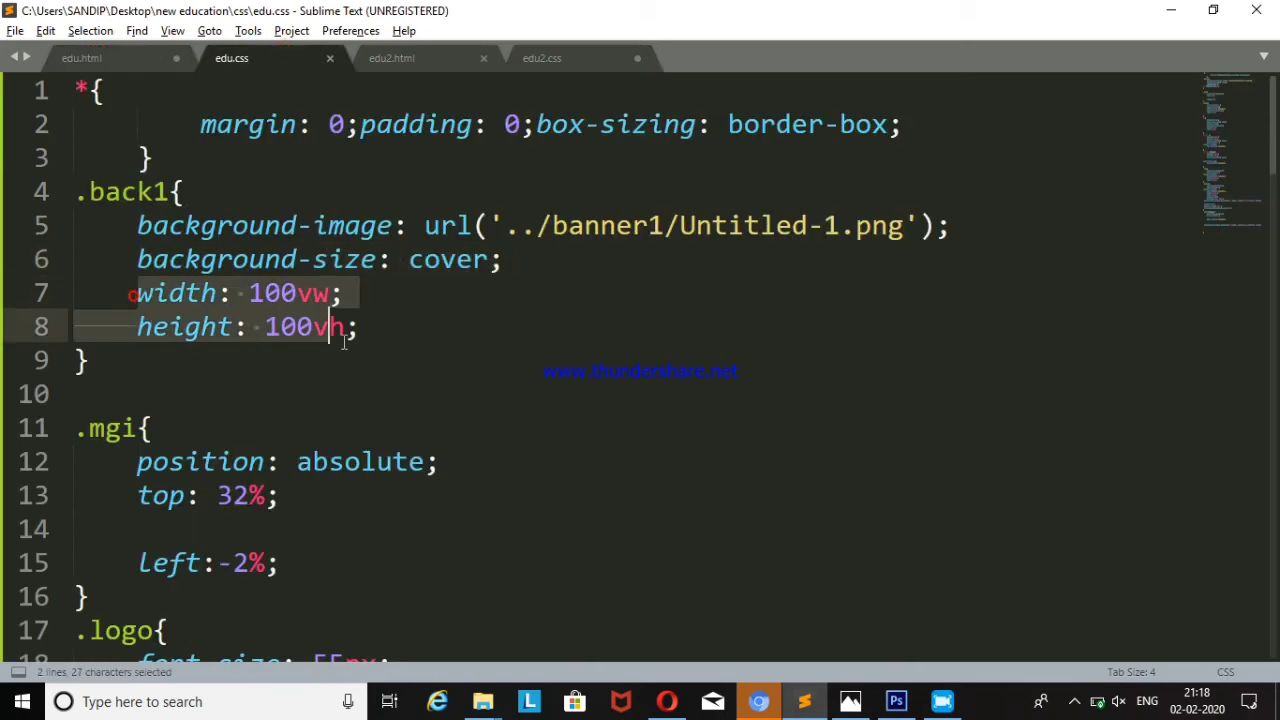
{"action": "key", "text": "ctrl+c"}
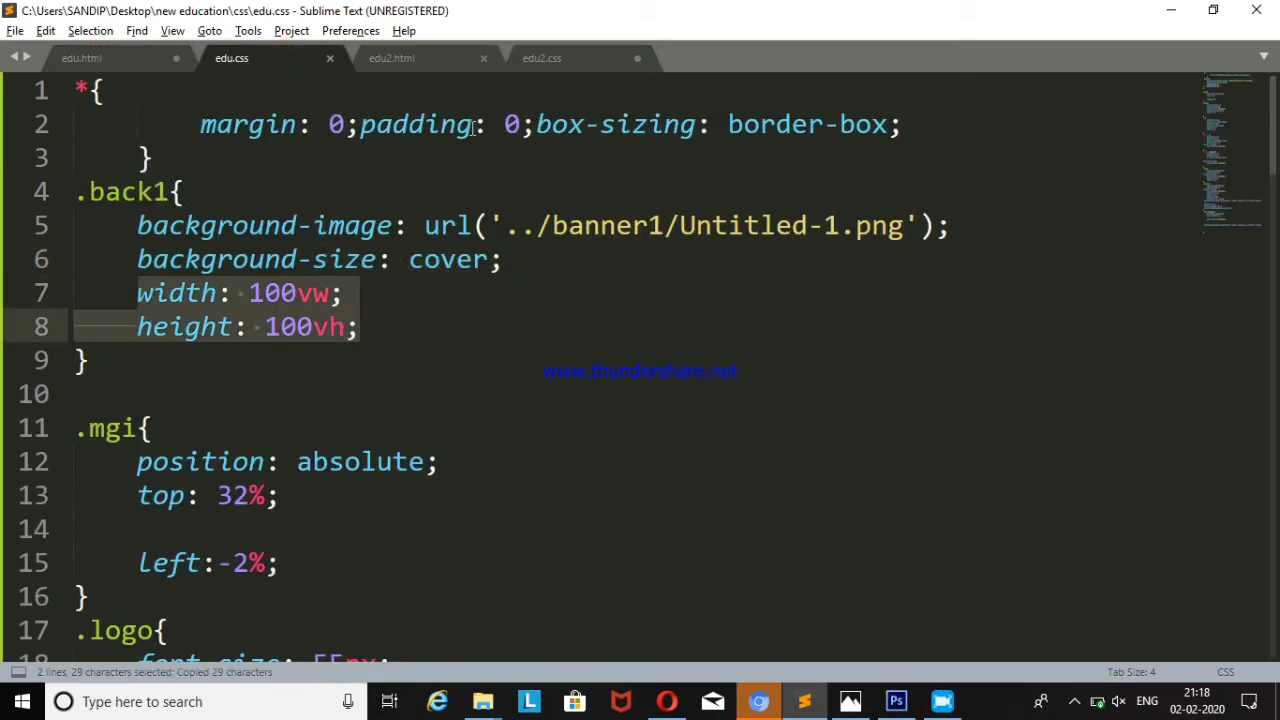
{"action": "left_click", "coordinate": [548, 58]}
{"action": "key", "text": "Return"}
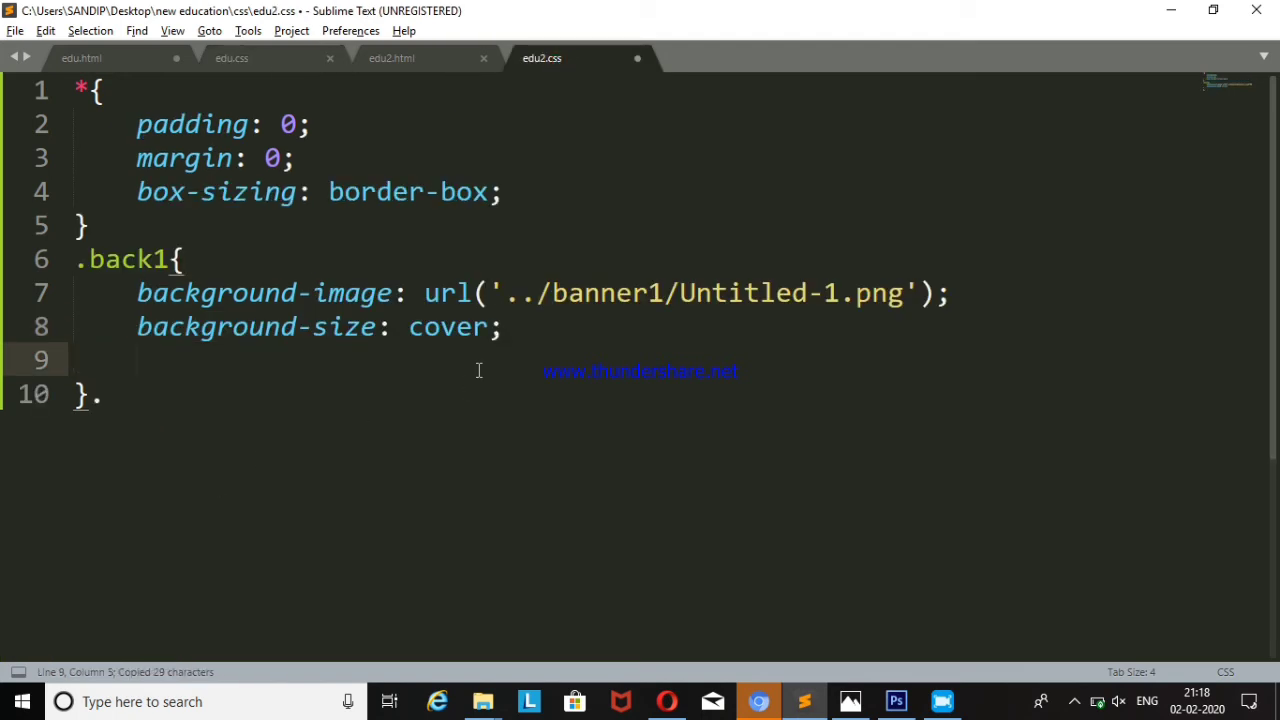
{"action": "key", "text": "ctrl+v"}
{"action": "left_click_drag", "start_coordinate": [313, 360], "coordinate": [297, 360]}
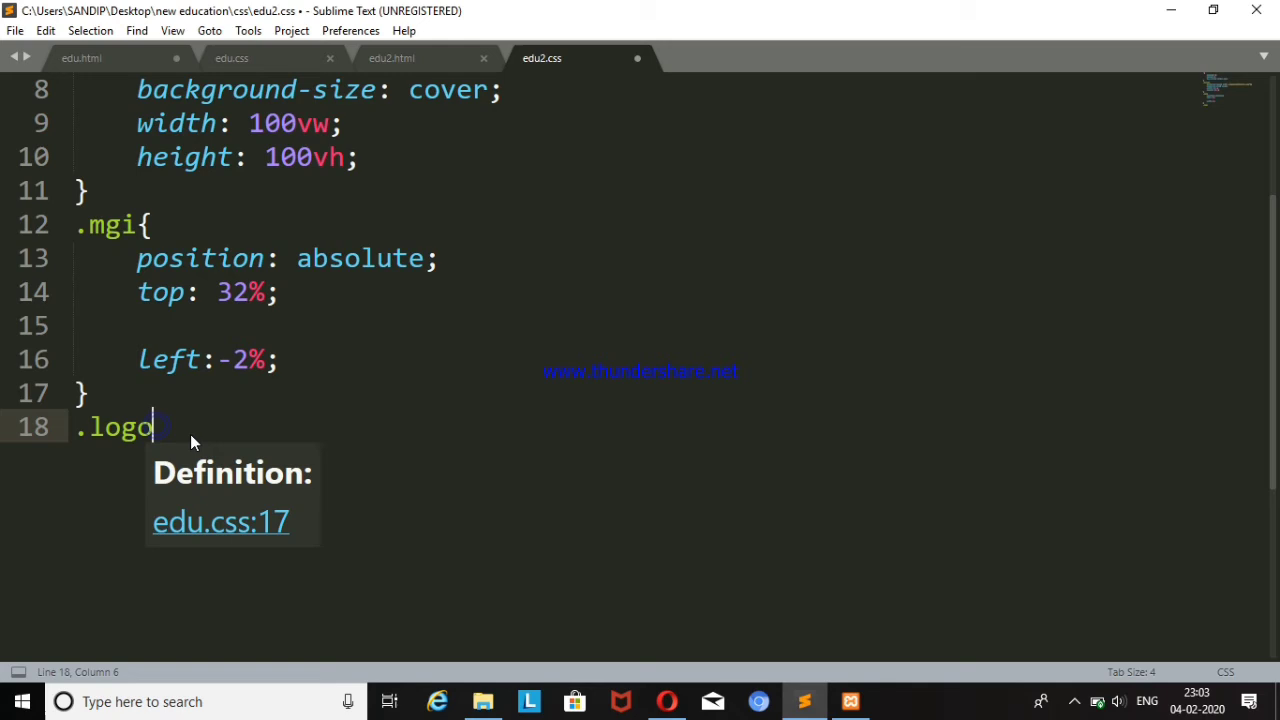
- Open the .logo rule with font-size: 55px from edu.css, save, and preview in Opera
{"action": "type", "text": "{"}
{"action": "key", "text": "Return"}
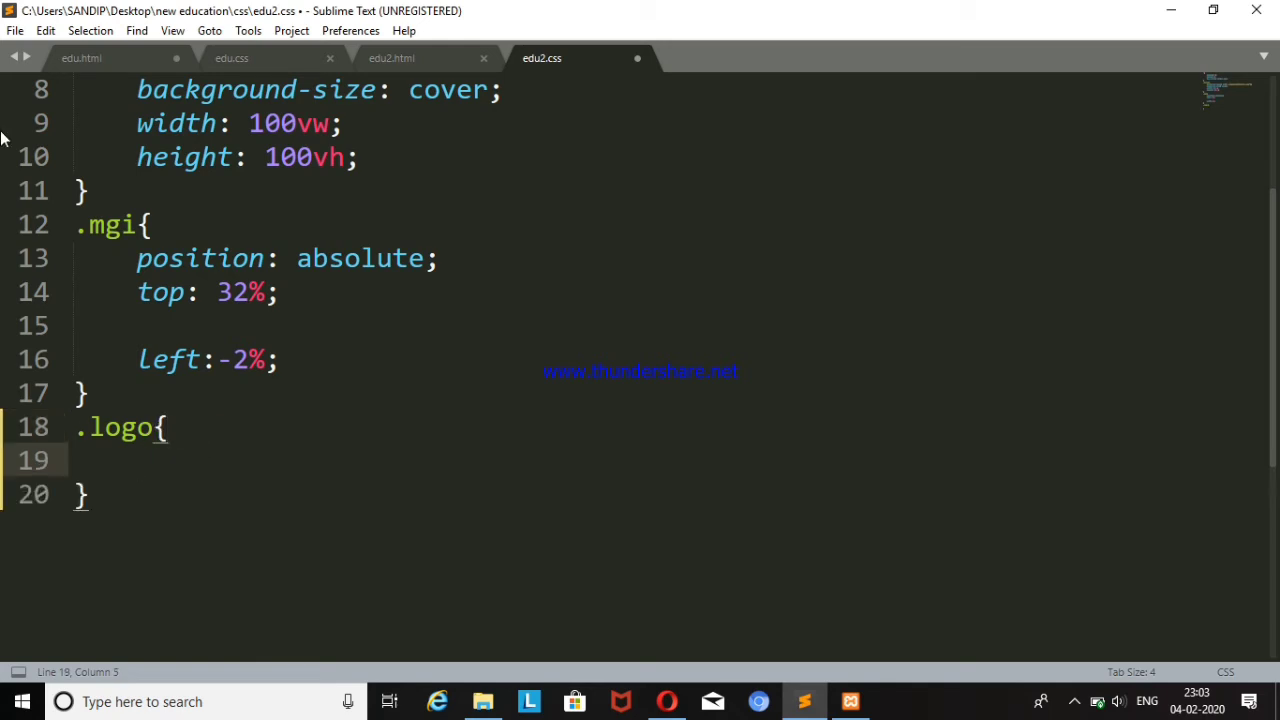
{"action": "left_click", "coordinate": [254, 60]}
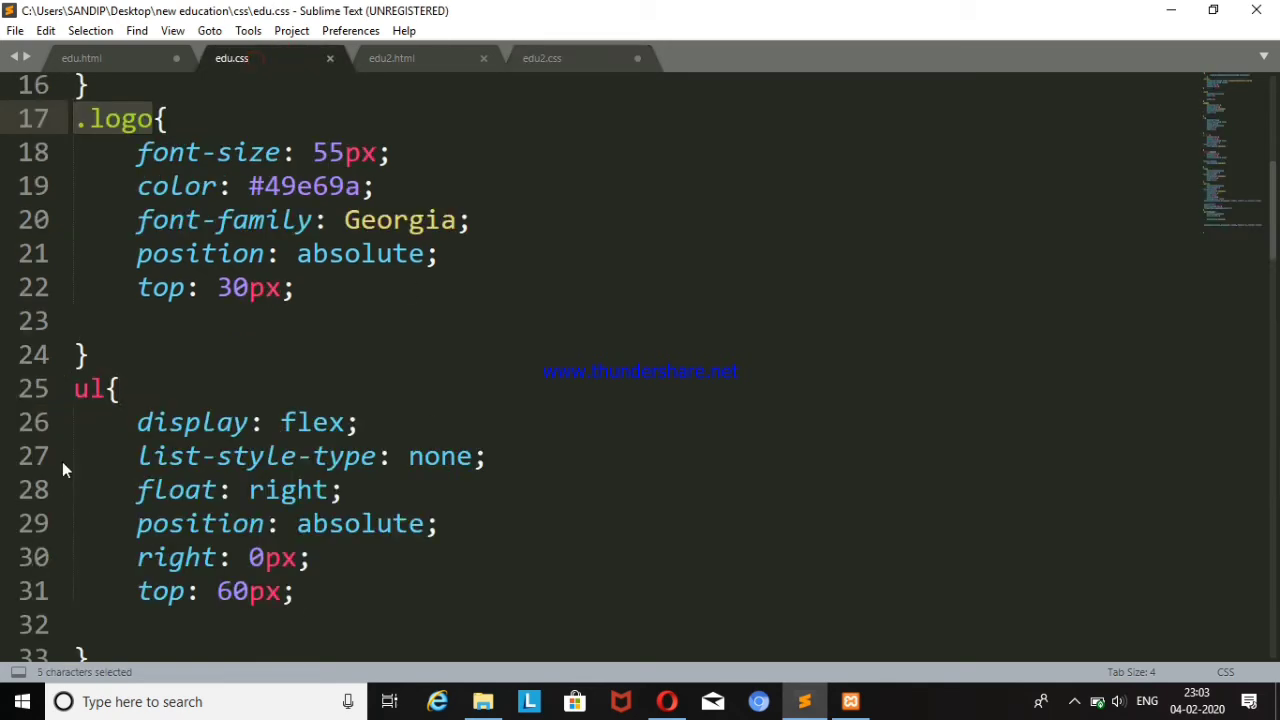
{"action": "left_click_drag", "start_coordinate": [136, 152], "coordinate": [403, 152]}
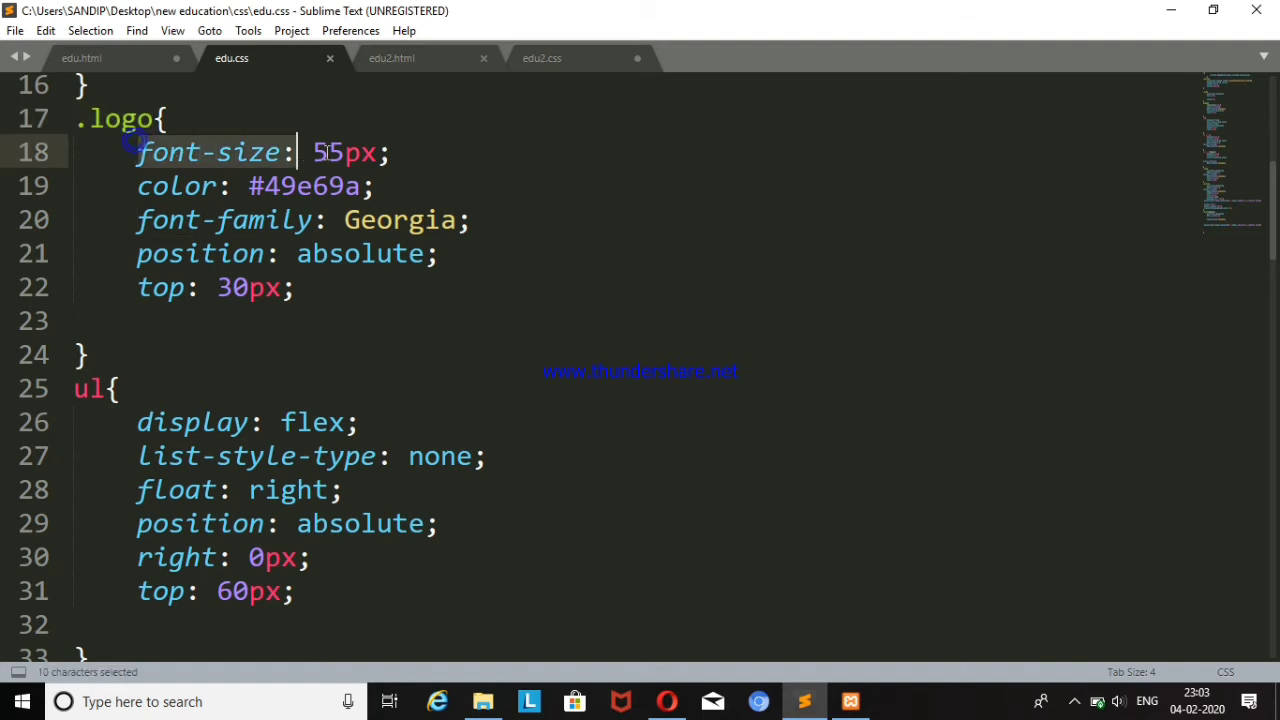
{"action": "key", "text": "ctrl+c"}
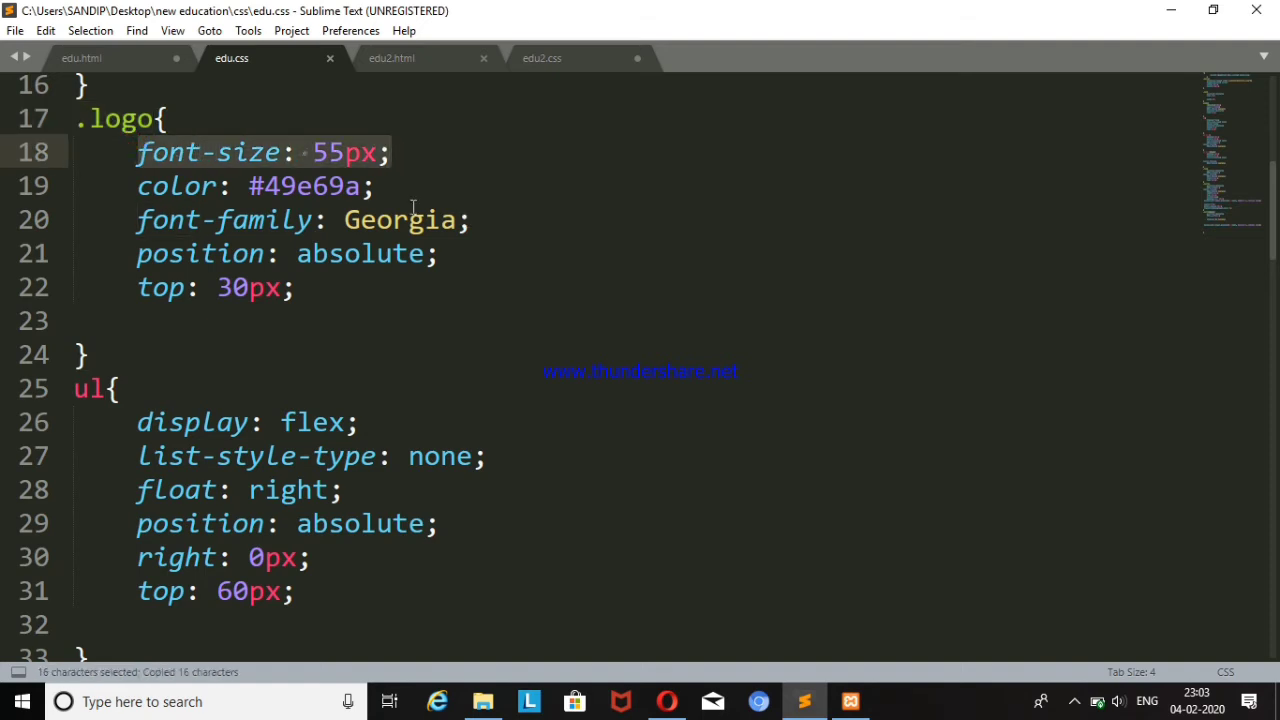
{"action": "left_click", "coordinate": [513, 52]}
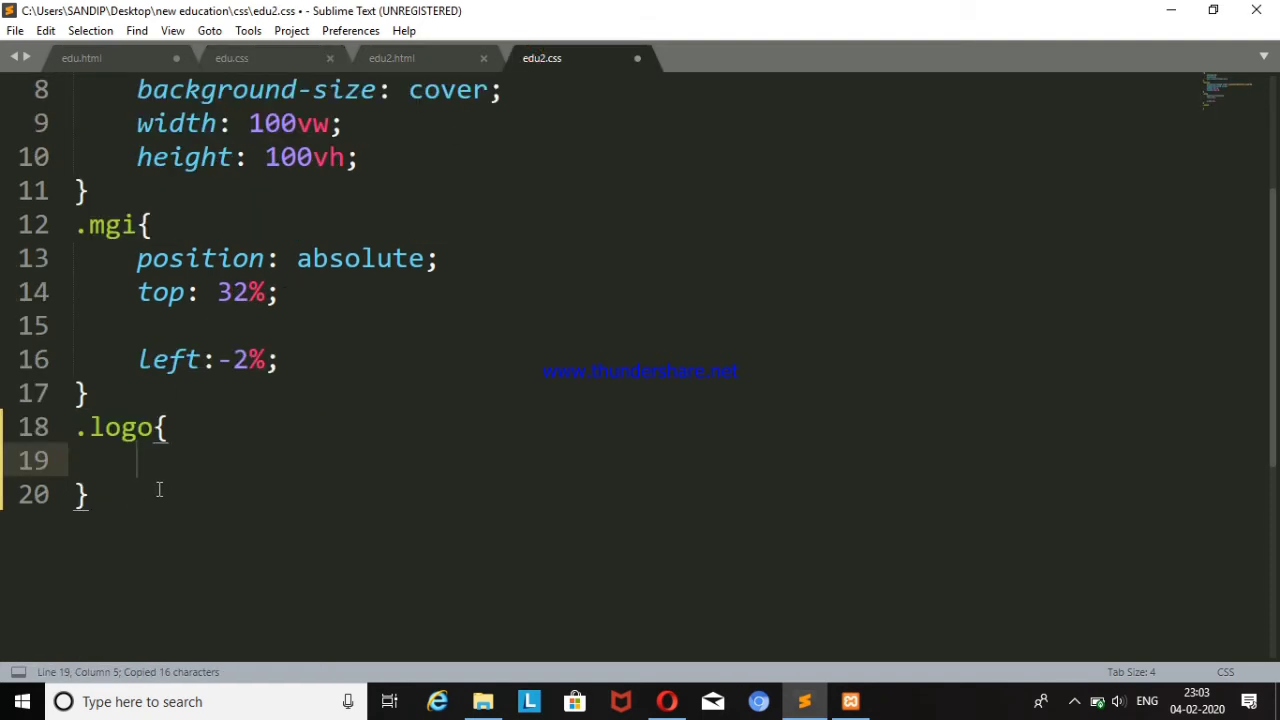
{"action": "key", "text": "ctrl+v"}
{"action": "key", "text": "ctrl+s"}
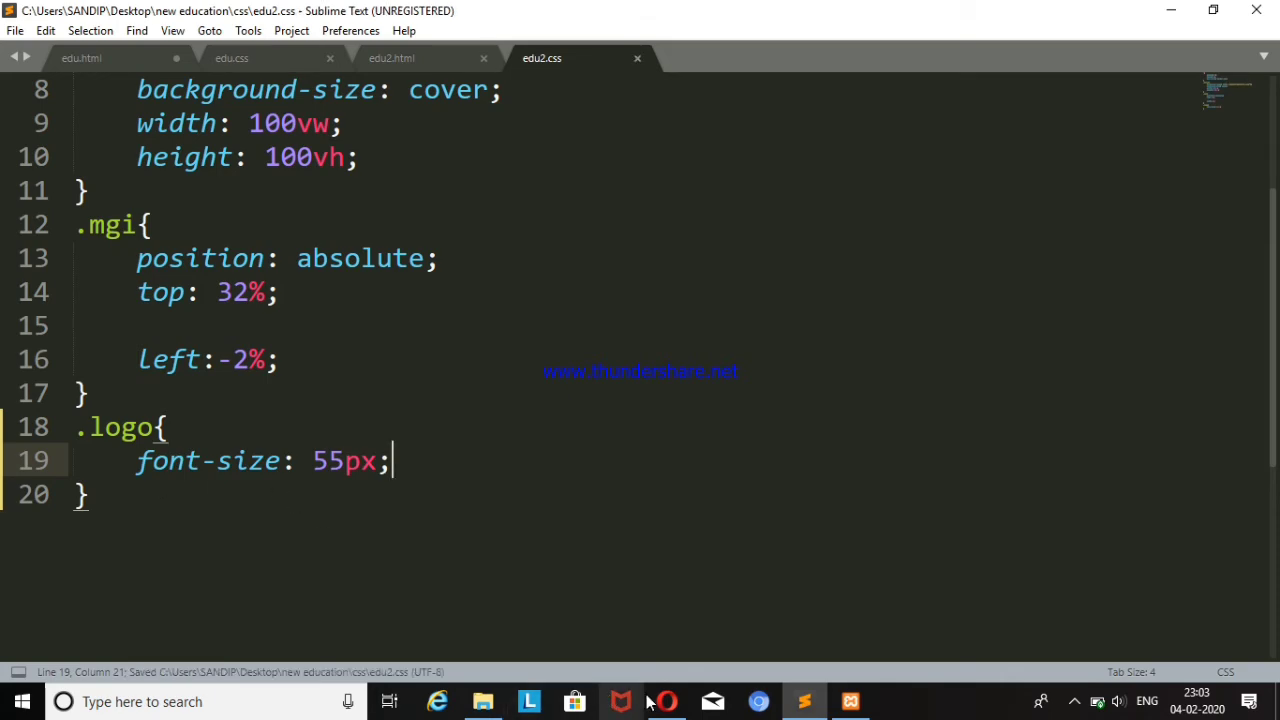
{"action": "left_click", "coordinate": [650, 702]}
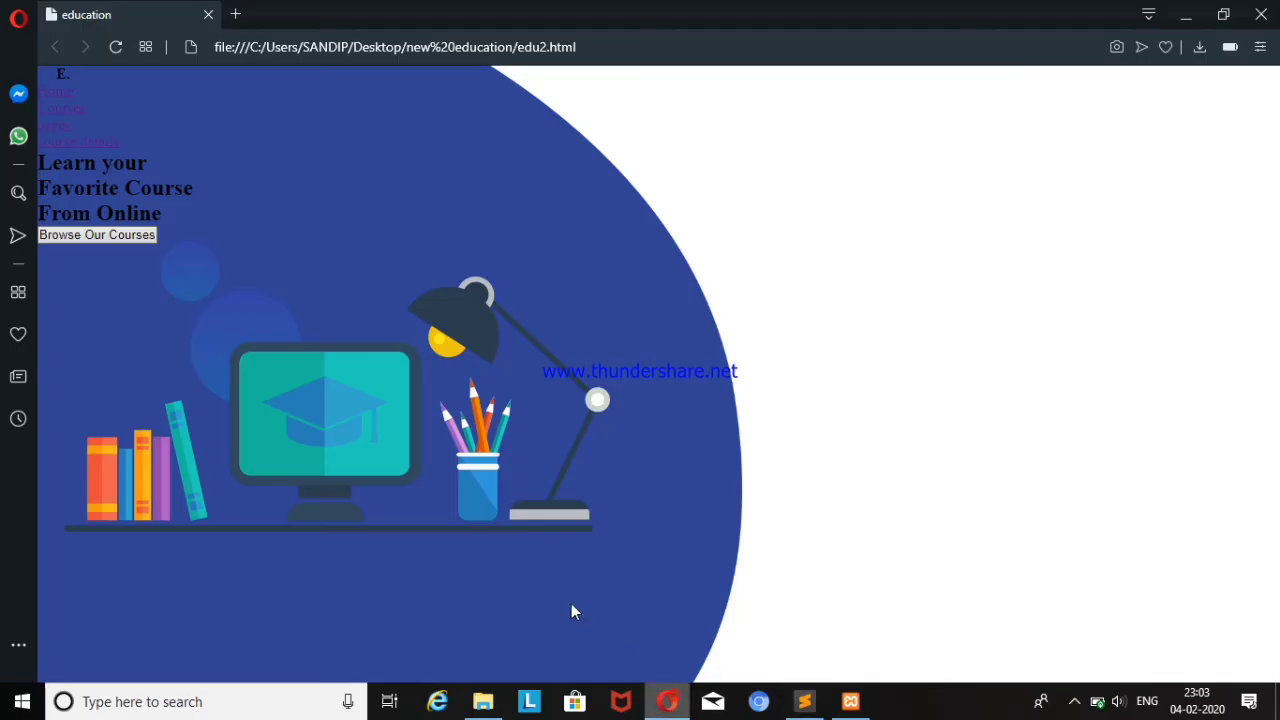
{"action": "left_click", "coordinate": [116, 47]}
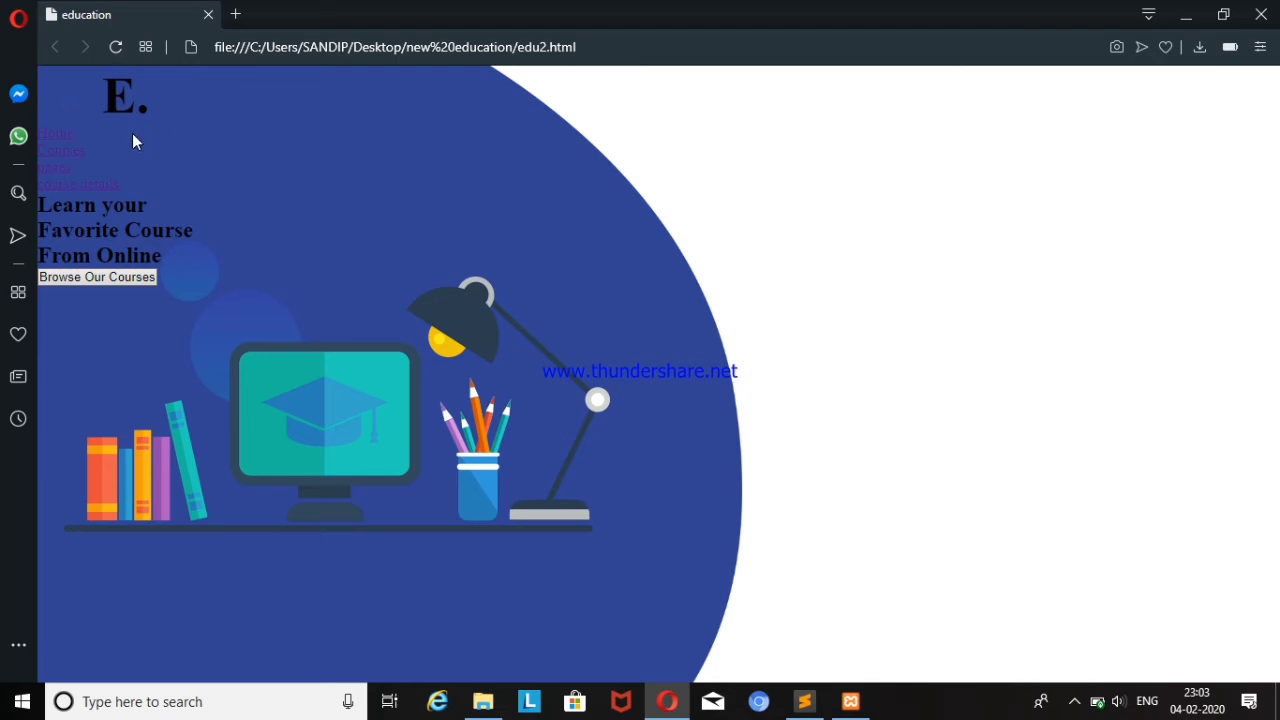
- Add color: #49e69a to the .logo rule, save, and reload the page to check the green logo
{"action": "key", "text": "alt+Tab"}
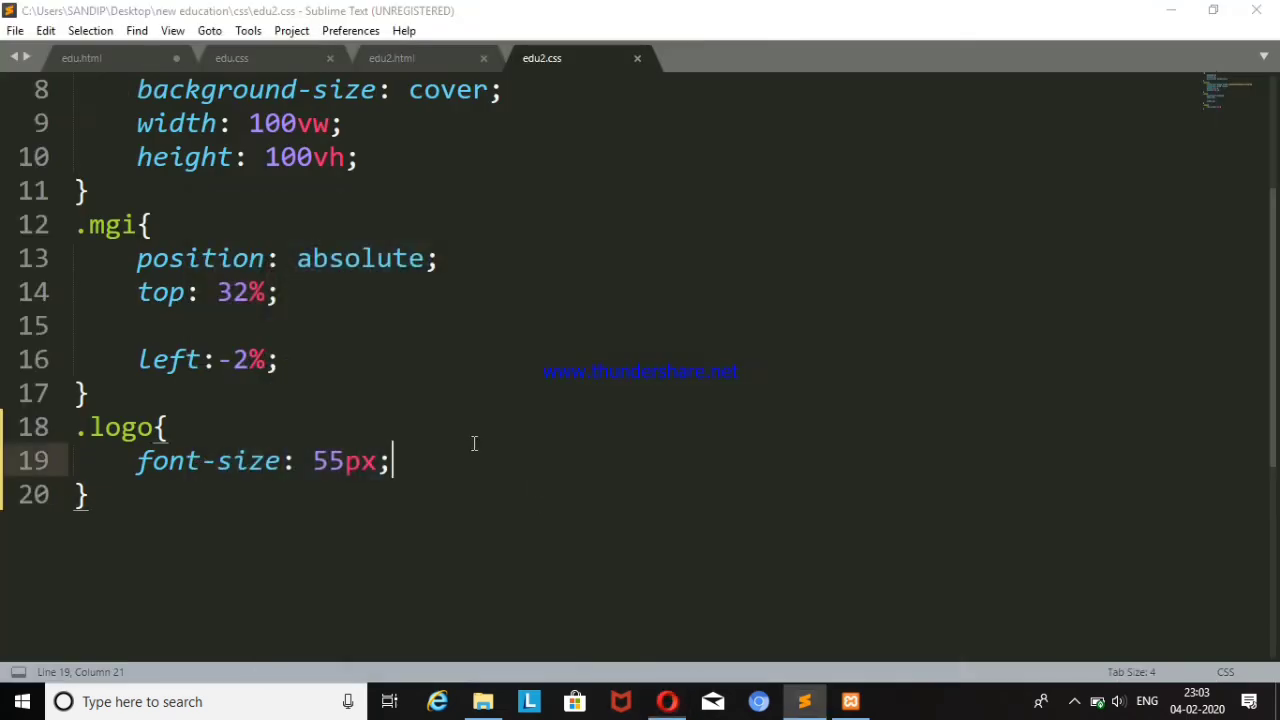
{"action": "left_click", "coordinate": [274, 50]}
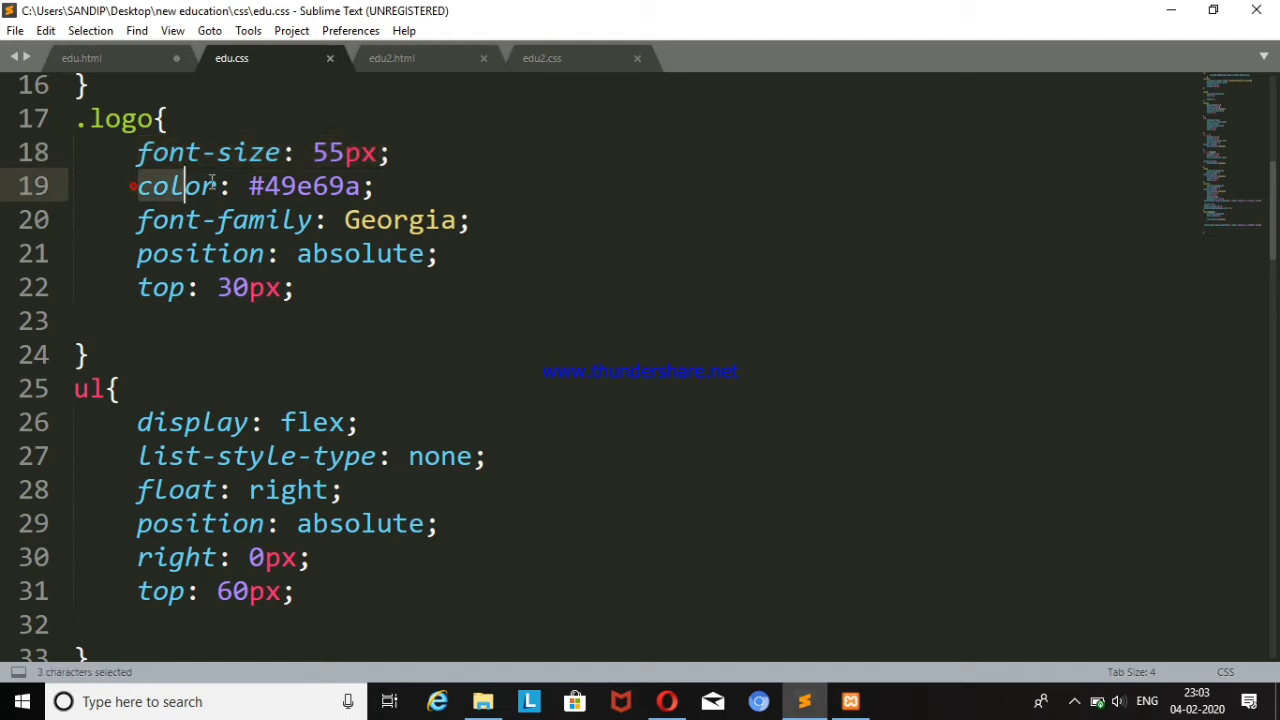
{"action": "left_click_drag", "start_coordinate": [137, 186], "coordinate": [398, 185]}
{"action": "key", "text": "ctrl+c"}
{"action": "left_click", "coordinate": [541, 58]}
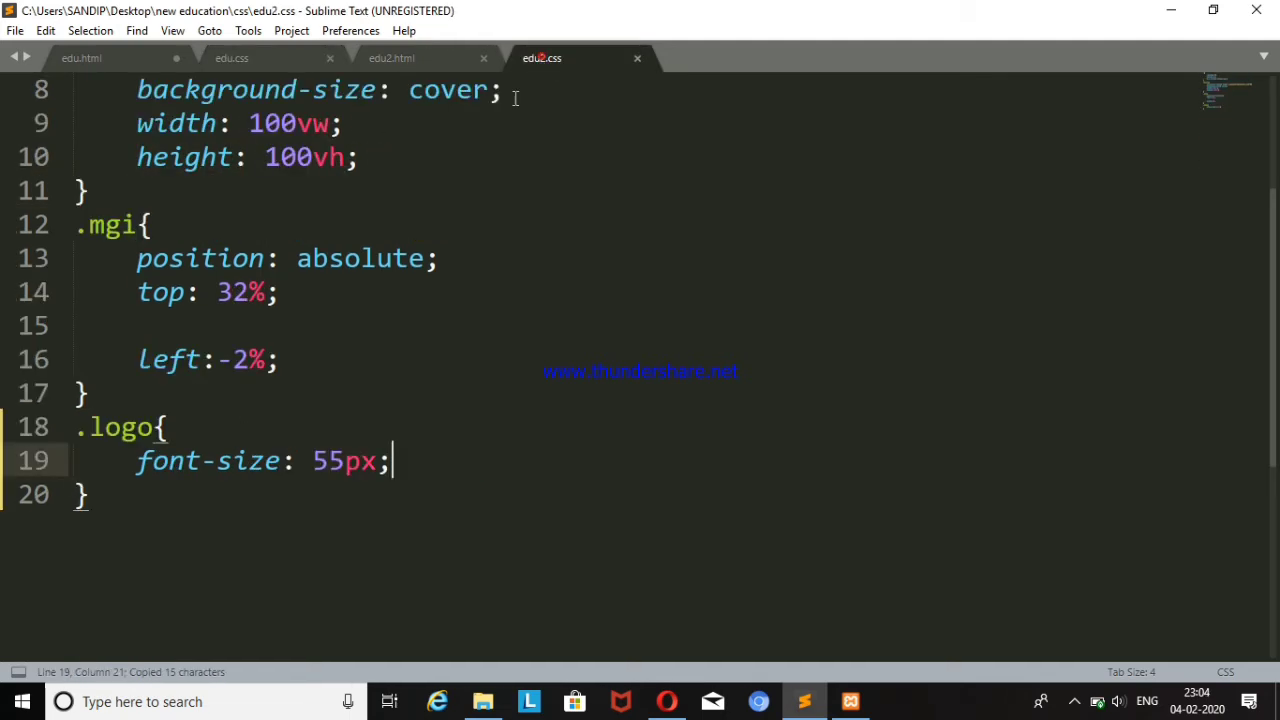
{"action": "key", "text": "Return"}
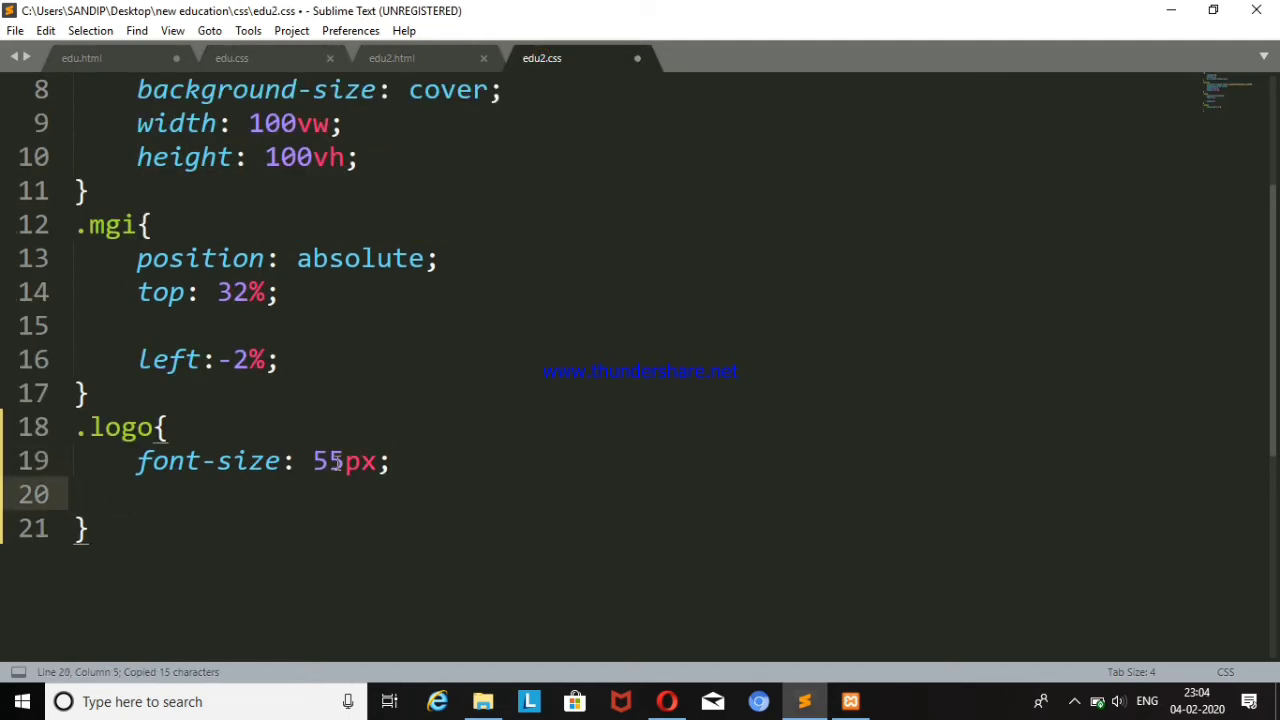
{"action": "key", "text": "ctrl+v"}
{"action": "key", "text": "ctrl+s"}
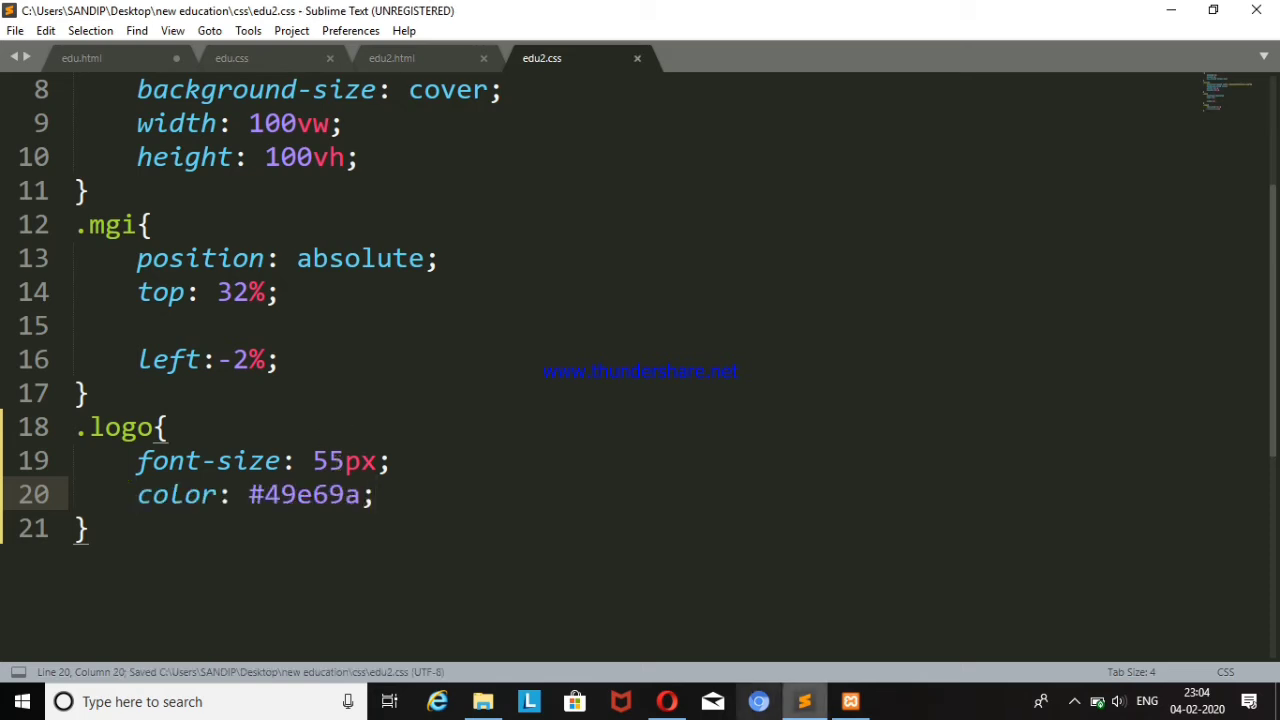
{"action": "left_click", "coordinate": [667, 701]}
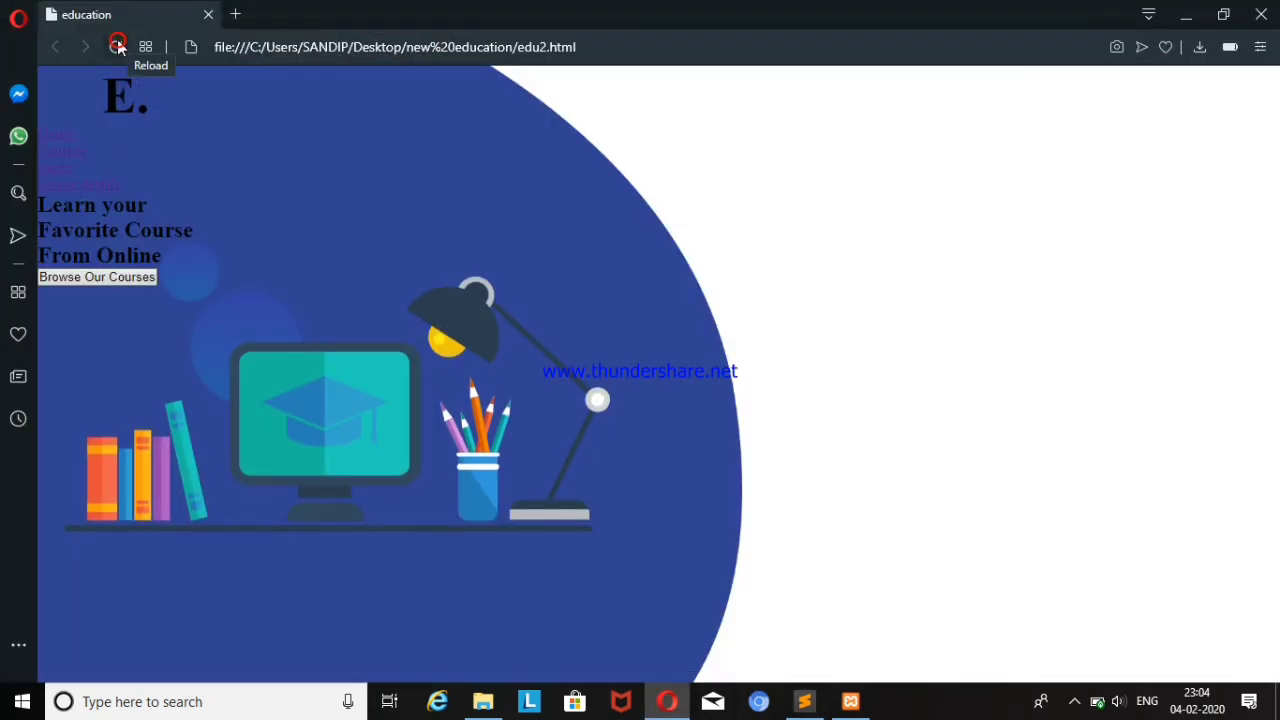
{"action": "left_click", "coordinate": [116, 47]}
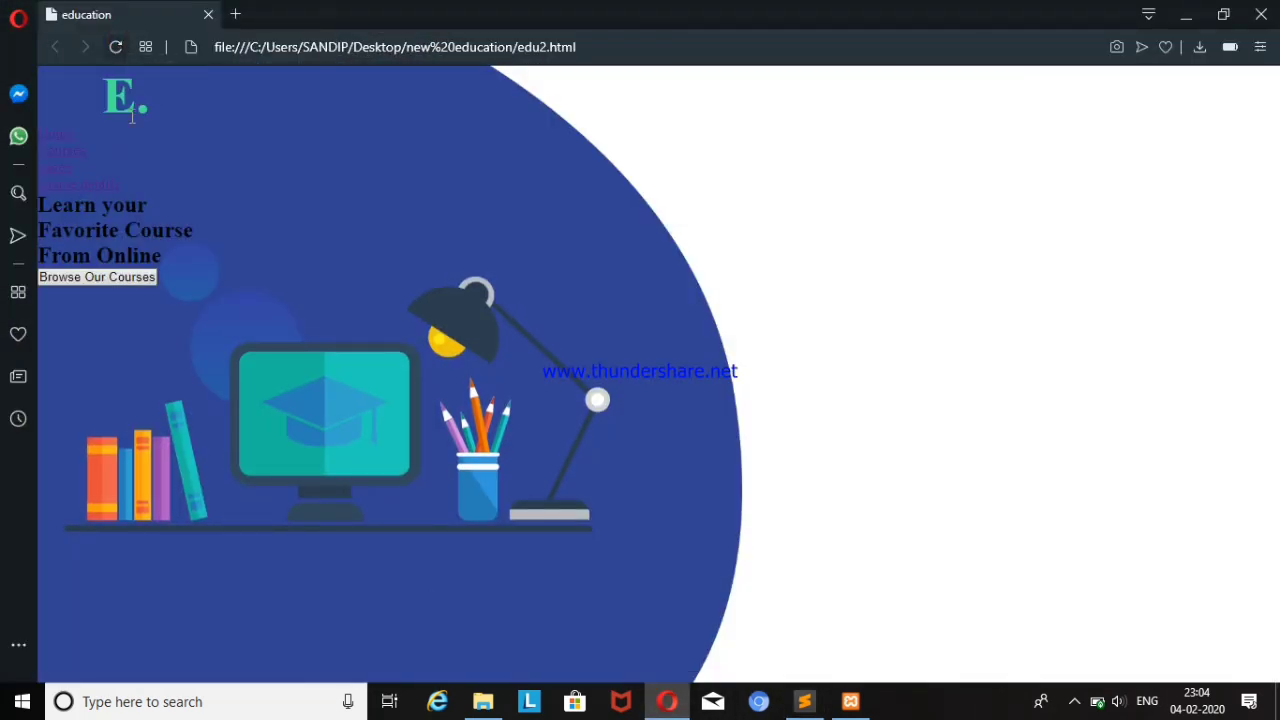
{"action": "left_click", "coordinate": [804, 701]}
{"action": "left_click", "coordinate": [236, 60]}
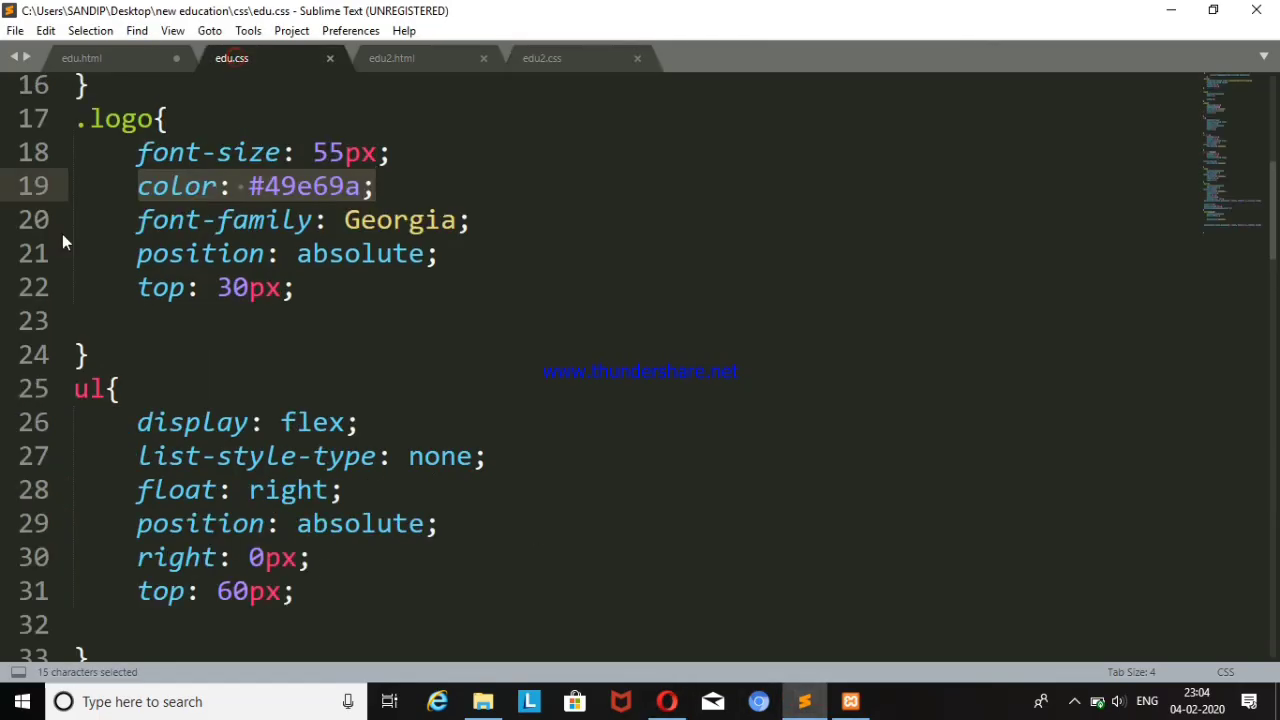
- Add font-family: Georgia to edu2.css's .logo rule, save, and reload the page in Opera
{"action": "left_click_drag", "start_coordinate": [132, 221], "coordinate": [490, 225]}
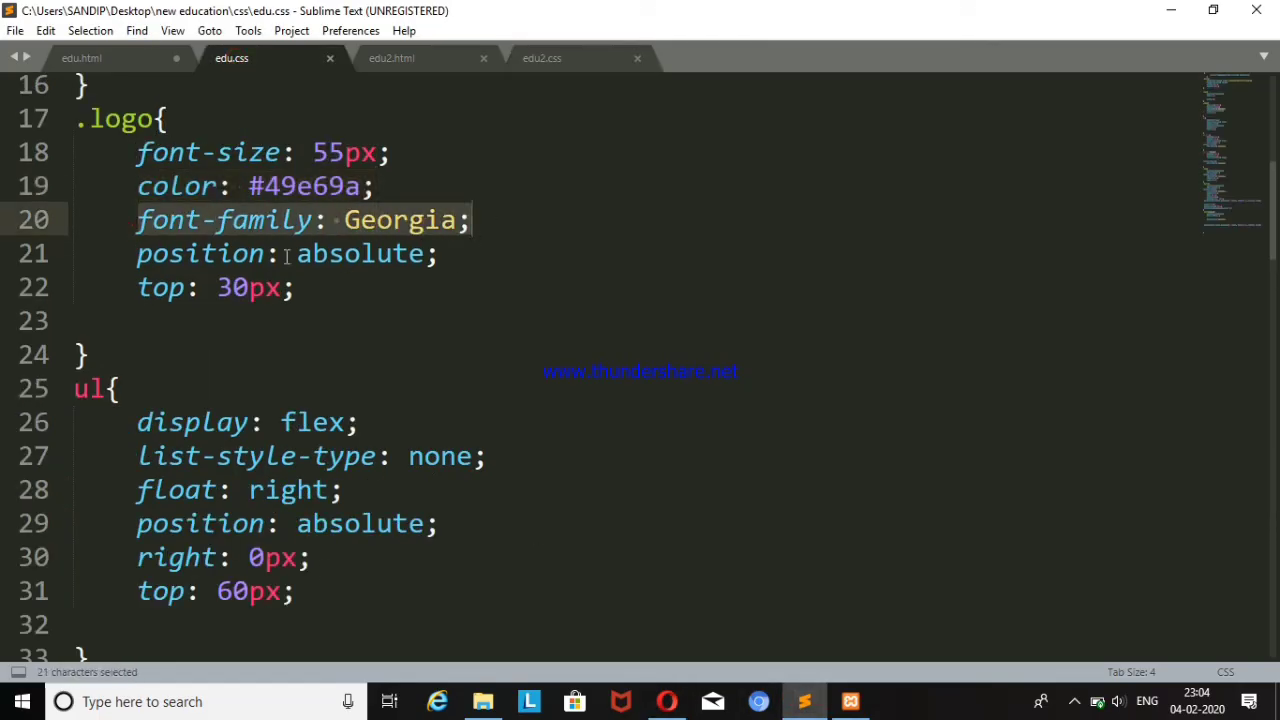
{"action": "key", "text": "ctrl+c"}
{"action": "left_click", "coordinate": [557, 69]}
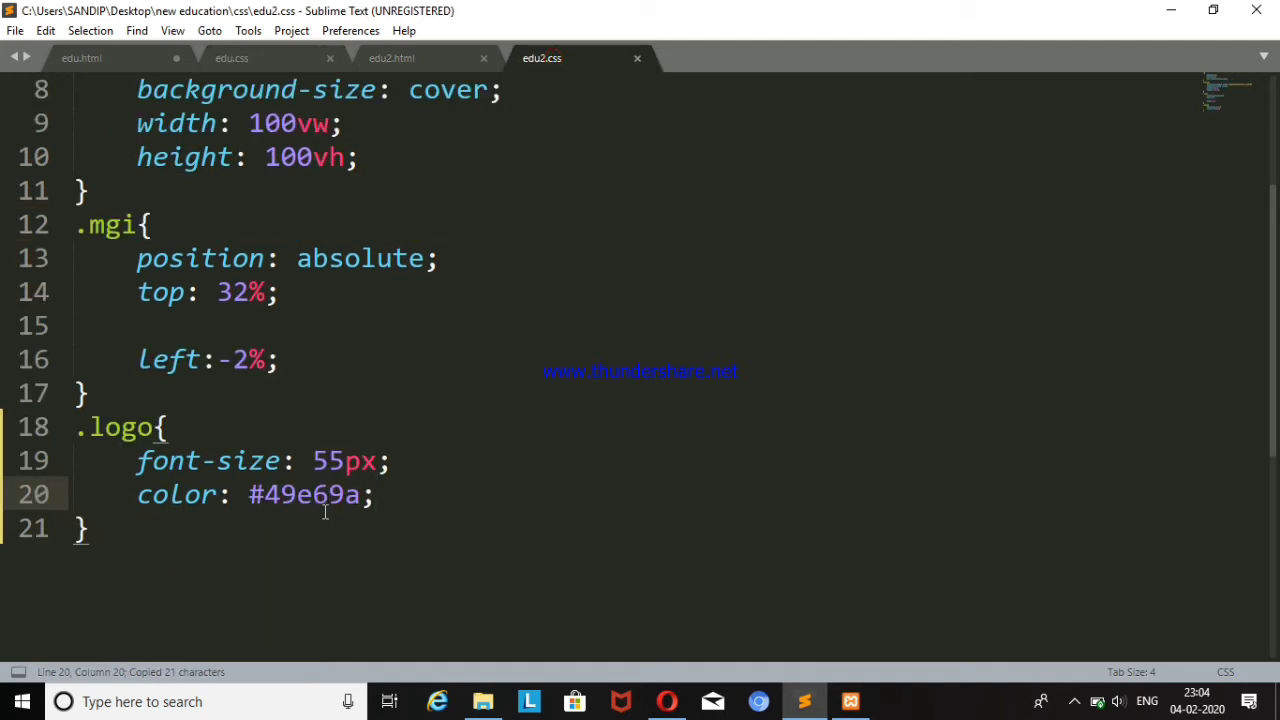
{"action": "key", "text": "Return"}
{"action": "key", "text": "ctrl+v"}
{"action": "key", "text": "ctrl+s"}
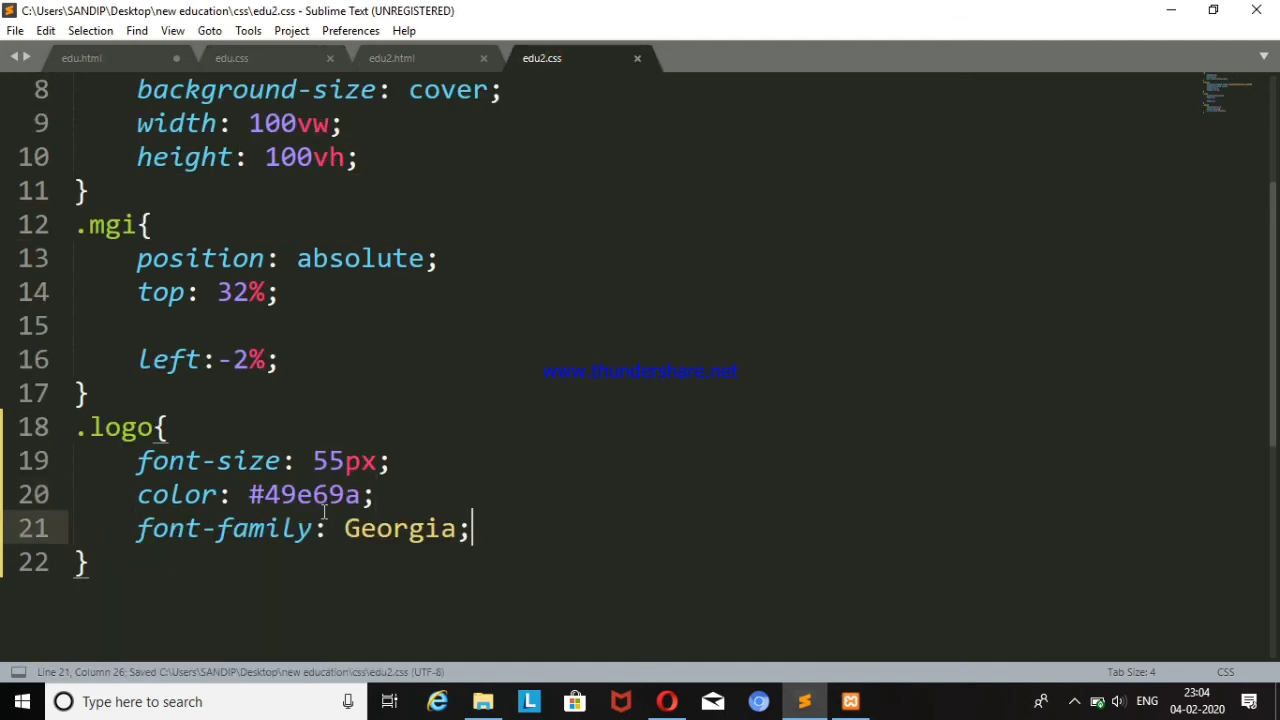
{"action": "key", "text": "alt+Tab"}
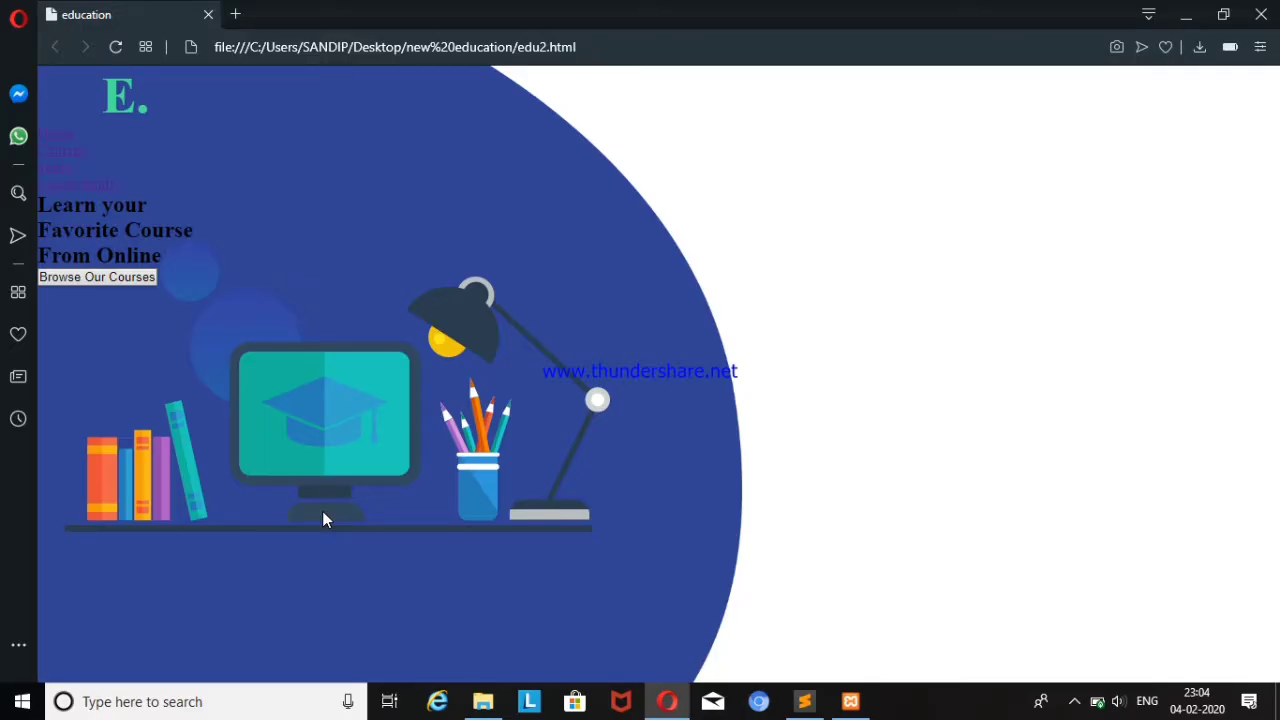
{"action": "key", "text": "F5"}
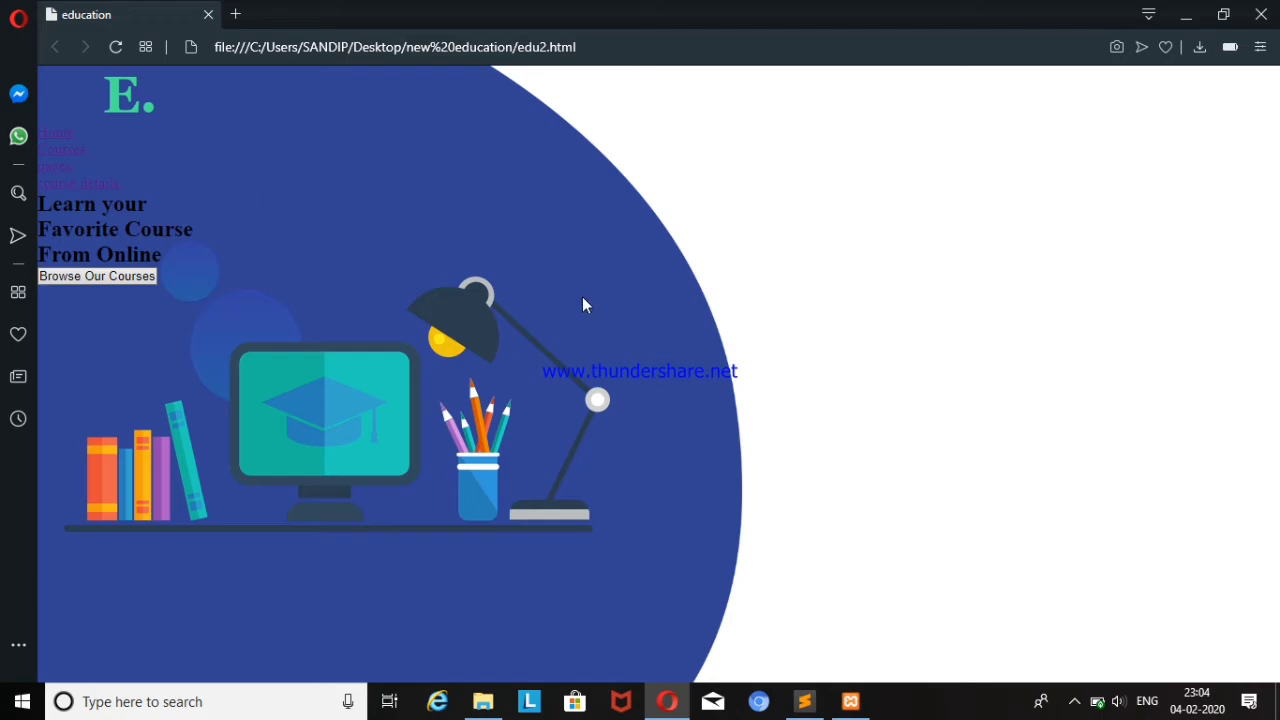
{"action": "left_click", "coordinate": [804, 701]}
- Copy the position: absolute declaration from edu.css's .logo rule
{"action": "left_click_drag", "start_coordinate": [484, 535], "coordinate": [392, 535]}
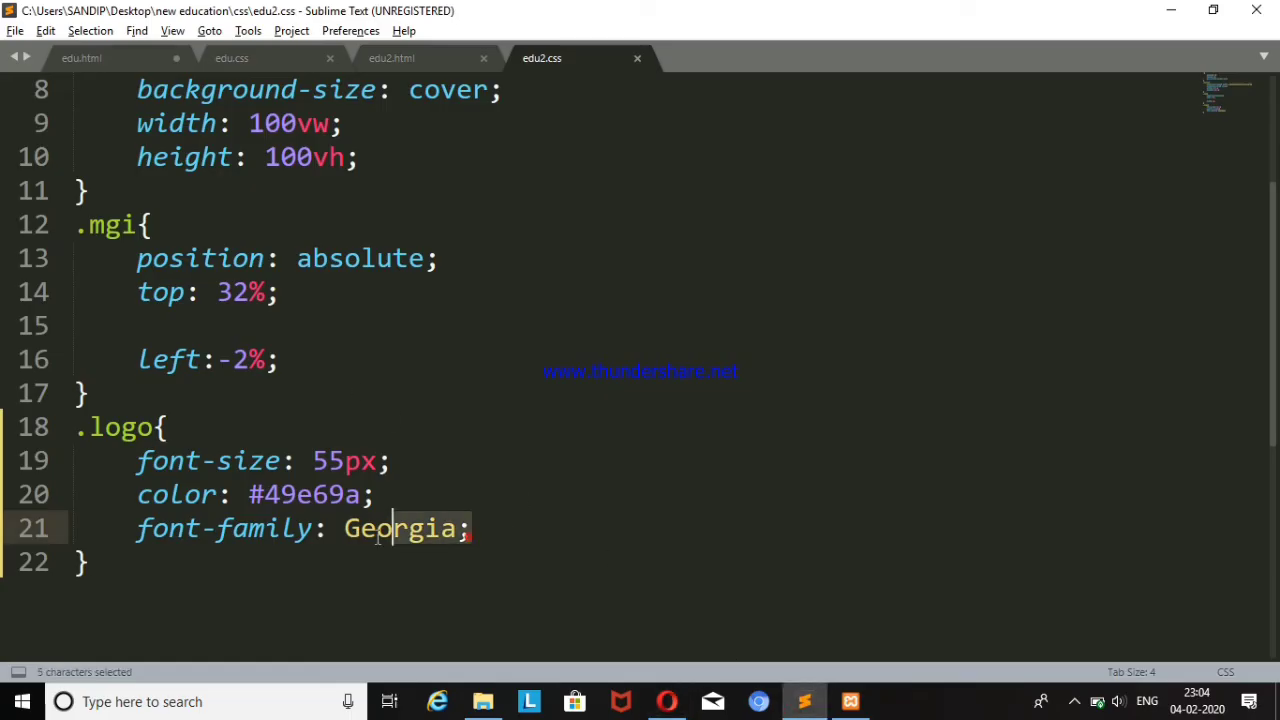
{"action": "left_click", "coordinate": [588, 499]}
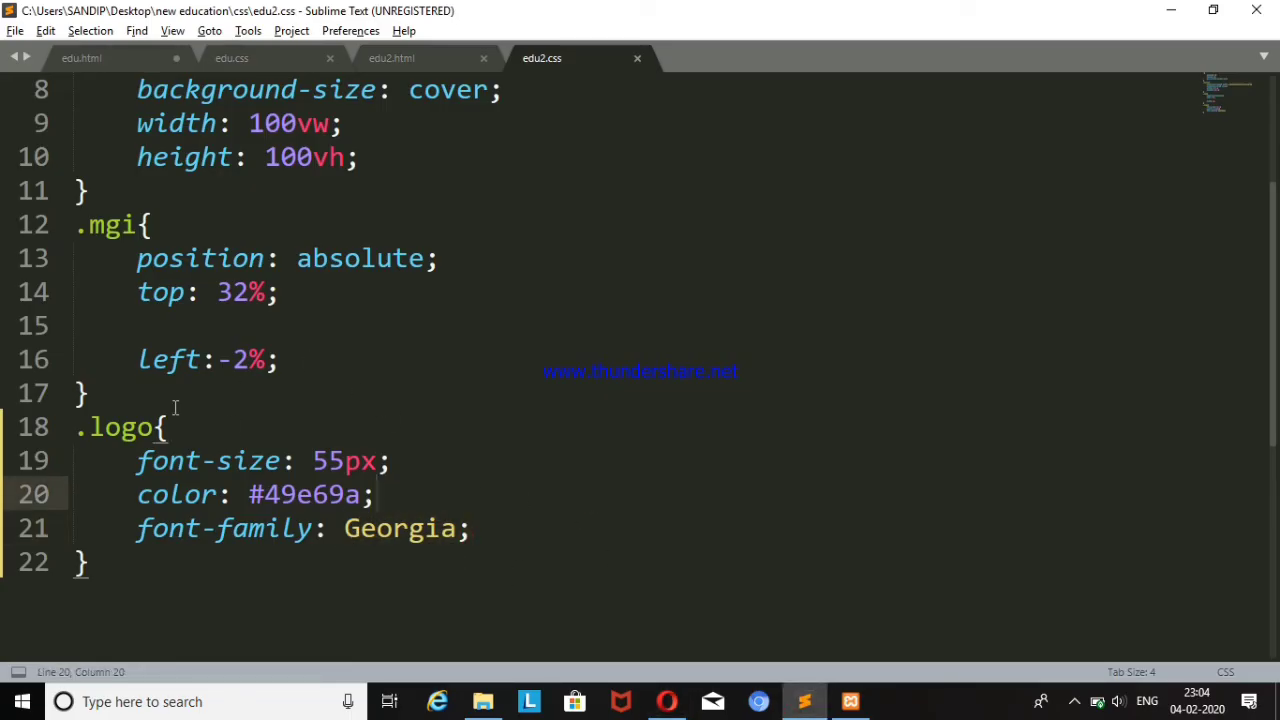
{"action": "left_click_drag", "start_coordinate": [137, 494], "coordinate": [400, 528]}
{"action": "left_click", "coordinate": [469, 451]}
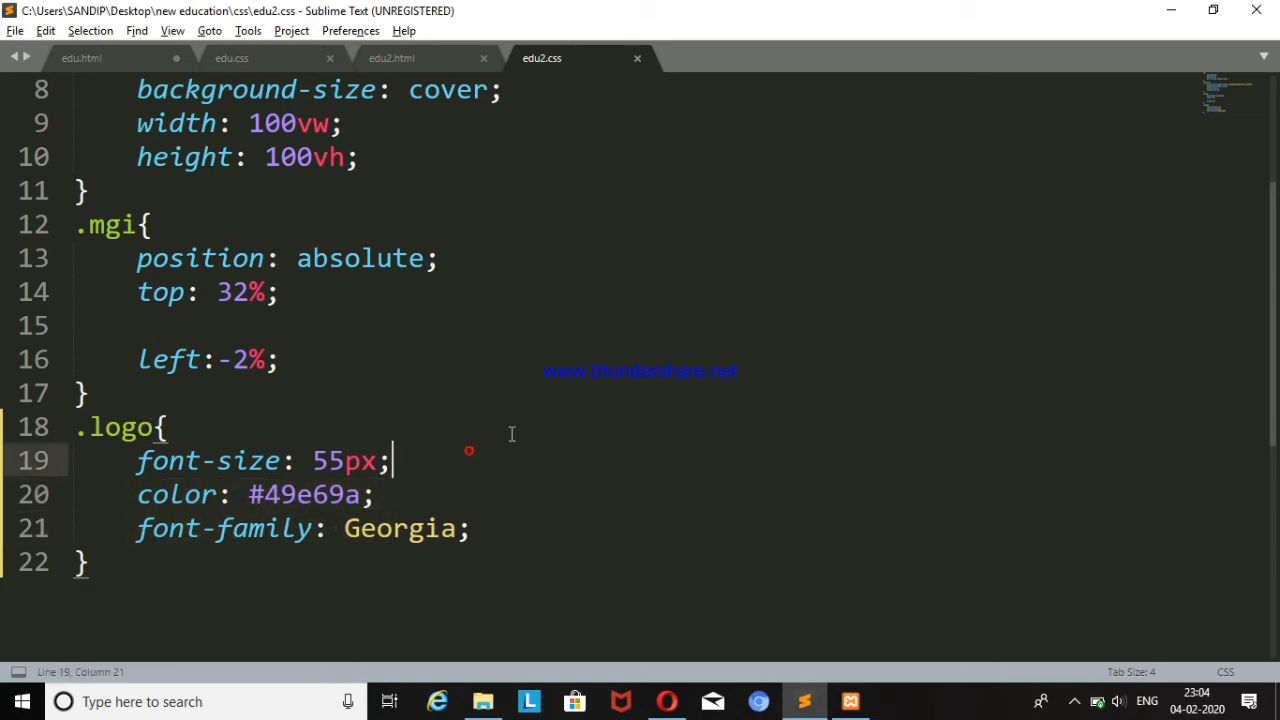
{"action": "left_click", "coordinate": [265, 62]}
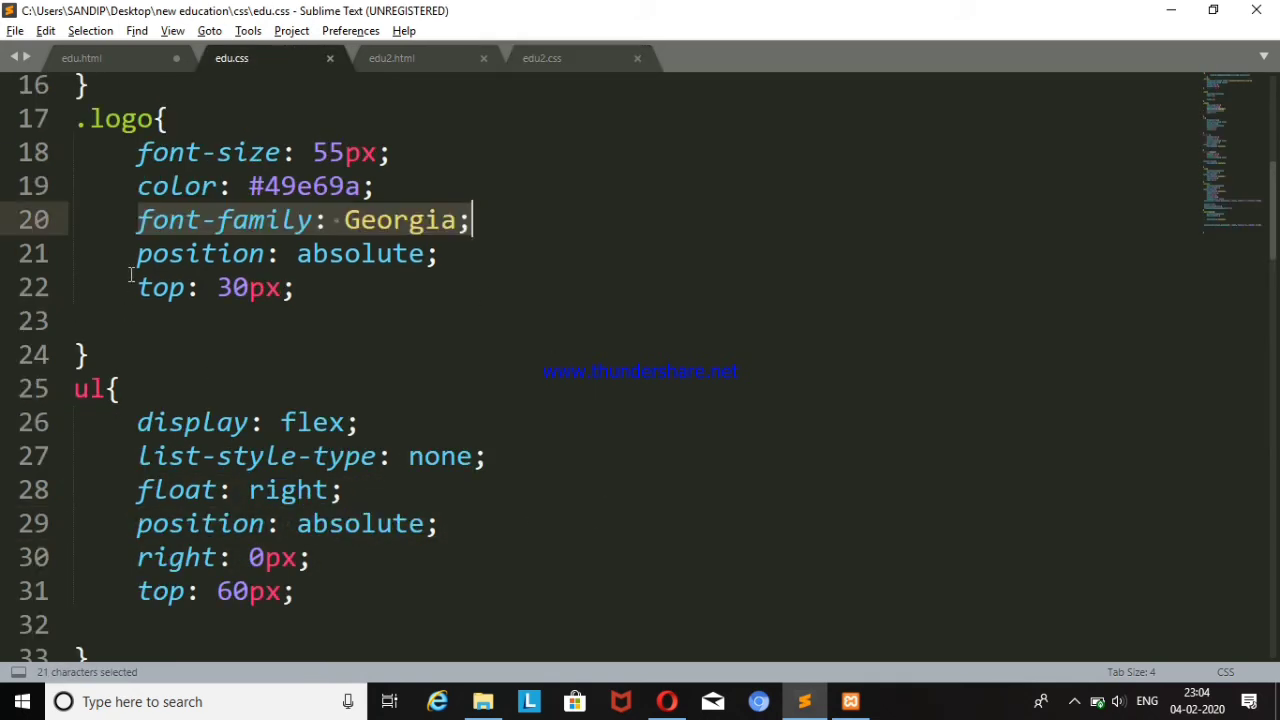
{"action": "left_click_drag", "start_coordinate": [137, 254], "coordinate": [477, 261]}
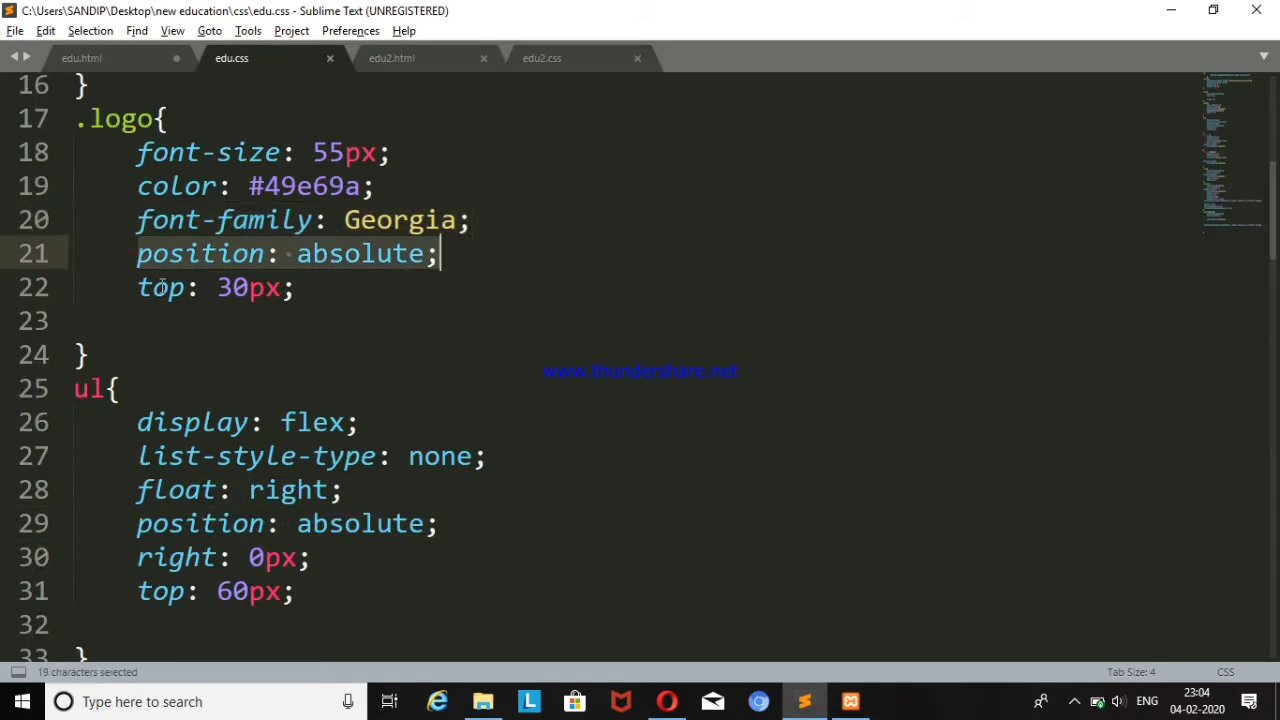
{"action": "left_click", "coordinate": [410, 320]}
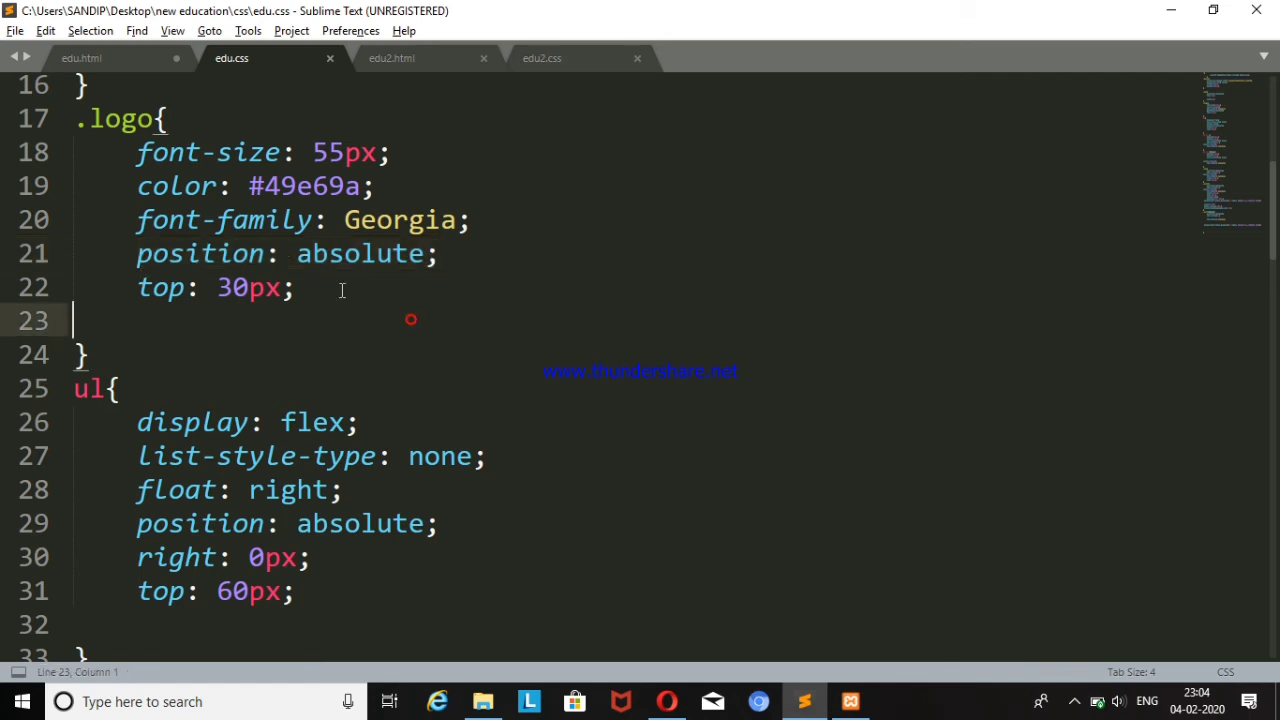
{"action": "left_click_drag", "start_coordinate": [137, 258], "coordinate": [481, 246]}
{"action": "key", "text": "ctrl+c"}
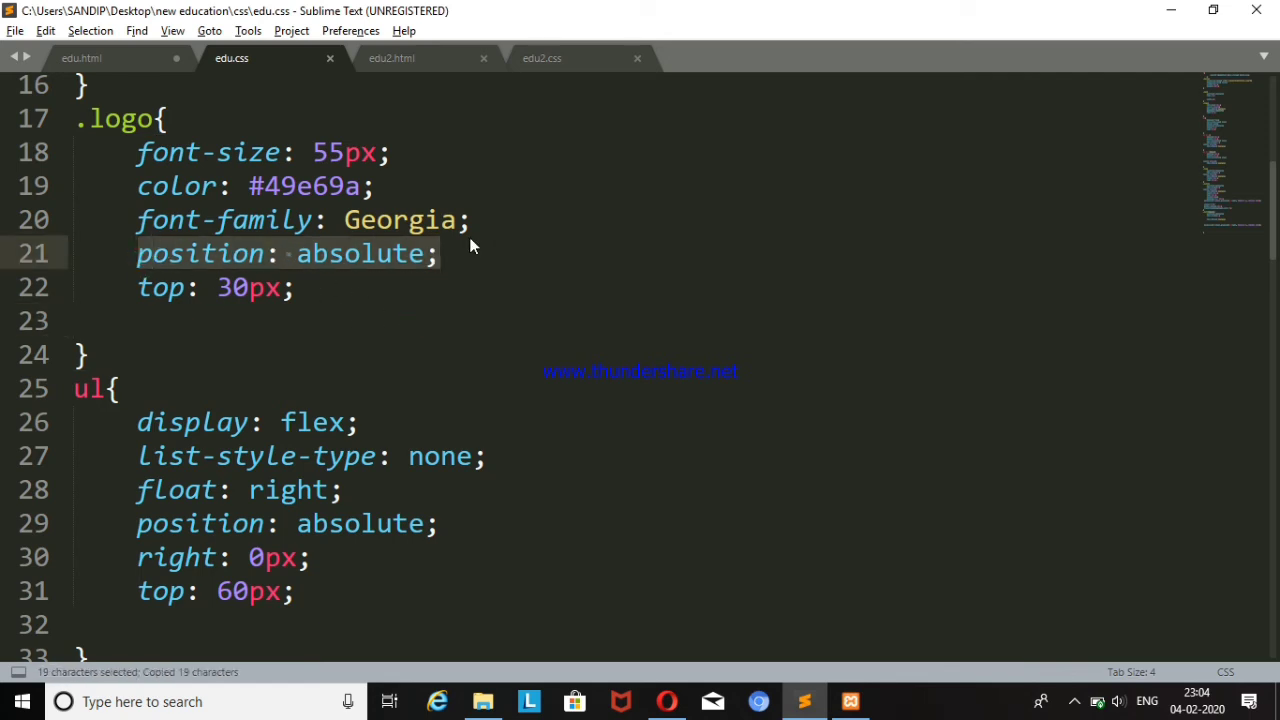
- Paste position: absolute below the Georgia line in edu2.css, save, and reload the preview
{"action": "left_click", "coordinate": [544, 58]}
{"action": "left_click", "coordinate": [490, 530]}
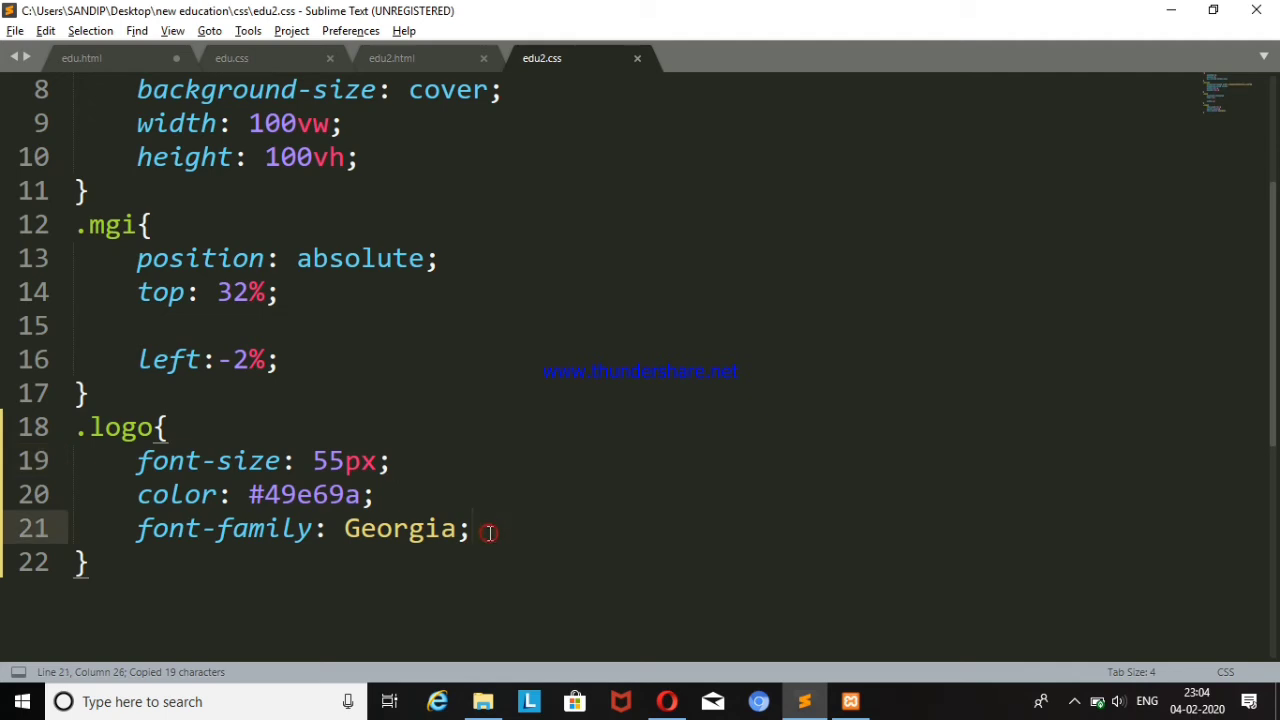
{"action": "key", "text": "Return"}
{"action": "key", "text": "ctrl+v"}
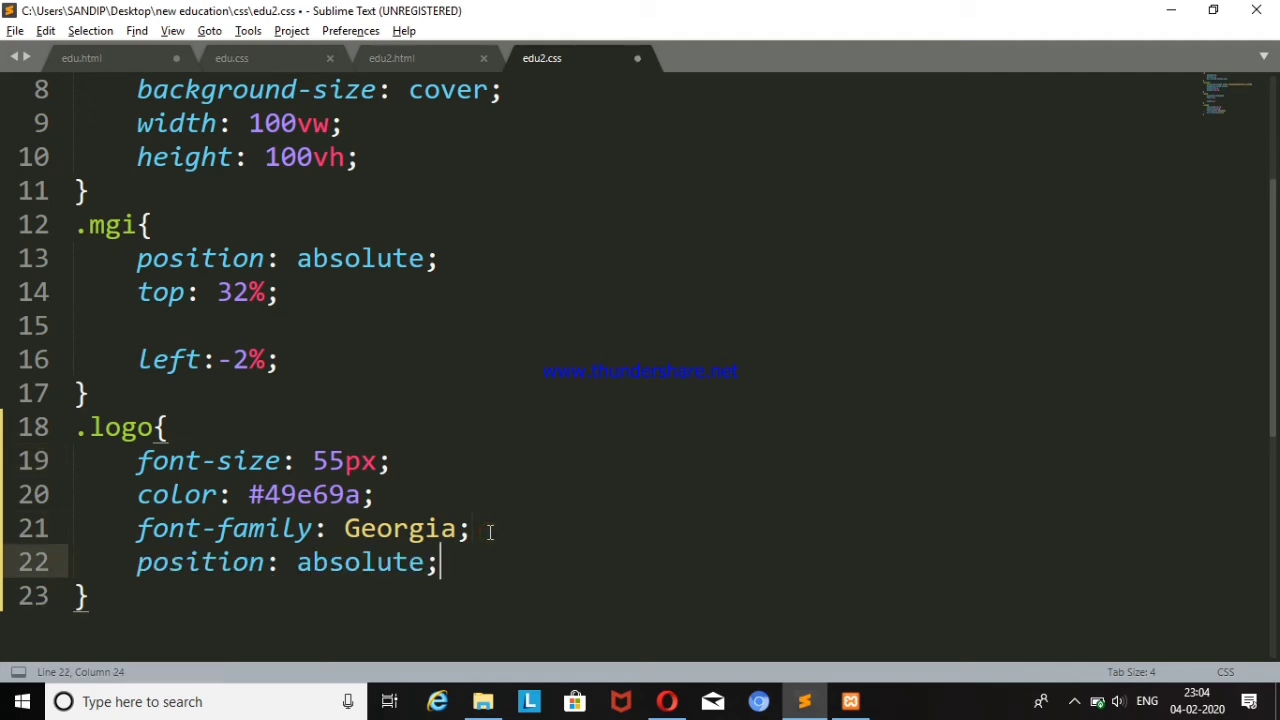
{"action": "key", "text": "ctrl+s"}
{"action": "key", "text": "alt+Tab"}
{"action": "key", "text": "F5"}
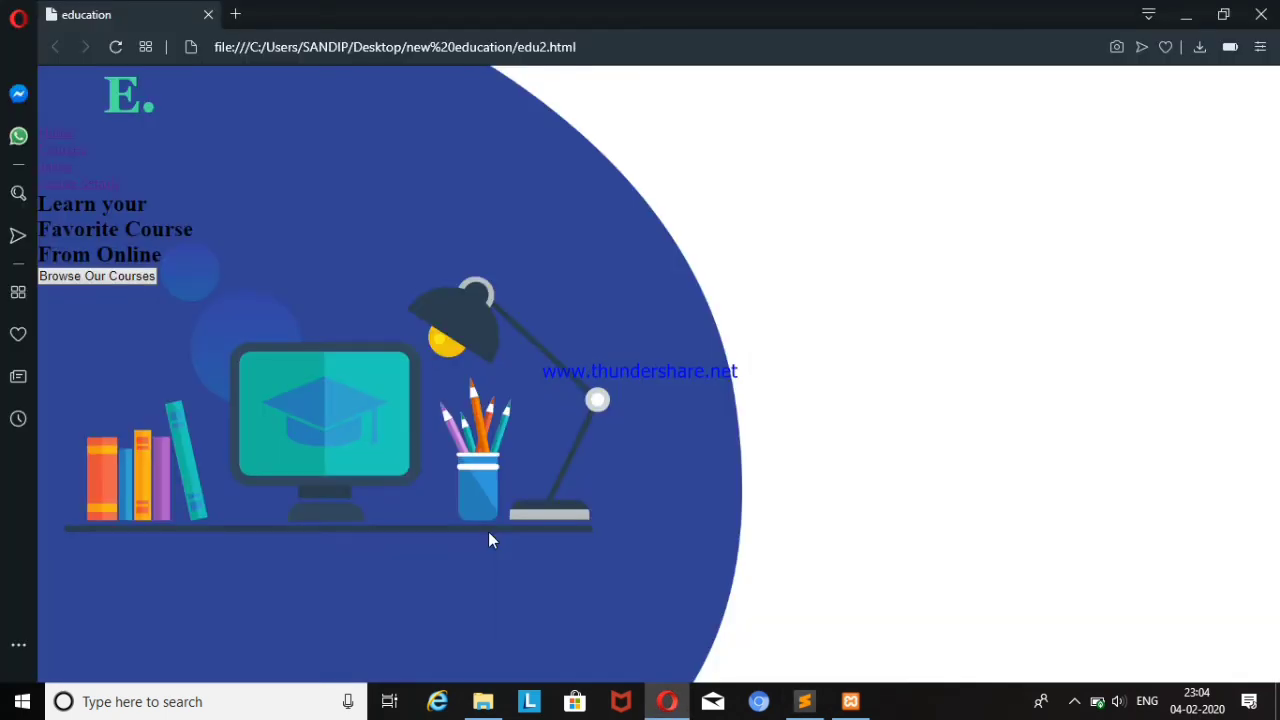
{"action": "left_click", "coordinate": [804, 701]}
- Add top: 30px from edu.css to the .logo rule, save, and reload the page
{"action": "left_click", "coordinate": [399, 60]}
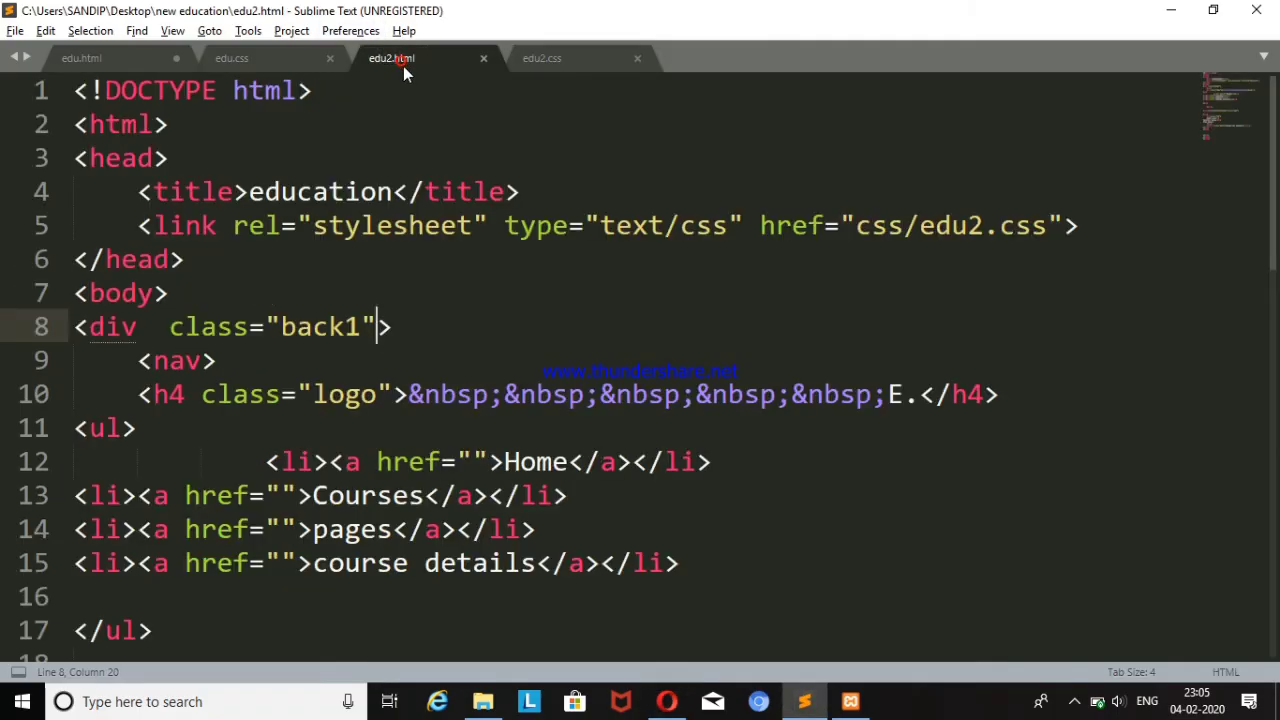
{"action": "left_click", "coordinate": [268, 60]}
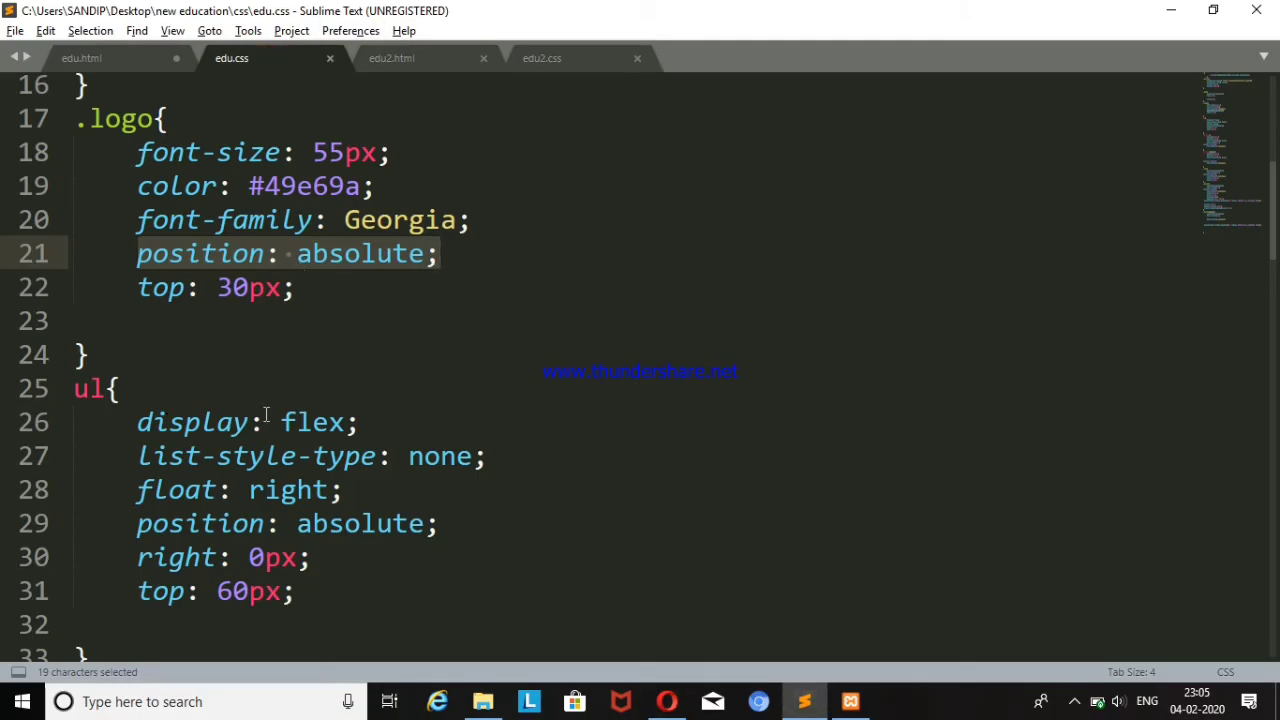
{"action": "left_click_drag", "start_coordinate": [137, 288], "coordinate": [353, 293]}
{"action": "key", "text": "ctrl+c"}
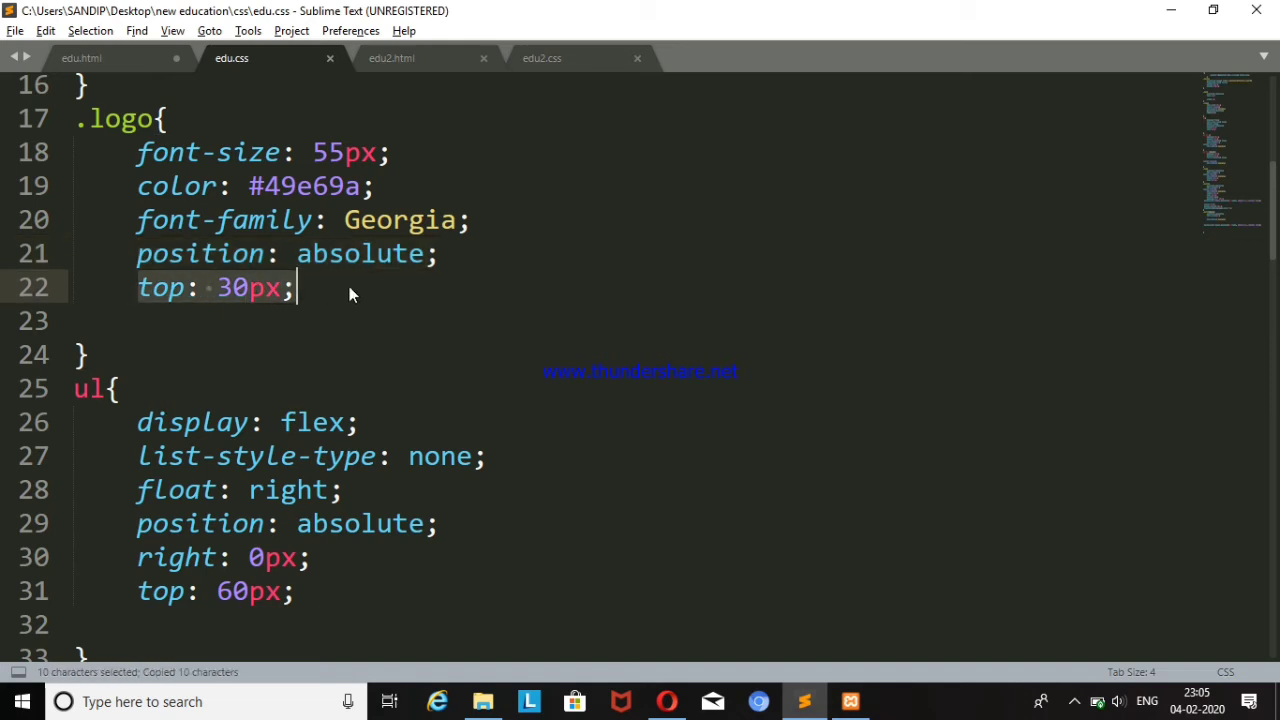
{"action": "left_click", "coordinate": [548, 62]}
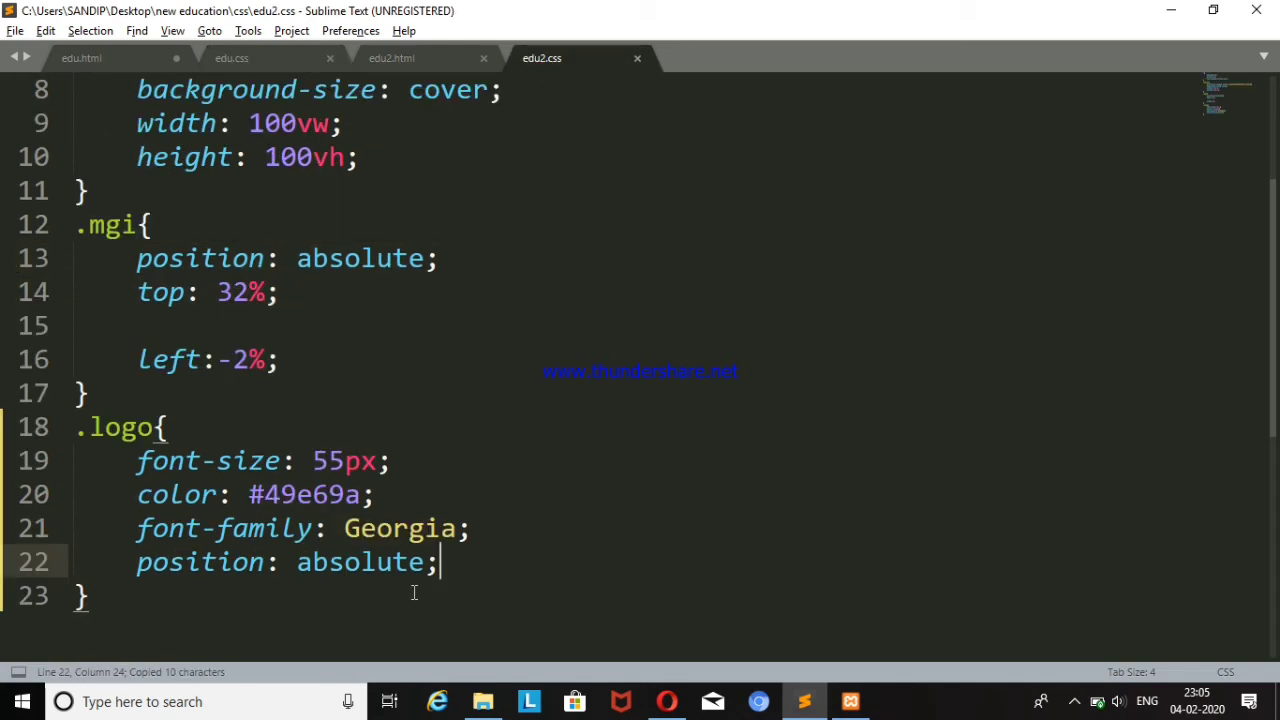
{"action": "key", "text": "Return"}
{"action": "key", "text": "ctrl+v"}
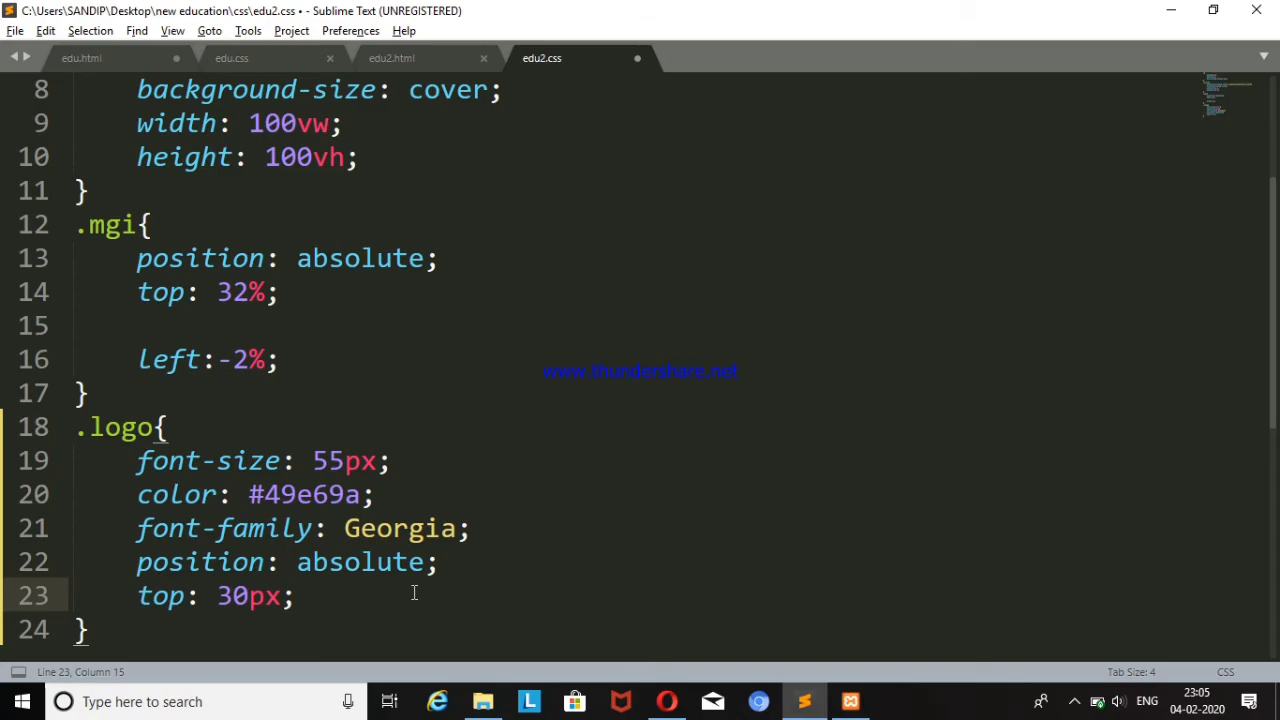
{"action": "key", "text": "ctrl+s"}
{"action": "key", "text": "alt+Tab"}
{"action": "key", "text": "F5"}
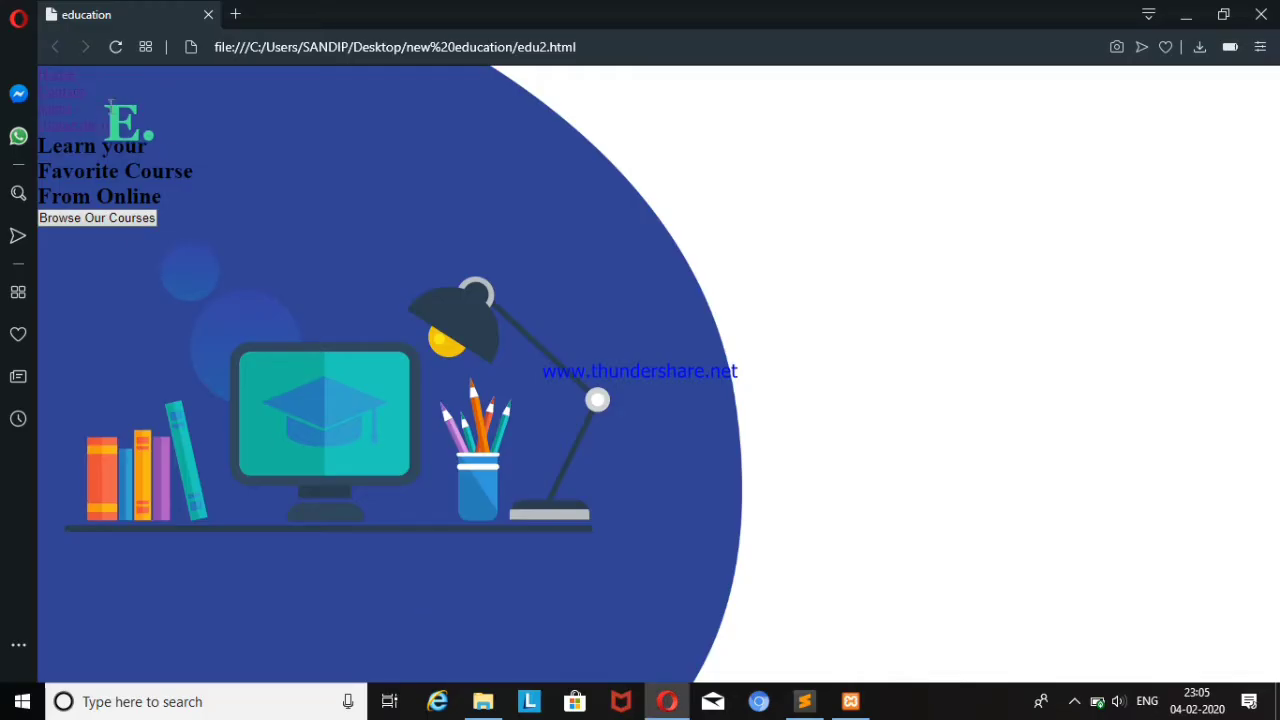
{"action": "left_click", "coordinate": [804, 701]}
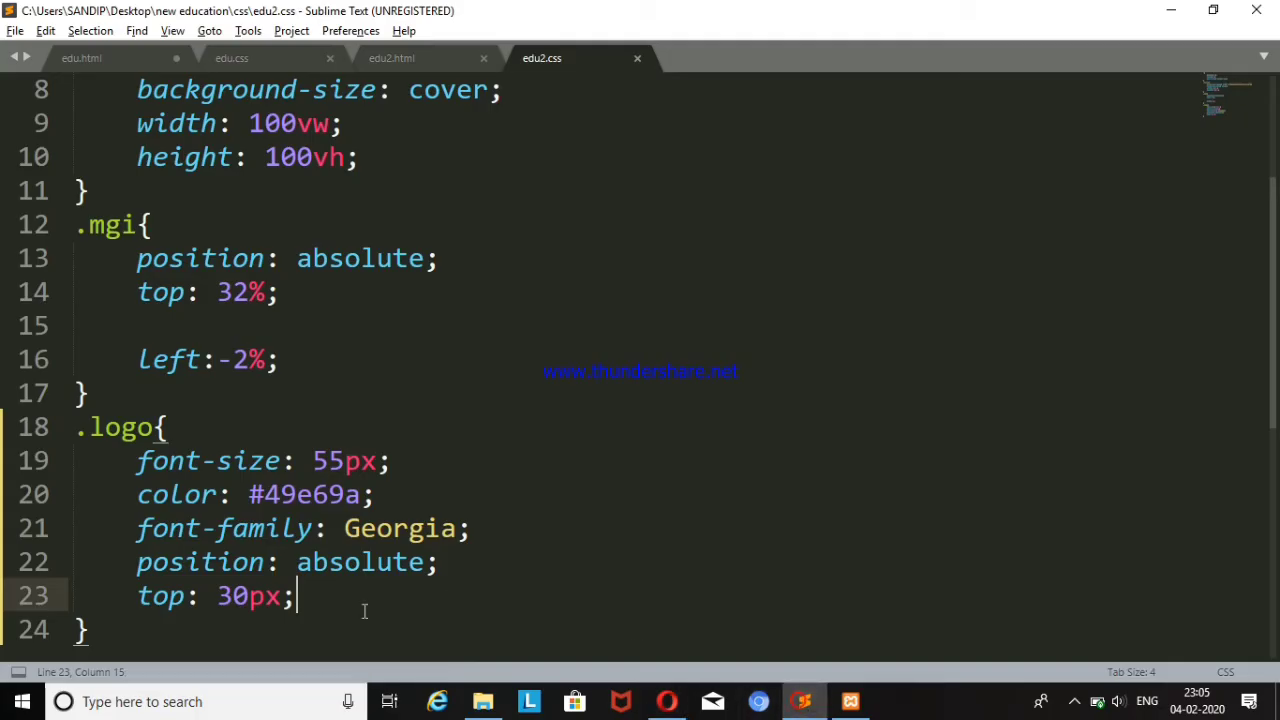
- Review the position and top lines in edu2.css and check the Opera preview
{"action": "left_click_drag", "start_coordinate": [288, 562], "coordinate": [449, 565]}
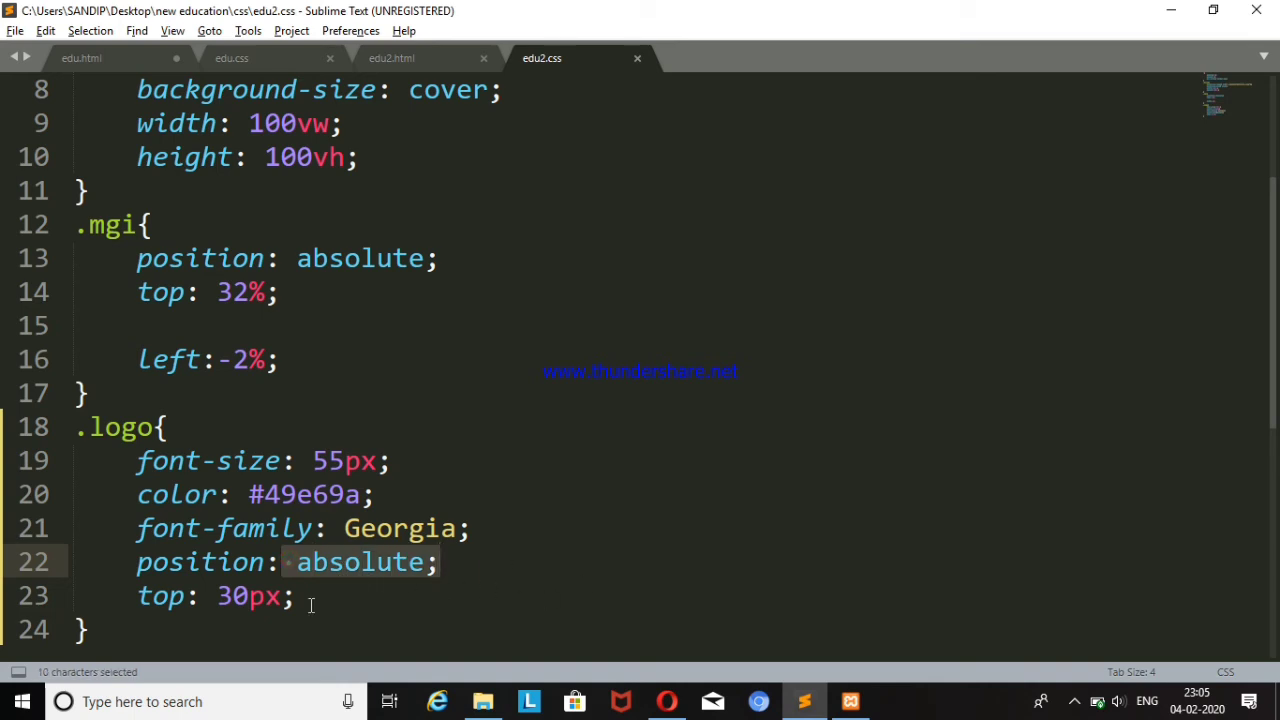
{"action": "left_click_drag", "start_coordinate": [310, 605], "coordinate": [205, 603]}
{"action": "left_click_drag", "start_coordinate": [297, 562], "coordinate": [452, 562]}
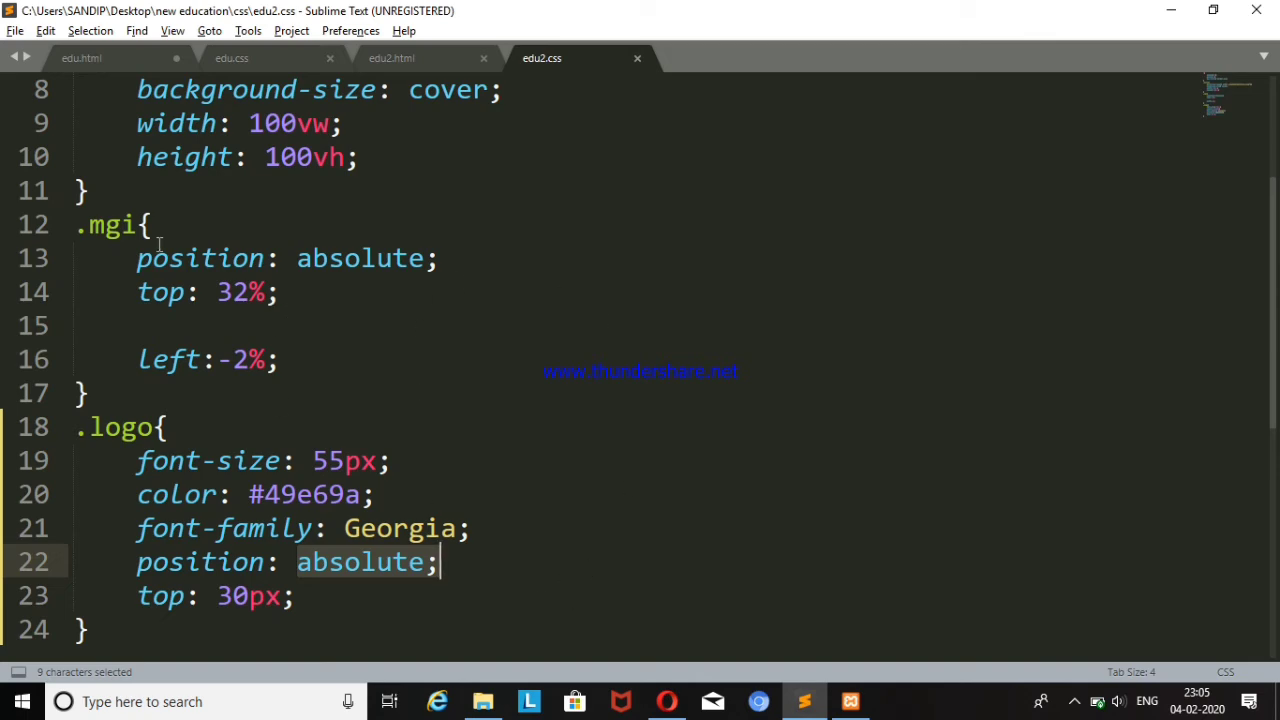
{"action": "left_click", "coordinate": [666, 701]}
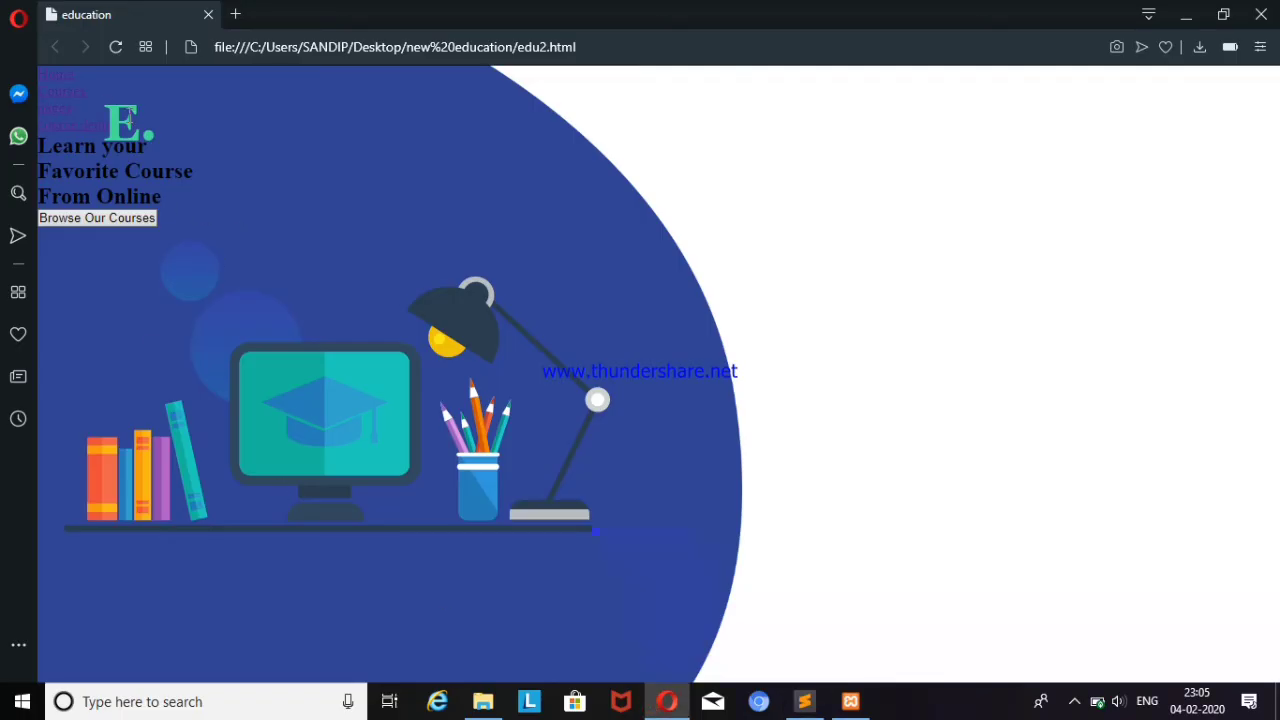
{"action": "left_click", "coordinate": [804, 701]}
- Change the .logo top offset to 50px, save, and reload the page in Opera
{"action": "left_click_drag", "start_coordinate": [238, 590], "coordinate": [200, 595]}
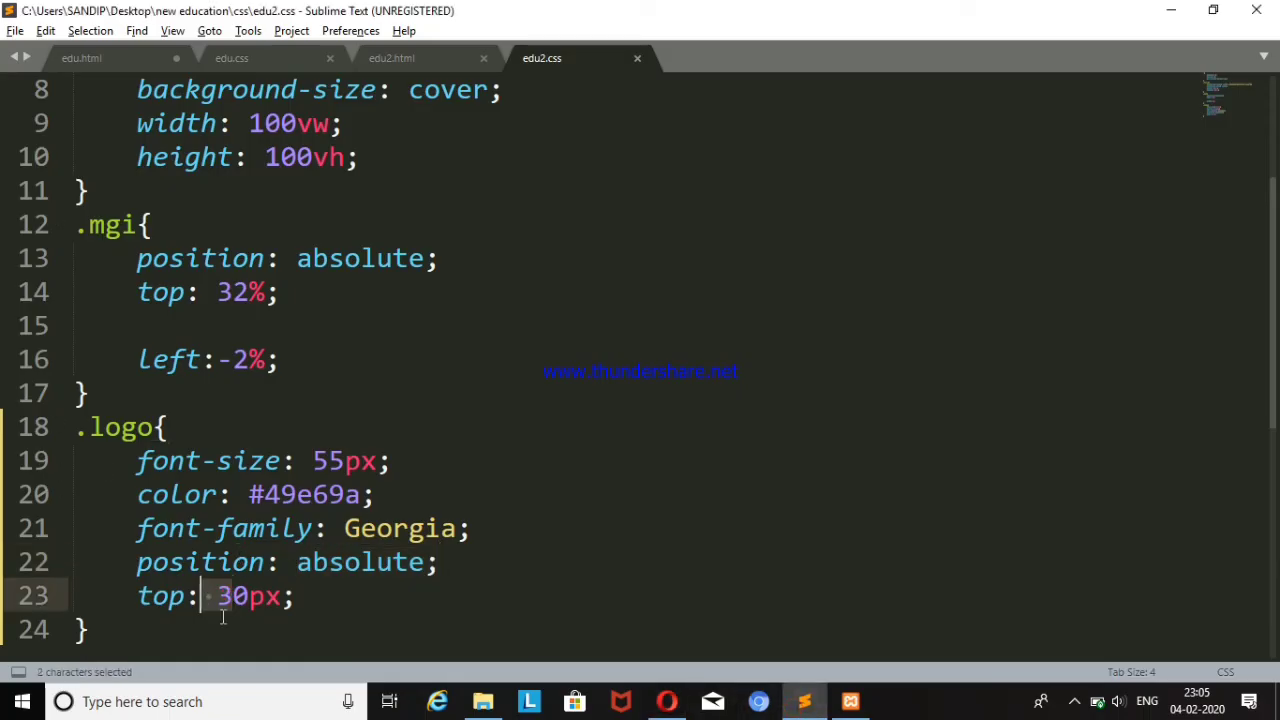
{"action": "type", "text": "5"}
{"action": "key", "text": "ctrl+s"}
{"action": "key", "text": "alt+Tab"}
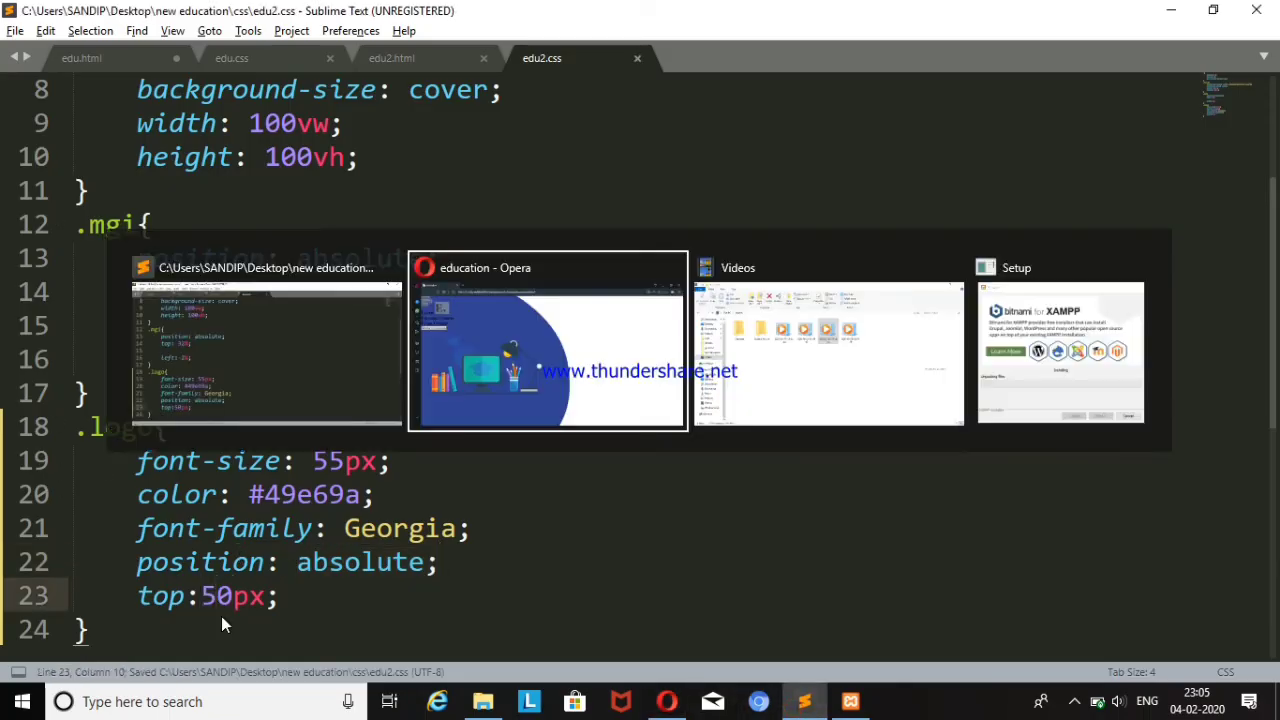
{"action": "key", "text": "F5"}
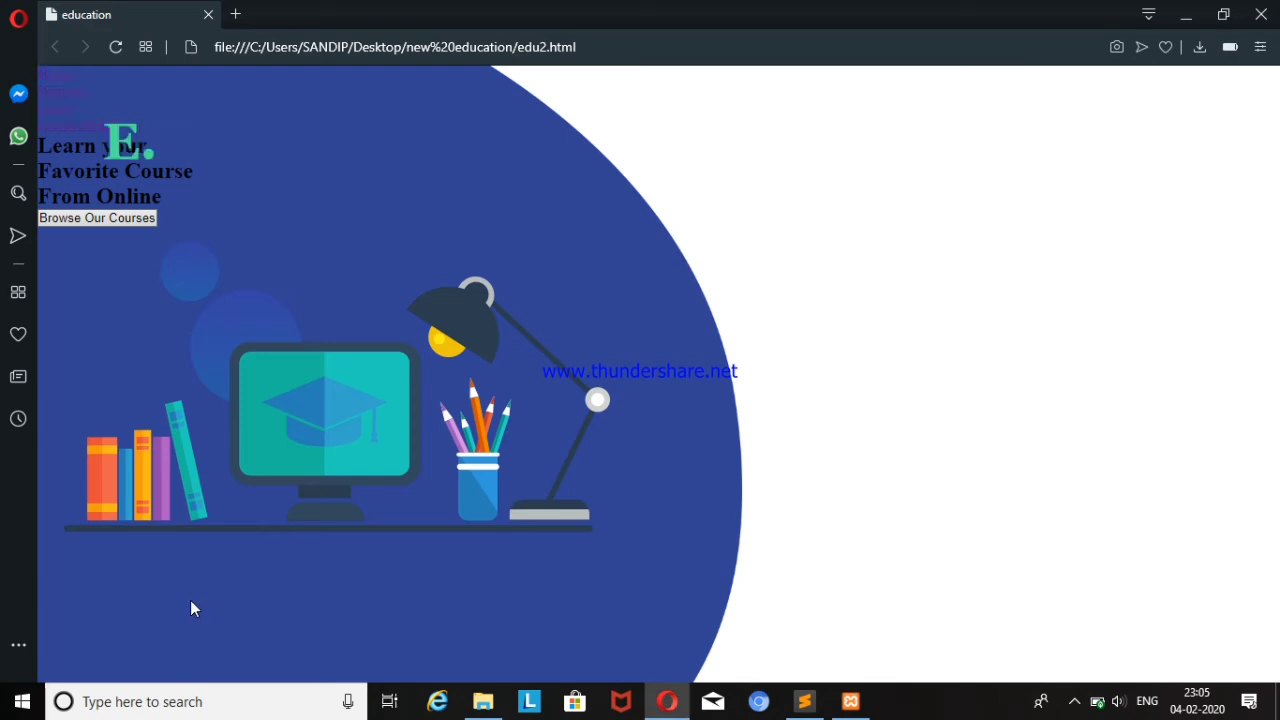
{"action": "left_click", "coordinate": [805, 701]}
- Raise the .logo top offset to 500px, save, and preview the lowered logo
{"action": "left_click", "coordinate": [268, 596]}
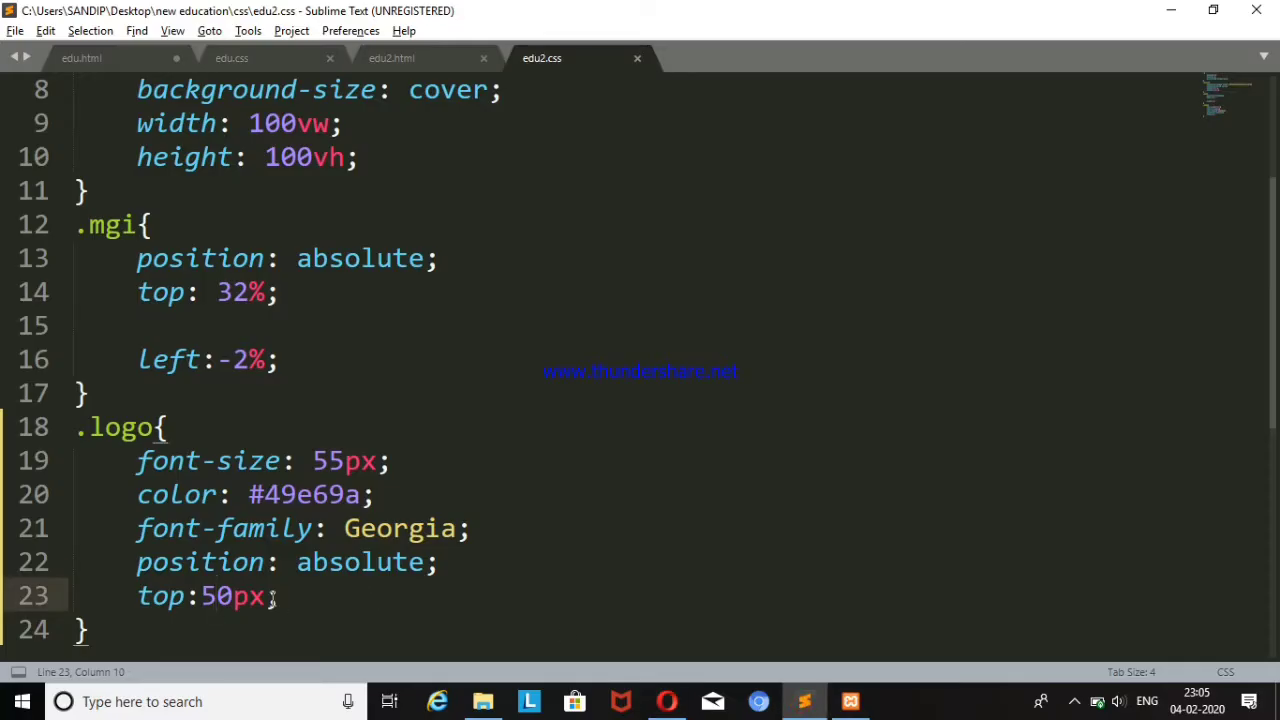
{"action": "type", "text": "0"}
{"action": "key", "text": "ctrl+s"}
{"action": "key", "text": "alt+Tab"}
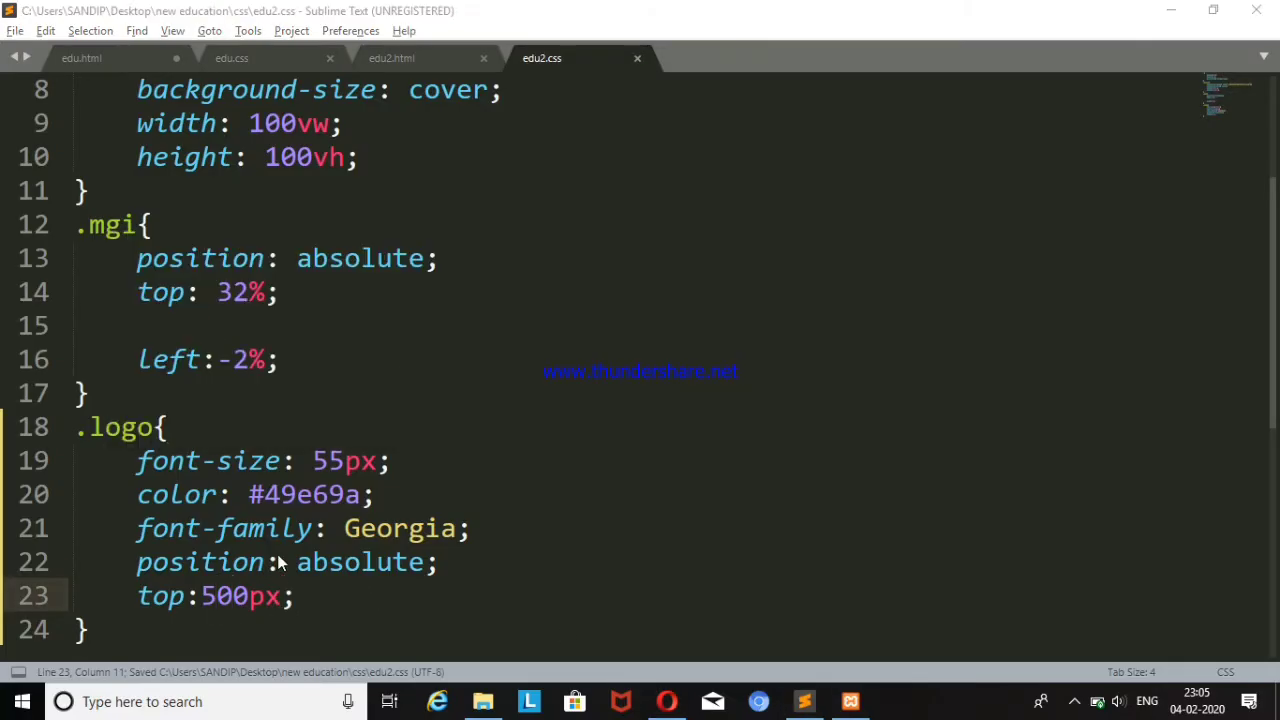
{"action": "key", "text": "F5"}
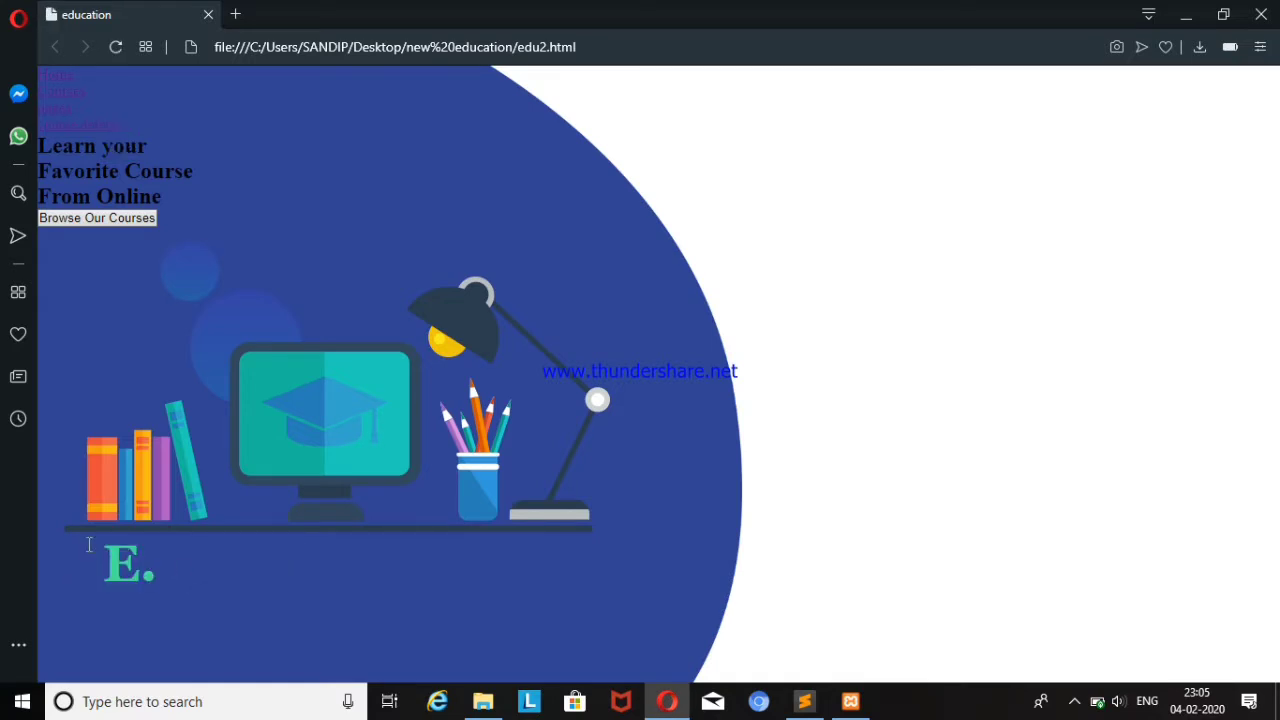
{"action": "left_click", "coordinate": [805, 701]}
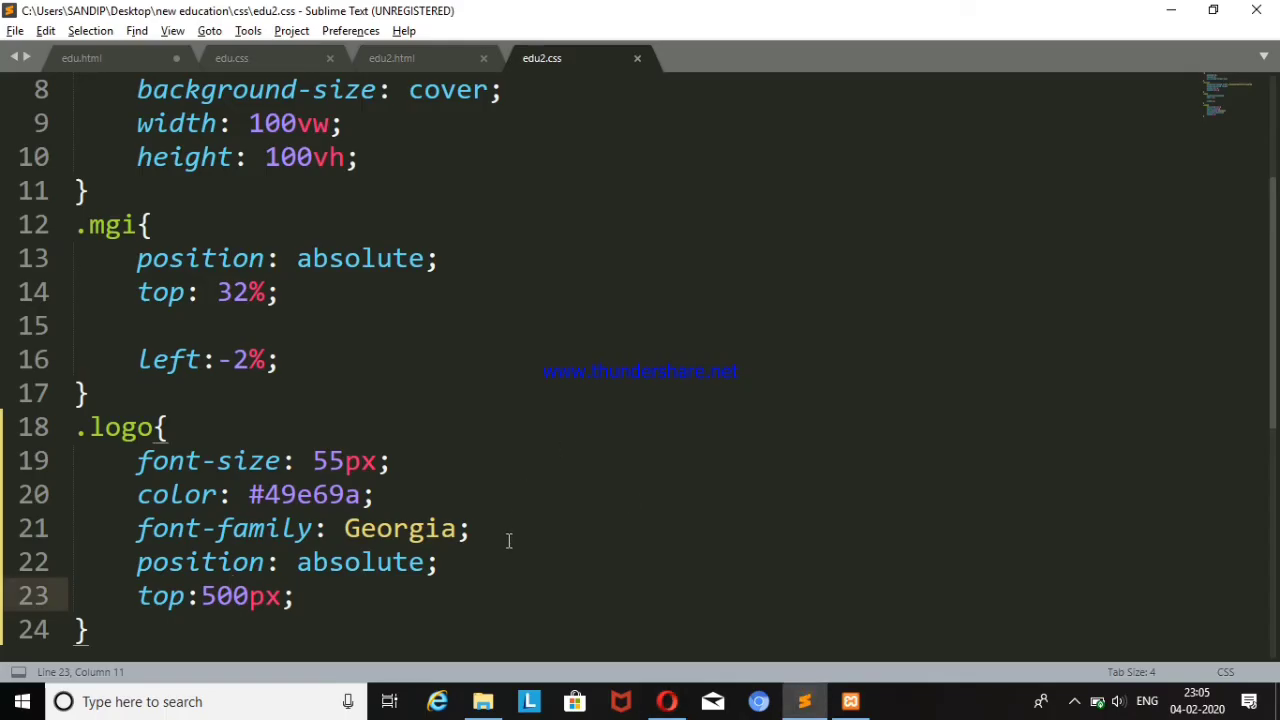
- Undo back to top: 30px, save, and confirm the logo sits near the top
{"action": "key", "text": "ctrl+z"}
{"action": "key", "text": "ctrl+z"}
{"action": "key", "text": "ctrl+s"}
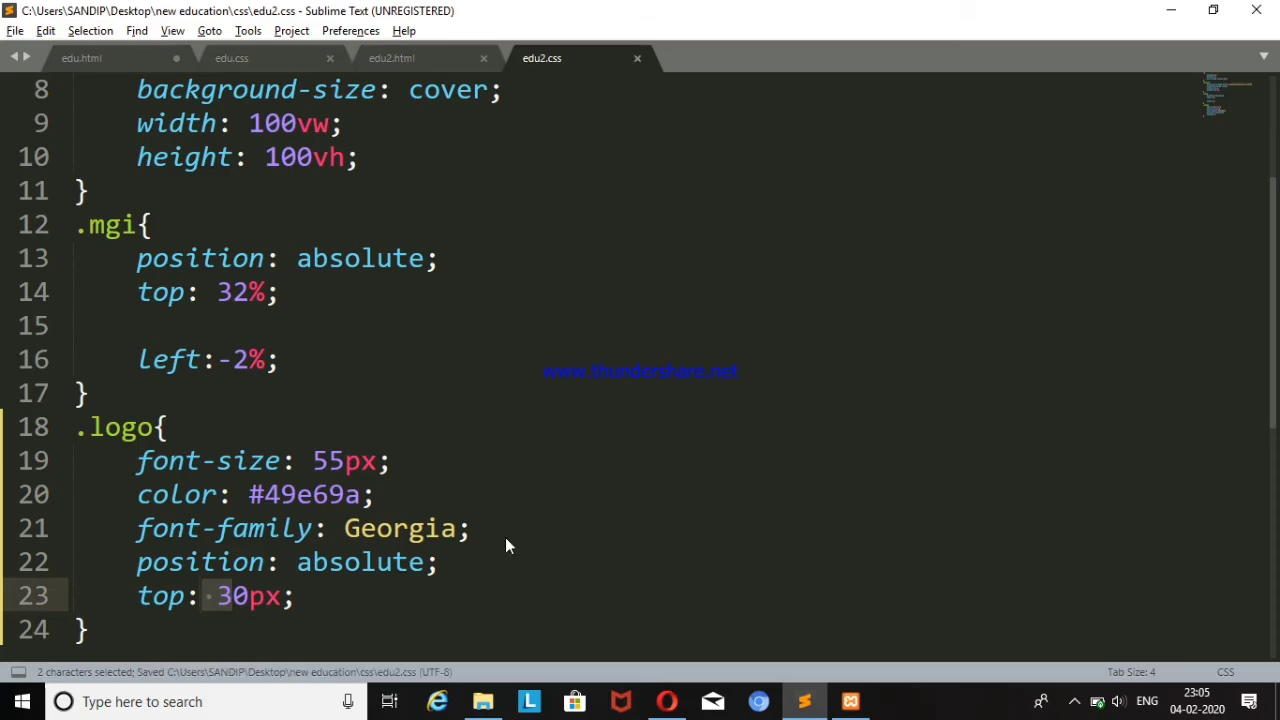
{"action": "key", "text": "alt+Tab"}
{"action": "key", "text": "F5"}
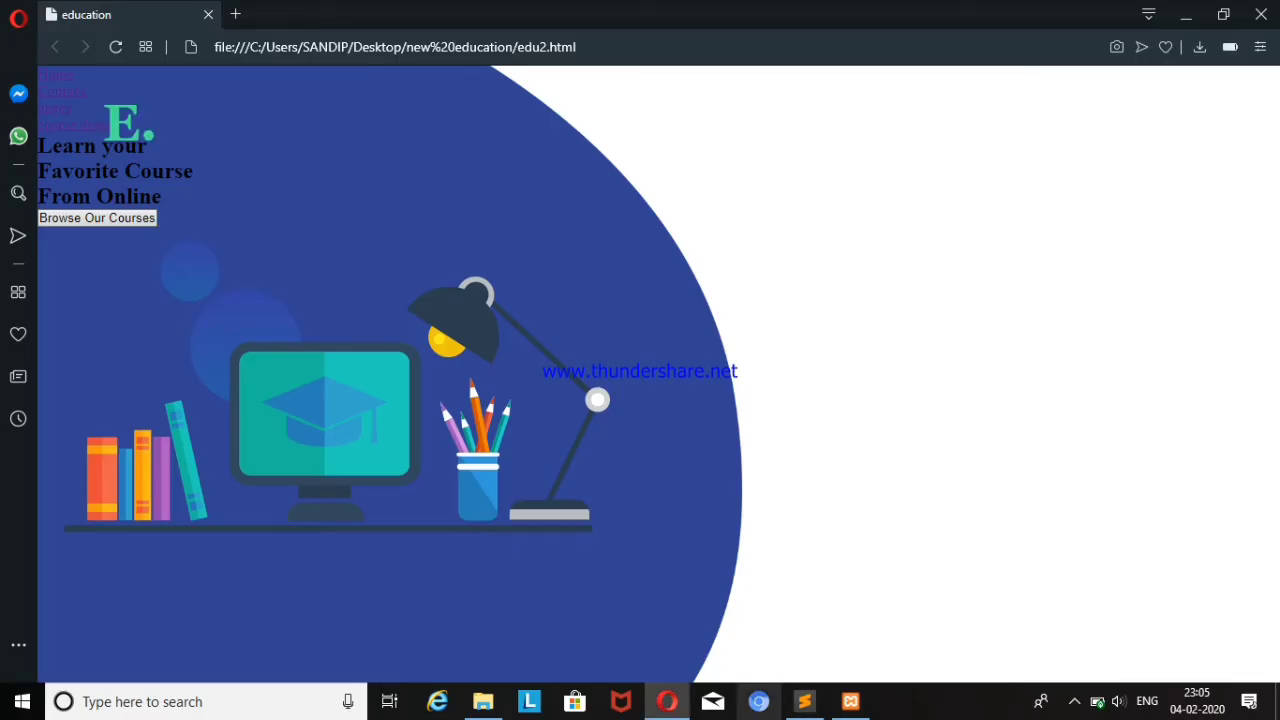
{"action": "left_click", "coordinate": [805, 701]}
- Copy the ul selector from the ul rule in edu.css
{"action": "left_click", "coordinate": [220, 62]}
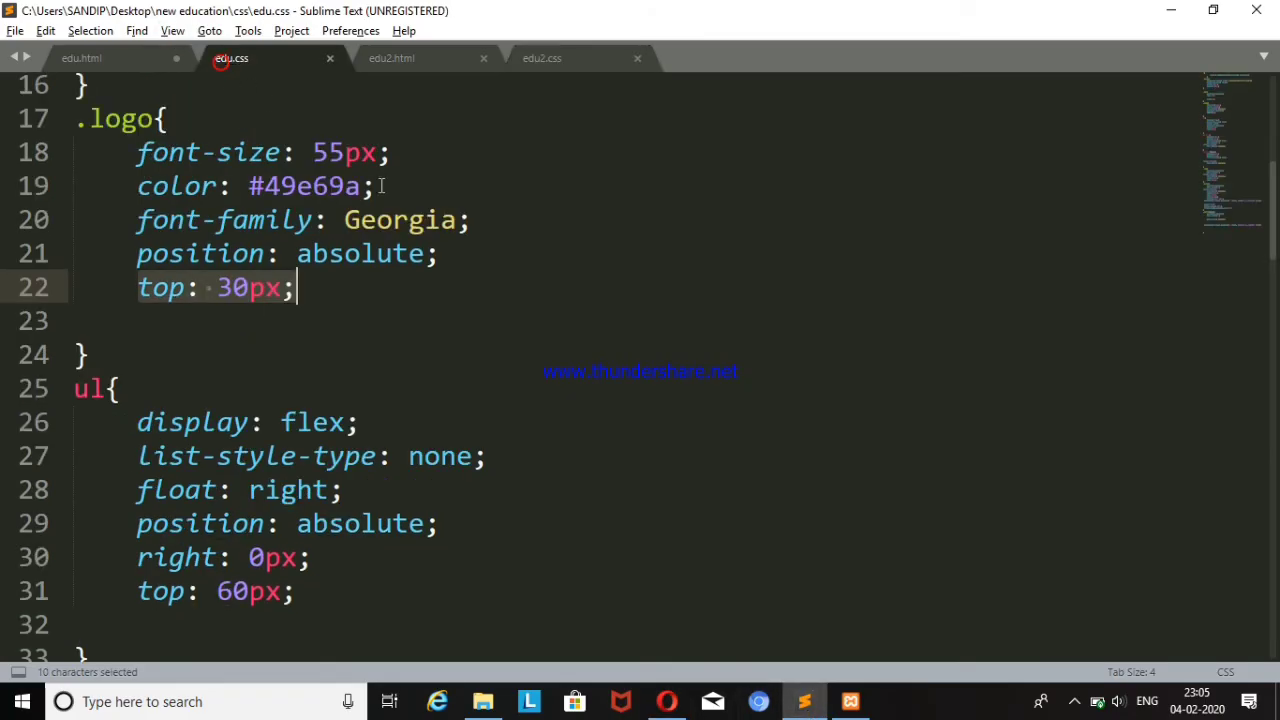
{"action": "left_click_drag", "start_coordinate": [106, 388], "coordinate": [75, 388]}
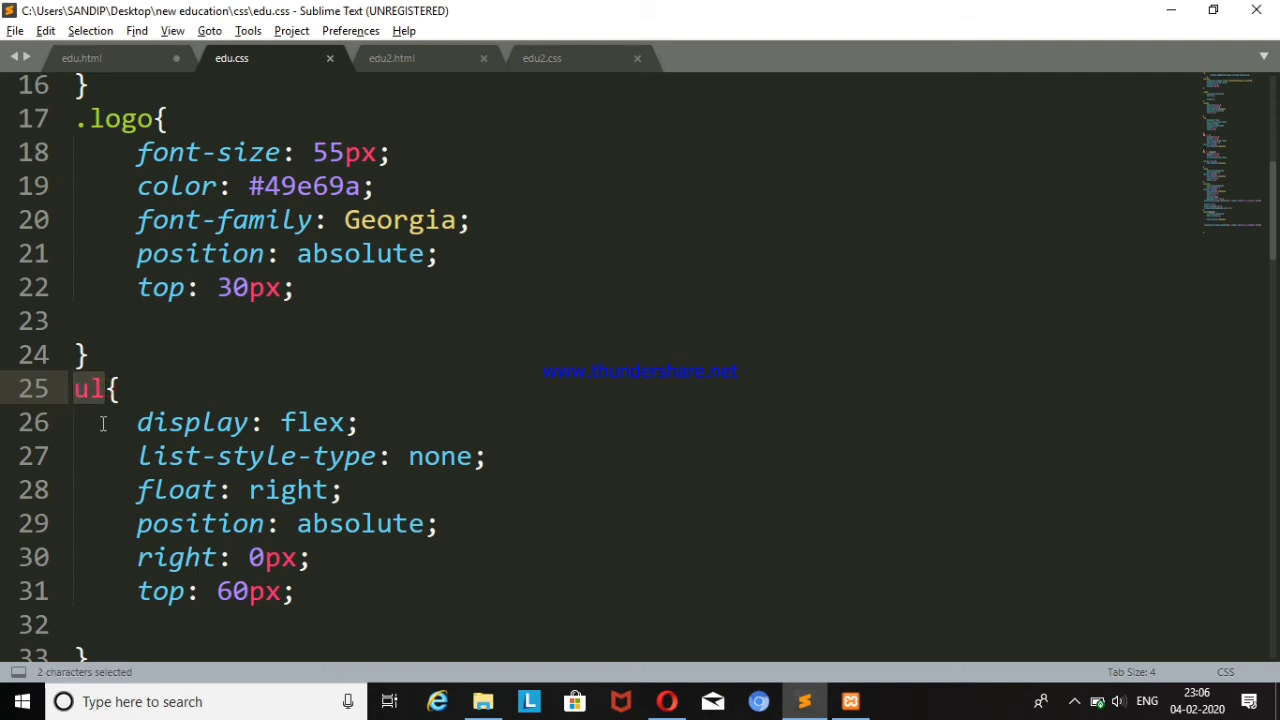
{"action": "left_click_drag", "start_coordinate": [135, 422], "coordinate": [362, 422]}
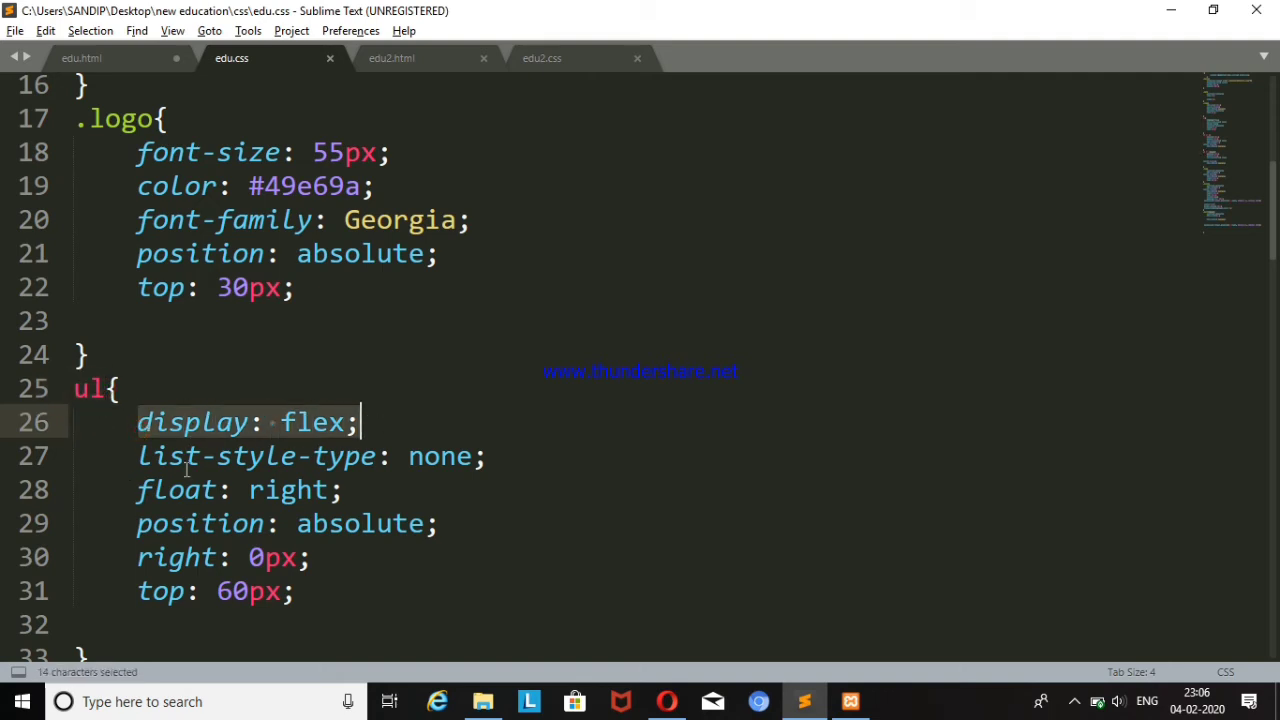
{"action": "left_click_drag", "start_coordinate": [132, 458], "coordinate": [445, 478]}
{"action": "left_click", "coordinate": [490, 490]}
{"action": "left_click_drag", "start_coordinate": [104, 389], "coordinate": [75, 389]}
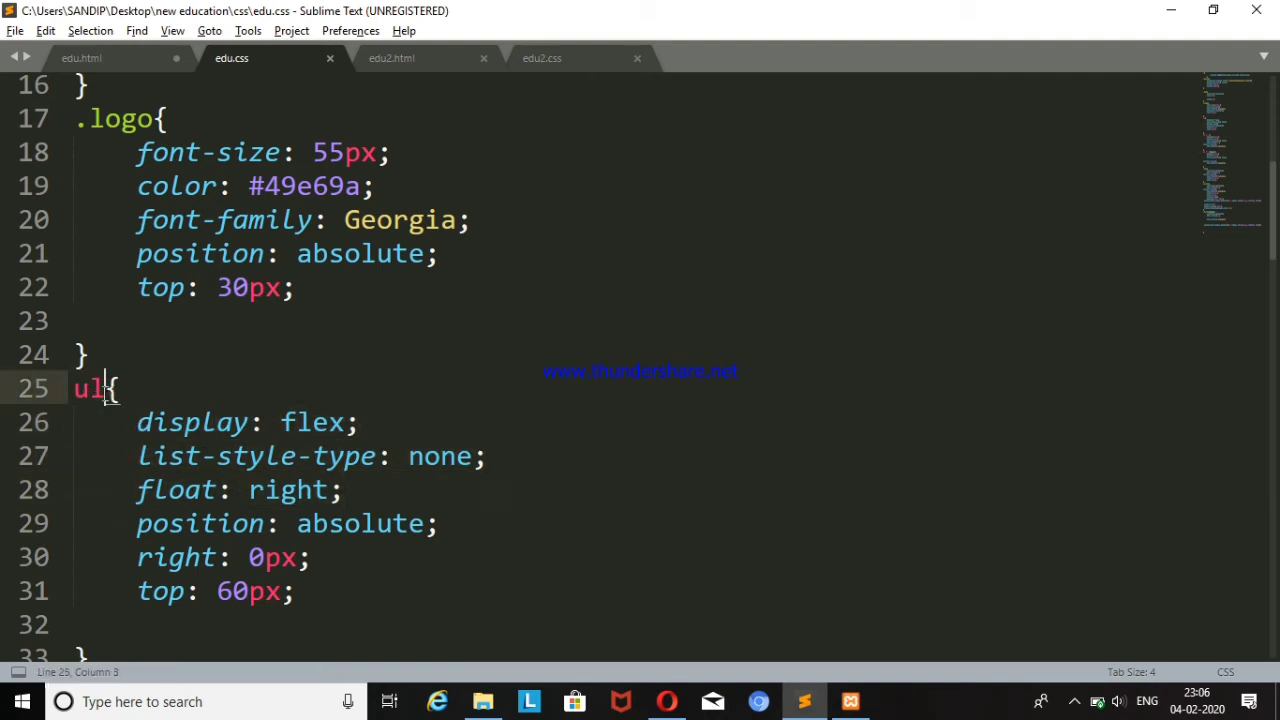
{"action": "key", "text": "ctrl+c"}
- Paste a ul rule with open braces below the .logo rule in edu2.css
{"action": "left_click", "coordinate": [541, 57]}
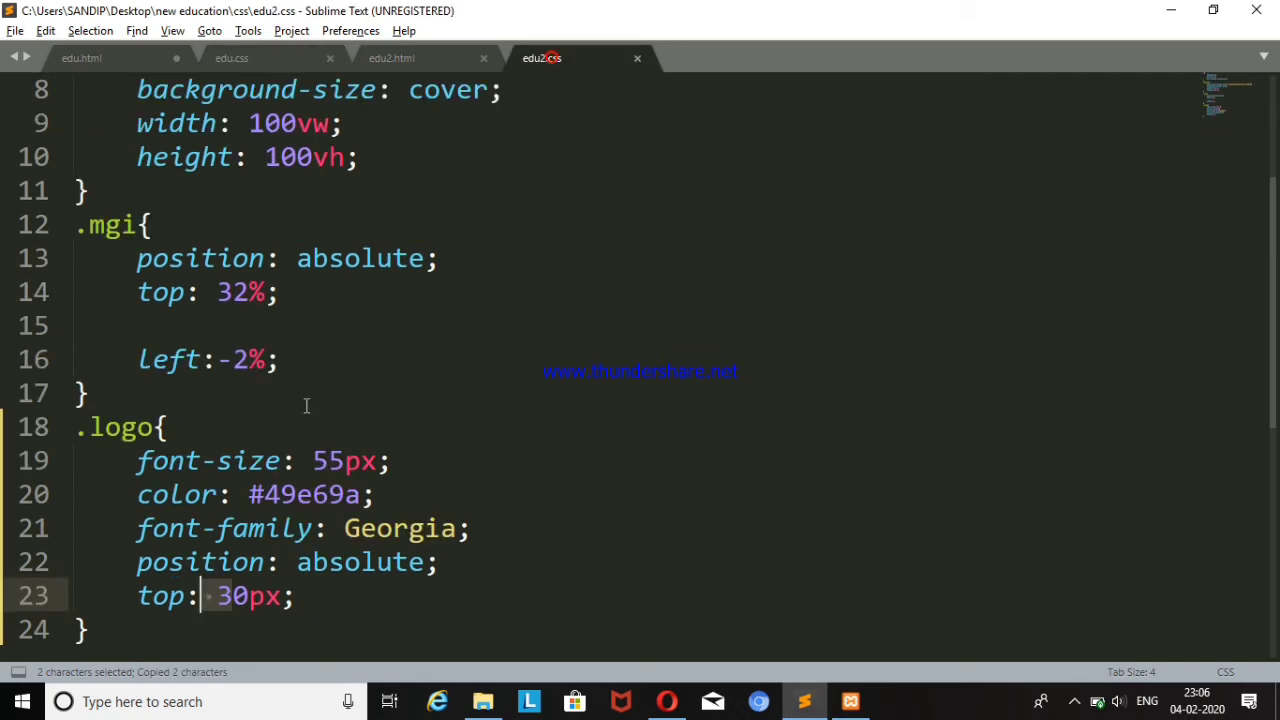
{"action": "scroll", "coordinate": [546, 503], "scroll_direction": "down", "scroll_amount": 3}
{"action": "scroll", "coordinate": [546, 503], "scroll_direction": "down", "scroll_amount": 1}
{"action": "left_click", "coordinate": [97, 340]}
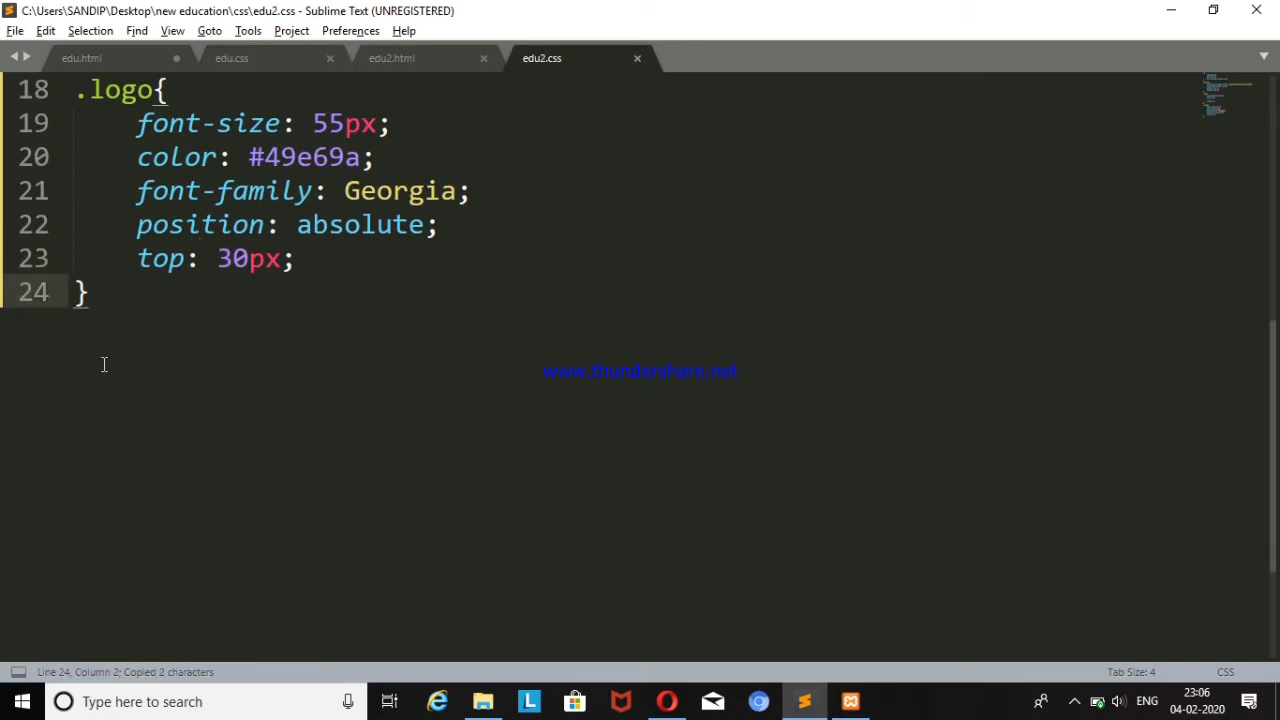
{"action": "key", "text": "Return"}
{"action": "key", "text": "ctrl+v"}
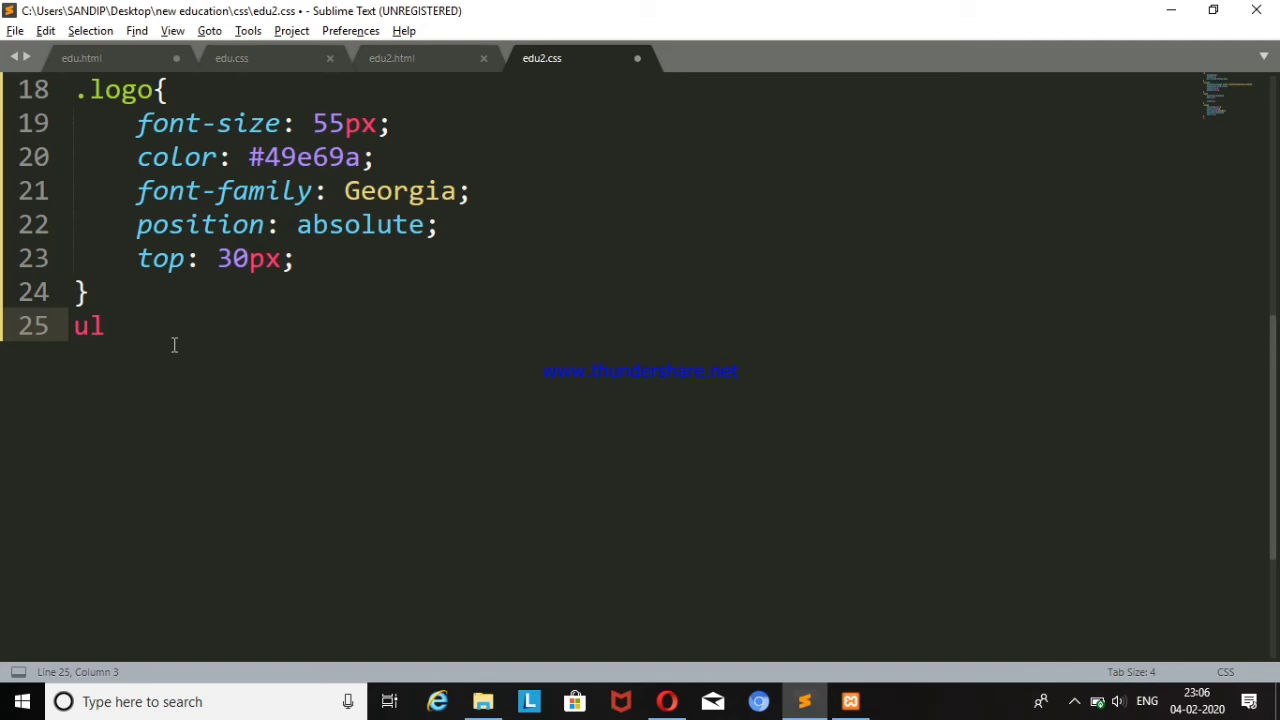
{"action": "type", "text": "{"}
{"action": "key", "text": "Return"}
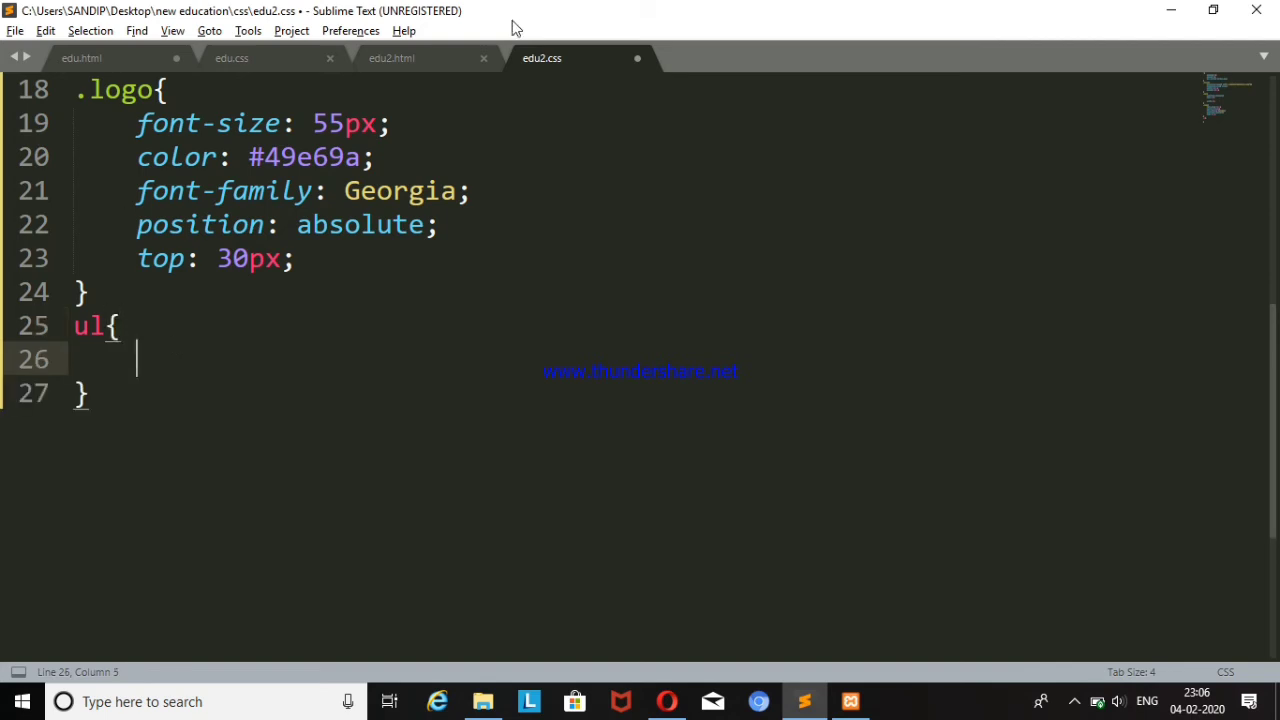
- Try display: flex from edu.css in the ul rule, save, and preview in Opera
{"action": "left_click", "coordinate": [258, 52]}
{"action": "left_click_drag", "start_coordinate": [124, 423], "coordinate": [377, 427]}
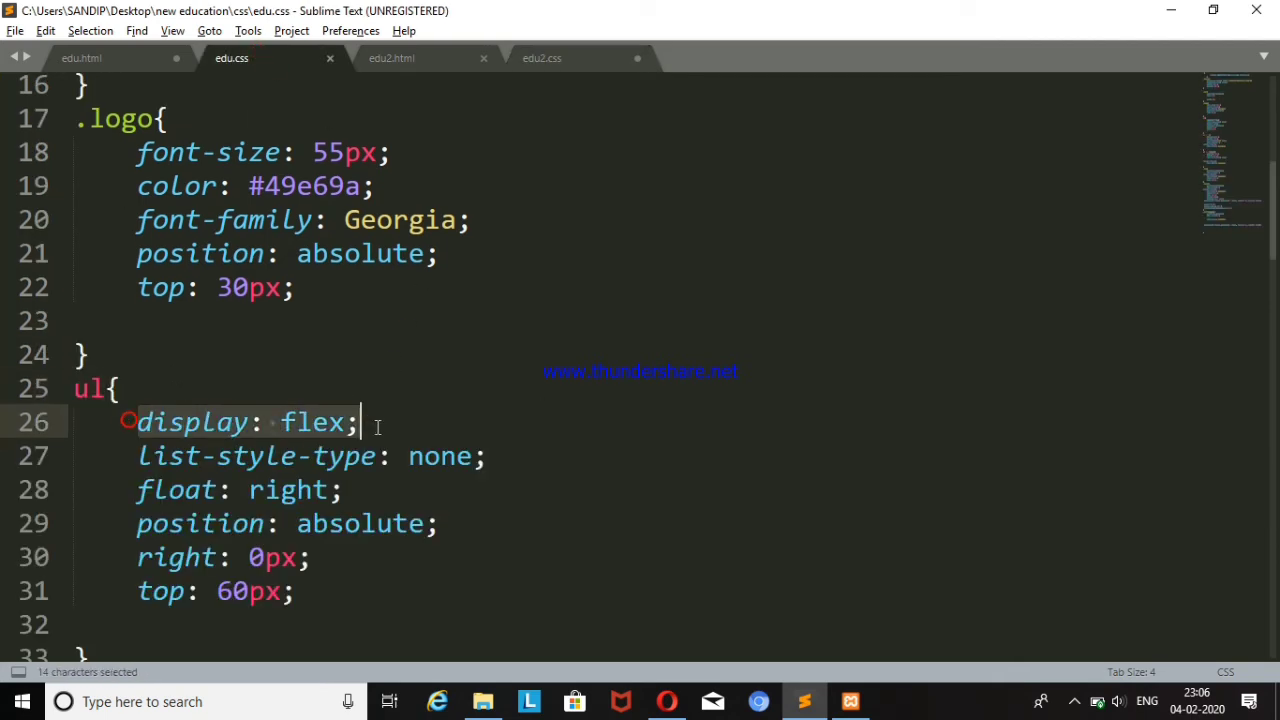
{"action": "key", "text": "ctrl+c"}
{"action": "left_click", "coordinate": [542, 57]}
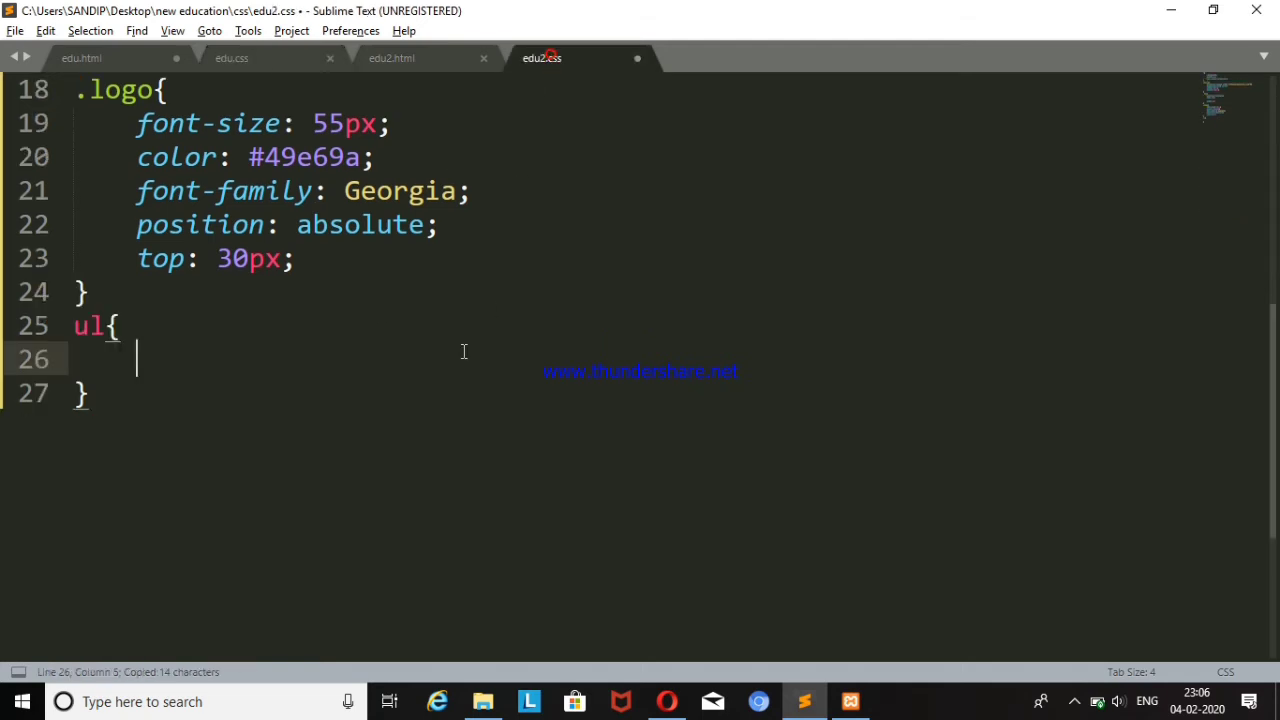
{"action": "key", "text": "ctrl+v"}
{"action": "key", "text": "ctrl+s"}
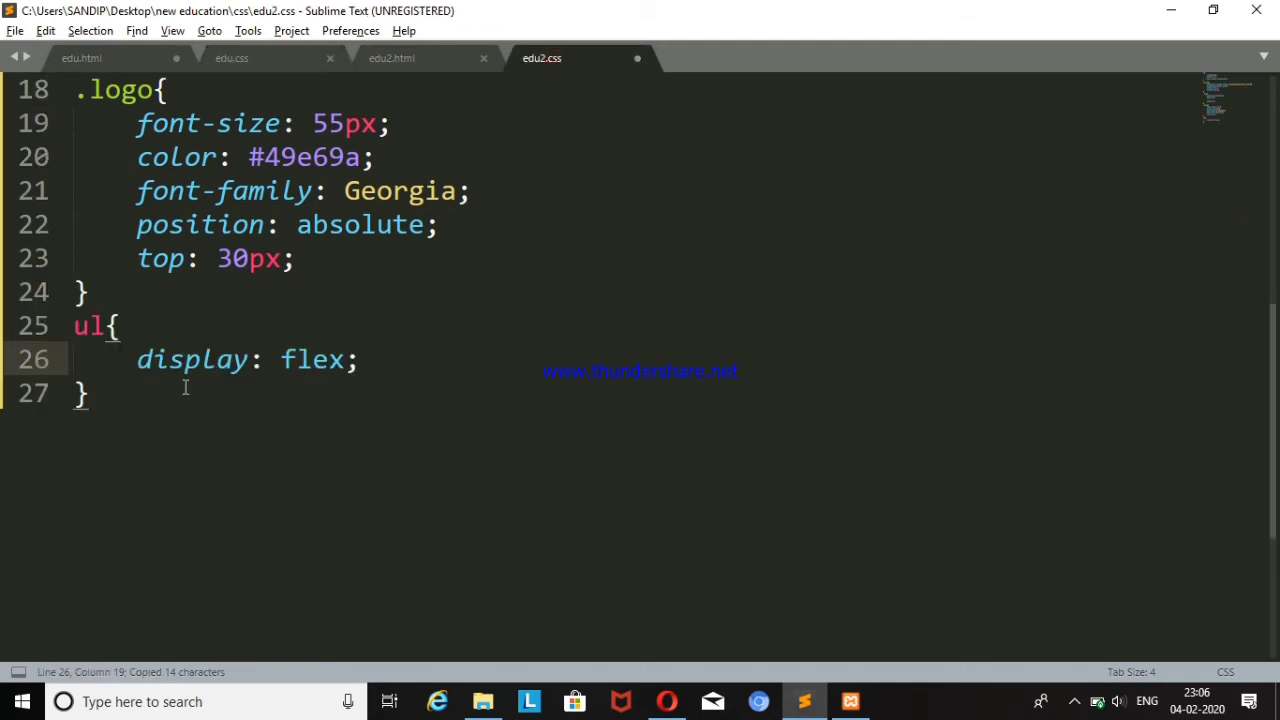
{"action": "key", "text": "alt+Tab"}
{"action": "key", "text": "F5"}
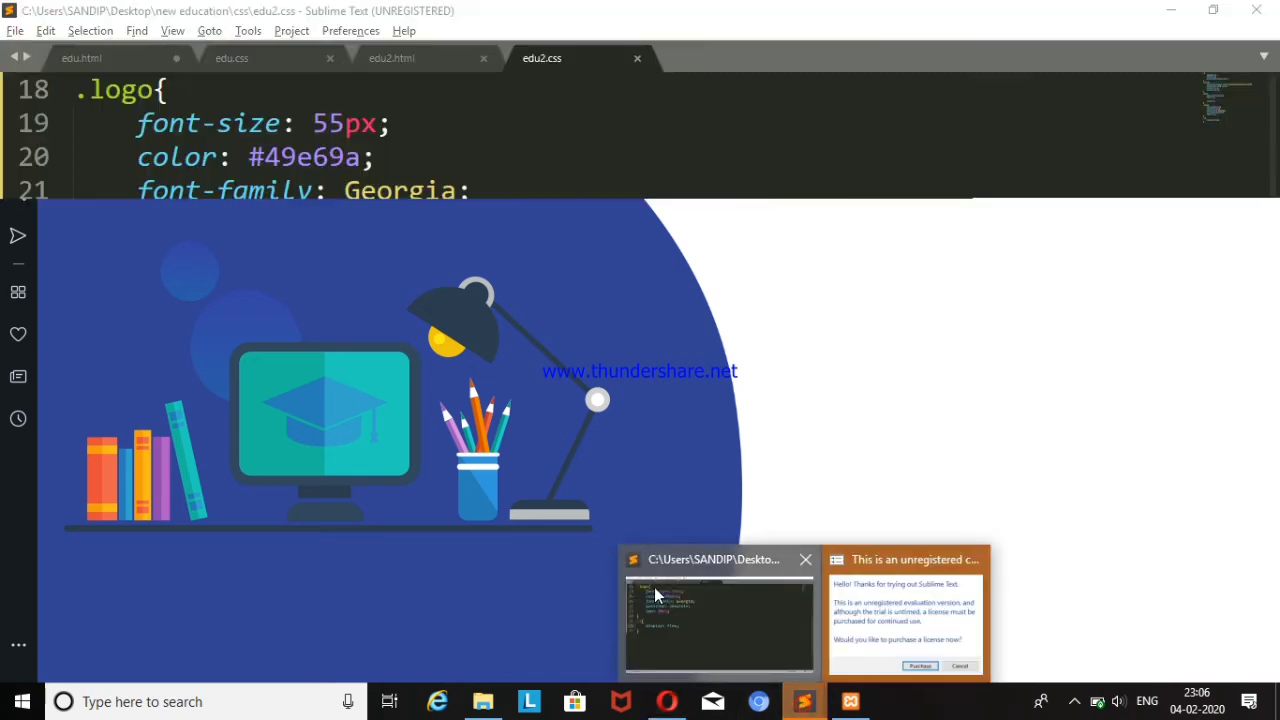
{"action": "mouse_move", "coordinate": [804, 701]}
{"action": "left_click", "coordinate": [659, 596]}
- Undo the display declaration in the ul rule, save, and preview the page without flex
{"action": "key", "text": "ctrl+z"}
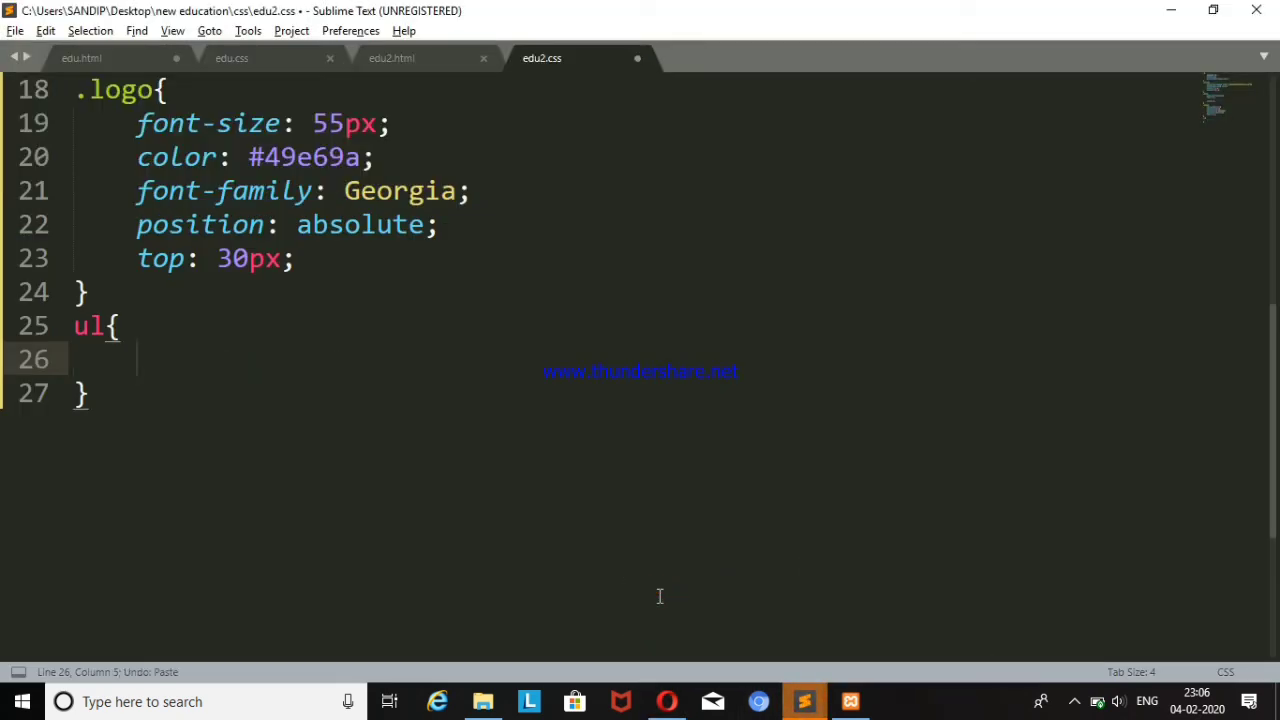
{"action": "key", "text": "ctrl+s"}
{"action": "key", "text": "alt+Tab"}
{"action": "key", "text": "ctrl+r"}
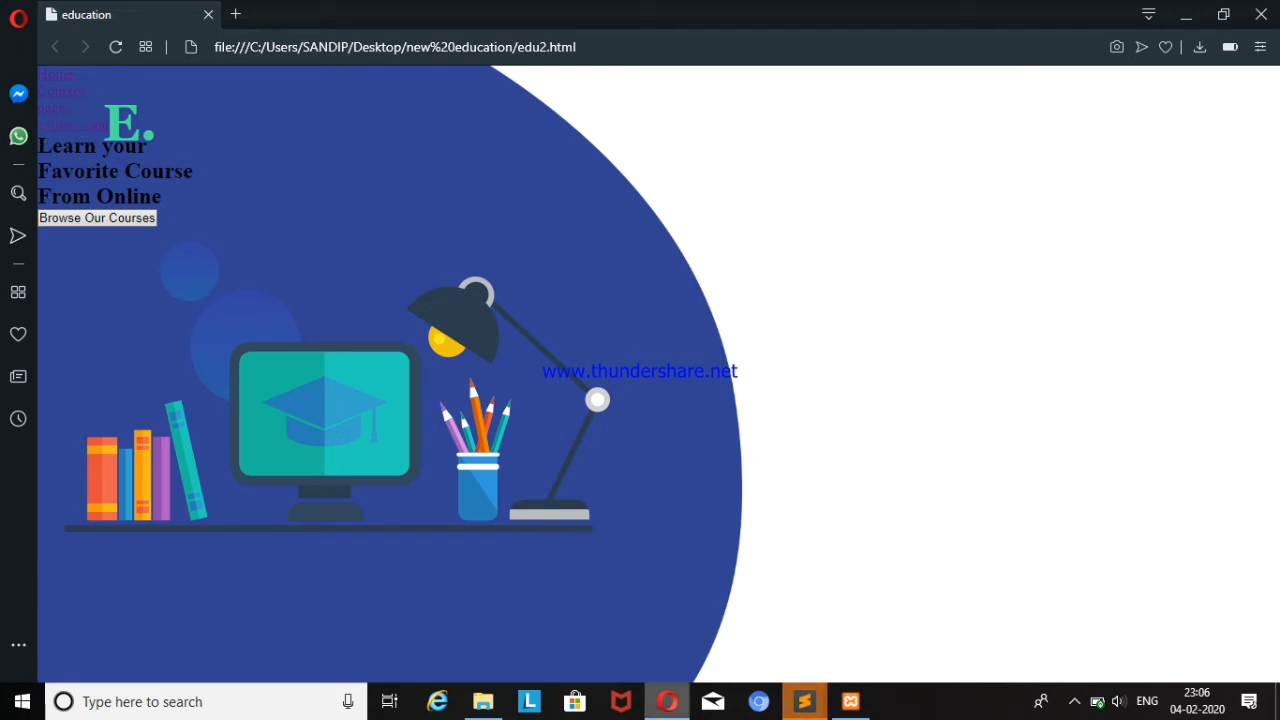
{"action": "left_click", "coordinate": [802, 704]}
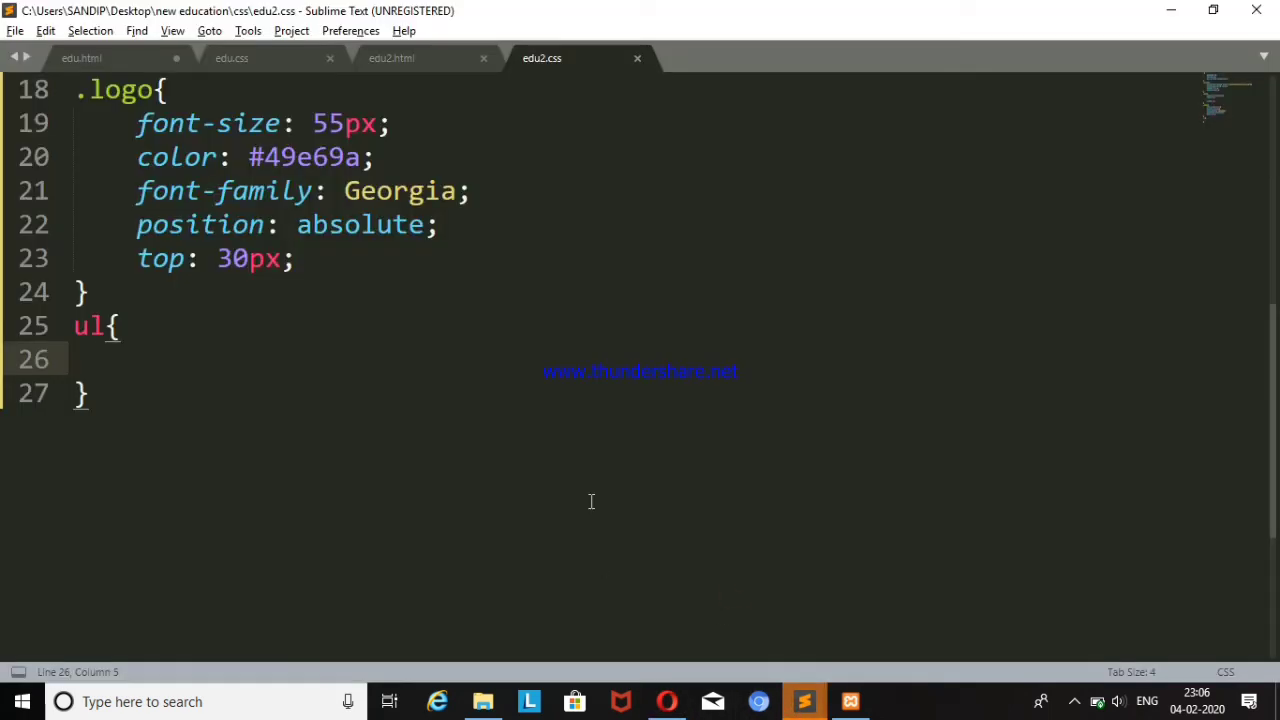
- Rewrite the ul rule with display: flex; and check the inline nav links in Opera
{"action": "key", "text": "ctrl+z"}
{"action": "key", "text": "ctrl+z"}
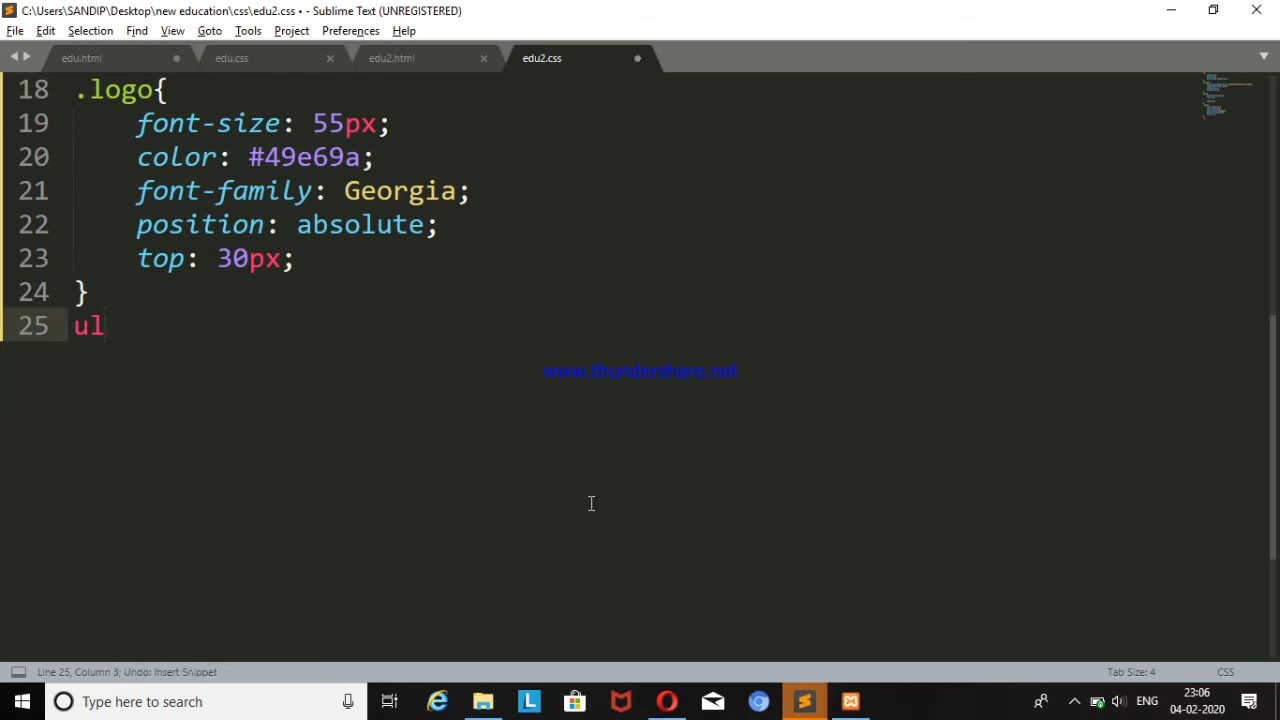
{"action": "type", "text": "{"}
{"action": "key", "text": "Return"}
{"action": "type", "text": "display: flex;"}
{"action": "key", "text": "ctrl+s"}
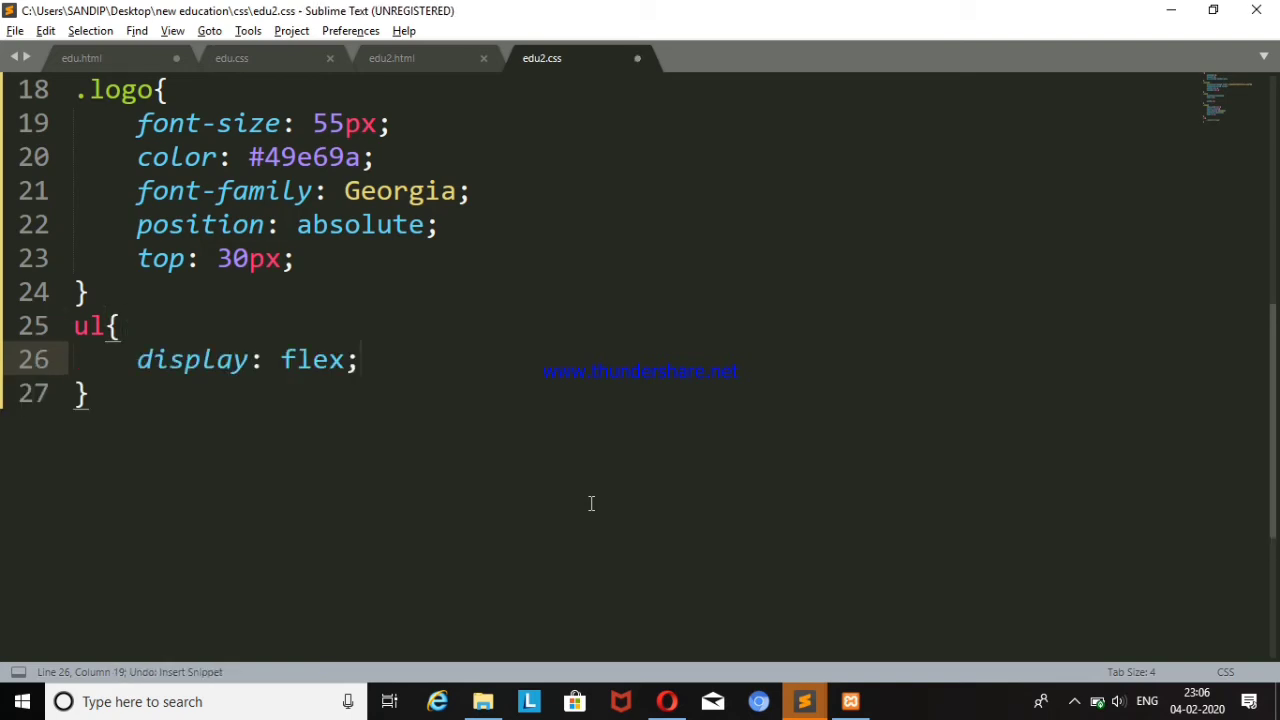
{"action": "key", "text": "alt+Tab"}
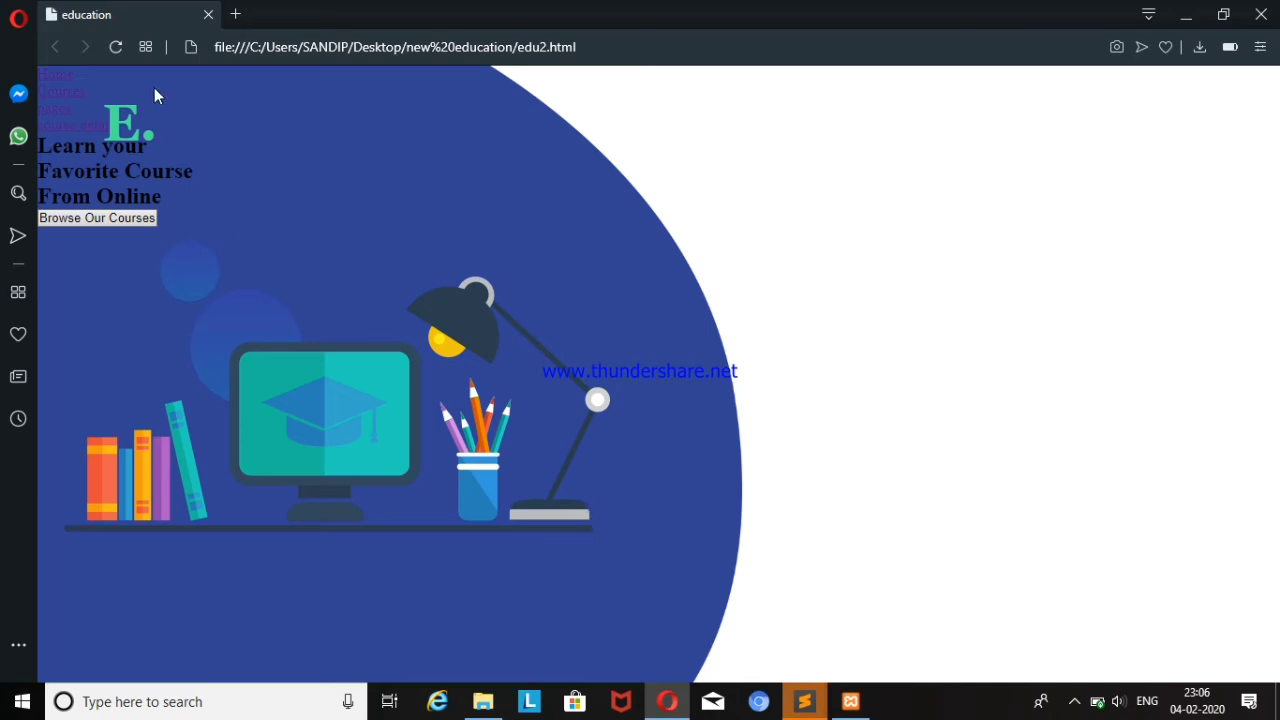
{"action": "key", "text": "F5"}
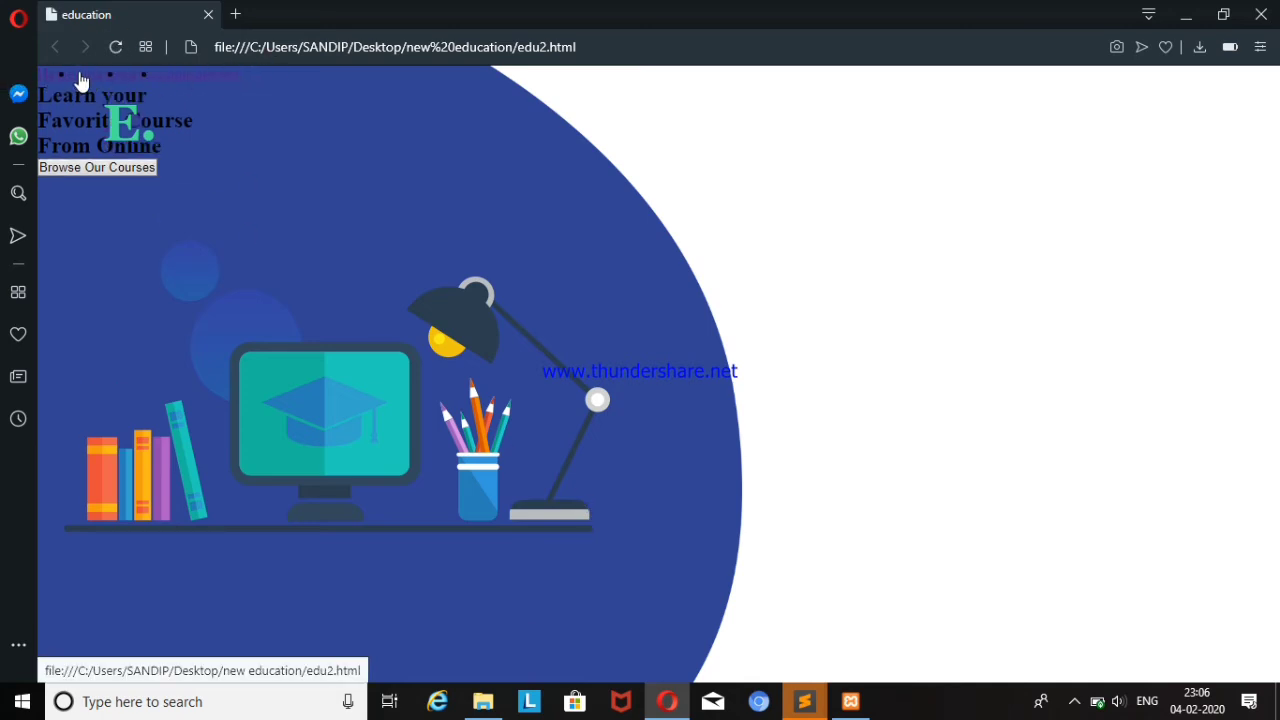
{"action": "mouse_move", "coordinate": [804, 701]}
{"action": "left_click", "coordinate": [665, 625]}
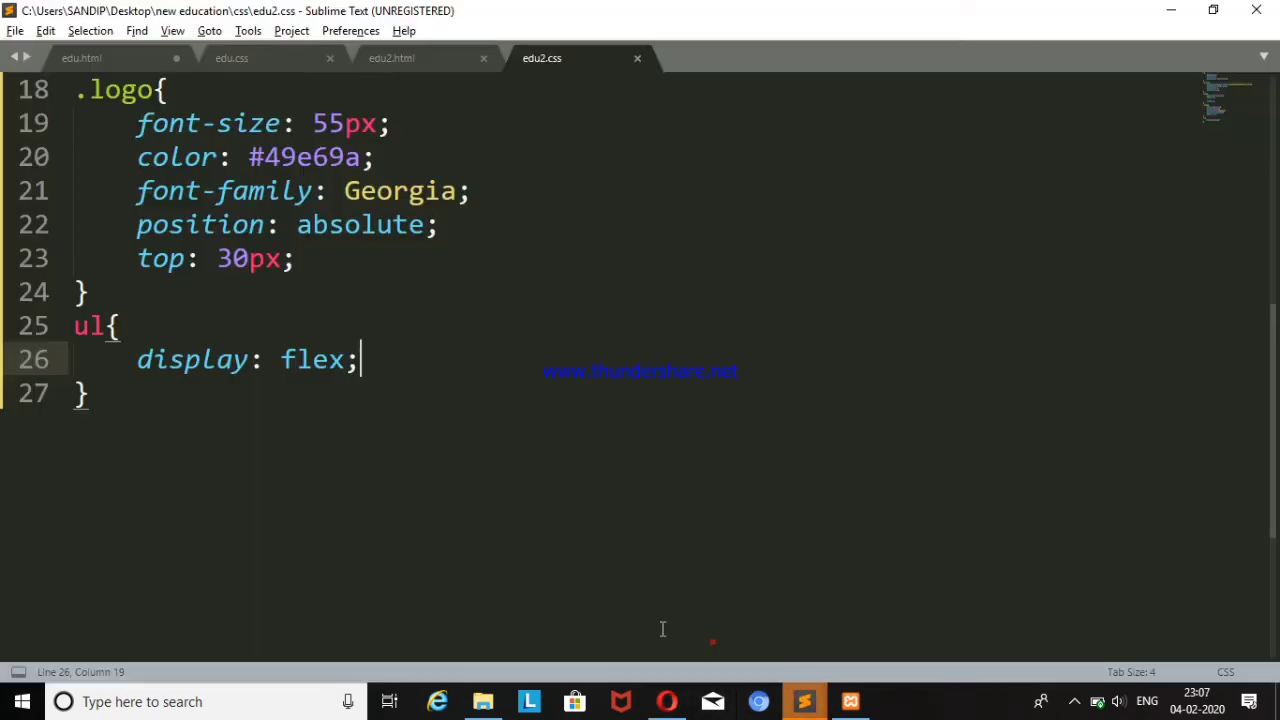
- Copy list-style-type: none; from the edu.css reference stylesheet
{"action": "left_click", "coordinate": [260, 59]}
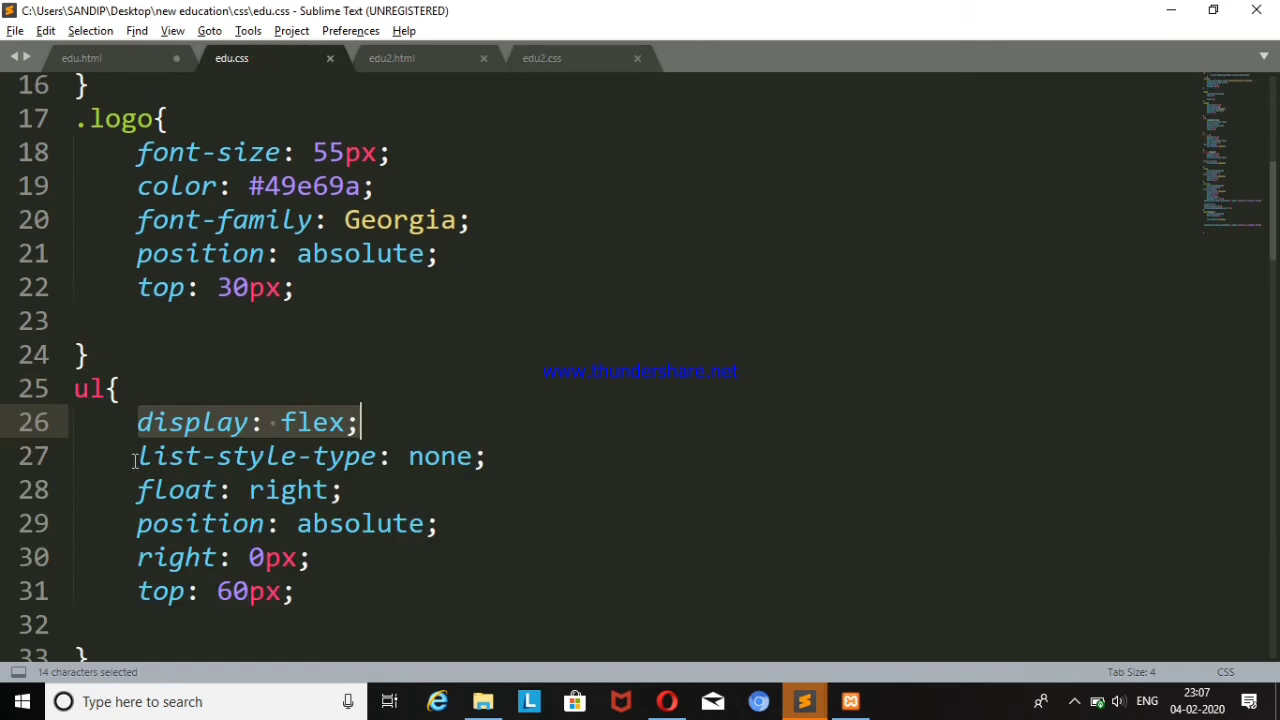
{"action": "left_click_drag", "start_coordinate": [134, 461], "coordinate": [414, 456]}
{"action": "left_click", "coordinate": [578, 398]}
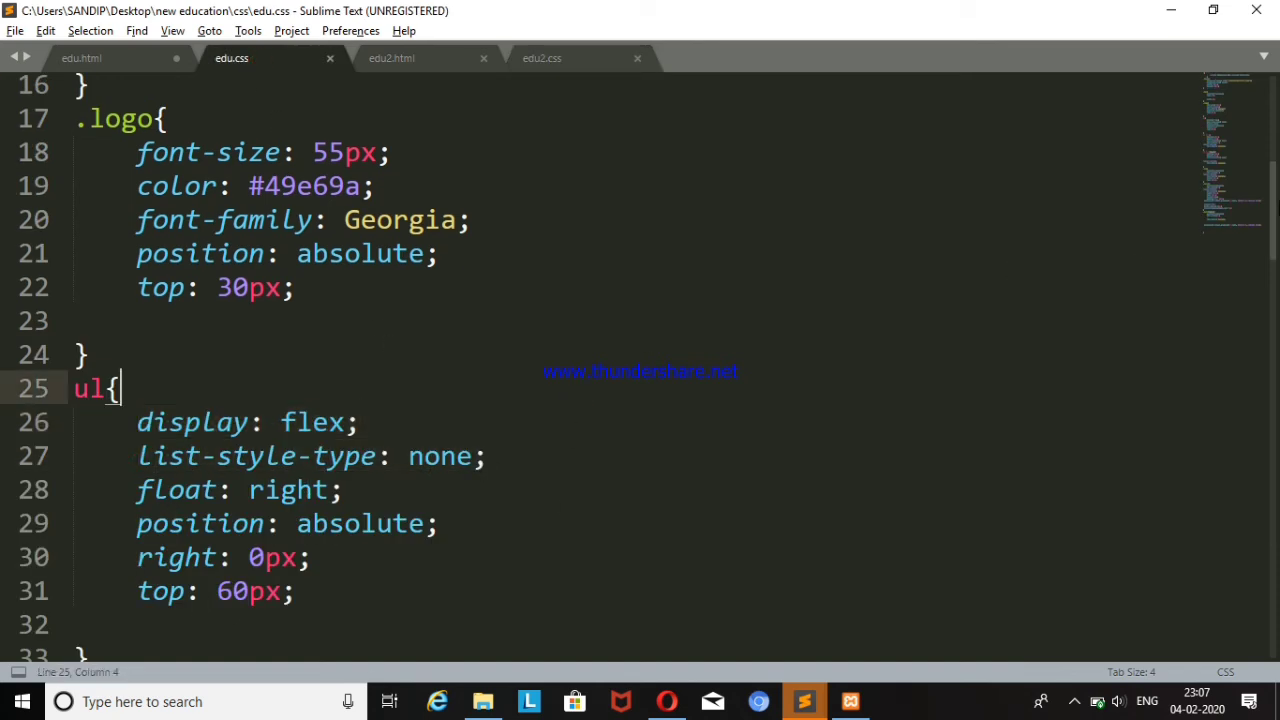
{"action": "scroll", "coordinate": [1277, 205], "scroll_direction": "down", "scroll_amount": 4}
{"action": "scroll", "coordinate": [667, 309], "scroll_direction": "up", "scroll_amount": 3}
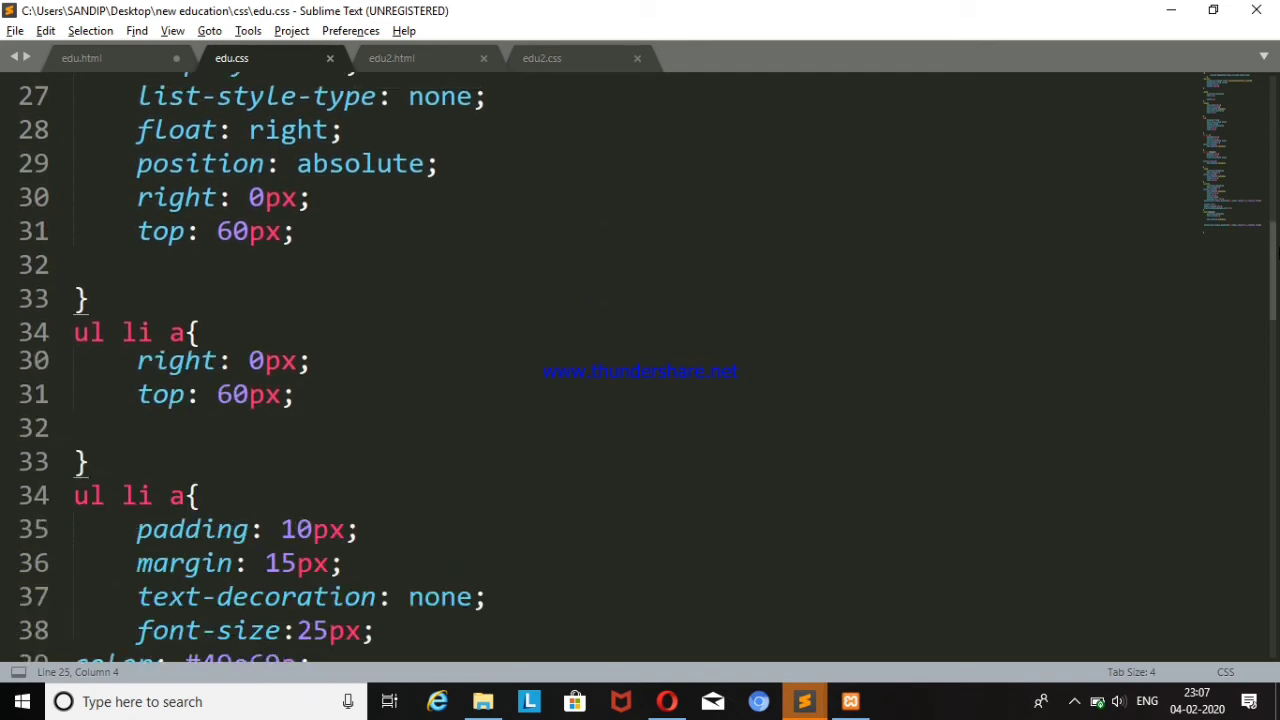
{"action": "left_click_drag", "start_coordinate": [138, 349], "coordinate": [528, 348]}
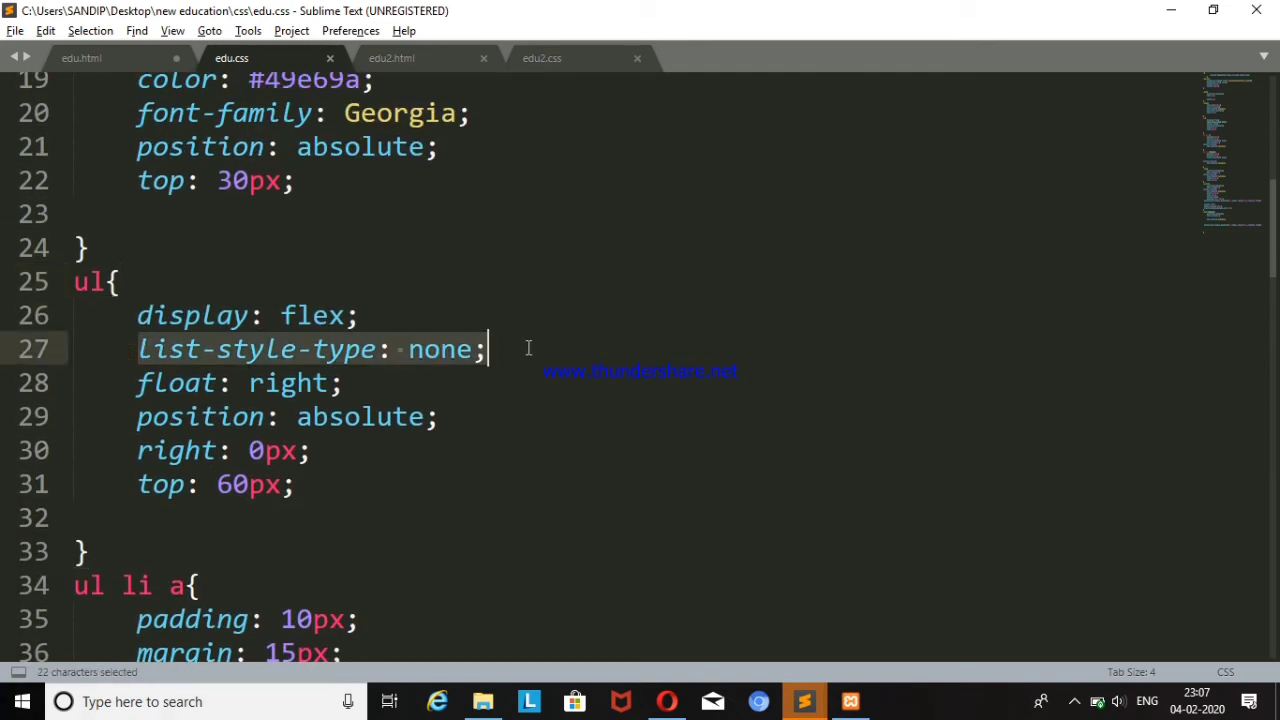
{"action": "key", "text": "ctrl+c"}
- Paste list-style-type: none; below display: flex; in edu2.css, save, and preview
{"action": "left_click", "coordinate": [572, 56]}
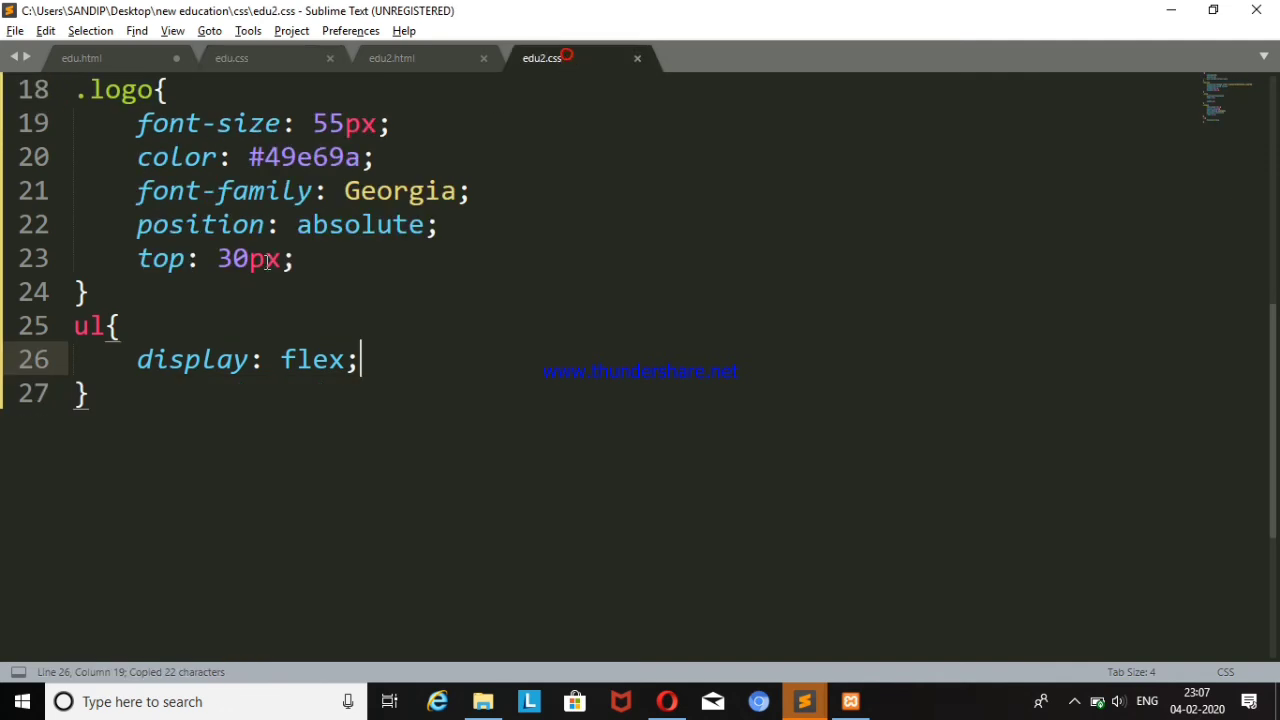
{"action": "key", "text": "Return"}
{"action": "key", "text": "ctrl+v"}
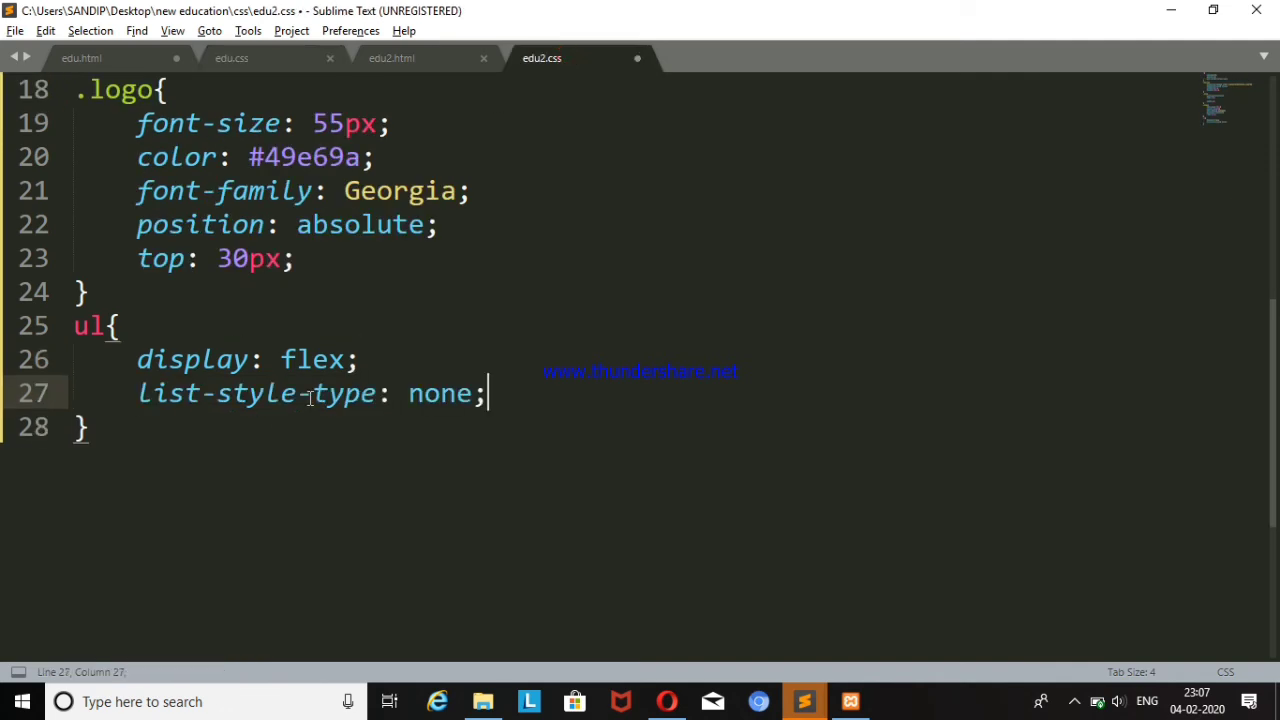
{"action": "key", "text": "ctrl+s"}
{"action": "key", "text": "alt+Tab"}
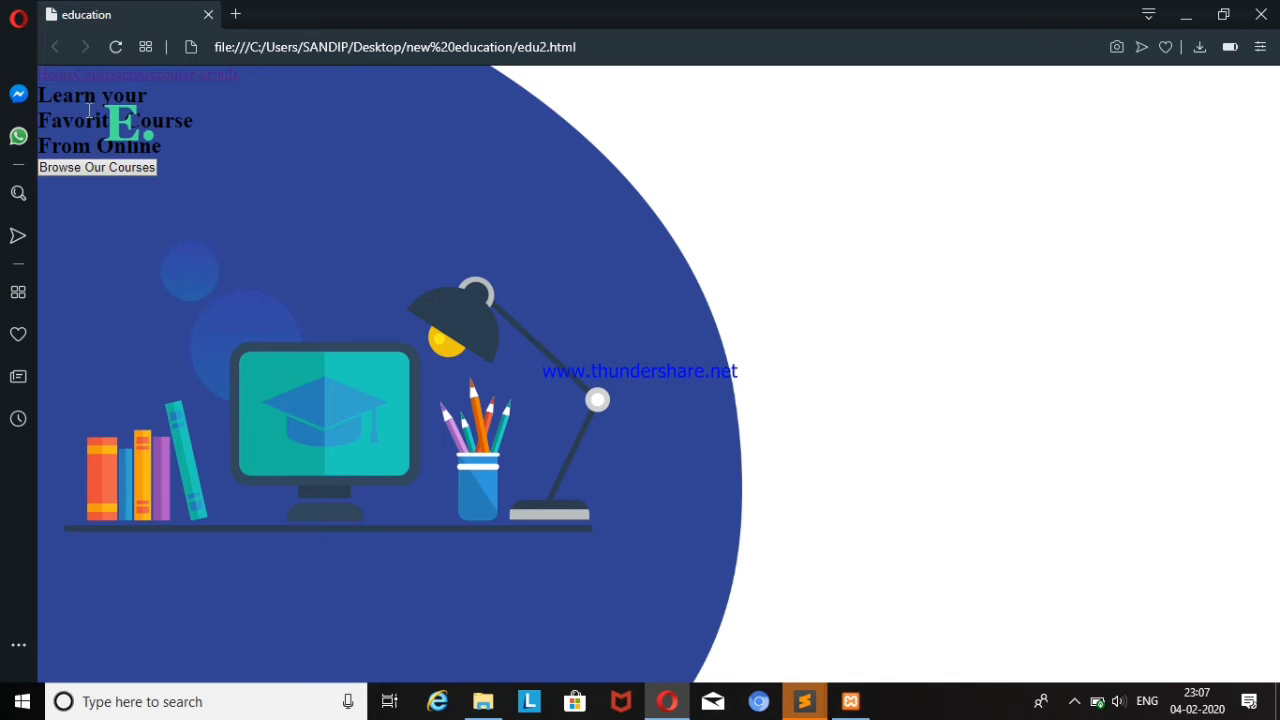
{"action": "mouse_move", "coordinate": [804, 701]}
{"action": "left_click", "coordinate": [722, 642]}
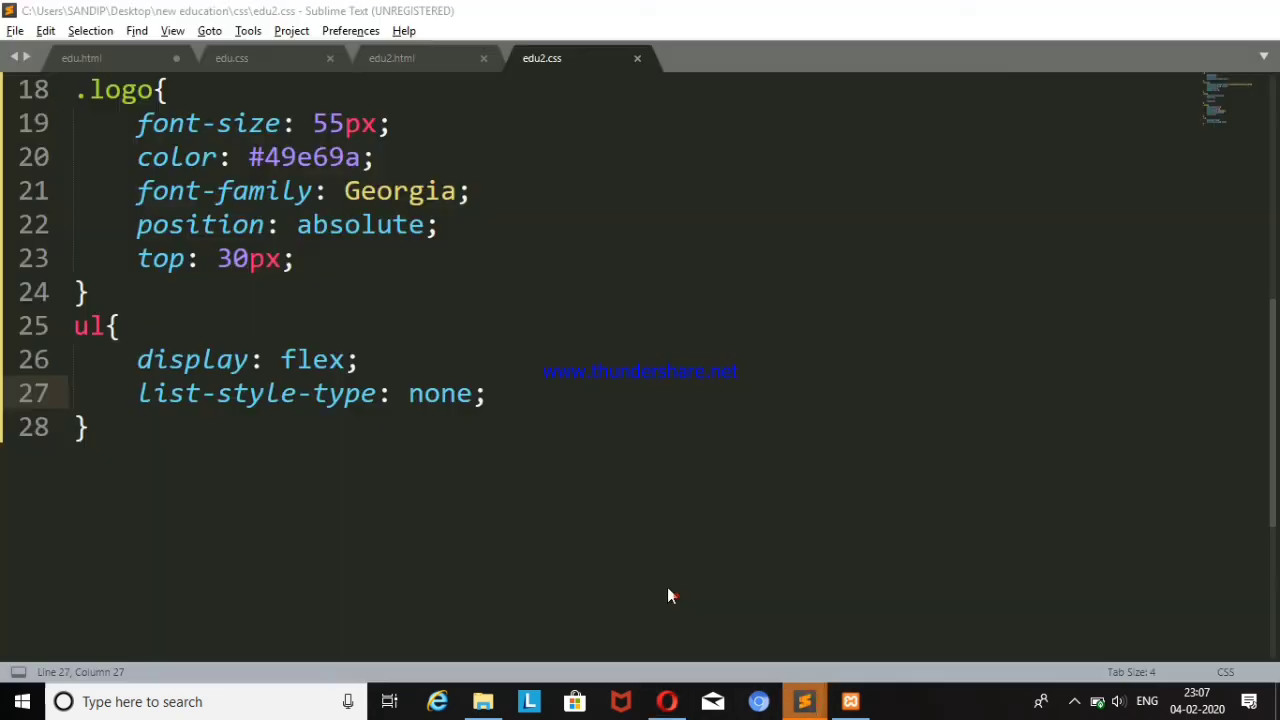
- Temporarily undo the list-style-type line and reload Opera to compare
{"action": "key", "text": "ctrl+z"}
{"action": "key", "text": "ctrl+s"}
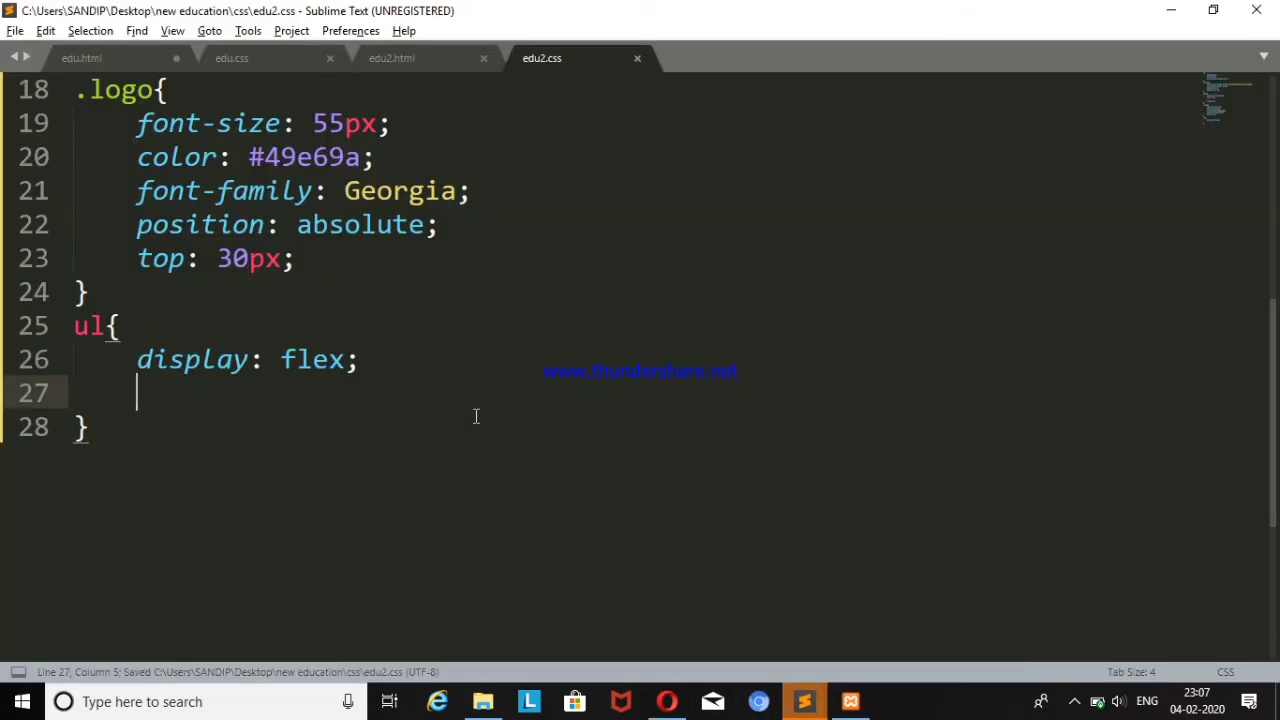
{"action": "key", "text": "alt+Tab"}
{"action": "key", "text": "F5"}
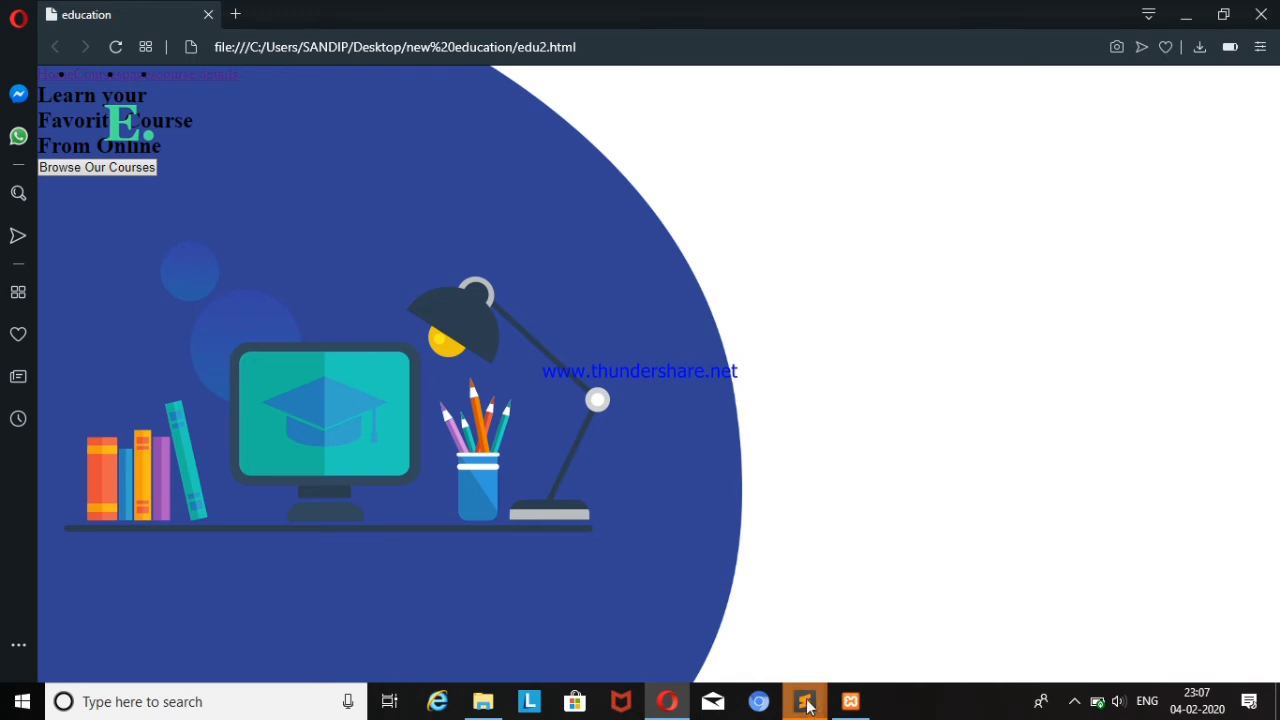
{"action": "left_click", "coordinate": [753, 641]}
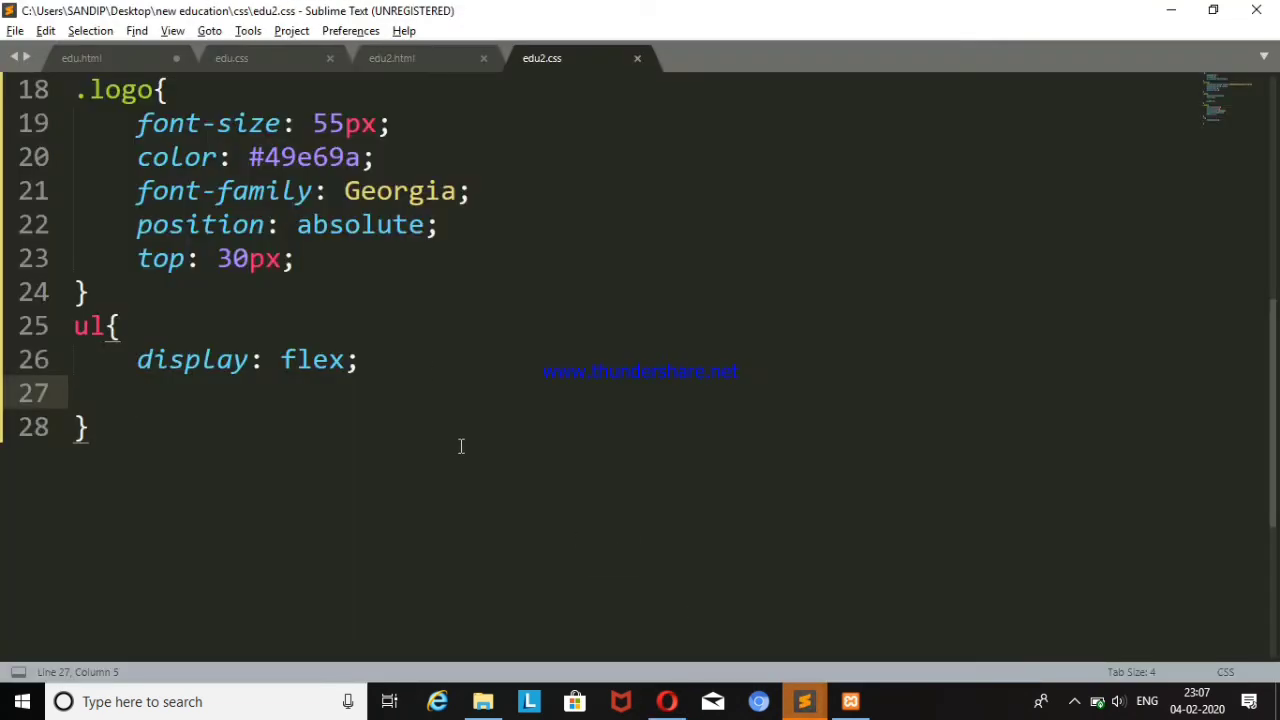
- Retype list-style-type: none; in the ul rule, save, and confirm bullet-free links in Opera
{"action": "key", "text": "ctrl+z"}
{"action": "key", "text": "Return"}
{"action": "type", "text": "list-style-type: none;"}
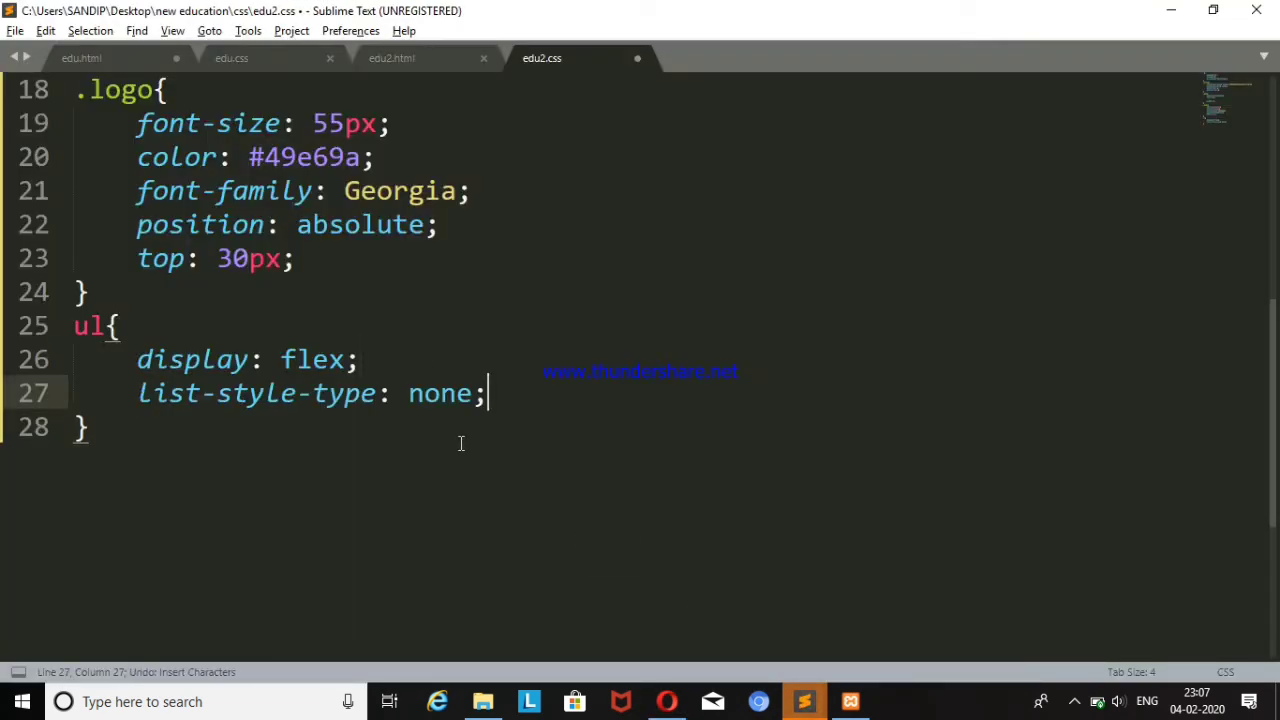
{"action": "key", "text": "ctrl+s"}
{"action": "key", "text": "alt+Tab"}
{"action": "key", "text": "F5"}
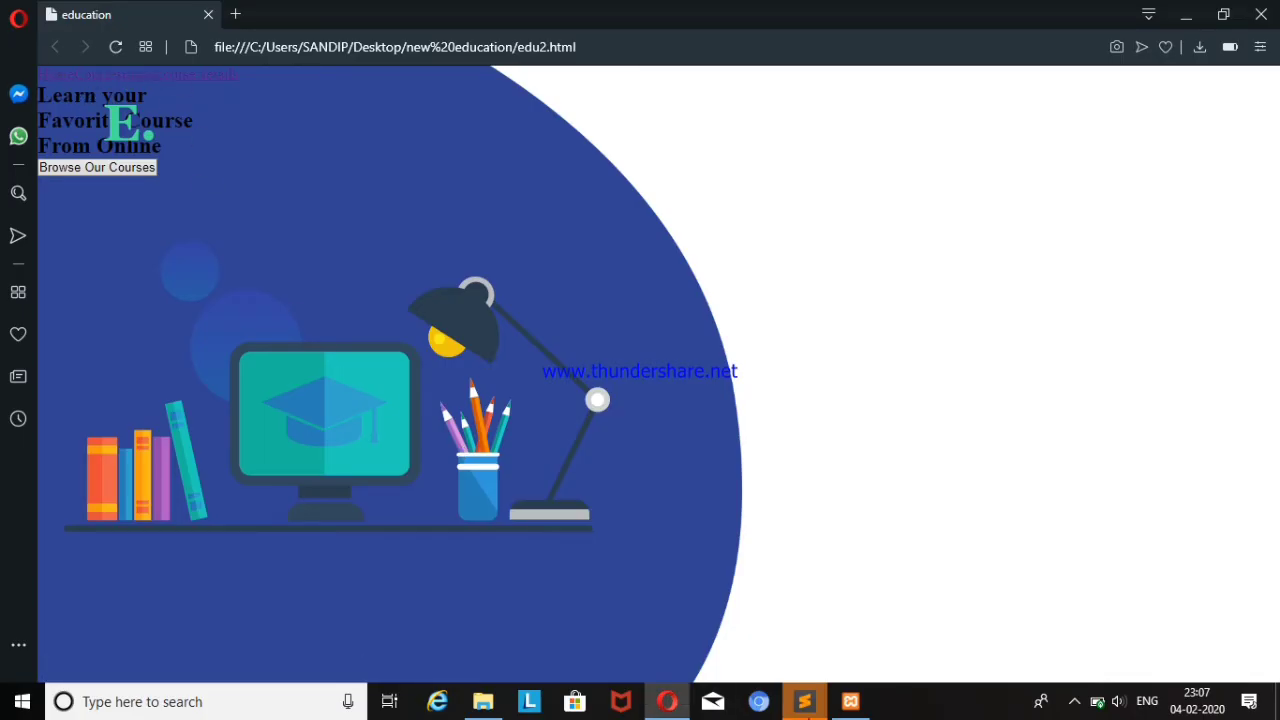
{"action": "left_click", "coordinate": [804, 701]}
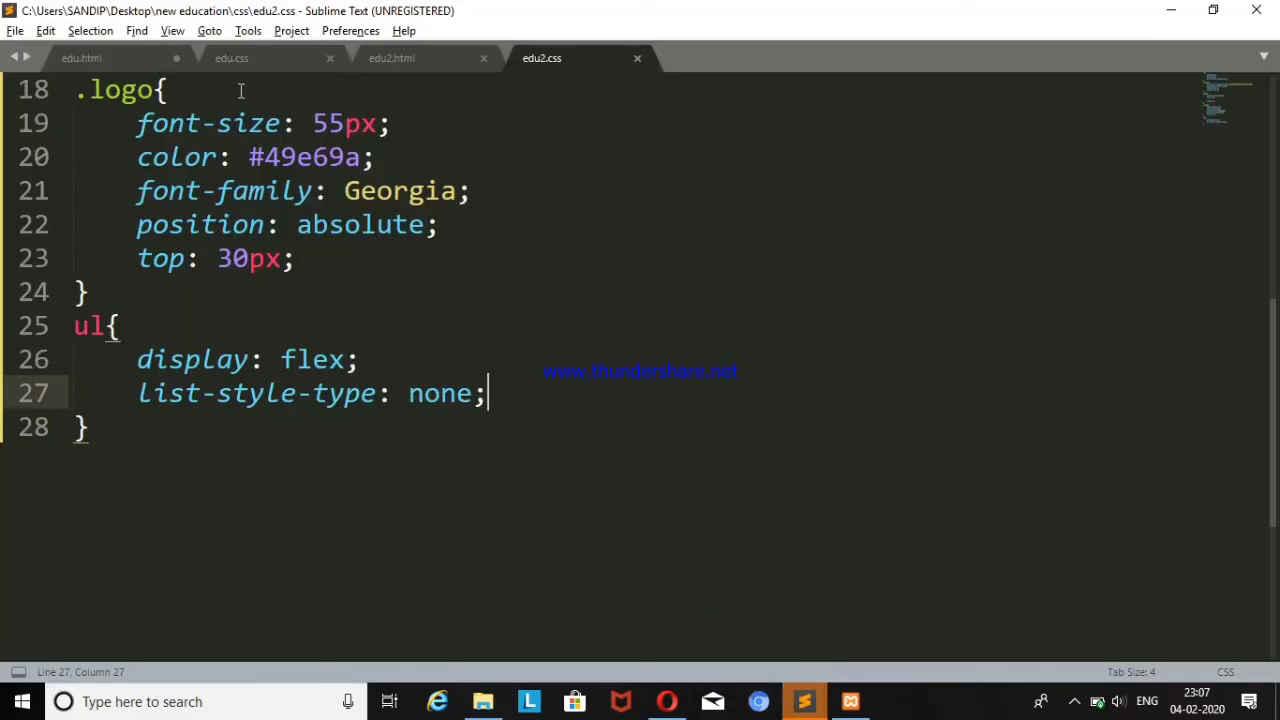
- Copy float: right; from edu.css into the ul rule of edu2.css
{"action": "left_click", "coordinate": [248, 60]}
{"action": "left_click_drag", "start_coordinate": [137, 383], "coordinate": [356, 381]}
{"action": "key", "text": "ctrl+c"}
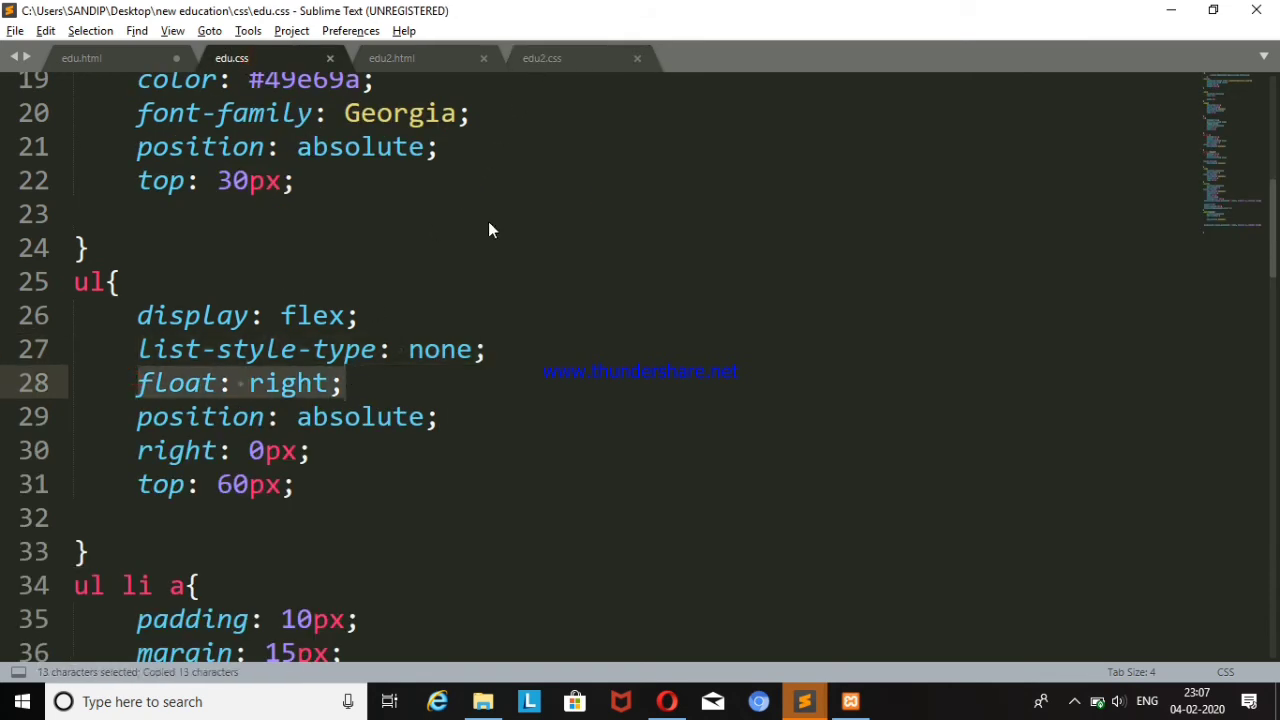
{"action": "left_click", "coordinate": [488, 231]}
{"action": "left_click", "coordinate": [545, 60]}
{"action": "key", "text": "Return"}
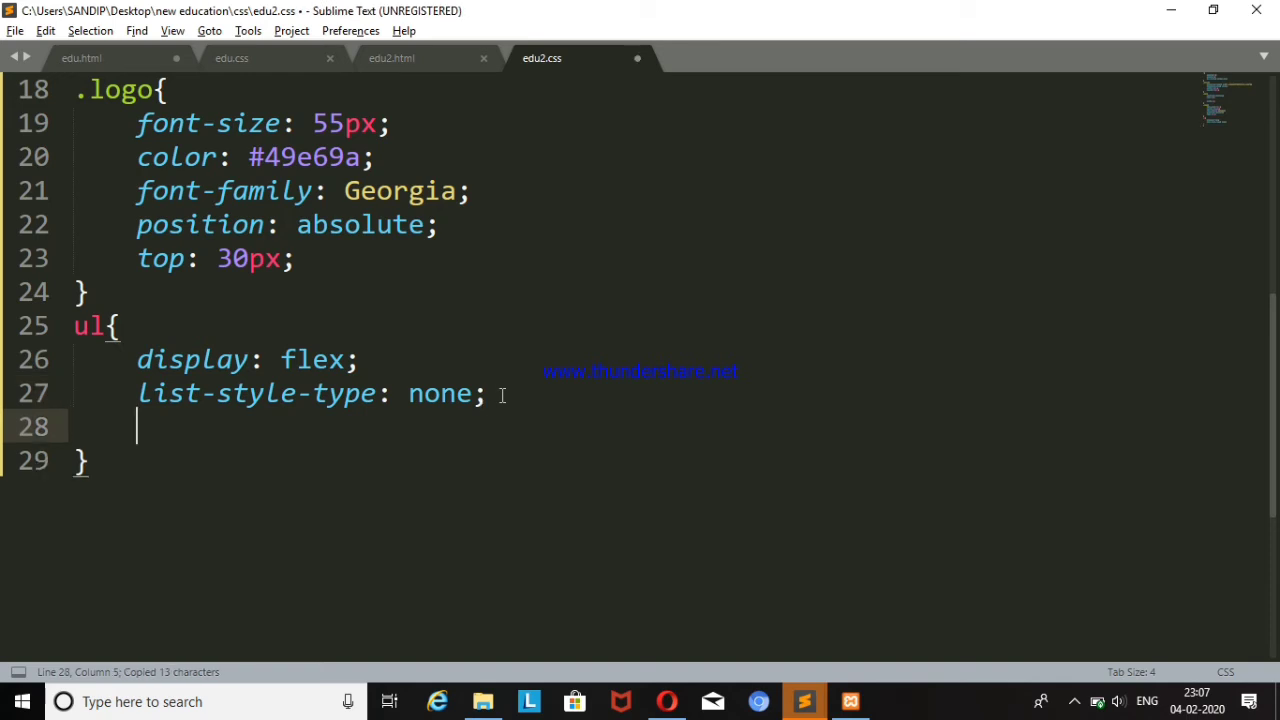
{"action": "key", "text": "ctrl+v"}
- Reload Opera to check the float: right effect on the menu
{"action": "key", "text": "alt+Tab"}
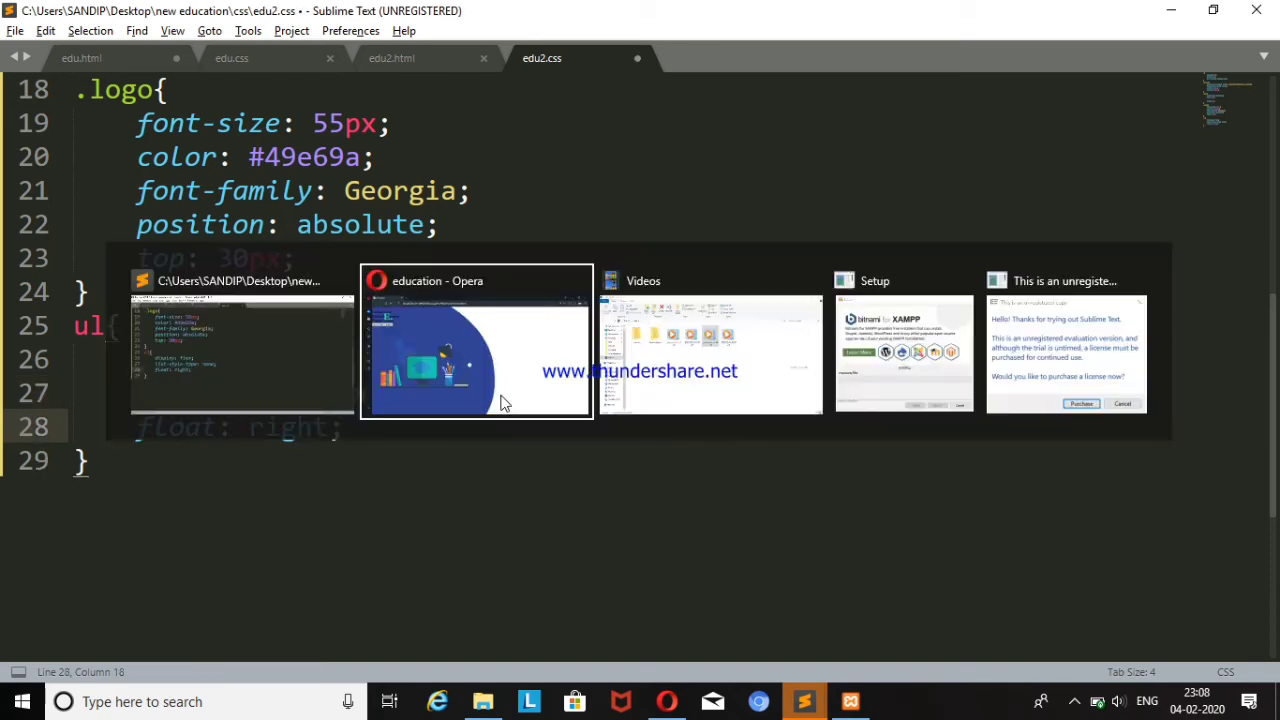
{"action": "key", "text": "F5"}
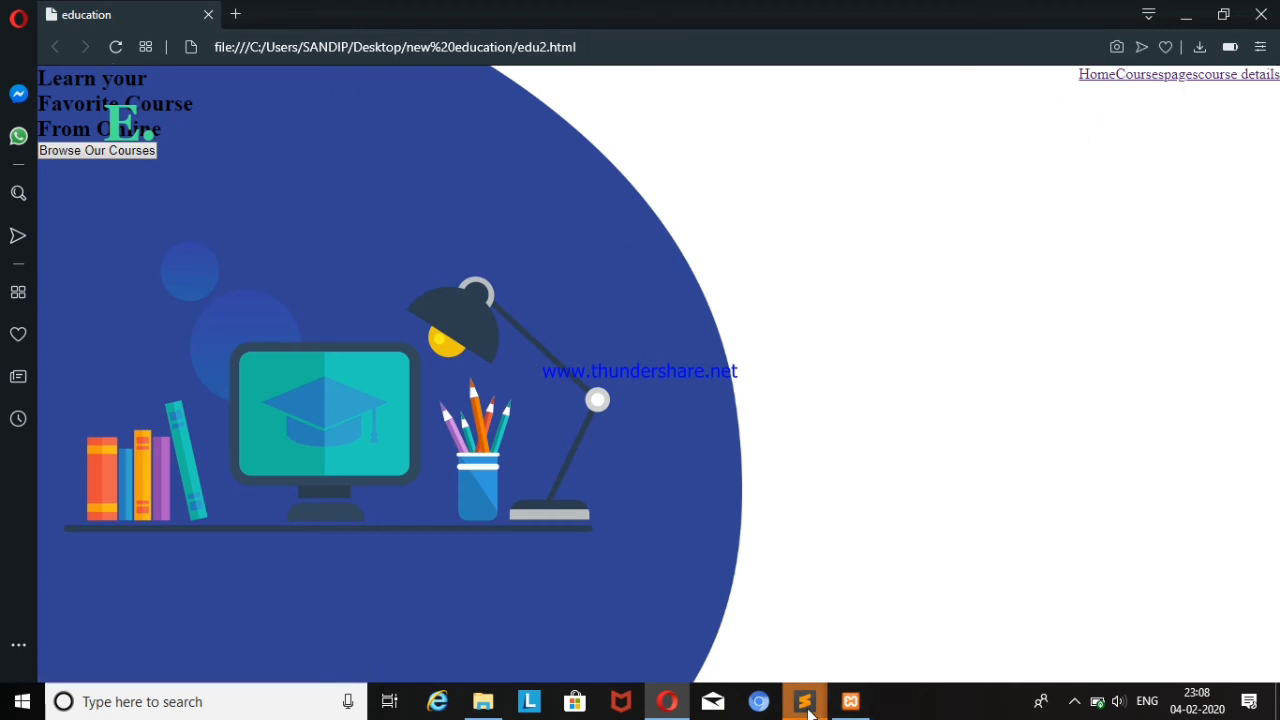
{"action": "mouse_move", "coordinate": [804, 701]}
{"action": "left_click", "coordinate": [765, 641]}
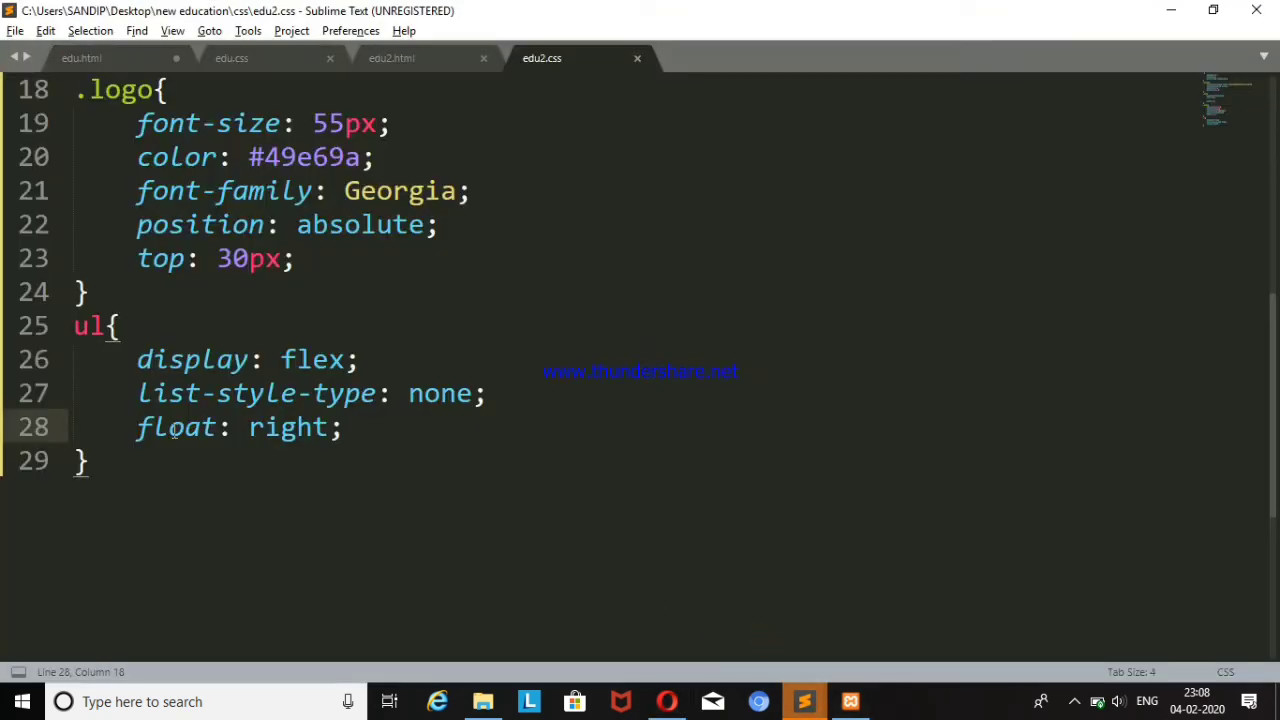
{"action": "left_click_drag", "start_coordinate": [138, 427], "coordinate": [369, 425]}
{"action": "left_click", "coordinate": [397, 457]}
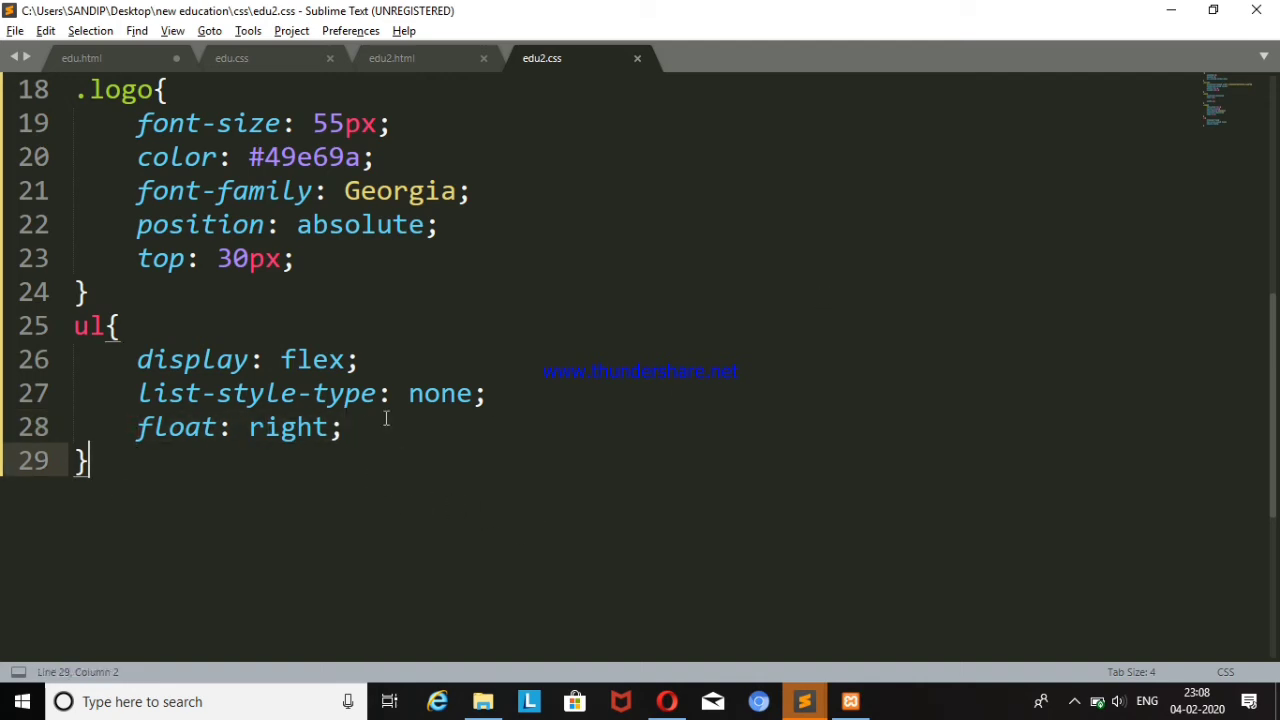
- Add position: absolute; from edu.css below float: right, save, and preview
{"action": "left_click", "coordinate": [230, 62]}
{"action": "left_click_drag", "start_coordinate": [136, 420], "coordinate": [441, 417]}
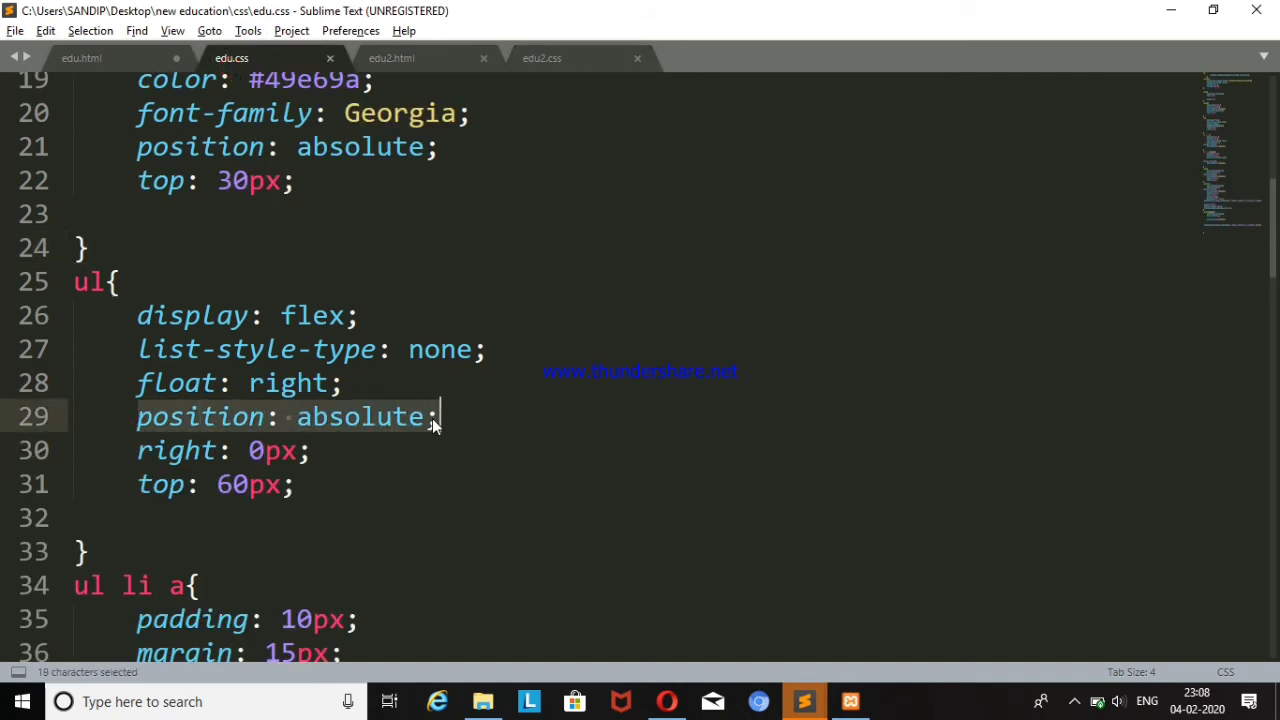
{"action": "key", "text": "ctrl+c"}
{"action": "left_click", "coordinate": [556, 55]}
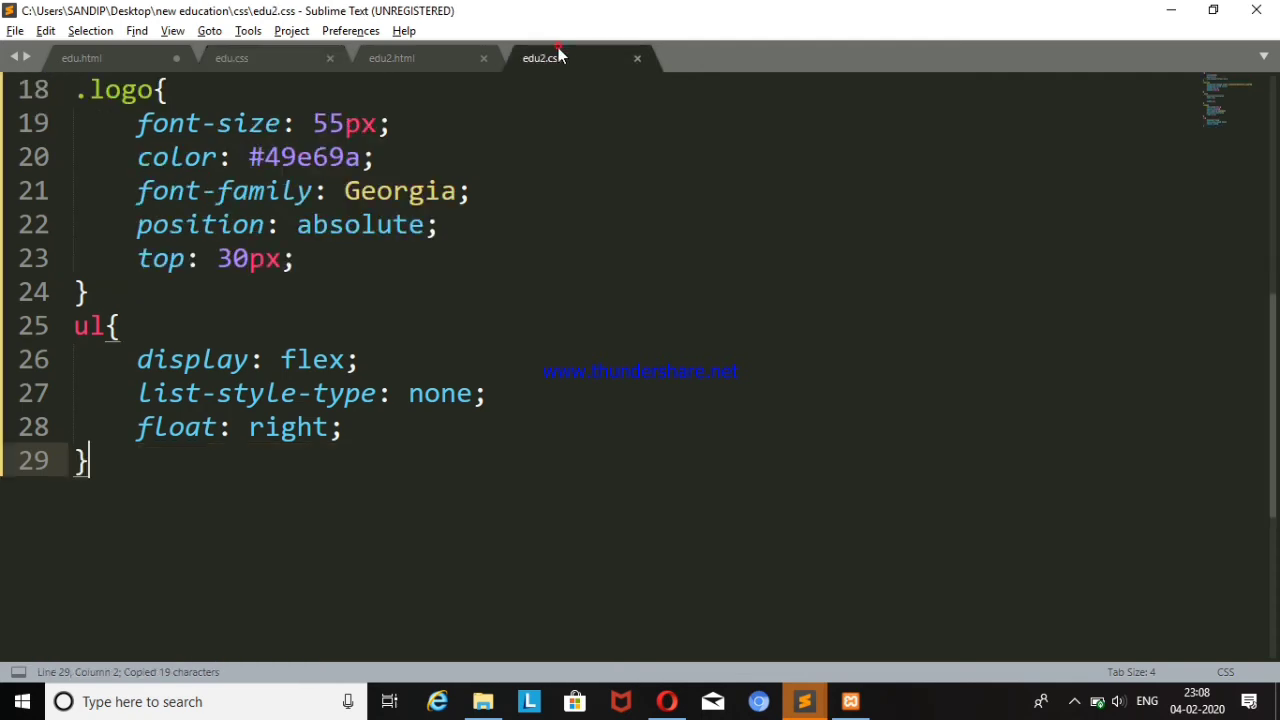
{"action": "left_click", "coordinate": [366, 440]}
{"action": "key", "text": "Return"}
{"action": "key", "text": "ctrl+v"}
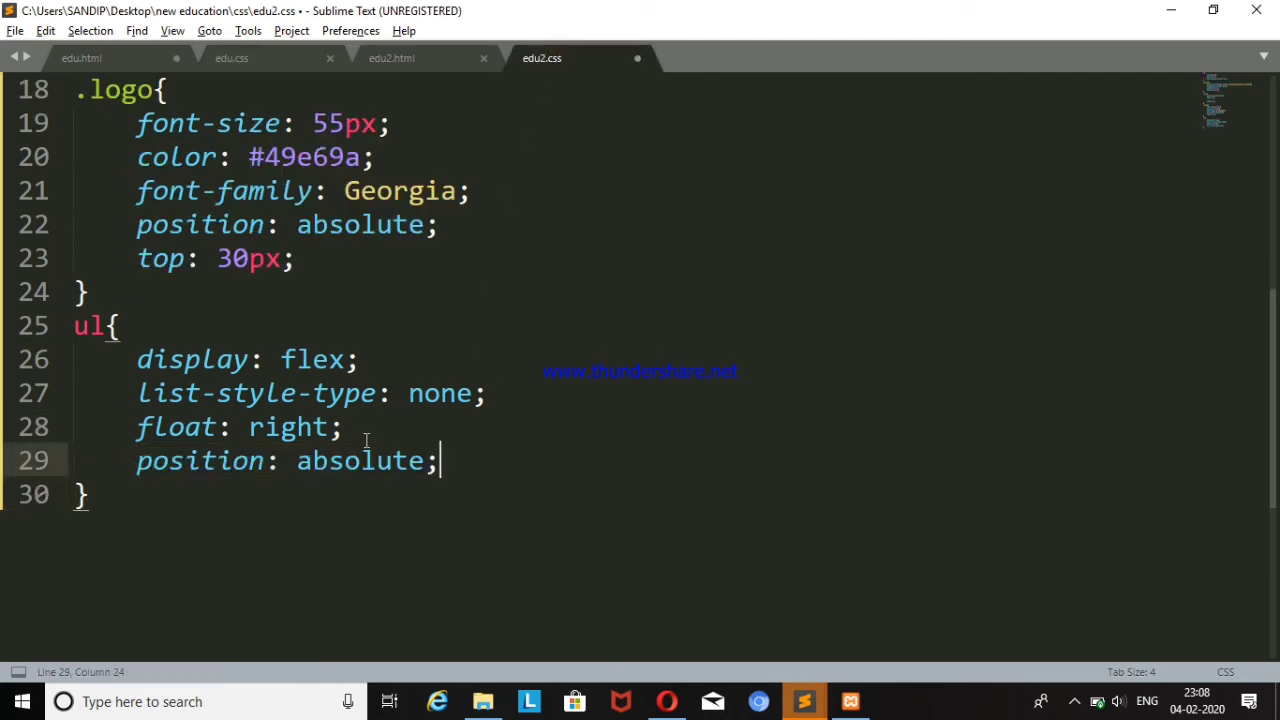
{"action": "key", "text": "ctrl+s"}
{"action": "key", "text": "alt+Tab"}
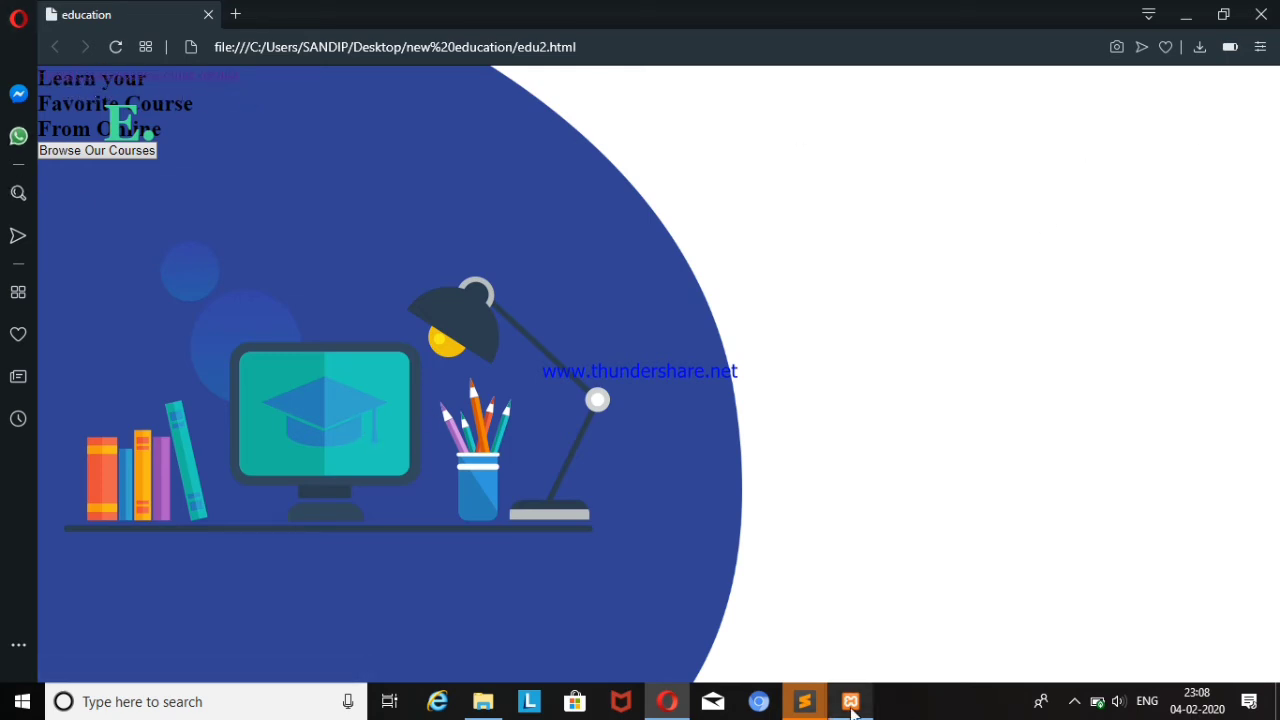
{"action": "left_click", "coordinate": [804, 701]}
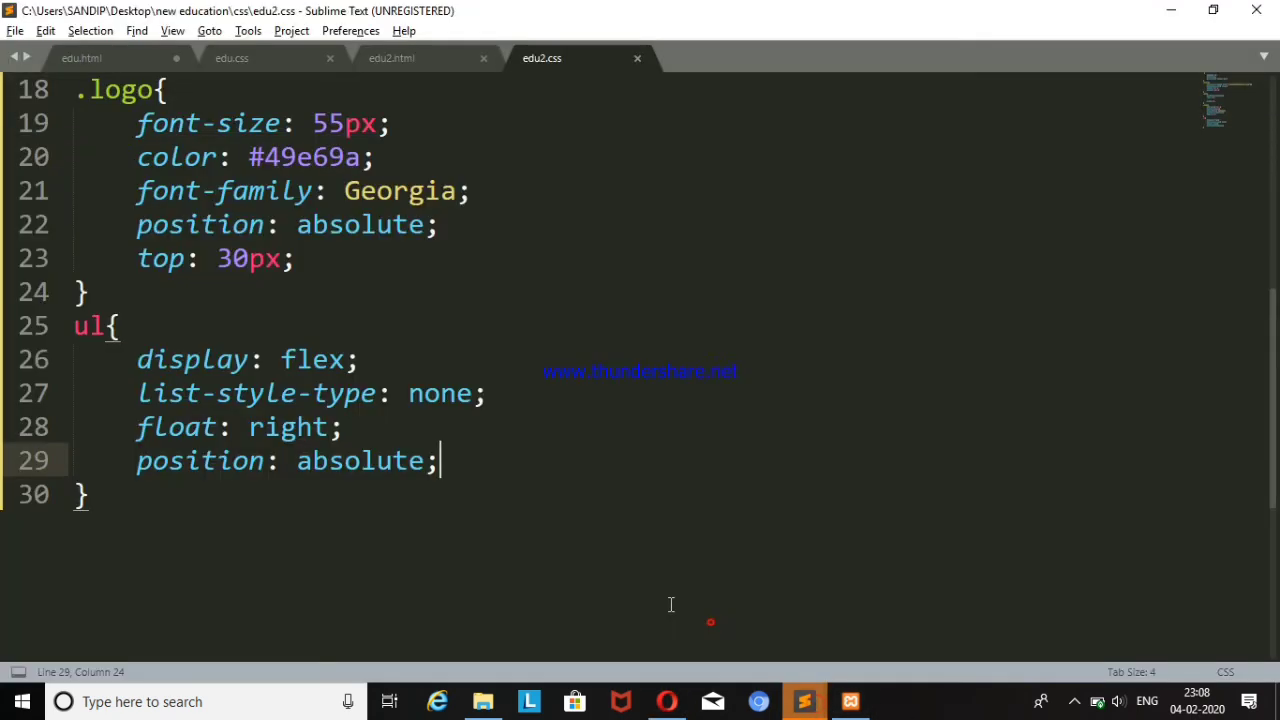
- Paste right: 0px; top: 60px; from edu.css below position: absolute, save, and reload Opera
{"action": "left_click", "coordinate": [231, 58]}
{"action": "left_click_drag", "start_coordinate": [136, 451], "coordinate": [320, 497]}
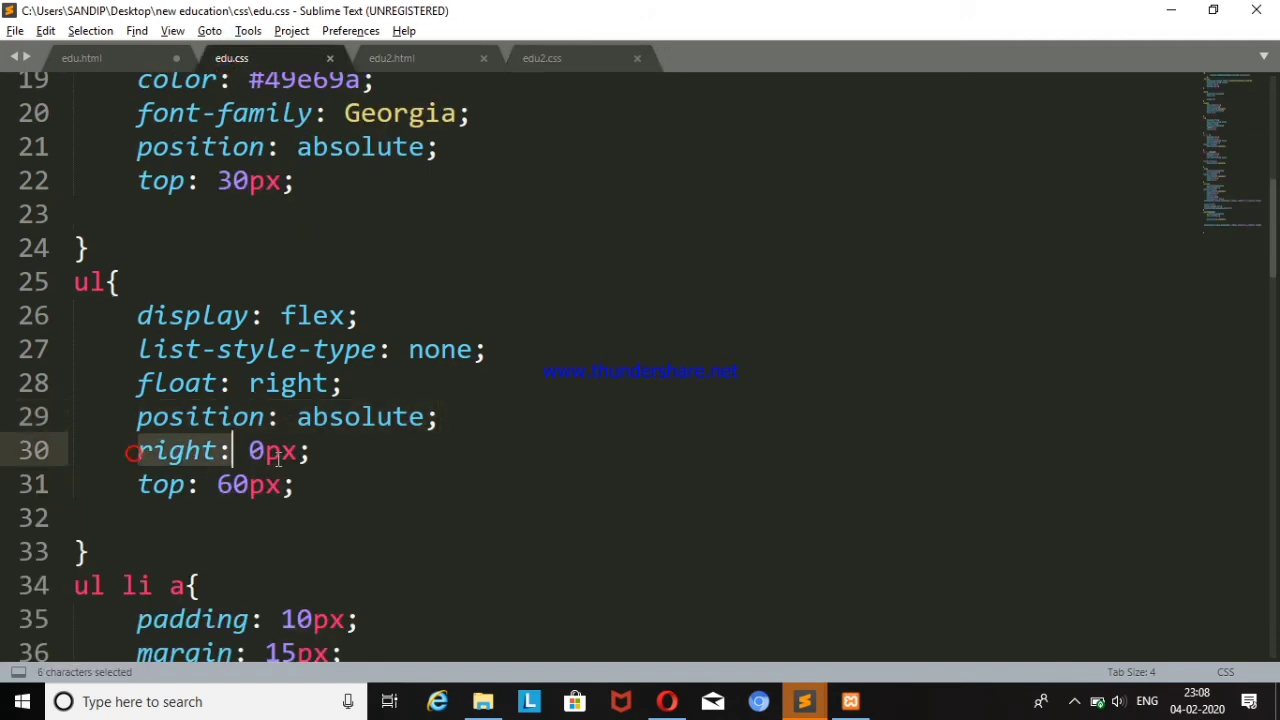
{"action": "key", "text": "ctrl+c"}
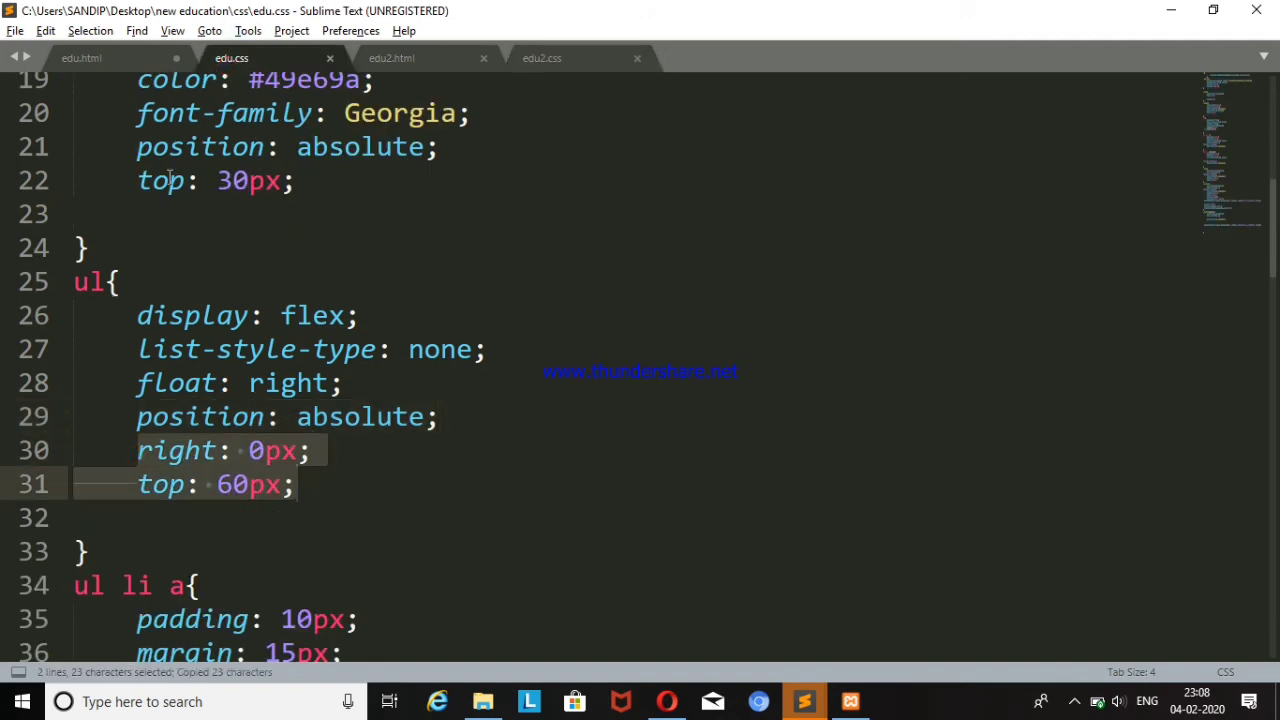
{"action": "left_click", "coordinate": [548, 57]}
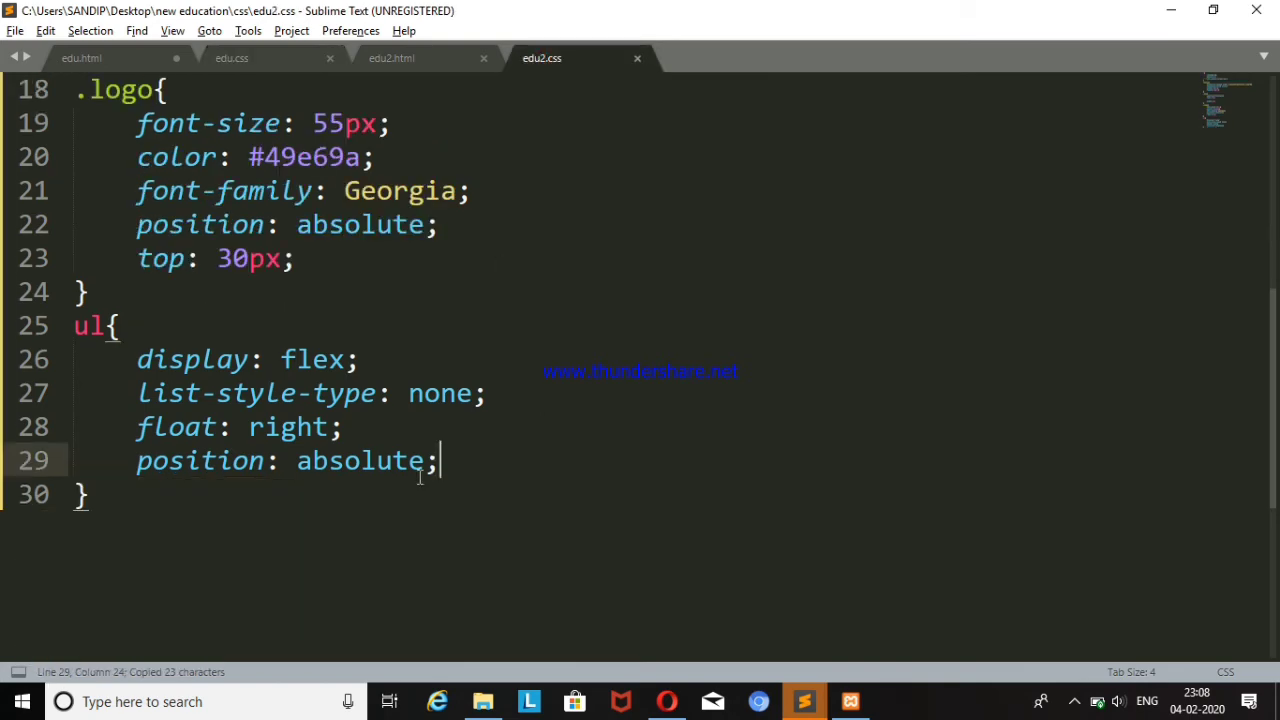
{"action": "key", "text": "Return"}
{"action": "key", "text": "ctrl+v"}
{"action": "key", "text": "ctrl+s"}
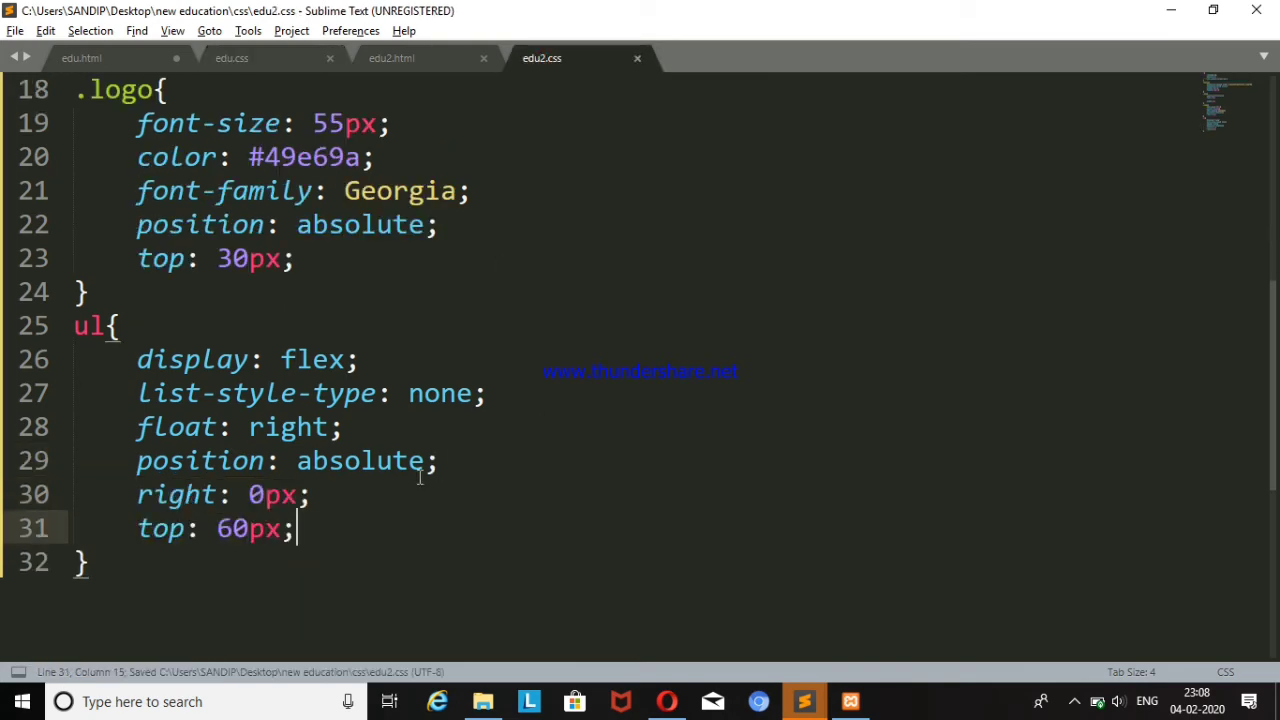
{"action": "key", "text": "alt+Tab"}
{"action": "key", "text": "F5"}
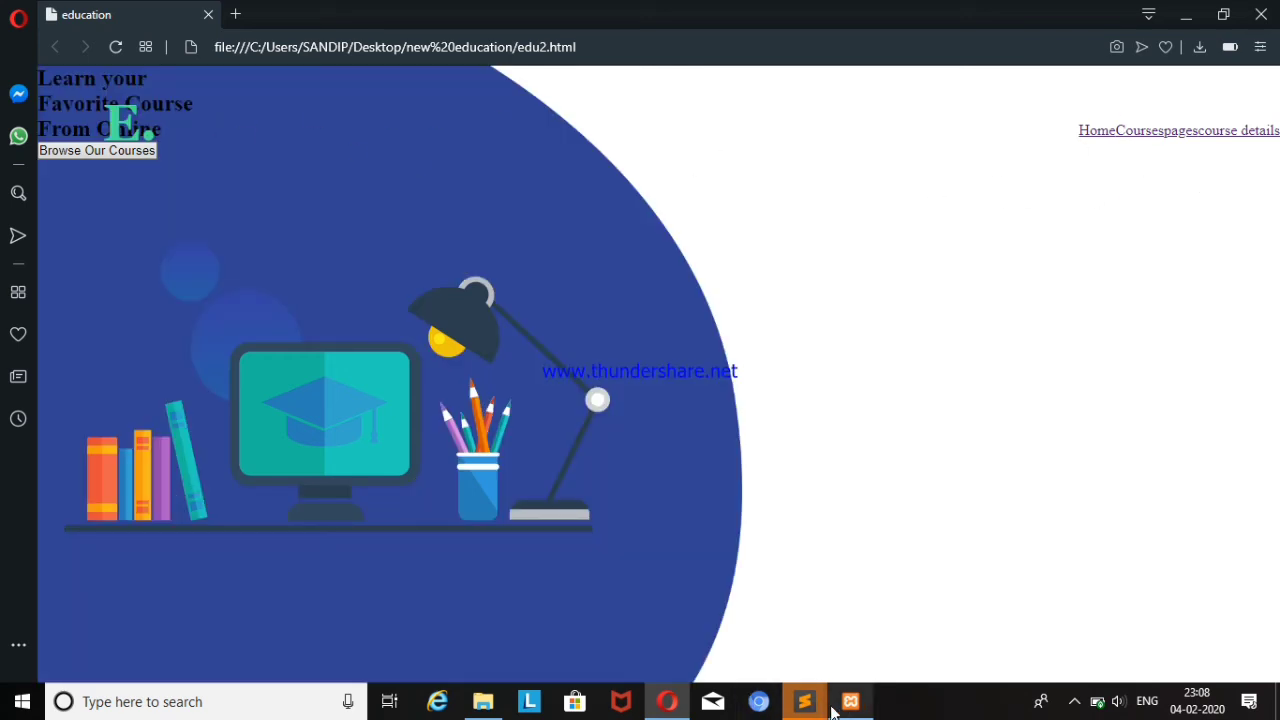
{"action": "mouse_move", "coordinate": [804, 701]}
{"action": "left_click", "coordinate": [772, 643]}
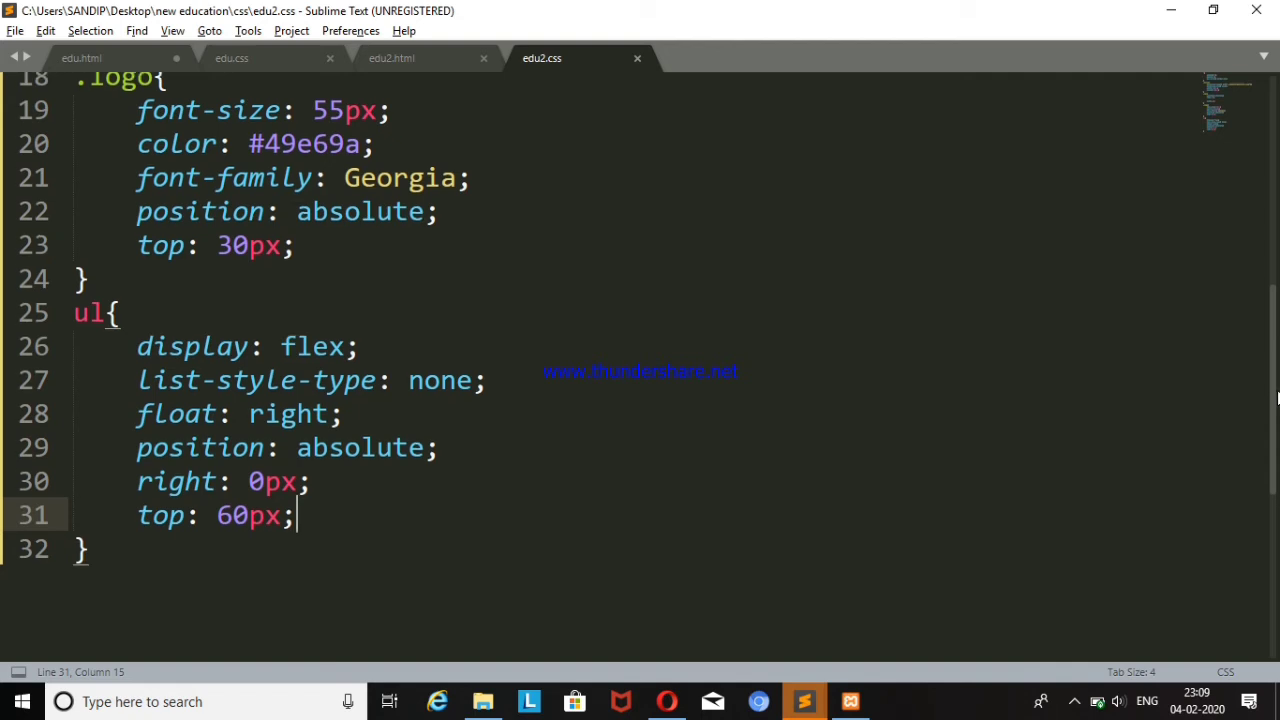
- Copy the ul li a selector from edu.css
{"action": "scroll", "coordinate": [1103, 334], "scroll_direction": "down", "scroll_amount": 2}
{"action": "left_click", "coordinate": [266, 57]}
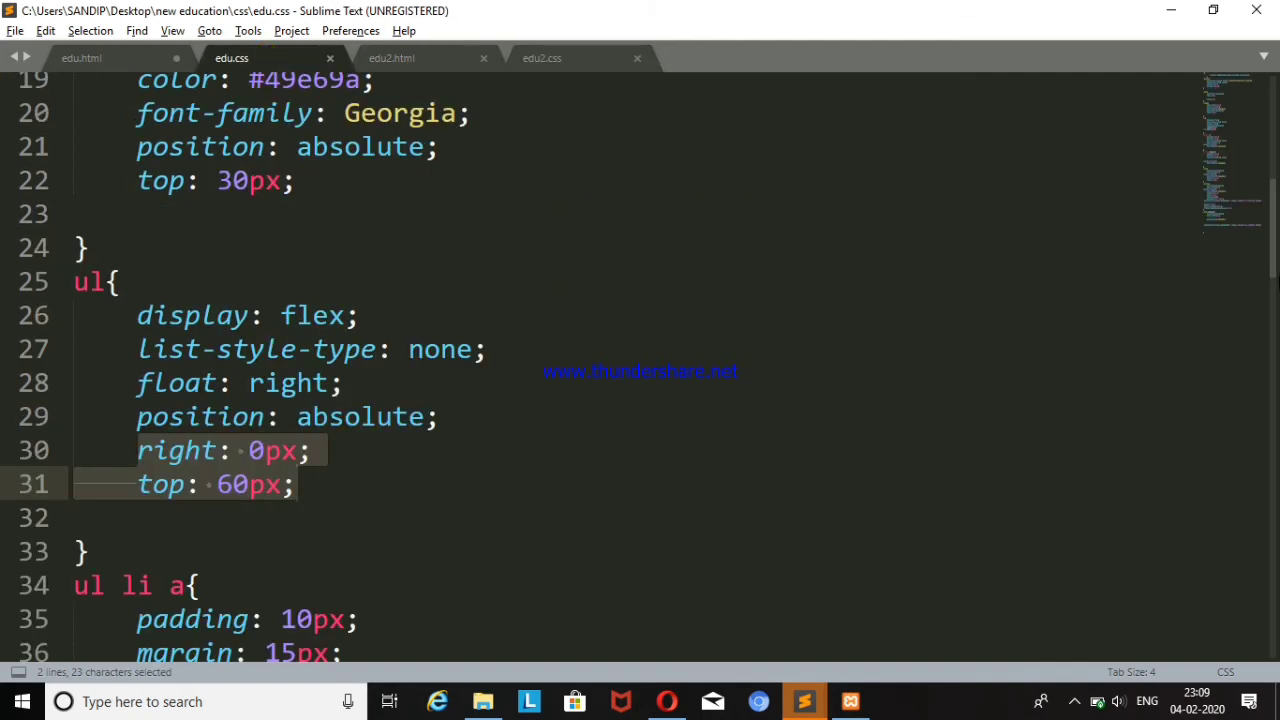
{"action": "scroll", "coordinate": [274, 197], "scroll_direction": "down", "scroll_amount": 2}
{"action": "scroll", "coordinate": [274, 197], "scroll_direction": "down", "scroll_amount": 1}
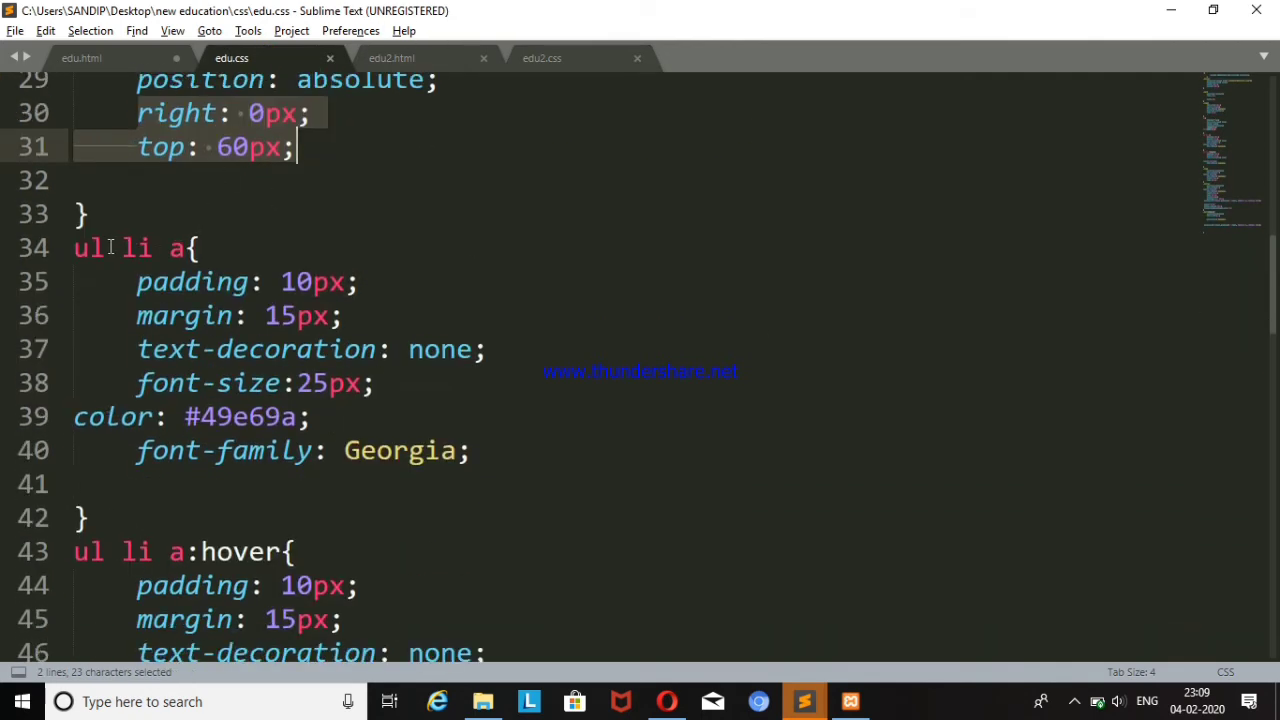
{"action": "left_click_drag", "start_coordinate": [79, 247], "coordinate": [185, 247]}
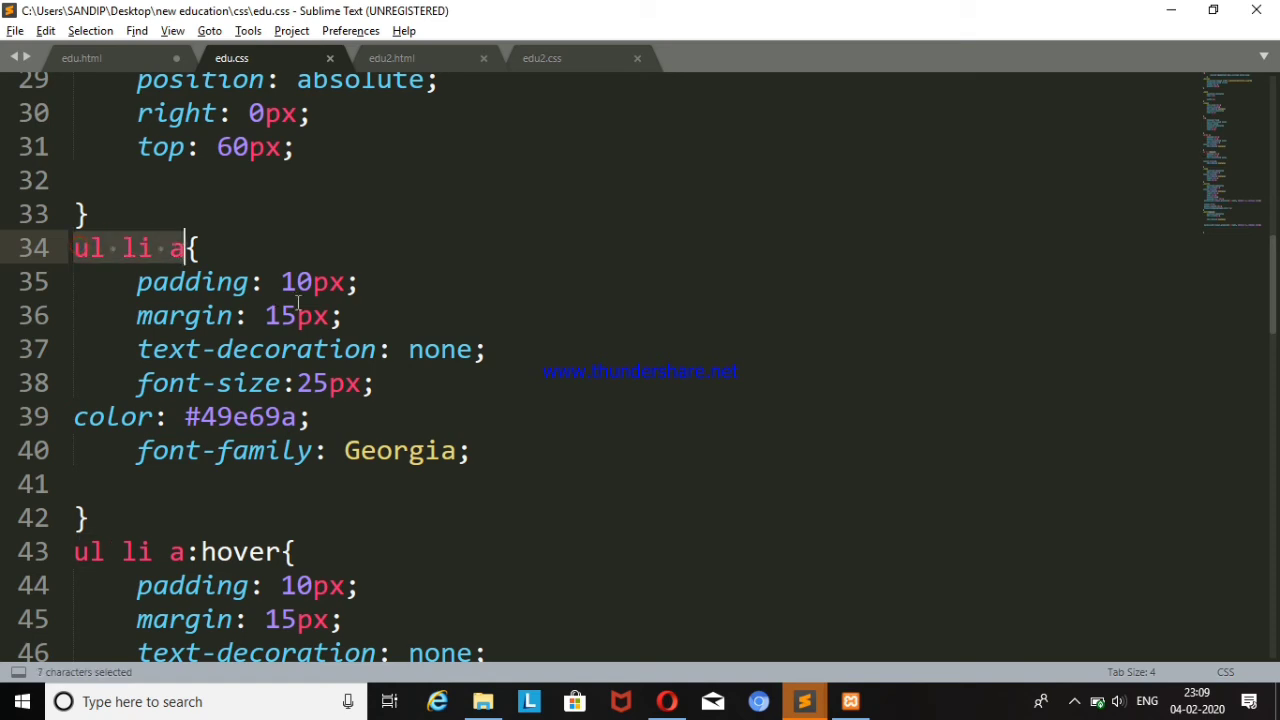
{"action": "key", "text": "ctrl+c"}
- Start a new ul li a rule below the ul rule in edu2.css
{"action": "left_click", "coordinate": [537, 57]}
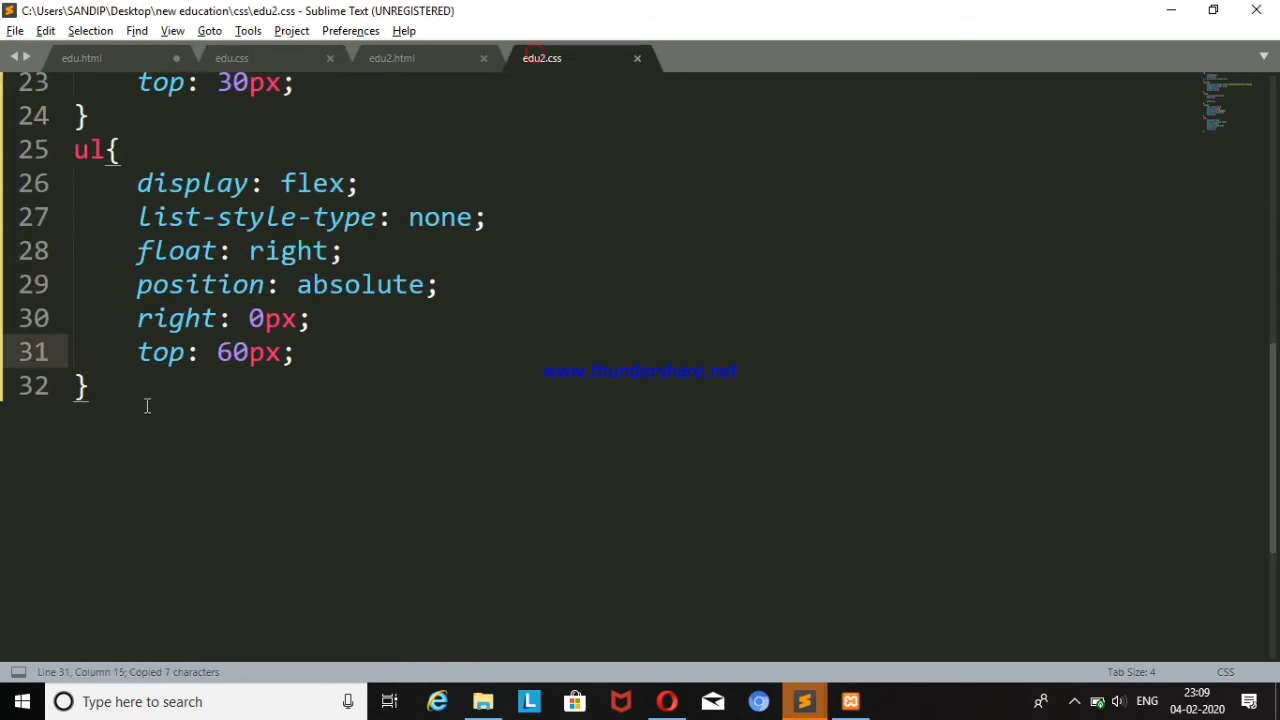
{"action": "left_click", "coordinate": [140, 416]}
{"action": "key", "text": "Return"}
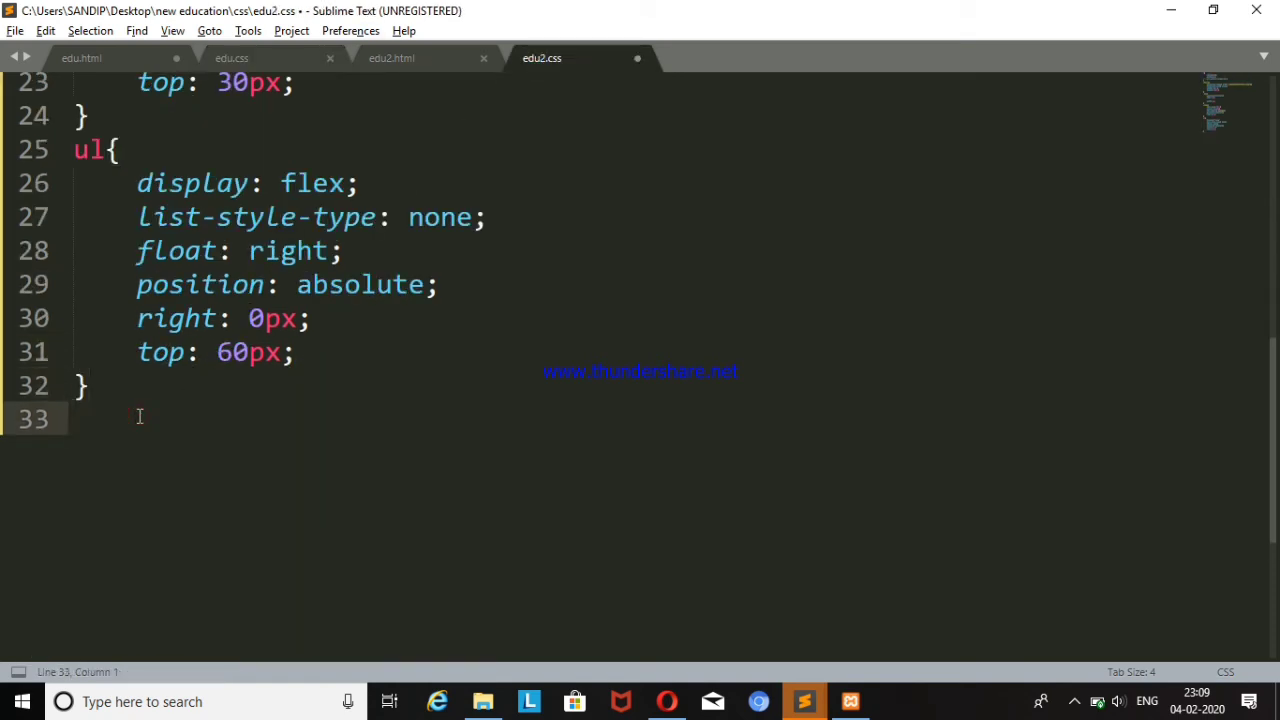
{"action": "key", "text": "ctrl+v"}
{"action": "left_click_drag", "start_coordinate": [65, 420], "coordinate": [138, 442]}
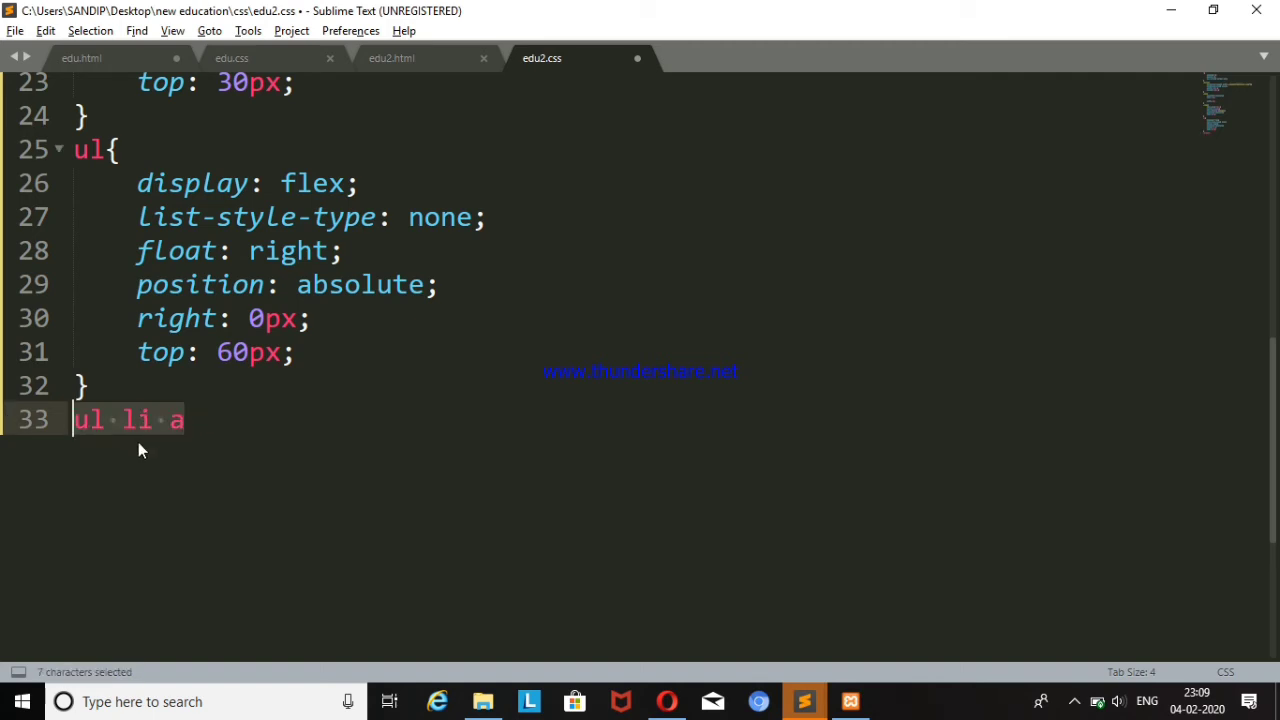
{"action": "left_click", "coordinate": [158, 448]}
{"action": "type", "text": "{"}
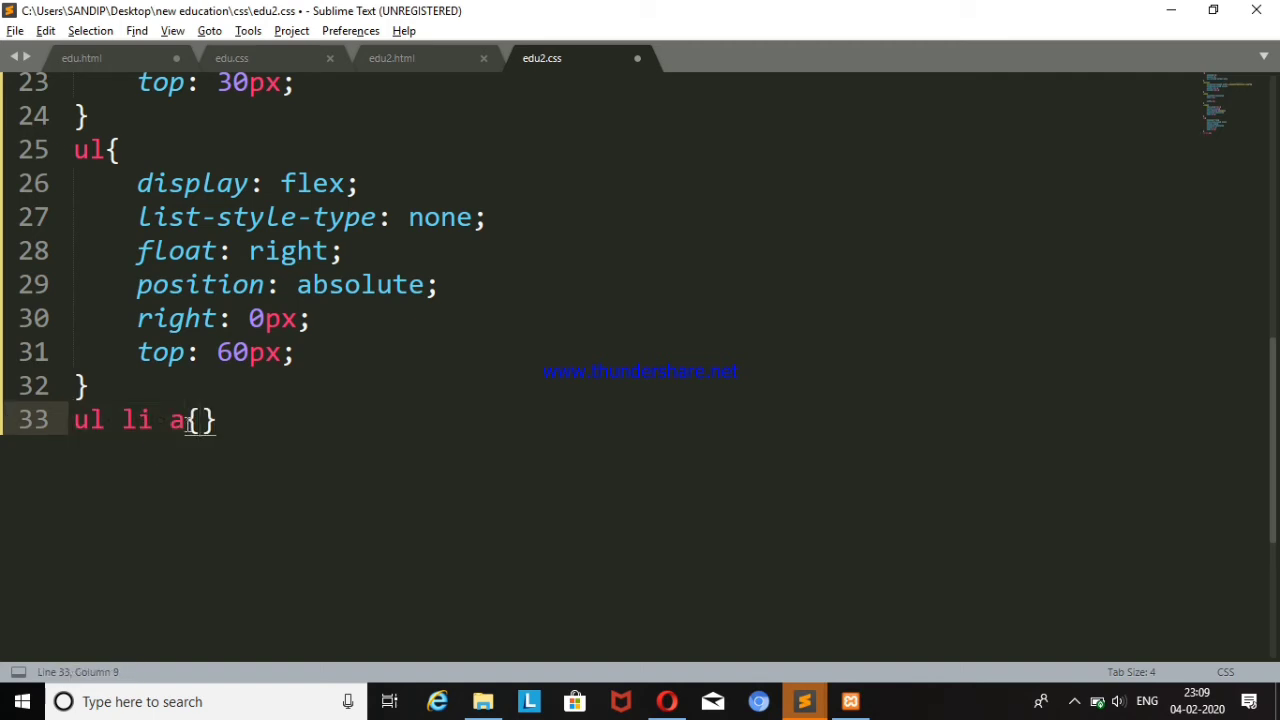
{"action": "key", "text": "Return"}
- Add padding: 10px; from edu.css to the ul li a rule, save, and preview
{"action": "left_click", "coordinate": [263, 62]}
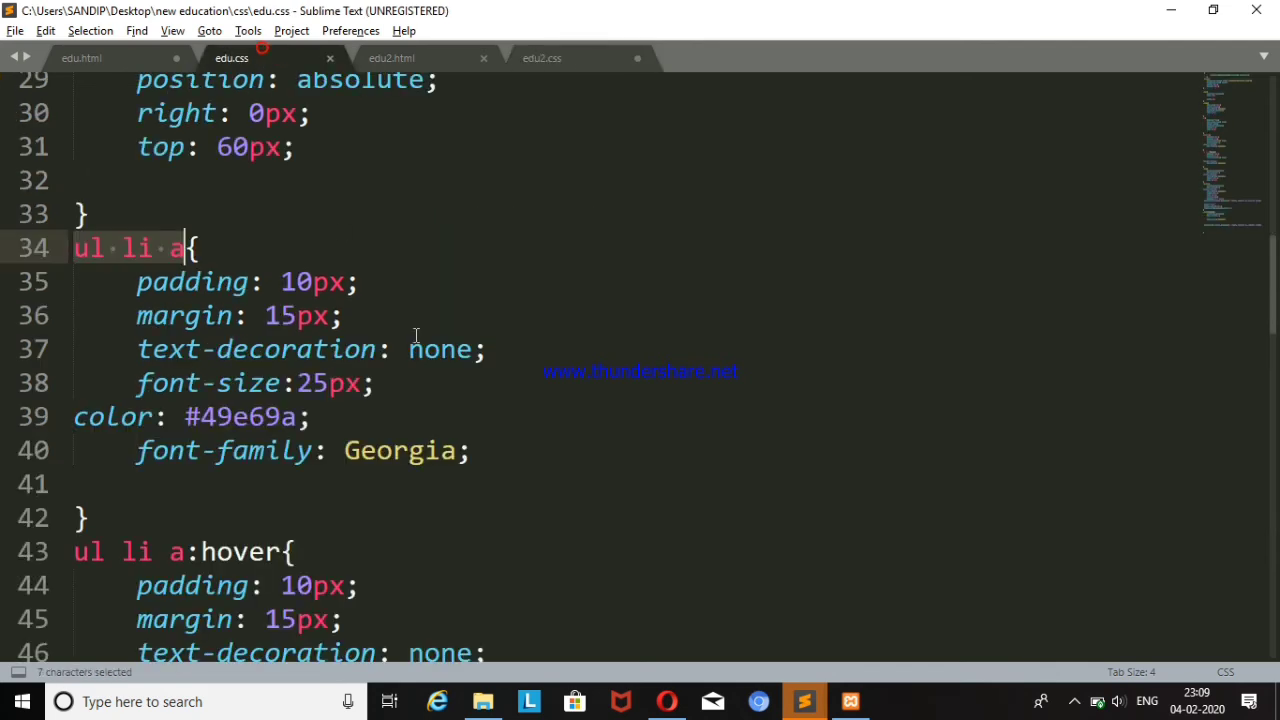
{"action": "mouse_move", "coordinate": [132, 282]}
{"action": "left_mouse_down"}
{"action": "mouse_move", "coordinate": [415, 285]}
{"action": "mouse_move", "coordinate": [374, 337]}
{"action": "left_mouse_up"}
{"action": "left_click", "coordinate": [381, 270]}
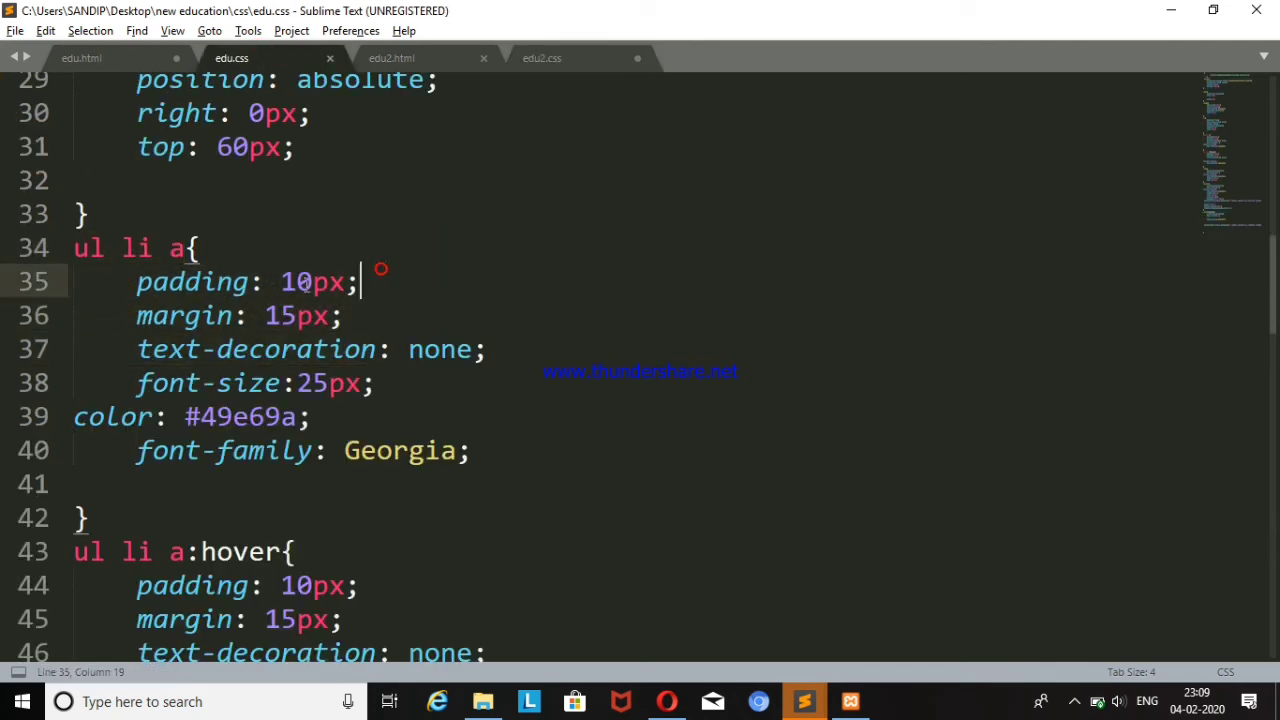
{"action": "left_click_drag", "start_coordinate": [137, 283], "coordinate": [409, 285]}
{"action": "key", "text": "ctrl+c"}
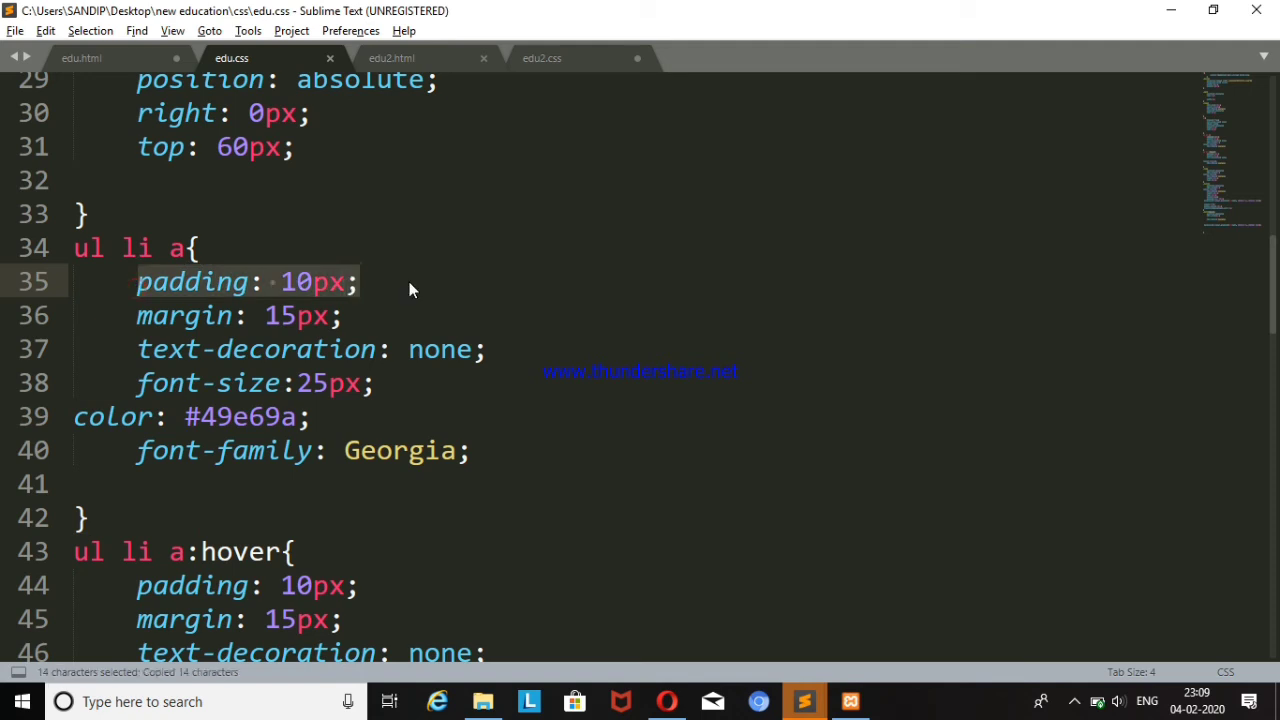
{"action": "left_click", "coordinate": [540, 60]}
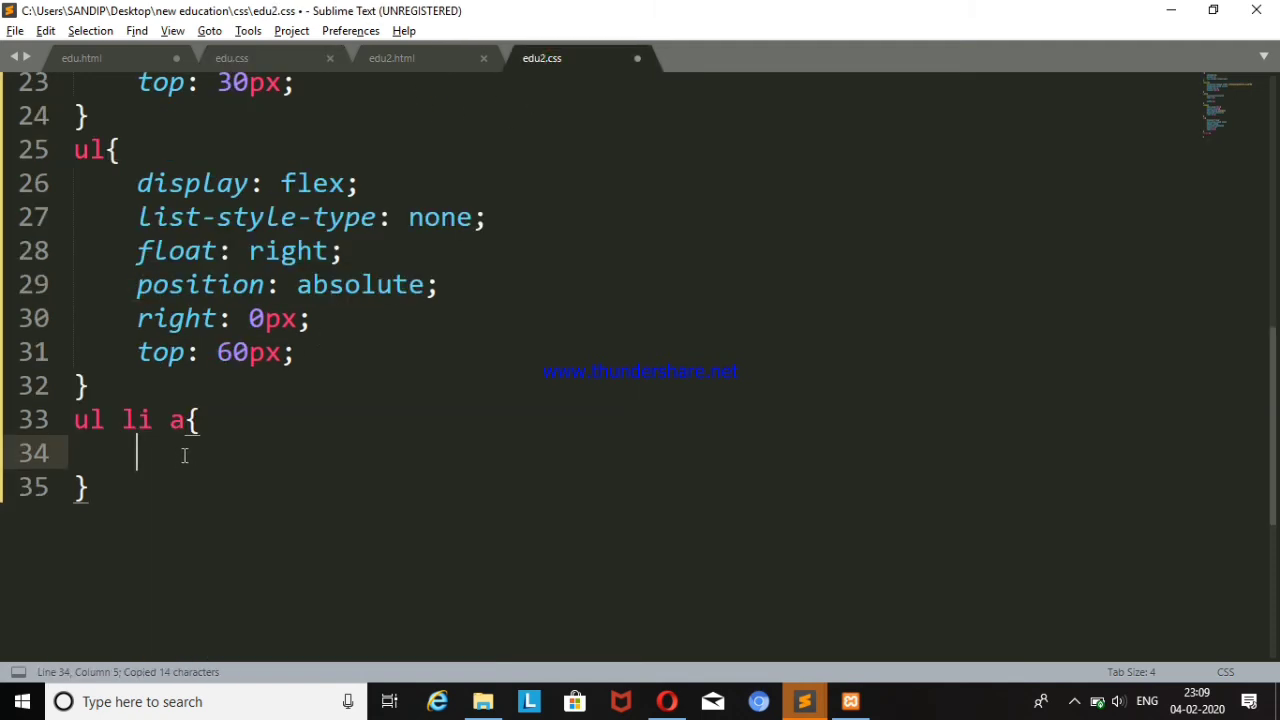
{"action": "key", "text": "ctrl+v"}
{"action": "key", "text": "ctrl+s"}
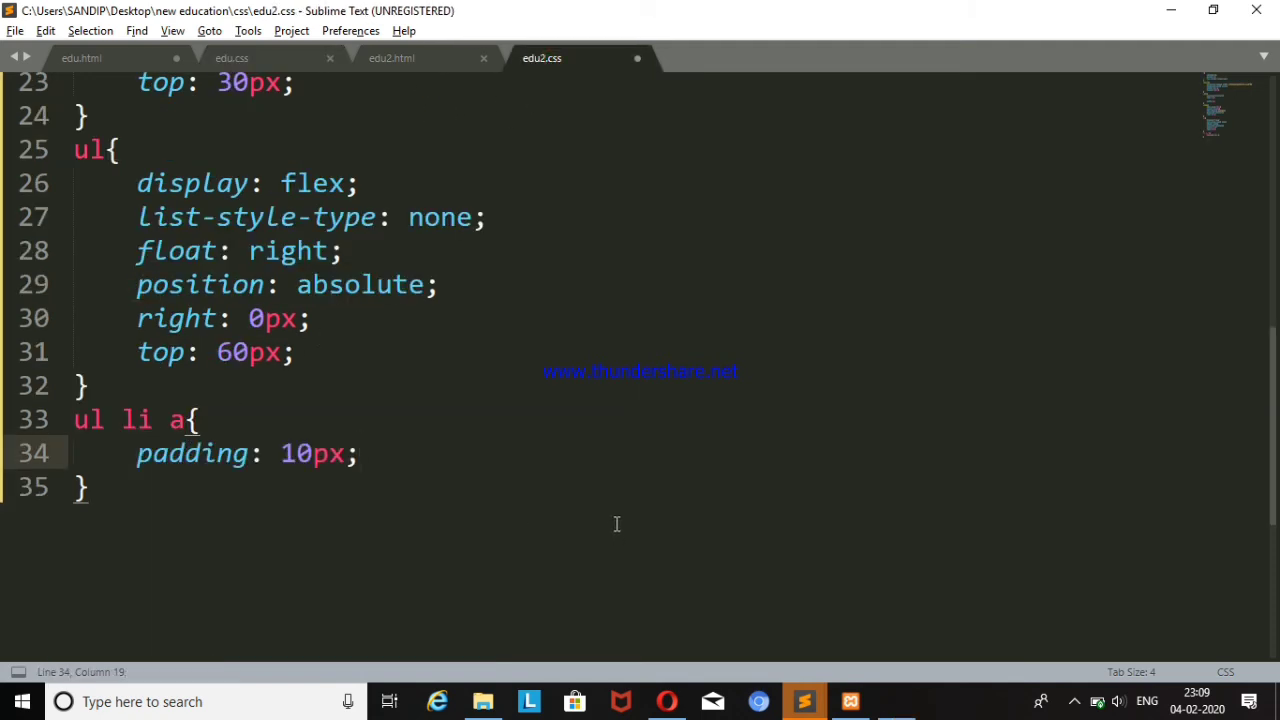
{"action": "key", "text": "alt+Tab"}
{"action": "key", "text": "F5"}
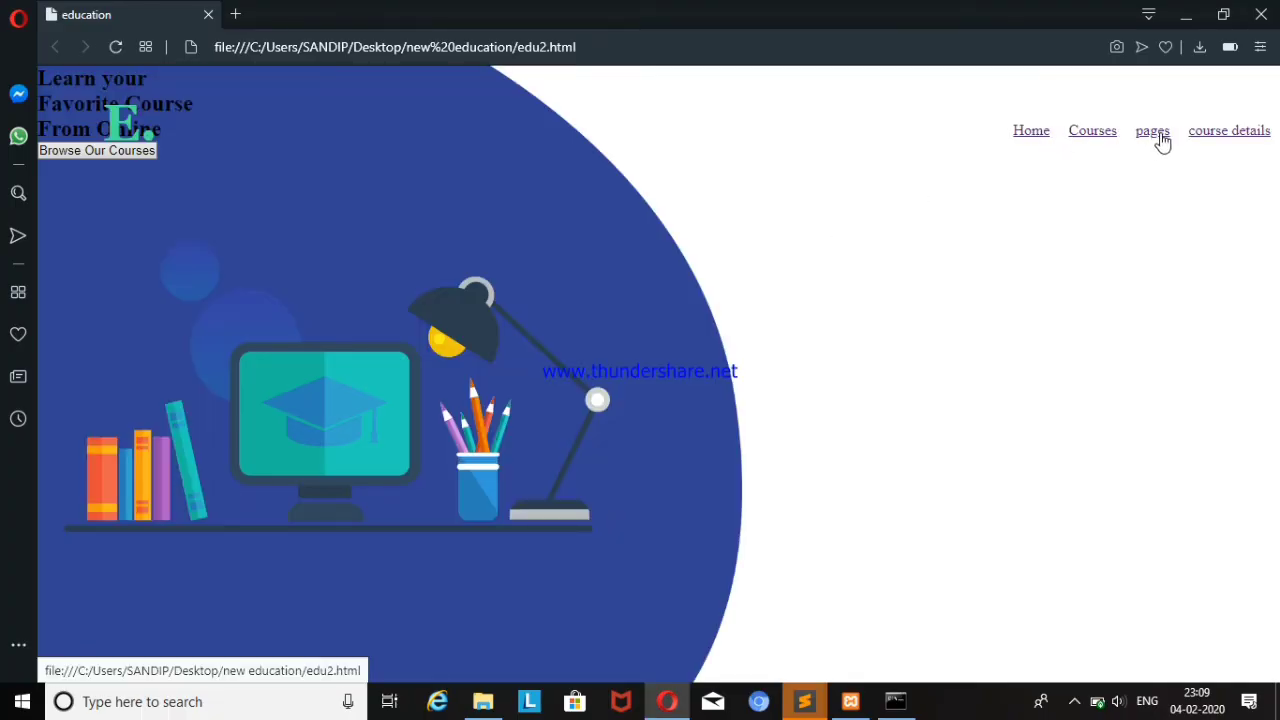
{"action": "mouse_move", "coordinate": [803, 701]}
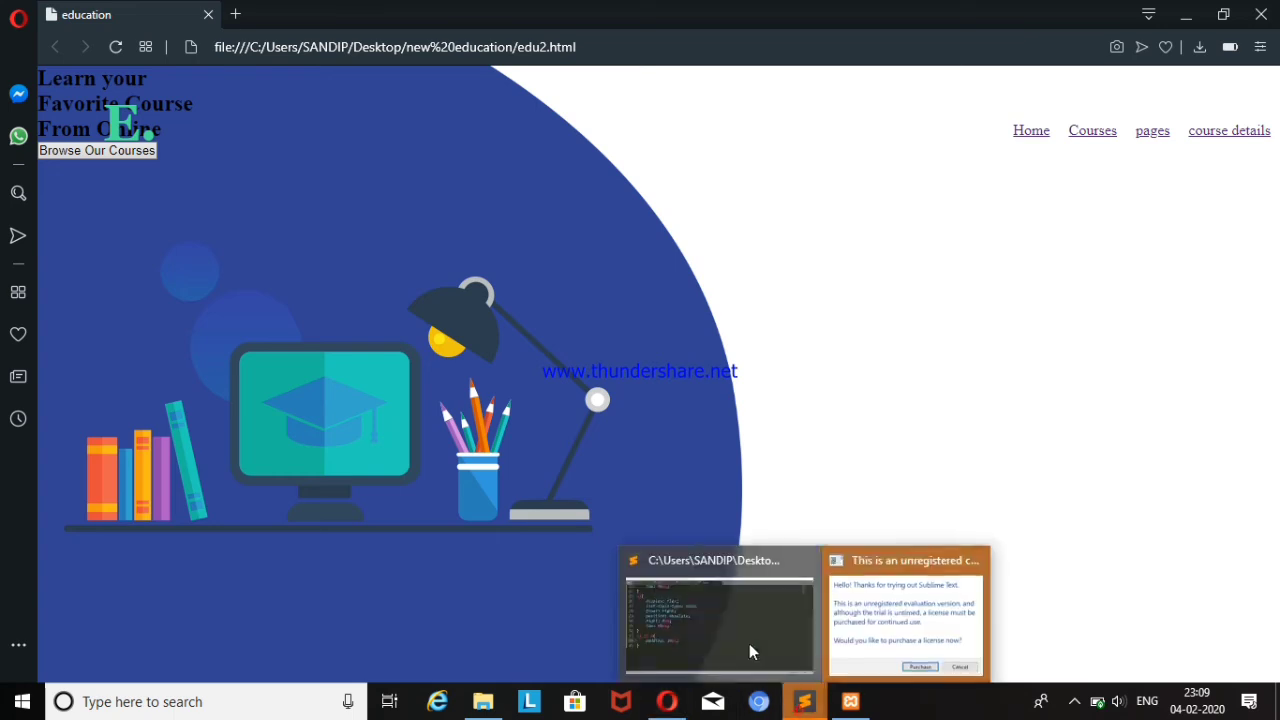
{"action": "left_click", "coordinate": [749, 643]}
- Add margin: 15px; to the ul li a rule, save, and check the spacing in Opera
{"action": "left_click", "coordinate": [256, 60]}
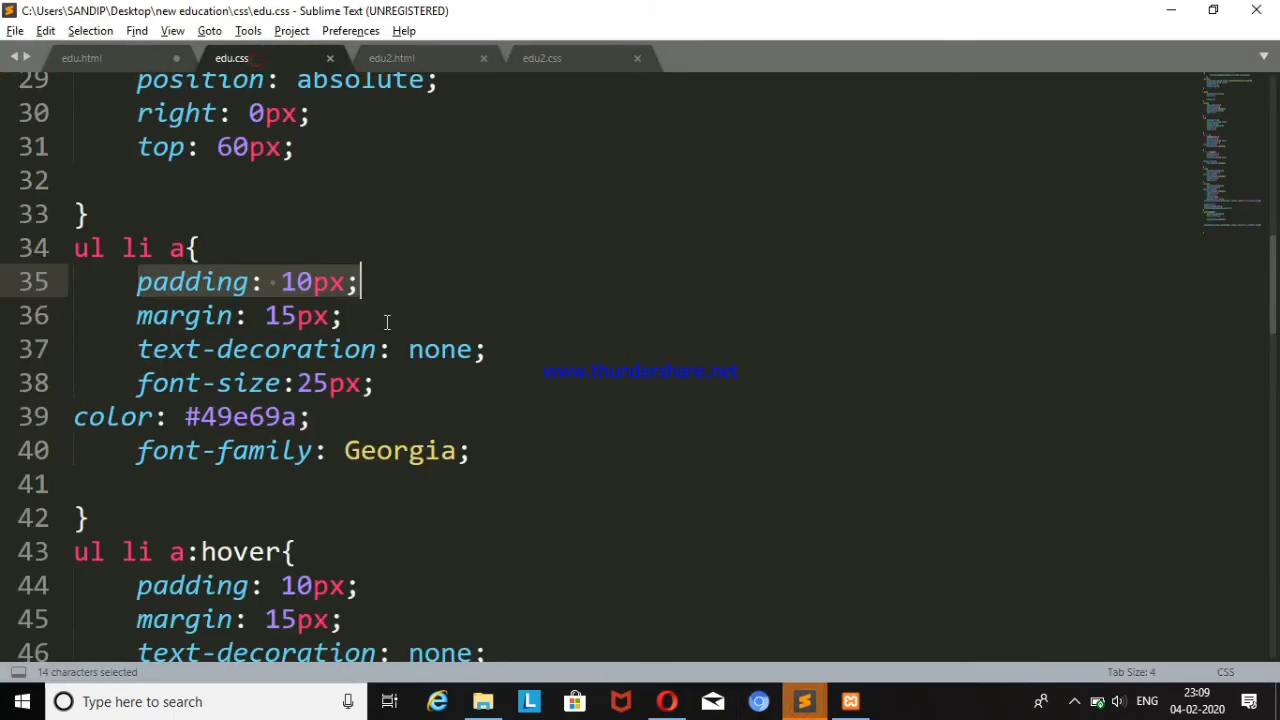
{"action": "left_click_drag", "start_coordinate": [106, 318], "coordinate": [362, 316]}
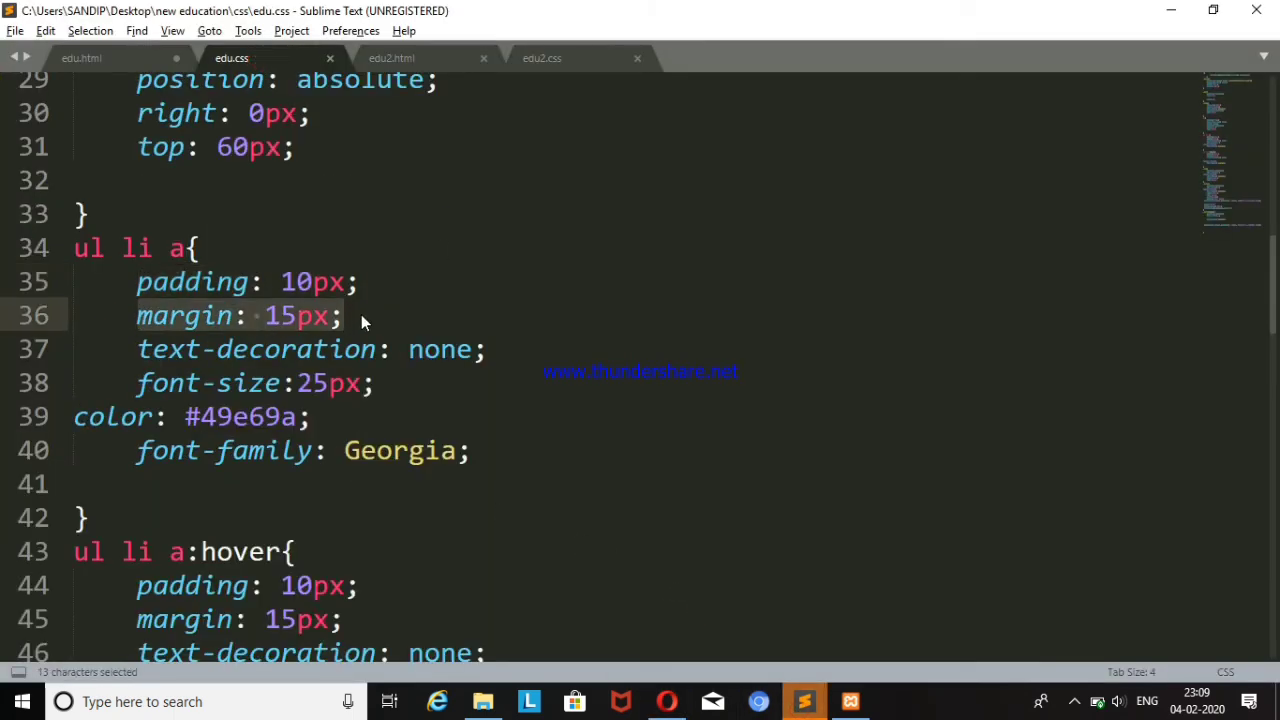
{"action": "left_click", "coordinate": [666, 701]}
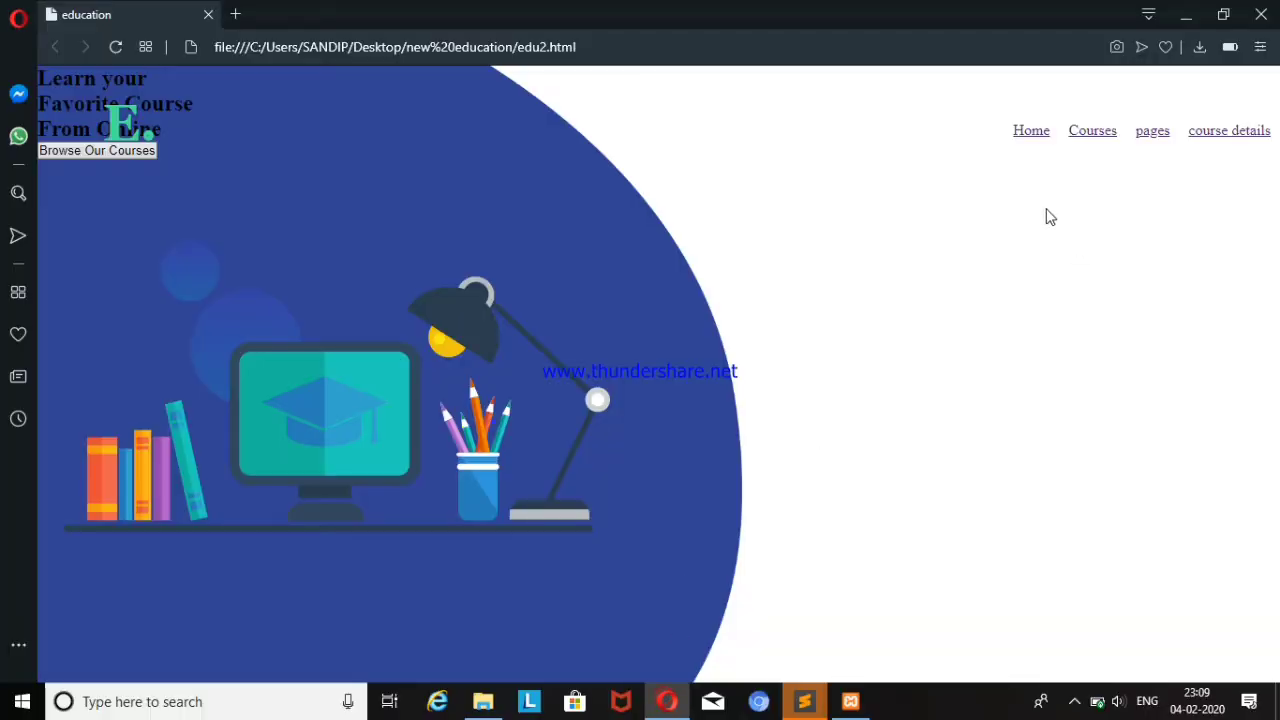
{"action": "mouse_move", "coordinate": [804, 701]}
{"action": "left_click", "coordinate": [752, 642]}
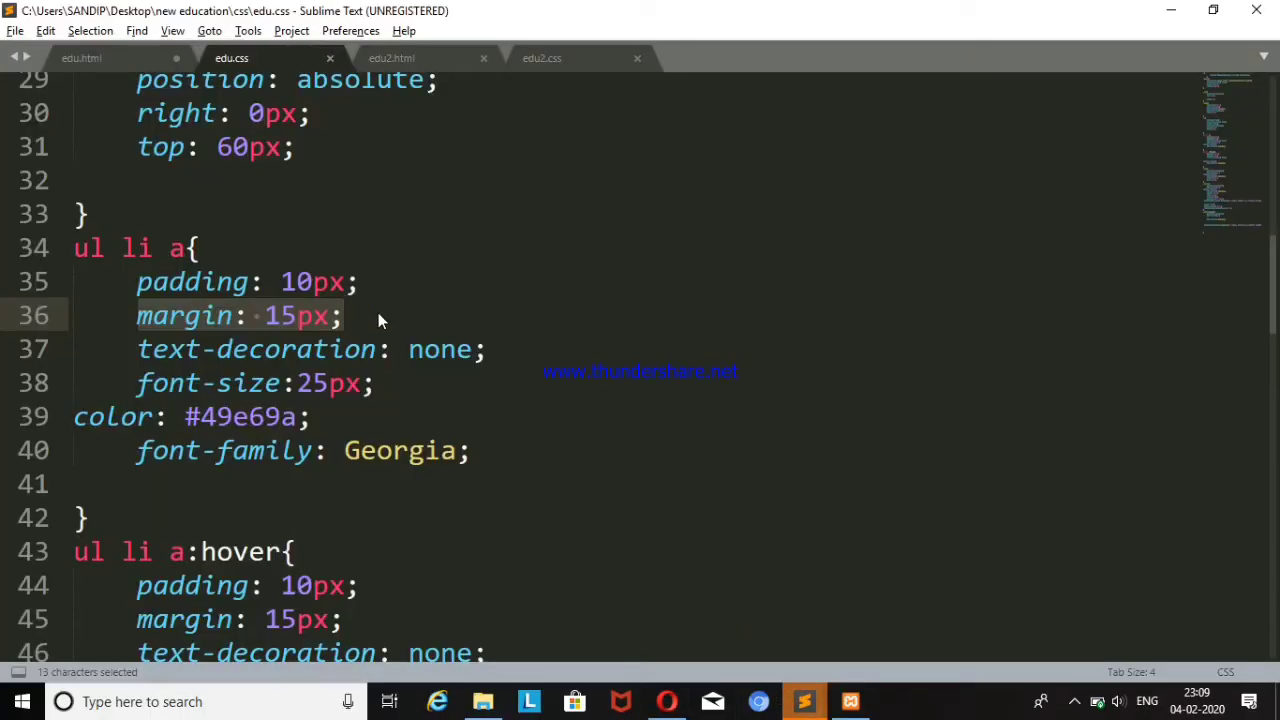
{"action": "left_click", "coordinate": [559, 57]}
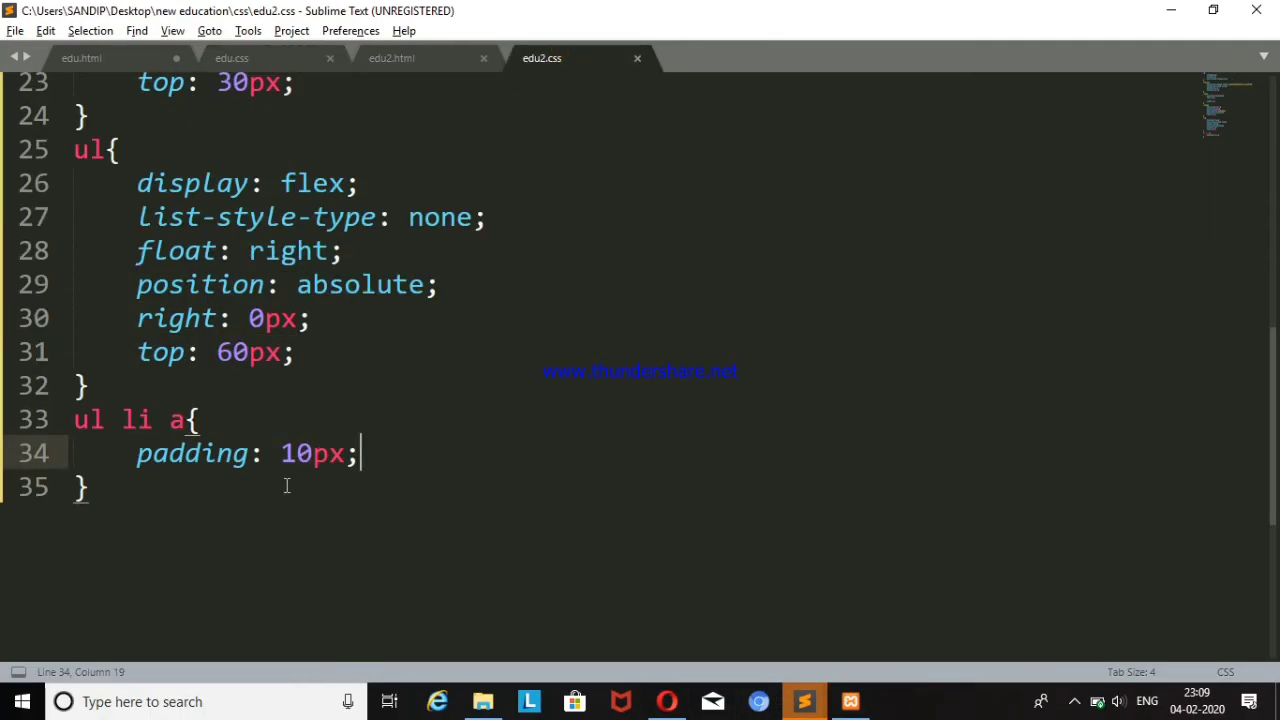
{"action": "key", "text": "Return"}
{"action": "type", "text": "margin: 15px;"}
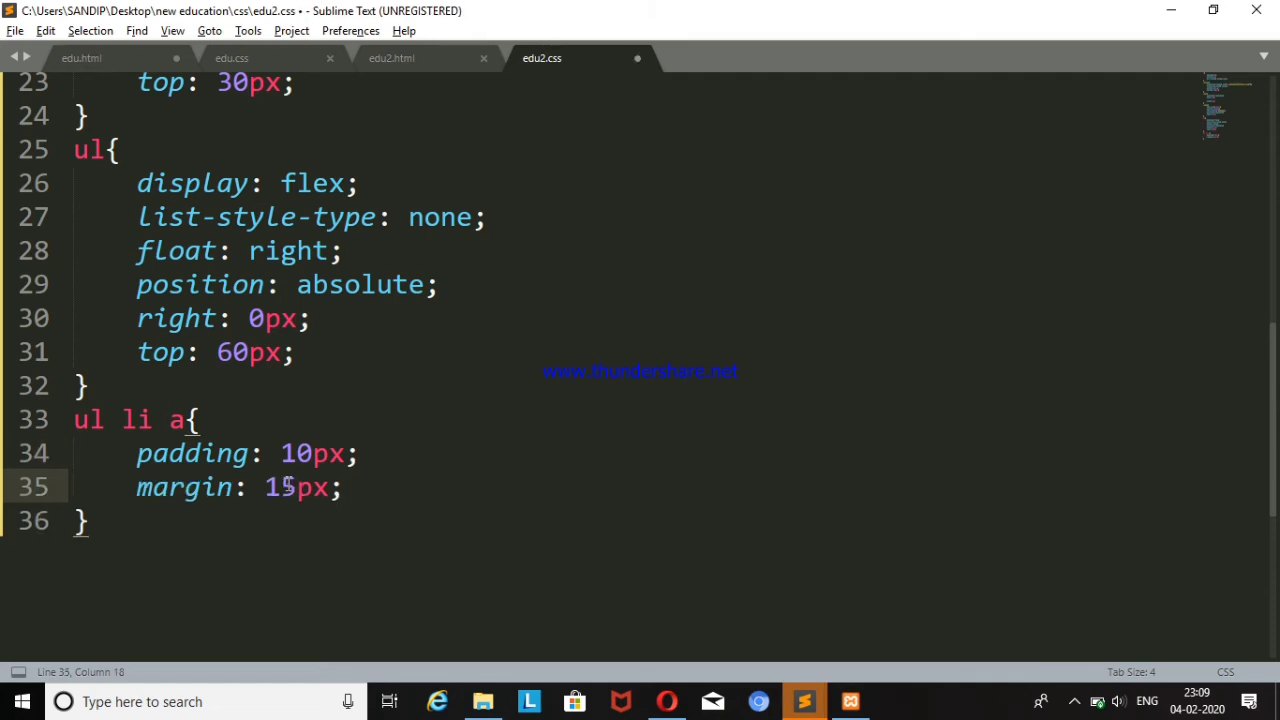
{"action": "key", "text": "ctrl+s"}
{"action": "key", "text": "alt+Tab"}
{"action": "key", "text": "F5"}
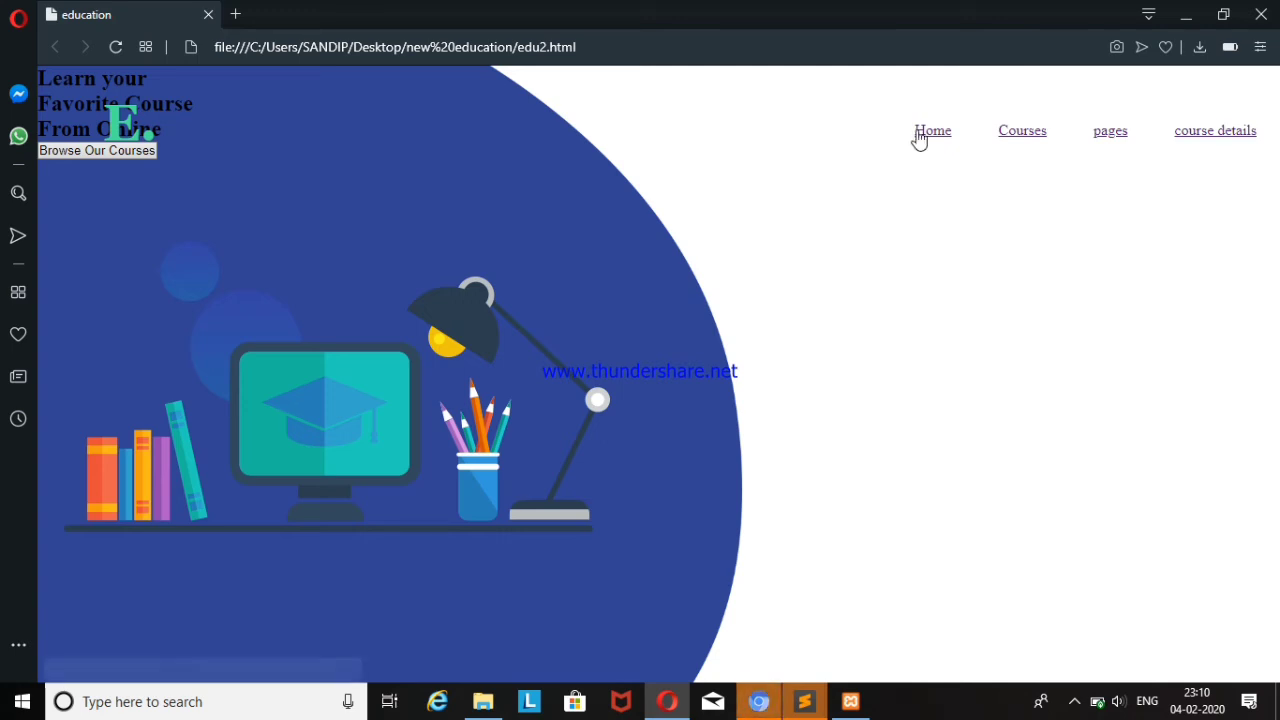
{"action": "mouse_move", "coordinate": [804, 701]}
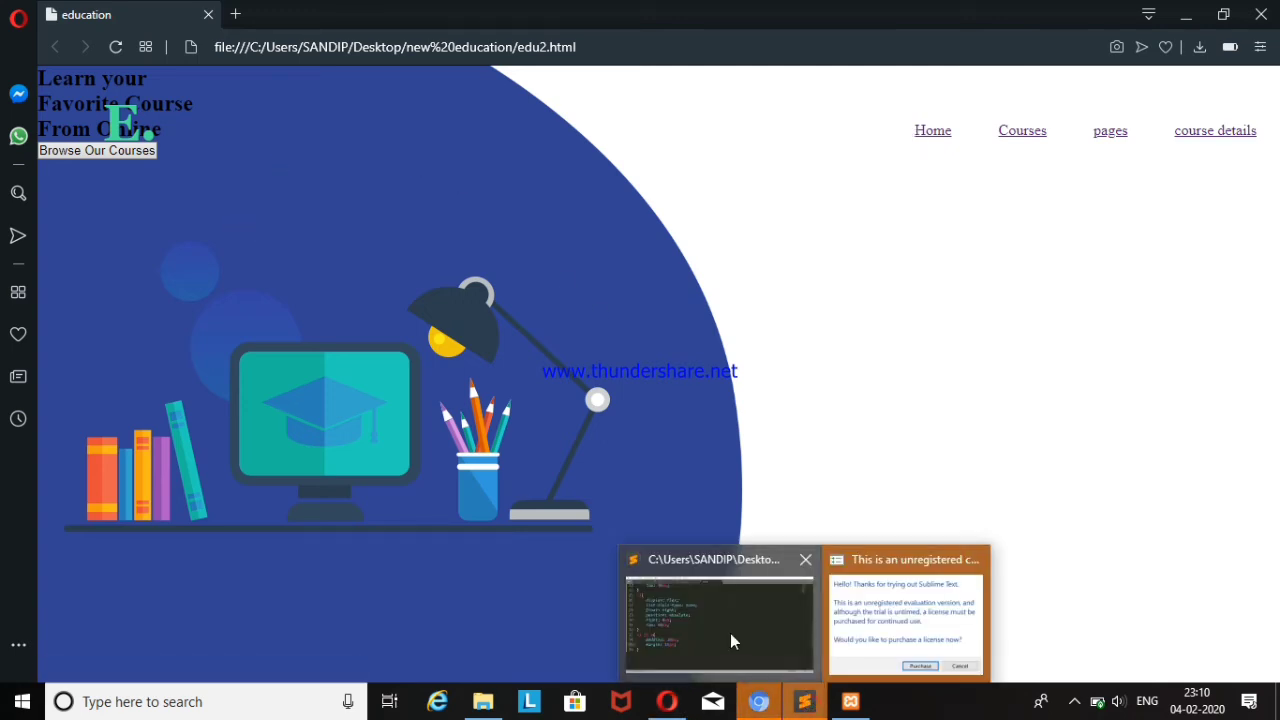
{"action": "left_click", "coordinate": [730, 633]}
- Paste text-decoration: none; from edu.css into ul li a, save, and confirm no underlines
{"action": "left_click", "coordinate": [263, 55]}
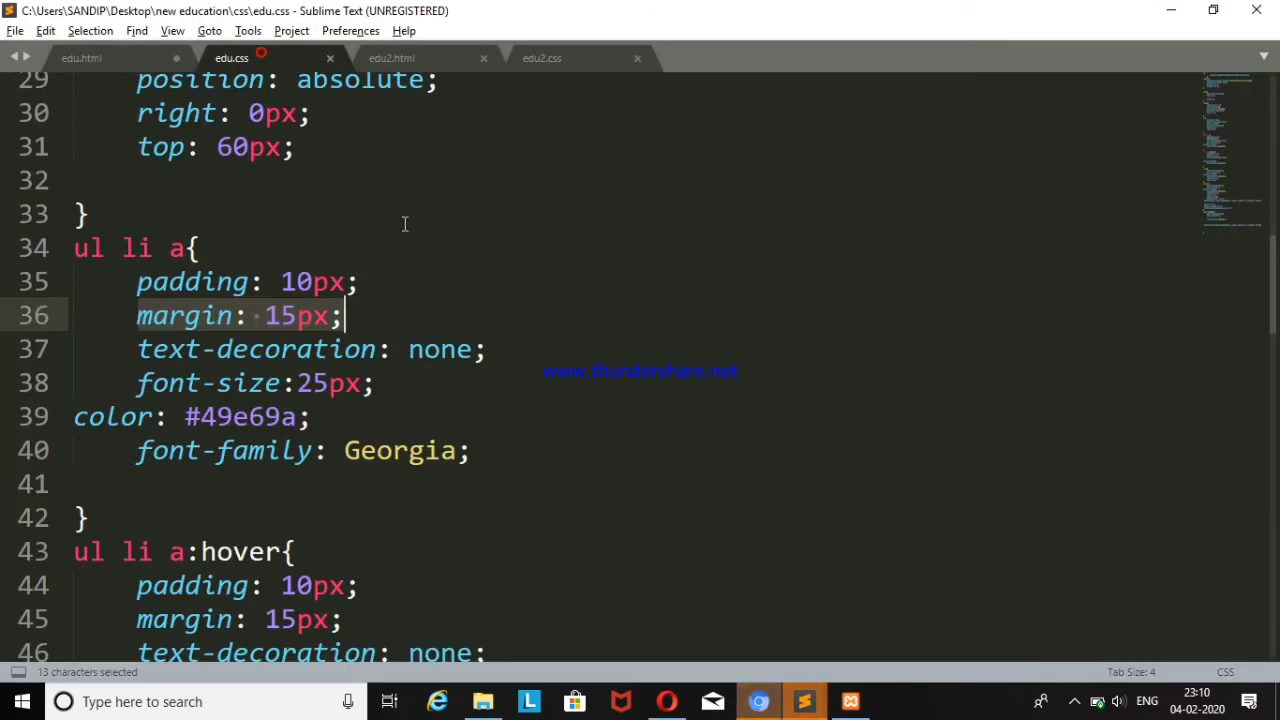
{"action": "left_click_drag", "start_coordinate": [136, 349], "coordinate": [496, 346]}
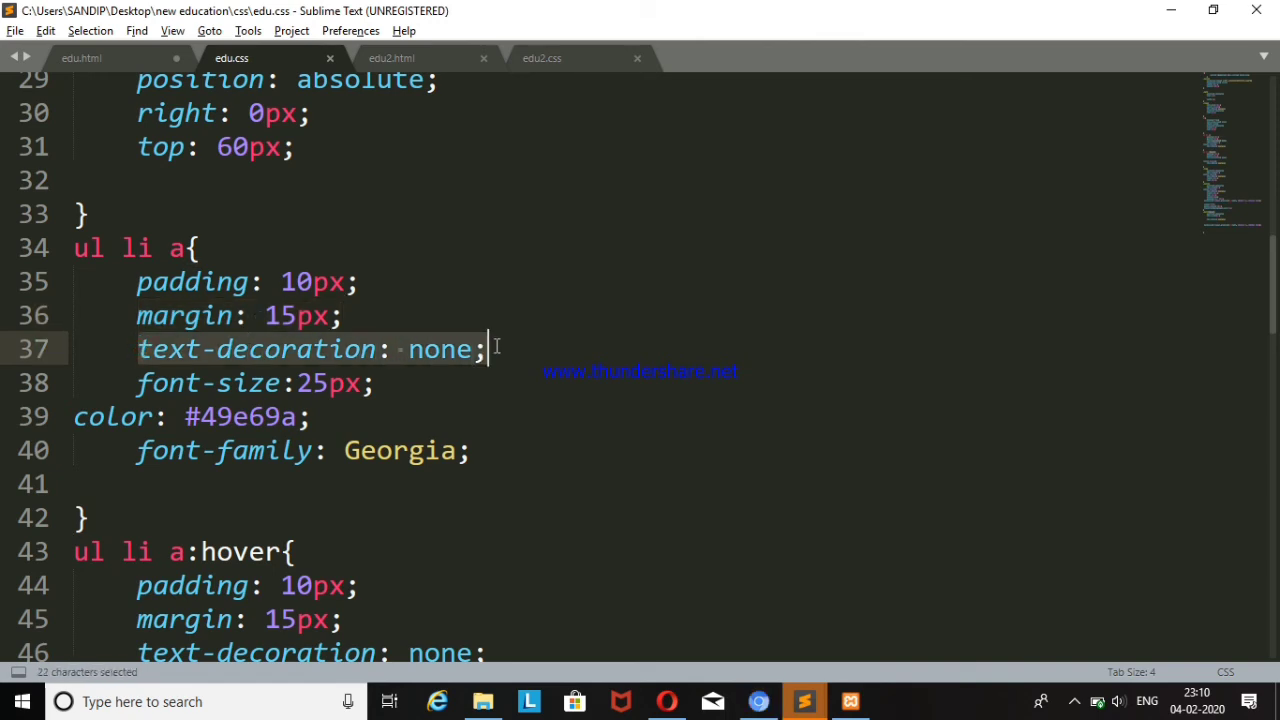
{"action": "key", "text": "ctrl+c"}
{"action": "left_click", "coordinate": [565, 55]}
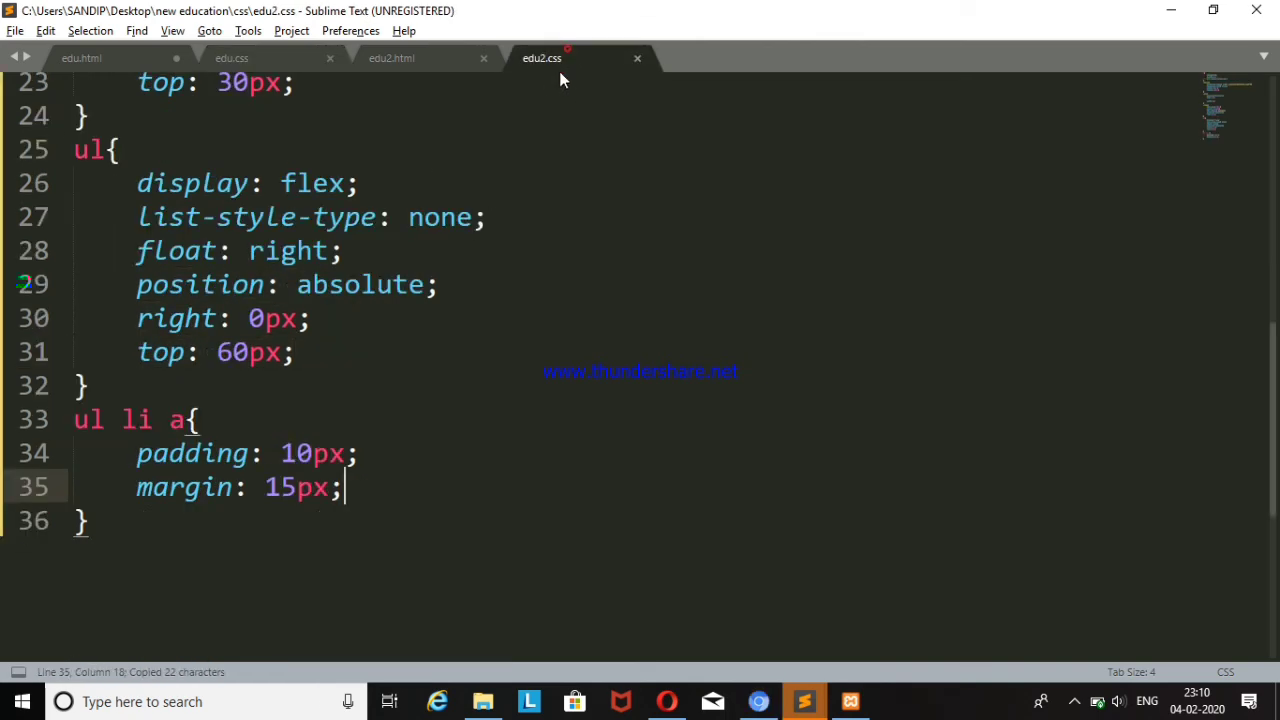
{"action": "key", "text": "Return"}
{"action": "key", "text": "ctrl+v"}
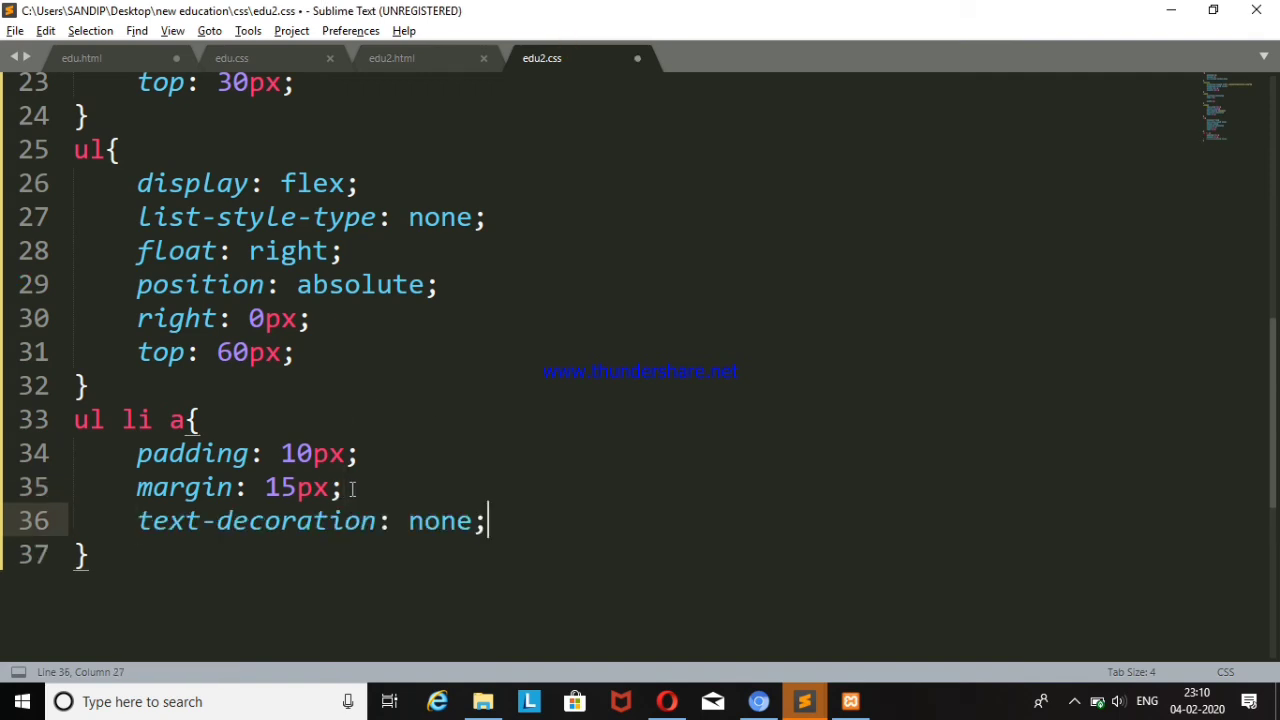
{"action": "key", "text": "ctrl+s"}
{"action": "key", "text": "alt+Tab"}
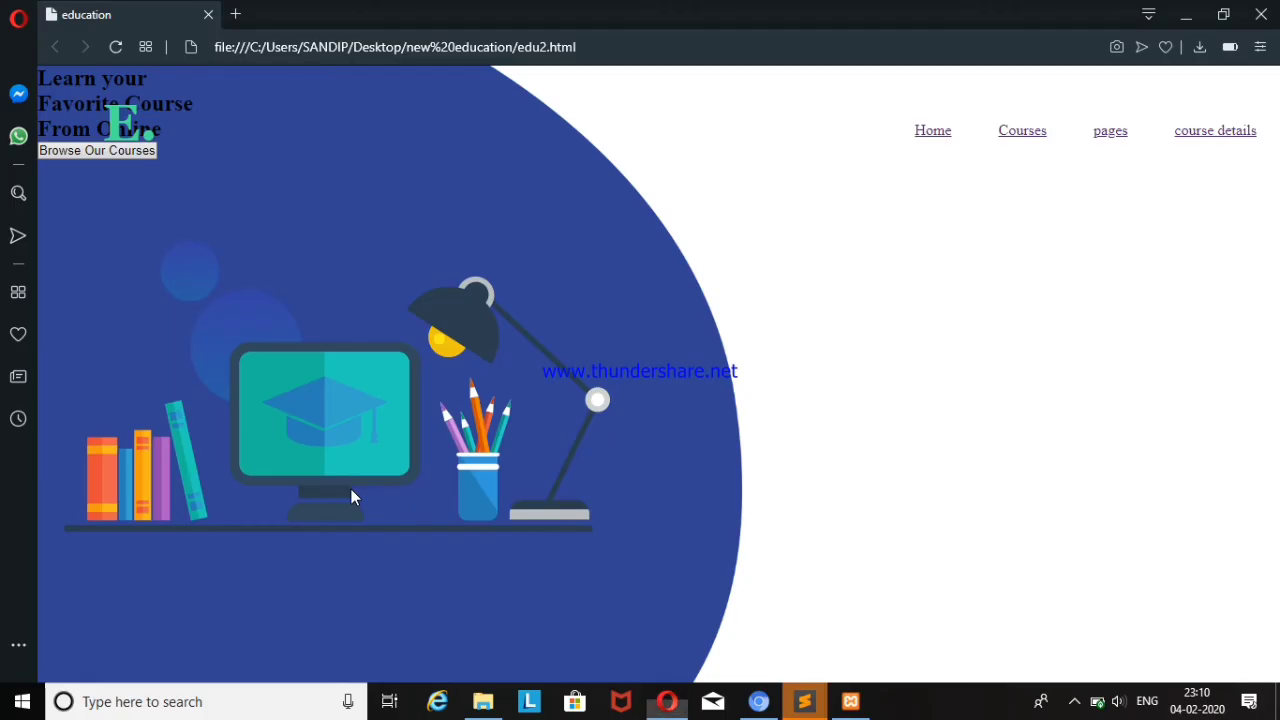
{"action": "key", "text": "F5"}
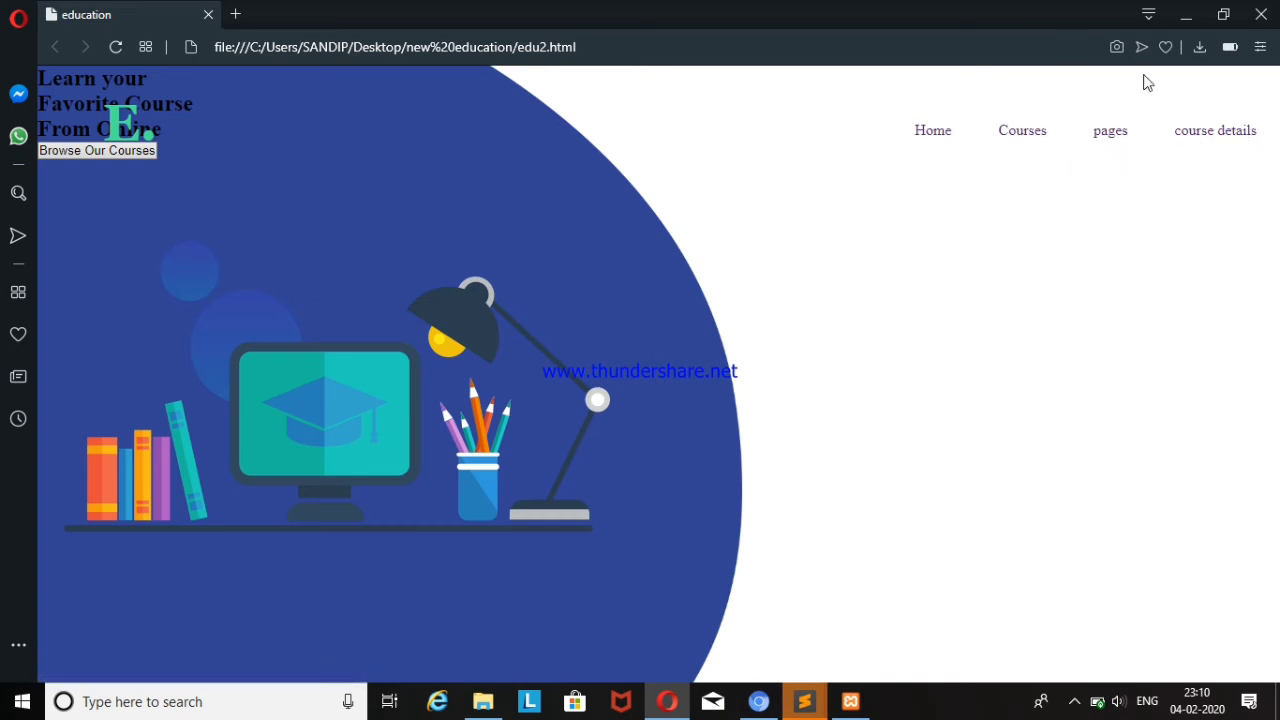
{"action": "mouse_move", "coordinate": [804, 701]}
{"action": "left_click", "coordinate": [727, 637]}
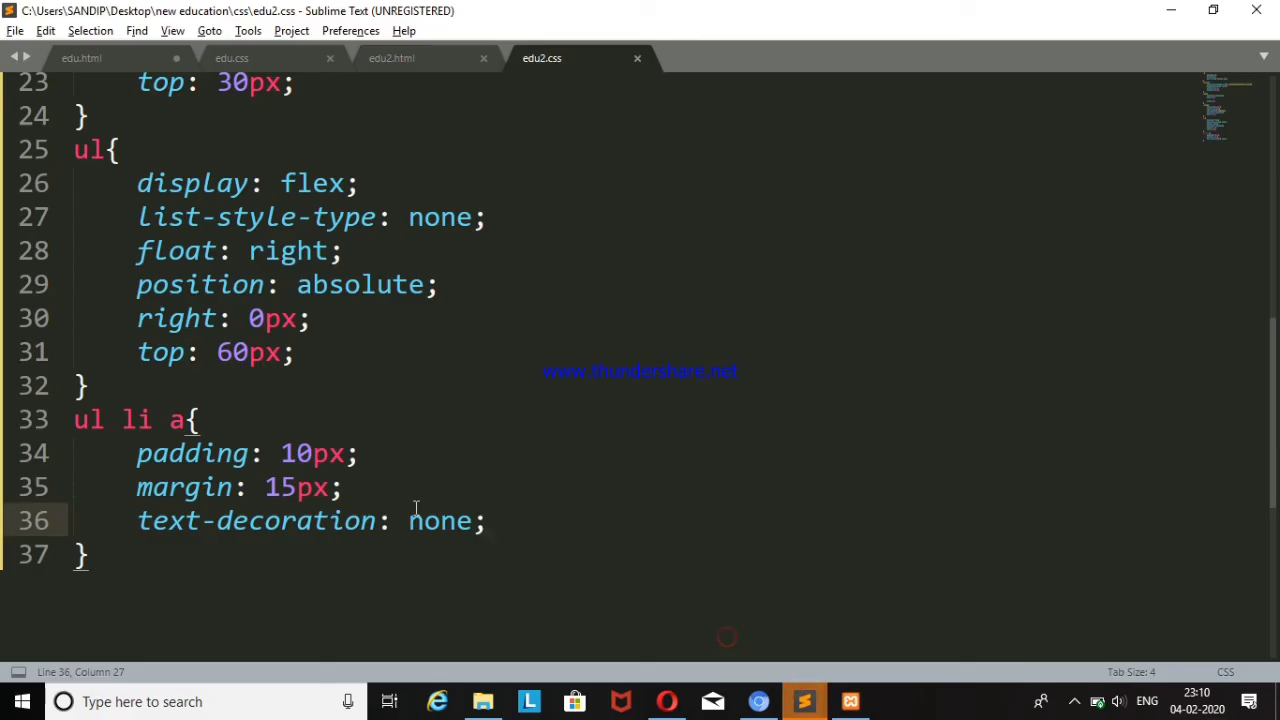
- Select the new text-decoration line and place the caret at the end of line 35
{"action": "left_click_drag", "start_coordinate": [138, 521], "coordinate": [516, 514]}
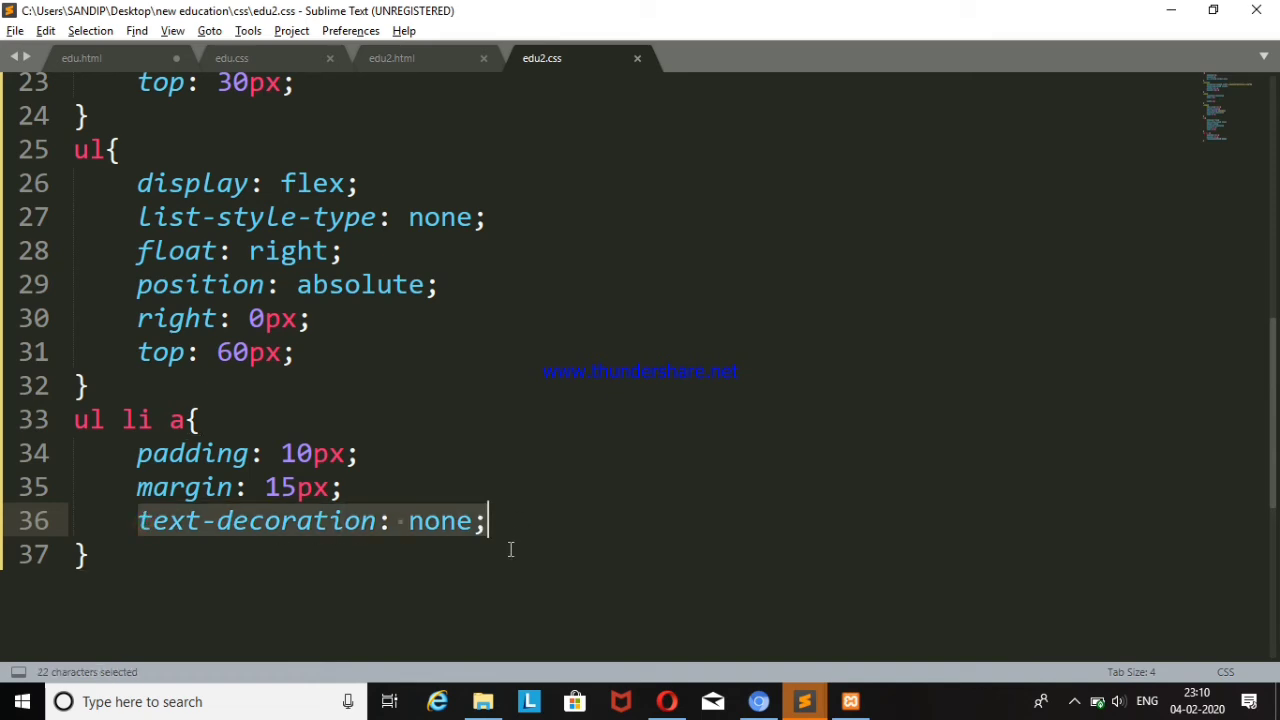
{"action": "left_click", "coordinate": [482, 350]}
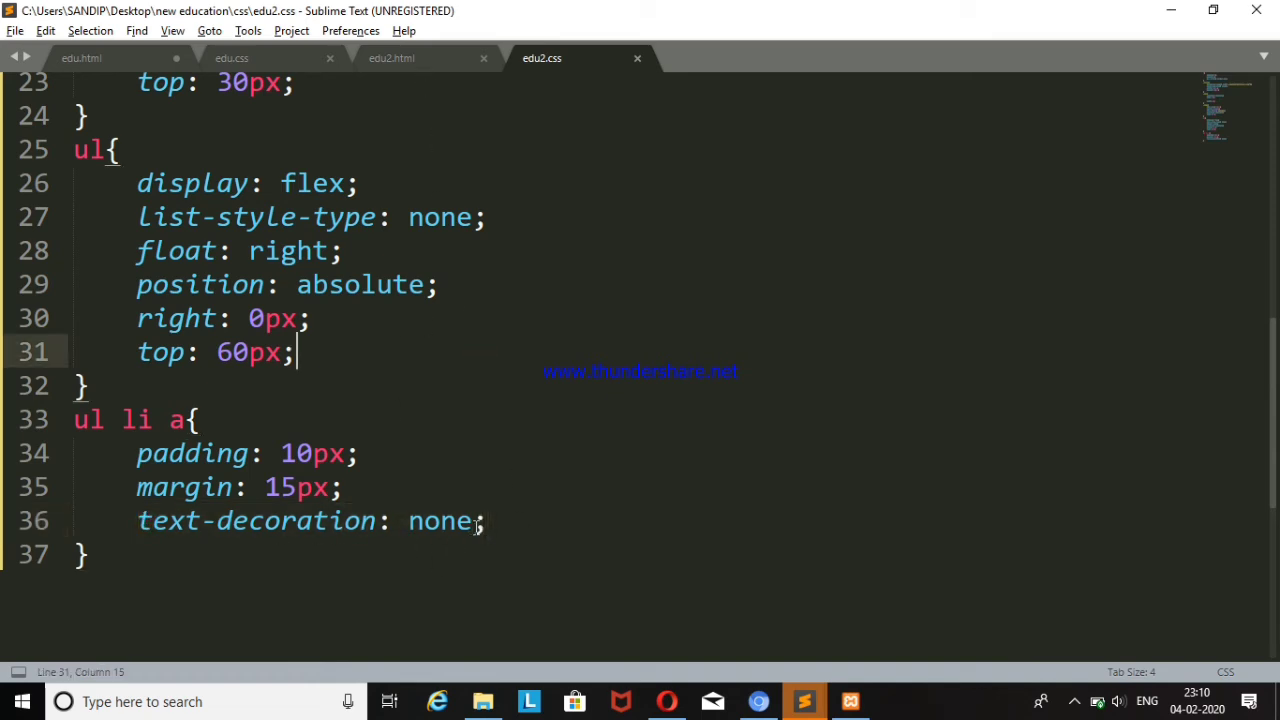
{"action": "mouse_move", "coordinate": [478, 526]}
{"action": "left_mouse_down"}
{"action": "mouse_move", "coordinate": [390, 521]}
{"action": "mouse_move", "coordinate": [470, 521]}
{"action": "left_mouse_up"}
{"action": "left_click", "coordinate": [545, 472]}
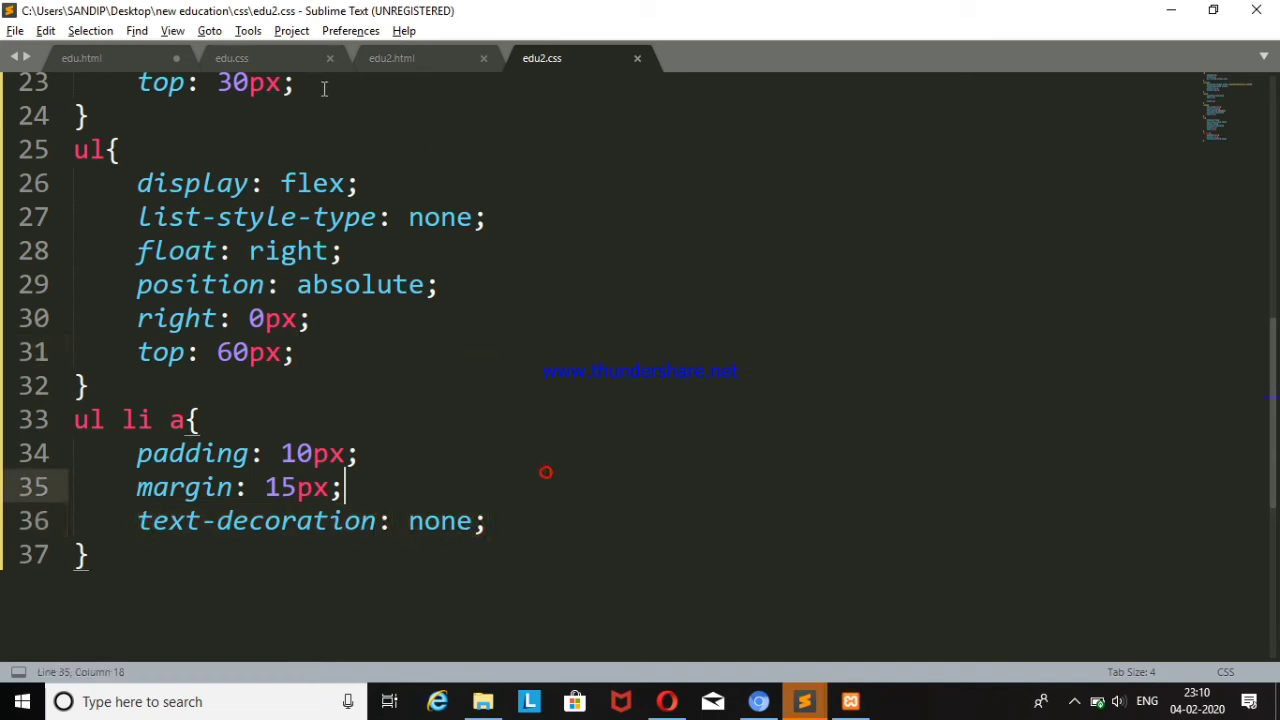
- Copy font-size:25px; from edu.css into edu2.css's ul li a rule, save, and refresh Opera
{"action": "left_click", "coordinate": [253, 62]}
{"action": "left_click_drag", "start_coordinate": [134, 383], "coordinate": [390, 380]}
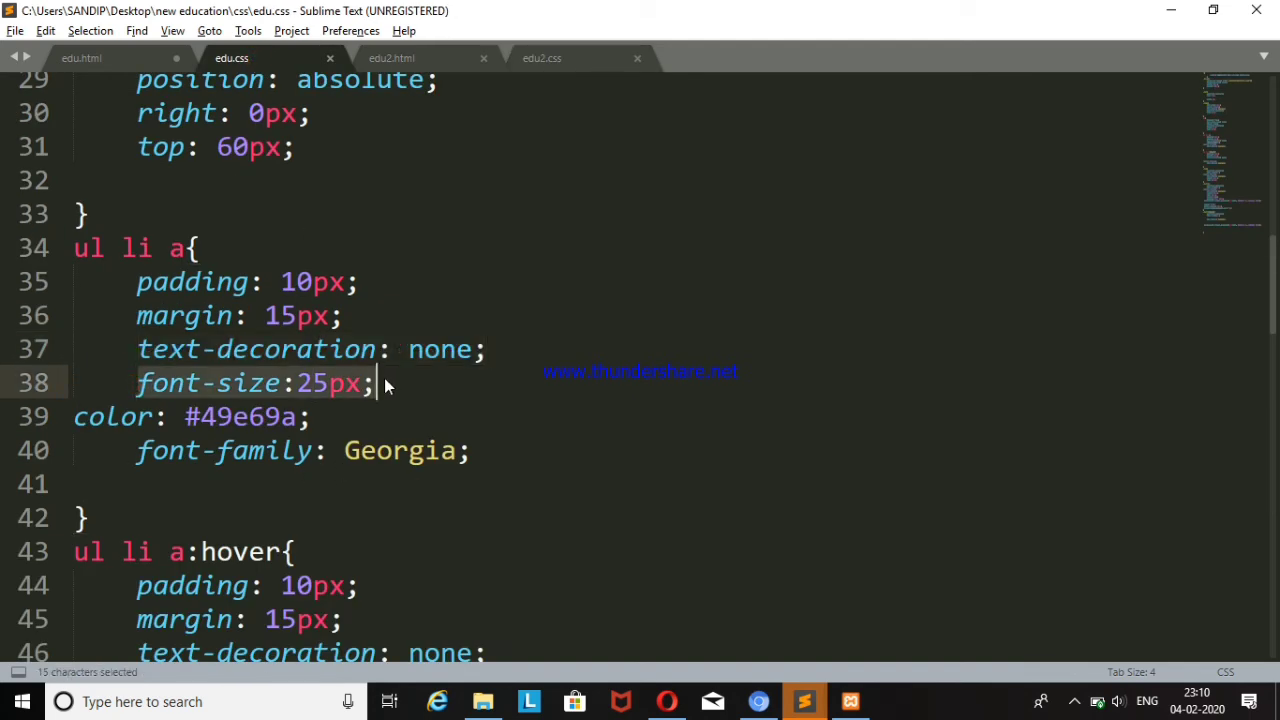
{"action": "key", "text": "ctrl+c"}
{"action": "left_click_drag", "start_coordinate": [448, 270], "coordinate": [470, 113]}
{"action": "left_click", "coordinate": [540, 58]}
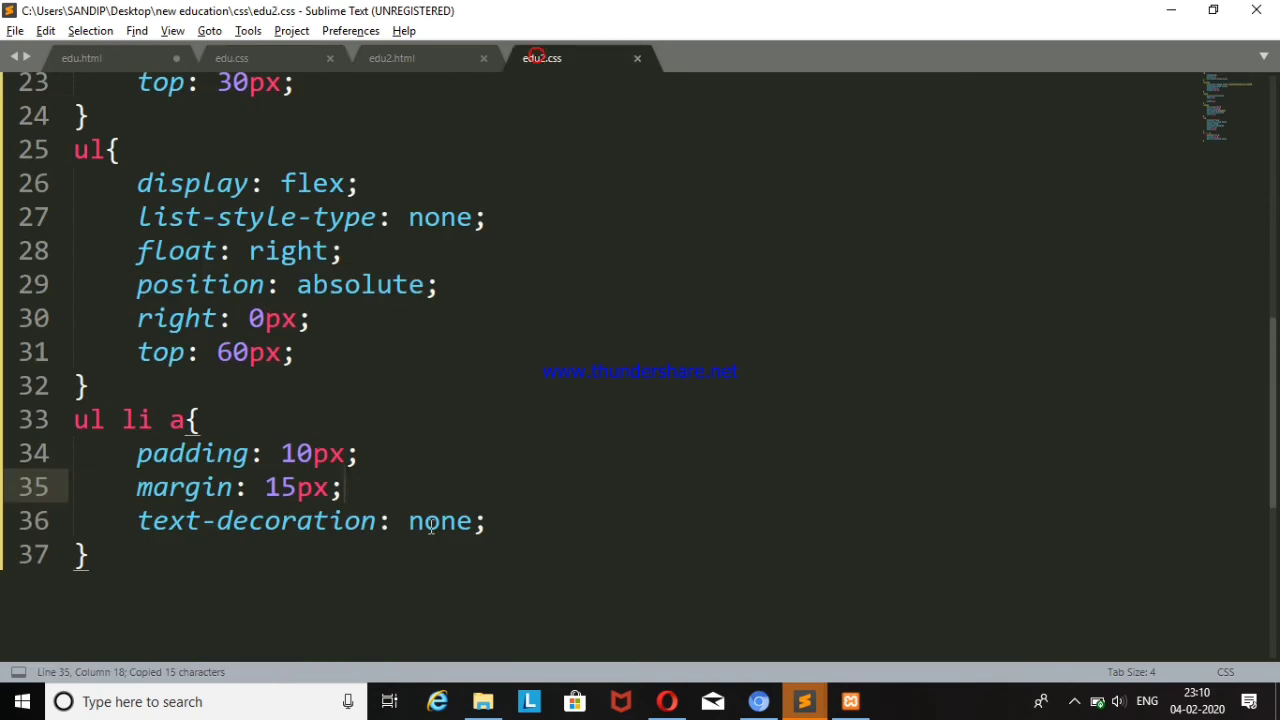
{"action": "left_click", "coordinate": [494, 518]}
{"action": "key", "text": "Return"}
{"action": "key", "text": "ctrl+v"}
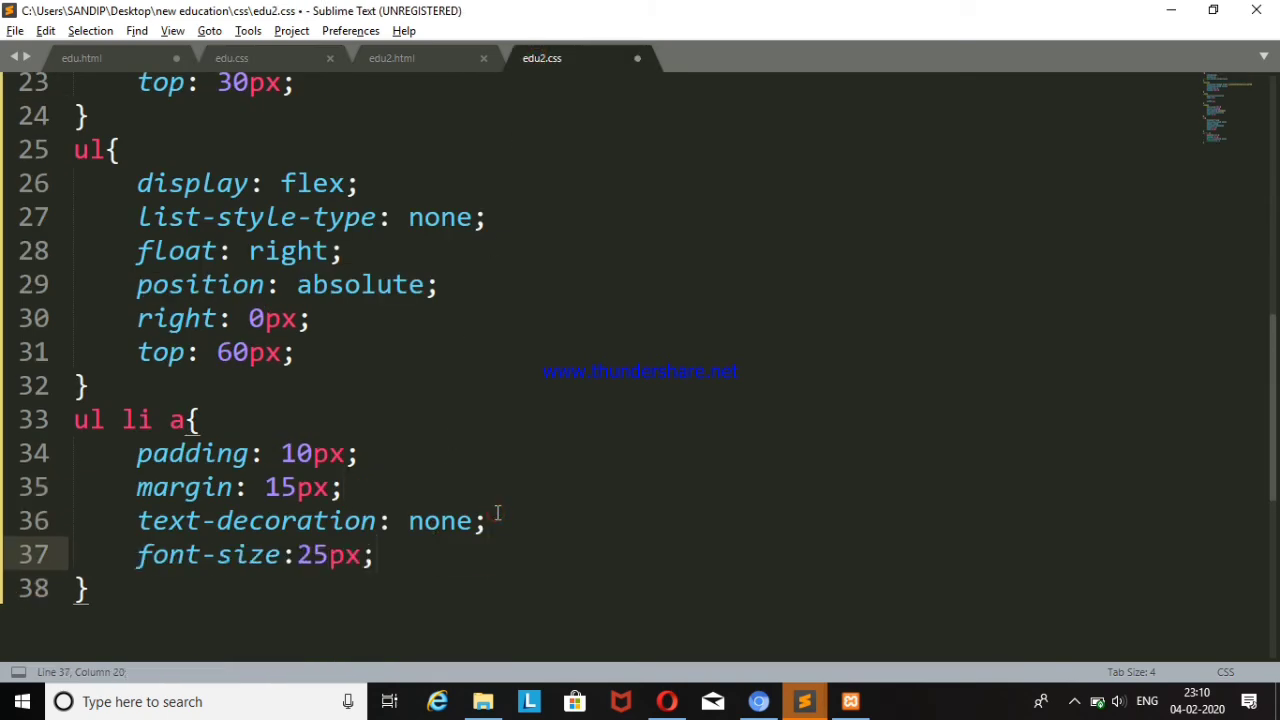
{"action": "key", "text": "ctrl+s"}
{"action": "key", "text": "alt+Tab"}
{"action": "key", "text": "F5"}
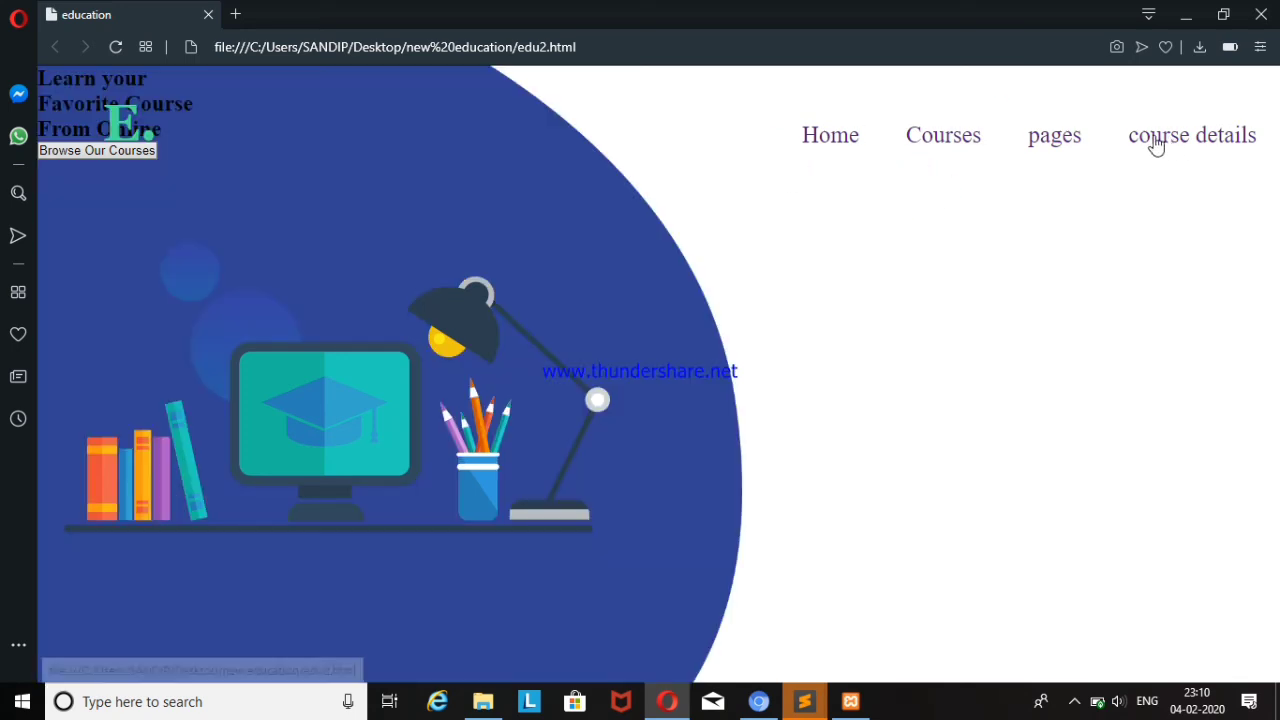
- Add color #49e69a and font-family Georgia to the ul li a rule and refresh Opera
{"action": "mouse_move", "coordinate": [804, 701]}
{"action": "left_click", "coordinate": [738, 655]}
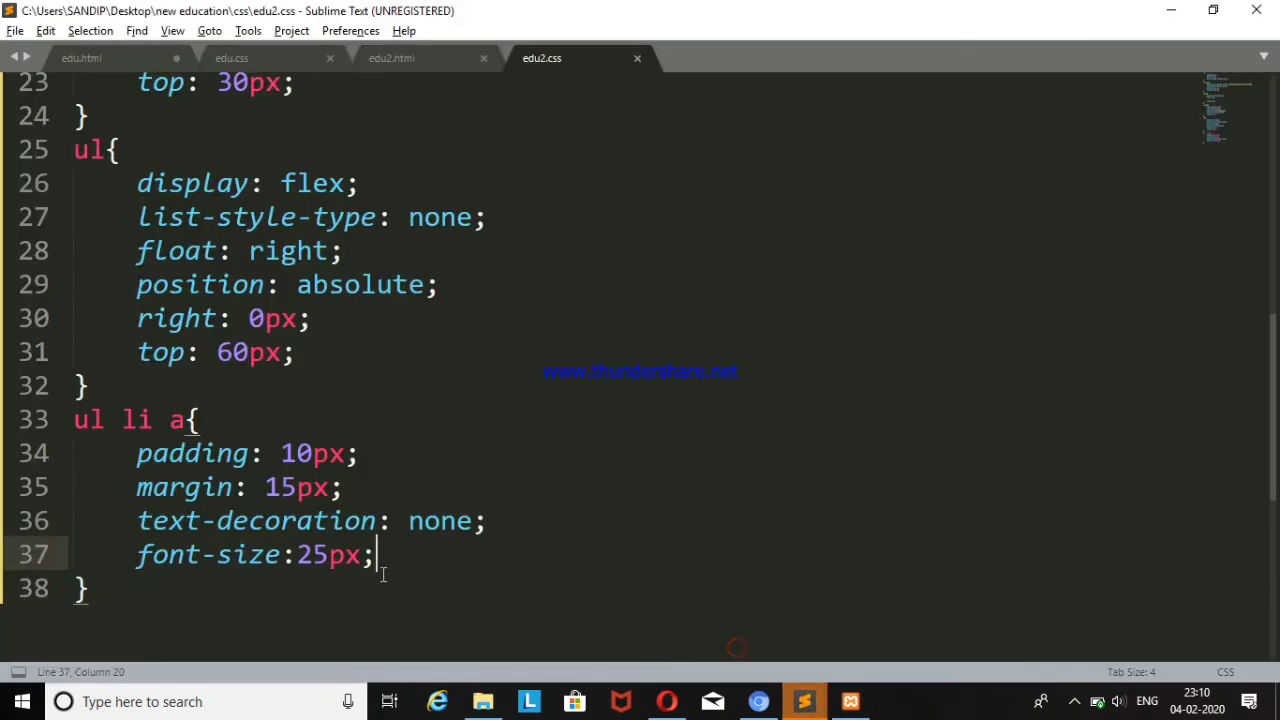
{"action": "left_click", "coordinate": [250, 58]}
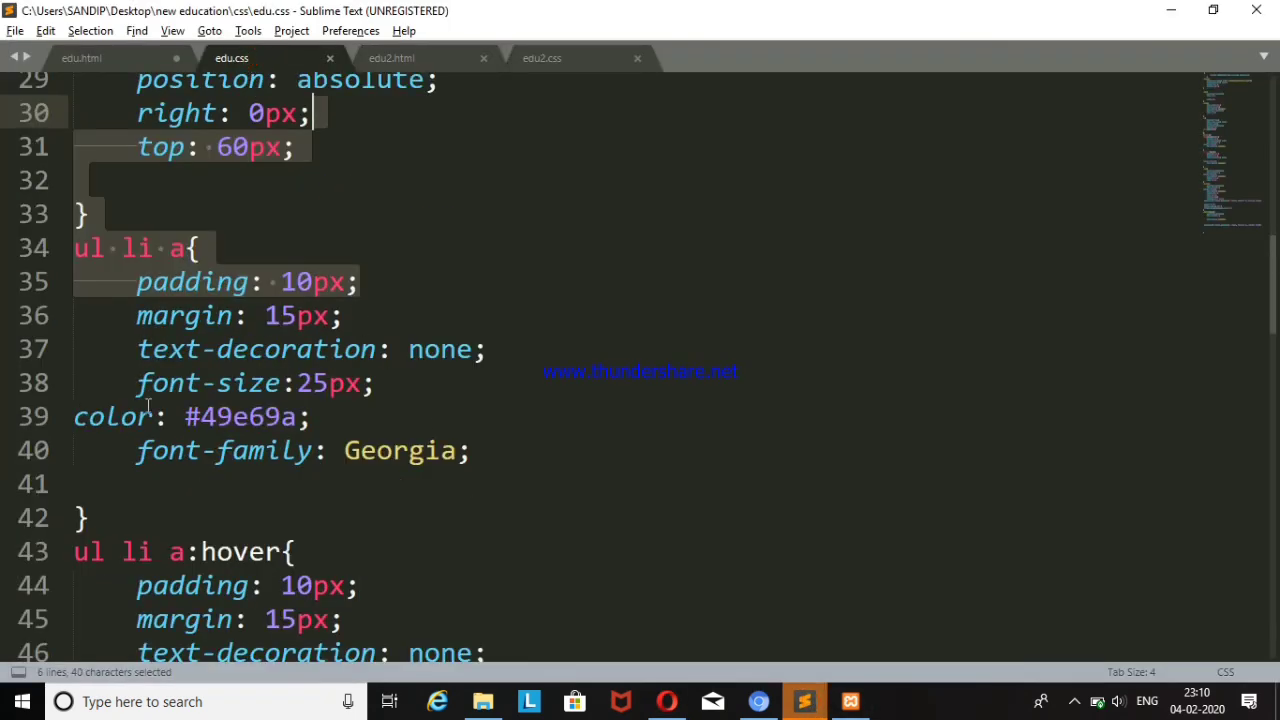
{"action": "left_click", "coordinate": [128, 355]}
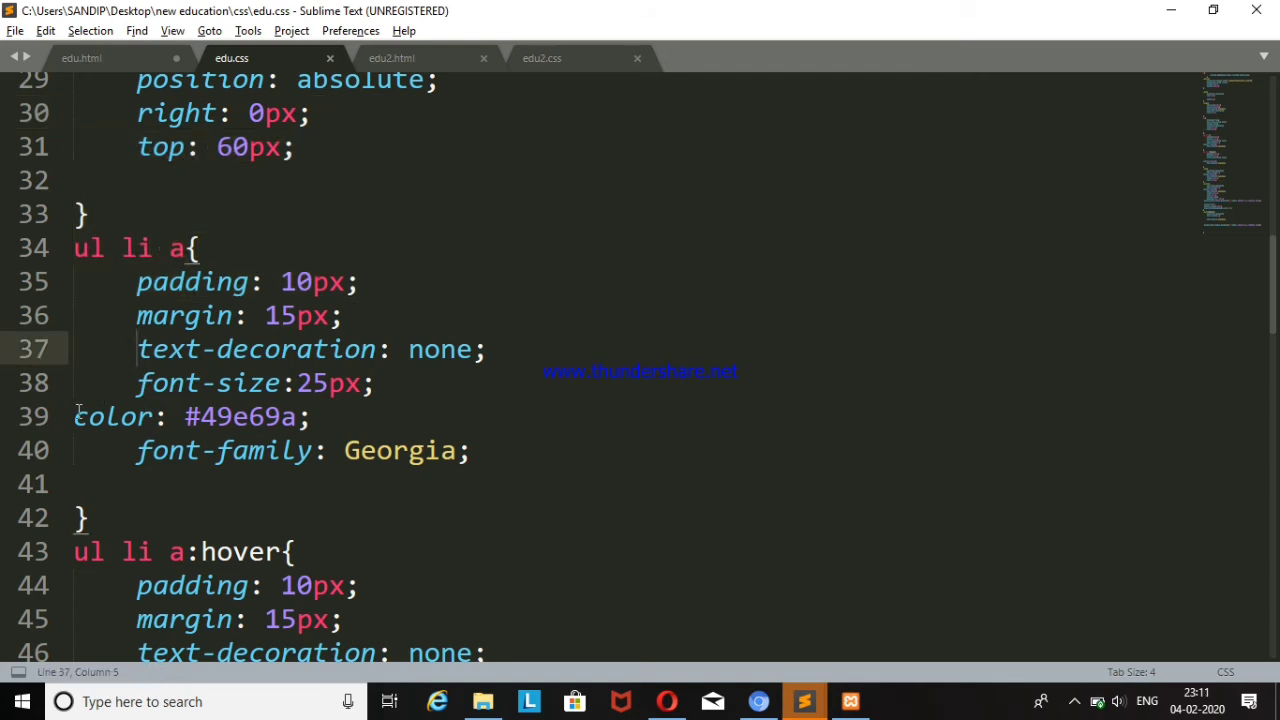
{"action": "left_click_drag", "start_coordinate": [77, 416], "coordinate": [488, 450]}
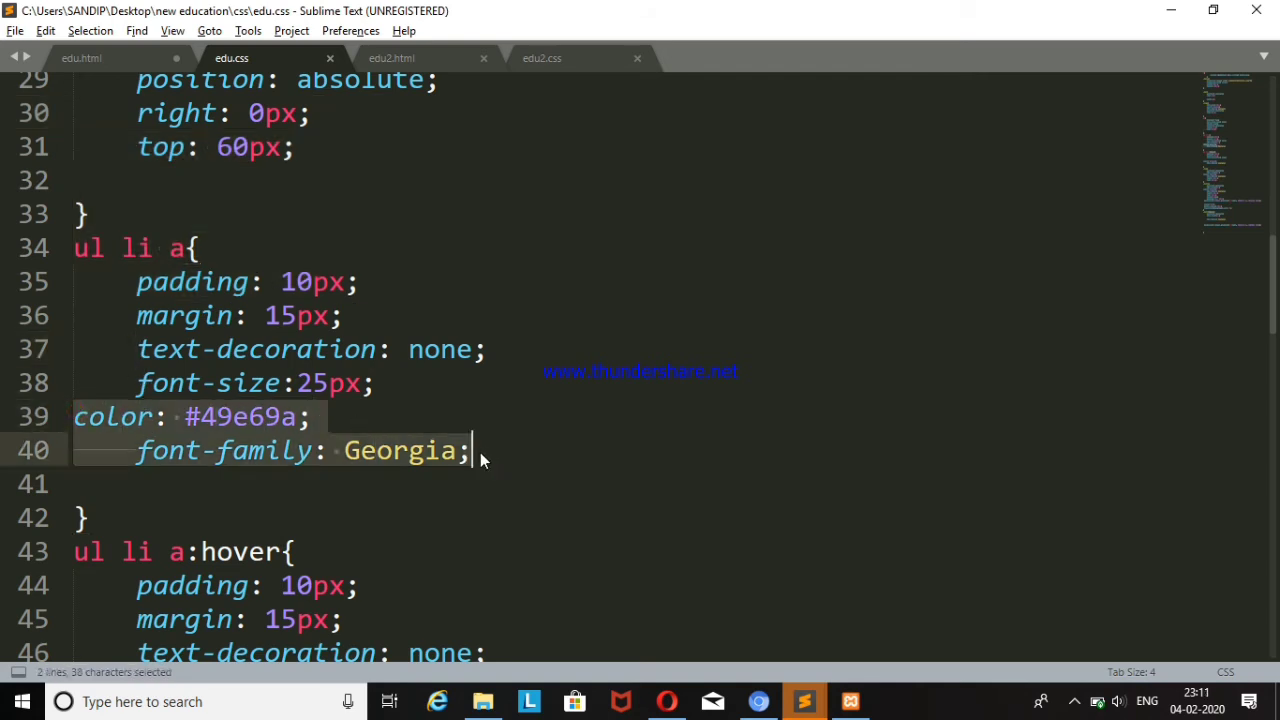
{"action": "key", "text": "ctrl+c"}
{"action": "left_click", "coordinate": [541, 58]}
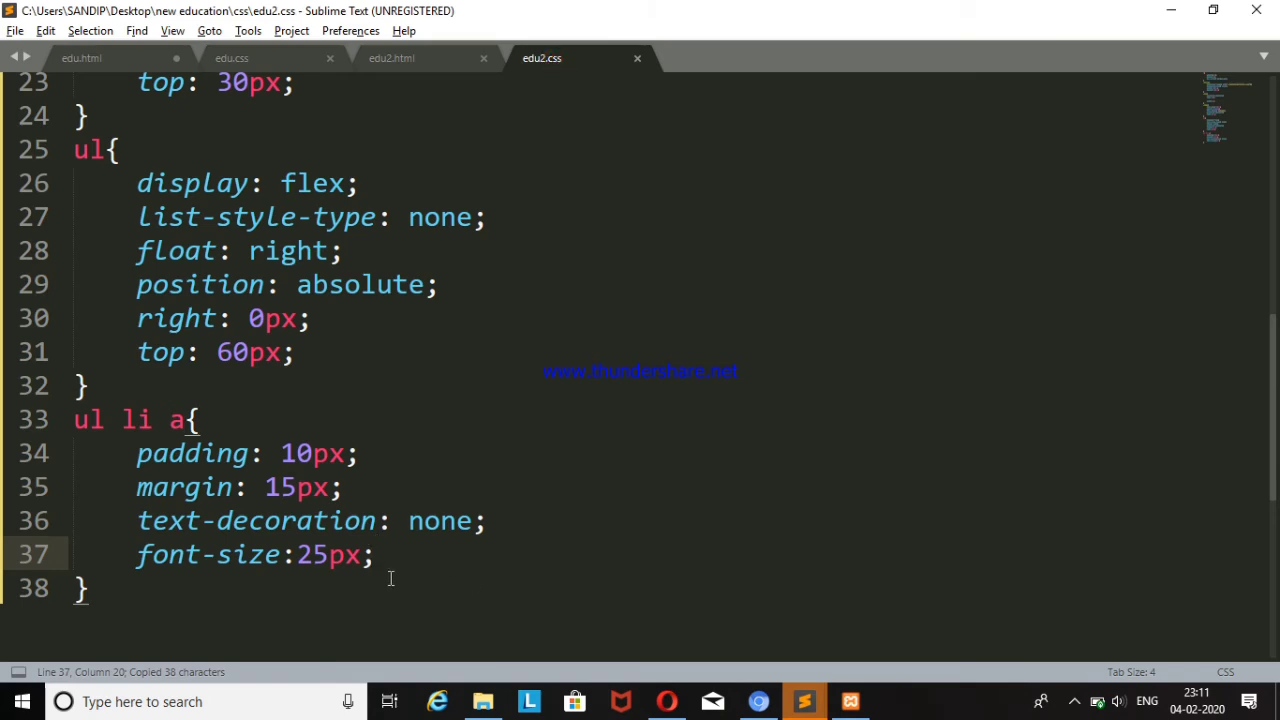
{"action": "key", "text": "Return"}
{"action": "key", "text": "ctrl+v"}
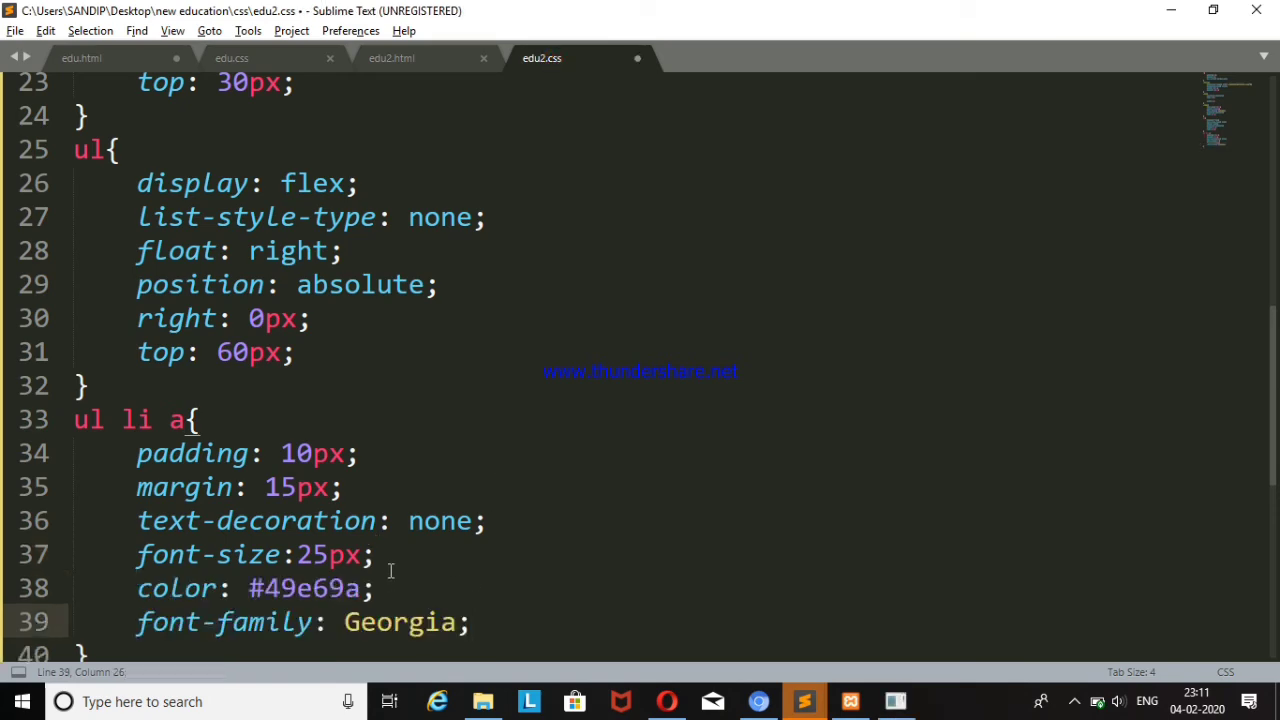
{"action": "key", "text": "alt+Tab"}
{"action": "key", "text": "F5"}
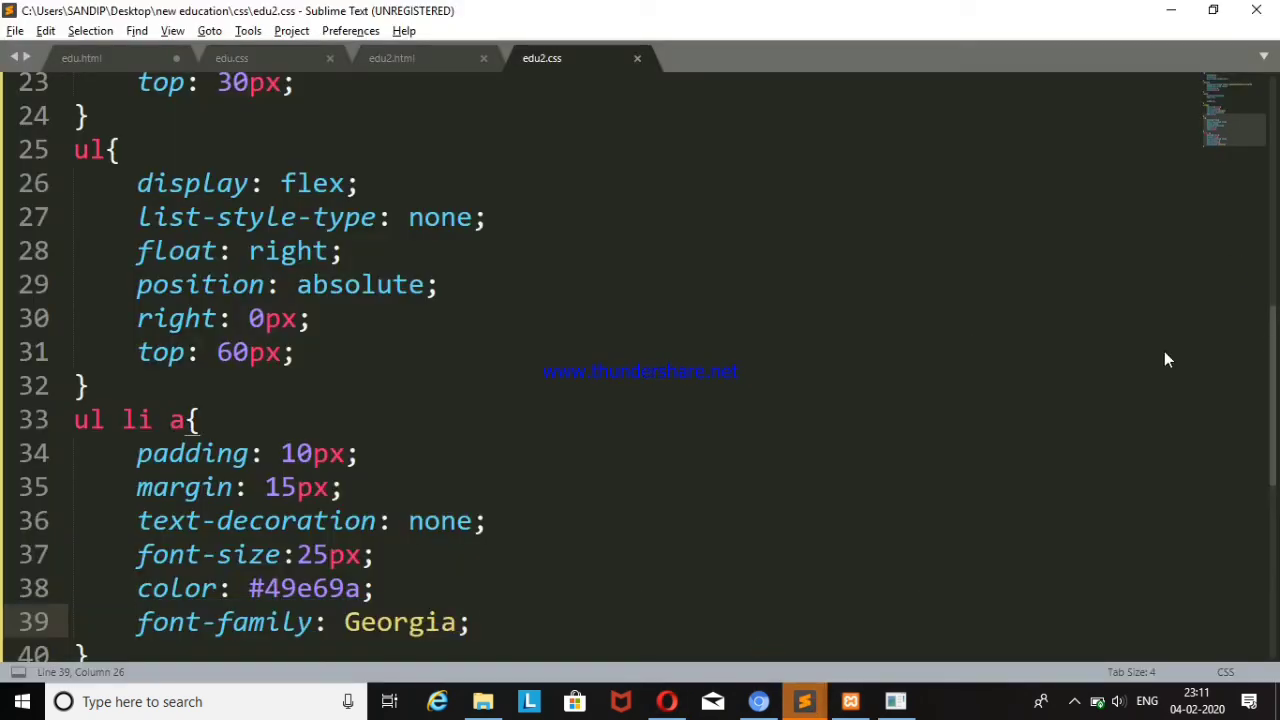
- Paste edu.css's ul li a:hover rule (color #3e4ee9) below ul li a in edu2.css, save, preview
{"action": "left_click", "coordinate": [276, 57]}
{"action": "left_click_drag", "start_coordinate": [1273, 312], "coordinate": [1275, 370]}
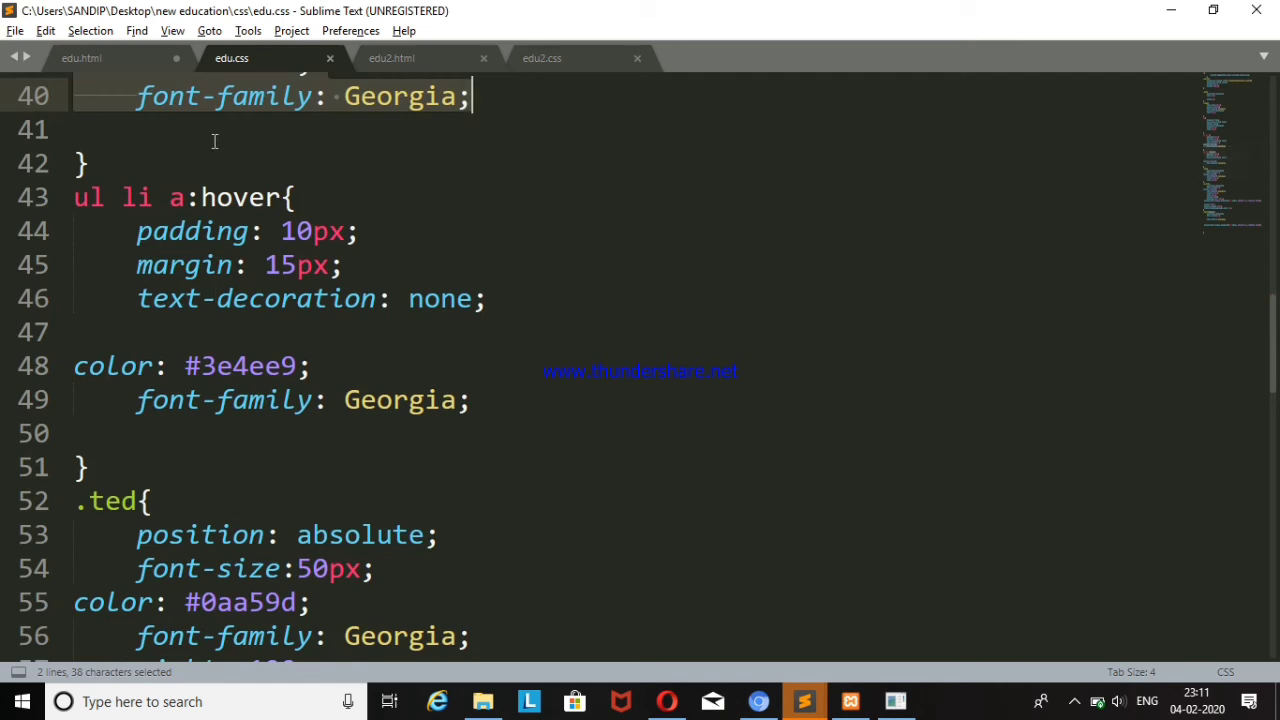
{"action": "left_click_drag", "start_coordinate": [201, 197], "coordinate": [283, 197]}
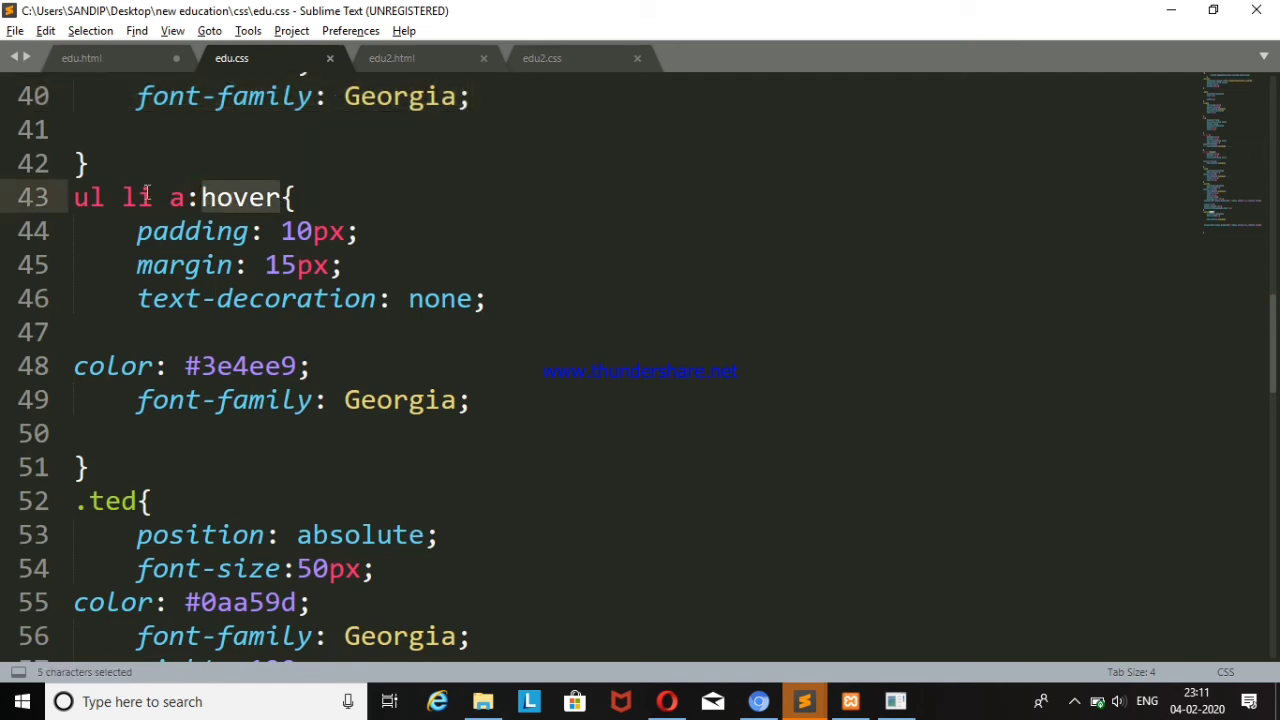
{"action": "mouse_move", "coordinate": [74, 197]}
{"action": "left_mouse_down"}
{"action": "mouse_move", "coordinate": [469, 463]}
{"action": "mouse_move", "coordinate": [454, 472]}
{"action": "left_mouse_up"}
{"action": "key", "text": "ctrl+c"}
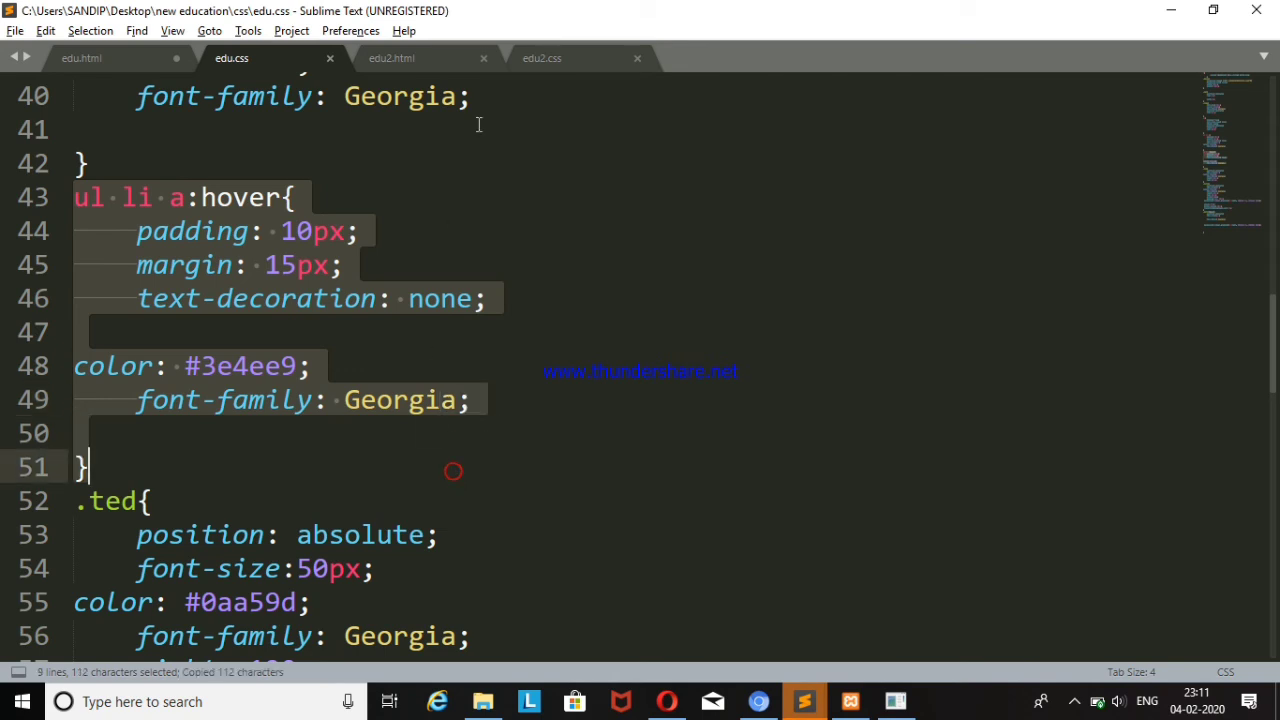
{"action": "left_click", "coordinate": [541, 58]}
{"action": "scroll", "coordinate": [530, 567], "scroll_direction": "down", "scroll_amount": 3}
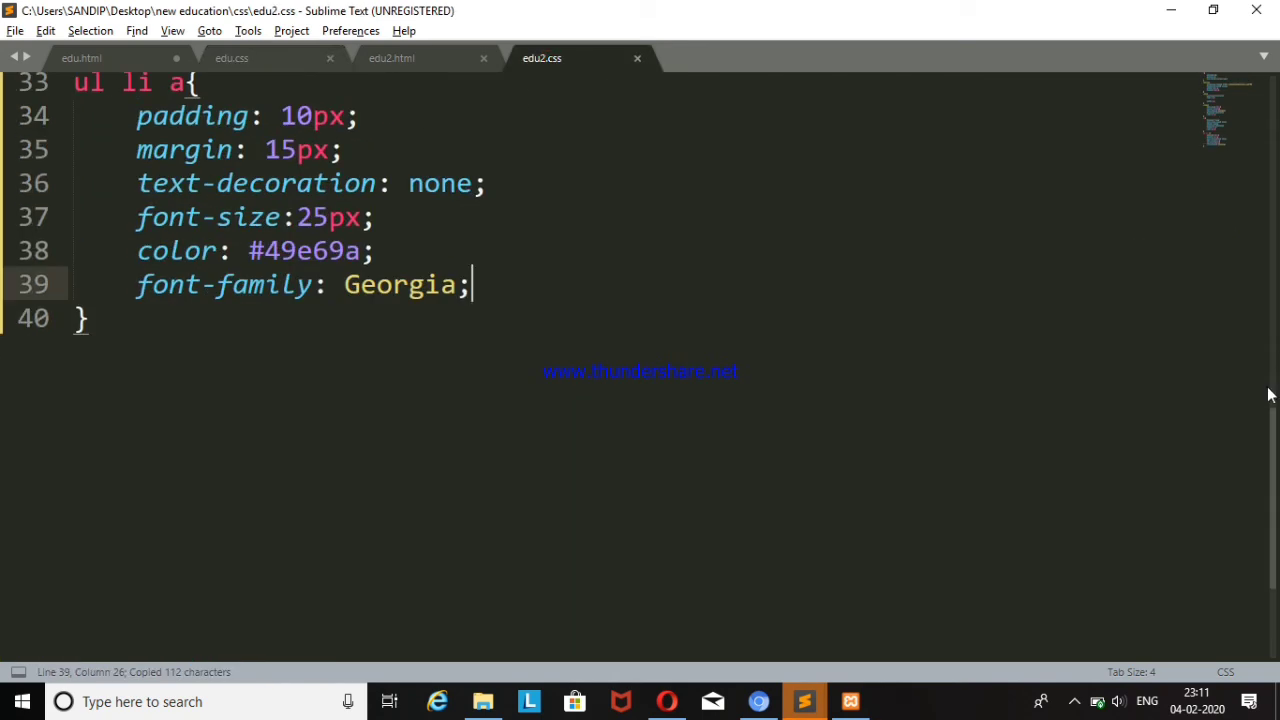
{"action": "left_click", "coordinate": [152, 335]}
{"action": "key", "text": "Return"}
{"action": "key", "text": "ctrl+v"}
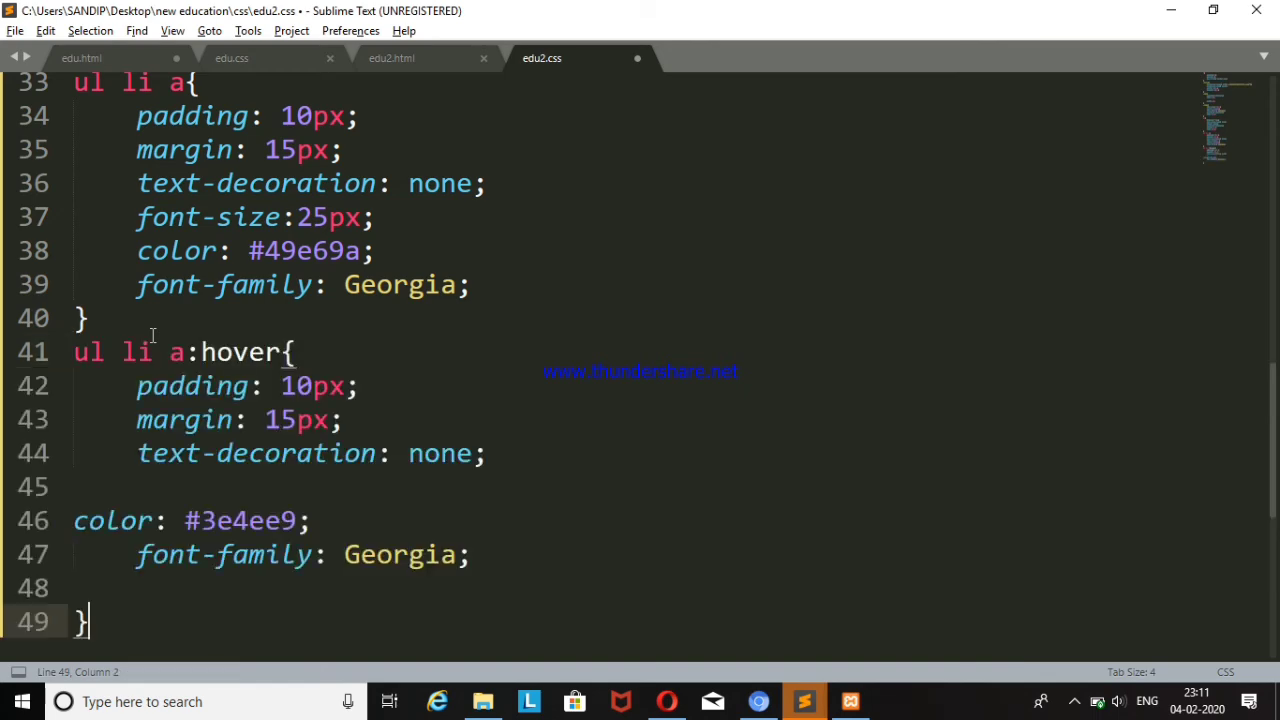
{"action": "key", "text": "ctrl+s"}
{"action": "key", "text": "alt+Tab"}
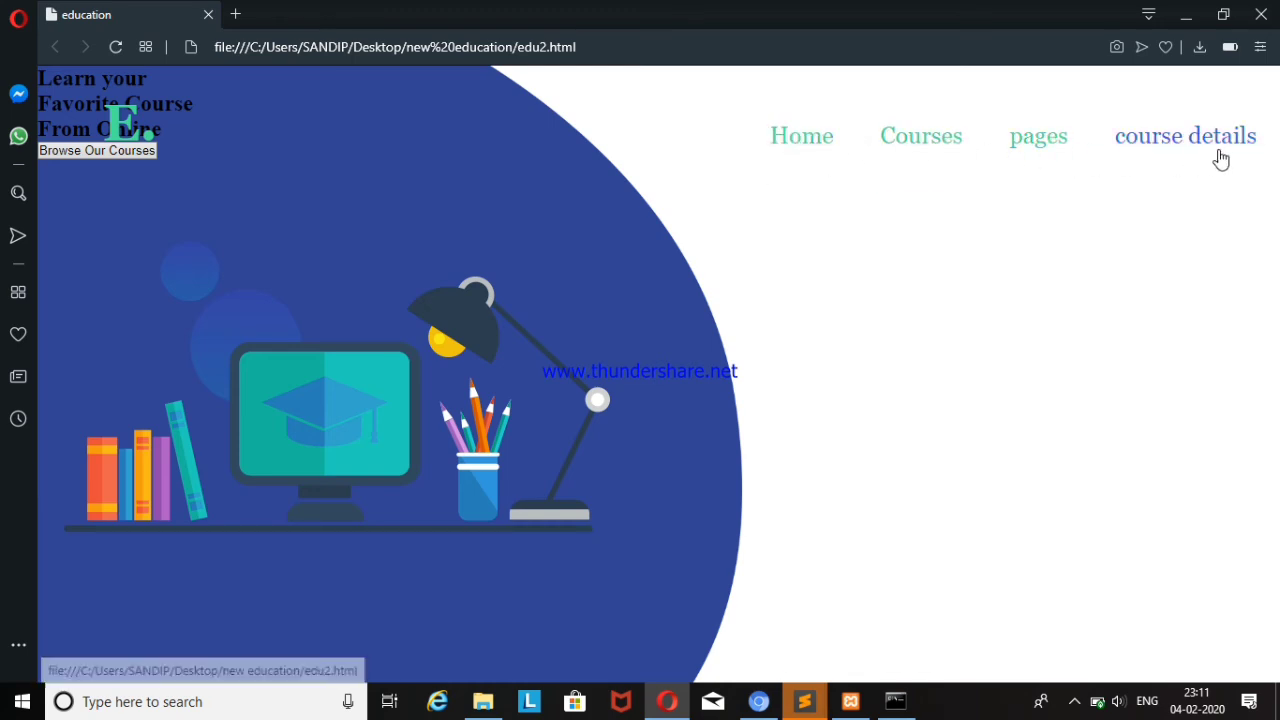
- Change the ul li a:hover margin from 15px to 30px, save, and preview in Opera
{"action": "mouse_move", "coordinate": [804, 701]}
{"action": "left_click", "coordinate": [720, 646]}
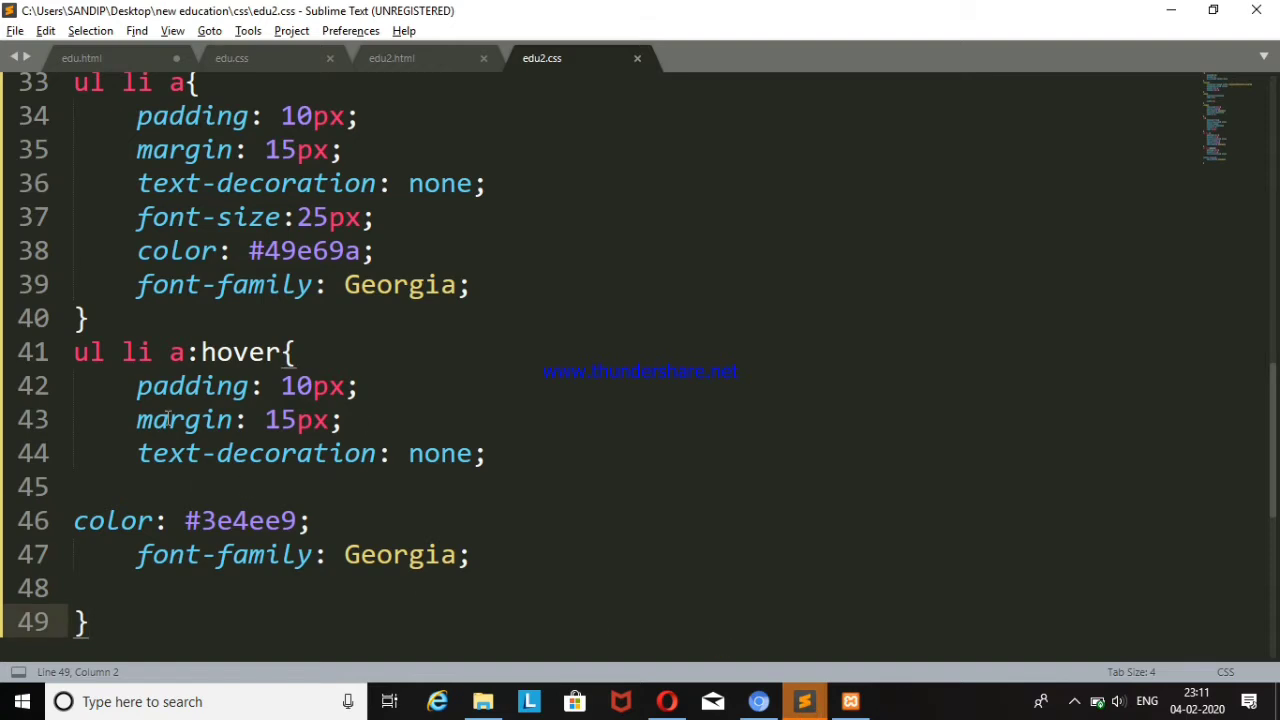
{"action": "left_click_drag", "start_coordinate": [187, 352], "coordinate": [282, 352]}
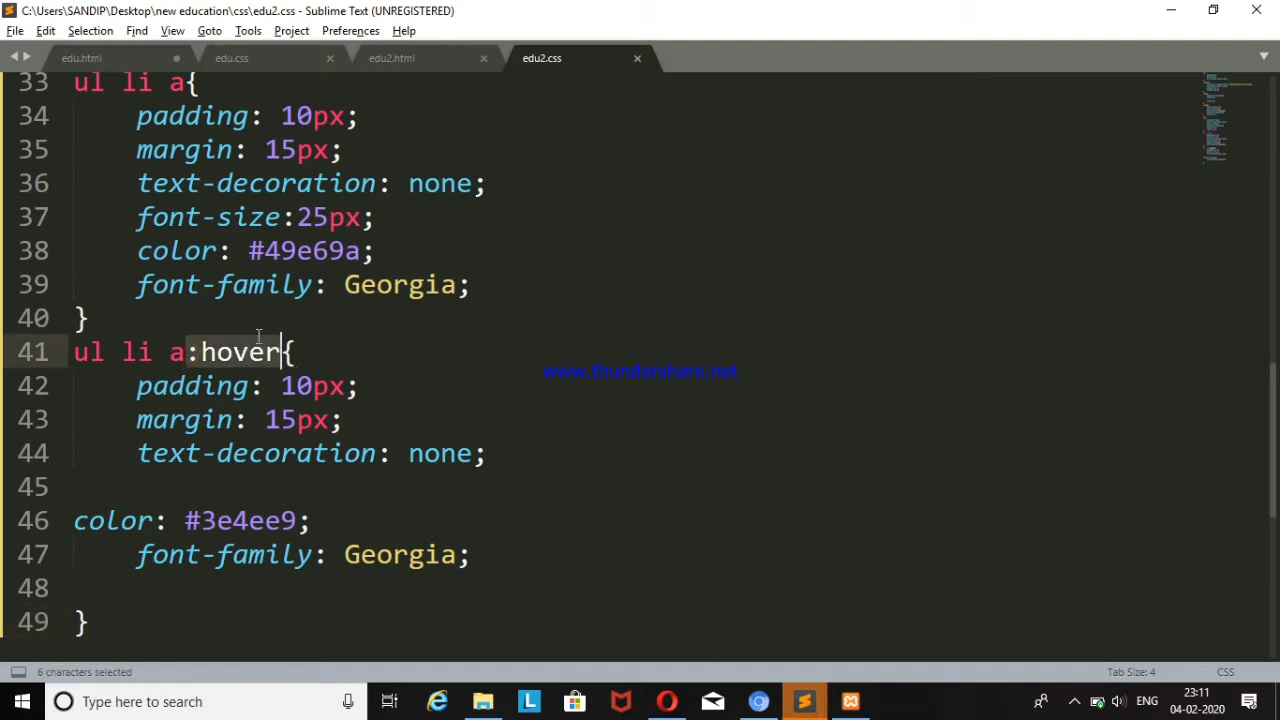
{"action": "left_click_drag", "start_coordinate": [134, 386], "coordinate": [360, 553]}
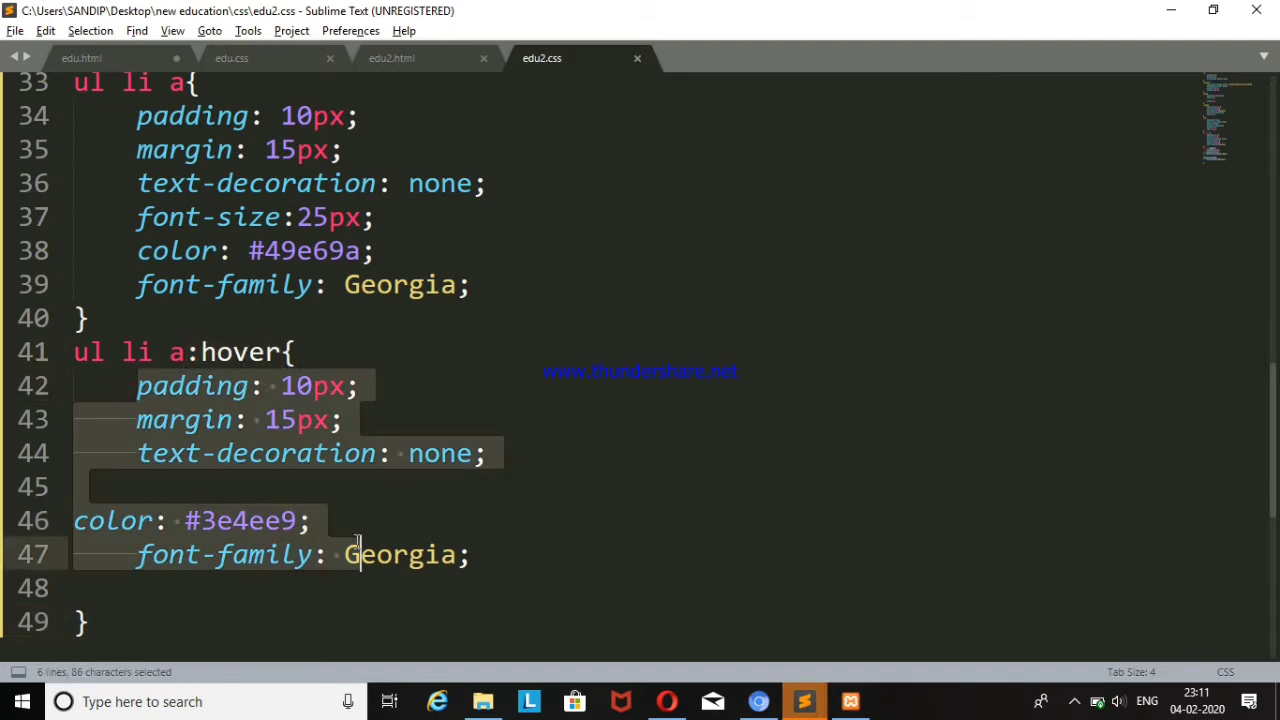
{"action": "left_click", "coordinate": [503, 520]}
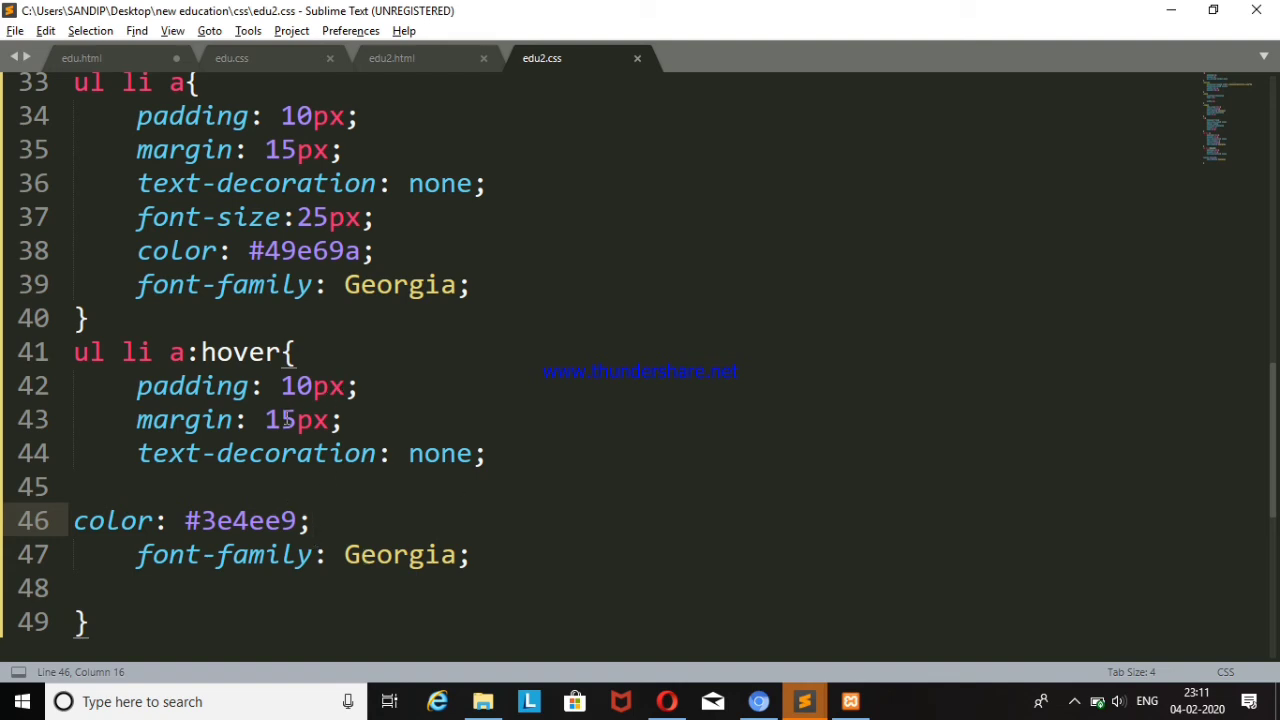
{"action": "left_click_drag", "start_coordinate": [295, 420], "coordinate": [266, 420]}
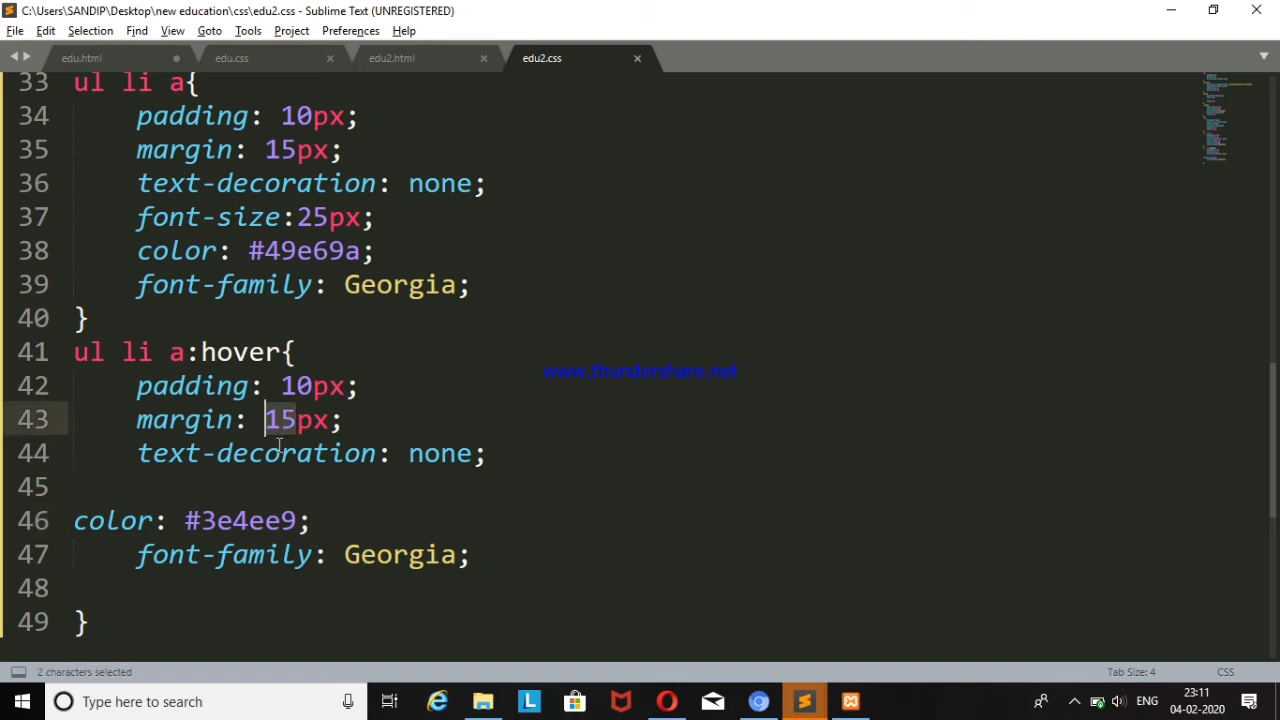
{"action": "type", "text": "30"}
{"action": "key", "text": "ctrl+s"}
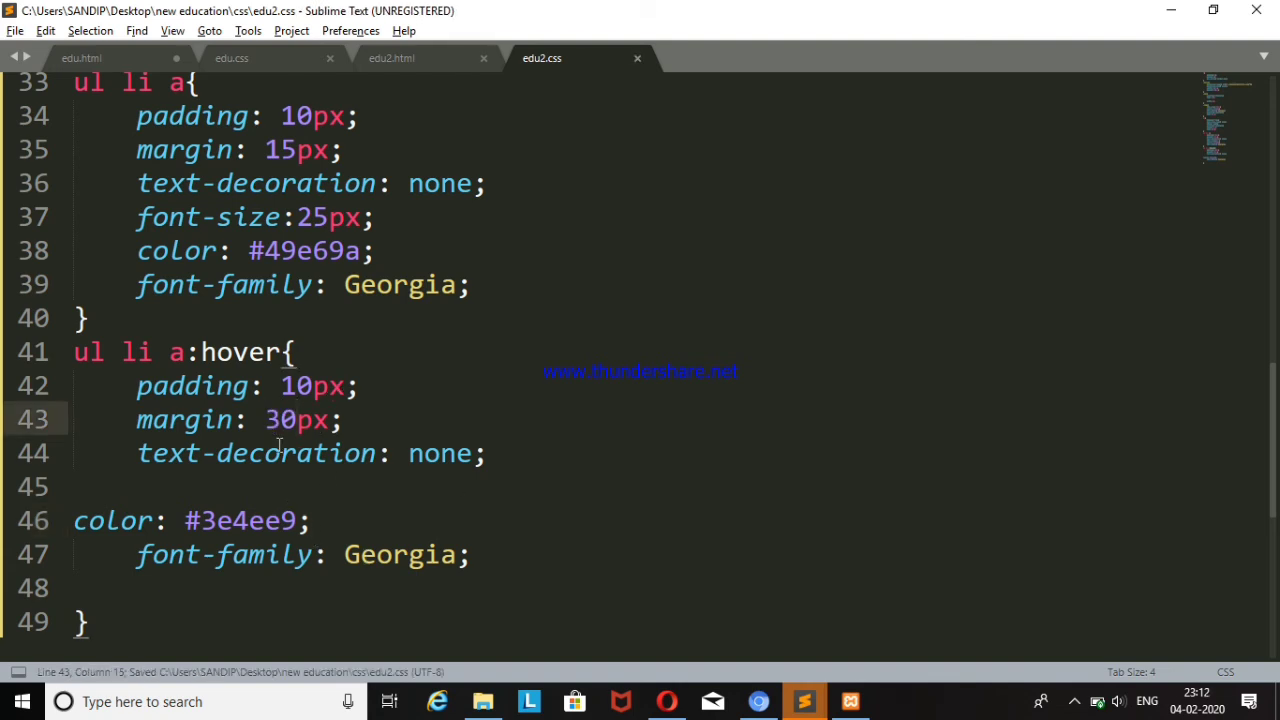
{"action": "key", "text": "alt+Tab"}
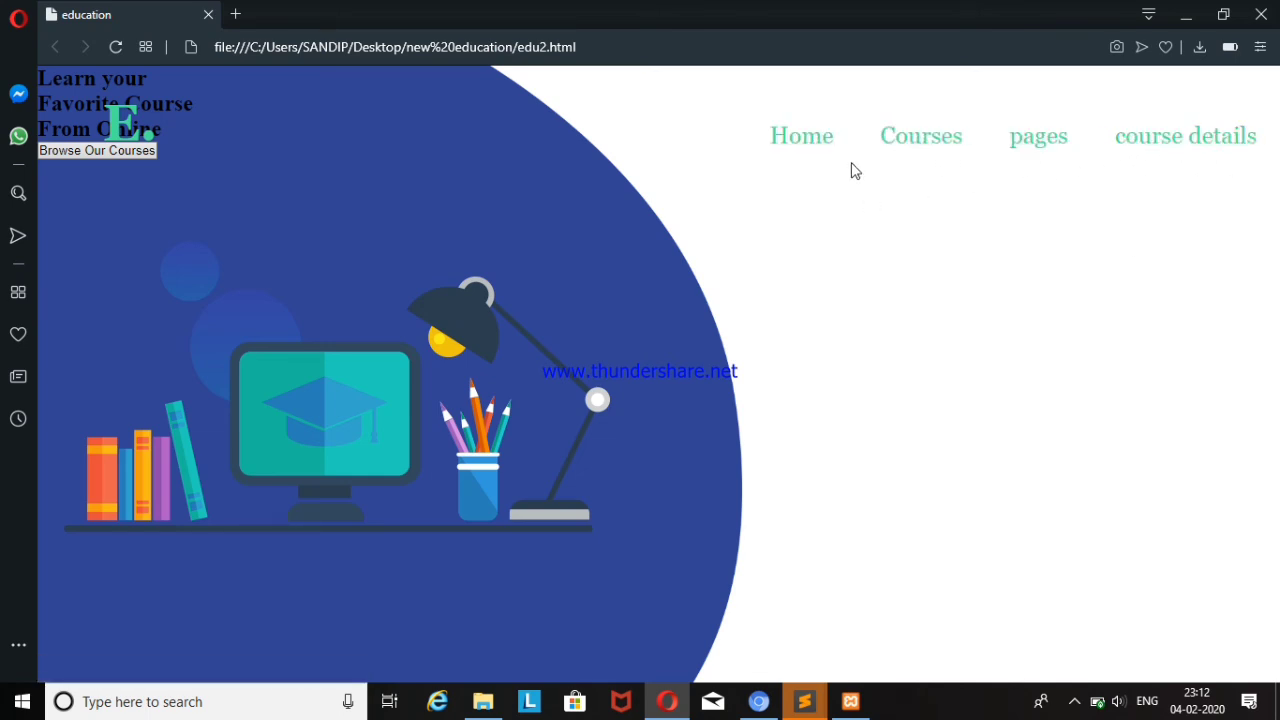
- Undo the hover margin back to 15px, save, and reload the Opera preview
{"action": "left_click", "coordinate": [806, 704]}
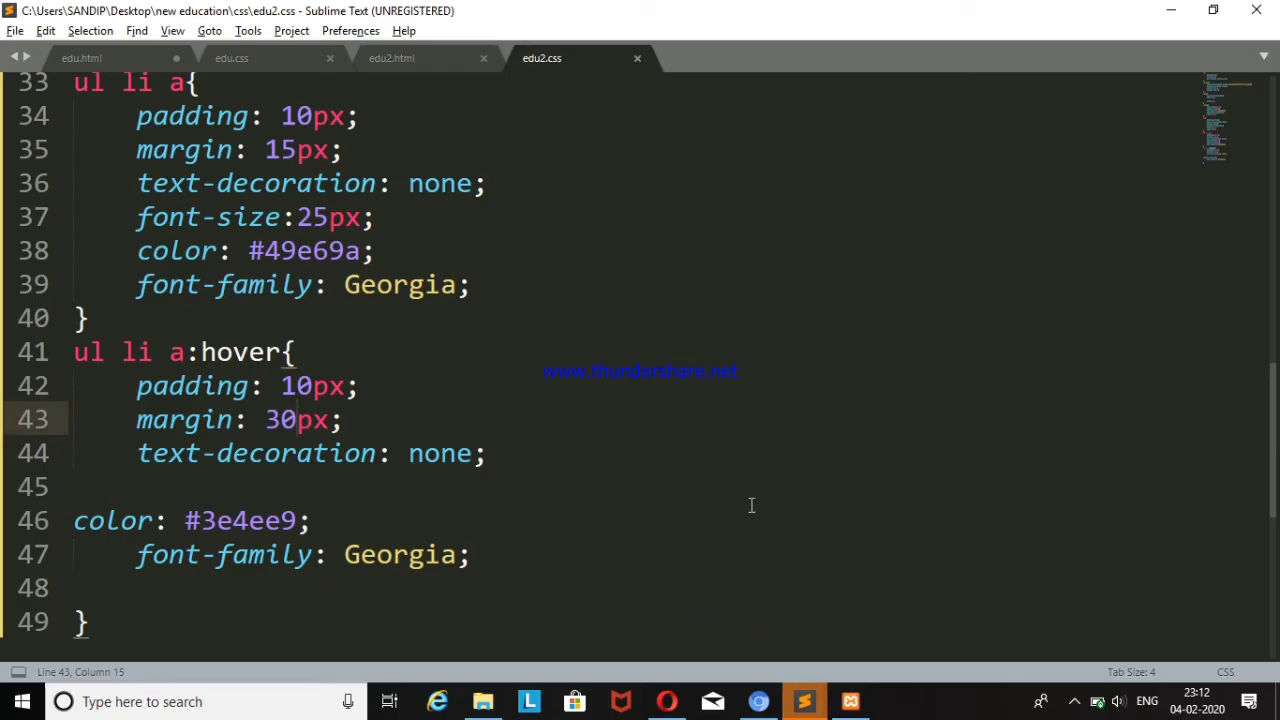
{"action": "key", "text": "ctrl+z"}
{"action": "key", "text": "ctrl+a"}
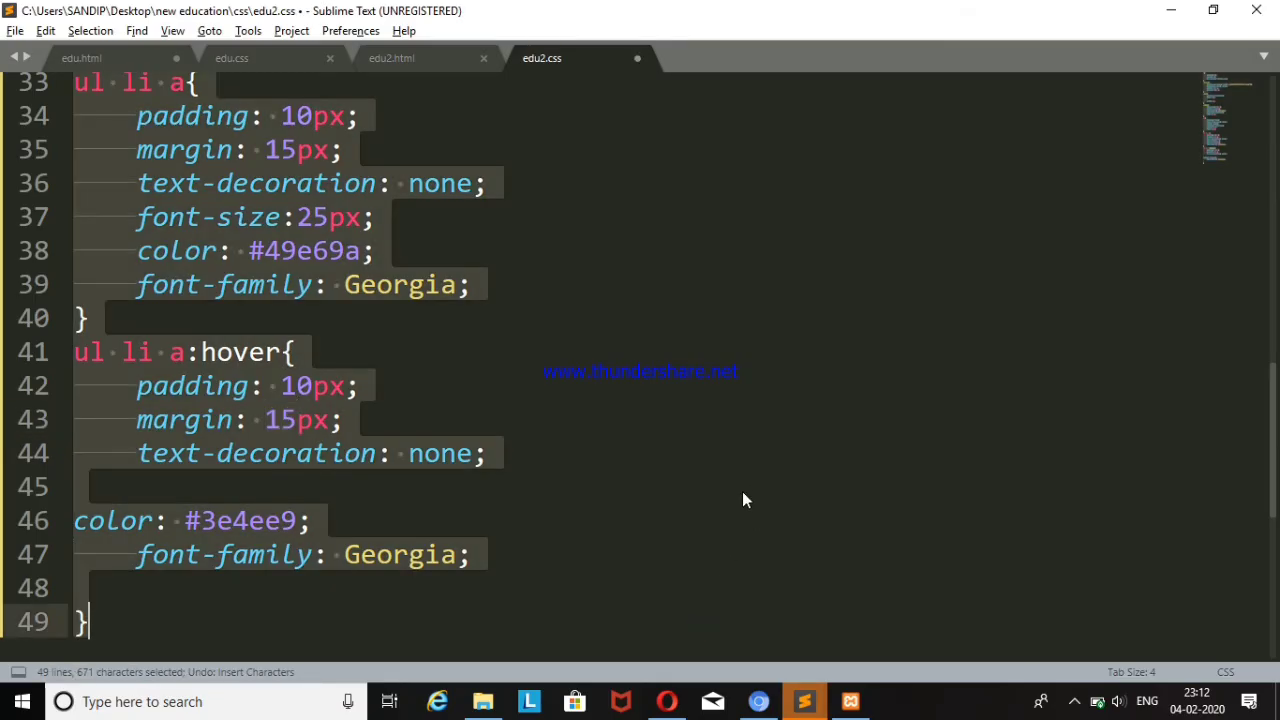
{"action": "key", "text": "ctrl+s"}
{"action": "key", "text": "alt+Tab"}
{"action": "key", "text": "F5"}
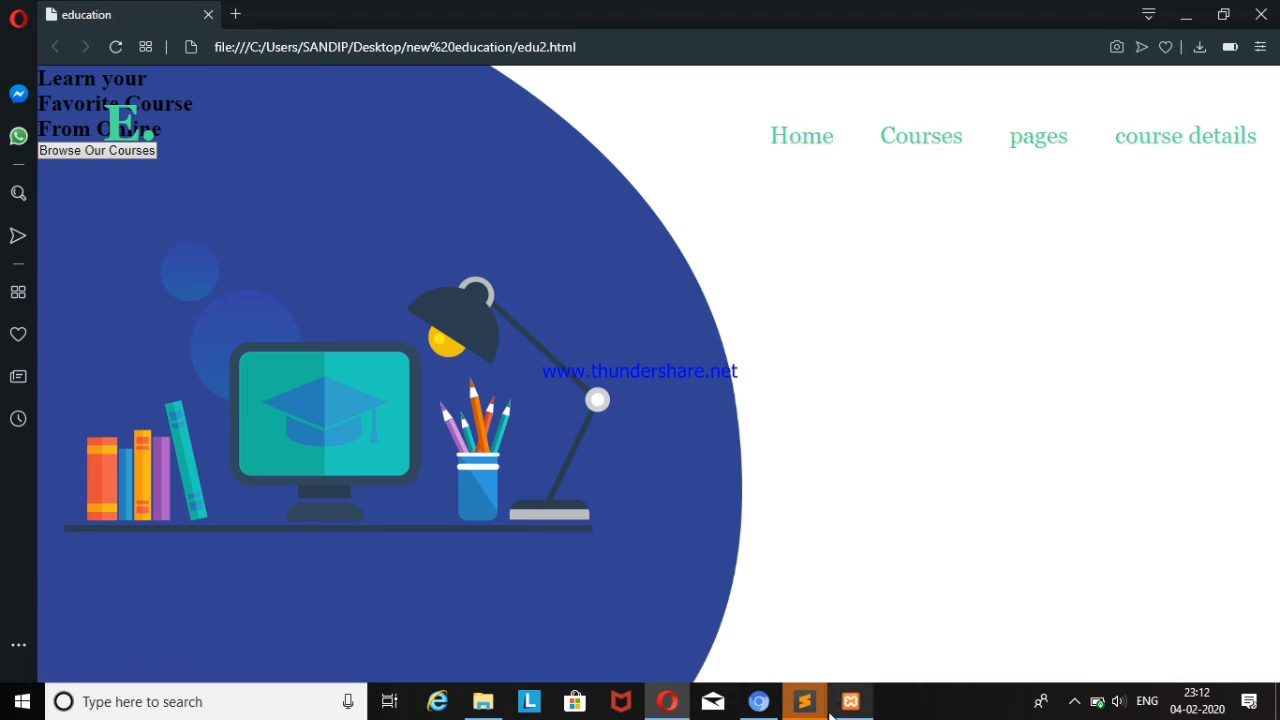
- Bring up edu.css scrolled to its .ted and .butt1 rules
{"action": "mouse_move", "coordinate": [804, 701]}
{"action": "left_click", "coordinate": [720, 610]}
{"action": "left_click_drag", "start_coordinate": [579, 424], "coordinate": [75, 453]}
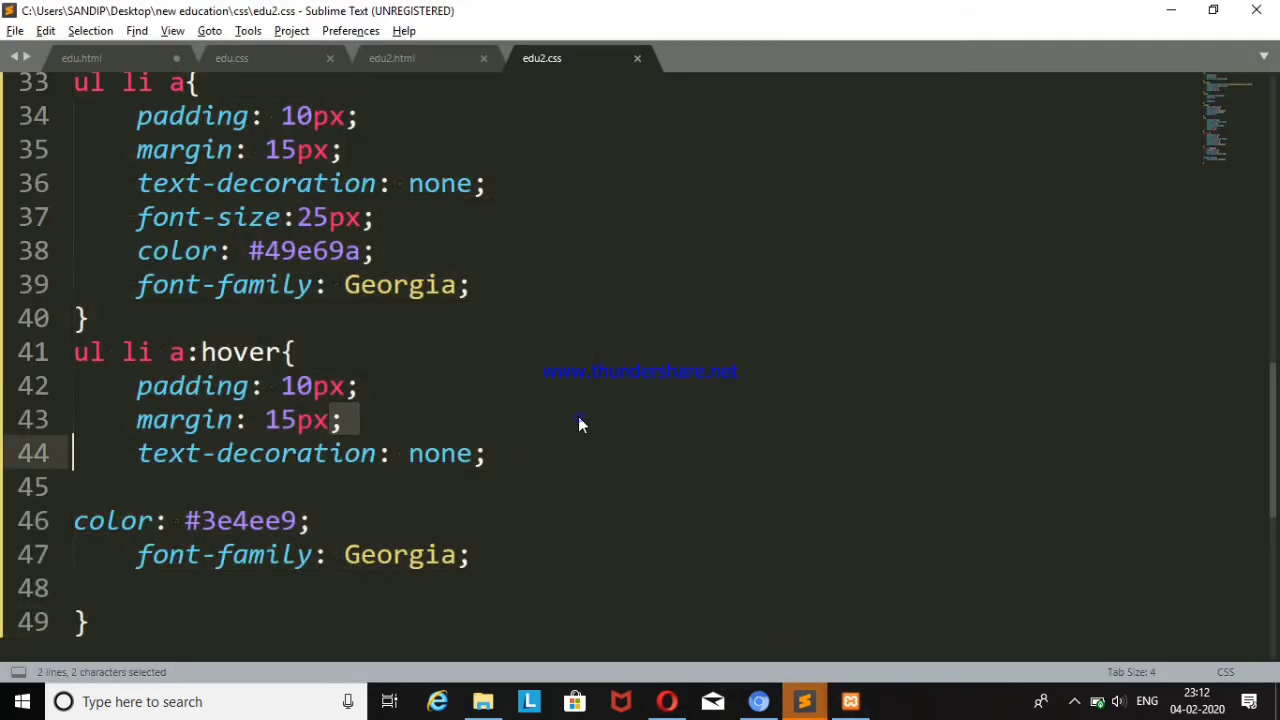
{"action": "left_click", "coordinate": [270, 59]}
{"action": "left_click", "coordinate": [230, 461]}
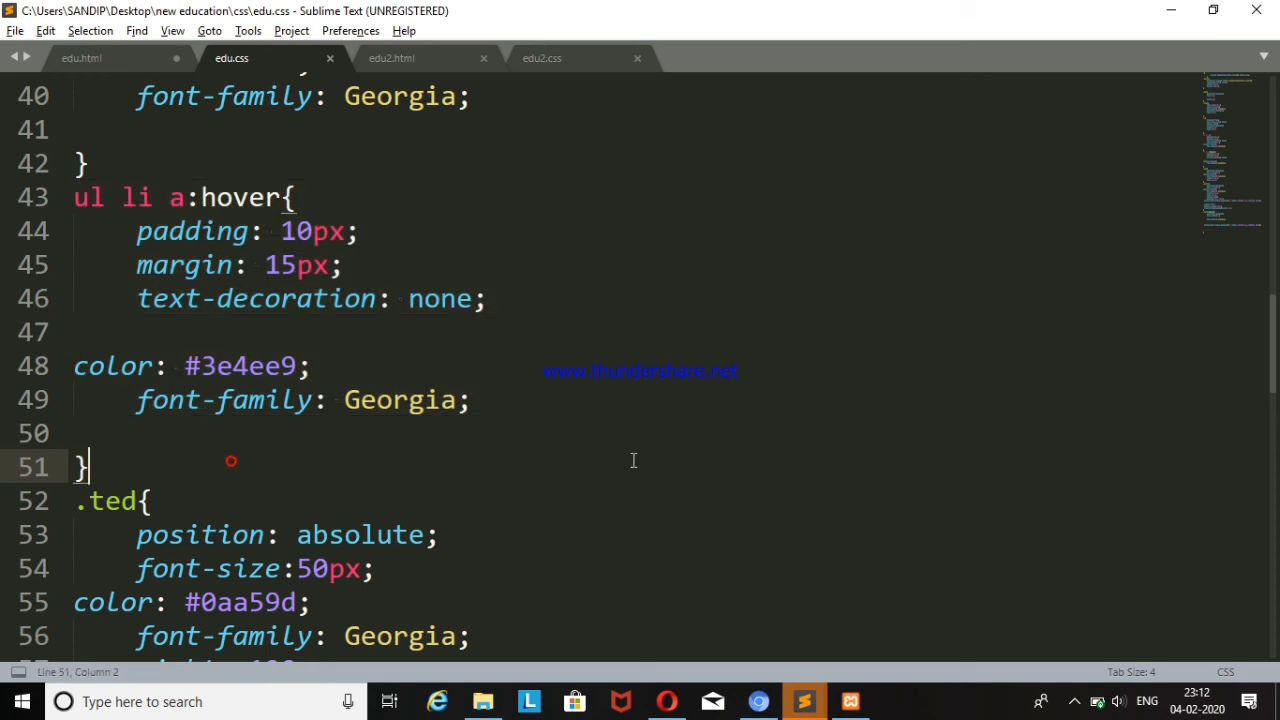
{"action": "scroll", "coordinate": [1270, 350], "scroll_direction": "down", "scroll_amount": 1}
{"action": "scroll", "coordinate": [1270, 365], "scroll_direction": "down", "scroll_amount": 2}
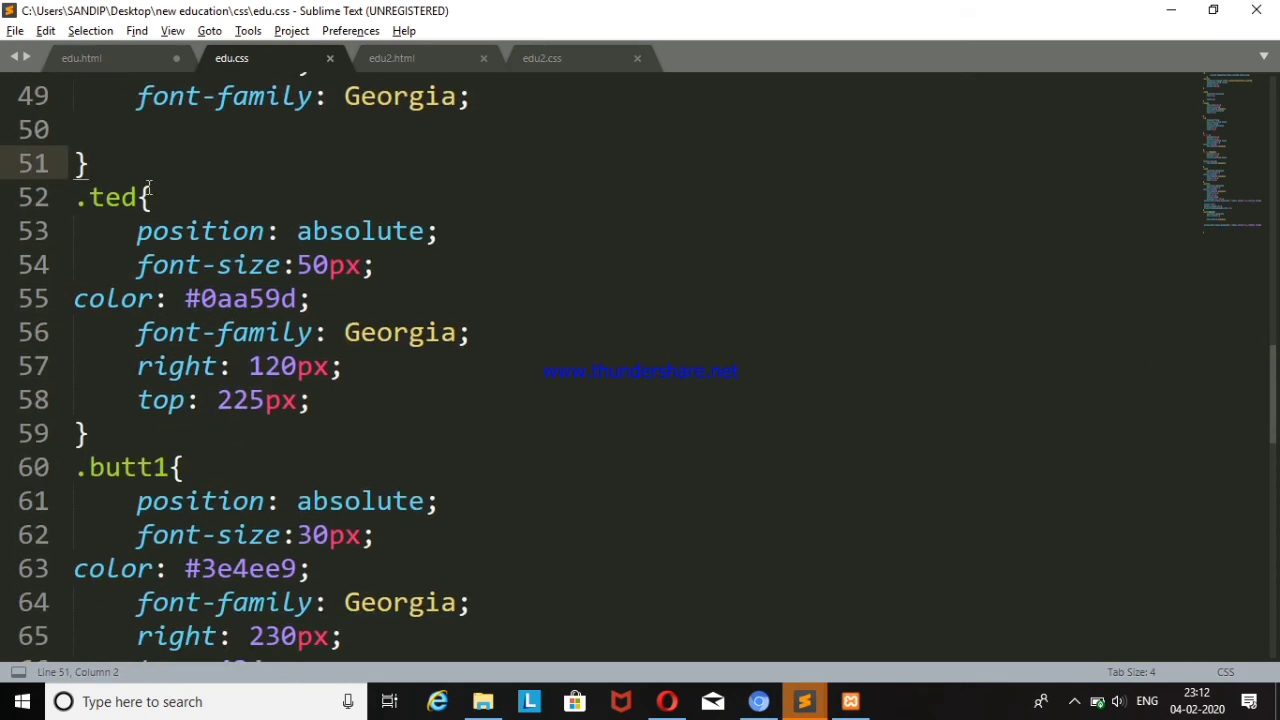
- Copy the .ted selector from edu.css and paste it after the hover rule in edu2.css
{"action": "left_click_drag", "start_coordinate": [136, 197], "coordinate": [72, 197]}
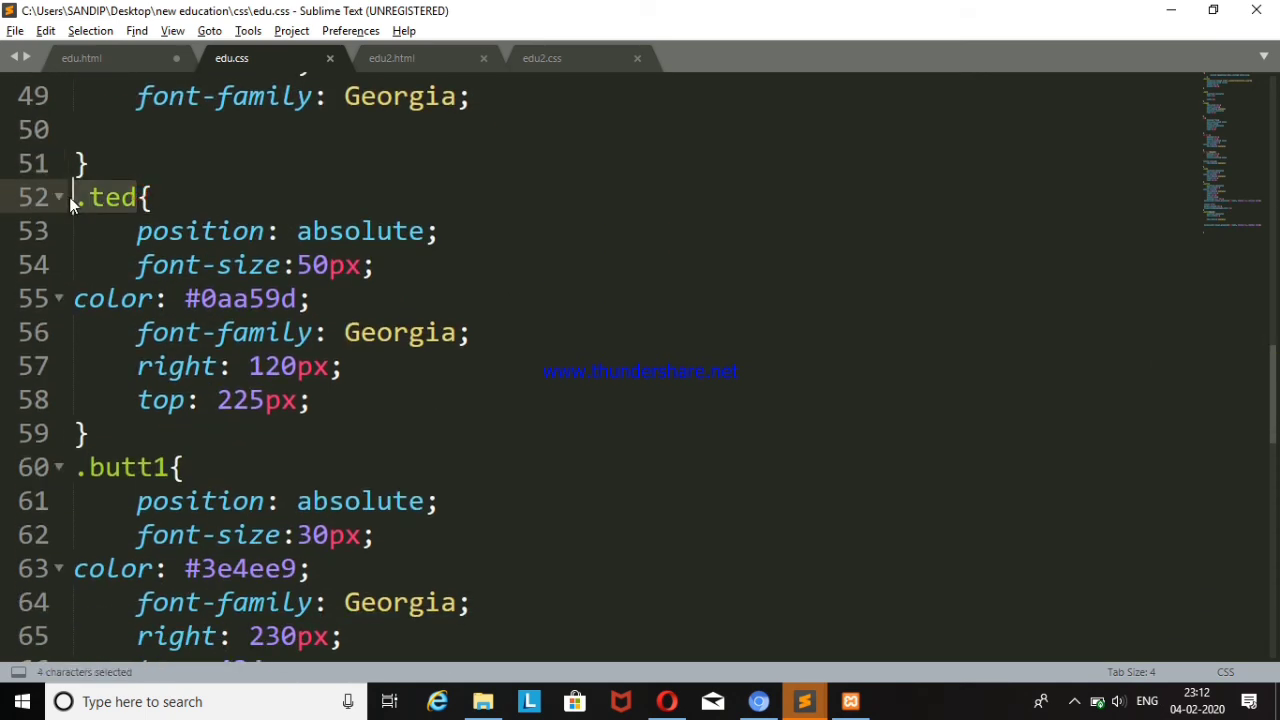
{"action": "key", "text": "ctrl+c"}
{"action": "left_click", "coordinate": [585, 57]}
{"action": "left_click", "coordinate": [121, 623]}
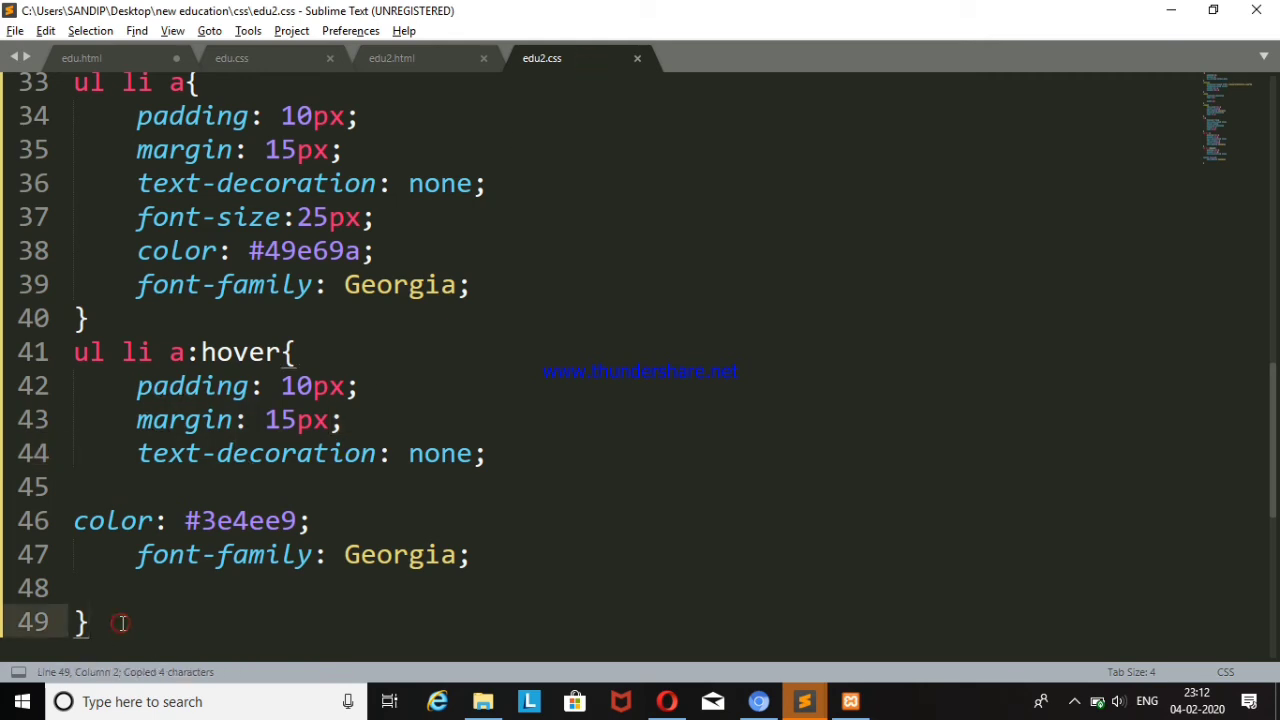
{"action": "key", "text": "Return"}
{"action": "key", "text": "Return"}
{"action": "key", "text": "Return"}
{"action": "key", "text": "ctrl+v"}
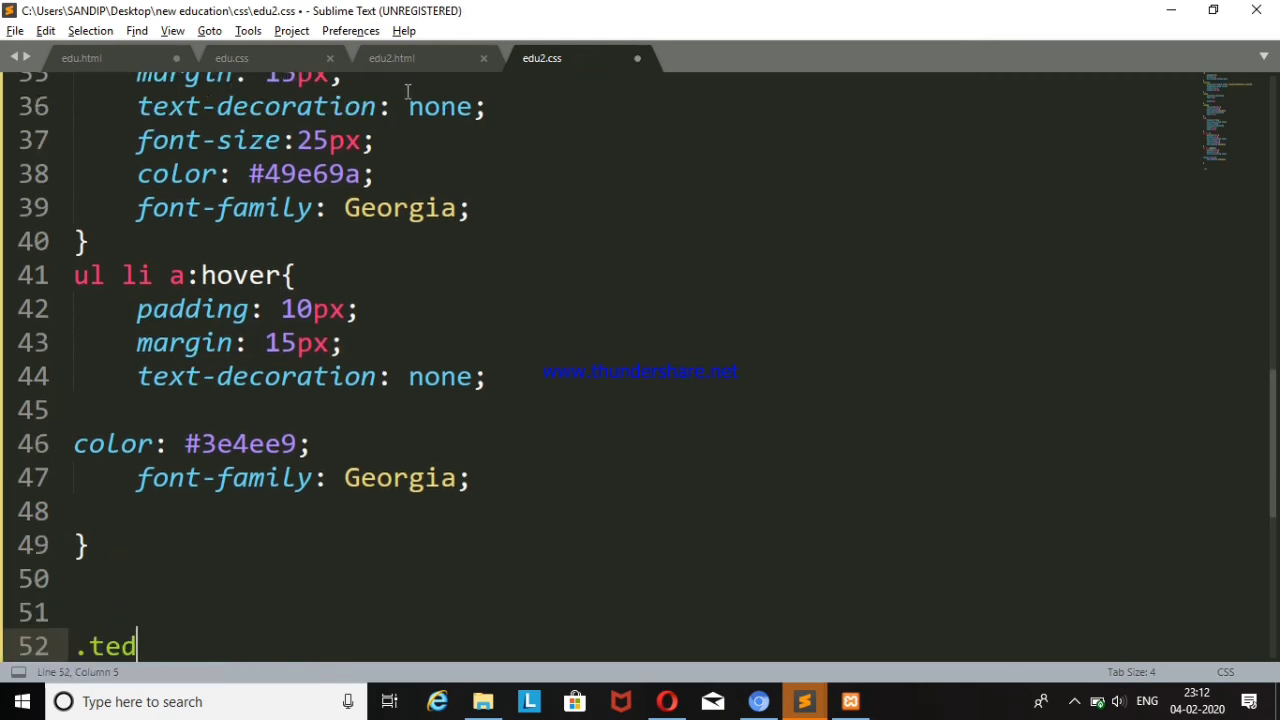
- Check in edu2.html that the h2 heading uses the ted class, then return to edu2.css
{"action": "left_click", "coordinate": [408, 57]}
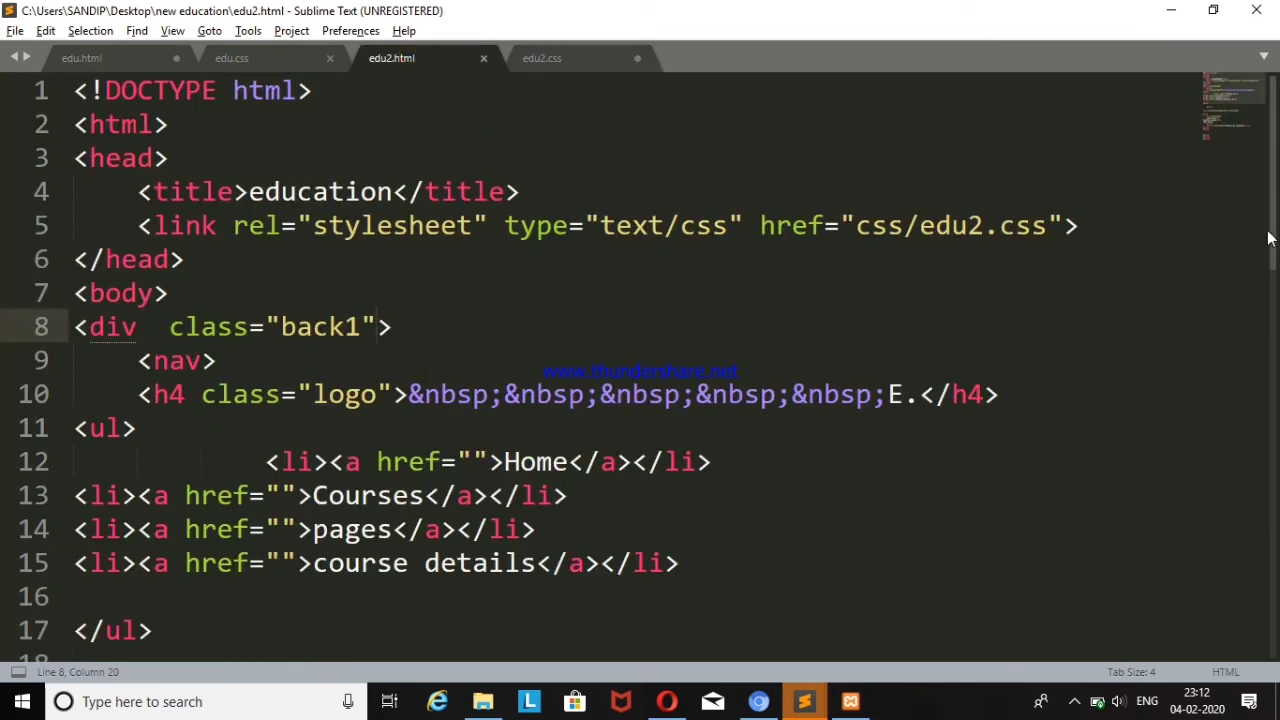
{"action": "left_click_drag", "start_coordinate": [1272, 240], "coordinate": [1277, 298]}
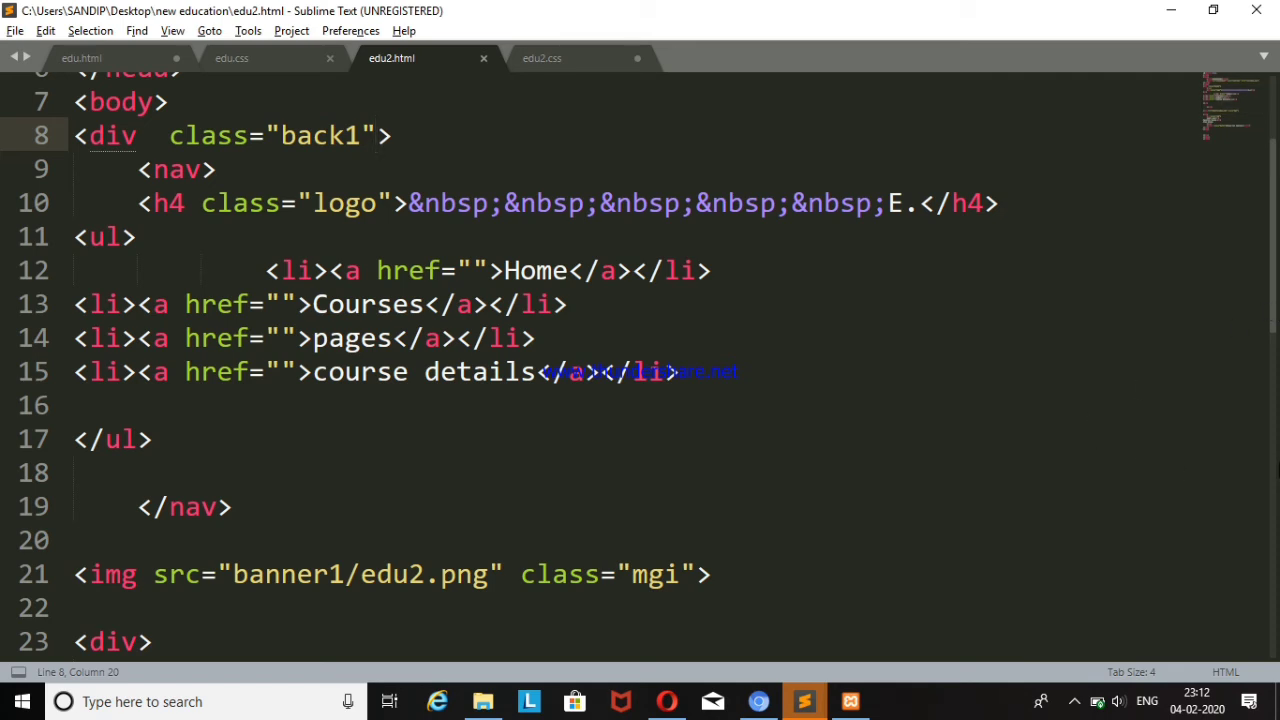
{"action": "scroll", "coordinate": [1275, 313], "scroll_direction": "down", "scroll_amount": 1}
{"action": "scroll", "coordinate": [1277, 425], "scroll_direction": "down", "scroll_amount": 2}
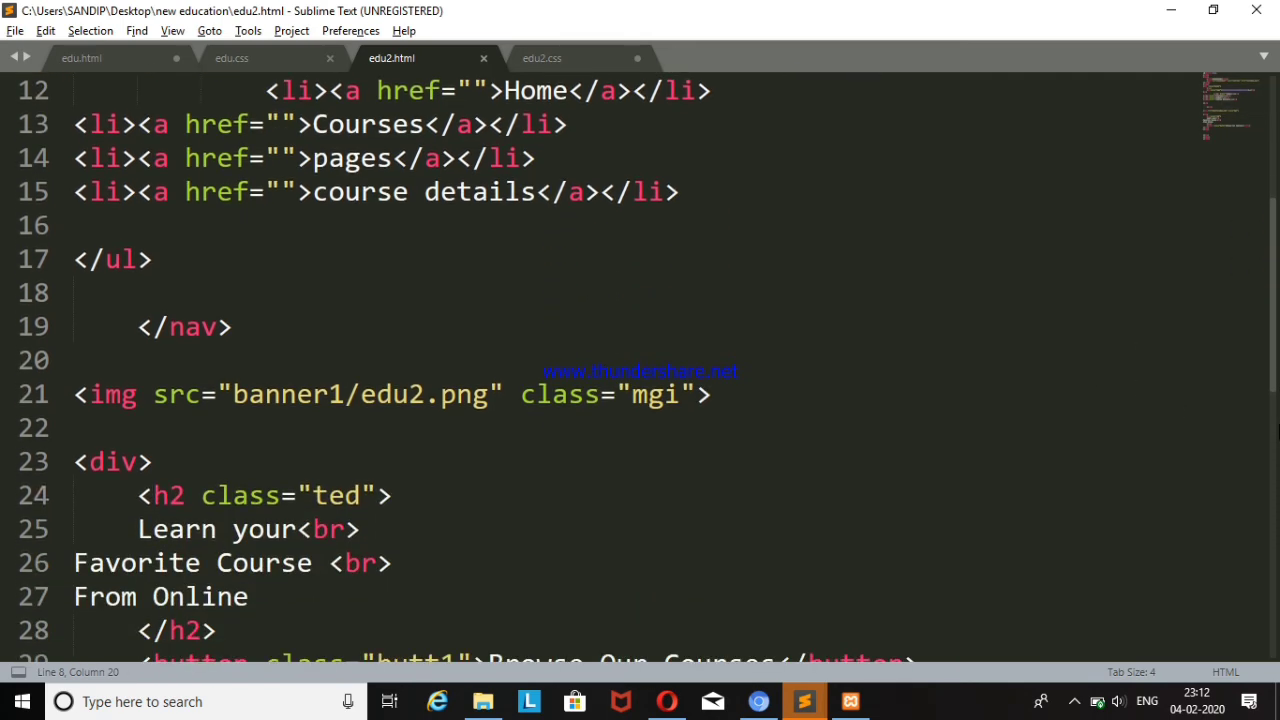
{"action": "scroll", "coordinate": [1213, 298], "scroll_direction": "down", "scroll_amount": 2}
{"action": "mouse_move", "coordinate": [72, 331]}
{"action": "left_mouse_down"}
{"action": "mouse_move", "coordinate": [440, 471]}
{"action": "mouse_move", "coordinate": [786, 494]}
{"action": "mouse_move", "coordinate": [921, 488]}
{"action": "left_mouse_up"}
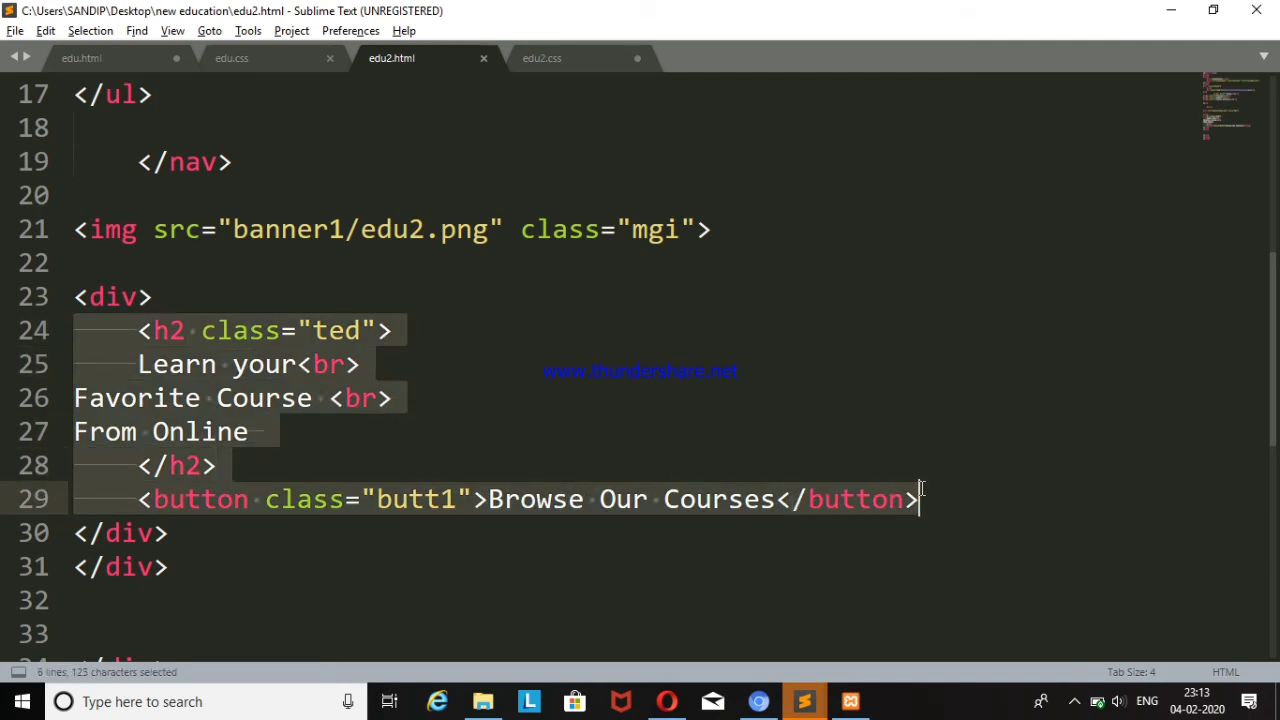
{"action": "left_click", "coordinate": [378, 328]}
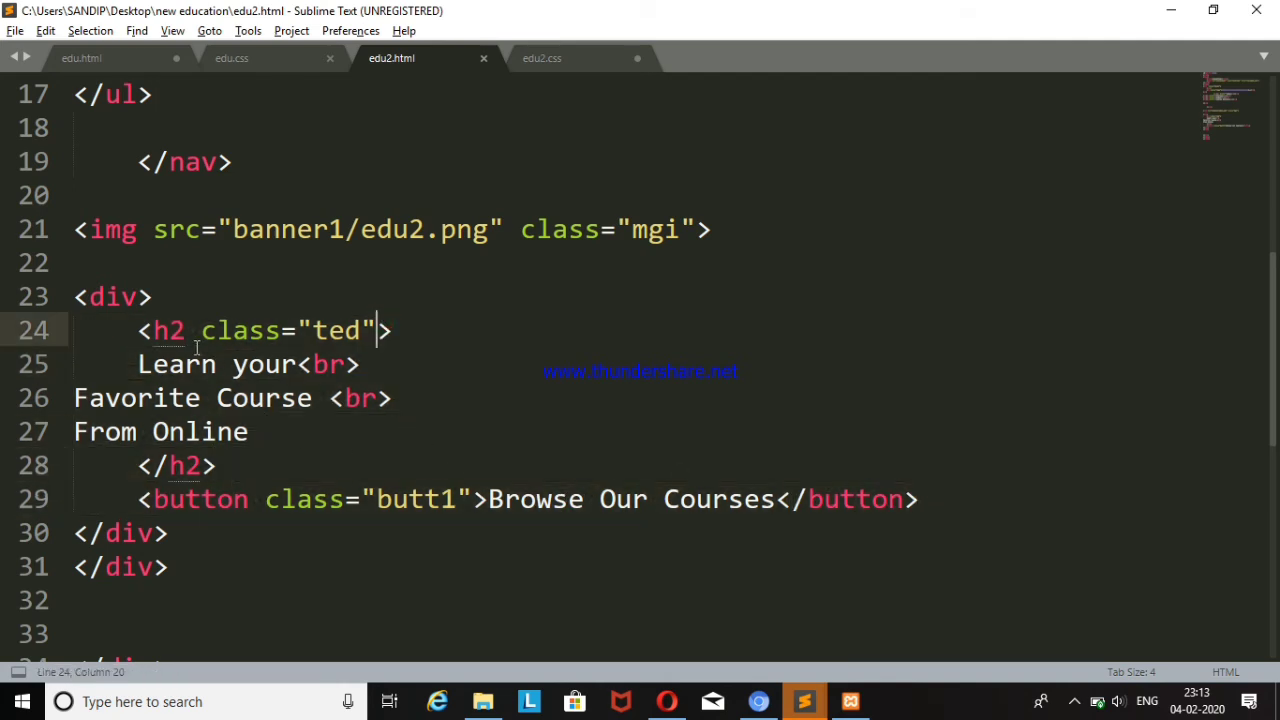
{"action": "left_click", "coordinate": [186, 468]}
{"action": "key", "text": "Up"}
{"action": "key", "text": "Up"}
{"action": "key", "text": "Up"}
{"action": "left_click", "coordinate": [201, 472]}
{"action": "left_click", "coordinate": [171, 300]}
{"action": "left_click", "coordinate": [194, 468]}
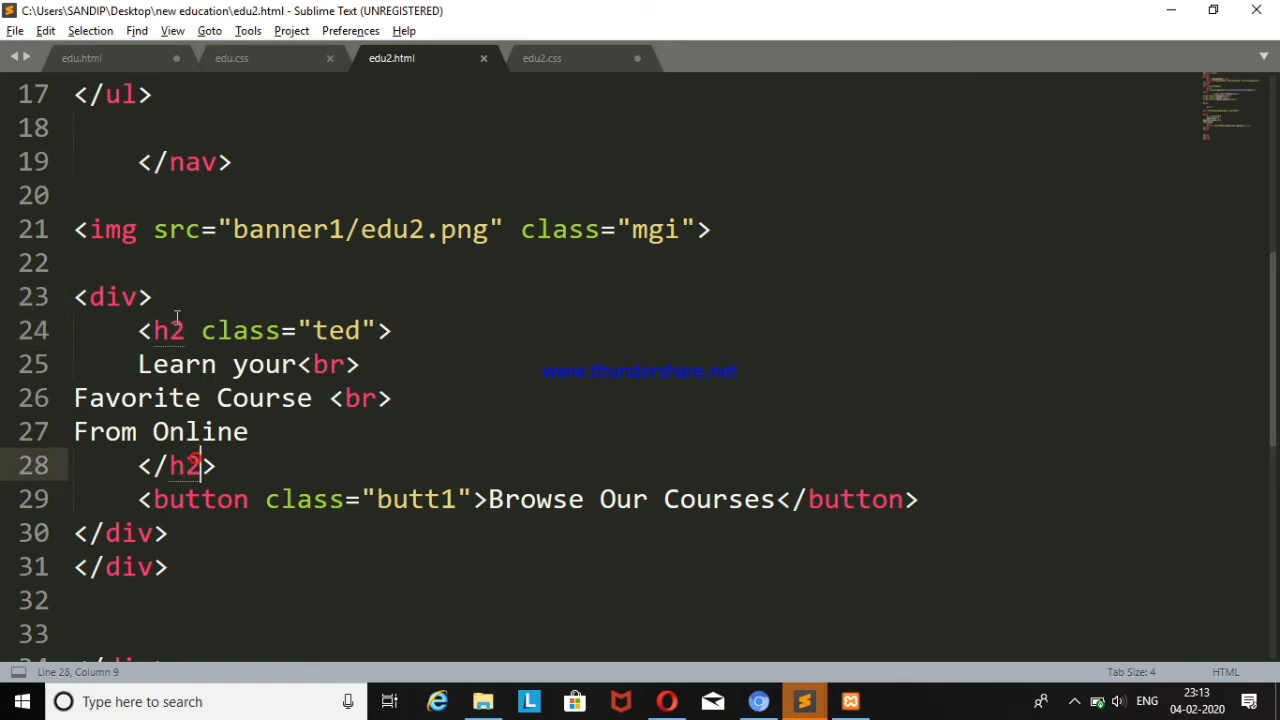
{"action": "left_click", "coordinate": [172, 318]}
{"action": "left_click", "coordinate": [201, 466]}
{"action": "left_click", "coordinate": [172, 362]}
{"action": "left_click", "coordinate": [201, 466]}
{"action": "left_click", "coordinate": [343, 333]}
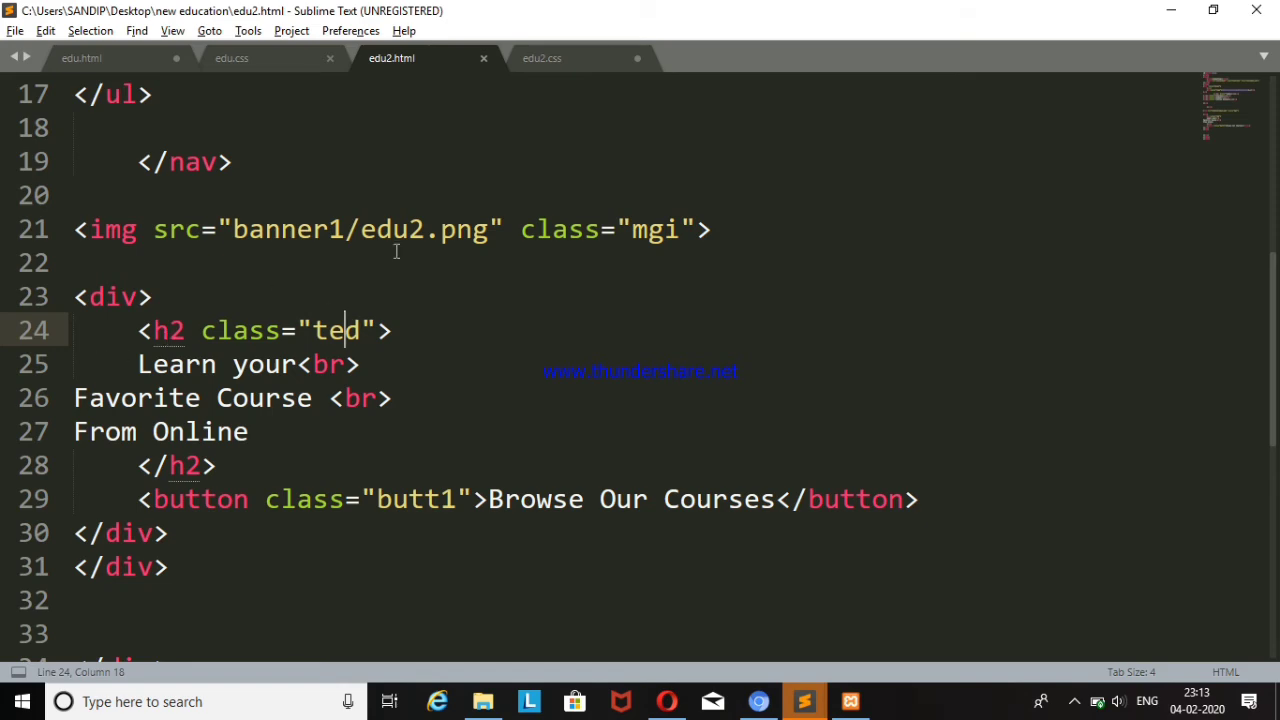
{"action": "left_click", "coordinate": [541, 57]}
- Open the .ted rule's brace with blank lines inside it in edu2.css
{"action": "scroll", "coordinate": [386, 512], "scroll_direction": "down", "scroll_amount": 1}
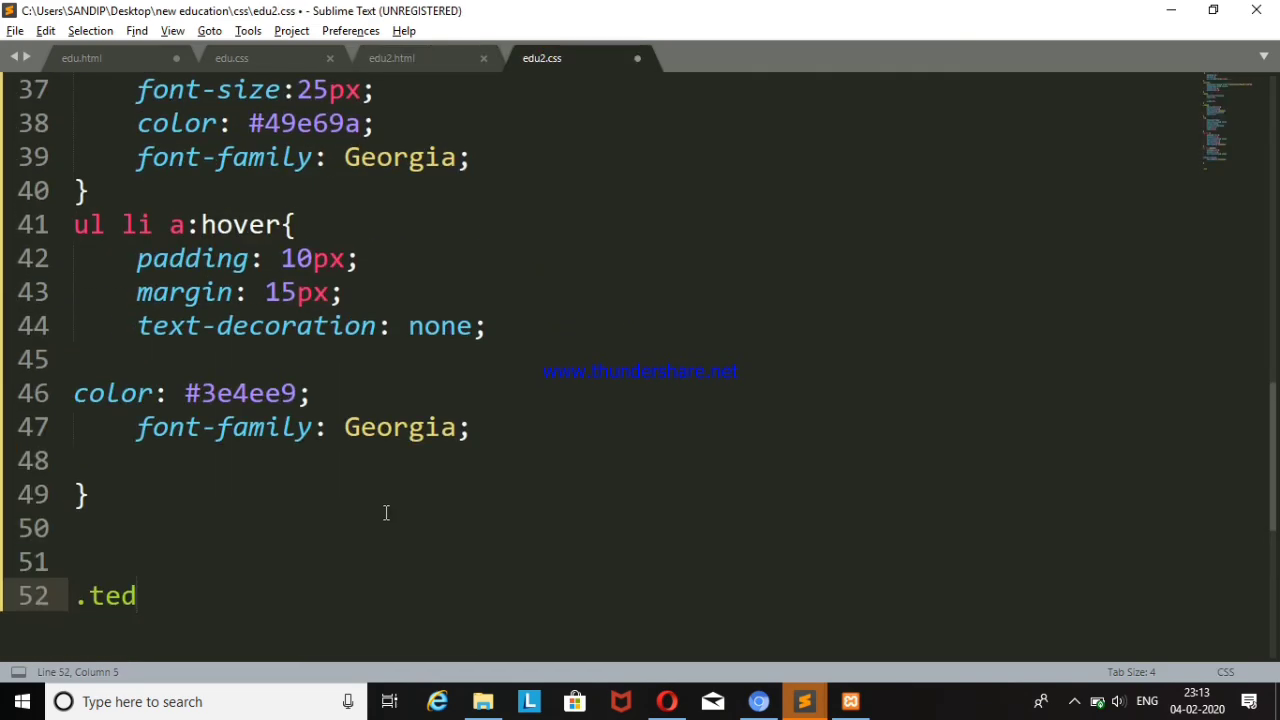
{"action": "type", "text": "{"}
{"action": "key", "text": "Return"}
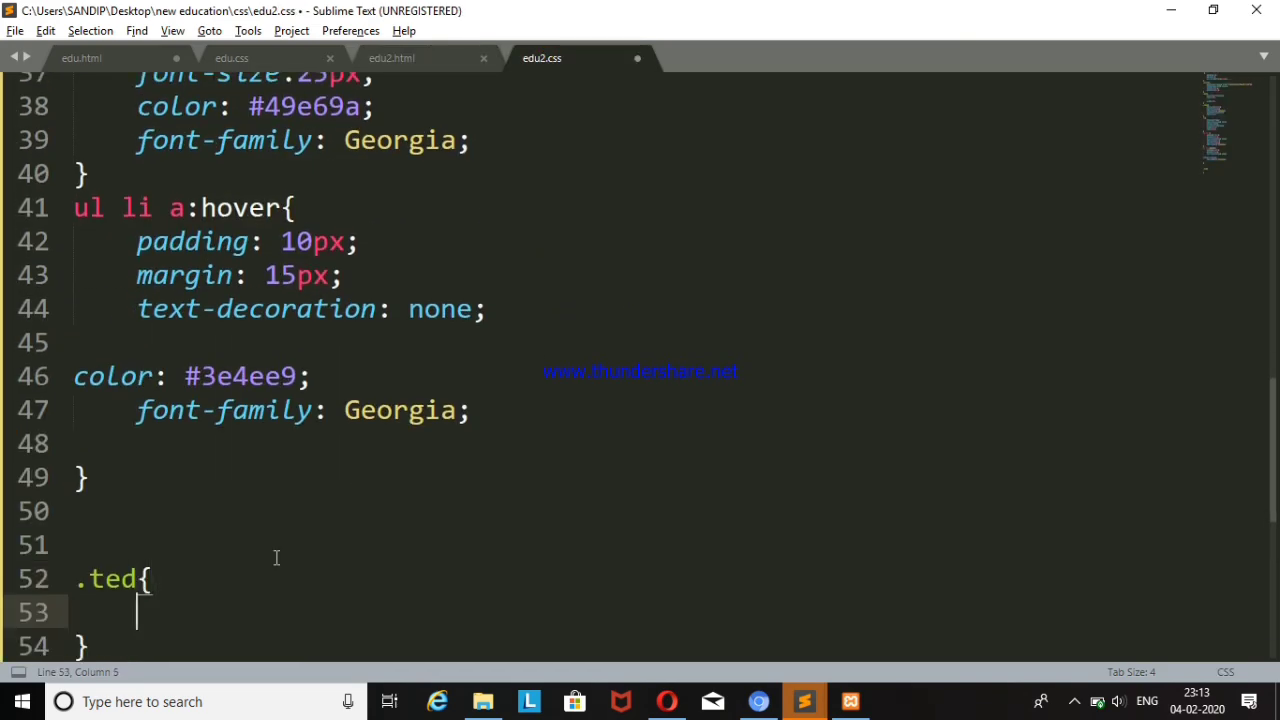
{"action": "key", "text": "Return"}
- Copy edu.css's six .ted declarations into edu2.css's .ted rule and save
{"action": "left_click", "coordinate": [258, 57]}
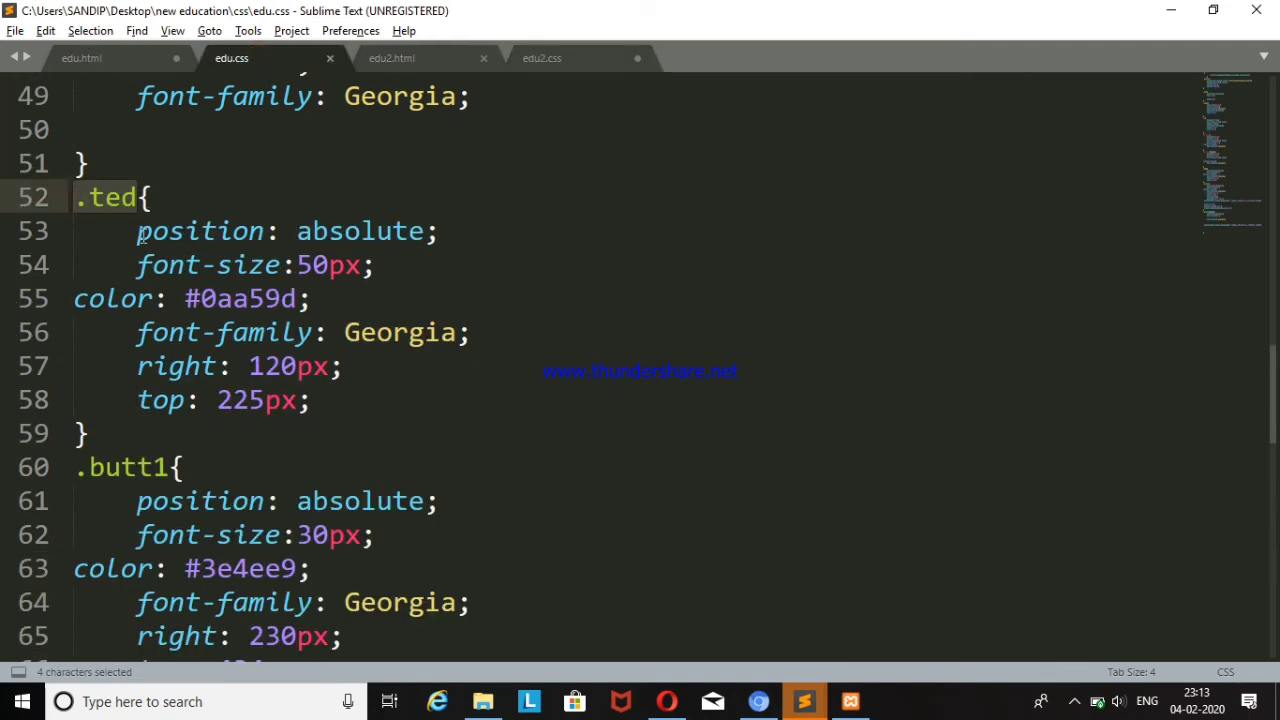
{"action": "mouse_move", "coordinate": [137, 231]}
{"action": "left_mouse_down"}
{"action": "mouse_move", "coordinate": [460, 223]}
{"action": "mouse_move", "coordinate": [456, 297]}
{"action": "mouse_move", "coordinate": [500, 343]}
{"action": "mouse_move", "coordinate": [486, 400]}
{"action": "left_mouse_up"}
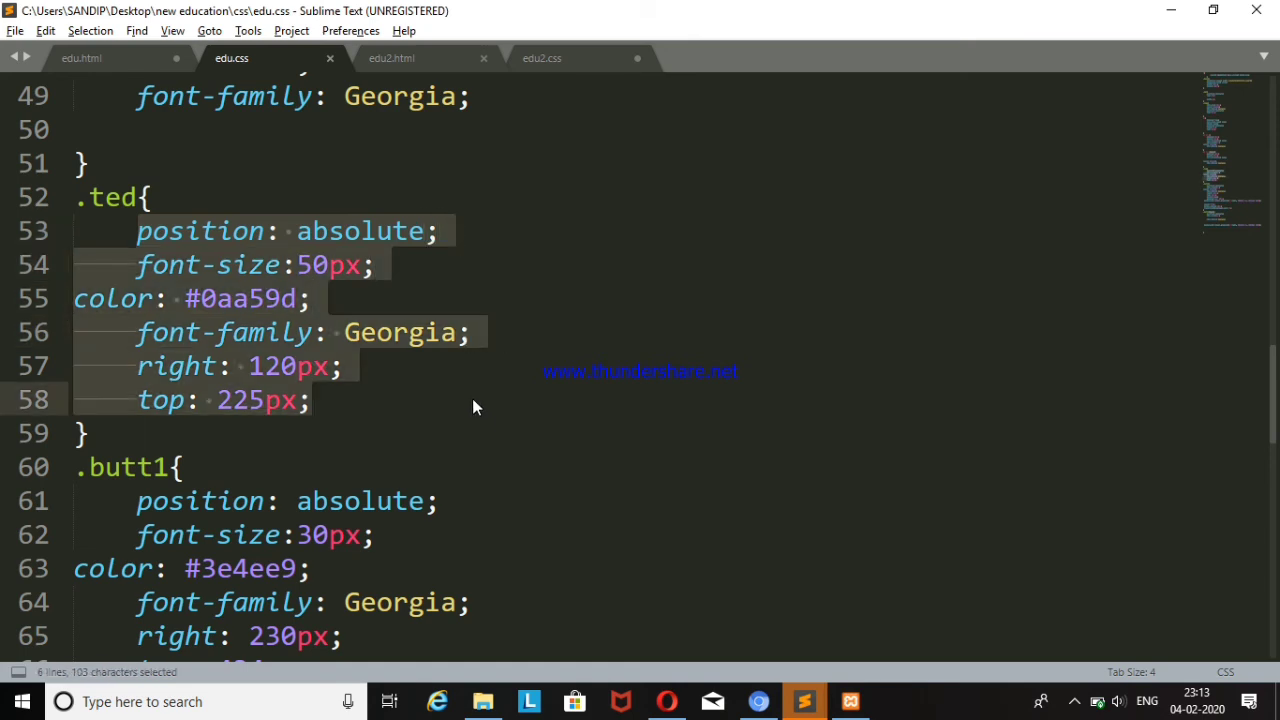
{"action": "key", "text": "ctrl+c"}
{"action": "left_click", "coordinate": [540, 57]}
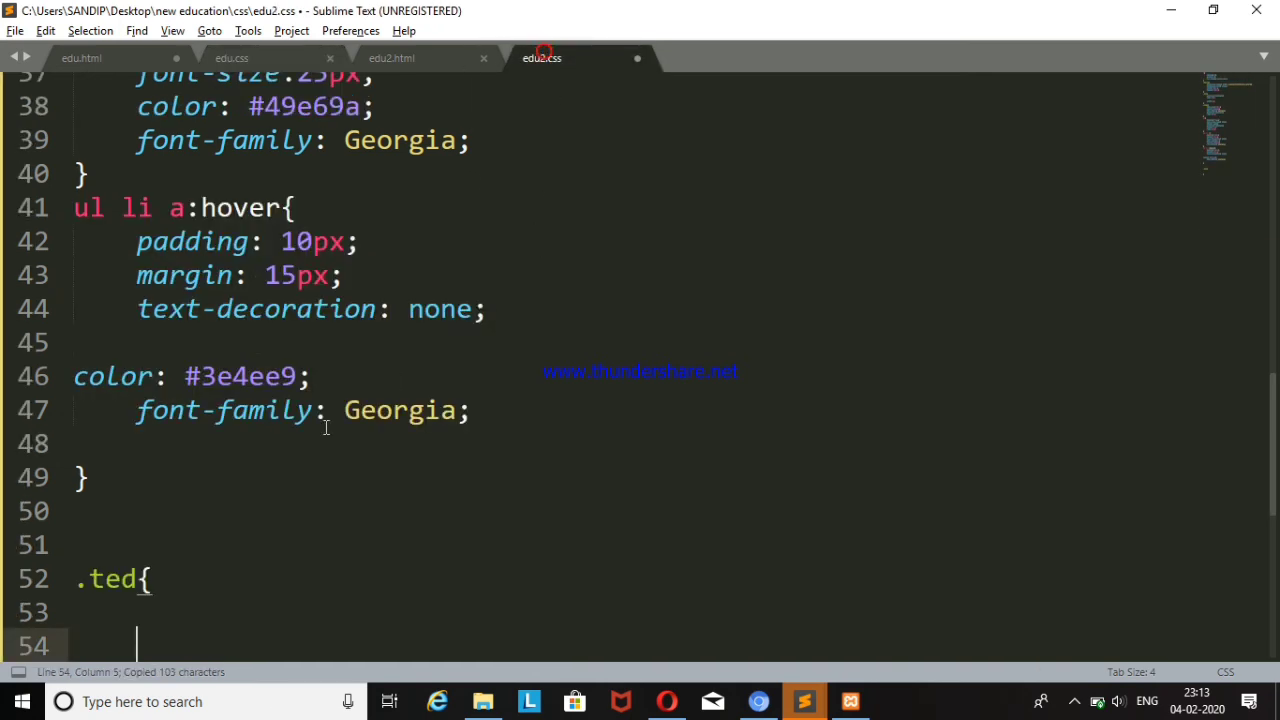
{"action": "scroll", "coordinate": [291, 531], "scroll_direction": "down", "scroll_amount": 4}
{"action": "scroll", "coordinate": [283, 517], "scroll_direction": "up", "scroll_amount": 2}
{"action": "left_click", "coordinate": [150, 368]}
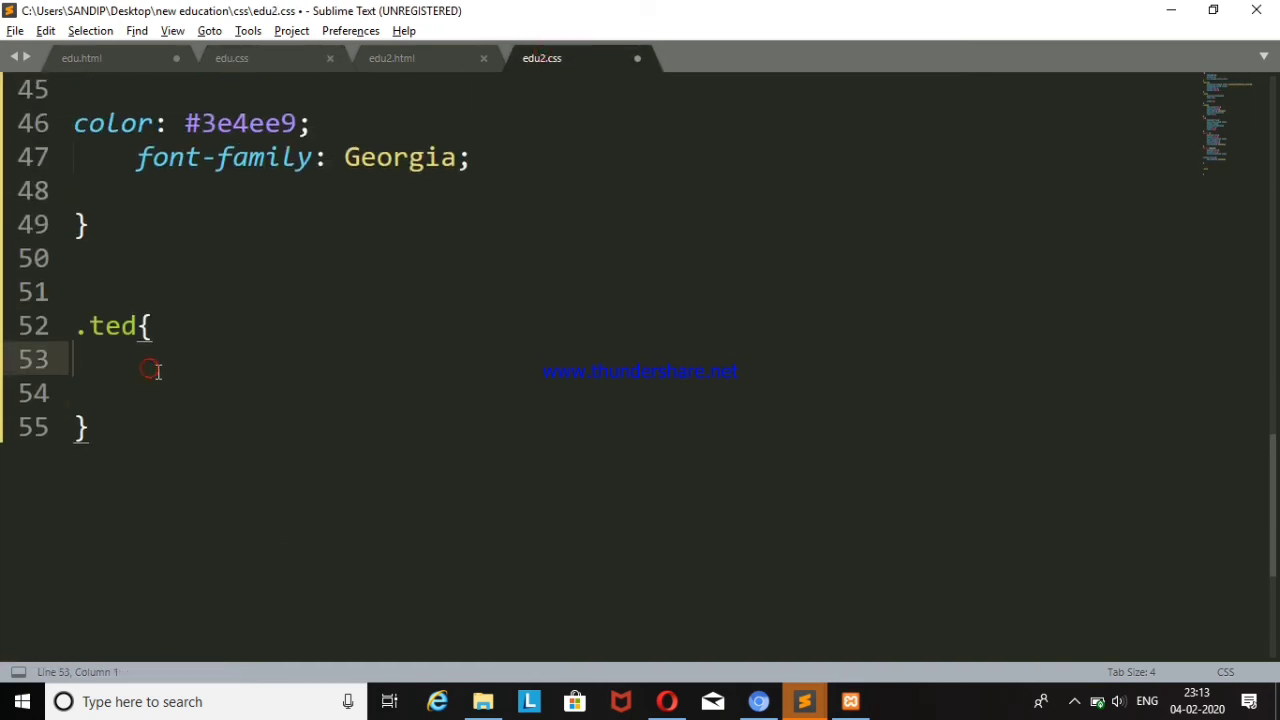
{"action": "key", "text": "ctrl+v"}
{"action": "key", "text": "ctrl+s"}
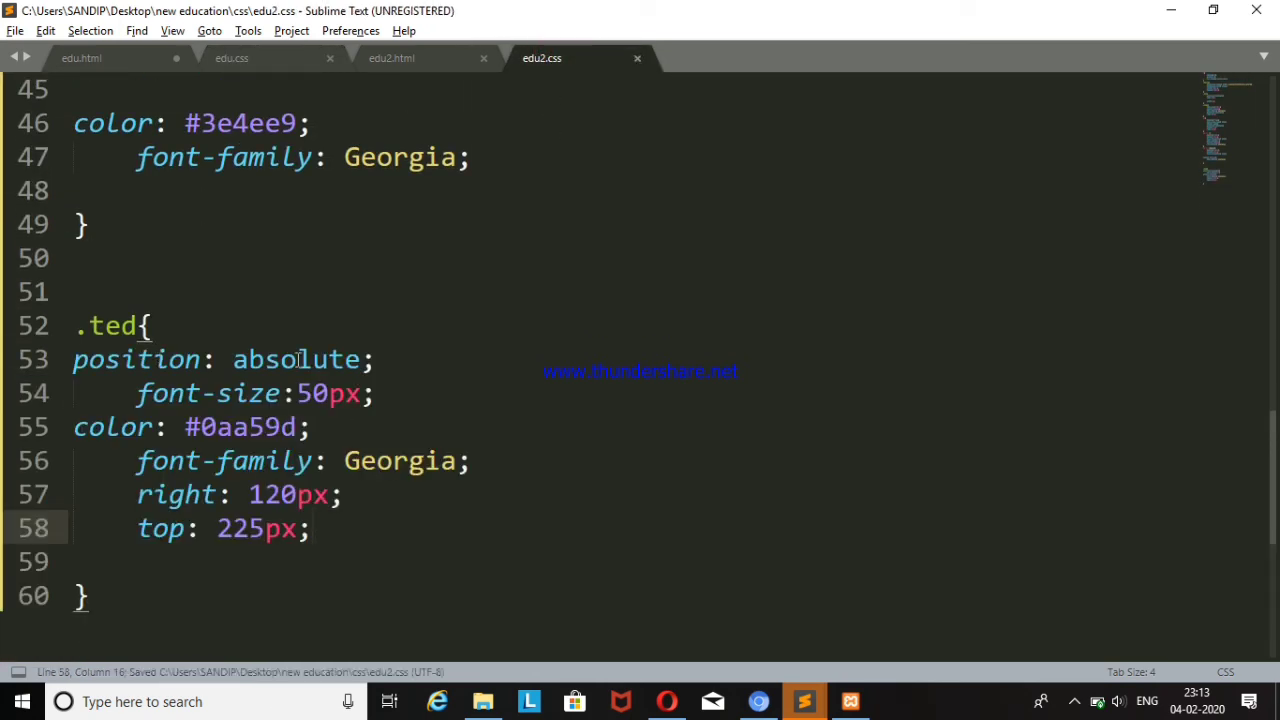
- Review the .ted values: absolute, 50px, #0aa59d, Georgia, right 120px, top 225px
{"action": "left_click_drag", "start_coordinate": [368, 360], "coordinate": [216, 360]}
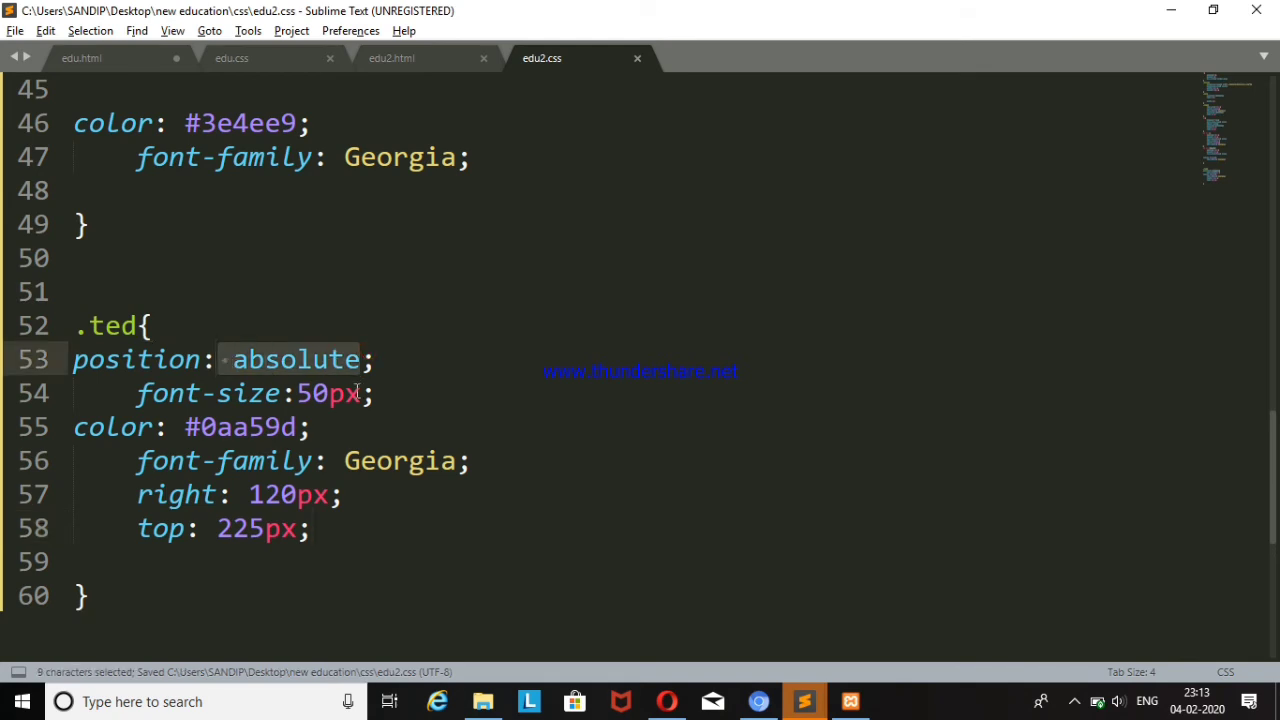
{"action": "mouse_move", "coordinate": [362, 393]}
{"action": "left_mouse_down"}
{"action": "mouse_move", "coordinate": [296, 395]}
{"action": "mouse_move", "coordinate": [186, 427]}
{"action": "left_mouse_up"}
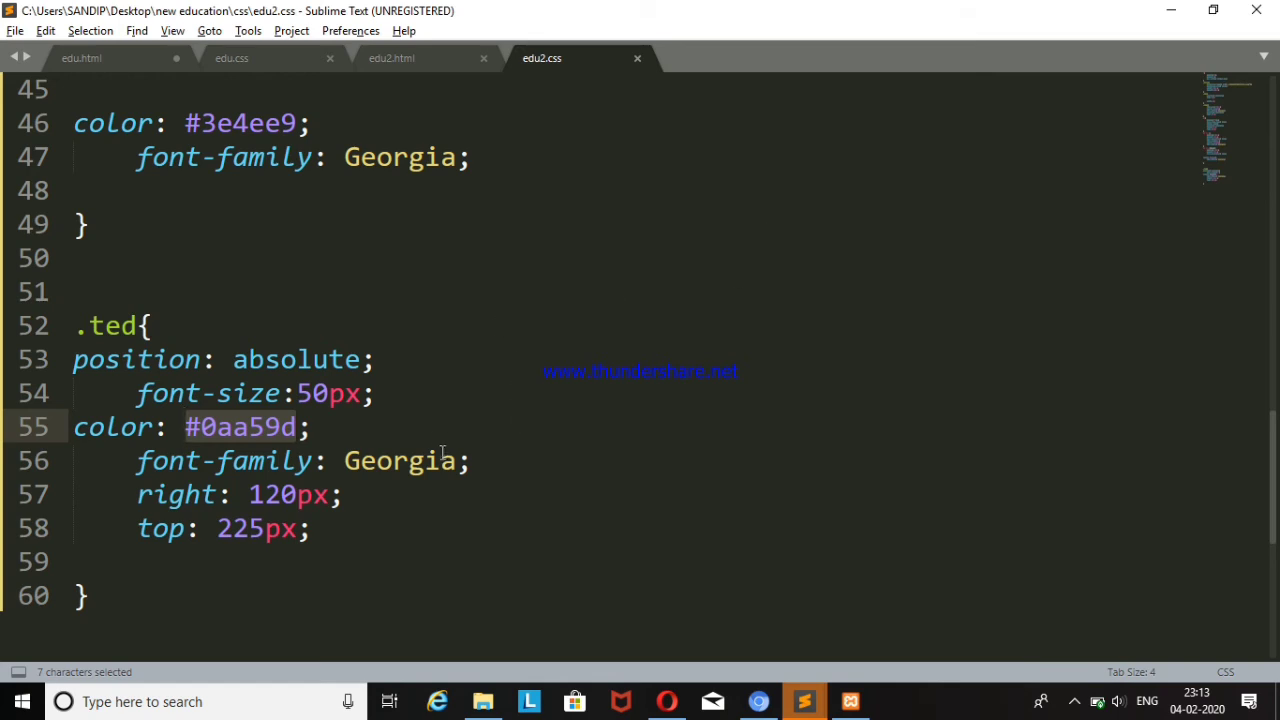
{"action": "left_click_drag", "start_coordinate": [456, 460], "coordinate": [330, 462]}
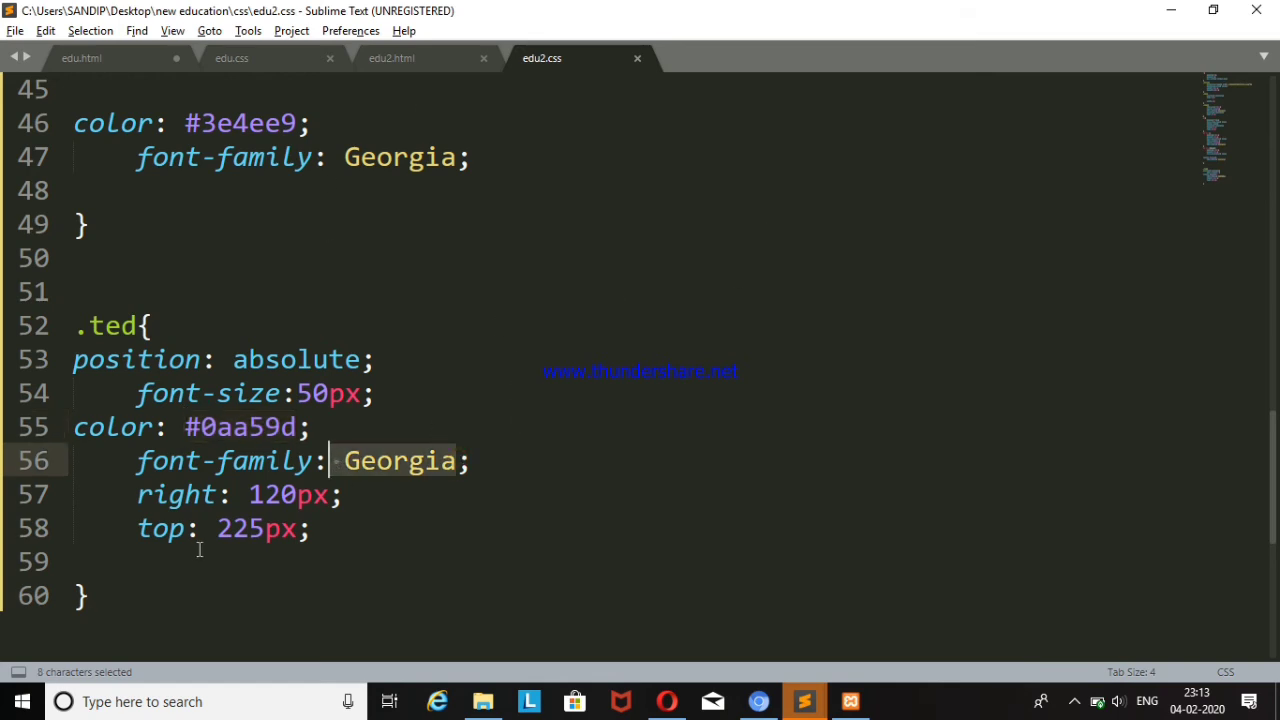
{"action": "left_click_drag", "start_coordinate": [266, 528], "coordinate": [309, 460]}
- Reload edu2.html in Opera to show the teal Georgia heading on the right
{"action": "left_click", "coordinate": [667, 701]}
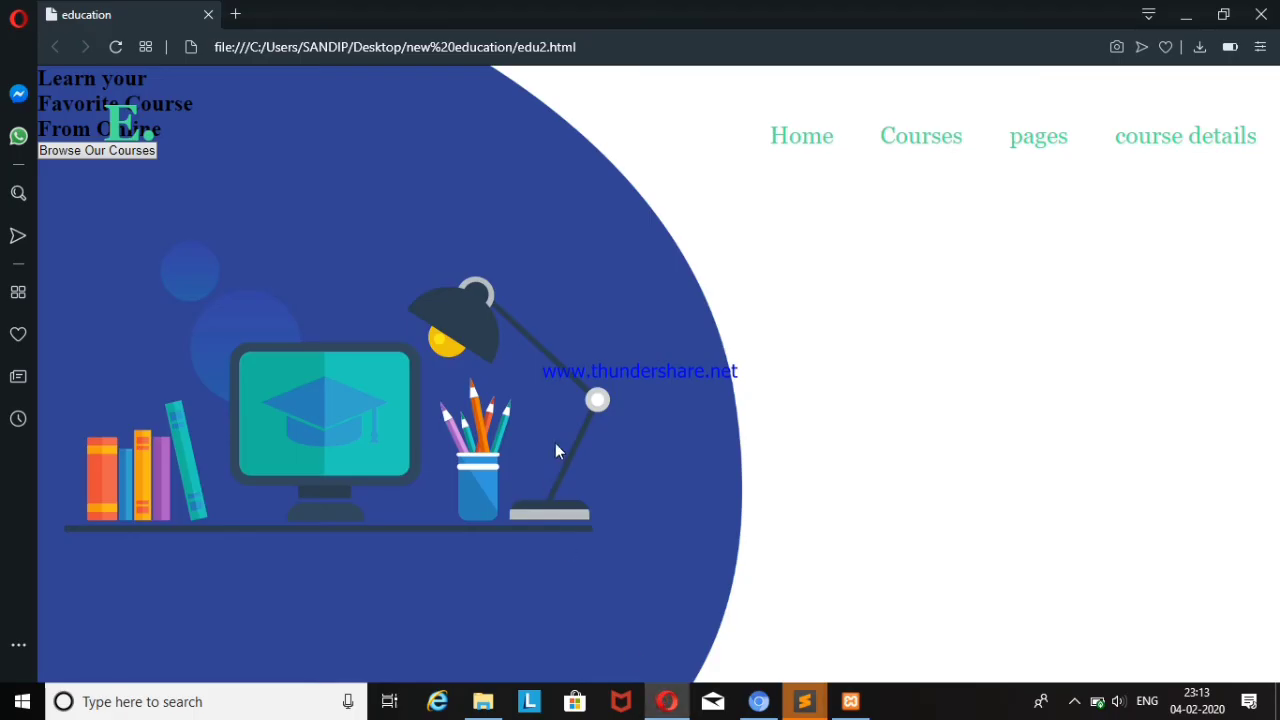
{"action": "left_click", "coordinate": [114, 48]}
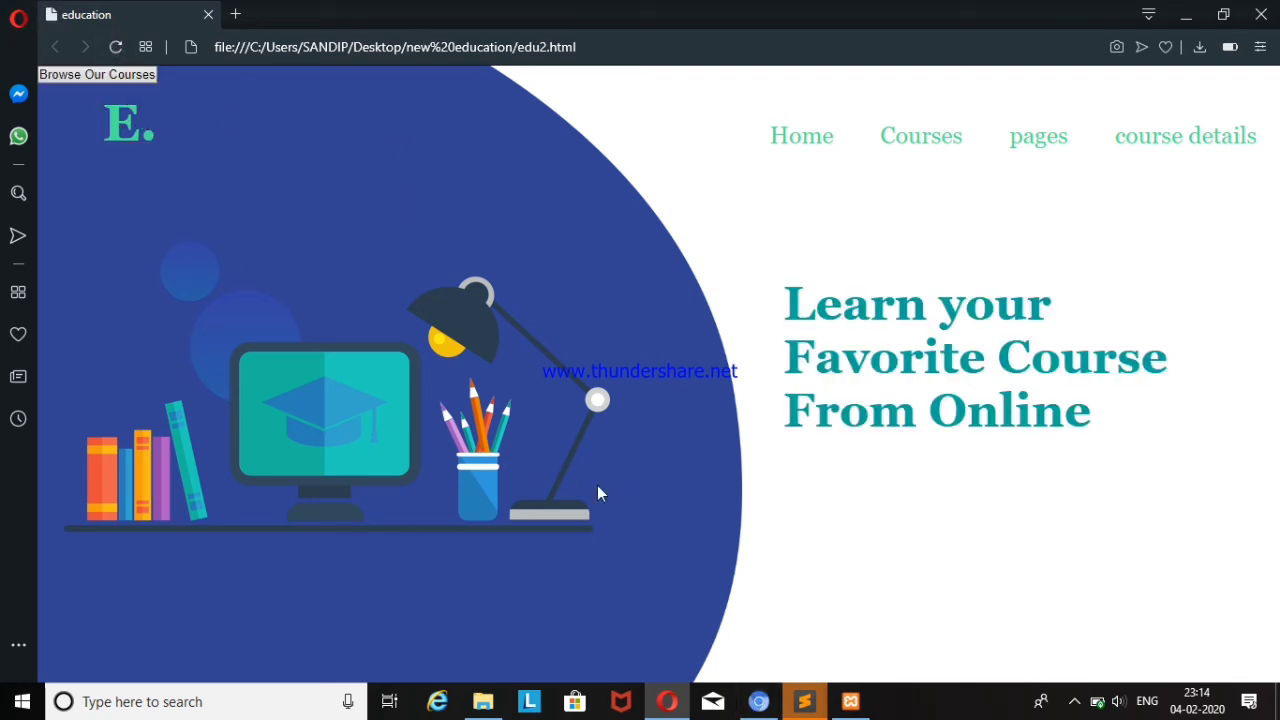
{"action": "left_click", "coordinate": [668, 701]}
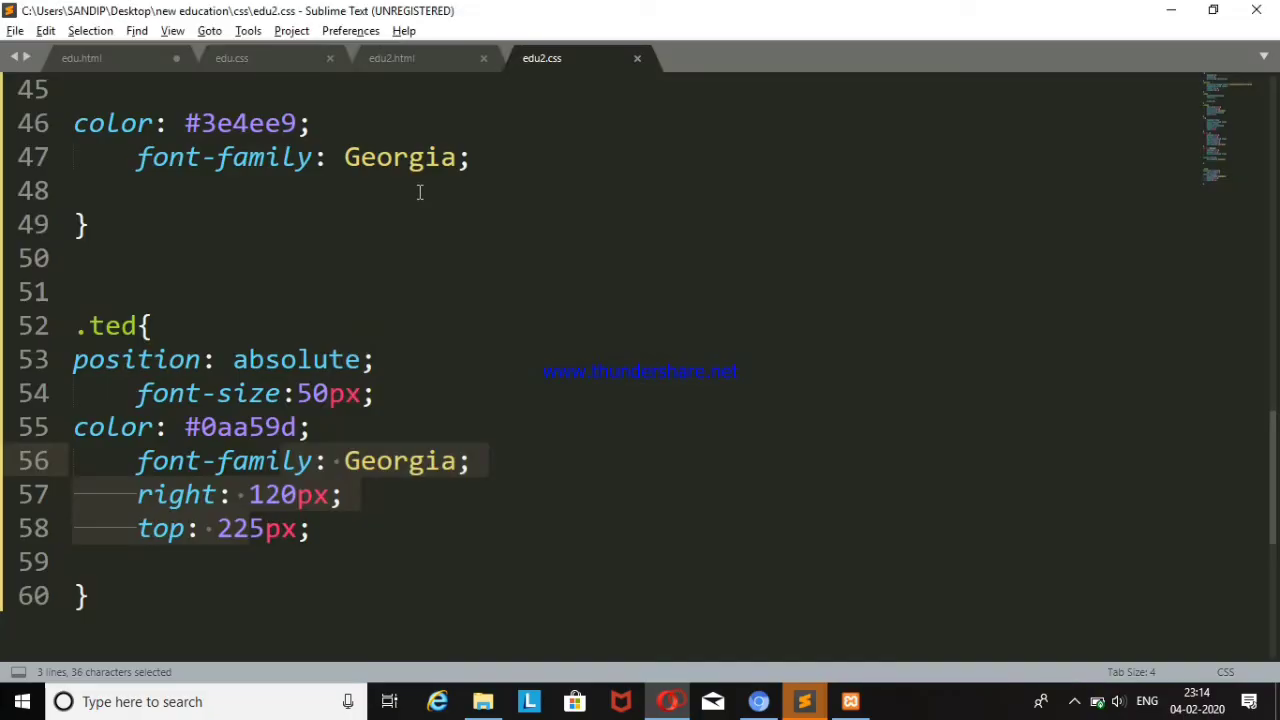
- Open edu.html in the browser from its context menu in Sublime Text
{"action": "left_click", "coordinate": [114, 51]}
{"action": "right_click", "coordinate": [711, 292]}
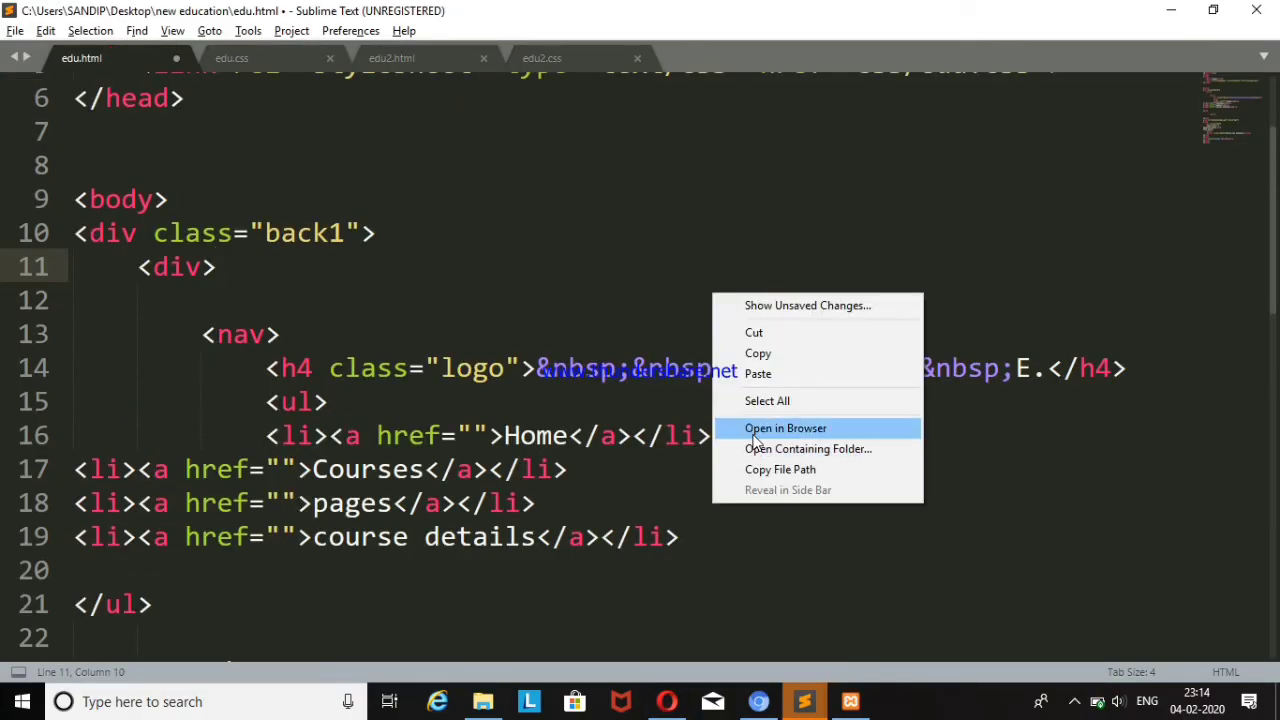
{"action": "left_click", "coordinate": [752, 432]}
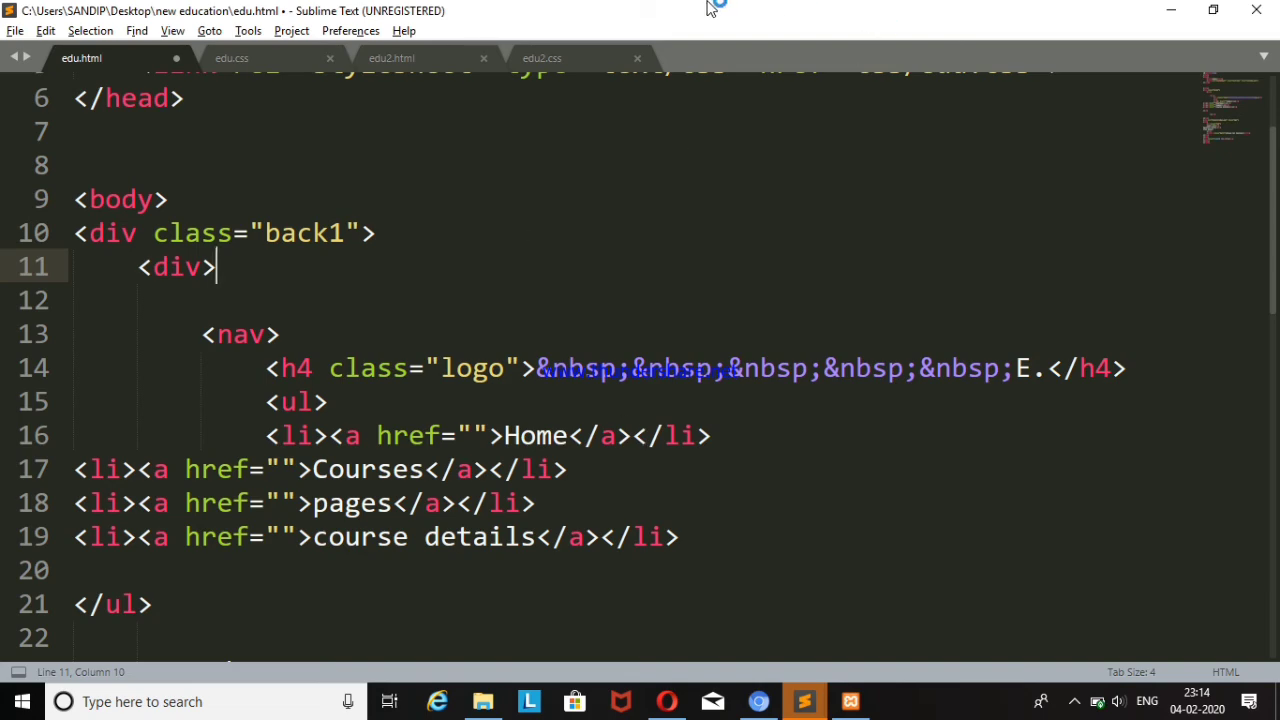
- Compare the edu2.html page against the finished edu.html page, then close the stray Chrome window
{"action": "left_click", "coordinate": [452, 60]}
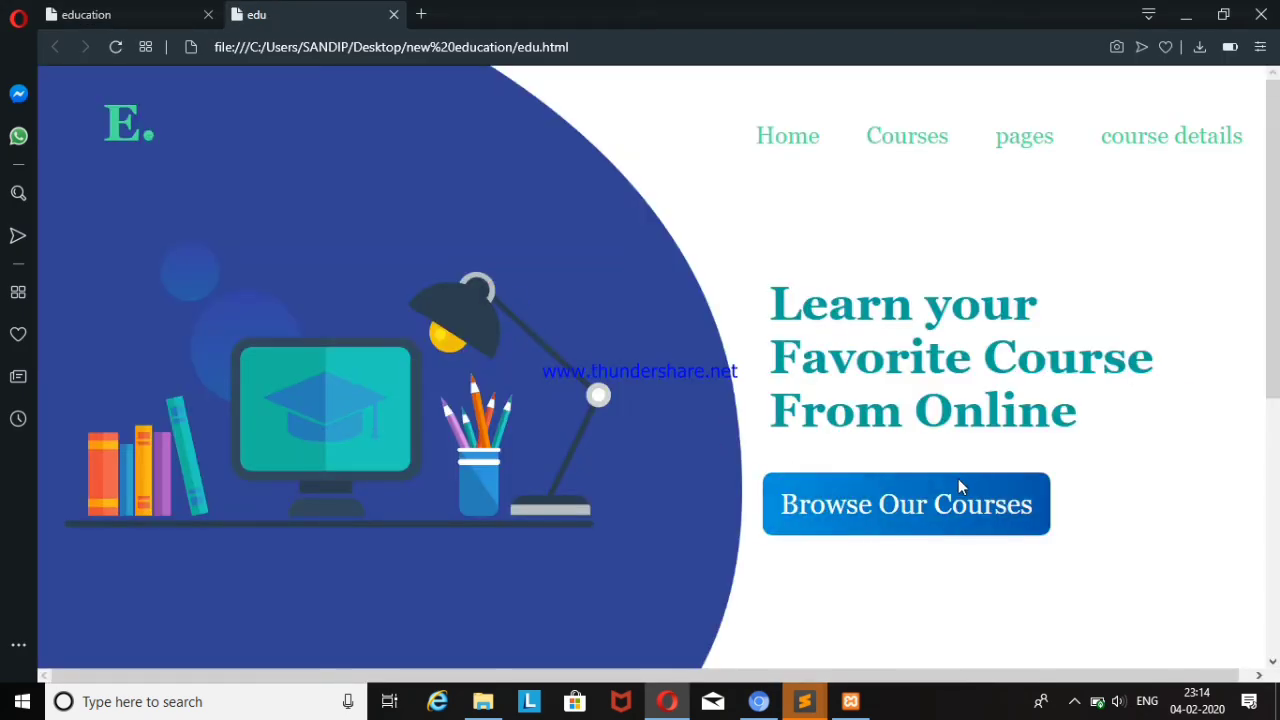
{"action": "left_click", "coordinate": [158, 10]}
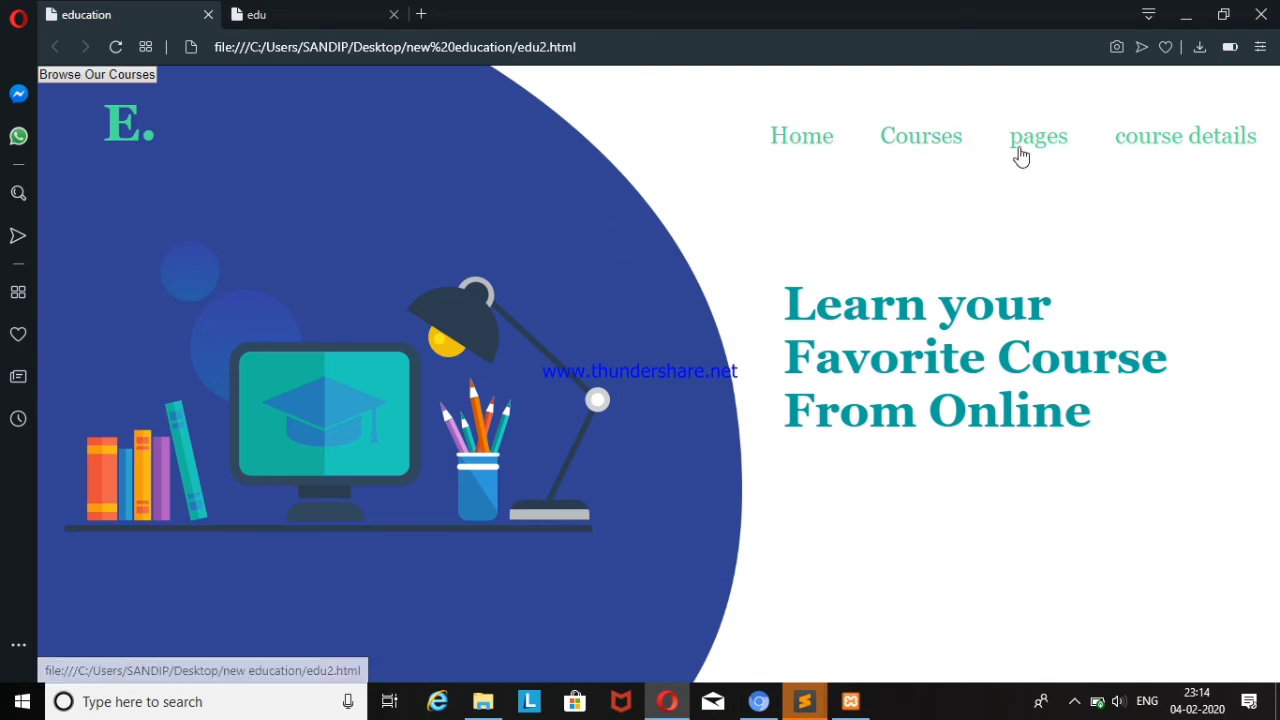
{"action": "left_click", "coordinate": [253, 18]}
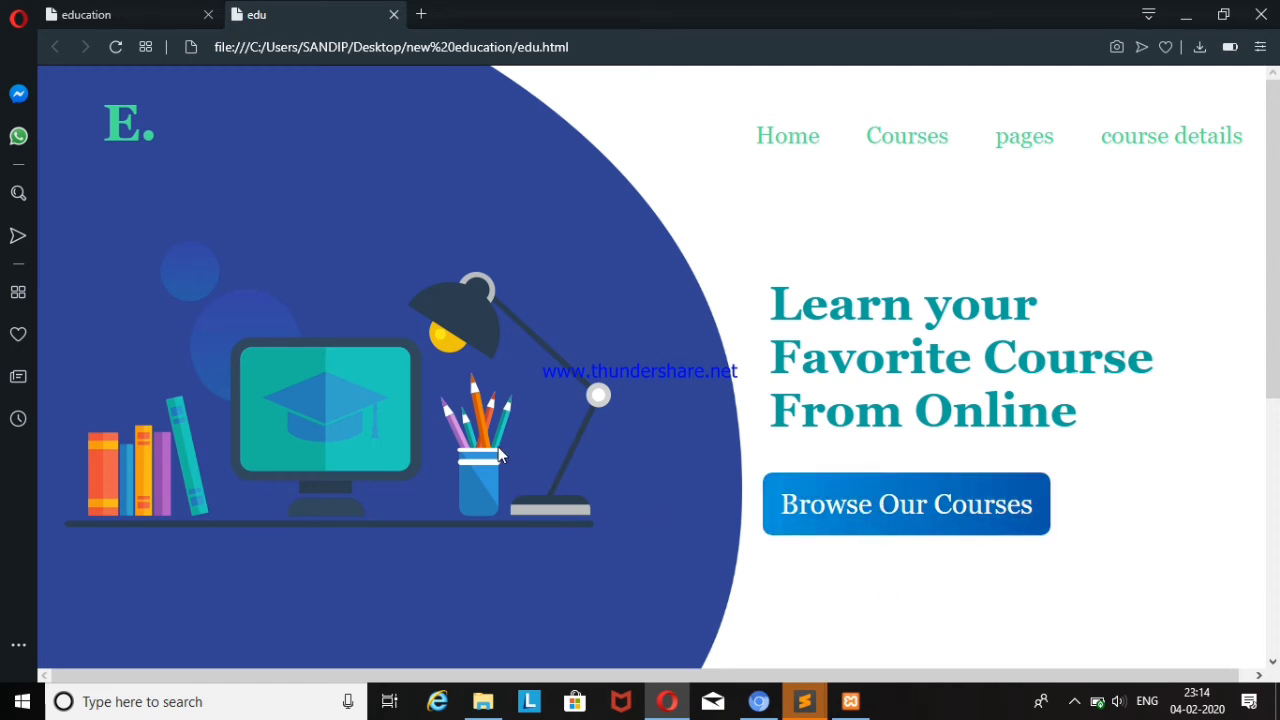
{"action": "left_click", "coordinate": [150, 16]}
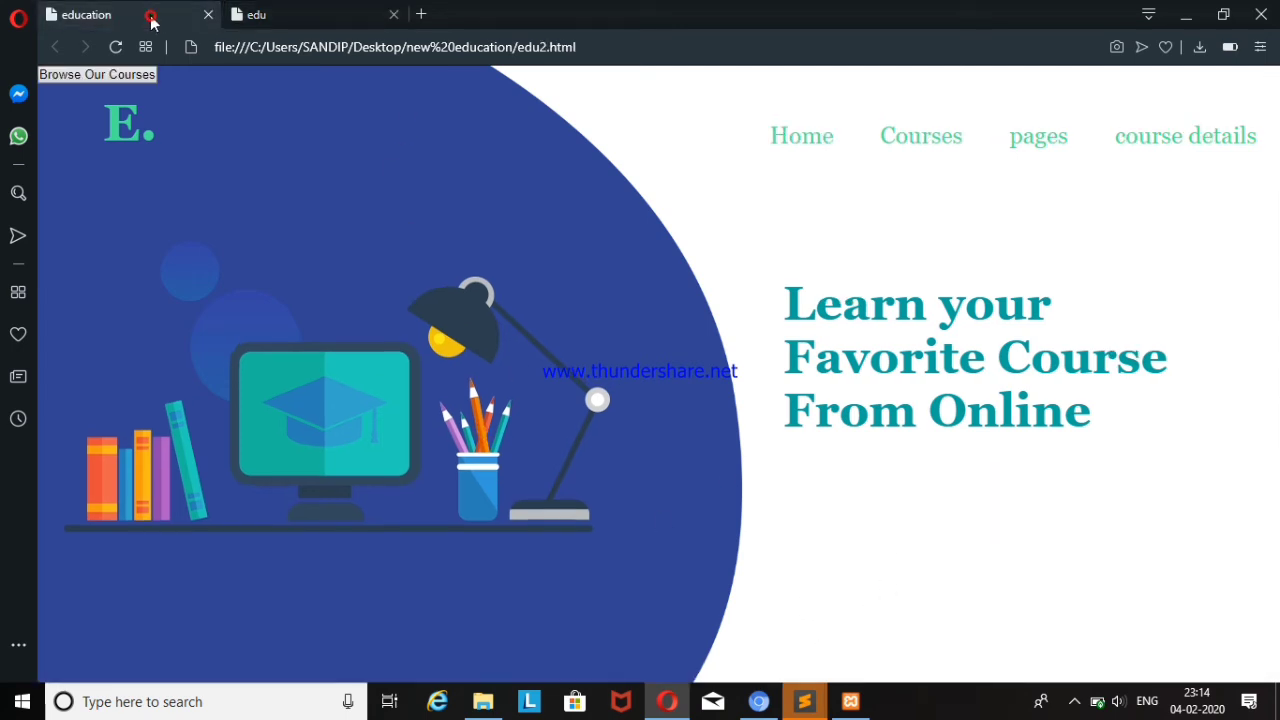
{"action": "left_click", "coordinate": [290, 18]}
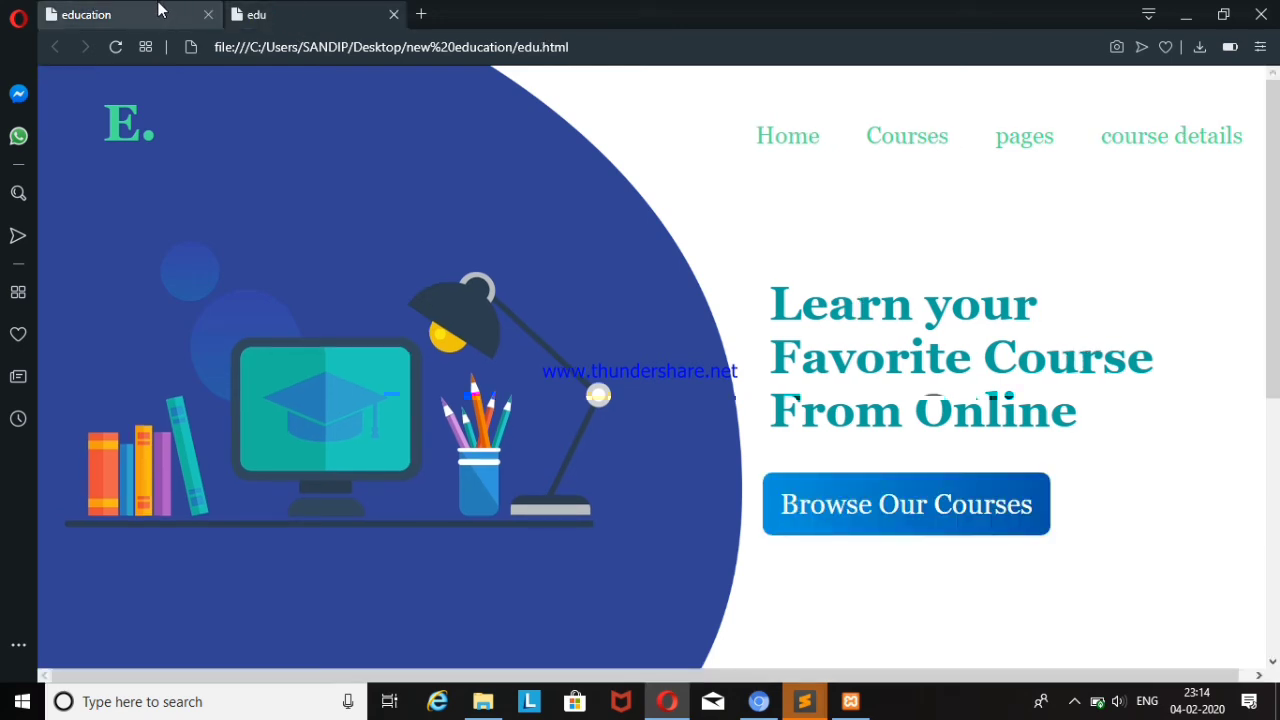
{"action": "left_click", "coordinate": [158, 12]}
{"action": "left_click", "coordinate": [320, 18]}
{"action": "scroll", "coordinate": [1276, 466], "scroll_direction": "down", "scroll_amount": 5}
{"action": "scroll", "coordinate": [1276, 466], "scroll_direction": "up", "scroll_amount": 5}
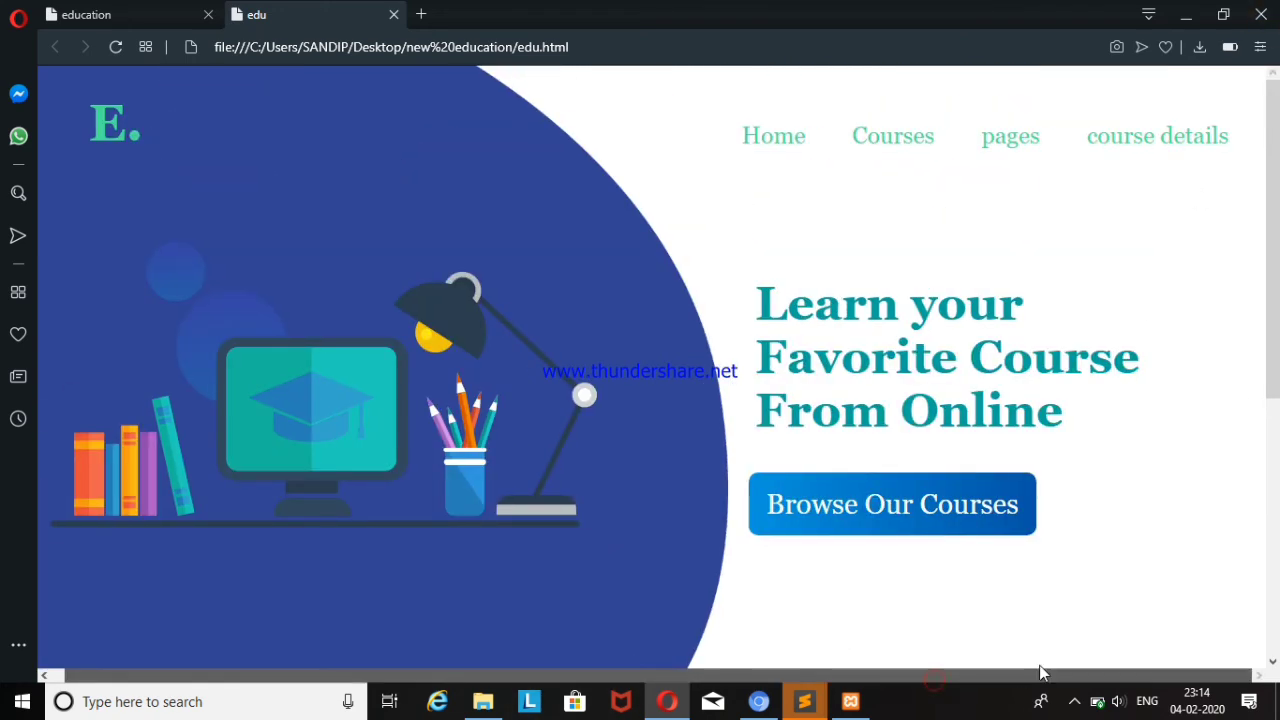
{"action": "key", "text": "ctrl+Tab"}
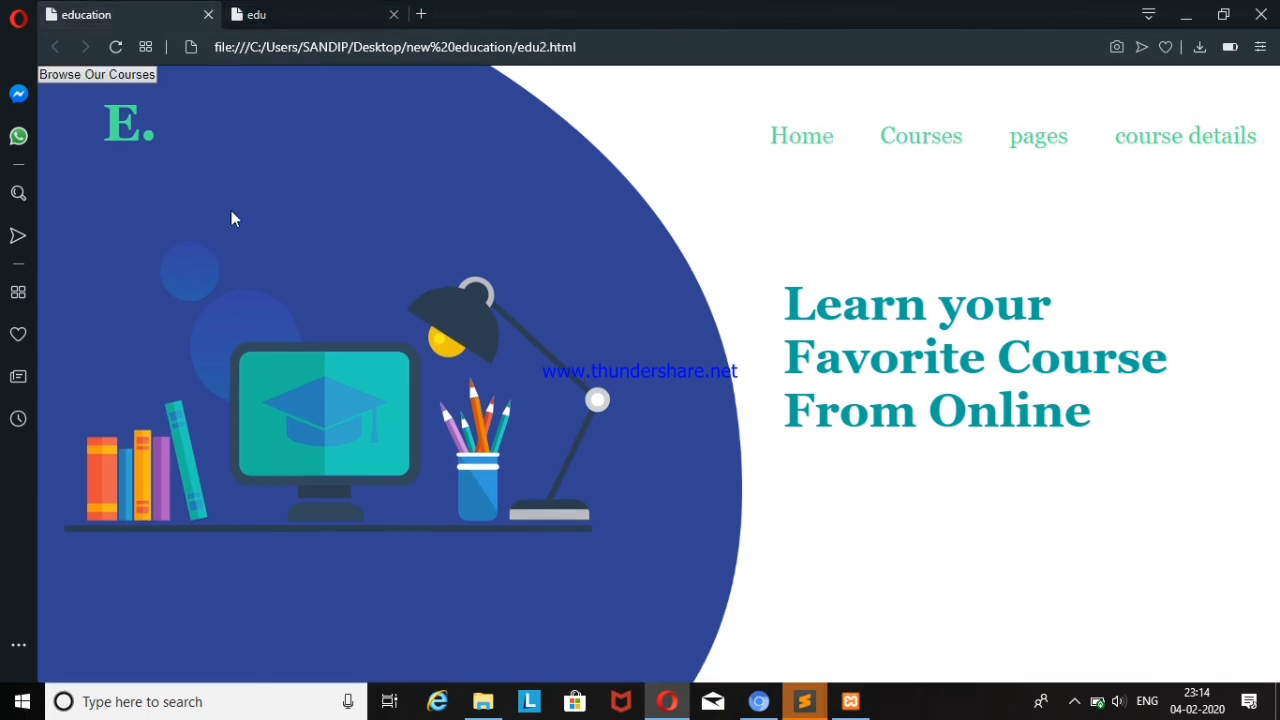
{"action": "left_click", "coordinate": [760, 701]}
{"action": "left_click", "coordinate": [1260, 14]}
{"action": "mouse_move", "coordinate": [804, 701]}
{"action": "key", "text": "alt+Tab"}
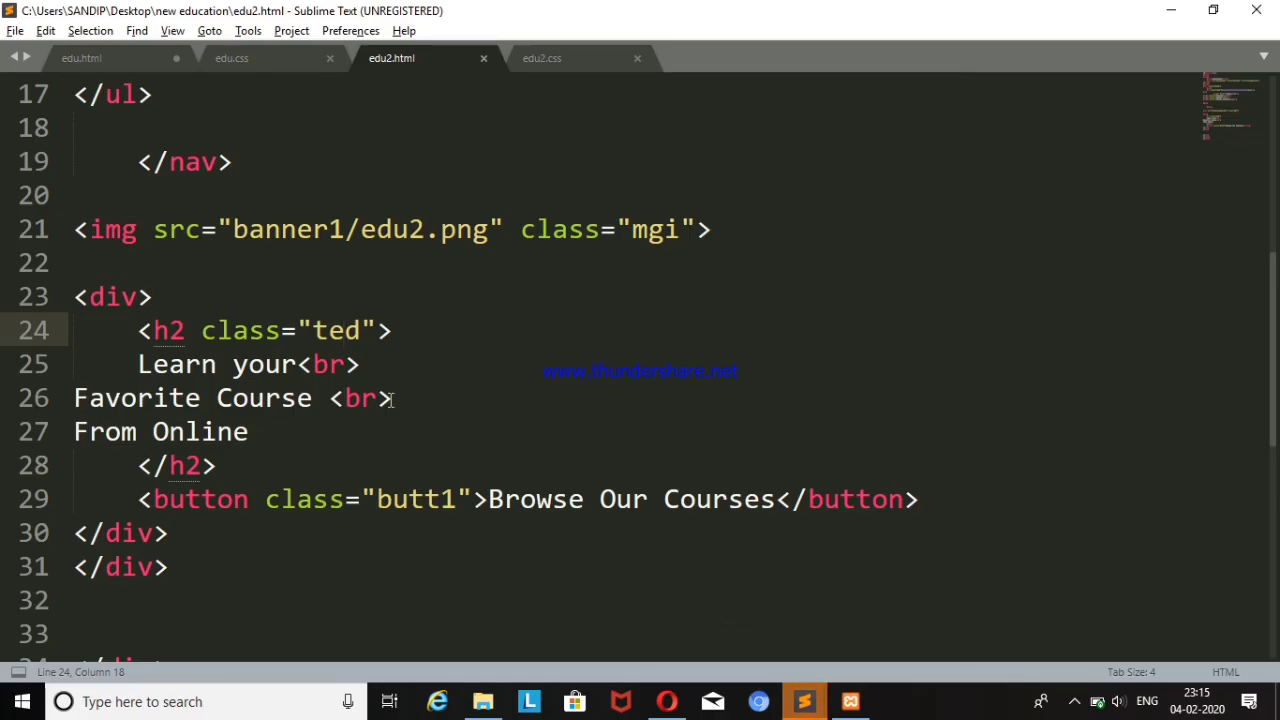
- Bring Sublime Text forward and scroll edu.css to the .butt1 button rule
{"action": "left_click", "coordinate": [1074, 701]}
{"action": "left_click", "coordinate": [1074, 701]}
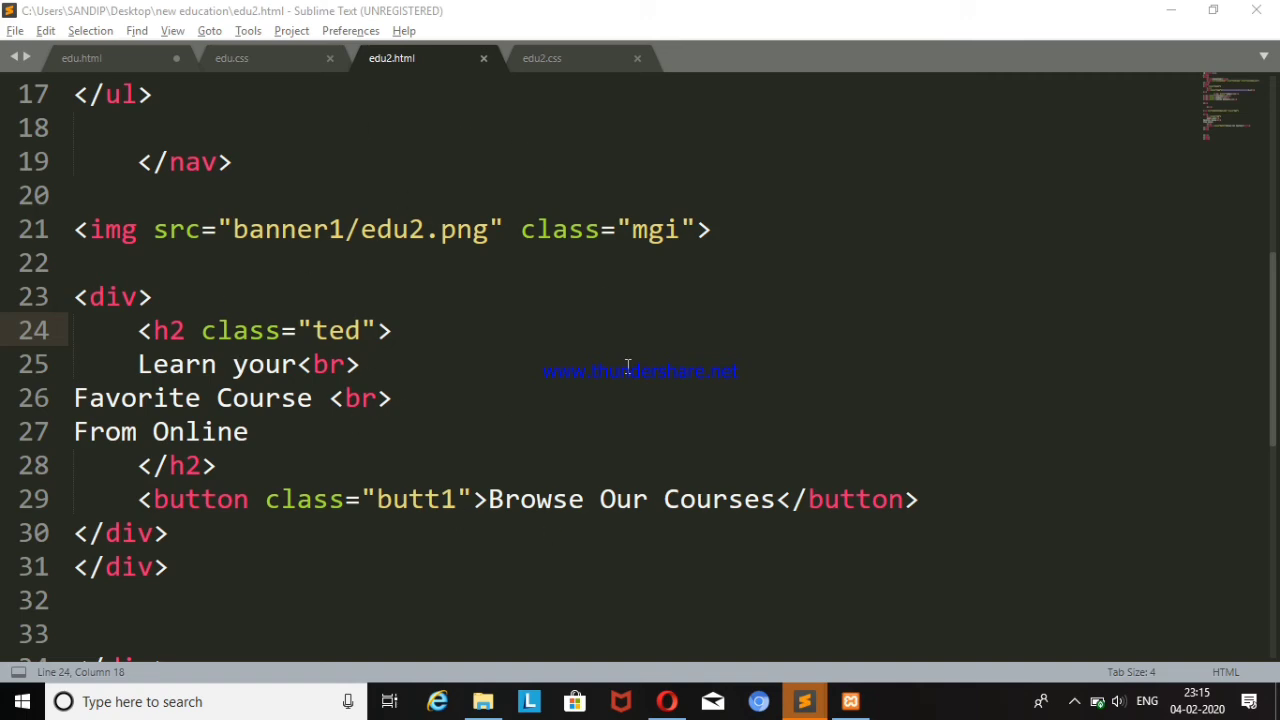
{"action": "left_click", "coordinate": [248, 59]}
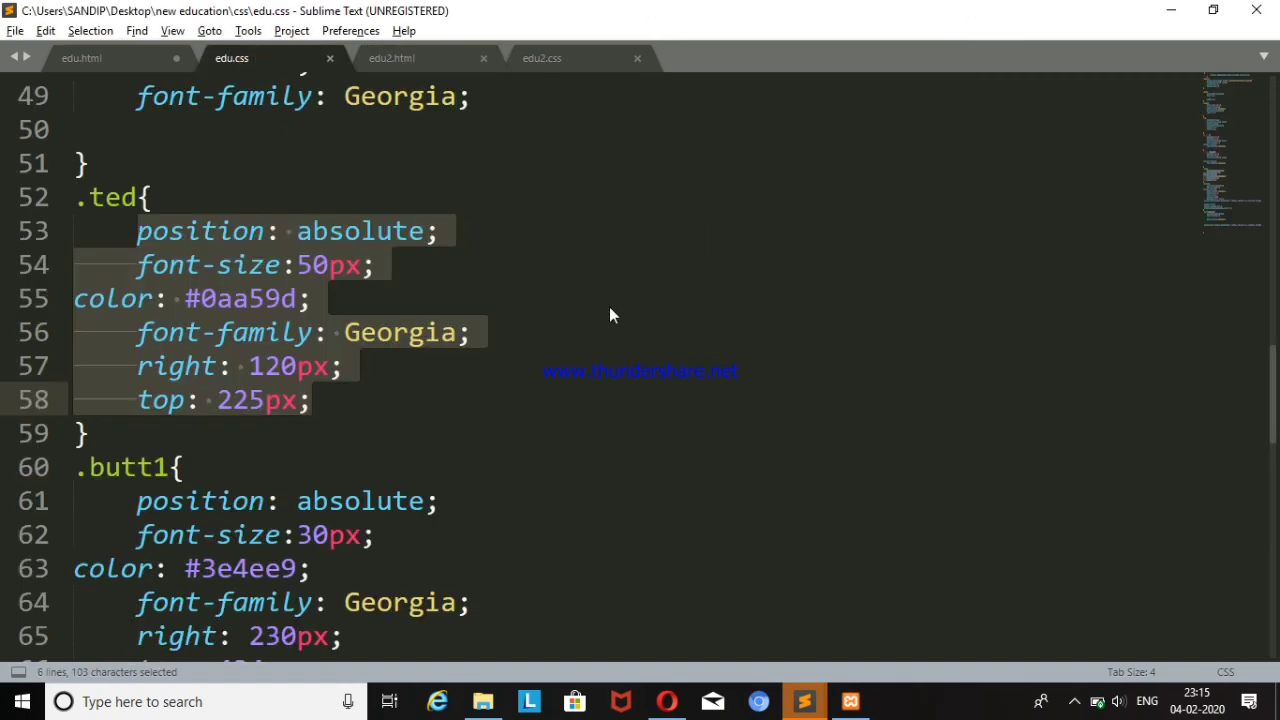
{"action": "scroll", "coordinate": [914, 405], "scroll_direction": "down", "scroll_amount": 8}
{"action": "scroll", "coordinate": [913, 393], "scroll_direction": "up", "scroll_amount": 3}
{"action": "scroll", "coordinate": [911, 374], "scroll_direction": "up", "scroll_amount": 7}
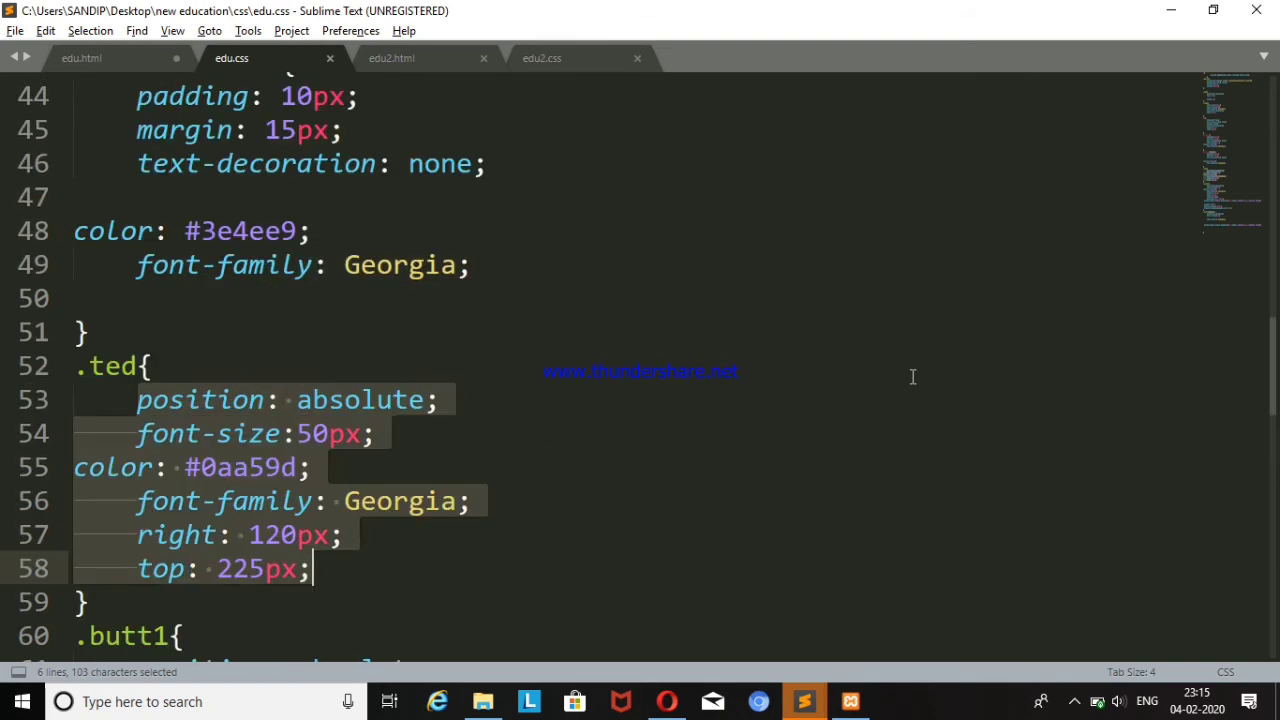
{"action": "scroll", "coordinate": [911, 374], "scroll_direction": "up", "scroll_amount": 5}
{"action": "scroll", "coordinate": [1049, 325], "scroll_direction": "up", "scroll_amount": 2}
{"action": "scroll", "coordinate": [1273, 245], "scroll_direction": "down", "scroll_amount": 3}
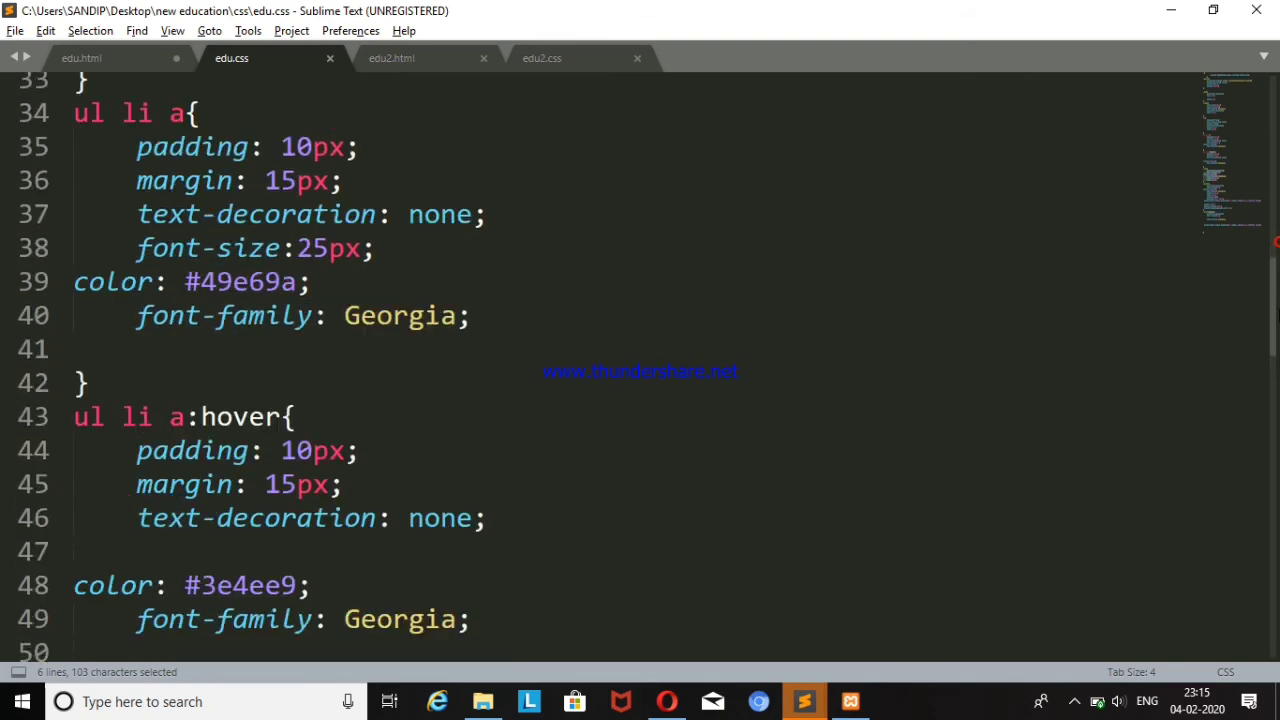
{"action": "scroll", "coordinate": [1275, 340], "scroll_direction": "down", "scroll_amount": 3}
{"action": "scroll", "coordinate": [1276, 440], "scroll_direction": "down", "scroll_amount": 5}
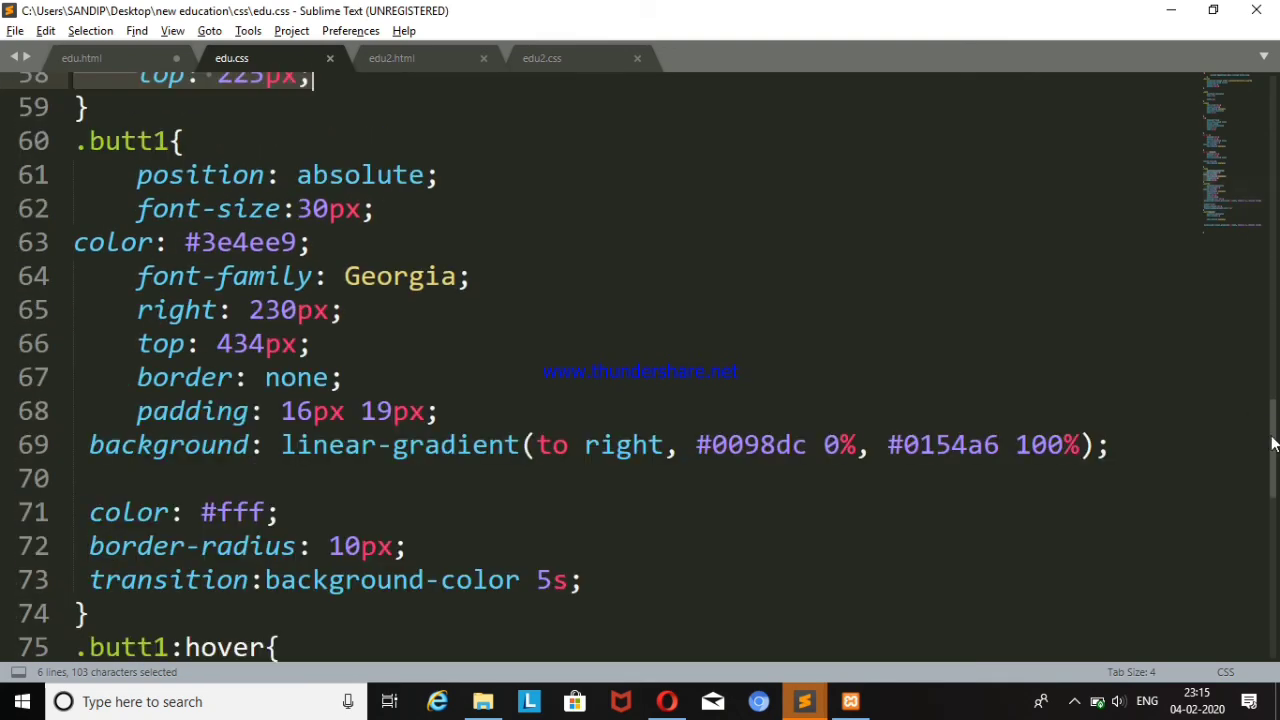
{"action": "scroll", "coordinate": [1276, 447], "scroll_direction": "up", "scroll_amount": 2}
{"action": "scroll", "coordinate": [1276, 447], "scroll_direction": "up", "scroll_amount": 2}
{"action": "scroll", "coordinate": [1276, 447], "scroll_direction": "down", "scroll_amount": 4}
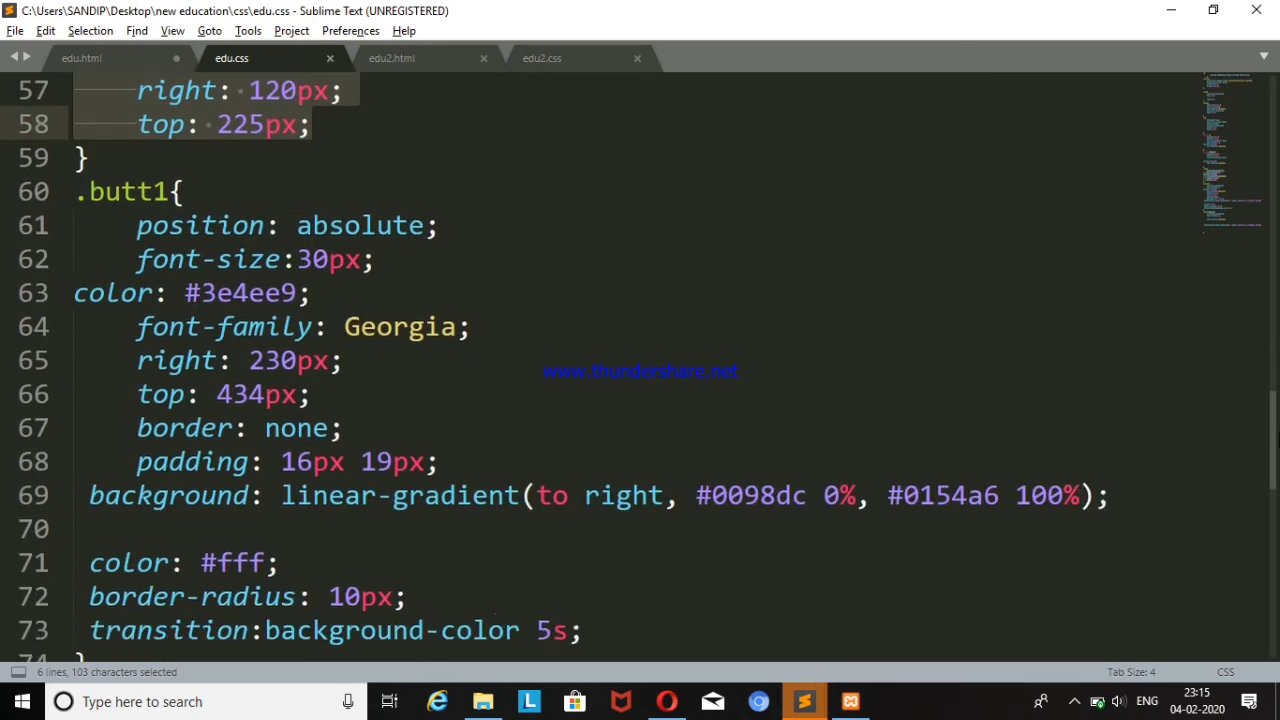
- Copy the six .butt1 declarations on lines 61–66 of edu.css
{"action": "left_click", "coordinate": [801, 301]}
{"action": "left_click_drag", "start_coordinate": [137, 220], "coordinate": [415, 220]}
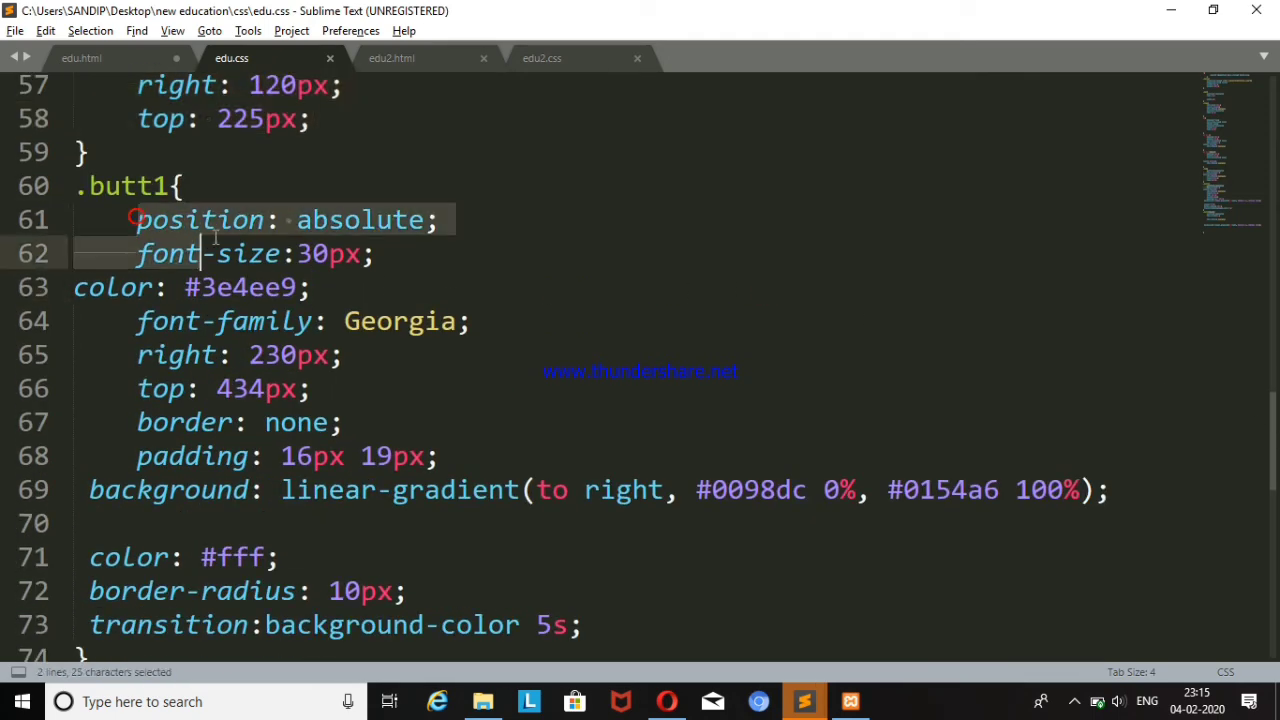
{"action": "left_click", "coordinate": [552, 237]}
{"action": "left_click_drag", "start_coordinate": [124, 250], "coordinate": [444, 258]}
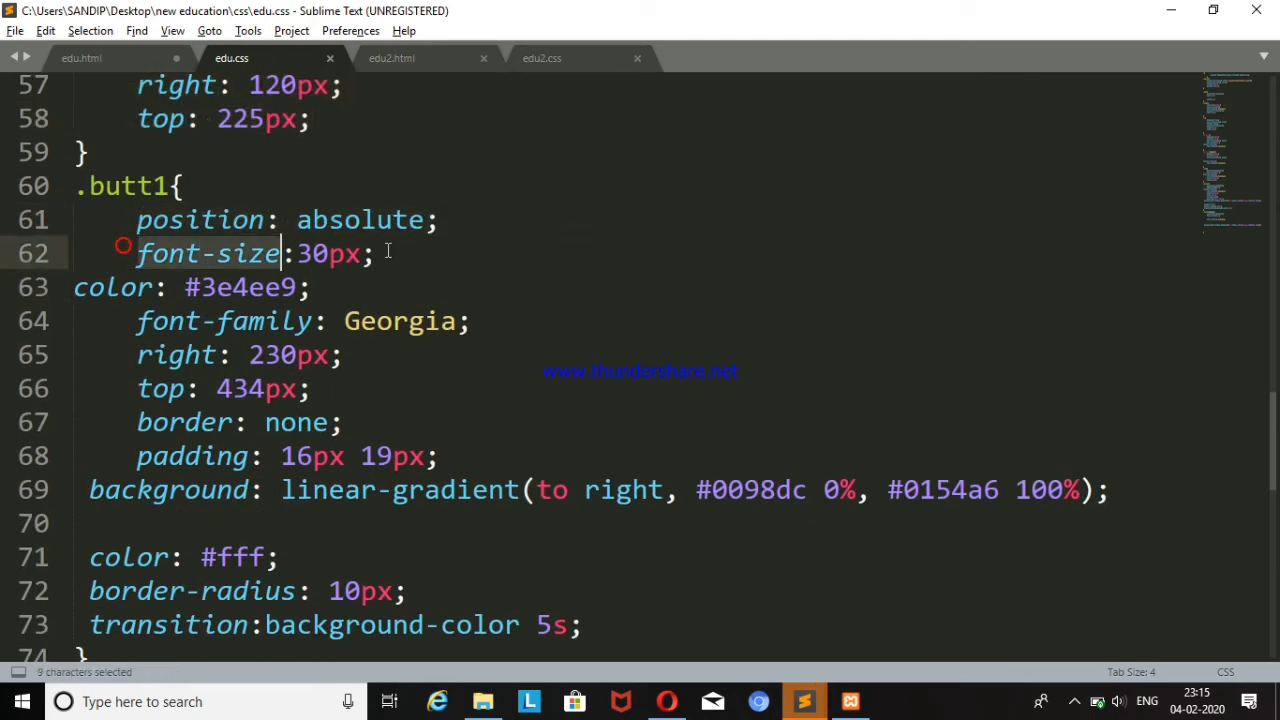
{"action": "left_click", "coordinate": [444, 258]}
{"action": "left_click", "coordinate": [137, 222]}
{"action": "left_click_drag", "start_coordinate": [137, 220], "coordinate": [389, 261]}
{"action": "left_click", "coordinate": [456, 276]}
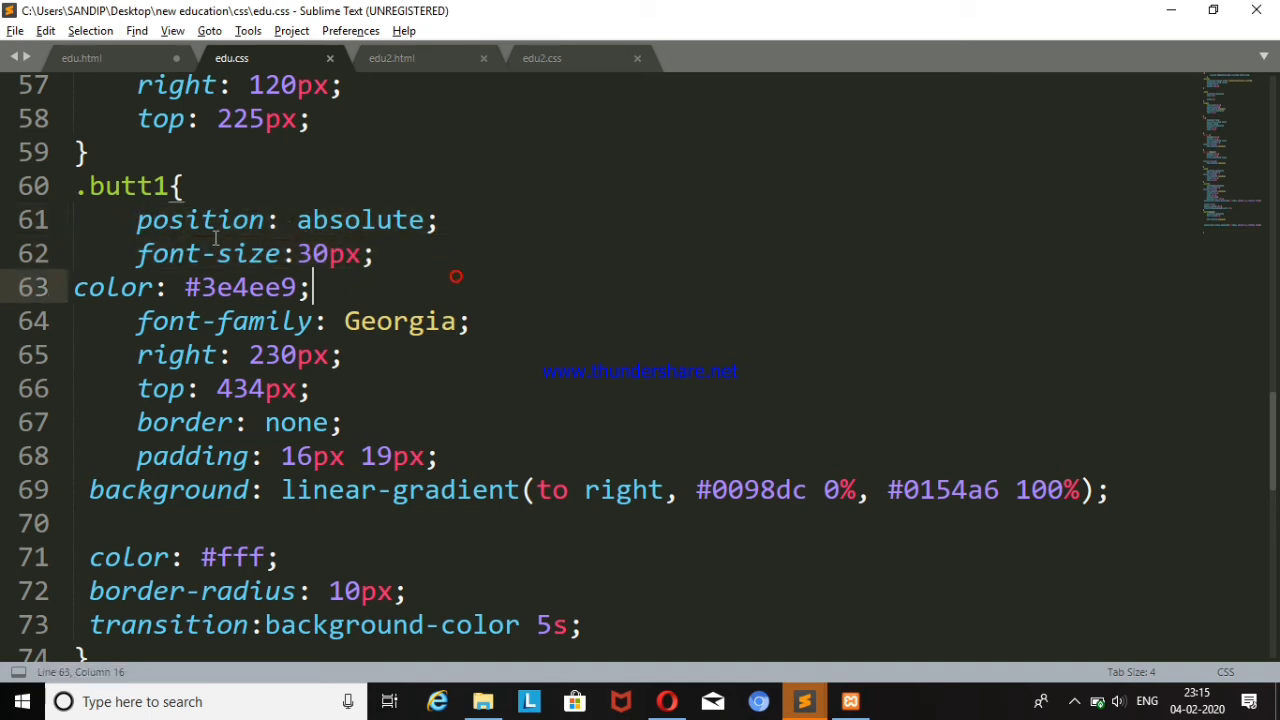
{"action": "left_click_drag", "start_coordinate": [137, 220], "coordinate": [399, 300]}
{"action": "mouse_move", "coordinate": [463, 335]}
{"action": "left_mouse_down"}
{"action": "mouse_move", "coordinate": [486, 362]}
{"action": "mouse_move", "coordinate": [479, 381]}
{"action": "left_mouse_up"}
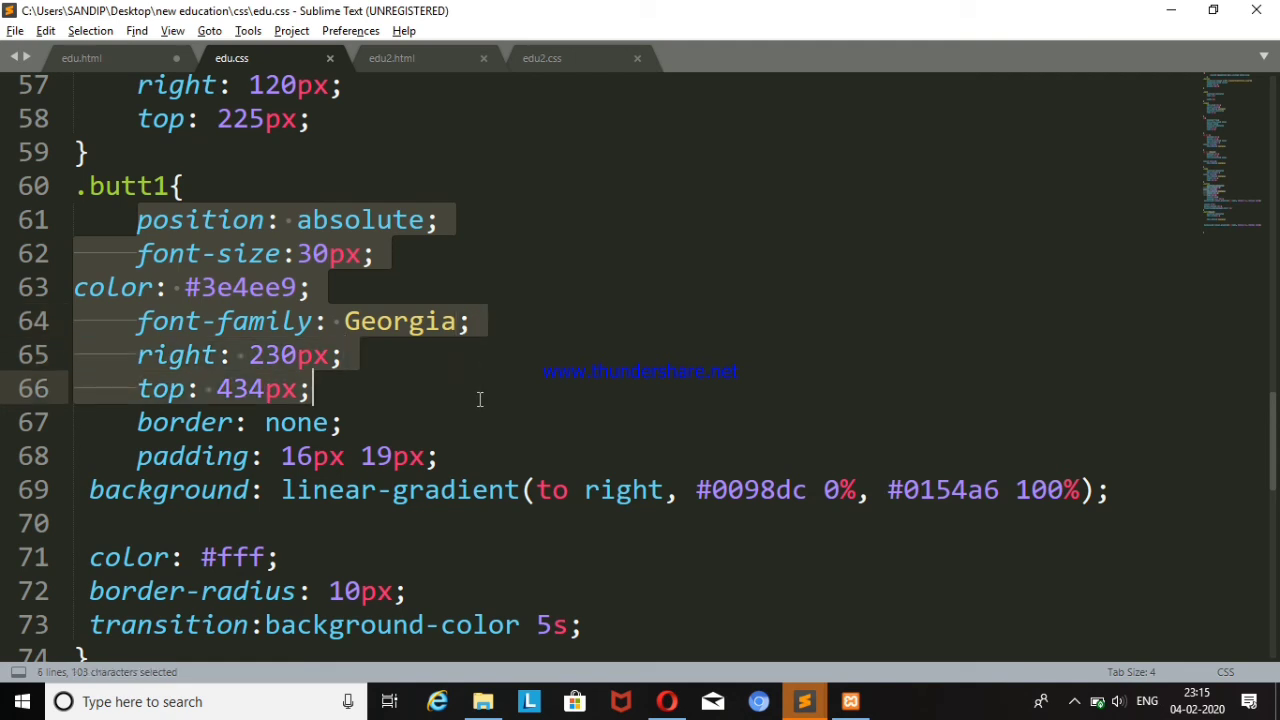
{"action": "left_click_drag", "start_coordinate": [479, 399], "coordinate": [461, 430]}
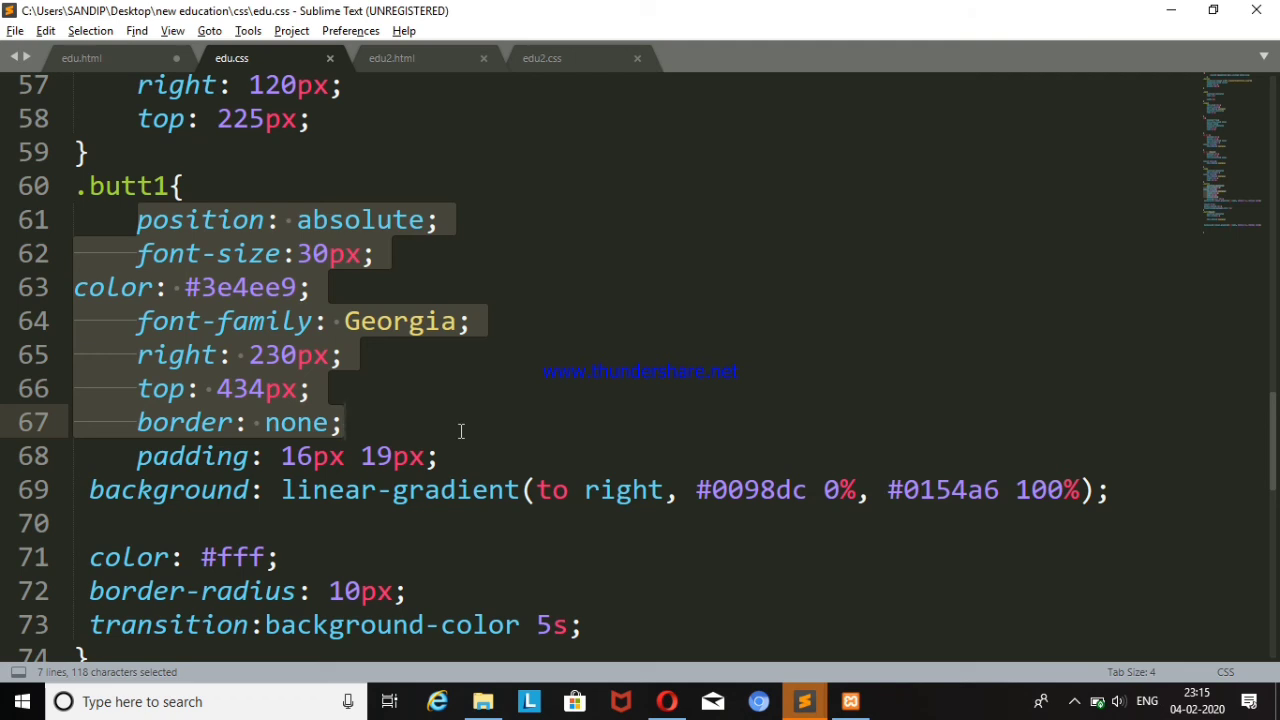
{"action": "left_click_drag", "start_coordinate": [461, 430], "coordinate": [377, 388]}
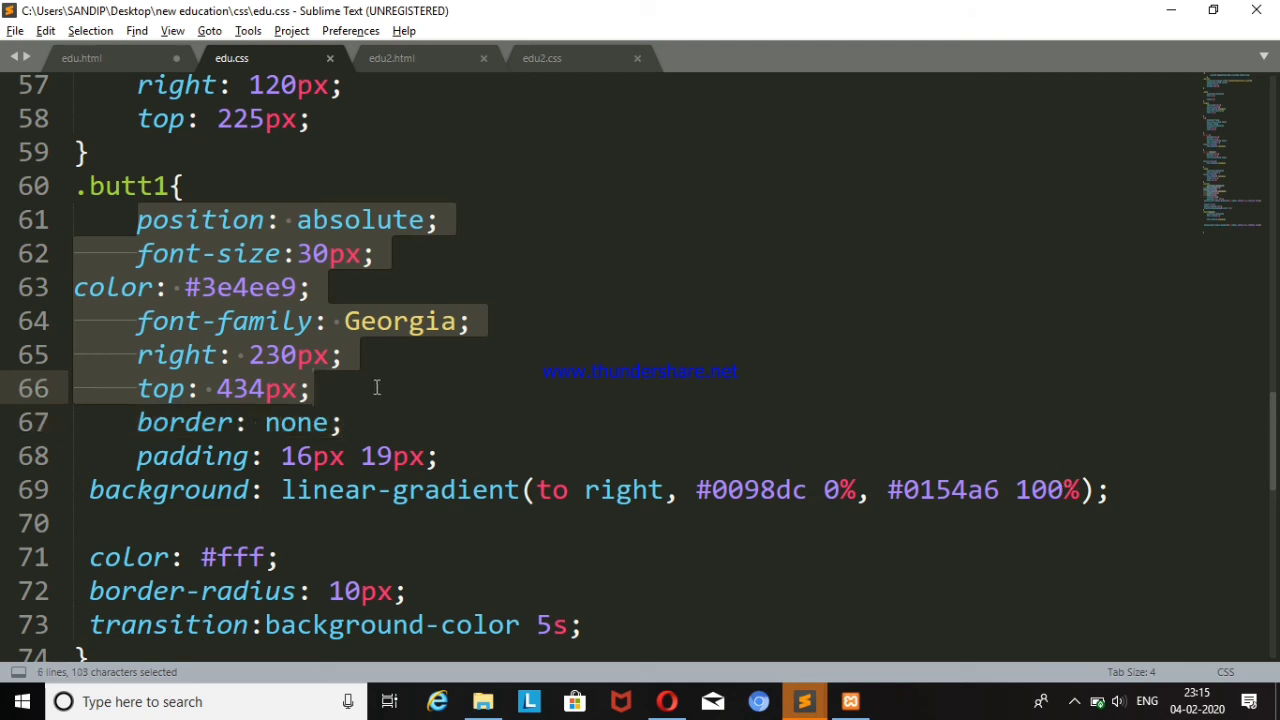
{"action": "key", "text": "ctrl+c"}
- Copy the .butt1 class name from edu.css and return to edu2.css
{"action": "left_click", "coordinate": [541, 62]}
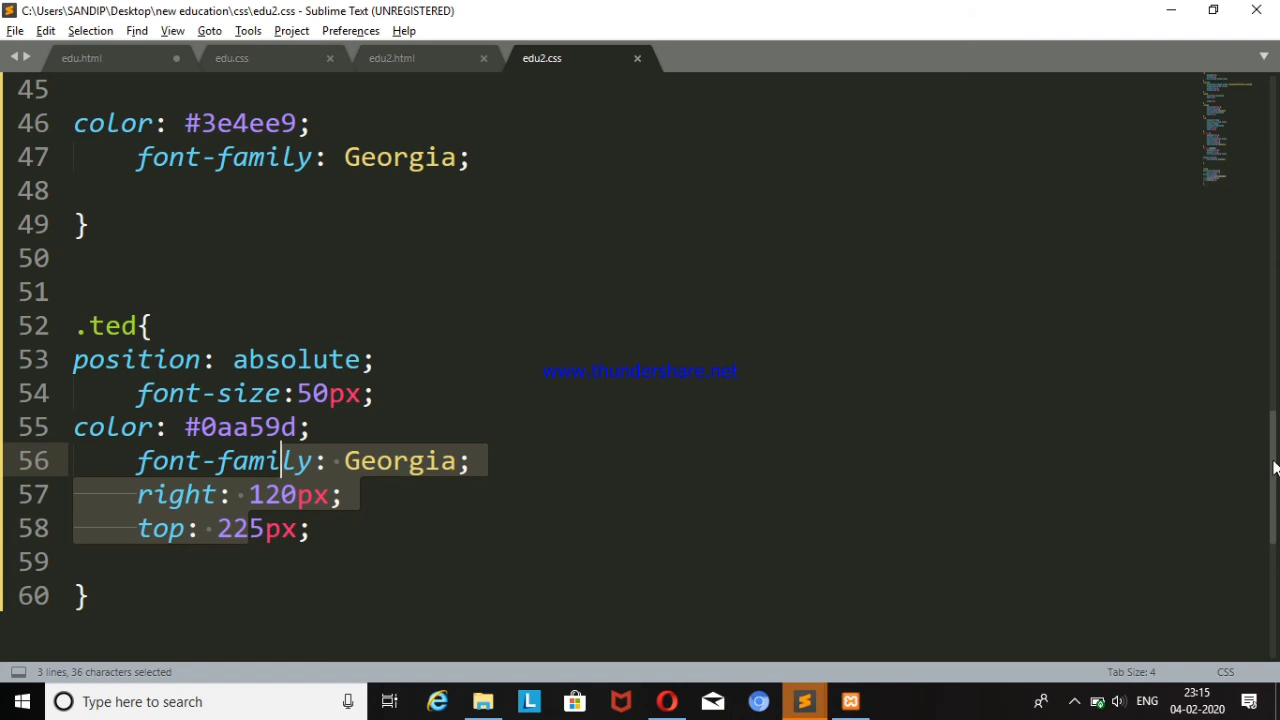
{"action": "left_click_drag", "start_coordinate": [1272, 467], "coordinate": [1274, 497]}
{"action": "left_click", "coordinate": [240, 58]}
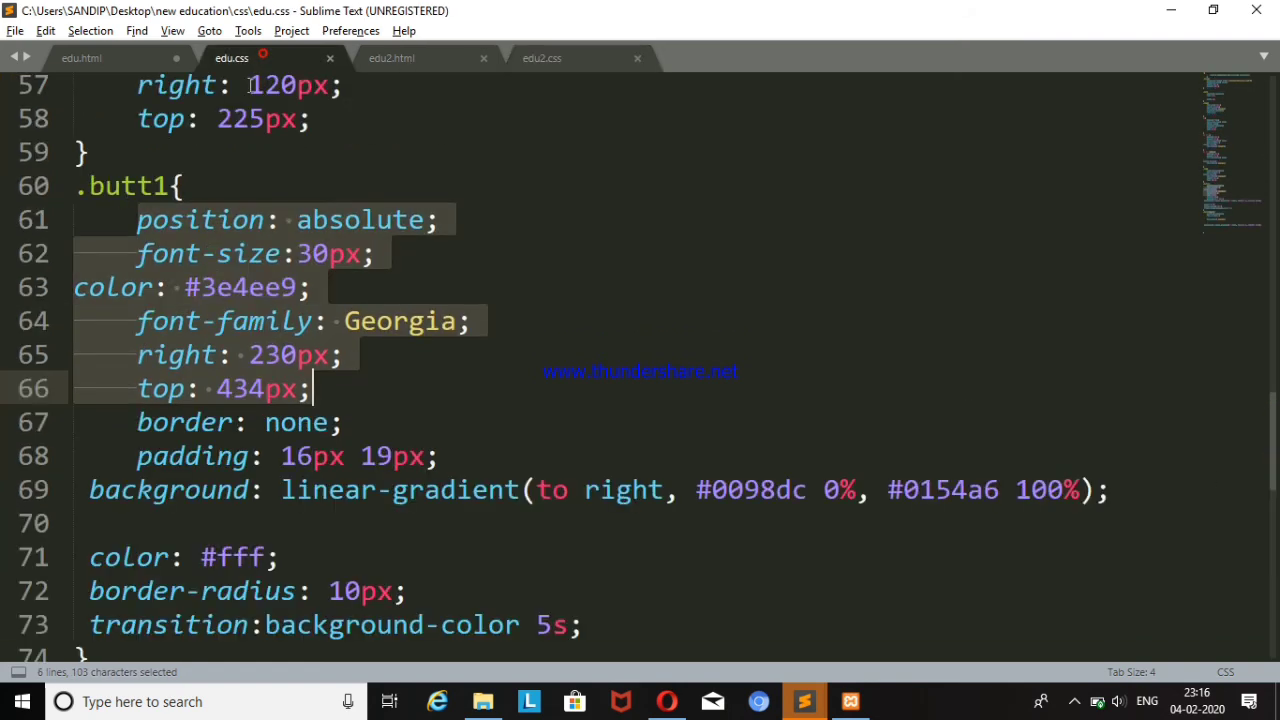
{"action": "left_click", "coordinate": [39, 187]}
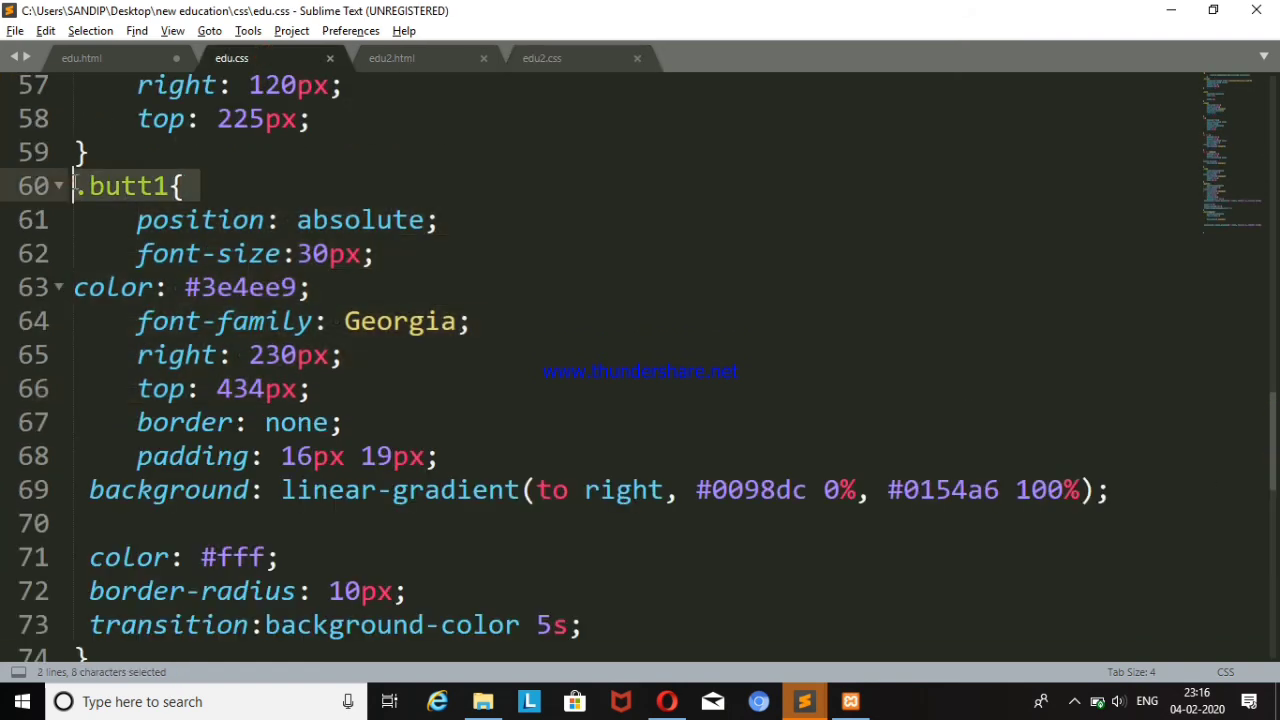
{"action": "left_click", "coordinate": [276, 188]}
{"action": "triple_click", "coordinate": [222, 172]}
{"action": "left_click", "coordinate": [206, 174]}
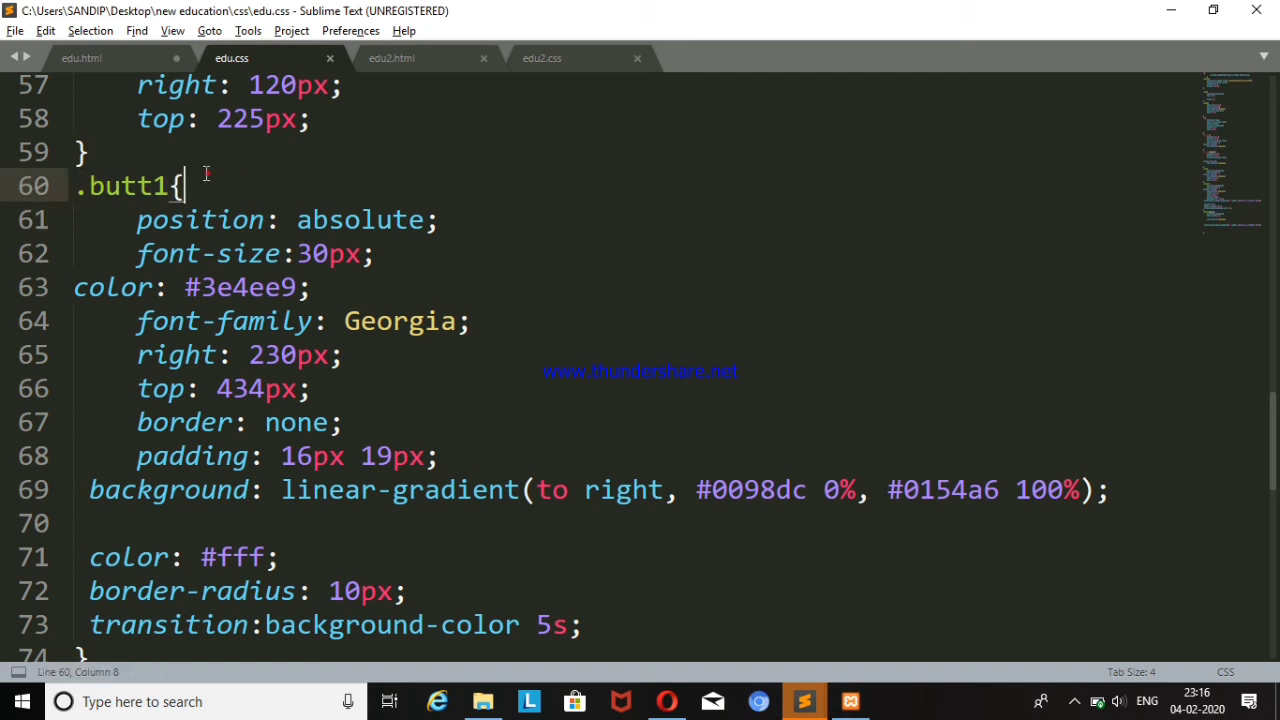
{"action": "left_click_drag", "start_coordinate": [76, 186], "coordinate": [168, 186]}
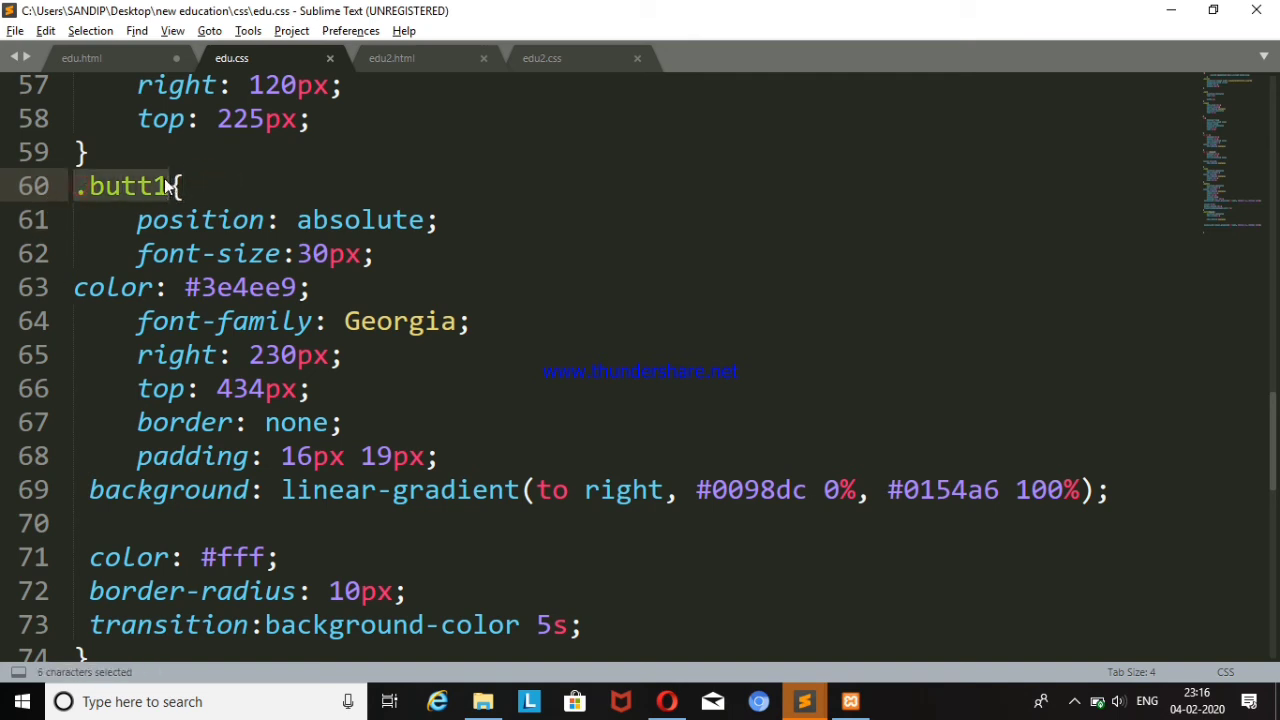
{"action": "key", "text": "ctrl+c"}
{"action": "left_click", "coordinate": [530, 58]}
- Start an empty .butt1 { } rule below the .ted rule in edu2.css
{"action": "left_click", "coordinate": [146, 463]}
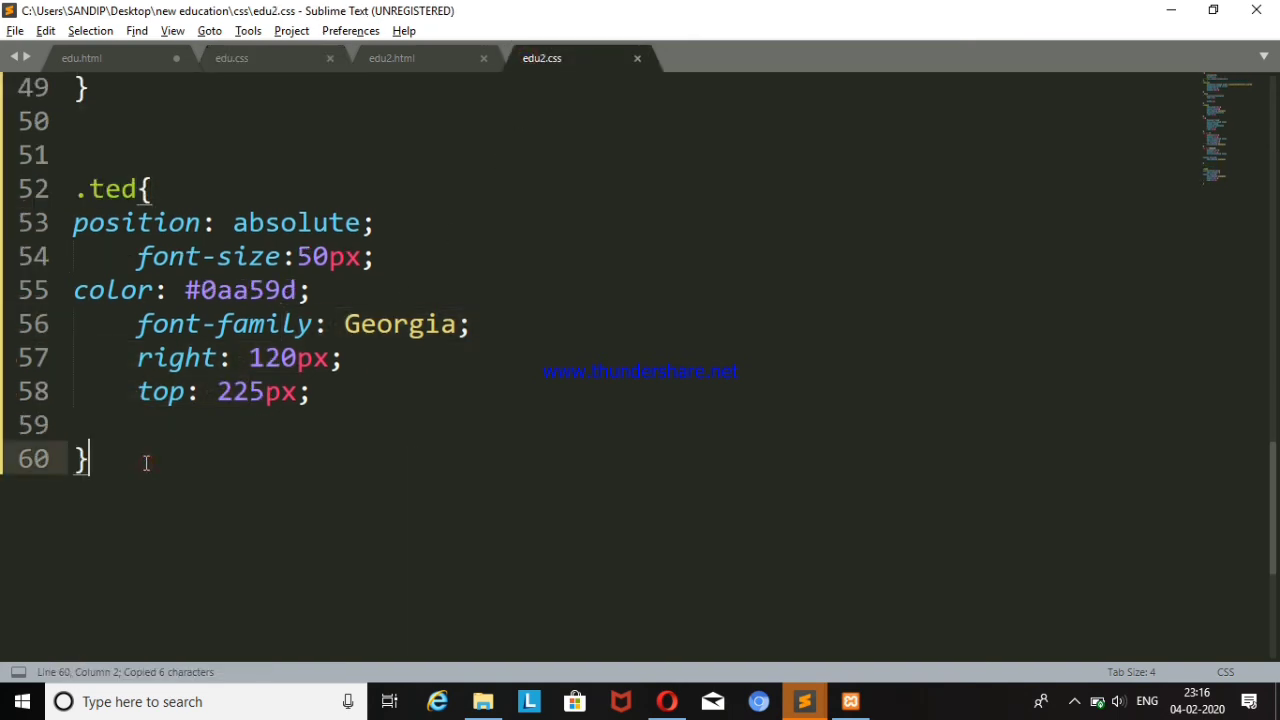
{"action": "key", "text": "Return"}
{"action": "key", "text": "Return"}
{"action": "key", "text": "ctrl+v"}
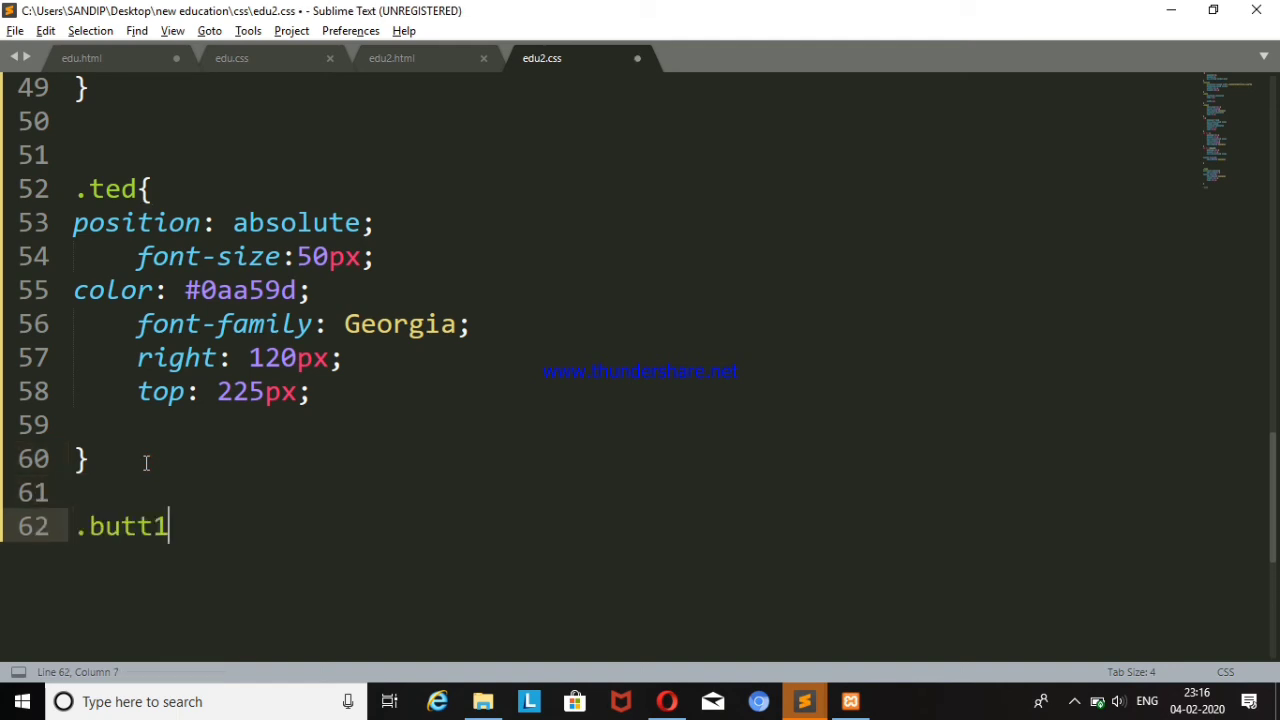
{"action": "type", "text": "{"}
{"action": "key", "text": "Return"}
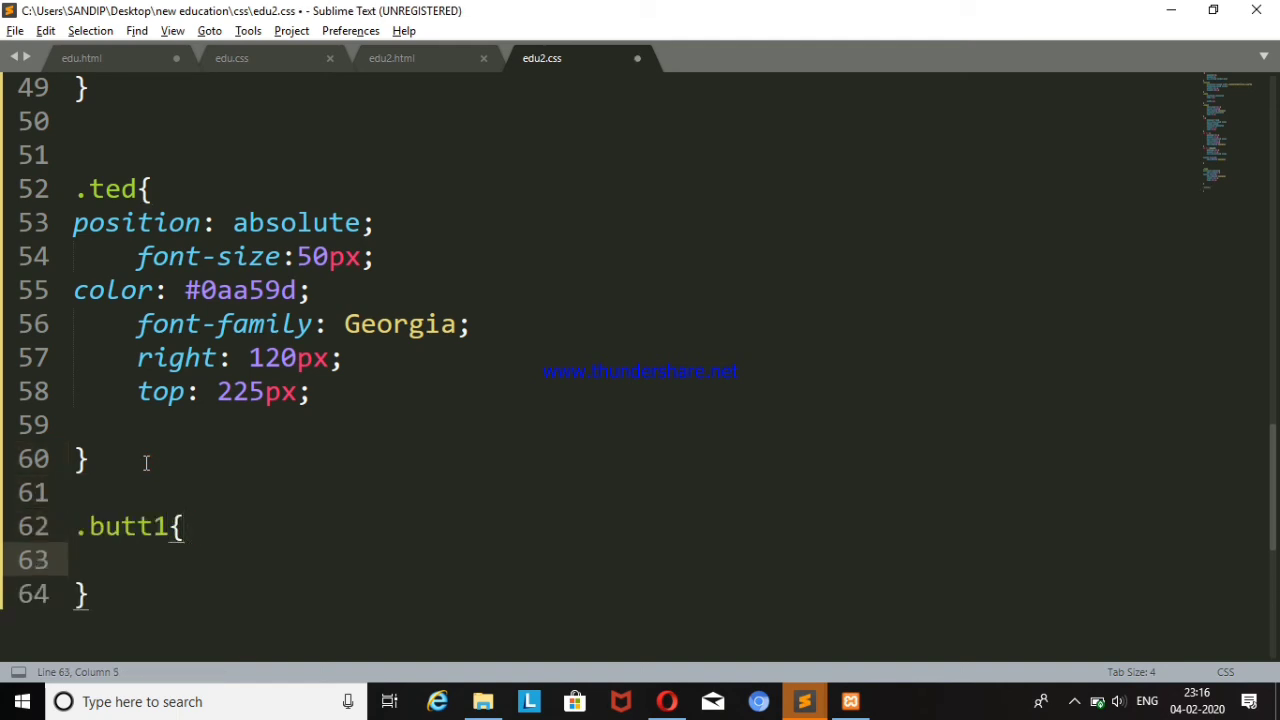
- Fill it with position absolute, 30px Georgia, color #3e4ee9, right 230px, top 434px
{"action": "left_click", "coordinate": [221, 60]}
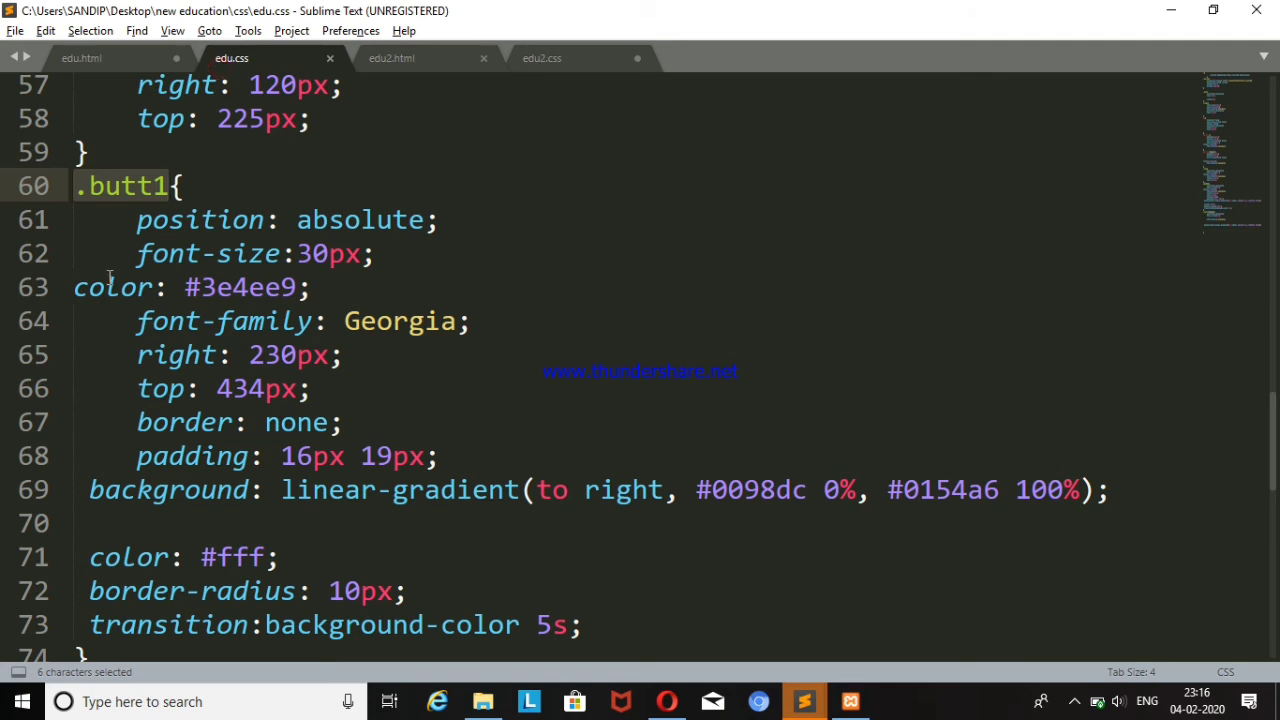
{"action": "left_click_drag", "start_coordinate": [134, 220], "coordinate": [232, 287]}
{"action": "left_click_drag", "start_coordinate": [320, 368], "coordinate": [385, 380]}
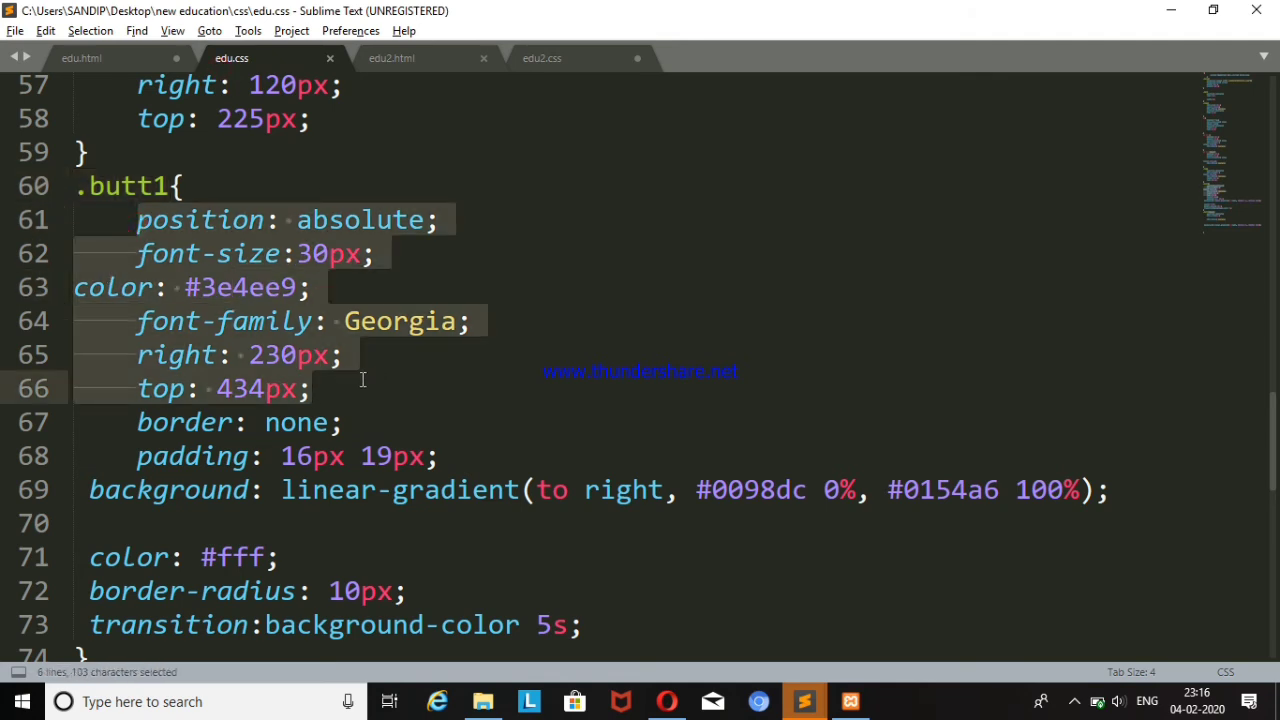
{"action": "key", "text": "ctrl+c"}
{"action": "left_click", "coordinate": [579, 62]}
{"action": "key", "text": "ctrl+v"}
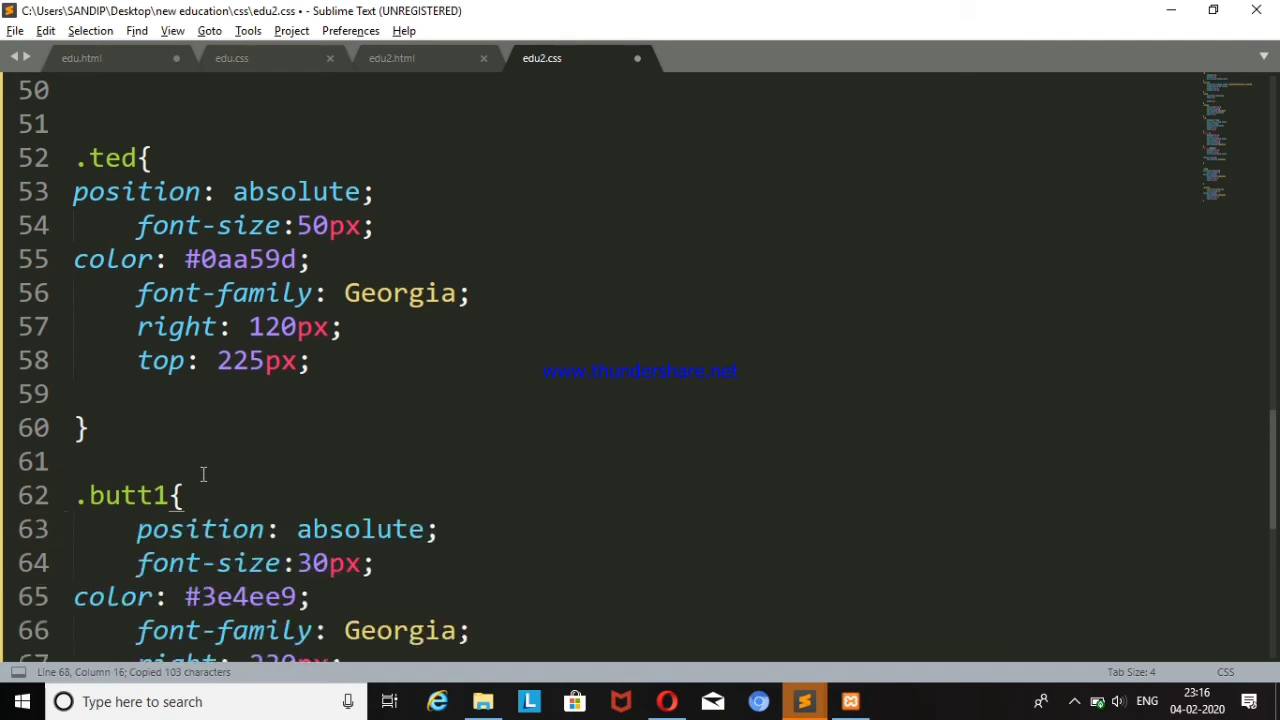
{"action": "scroll", "coordinate": [1275, 480], "scroll_direction": "down", "scroll_amount": 1}
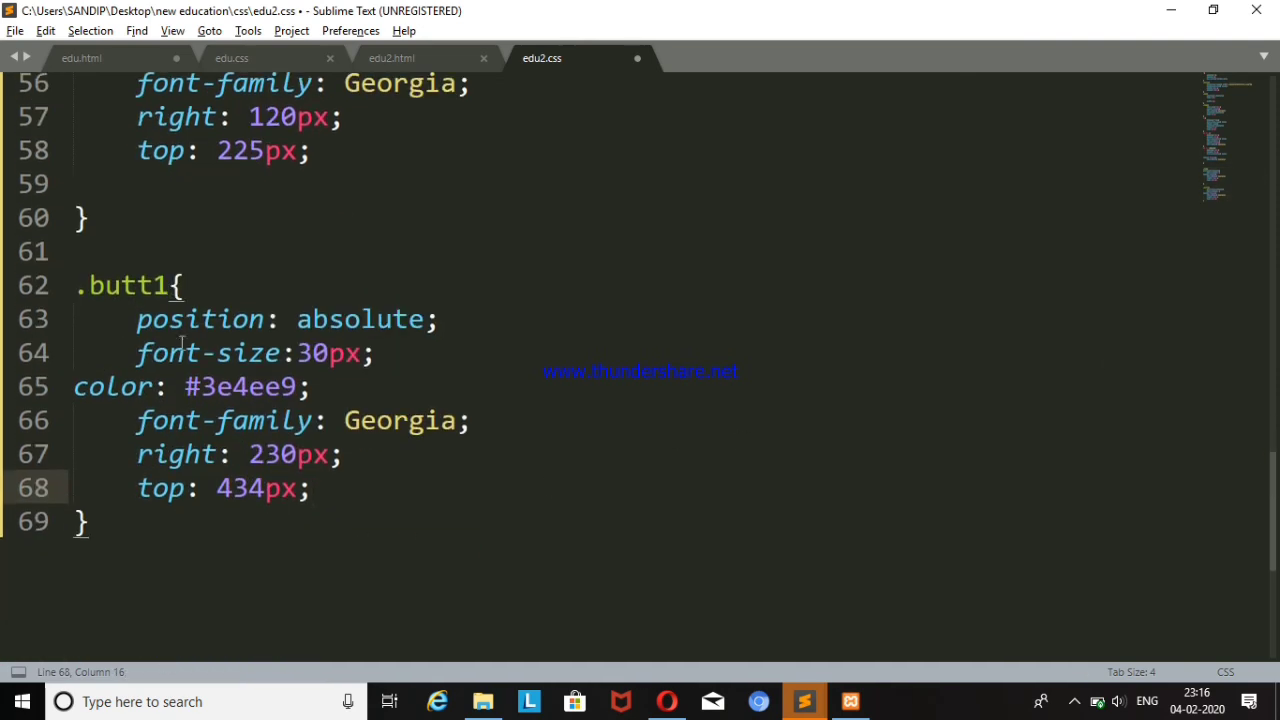
{"action": "key", "text": "alt+Tab"}
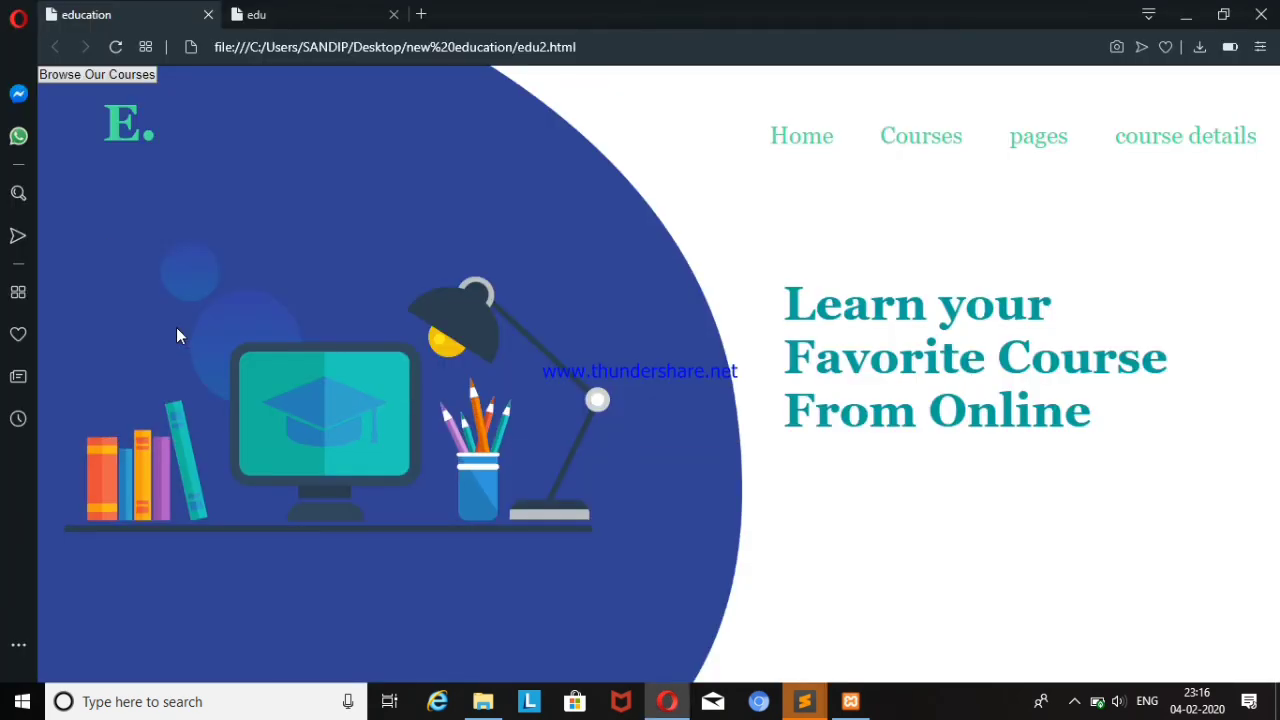
- Reload the edu2.html preview and compare its button with the finished edu page
{"action": "key", "text": "F5"}
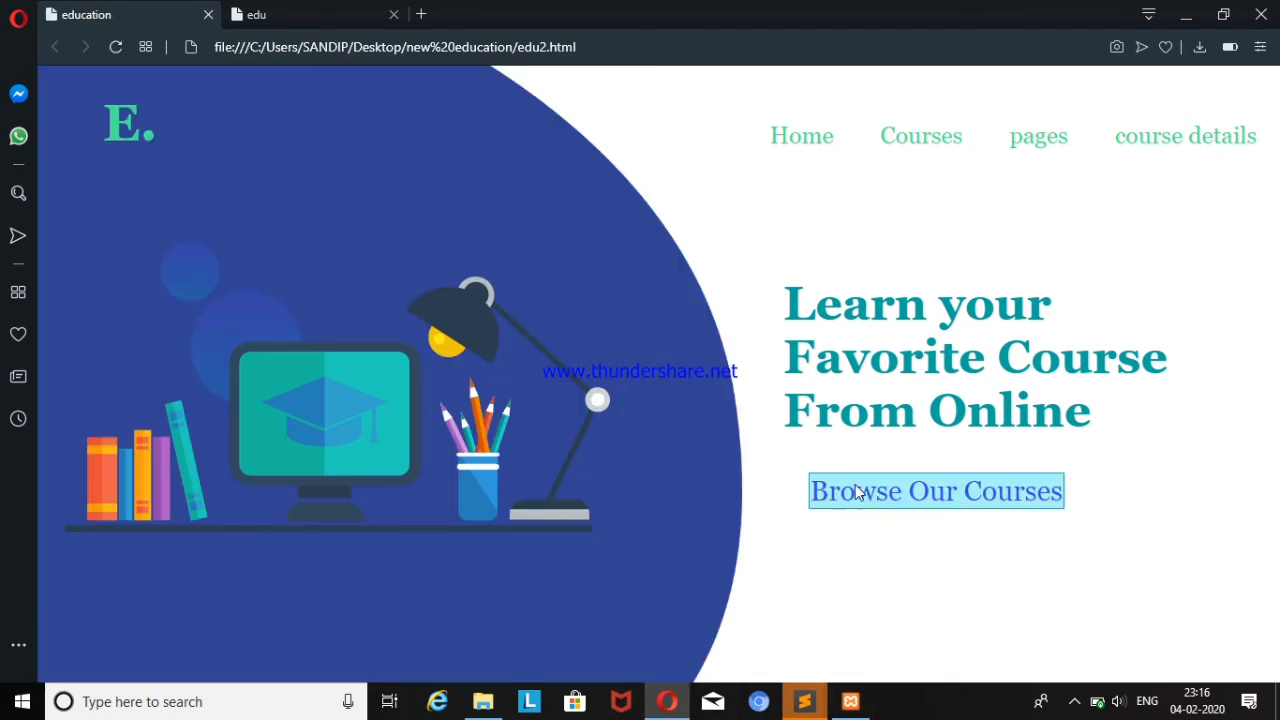
{"action": "left_click", "coordinate": [329, 16]}
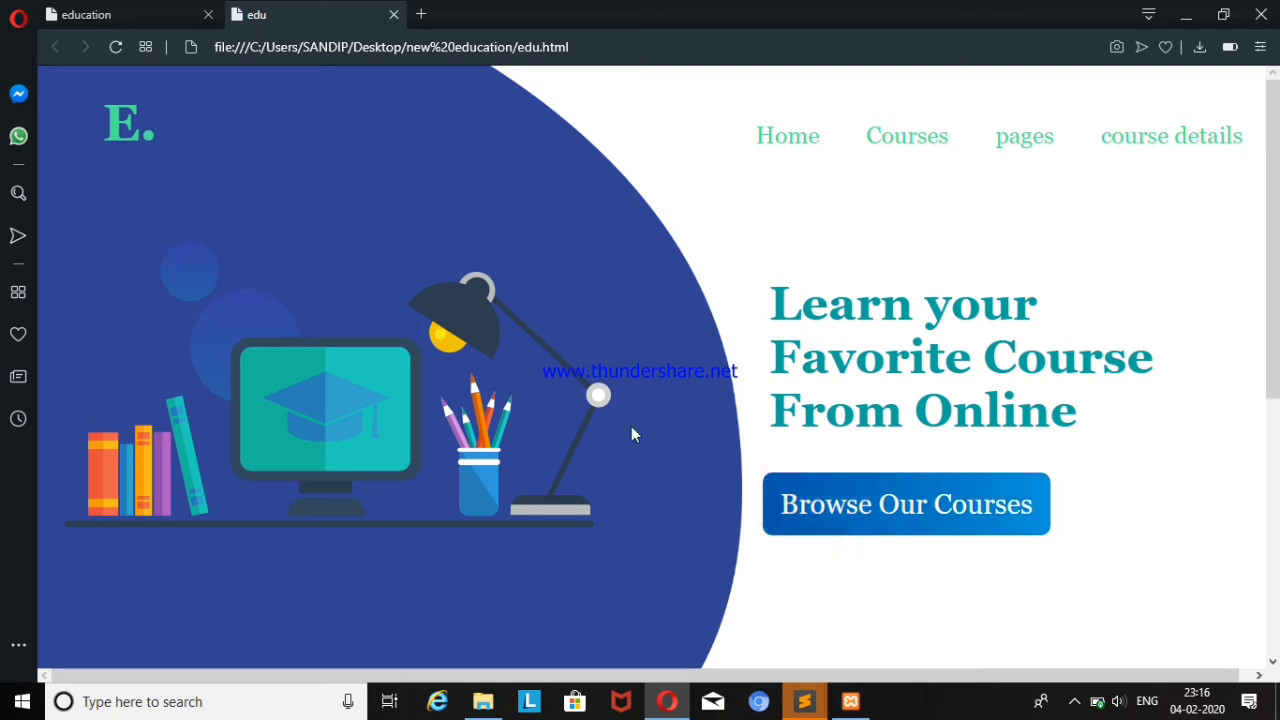
{"action": "left_click", "coordinate": [122, 18]}
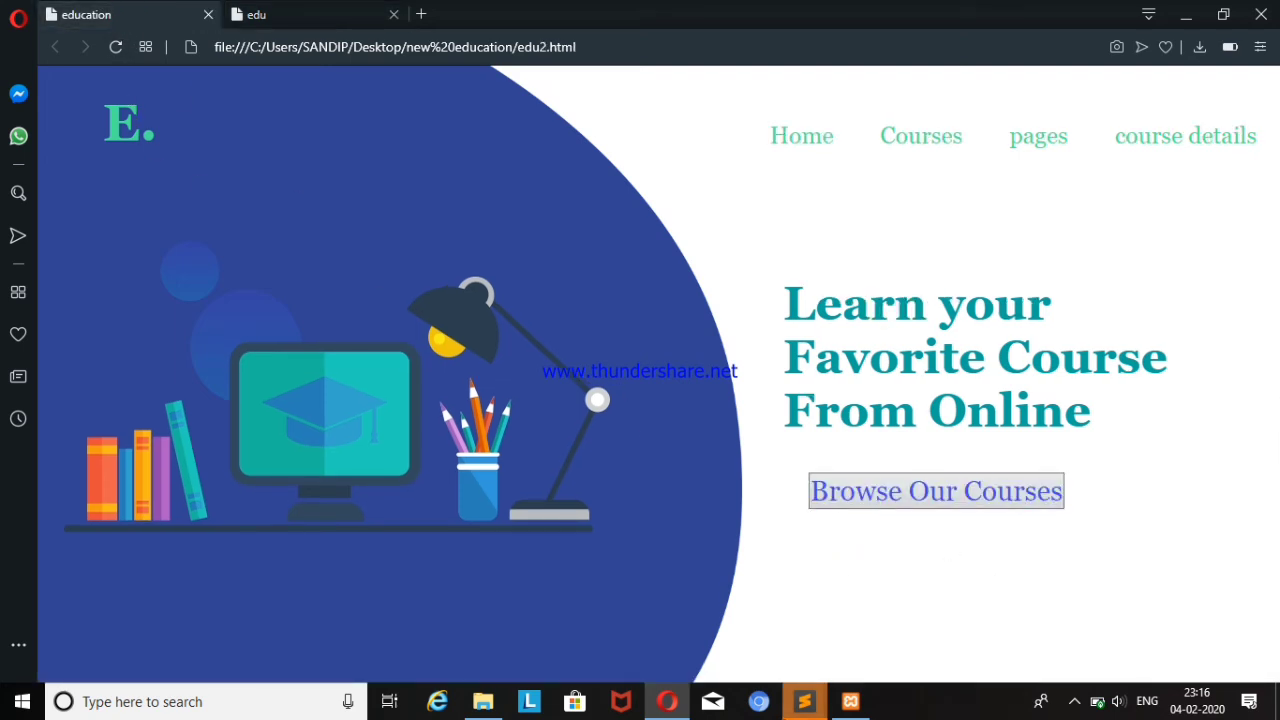
{"action": "mouse_move", "coordinate": [804, 701]}
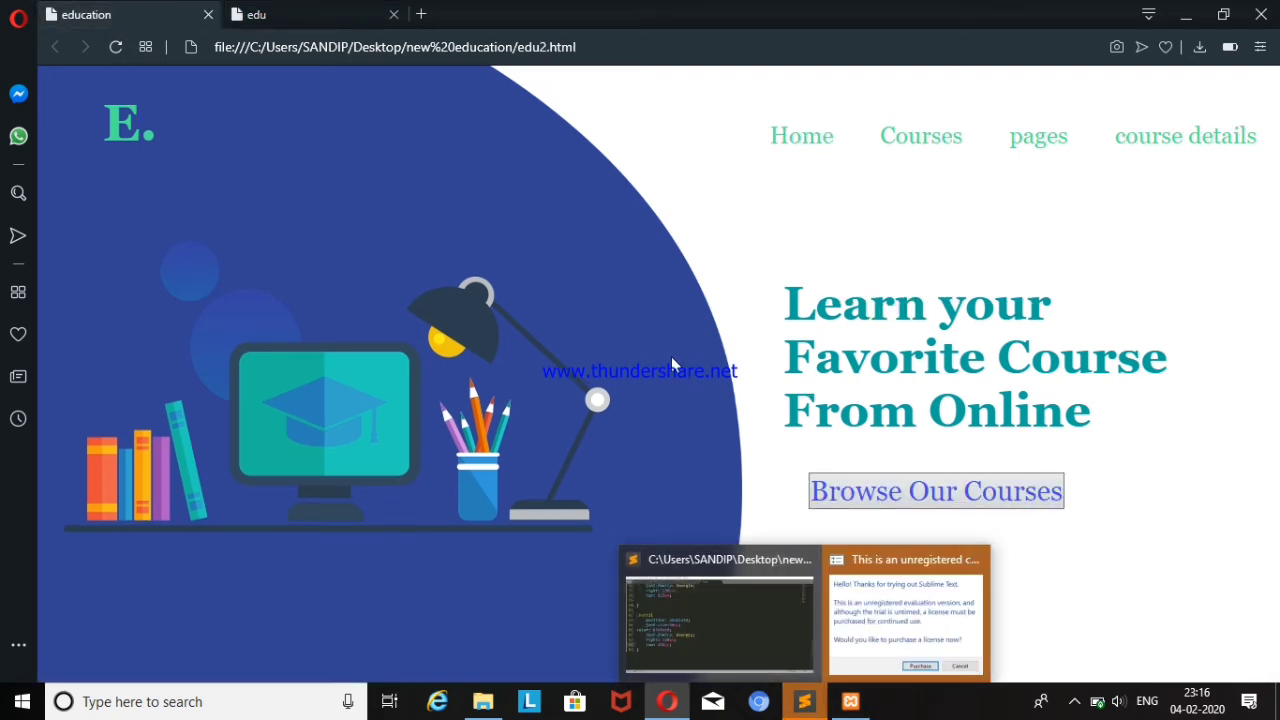
- Add border: none to edu2.css's .butt1 rule, save, and reload the Opera preview
{"action": "left_click", "coordinate": [748, 616]}
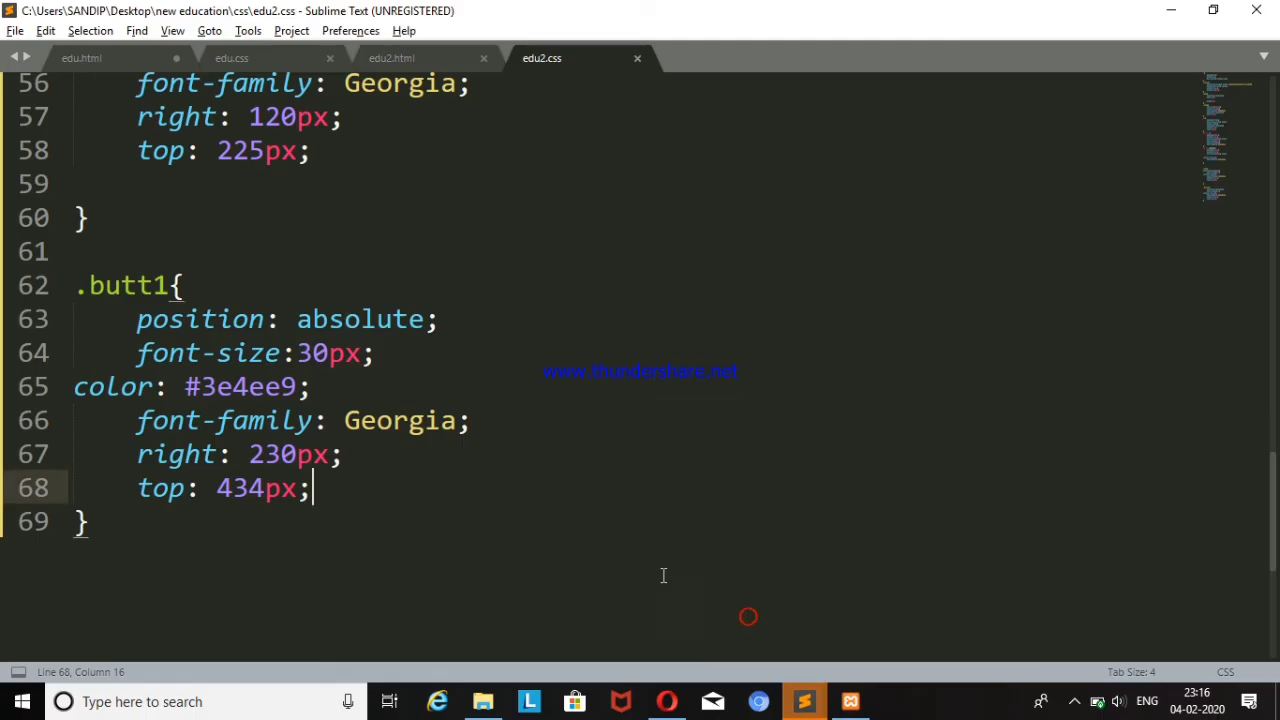
{"action": "left_click", "coordinate": [67, 57]}
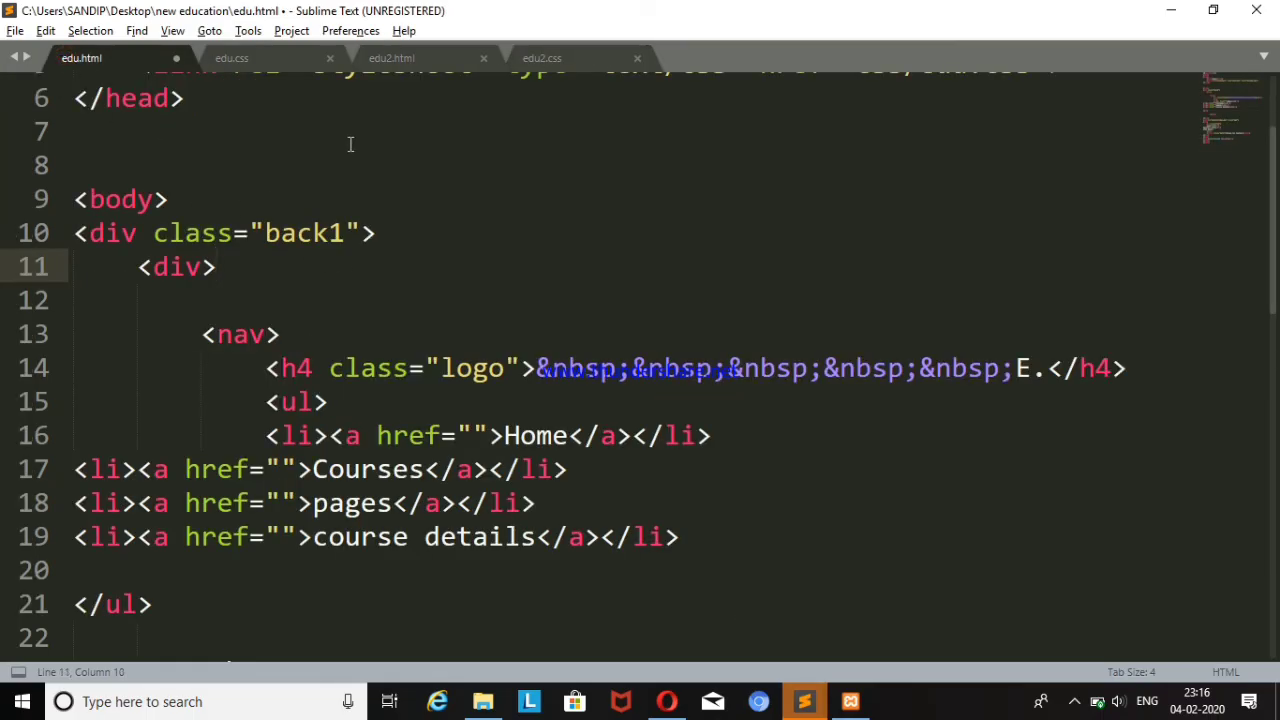
{"action": "left_click", "coordinate": [232, 57]}
{"action": "left_click", "coordinate": [466, 391]}
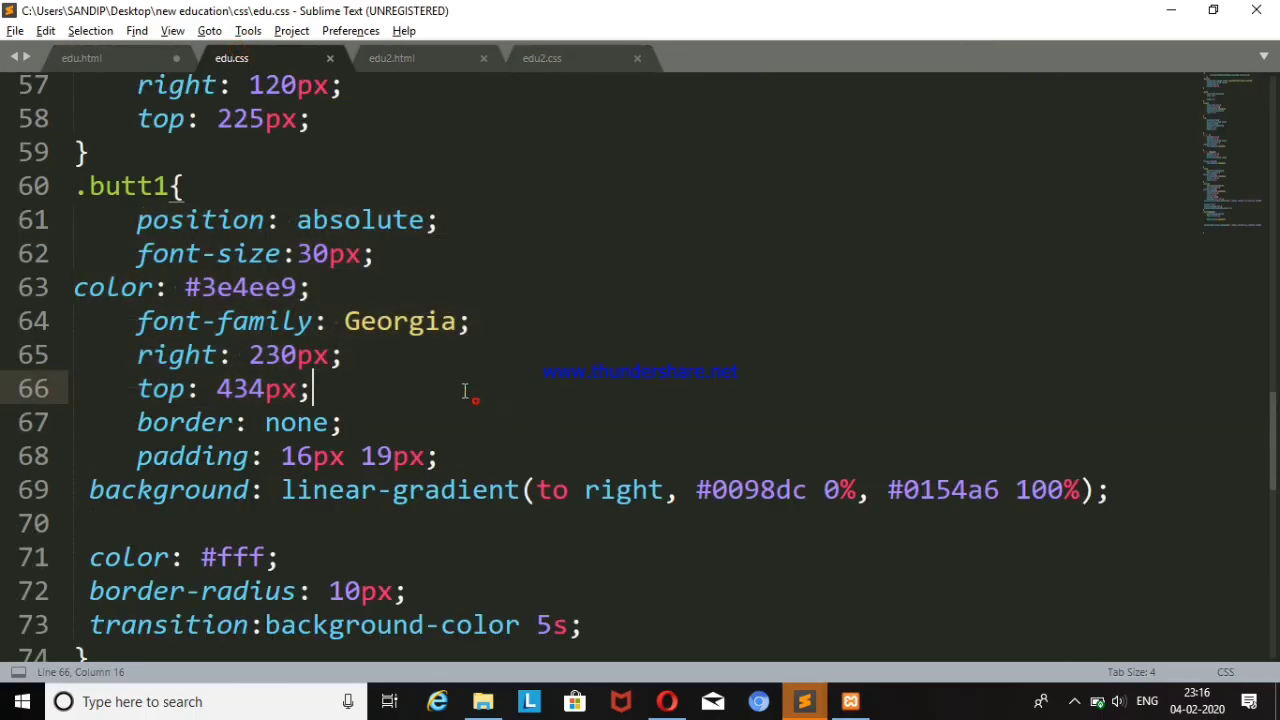
{"action": "left_click", "coordinate": [134, 422]}
{"action": "left_click_drag", "start_coordinate": [134, 422], "coordinate": [355, 422]}
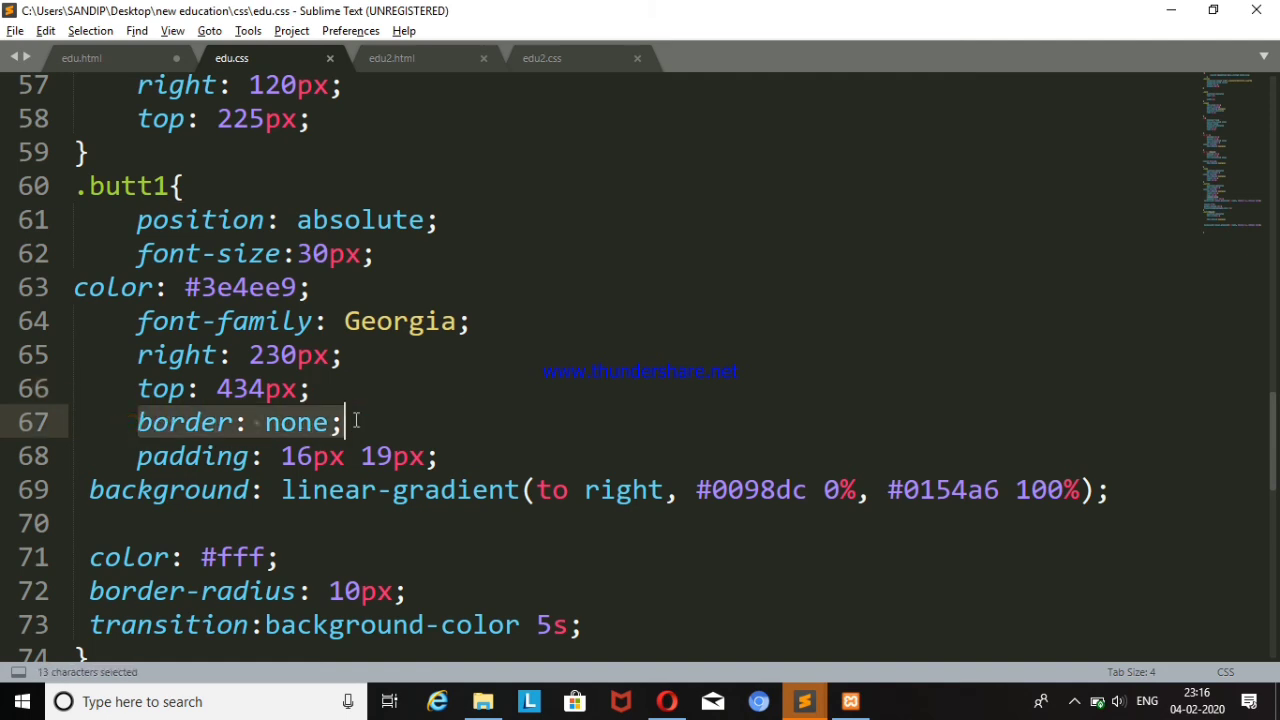
{"action": "key", "text": "ctrl+c"}
{"action": "left_click", "coordinate": [541, 57]}
{"action": "key", "text": "Return"}
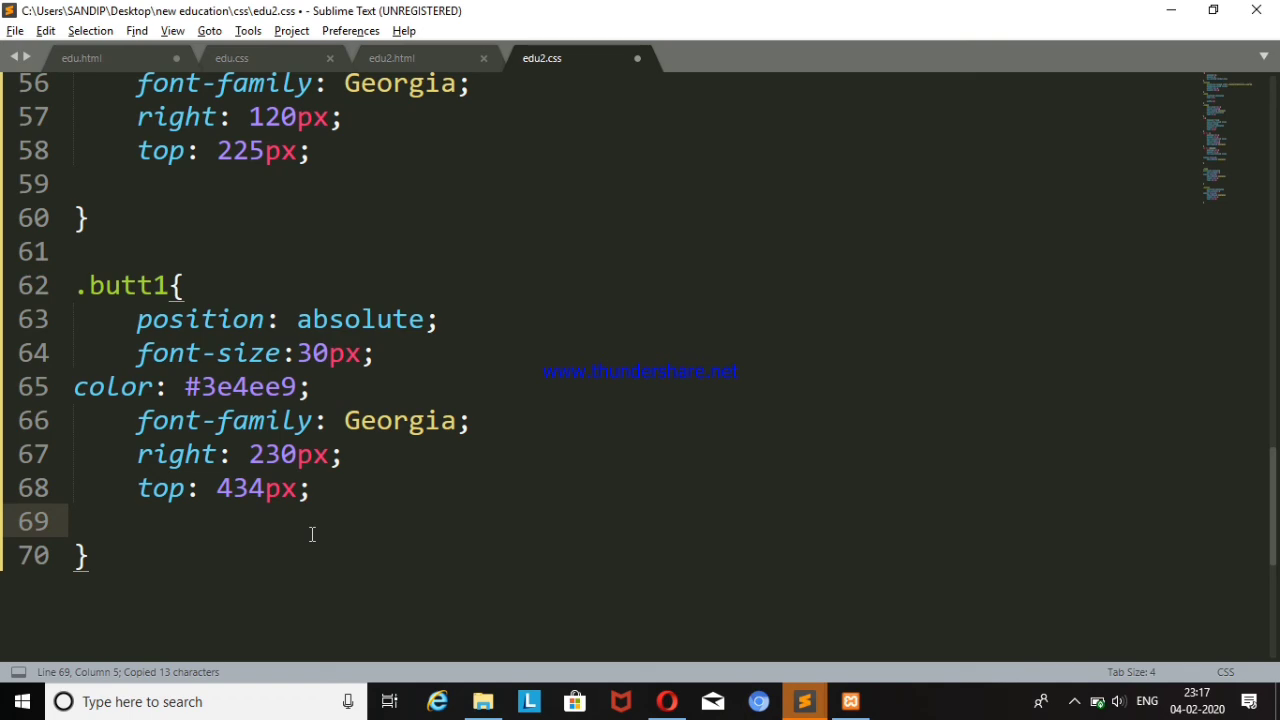
{"action": "key", "text": "ctrl+v"}
{"action": "key", "text": "ctrl+s"}
{"action": "key", "text": "alt+Tab"}
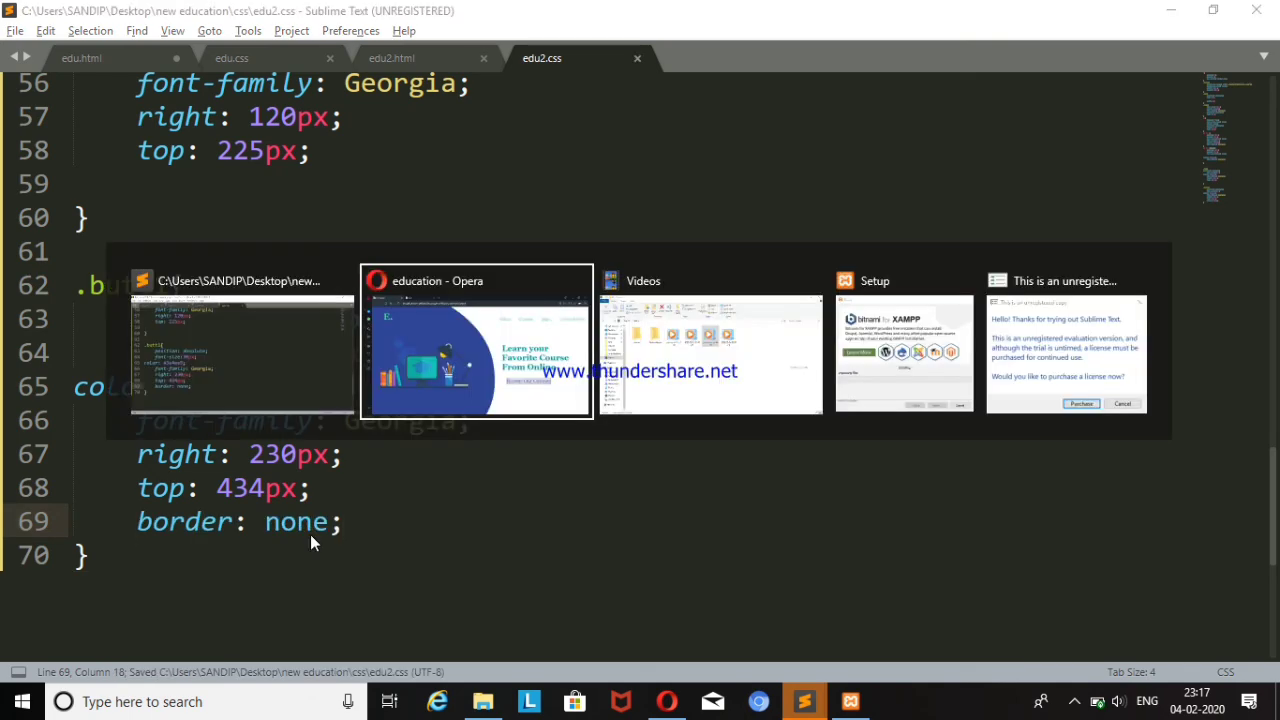
{"action": "key", "text": "F5"}
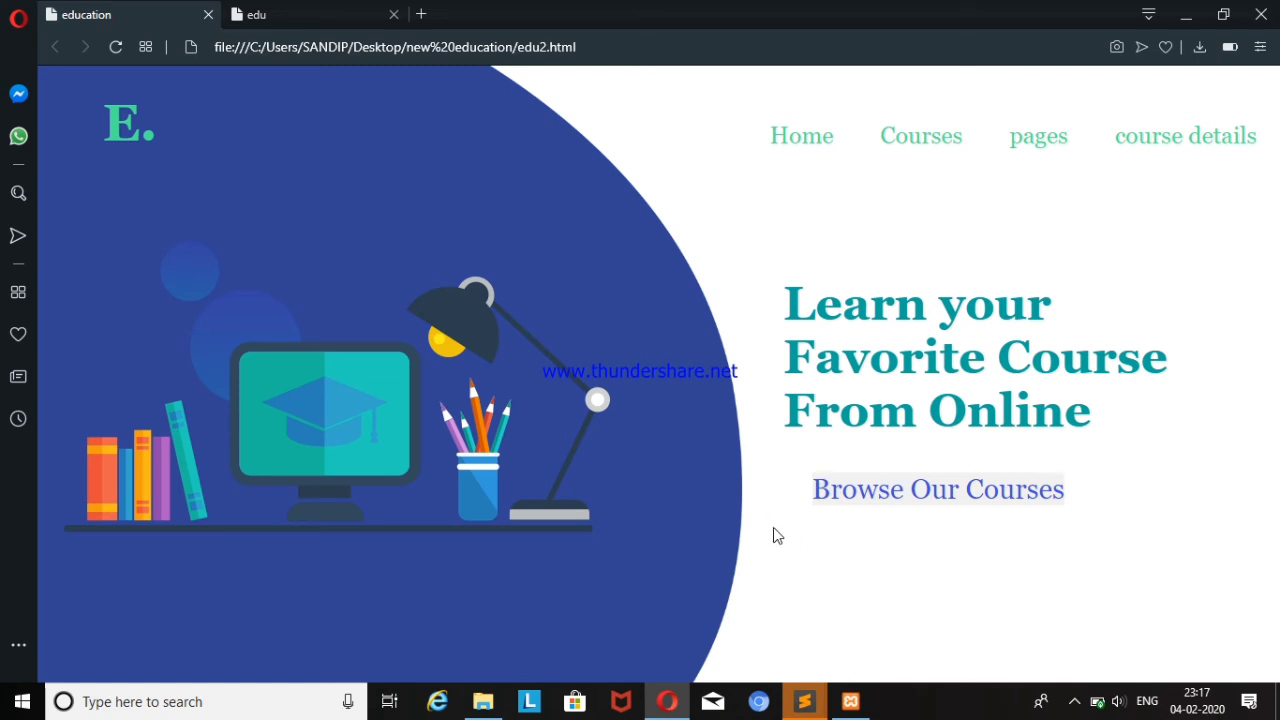
- Add padding: 16px 19px from edu.css below border: none in the .butt1 rule
{"action": "left_click", "coordinate": [705, 633]}
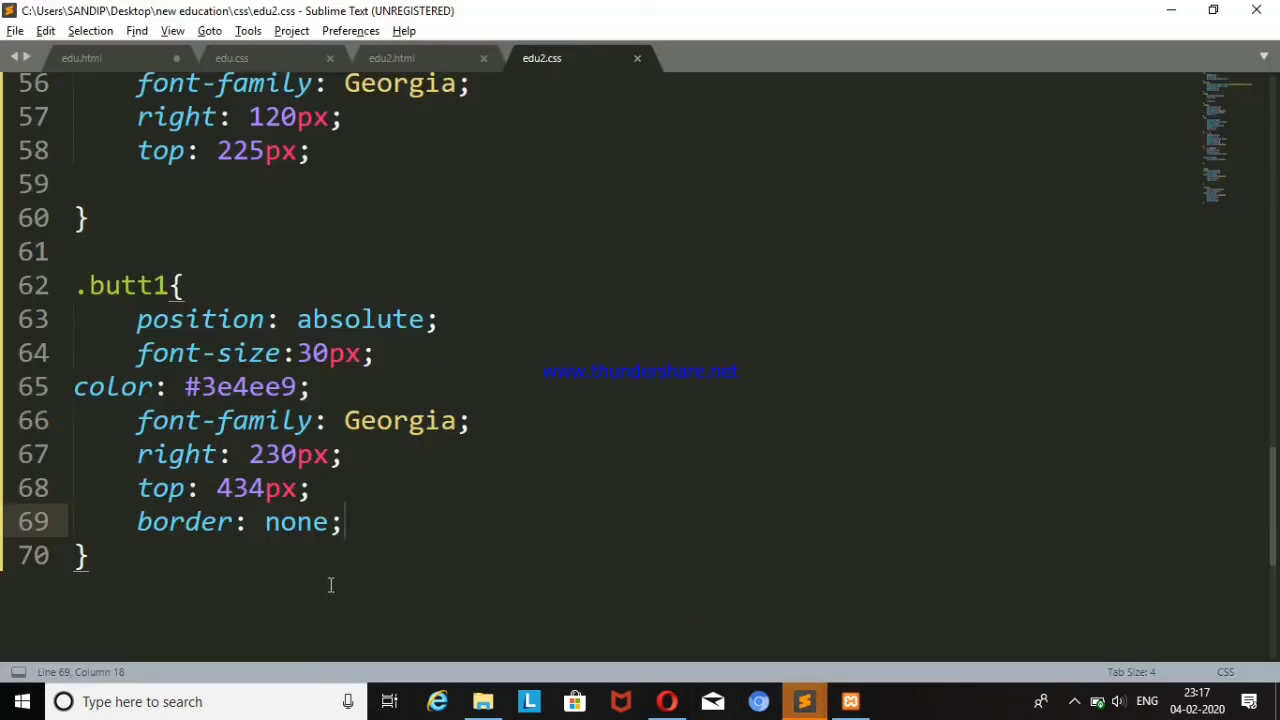
{"action": "left_click", "coordinate": [234, 59]}
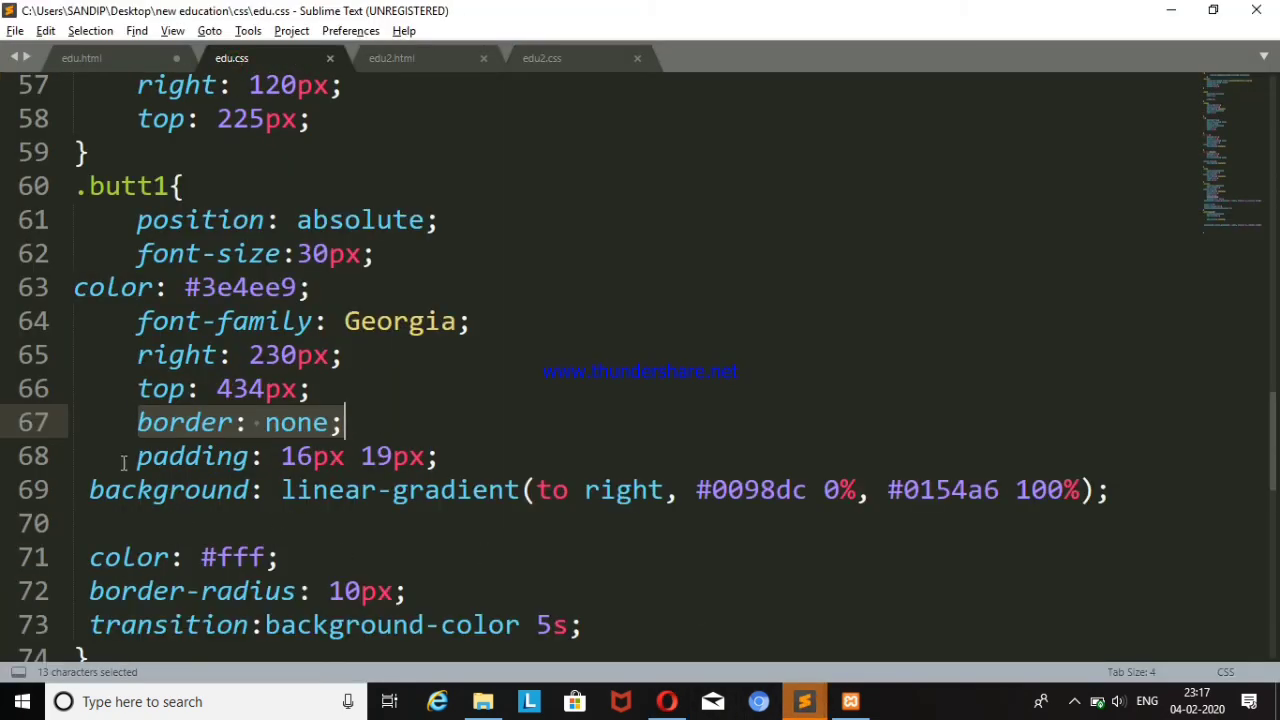
{"action": "left_click_drag", "start_coordinate": [130, 456], "coordinate": [265, 456]}
{"action": "left_click_drag", "start_coordinate": [352, 456], "coordinate": [460, 452]}
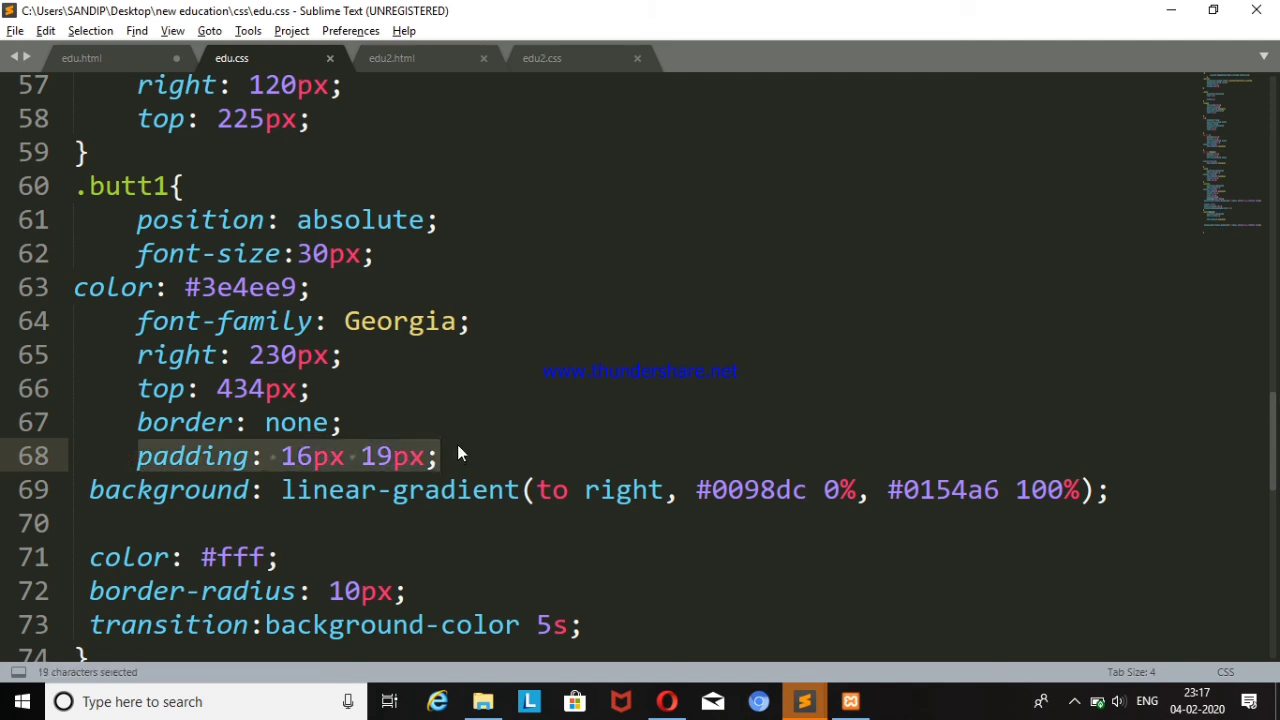
{"action": "key", "text": "ctrl+c"}
{"action": "left_click", "coordinate": [545, 60]}
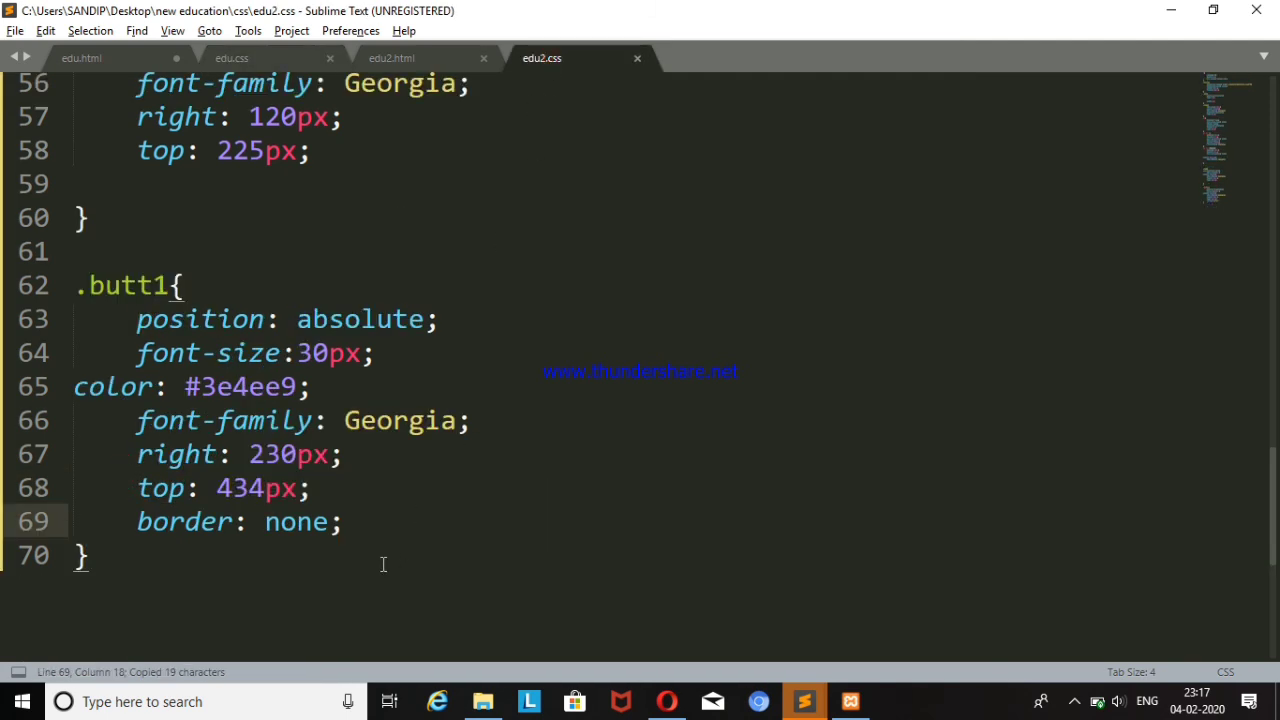
{"action": "key", "text": "Return"}
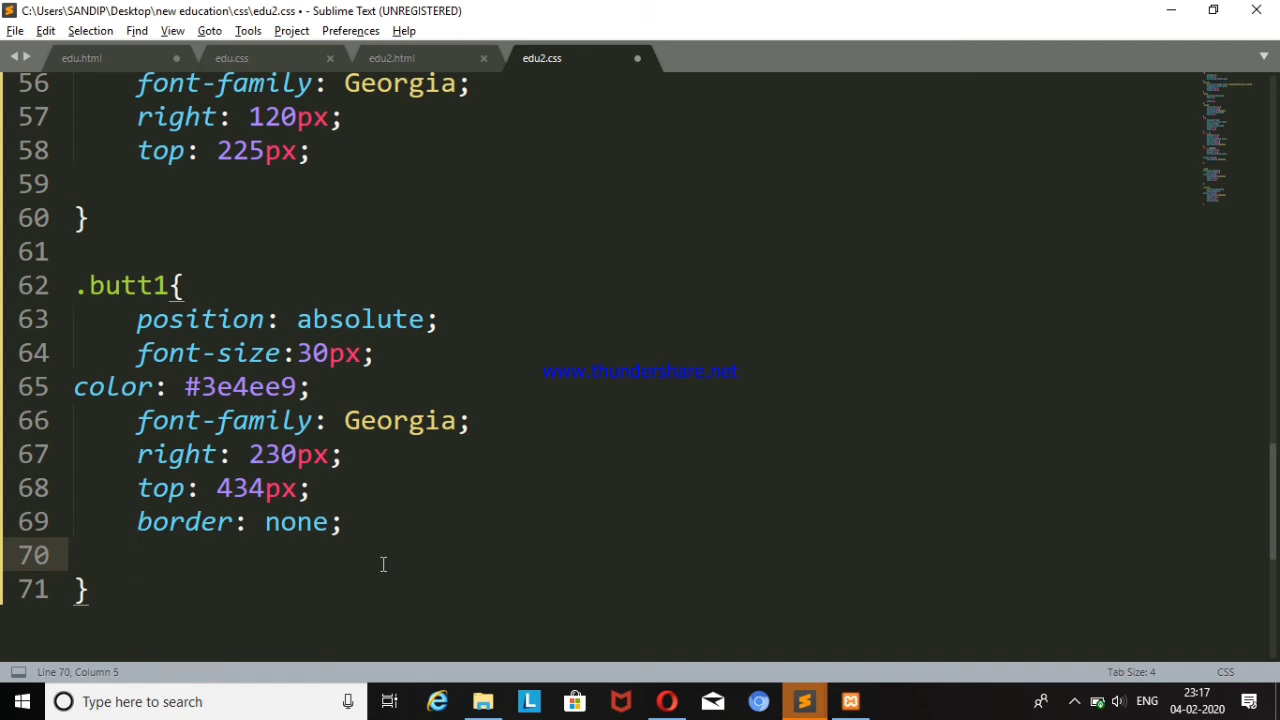
{"action": "key", "text": "ctrl+v"}
- Reload the padded-button preview, inspect edu.css's linear-gradient background, then view the finished edu page
{"action": "key", "text": "alt+Tab"}
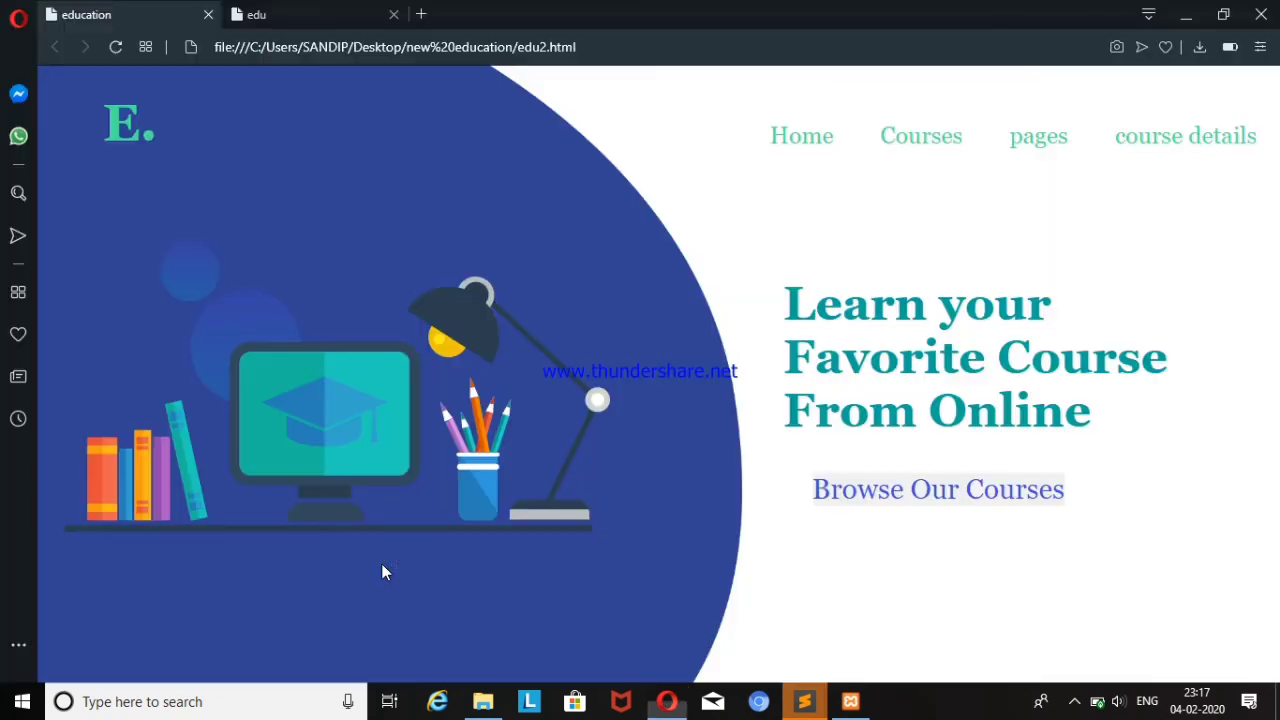
{"action": "key", "text": "F5"}
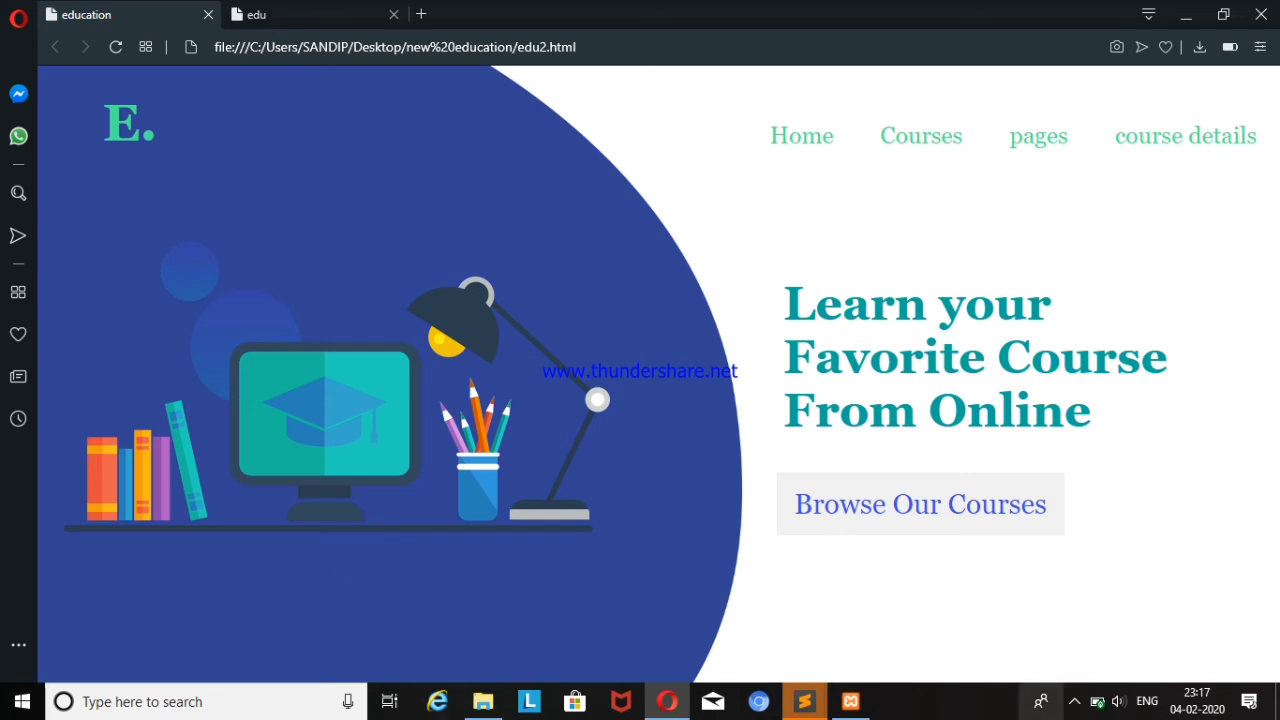
{"action": "left_click", "coordinate": [804, 701]}
{"action": "left_click", "coordinate": [125, 55]}
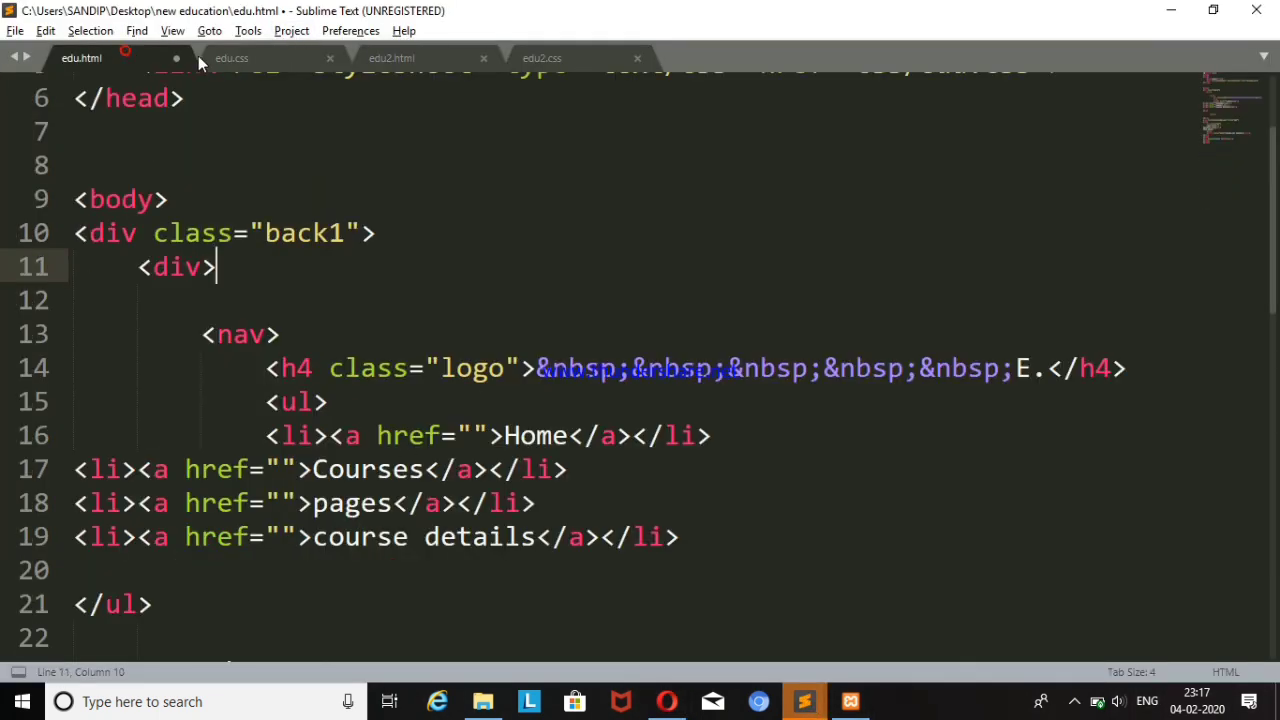
{"action": "left_click", "coordinate": [200, 57]}
{"action": "left_click_drag", "start_coordinate": [89, 490], "coordinate": [427, 492]}
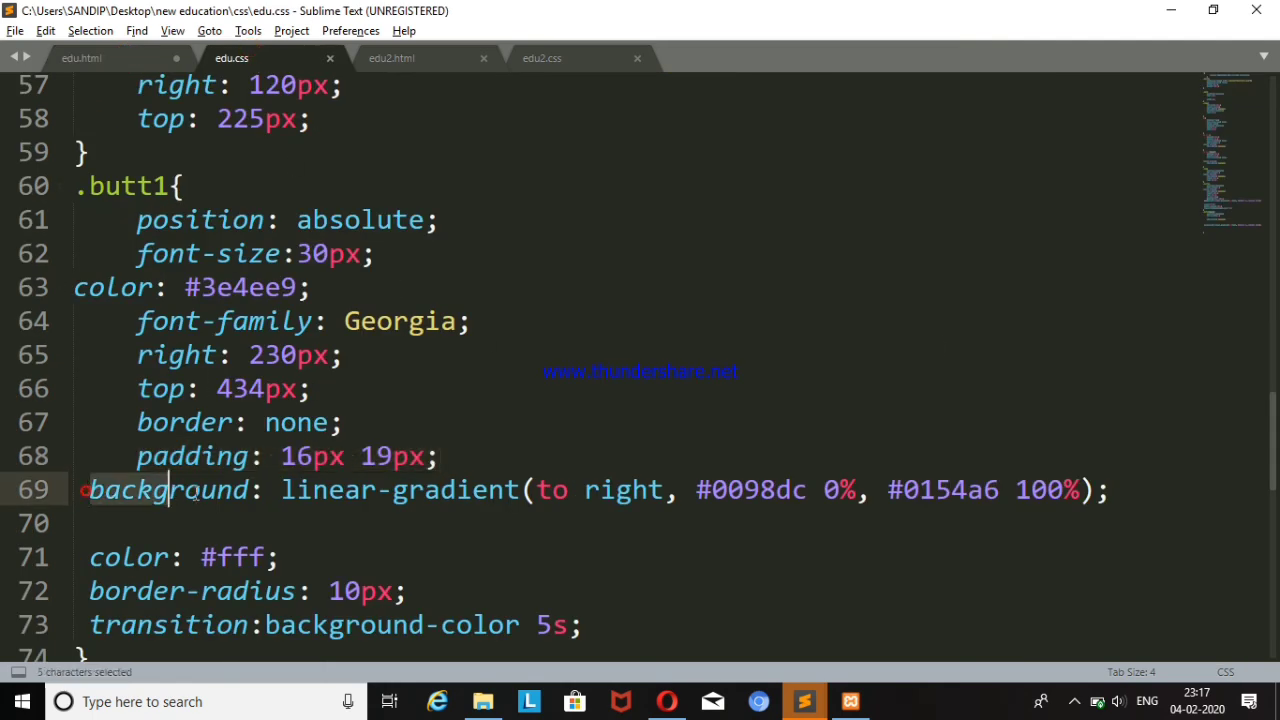
{"action": "left_click", "coordinate": [449, 549]}
{"action": "left_click_drag", "start_coordinate": [282, 490], "coordinate": [521, 491]}
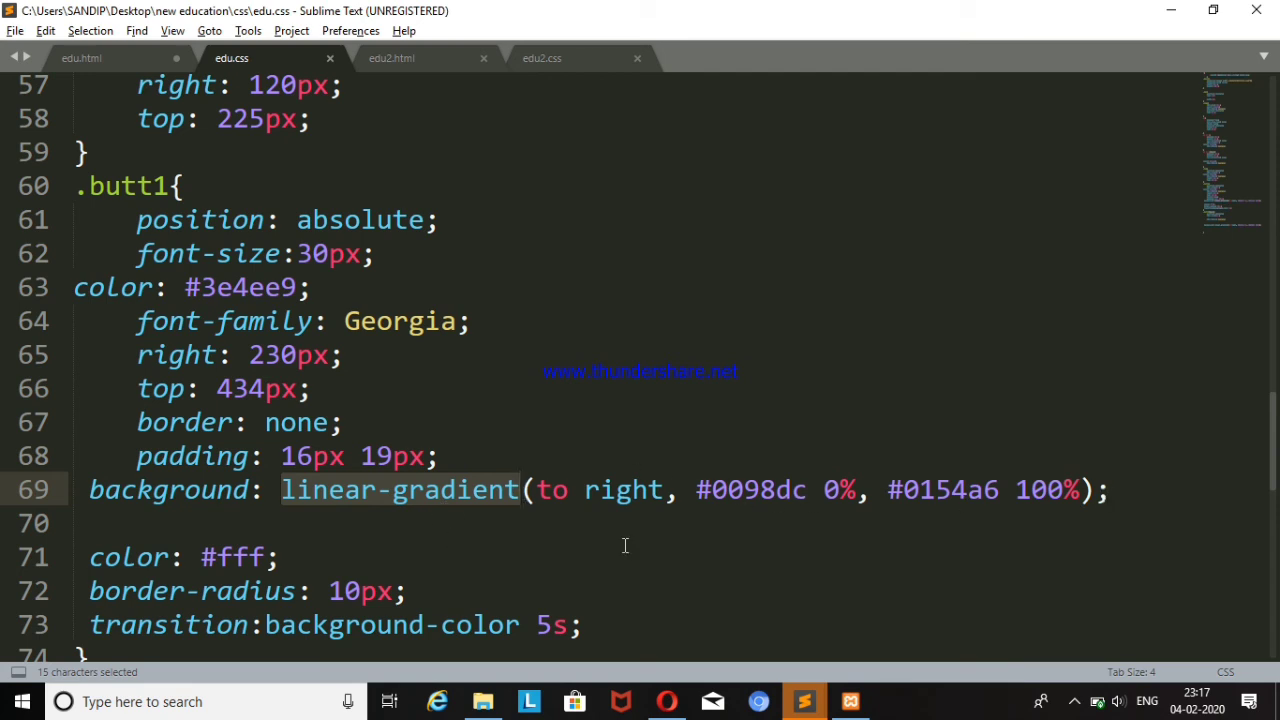
{"action": "left_click", "coordinate": [677, 704]}
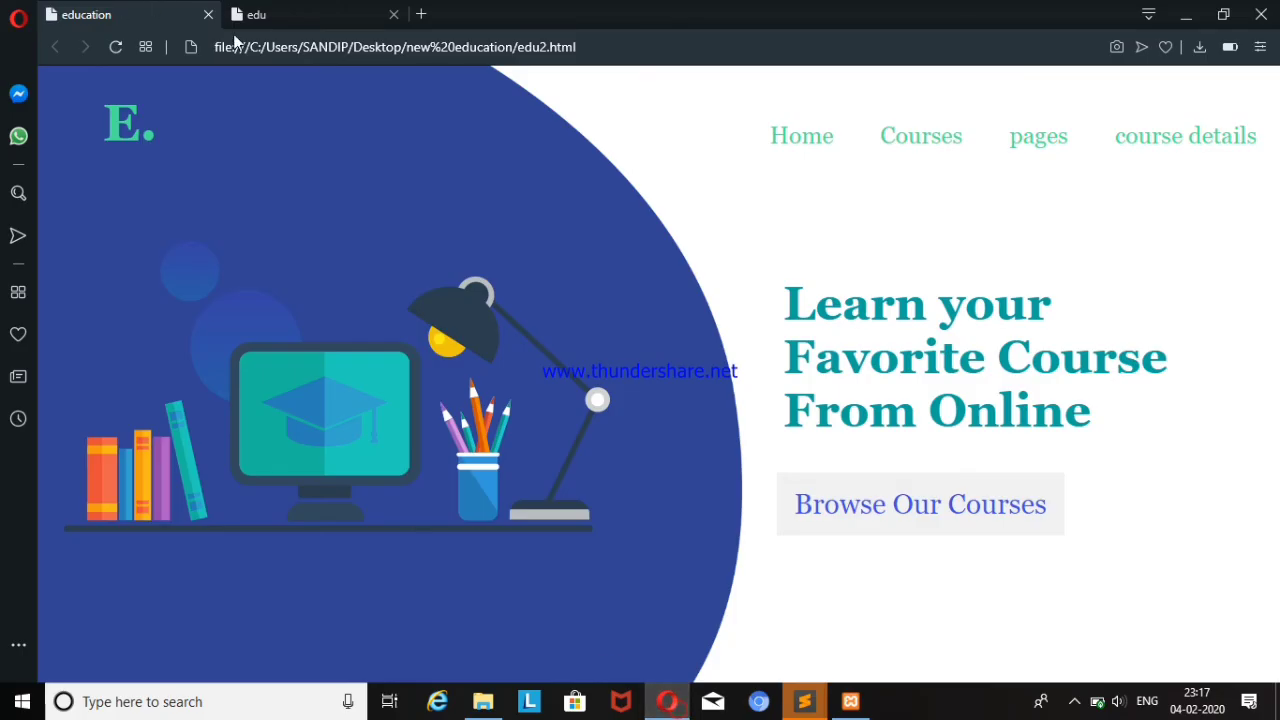
{"action": "left_click", "coordinate": [250, 18]}
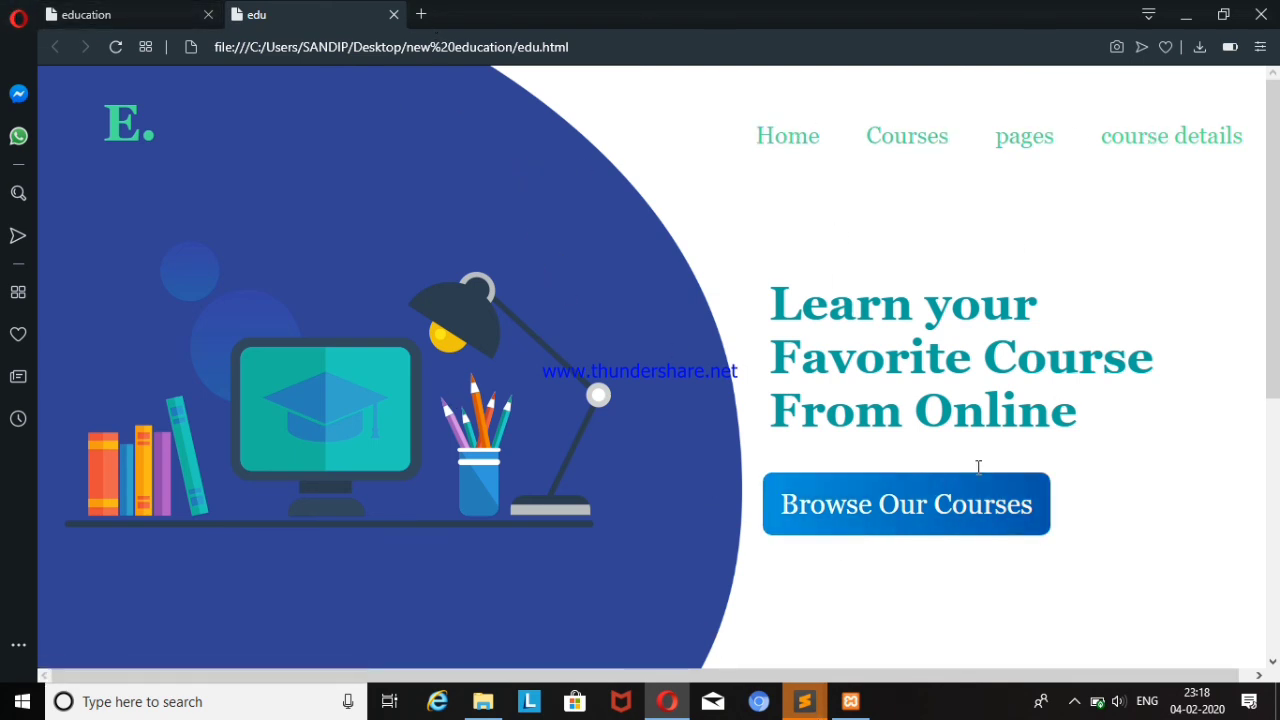
- Paste edu.css's linear-gradient(to right, #0098dc 0%, #0154a6 100%) background line into .butt1 in edu2.css
{"action": "mouse_move", "coordinate": [804, 701]}
{"action": "left_click", "coordinate": [684, 586]}
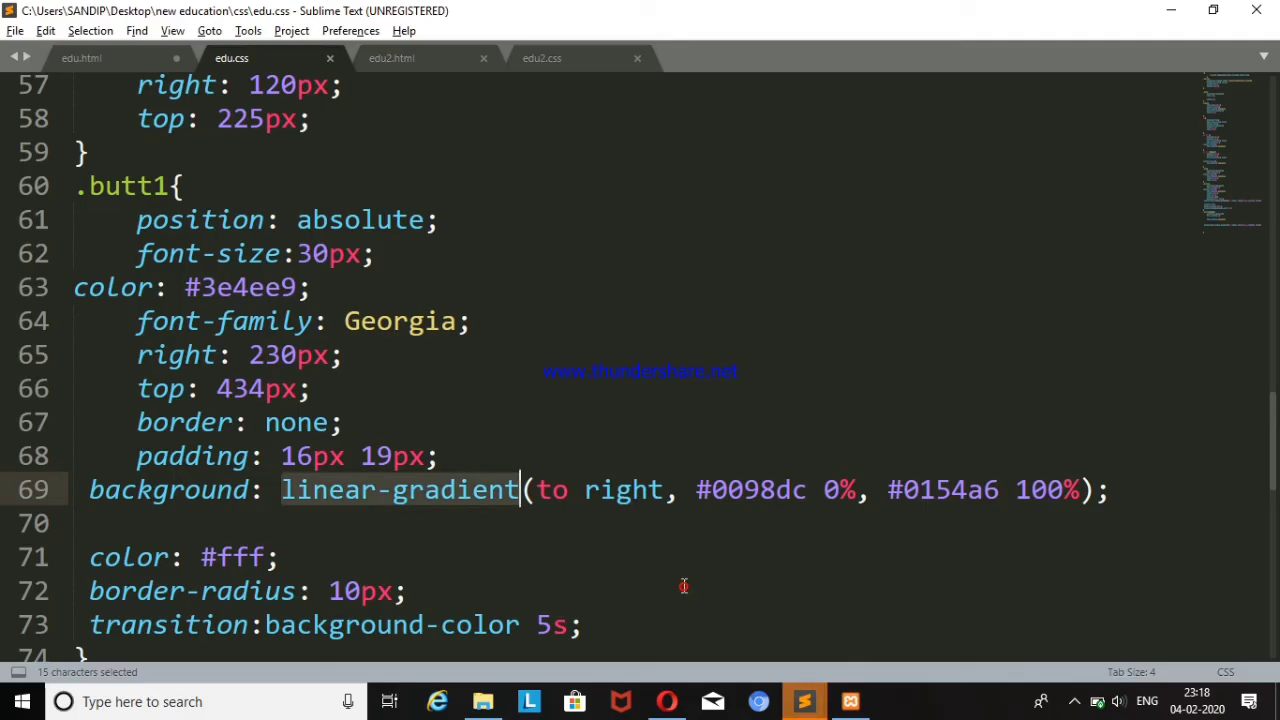
{"action": "left_click_drag", "start_coordinate": [88, 489], "coordinate": [152, 489]}
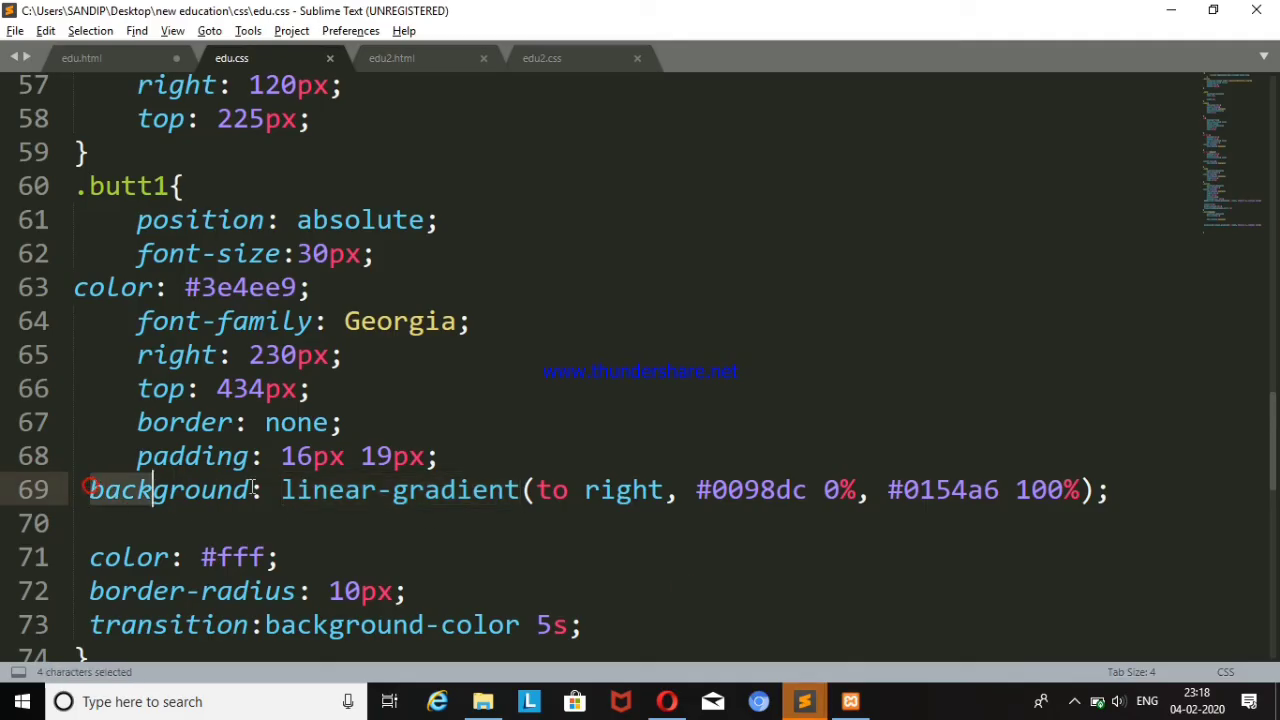
{"action": "left_click_drag", "start_coordinate": [253, 488], "coordinate": [1116, 485]}
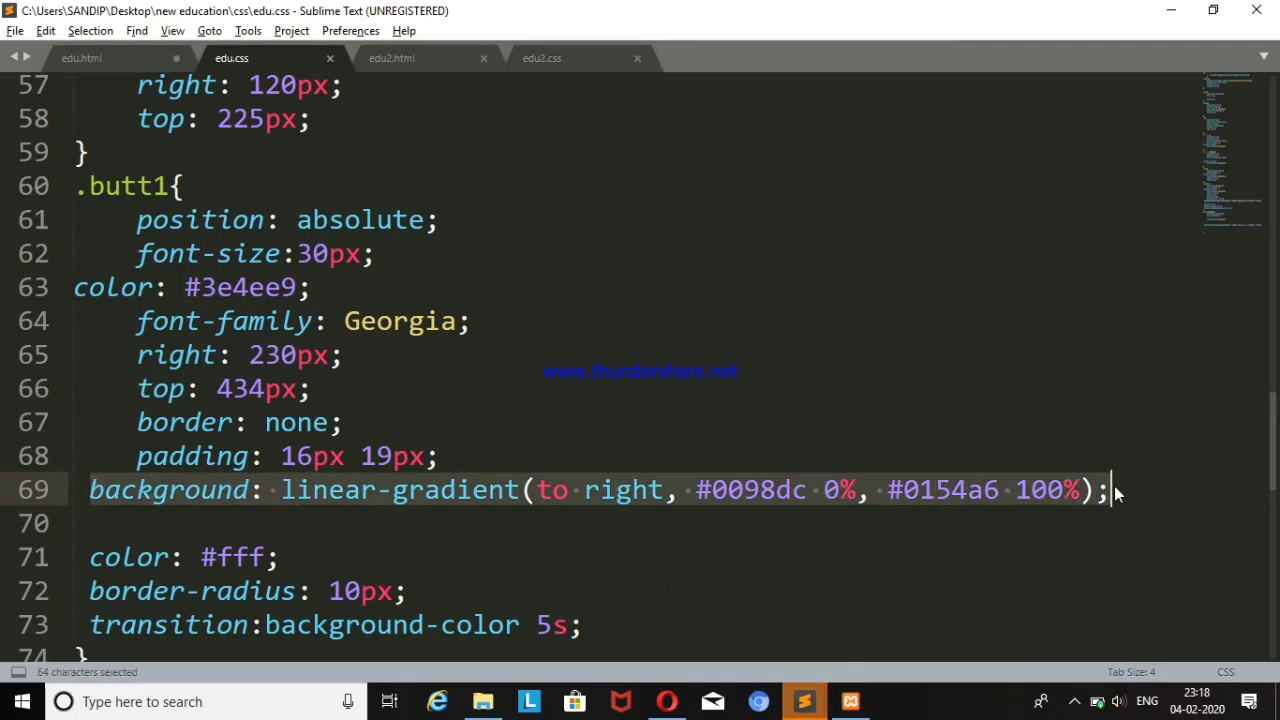
{"action": "key", "text": "ctrl+c"}
{"action": "left_click", "coordinate": [544, 58]}
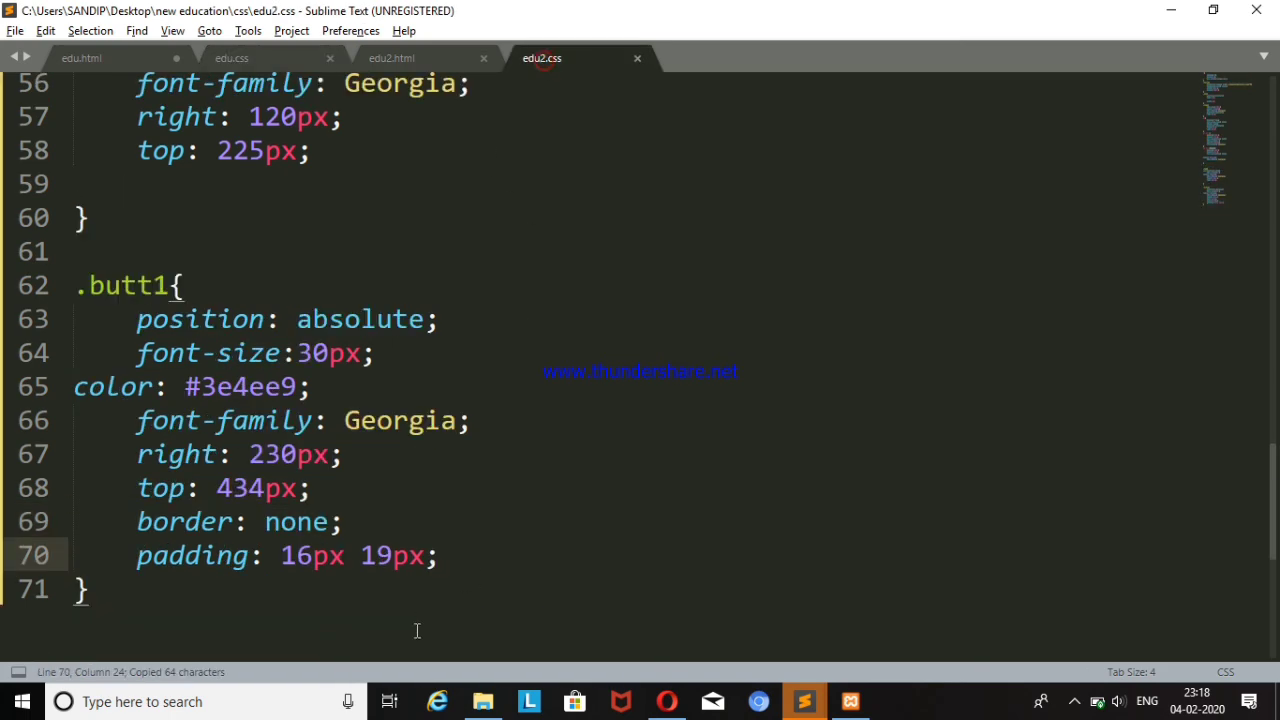
{"action": "key", "text": "Return"}
{"action": "key", "text": "ctrl+v"}
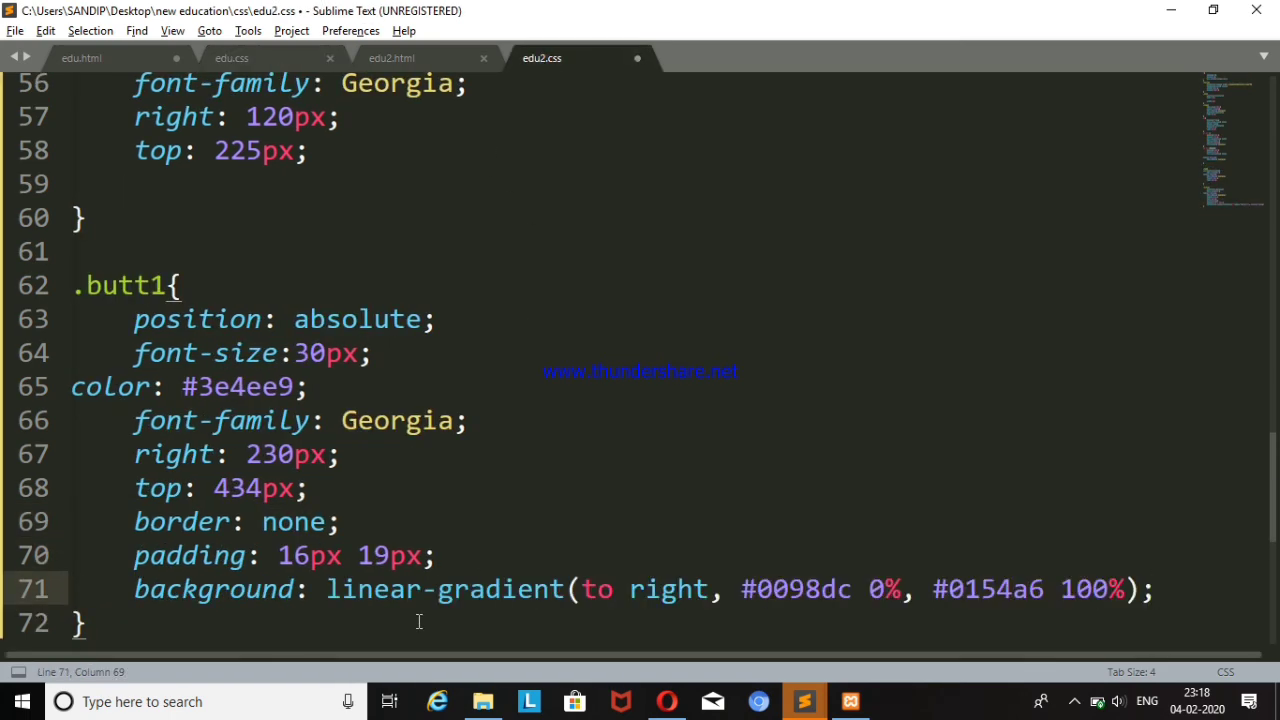
- Compare the edu2.html preview with the original edu.html page in the browser
{"action": "key", "text": "alt+Tab"}
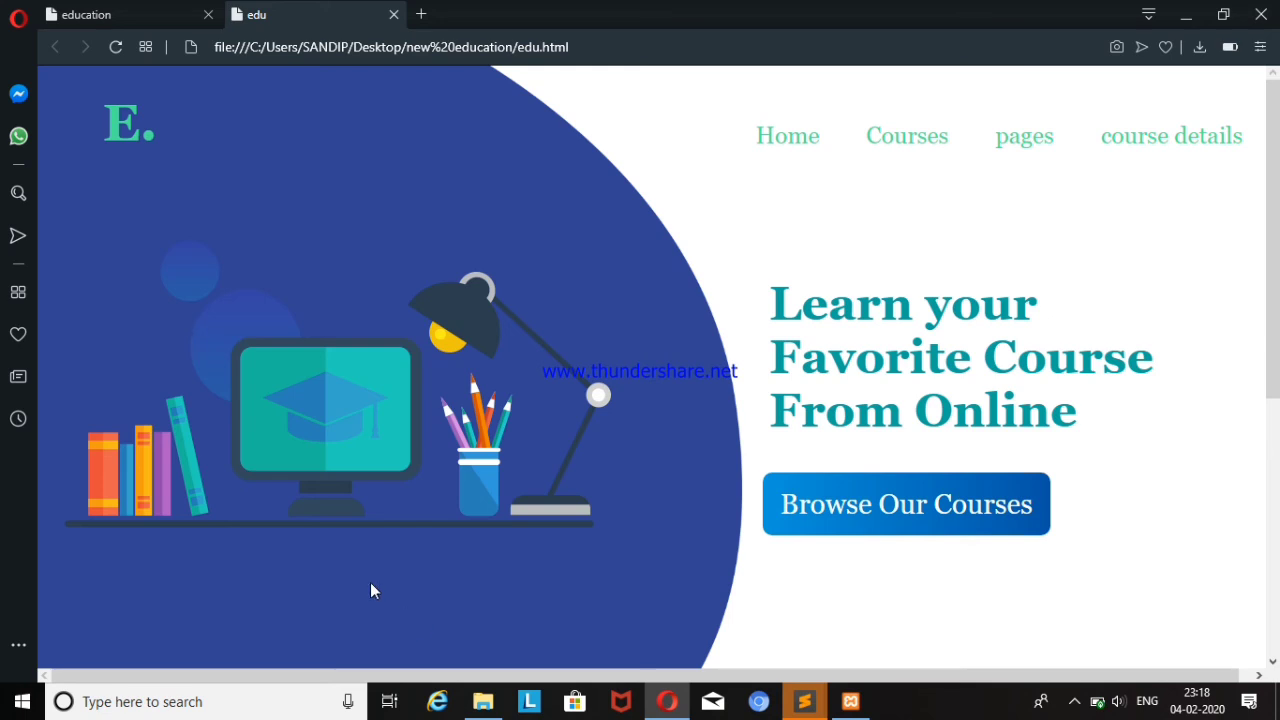
{"action": "left_click", "coordinate": [105, 12]}
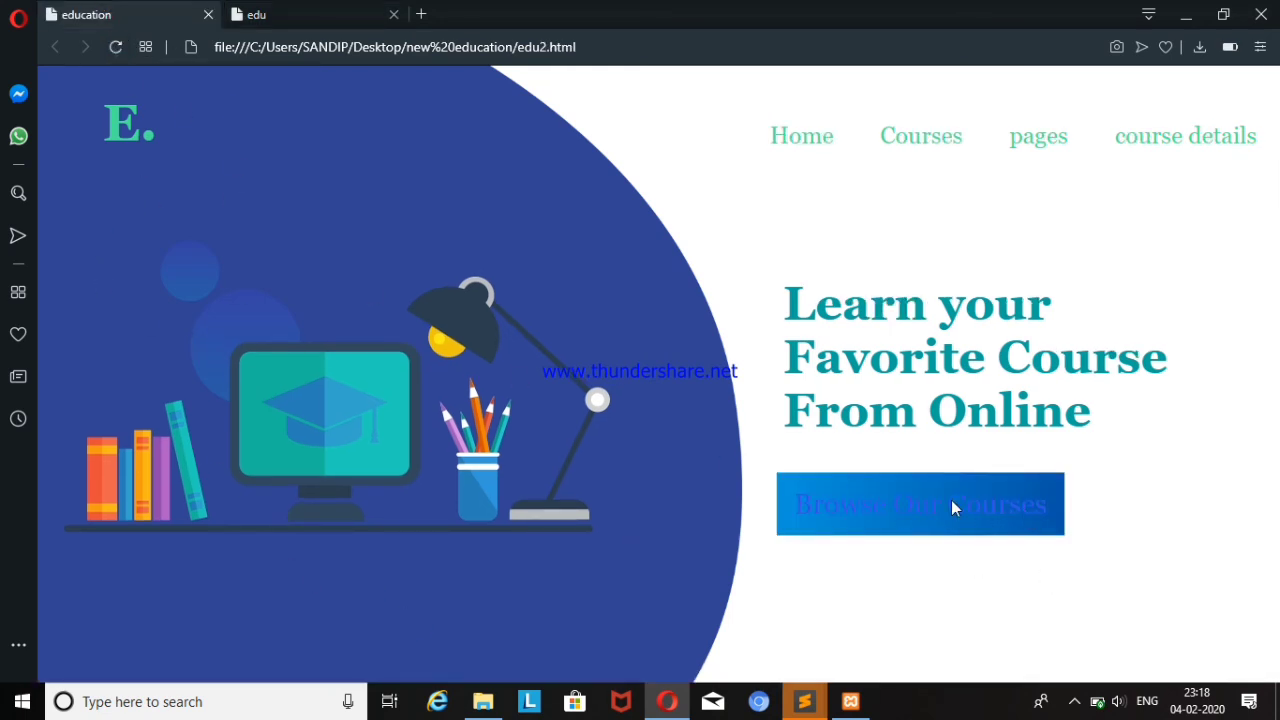
{"action": "left_click", "coordinate": [350, 16]}
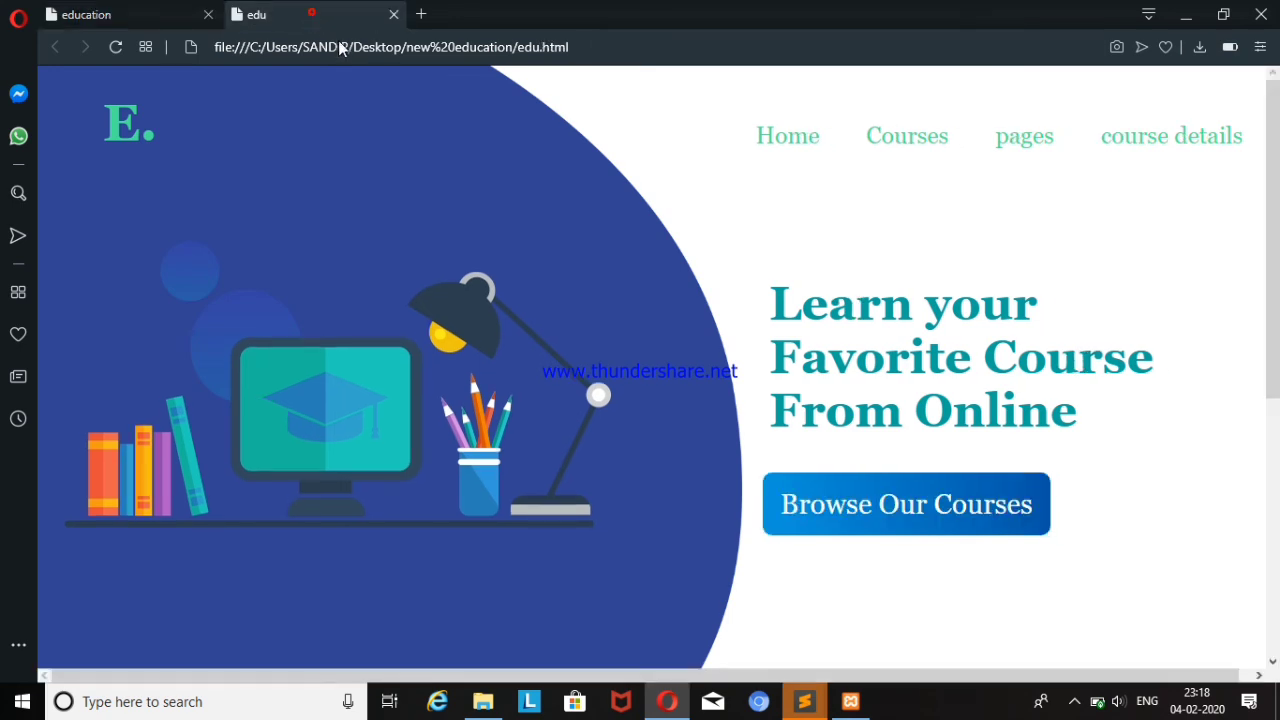
{"action": "left_click", "coordinate": [161, 29]}
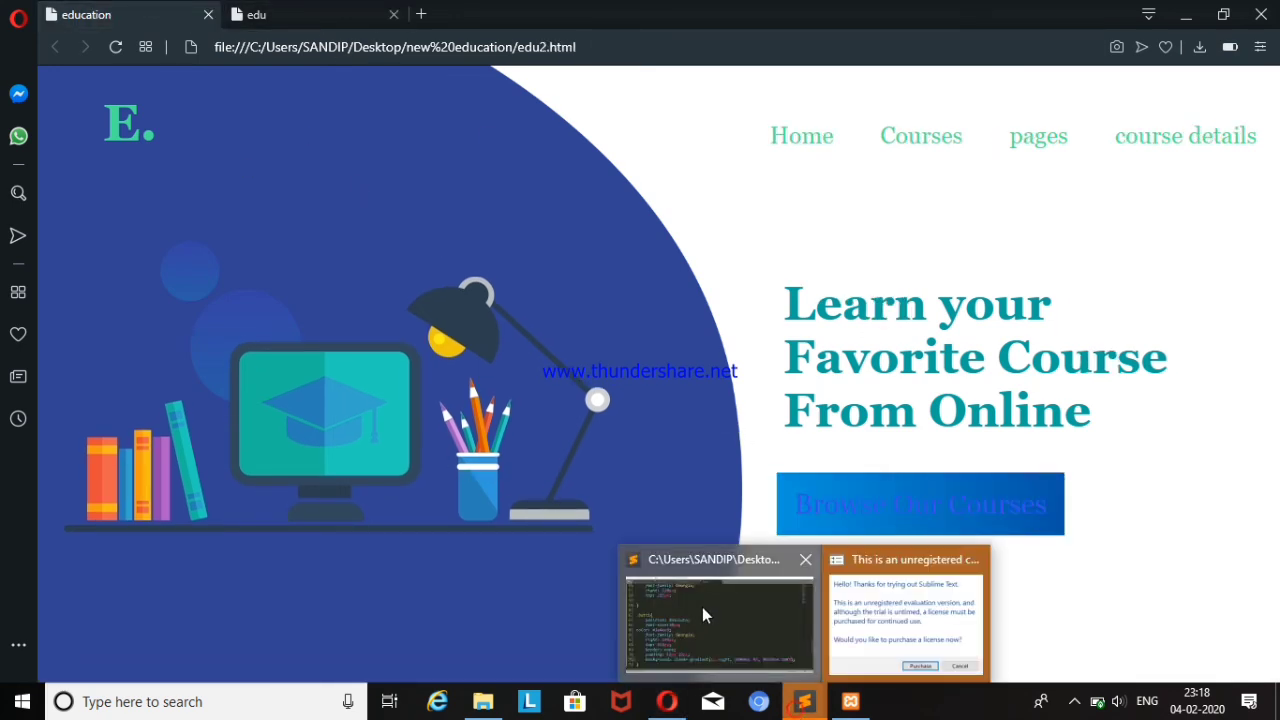
{"action": "left_click", "coordinate": [702, 607]}
{"action": "left_click_drag", "start_coordinate": [1271, 489], "coordinate": [1277, 545]}
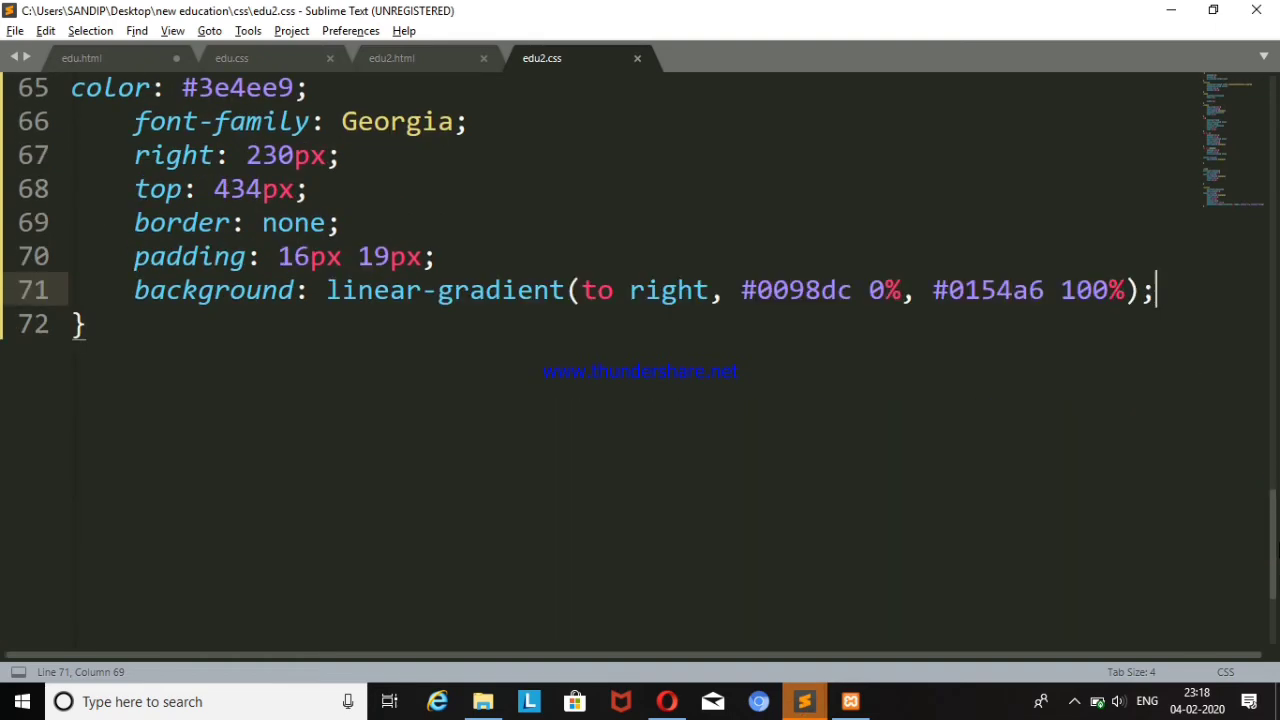
- Copy color: #fff; from edu.css into .butt1 in edu2.css, save, and reload the preview
{"action": "left_click", "coordinate": [240, 58]}
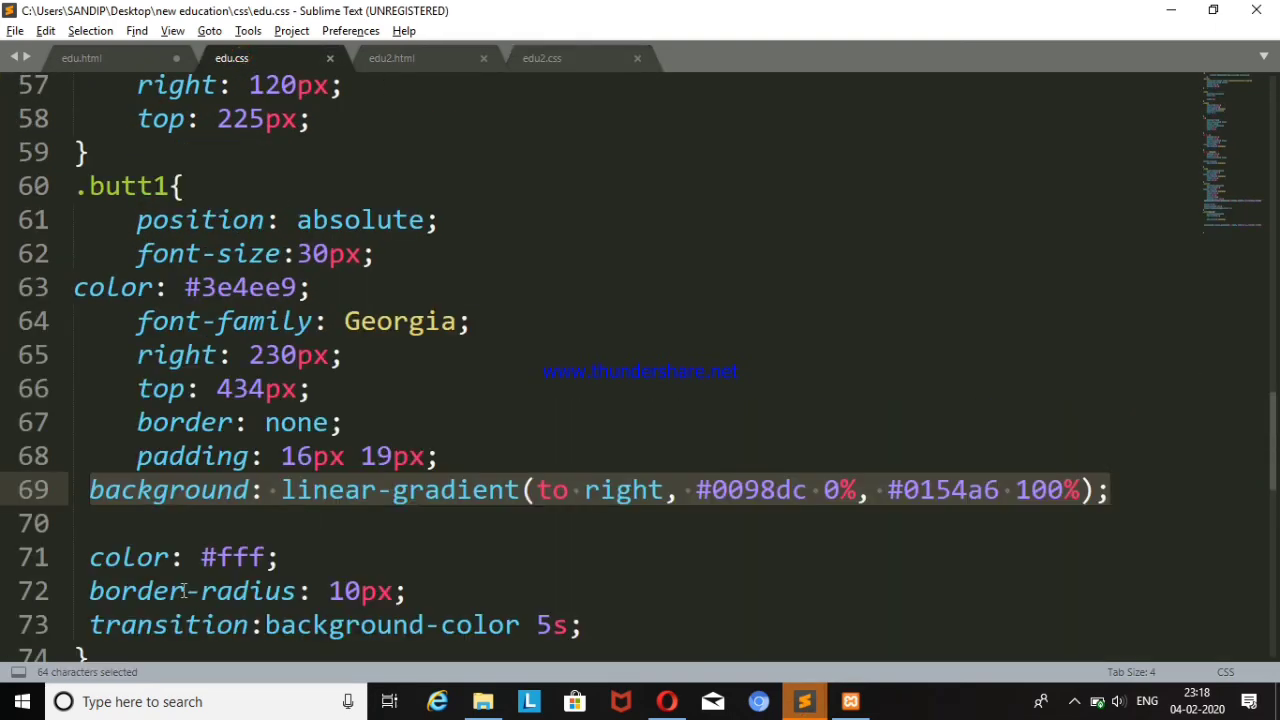
{"action": "left_click_drag", "start_coordinate": [91, 556], "coordinate": [279, 558]}
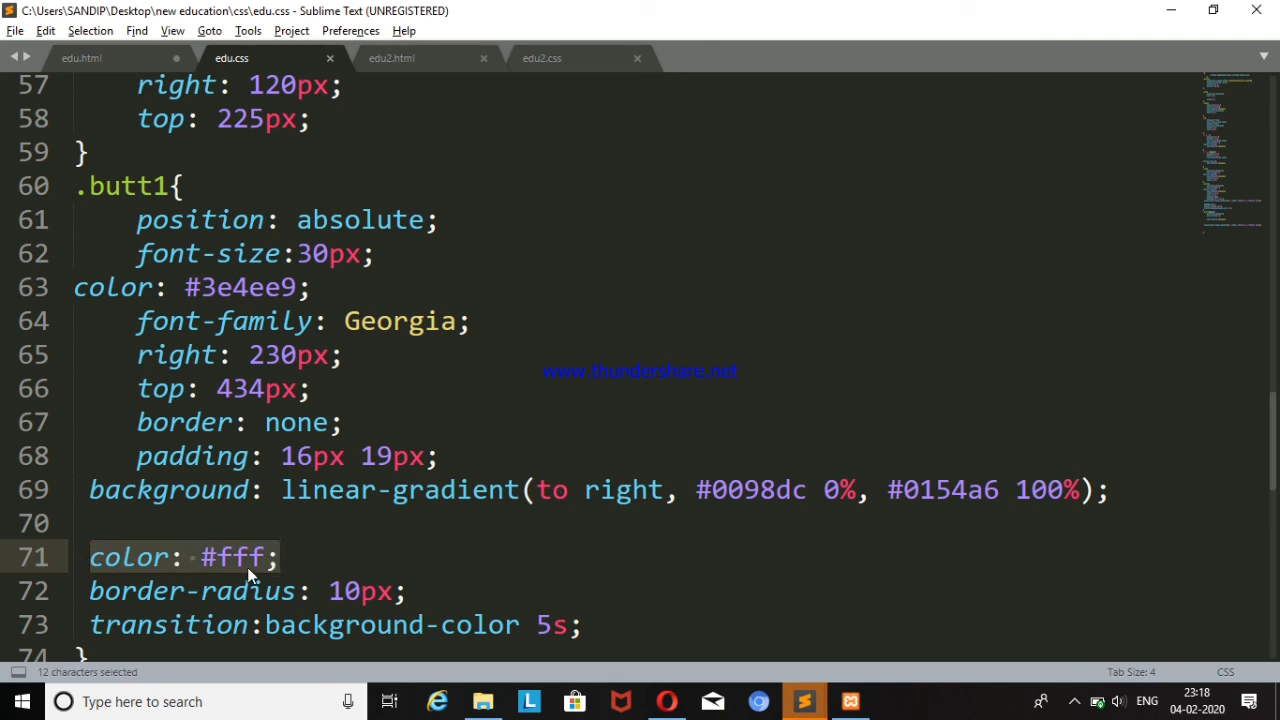
{"action": "key", "text": "ctrl+c"}
{"action": "left_click", "coordinate": [556, 62]}
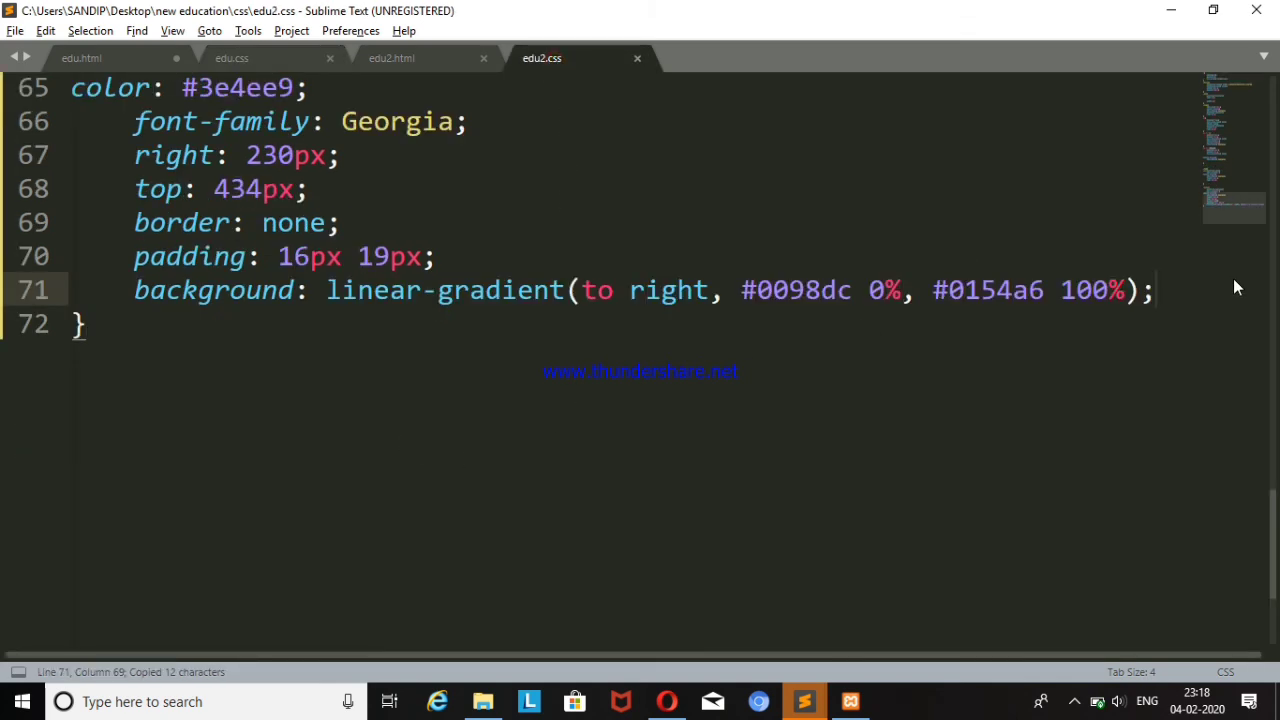
{"action": "key", "text": "Return"}
{"action": "key", "text": "ctrl+v"}
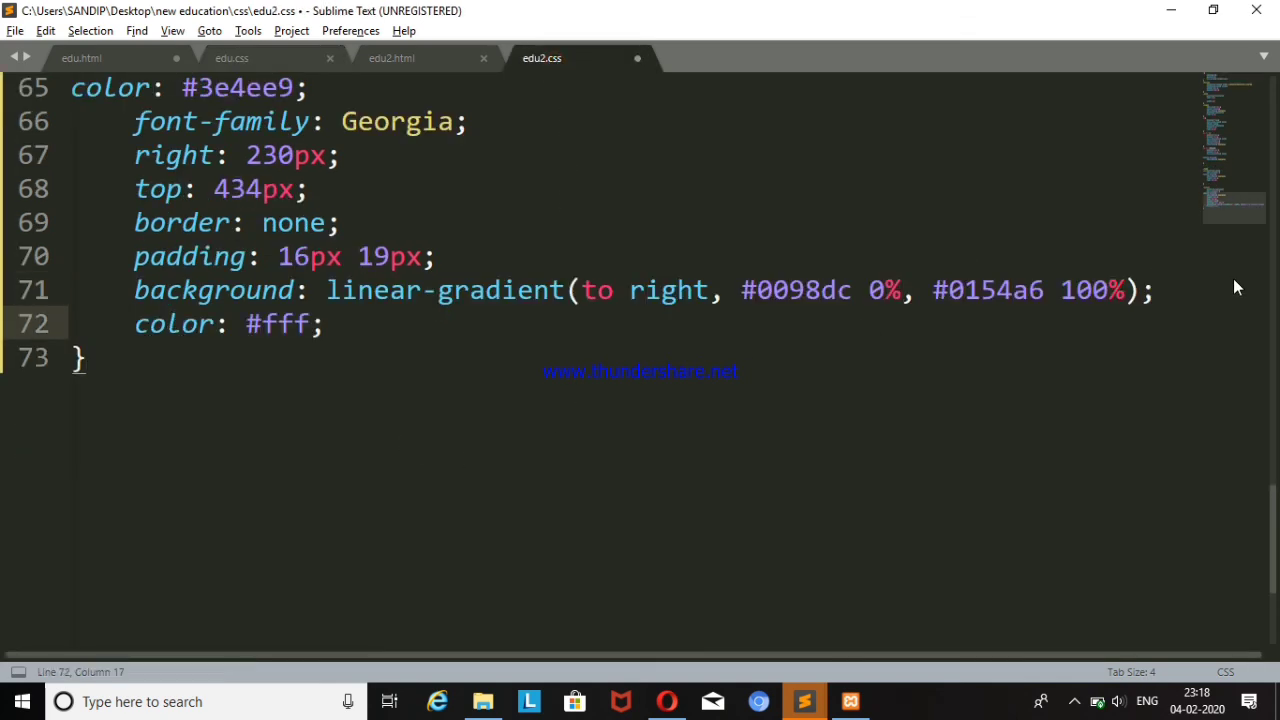
{"action": "key", "text": "ctrl+s"}
{"action": "key", "text": "alt+Tab"}
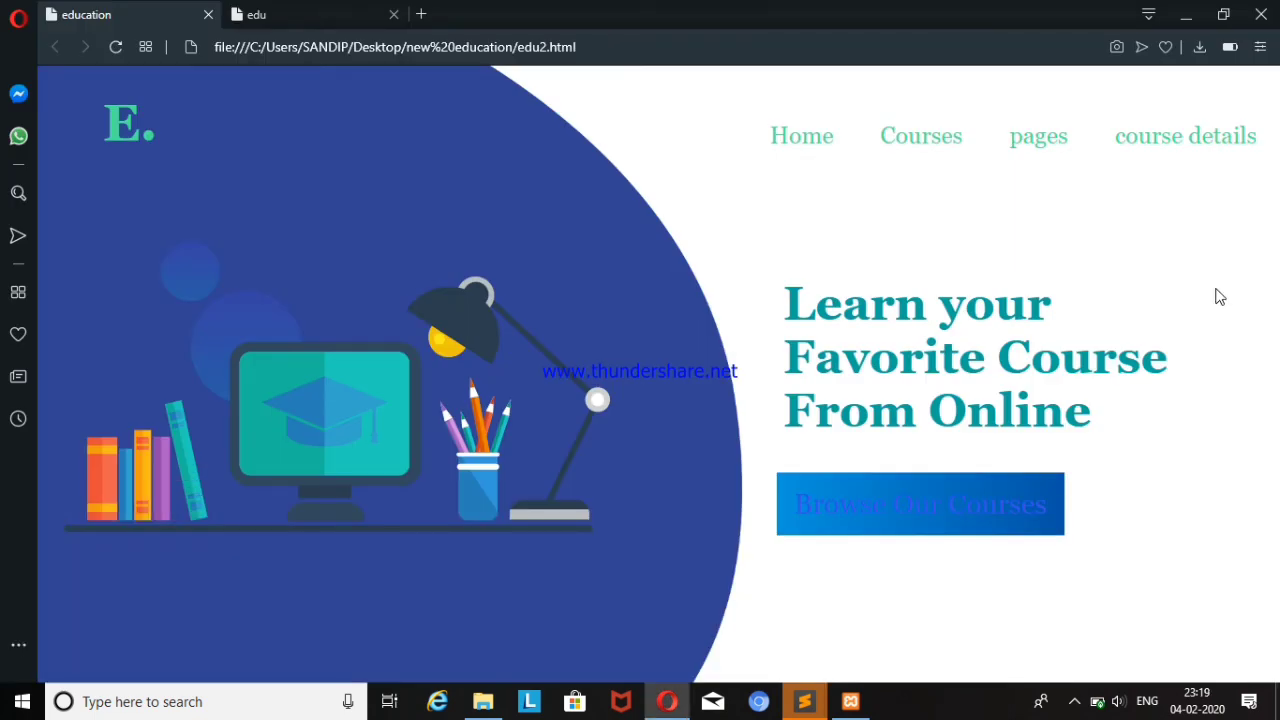
{"action": "key", "text": "F5"}
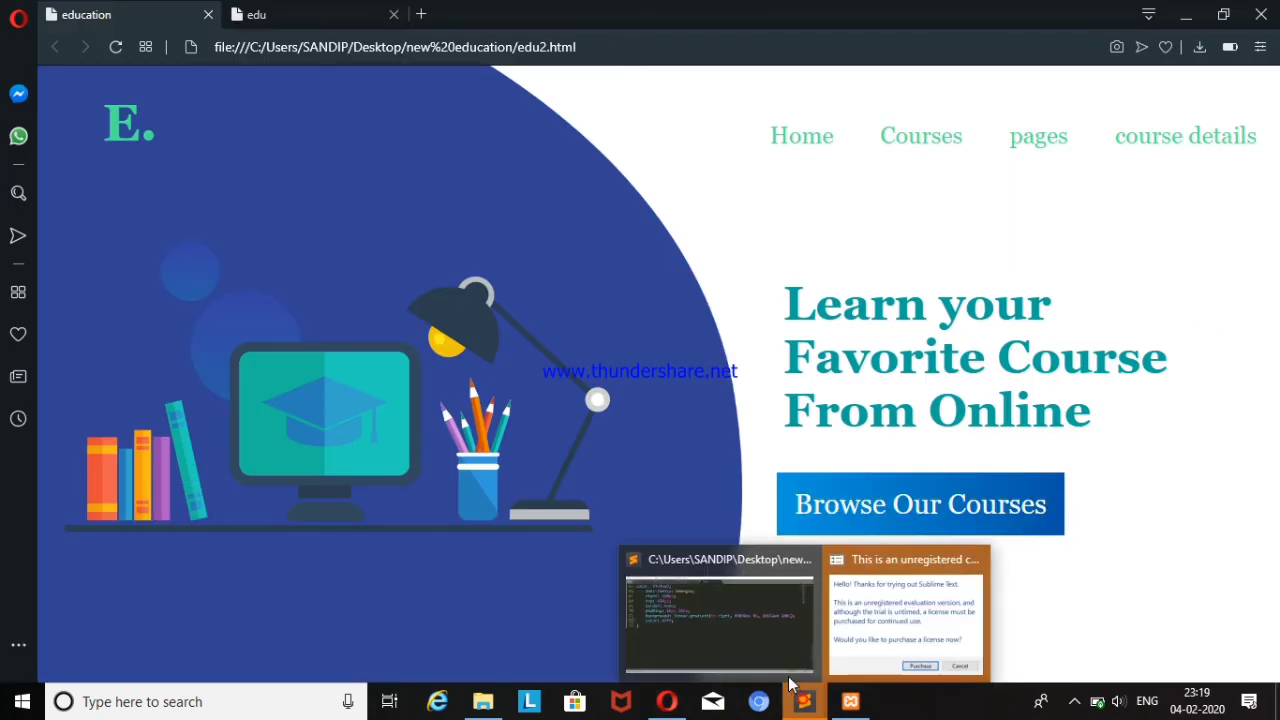
- Copy the border-radius: 10px declaration from edu.css
{"action": "left_click", "coordinate": [700, 605]}
{"action": "left_click", "coordinate": [227, 57]}
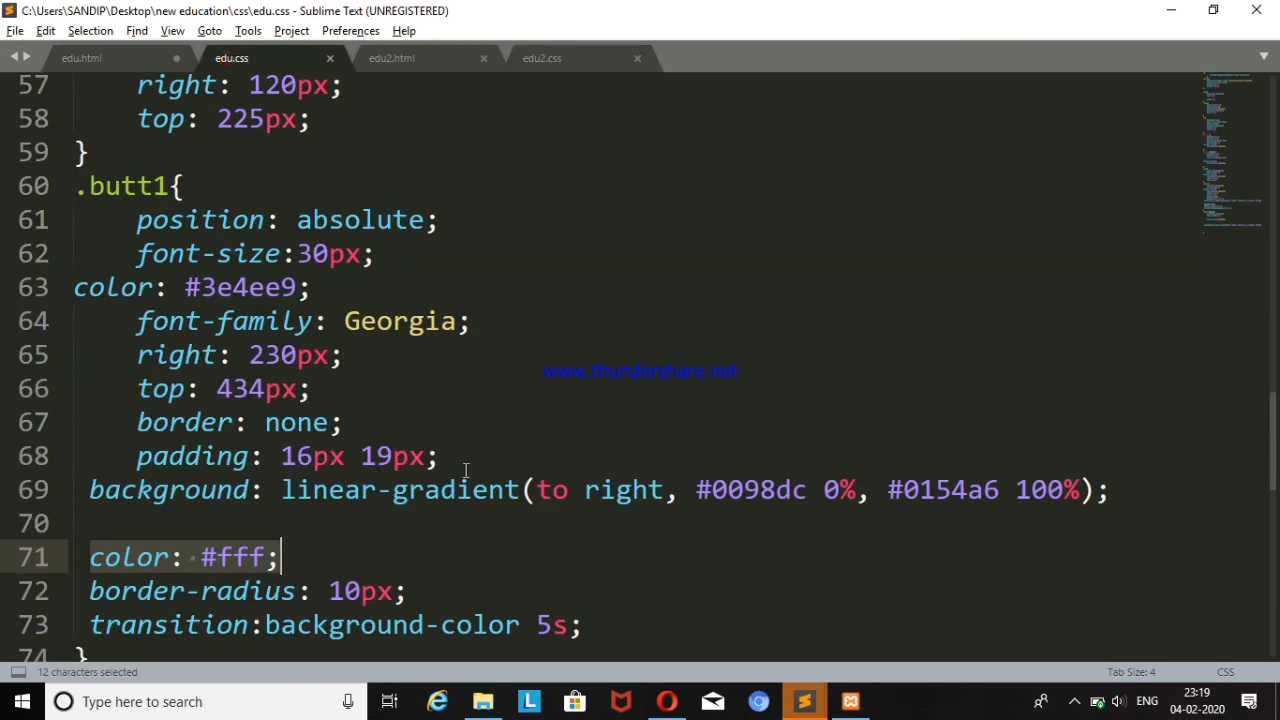
{"action": "scroll", "coordinate": [400, 350], "scroll_direction": "down", "scroll_amount": 2}
{"action": "left_click", "coordinate": [89, 422]}
{"action": "left_click_drag", "start_coordinate": [89, 422], "coordinate": [410, 422]}
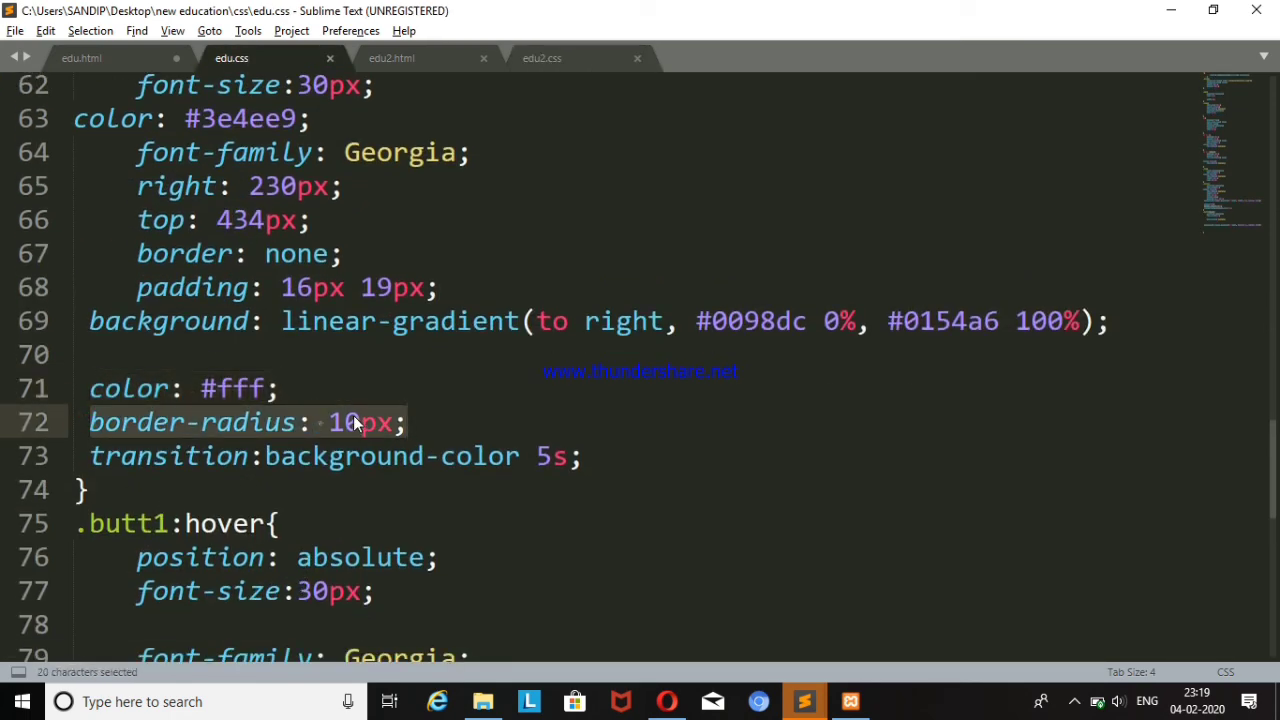
{"action": "key", "text": "ctrl+c"}
- Add border-radius: 10px; to .butt1 in edu2.css and save it
{"action": "left_click", "coordinate": [668, 701]}
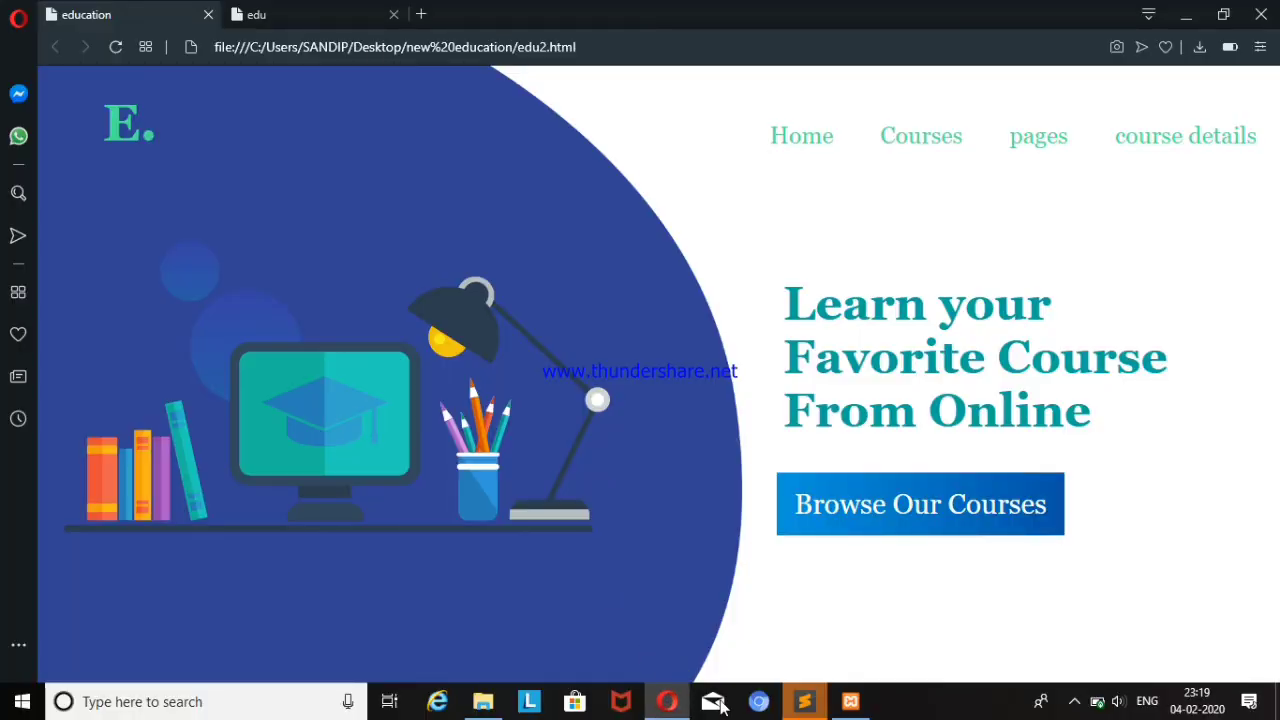
{"action": "mouse_move", "coordinate": [804, 701]}
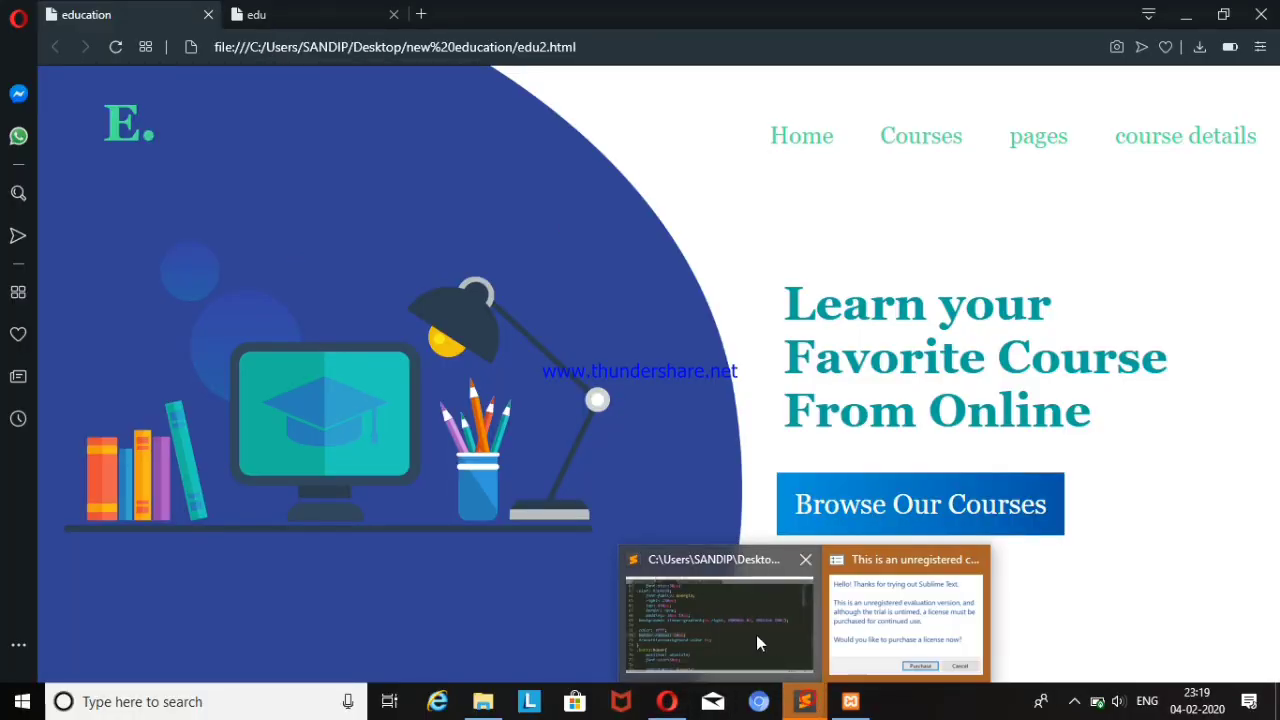
{"action": "left_click", "coordinate": [756, 635]}
{"action": "left_click", "coordinate": [544, 58]}
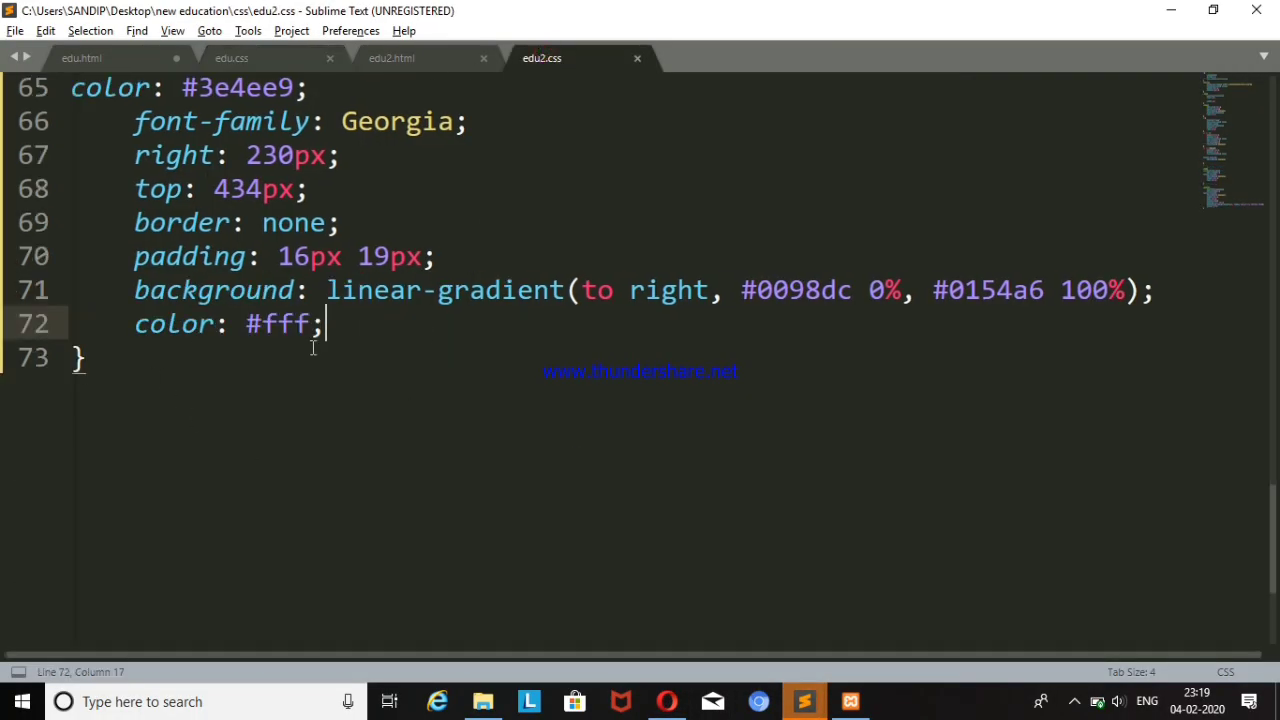
{"action": "key", "text": "Return"}
{"action": "type", "text": "border-radius: 10px;"}
{"action": "key", "text": "ctrl+s"}
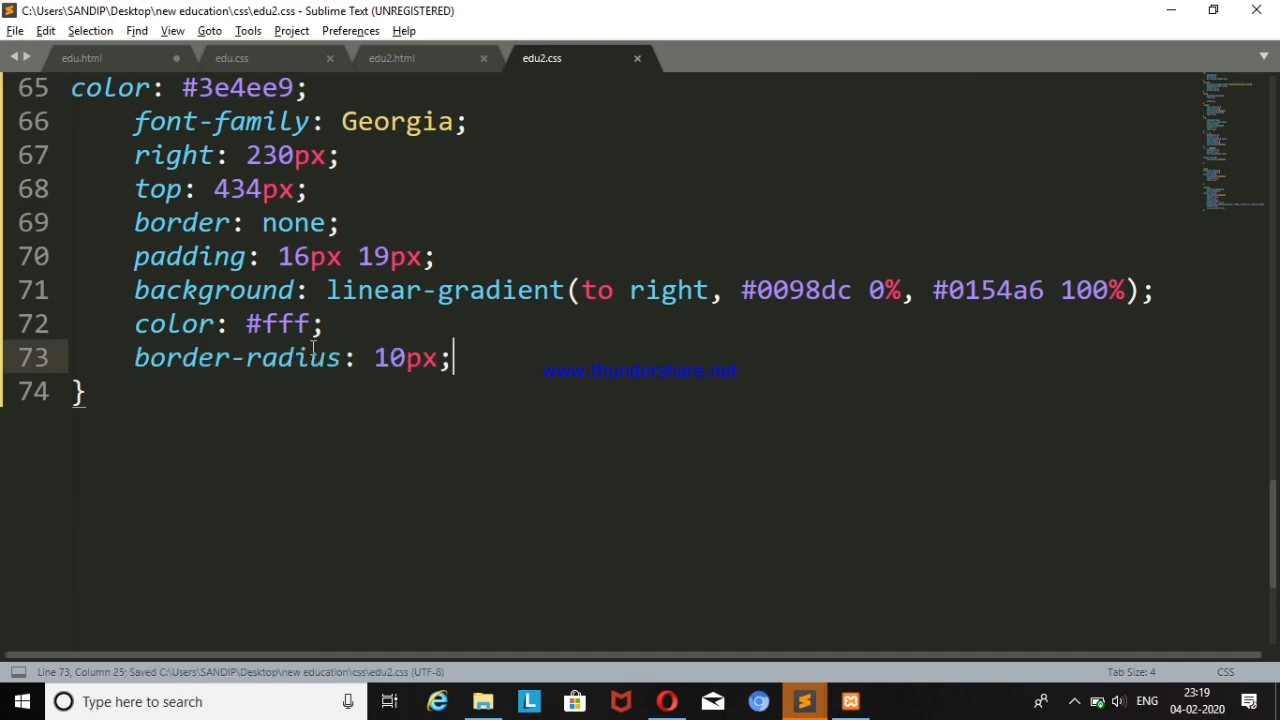
{"action": "key", "text": "alt+Tab"}
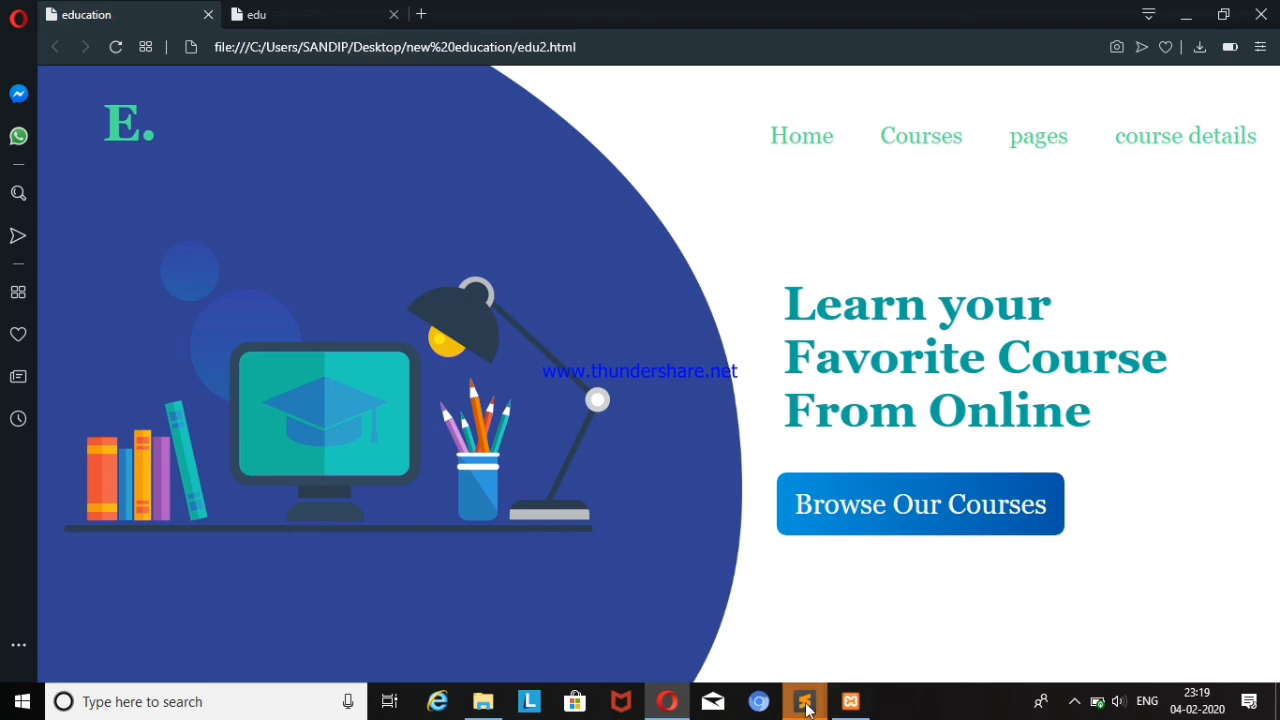
- Change the .butt1 border-radius to 30px, save, and compare the preview against edu.html
{"action": "mouse_move", "coordinate": [804, 701]}
{"action": "left_click", "coordinate": [636, 593]}
{"action": "left_click_drag", "start_coordinate": [389, 358], "coordinate": [376, 358]}
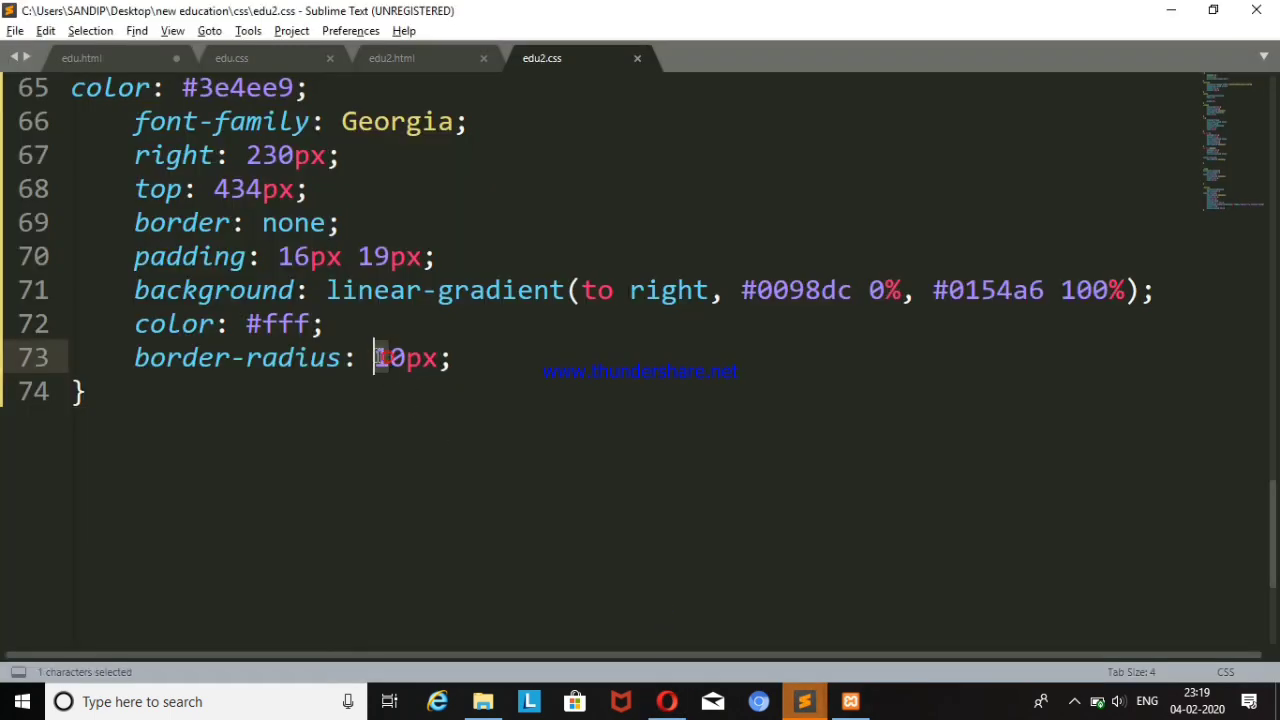
{"action": "type", "text": "3"}
{"action": "key", "text": "ctrl+s"}
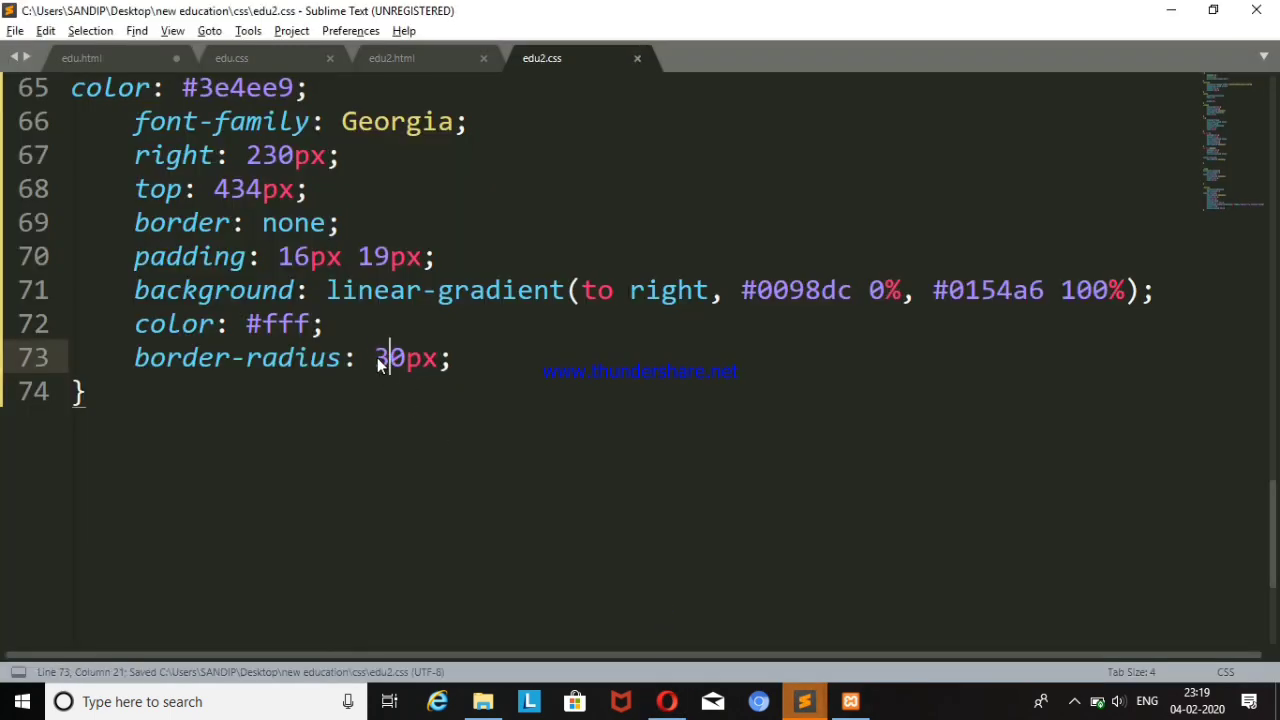
{"action": "key", "text": "alt+Tab"}
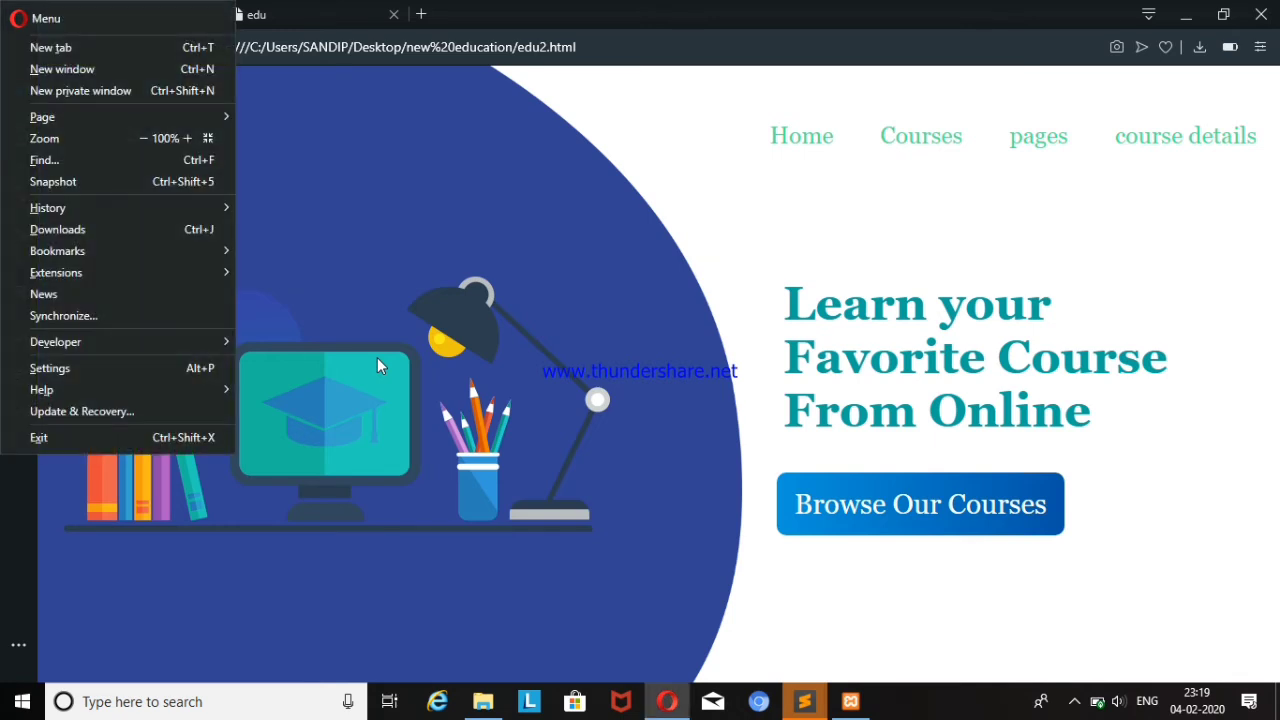
{"action": "key", "text": "F5"}
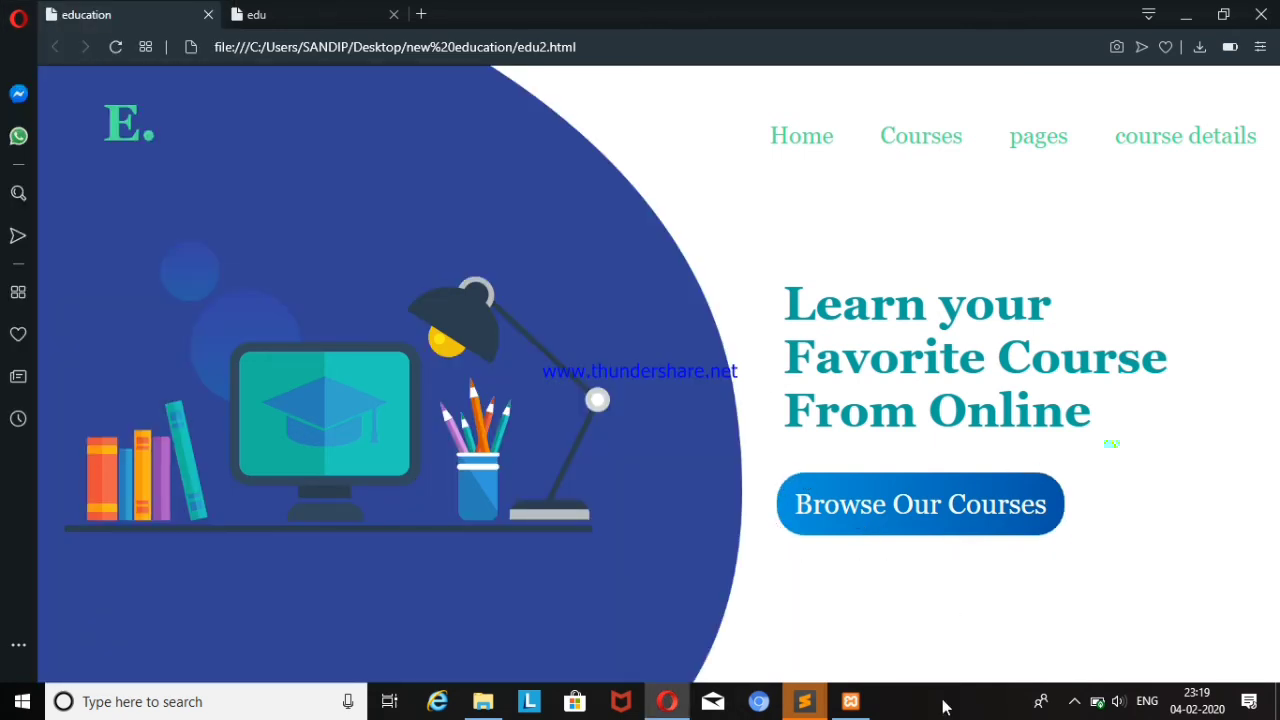
{"action": "left_click", "coordinate": [290, 12]}
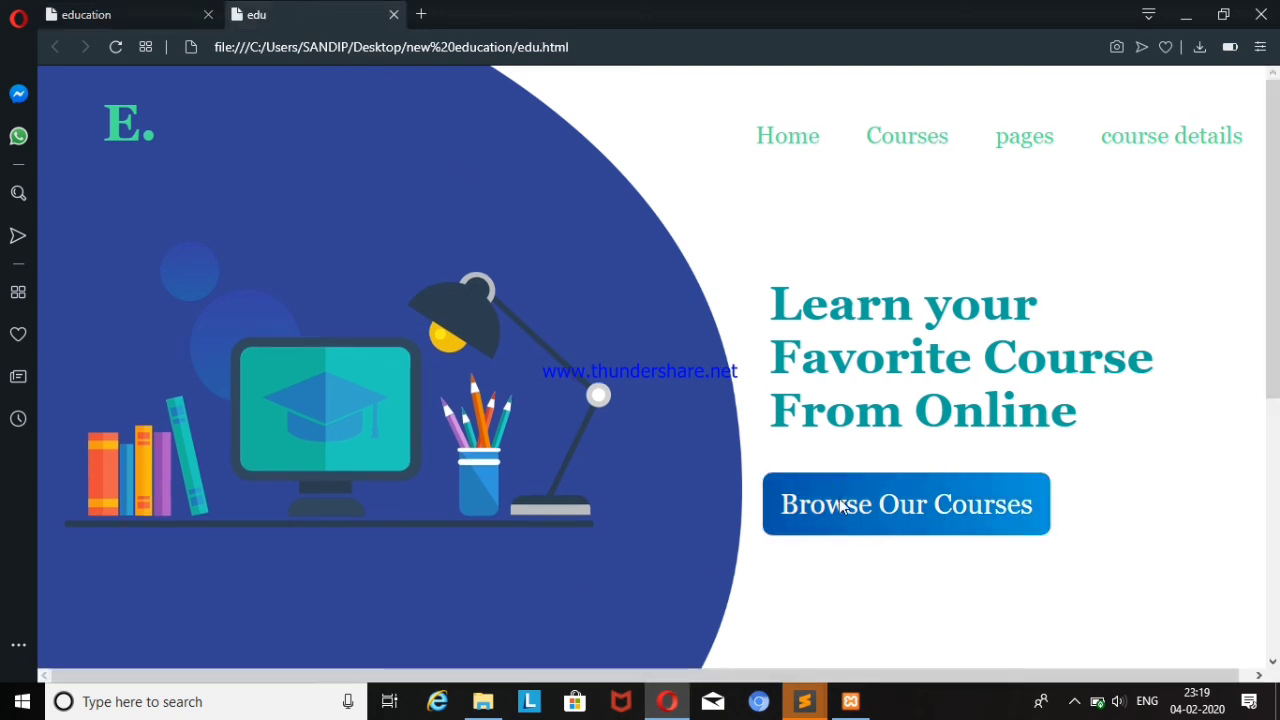
{"action": "left_click", "coordinate": [160, 12]}
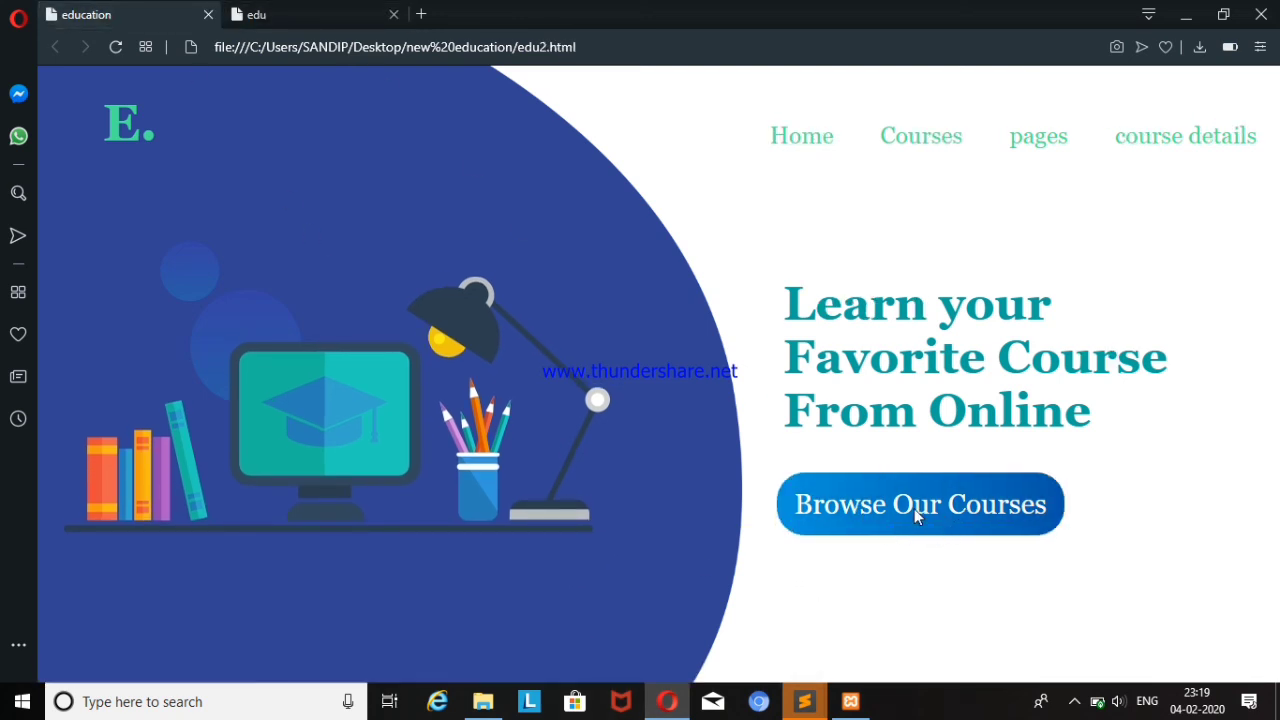
- Select the transition declaration in edu.css, save edu.css, and reload the preview
{"action": "left_click", "coordinate": [774, 663]}
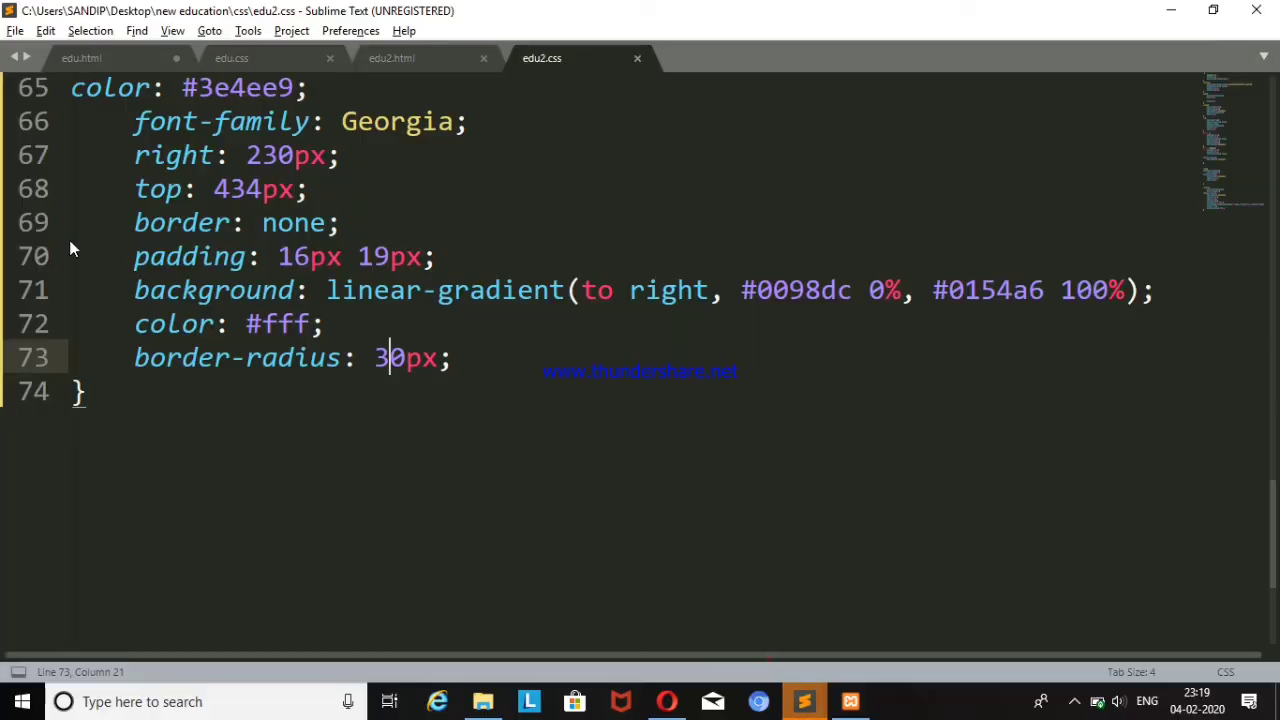
{"action": "left_click", "coordinate": [260, 60]}
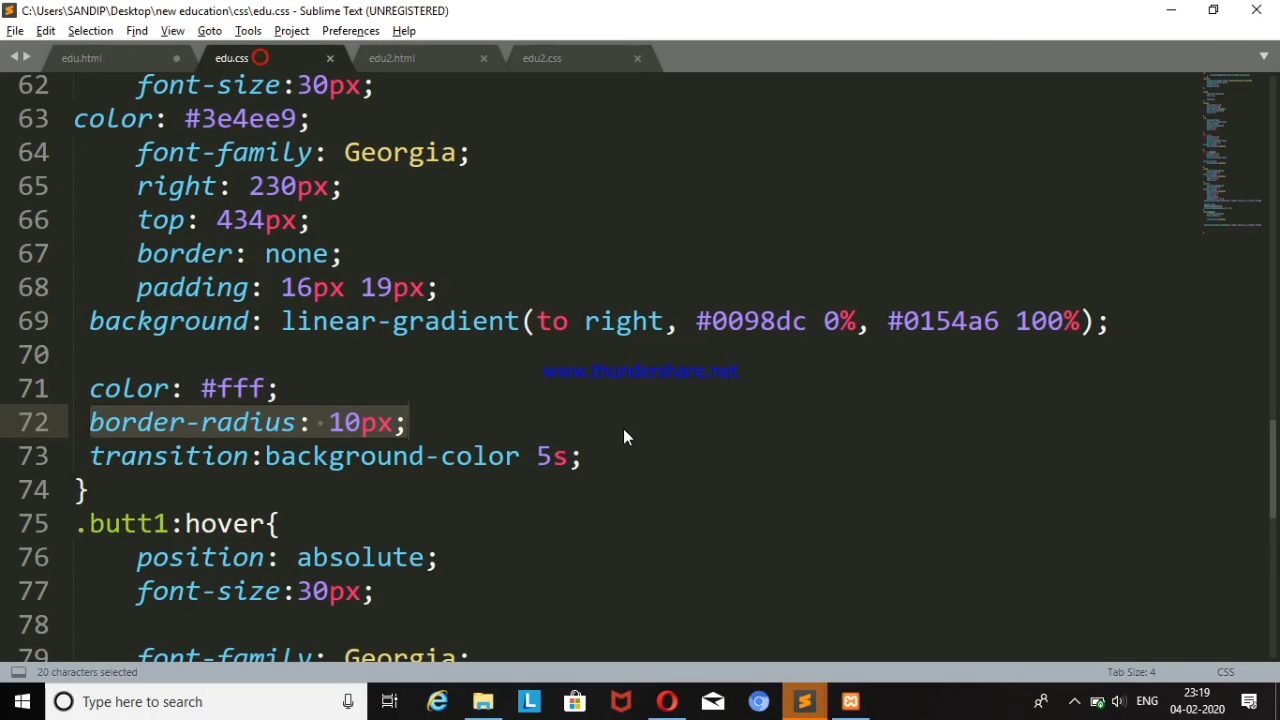
{"action": "left_click_drag", "start_coordinate": [90, 456], "coordinate": [583, 456]}
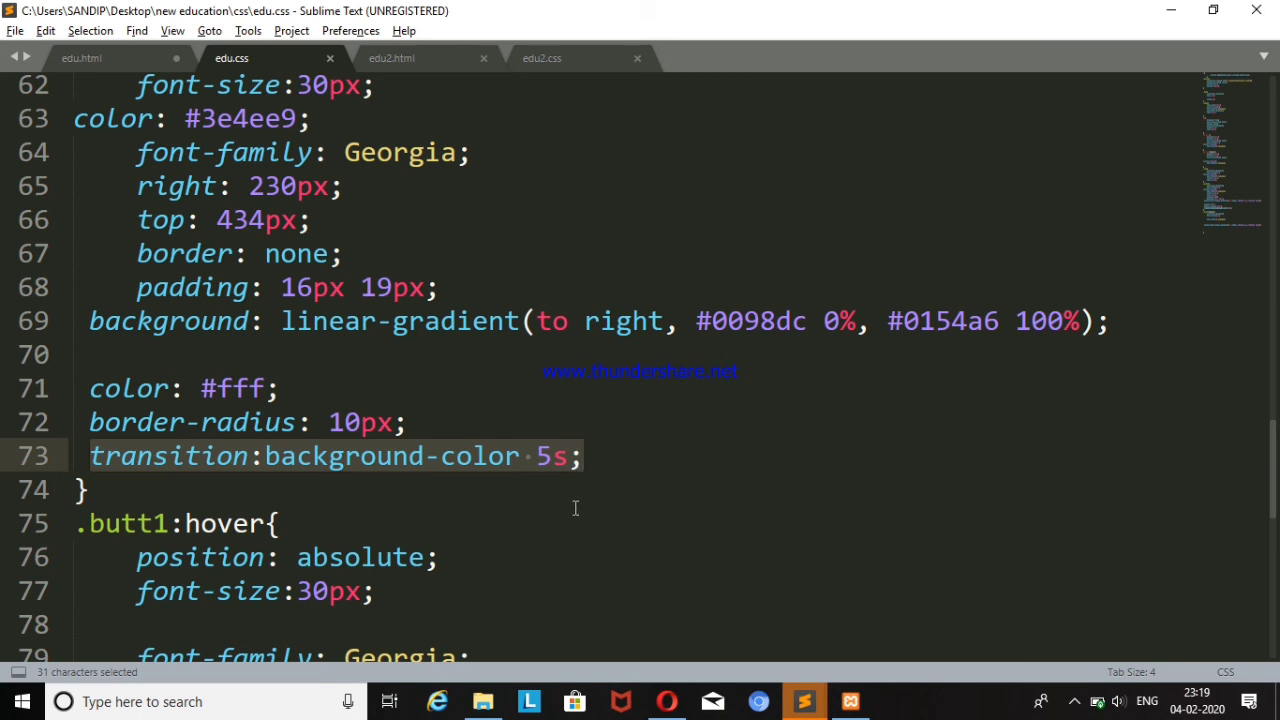
{"action": "key", "text": "ctrl+s"}
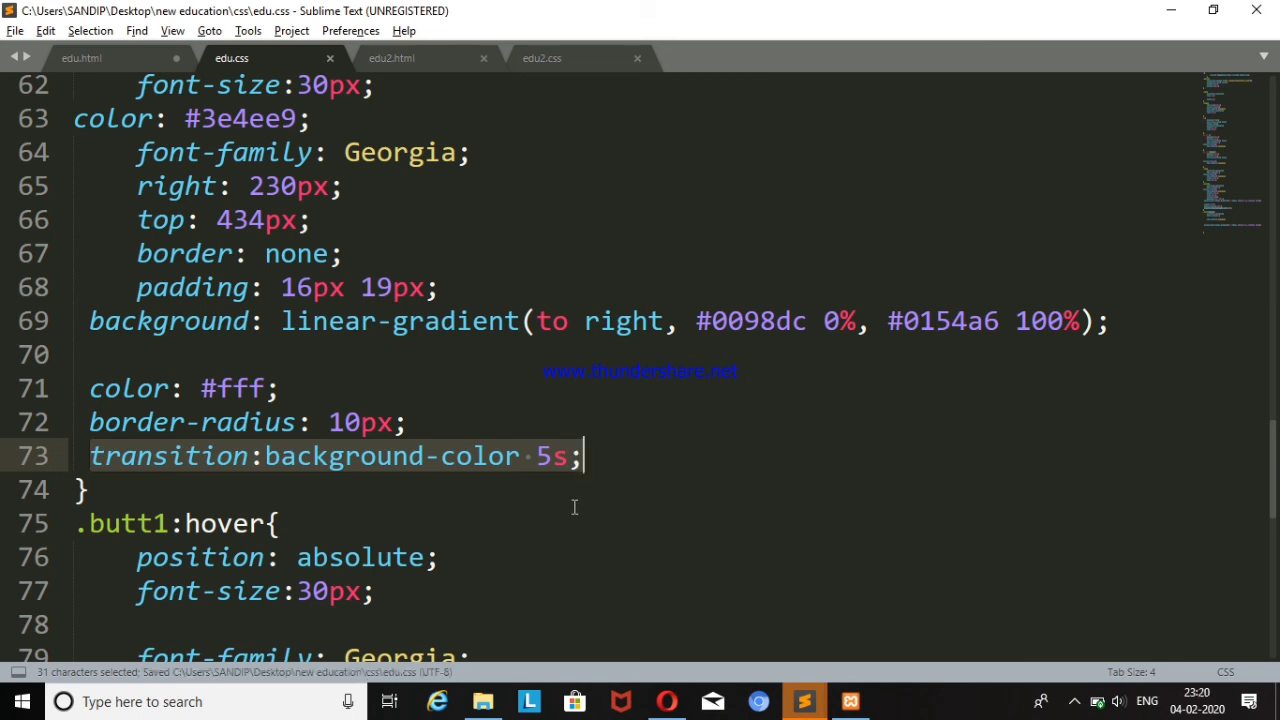
{"action": "key", "text": "alt+Tab"}
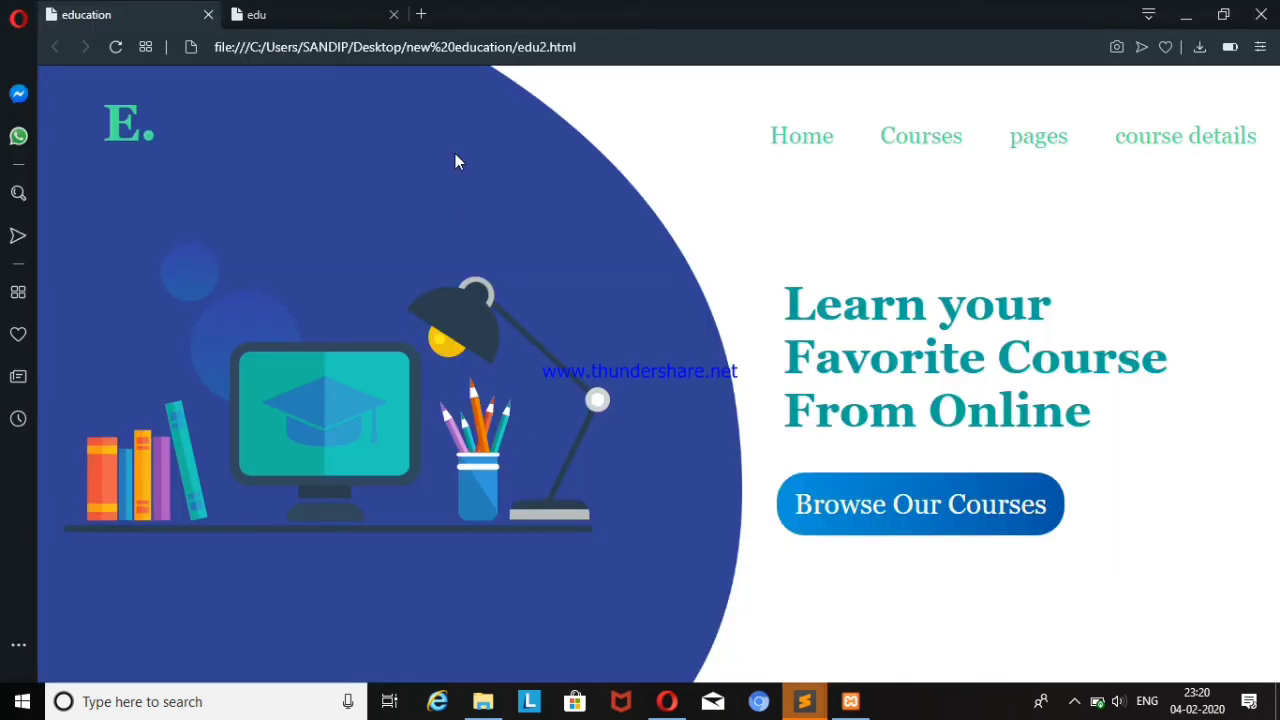
{"action": "key", "text": "F5"}
- Set the edu2.css .butt1 border-radius to 20px 30px, save, and reload the preview
{"action": "mouse_move", "coordinate": [804, 701]}
{"action": "left_click", "coordinate": [712, 598]}
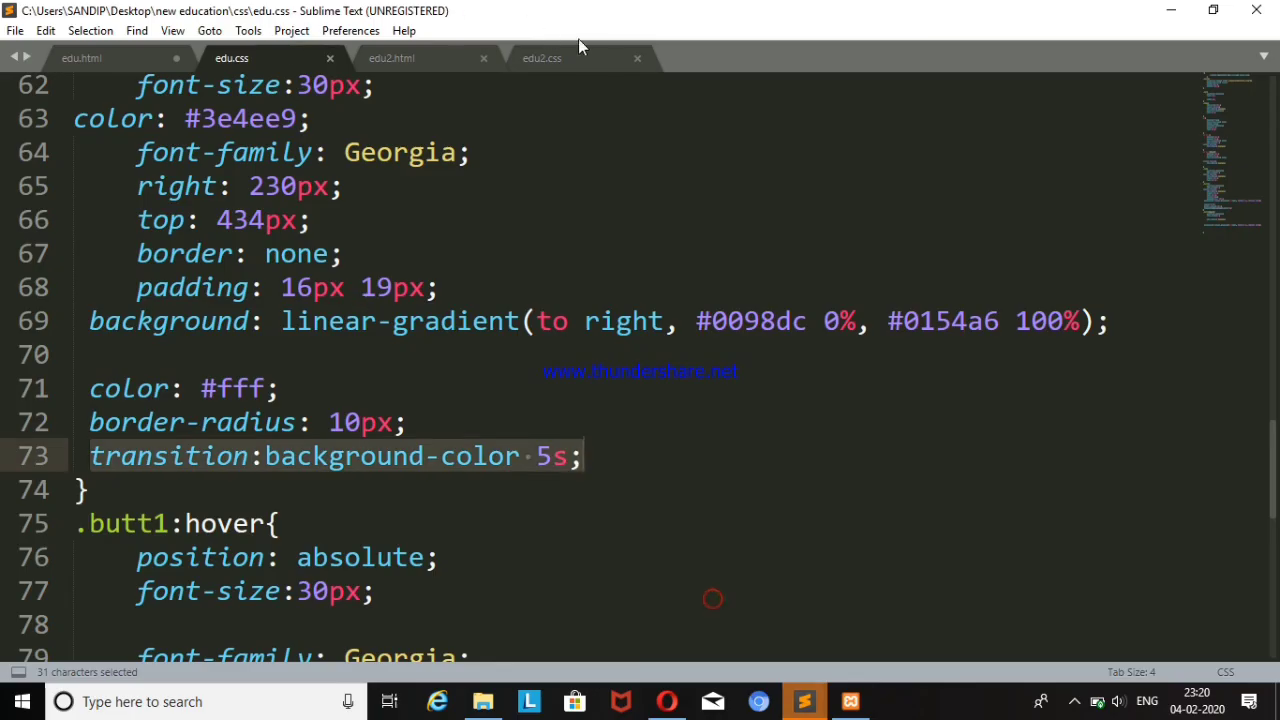
{"action": "left_click", "coordinate": [575, 57]}
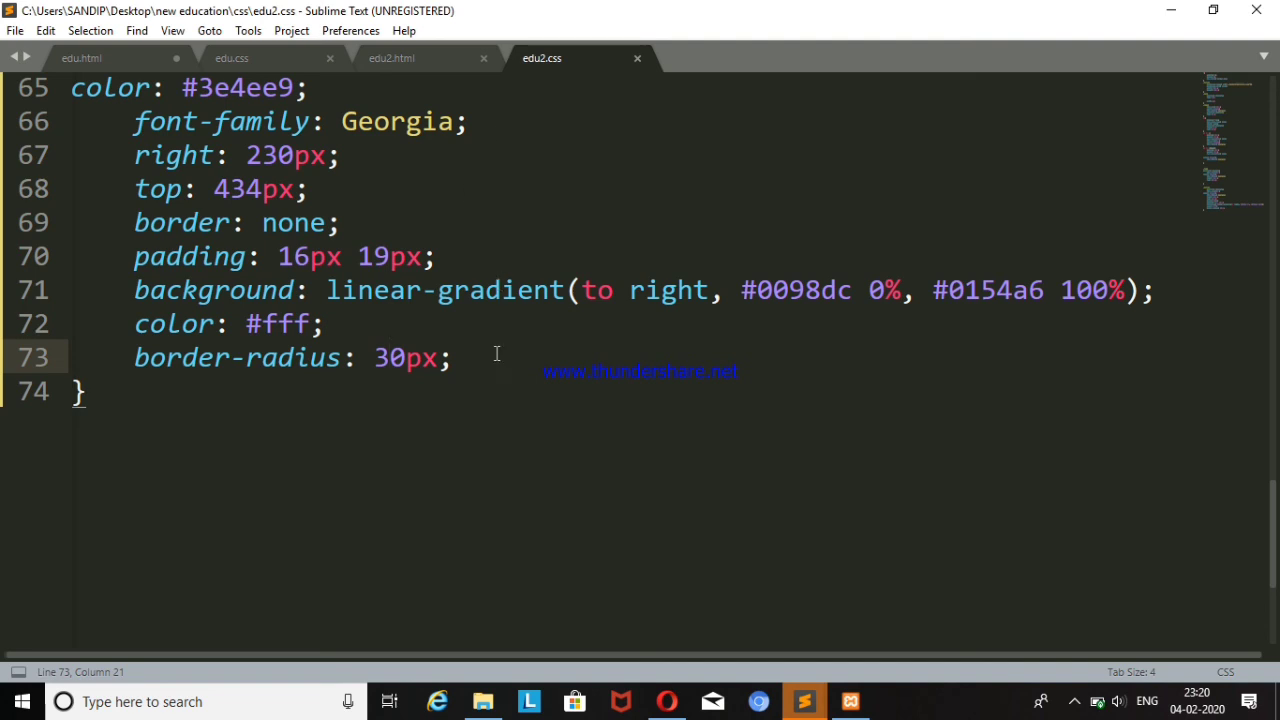
{"action": "key", "text": "Return"}
{"action": "type", "text": "border-radius: 10px;"}
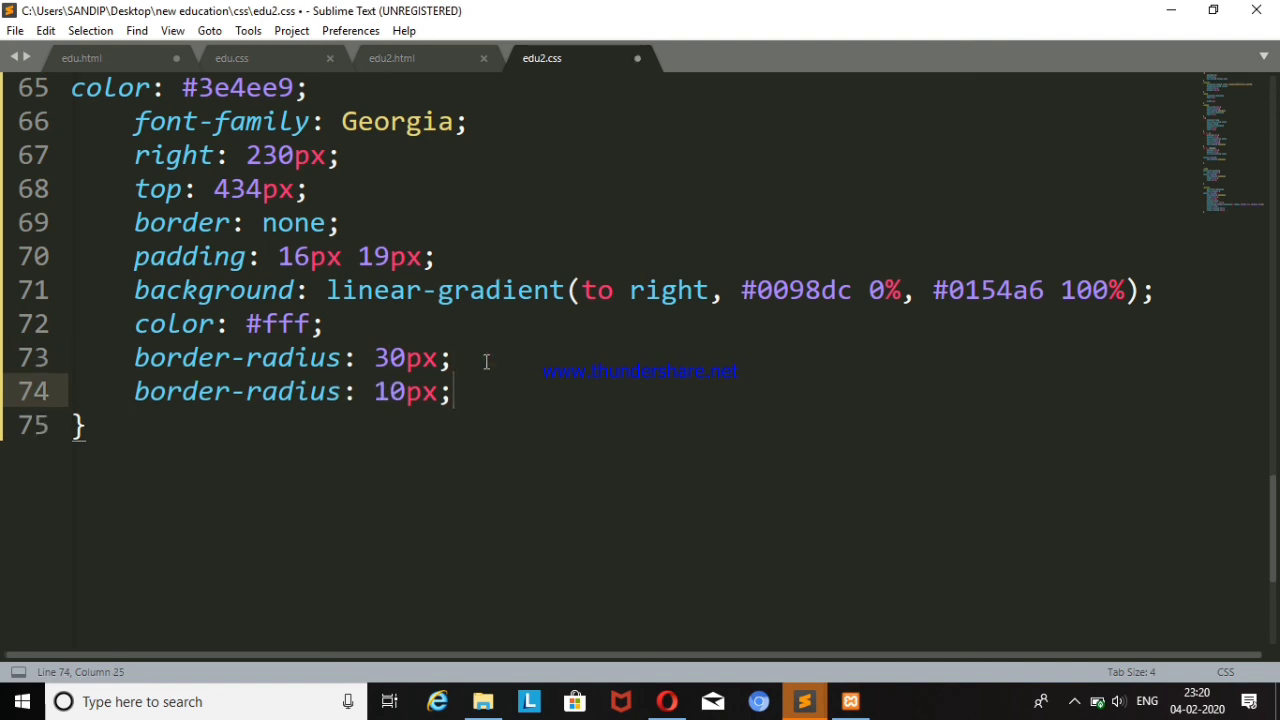
{"action": "key", "text": "BackSpace"}
{"action": "key", "text": "BackSpace"}
{"action": "key", "text": "BackSpace"}
{"action": "key", "text": "BackSpace"}
{"action": "key", "text": "BackSpace"}
{"action": "key", "text": "BackSpace"}
{"action": "key", "text": "BackSpace"}
{"action": "key", "text": "BackSpace"}
{"action": "key", "text": "BackSpace"}
{"action": "key", "text": "BackSpace"}
{"action": "key", "text": "BackSpace"}
{"action": "key", "text": "BackSpace"}
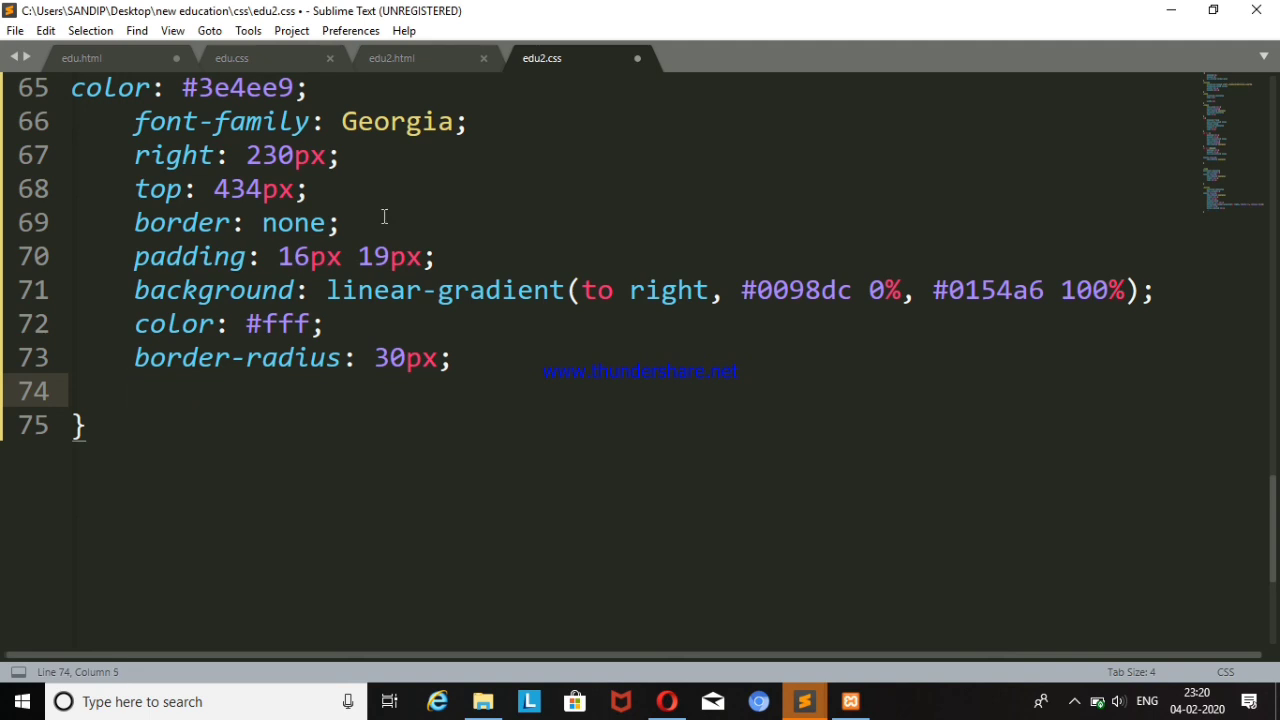
{"action": "left_click", "coordinate": [374, 358]}
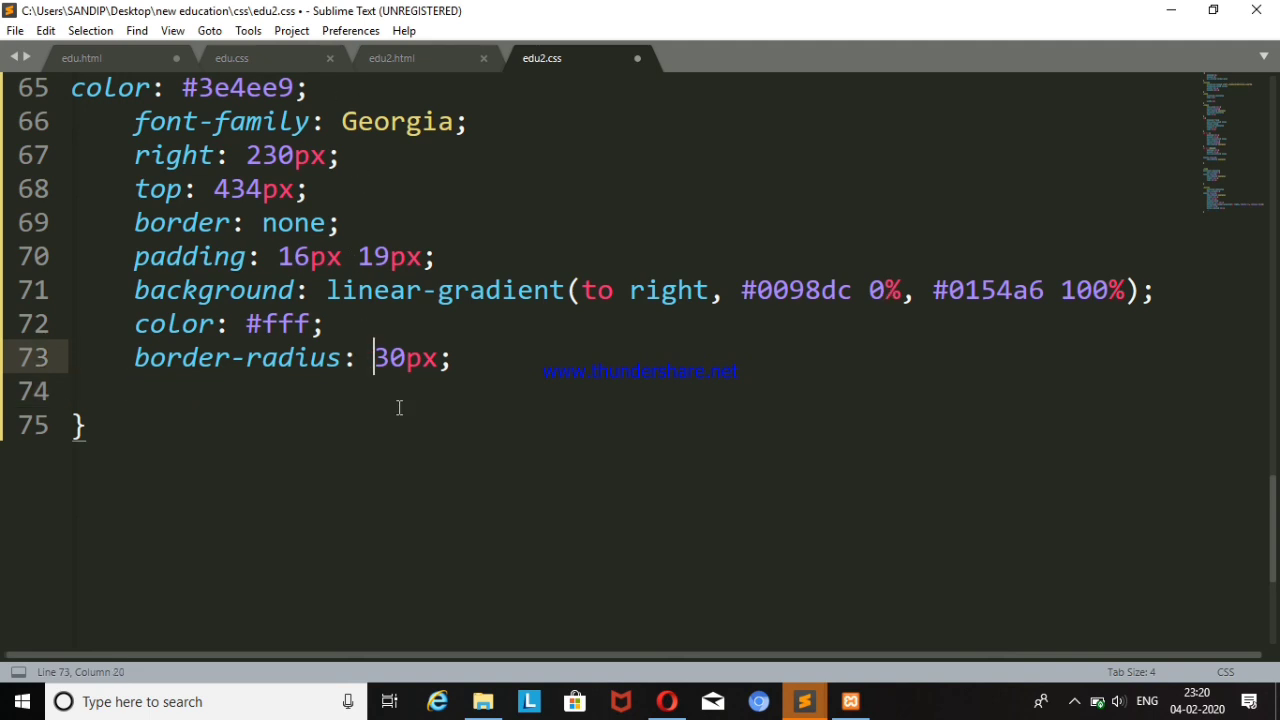
{"action": "type", "text": "20p"}
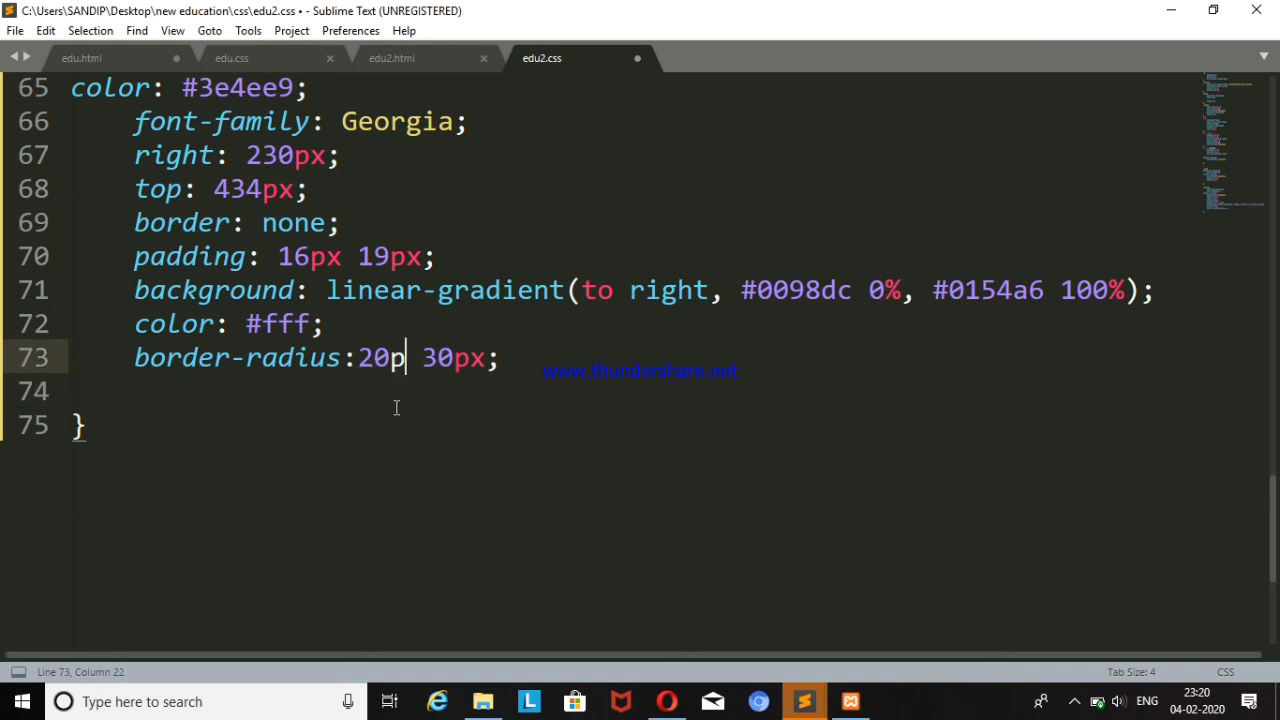
{"action": "type", "text": "x"}
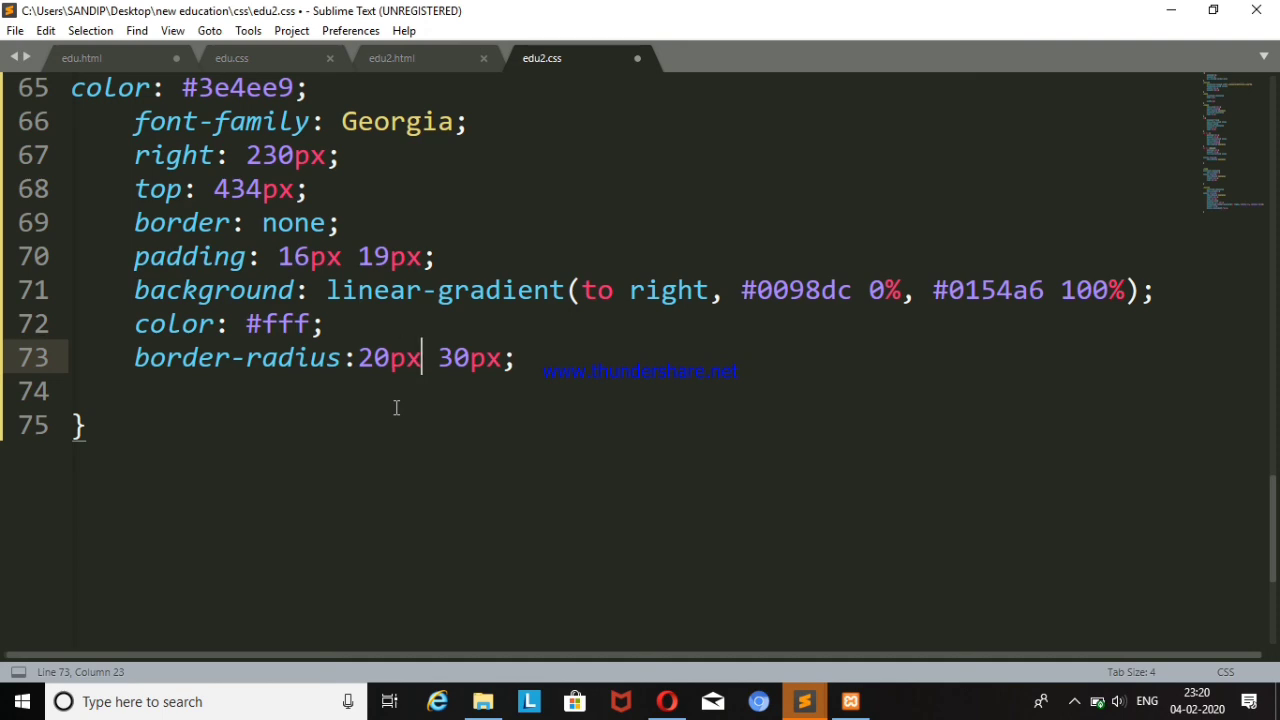
{"action": "key", "text": "ctrl+s"}
{"action": "key", "text": "alt+Tab"}
{"action": "key", "text": "F5"}
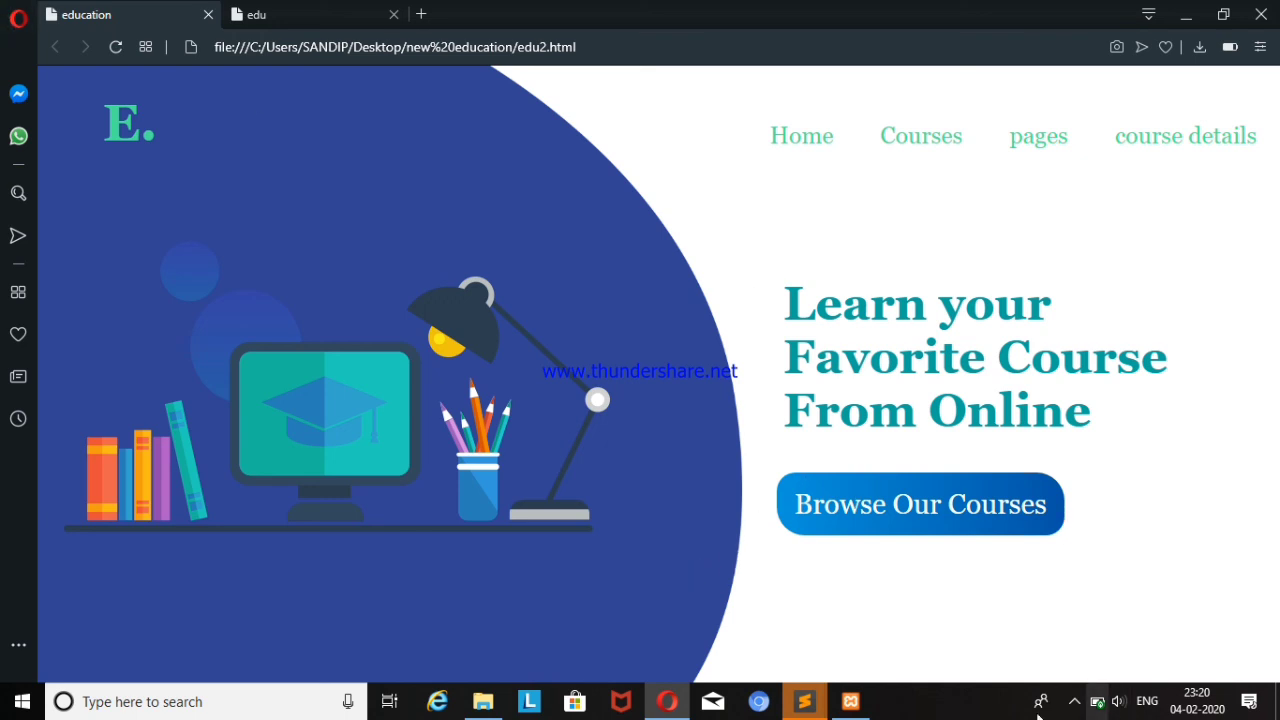
- Change the border-radius to 10px 30px, save, and reload the preview
{"action": "mouse_move", "coordinate": [804, 701]}
{"action": "left_click", "coordinate": [743, 625]}
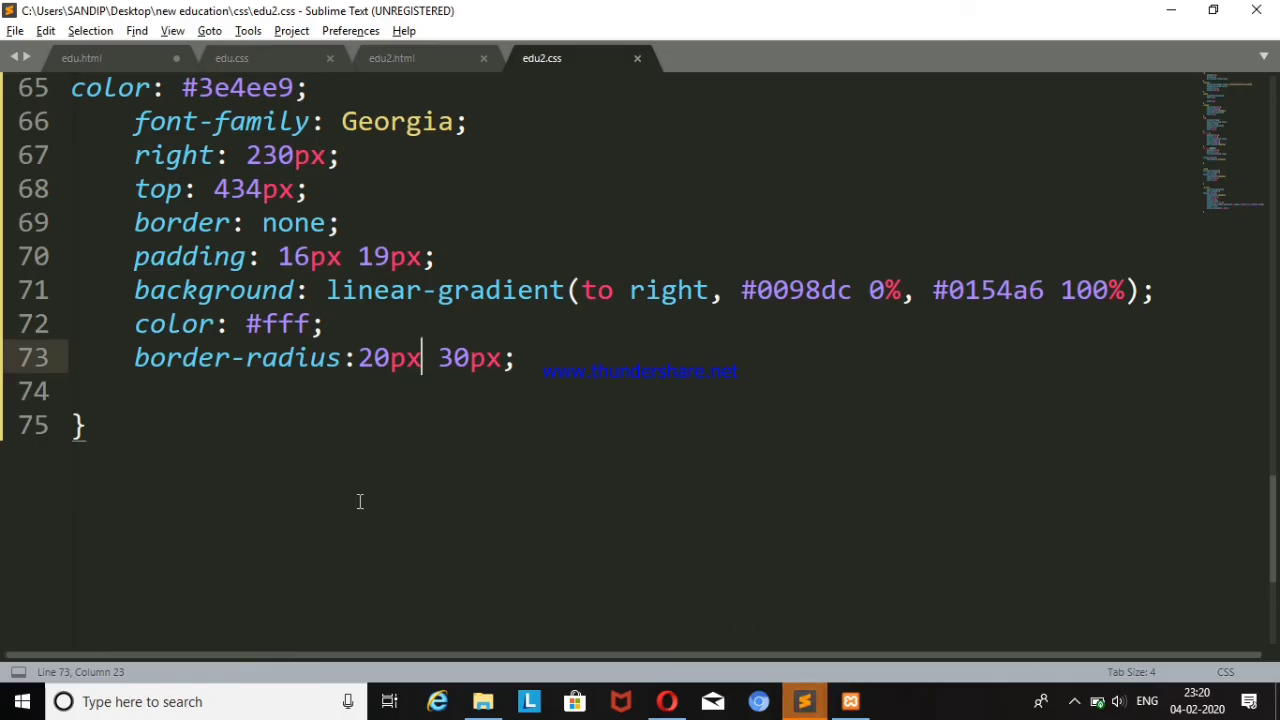
{"action": "key", "text": "BackSpace"}
{"action": "type", "text": "1"}
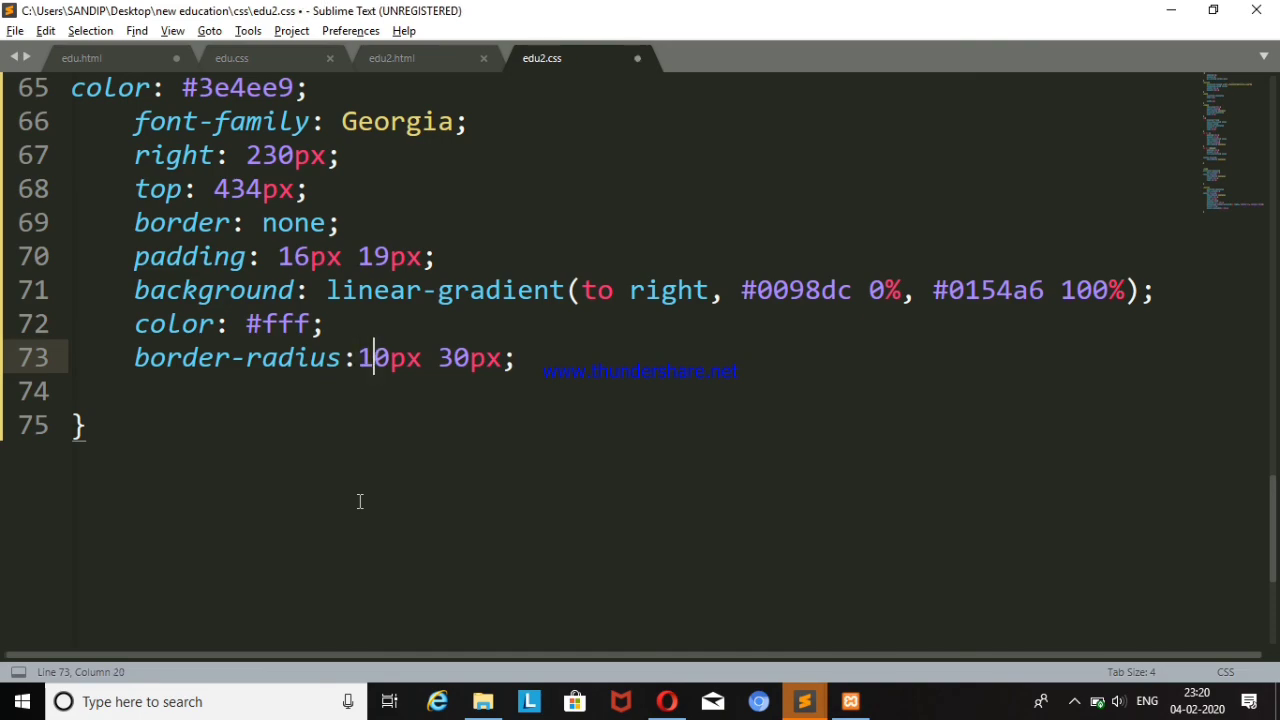
{"action": "key", "text": "ctrl+s"}
{"action": "key", "text": "alt+Tab"}
{"action": "key", "text": "F5"}
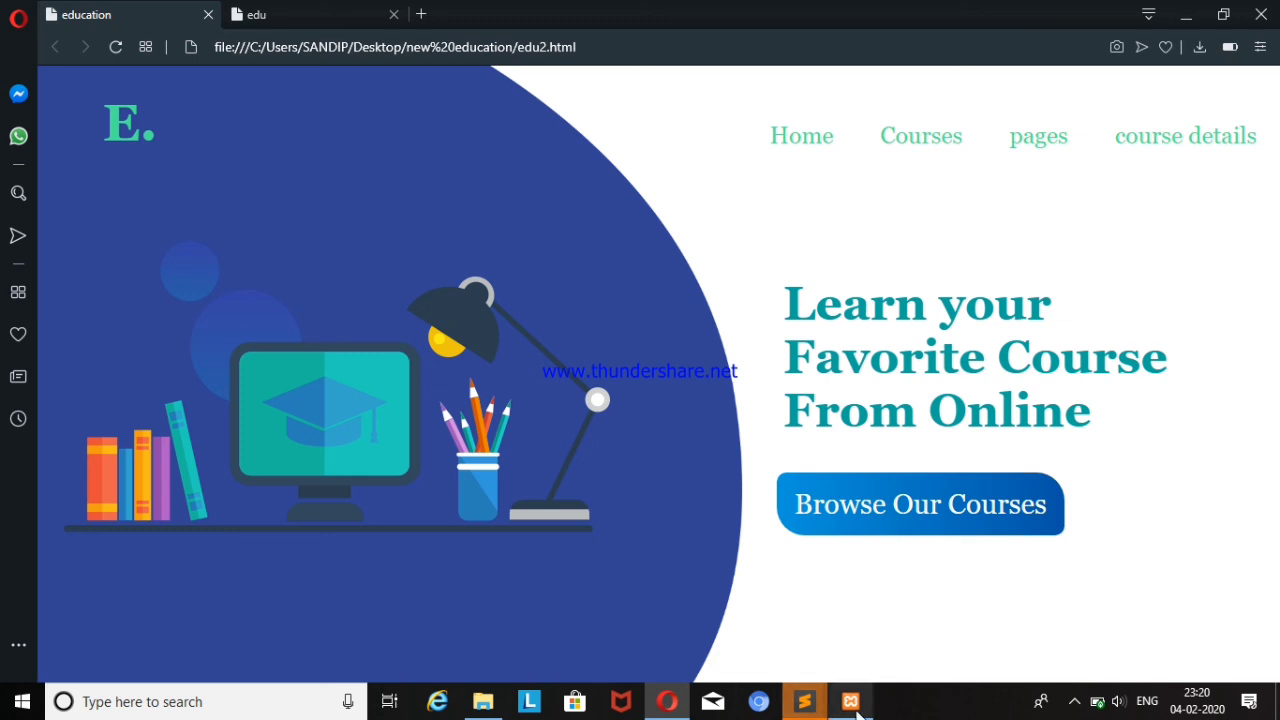
- Copy edu.css's transition: background-color 5s line below border-radius in edu2.css and save
{"action": "mouse_move", "coordinate": [804, 701]}
{"action": "left_click", "coordinate": [754, 645]}
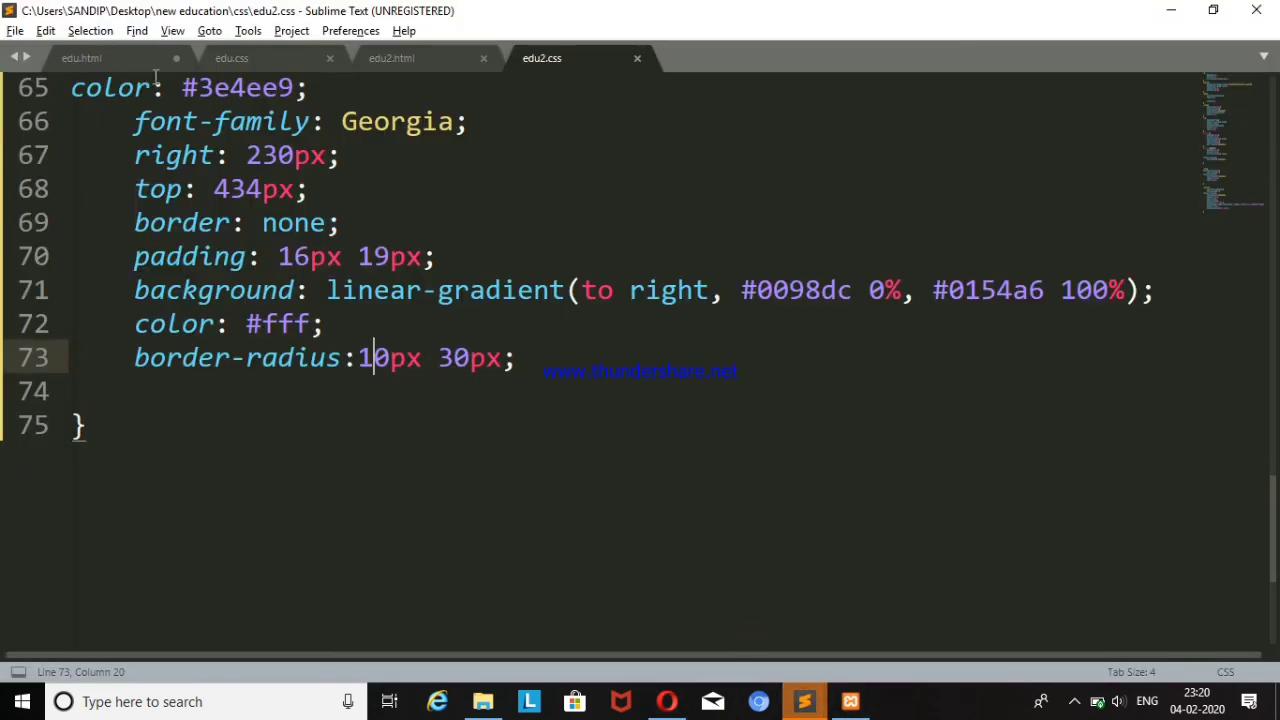
{"action": "left_click", "coordinate": [249, 58]}
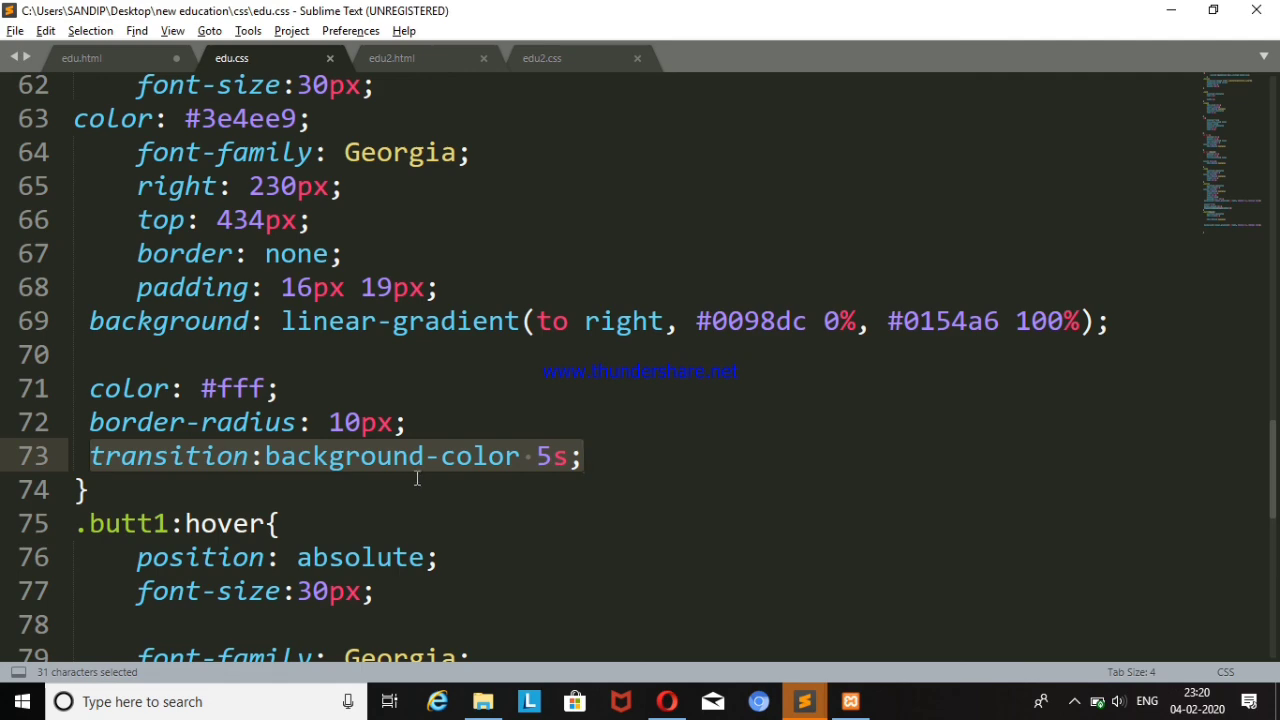
{"action": "key", "text": "ctrl+c"}
{"action": "left_click", "coordinate": [450, 58]}
{"action": "left_click", "coordinate": [568, 56]}
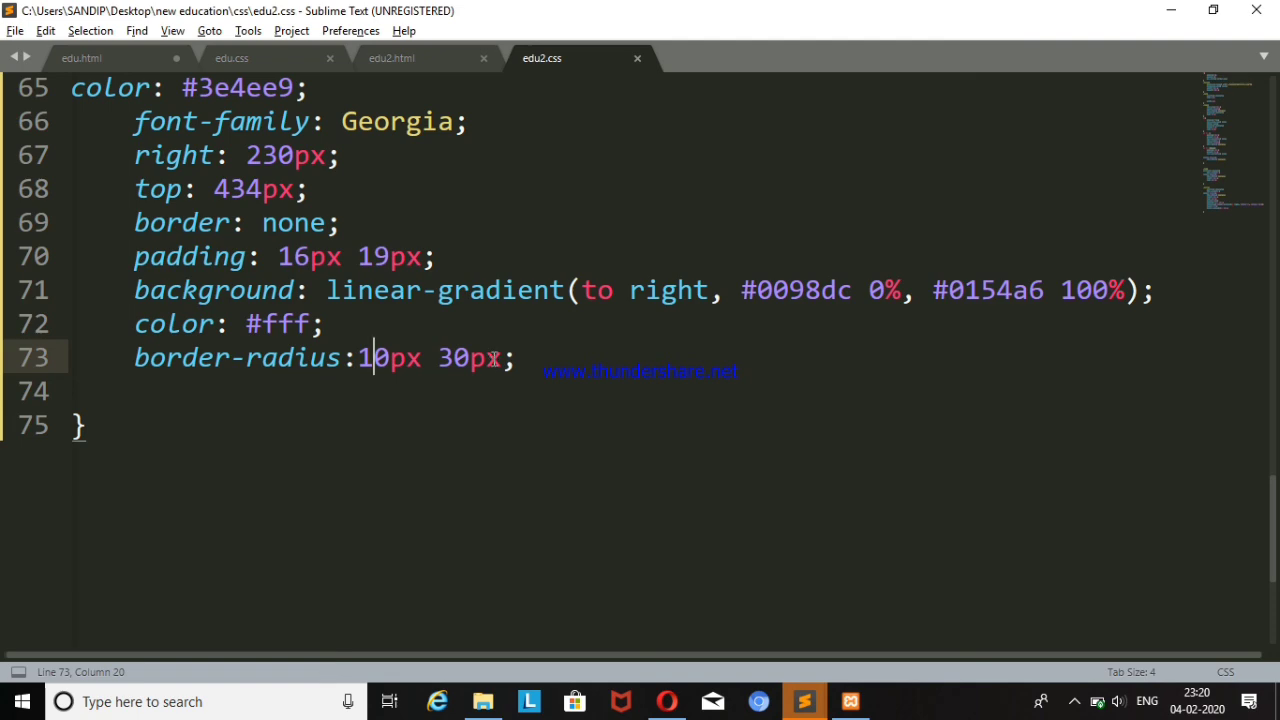
{"action": "left_click", "coordinate": [514, 358]}
{"action": "key", "text": "Return"}
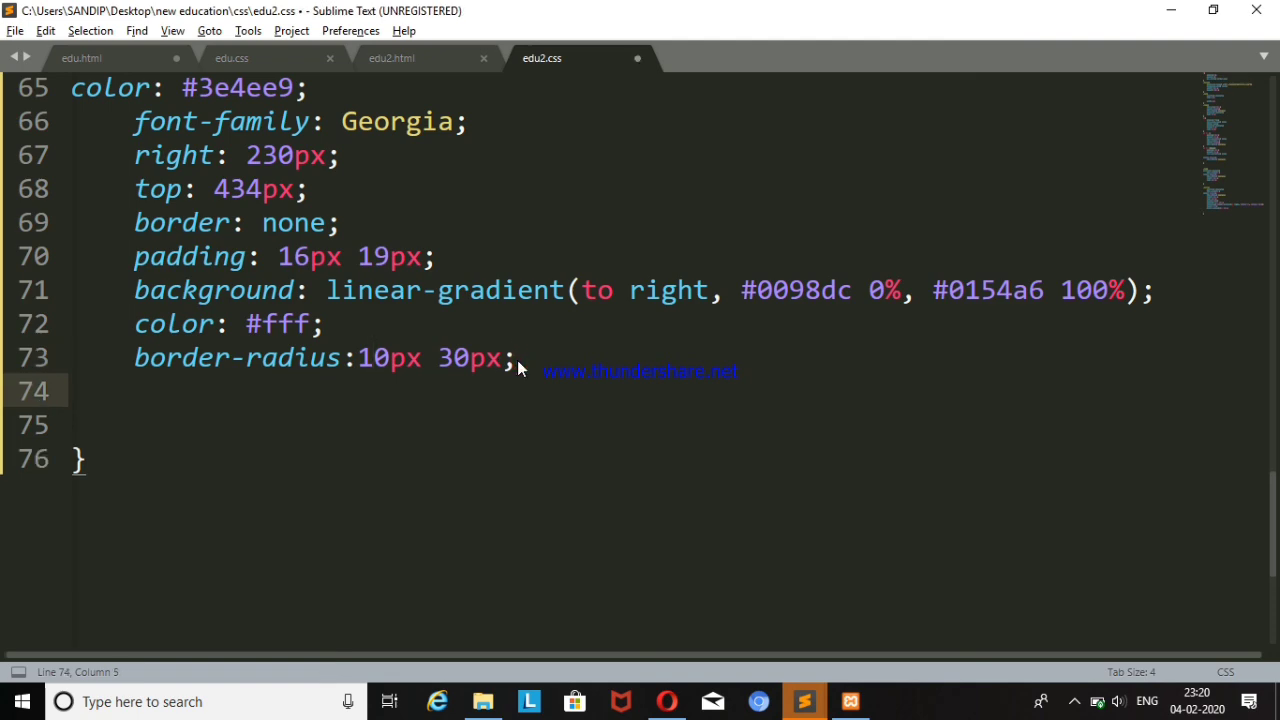
{"action": "key", "text": "ctrl+v"}
{"action": "key", "text": "ctrl+s"}
{"action": "key", "text": "alt+Tab"}
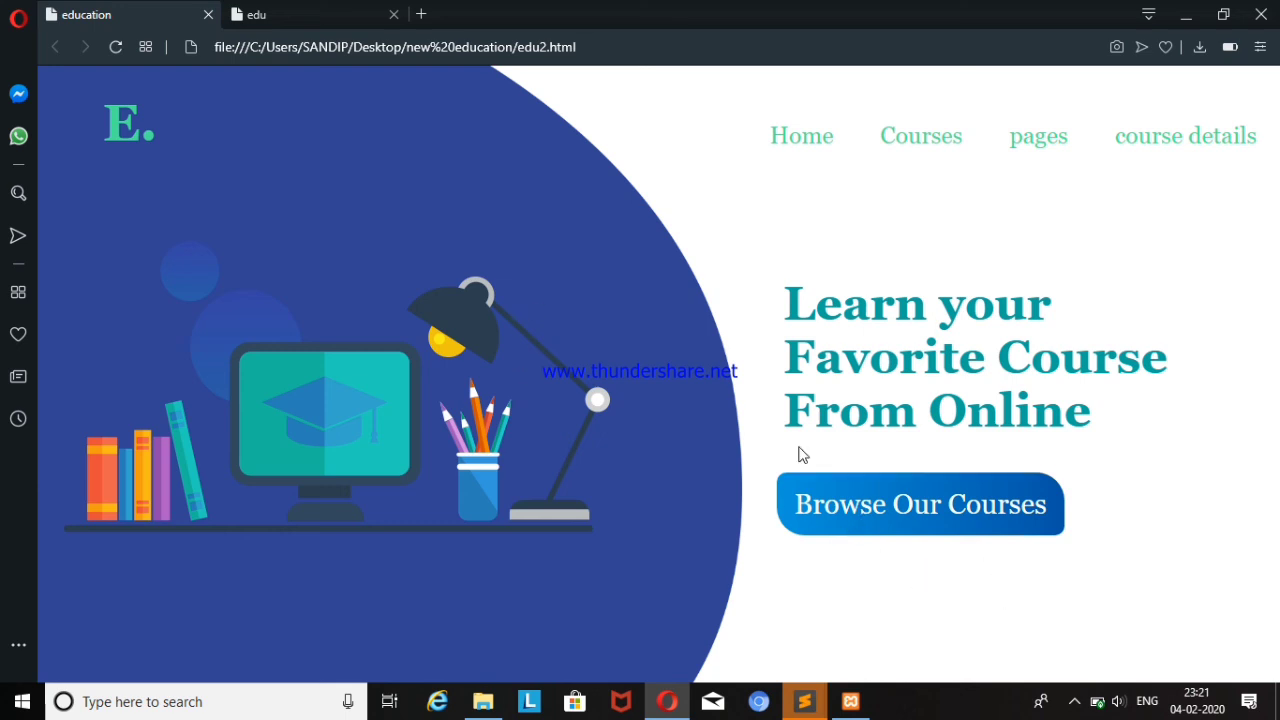
{"action": "left_click", "coordinate": [121, 49]}
- Copy the whole .butt1:hover rule from edu.css into edu2.css after .butt1 and save
{"action": "left_click", "coordinate": [750, 653]}
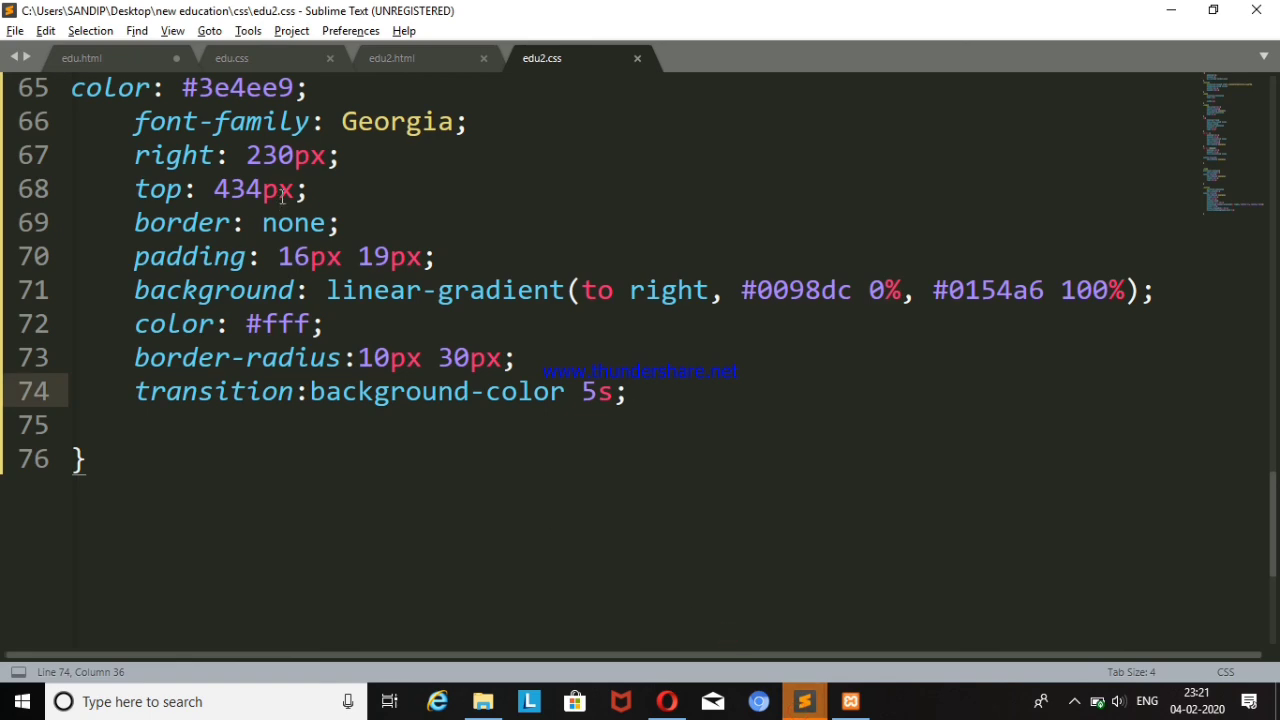
{"action": "left_click", "coordinate": [232, 58]}
{"action": "scroll", "coordinate": [790, 543], "scroll_direction": "down", "scroll_amount": 3}
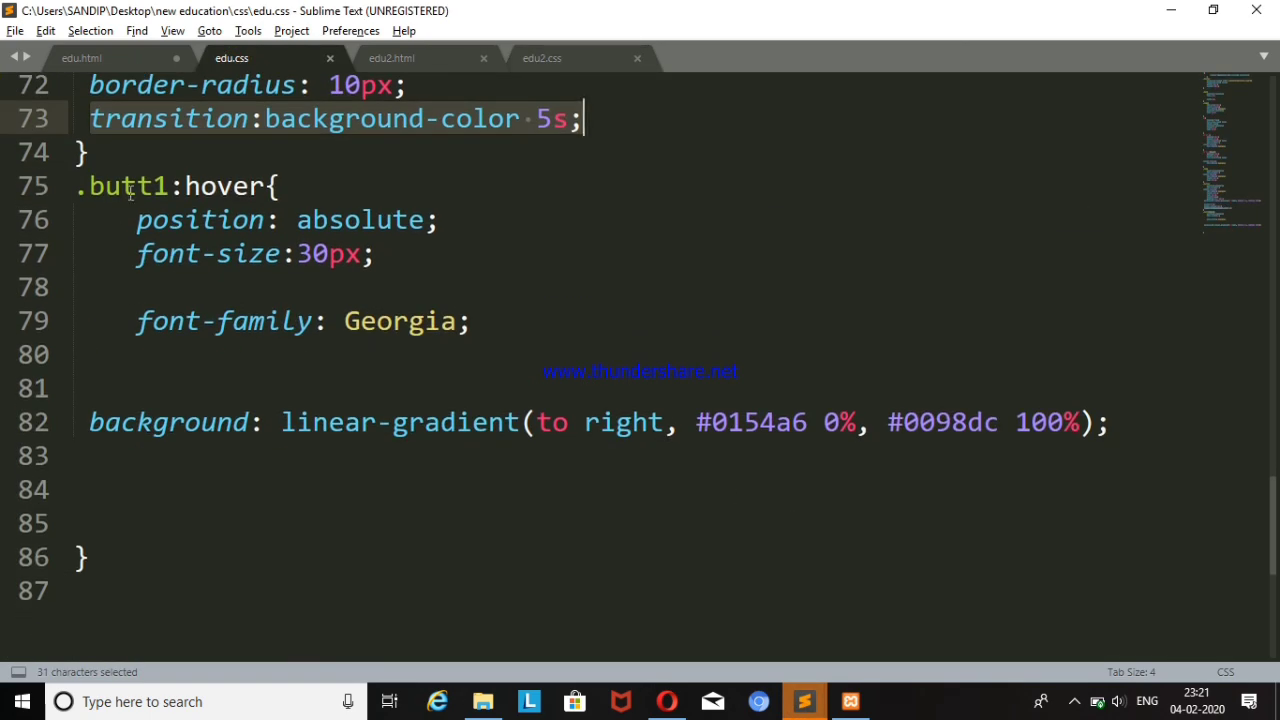
{"action": "mouse_move", "coordinate": [76, 186]}
{"action": "left_mouse_down"}
{"action": "mouse_move", "coordinate": [598, 476]}
{"action": "mouse_move", "coordinate": [606, 563]}
{"action": "left_mouse_up"}
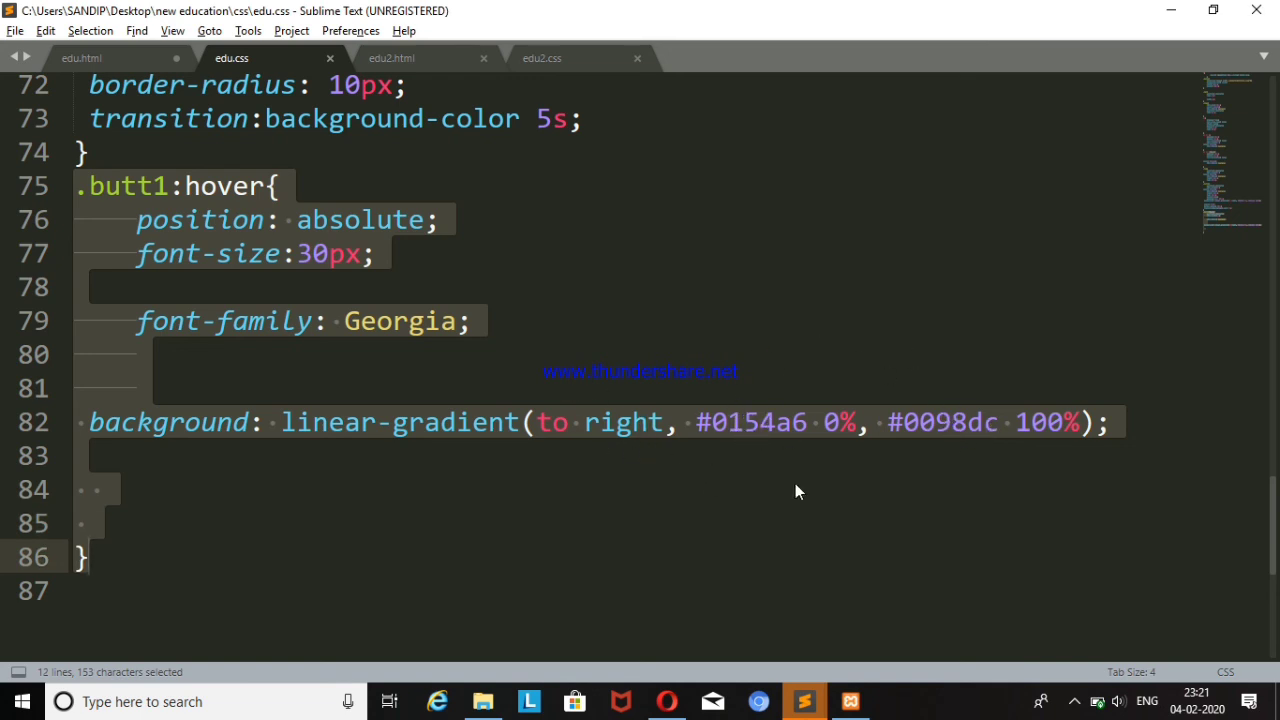
{"action": "key", "text": "ctrl+c"}
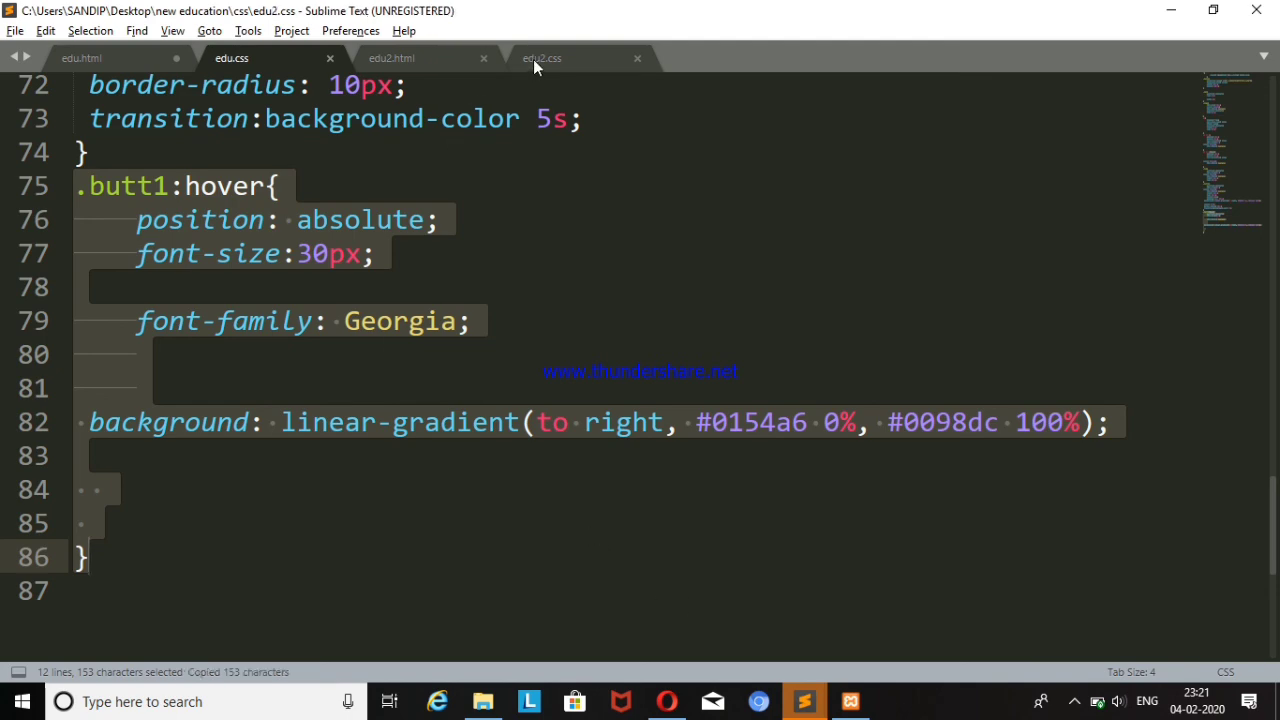
{"action": "left_click", "coordinate": [535, 58]}
{"action": "left_click", "coordinate": [163, 457]}
{"action": "key", "text": "Return"}
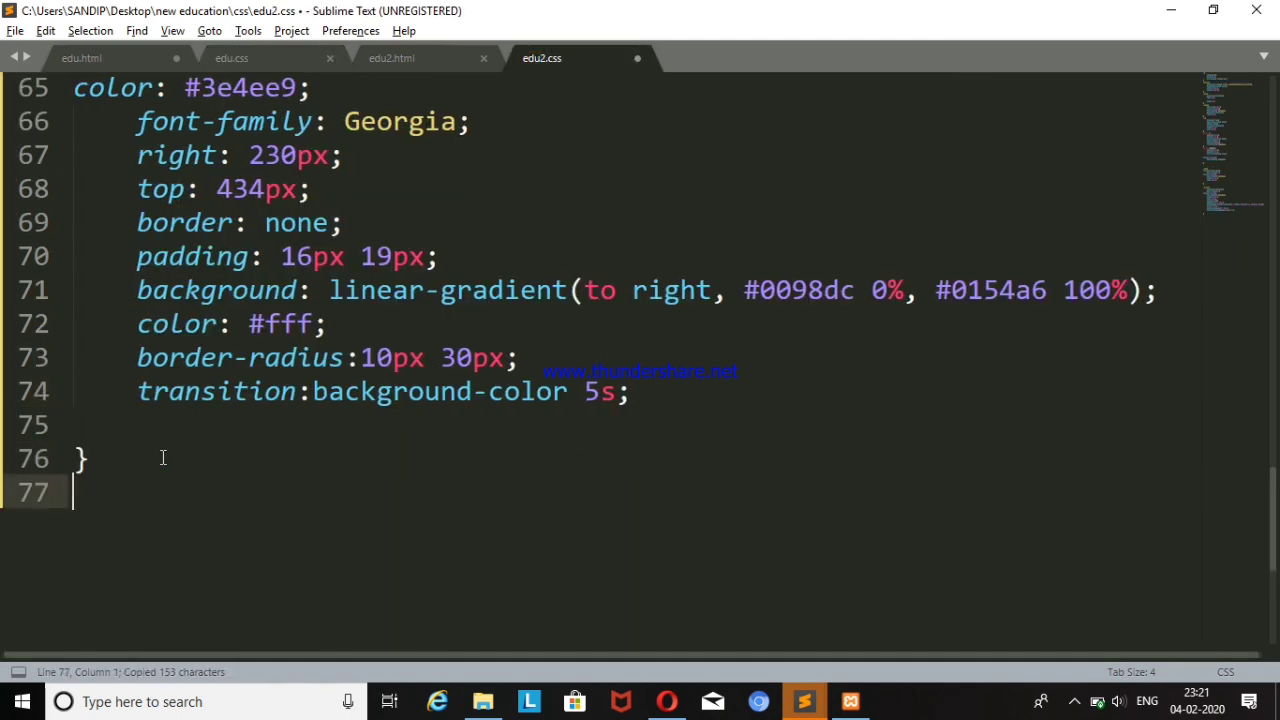
{"action": "key", "text": "ctrl+v"}
{"action": "key", "text": "ctrl+s"}
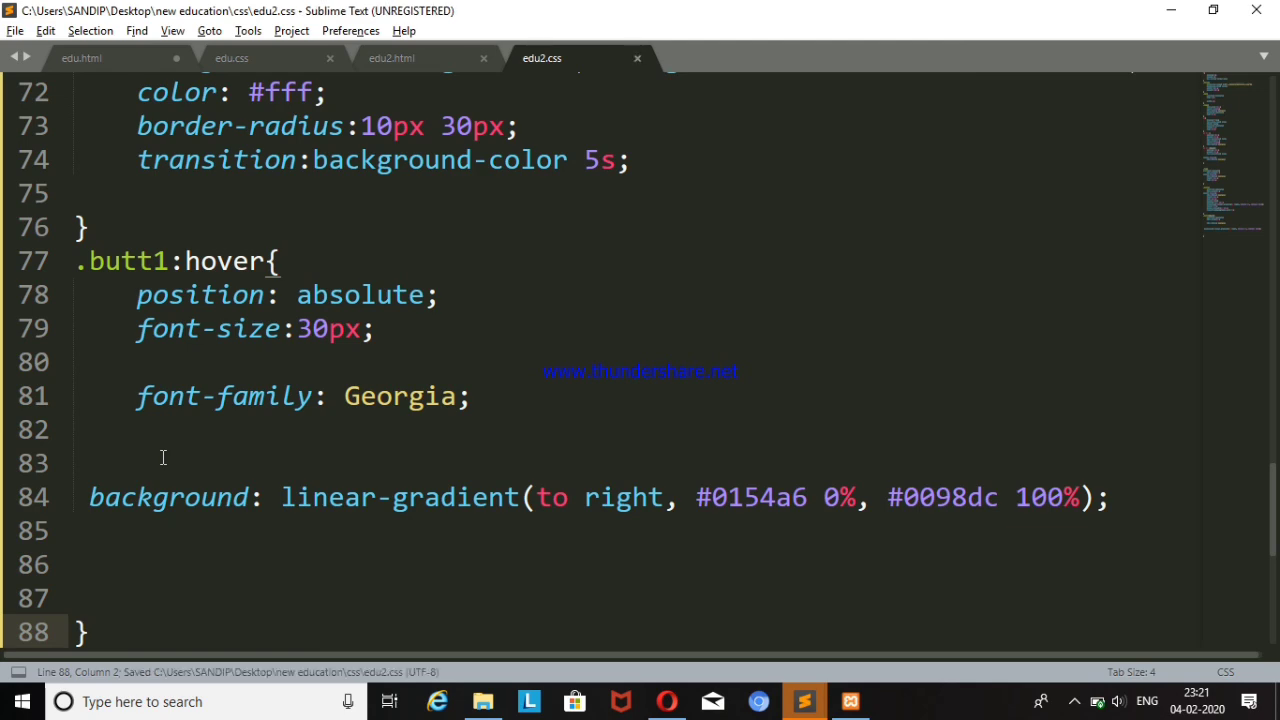
{"action": "key", "text": "alt+Tab"}
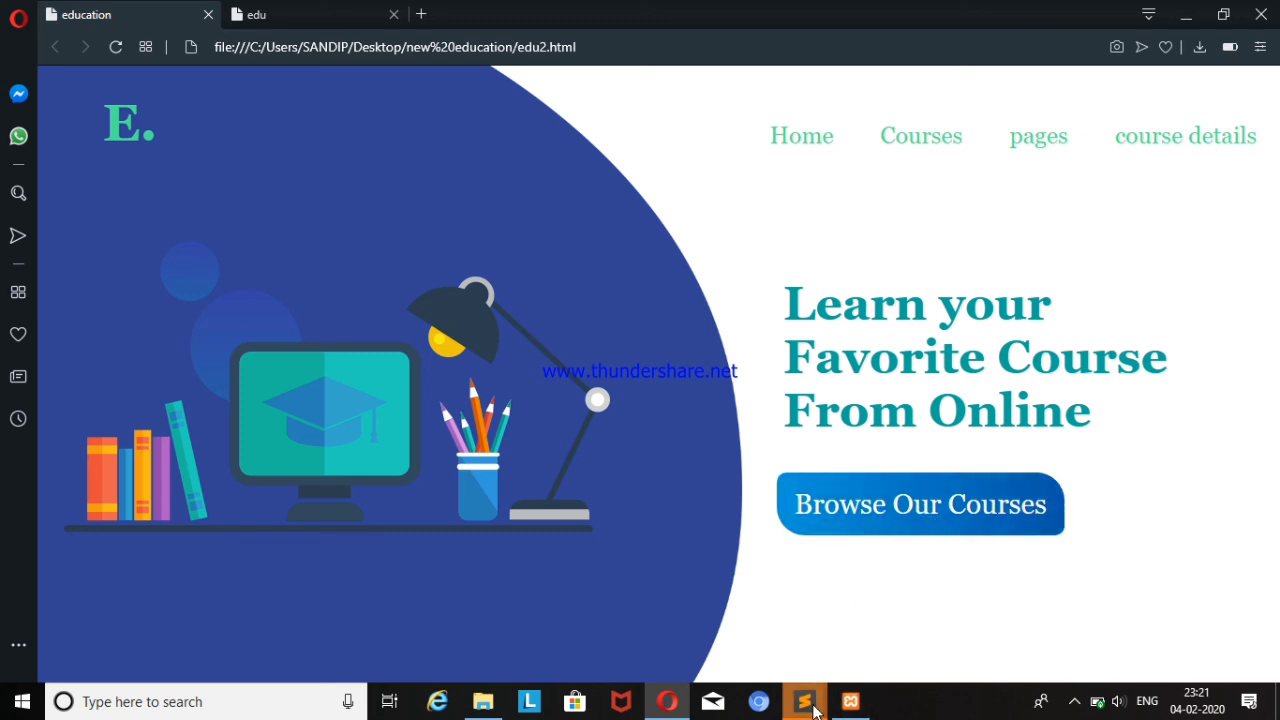
- Give the .butt1:hover rule border-radius: 30px, save, and reload the preview
{"action": "mouse_move", "coordinate": [804, 701]}
{"action": "left_click", "coordinate": [759, 619]}
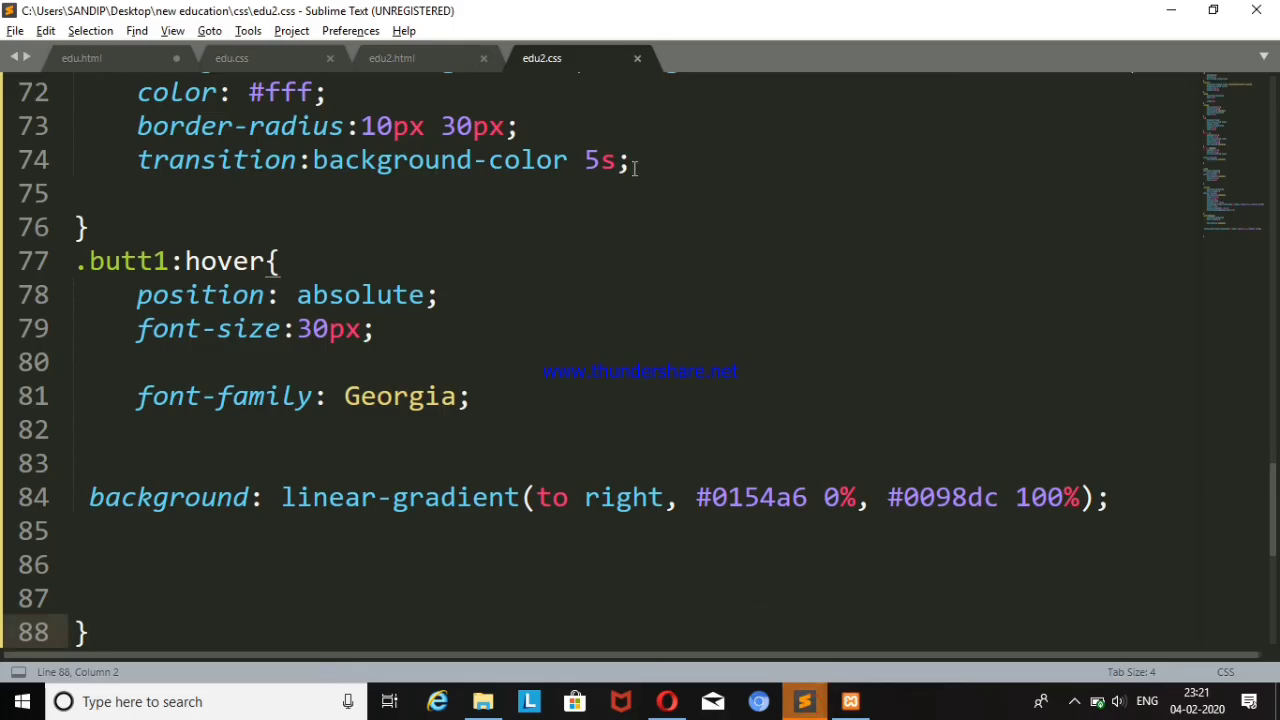
{"action": "left_click_drag", "start_coordinate": [548, 128], "coordinate": [128, 135]}
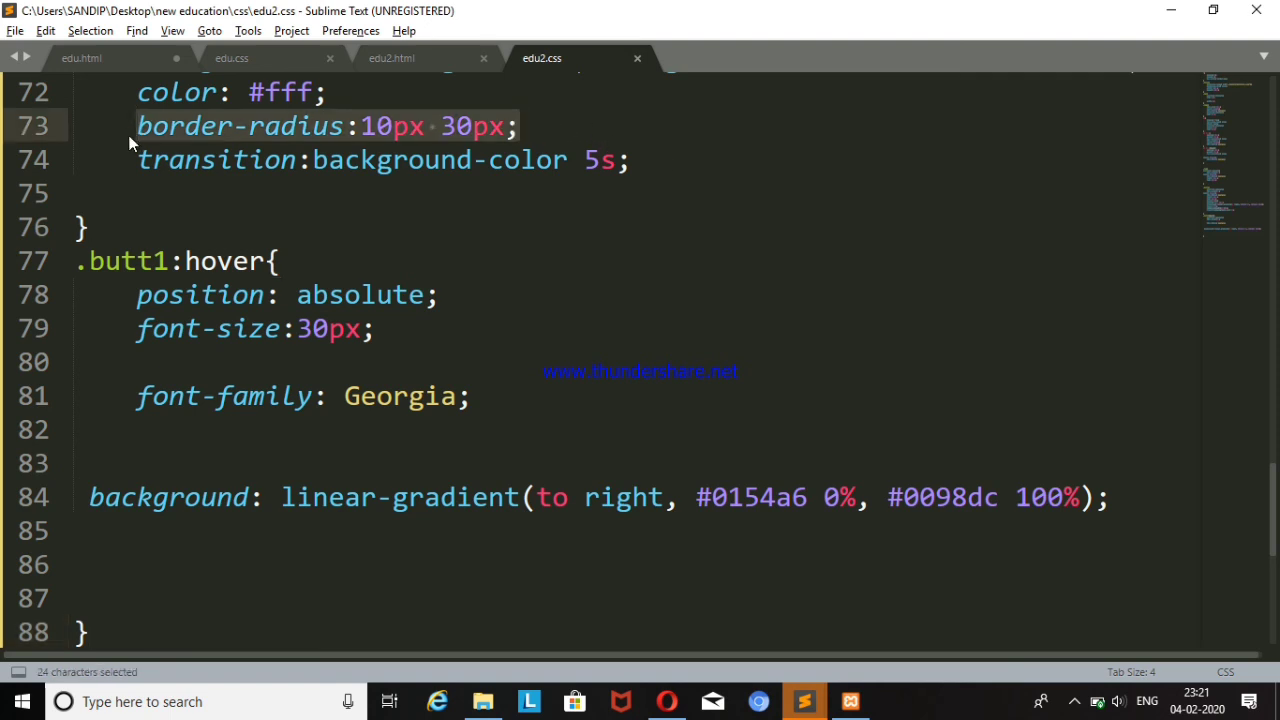
{"action": "key", "text": "ctrl+c"}
{"action": "left_click", "coordinate": [194, 432]}
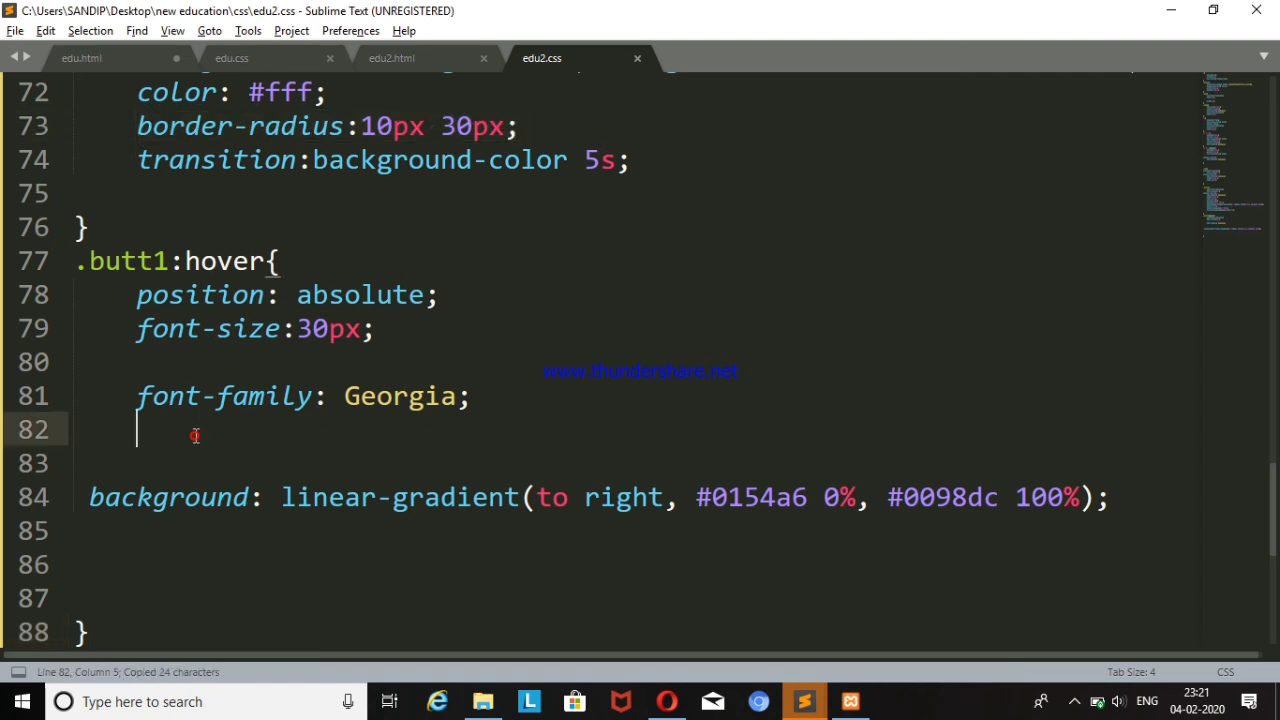
{"action": "key", "text": "ctrl+v"}
{"action": "left_click_drag", "start_coordinate": [438, 430], "coordinate": [361, 430]}
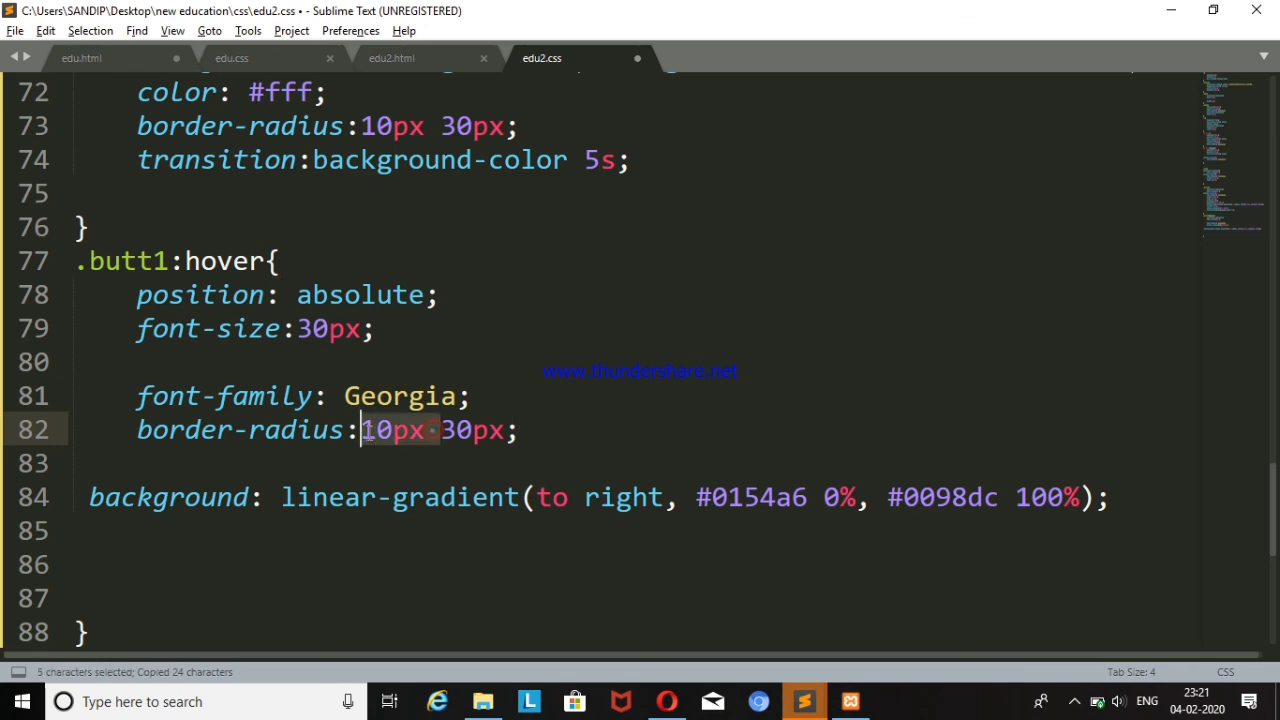
{"action": "key", "text": "BackSpace"}
{"action": "key", "text": "ctrl+s"}
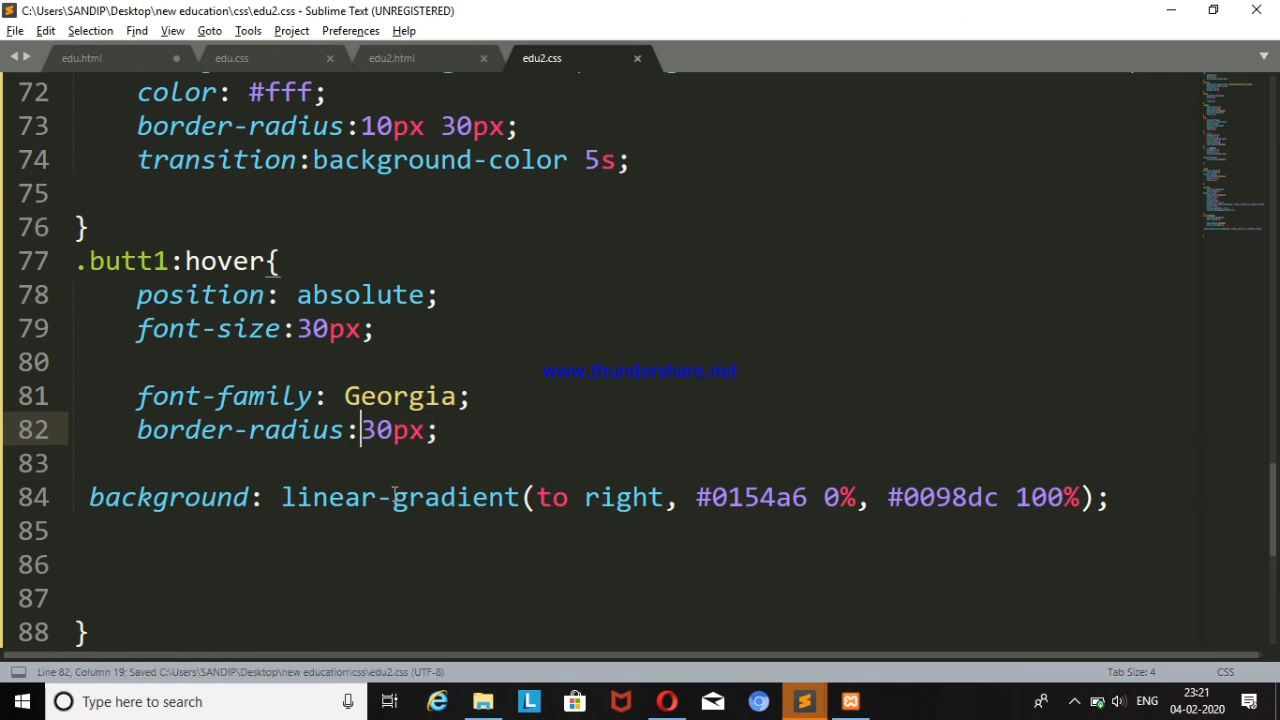
{"action": "key", "text": "alt+Tab"}
{"action": "key", "text": "F5"}
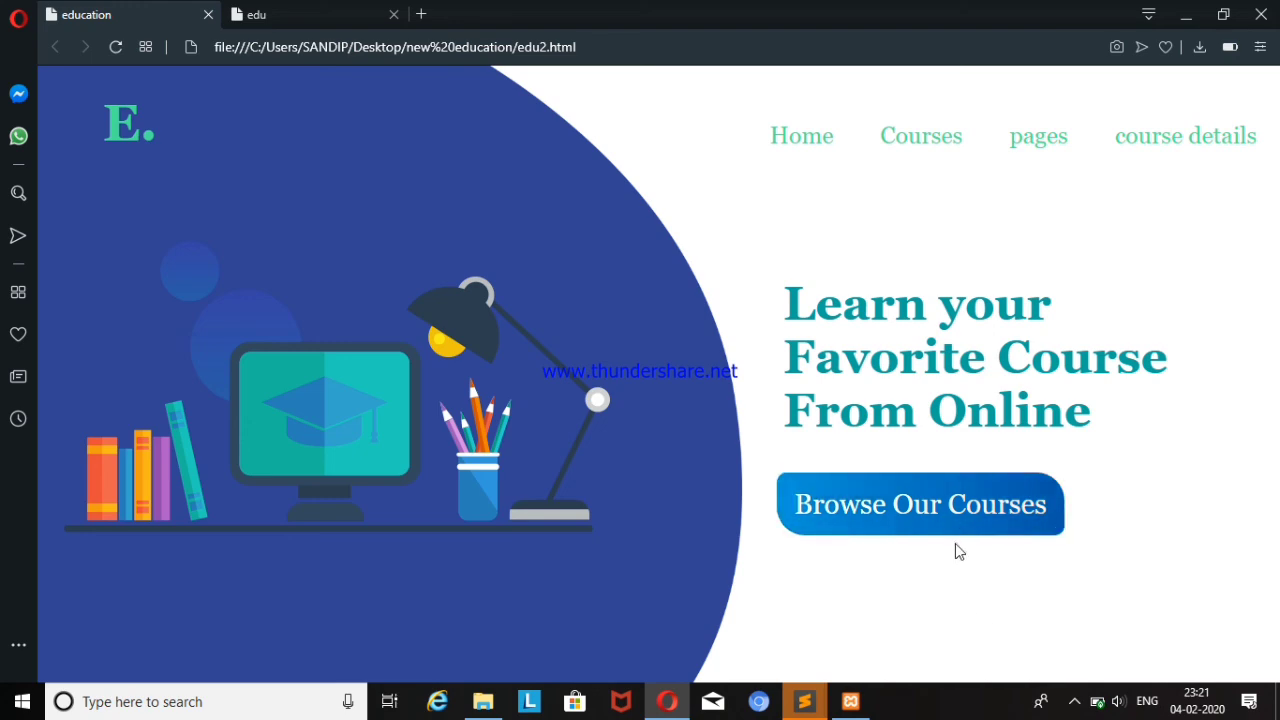
- Remove background-color from the .butt1 transition, leaving transition: 5s, and reload the preview
{"action": "mouse_move", "coordinate": [804, 701]}
{"action": "left_click", "coordinate": [754, 662]}
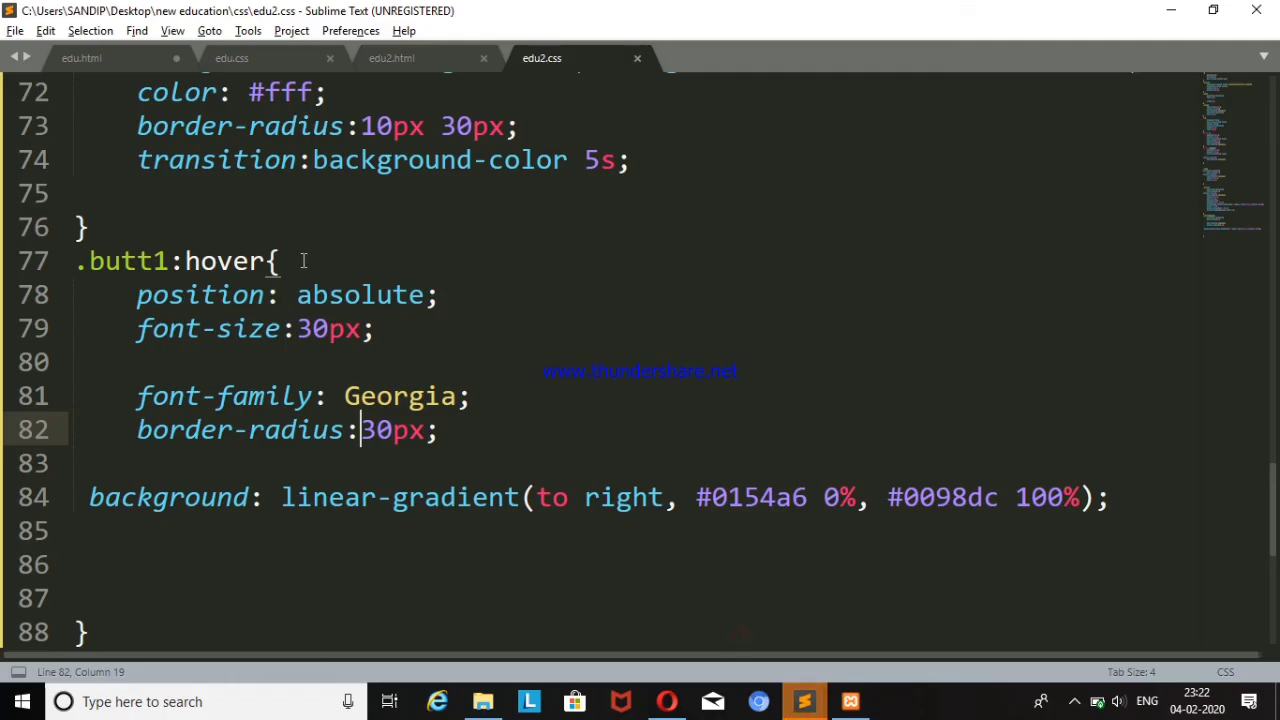
{"action": "left_click_drag", "start_coordinate": [576, 160], "coordinate": [314, 160]}
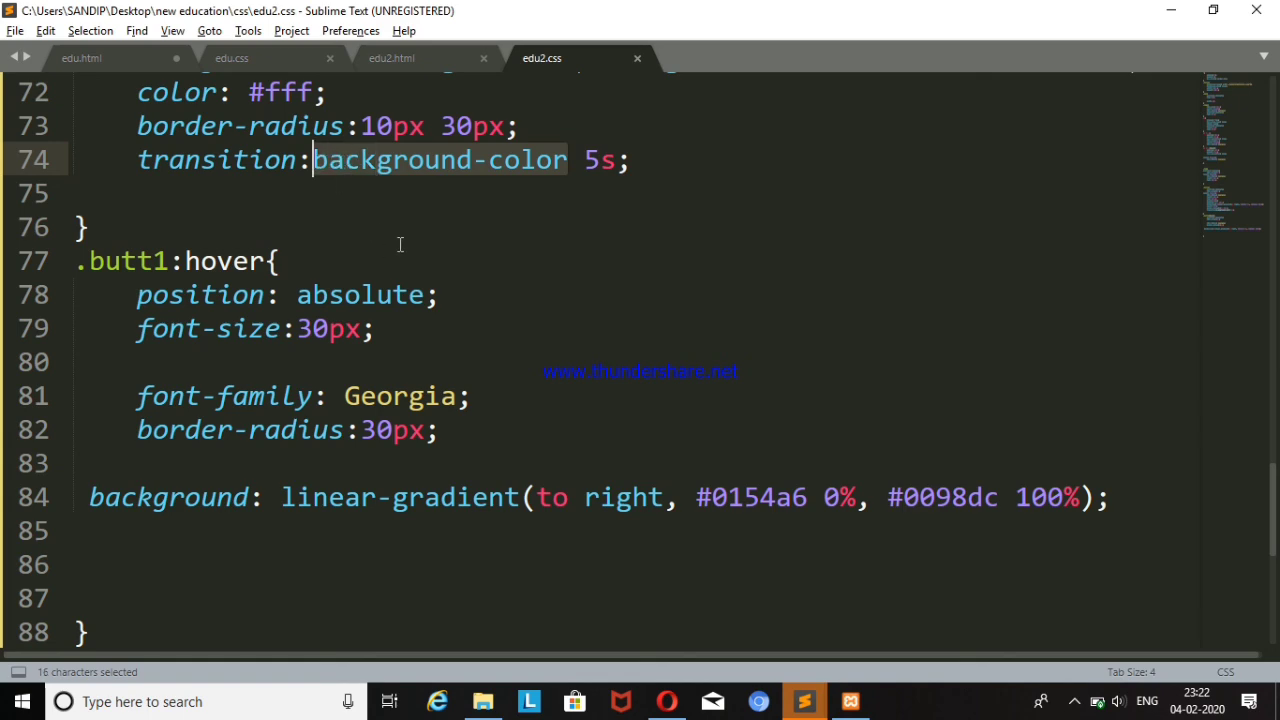
{"action": "key", "text": "BackSpace"}
{"action": "key", "text": "ctrl+s"}
{"action": "key", "text": "alt+Tab"}
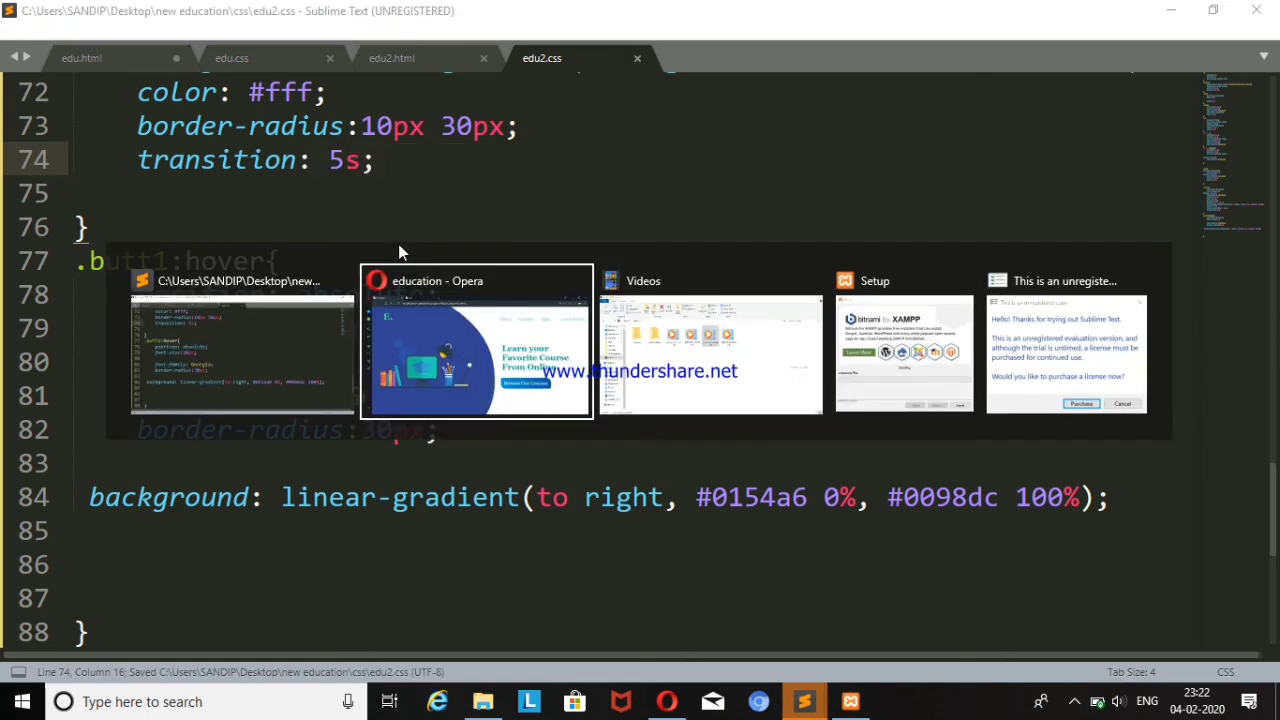
{"action": "key", "text": "F5"}
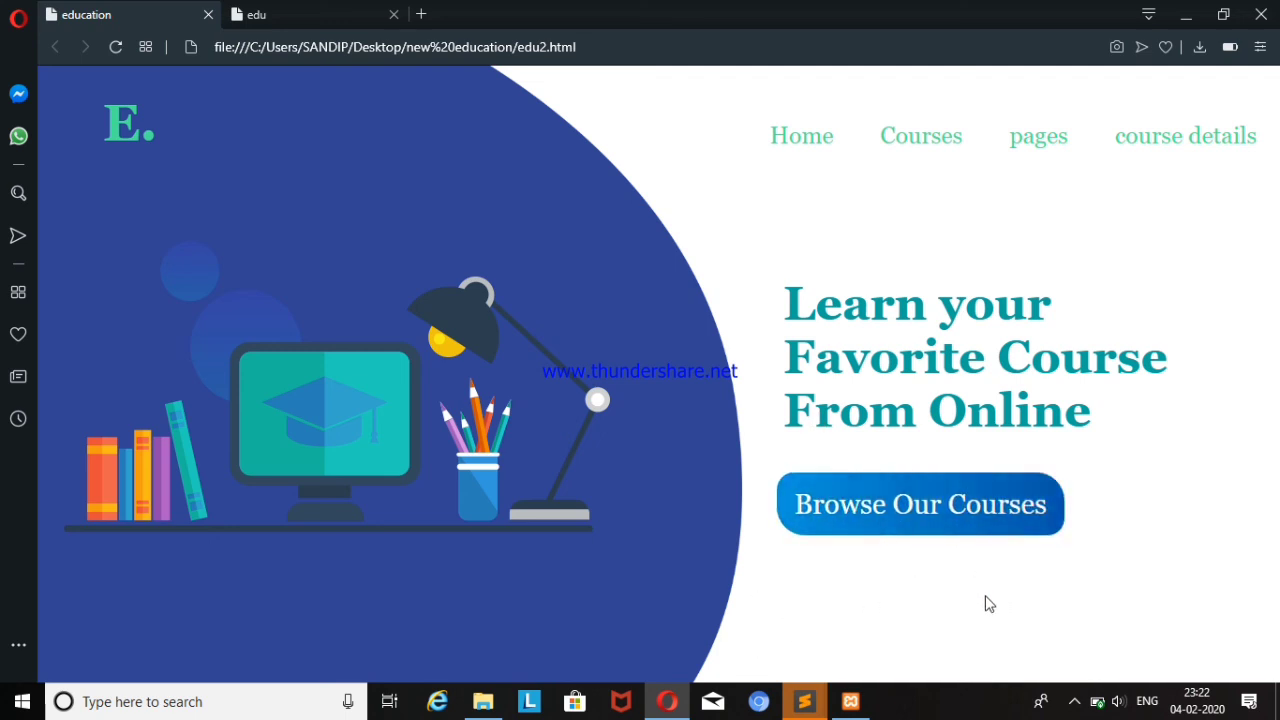
{"action": "left_click", "coordinate": [114, 50]}
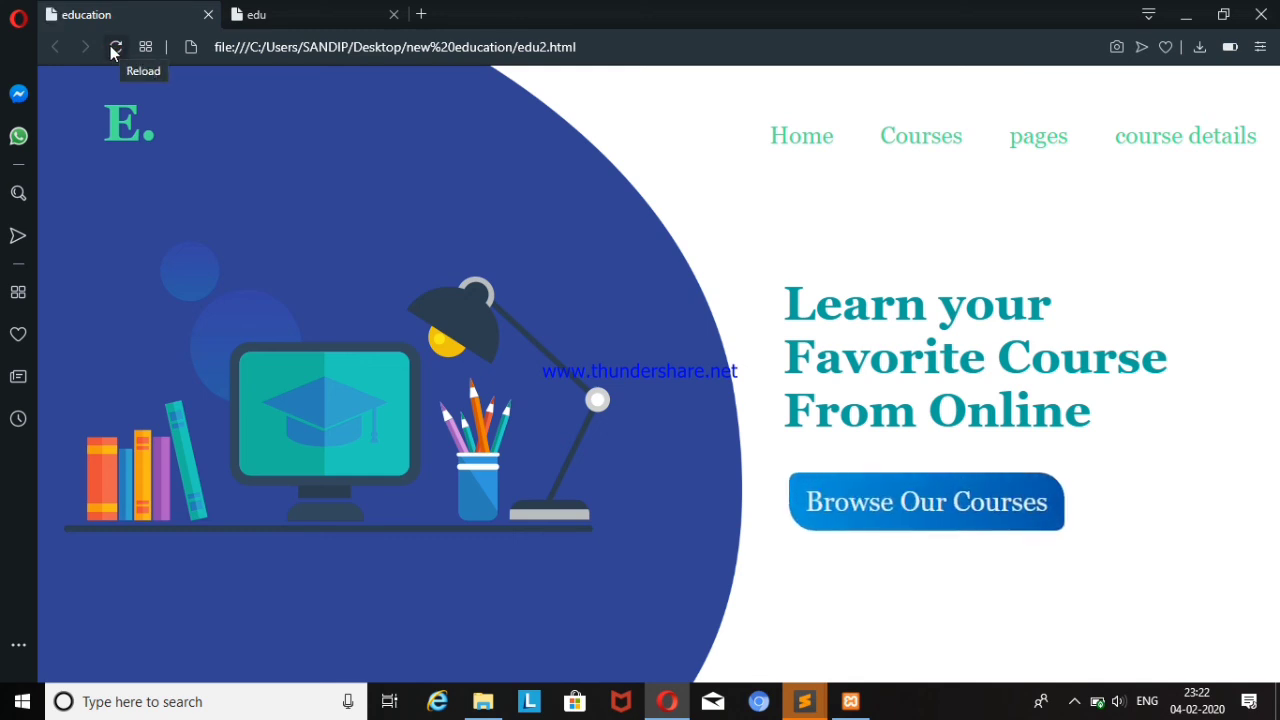
- Move the transition: 5s declaration from .butt1 into the .butt1:hover rule and check the hover
{"action": "left_click", "coordinate": [804, 701]}
{"action": "left_click_drag", "start_coordinate": [387, 163], "coordinate": [140, 160]}
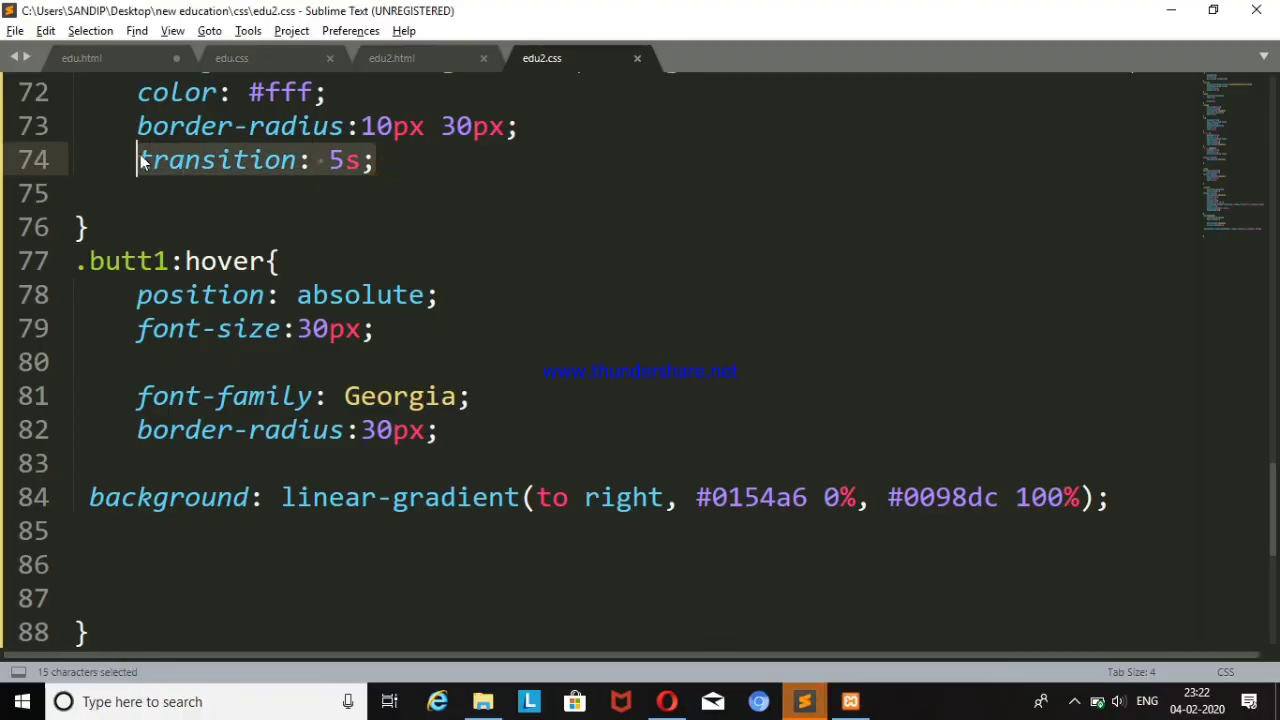
{"action": "key", "text": "ctrl+x"}
{"action": "left_click", "coordinate": [177, 495]}
{"action": "left_click", "coordinate": [177, 464]}
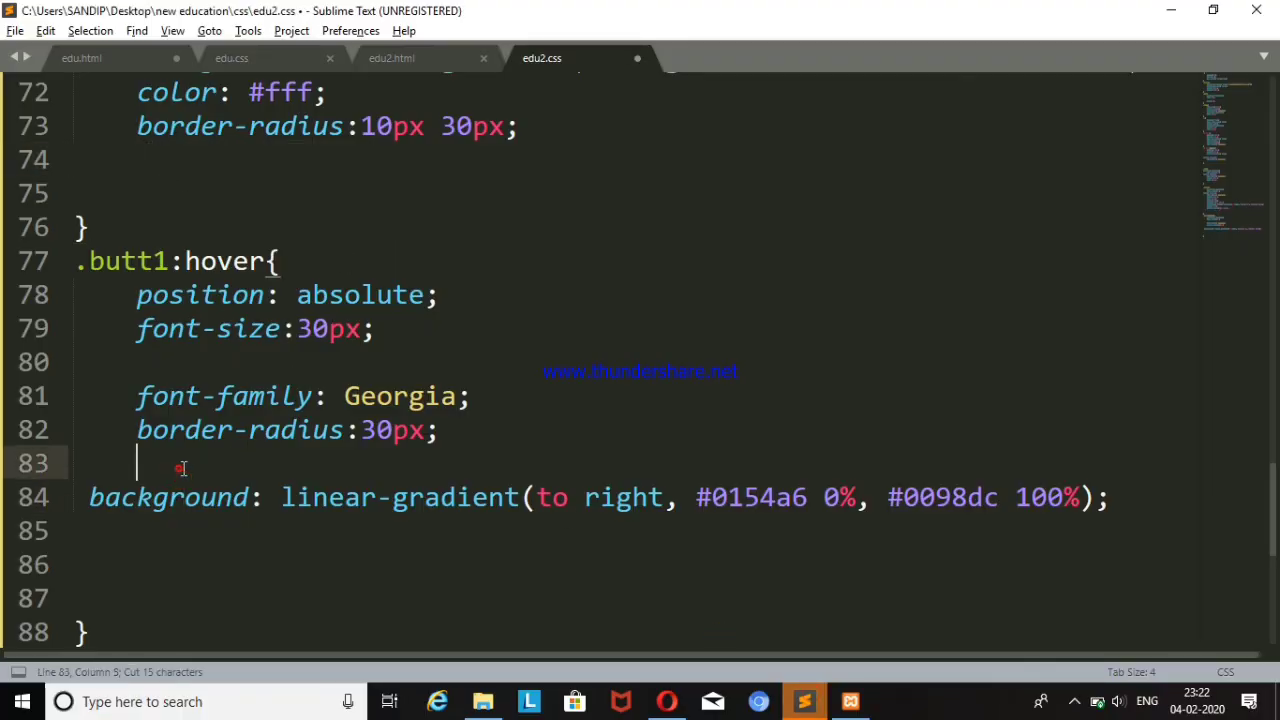
{"action": "key", "text": "ctrl+v"}
{"action": "key", "text": "ctrl+s"}
{"action": "key", "text": "alt+Tab"}
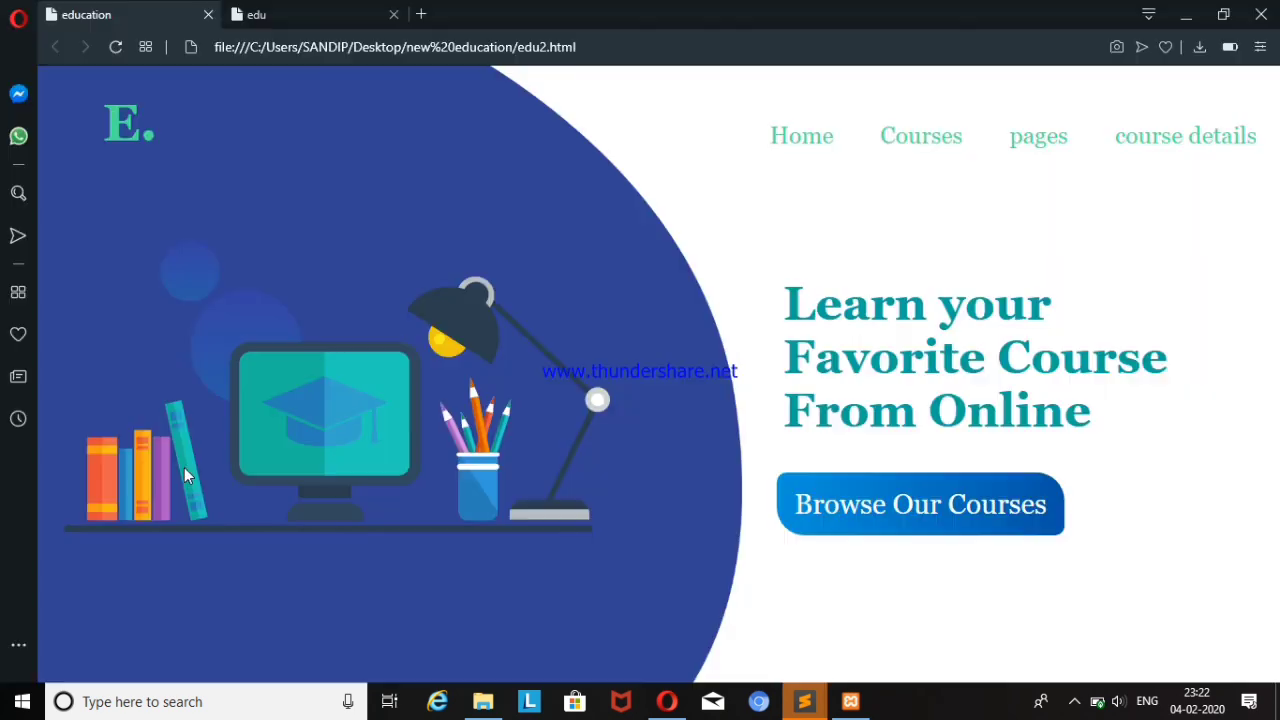
{"action": "key", "text": "F5"}
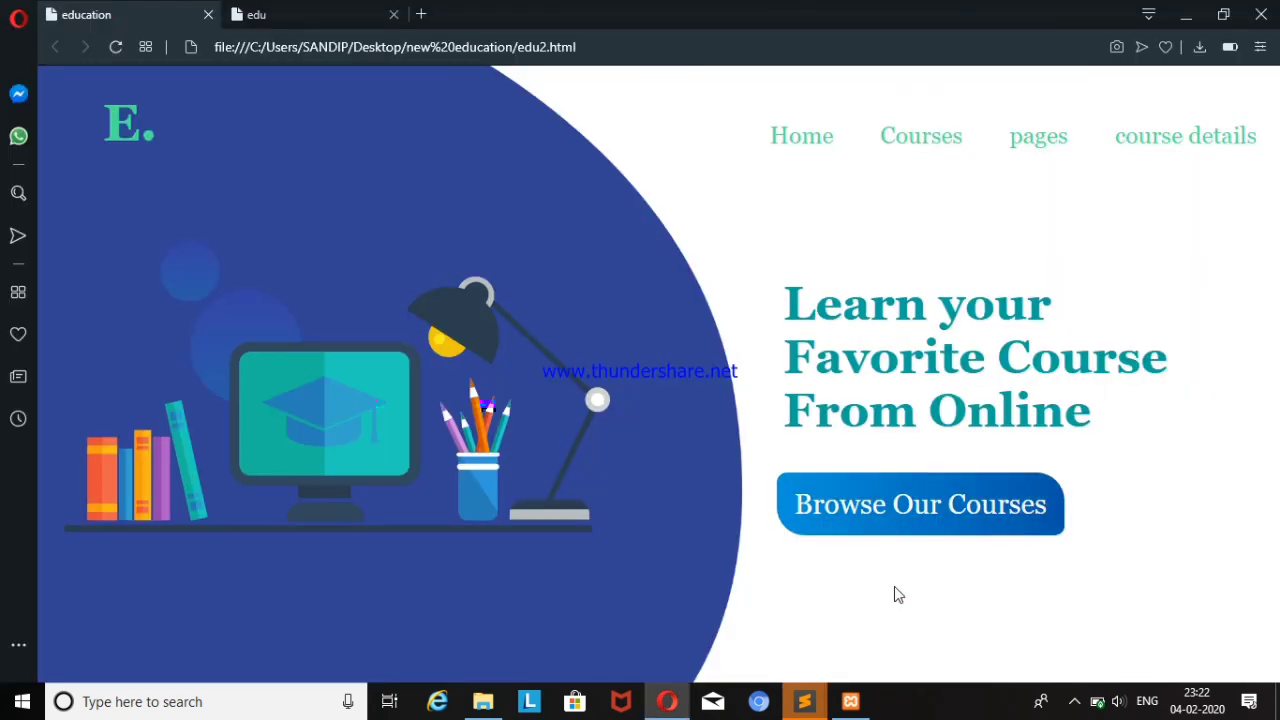
{"action": "mouse_move", "coordinate": [804, 701]}
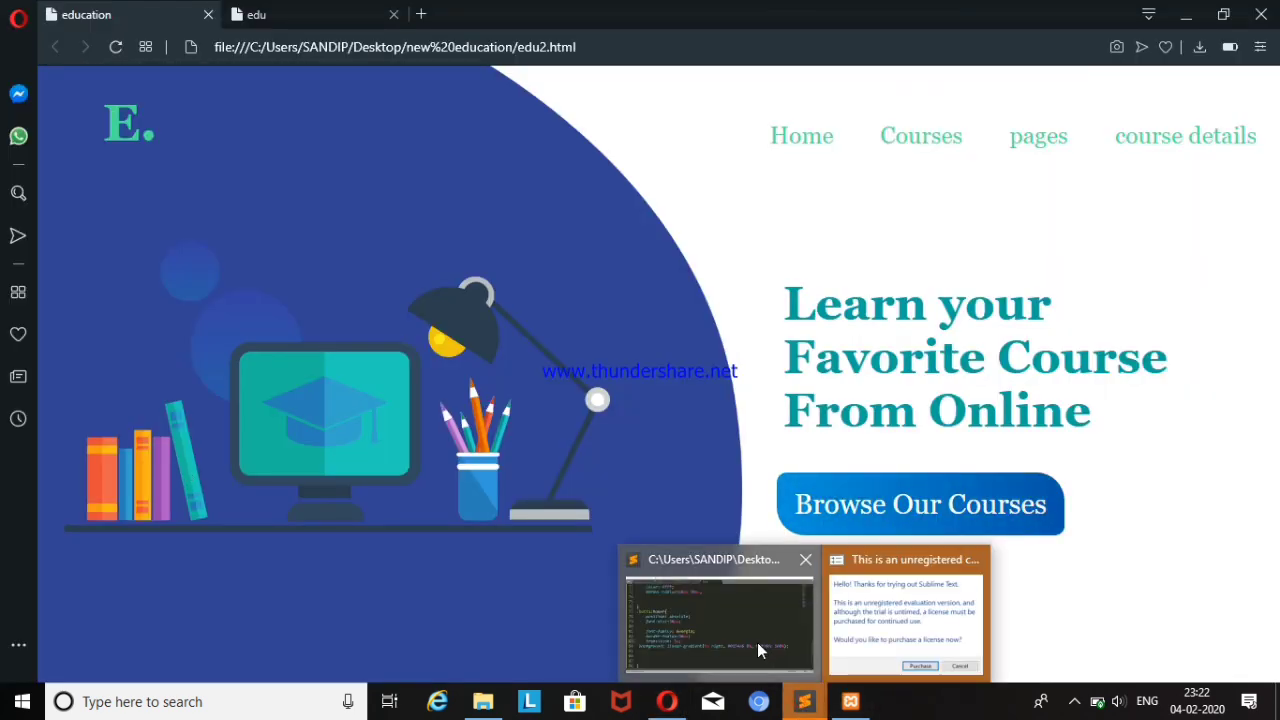
{"action": "left_click", "coordinate": [757, 642]}
{"action": "left_click", "coordinate": [666, 702]}
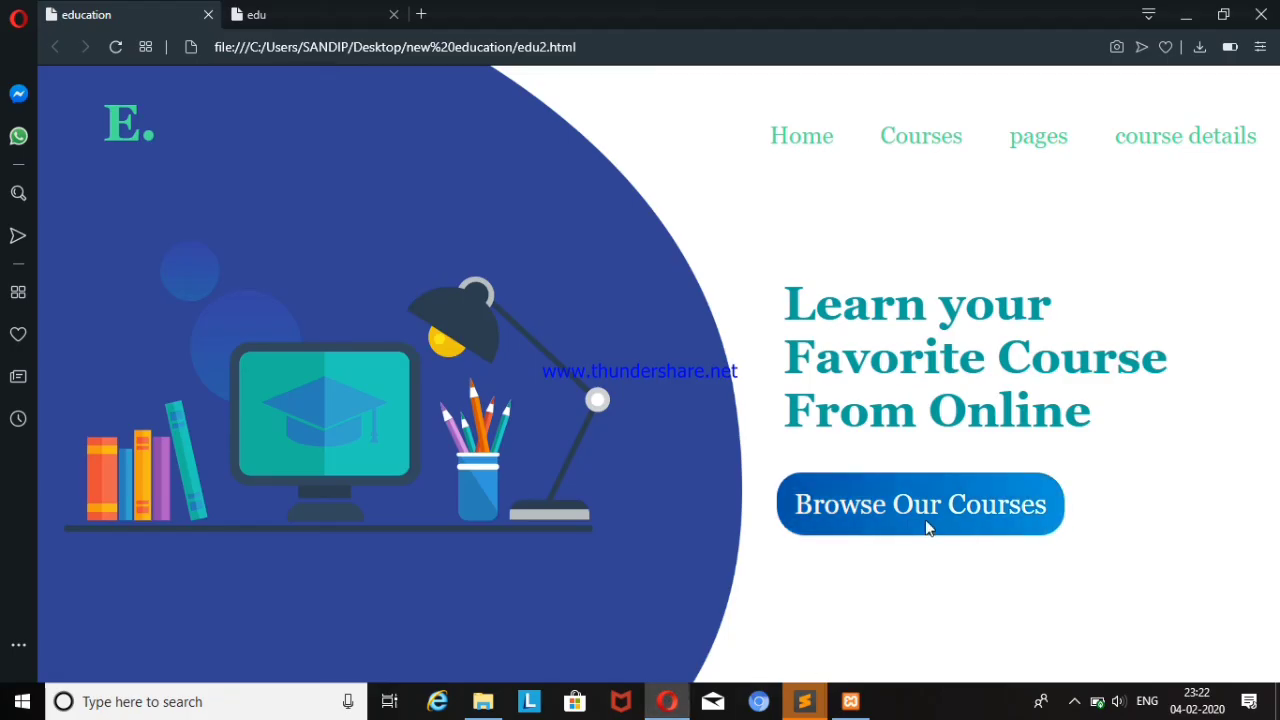
- Shorten the hover transition to 1s, save, and reload the preview
{"action": "left_click", "coordinate": [690, 600]}
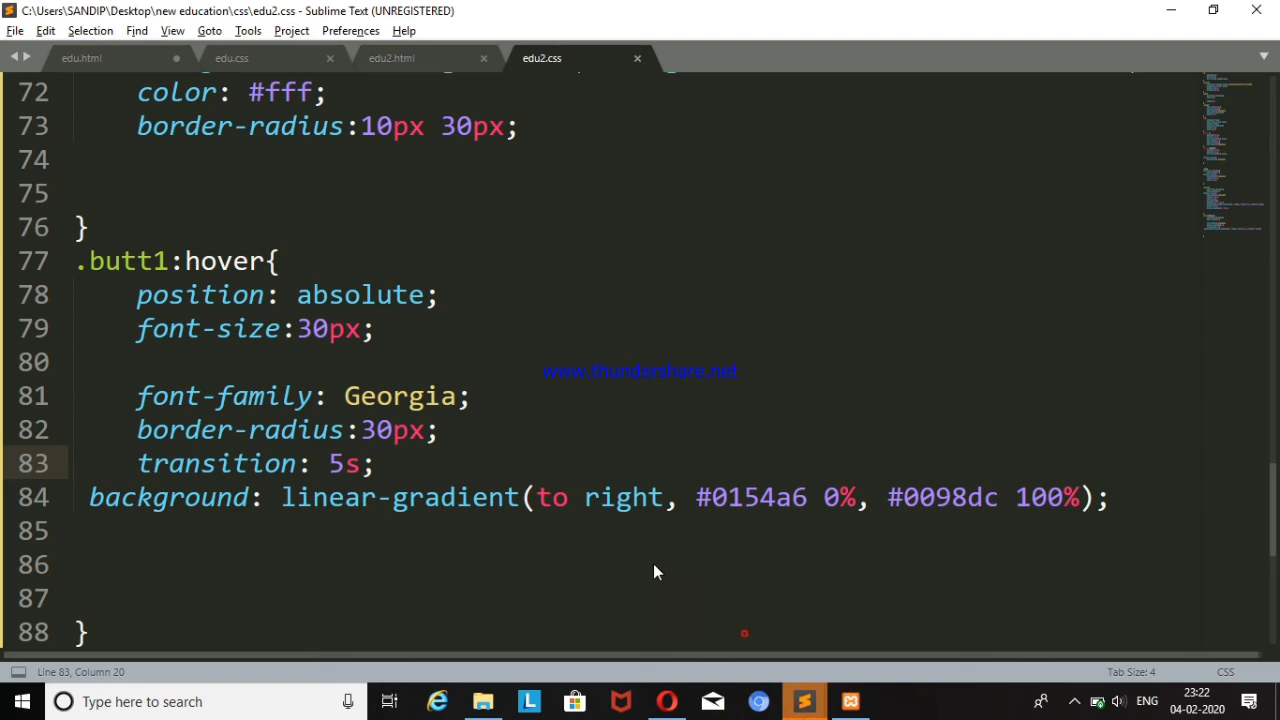
{"action": "key", "text": "shift+Left"}
{"action": "type", "text": "1"}
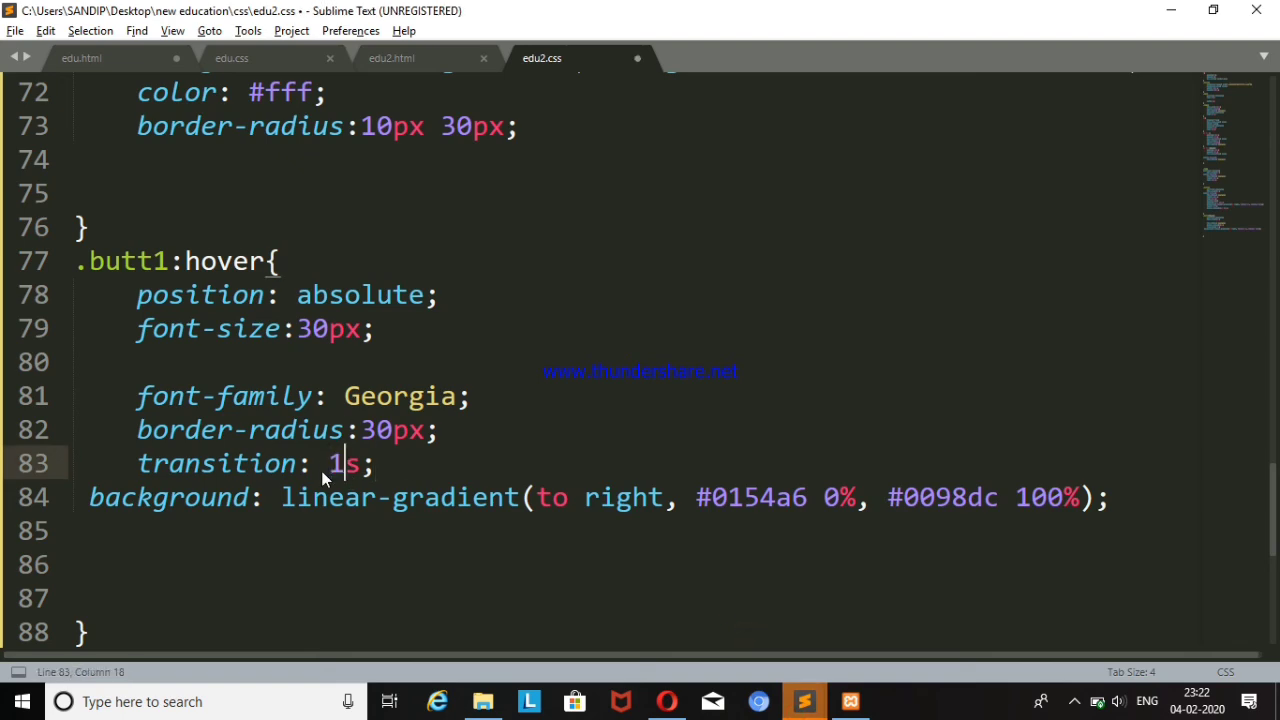
{"action": "key", "text": "ctrl+s"}
{"action": "key", "text": "alt+Tab"}
{"action": "key", "text": "F5"}
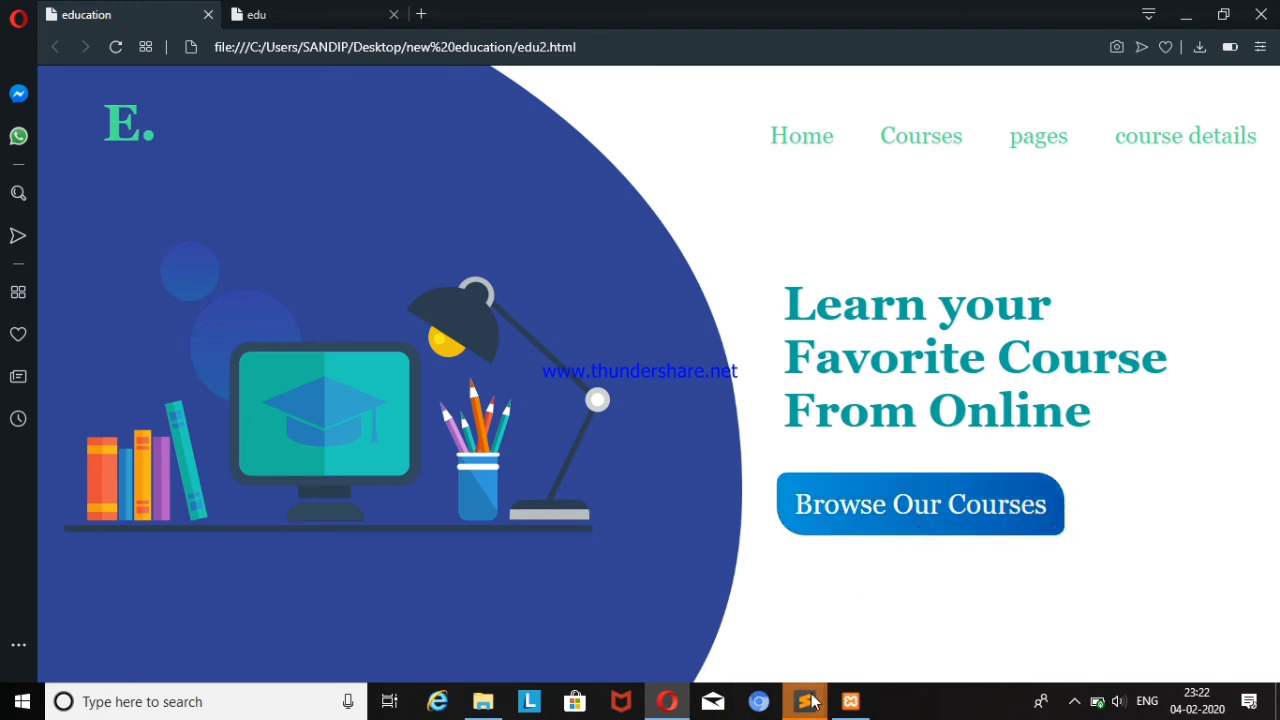
- Copy transition: 1s back into the .butt1 rule on line 74, save, and preview
{"action": "mouse_move", "coordinate": [804, 701]}
{"action": "left_click", "coordinate": [769, 641]}
{"action": "left_click_drag", "start_coordinate": [378, 463], "coordinate": [138, 463]}
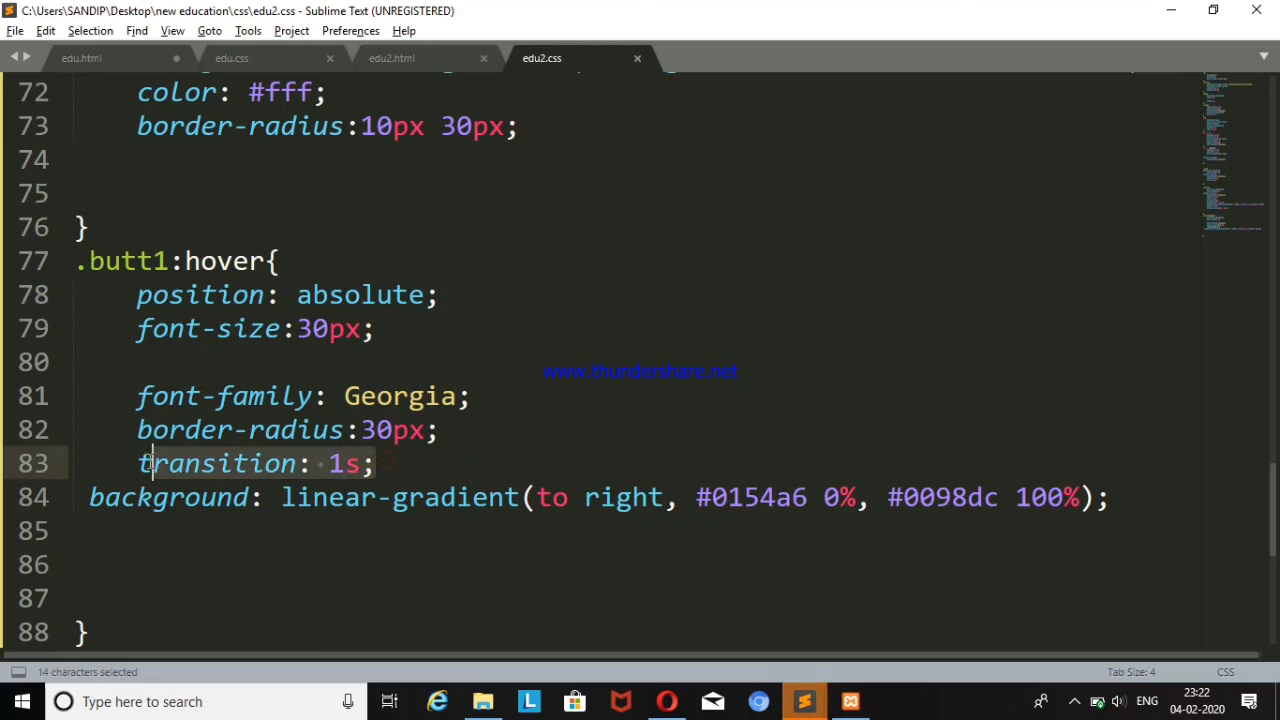
{"action": "key", "text": "ctrl+x"}
{"action": "key", "text": "ctrl+z"}
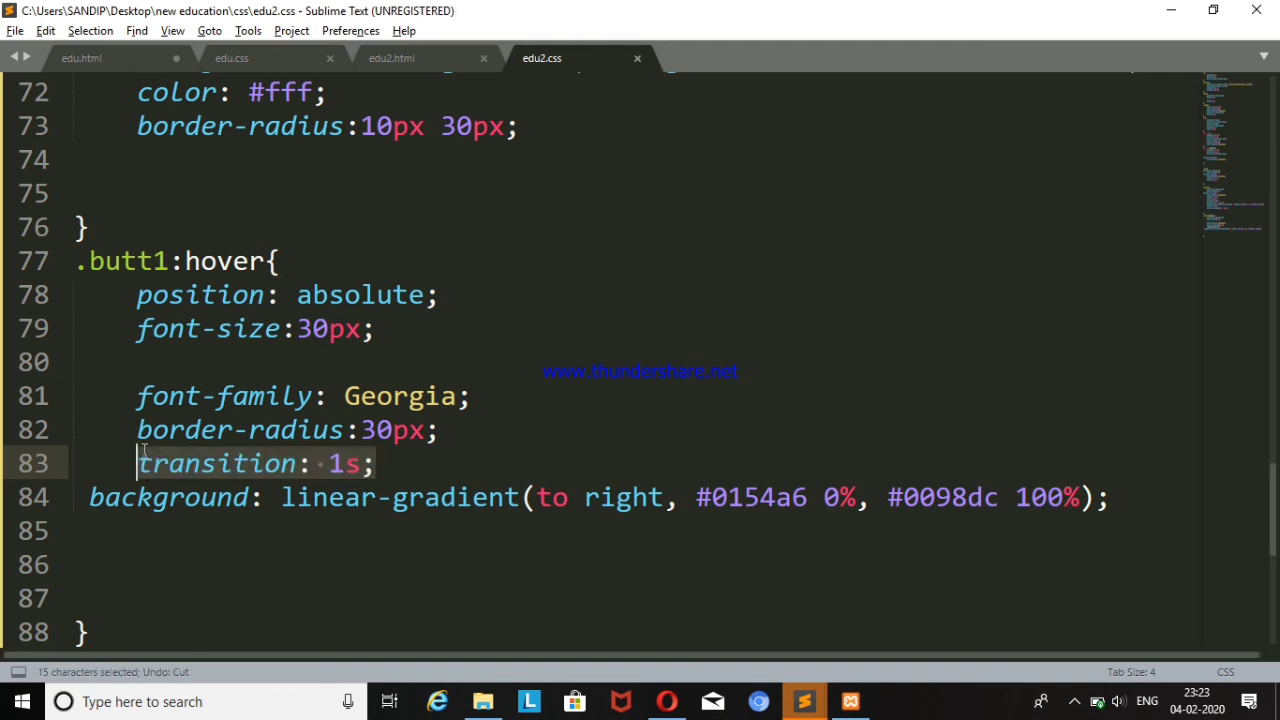
{"action": "key", "text": "ctrl+c"}
{"action": "left_click", "coordinate": [209, 165]}
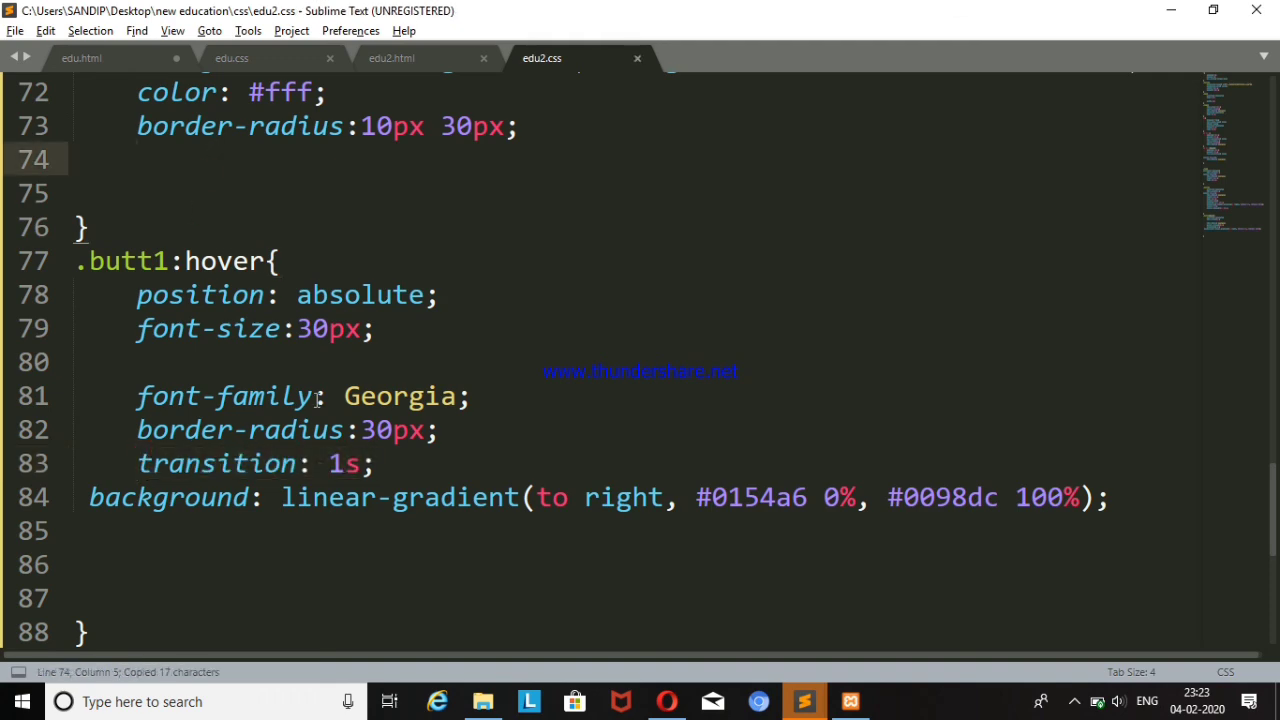
{"action": "key", "text": "ctrl+v"}
{"action": "key", "text": "ctrl+s"}
{"action": "key", "text": "alt+Tab"}
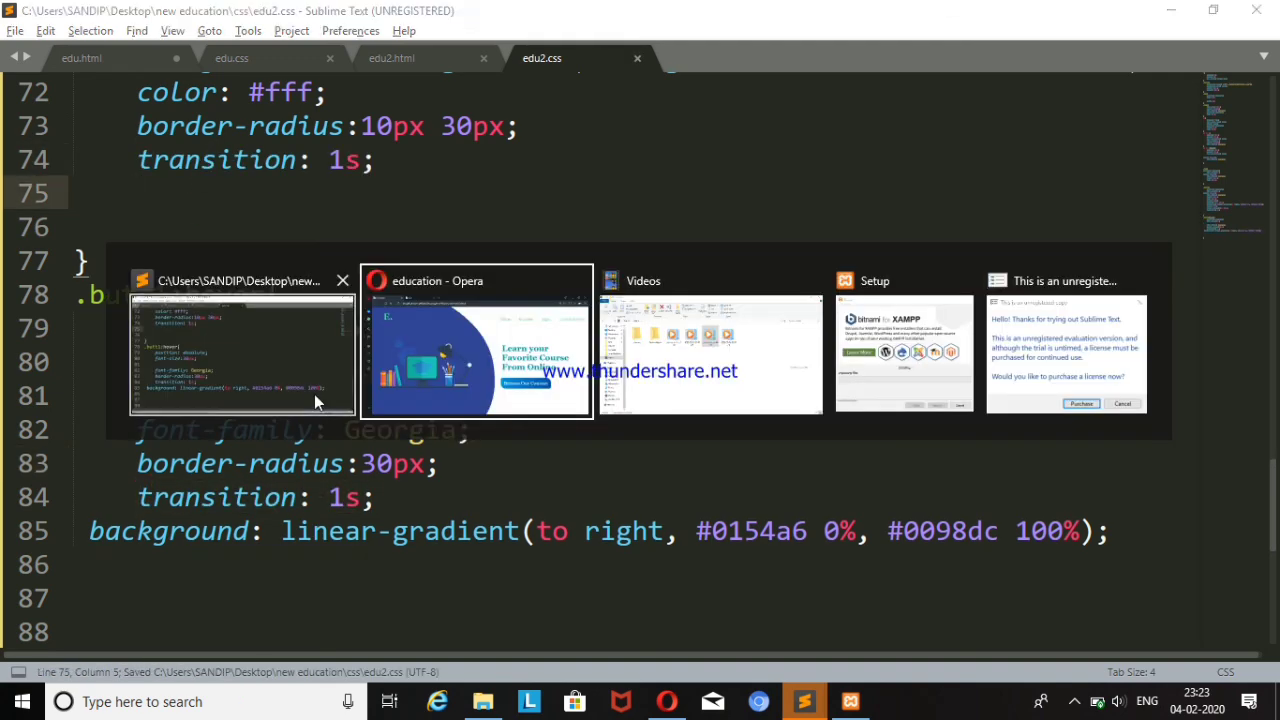
{"action": "key", "text": "F5"}
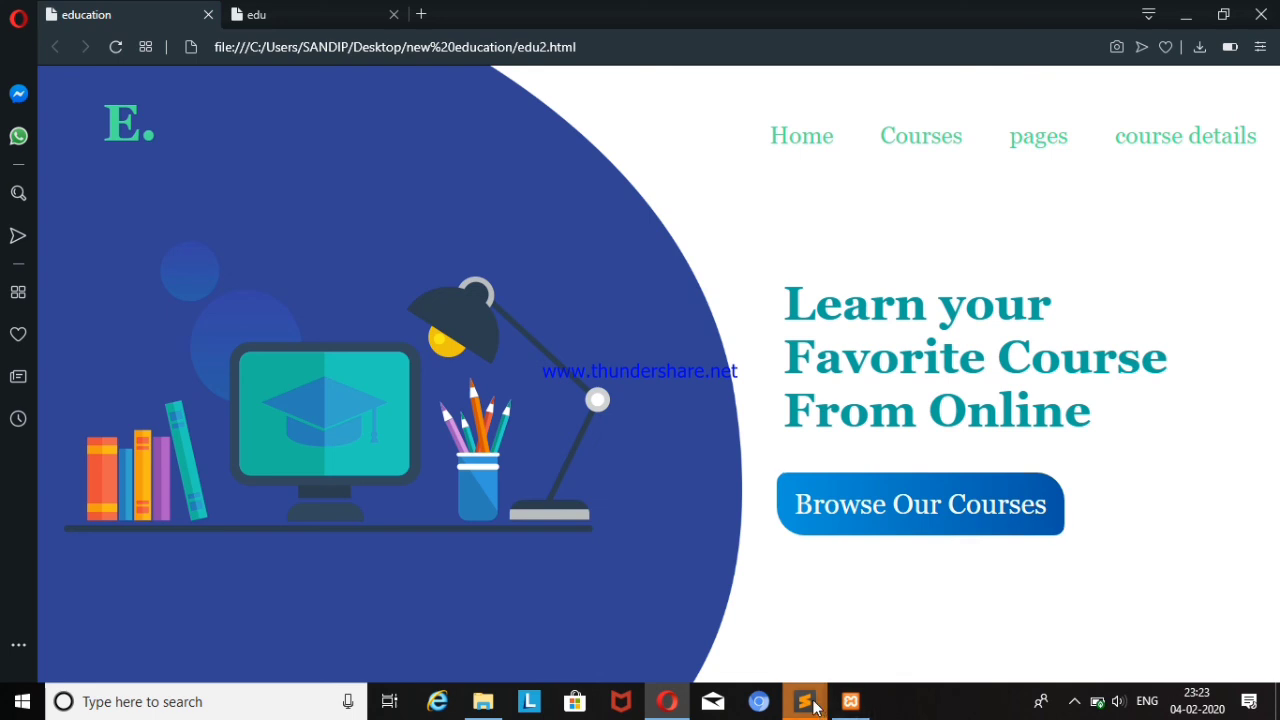
{"action": "mouse_move", "coordinate": [804, 701]}
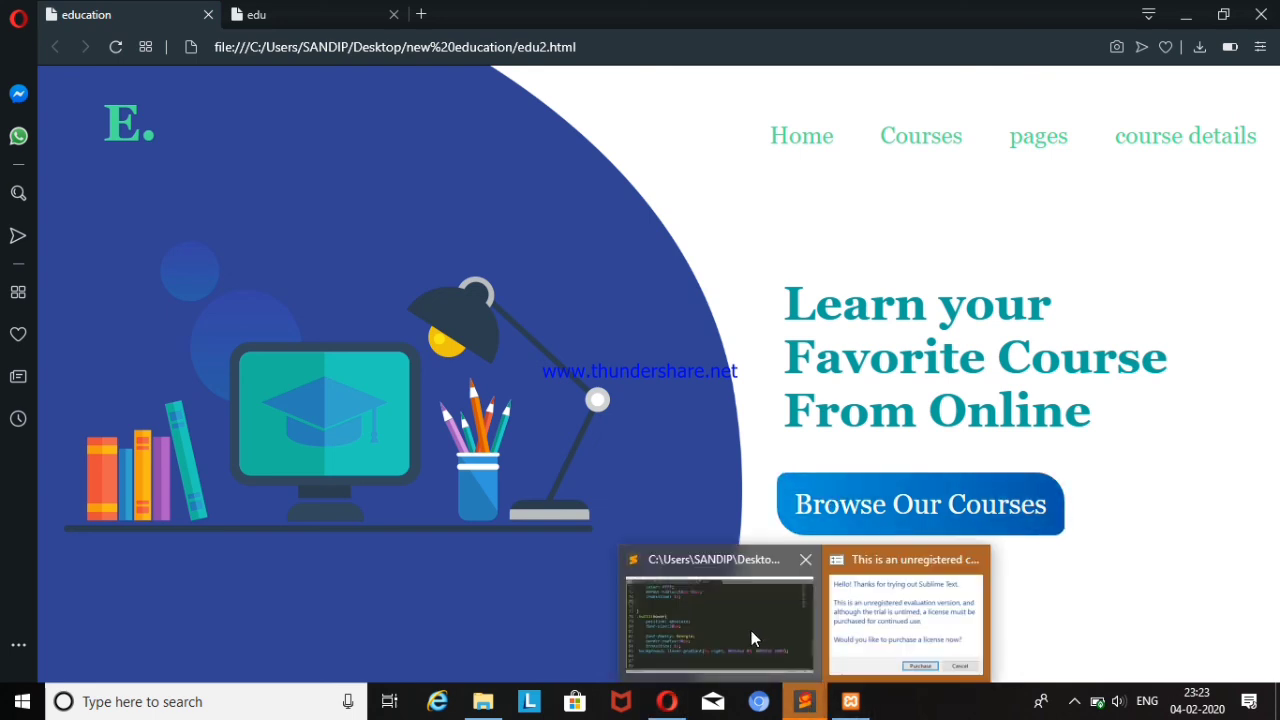
{"action": "left_click", "coordinate": [751, 630]}
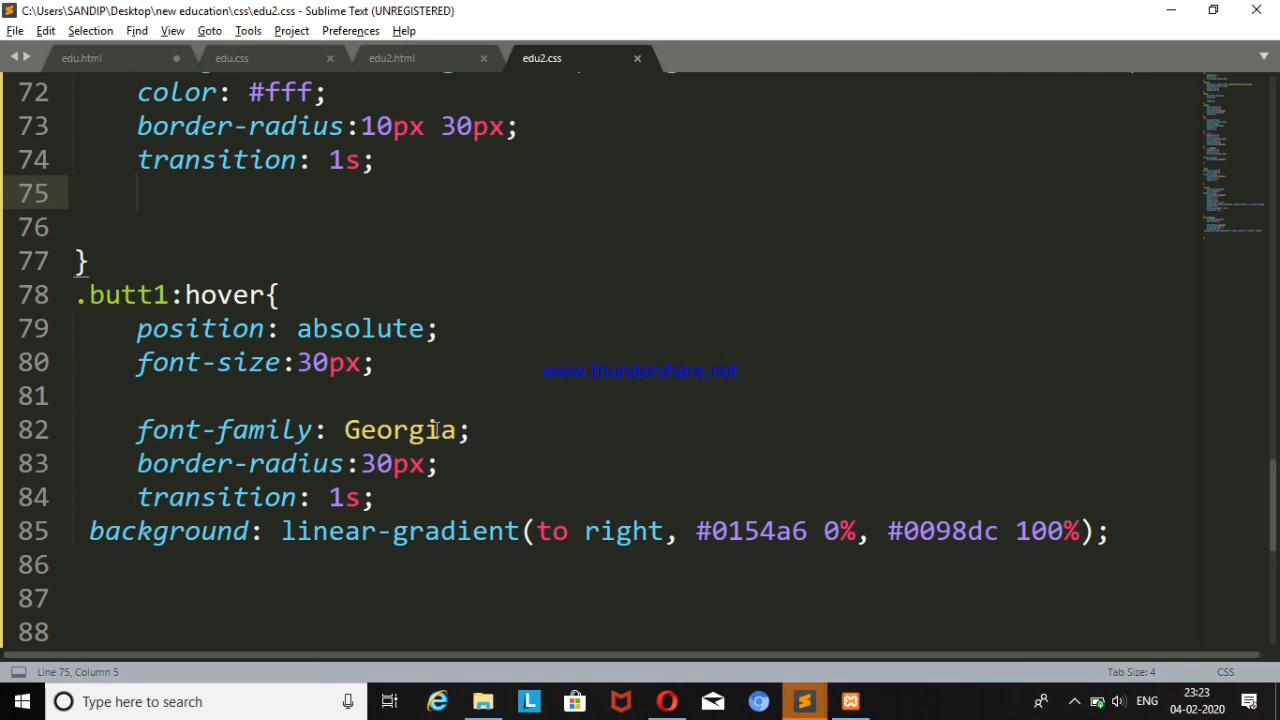
- Make the hover border-radius 30px 10px, save, and reload the Opera preview
{"action": "left_click", "coordinate": [425, 463]}
{"action": "type", "text": "1"}
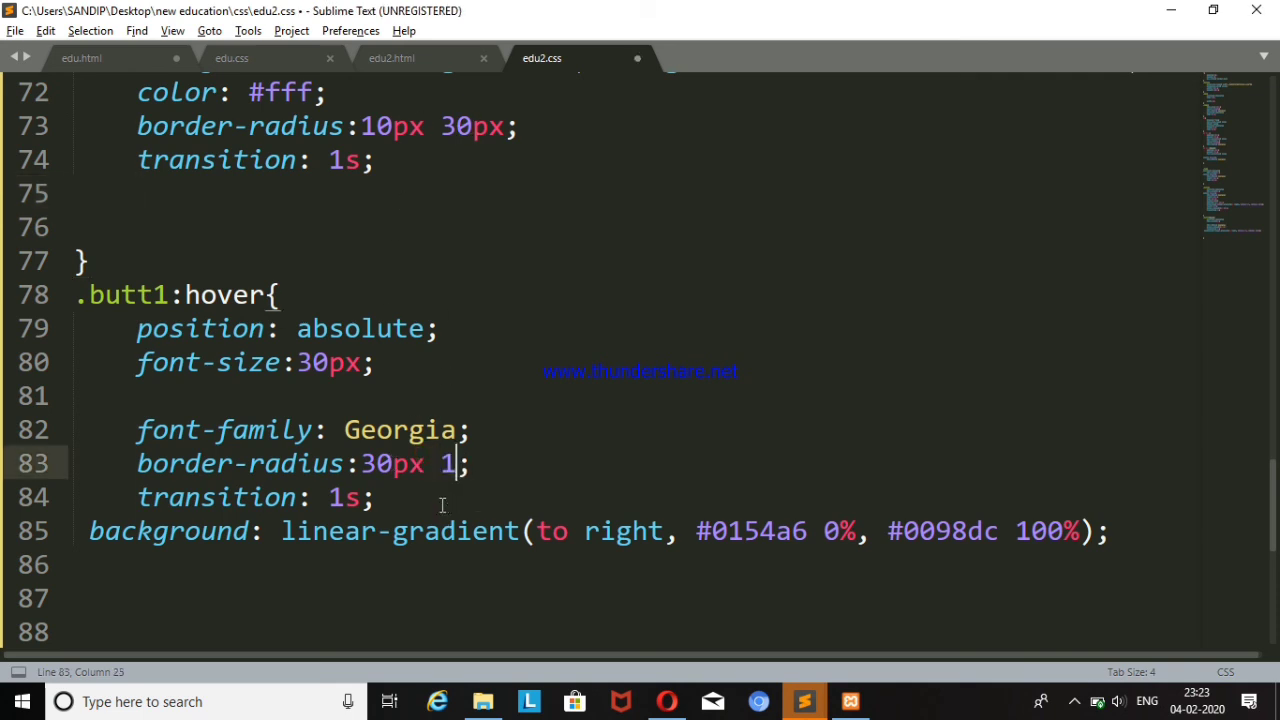
{"action": "type", "text": "0px"}
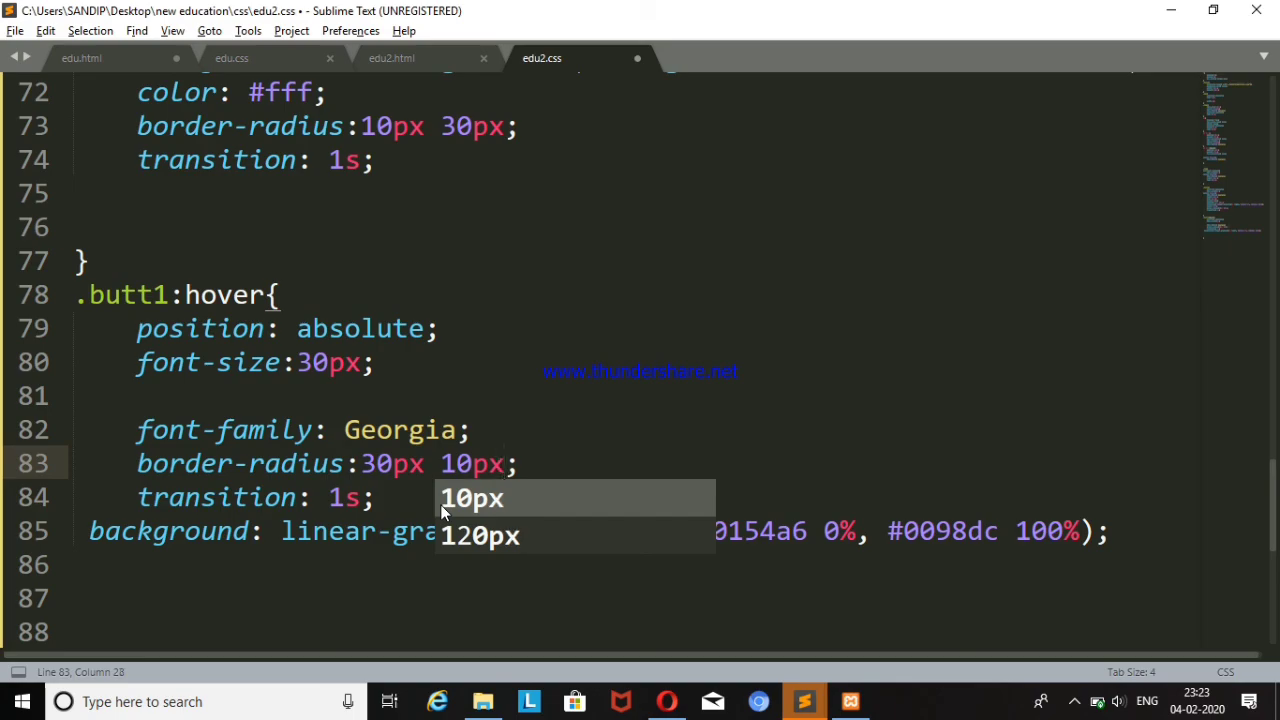
{"action": "key", "text": "ctrl+s"}
{"action": "key", "text": "alt+Tab"}
{"action": "key", "text": "F5"}
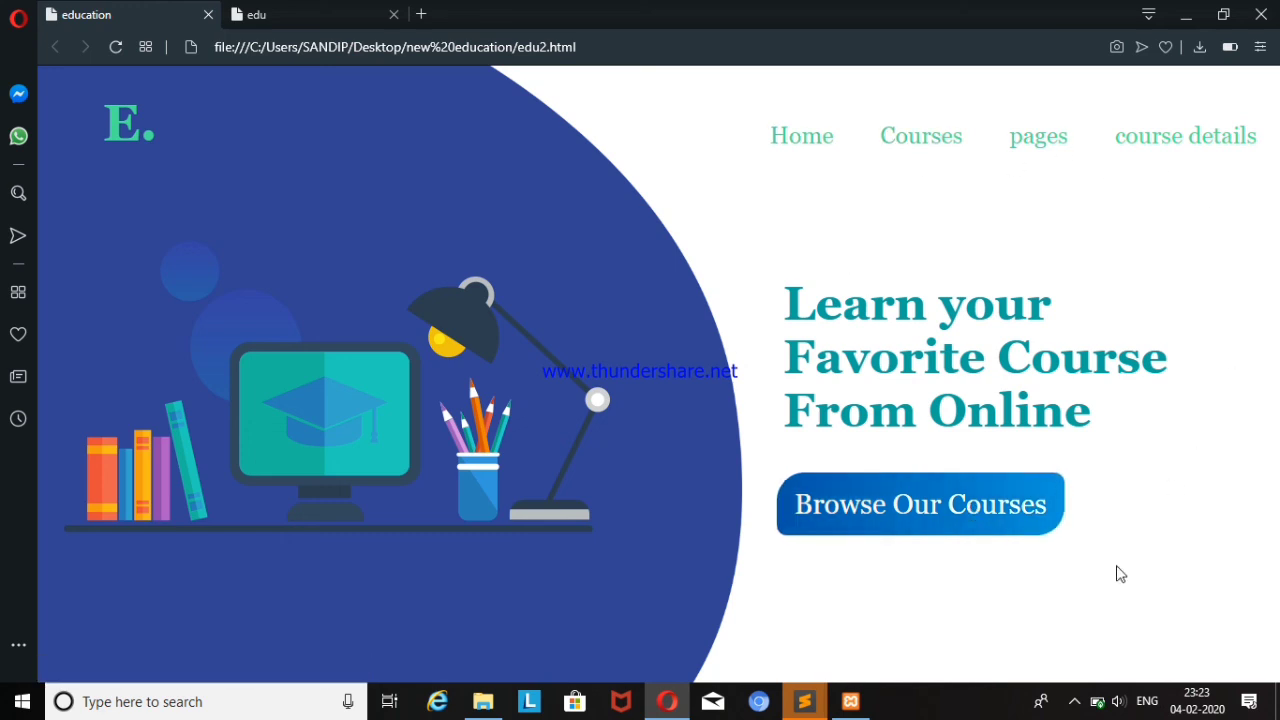
{"action": "mouse_move", "coordinate": [804, 701]}
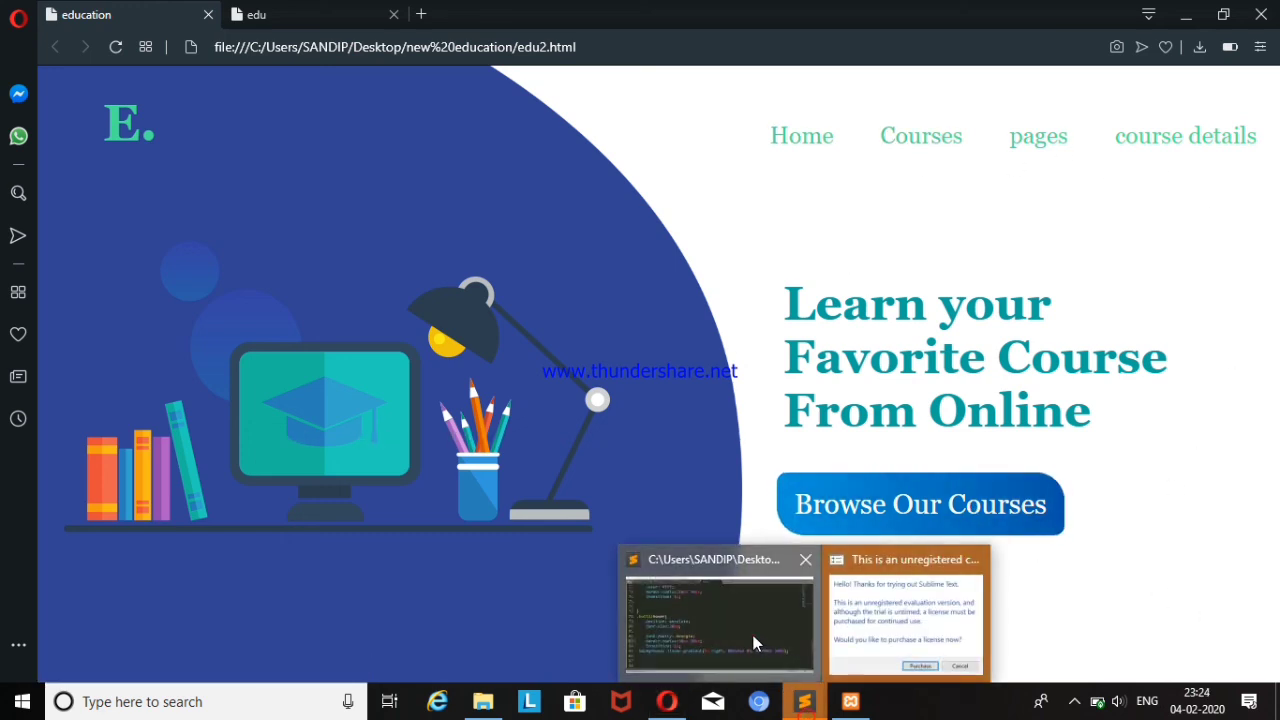
- Change the hover transition duration to .6s, save, and refresh the button preview in Opera
{"action": "left_click", "coordinate": [755, 644]}
{"action": "left_click_drag", "start_coordinate": [345, 497], "coordinate": [327, 500]}
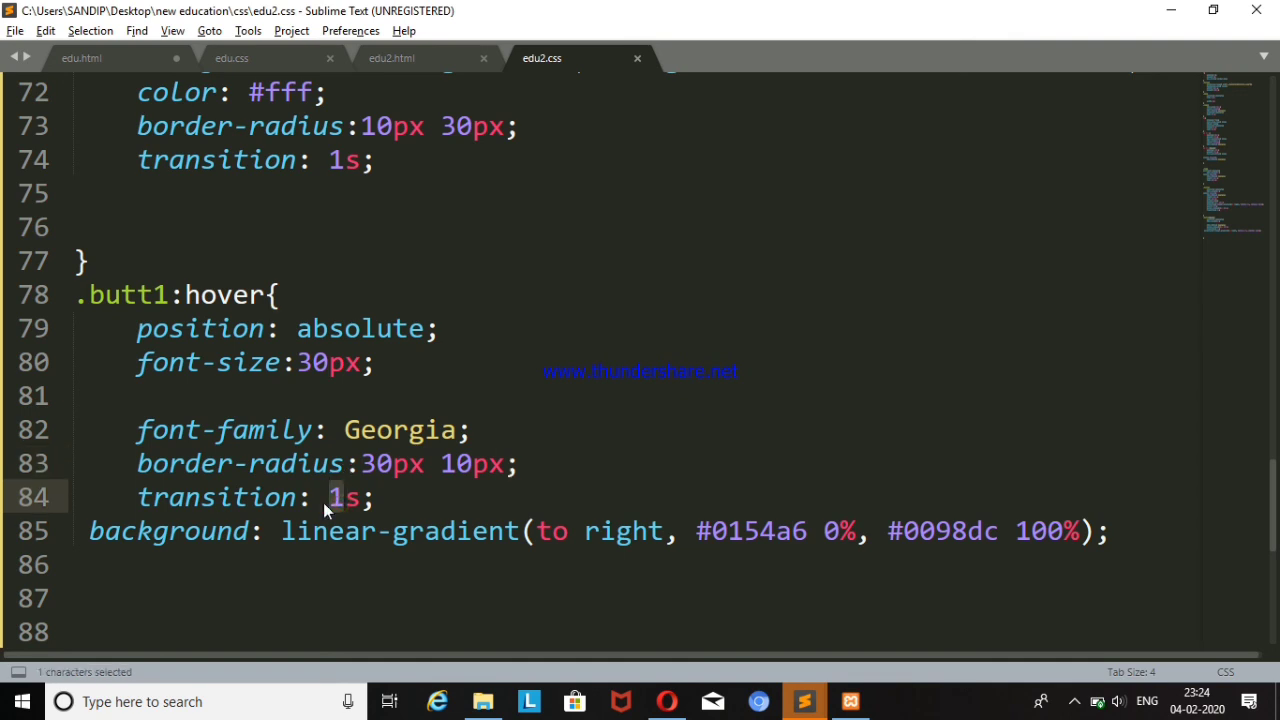
{"action": "key", "text": "BackSpace"}
{"action": "type", "text": ".6"}
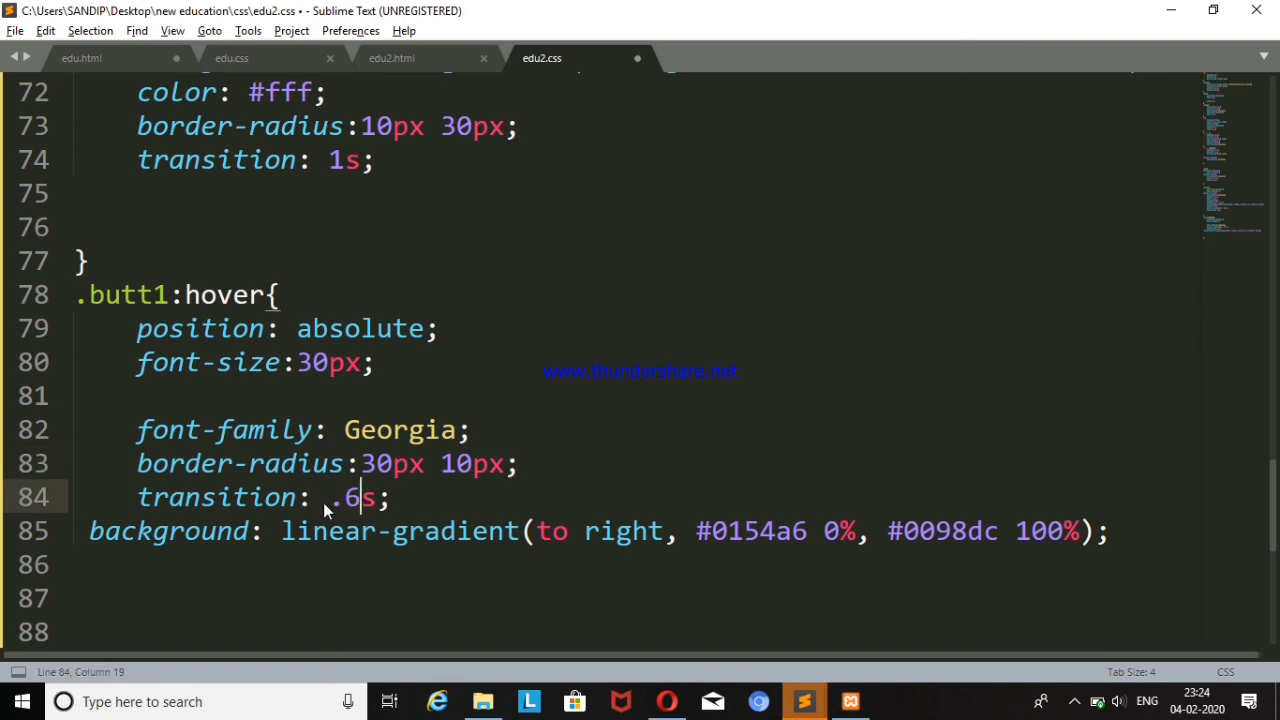
{"action": "key", "text": "ctrl+s"}
{"action": "key", "text": "alt+Tab"}
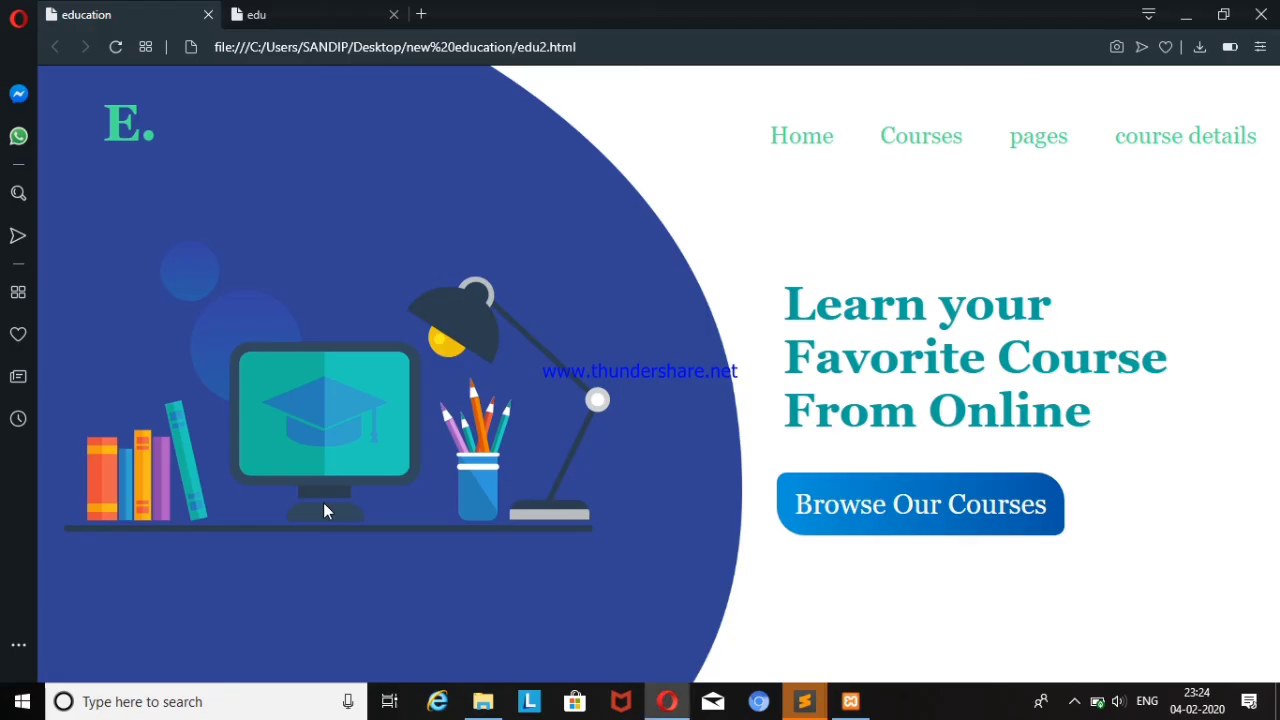
{"action": "key", "text": "F5"}
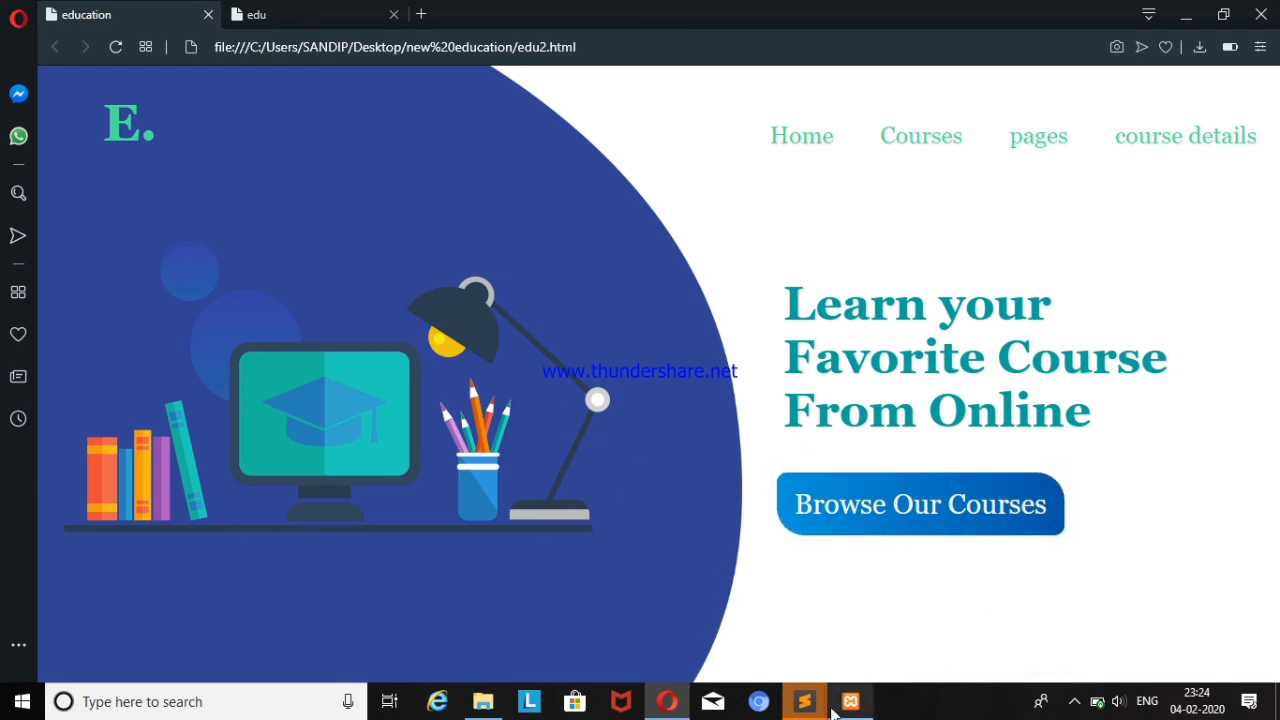
- Compare the Browse Our Courses button across the edu and education tabs in Opera
{"action": "mouse_move", "coordinate": [804, 701]}
{"action": "left_click", "coordinate": [749, 621]}
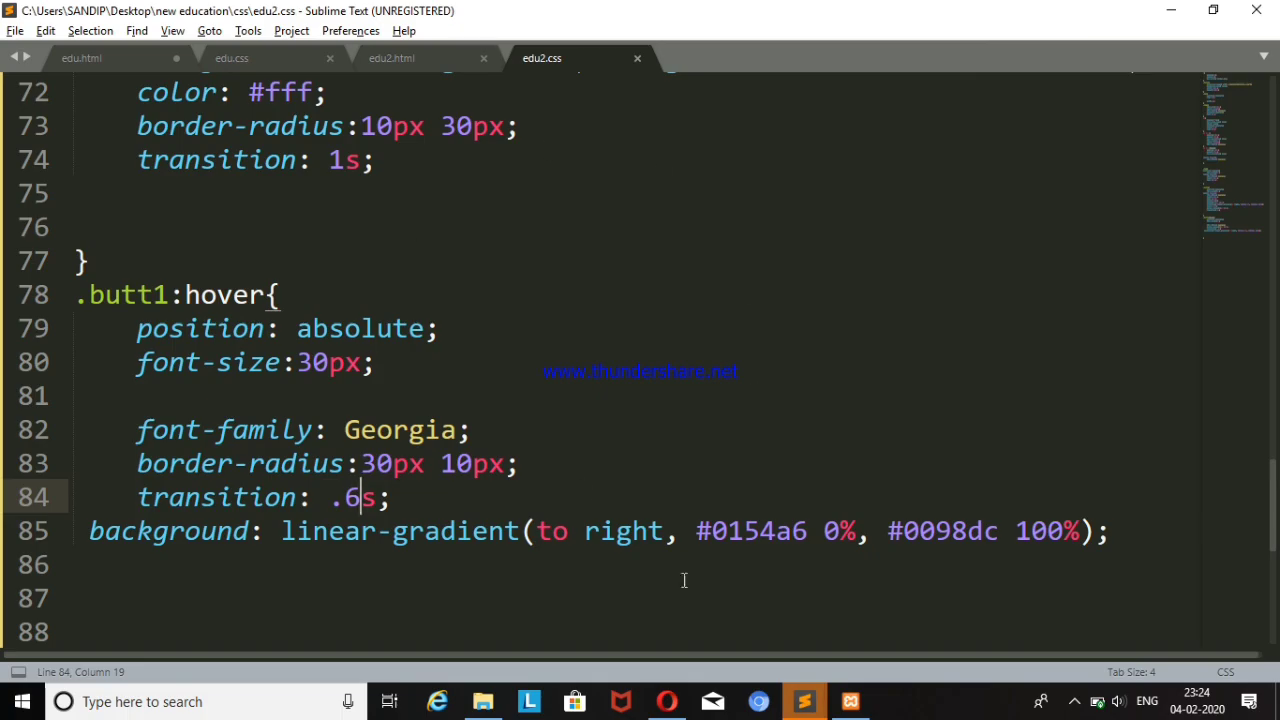
{"action": "left_click", "coordinate": [666, 701]}
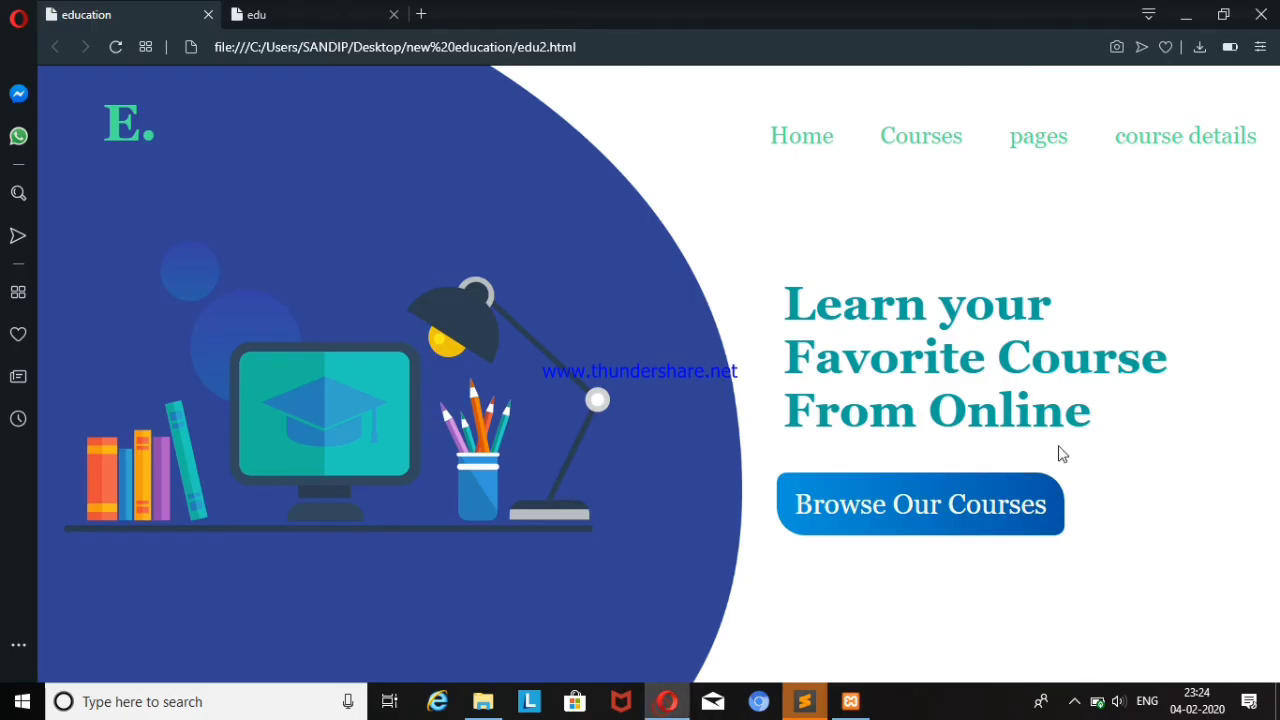
{"action": "left_click", "coordinate": [310, 29]}
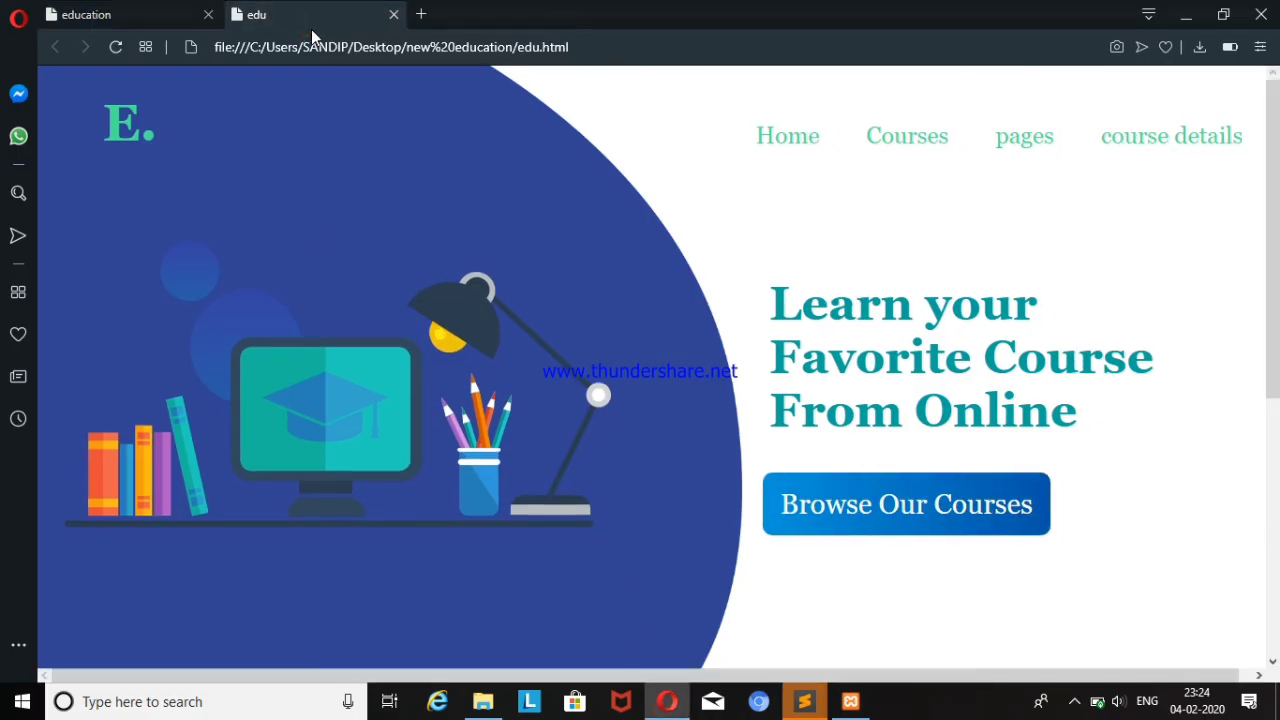
{"action": "left_click", "coordinate": [80, 16]}
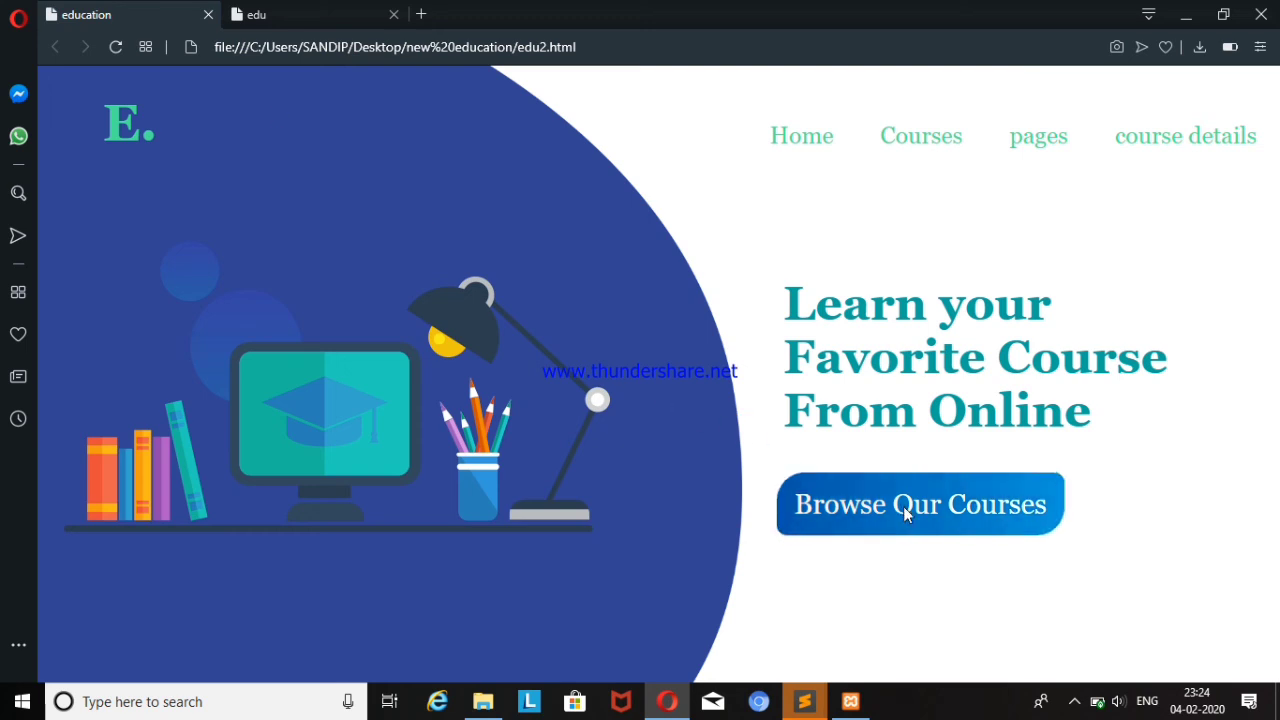